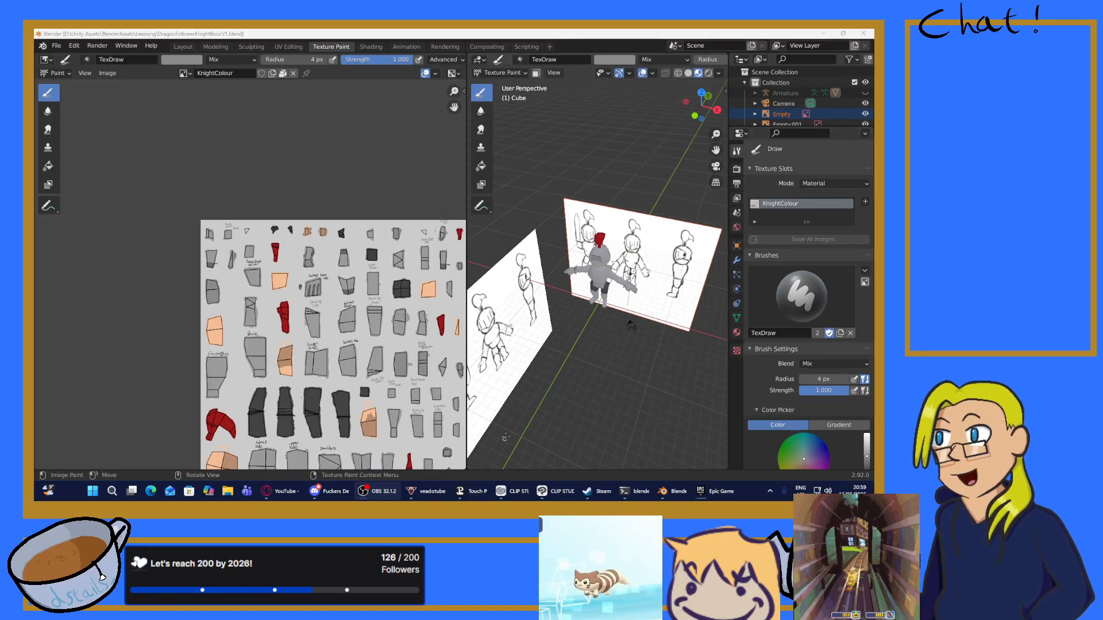
Step: Examine the knight model from the front and back, and the full KnightColour texture sheet
scroll(557, 338, down, 2)
scroll(558, 337, up, 4)
middle_drag(557, 338, 508, 334)
scroll(507, 335, down, 4)
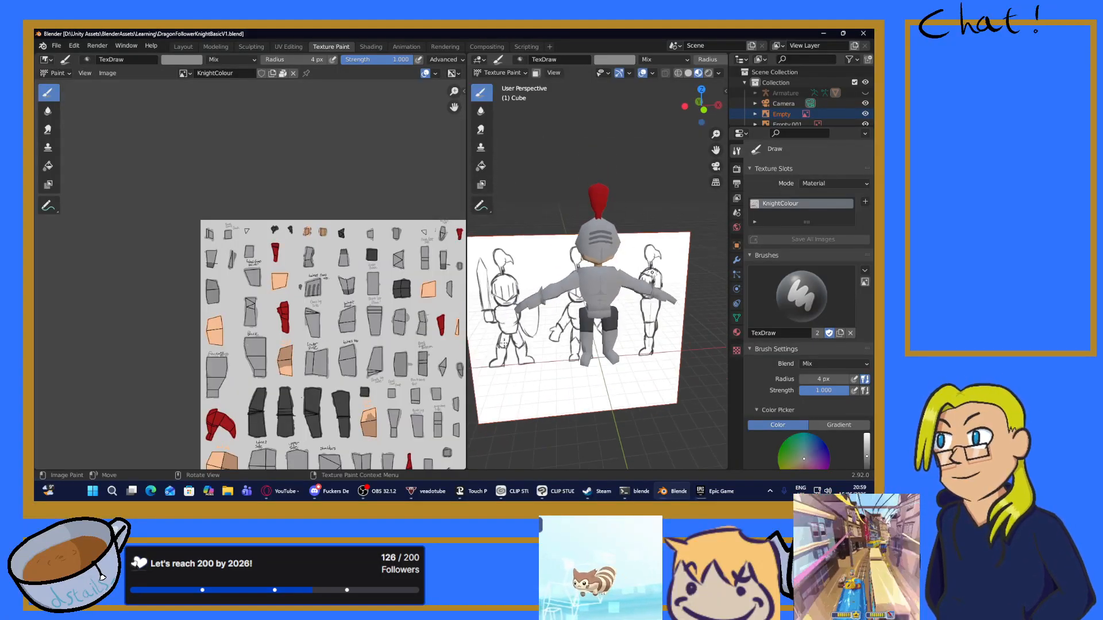
scroll(552, 328, up, 5)
middle_drag(592, 342, 588, 320)
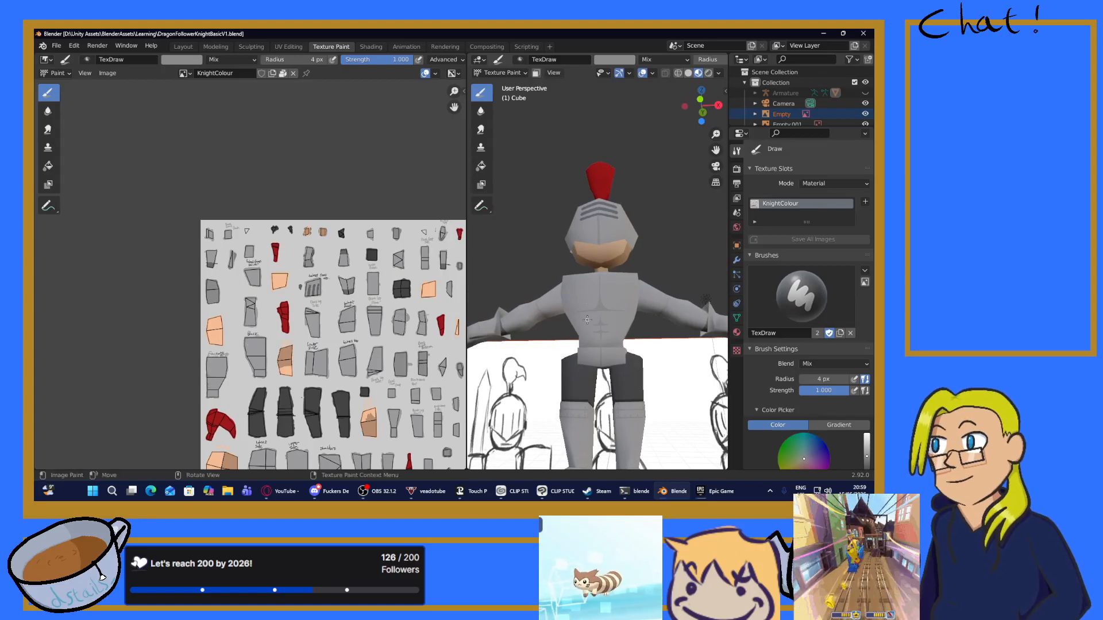
middle_drag(599, 365, 592, 402)
scroll(582, 356, up, 4)
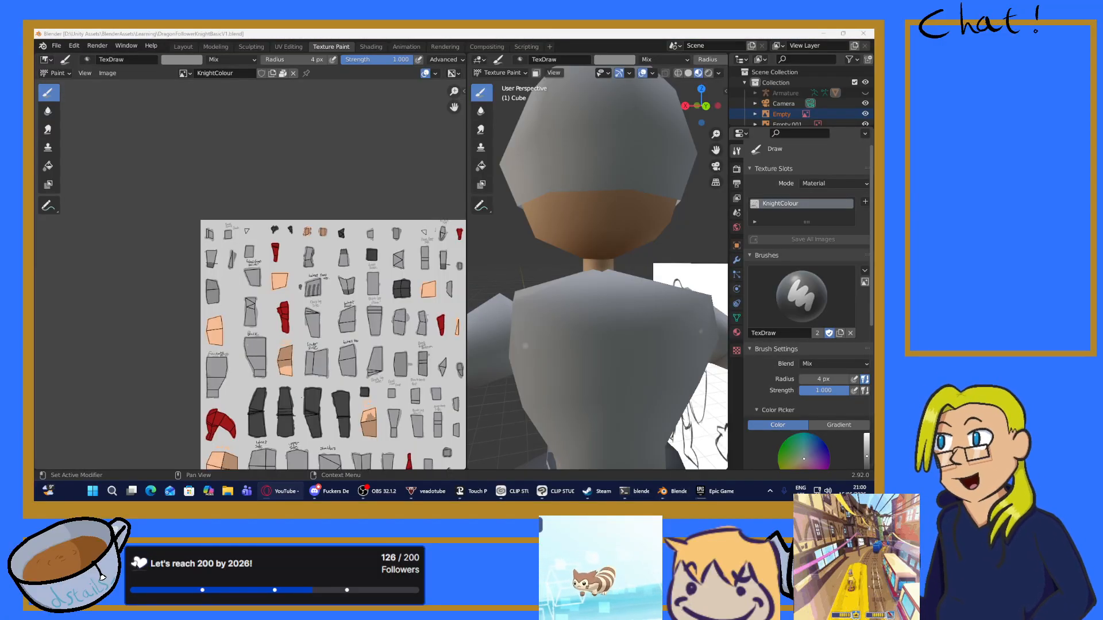
scroll(348, 361, down, 1)
scroll(348, 361, up, 2)
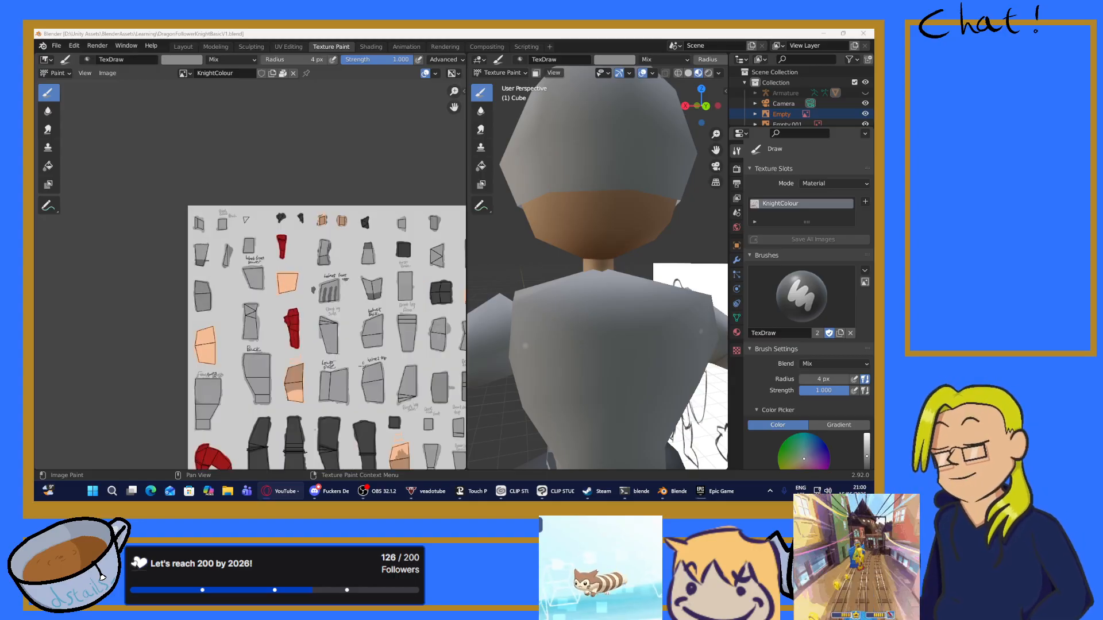
middle_drag(348, 361, 292, 246)
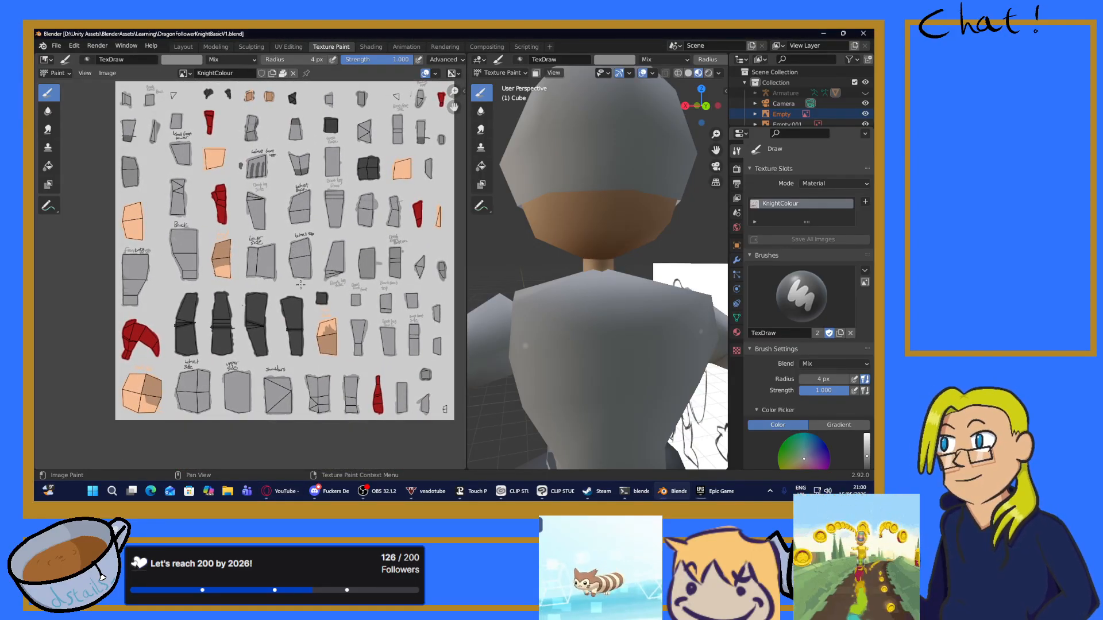
middle_drag(545, 340, 555, 392)
scroll(554, 392, down, 5)
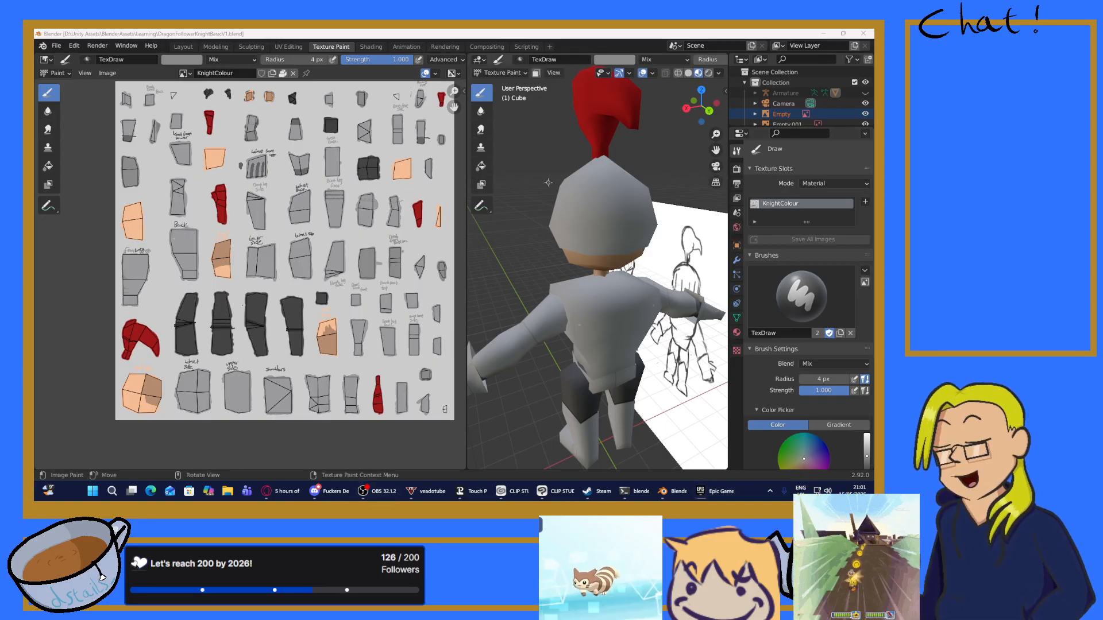
Step: Open a File Explorer window, launch the TwitchPrototype project in Unreal Editor, and return to Blender
key(super+e)
drag(807, 122, 874, 95)
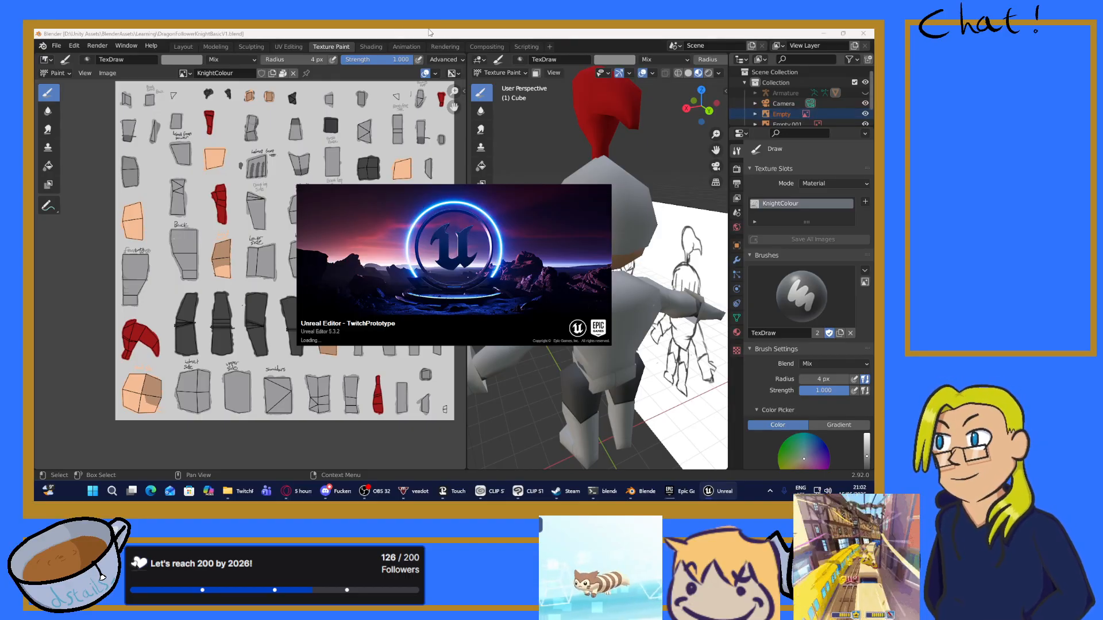
click(565, 33)
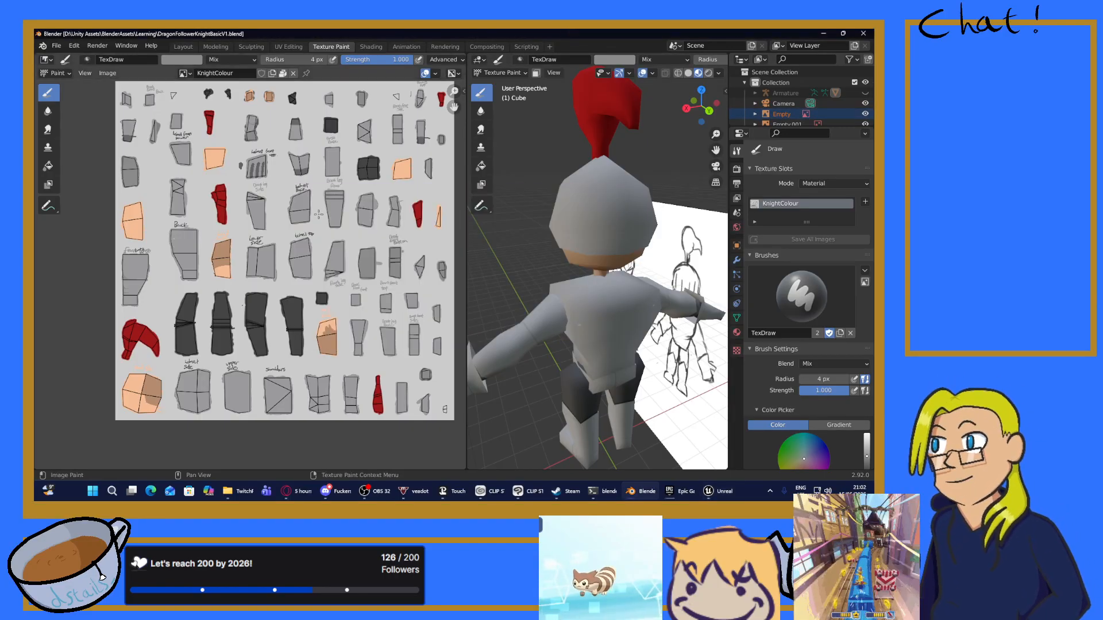
Step: Examine the face shading below the helmet on the model and compare it with the skin-coloured texture islands
scroll(280, 258, up, 3)
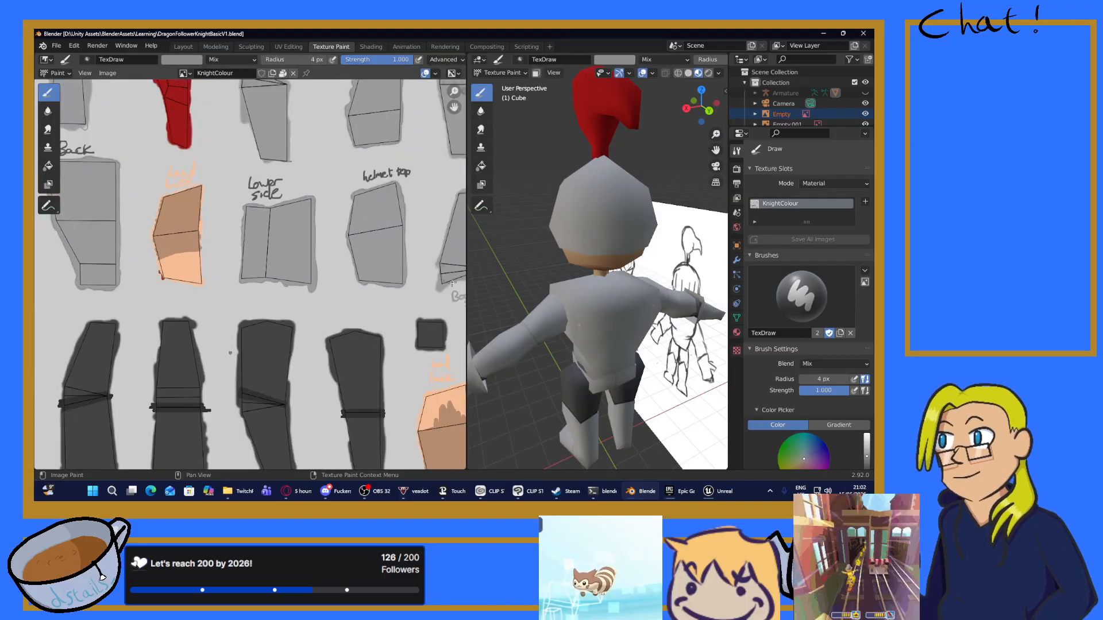
mouse_move(575, 201)
middle_down()
mouse_move(719, 213)
mouse_move(610, 266)
mouse_move(725, 262)
mouse_move(511, 258)
mouse_move(609, 250)
mouse_move(584, 238)
middle_up()
scroll(610, 266, up, 6)
scroll(615, 249, down, 6)
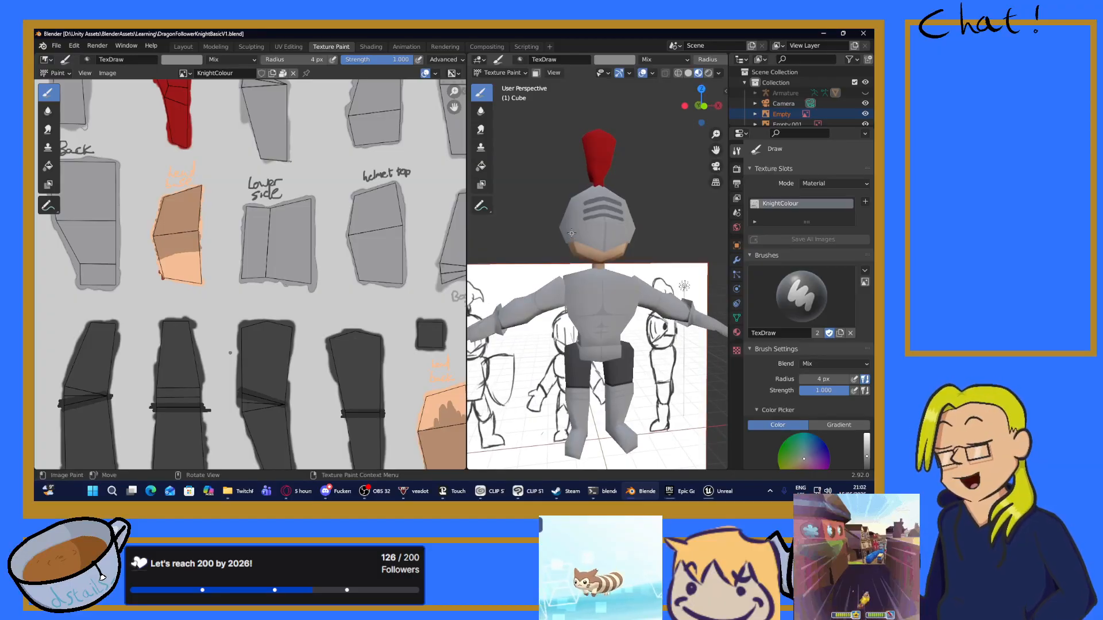
scroll(584, 230, up, 6)
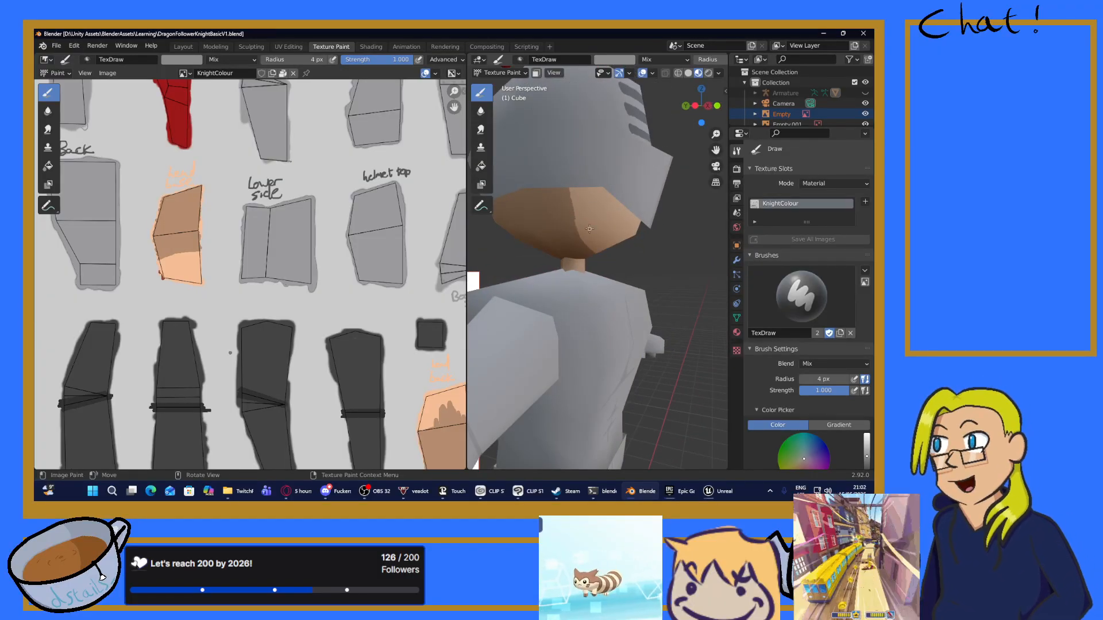
middle_drag(542, 190, 532, 131)
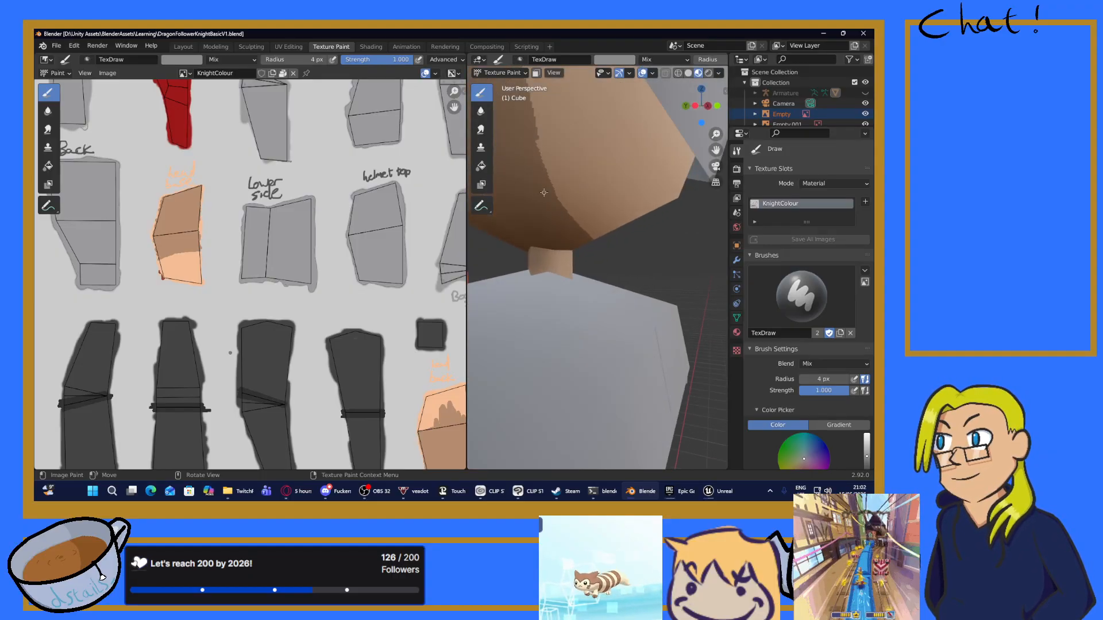
scroll(250, 273, down, 2)
mouse_move(543, 171)
middle_down()
mouse_move(565, 170)
mouse_move(547, 173)
mouse_move(544, 193)
middle_up()
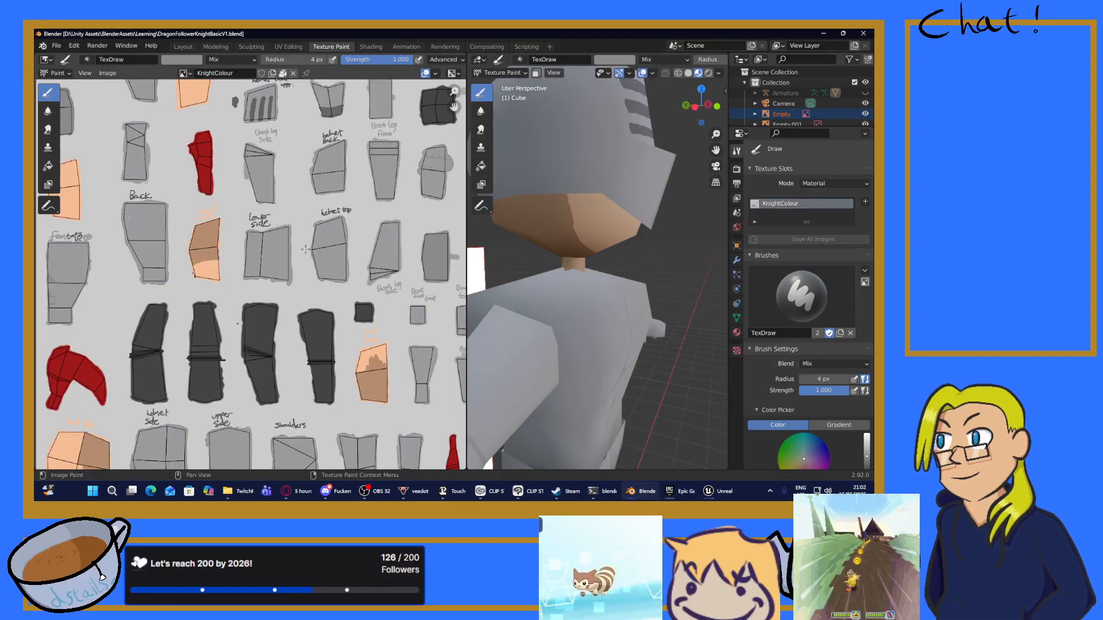
scroll(248, 239, up, 1)
scroll(244, 235, down, 4)
scroll(245, 233, up, 4)
scroll(340, 261, down, 3)
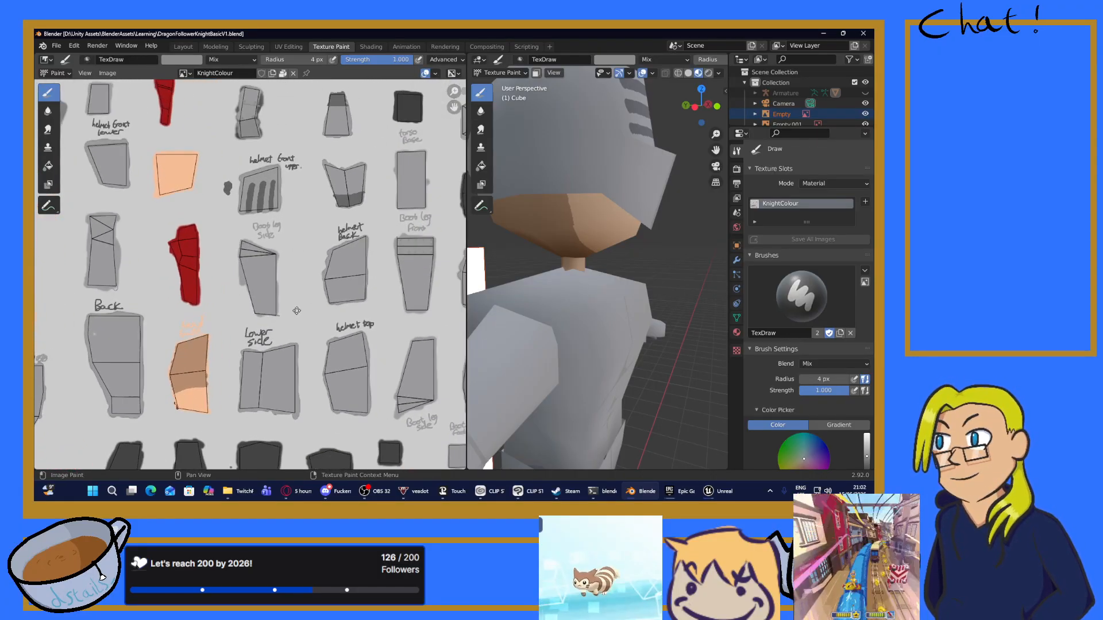
scroll(331, 274, up, 1)
Step: Sample the light skin colour from the large face island and paint a short line below its shadow's outer corner
middle_drag(331, 274, 379, 182)
middle_drag(149, 332, 289, 137)
scroll(289, 136, up, 8)
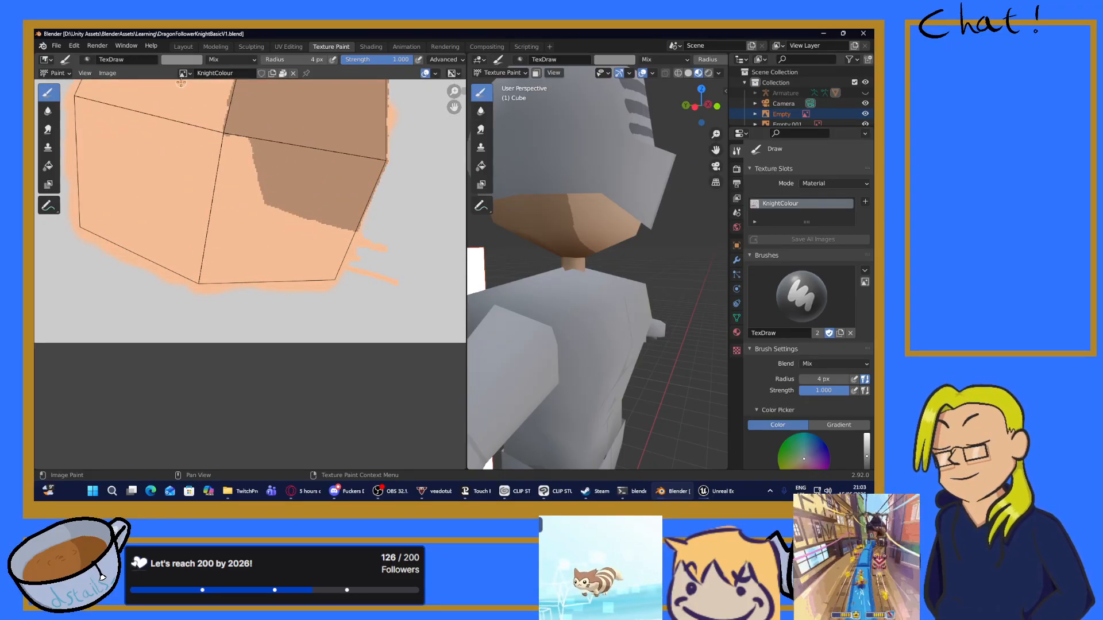
click(174, 63)
click(249, 175)
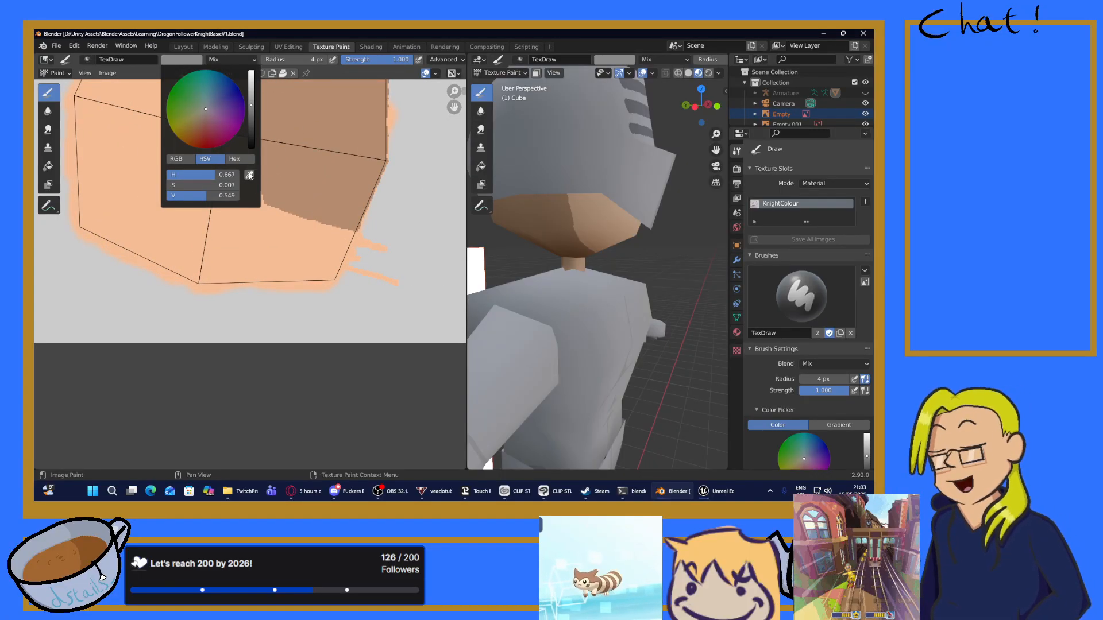
click(264, 256)
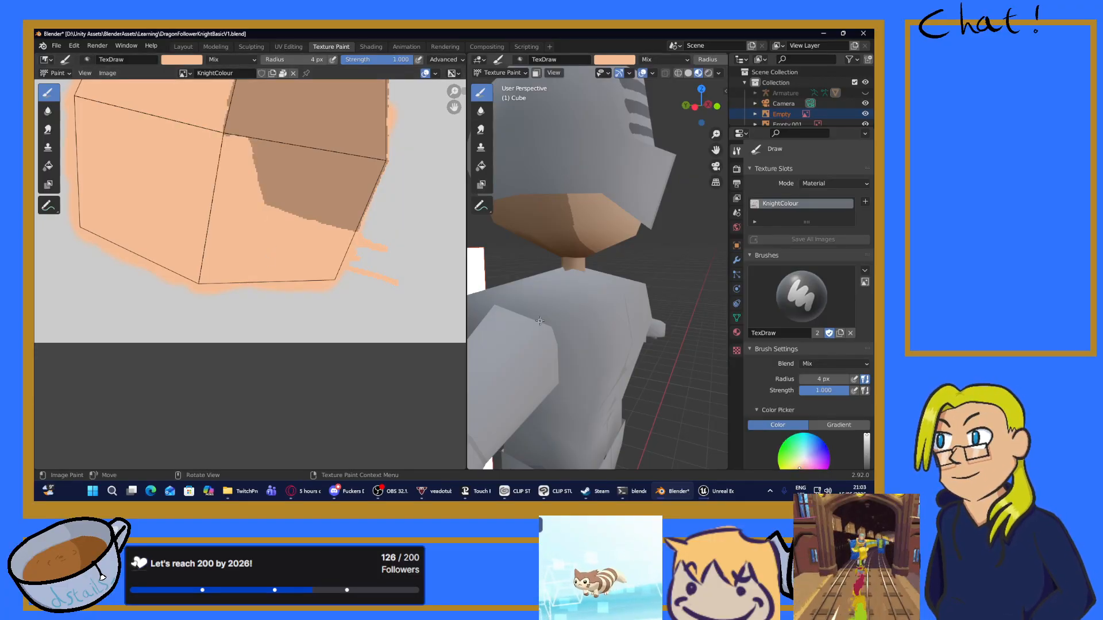
drag(332, 235, 362, 252)
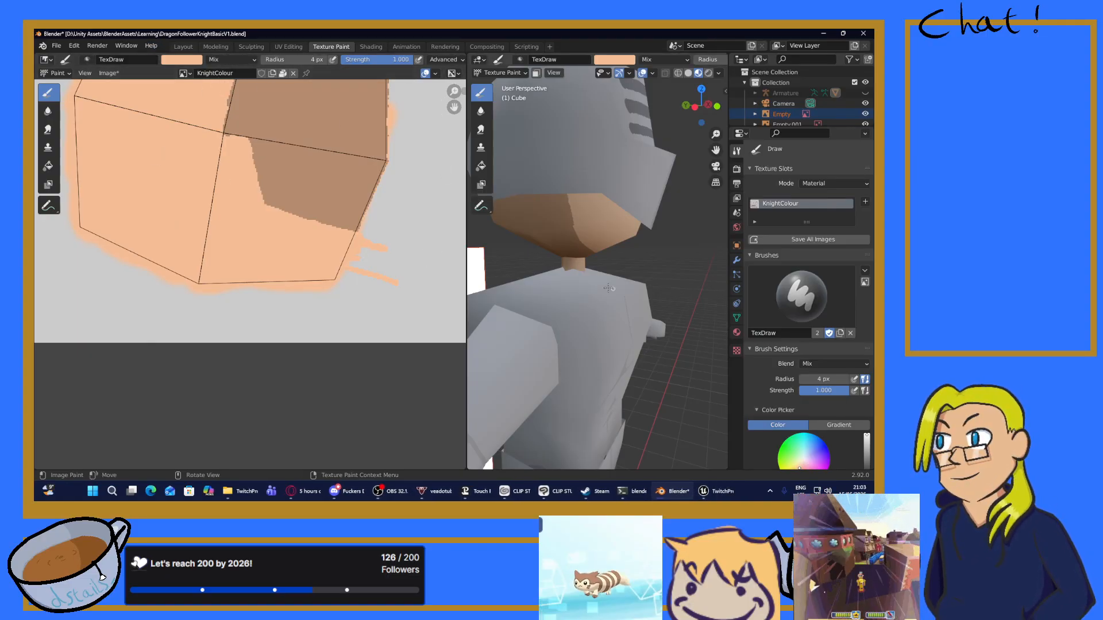
Step: Set the brush's stroke method to Space
scroll(778, 368, down, 6)
scroll(779, 370, down, 3)
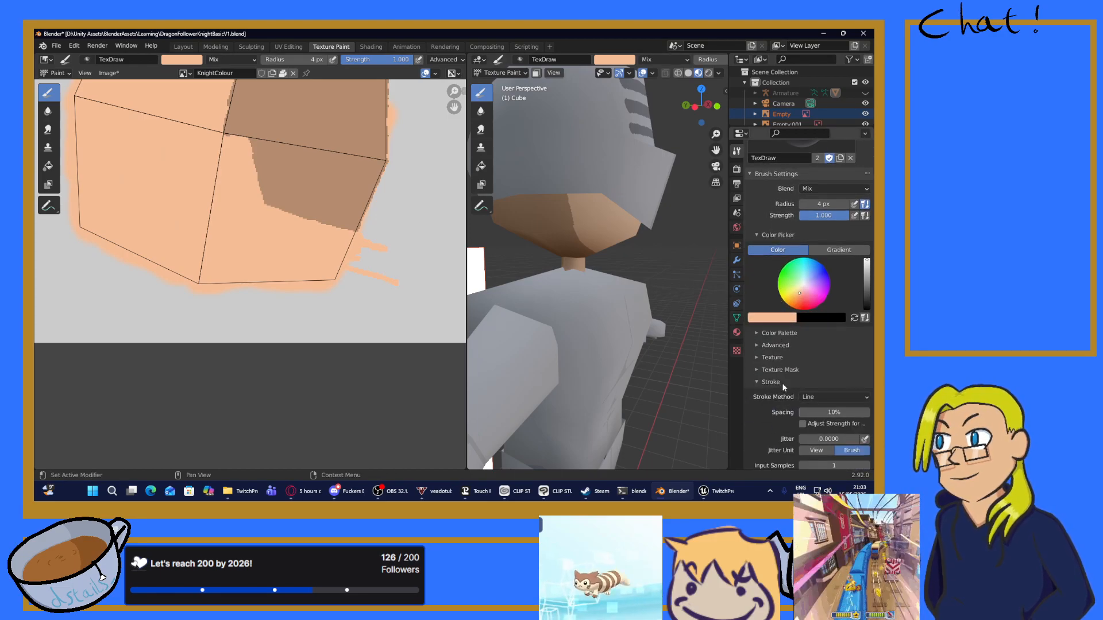
click(826, 363)
click(819, 363)
click(824, 363)
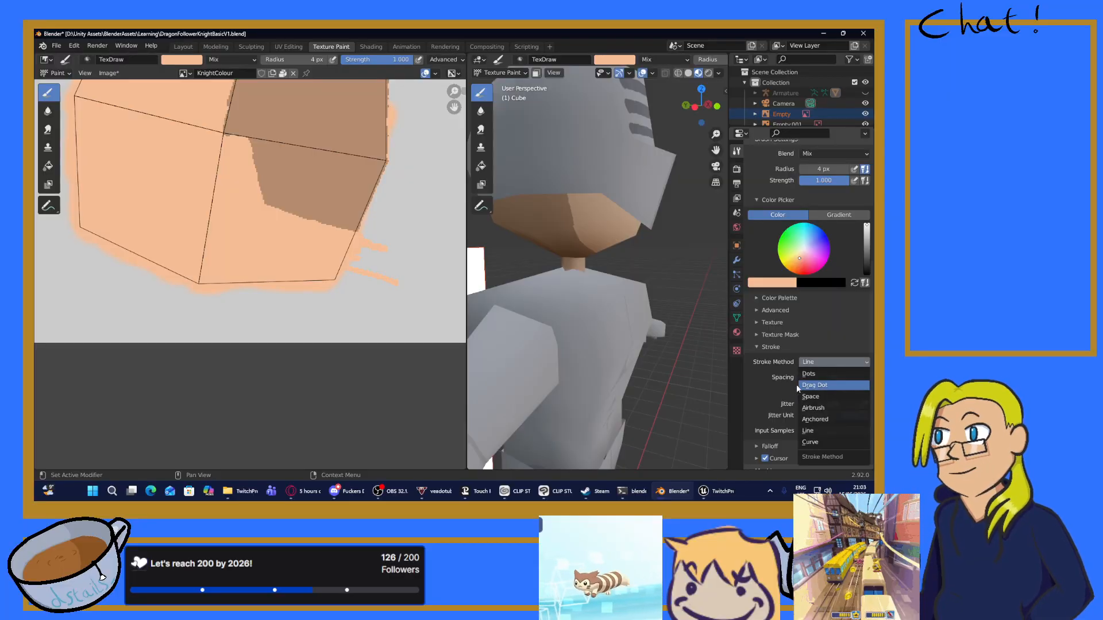
click(822, 397)
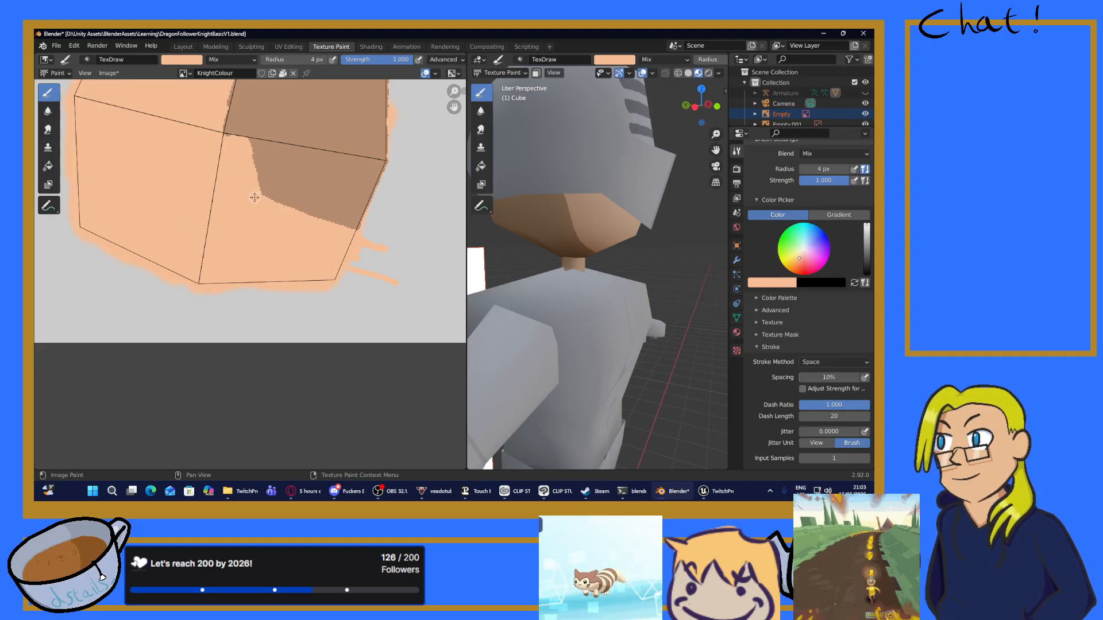
Step: Try trimming the lower edge of the face island's shadow with light skin strokes, and undo the latest trimming
drag(258, 186, 357, 237)
middle_drag(517, 263, 594, 210)
scroll(538, 272, down, 4)
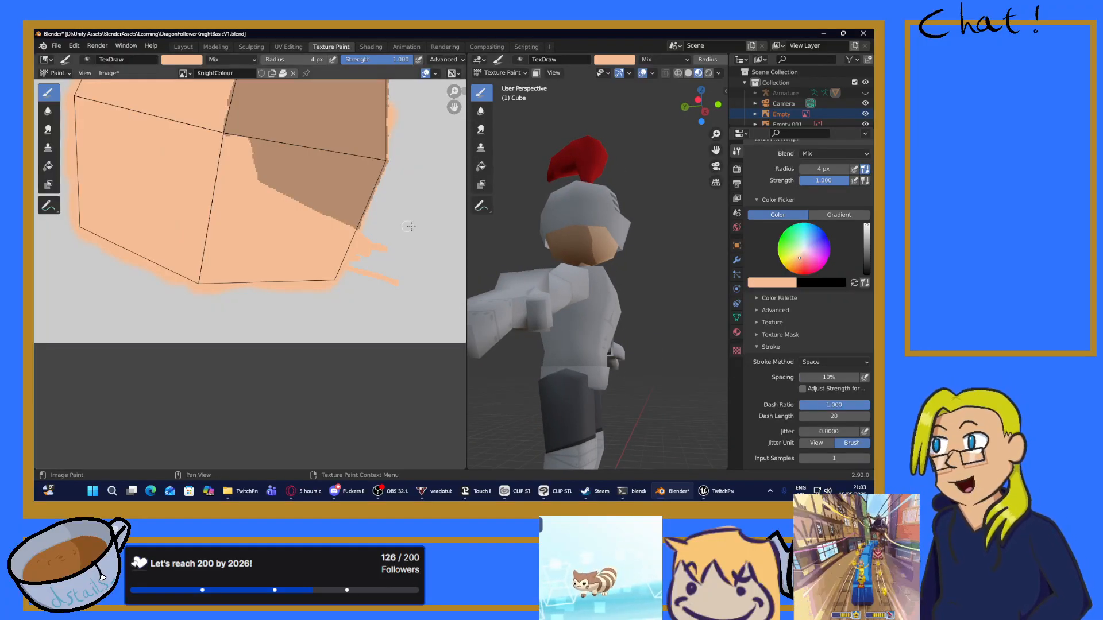
drag(256, 178, 370, 233)
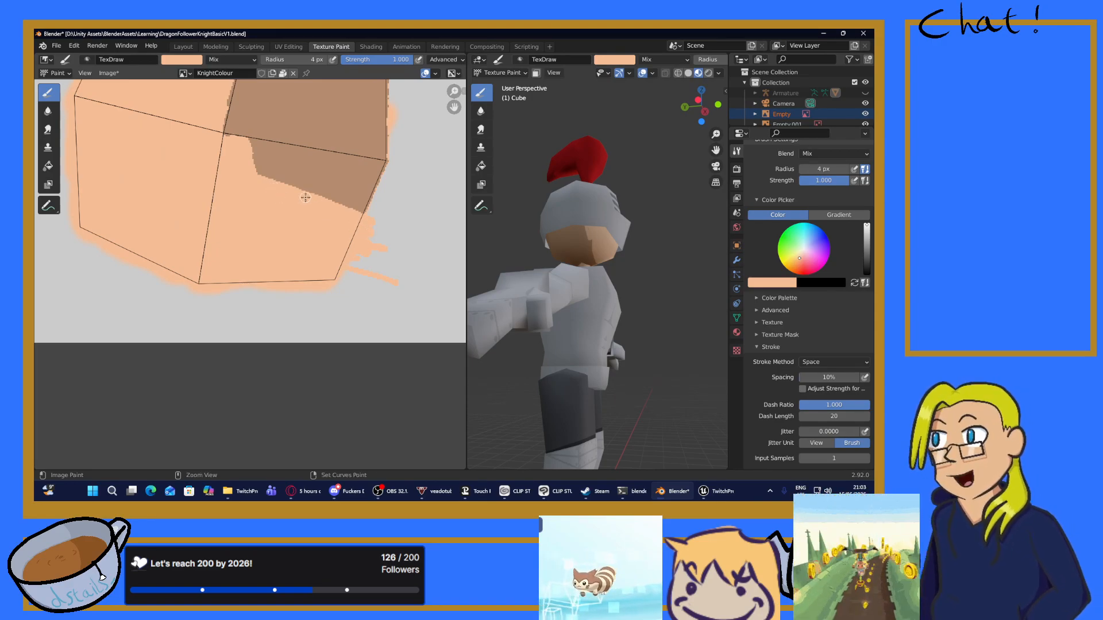
key(ctrl+z)
key(ctrl+z)
Step: Sample the brown shadow colour from the face island and set the brush's stroke method to Line
scroll(305, 197, up, 2)
scroll(304, 196, down, 2)
scroll(305, 197, up, 2)
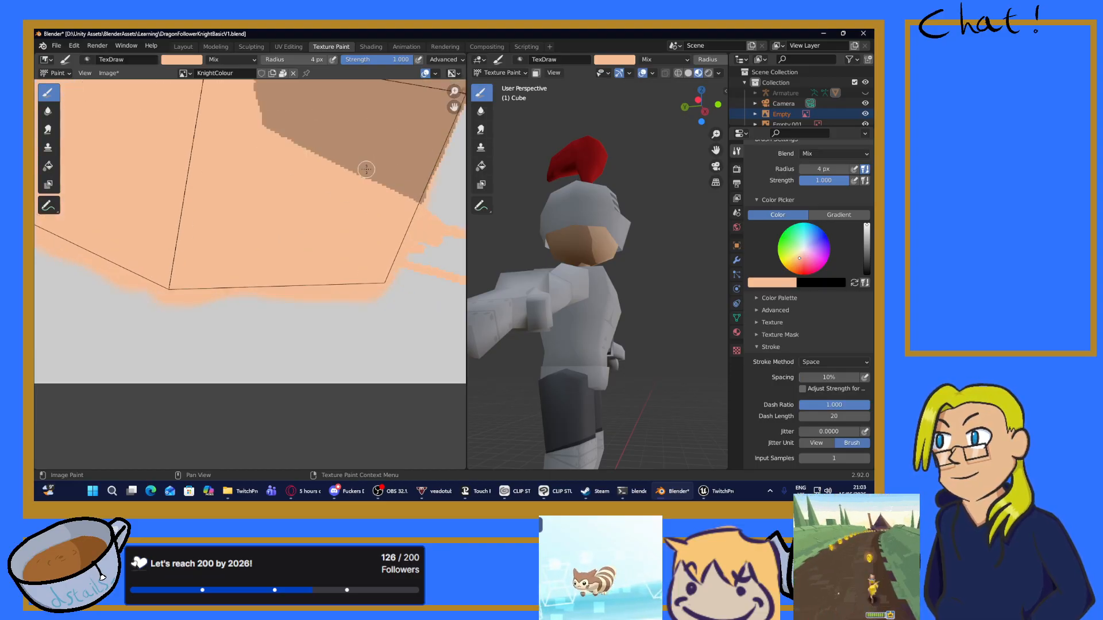
click(182, 60)
click(251, 174)
click(348, 145)
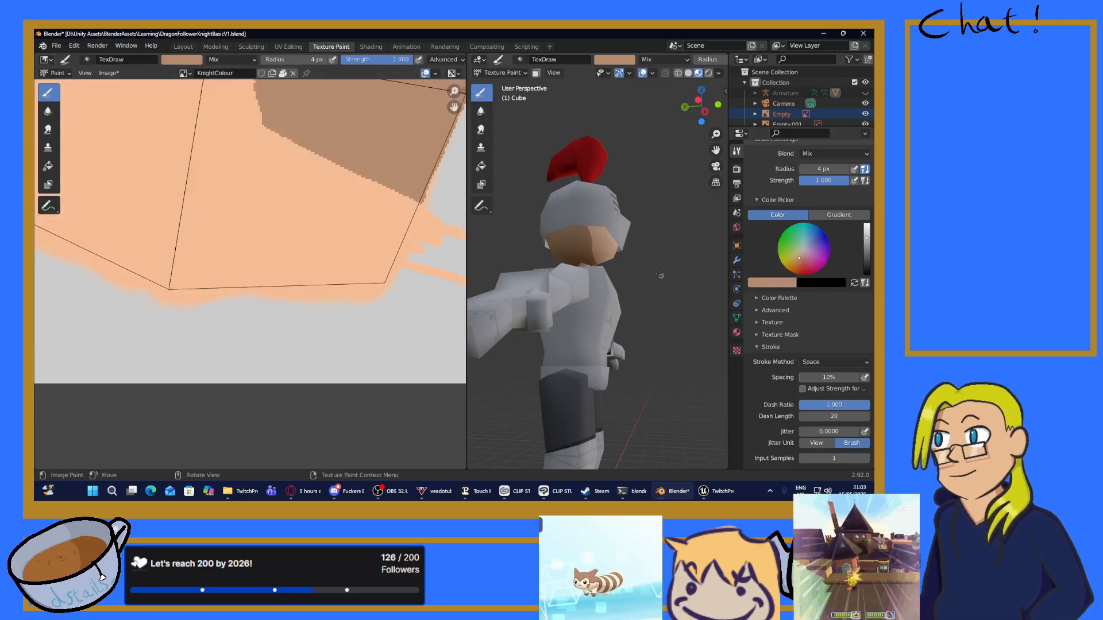
click(825, 361)
click(817, 431)
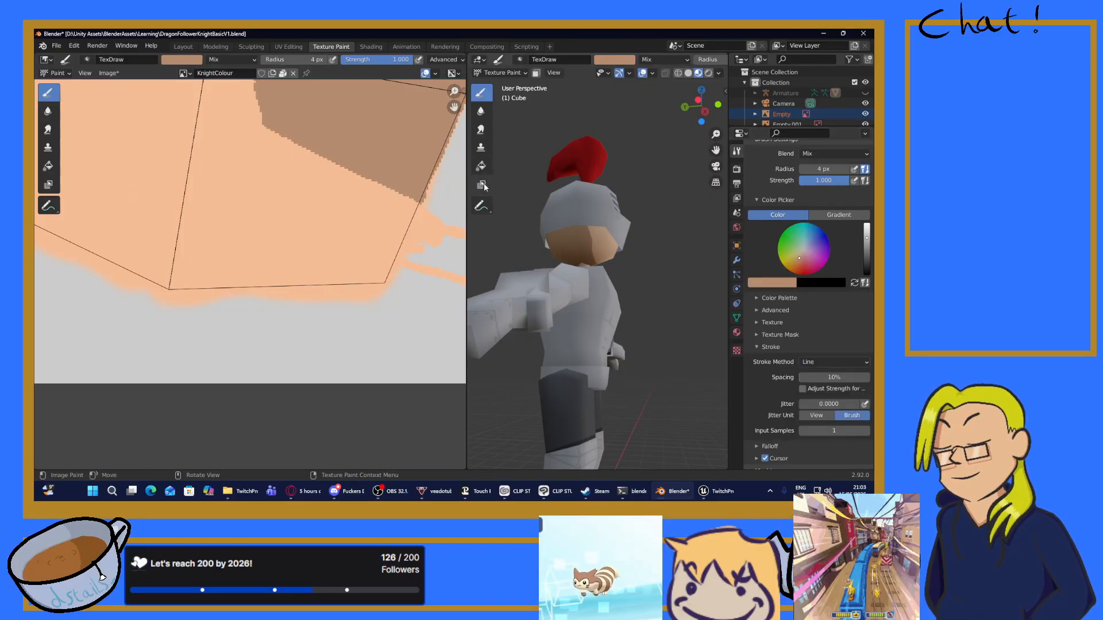
Step: Try several straight brown lines from the shadow's outer corner across the lower face panel, undoing the unsatisfactory ones
drag(419, 199, 254, 140)
drag(302, 160, 385, 192)
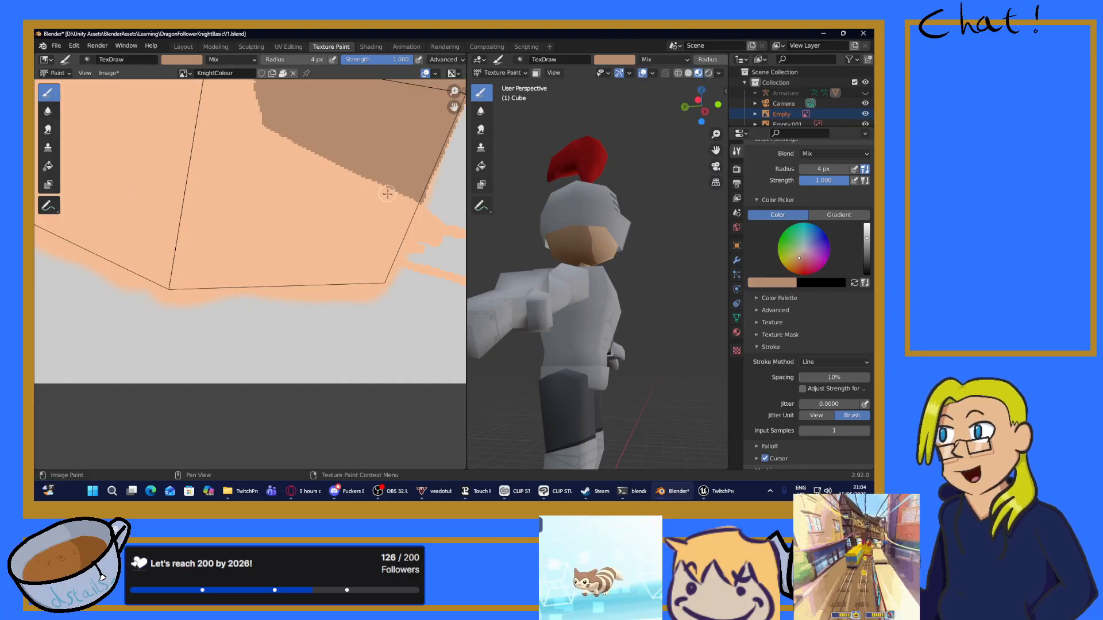
drag(301, 175, 234, 167)
key(ctrl+z)
mouse_move(415, 190)
mouse_down()
mouse_move(273, 189)
mouse_move(199, 168)
mouse_up()
key(ctrl+z)
drag(420, 197, 191, 175)
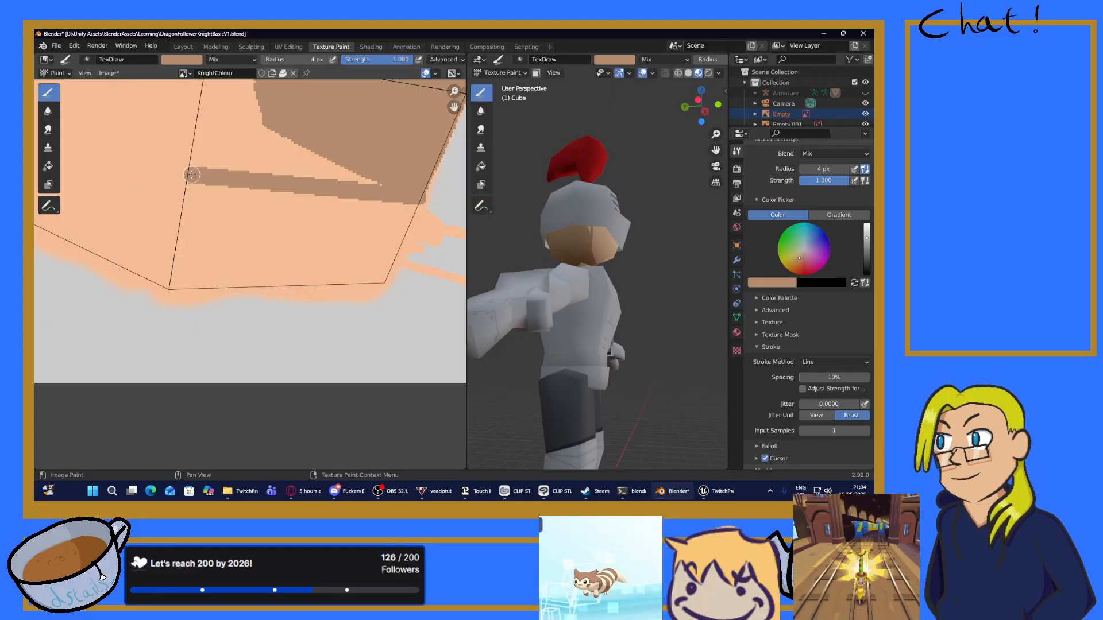
key(ctrl+z)
Step: Draw a straight brown line from the shadow's outer corner to just past the face island's central edge, and check the model
drag(421, 197, 177, 165)
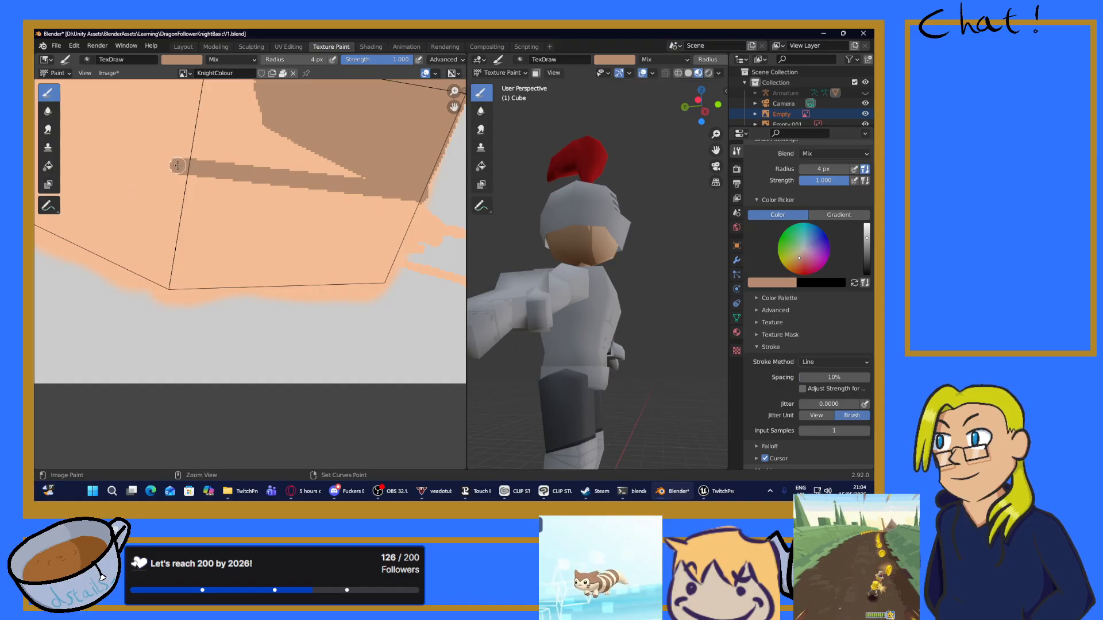
scroll(305, 188, down, 3)
scroll(306, 188, down, 3)
scroll(305, 188, up, 6)
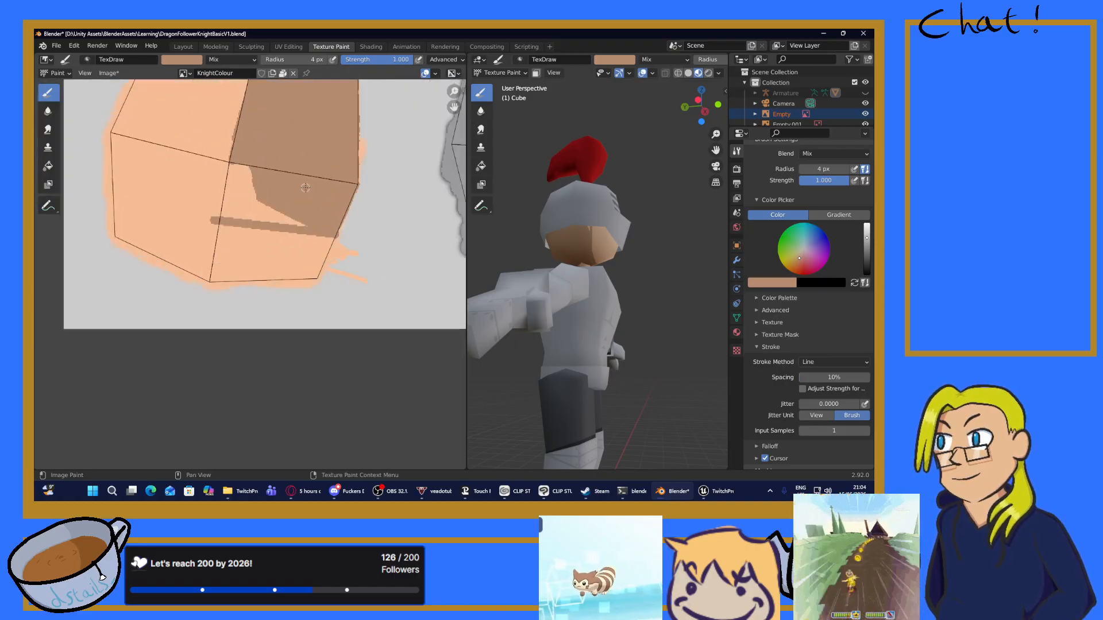
scroll(305, 187, up, 2)
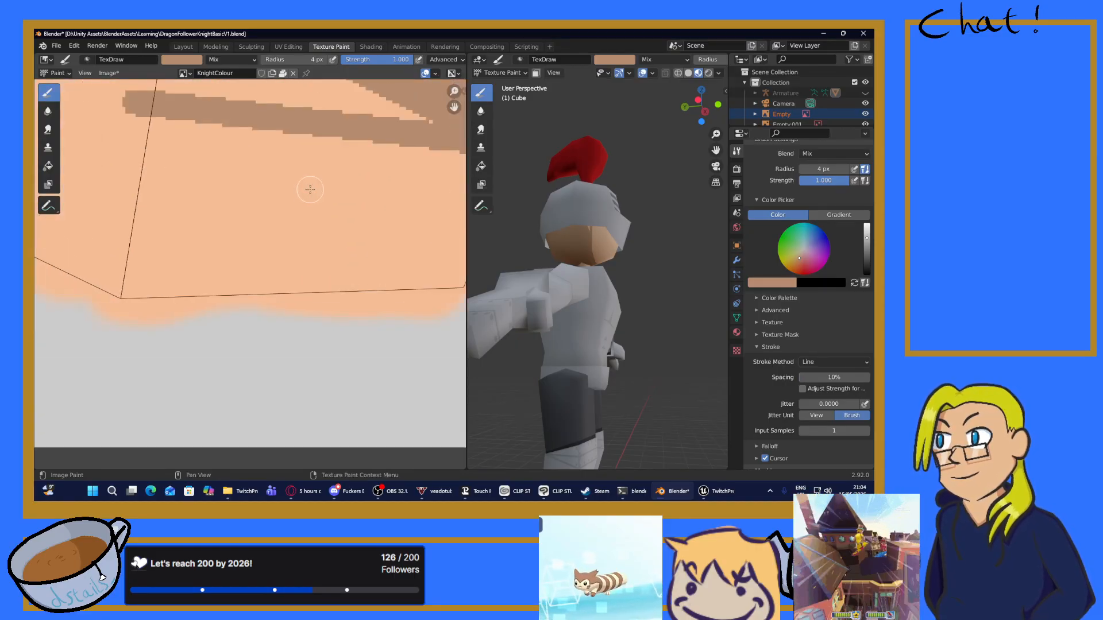
mouse_move(529, 259)
middle_down()
mouse_move(562, 261)
mouse_move(561, 288)
mouse_move(611, 286)
middle_up()
scroll(407, 247, down, 4)
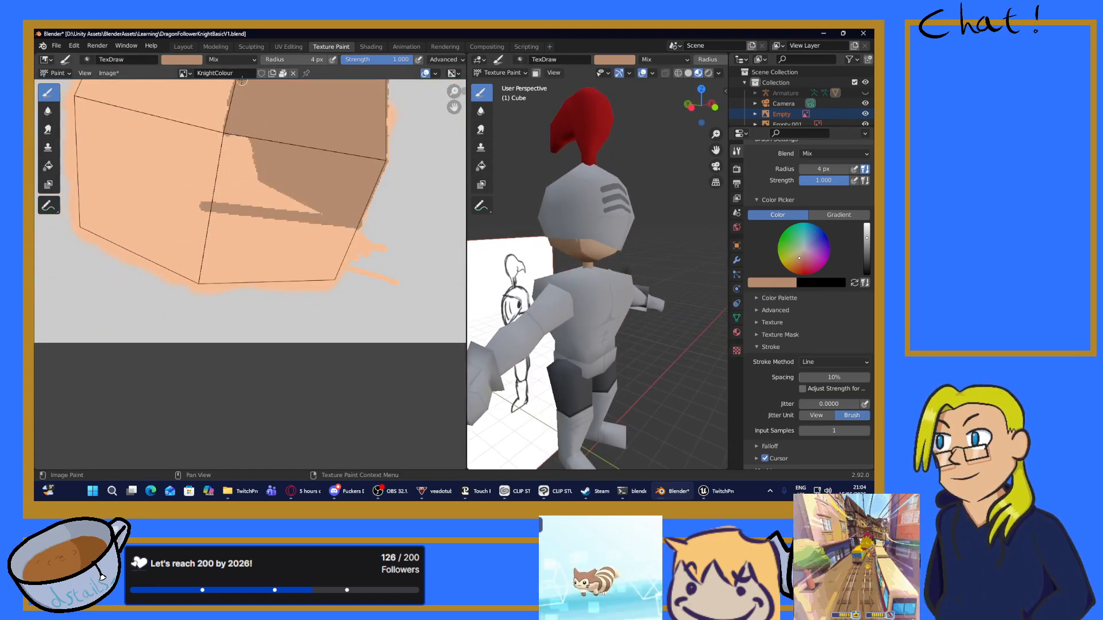
Step: Set the stroke method to Space, fill the gap between the shadow and the brown line, and save the file
click(829, 364)
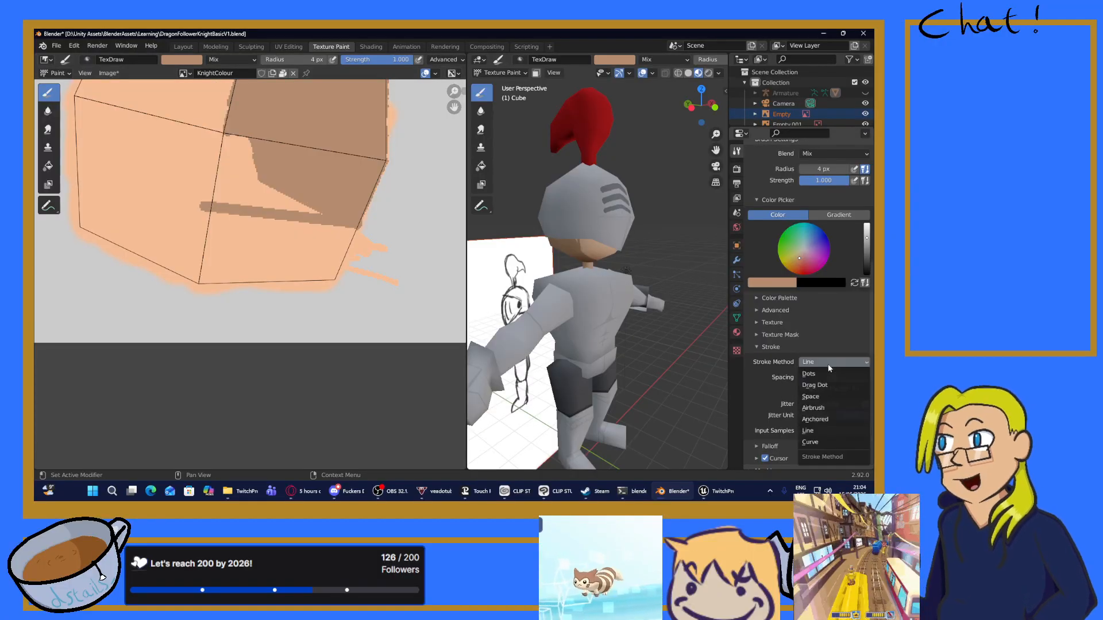
click(813, 396)
mouse_move(220, 193)
mouse_down()
mouse_move(240, 137)
mouse_move(247, 186)
mouse_move(272, 169)
mouse_move(246, 201)
mouse_move(274, 188)
mouse_move(266, 204)
mouse_move(321, 205)
mouse_move(280, 209)
mouse_up()
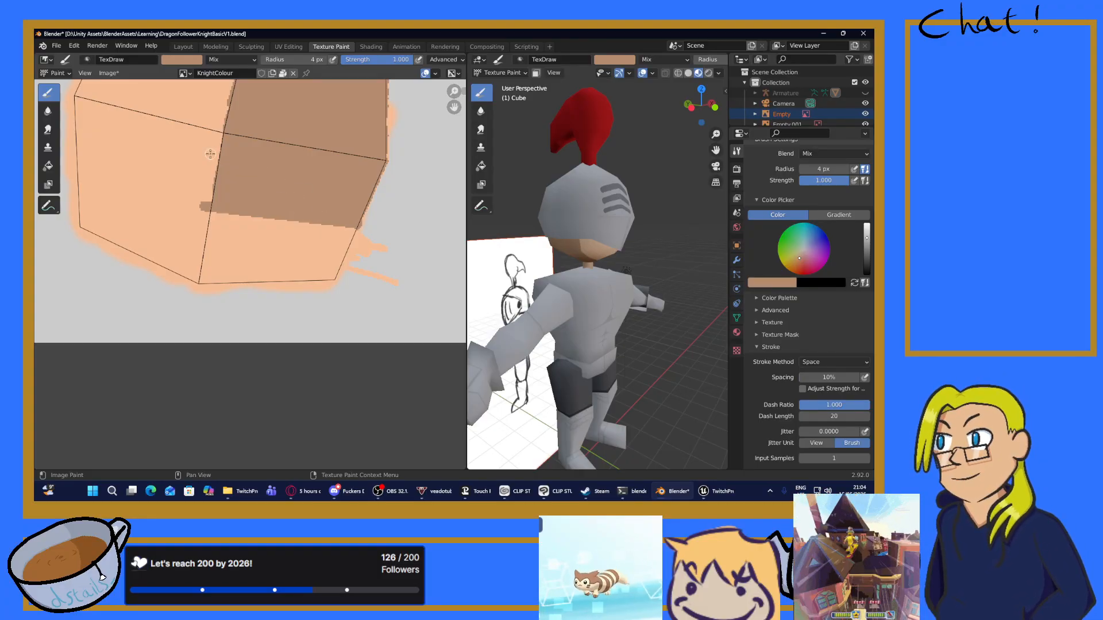
key(ctrl+s)
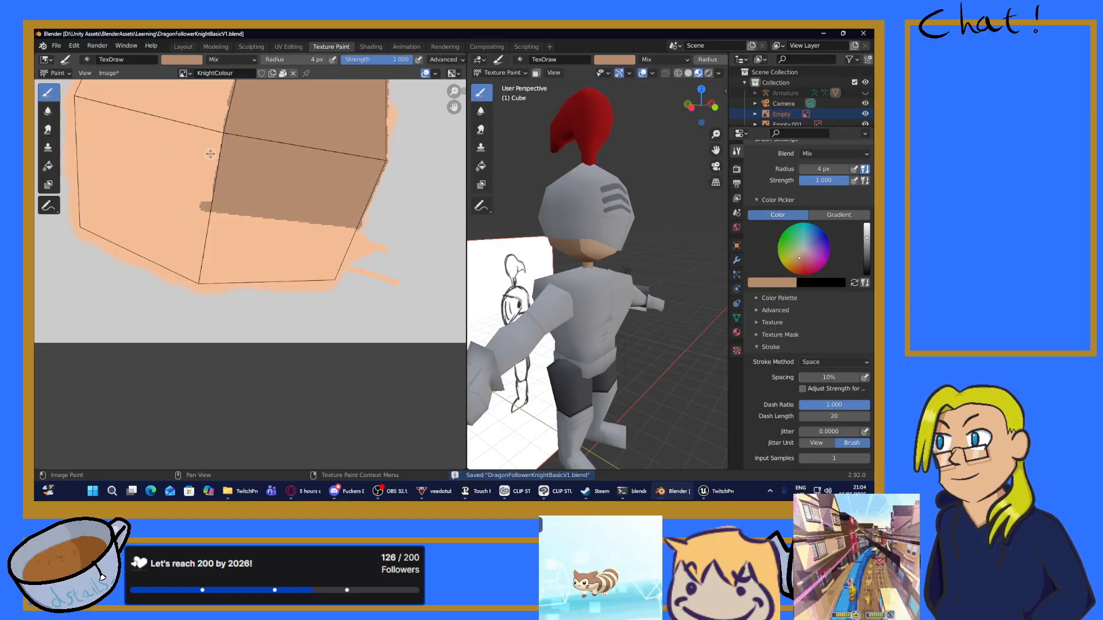
Step: Switch to the Unreal Editor and inspect the red rat and white knight characters placed in ThirdPersonMap
click(715, 492)
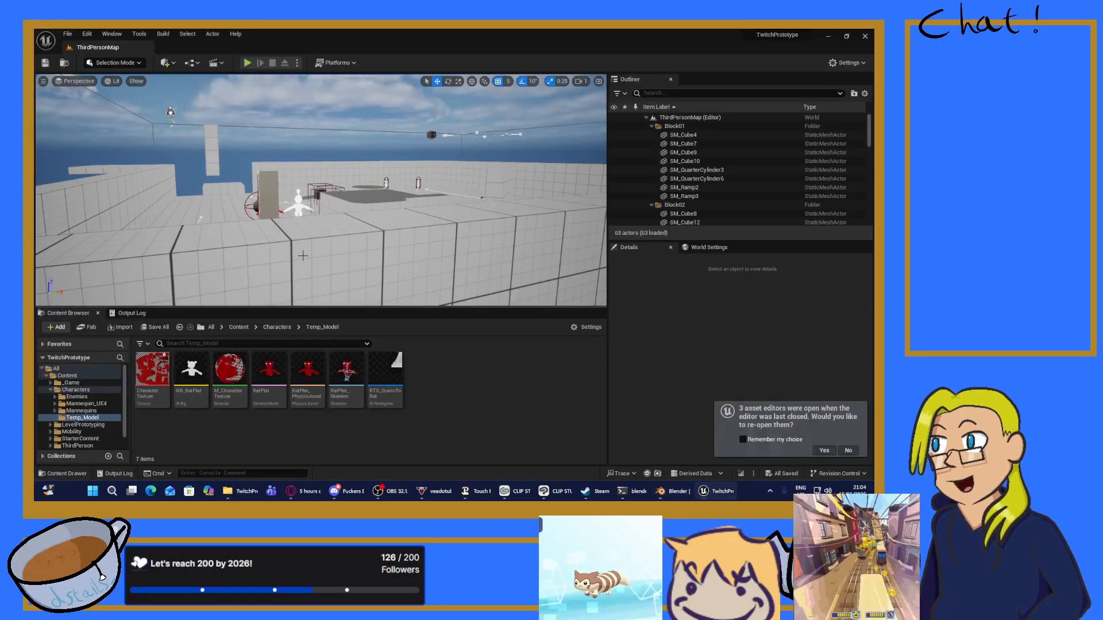
scroll(303, 257, up, 10)
right_drag(352, 253, 311, 277)
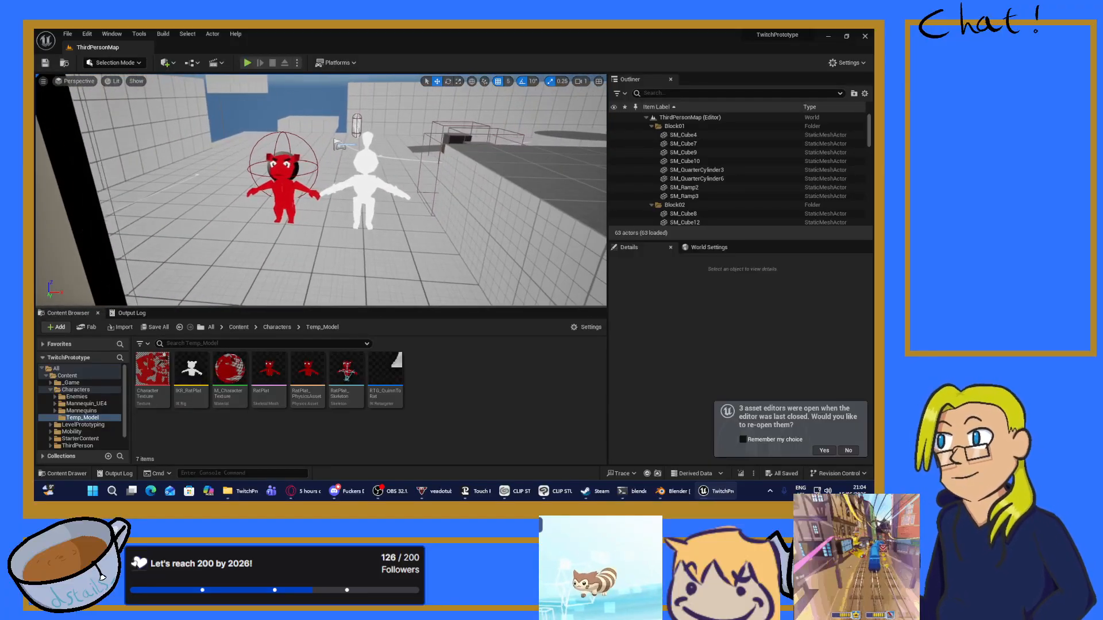
scroll(362, 174, up, 6)
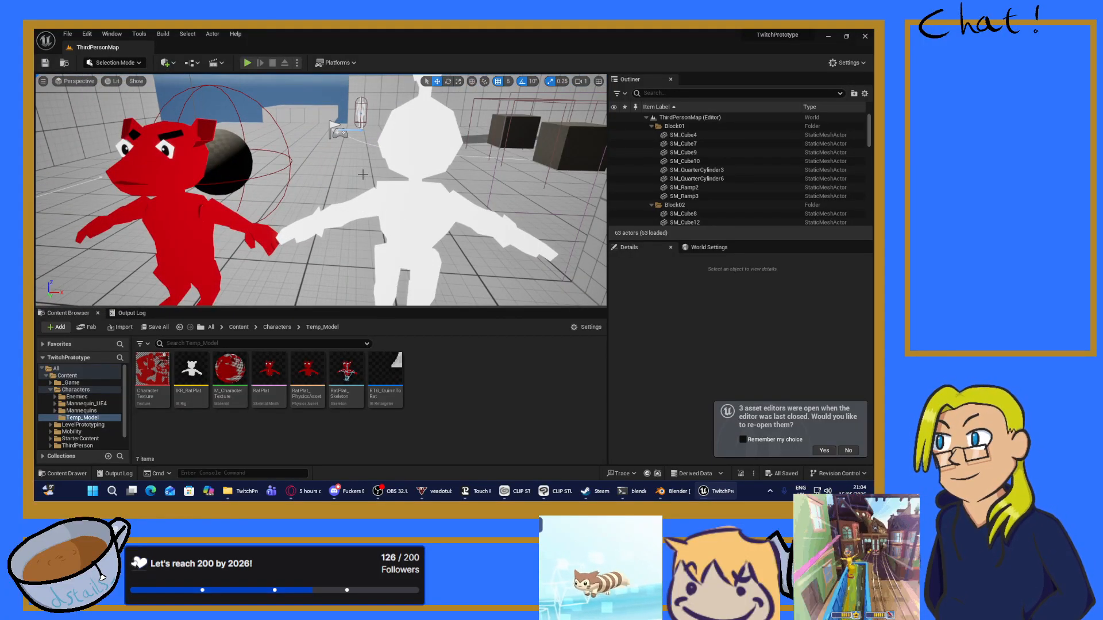
scroll(362, 174, down, 6)
scroll(364, 175, up, 3)
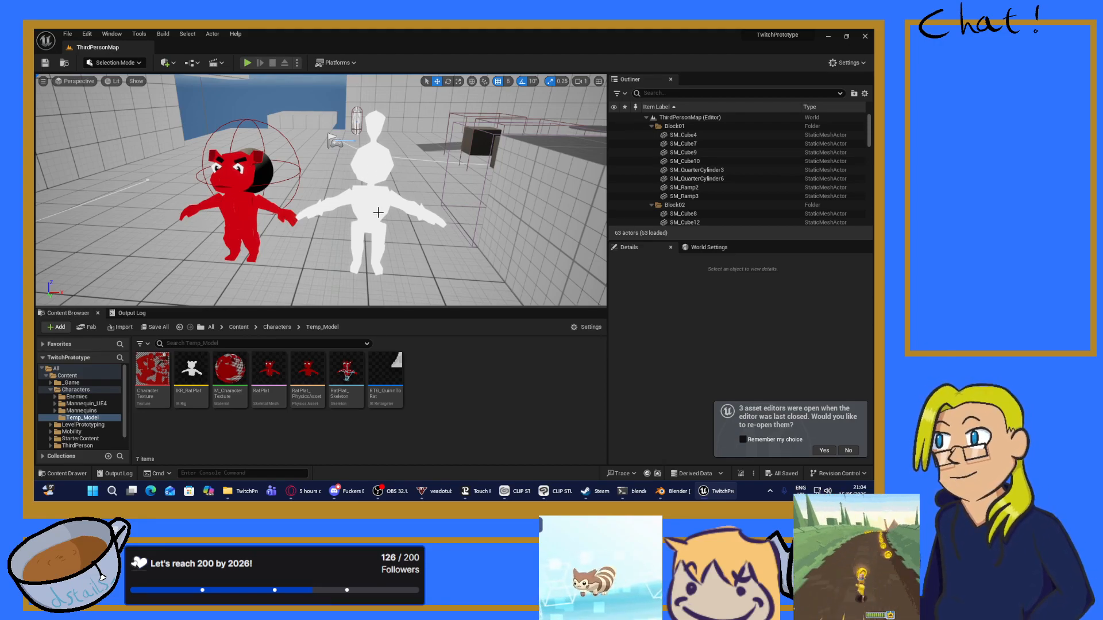
right_drag(367, 211, 355, 211)
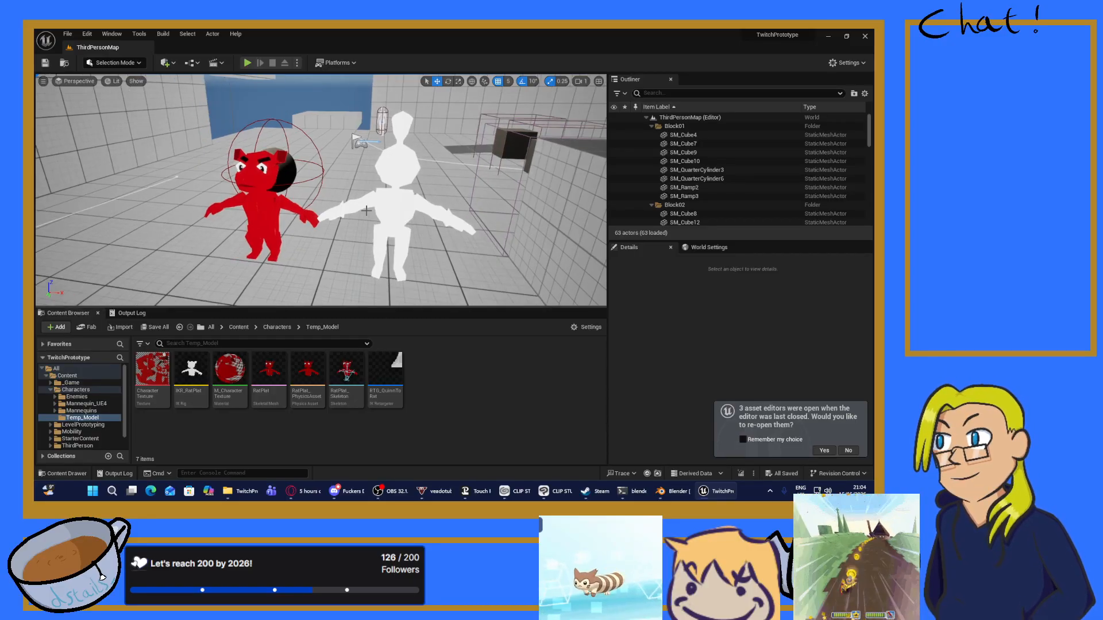
Step: Select the DragonFollowerKnightBasicV1 actor and raise it straight up, high above the level floor
click(389, 194)
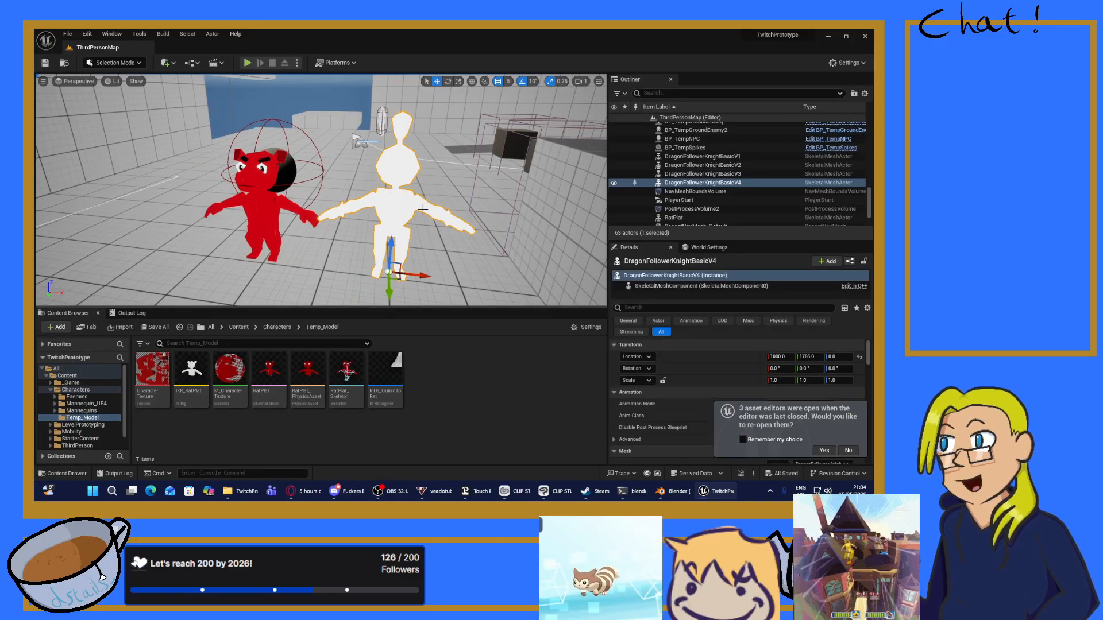
scroll(427, 210, down, 5)
click(744, 156)
scroll(438, 180, down, 3)
scroll(438, 179, down, 2)
mouse_move(359, 176)
right_down()
mouse_move(379, 170)
mouse_move(360, 177)
right_up()
scroll(359, 177, up, 6)
scroll(360, 176, up, 4)
scroll(360, 176, down, 15)
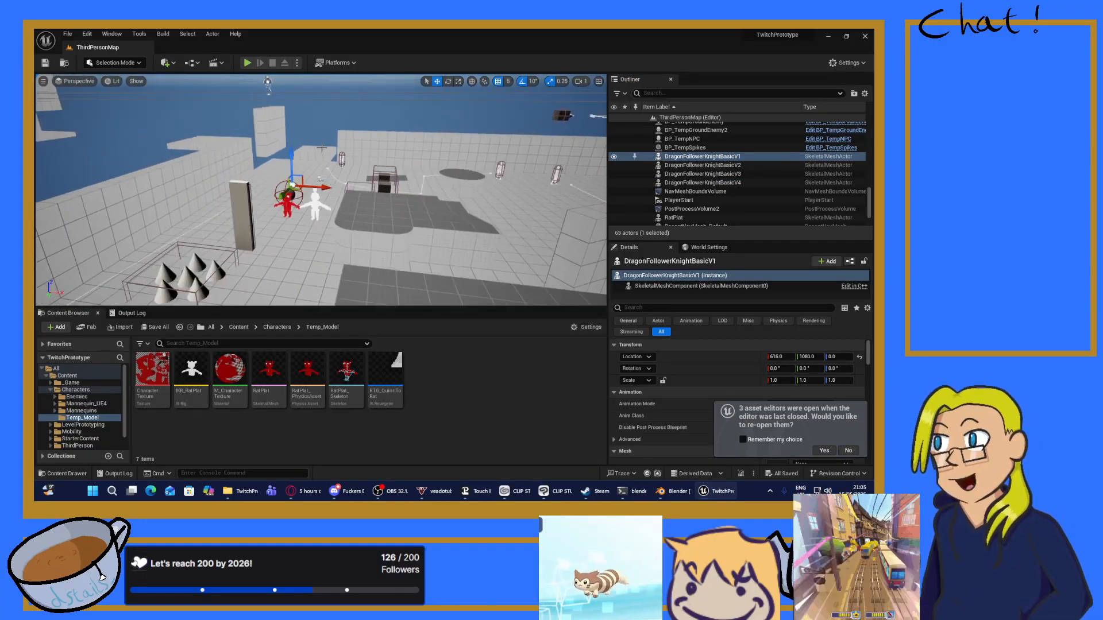
drag(291, 164, 291, 104)
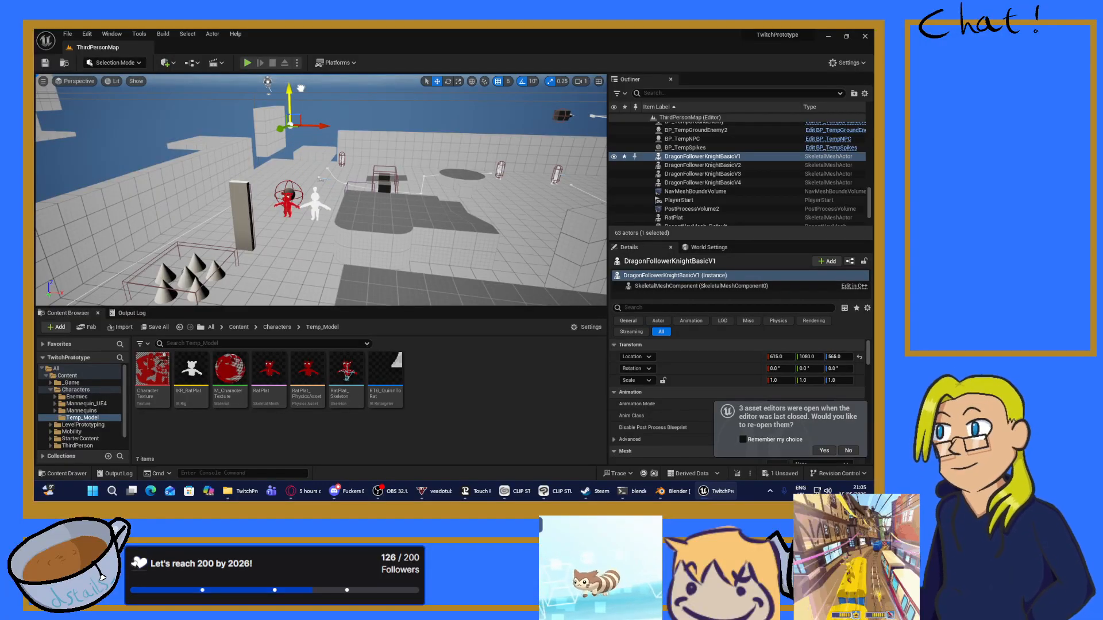
Step: Delete the DragonFollowerKnightBasicV3, DragonFollowerKnightBasicV2 and DragonFollowerKnightBasicV1 actors from the level
click(702, 165)
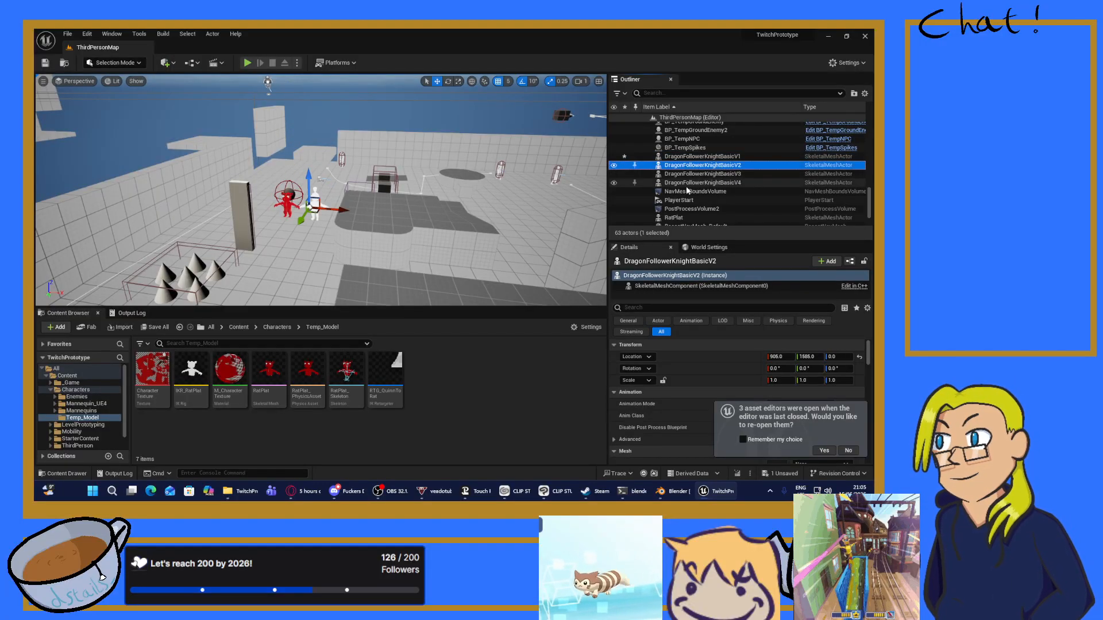
click(703, 174)
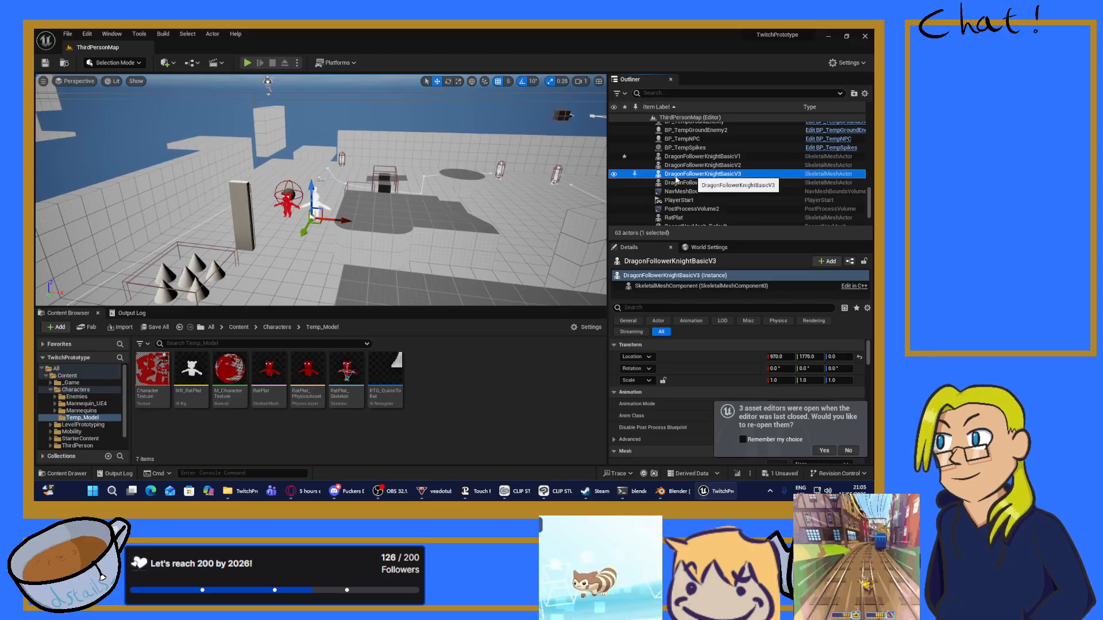
double_click(704, 174)
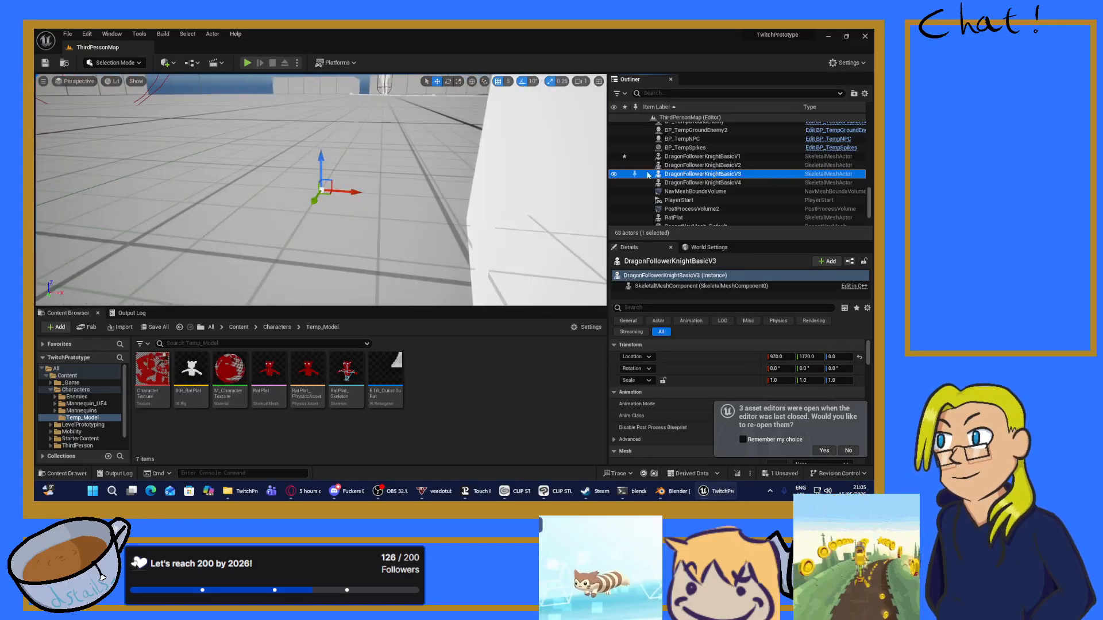
click(719, 166)
click(708, 175)
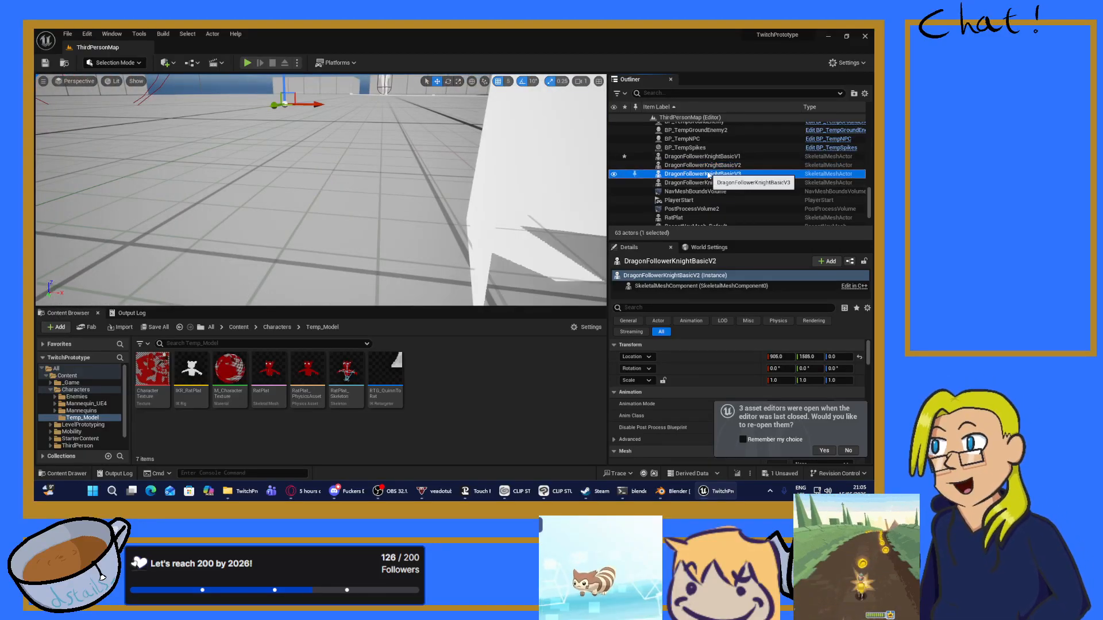
key(Delete)
click(715, 167)
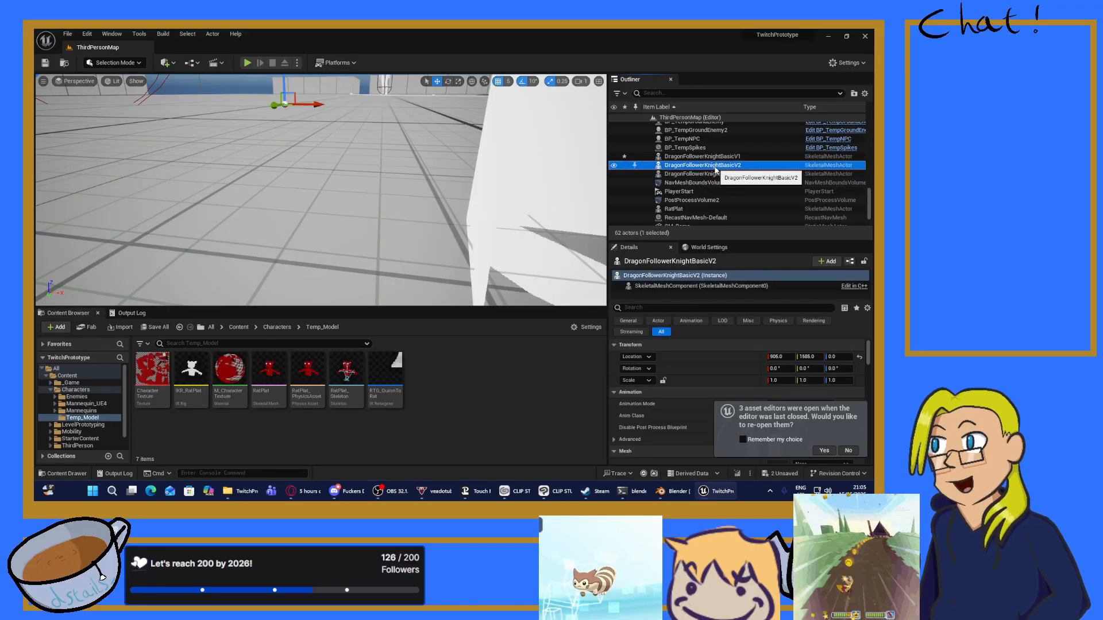
key(Delete)
click(706, 156)
scroll(398, 168, down, 10)
key(Delete)
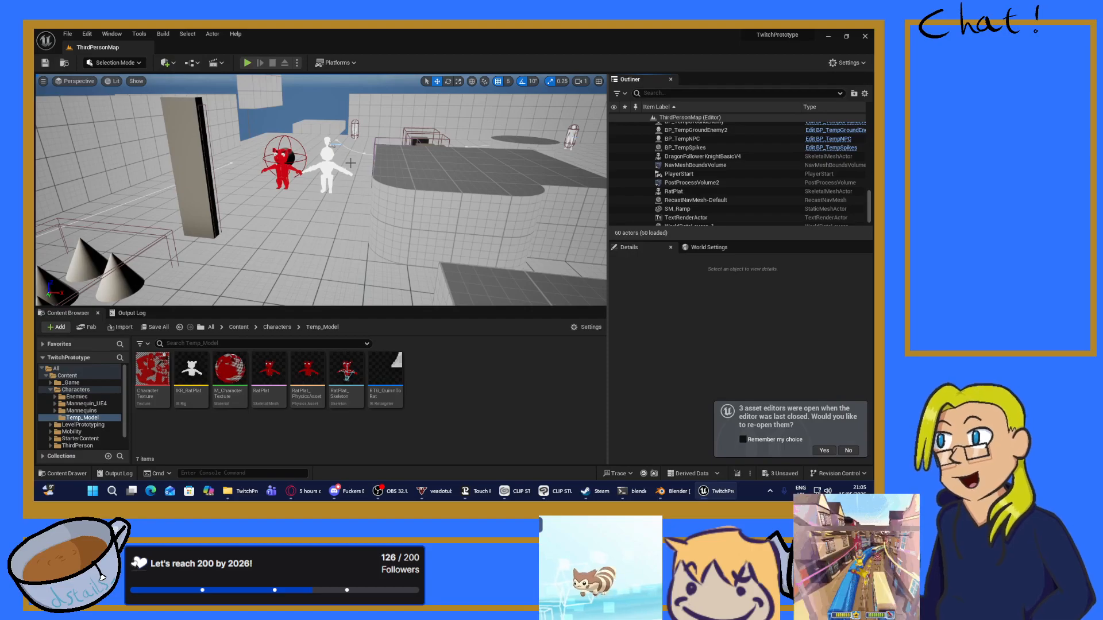
Step: Delete the white knight DragonFollowerKnightBasicV4 standing beside the red rat character
scroll(734, 163, up, 5)
scroll(734, 163, up, 2)
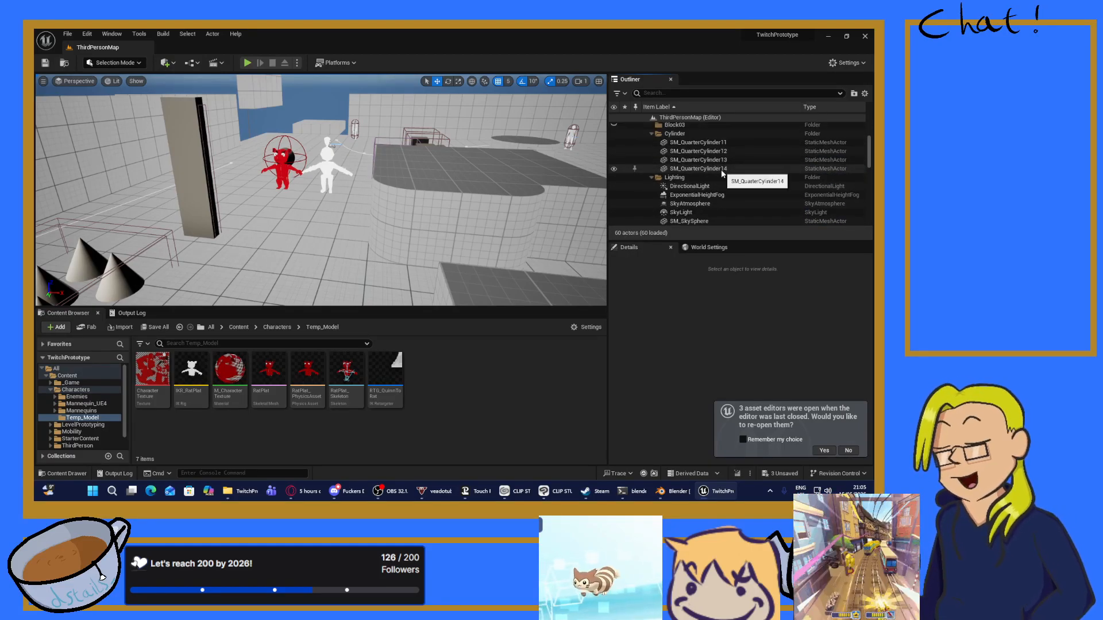
scroll(711, 161, down, 5)
mouse_move(390, 190)
right_down()
mouse_move(394, 158)
mouse_move(402, 192)
mouse_move(394, 156)
mouse_move(407, 194)
right_up()
key(w)
key(s)
key(s)
key(w)
click(407, 195)
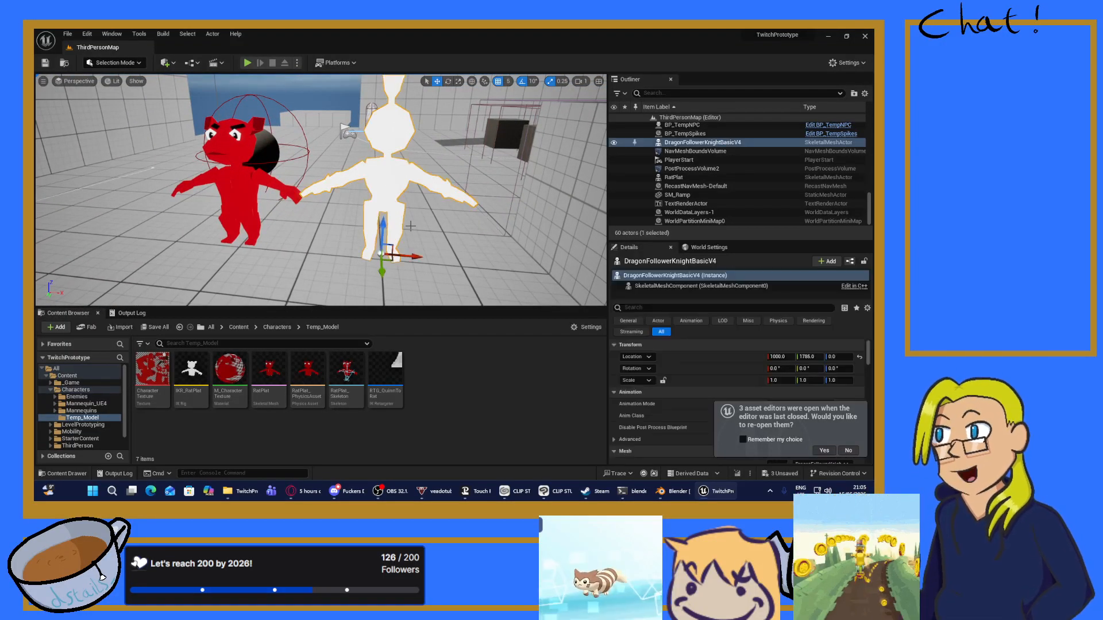
key(Delete)
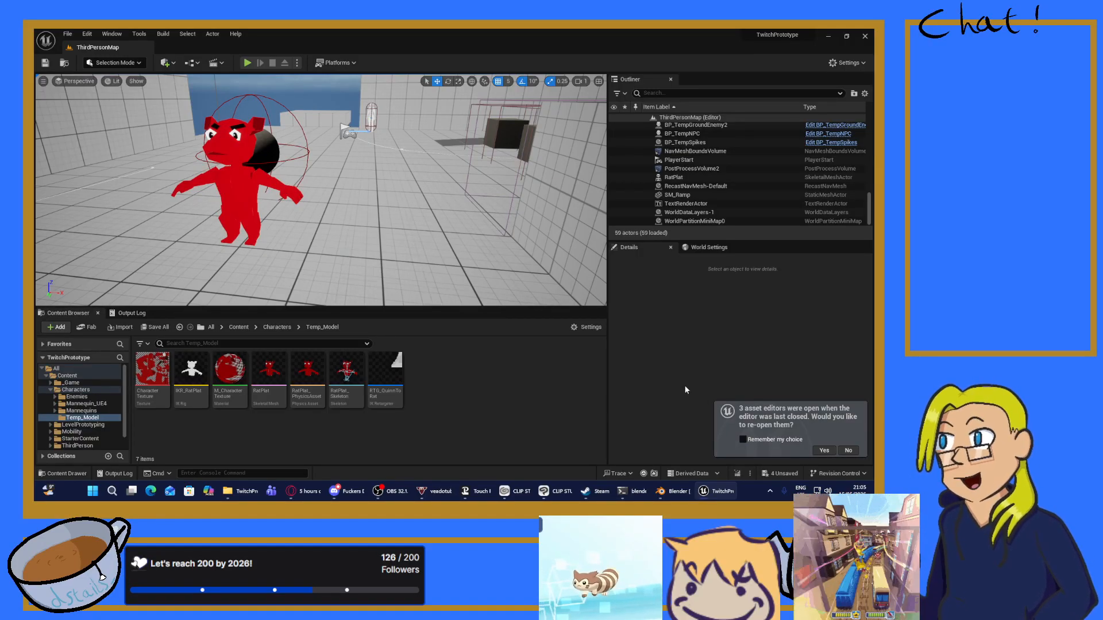
Step: Save the unsaved changes for all four DragonFollowerKnightBasic actors, V1 to V4
click(778, 475)
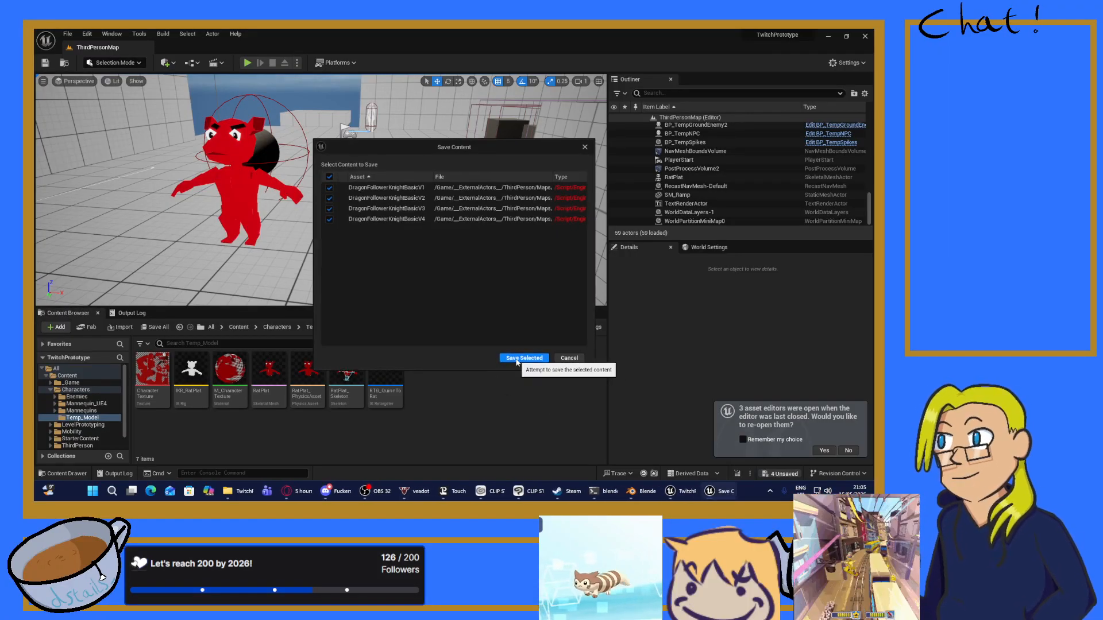
drag(594, 222, 774, 210)
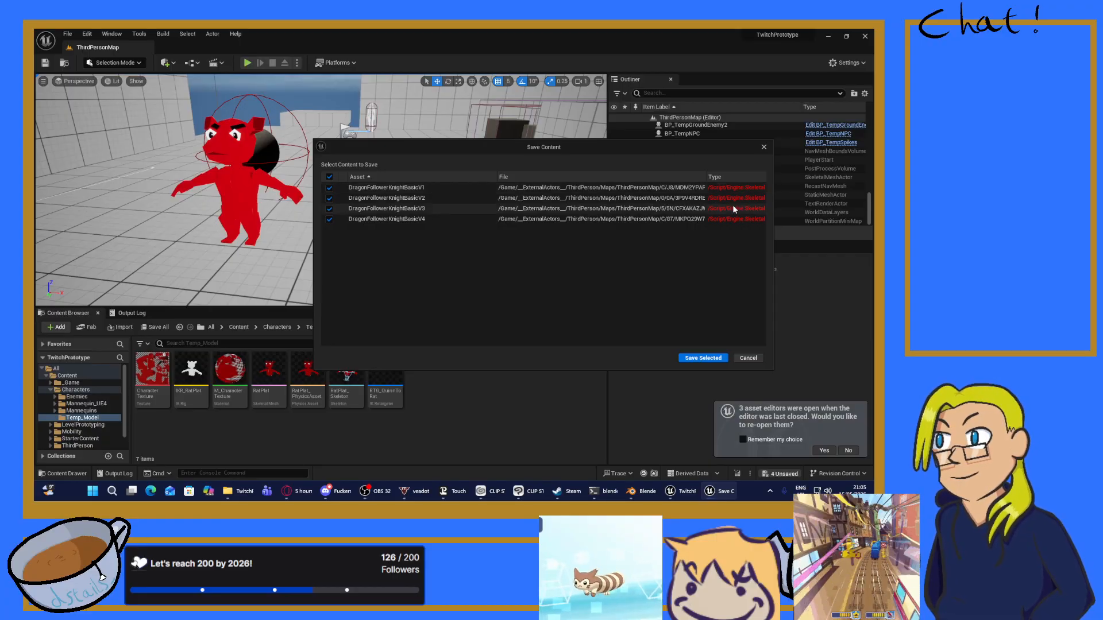
click(696, 359)
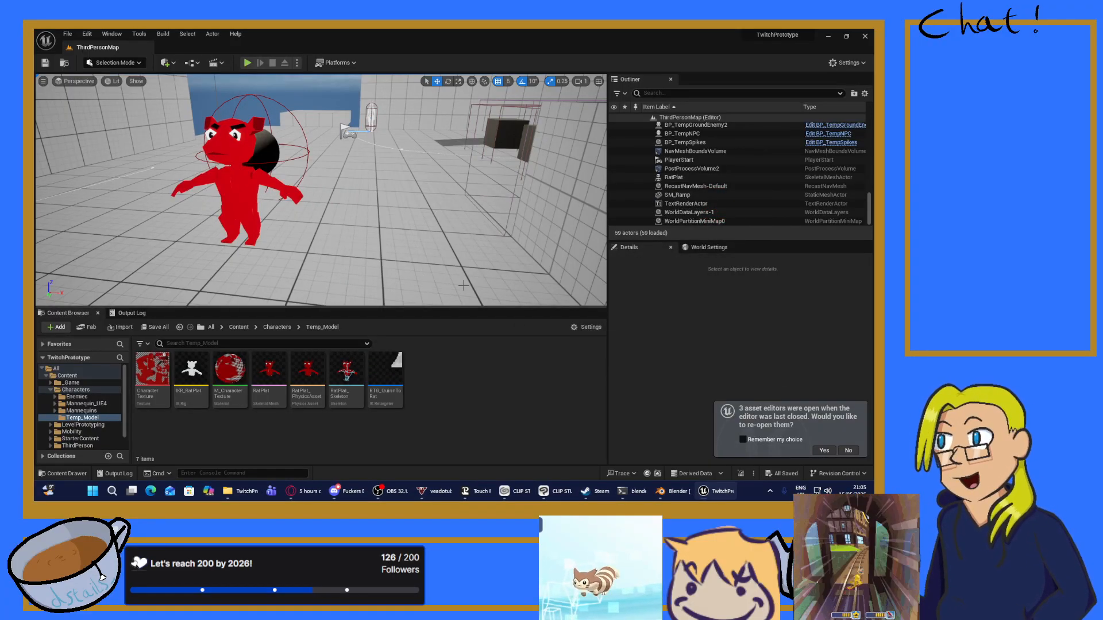
scroll(330, 182, down, 6)
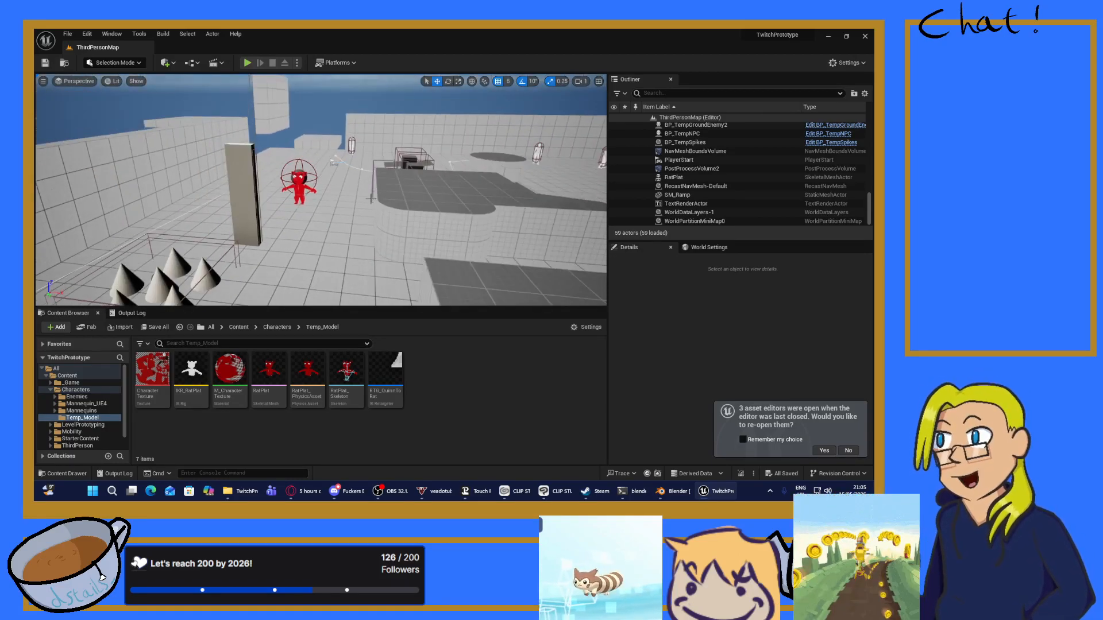
Step: Switch back to Blender, sample the grey of the back torso island and paint over the light spot near its outer edge
click(681, 492)
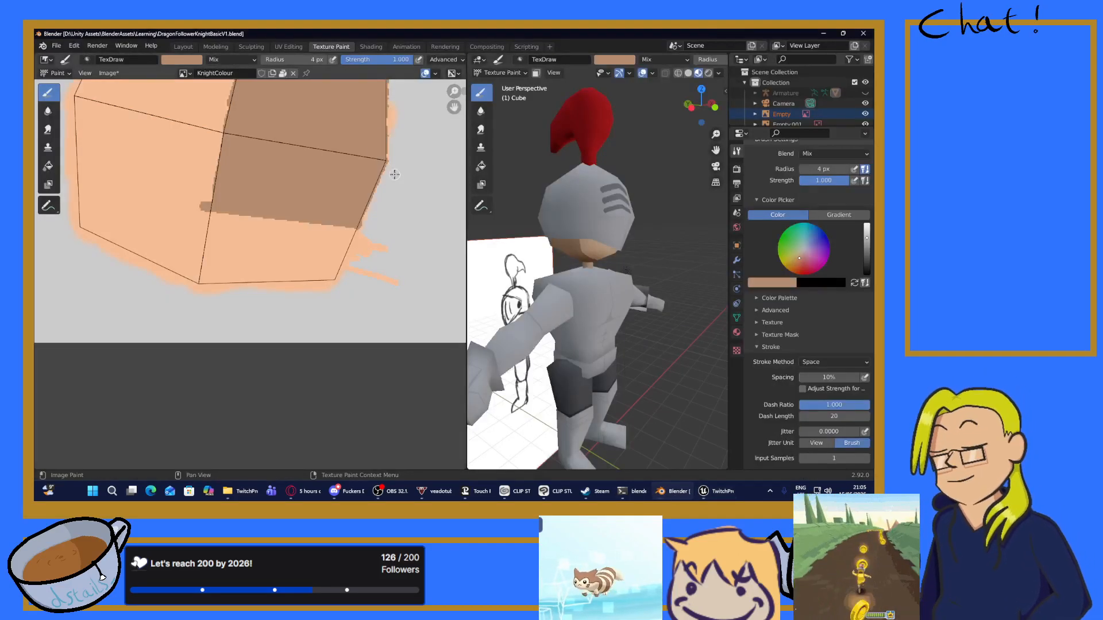
middle_drag(535, 216, 612, 270)
mouse_move(259, 156)
middle_down()
mouse_move(222, 288)
mouse_move(225, 384)
middle_up()
mouse_move(319, 129)
middle_down()
mouse_move(353, 219)
mouse_move(345, 268)
middle_up()
scroll(253, 276, up, 5)
middle_drag(385, 91, 170, 209)
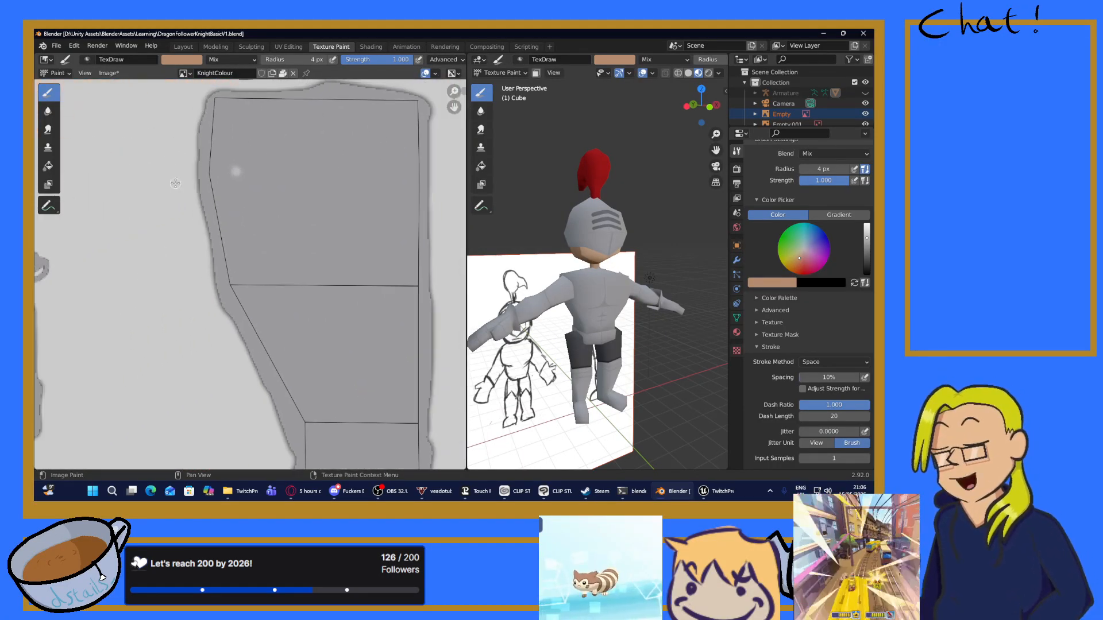
click(175, 60)
click(250, 175)
click(324, 173)
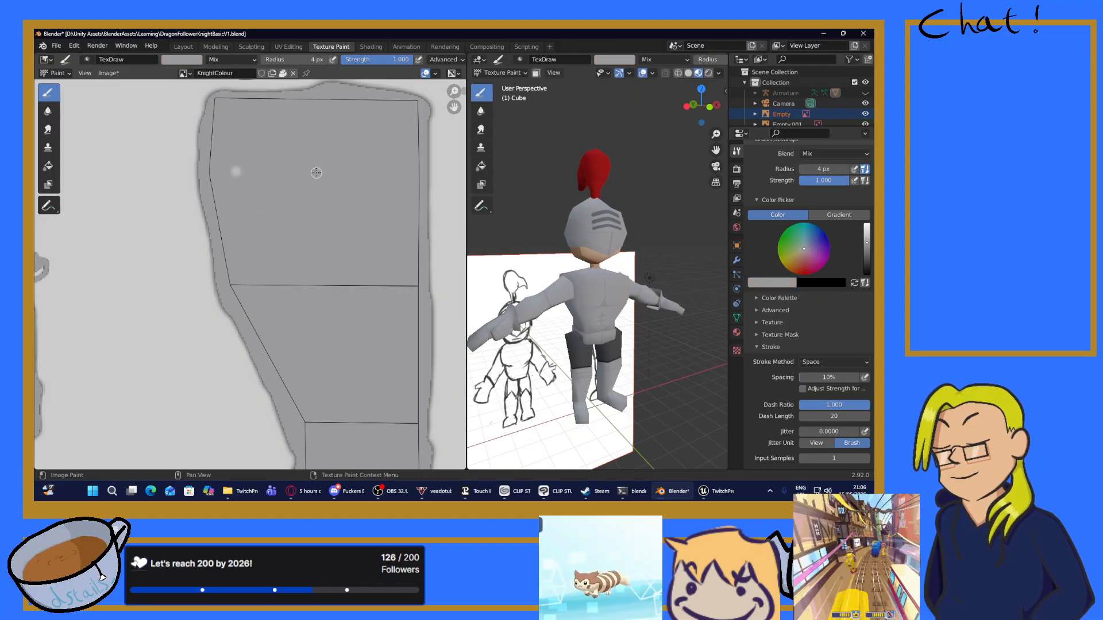
drag(246, 175, 234, 161)
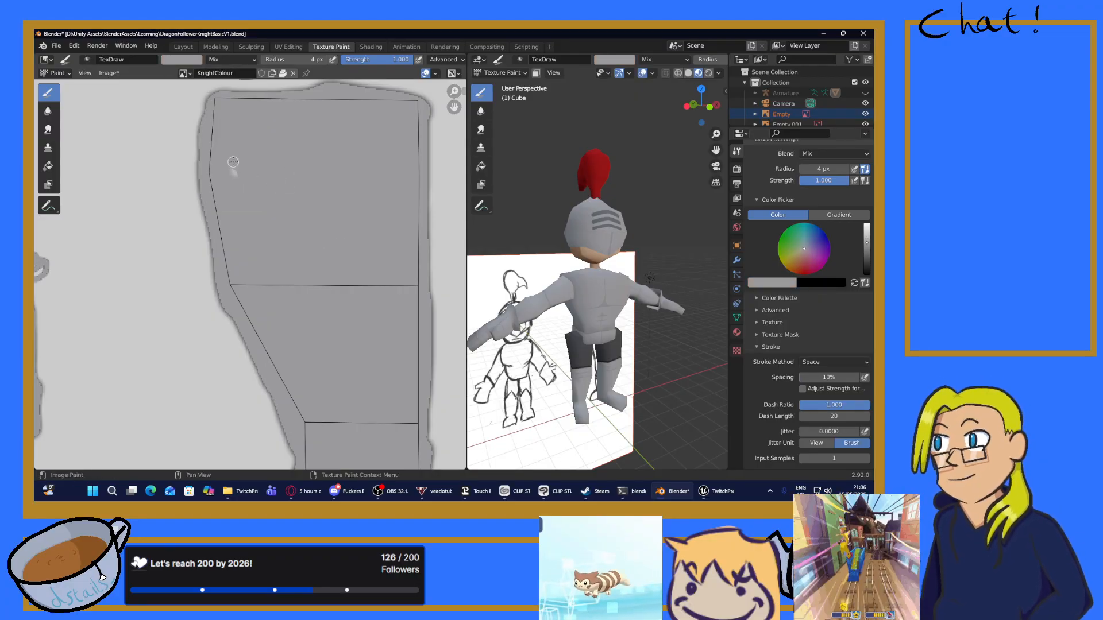
Step: Examine the knight model from below, from the front and against the reference sketches
middle_drag(568, 316, 463, 309)
scroll(650, 363, up, 3)
scroll(520, 373, down, 6)
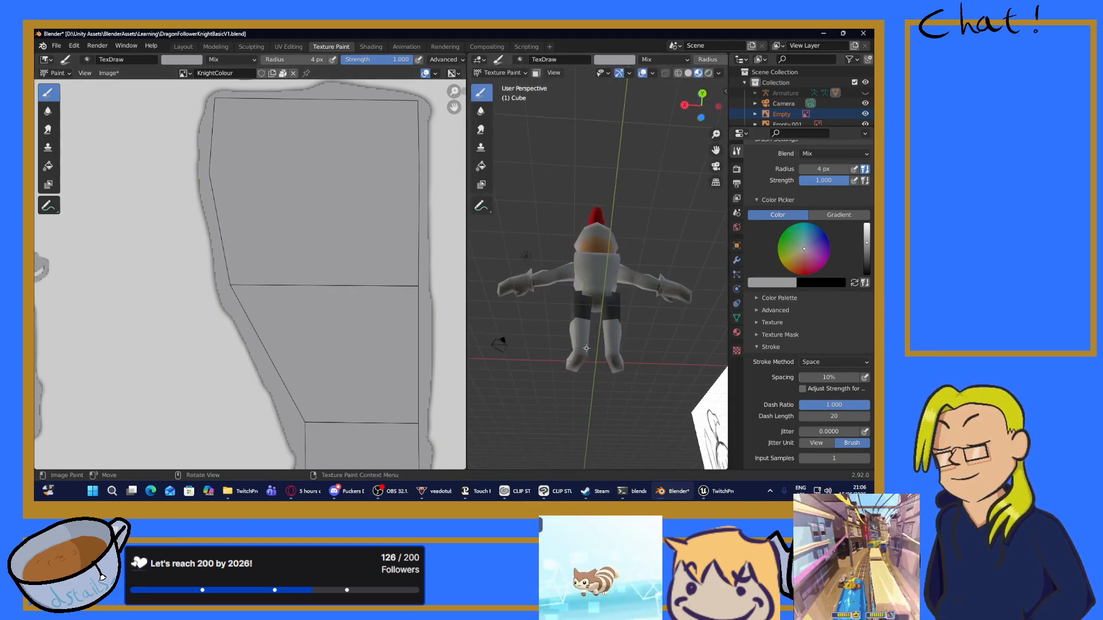
scroll(586, 349, up, 3)
mouse_move(586, 349)
middle_down()
mouse_move(593, 284)
mouse_move(603, 322)
mouse_move(581, 317)
mouse_move(599, 321)
mouse_move(589, 356)
mouse_move(650, 368)
mouse_move(630, 383)
mouse_move(624, 367)
mouse_move(562, 377)
mouse_move(536, 367)
middle_up()
scroll(604, 331, down, 3)
scroll(535, 368, down, 6)
middle_drag(643, 314, 479, 316)
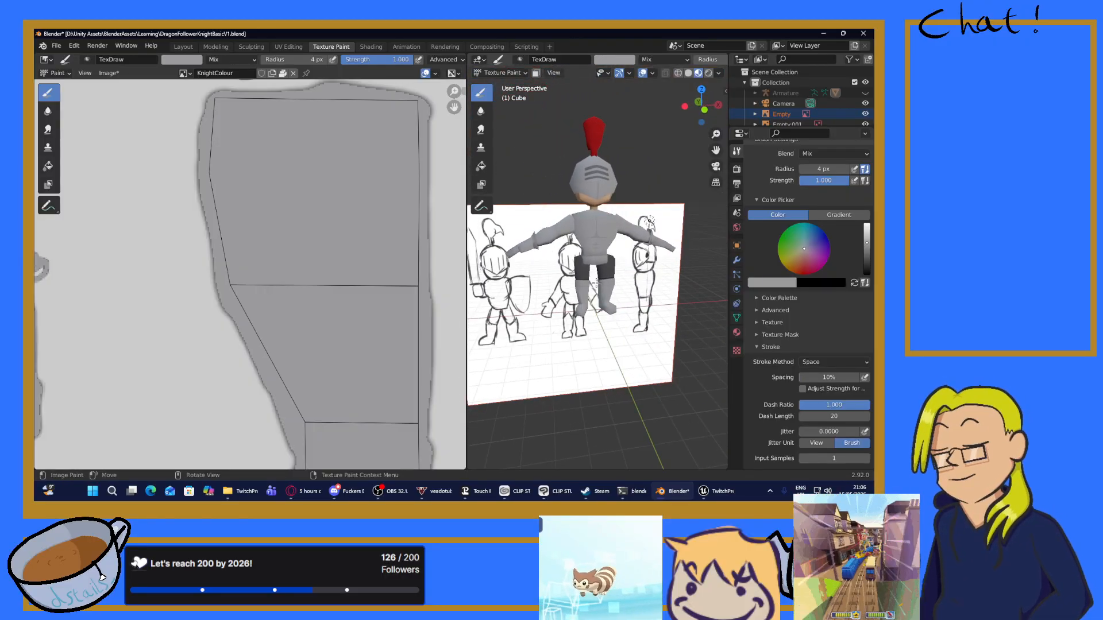
scroll(596, 283, up, 3)
shift+middle_drag(555, 220, 616, 270)
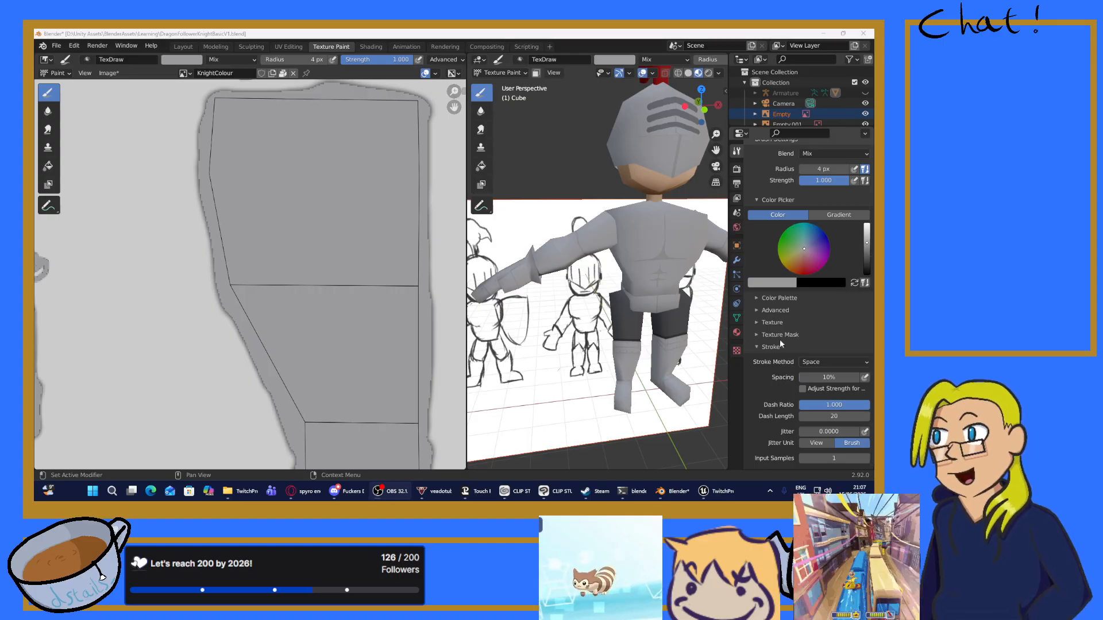
Step: Inspect the chest on the model and sample the darker shadow grey on the front torso island as the brush colour
scroll(620, 269, up, 3)
middle_drag(679, 273, 560, 259)
scroll(560, 259, up, 3)
scroll(557, 258, down, 1)
scroll(398, 245, down, 8)
middle_drag(398, 301, 380, 343)
scroll(258, 275, up, 5)
middle_drag(207, 336, 403, 164)
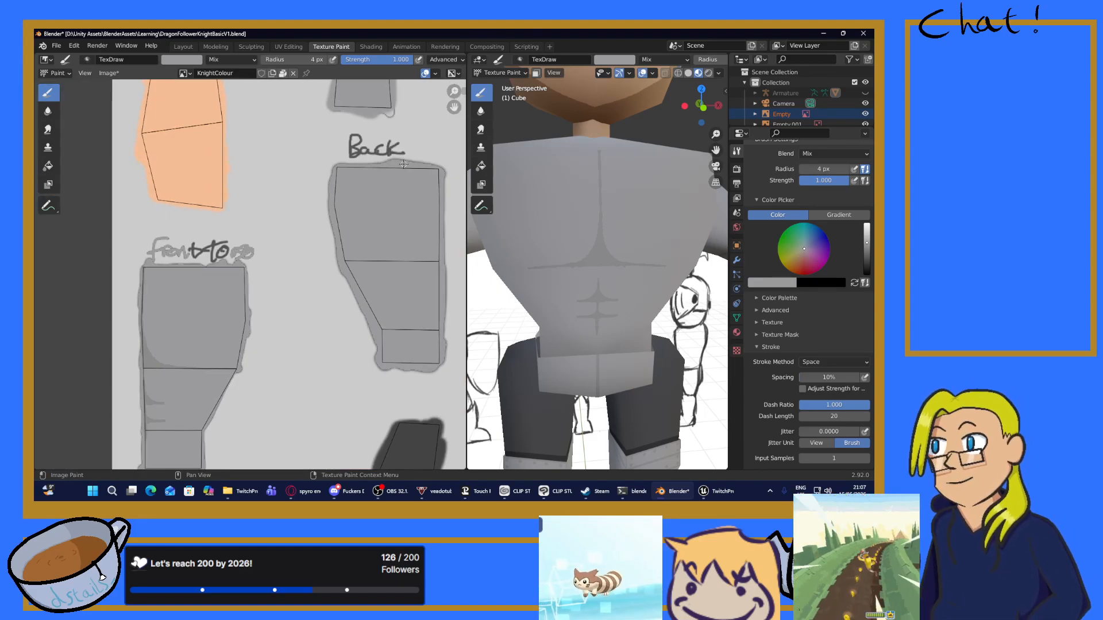
middle_drag(238, 304, 347, 197)
scroll(339, 196, up, 5)
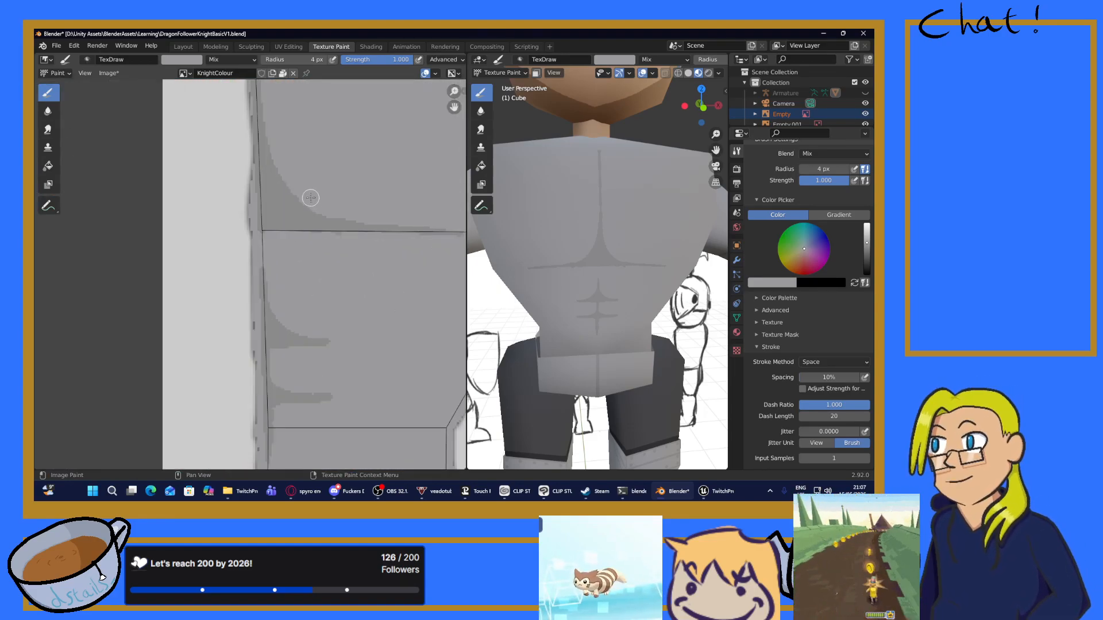
middle_drag(299, 162, 232, 197)
click(179, 59)
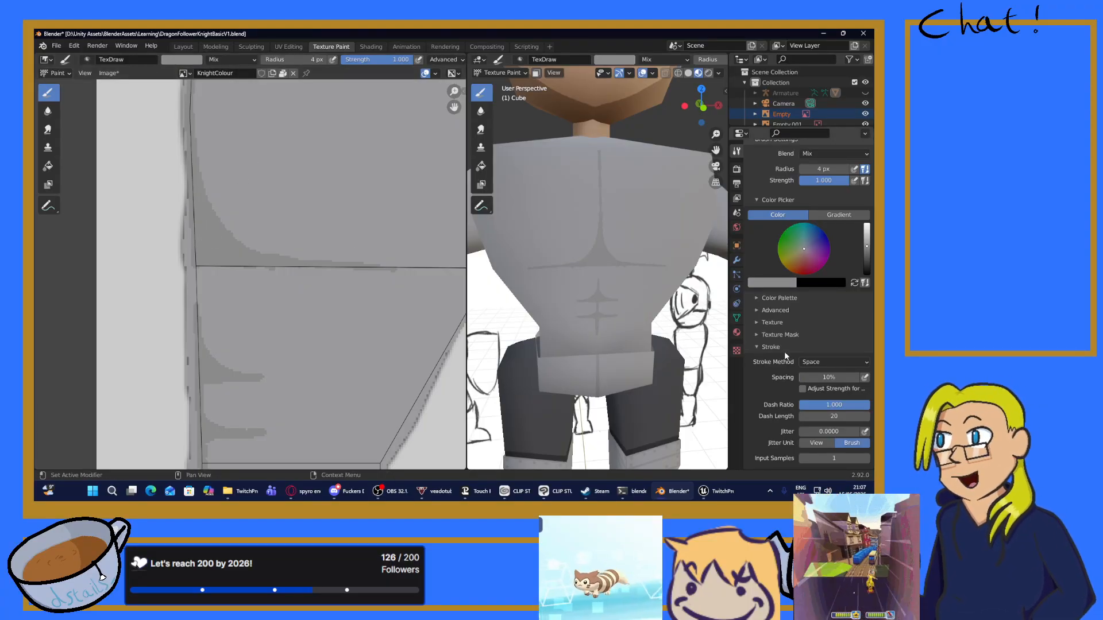
Step: Set the stroke method to Airbrush and try several dark grey dabs across the chest panel of the front torso island
click(833, 366)
click(818, 414)
click(249, 153)
click(269, 186)
click(312, 236)
click(308, 195)
click(328, 202)
click(349, 207)
click(323, 187)
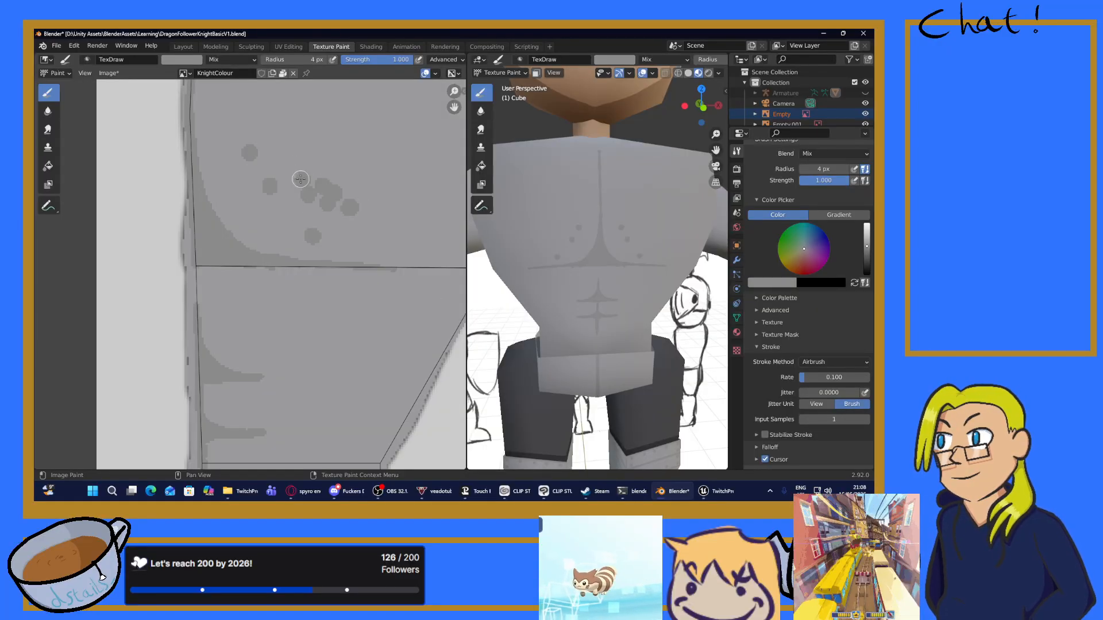
Step: Undo the test dabs on the chest panel and set the stroke method back to Space
key(ctrl+z)
key(ctrl+z)
key(ctrl+z)
key(ctrl+z)
key(ctrl+z)
key(ctrl+z)
key(ctrl+z)
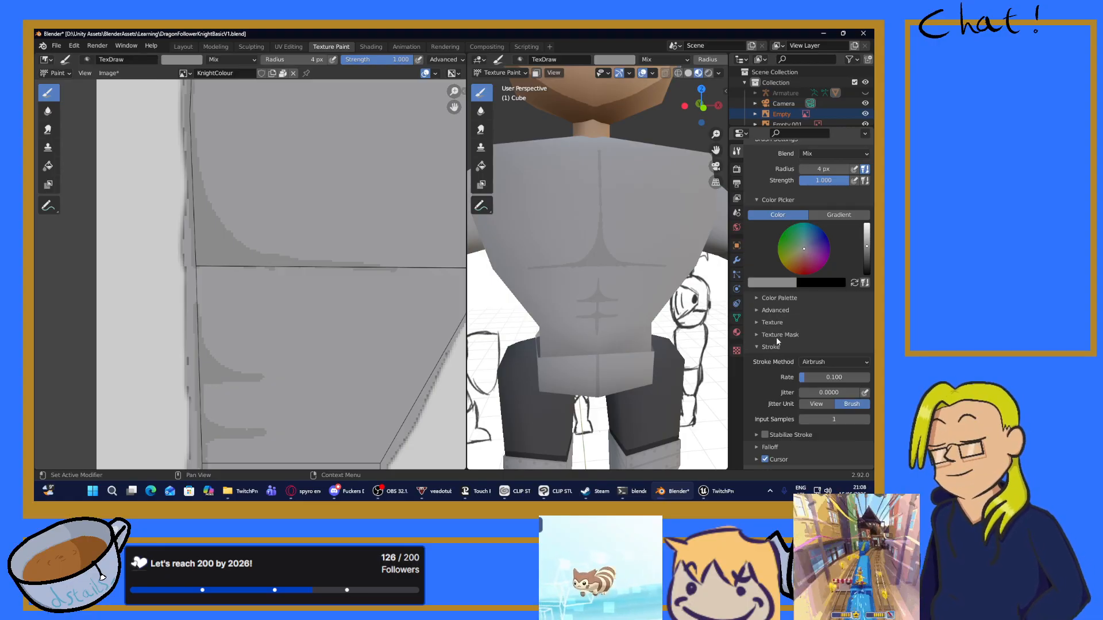
click(832, 363)
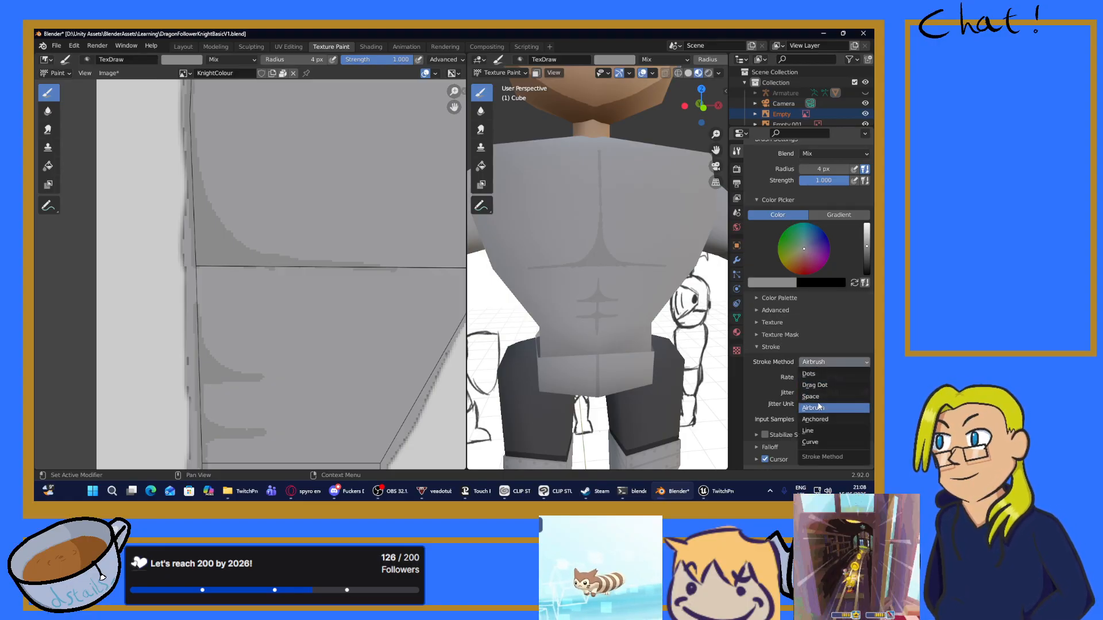
click(820, 401)
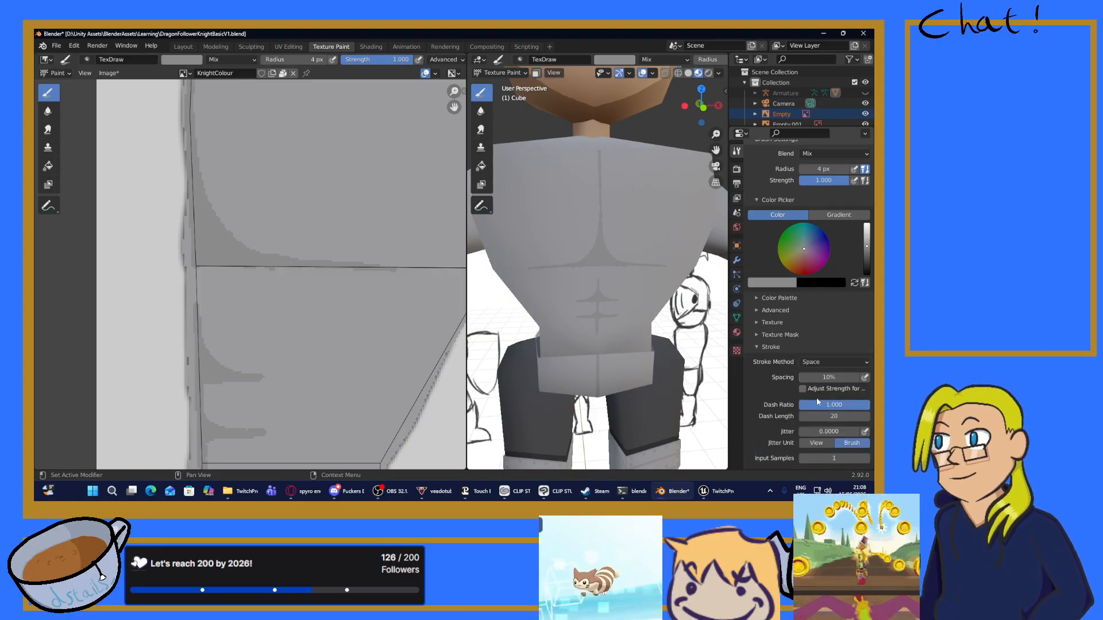
Step: Show the brush settings in the image editor and add a point near the upper end of the custom falloff curve
click(463, 91)
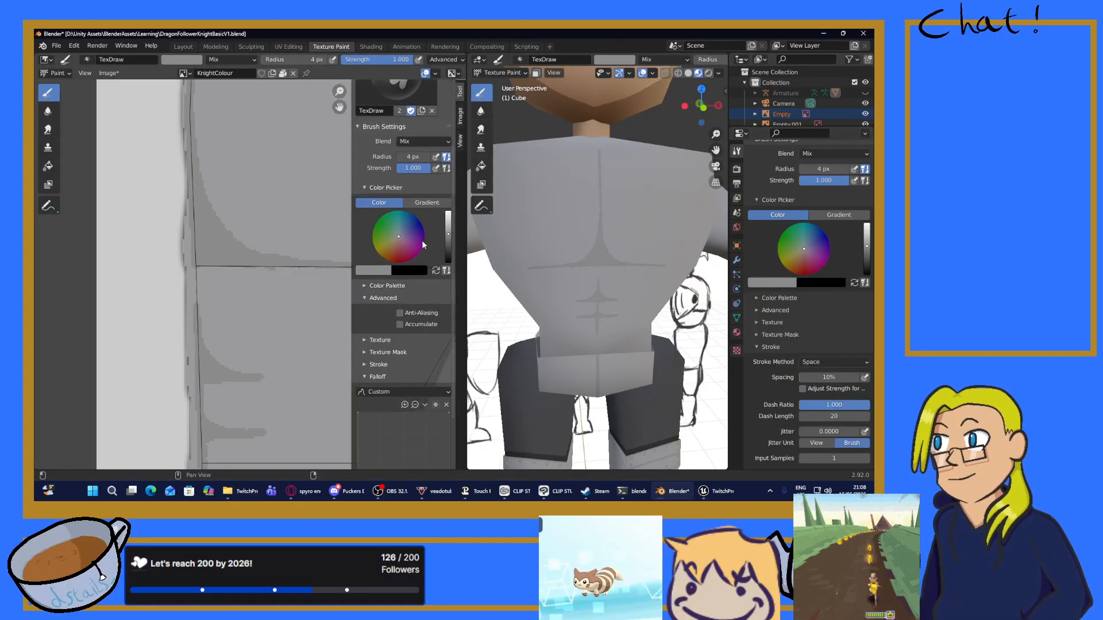
scroll(421, 241, down, 3)
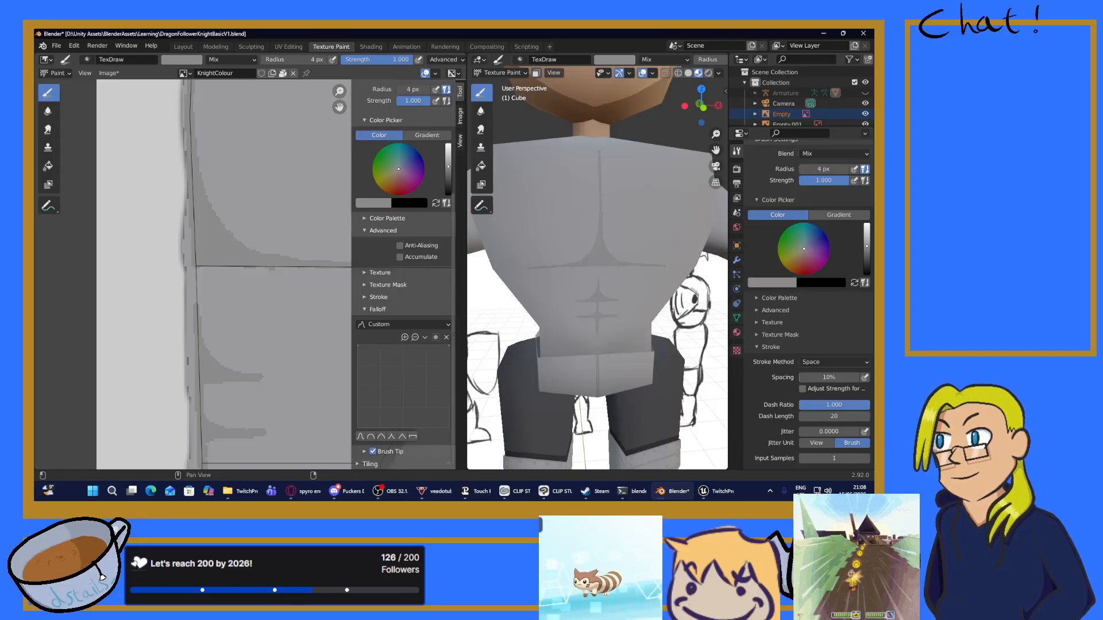
right_click(435, 424)
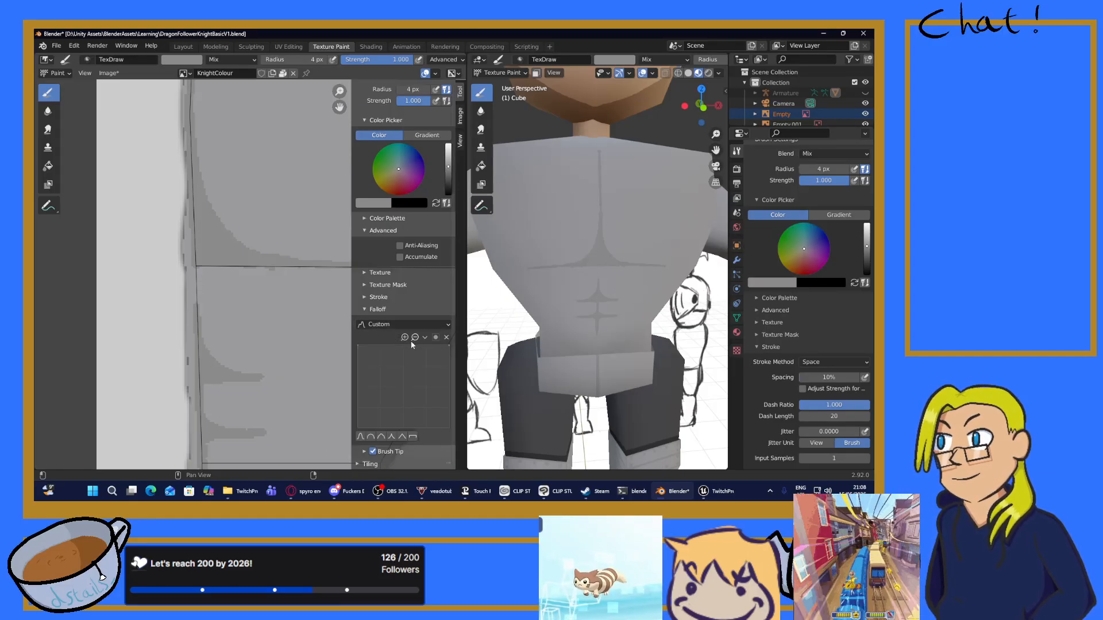
click(426, 338)
click(426, 339)
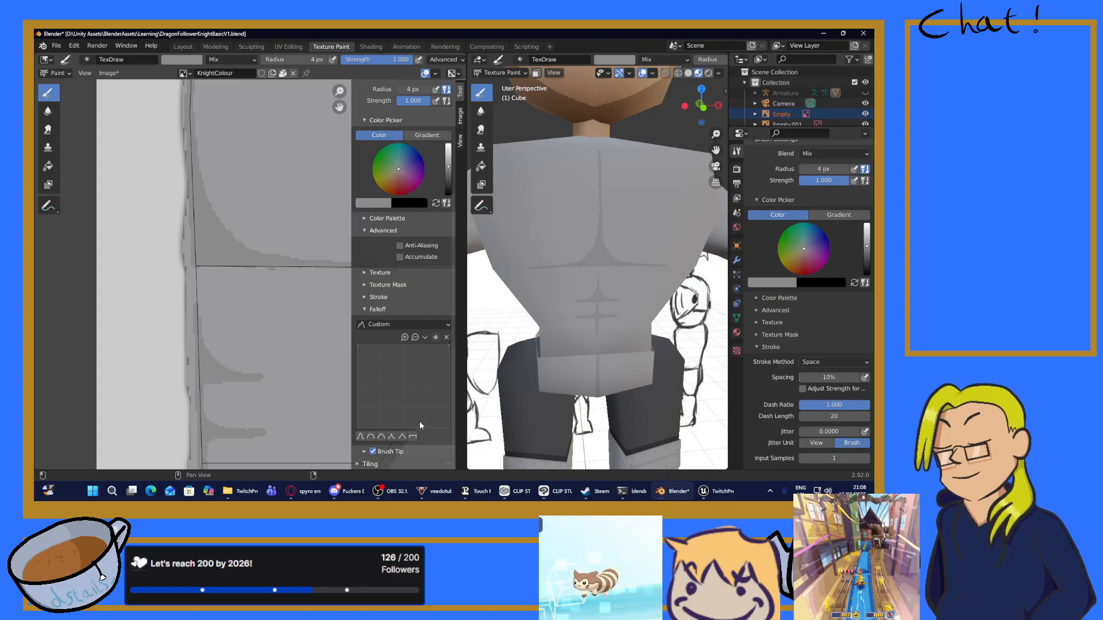
click(446, 348)
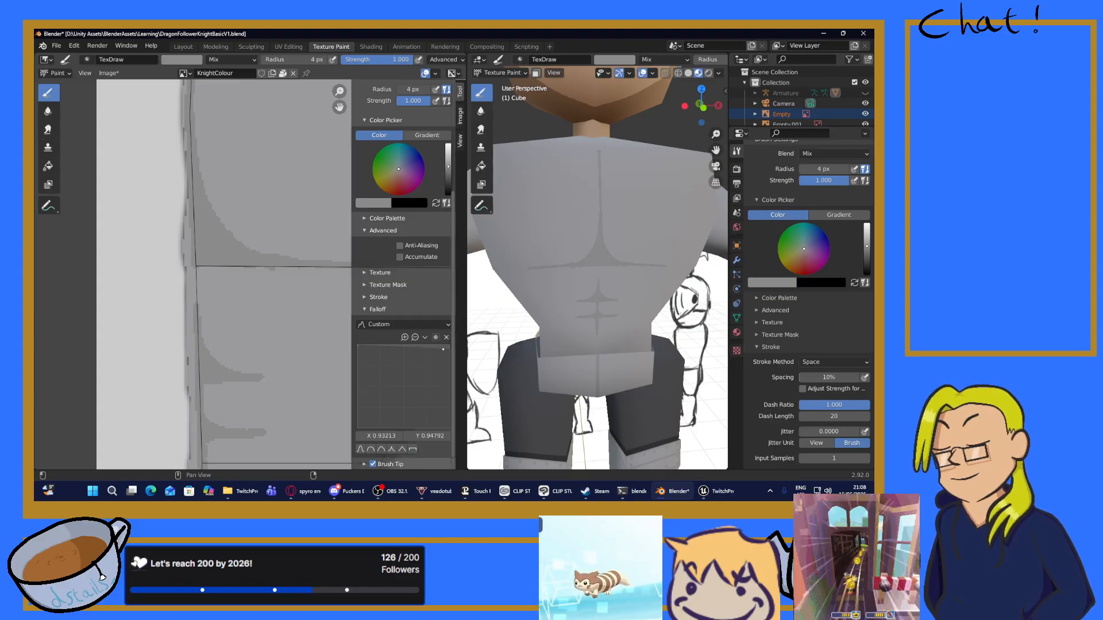
Step: Try moving the falloff curve point to about X 0.52, Y 0.53, testing strokes on the chest panel and undoing them
drag(224, 166, 283, 243)
key(ctrl+z)
scroll(280, 271, up, 1)
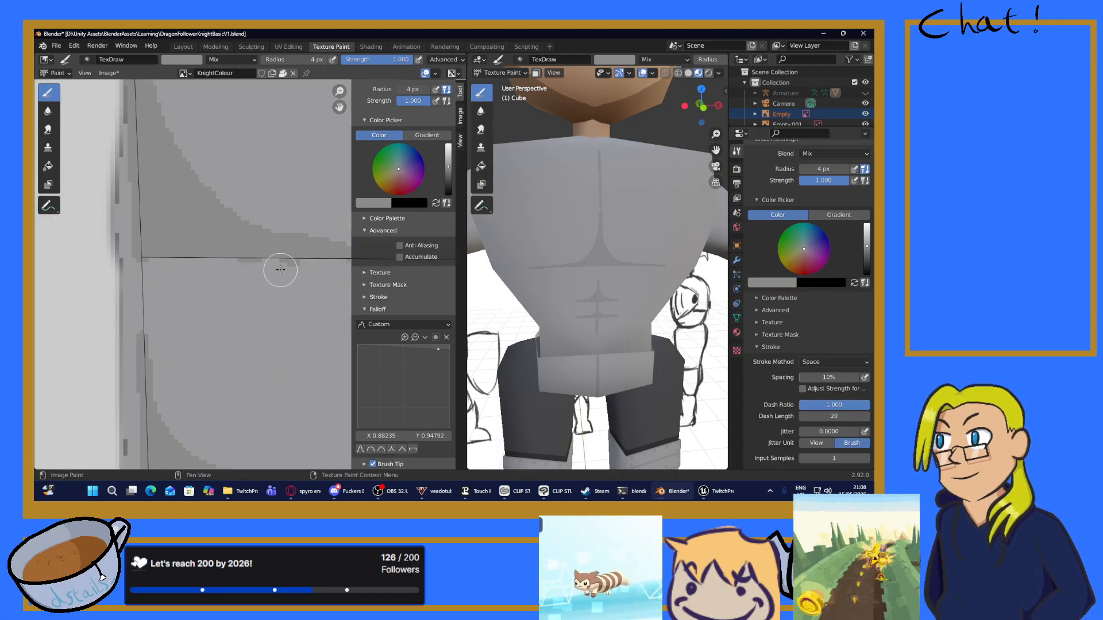
drag(439, 349, 406, 384)
mouse_move(241, 173)
mouse_down()
mouse_move(272, 233)
mouse_move(222, 183)
mouse_move(233, 165)
mouse_up()
key(ctrl+z)
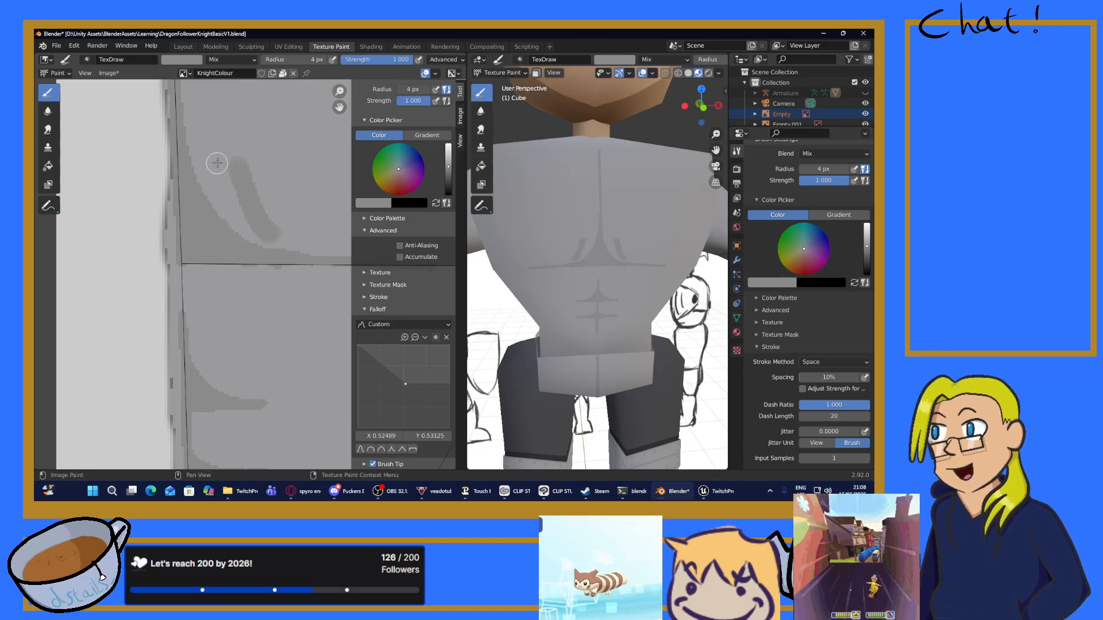
key(ctrl+z)
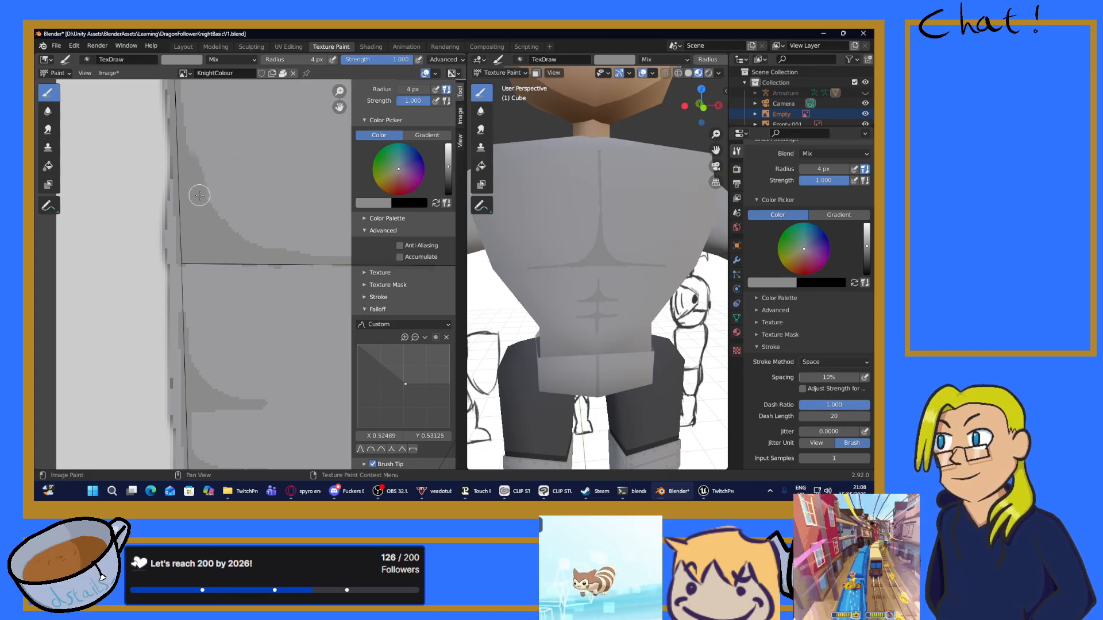
mouse_move(275, 251)
mouse_down()
mouse_move(207, 180)
mouse_move(205, 150)
mouse_move(271, 194)
mouse_move(259, 133)
mouse_move(248, 127)
mouse_move(259, 194)
mouse_up()
key(ctrl+z)
scroll(285, 165, up, 5)
scroll(284, 164, down, 3)
key(ctrl+z)
Step: Drop the falloff point to the curve's base, move the start point to about X 0.78, Y 0.99, and undo the test strokes
drag(403, 383, 422, 428)
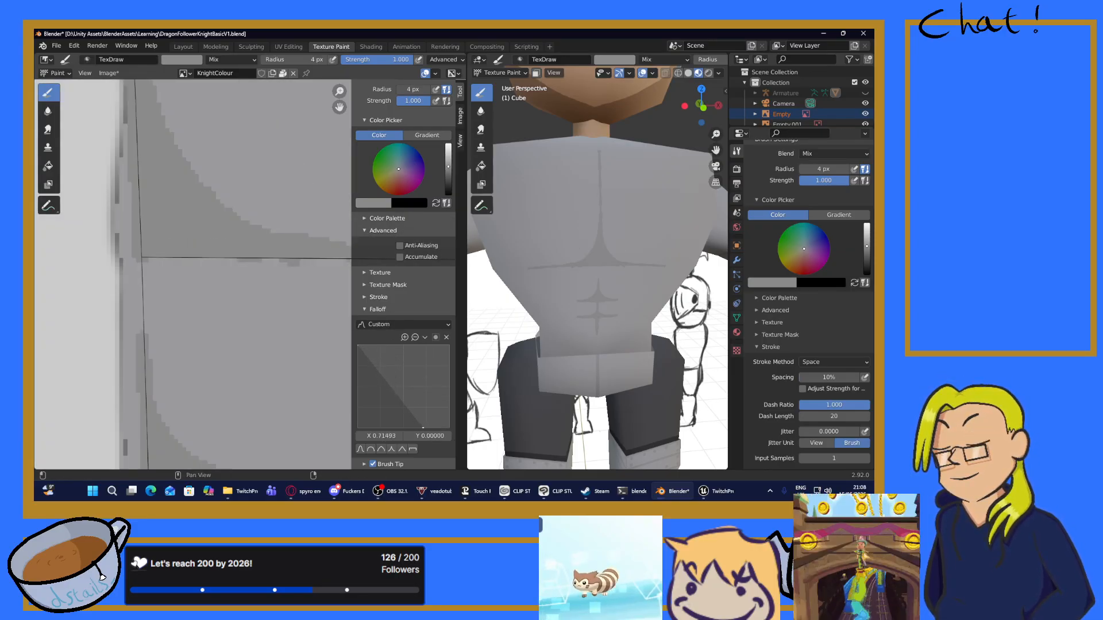
drag(359, 346, 430, 347)
mouse_move(278, 121)
mouse_down()
mouse_move(253, 161)
mouse_move(289, 210)
mouse_move(304, 173)
mouse_move(304, 86)
mouse_up()
key(ctrl+z)
mouse_move(211, 110)
mouse_down()
mouse_move(272, 195)
mouse_move(280, 225)
mouse_up()
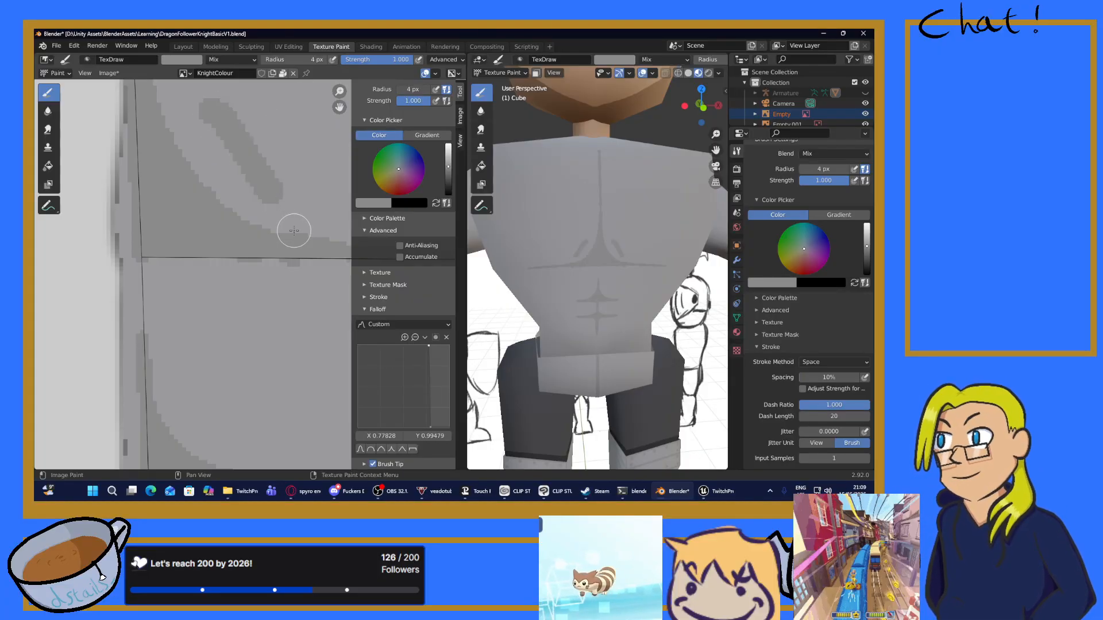
key(ctrl+z)
Step: Raise the lower falloff point to about X 0.83, Y 0.23 and undo the test stroke on the chest panel
drag(433, 428, 433, 409)
mouse_move(246, 122)
mouse_down()
mouse_move(227, 177)
mouse_move(296, 211)
mouse_up()
key(ctrl+z)
scroll(228, 204, down, 5)
scroll(228, 204, up, 4)
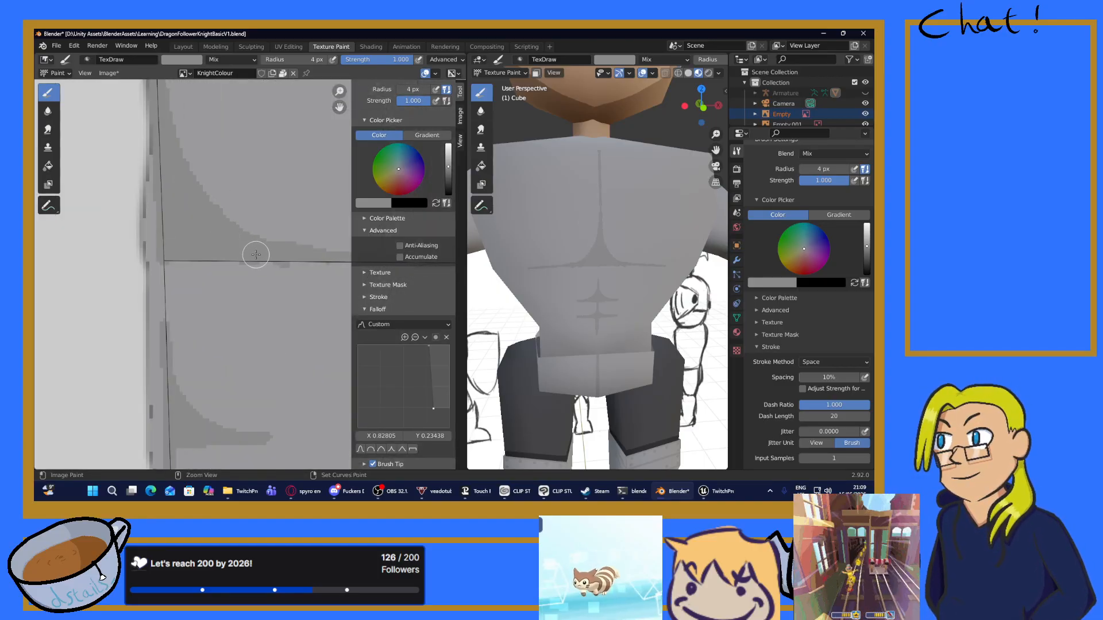
scroll(244, 246, down, 3)
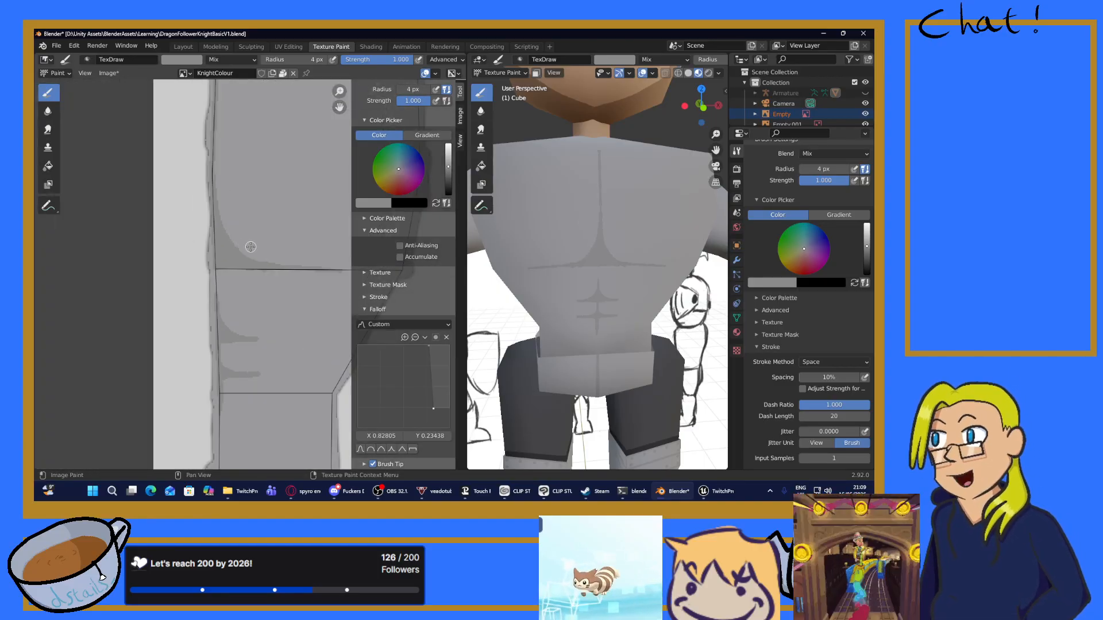
scroll(250, 246, up, 2)
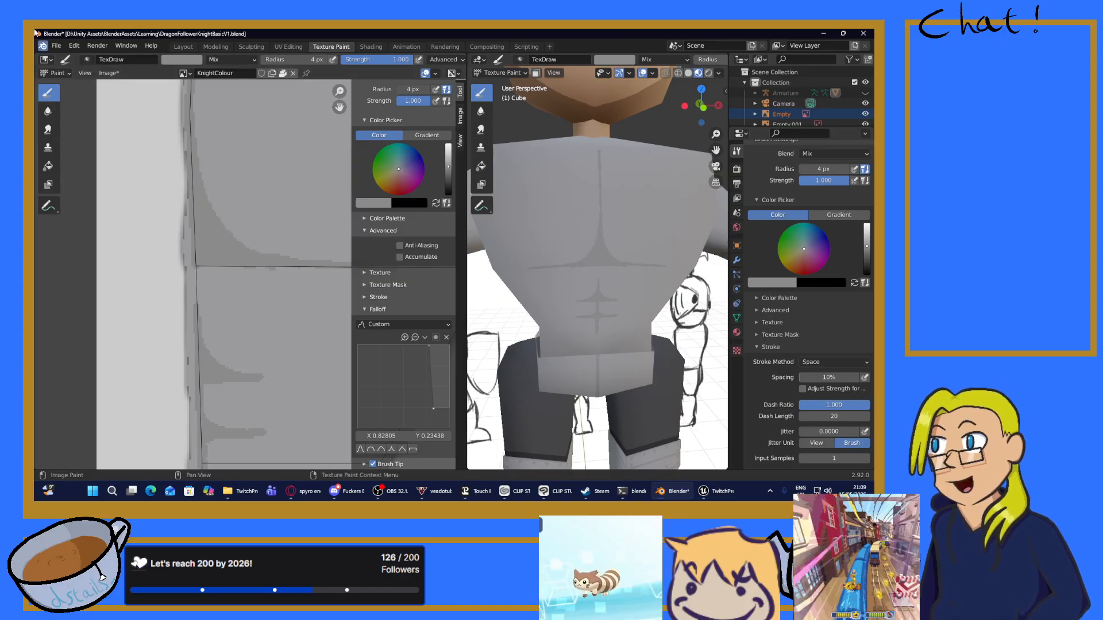
Step: Set the brush radius to 3 px and widen the curved dark grey shadow in the lower inner corner of the chest panel
click(280, 60)
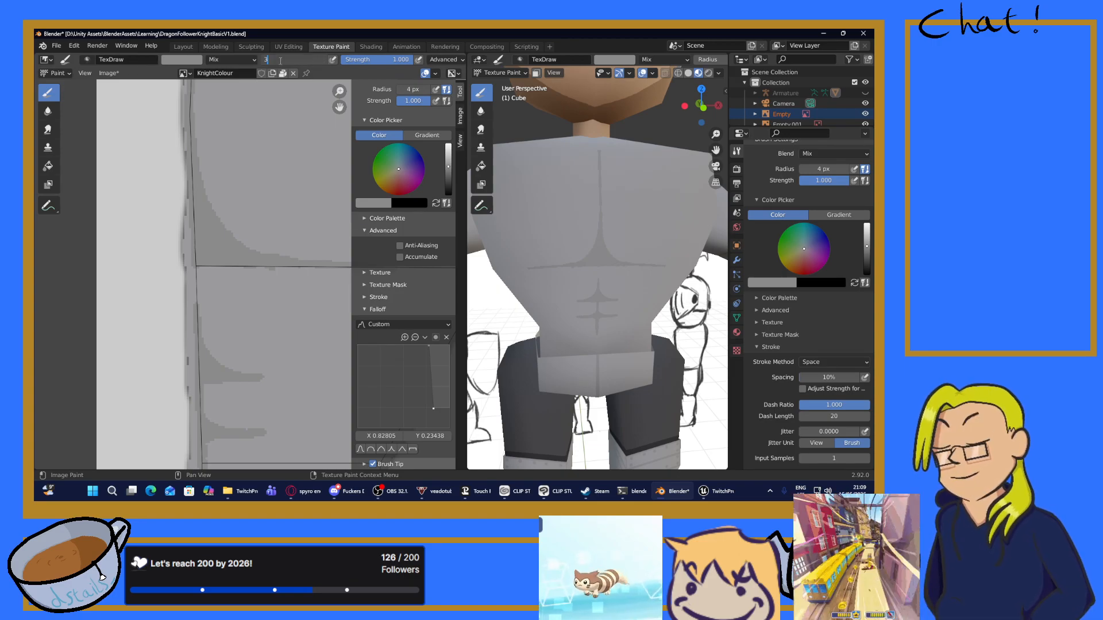
key(Return)
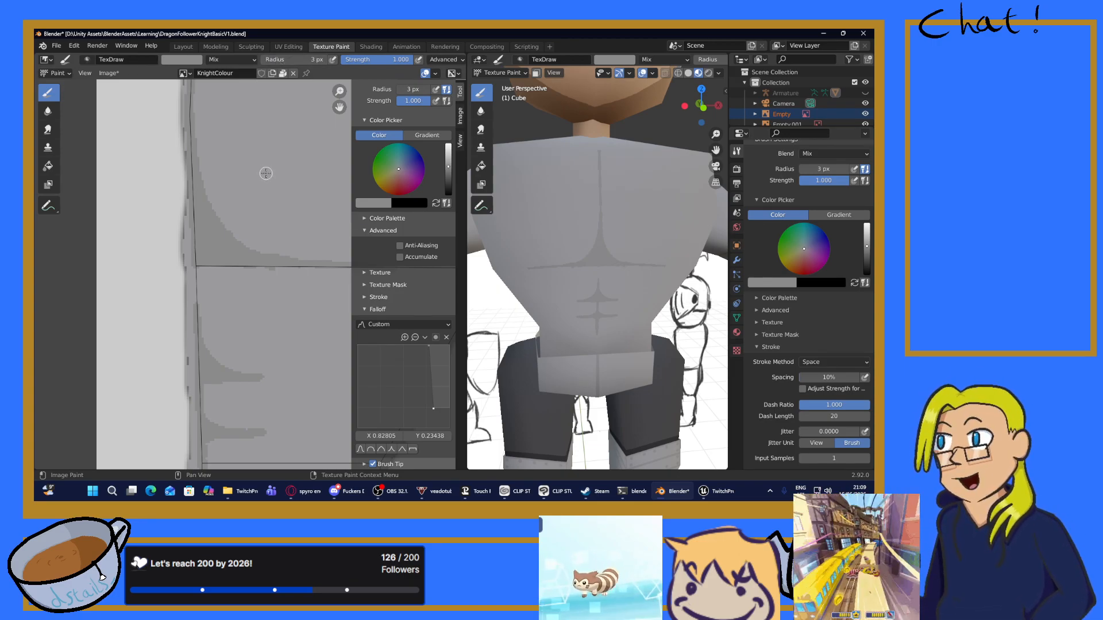
drag(196, 154, 244, 252)
drag(213, 198, 270, 253)
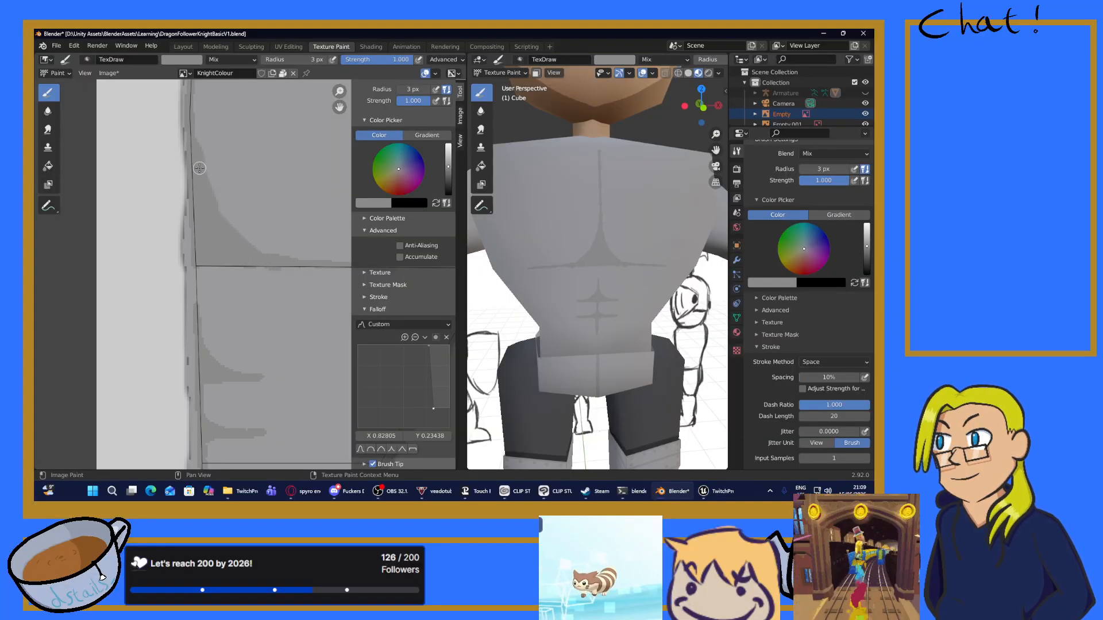
drag(216, 198, 270, 258)
drag(233, 225, 291, 264)
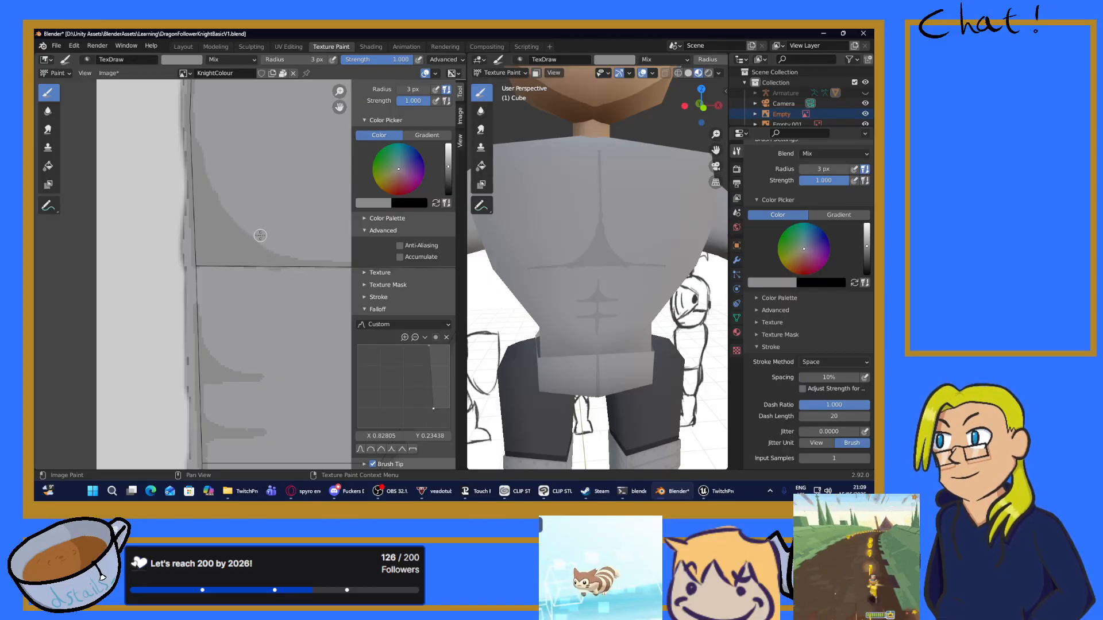
Step: Sample the lighter chest grey as the brush colour and smooth the curved edge of the chest shadow with it
click(183, 60)
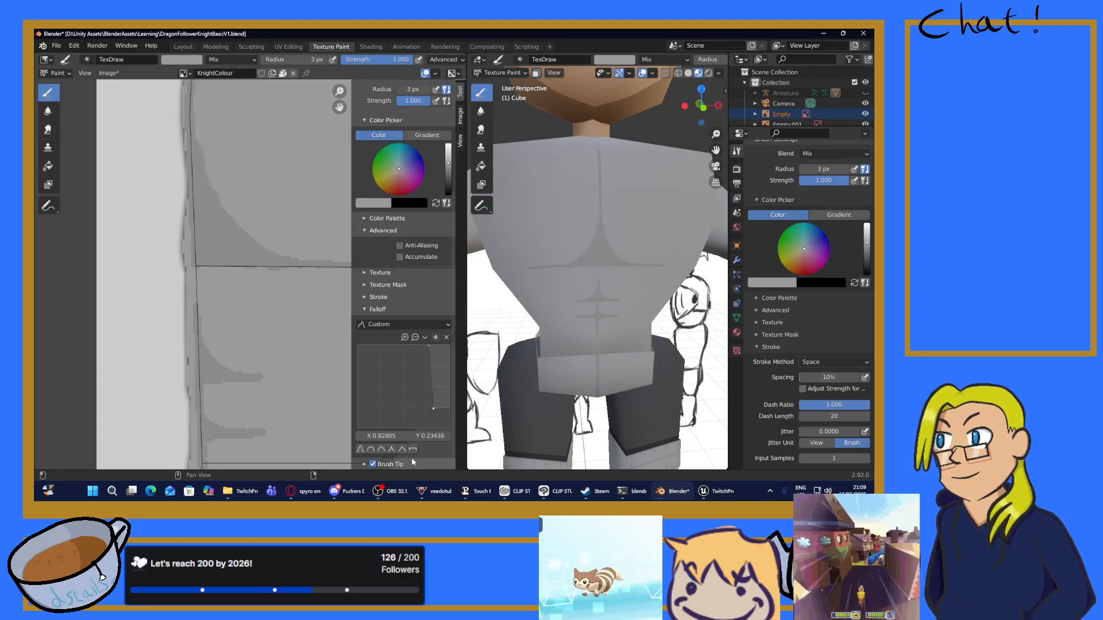
scroll(401, 347, down, 1)
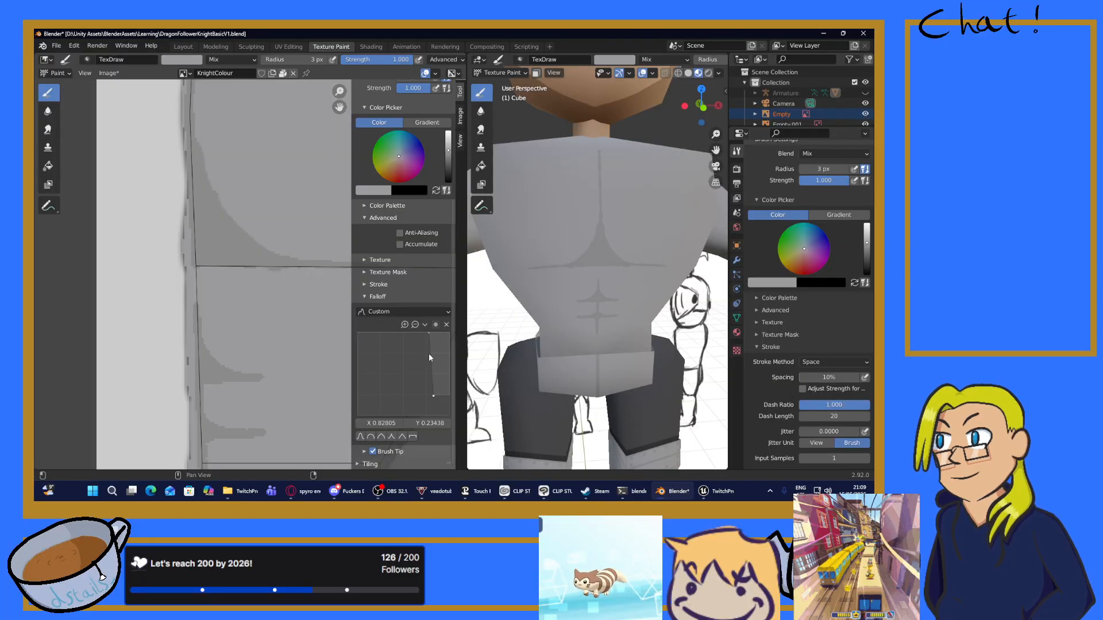
right_click(405, 346)
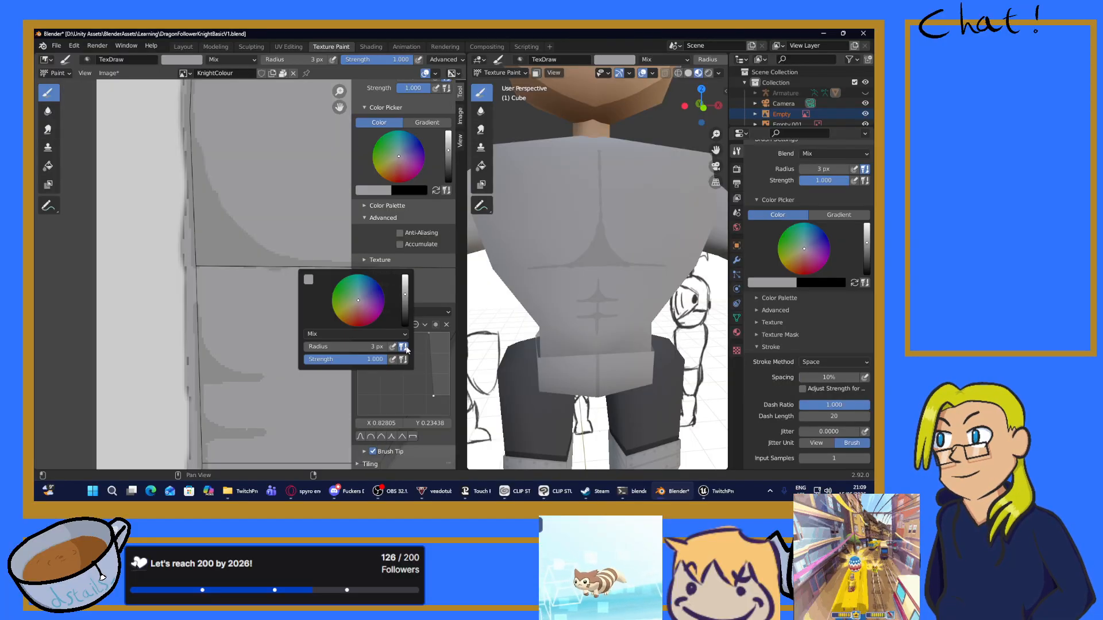
click(427, 290)
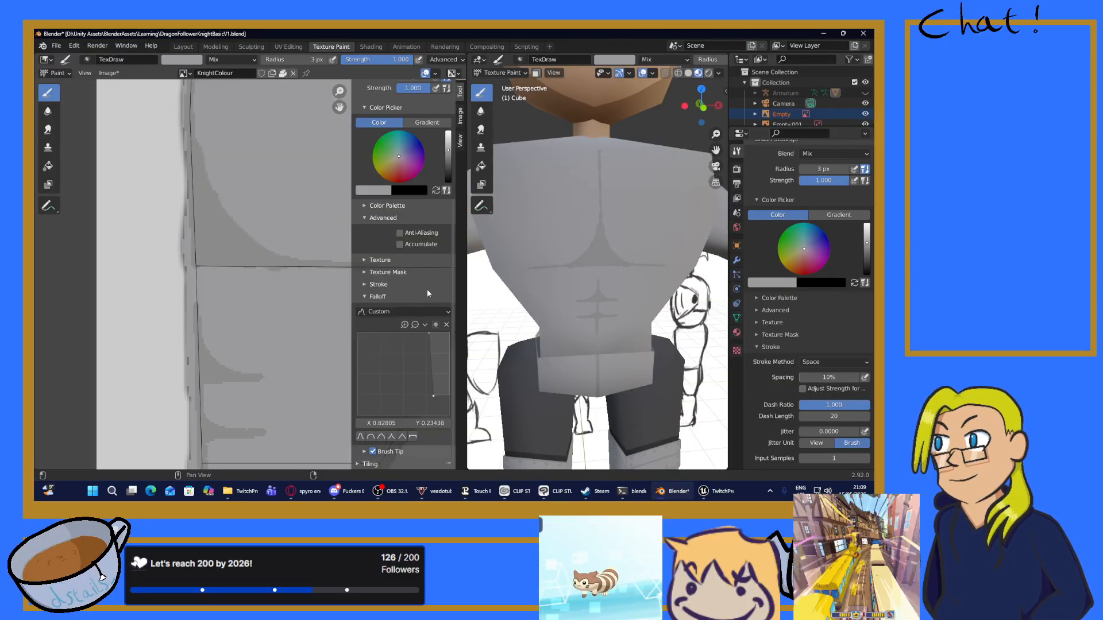
right_click(382, 423)
click(426, 424)
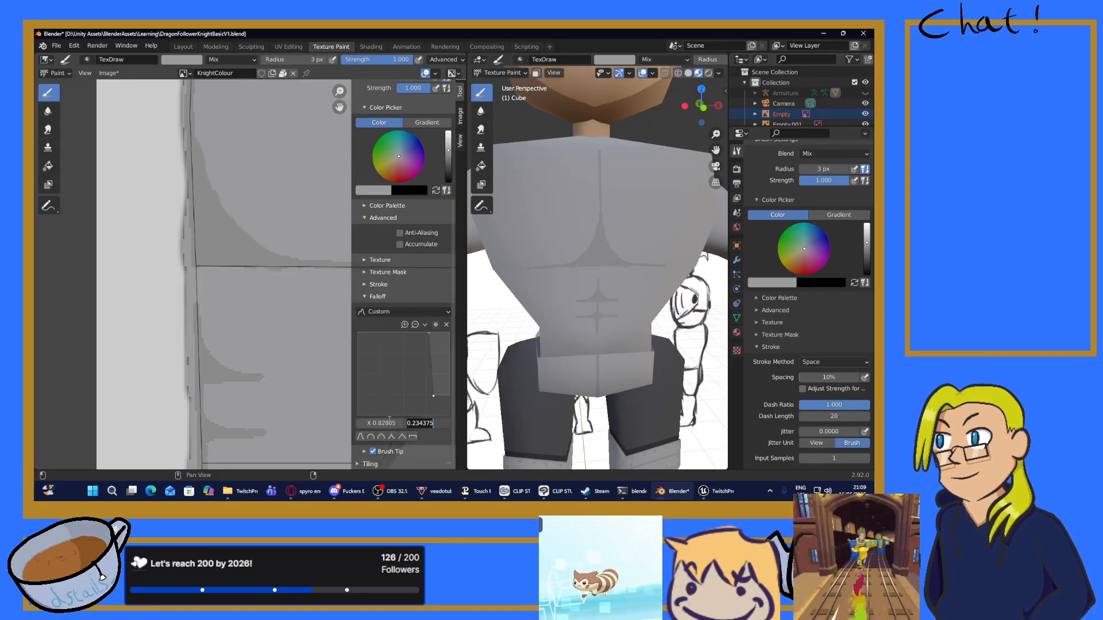
key(Return)
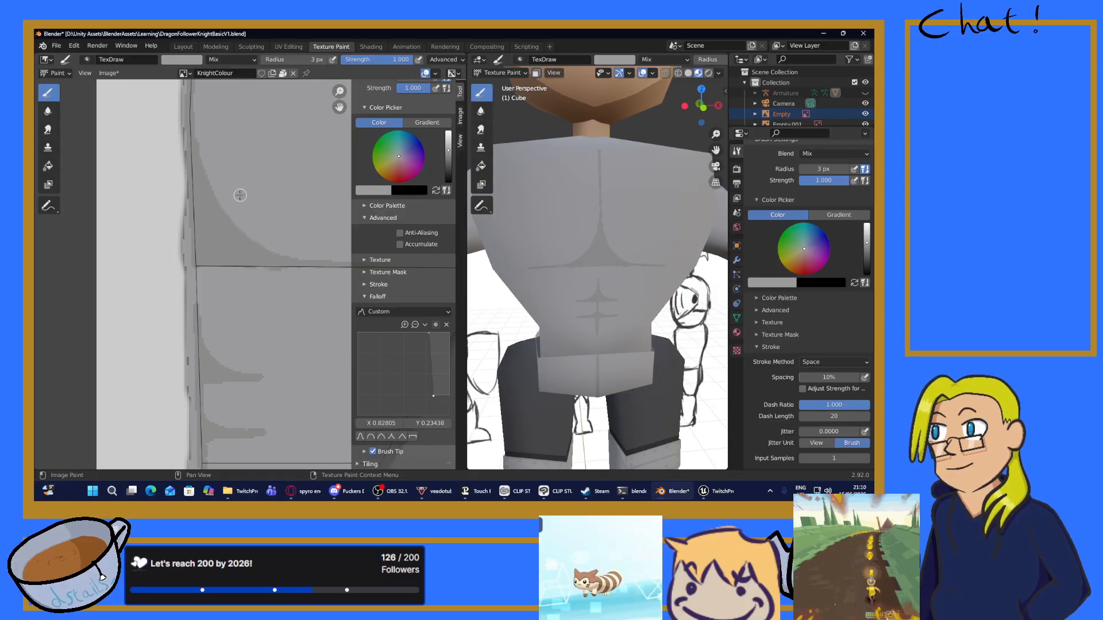
Step: Set the brush radius to 2 px and paint out the dark spill below the line under the chest panel
scroll(235, 289, up, 3)
middle_drag(239, 316, 155, 247)
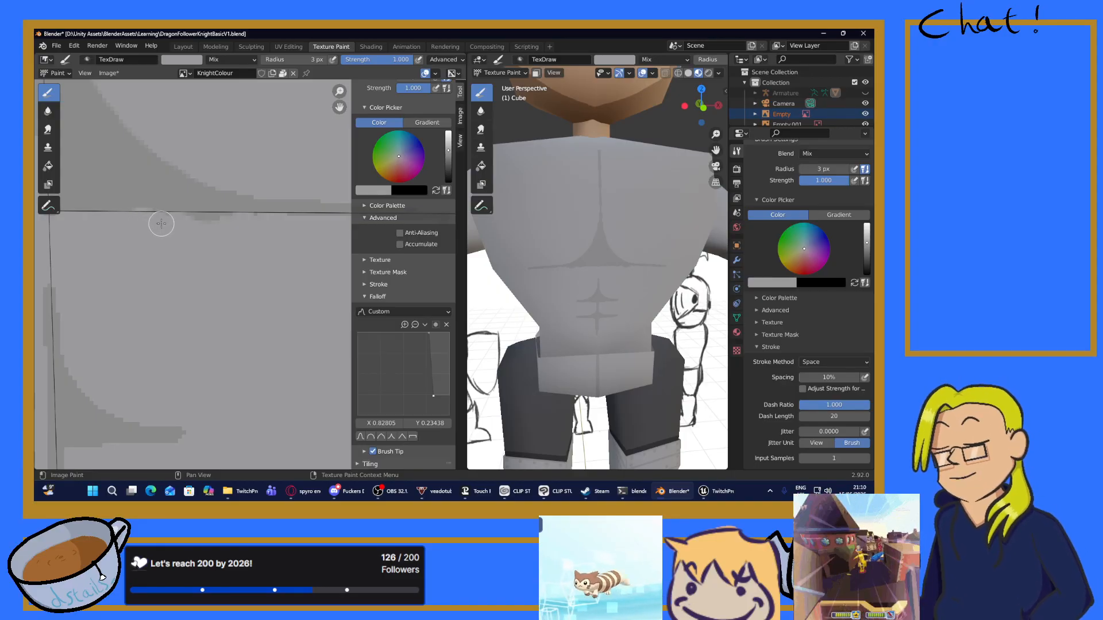
click(286, 60)
text(2)
key(Return)
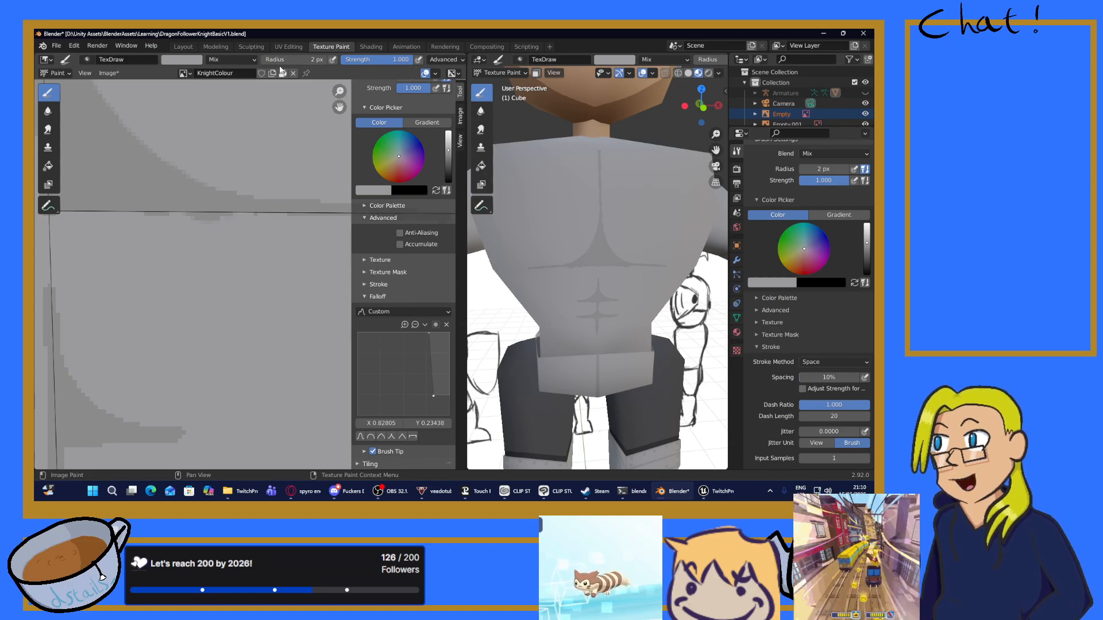
scroll(394, 323, up, 1)
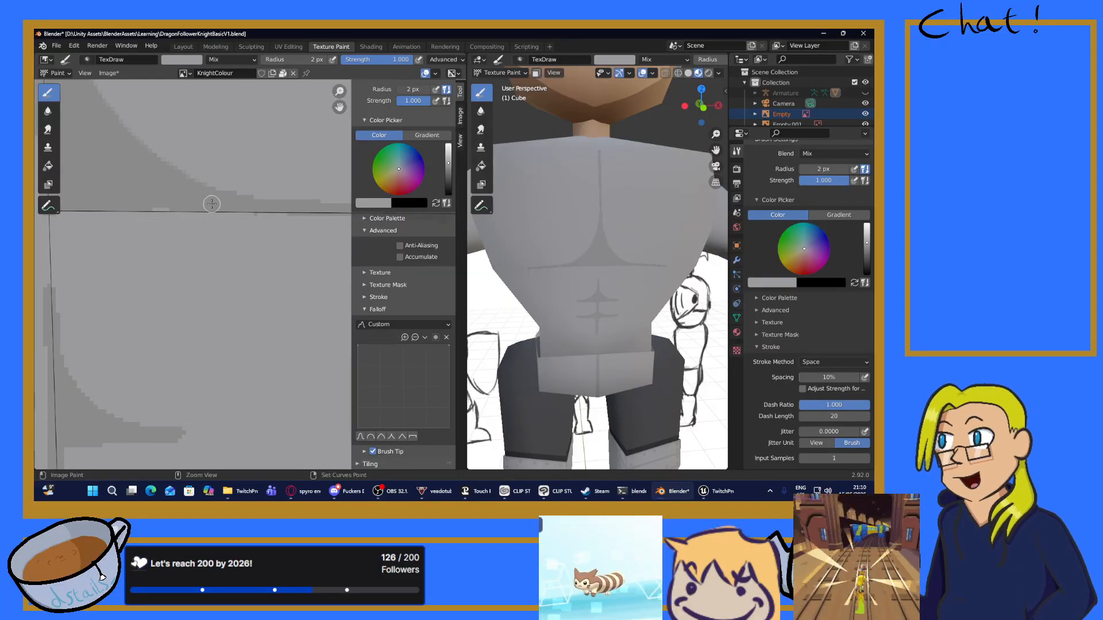
middle_drag(275, 251, 92, 247)
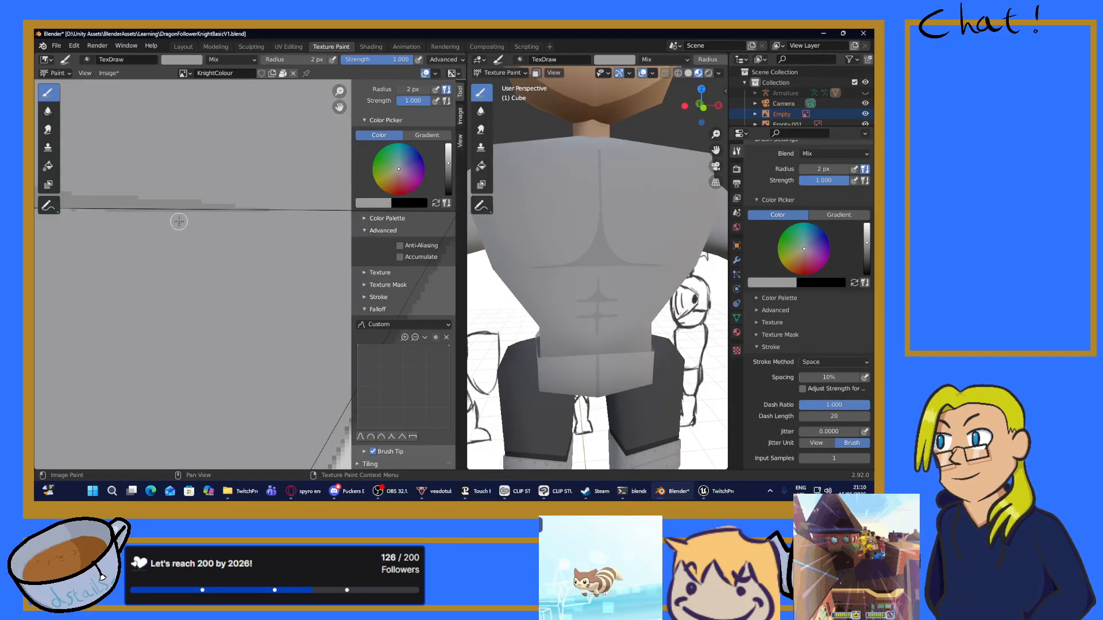
middle_drag(134, 268, 260, 298)
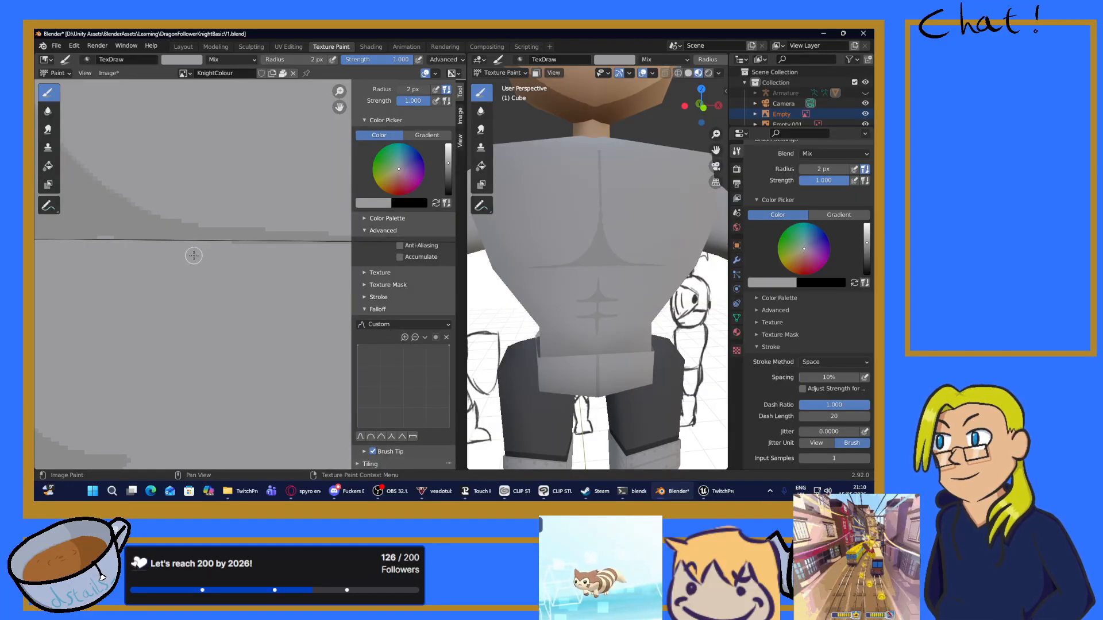
scroll(207, 270, down, 5)
scroll(281, 298, up, 6)
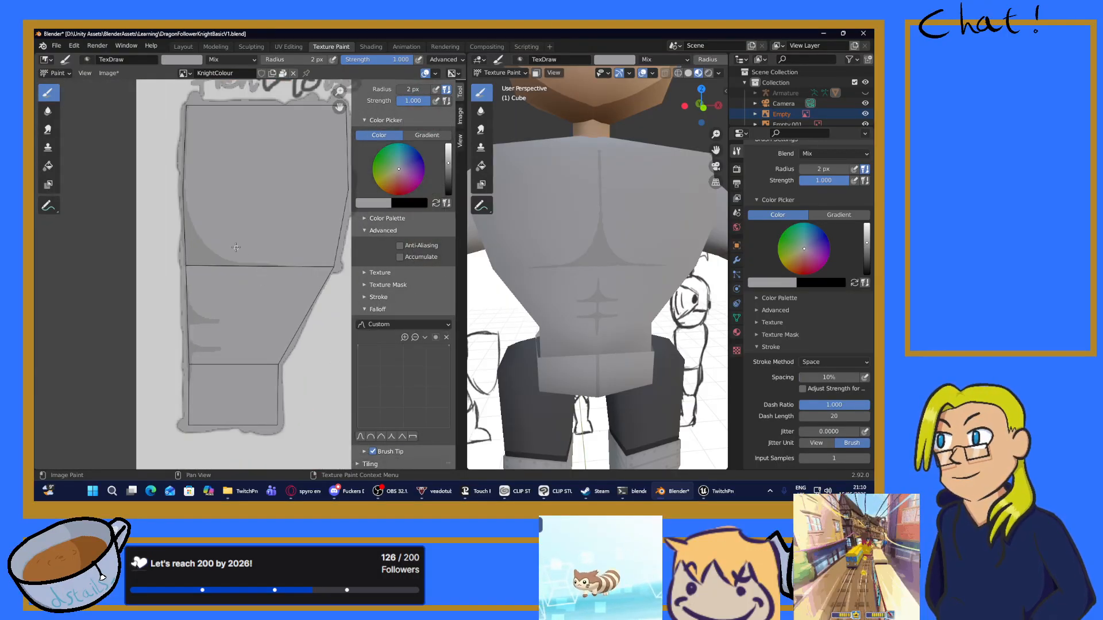
middle_drag(185, 239, 271, 262)
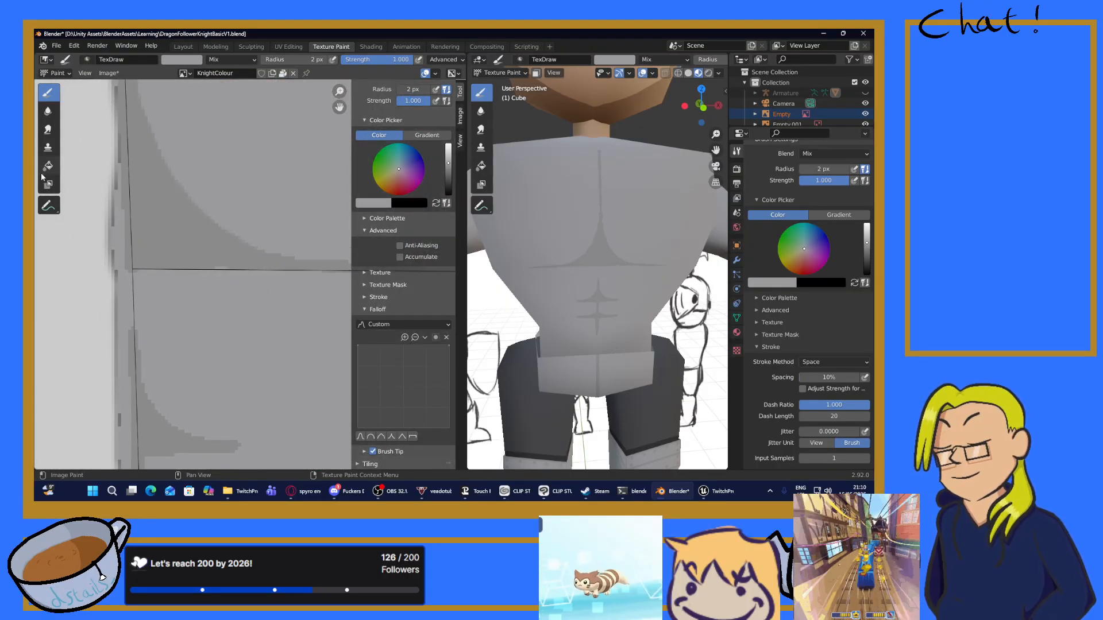
Step: Sample the darker shadow grey and cover the light smear just above the line under the chest panel
click(181, 60)
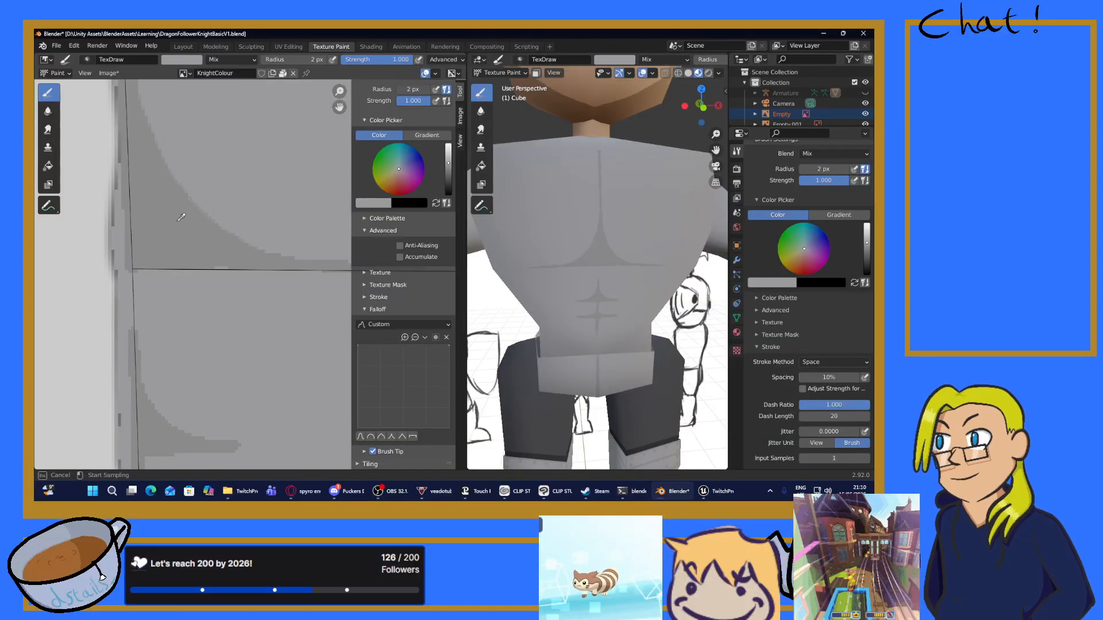
scroll(212, 308, up, 3)
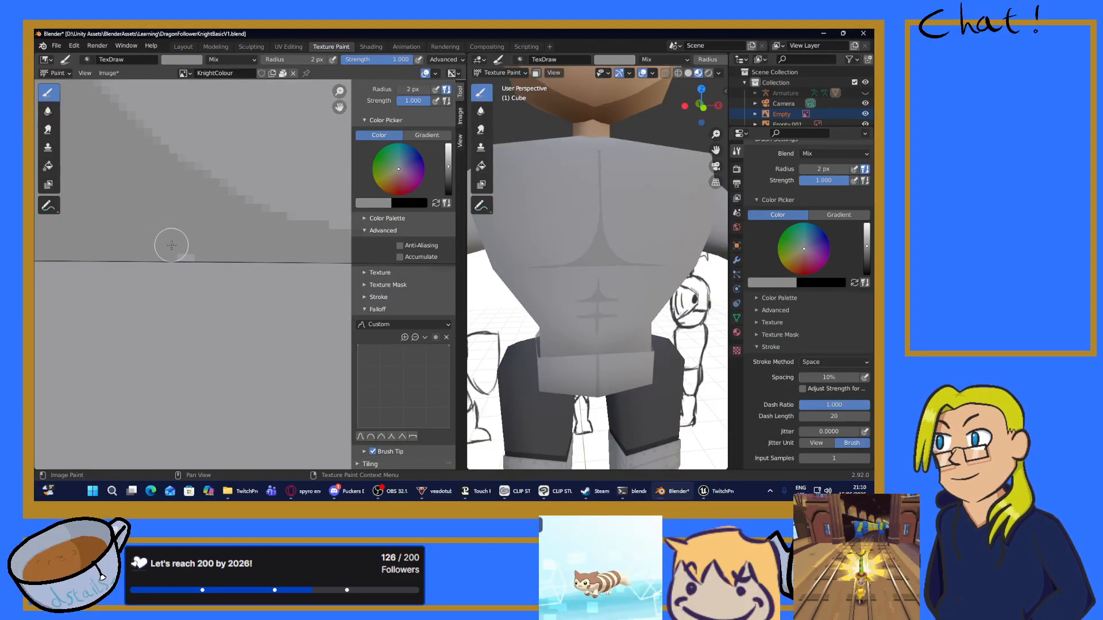
scroll(221, 250, down, 6)
scroll(210, 264, up, 4)
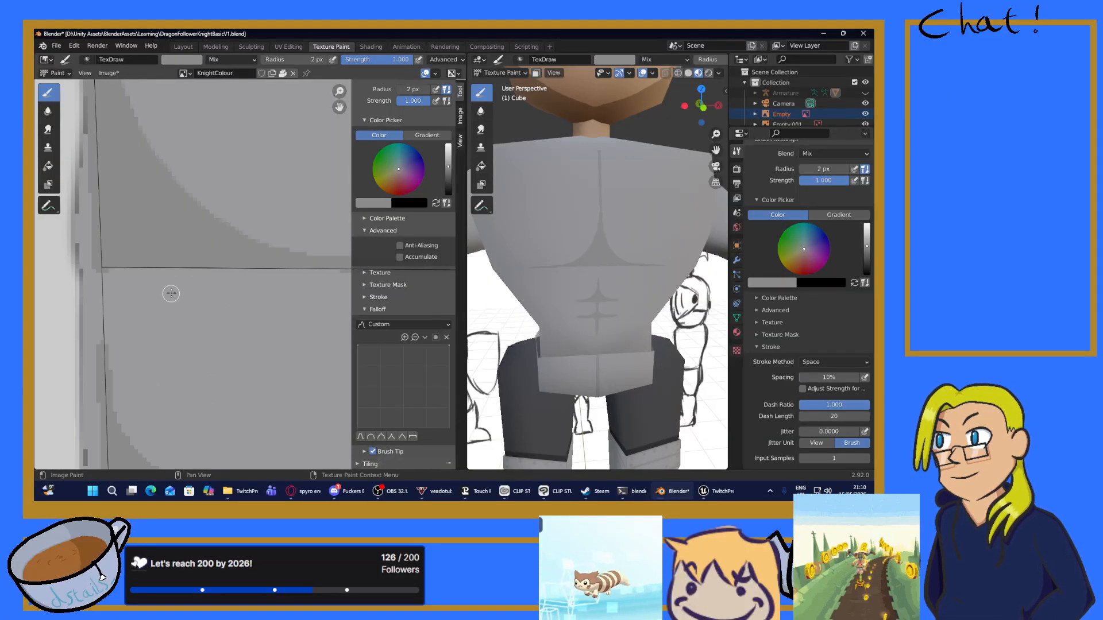
Step: Sample the lighter torso grey as the brush colour and trim the outer tips of the two abdominal shadows
scroll(192, 278, up, 1)
middle_drag(219, 278, 314, 262)
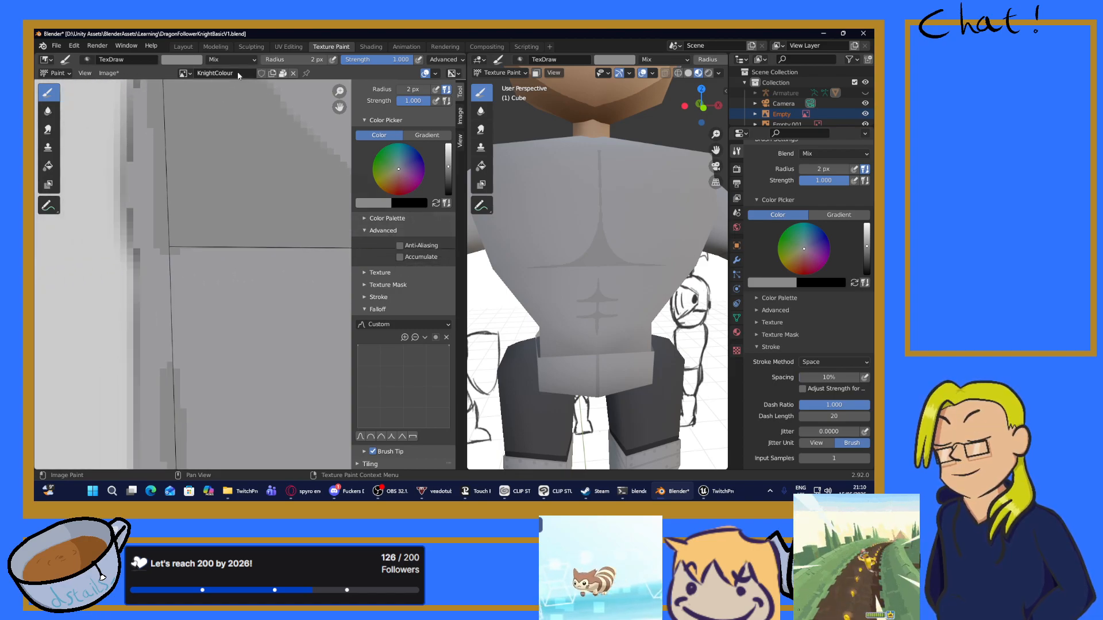
click(194, 64)
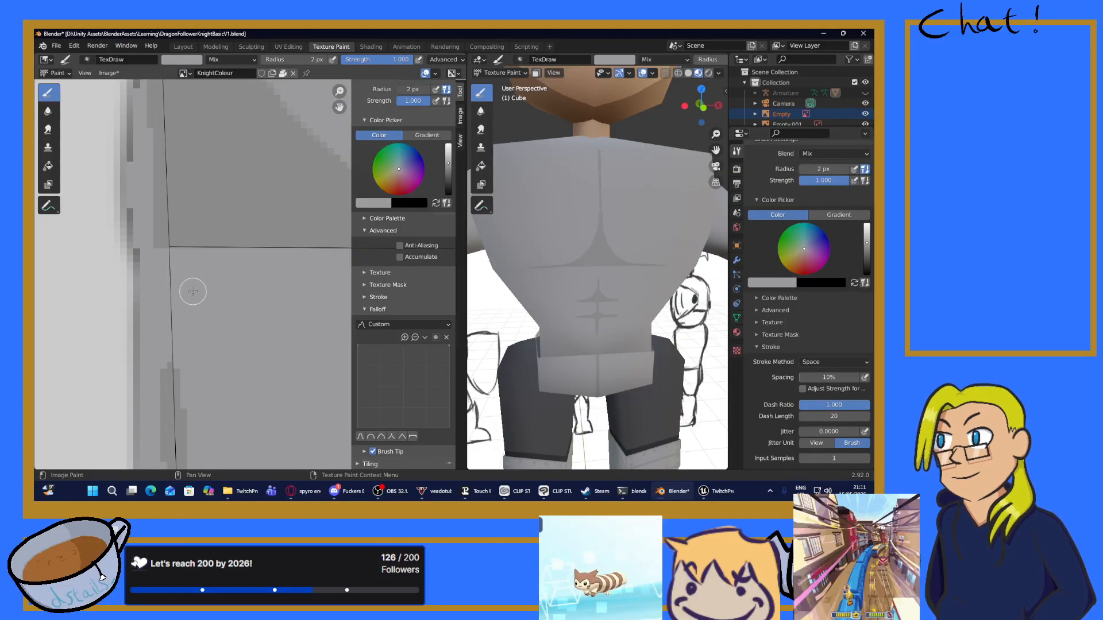
scroll(190, 291, down, 2)
middle_drag(190, 290, 193, 177)
scroll(210, 337, up, 4)
mouse_move(199, 393)
middle_down()
mouse_move(251, 260)
mouse_move(254, 217)
middle_up()
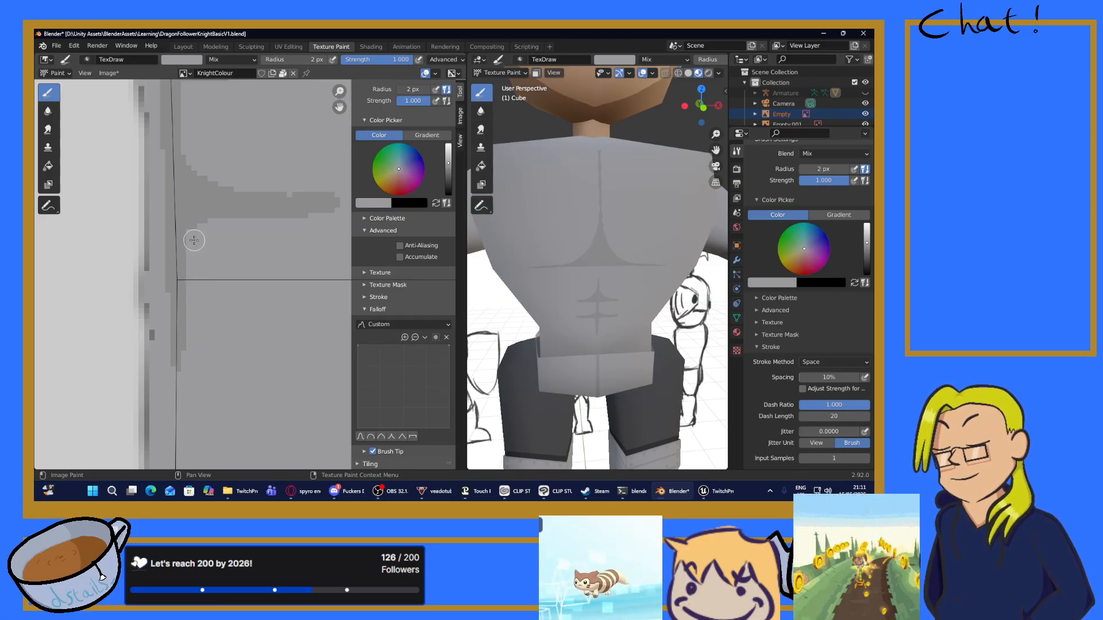
scroll(209, 242, down, 3)
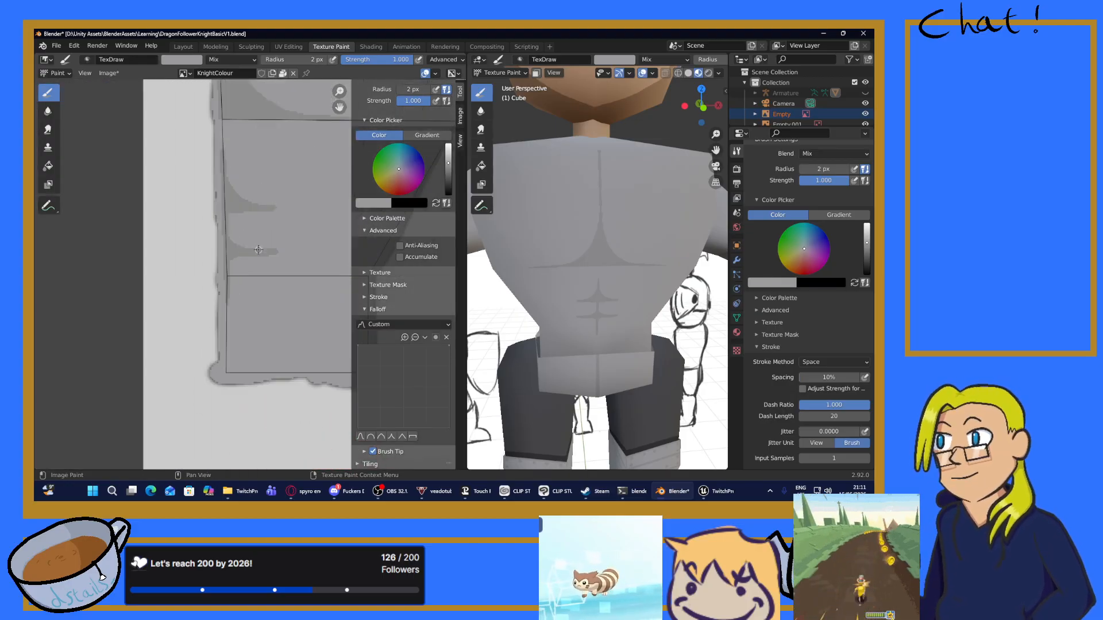
scroll(234, 247, up, 3)
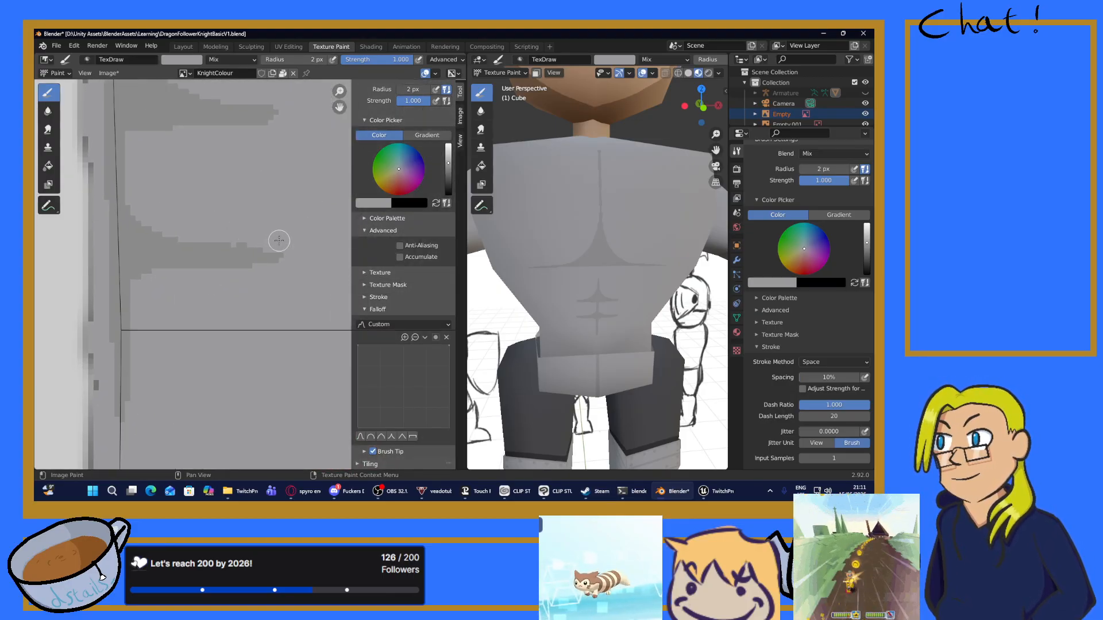
drag(258, 236, 239, 237)
mouse_move(250, 201)
middle_down()
mouse_move(231, 232)
mouse_move(223, 302)
middle_up()
mouse_move(254, 203)
mouse_down()
mouse_move(219, 198)
mouse_move(246, 209)
mouse_up()
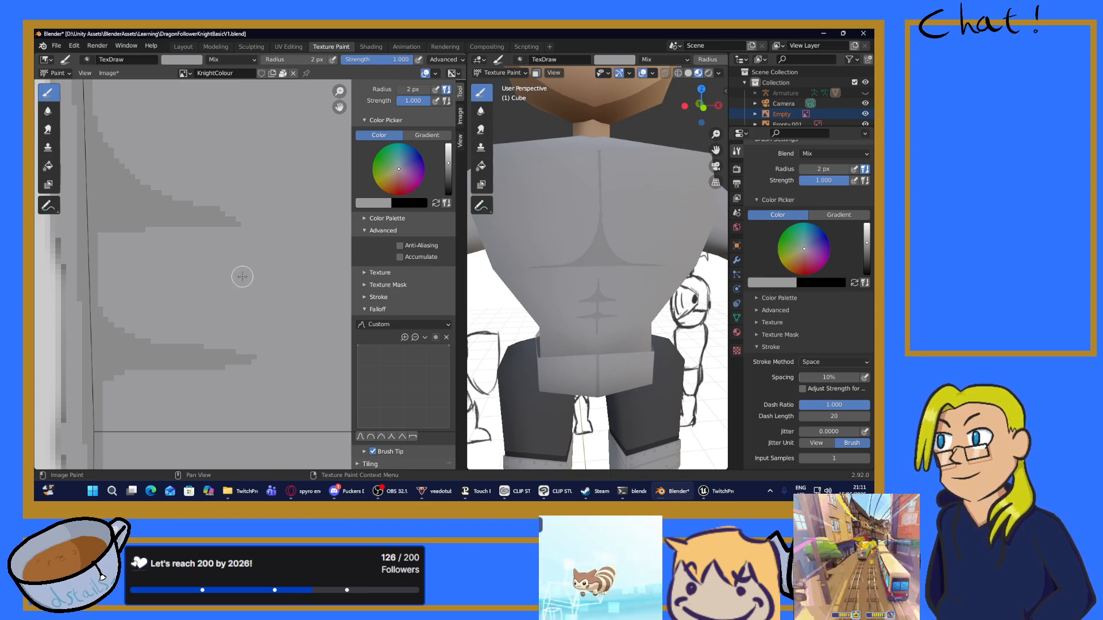
Step: Check the abdominal shadows on the model and sample the darker grey of the chest shadow as the brush colour
scroll(187, 237, down, 5)
middle_drag(215, 244, 210, 336)
scroll(210, 310, down, 5)
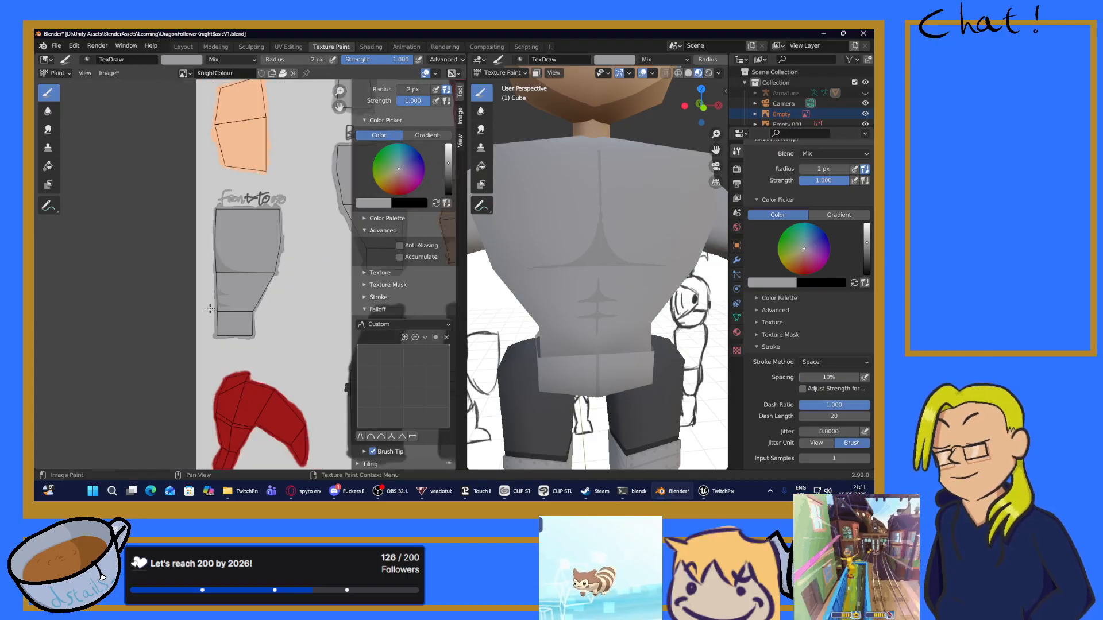
middle_drag(629, 313, 582, 308)
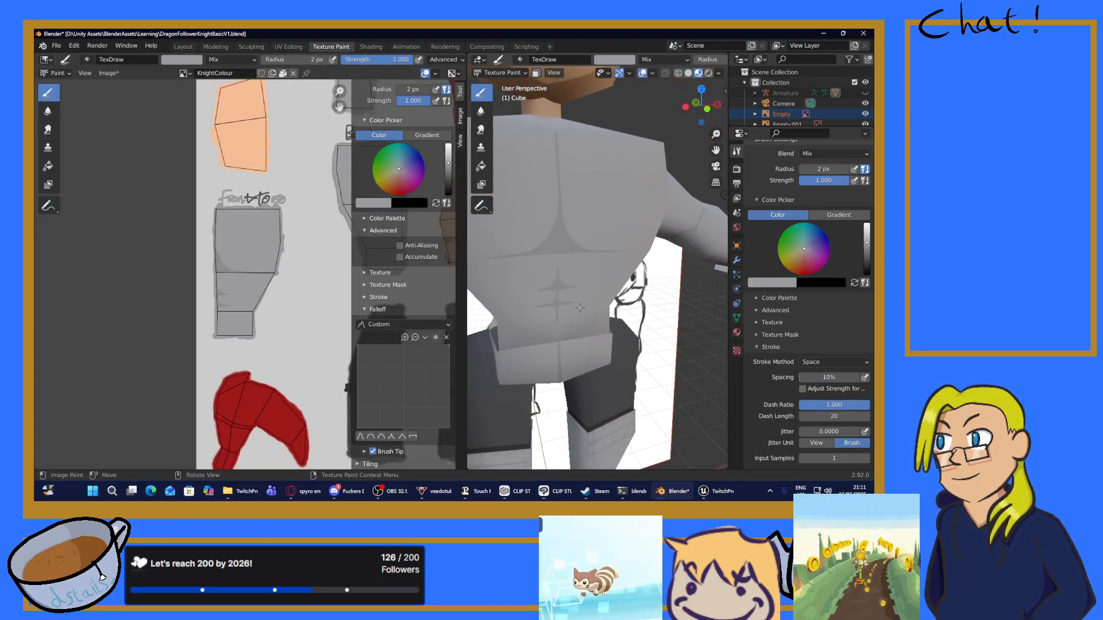
scroll(557, 342, up, 2)
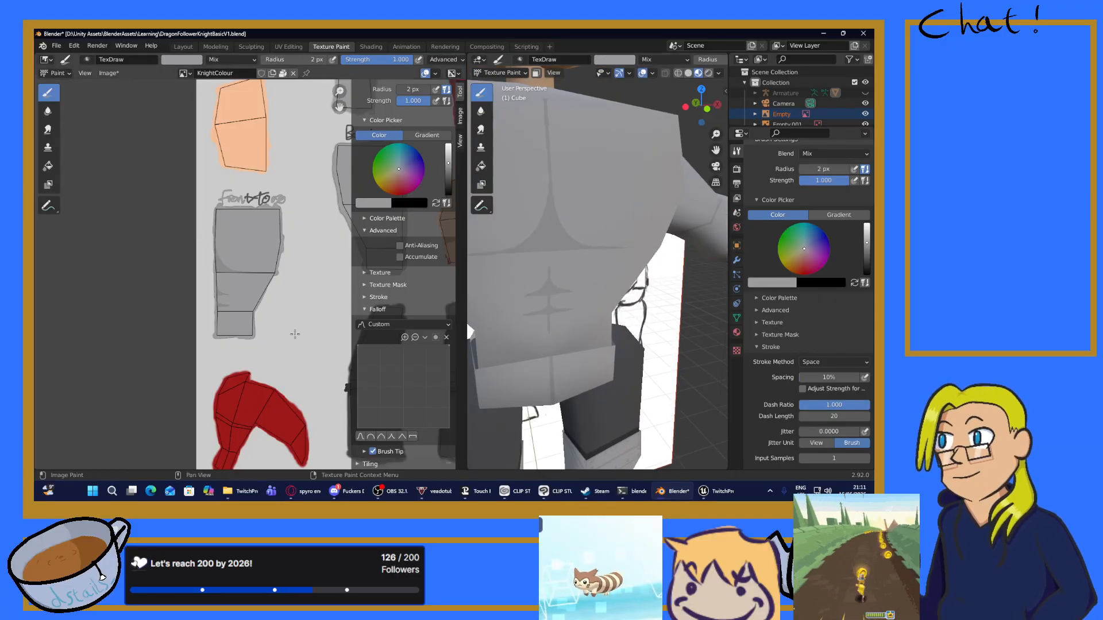
scroll(235, 111, up, 5)
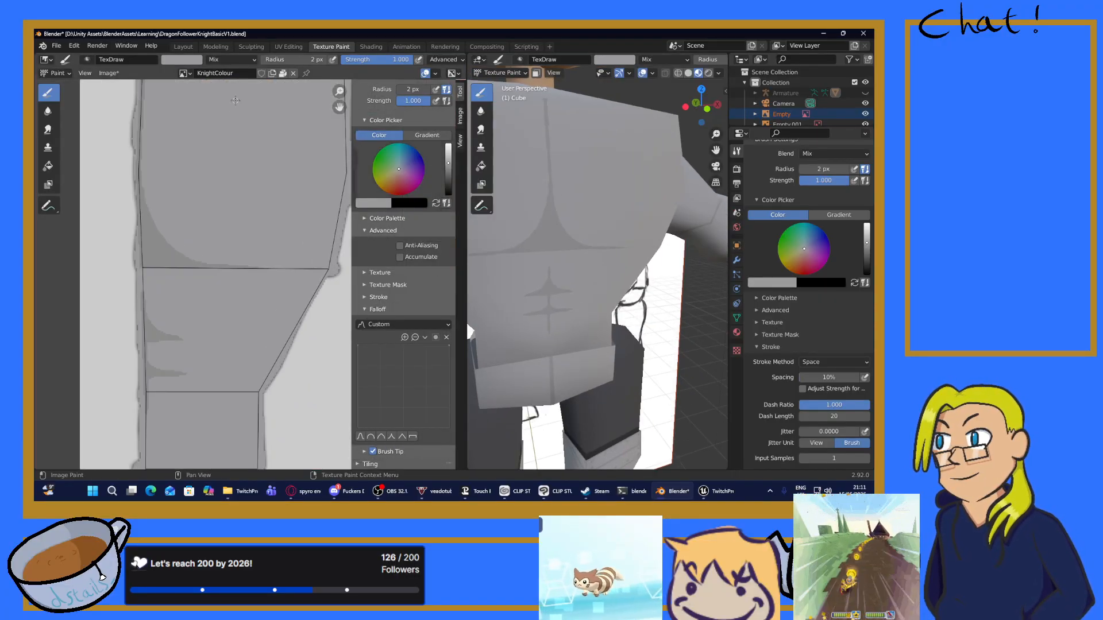
click(184, 61)
click(247, 176)
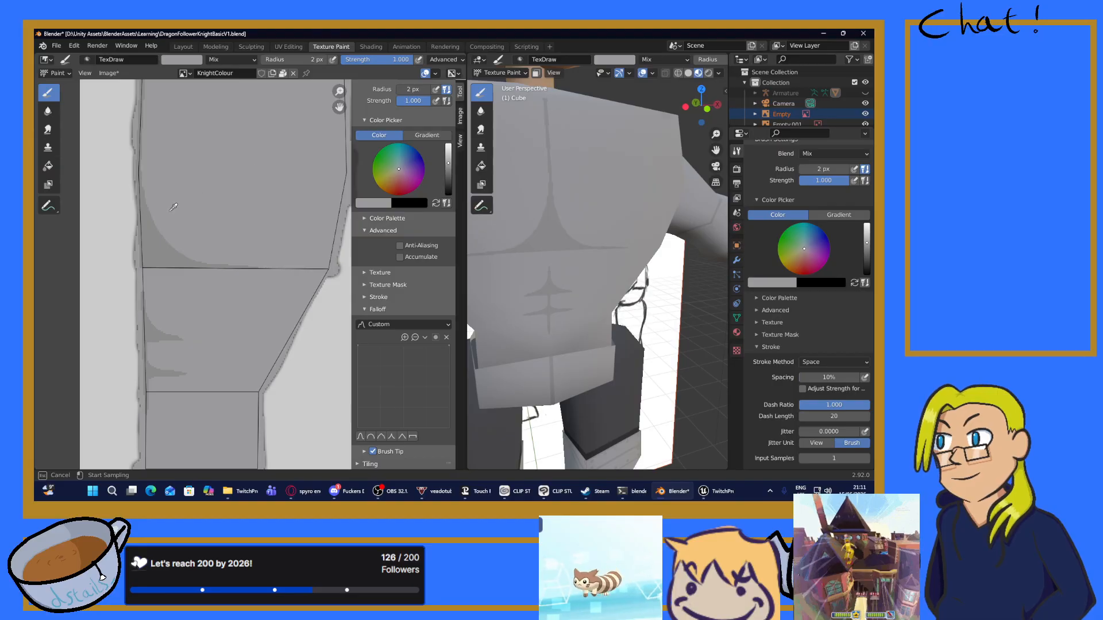
click(157, 240)
scroll(275, 277, up, 4)
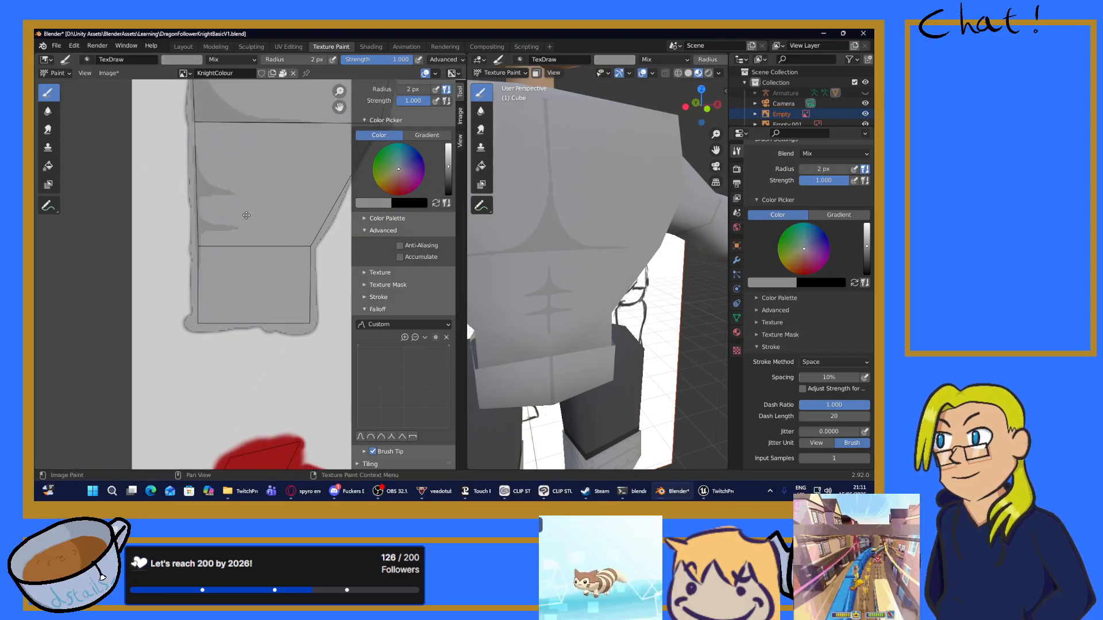
scroll(274, 277, down, 4)
Step: Try freehand horizontal shadow strokes across the lowest torso panel and check their placement on the model's front view
click(184, 61)
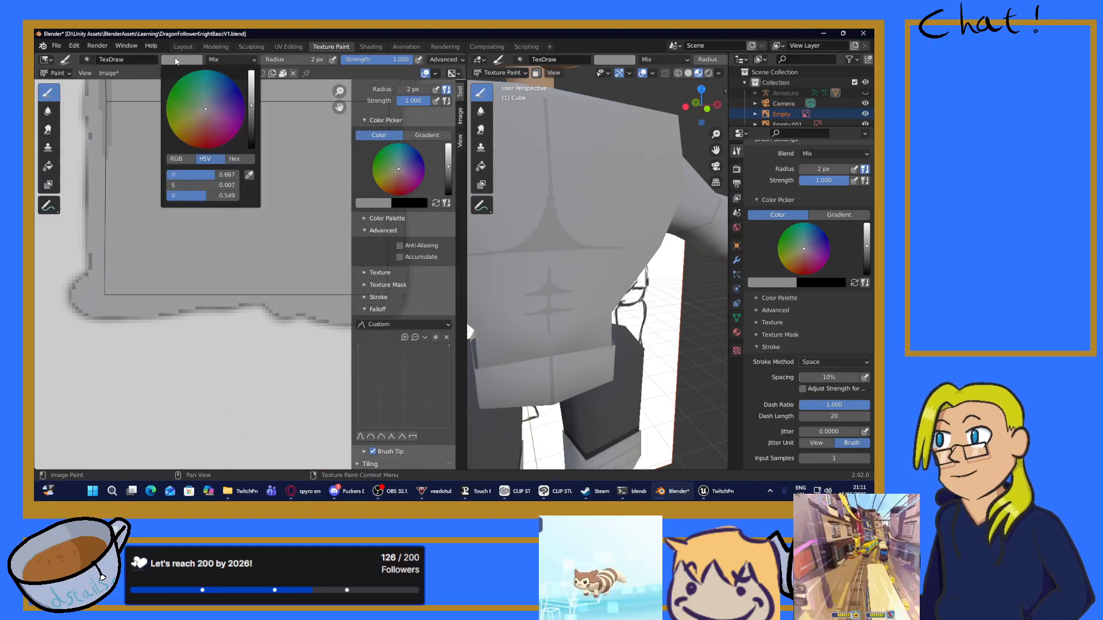
drag(116, 272, 170, 276)
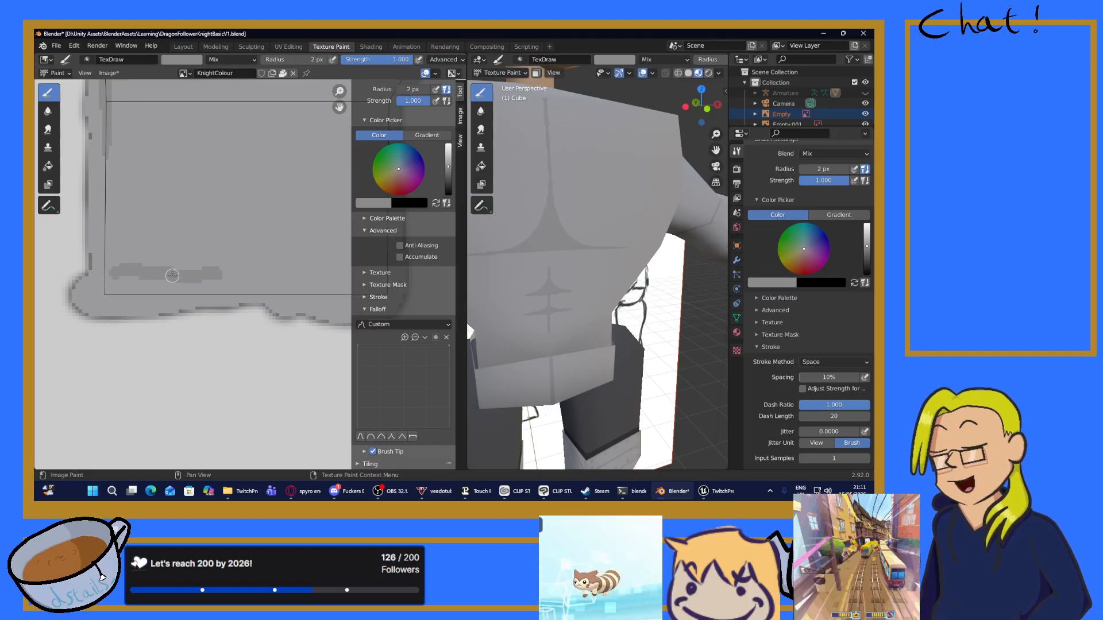
key(ctrl+z)
drag(109, 210, 239, 203)
middle_drag(551, 345, 525, 332)
key(KP_1)
scroll(540, 296, up, 7)
scroll(505, 344, down, 6)
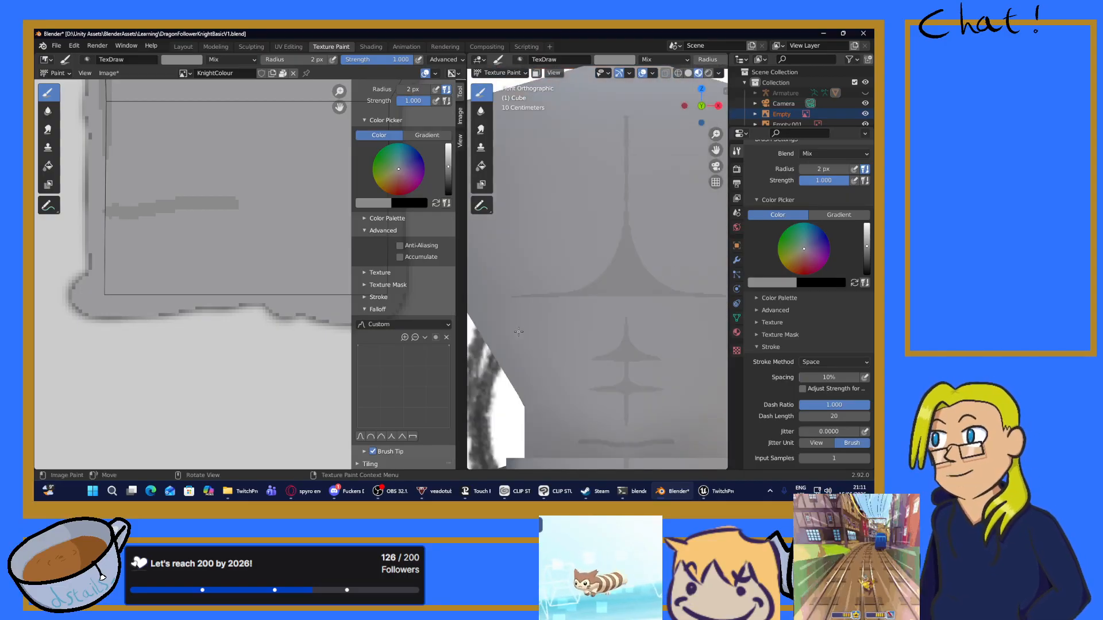
scroll(655, 352, up, 3)
scroll(644, 355, down, 3)
mouse_move(644, 354)
middle_down()
mouse_move(665, 349)
mouse_move(650, 347)
middle_up()
key(KP_1)
shift+drag(562, 358, 501, 260)
key(ctrl+z)
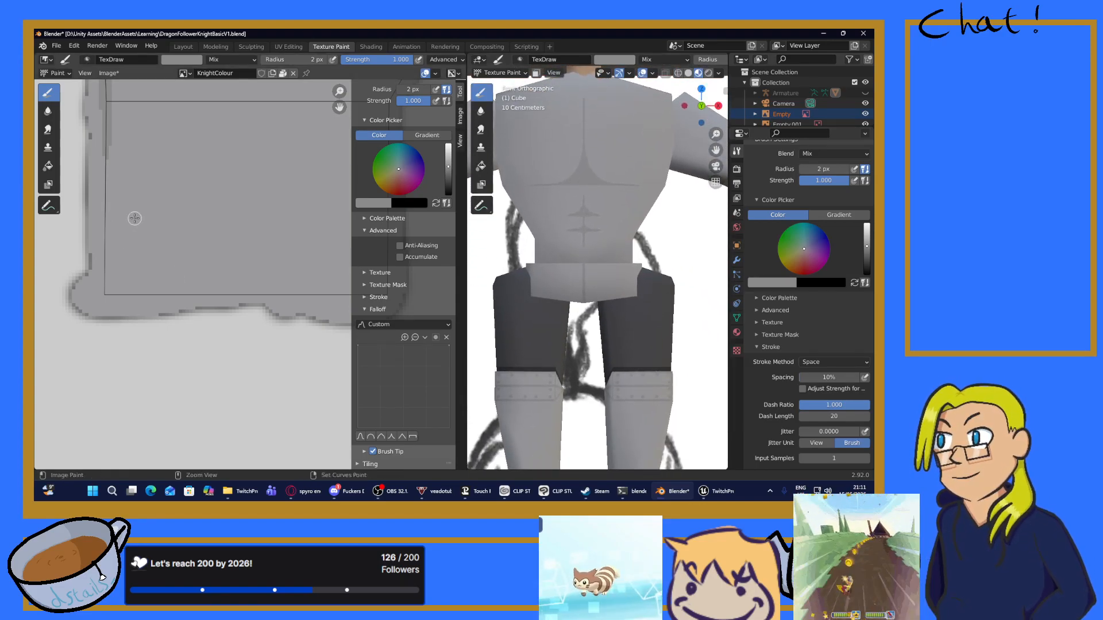
Step: Try more freehand horizontal shadow strokes at other heights across the lower half of the lowest torso panel
drag(118, 255, 211, 253)
key(ctrl+z)
drag(122, 225, 217, 223)
key(ctrl+z)
drag(105, 241, 242, 236)
key(ctrl+z)
Step: Set the stroke method to Line and paint a straight two-stroke dark grey band across the lower part of the lowest torso panel
scroll(224, 237, down, 2)
scroll(253, 273, up, 1)
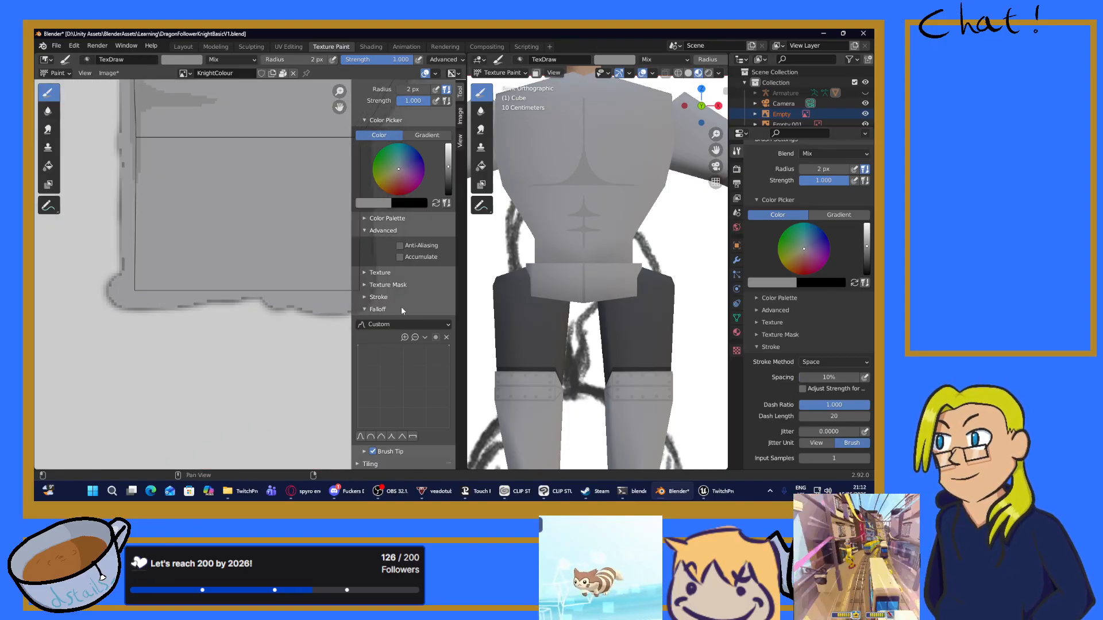
click(818, 366)
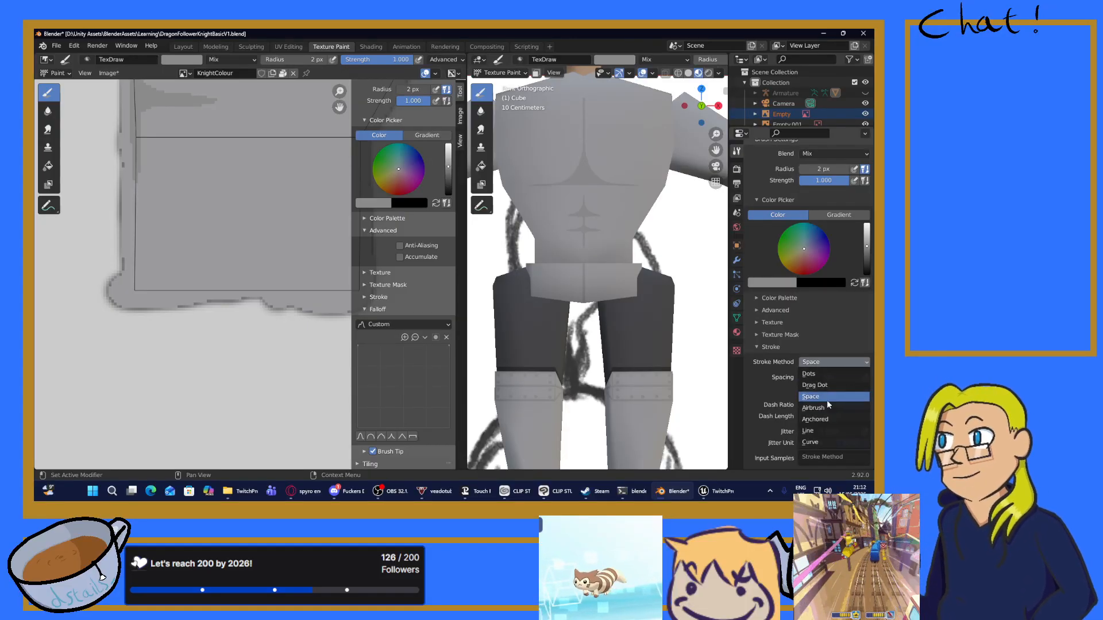
click(809, 431)
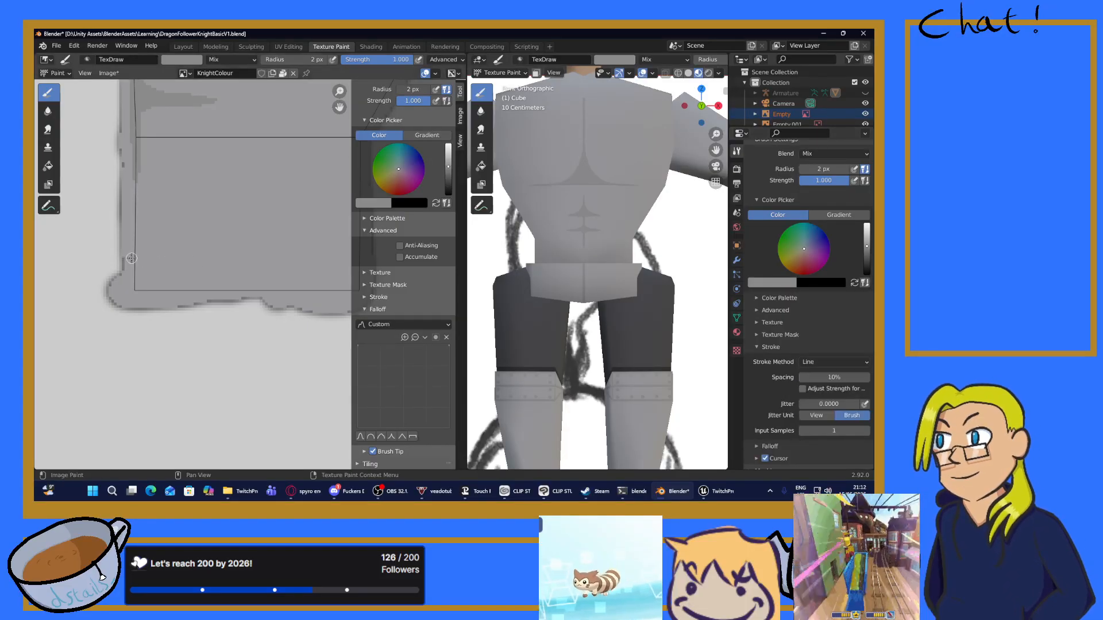
drag(133, 259, 327, 260)
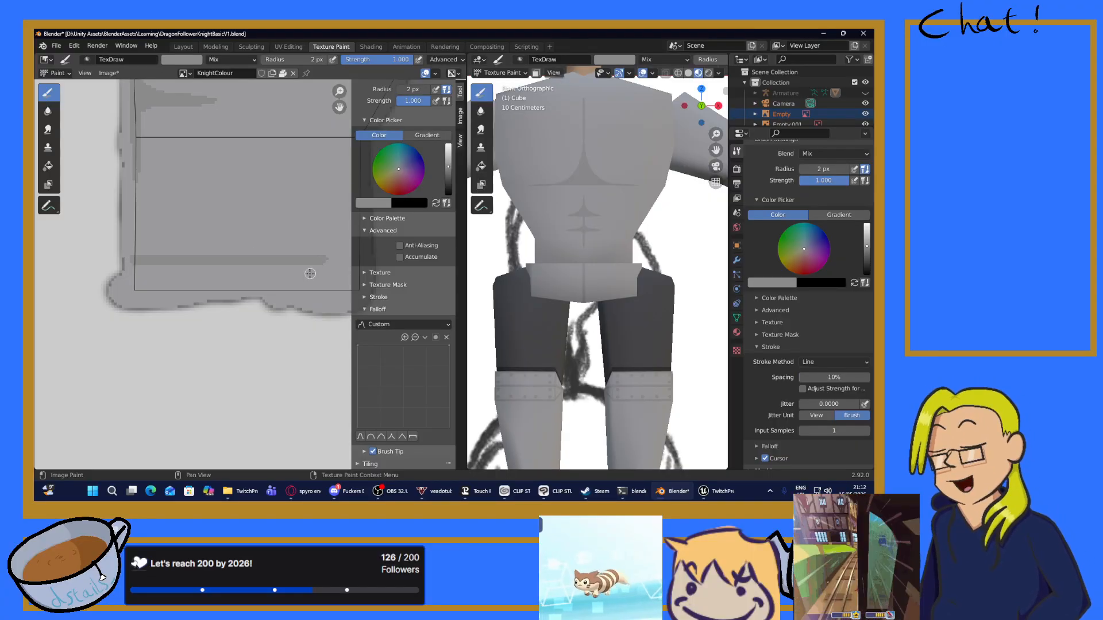
middle_drag(299, 275, 264, 276)
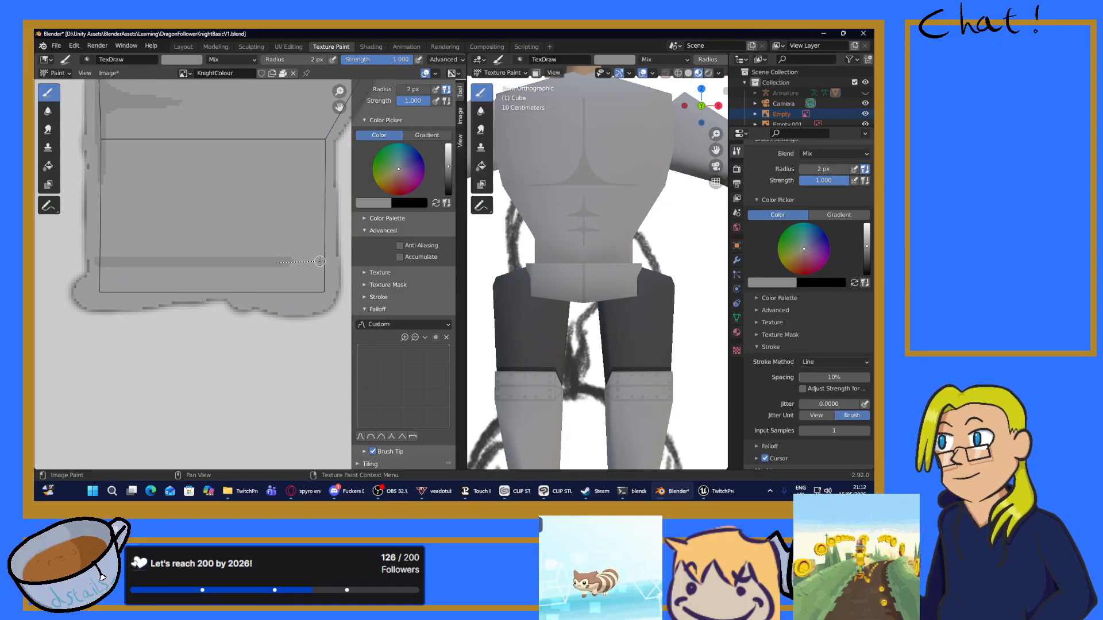
drag(321, 262, 322, 262)
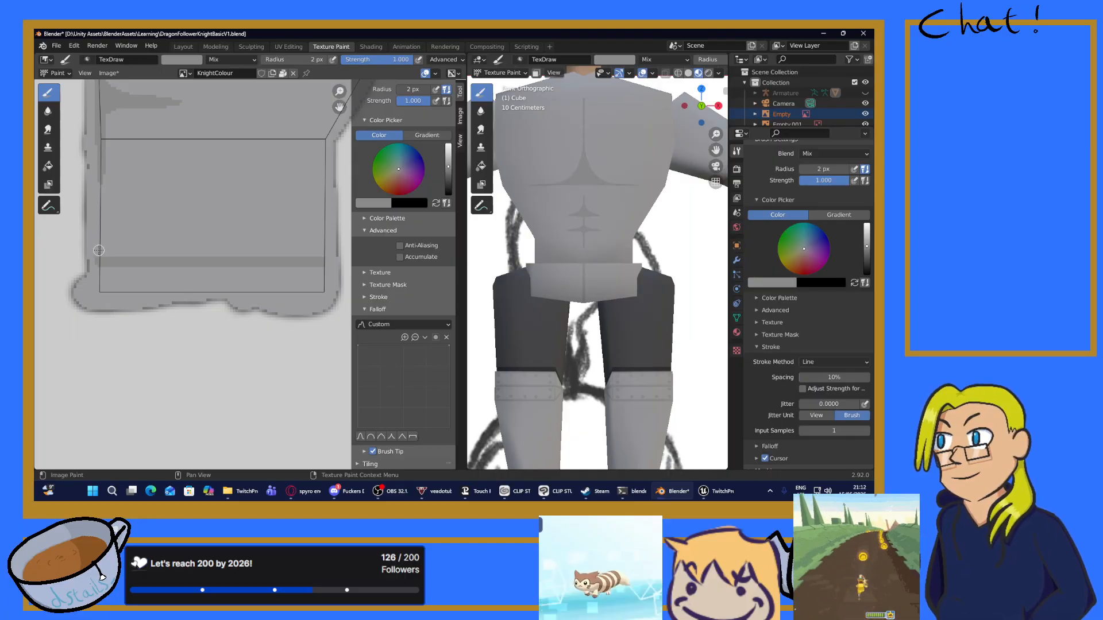
drag(101, 250, 320, 251)
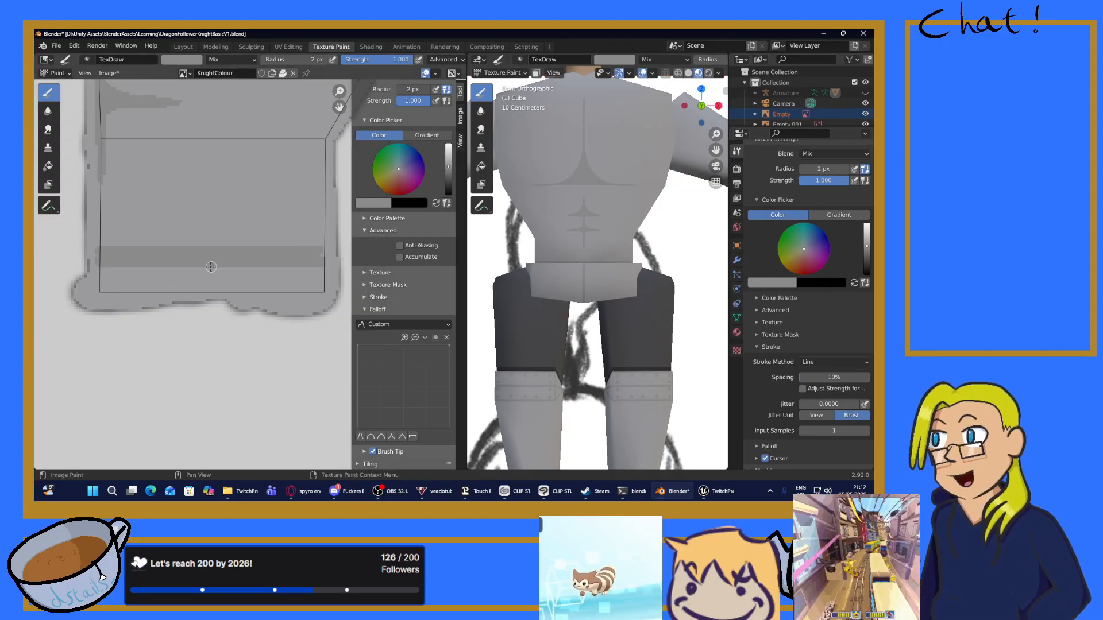
Step: Set the stroke method back to Space and touch up the outer end of the dark band
scroll(336, 313, up, 2)
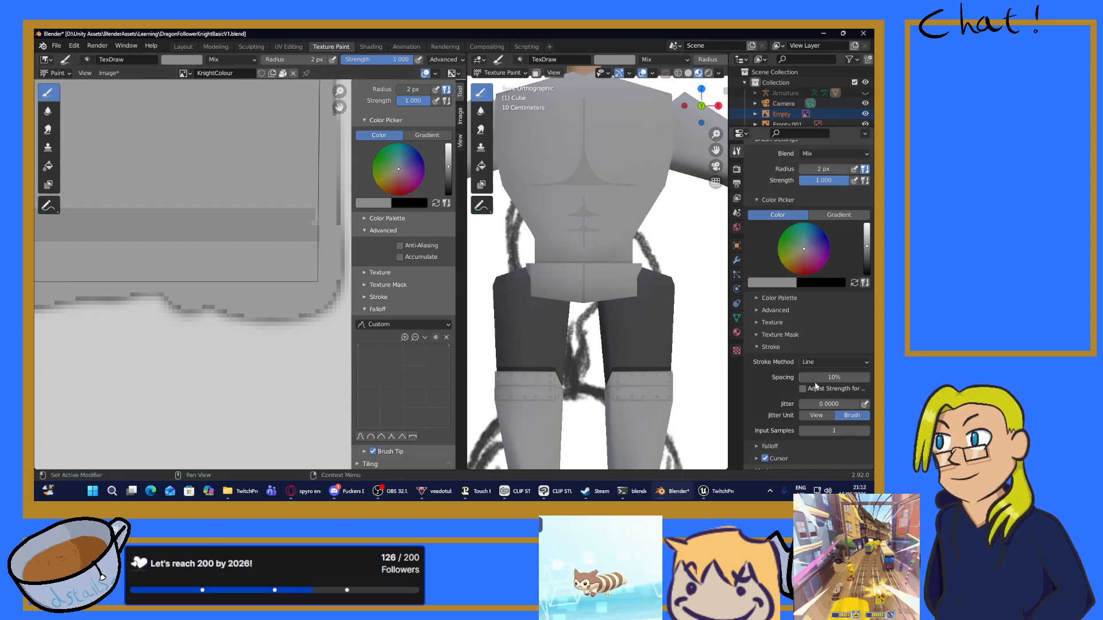
click(828, 362)
click(820, 396)
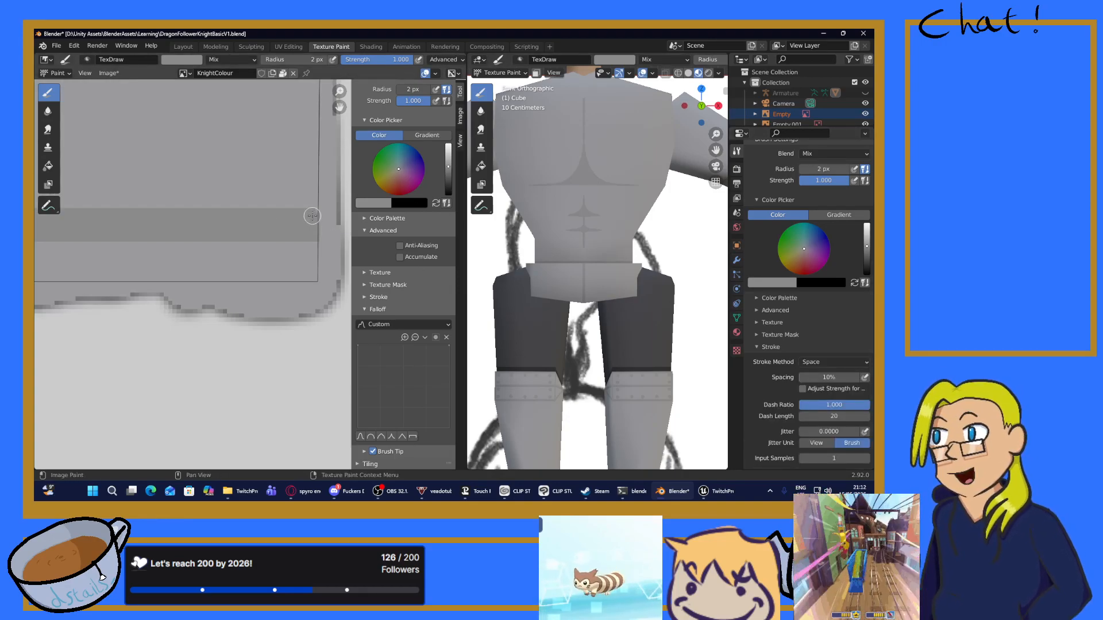
middle_drag(247, 255, 337, 239)
scroll(333, 239, down, 2)
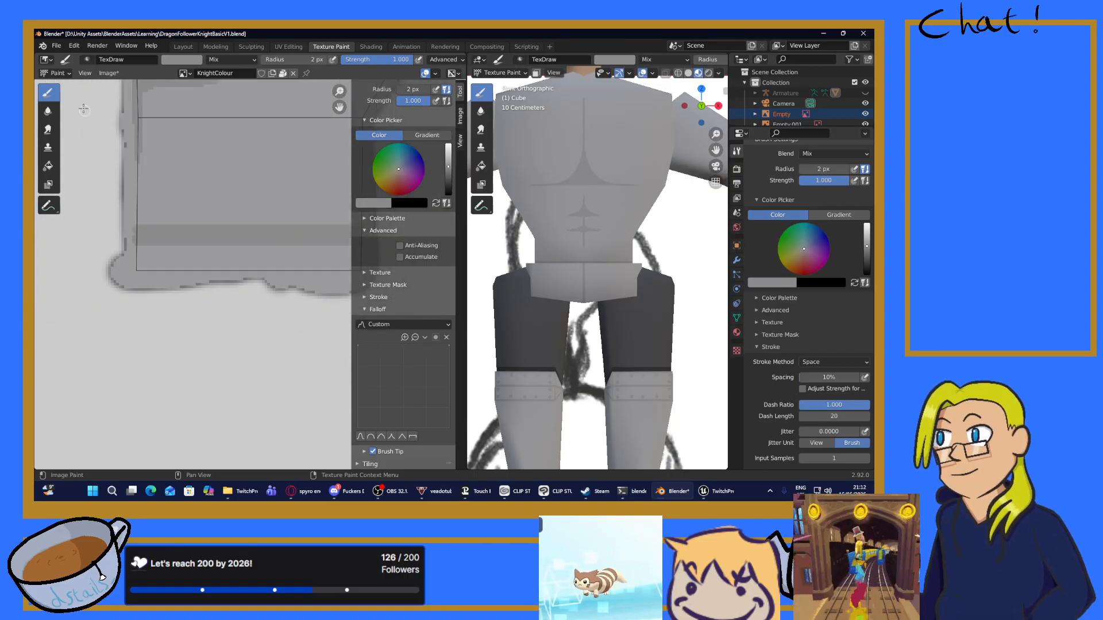
Step: Try to fill the lighter strip below the dark band with the Fill tool
click(48, 165)
click(188, 253)
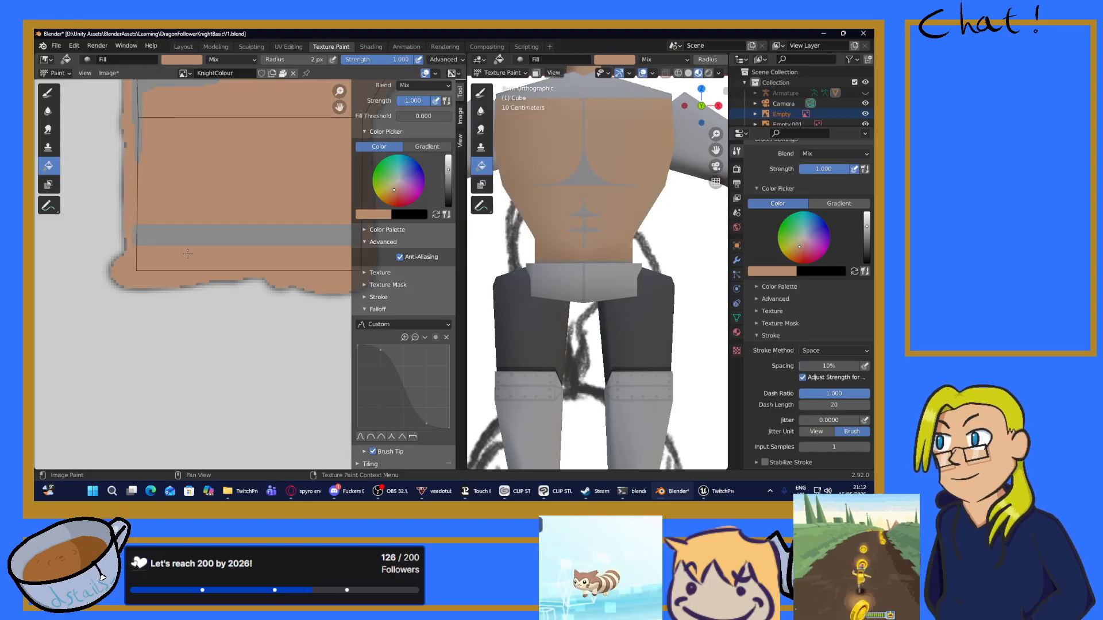
key(ctrl+z)
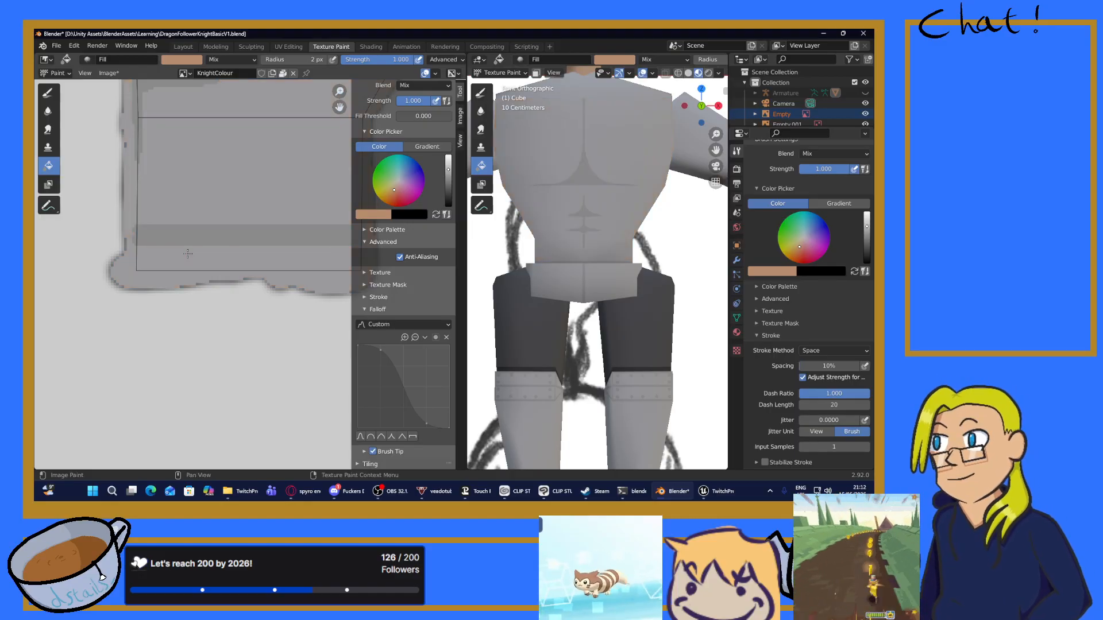
Step: Sample the dark grey of the painted band as the Fill tool's colour
click(185, 65)
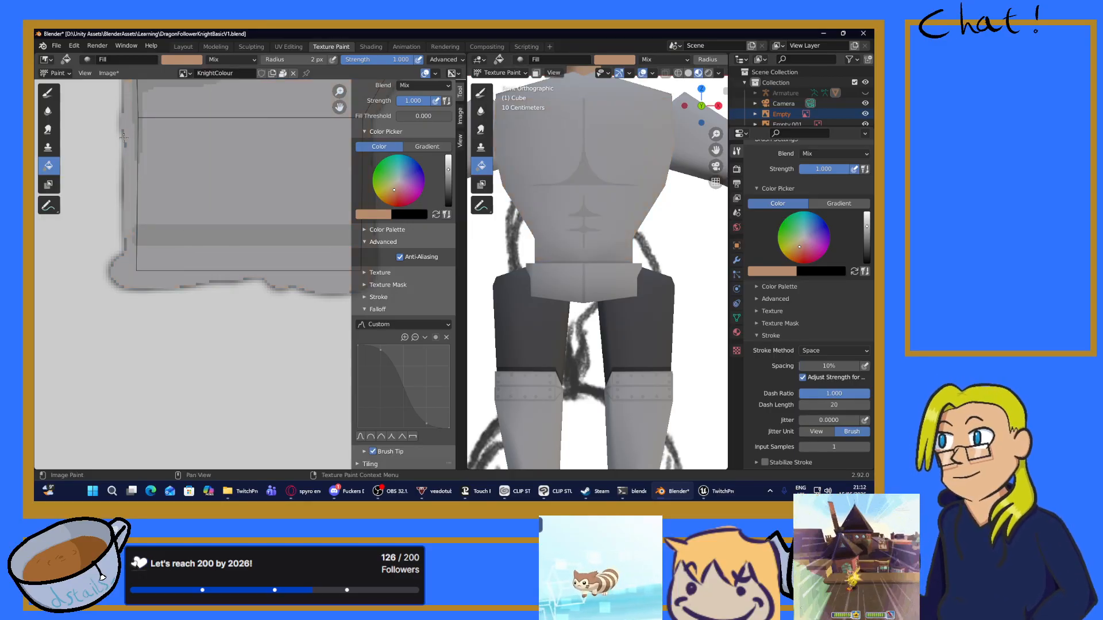
click(186, 61)
click(249, 174)
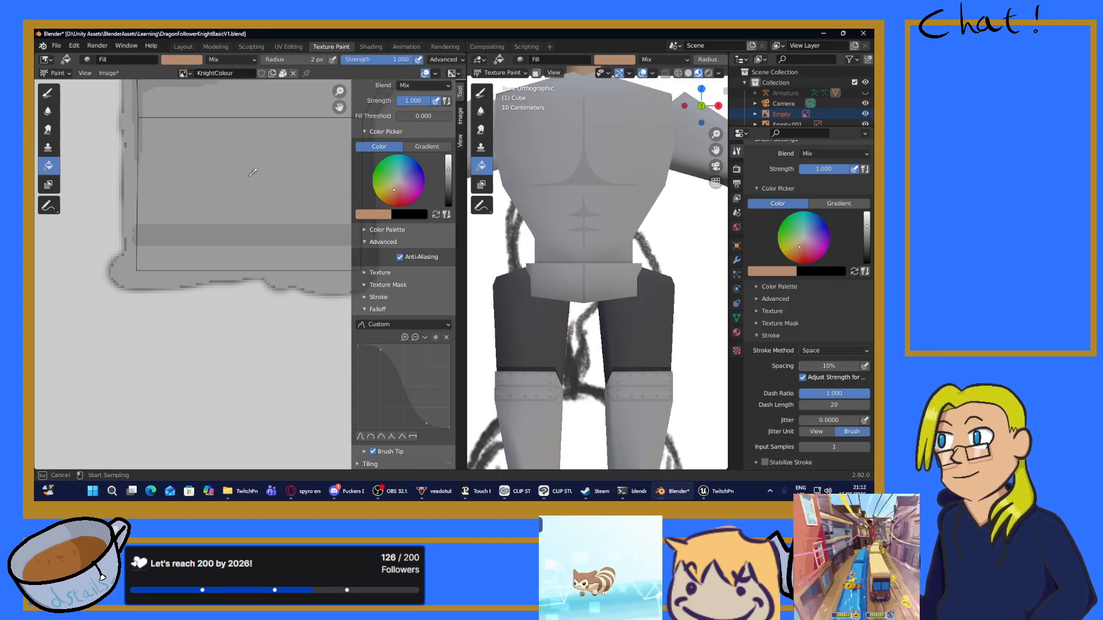
click(250, 237)
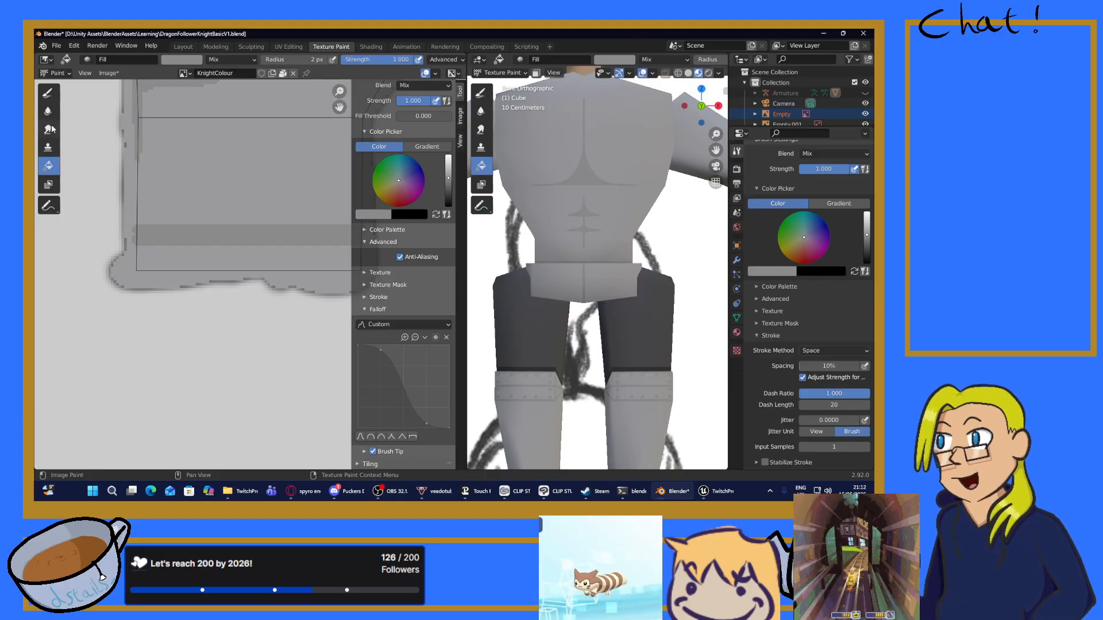
Step: Paint dark grey with the Draw brush along the bottom edge of the lowest torso panel, beneath the dark band
click(48, 92)
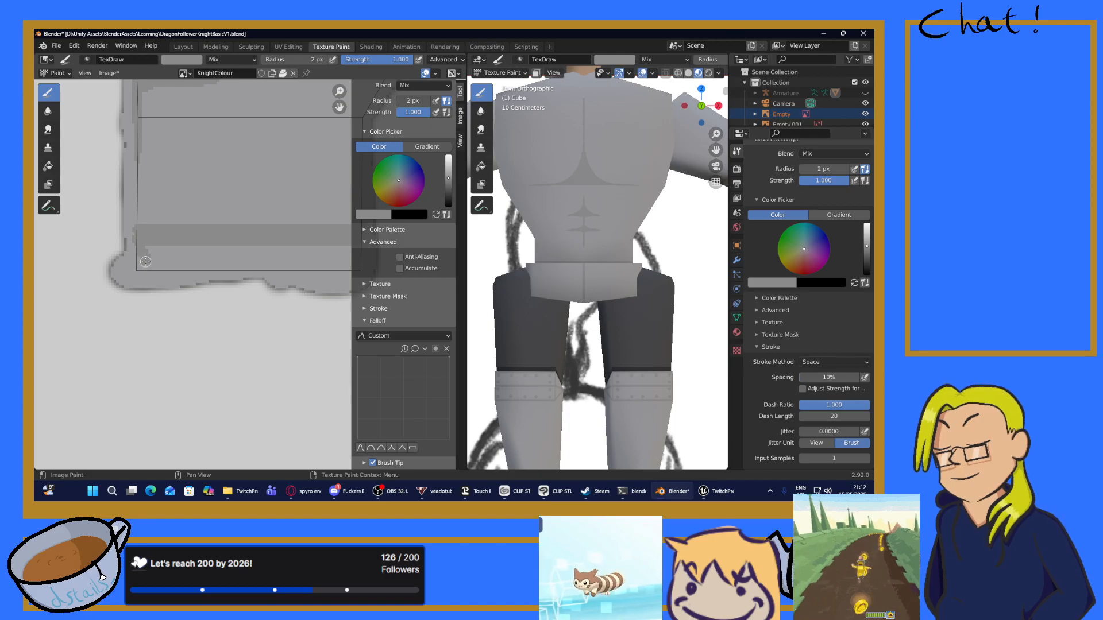
drag(142, 269, 275, 268)
middle_drag(251, 272, 177, 271)
drag(182, 274, 228, 278)
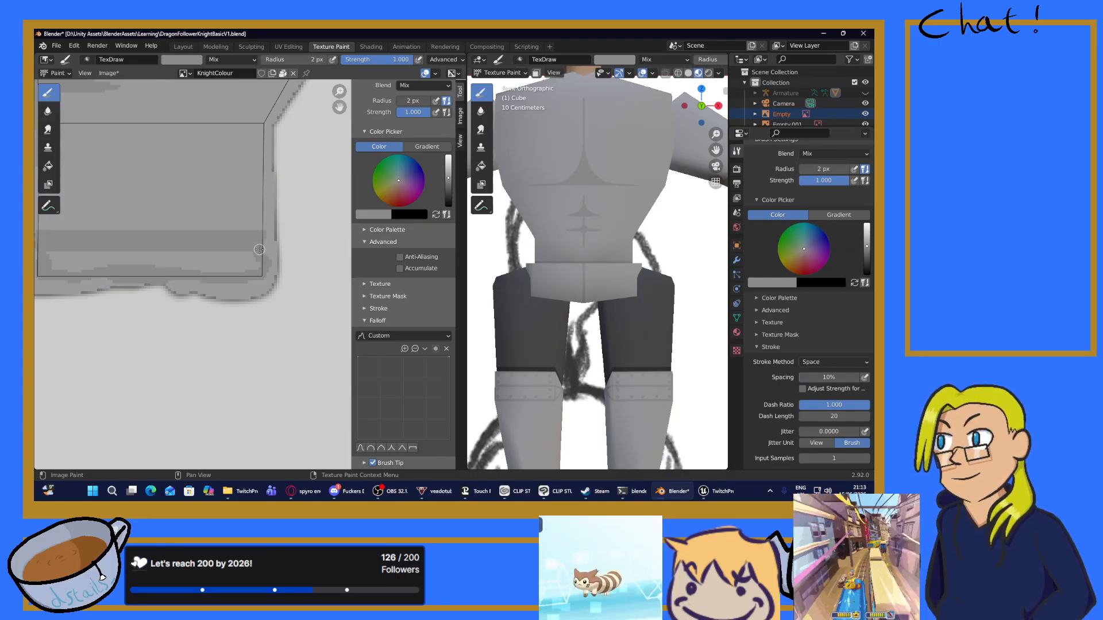
Step: Fill the lighter strip below the dark band on the front torso's lowest panel with the dark grey
middle_drag(262, 242, 36, 184)
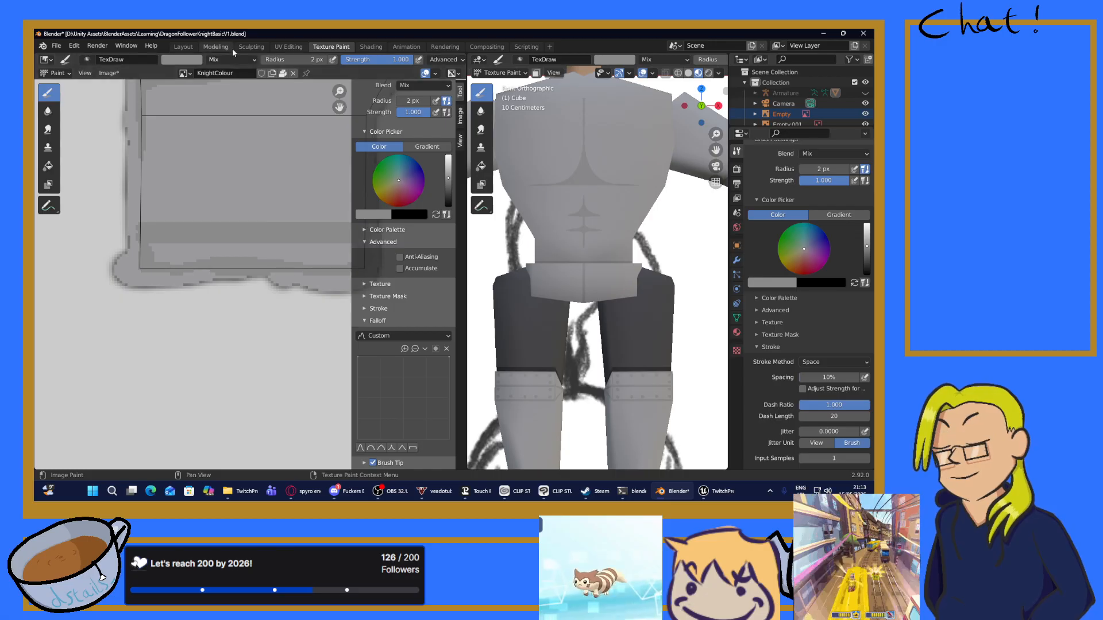
click(48, 166)
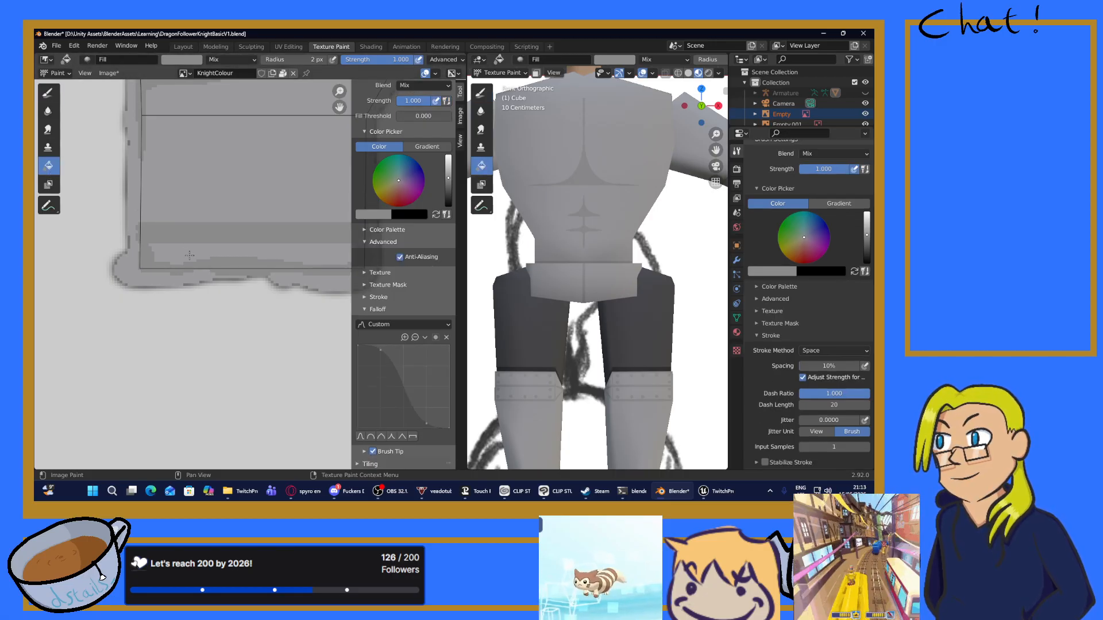
click(185, 255)
middle_drag(277, 258, 199, 269)
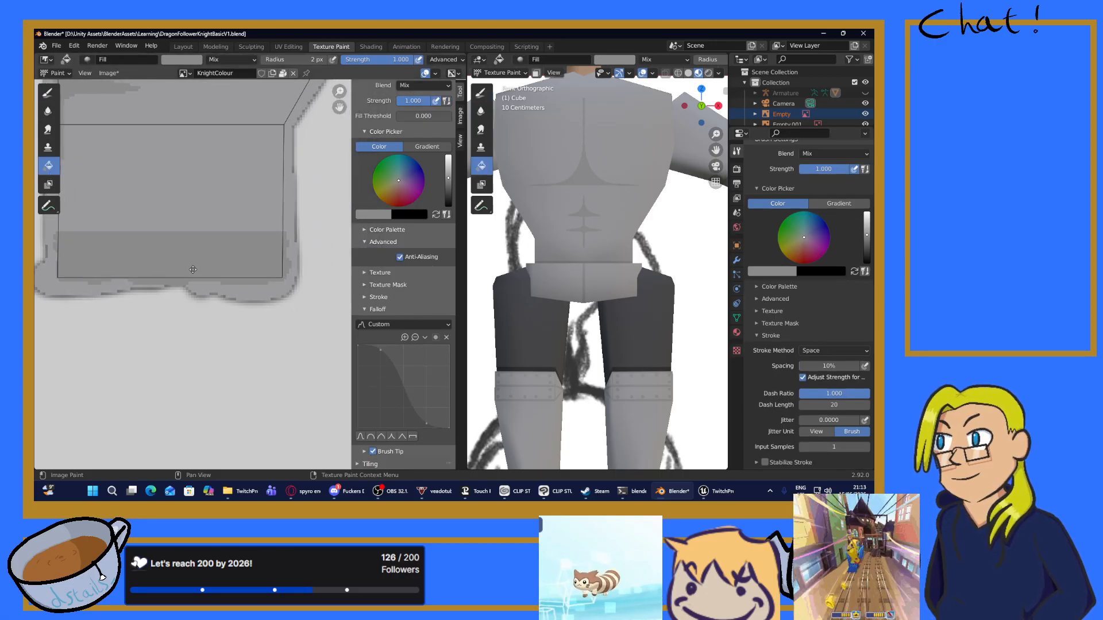
Step: Check the filled waist band on the knight texture and return to the Draw brush
mouse_move(496, 281)
middle_down()
mouse_move(536, 329)
mouse_move(474, 299)
middle_up()
scroll(281, 231, down, 5)
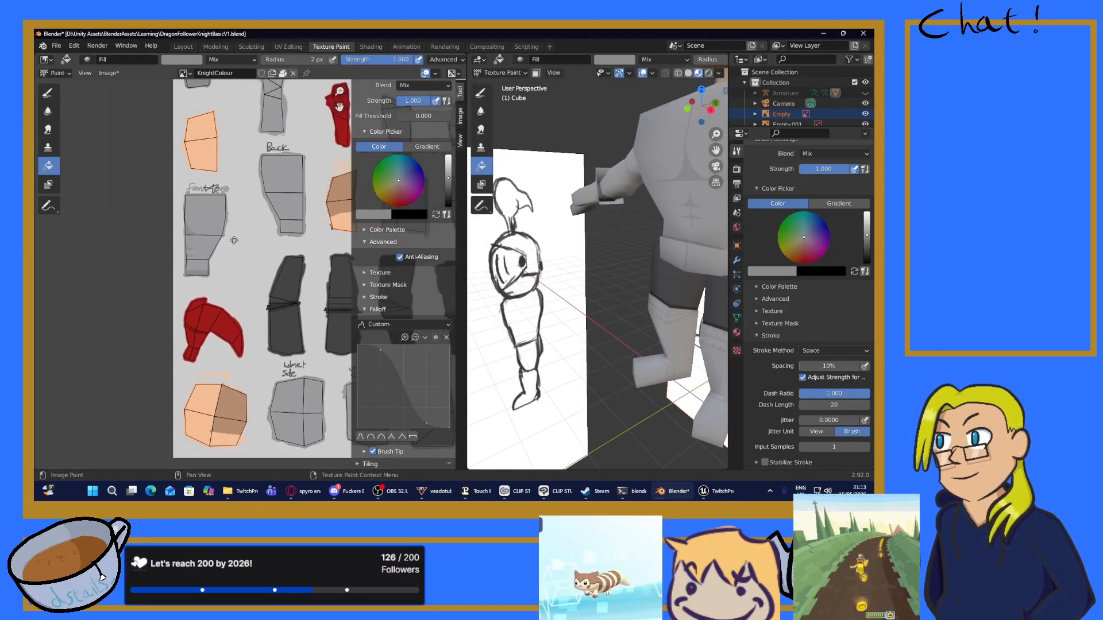
scroll(234, 240, up, 4)
middle_drag(256, 230, 101, 330)
scroll(179, 292, up, 4)
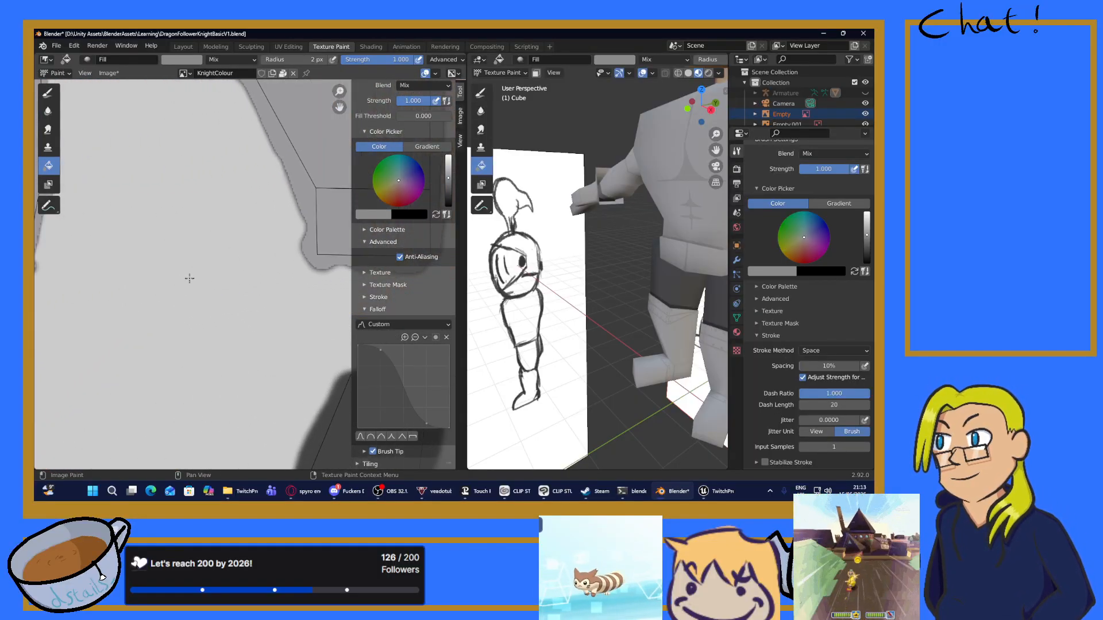
mouse_move(189, 267)
middle_down()
mouse_move(194, 224)
mouse_move(260, 138)
middle_up()
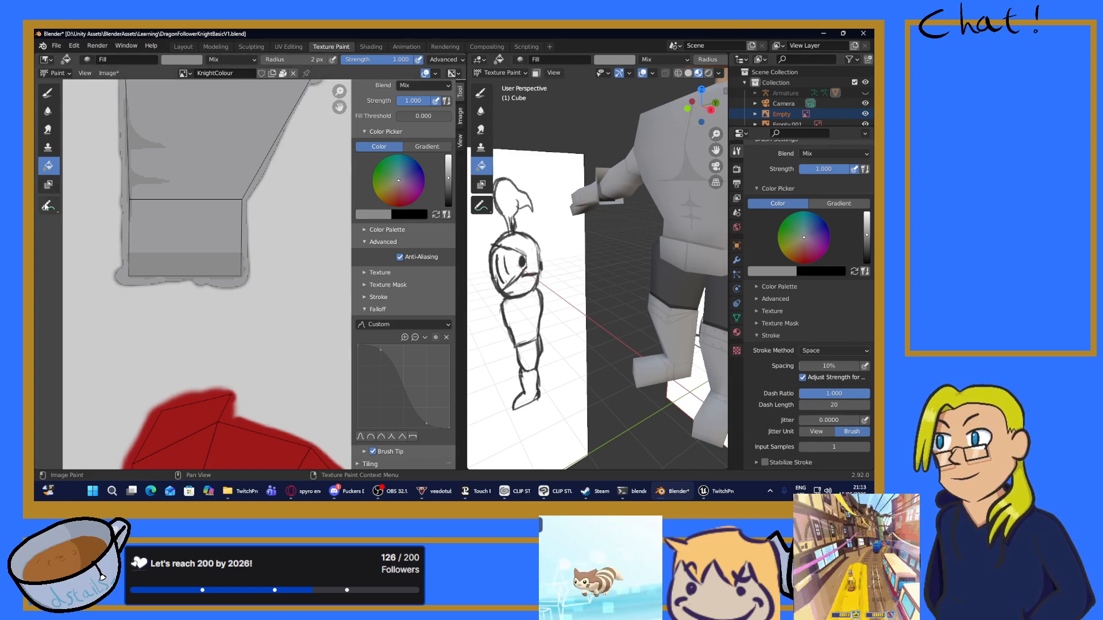
click(48, 149)
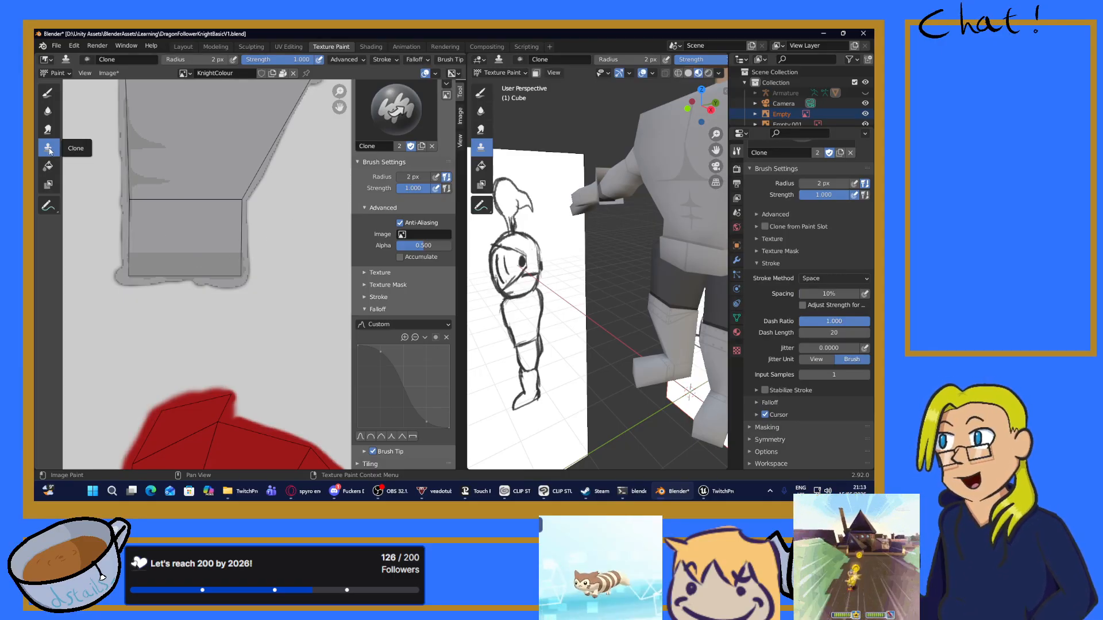
click(48, 92)
Step: Bring the back torso piece's lowest panel into view and set the Draw brush's stroke method to Line
mouse_move(296, 203)
middle_down()
mouse_move(260, 210)
mouse_move(216, 192)
mouse_move(115, 224)
middle_up()
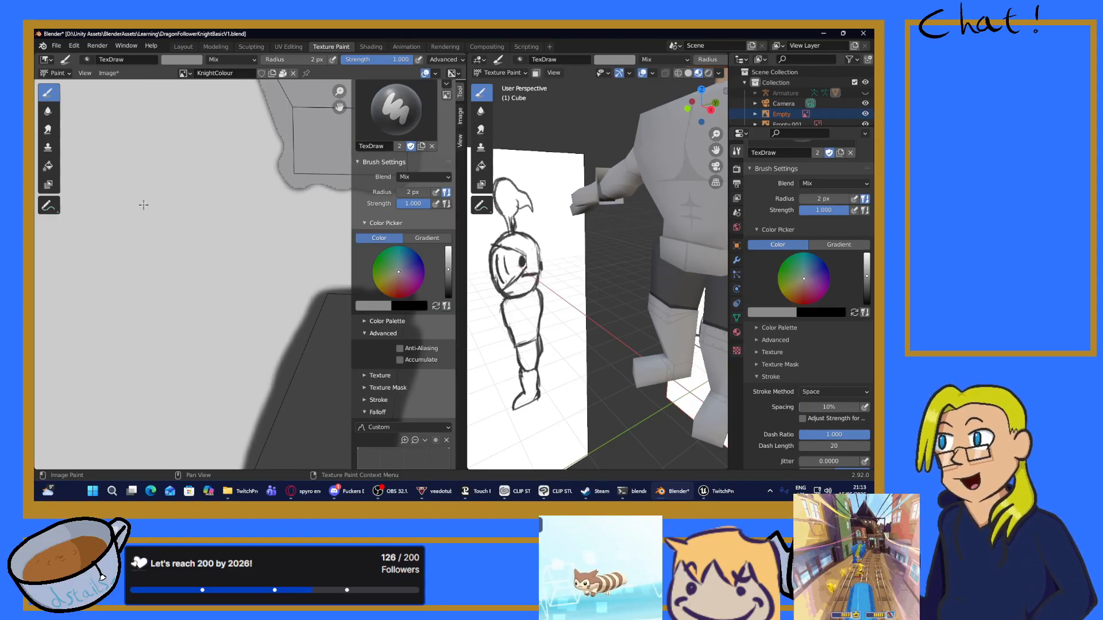
mouse_move(638, 238)
middle_down()
mouse_move(575, 242)
mouse_move(665, 239)
middle_up()
middle_drag(336, 177, 236, 277)
scroll(236, 276, up, 3)
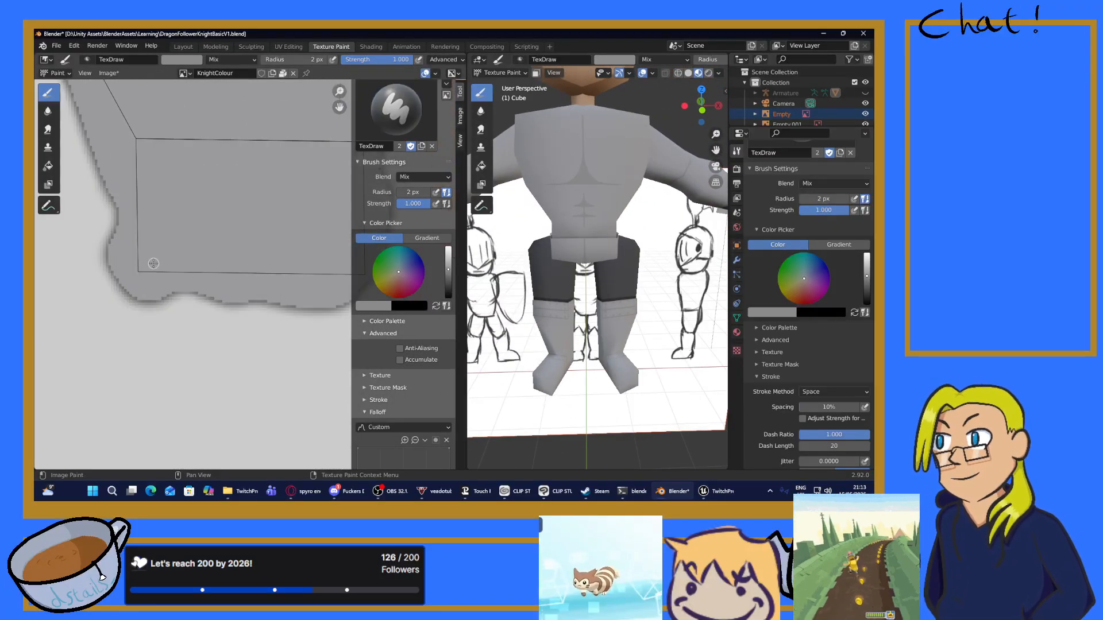
scroll(181, 252, down, 1)
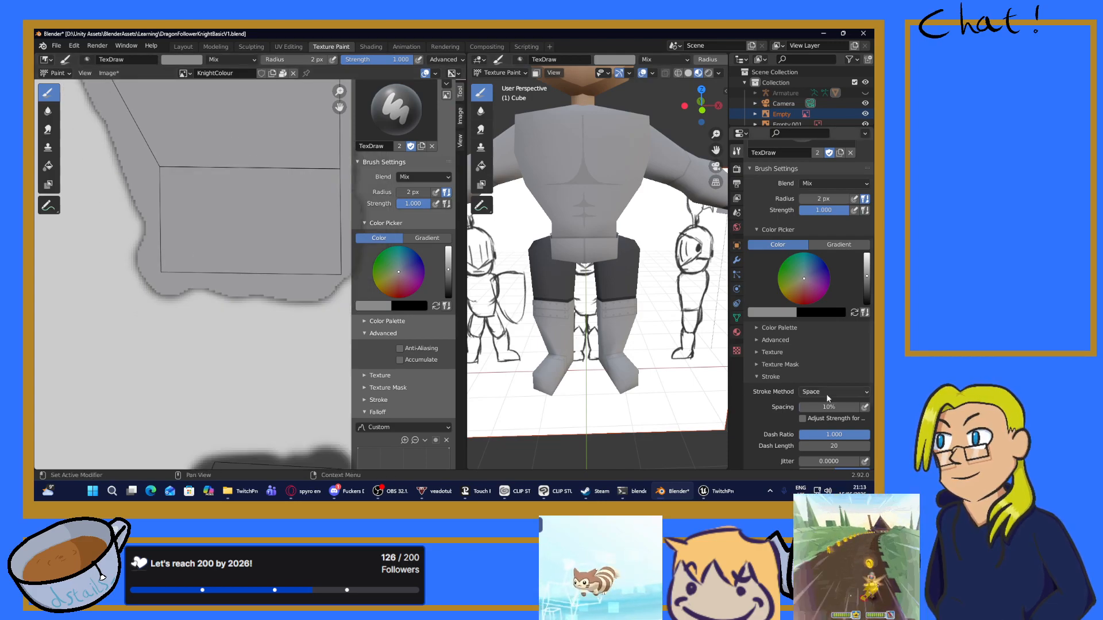
click(864, 391)
click(809, 324)
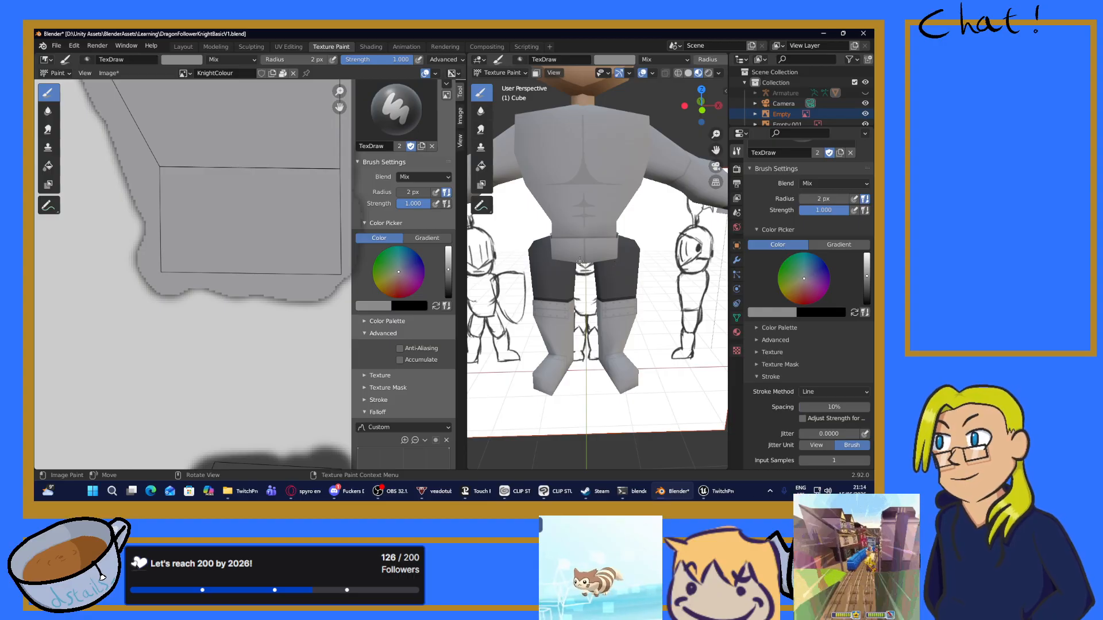
Step: Examine the knight in the right, left, front and back orthographic views for reference images that block the model
key(KP_3)
scroll(587, 263, down, 5)
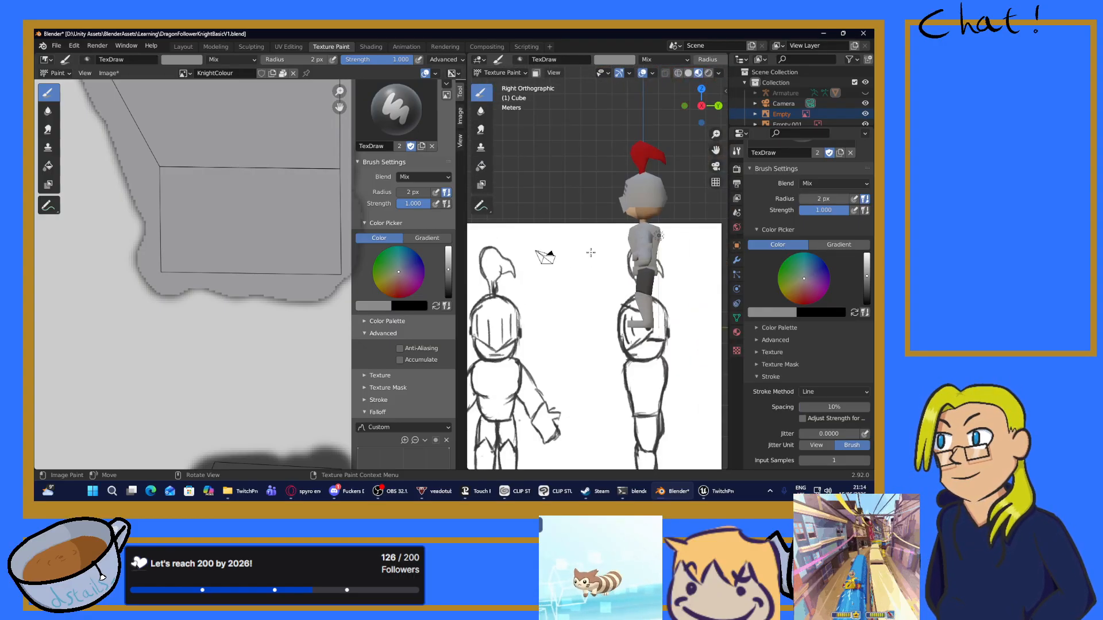
key(ctrl+KP_3)
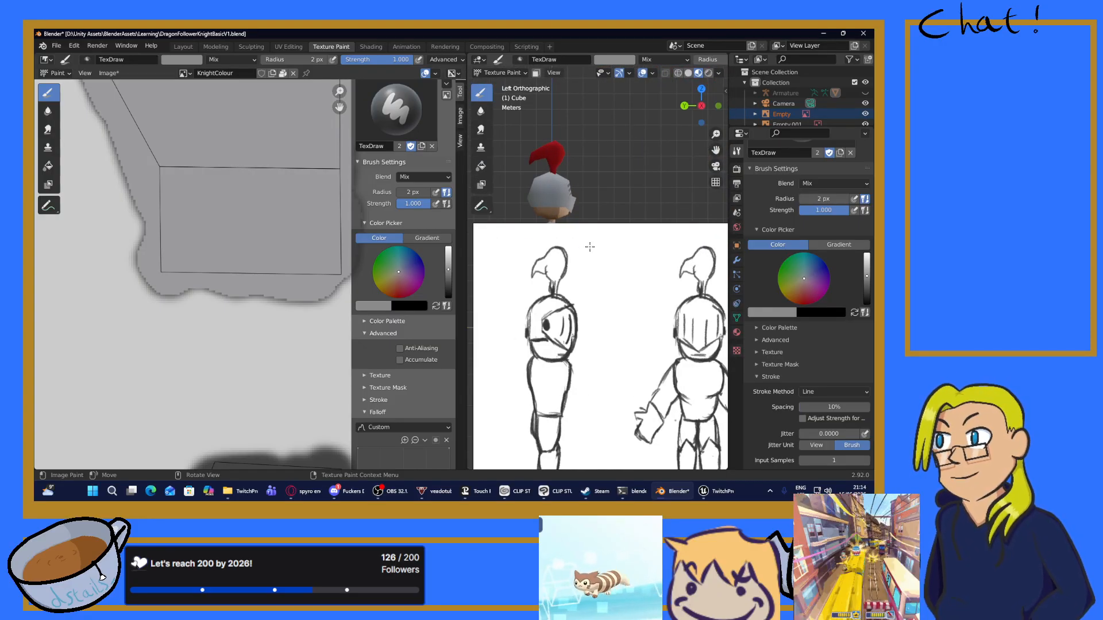
key(KP_7)
key(KP_1)
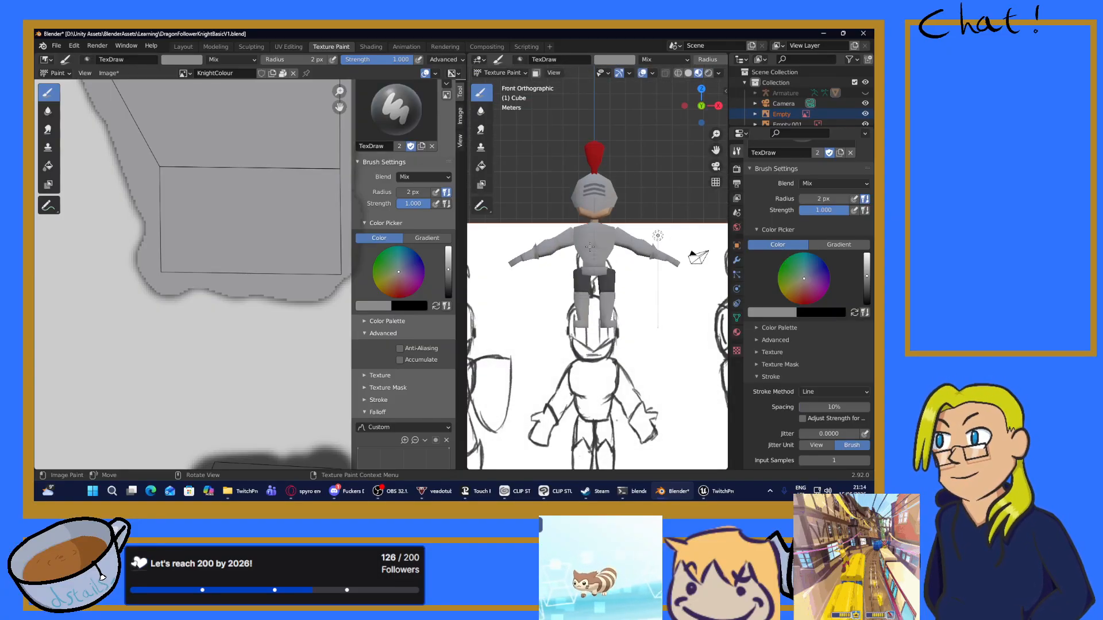
key(KP_4)
key(KP_1)
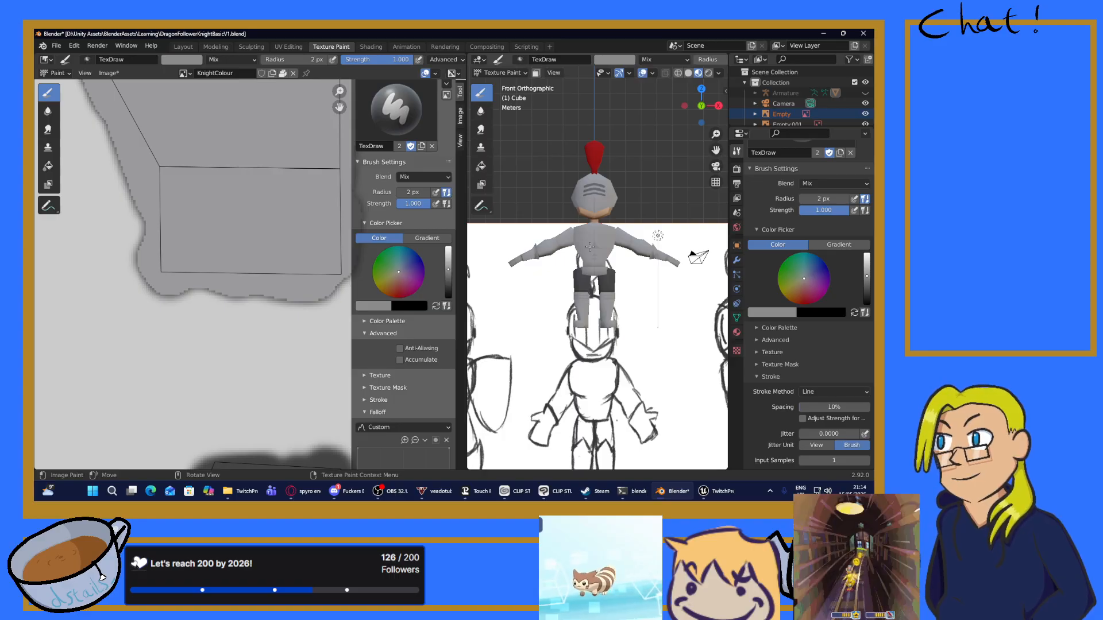
key(KP_3)
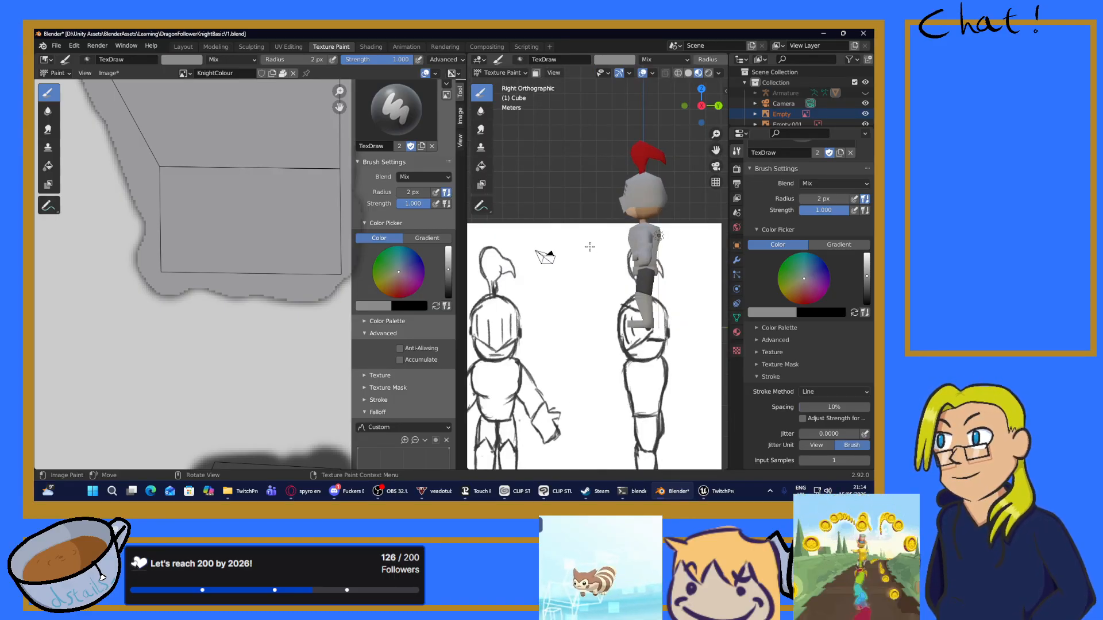
key(KP_6)
key(KP_6)
key(KP_6)
key(KP_6)
key(KP_6)
key(KP_6)
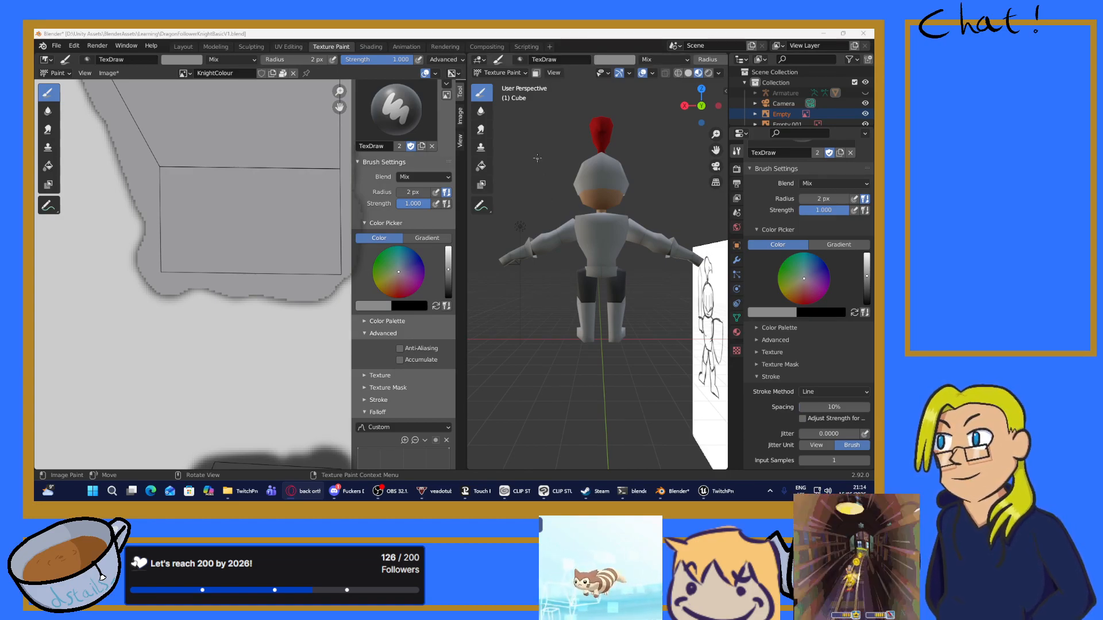
click(550, 33)
key(ctrl+KP_1)
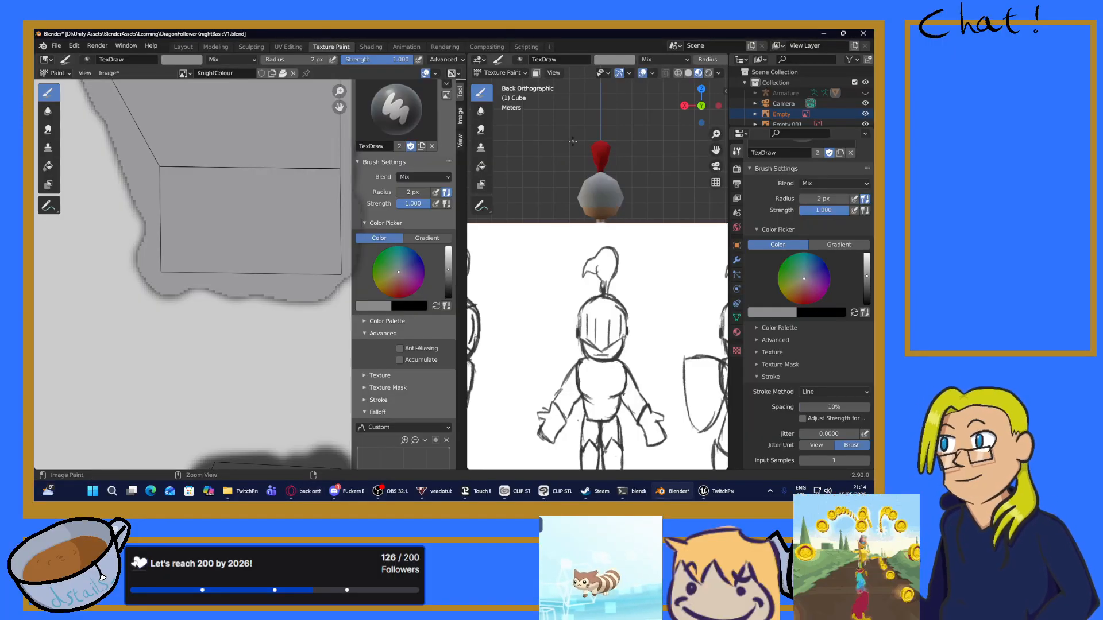
scroll(579, 224, up, 4)
scroll(594, 241, down, 5)
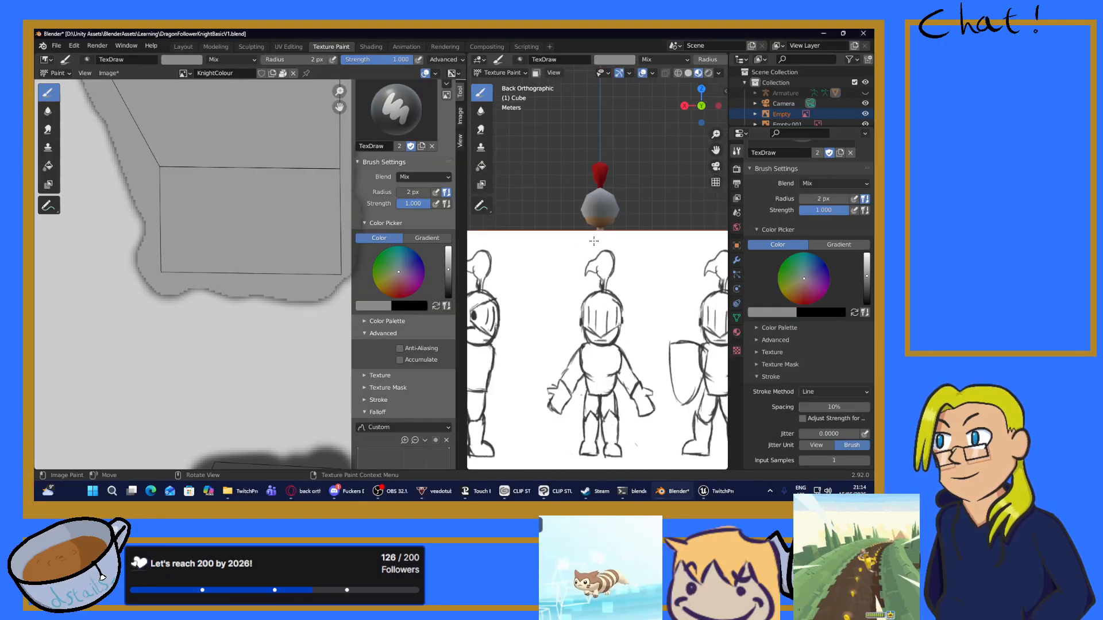
scroll(594, 241, down, 5)
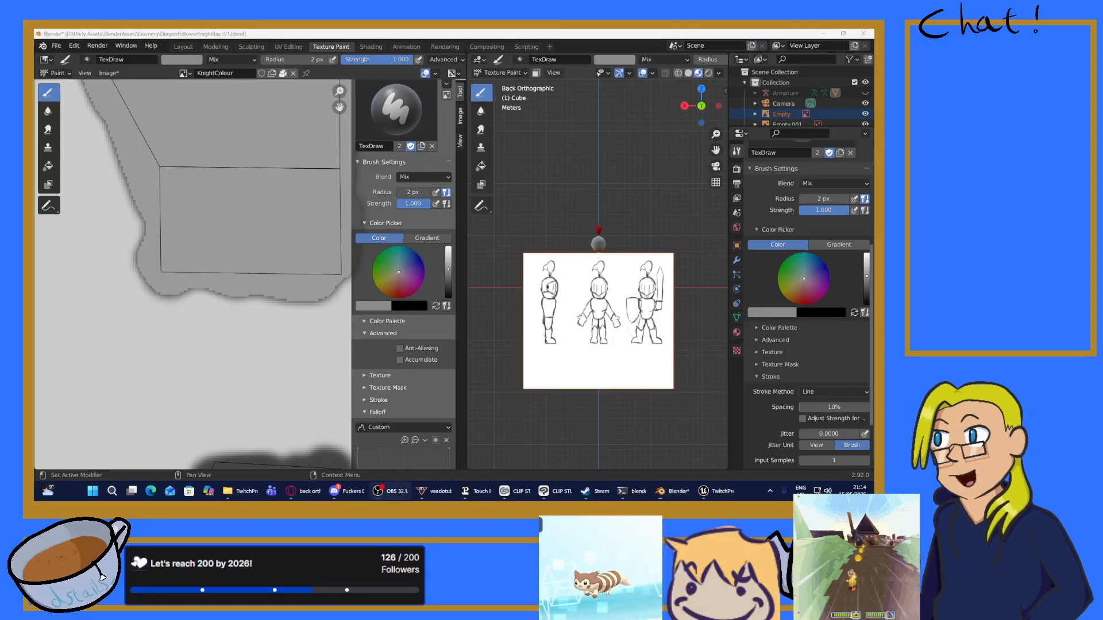
Step: Save DragonFollowerKnightBasicV1.blend and switch to the Layout workspace
middle_drag(532, 206, 671, 216)
key(ctrl+s)
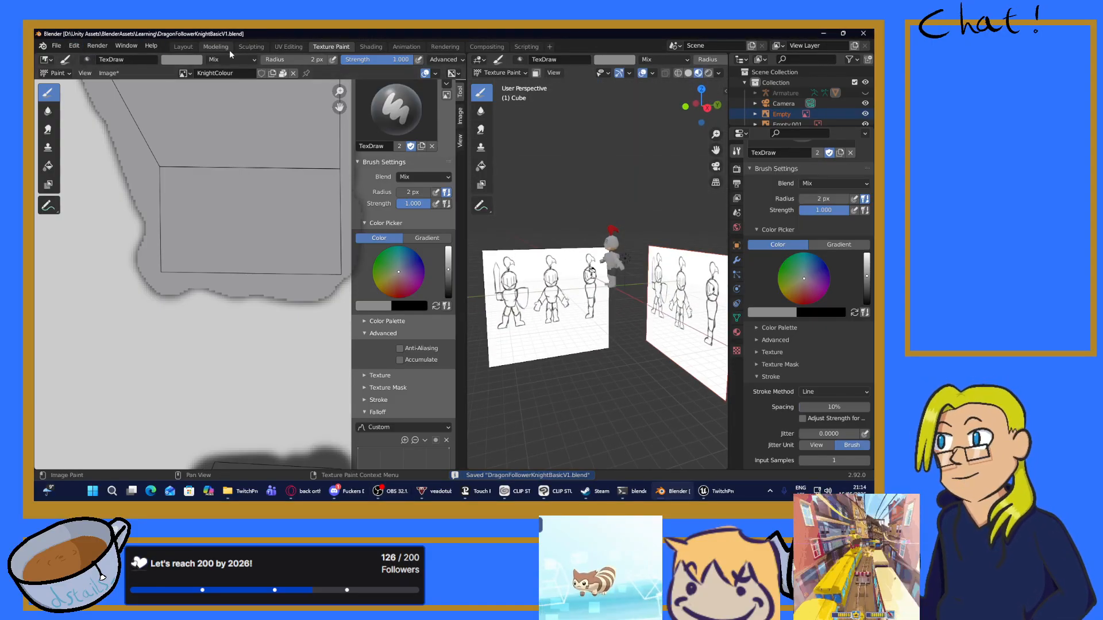
click(183, 47)
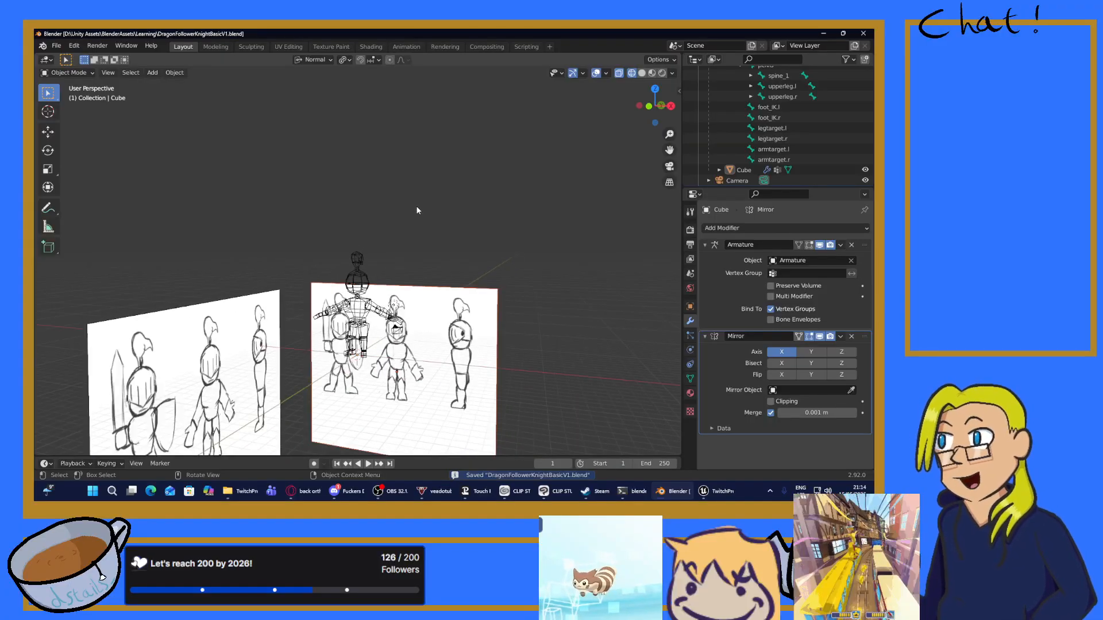
Step: Select both knight reference images and move them about 39.75 m down along the global Z axis
middle_drag(456, 214, 448, 259)
click(447, 258)
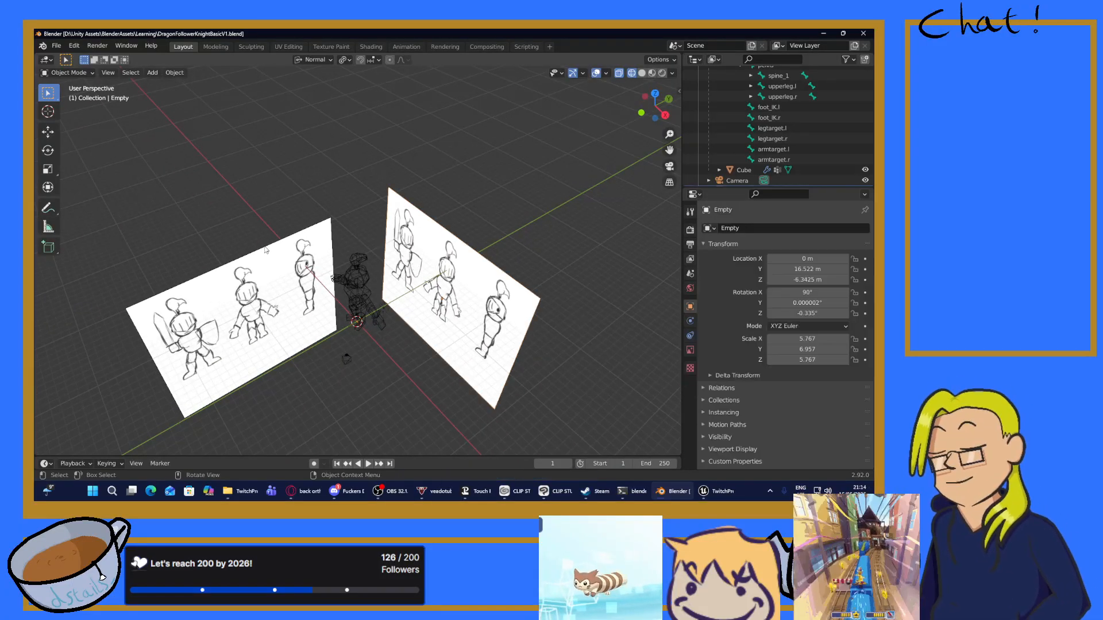
click(271, 265)
key(g)
key(z)
key(z)
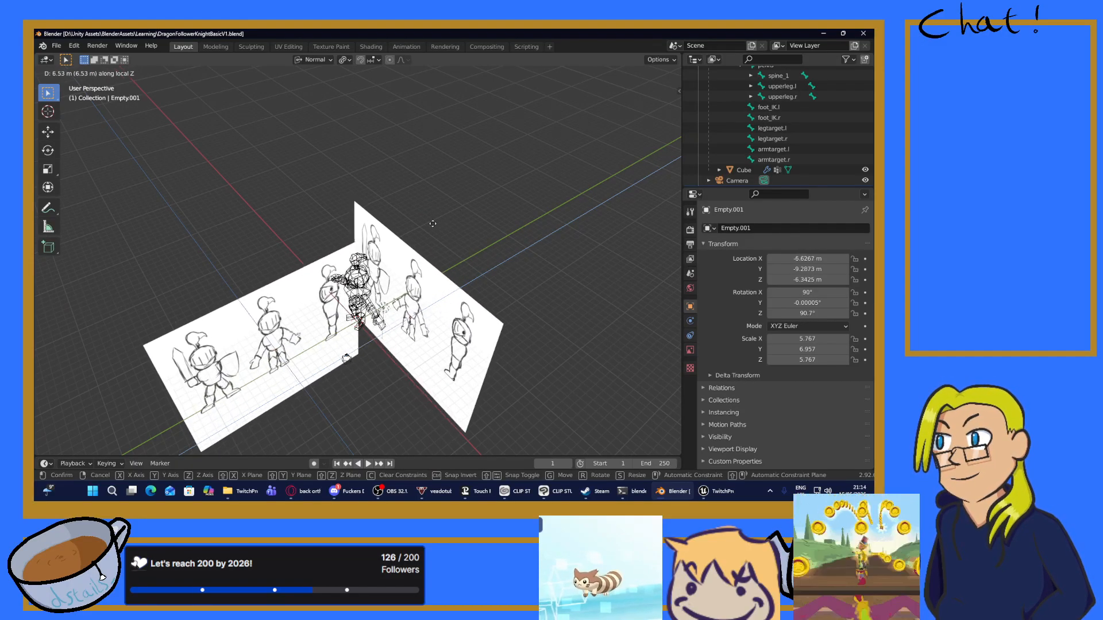
key(z)
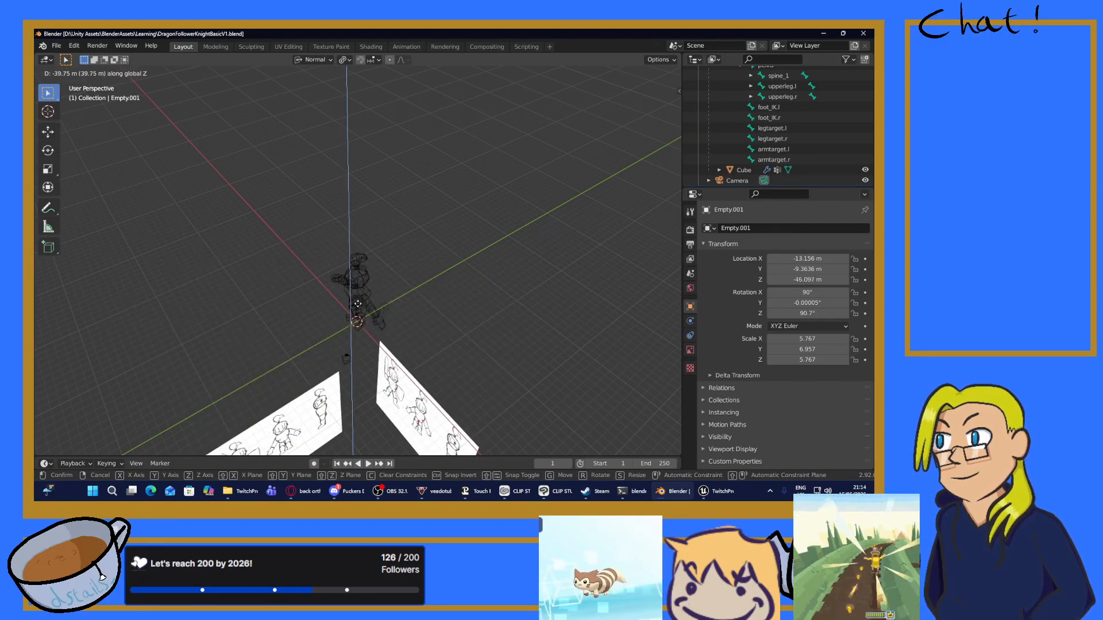
click(473, 313)
middle_drag(473, 313, 529, 261)
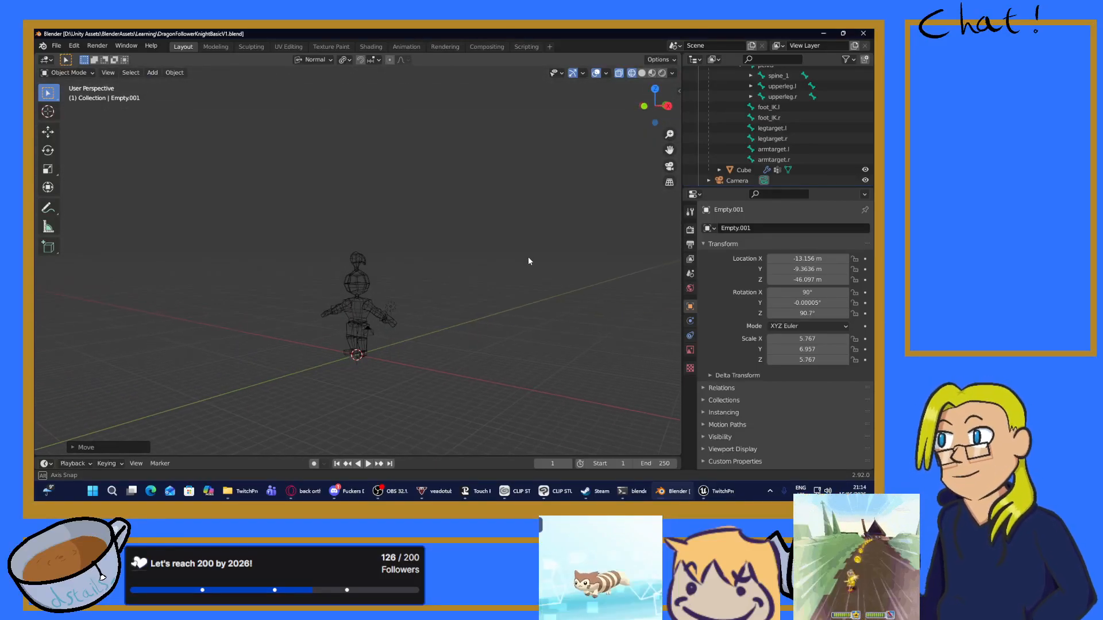
Step: Select the knight mesh in the Layout workspace and return to the Texture Paint workspace with it active
click(337, 47)
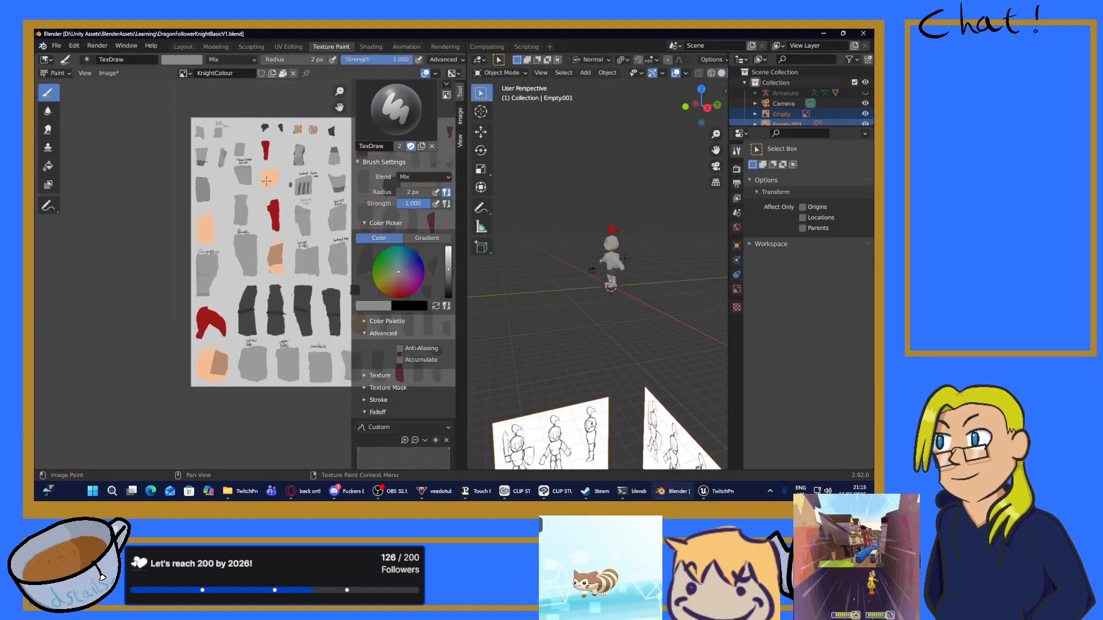
scroll(249, 273, up, 3)
click(183, 47)
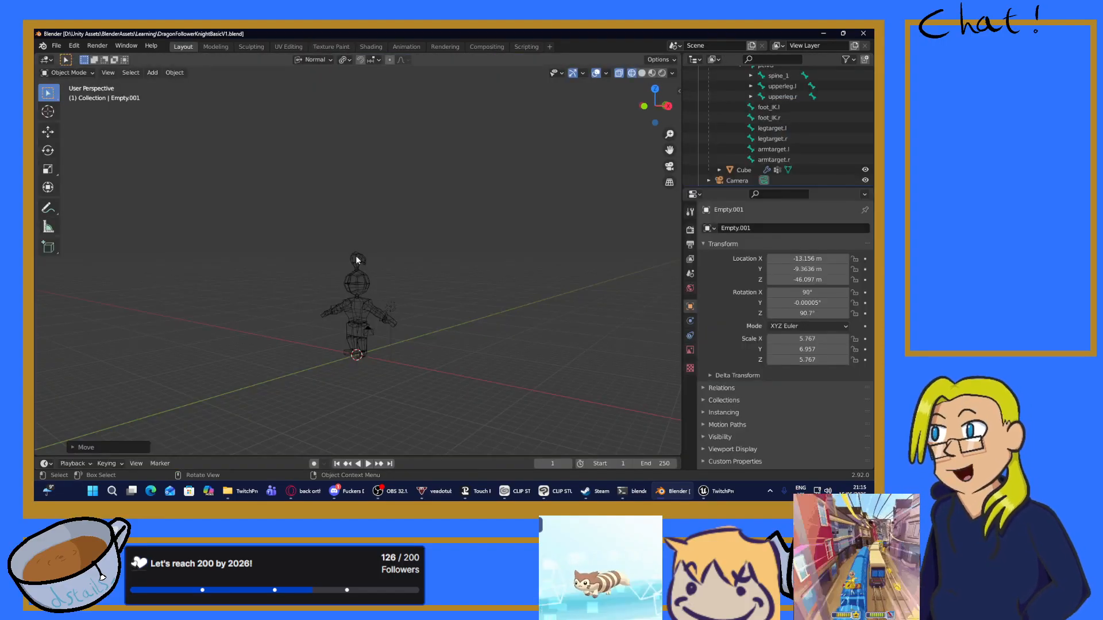
click(356, 283)
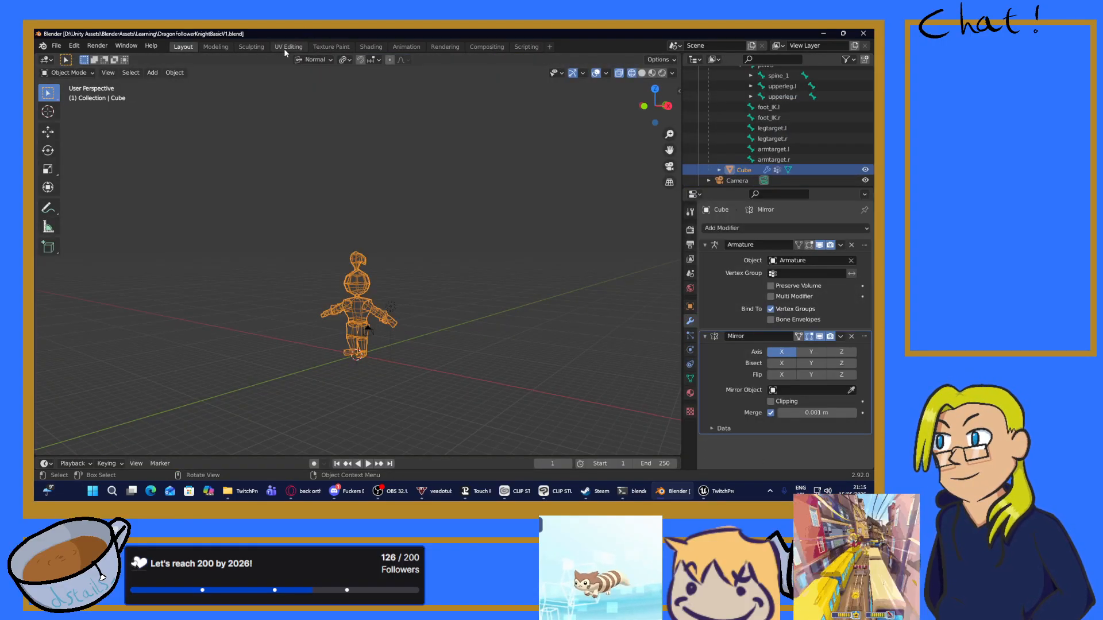
click(285, 47)
click(332, 47)
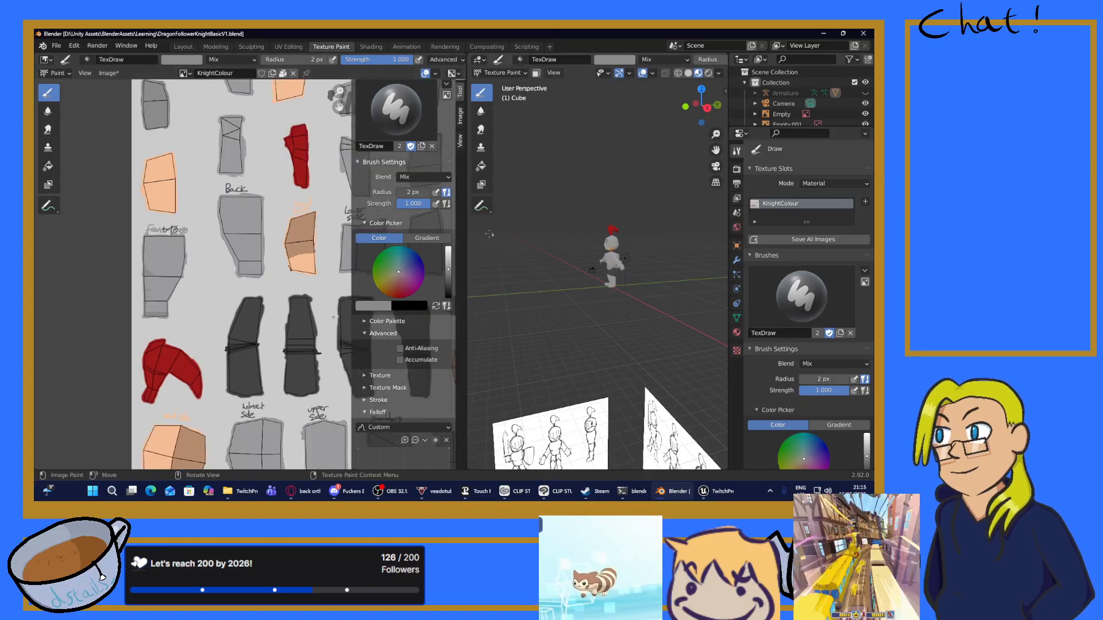
Step: Examine the unobstructed knight up close in the back, right and left orthographic views
scroll(645, 266, up, 4)
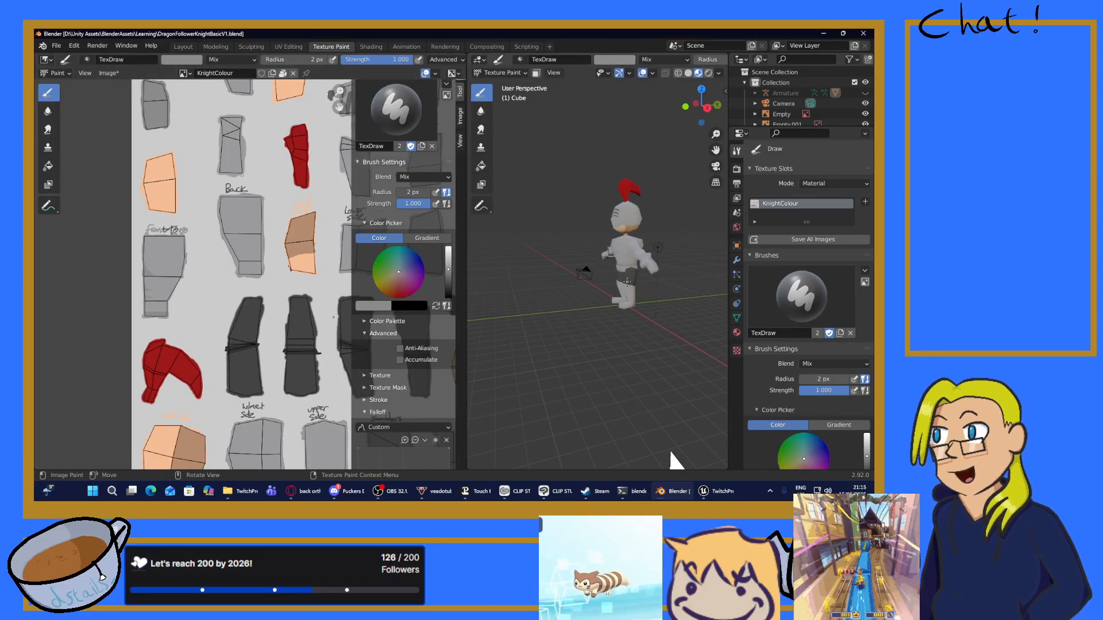
key(ctrl+KP_1)
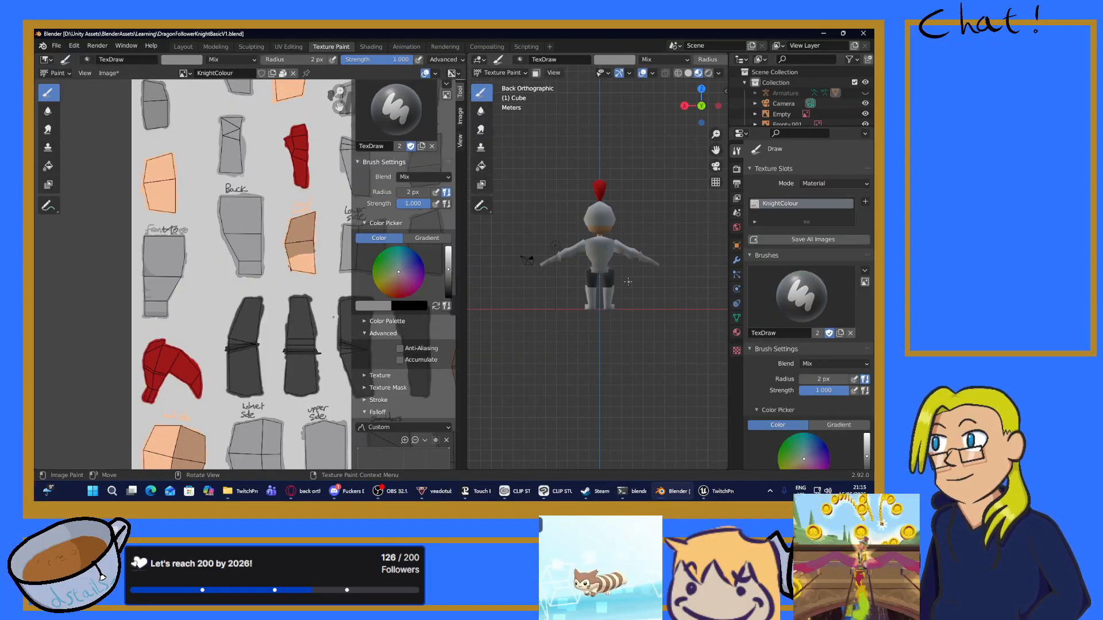
scroll(629, 282, up, 5)
key(KP_3)
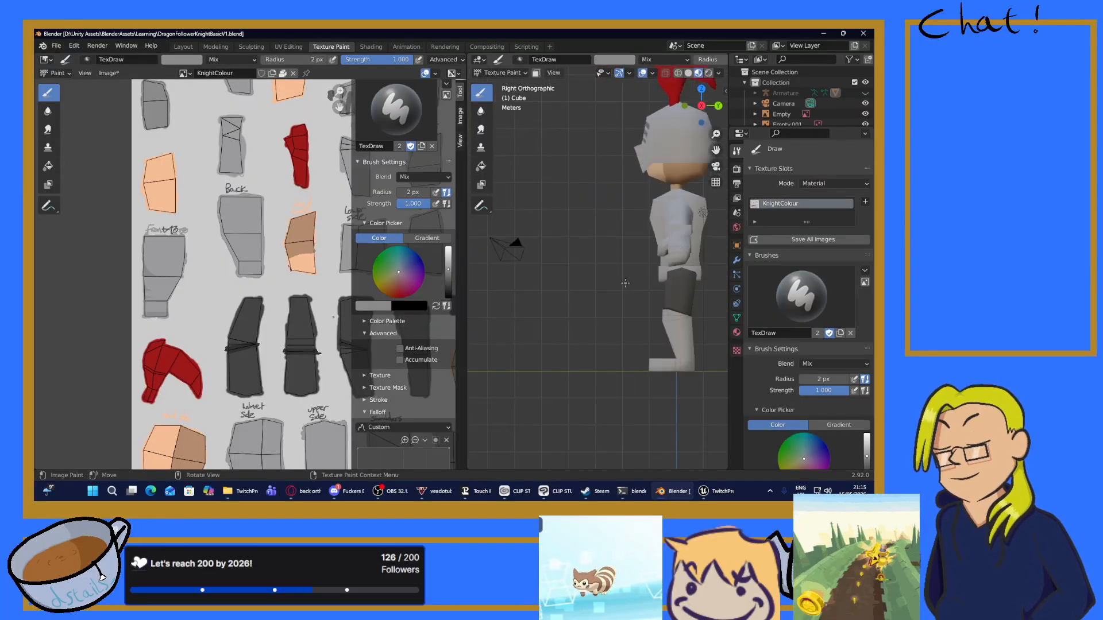
key(ctrl+KP_3)
key(KP_3)
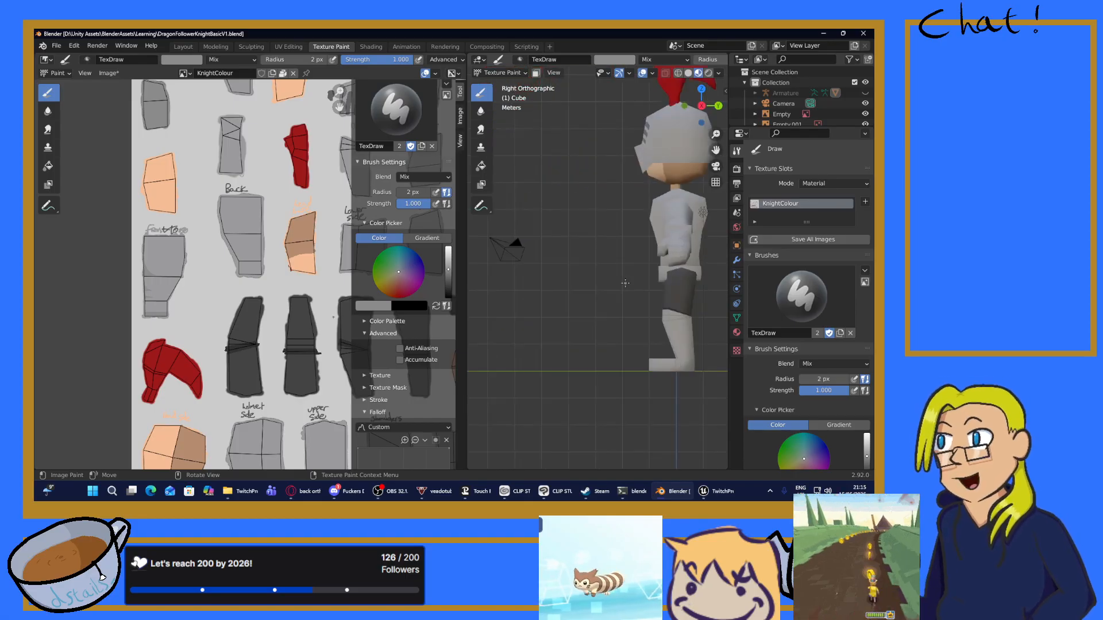
key(ctrl+KP_3)
key(KP_3)
key(ctrl+KP_3)
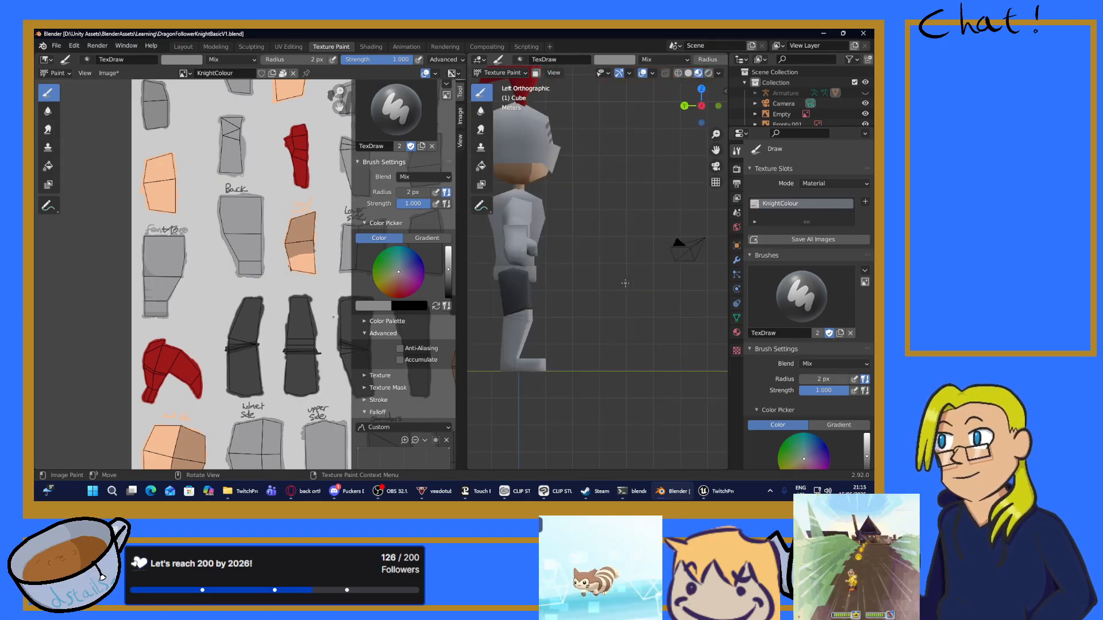
Step: Examine the knight from both sides, turning it between opposite side views and ending in the front orthographic view
key(KP_3)
key(ctrl+KP_3)
key(KP_3)
key(ctrl+KP_3)
key(KP_3)
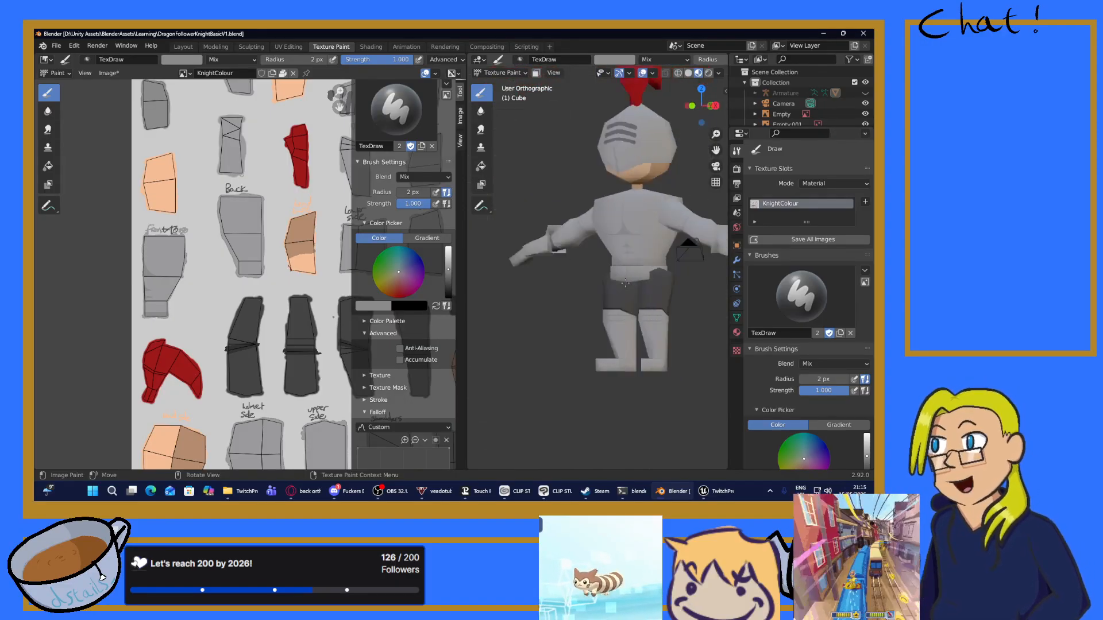
key(ctrl+KP_3)
key(KP_3)
key(KP_1)
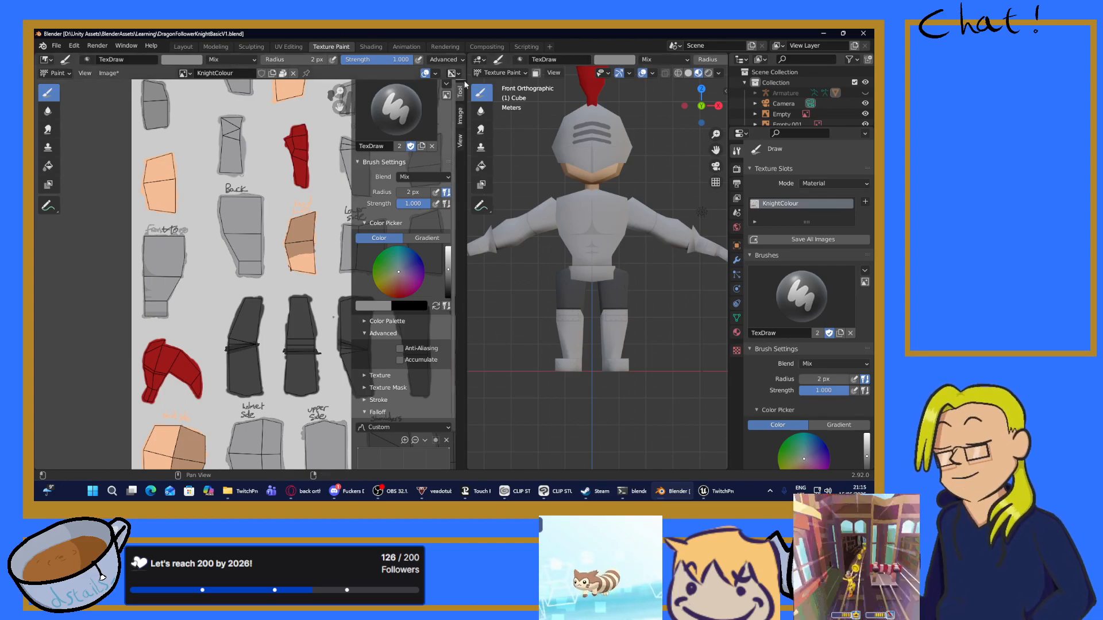
Step: Hide the image editor's sidebar and frame the waist end of the Back texture piece, with the knight in back orthographic view
scroll(457, 147, up, 3)
scroll(439, 140, down, 5)
scroll(439, 141, up, 5)
scroll(249, 272, up, 1)
middle_drag(249, 272, 220, 370)
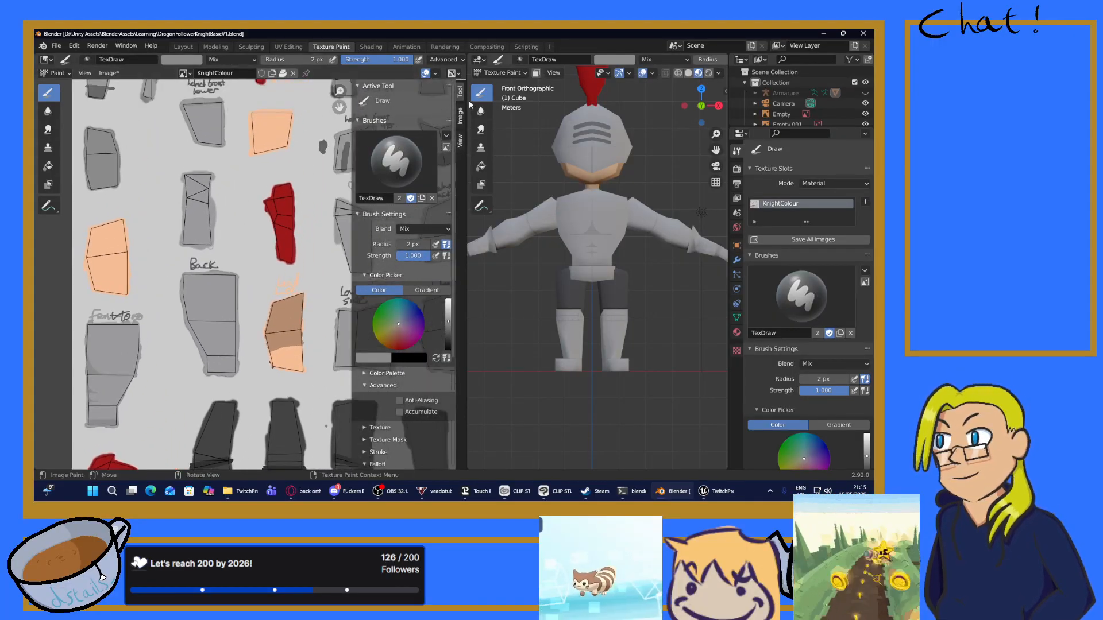
key(n)
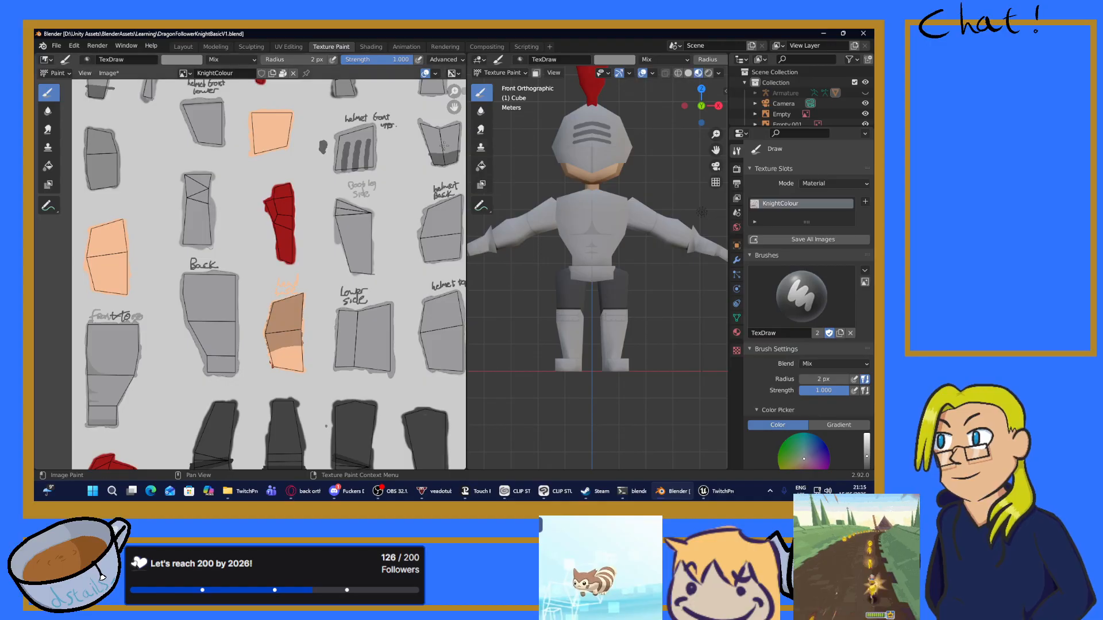
scroll(296, 301, down, 5)
scroll(296, 301, up, 6)
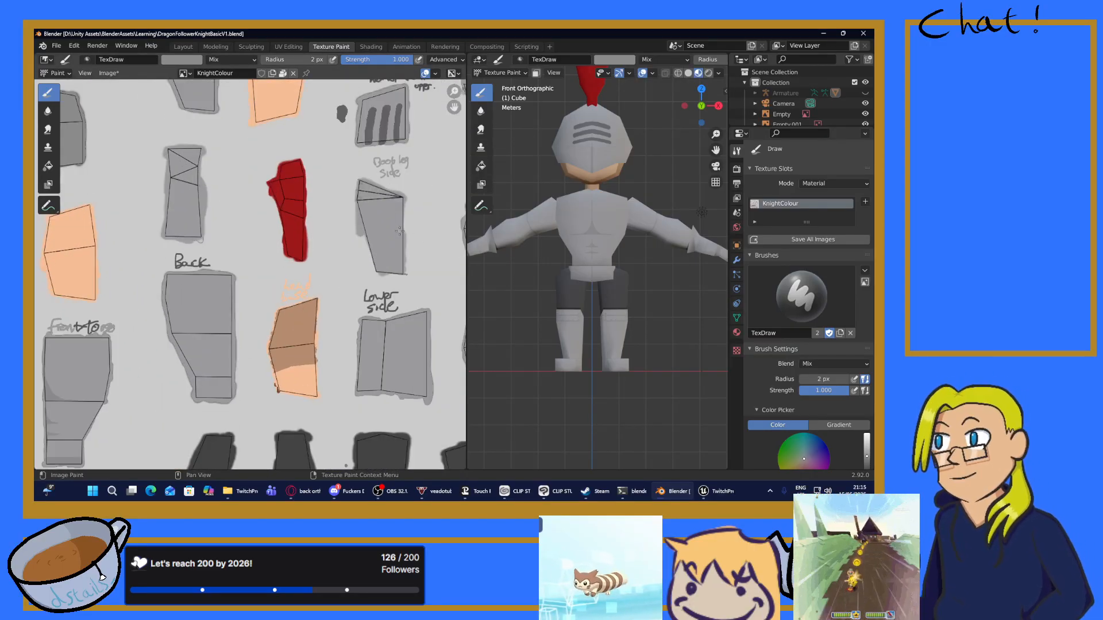
key(ctrl+KP_1)
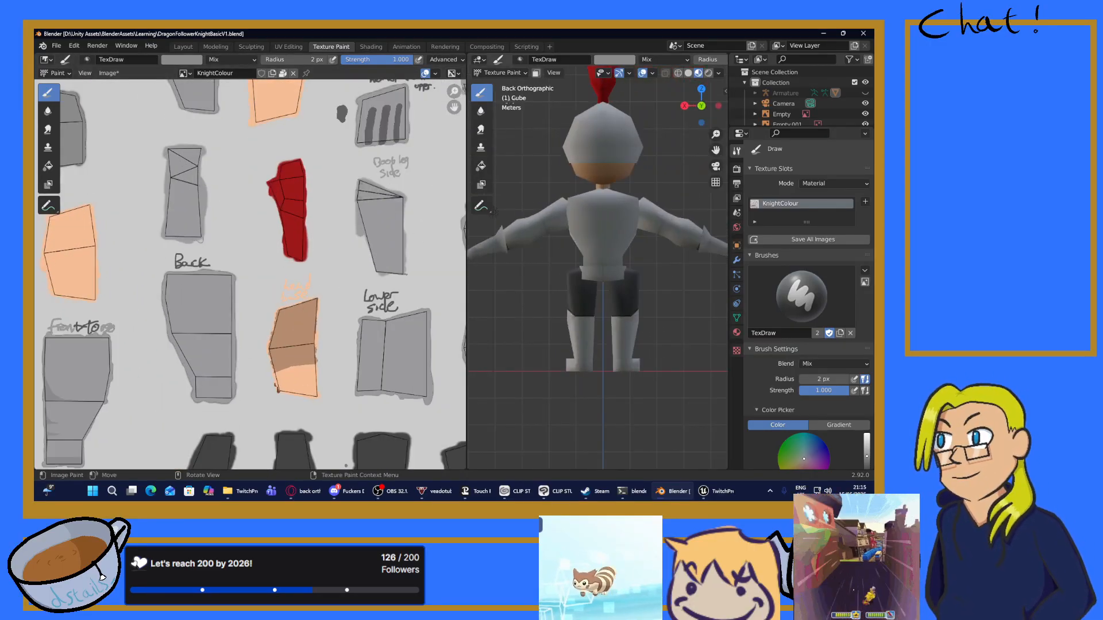
scroll(243, 331, up, 4)
middle_drag(231, 352, 355, 437)
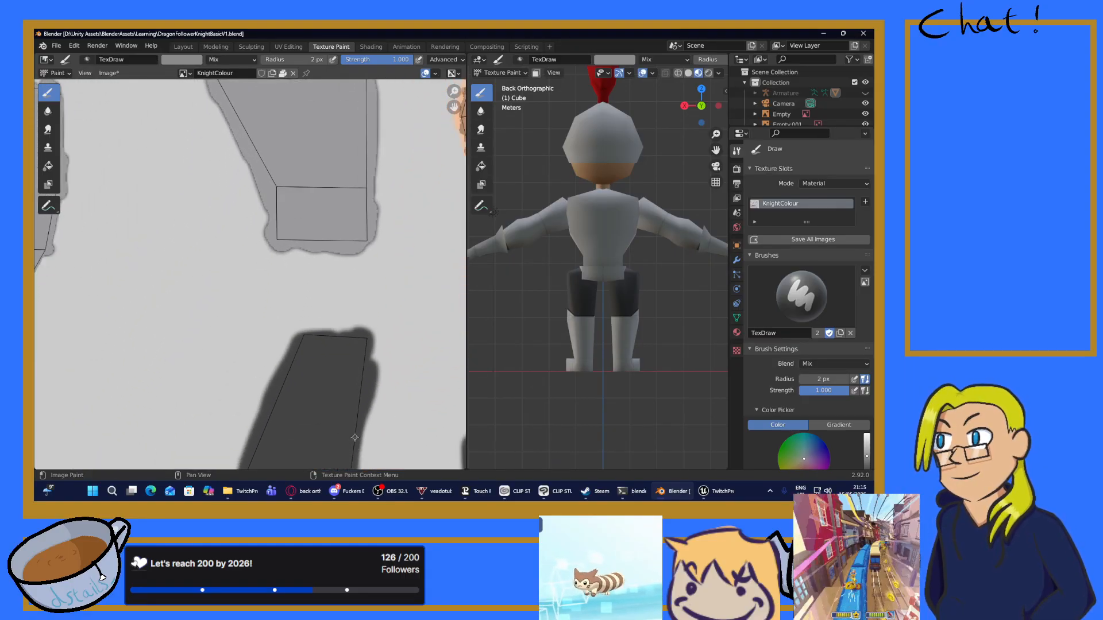
scroll(251, 276, up, 3)
middle_drag(323, 148, 252, 224)
drag(227, 248, 413, 248)
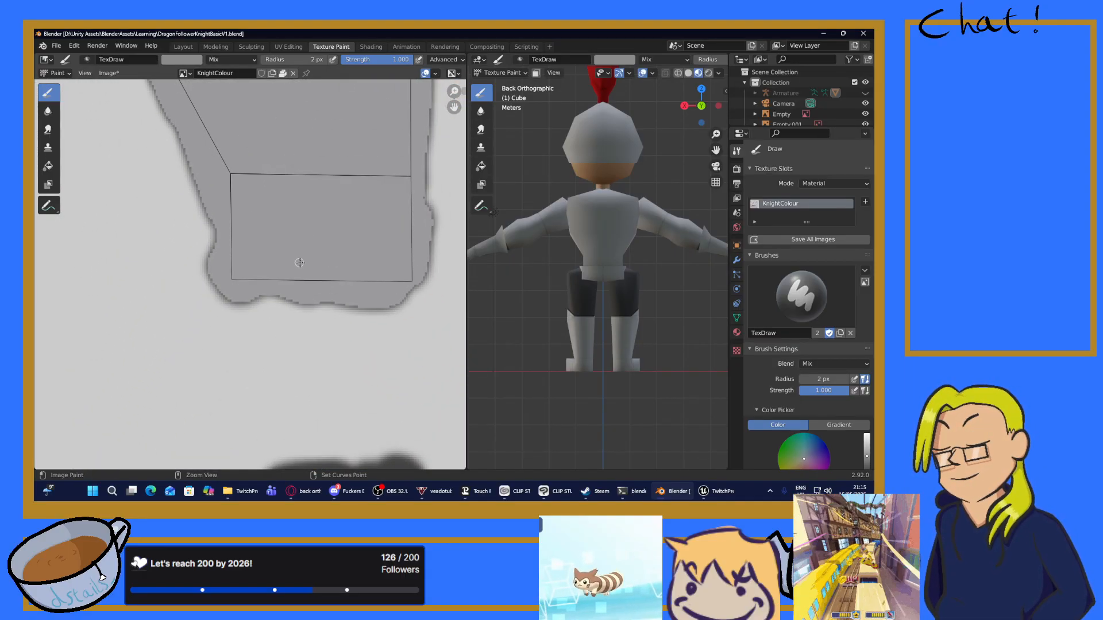
key(ctrl+z)
scroll(253, 259, up, 1)
drag(213, 240, 456, 243)
middle_drag(369, 278, 344, 272)
key(ctrl+z)
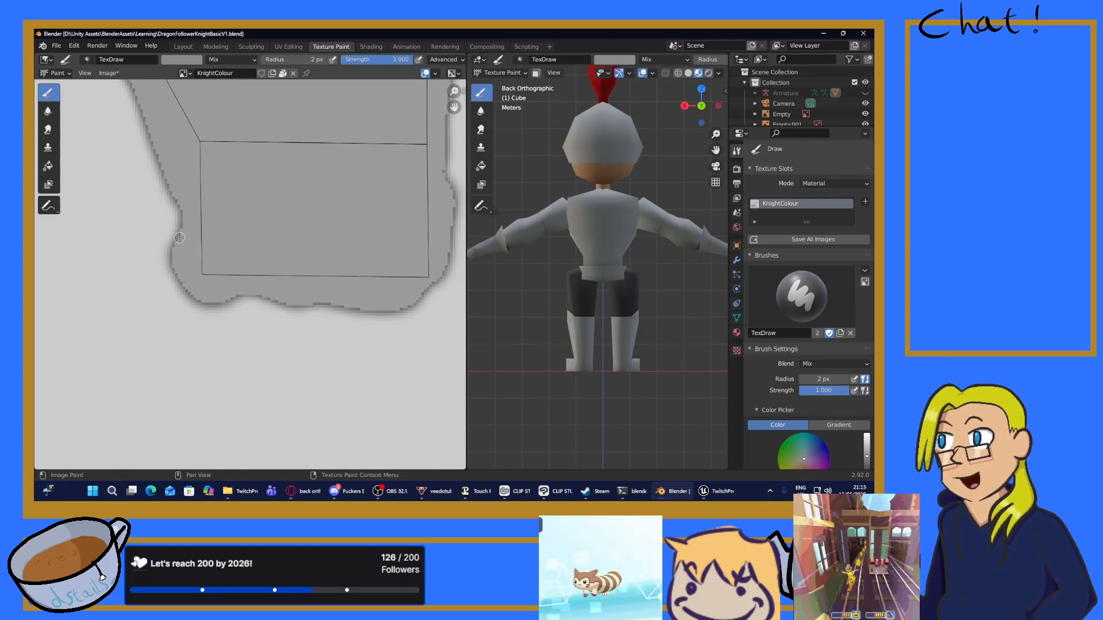
Step: Paint a straight darker grey line across the waist section of the Back piece and check it on the model
drag(195, 235, 445, 236)
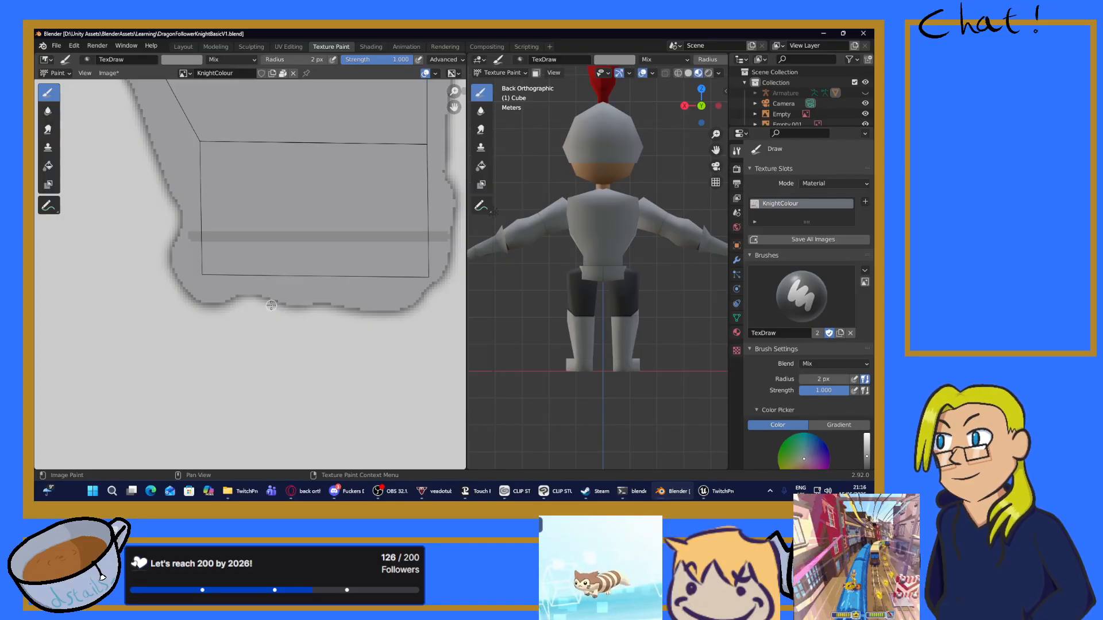
scroll(629, 291, up, 6)
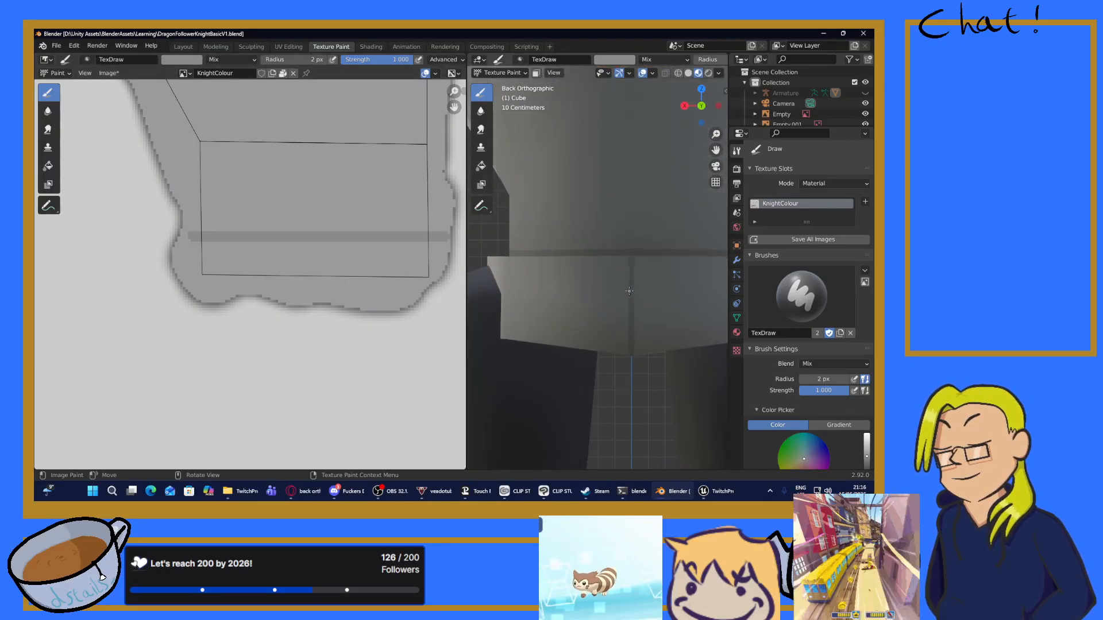
scroll(634, 268, down, 3)
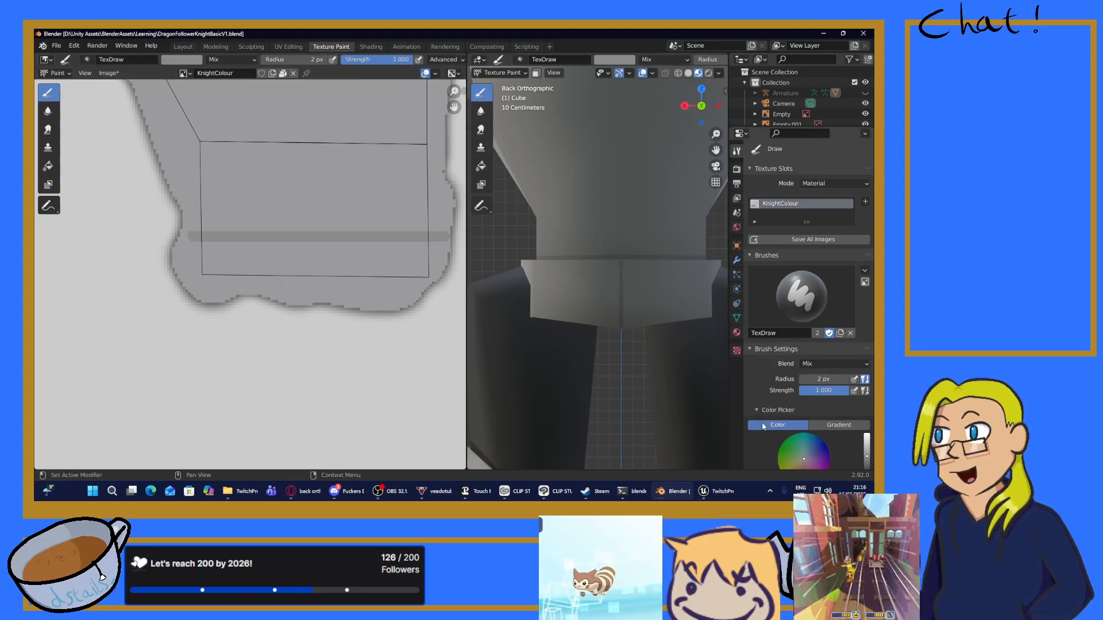
Step: Set the stroke method to Space and fill the waist section below the line on the Back piece with darker grey
scroll(804, 364, down, 5)
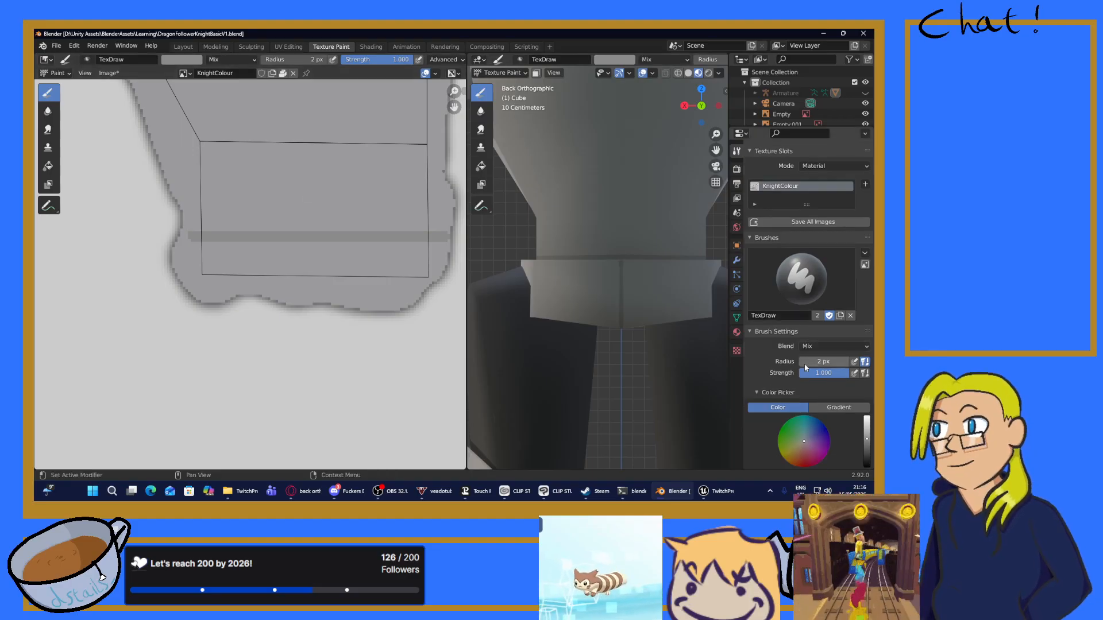
scroll(793, 360, down, 5)
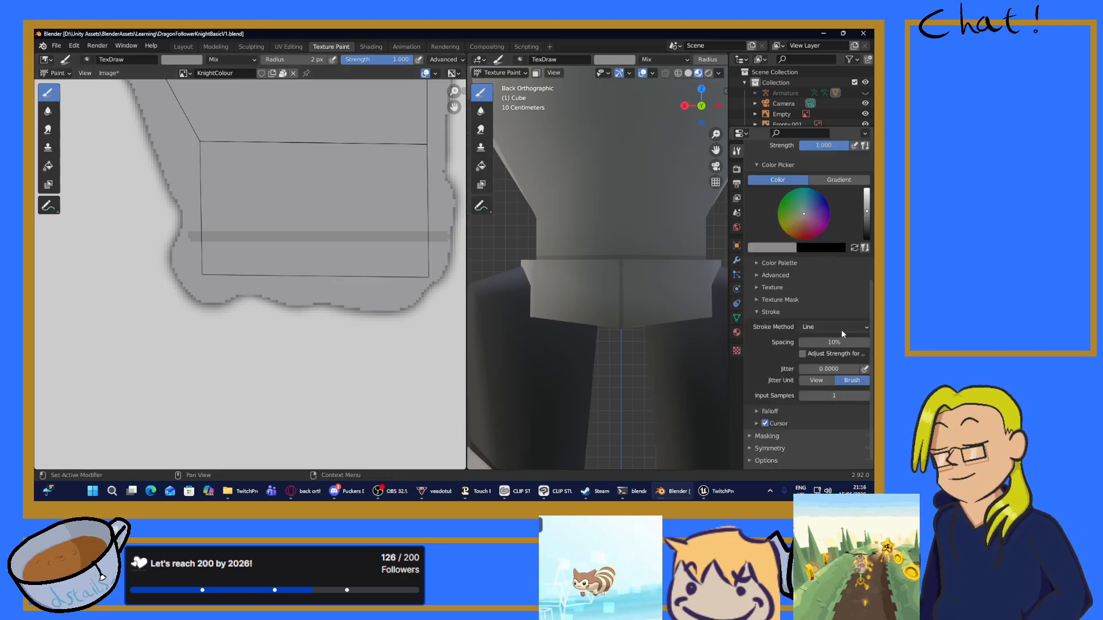
click(837, 327)
click(811, 362)
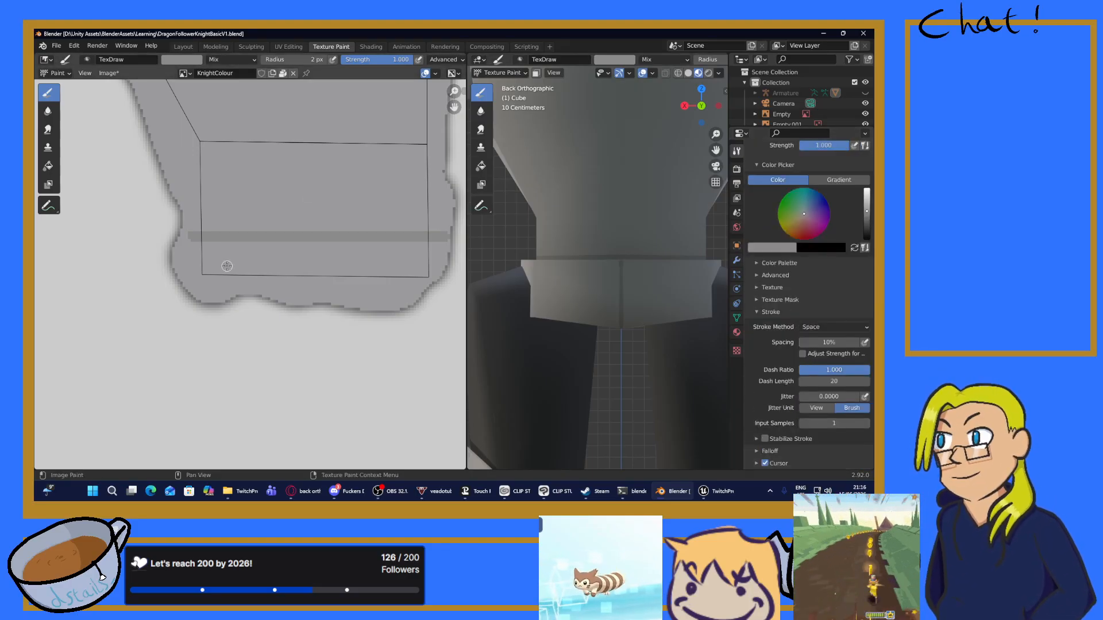
mouse_move(199, 243)
mouse_down()
mouse_move(202, 267)
mouse_move(204, 247)
mouse_move(218, 270)
mouse_move(233, 264)
mouse_move(214, 269)
mouse_up()
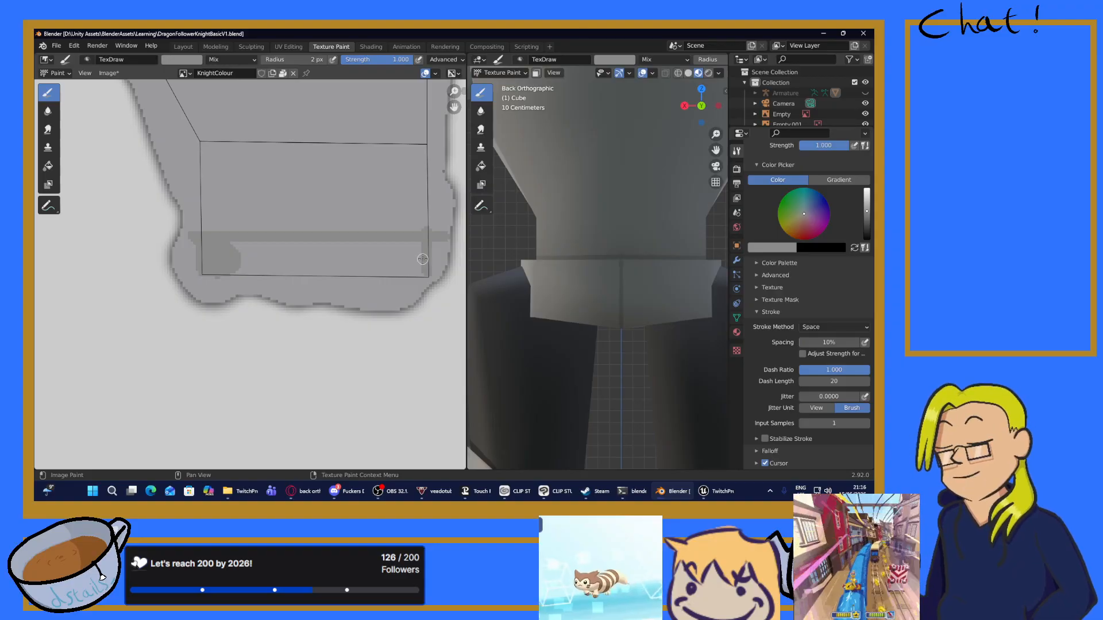
mouse_move(423, 247)
mouse_down()
mouse_move(424, 271)
mouse_move(410, 245)
mouse_move(419, 252)
mouse_move(362, 271)
mouse_move(394, 249)
mouse_move(381, 253)
mouse_move(379, 275)
mouse_move(344, 254)
mouse_move(371, 245)
mouse_move(342, 267)
mouse_move(365, 246)
mouse_move(354, 239)
mouse_move(246, 281)
mouse_move(233, 272)
mouse_move(247, 261)
mouse_move(236, 246)
mouse_move(237, 260)
mouse_move(279, 250)
mouse_up()
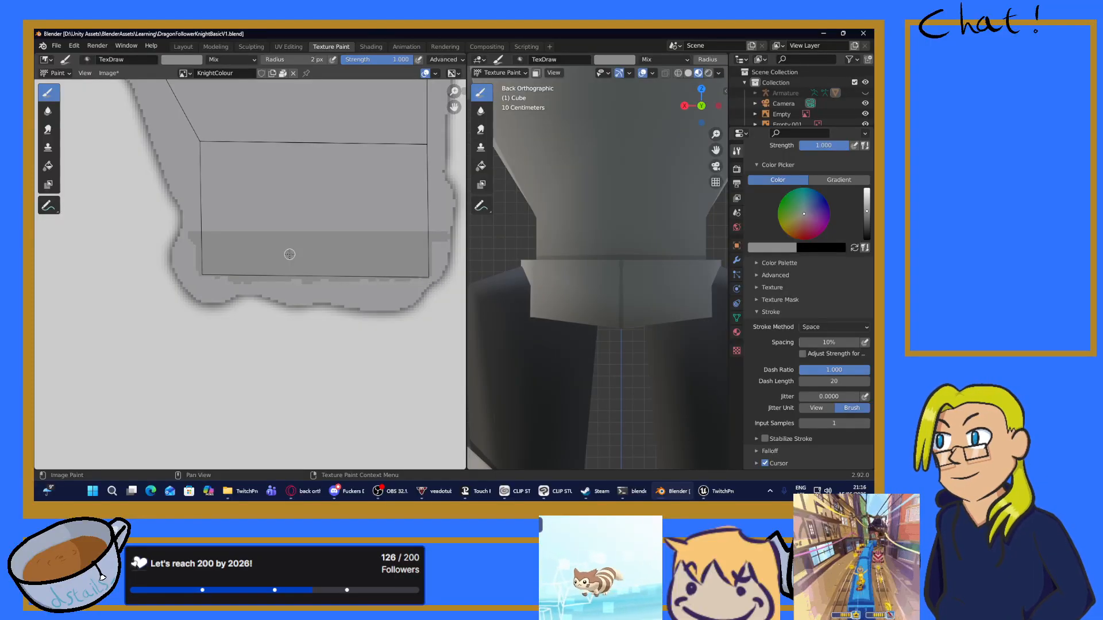
Step: Locate the Lower side piece on the KnightColour texture and examine the knight's waist from the side and behind
scroll(290, 255, down, 4)
scroll(271, 253, down, 4)
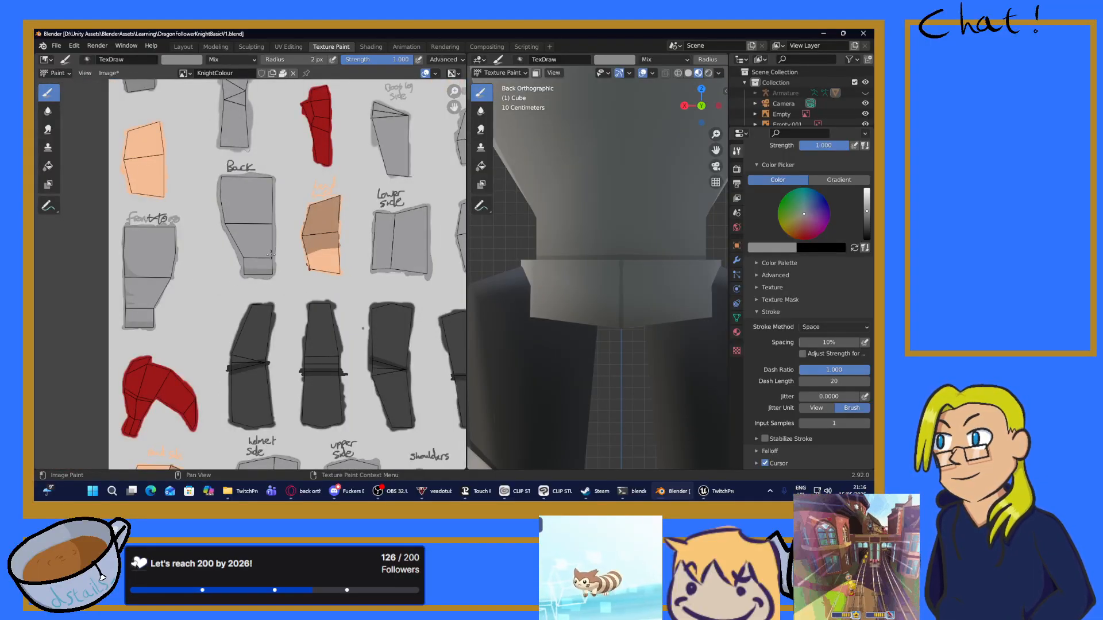
scroll(311, 275, down, 3)
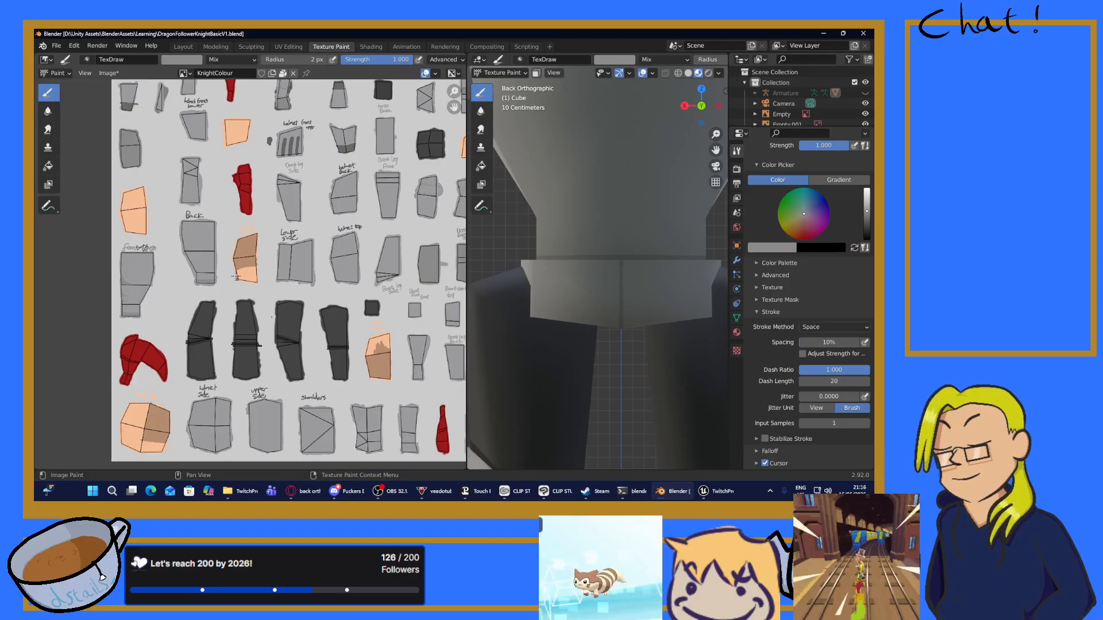
middle_drag(323, 297, 278, 331)
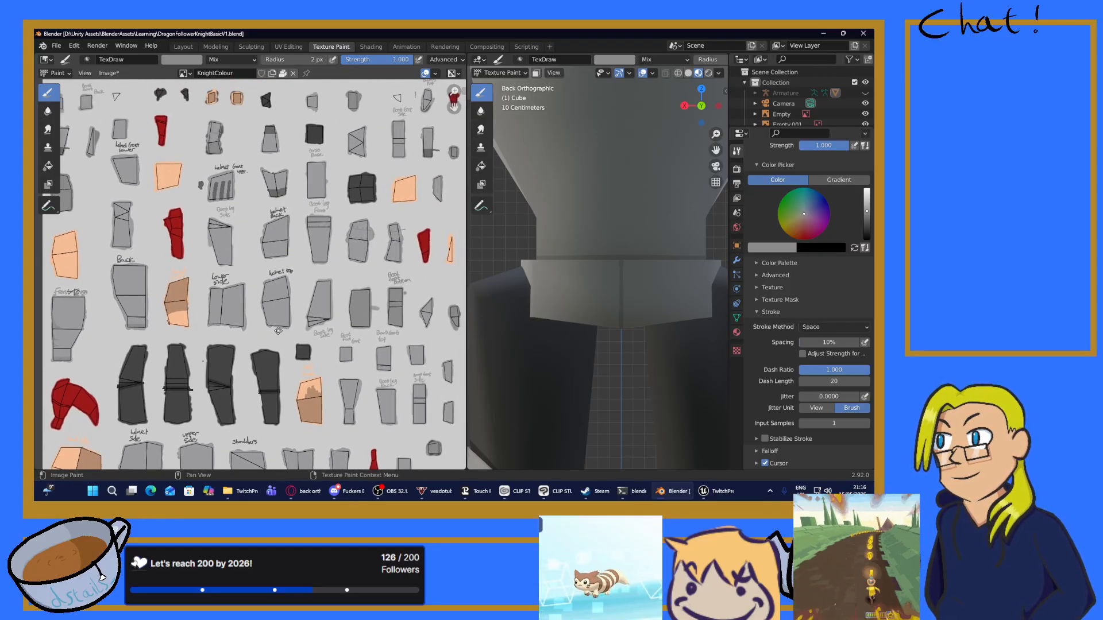
middle_drag(278, 331, 346, 274)
middle_drag(581, 259, 663, 255)
middle_drag(320, 267, 285, 246)
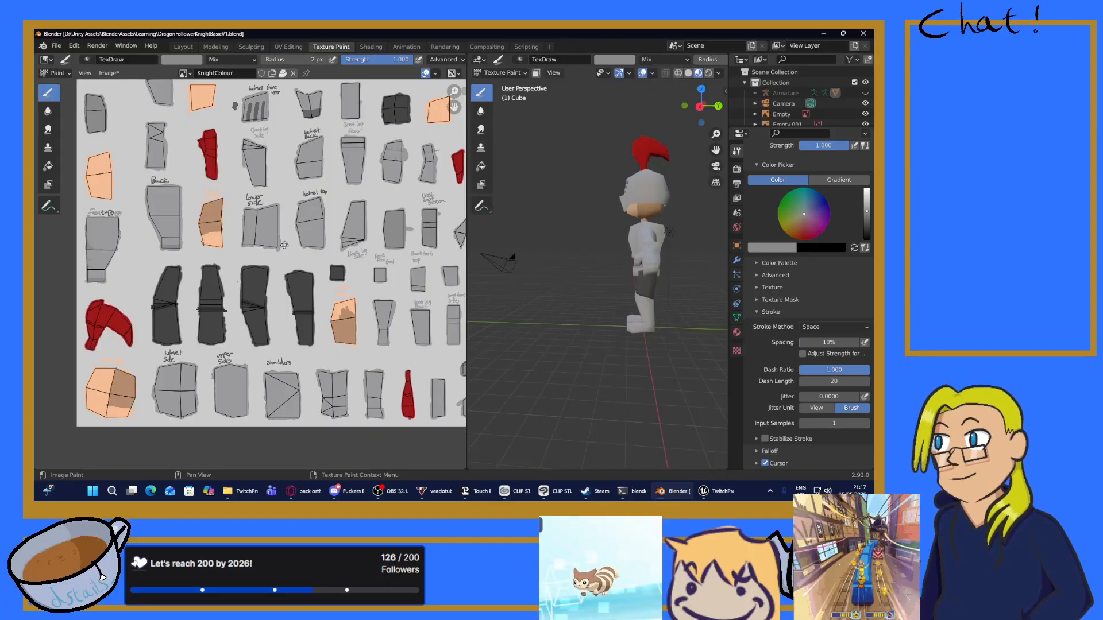
scroll(270, 246, up, 4)
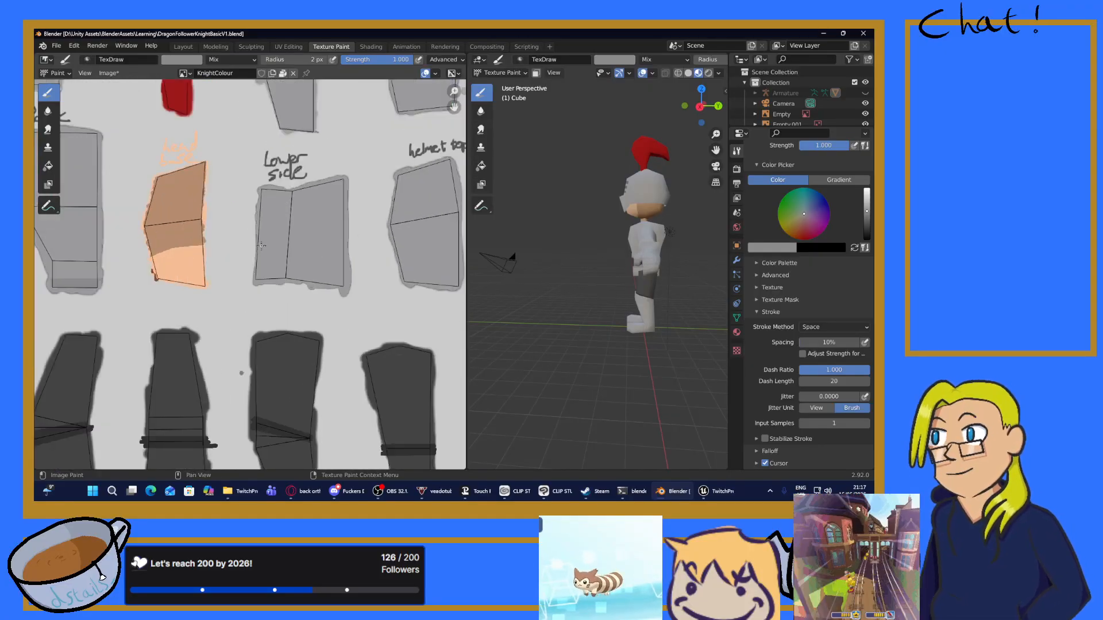
scroll(261, 246, up, 3)
scroll(684, 287, up, 4)
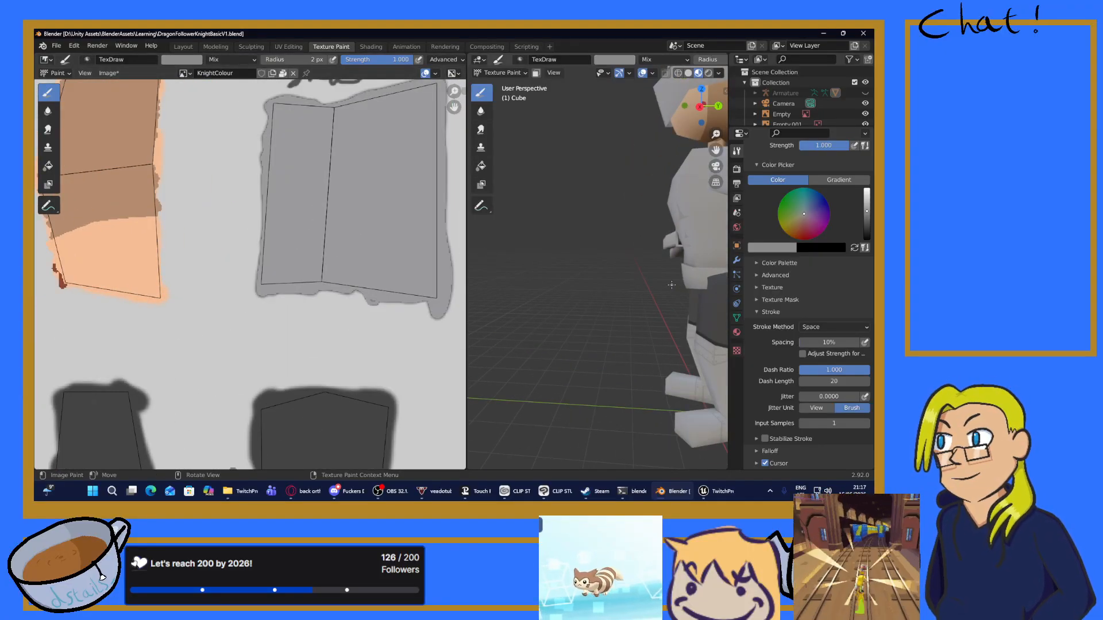
scroll(665, 282, up, 6)
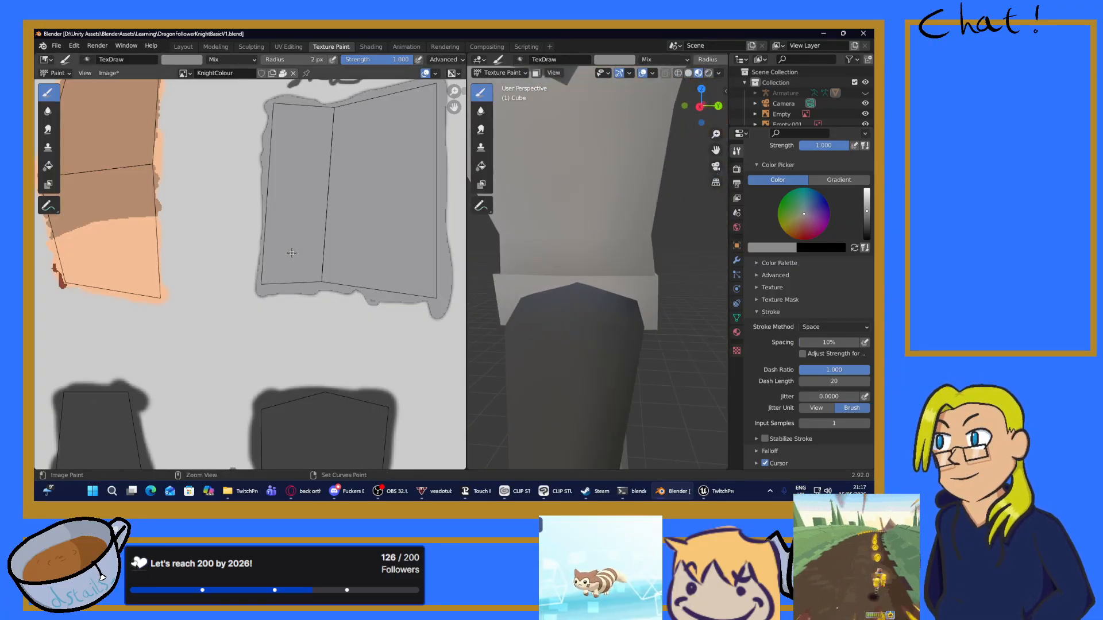
middle_drag(582, 286, 494, 273)
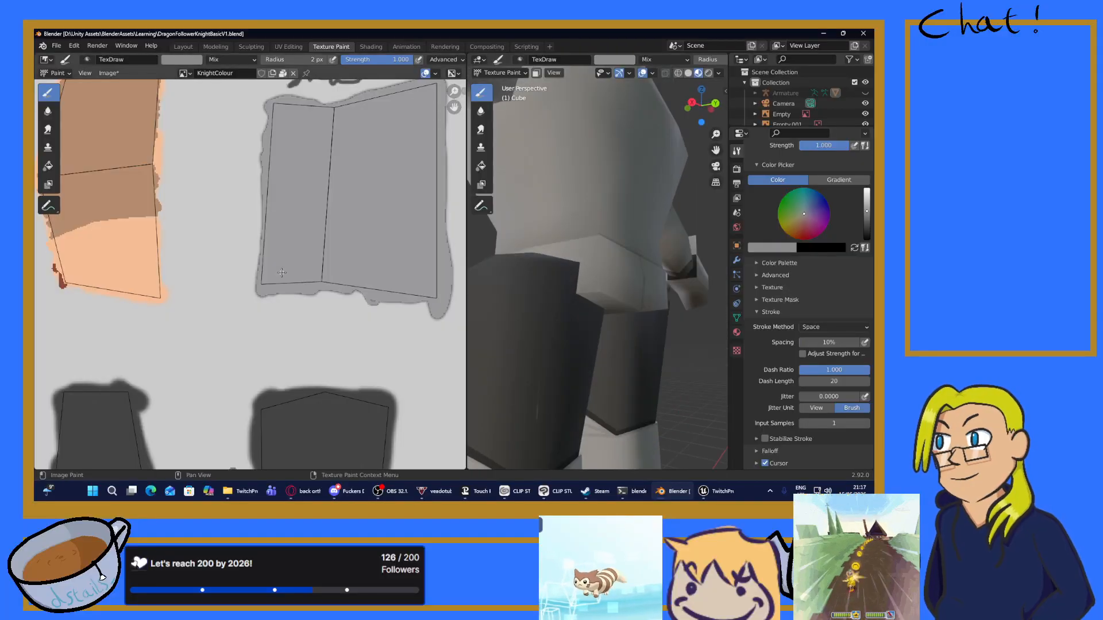
Step: Try a freehand shadow stroke on the Lower side piece and set the brush's stroke method to Line
drag(273, 287, 286, 200)
middle_drag(551, 285, 577, 306)
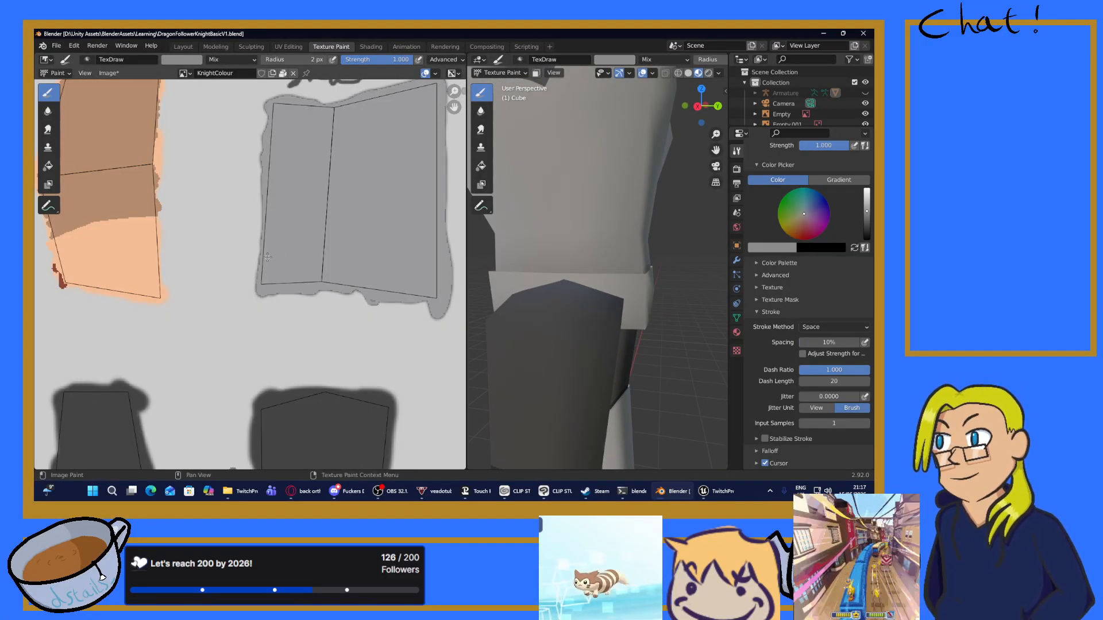
click(825, 332)
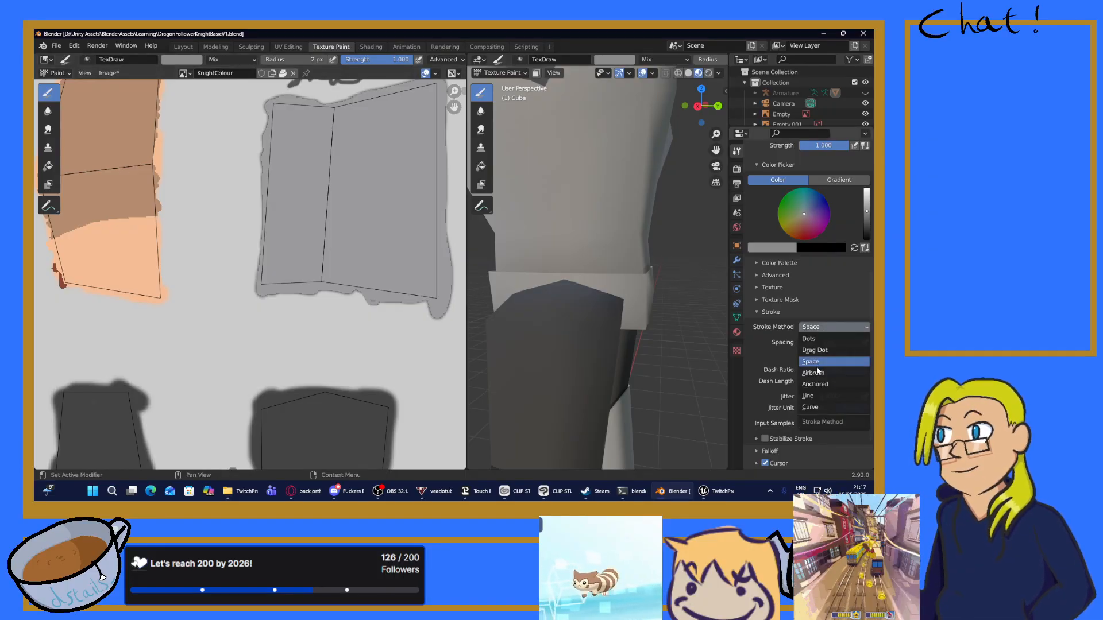
click(815, 397)
mouse_move(282, 283)
mouse_down()
mouse_move(284, 102)
mouse_move(271, 296)
mouse_up()
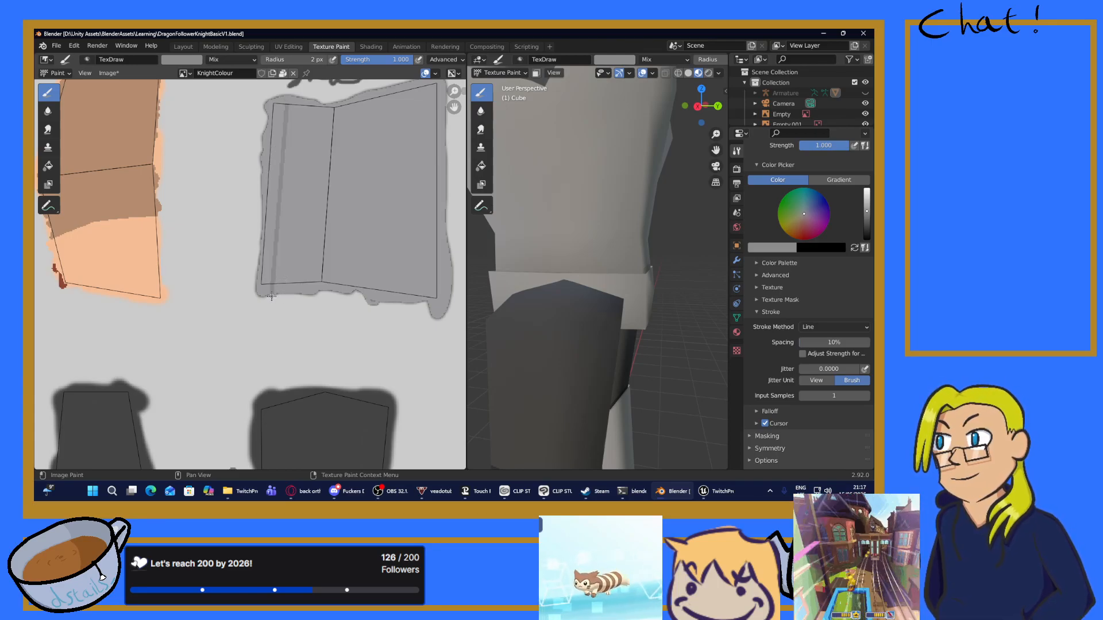
key(ctrl+z)
drag(290, 197, 294, 104)
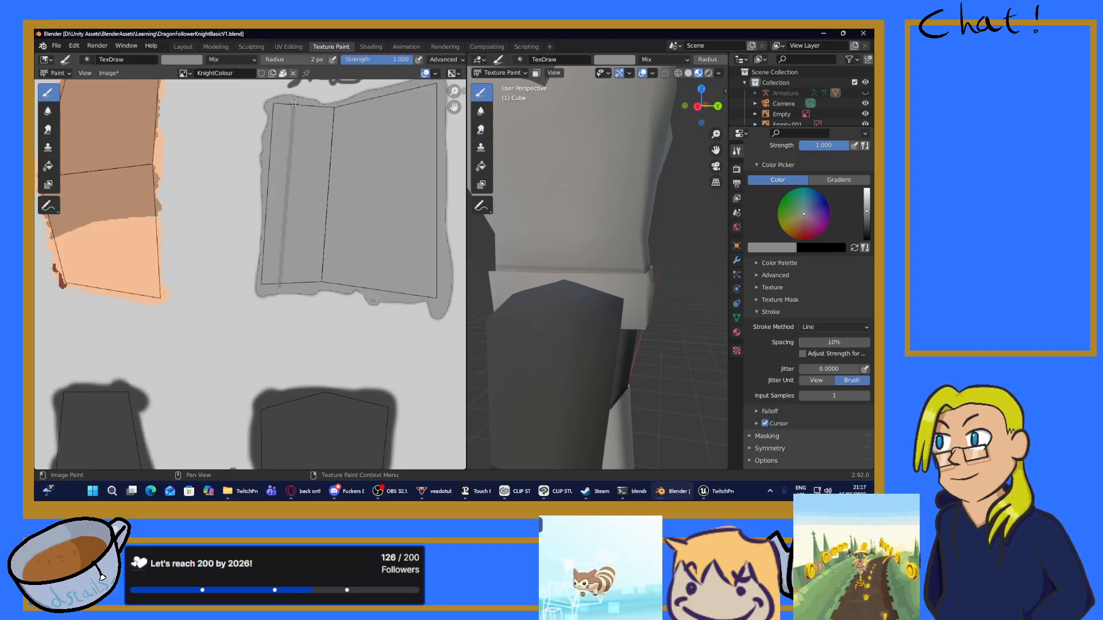
key(ctrl+z)
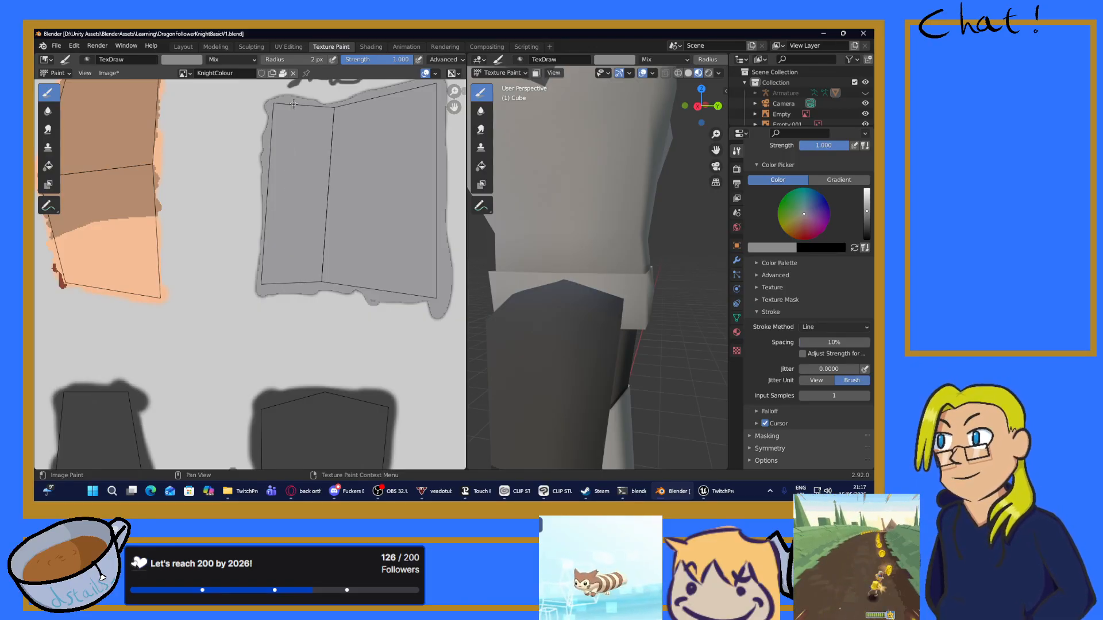
drag(278, 212, 286, 320)
key(ctrl+z)
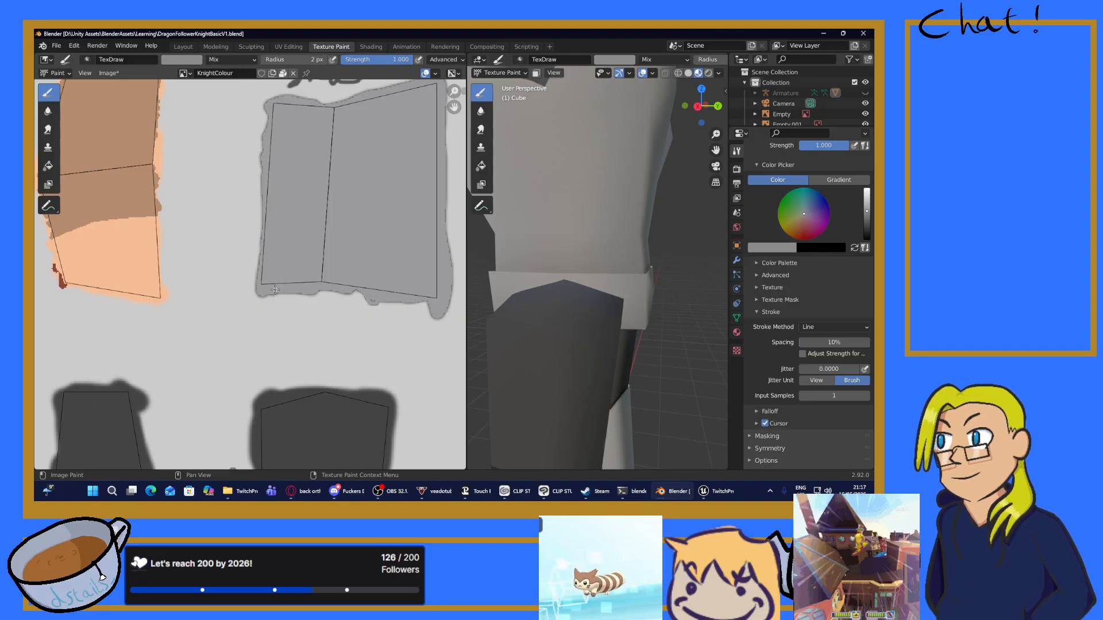
Step: Draw a straight darker grey line lengthwise down the narrow strip of the Lower side piece and inspect the waist on the model
drag(292, 144, 287, 99)
alt+middle_drag(574, 258, 621, 306)
drag(284, 235, 291, 104)
alt+middle_drag(666, 303, 416, 266)
mouse_move(308, 118)
middle_down()
mouse_move(322, 201)
mouse_move(289, 199)
middle_up()
scroll(322, 202, up, 4)
scroll(322, 202, down, 3)
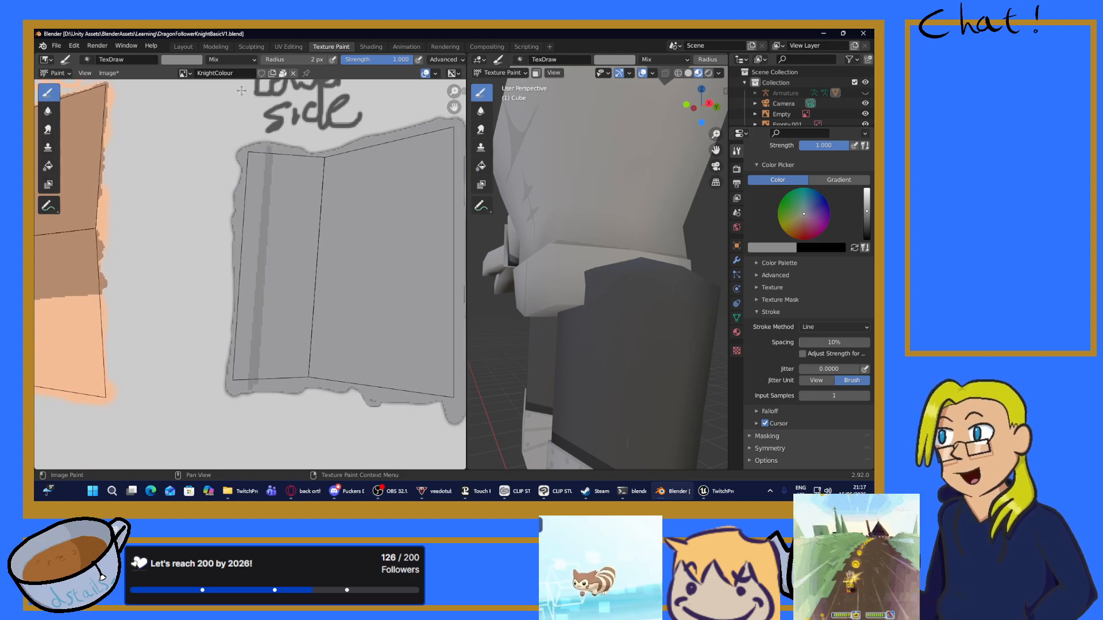
Step: Change the brush to a lighter grey and draw a straight line along the inner edge of the Lower side piece's dark line
click(182, 60)
click(249, 179)
click(250, 182)
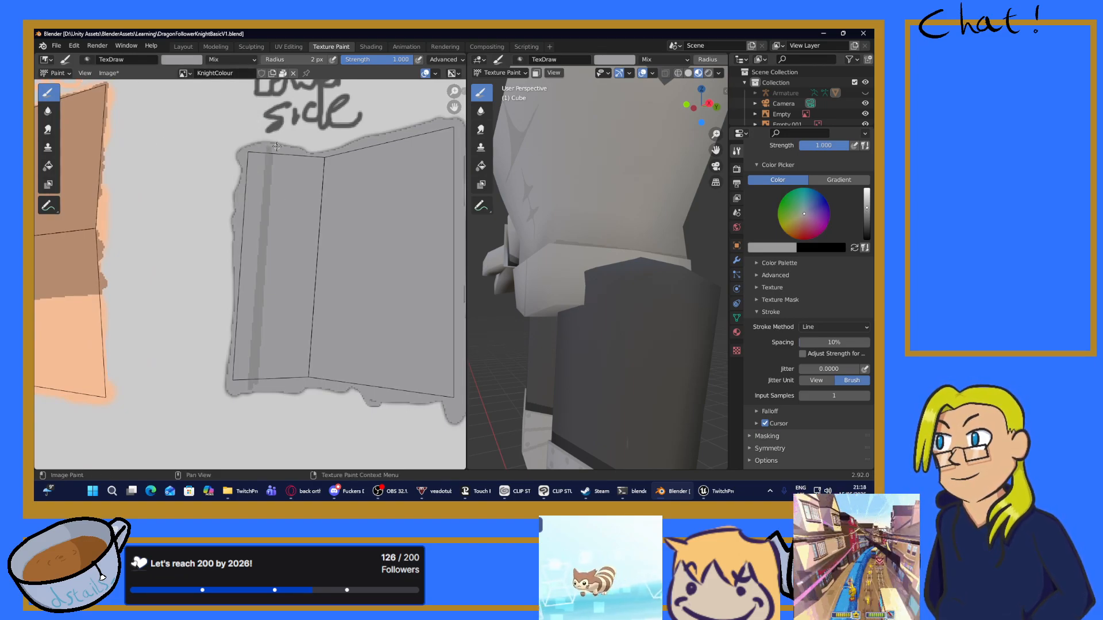
drag(269, 244, 264, 389)
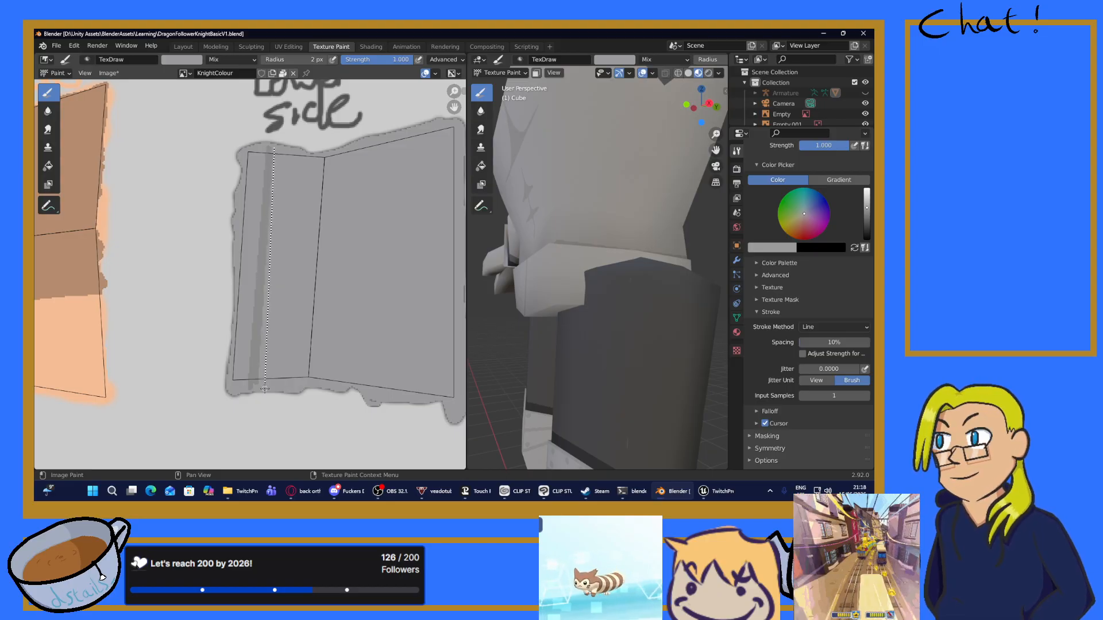
middle_drag(597, 287, 483, 368)
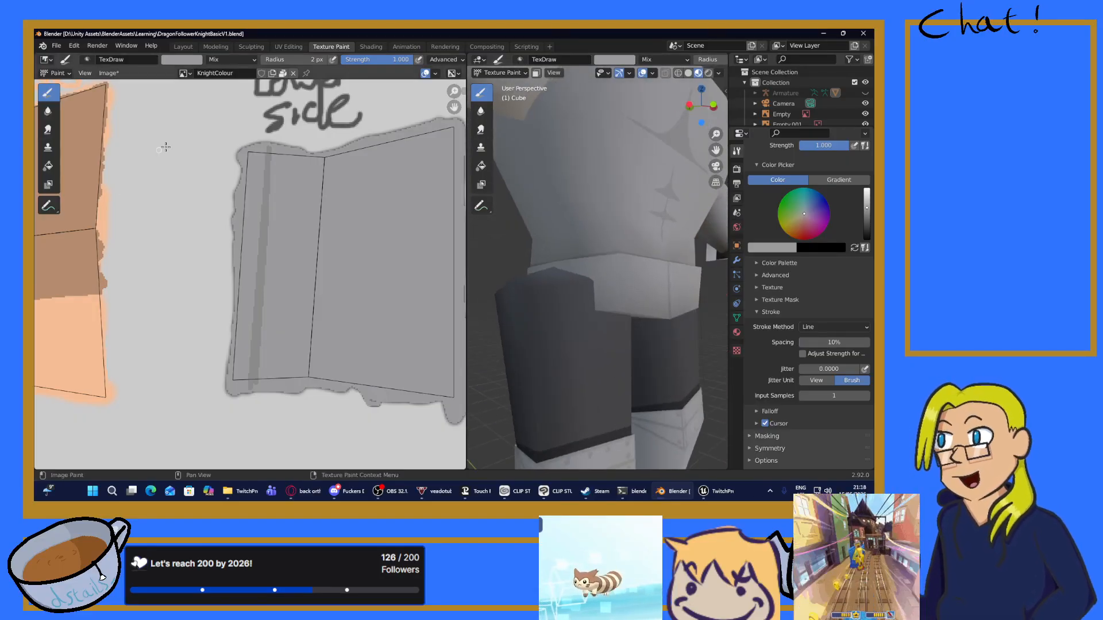
Step: Sample the brush colour from the darker grey line on the Lower side piece
click(179, 60)
click(180, 61)
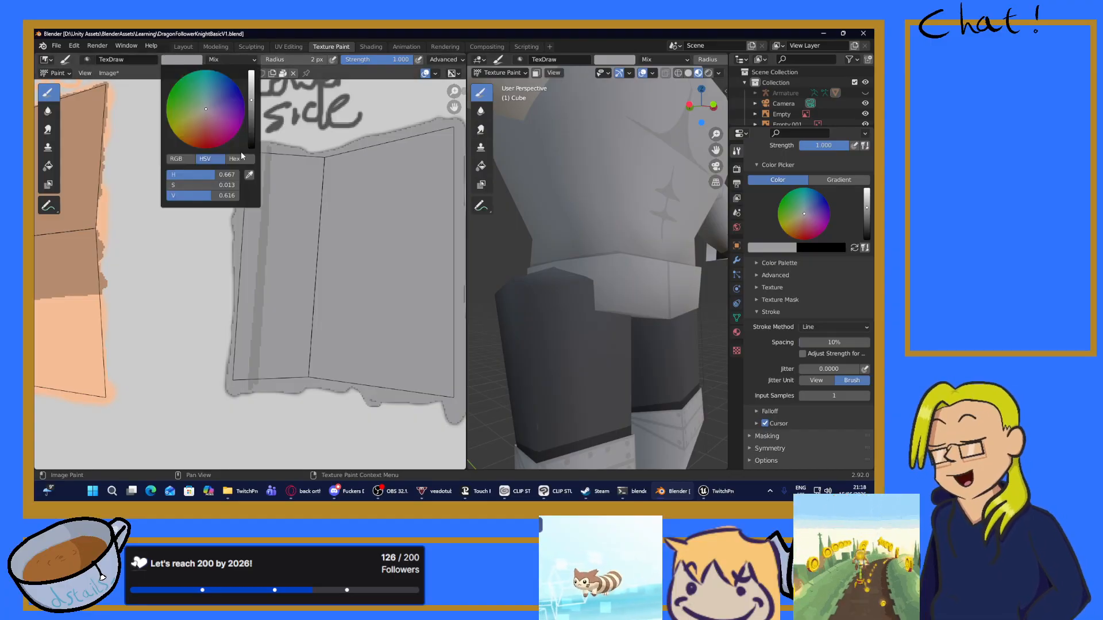
click(249, 174)
click(269, 191)
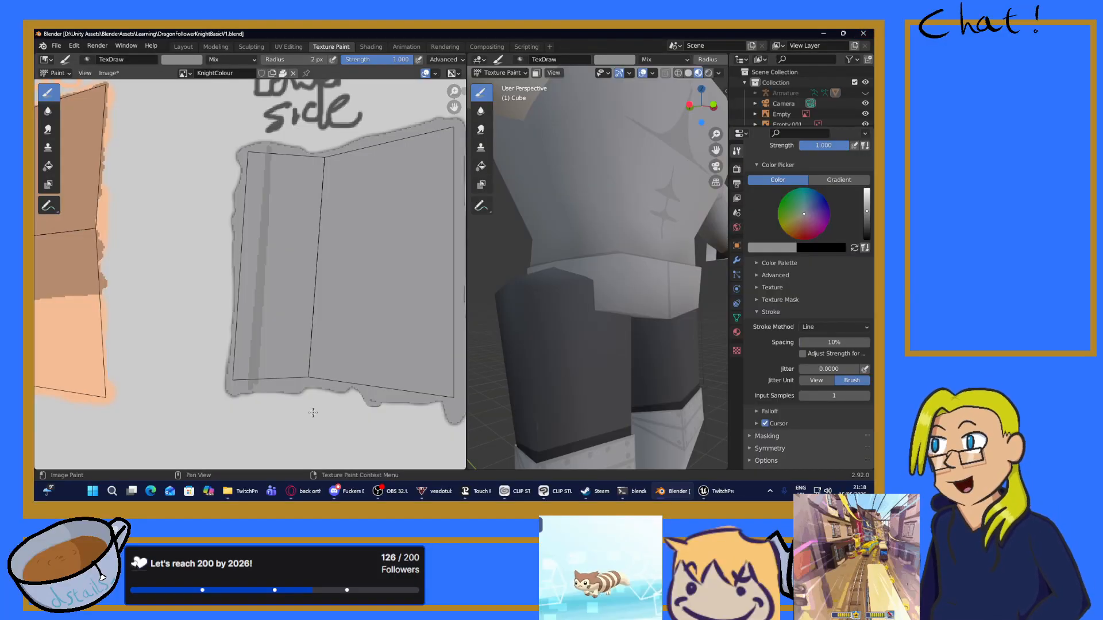
Step: Set the stroke method to Space and fill the Lower side piece's strip between the dark line and the outer edge with darker grey
click(826, 327)
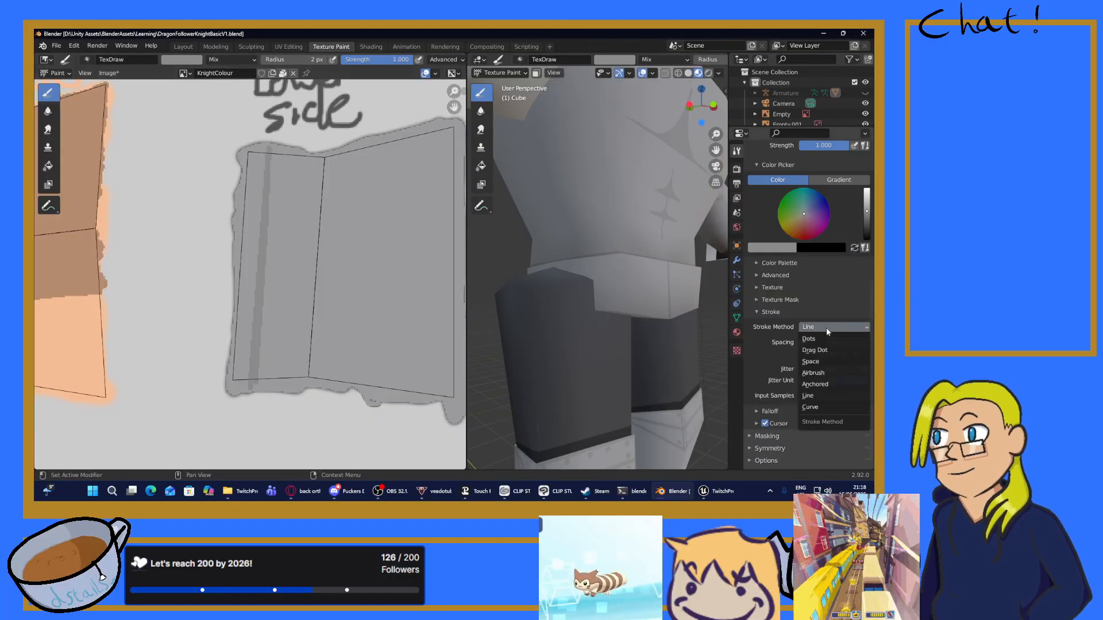
click(819, 362)
drag(264, 161, 257, 144)
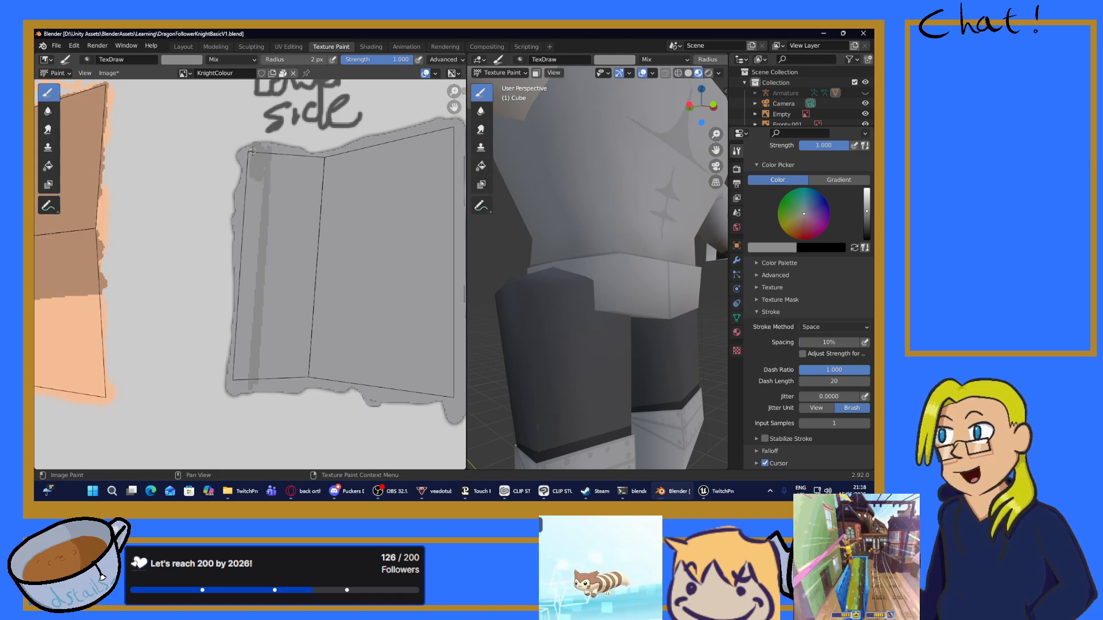
drag(255, 167, 247, 166)
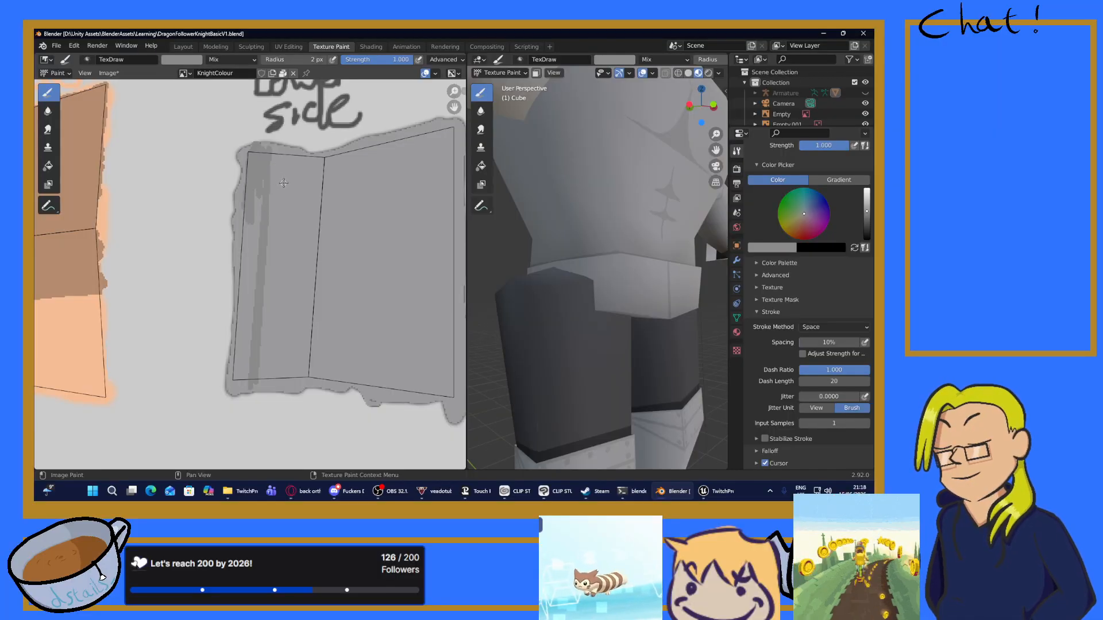
drag(255, 223, 239, 271)
drag(251, 229, 249, 270)
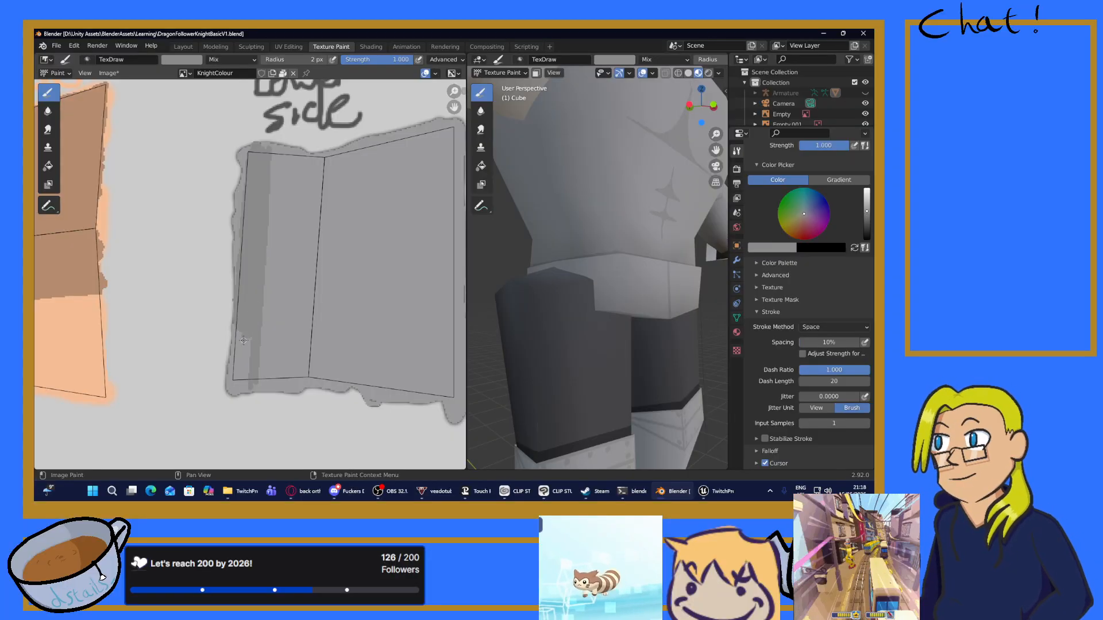
drag(236, 381, 238, 341)
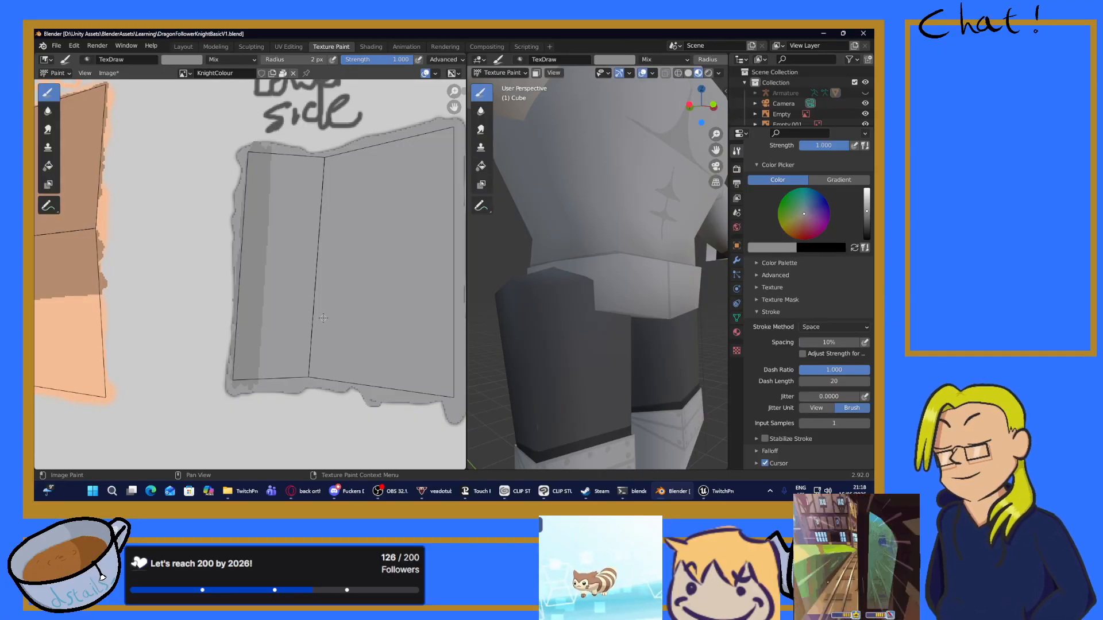
Step: Examine the knight's waist and pelvis from several angles and survey the KnightColour texture for the matching pieces
middle_drag(487, 302, 720, 289)
scroll(666, 285, down, 4)
middle_drag(649, 283, 718, 280)
scroll(329, 281, down, 5)
middle_drag(130, 335, 54, 309)
middle_drag(224, 306, 122, 303)
middle_drag(332, 280, 283, 379)
scroll(269, 367, down, 1)
middle_drag(137, 306, 350, 348)
scroll(657, 276, up, 3)
middle_drag(657, 276, 436, 285)
scroll(258, 281, down, 2)
middle_drag(339, 358, 257, 244)
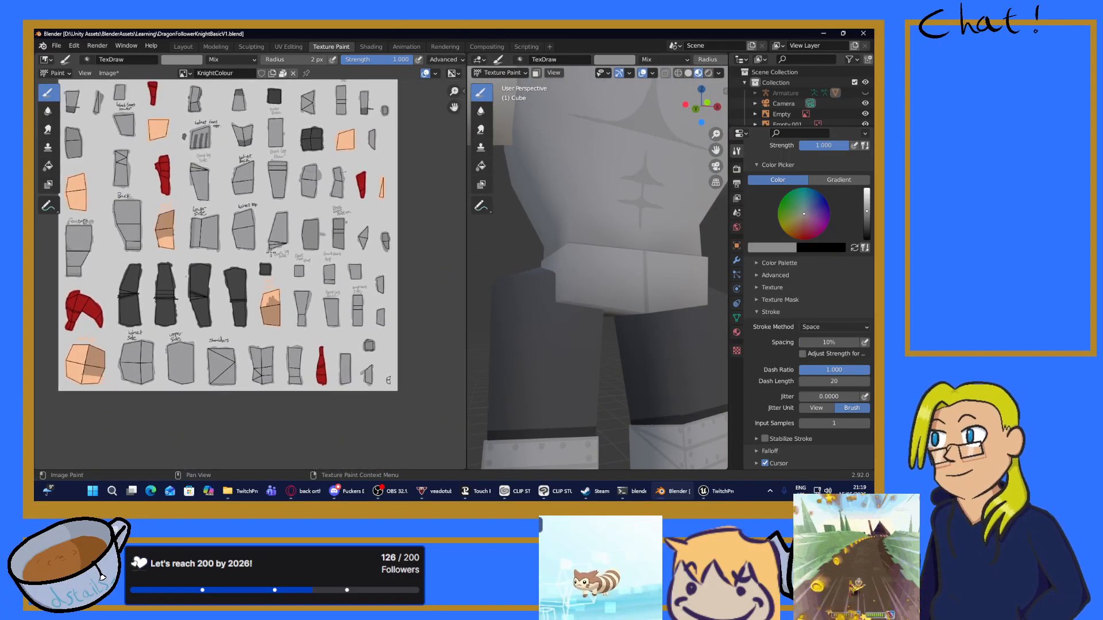
Step: Handwrite the label "Pelvis Side" above the plain rectangular piece beside the narrow red piece on the texture
middle_drag(333, 164, 336, 63)
scroll(344, 273, up, 3)
middle_drag(382, 275, 301, 280)
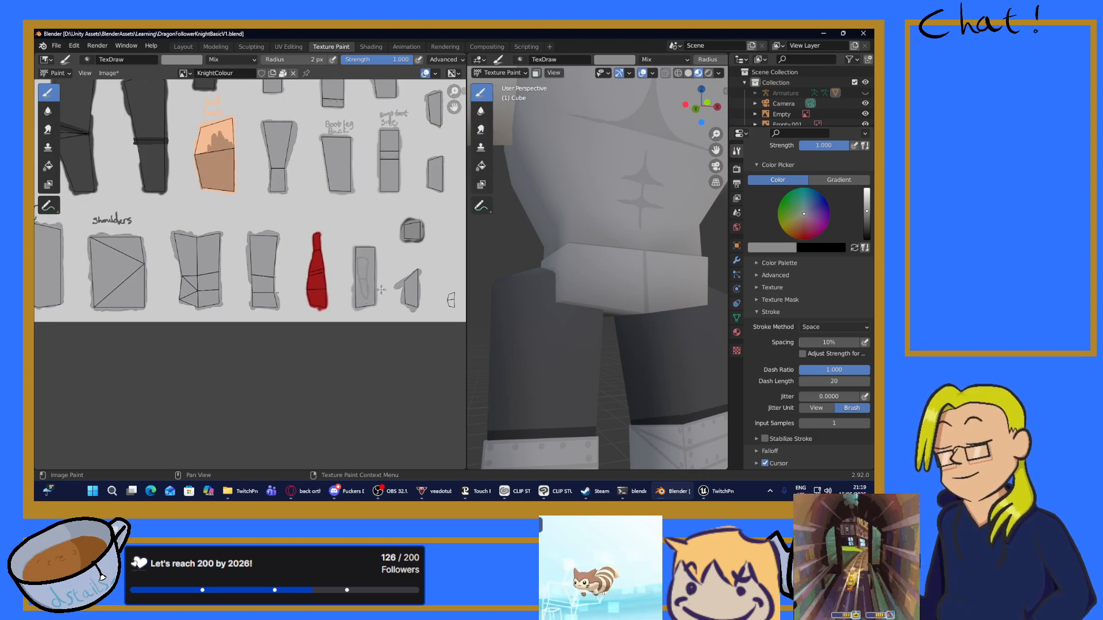
scroll(381, 296, up, 3)
middle_drag(385, 307, 203, 282)
scroll(234, 270, up, 2)
middle_drag(319, 204, 309, 250)
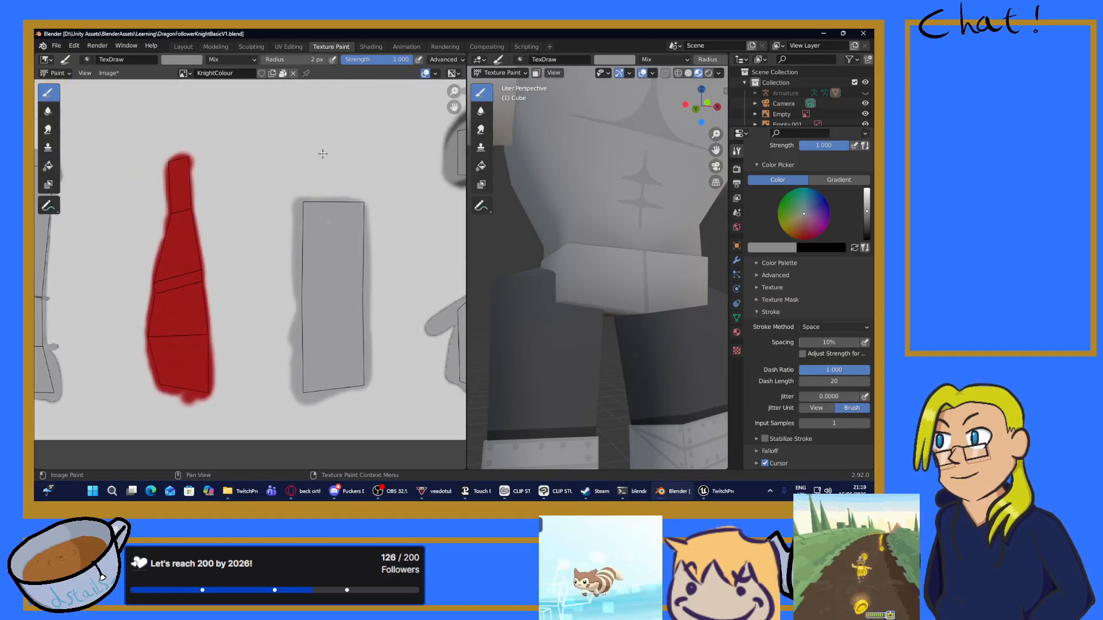
mouse_move(301, 153)
mouse_down()
mouse_move(328, 139)
mouse_move(341, 163)
mouse_up()
mouse_move(377, 137)
mouse_down()
mouse_move(367, 162)
mouse_move(399, 157)
mouse_up()
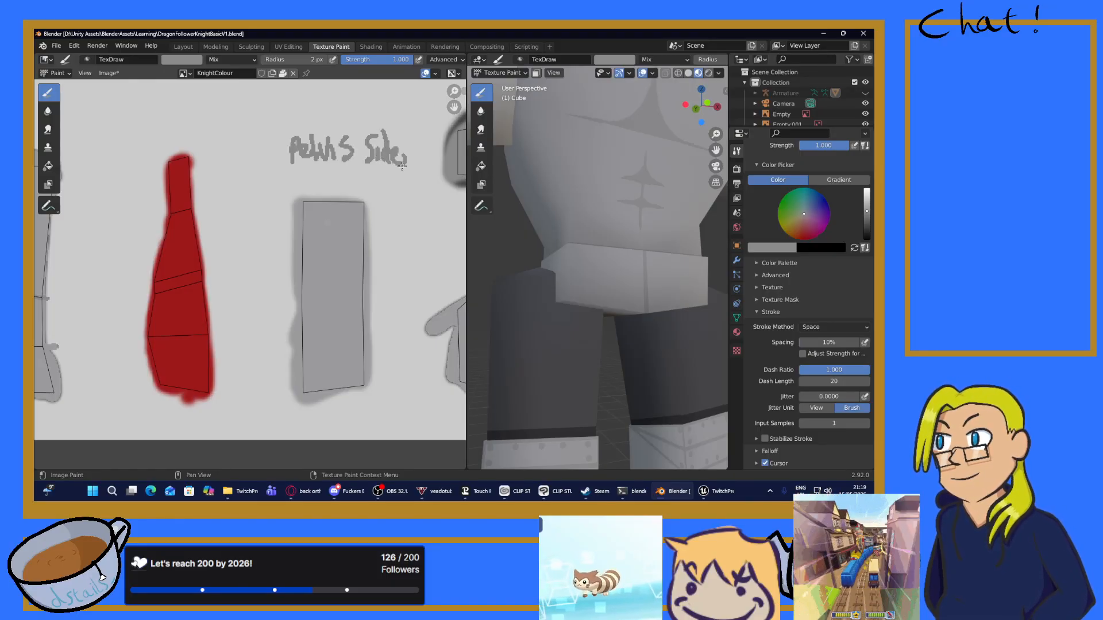
Step: Try freehand test strokes on the unlabelled piece above the Boot foot side label to identify the pelvis front
scroll(403, 165, down, 2)
middle_drag(286, 190, 193, 219)
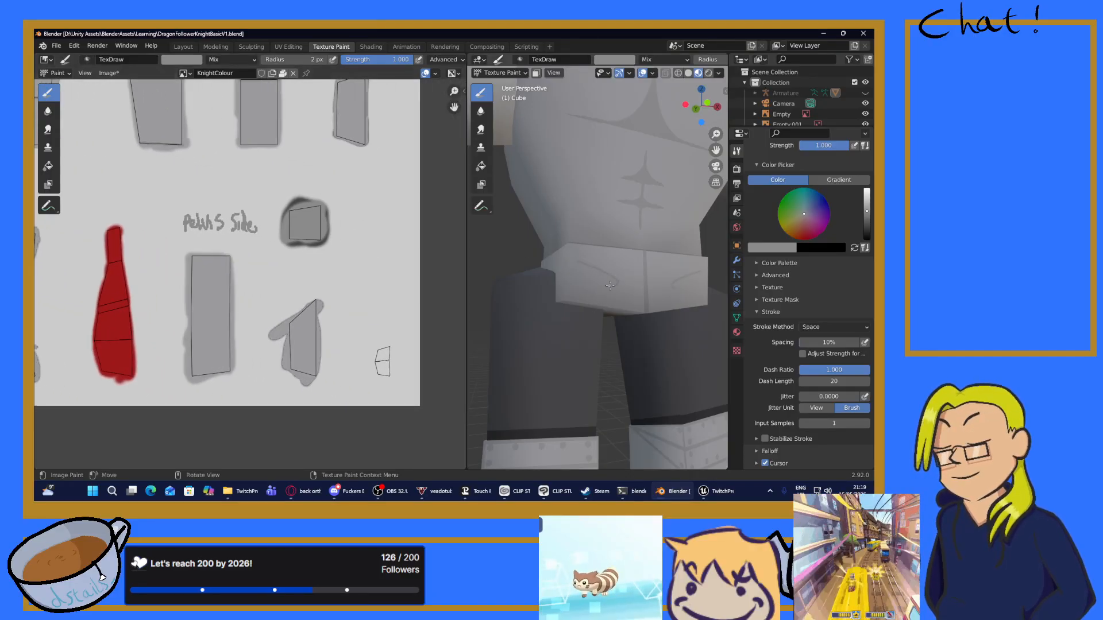
scroll(299, 224, down, 5)
scroll(300, 224, up, 3)
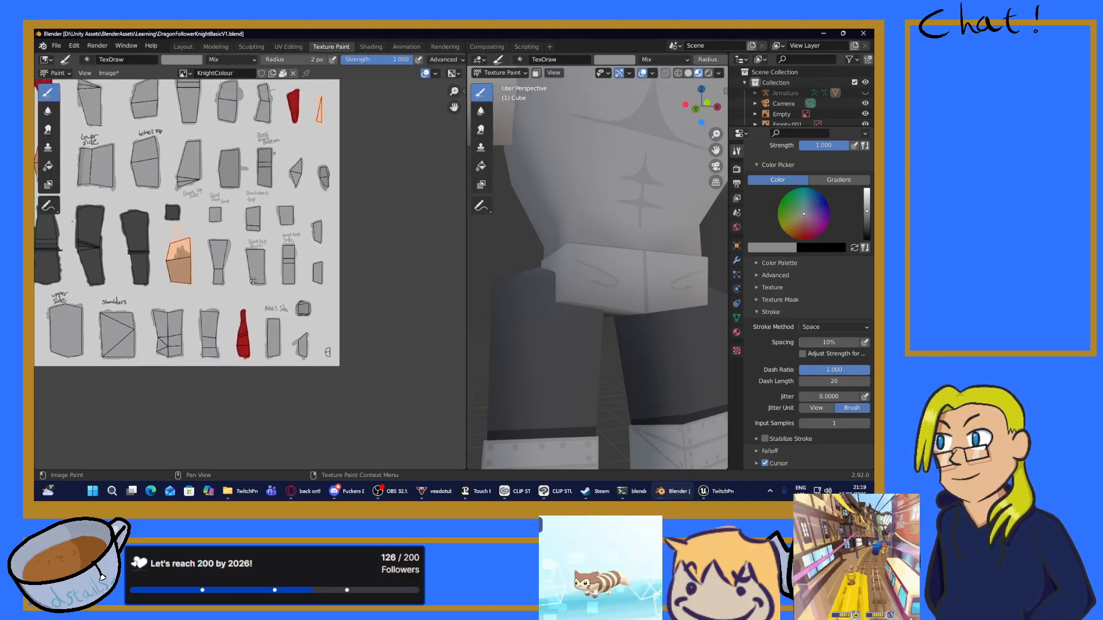
scroll(299, 224, up, 4)
middle_drag(362, 185, 226, 276)
key(ctrl+z)
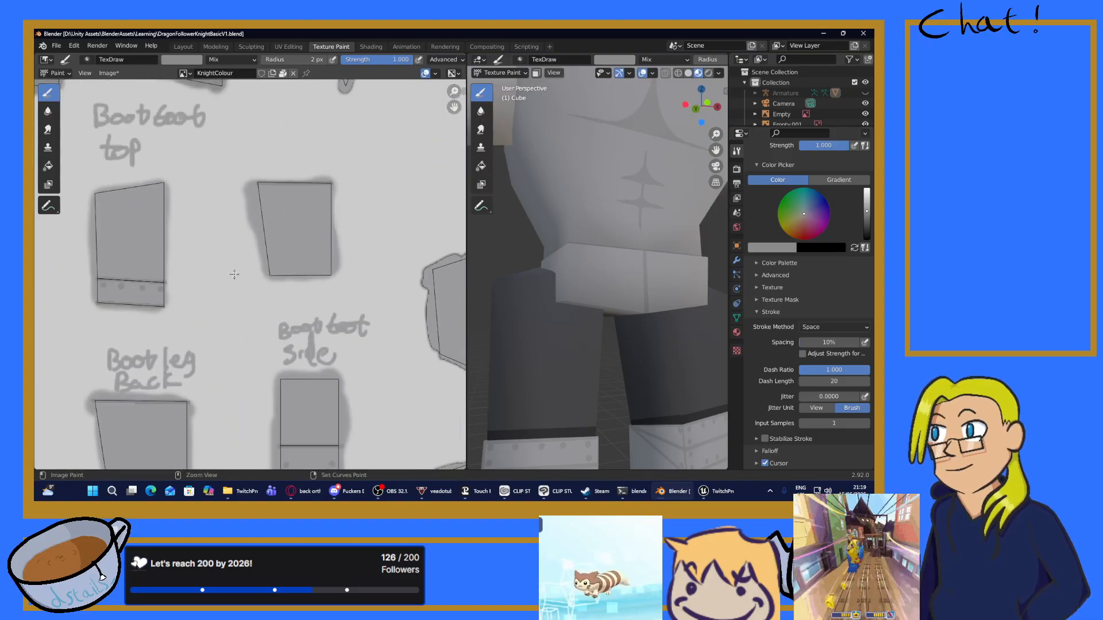
scroll(326, 199, up, 1)
scroll(326, 199, up, 1)
drag(354, 159, 353, 231)
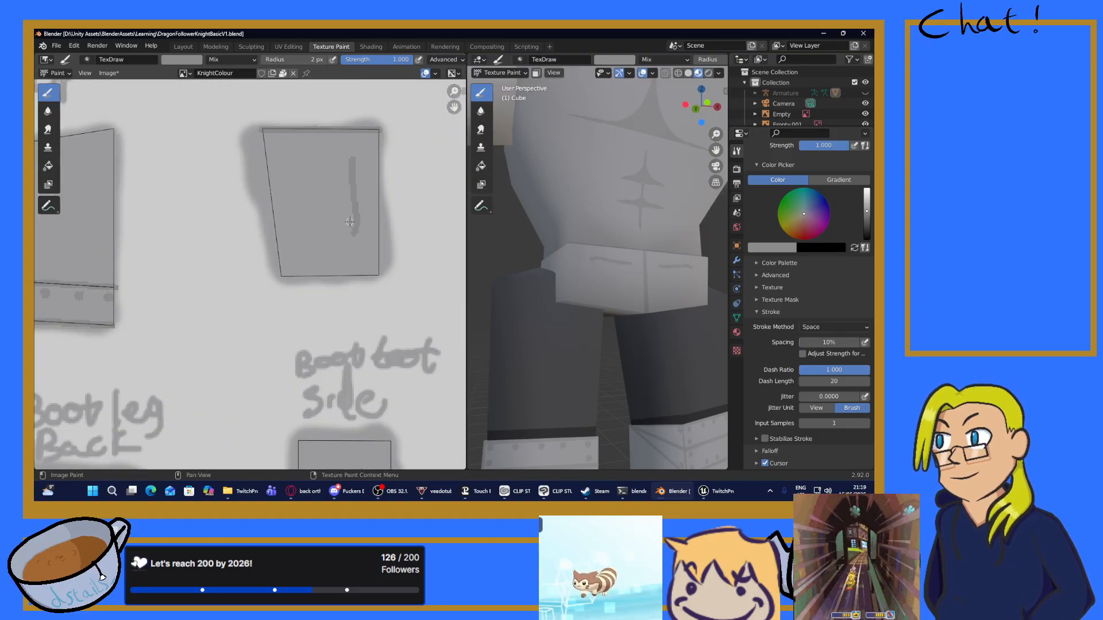
key(ctrl+z)
drag(273, 145, 292, 211)
key(ctrl+z)
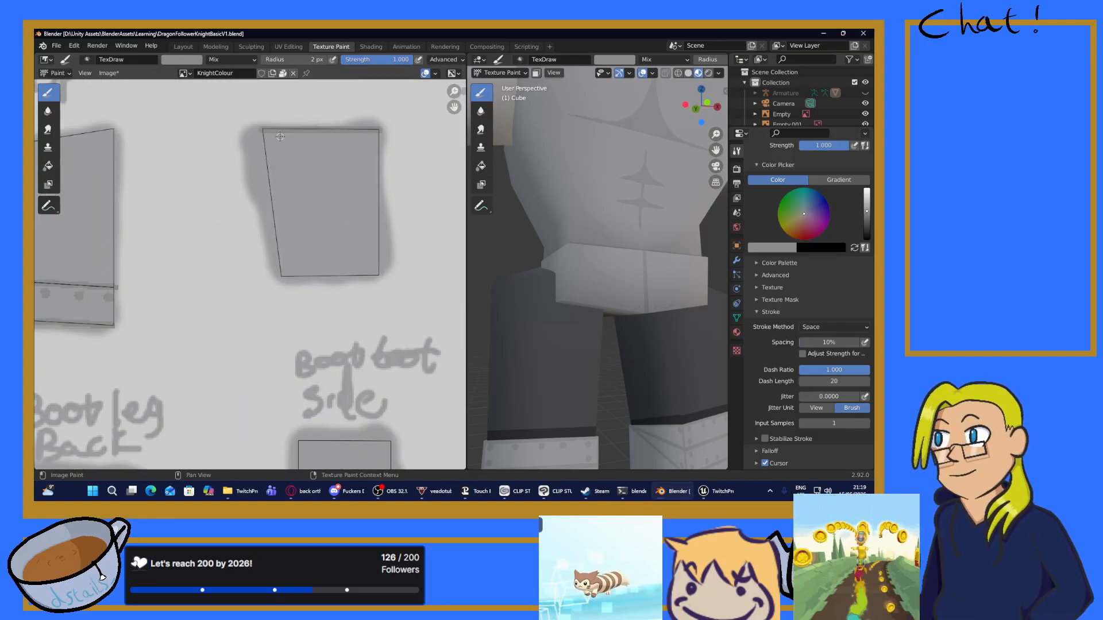
Step: Set the stroke method to Line and draw a straight darker grey line along the pelvis front piece's slanted edge
scroll(281, 138, up, 1)
middle_drag(290, 141, 287, 204)
scroll(657, 305, up, 3)
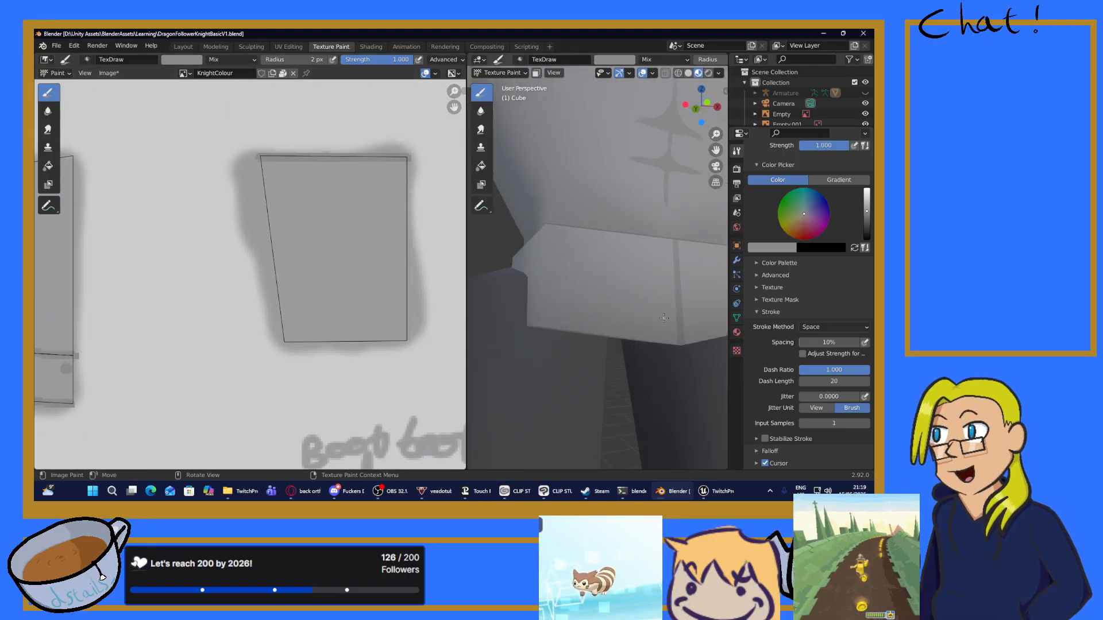
middle_drag(664, 318, 594, 256)
scroll(593, 255, down, 3)
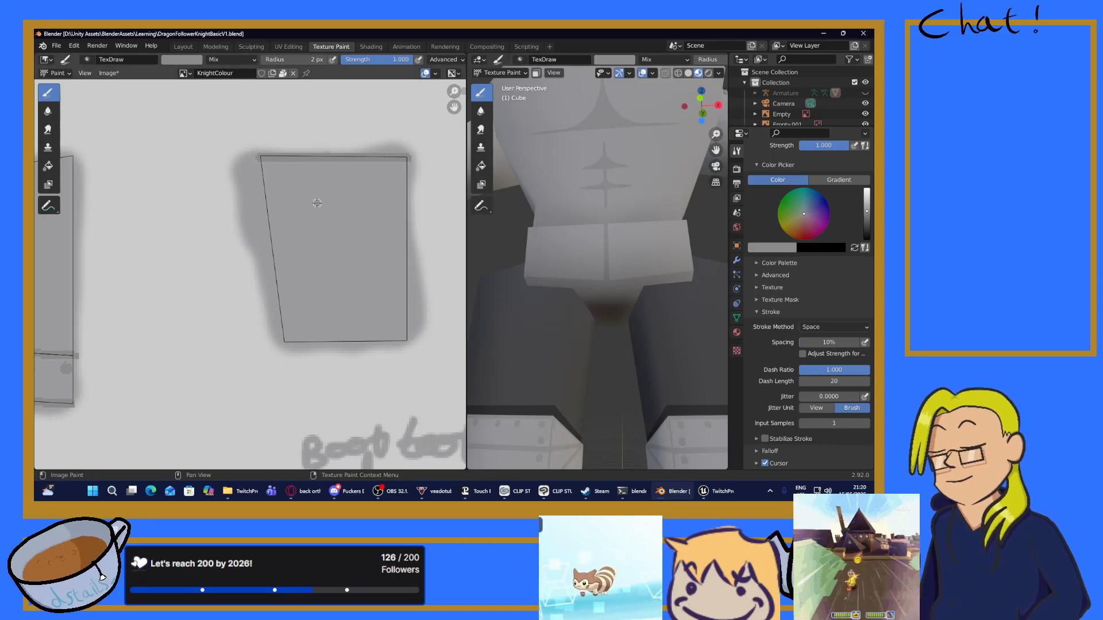
scroll(277, 184, up, 1)
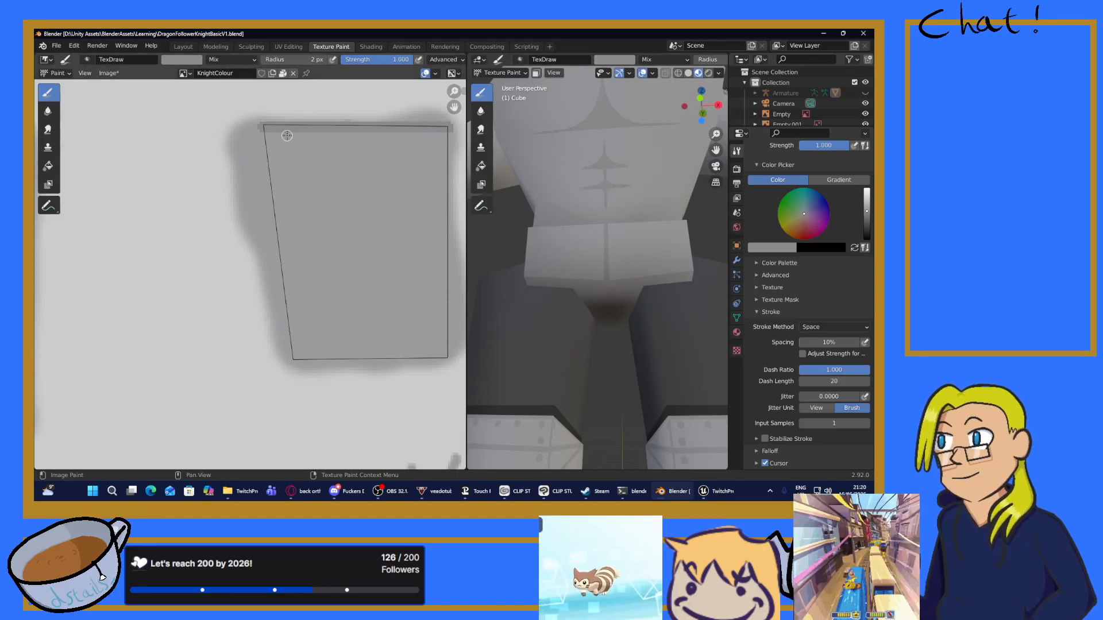
click(833, 326)
click(814, 396)
drag(286, 128, 321, 365)
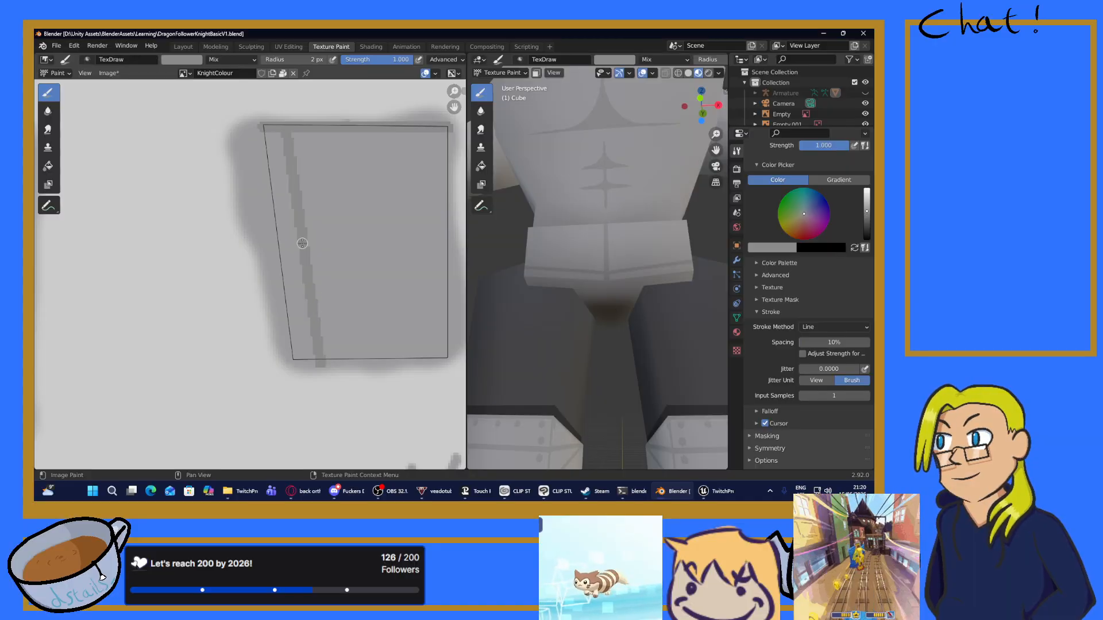
Step: Switch the stroke method to Space and fill the pelvis front piece between the line and the slanted edge with darker grey
click(821, 327)
click(812, 362)
mouse_move(275, 153)
mouse_down()
mouse_move(272, 136)
mouse_move(281, 173)
mouse_move(271, 181)
mouse_move(276, 206)
mouse_move(282, 183)
mouse_move(305, 316)
mouse_move(294, 315)
mouse_move(288, 288)
mouse_move(296, 353)
mouse_move(297, 318)
mouse_move(305, 351)
mouse_up()
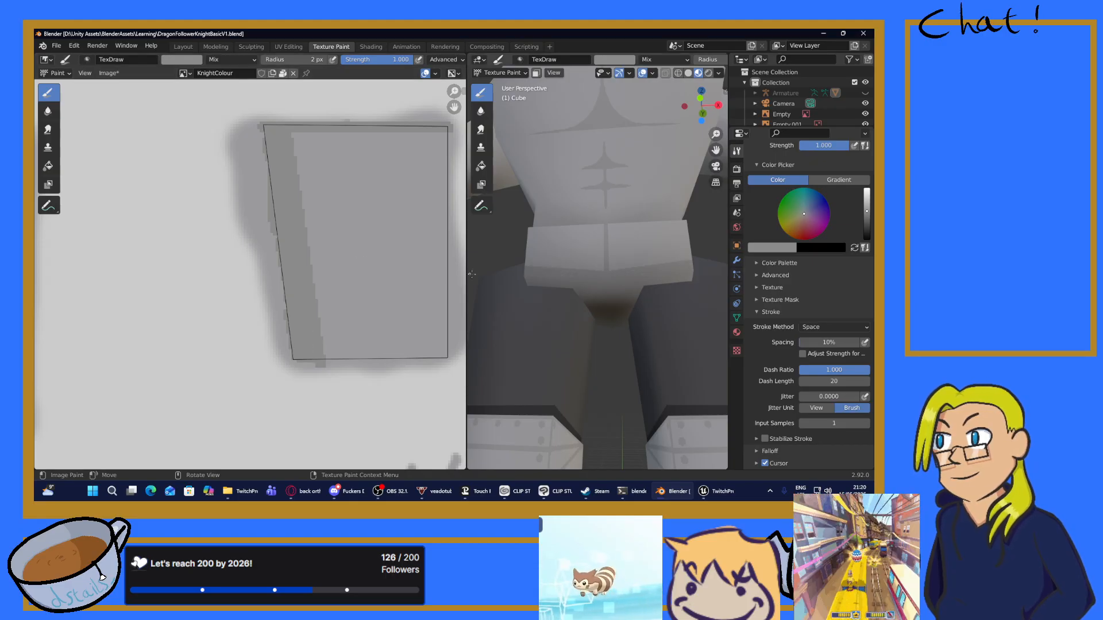
Step: Try freehand test strokes down the Pelvis Side piece to find which edge is the pelvis's lower edge
middle_drag(598, 339, 493, 334)
scroll(264, 296, down, 5)
middle_drag(287, 332, 264, 77)
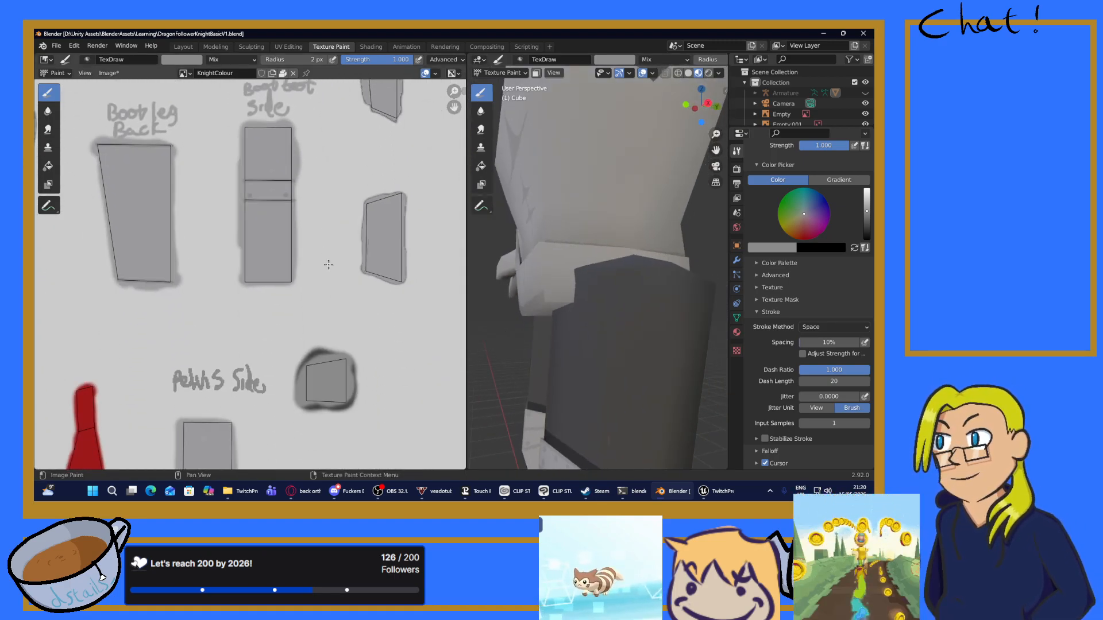
middle_drag(235, 362, 306, 211)
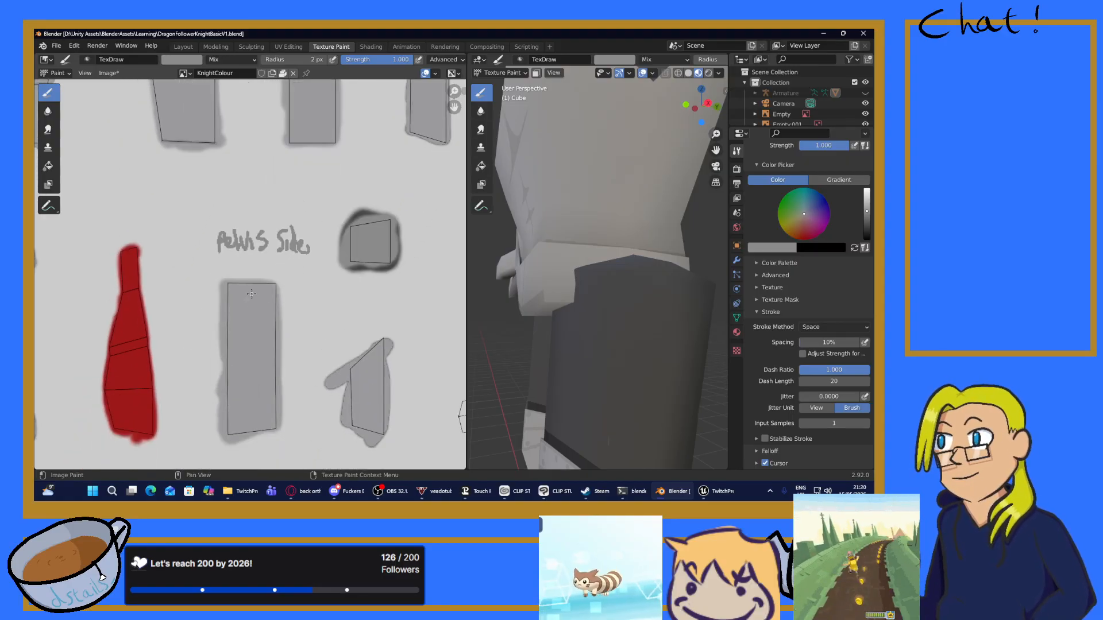
drag(229, 290, 245, 402)
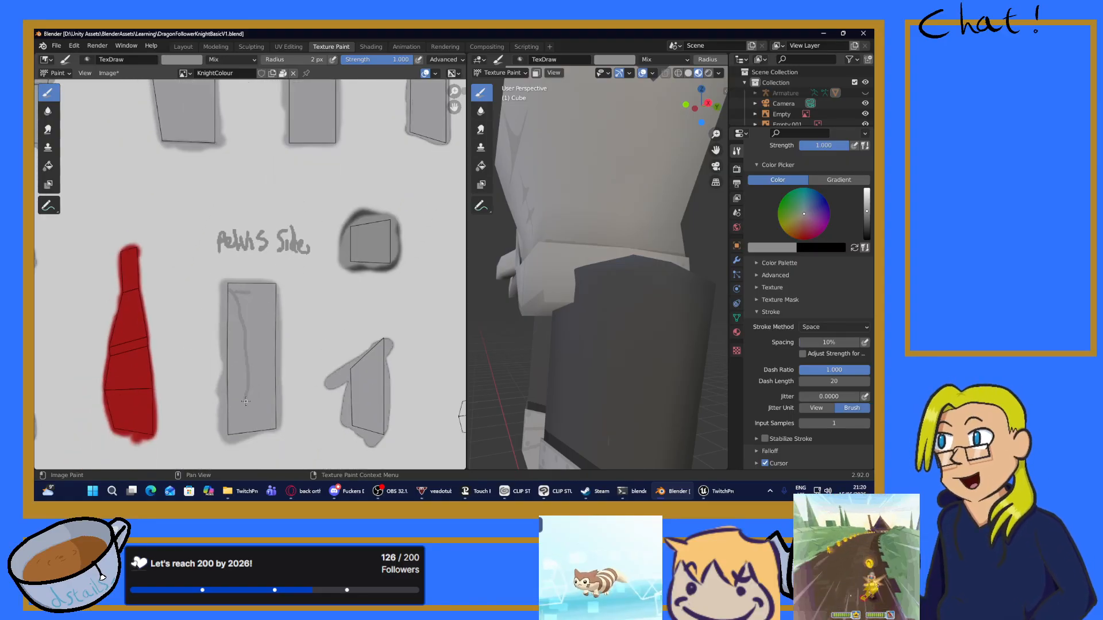
key(ctrl+z)
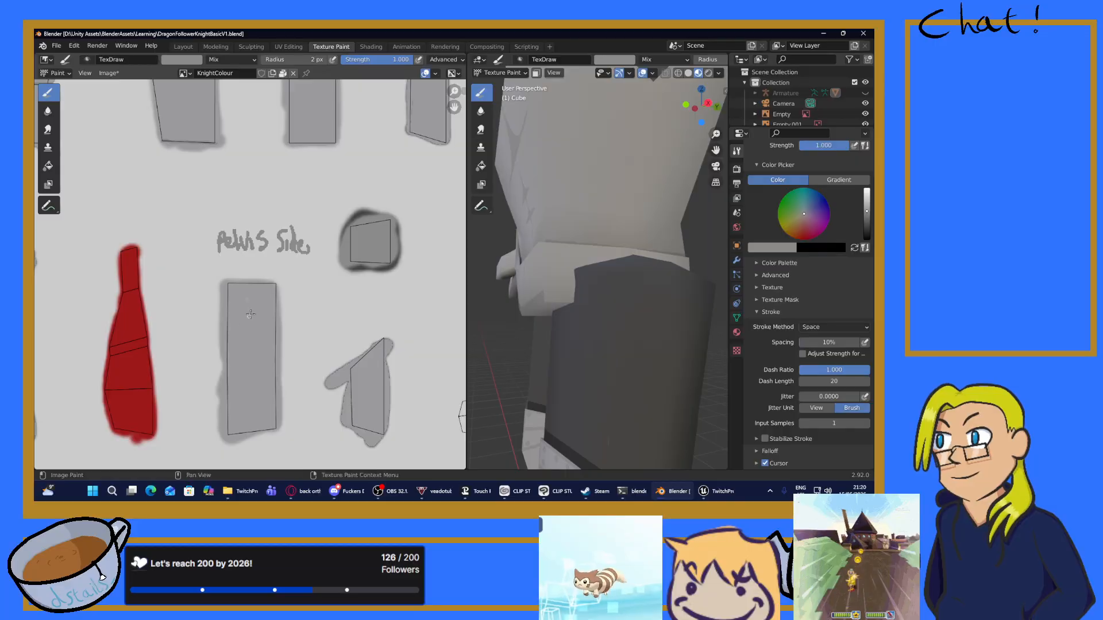
drag(272, 288, 273, 379)
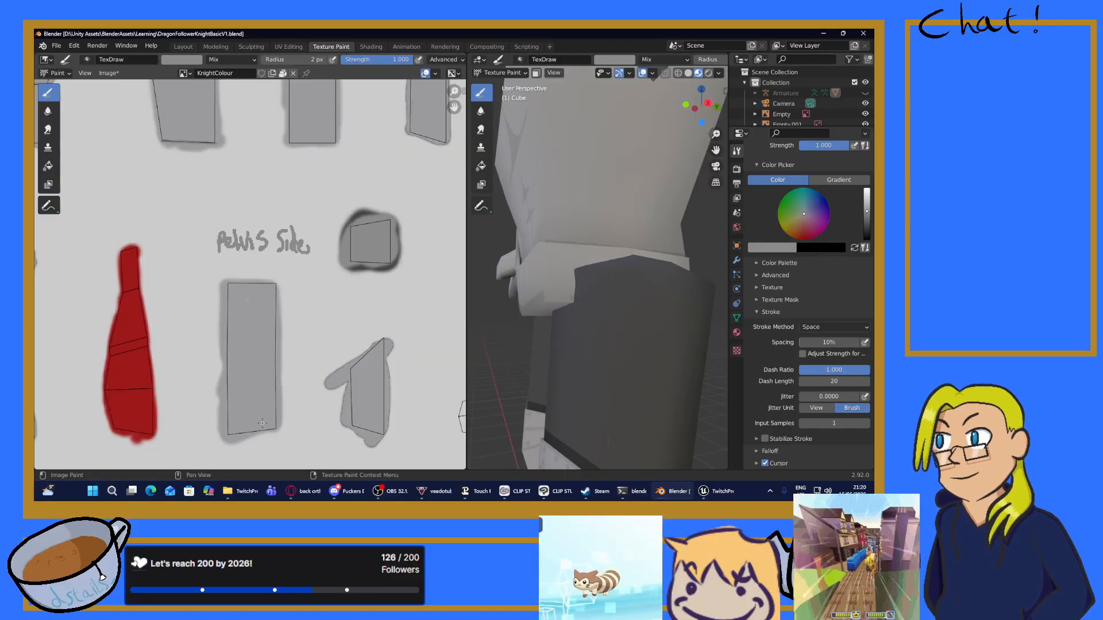
Step: Set the stroke method to Line and draw a straight darker grey line lengthwise along one long edge of the Pelvis Side piece
scroll(270, 432, up, 2)
middle_drag(270, 433, 299, 264)
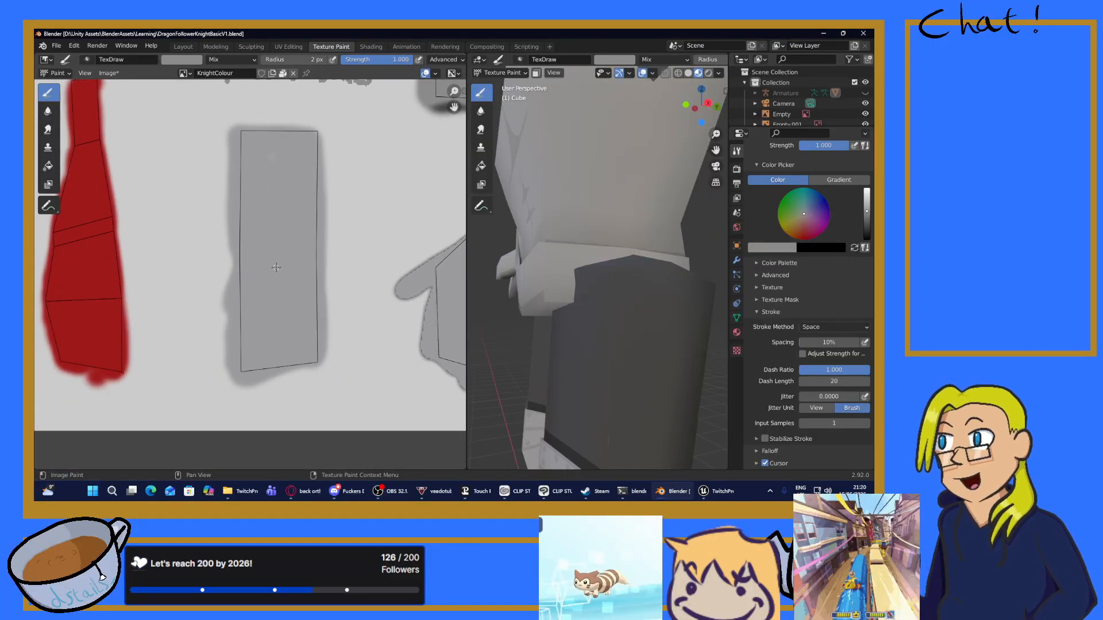
click(815, 328)
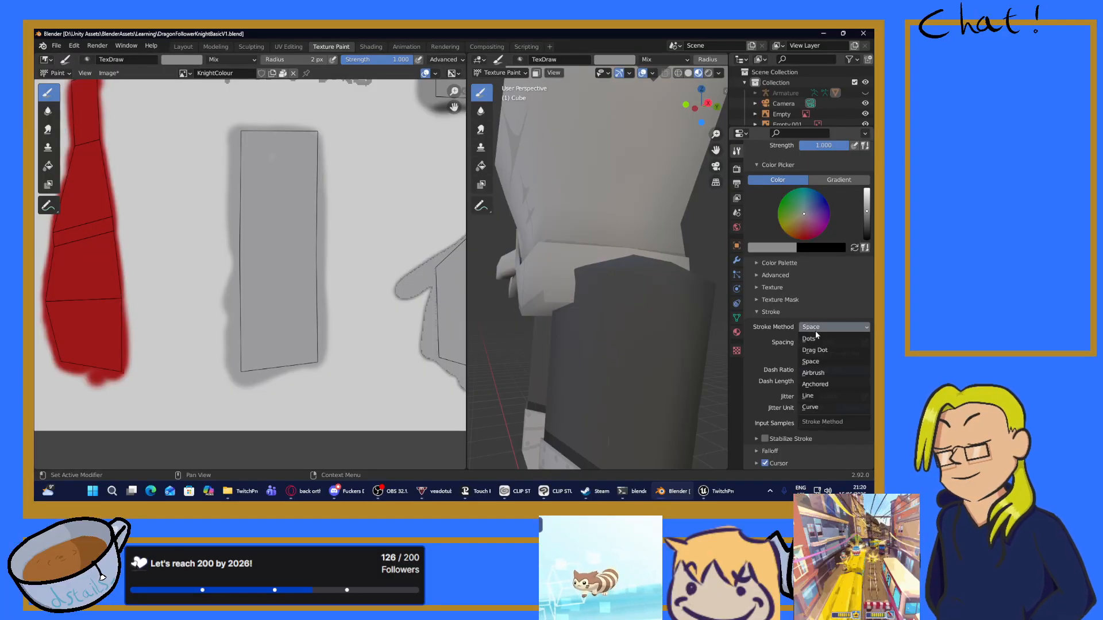
click(810, 396)
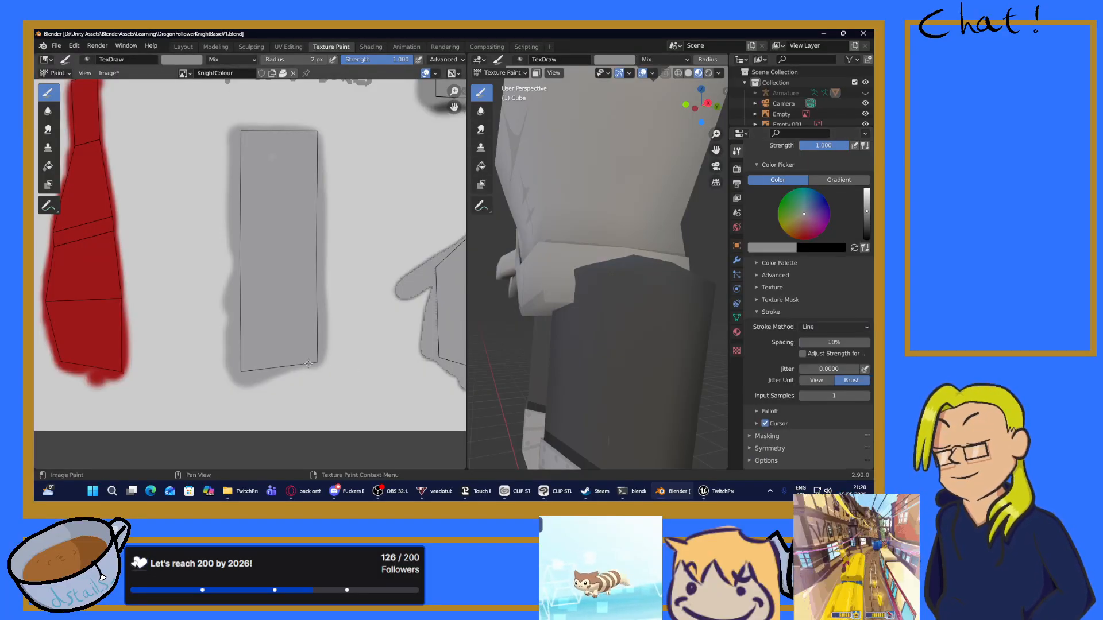
drag(293, 246, 307, 128)
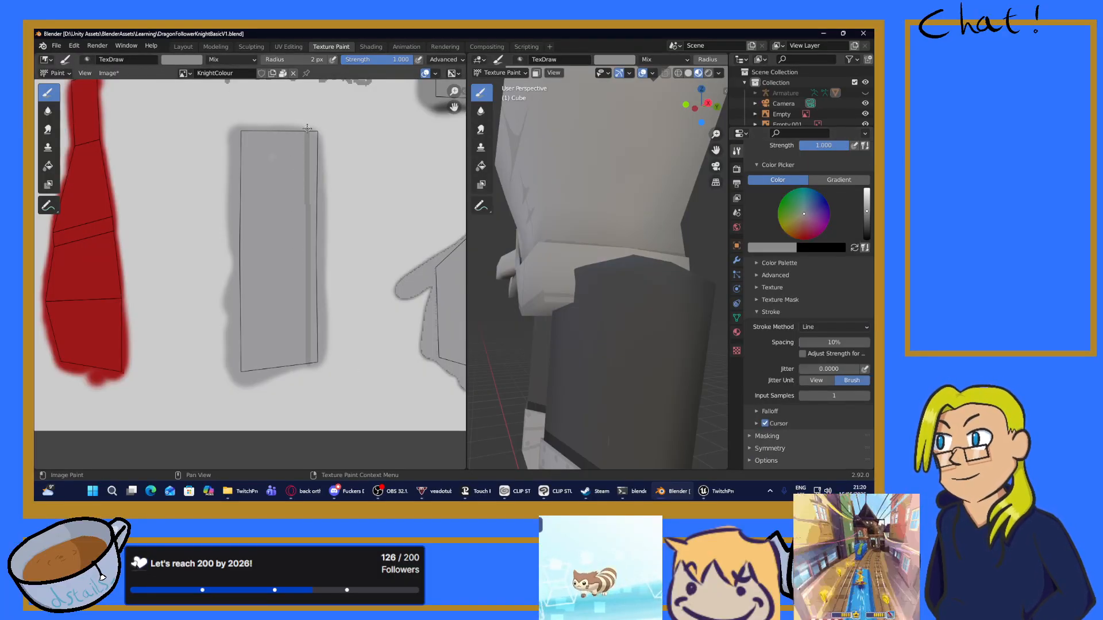
Step: Try a second straight line beside the Pelvis Side piece's dark line and compare it with the pelvis front shadow
drag(322, 339, 302, 380)
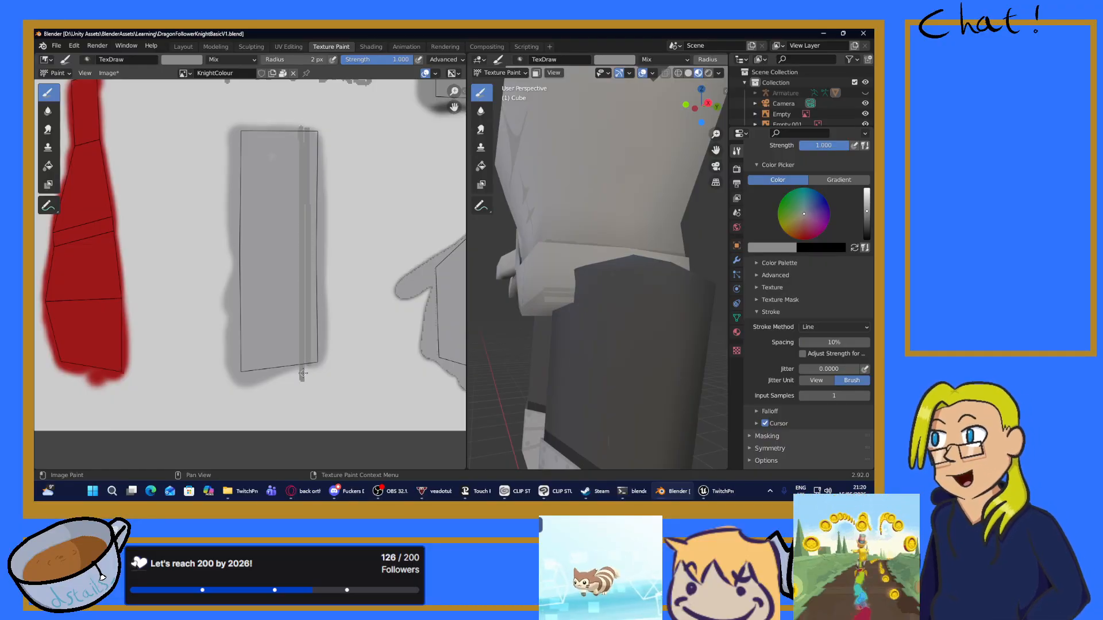
key(ctrl+z)
drag(316, 202, 303, 123)
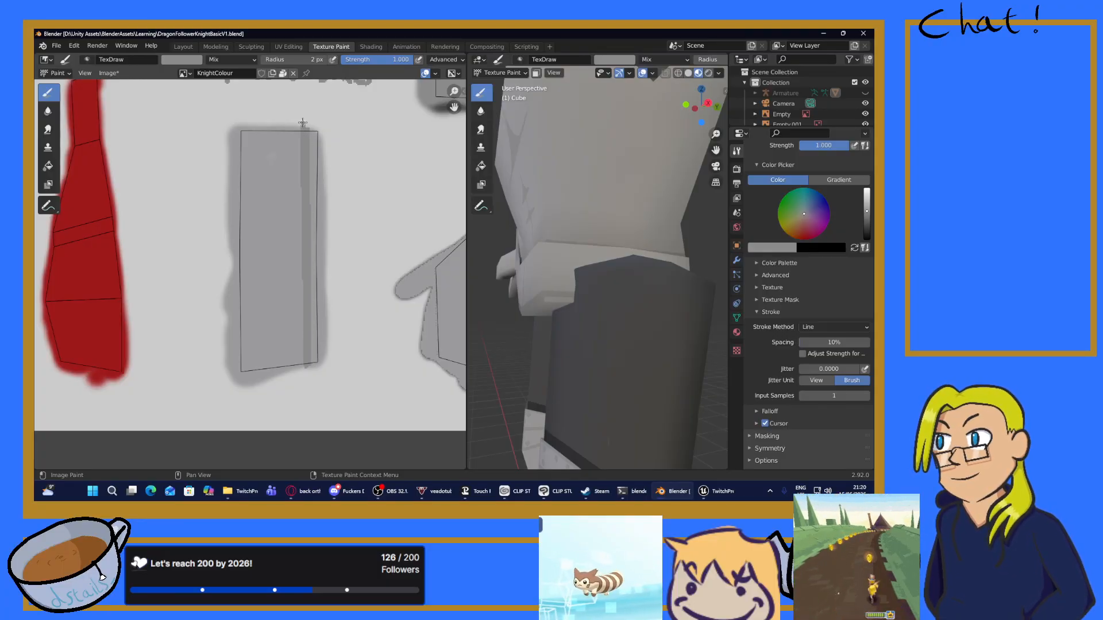
scroll(583, 260, up, 4)
middle_drag(583, 261, 585, 275)
scroll(279, 245, down, 1)
middle_drag(282, 141, 283, 188)
key(ctrl+z)
key(ctrl+z)
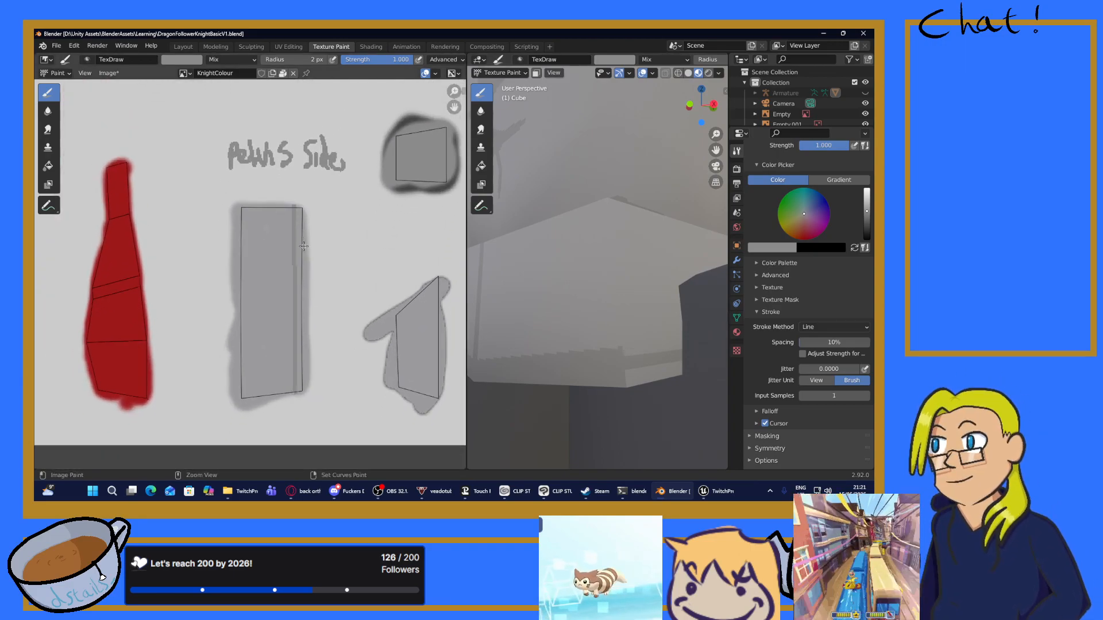
Step: Try another straight line on the inner side of the Pelvis Side piece's dark line, starting near its lower end
scroll(291, 241, up, 3)
key(ctrl+shift+z)
middle_drag(338, 276, 348, 144)
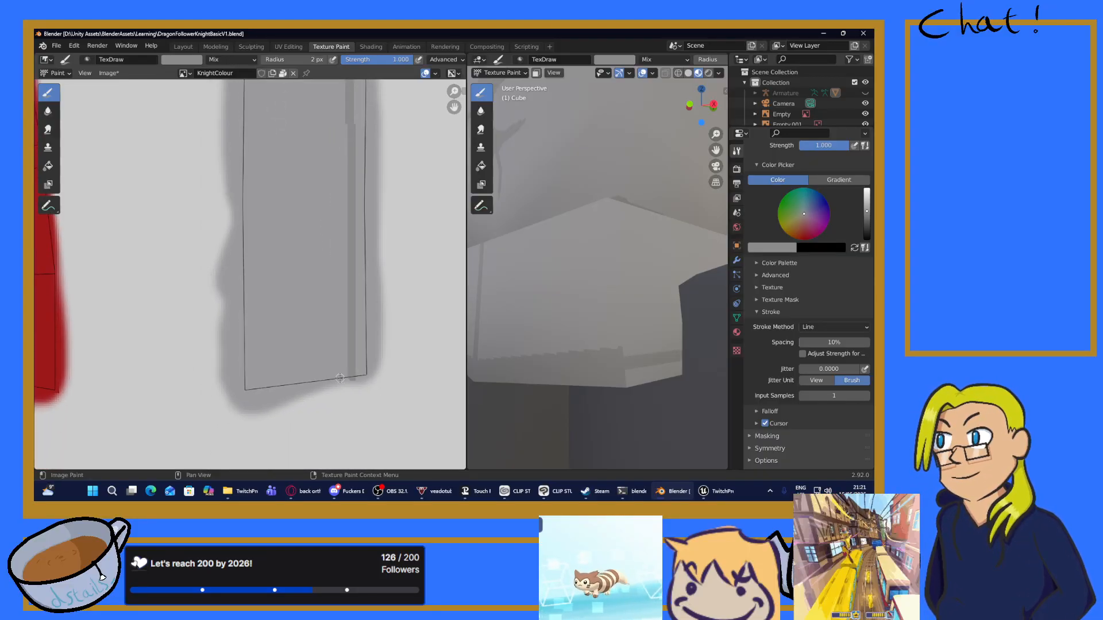
drag(333, 298, 337, 248)
key(ctrl+z)
key(ctrl+z)
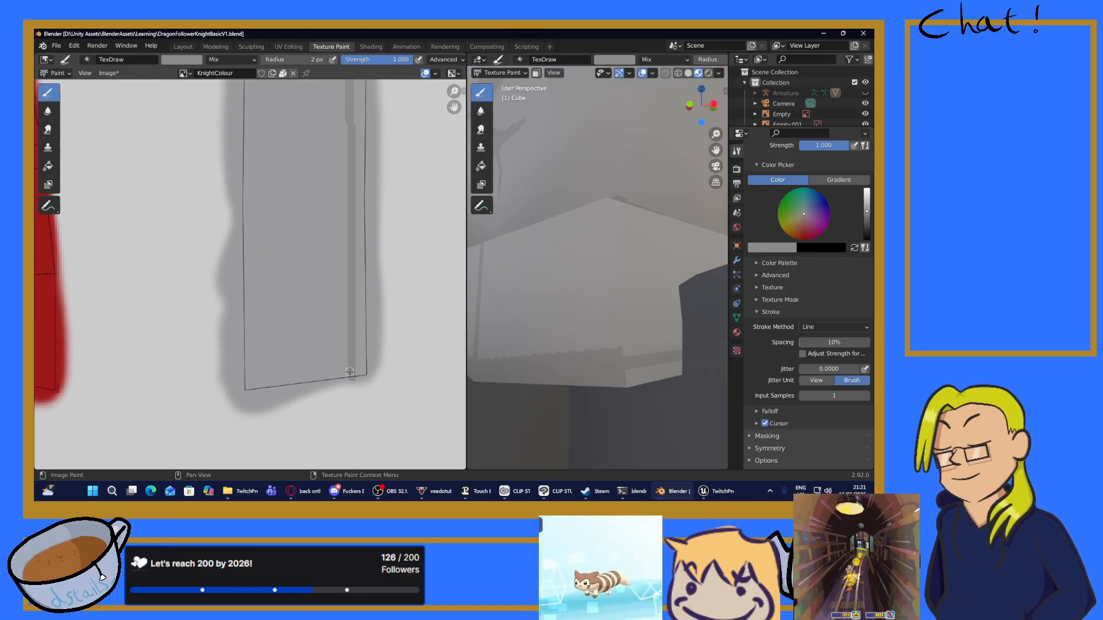
Step: Extend the straight darker grey line along the inner side of the Pelvis Side piece's shadow past the piece's upper edge
drag(343, 328, 344, 107)
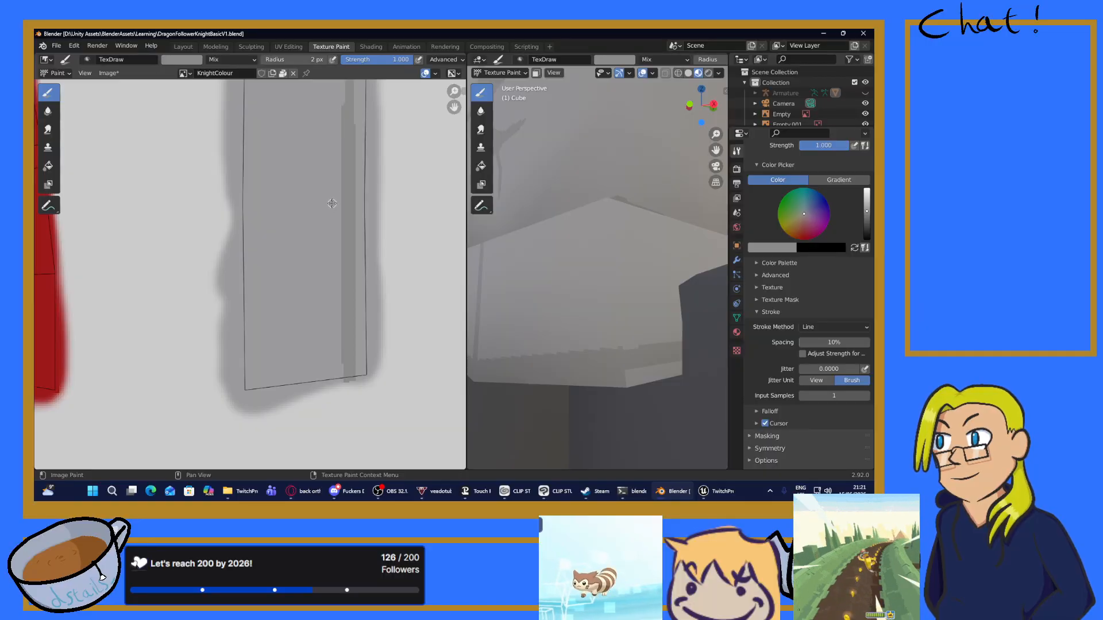
middle_drag(332, 203, 335, 224)
scroll(381, 361, up, 3)
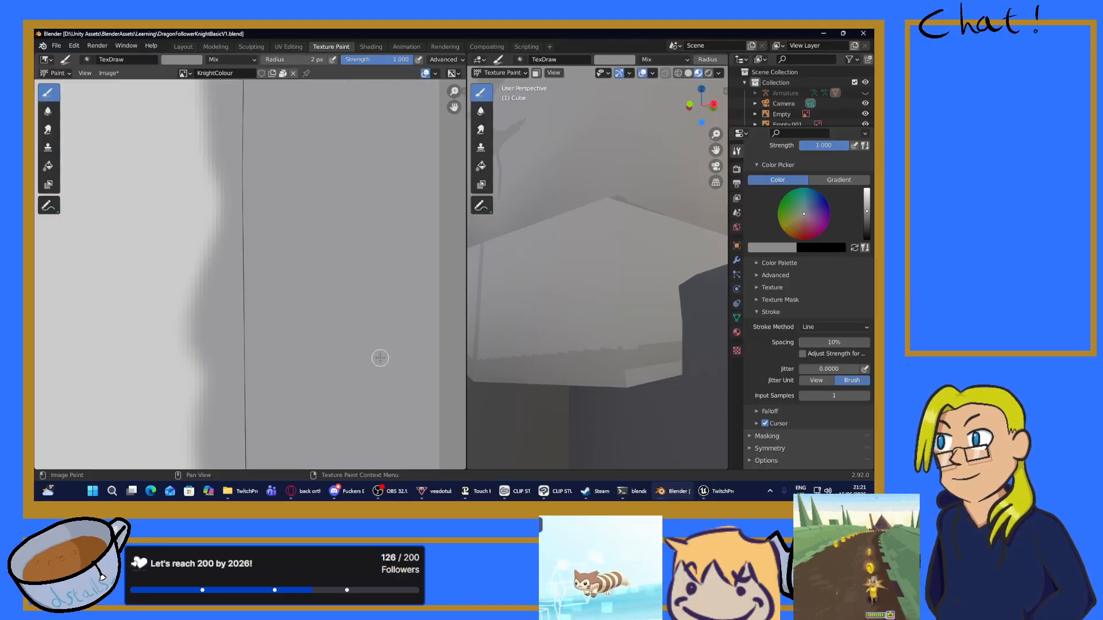
scroll(381, 361, down, 3)
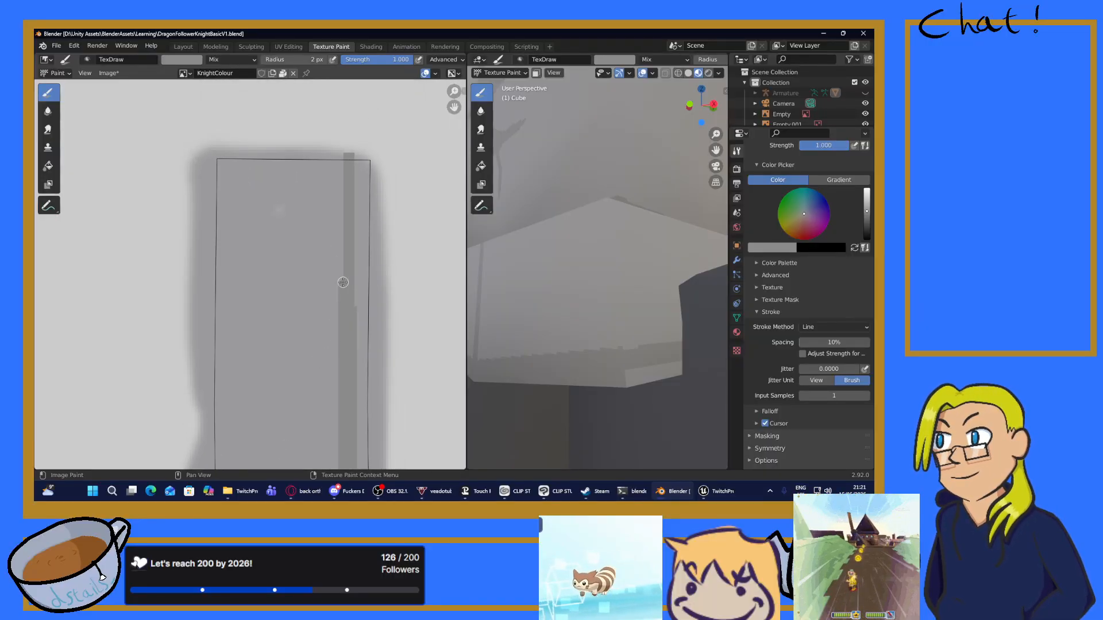
drag(340, 169, 341, 142)
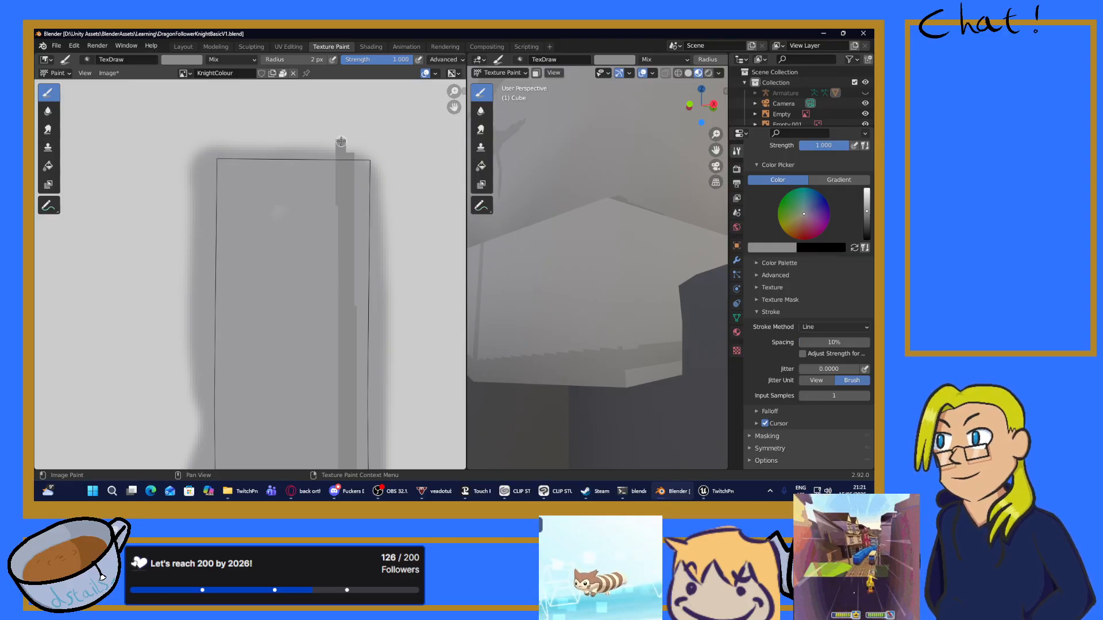
key(ctrl+z)
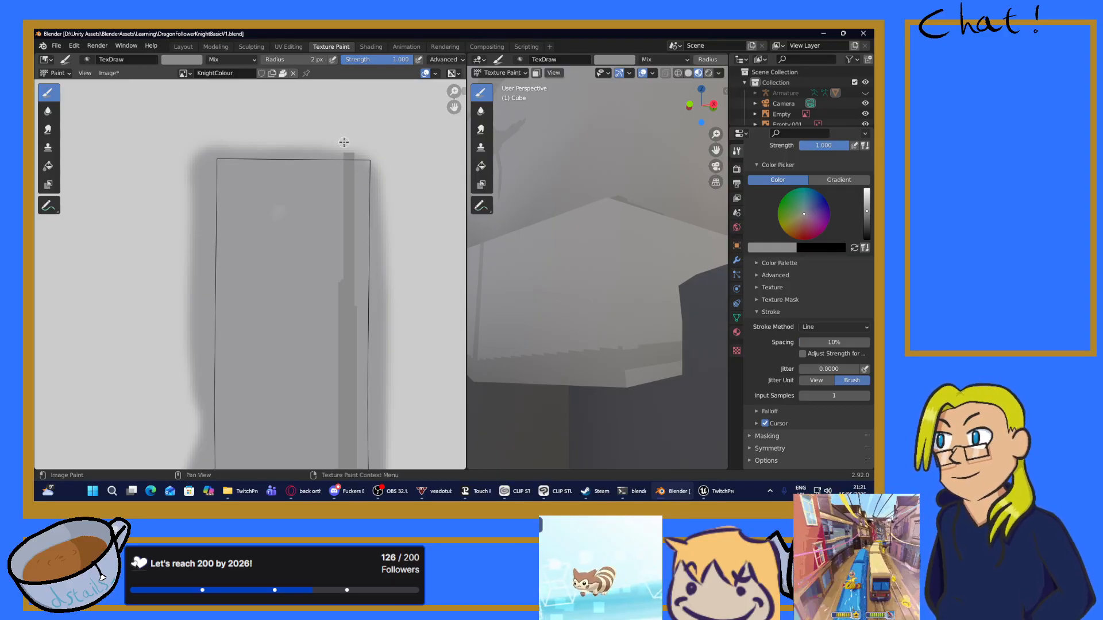
mouse_move(341, 291)
mouse_down()
mouse_move(346, 119)
mouse_move(347, 316)
mouse_move(345, 118)
mouse_move(345, 315)
mouse_up()
key(ctrl+z)
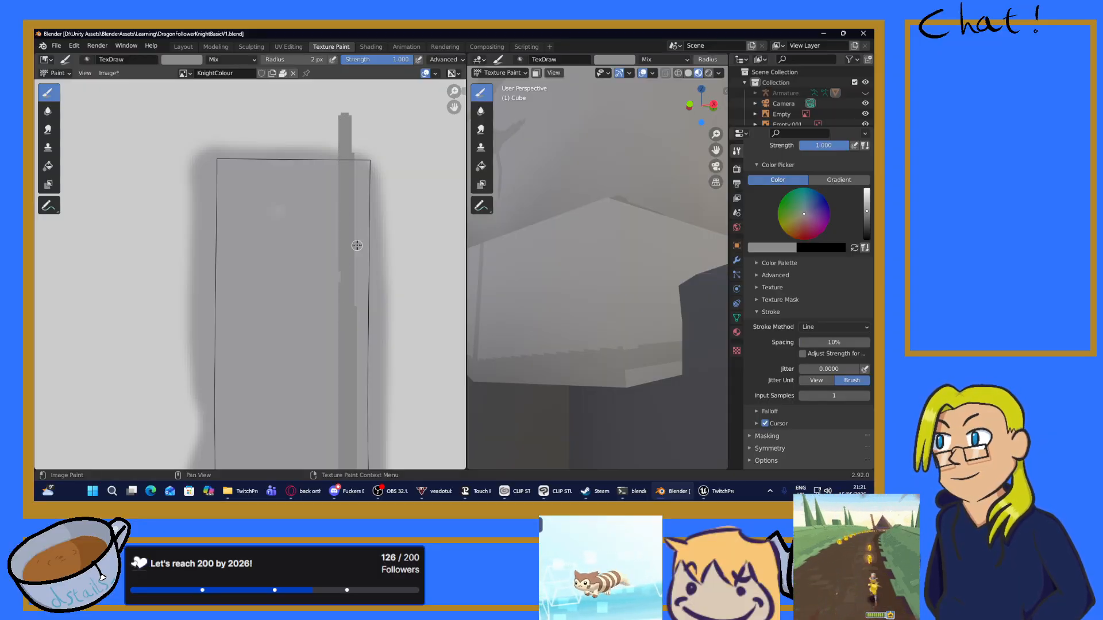
Step: Set the stroke method to Space and touch up the lower end of the Pelvis Side piece's shadow line freehand
scroll(333, 232, up, 4)
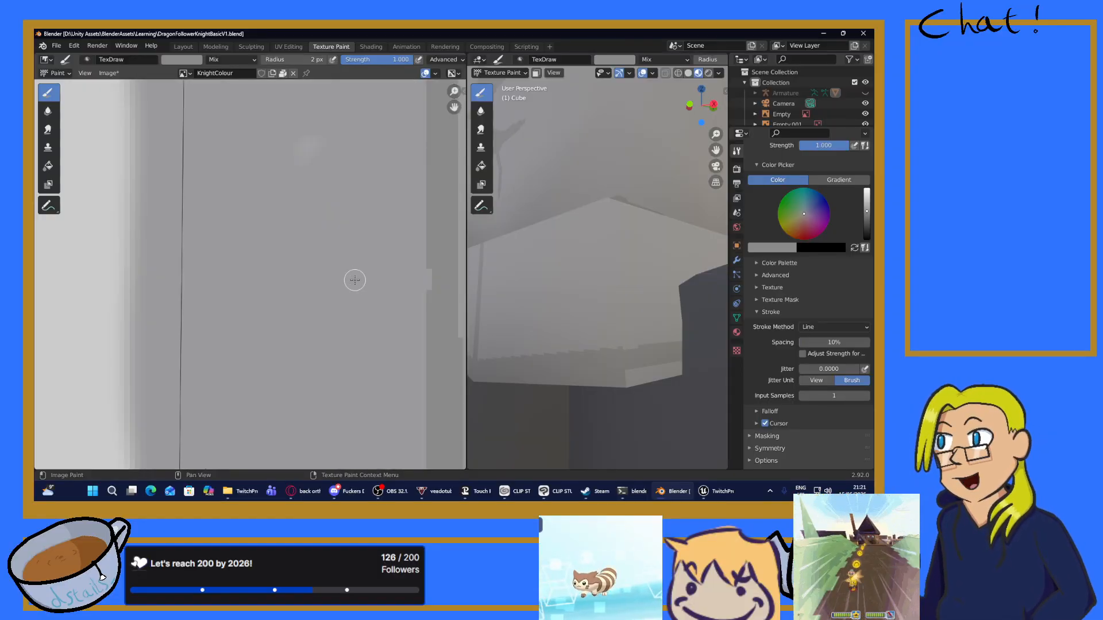
click(816, 327)
click(827, 327)
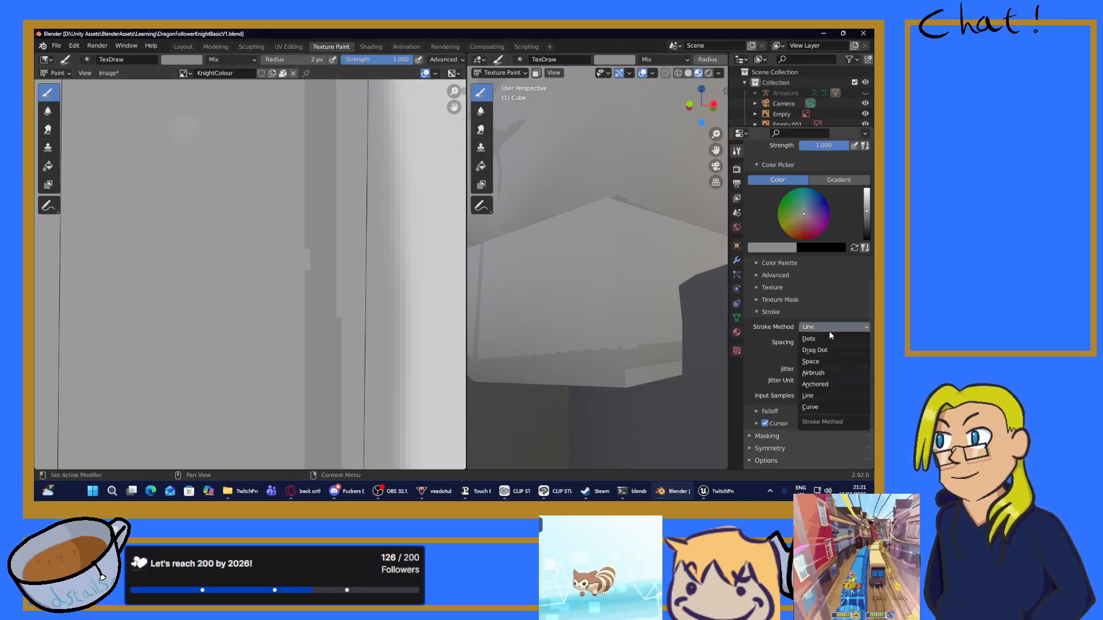
click(821, 362)
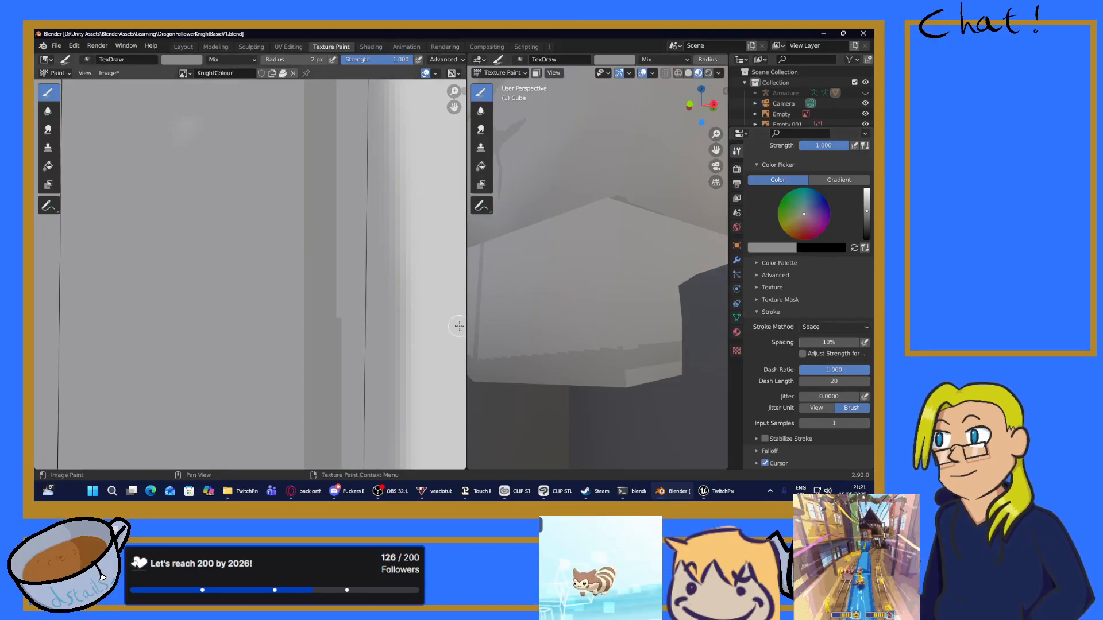
middle_drag(338, 334, 273, 116)
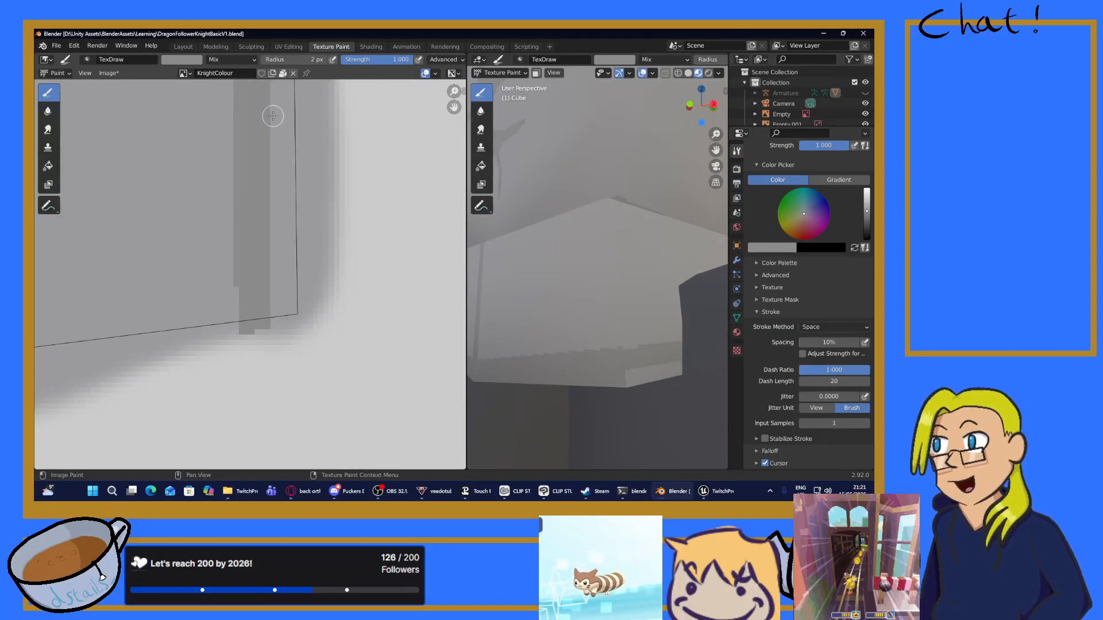
mouse_move(246, 299)
mouse_down()
mouse_move(241, 286)
mouse_move(241, 316)
mouse_up()
Step: Fill the strip between the Pelvis Side piece's dark line and its long outer edge freehand with the darker grey
scroll(257, 276, down, 3)
mouse_move(253, 194)
middle_down()
mouse_move(243, 268)
mouse_move(254, 388)
mouse_move(253, 377)
middle_up()
mouse_move(252, 121)
mouse_down()
mouse_move(245, 109)
mouse_move(251, 215)
mouse_move(246, 154)
mouse_move(251, 162)
mouse_up()
drag(258, 110, 257, 282)
drag(258, 221, 256, 346)
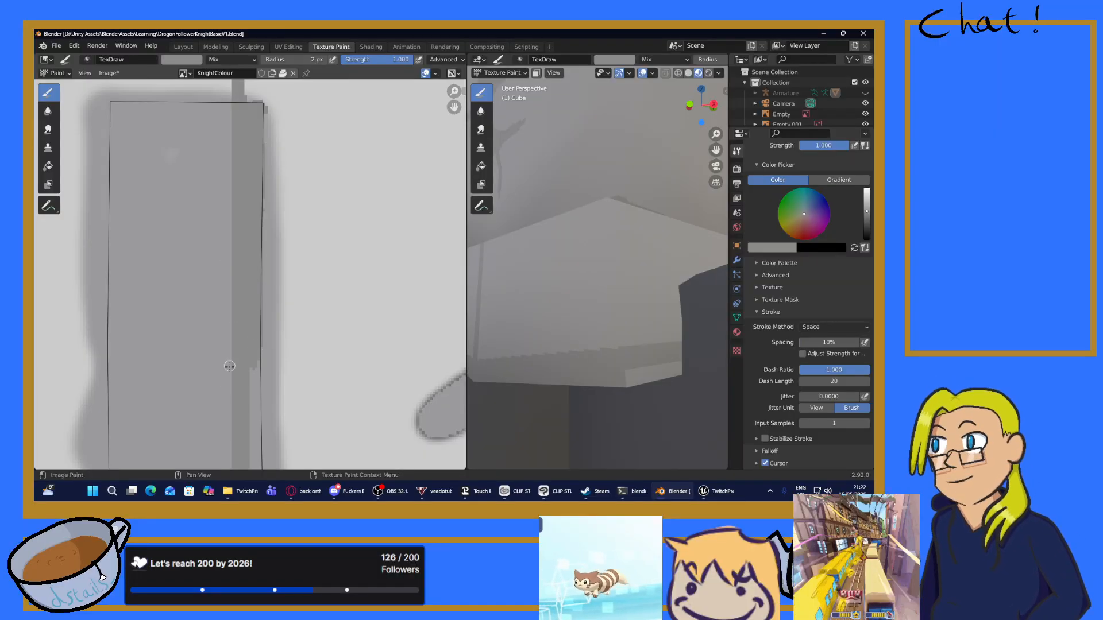
middle_drag(252, 384, 308, 189)
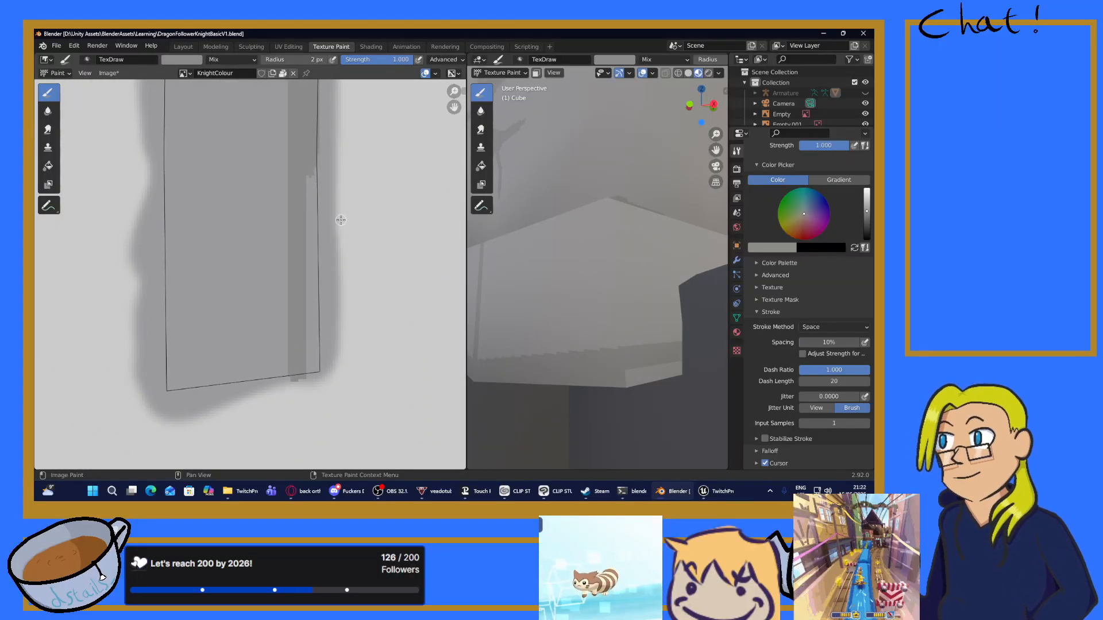
drag(309, 219, 313, 361)
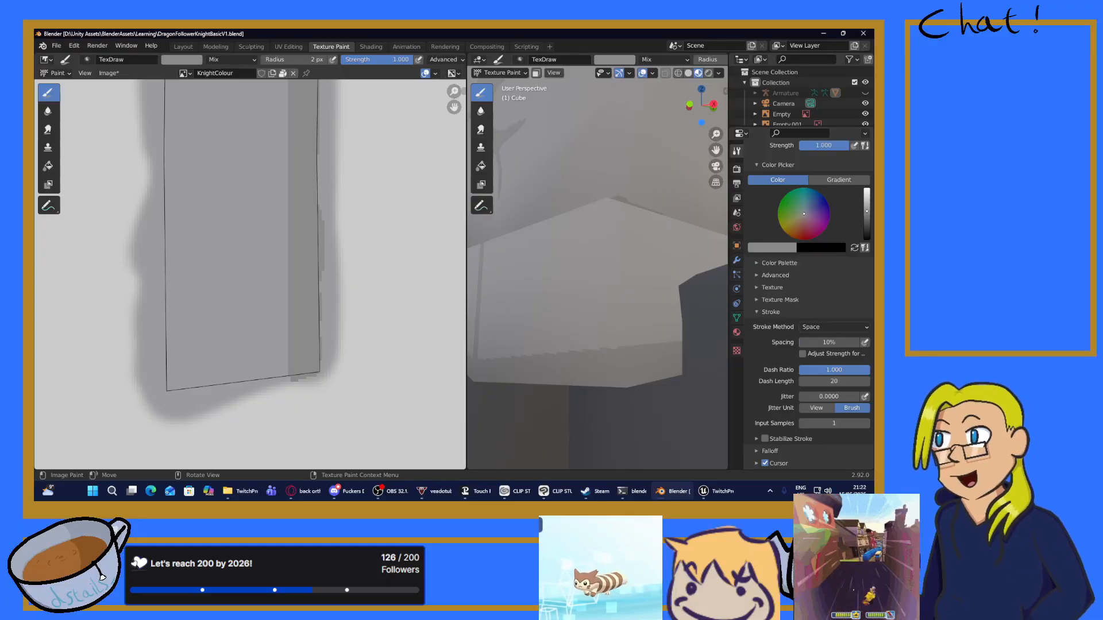
Step: Examine the back of the knight's pelvis, locate its piece above the "helmet front lower" label, and undo the test marks on it
scroll(250, 274, down, 5)
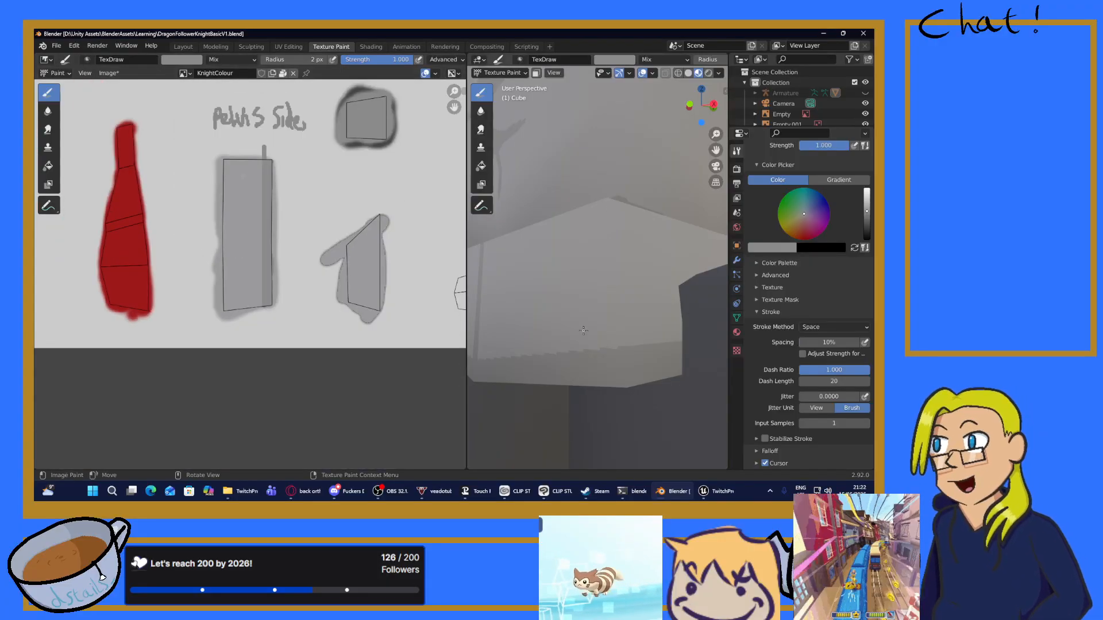
scroll(667, 319, down, 6)
middle_drag(667, 320, 572, 228)
scroll(572, 228, down, 6)
scroll(563, 278, up, 6)
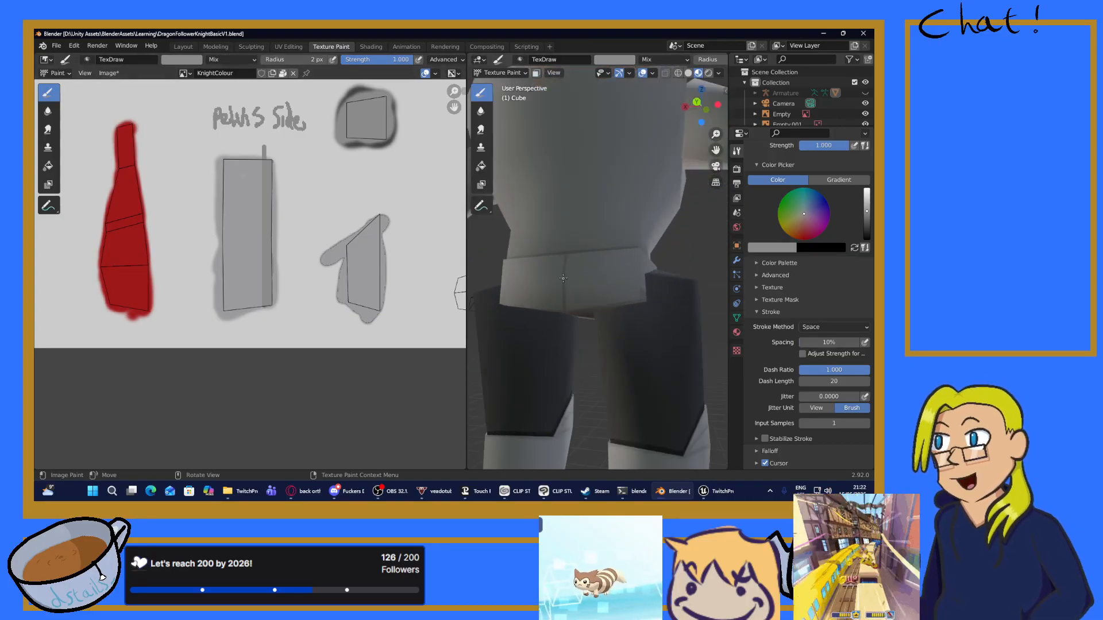
scroll(359, 345, down, 6)
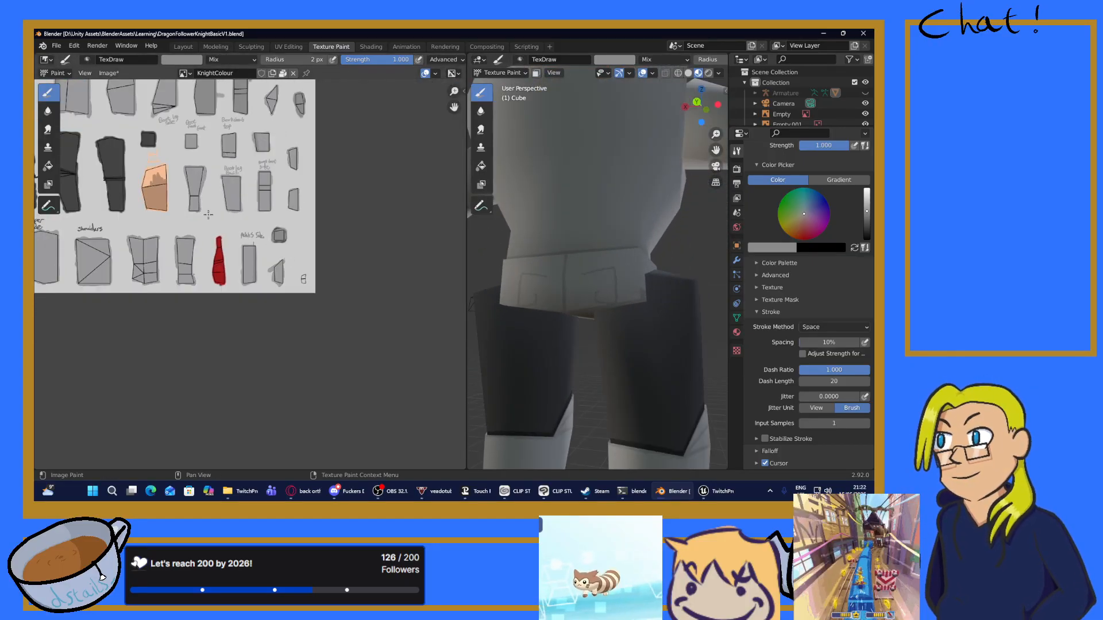
scroll(359, 354, up, 3)
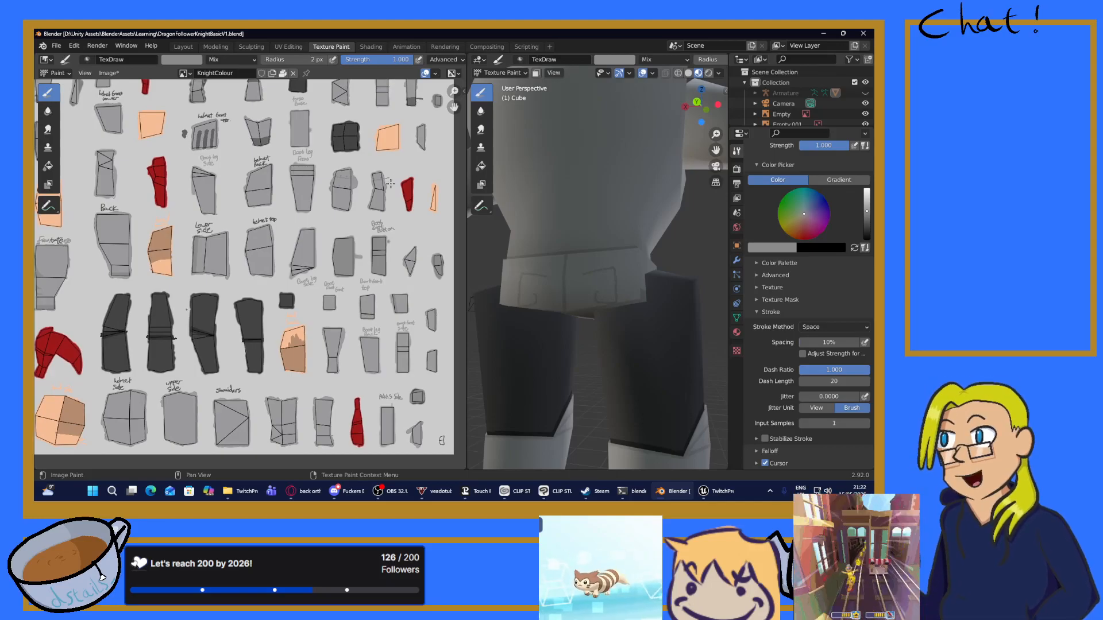
scroll(374, 194, up, 2)
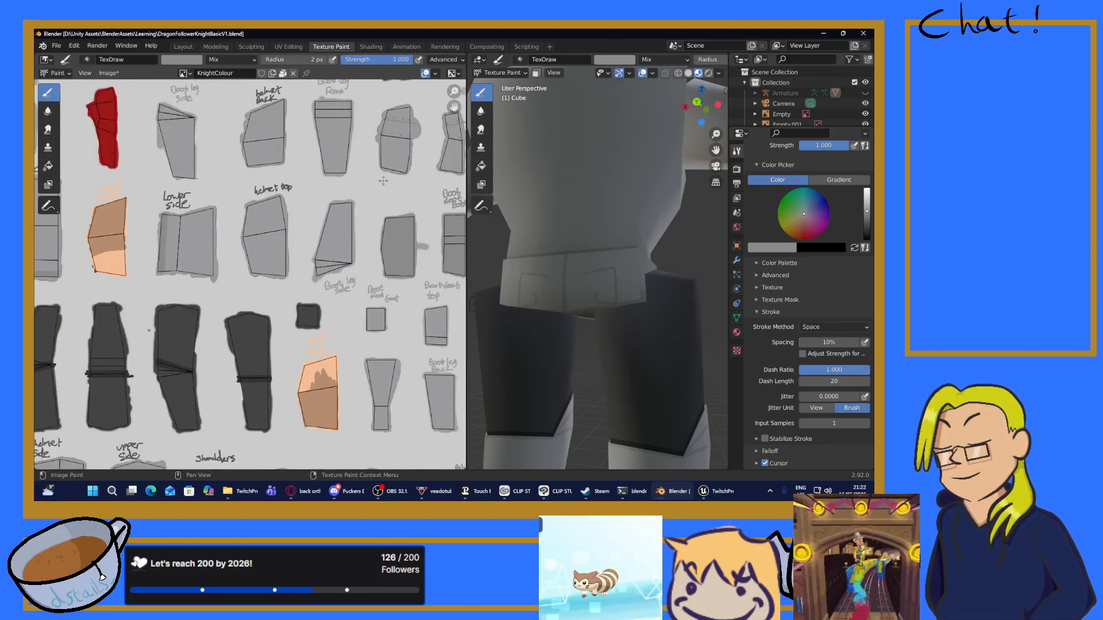
scroll(383, 180, down, 2)
middle_drag(326, 195, 333, 298)
middle_drag(255, 286, 394, 378)
scroll(278, 282, up, 3)
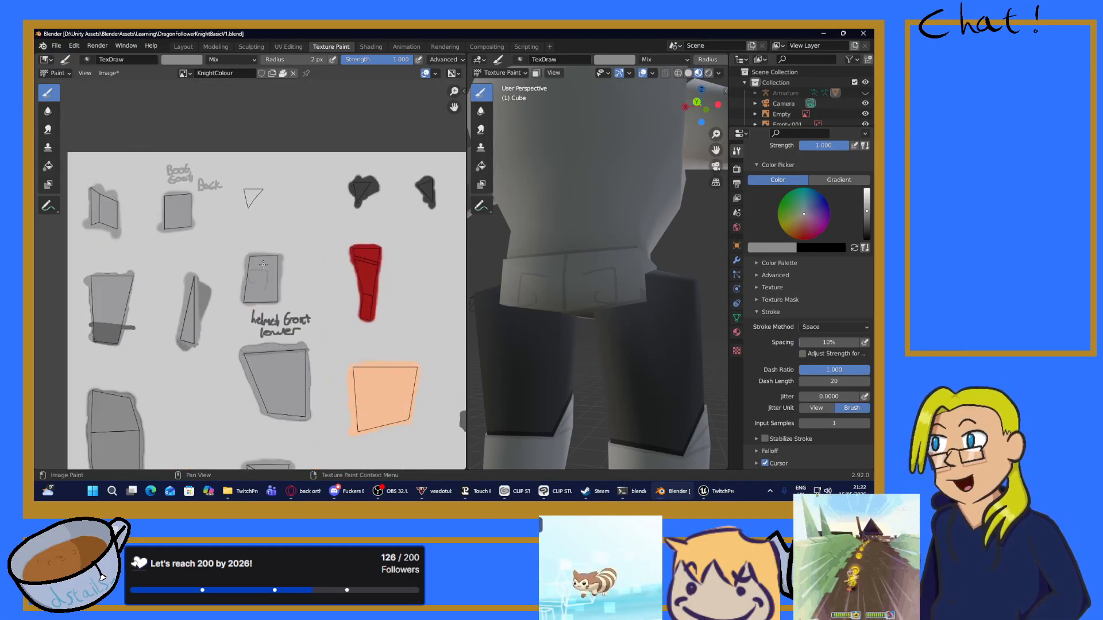
scroll(277, 282, up, 4)
key(ctrl+z)
scroll(277, 282, up, 3)
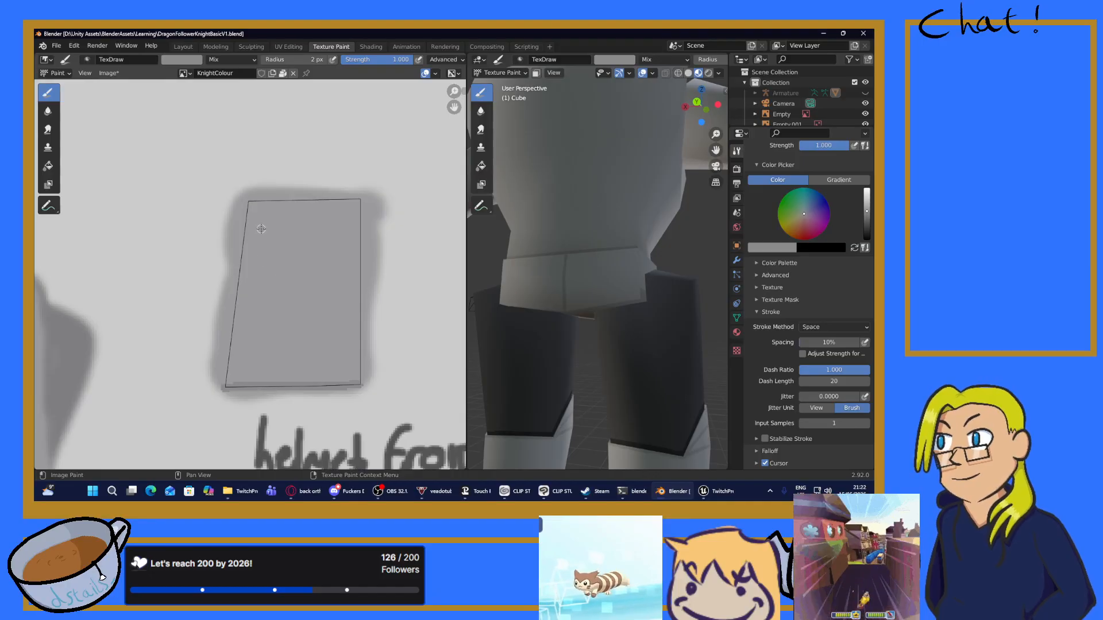
Step: Set the stroke method to Line and draw a straight darker grey line just inside the slanted edge of the pelvis back piece
click(810, 327)
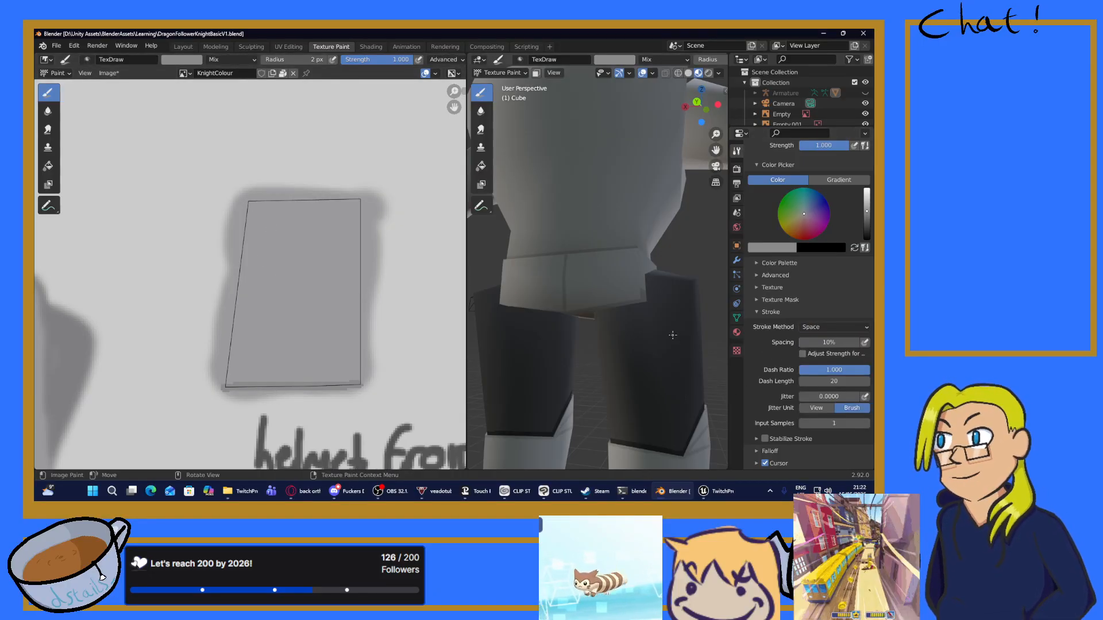
click(848, 326)
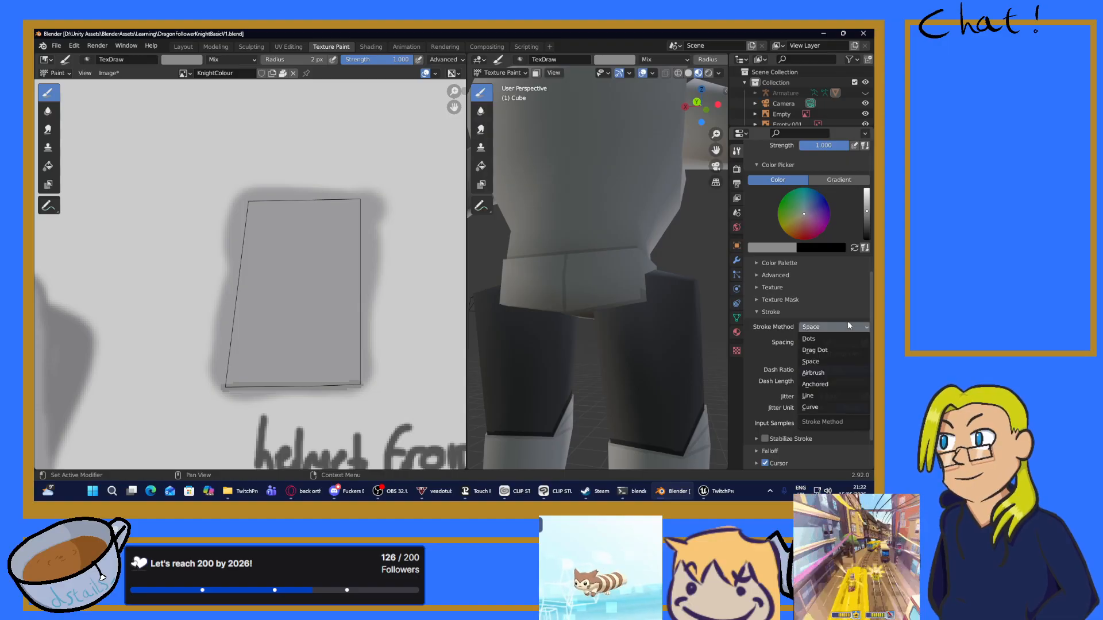
click(808, 396)
scroll(281, 209, up, 3)
scroll(280, 209, down, 2)
mouse_move(271, 137)
mouse_down()
mouse_move(213, 345)
mouse_move(243, 366)
mouse_up()
key(ctrl+z)
middle_drag(257, 343, 265, 270)
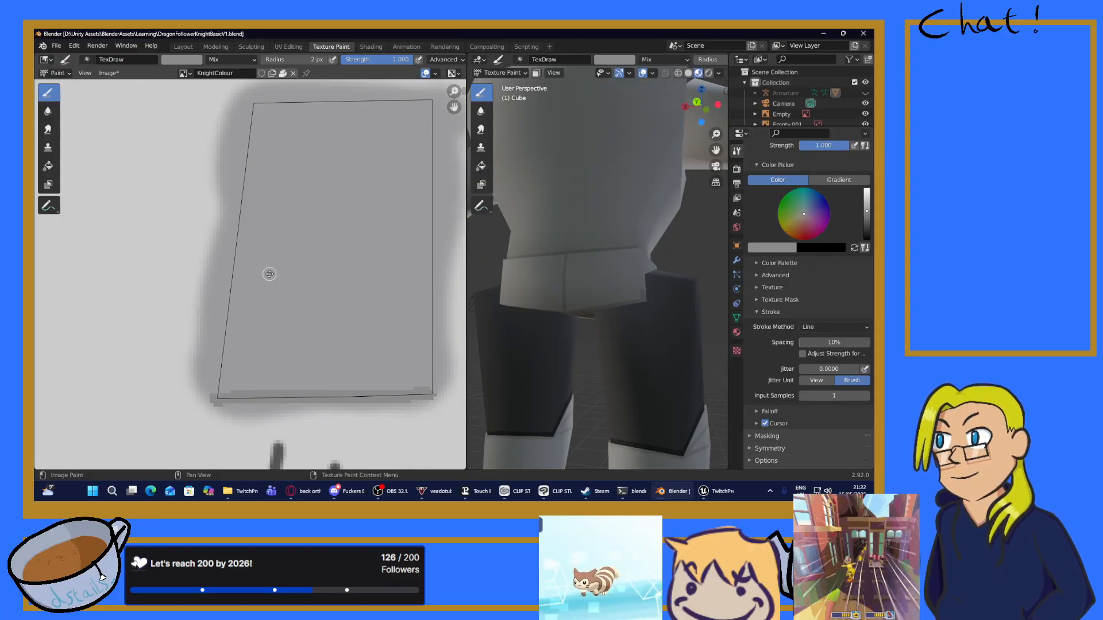
drag(280, 91, 239, 404)
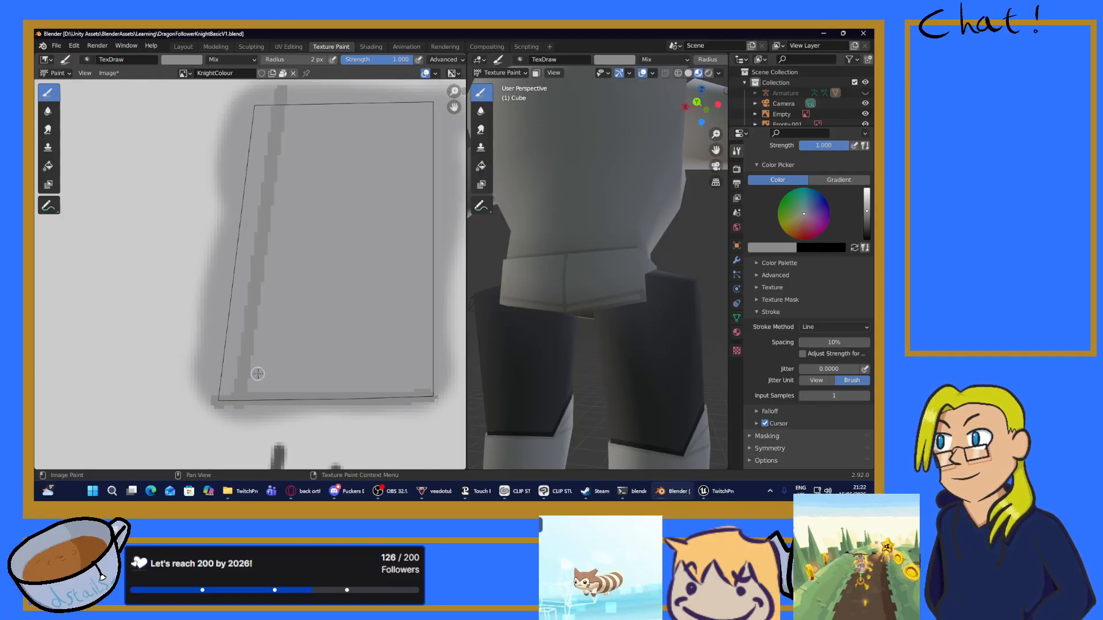
Step: Try several straight lines along the inner side of the pelvis back piece's dark line, undoing each one
scroll(623, 321, up, 1)
middle_drag(623, 321, 582, 305)
drag(293, 94, 257, 391)
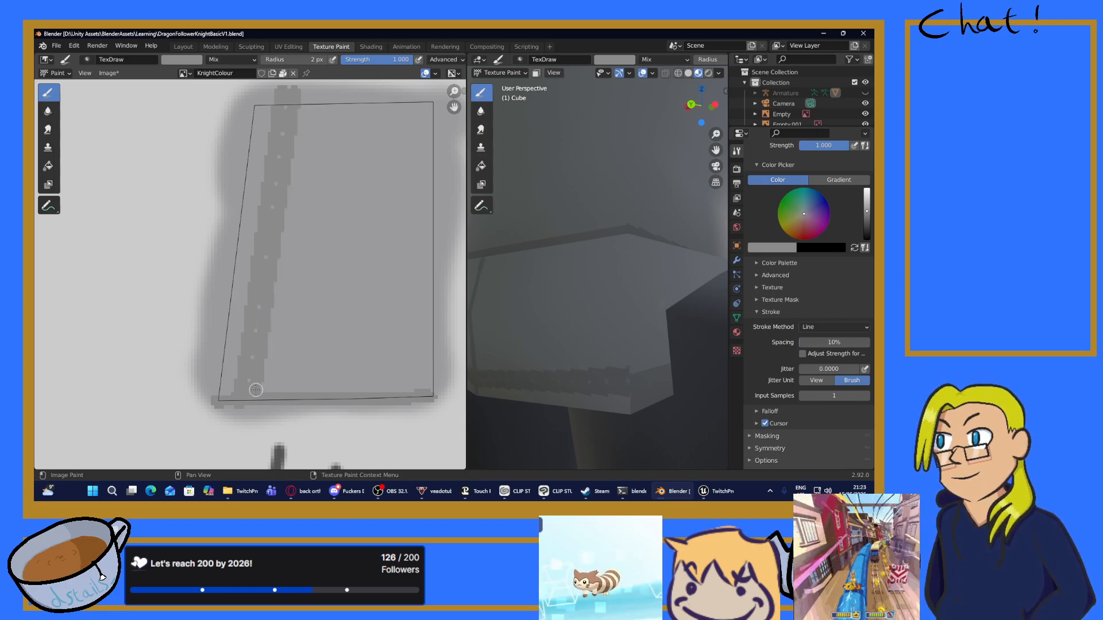
key(ctrl+z)
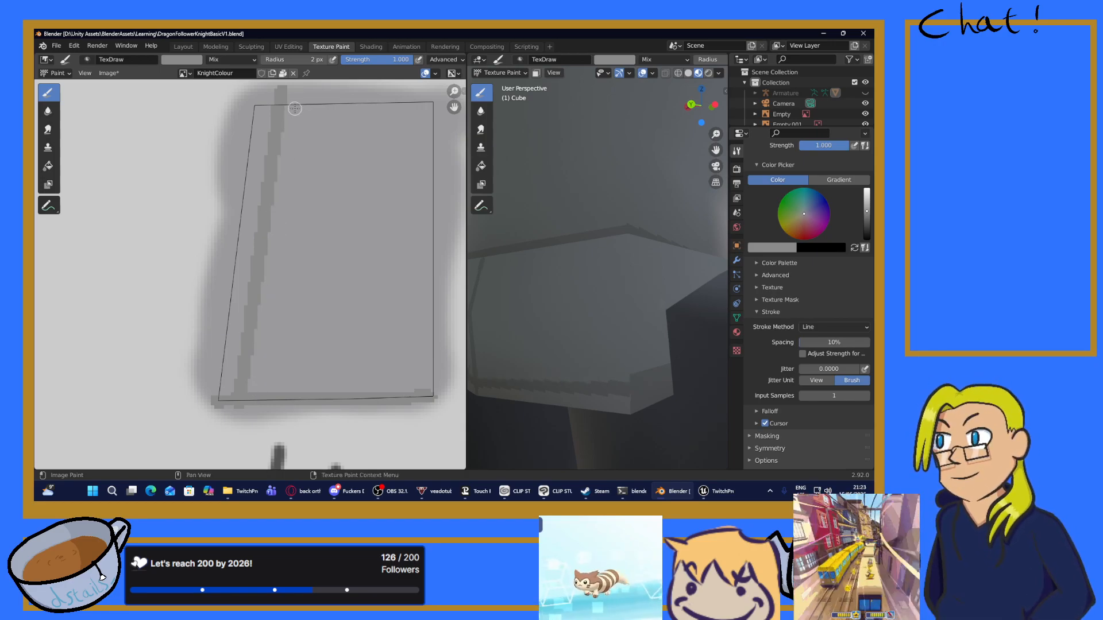
drag(289, 111, 247, 393)
key(ctrl+z)
mouse_move(290, 95)
mouse_down()
mouse_move(284, 247)
mouse_move(247, 398)
mouse_up()
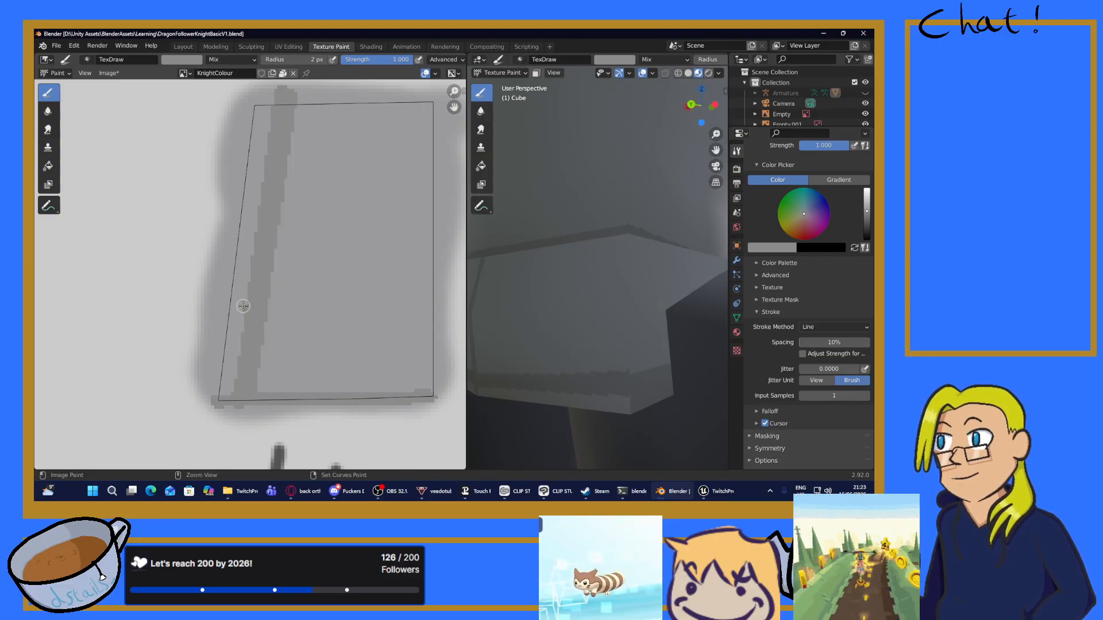
key(ctrl+z)
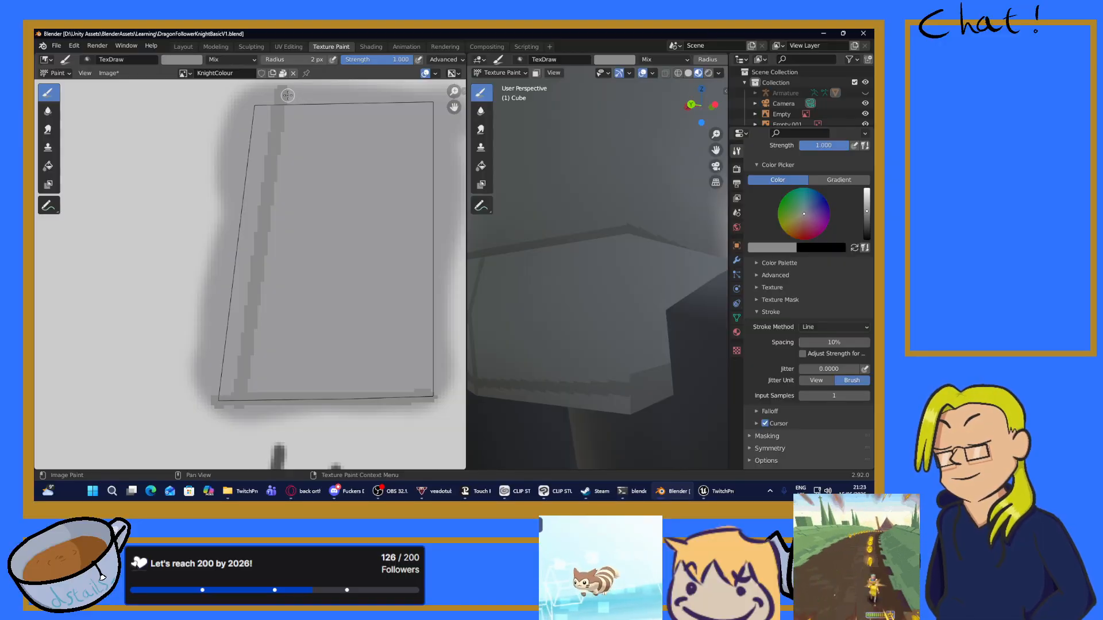
drag(284, 142, 251, 399)
key(ctrl+z)
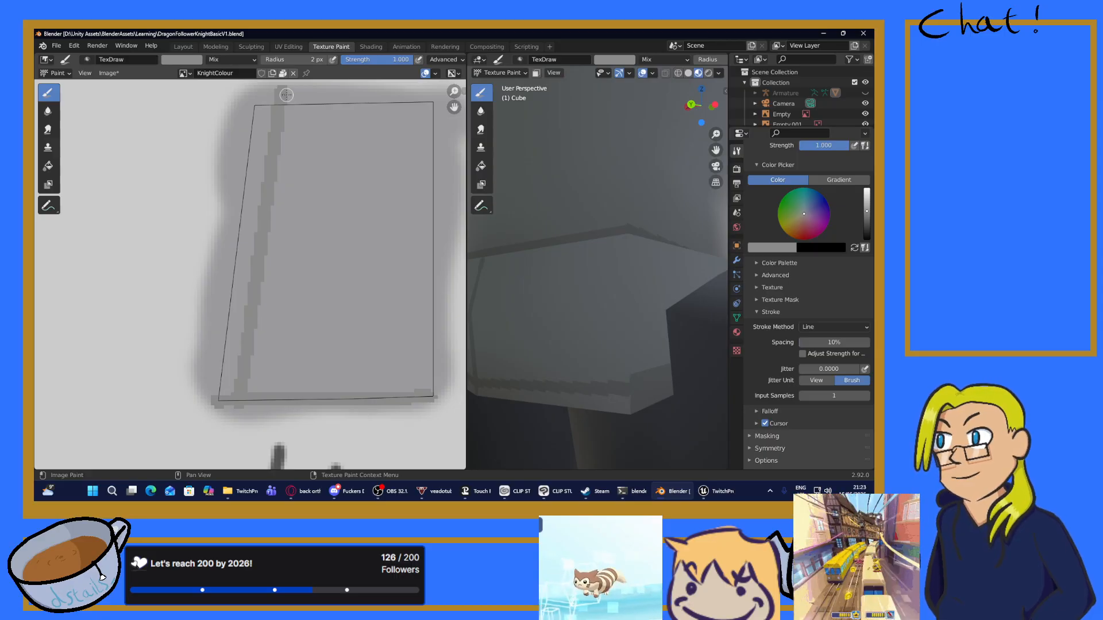
Step: Widen the pelvis back piece's dark line with a second full-length straight line on its inner side and check it on the model
drag(286, 96, 247, 401)
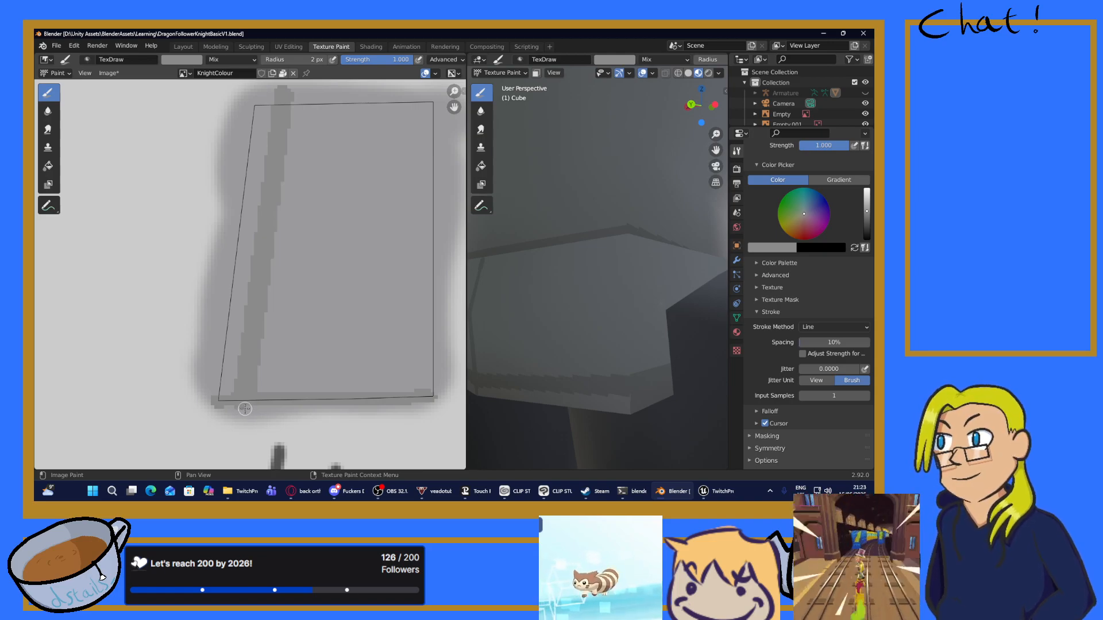
middle_drag(543, 344, 594, 342)
scroll(239, 208, down, 3)
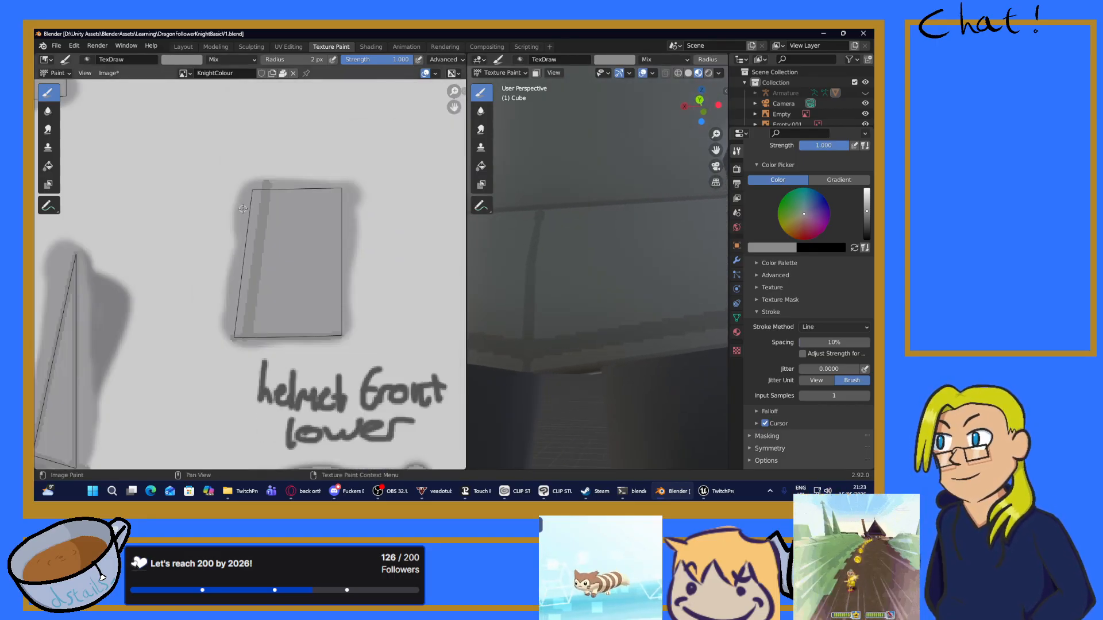
scroll(241, 210, up, 1)
Step: Switch the brush's stroke method from Line to Space for freehand painting
right_click(198, 131)
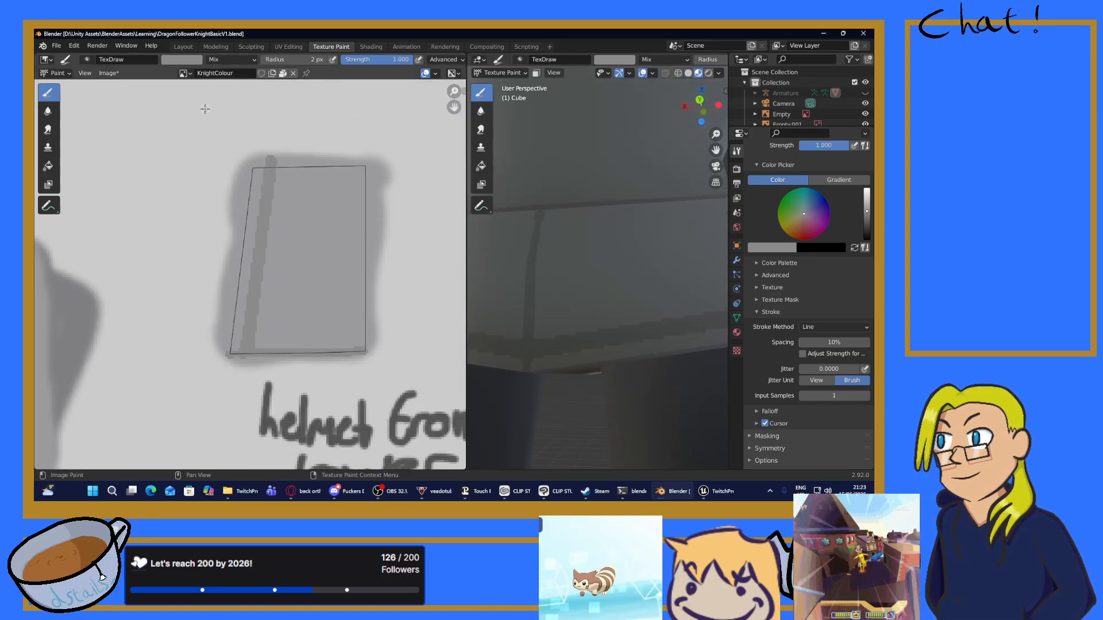
click(180, 60)
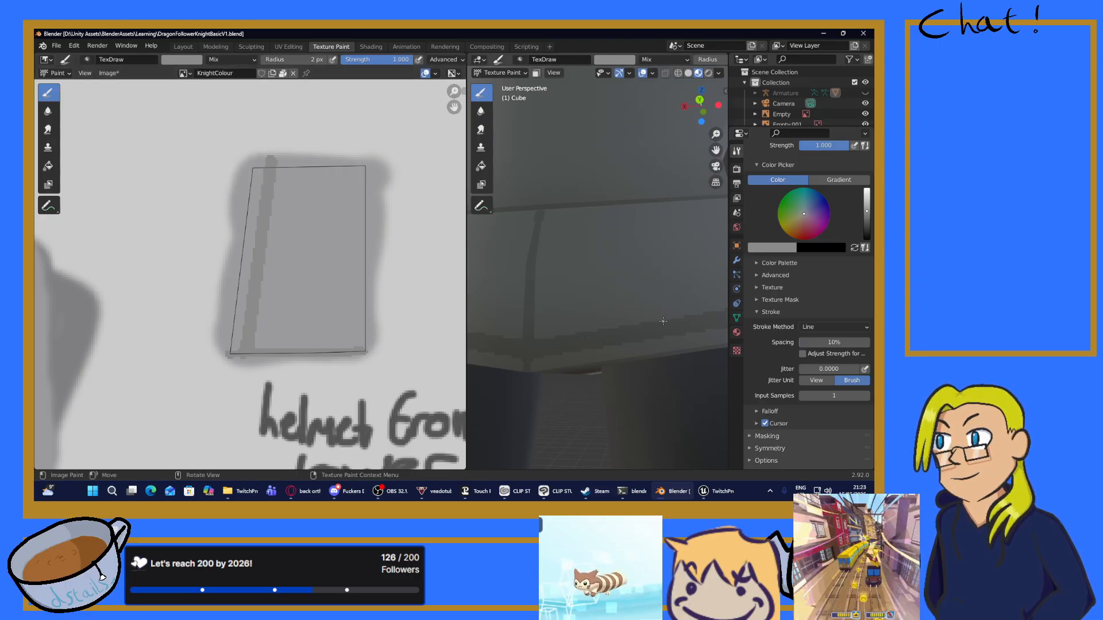
click(833, 326)
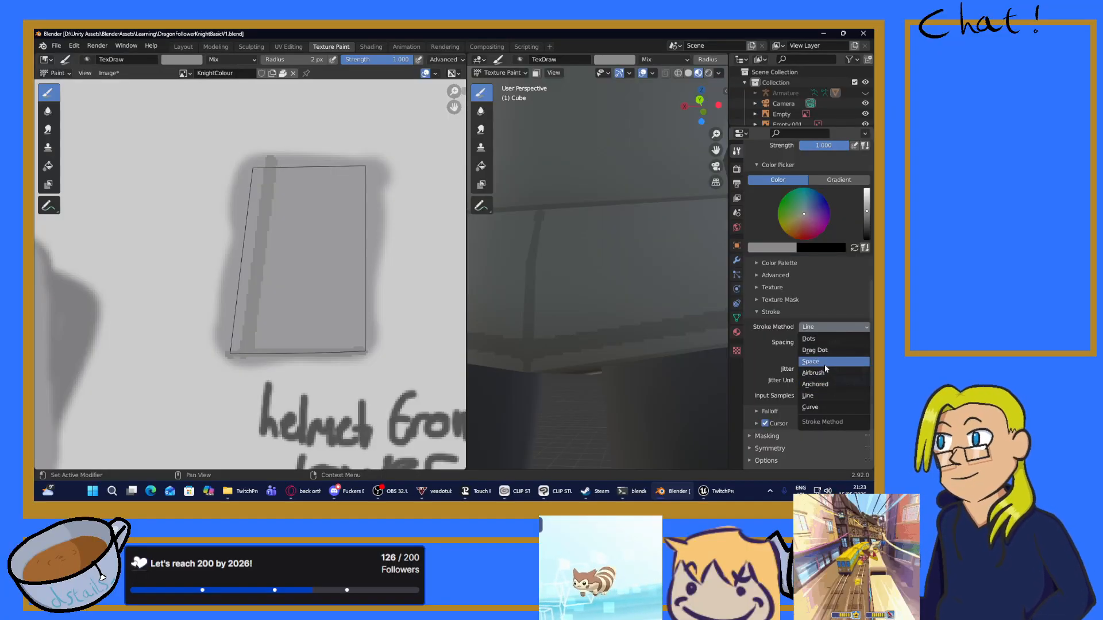
click(825, 364)
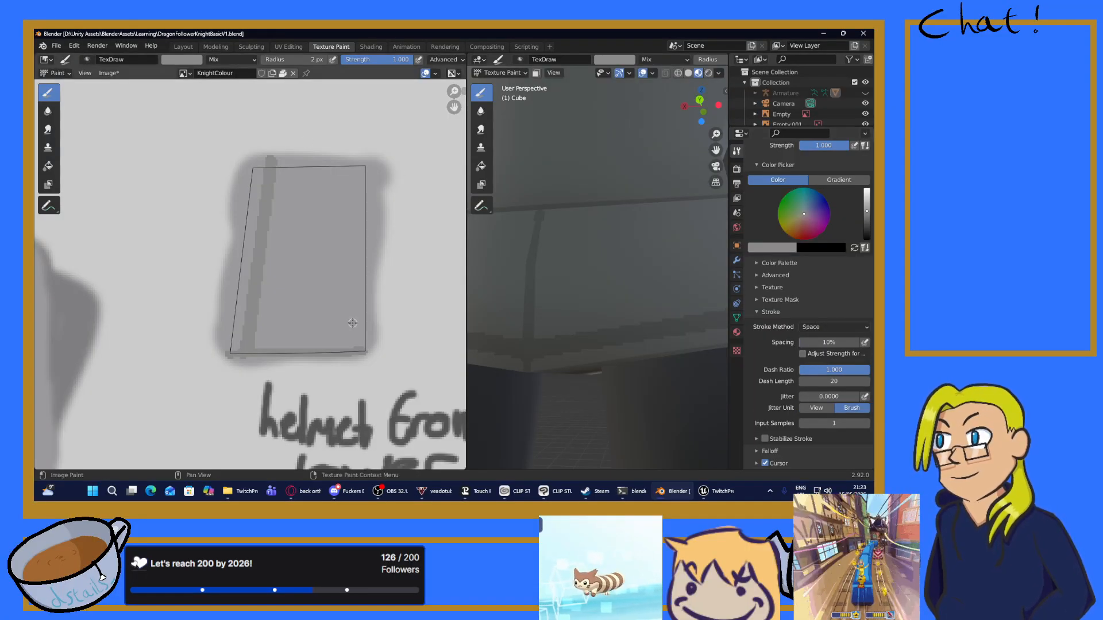
Step: Fill the strip between the dark line and the slanted edge of the pelvis back piece with darker grey and check it on the model
drag(260, 169, 245, 305)
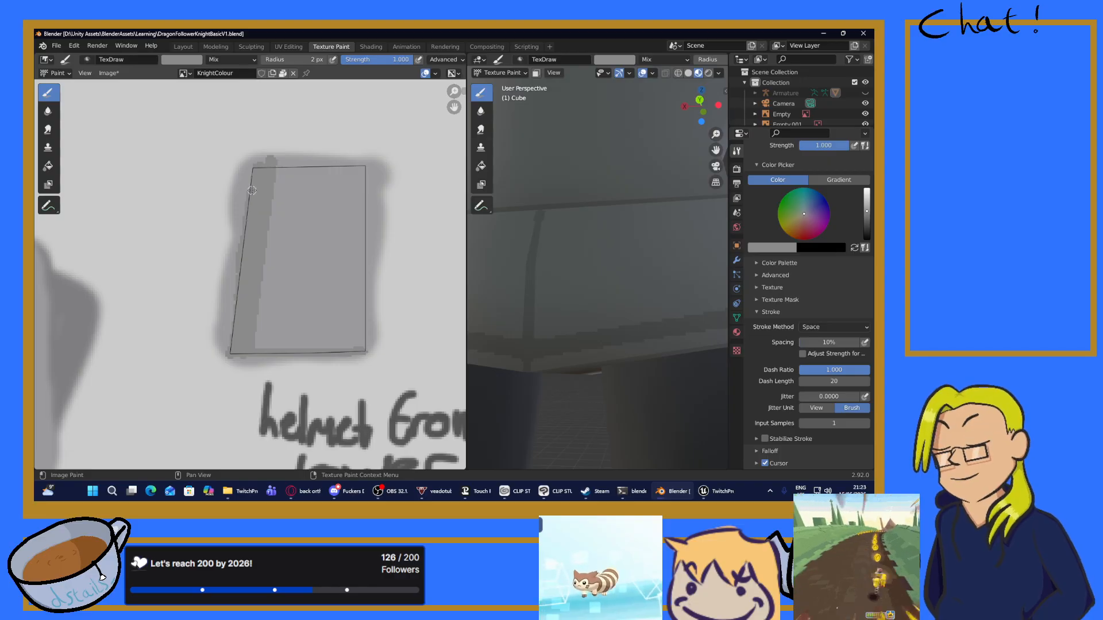
scroll(571, 319, down, 4)
middle_drag(630, 305, 660, 316)
middle_drag(655, 310, 620, 326)
scroll(620, 325, up, 5)
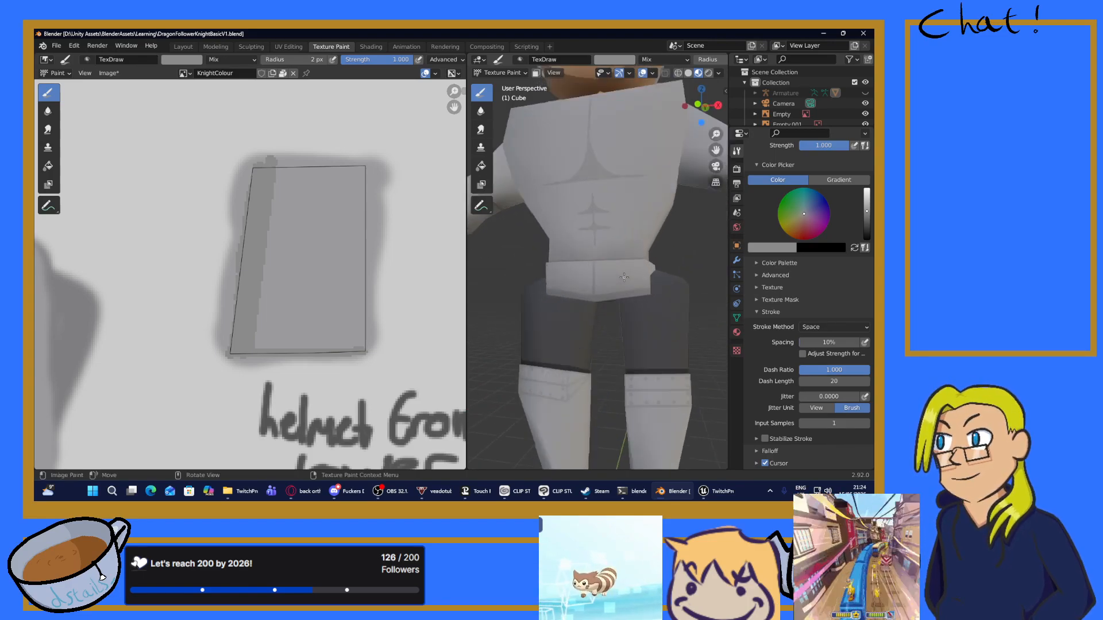
middle_drag(603, 279, 643, 251)
scroll(622, 288, down, 4)
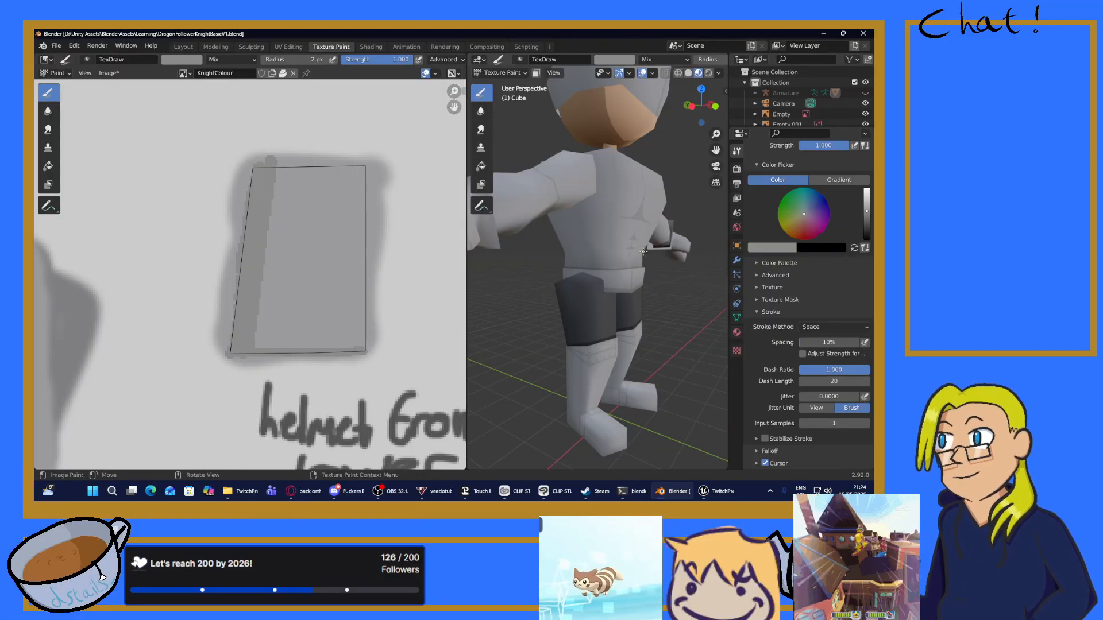
scroll(598, 249, up, 2)
middle_drag(652, 244, 694, 234)
scroll(694, 233, down, 5)
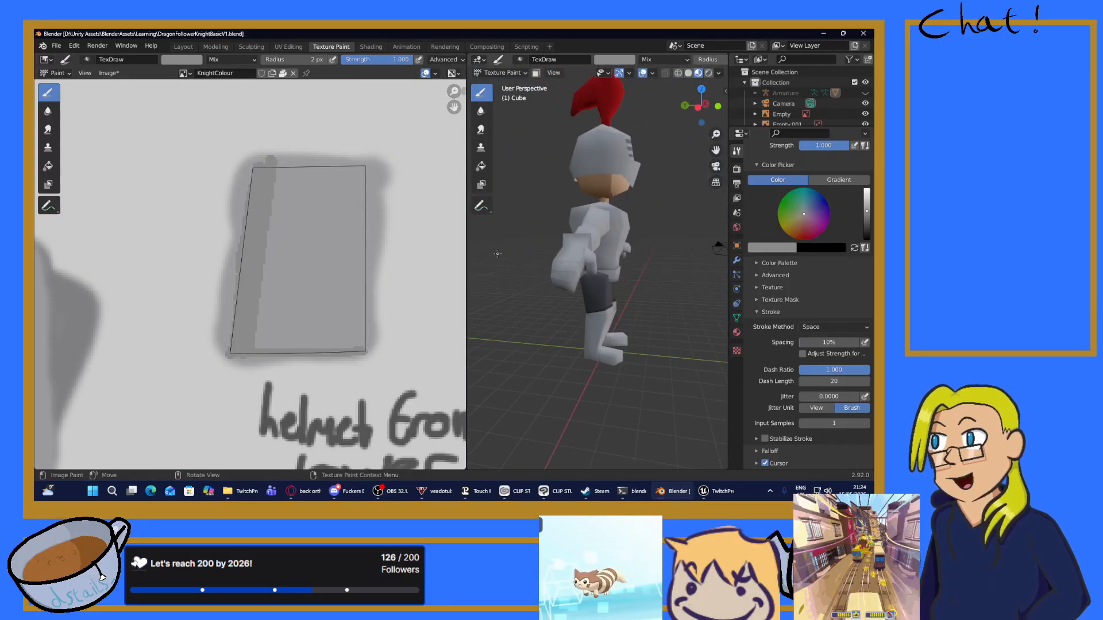
Step: Locate the upper side piece in the texture and try a freehand darker grey stroke on it, undoing it
scroll(268, 336, down, 4)
scroll(269, 336, down, 4)
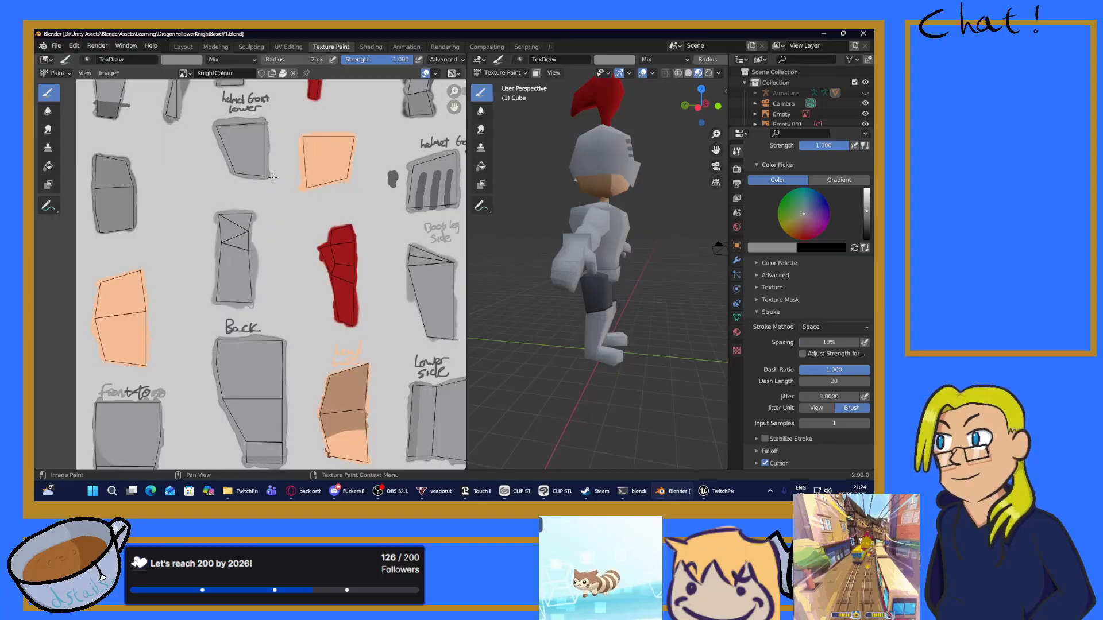
scroll(271, 259, up, 2)
middle_drag(271, 258, 210, 246)
scroll(211, 244, down, 1)
middle_drag(248, 356, 270, 163)
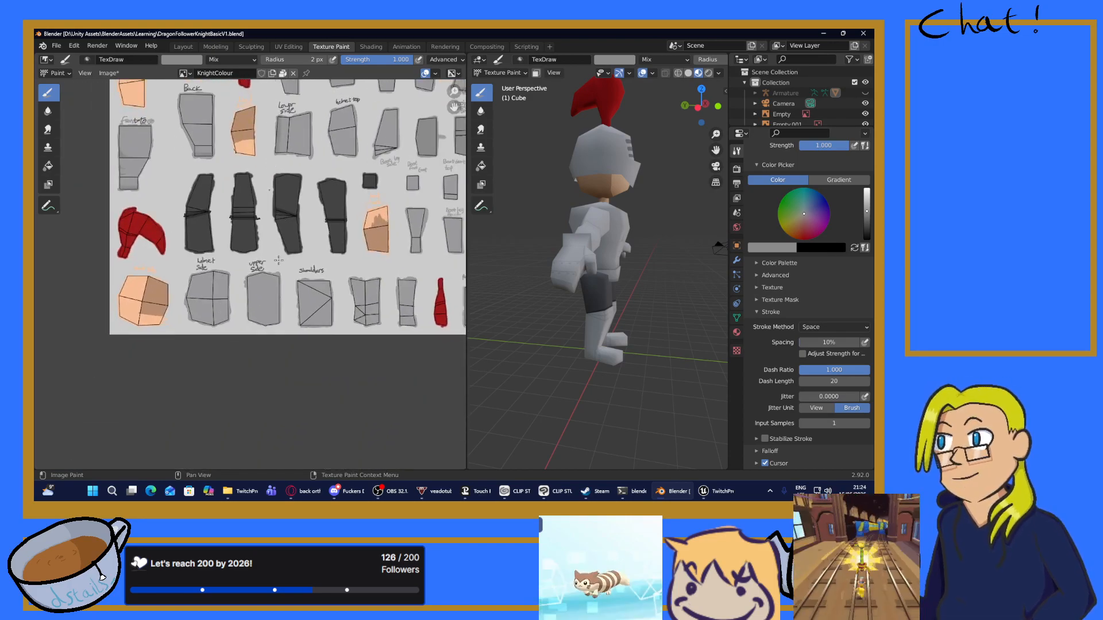
scroll(279, 259, up, 6)
drag(265, 305, 284, 401)
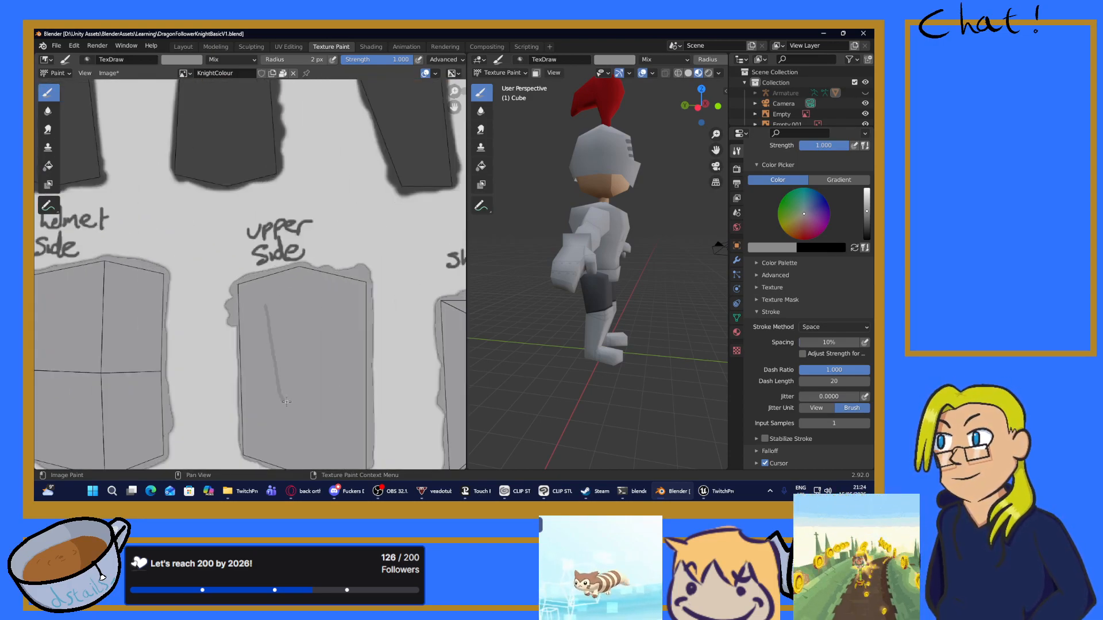
key(ctrl+z)
Step: Set the stroke method to Line and try a straight grey line down the middle of the upper side piece, undoing it
mouse_move(275, 358)
middle_down()
mouse_move(301, 264)
mouse_move(321, 271)
mouse_move(243, 224)
mouse_move(263, 222)
middle_up()
scroll(316, 250, up, 1)
scroll(316, 249, up, 1)
click(834, 327)
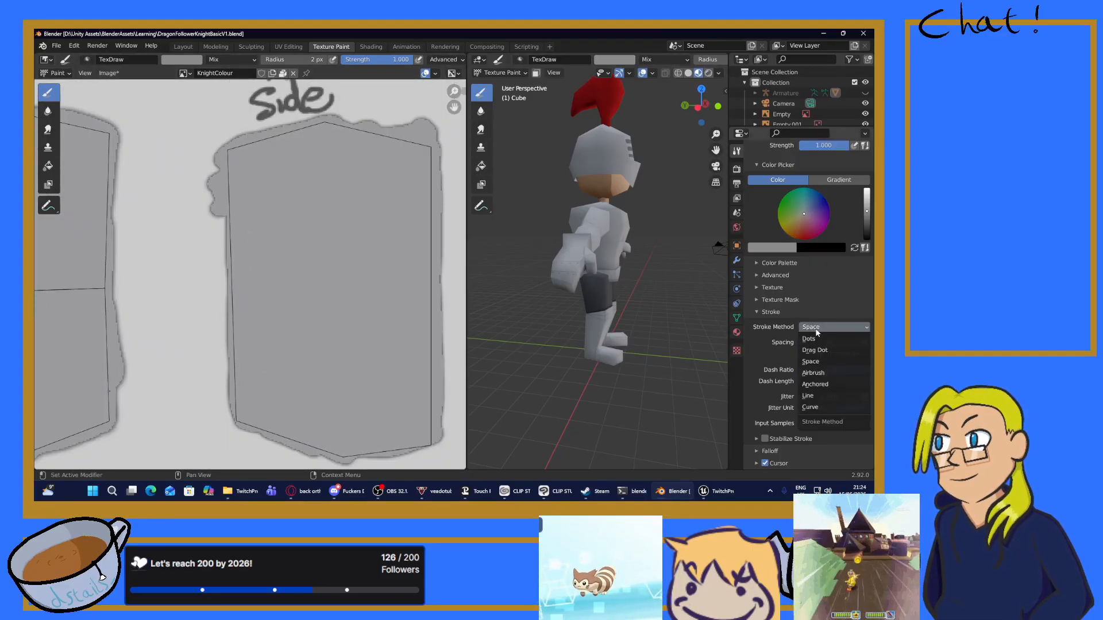
click(822, 395)
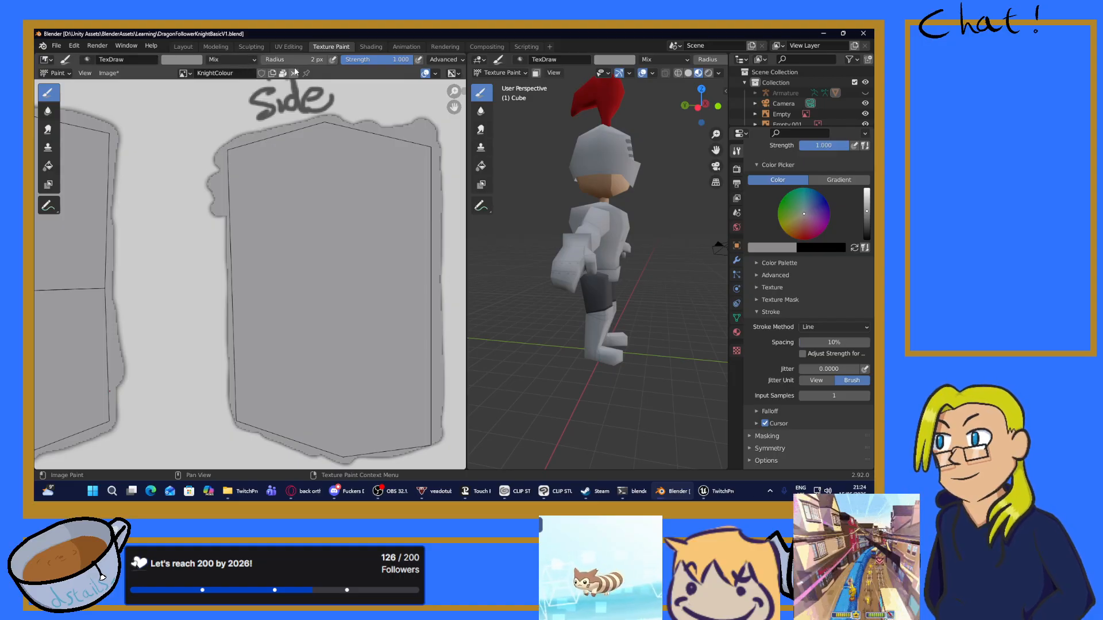
drag(325, 125, 344, 467)
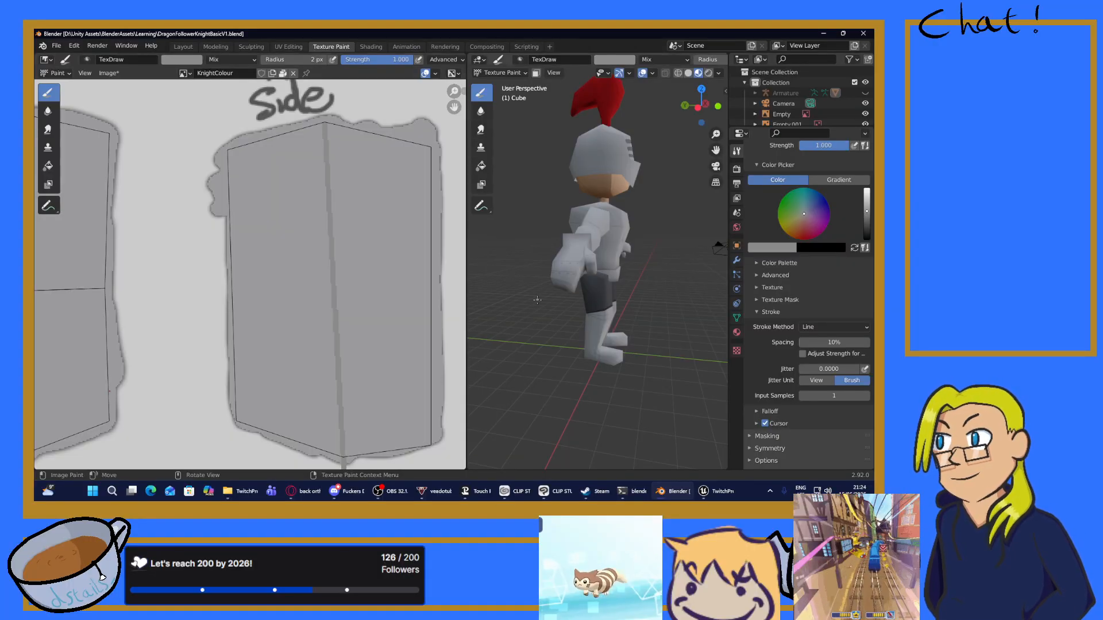
scroll(529, 305, up, 4)
mouse_move(530, 281)
middle_down()
mouse_move(619, 293)
mouse_move(478, 287)
mouse_move(562, 278)
mouse_move(517, 279)
middle_up()
key(ctrl+z)
Step: Try straight grey lines from the upper-left corner of the upper side piece, including one along its edge, undoing each one
drag(228, 152, 251, 279)
key(ctrl+z)
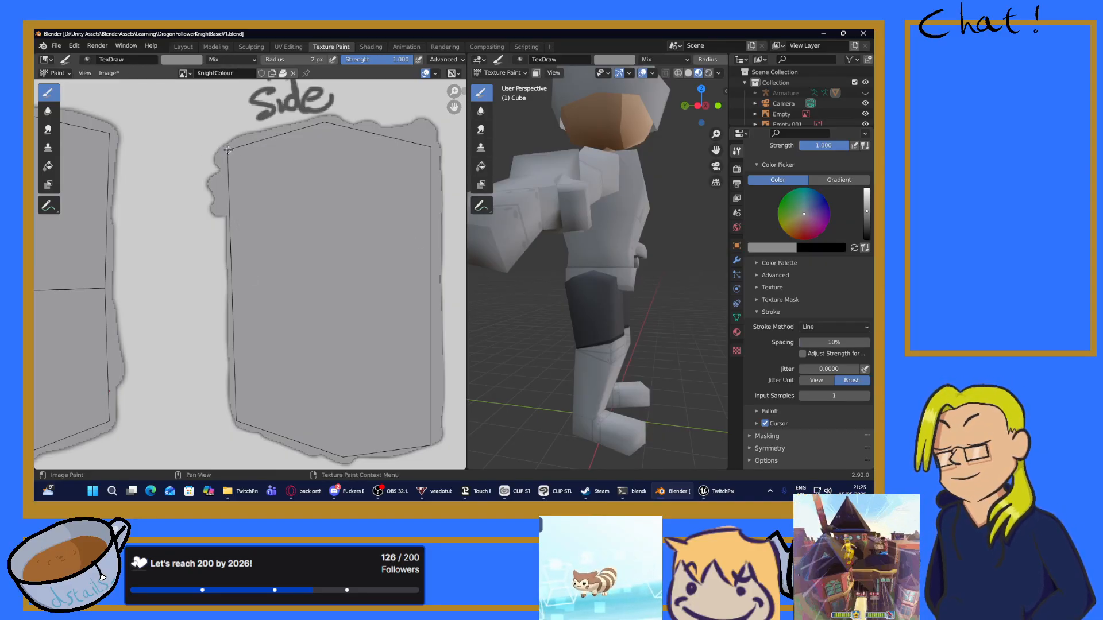
drag(228, 150, 235, 460)
middle_drag(566, 313, 510, 310)
key(ctrl+z)
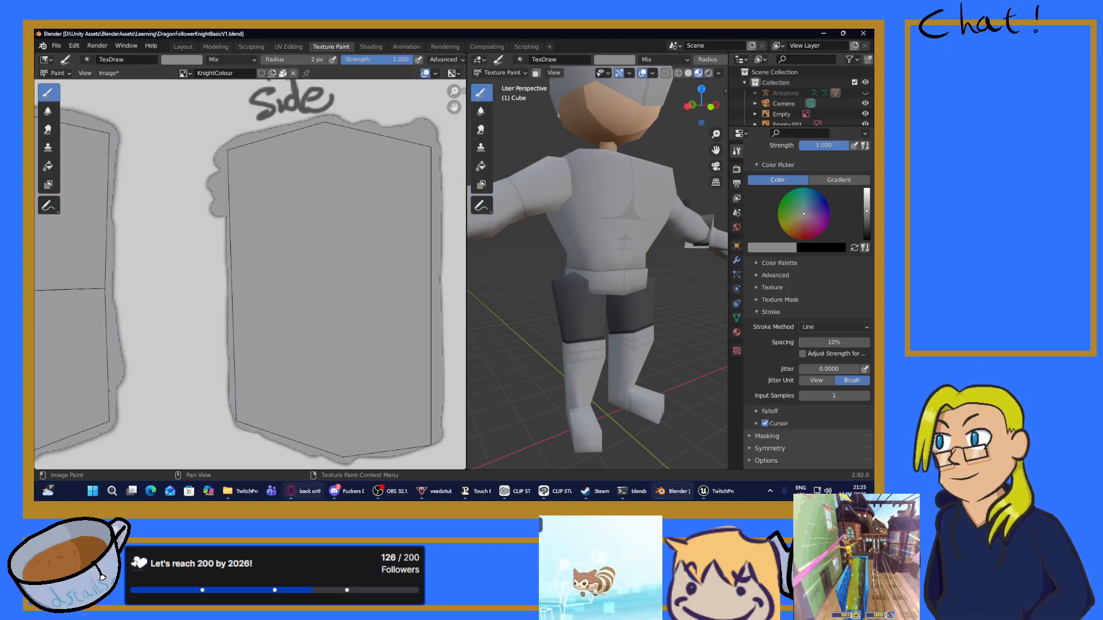
click(346, 491)
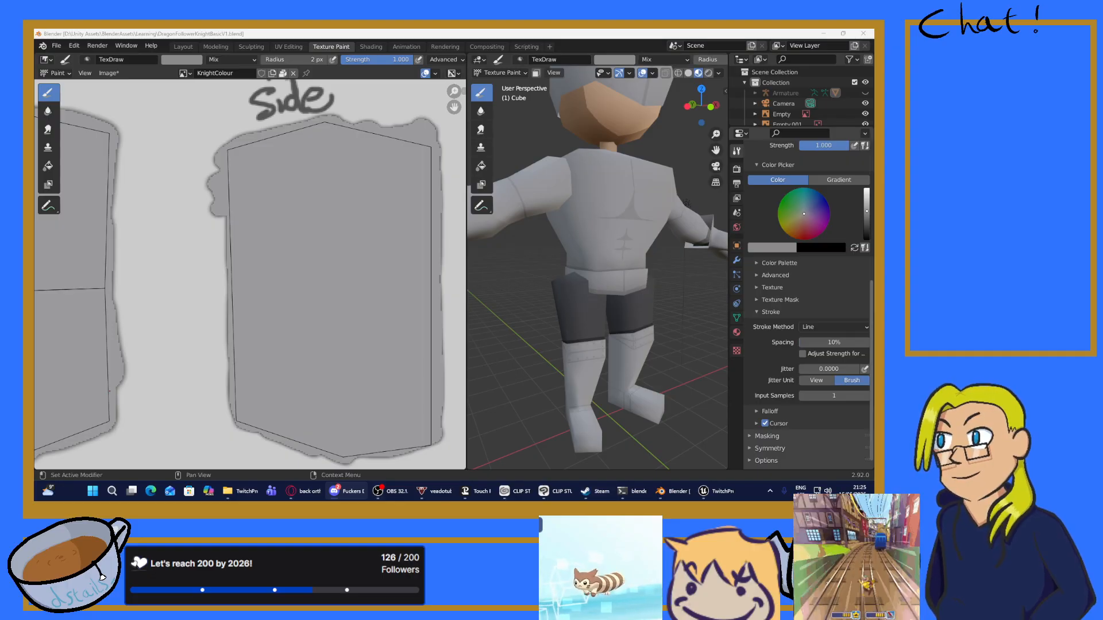
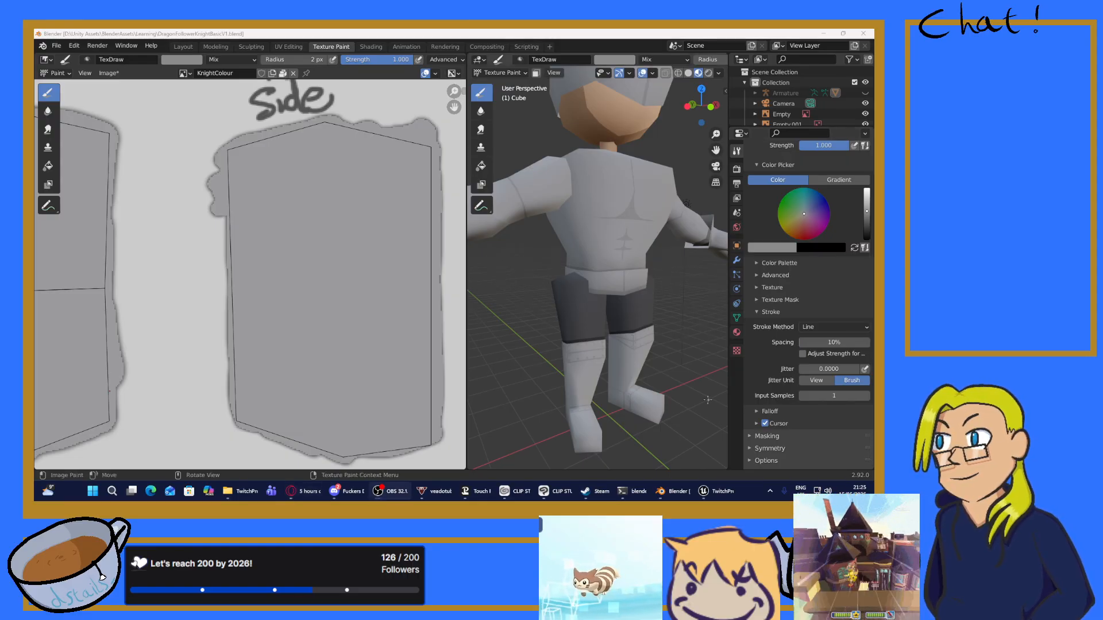
Step: Try short straight grey lines on the shoulders piece near the point where its diagonals meet, undoing each one
middle_drag(660, 300, 587, 178)
scroll(158, 219, down, 6)
mouse_move(363, 250)
middle_down()
mouse_move(330, 219)
mouse_move(291, 223)
middle_up()
scroll(330, 219, up, 4)
mouse_move(309, 210)
mouse_down()
mouse_move(321, 246)
mouse_move(332, 241)
mouse_up()
key(ctrl+z)
key(ctrl+z)
key(ctrl+z)
drag(385, 195, 385, 241)
key(ctrl+z)
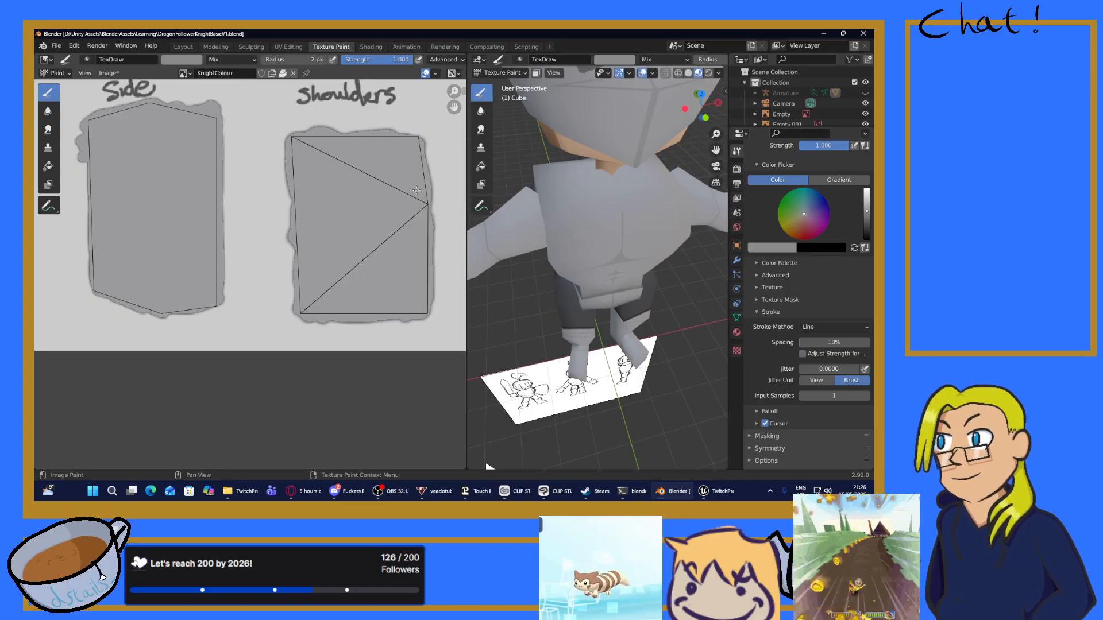
drag(415, 198, 399, 245)
key(ctrl+z)
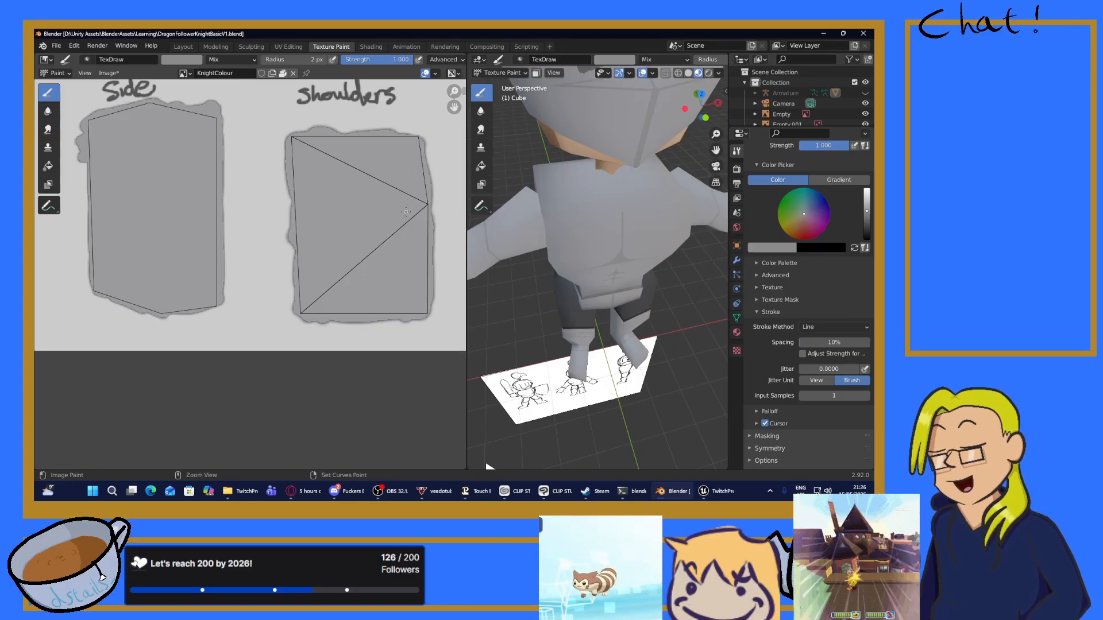
Step: Sample the tan skin colour from the model's neck for the brush and set the stroke method to Space
scroll(428, 191, up, 2)
drag(430, 186, 417, 187)
middle_drag(417, 187, 254, 251)
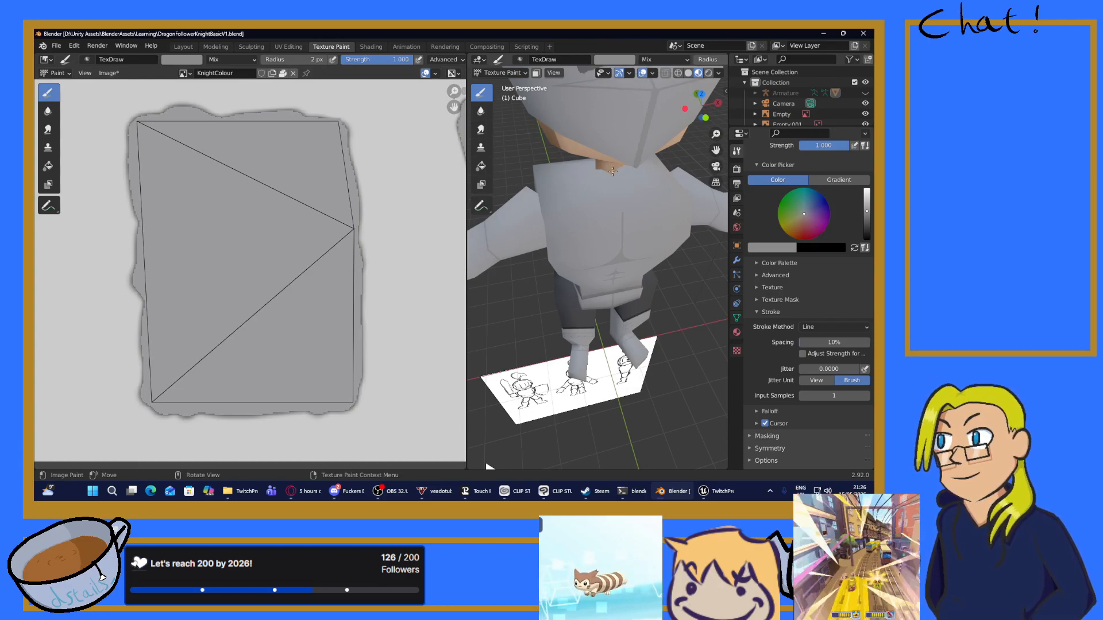
scroll(612, 171, up, 1)
middle_drag(613, 171, 628, 145)
click(181, 59)
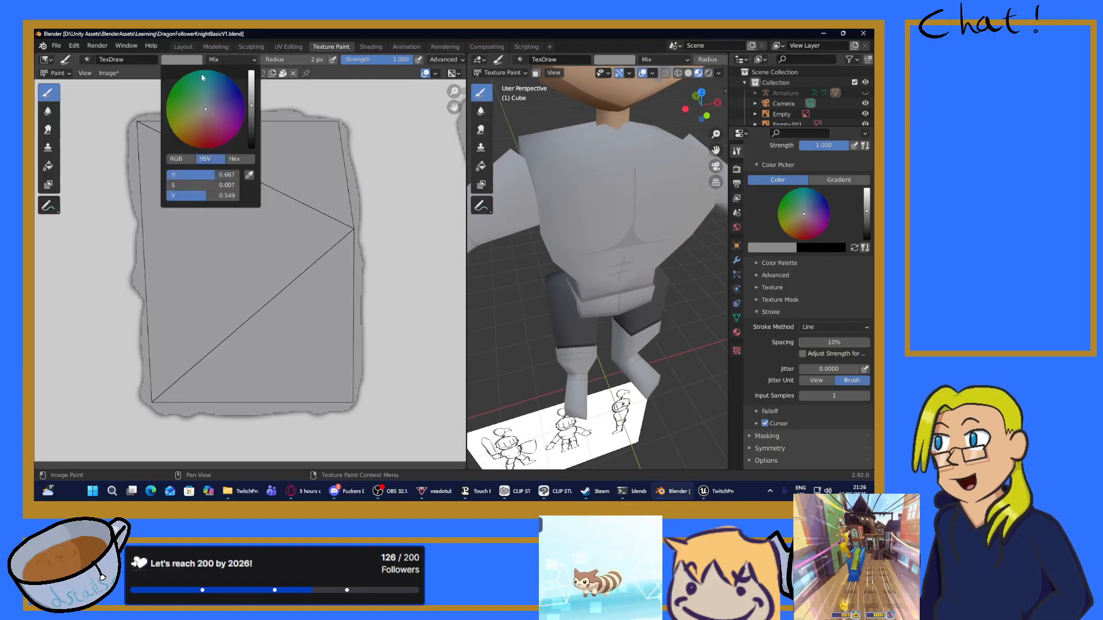
click(249, 174)
click(613, 119)
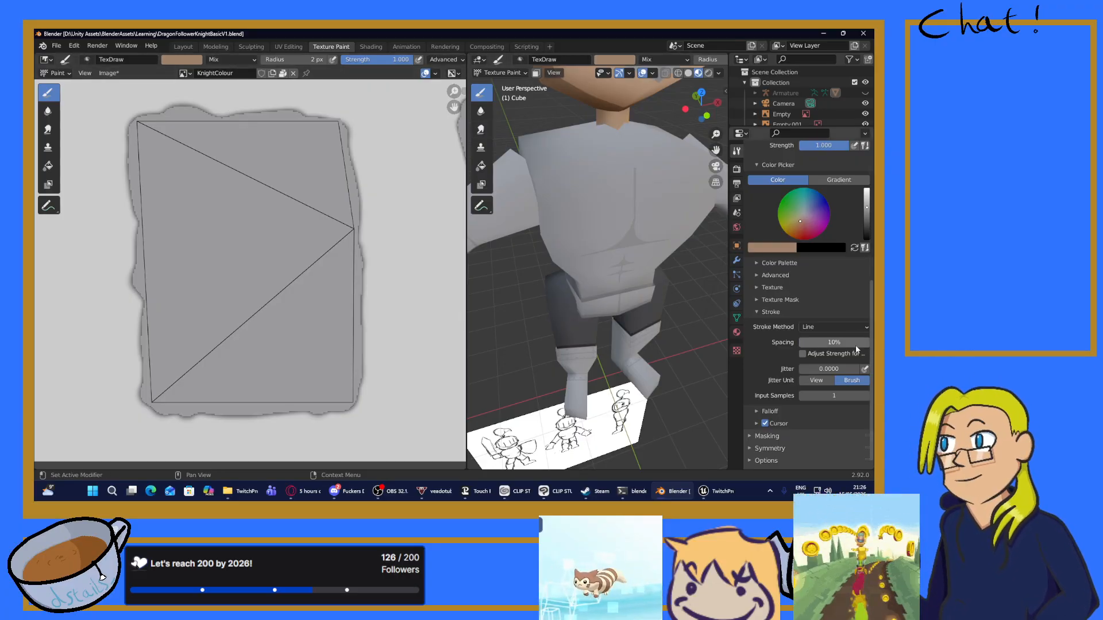
click(814, 330)
click(811, 364)
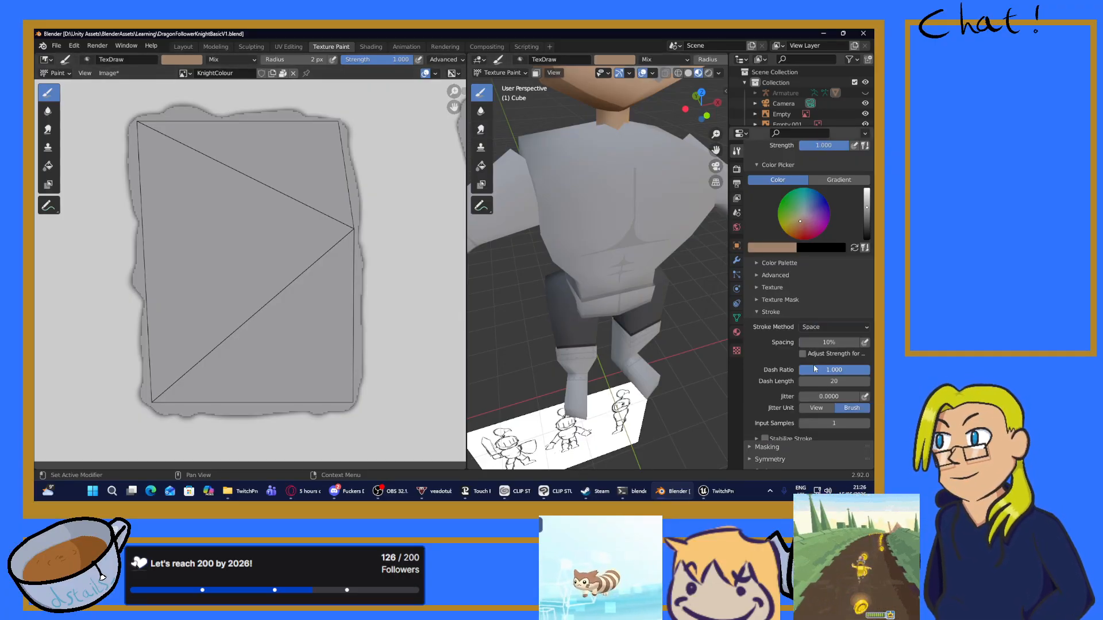
Step: Try painting a tan neckline patch on the shoulders piece around the point where its diagonals meet, and check it on the chest
mouse_move(345, 201)
mouse_down()
mouse_move(330, 236)
mouse_move(337, 214)
mouse_move(342, 253)
mouse_move(346, 187)
mouse_move(309, 228)
mouse_move(341, 167)
mouse_move(352, 205)
mouse_move(334, 211)
mouse_up()
mouse_move(518, 185)
middle_down()
mouse_move(509, 203)
mouse_move(520, 189)
middle_up()
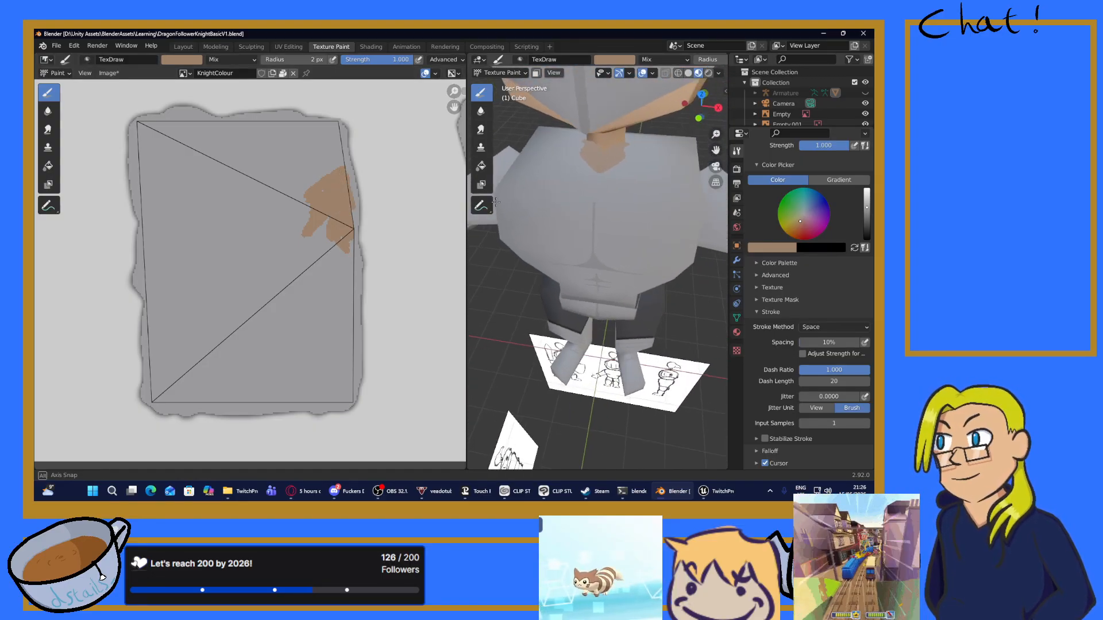
drag(308, 199, 306, 221)
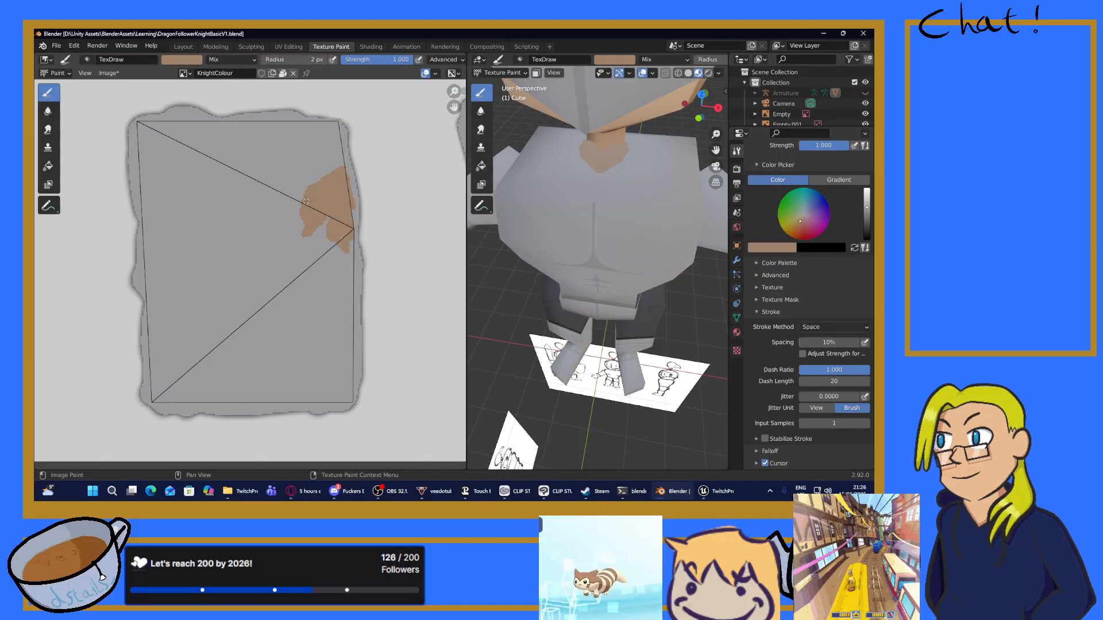
mouse_move(301, 209)
mouse_down()
mouse_move(343, 163)
mouse_move(307, 200)
mouse_up()
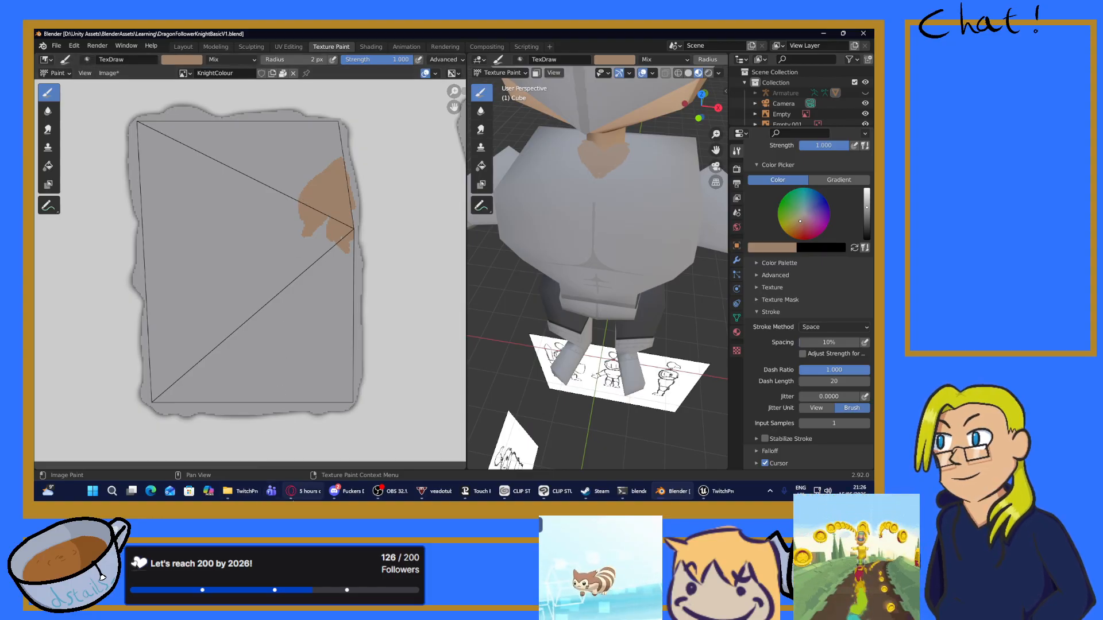
click(303, 491)
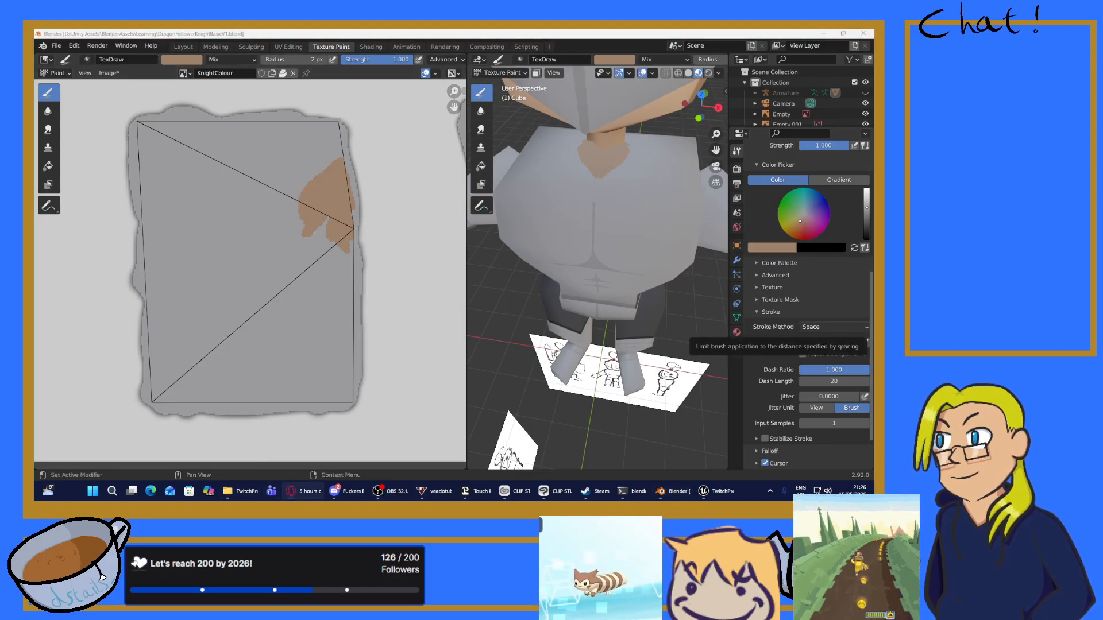
mouse_move(518, 214)
middle_down()
mouse_move(610, 205)
mouse_move(597, 168)
mouse_move(569, 173)
middle_up()
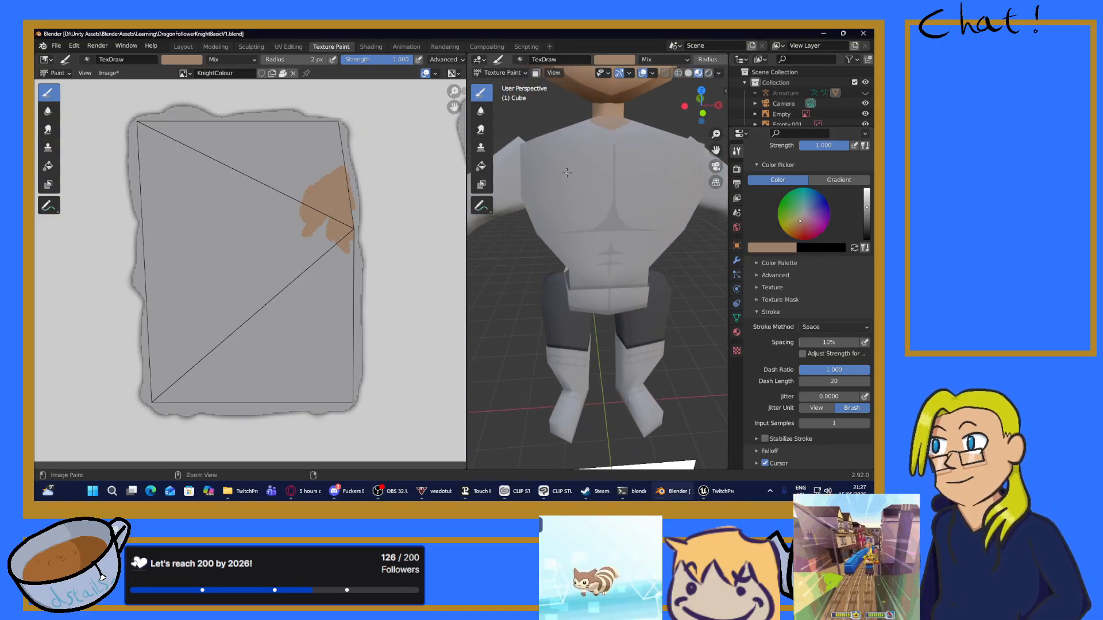
Step: Undo all the tan neckline strokes on the shoulders piece
key(ctrl+z)
key(ctrl+z)
key(ctrl+z)
key(ctrl+z)
key(ctrl+z)
key(ctrl+z)
key(ctrl+z)
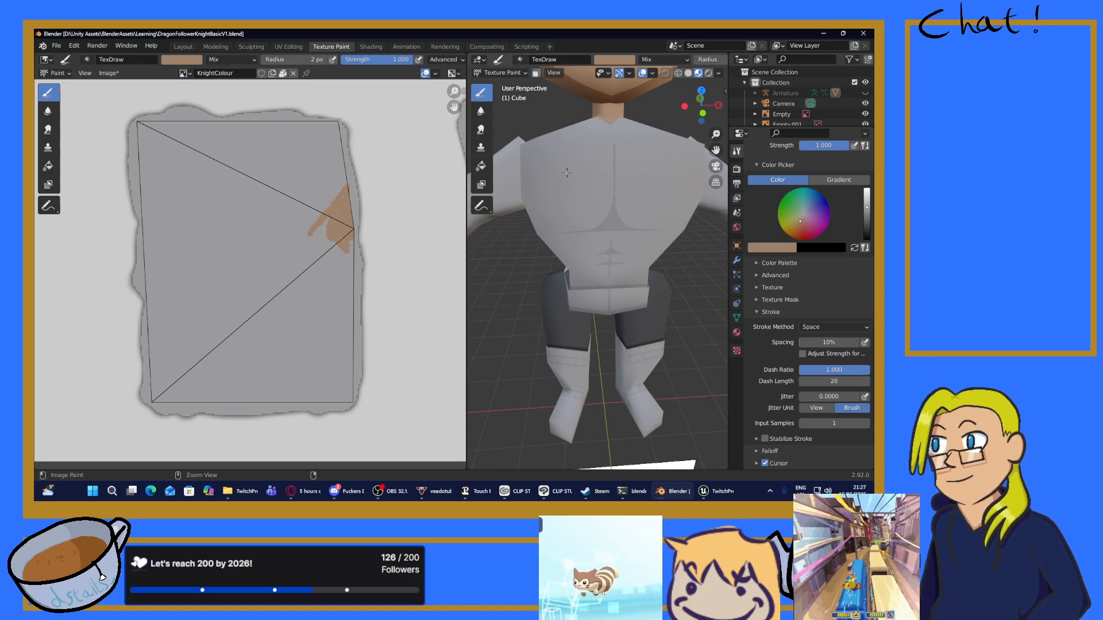
key(ctrl+z)
key(ctrl+z)
key(ctrl+z)
key(ctrl+z)
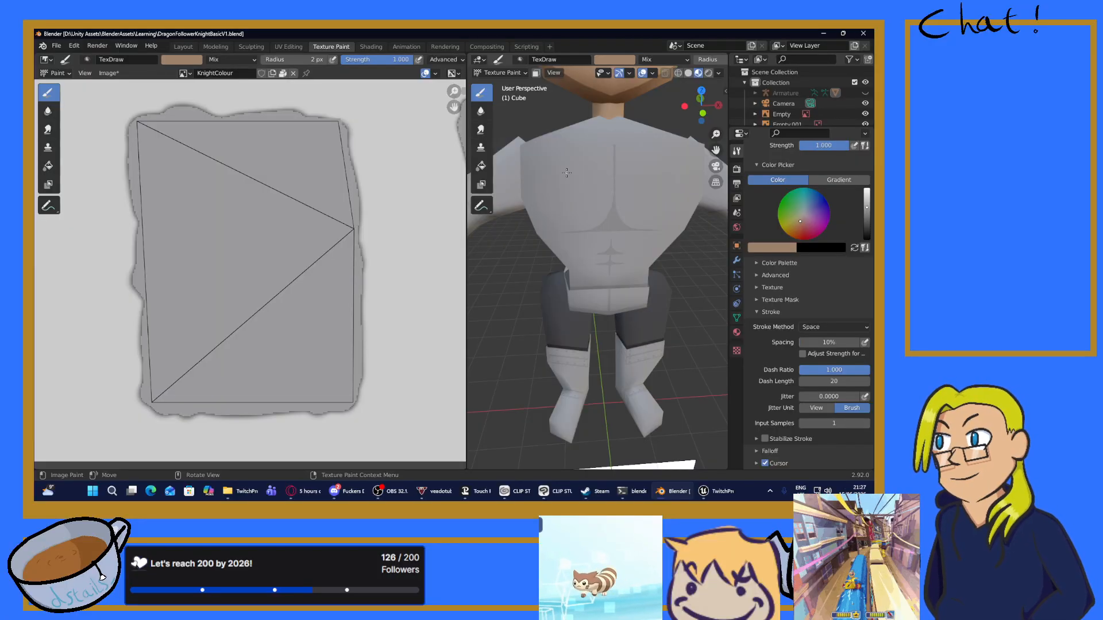
Step: Examine the knight from the side and inspect the arm armour up close for stray paint marks
middle_drag(572, 233, 667, 279)
scroll(602, 303, down, 2)
scroll(577, 306, down, 2)
scroll(668, 278, up, 5)
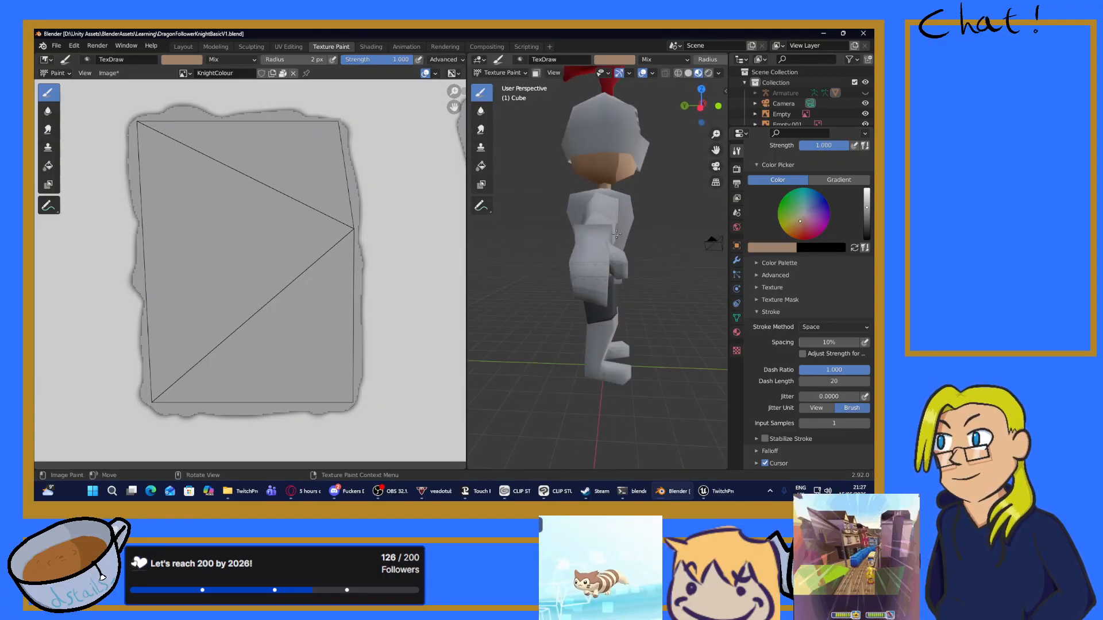
mouse_move(676, 229)
middle_down()
mouse_move(651, 243)
mouse_move(721, 245)
mouse_move(655, 248)
mouse_move(671, 250)
middle_up()
scroll(555, 263, up, 3)
middle_drag(556, 263, 505, 277)
scroll(377, 298, down, 3)
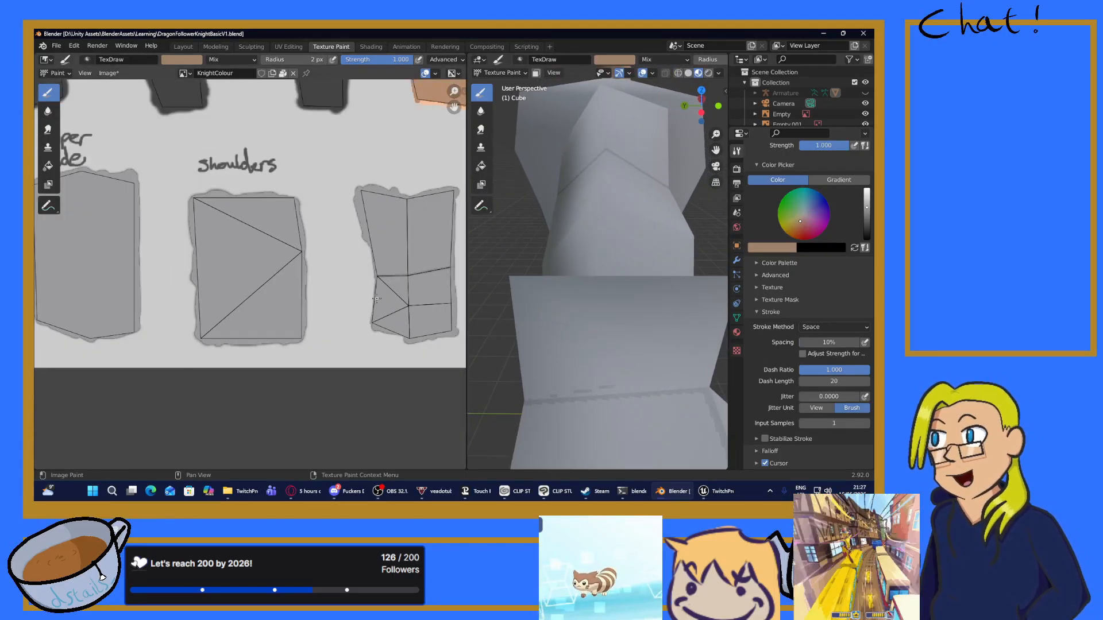
Step: Mark the arm armour with a tan squiggle on the model and find the matching piece in the texture
scroll(411, 320, down, 4)
scroll(398, 220, down, 1)
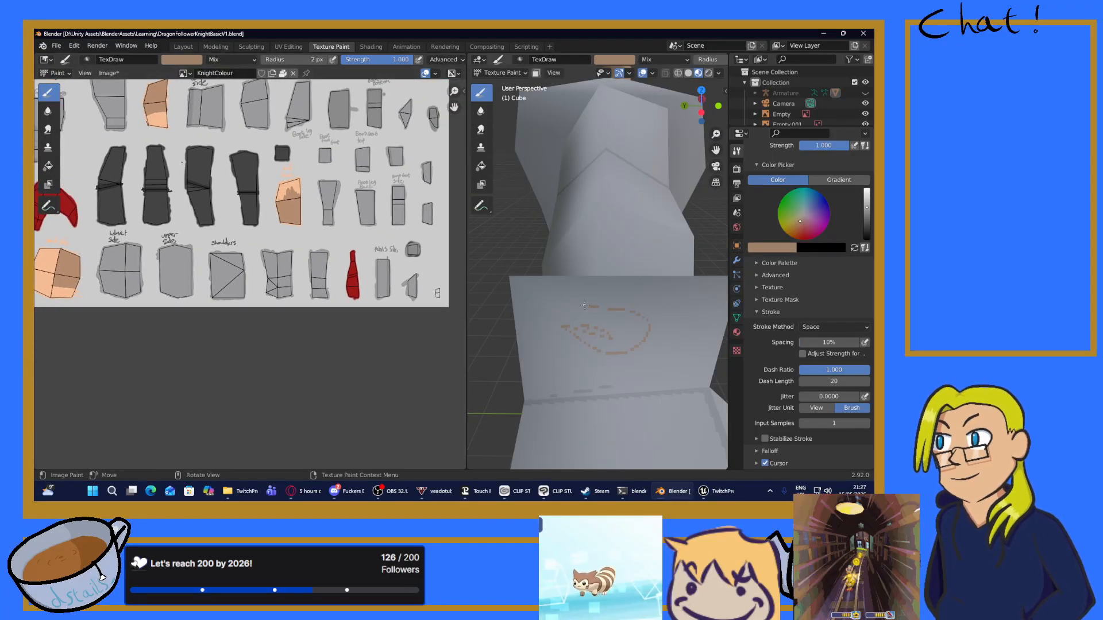
middle_drag(286, 216, 320, 404)
middle_drag(321, 190, 263, 231)
middle_drag(429, 413, 236, 259)
scroll(385, 245, up, 4)
scroll(209, 254, up, 4)
scroll(241, 260, up, 3)
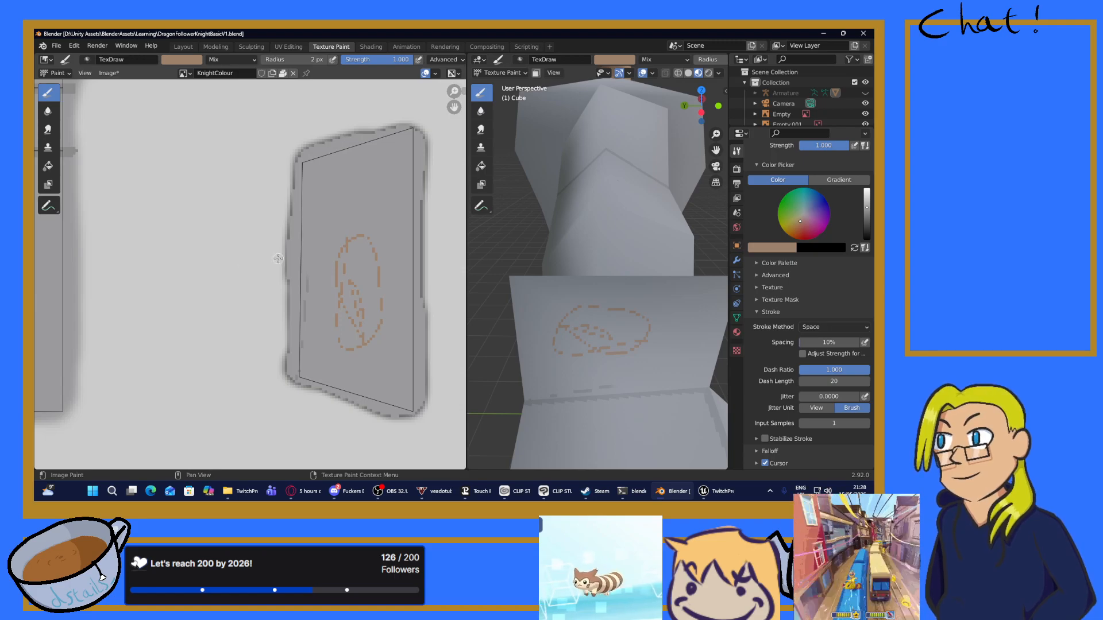
Step: Sample the arm piece's light grey and paint over the tan squiggle and the stray darker dashes on it
click(181, 60)
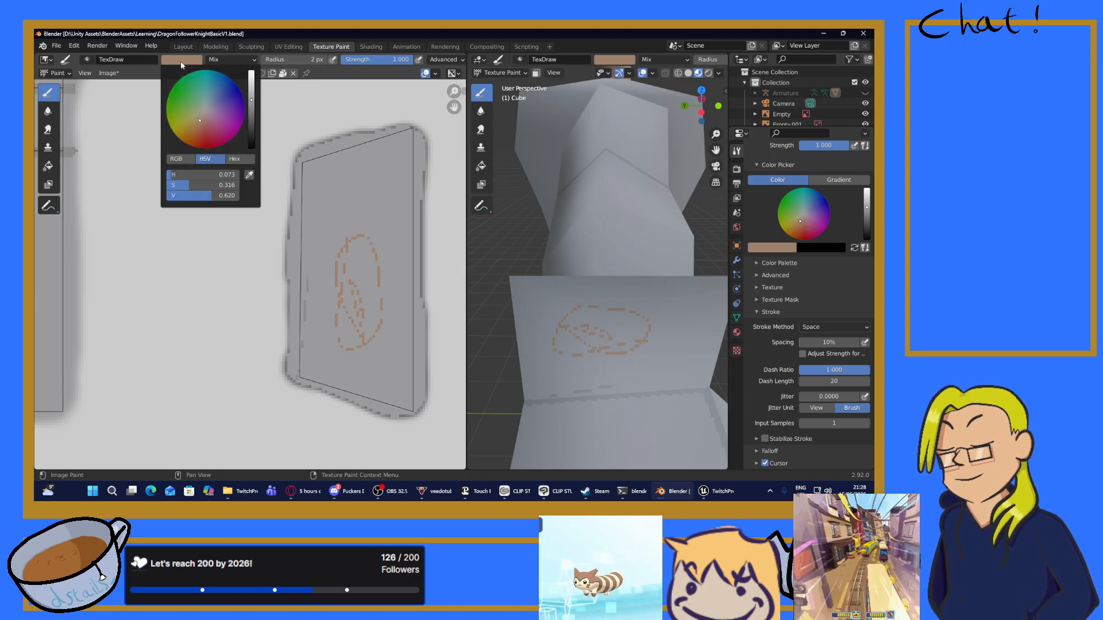
click(249, 175)
click(328, 179)
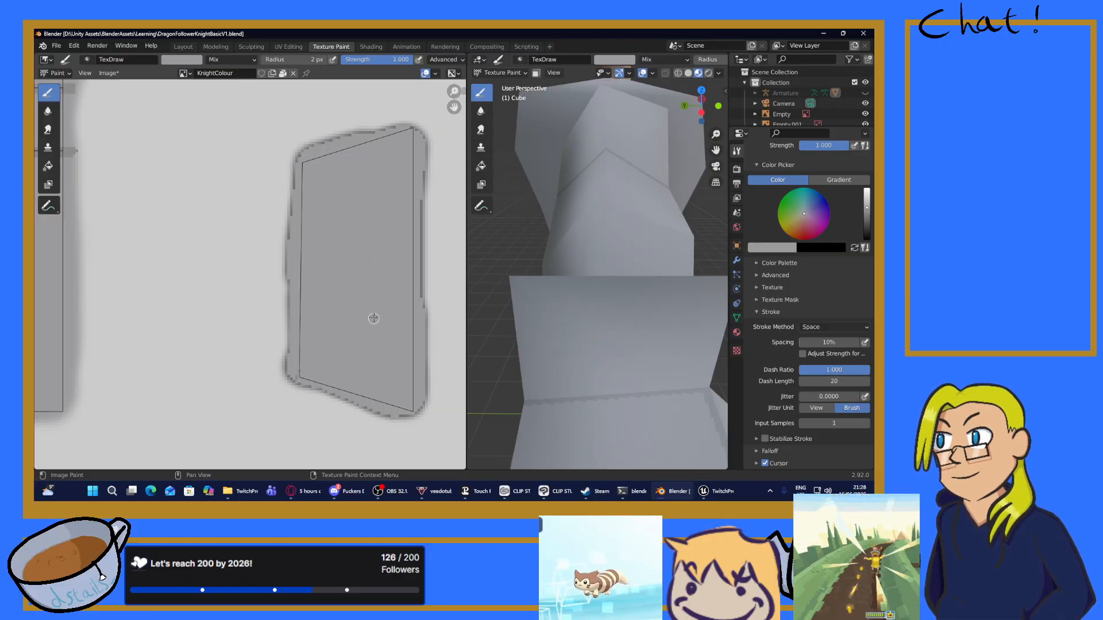
Step: Inspect the whole knight from the front and look closely at the riveted lower leg armour
scroll(618, 323, down, 7)
middle_drag(620, 323, 610, 412)
scroll(598, 418, up, 4)
scroll(682, 404, down, 4)
scroll(619, 428, up, 3)
scroll(610, 412, down, 3)
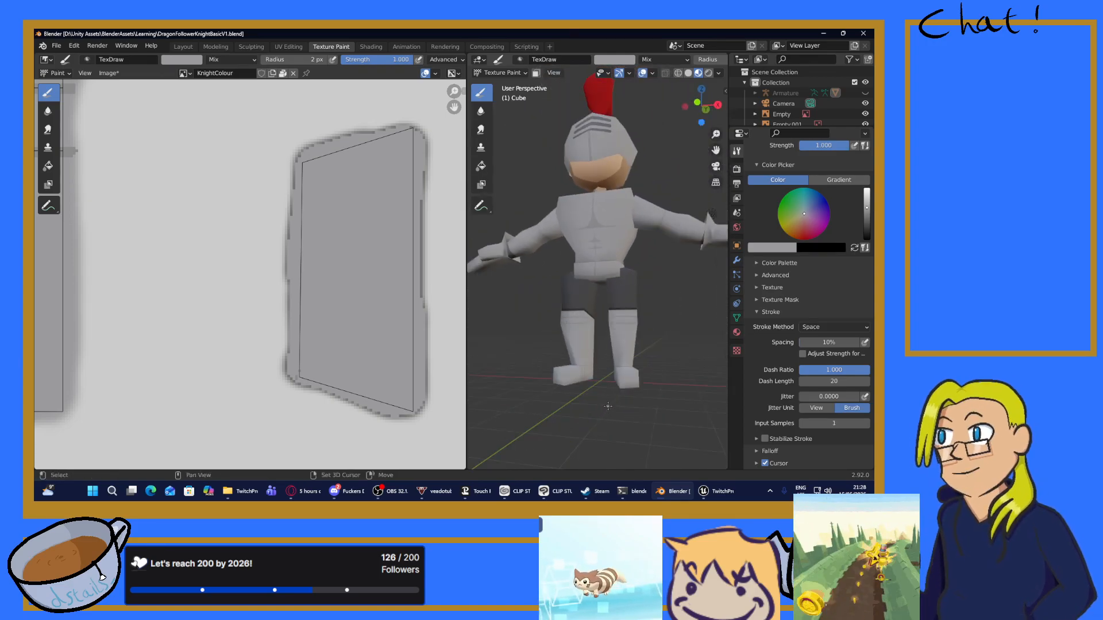
scroll(608, 407, up, 8)
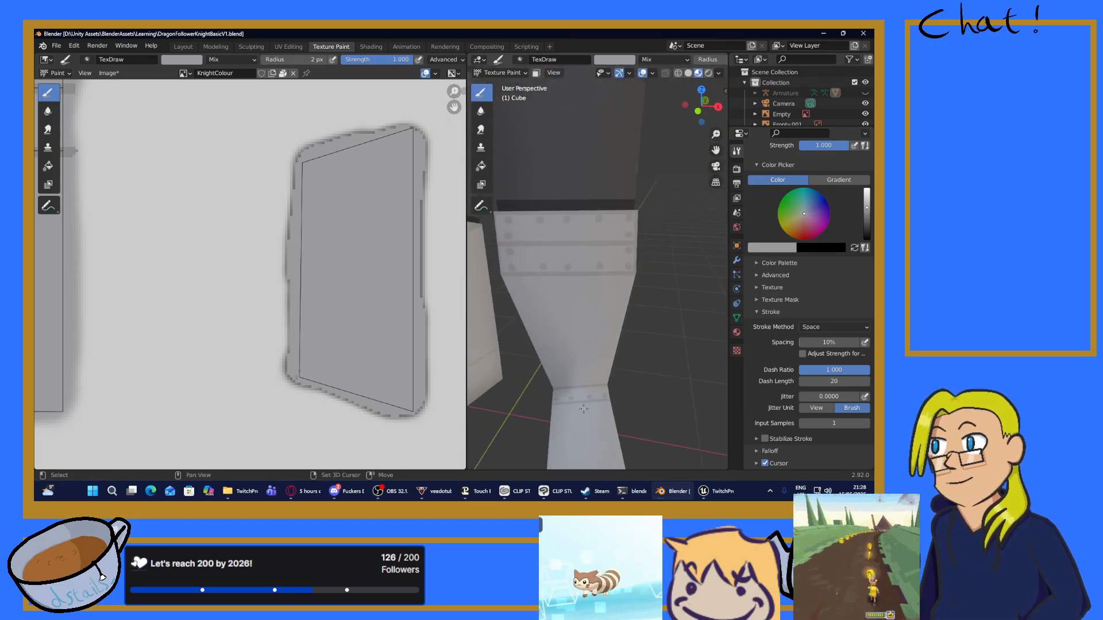
Step: Inspect the knight's lower legs and feet from several angles and save the file
shift+middle_drag(583, 408, 571, 280)
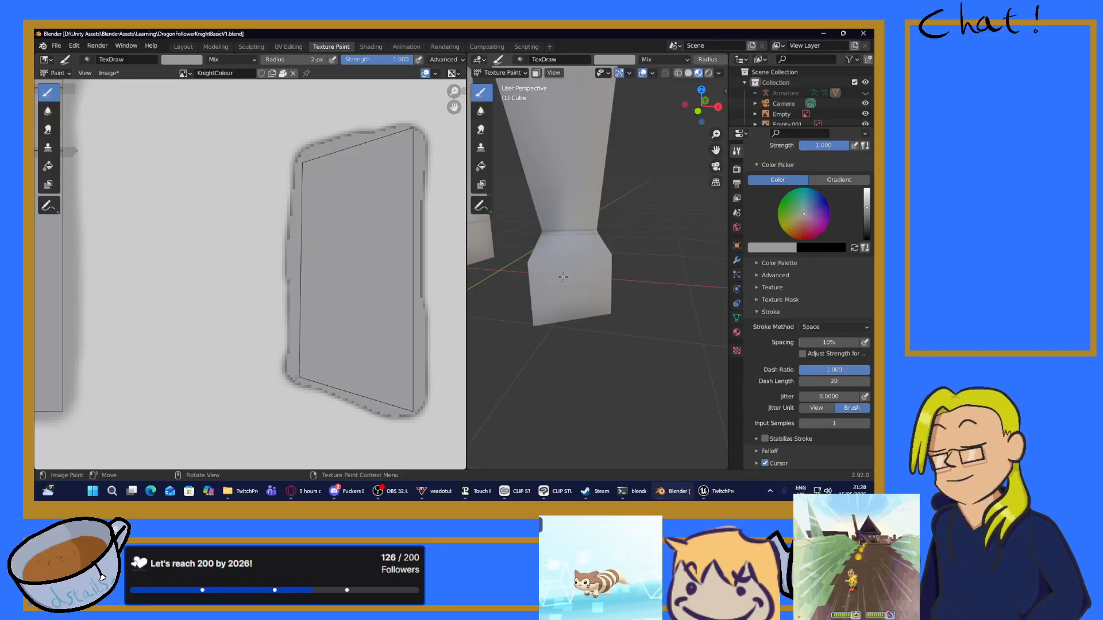
middle_drag(569, 281, 554, 388)
scroll(594, 304, down, 4)
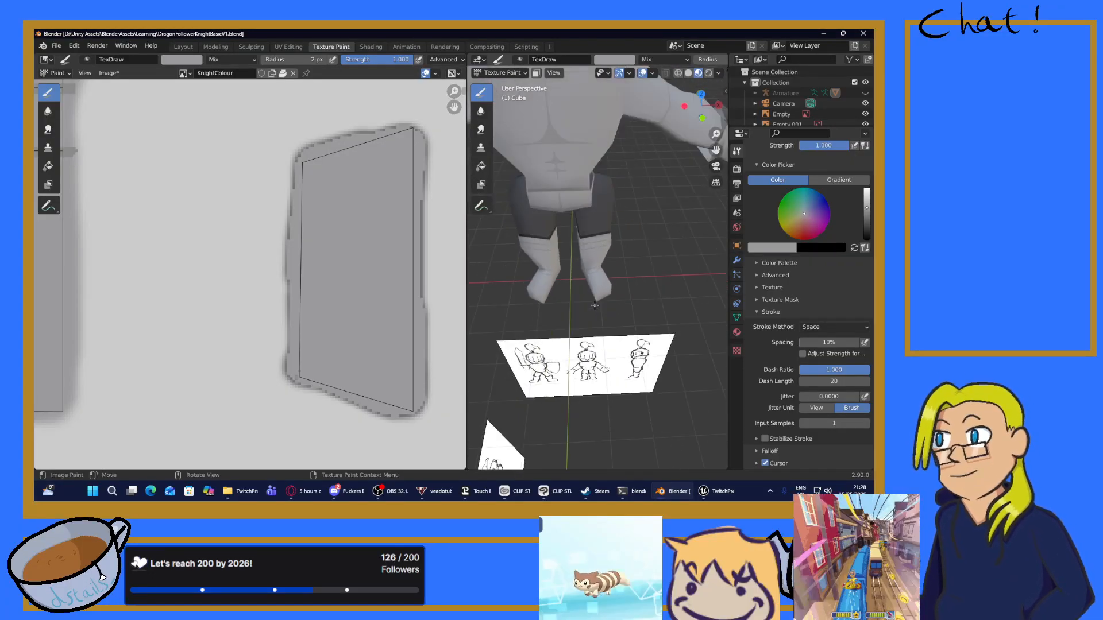
mouse_move(594, 316)
middle_down()
mouse_move(591, 281)
mouse_move(569, 296)
middle_up()
scroll(568, 311, up, 5)
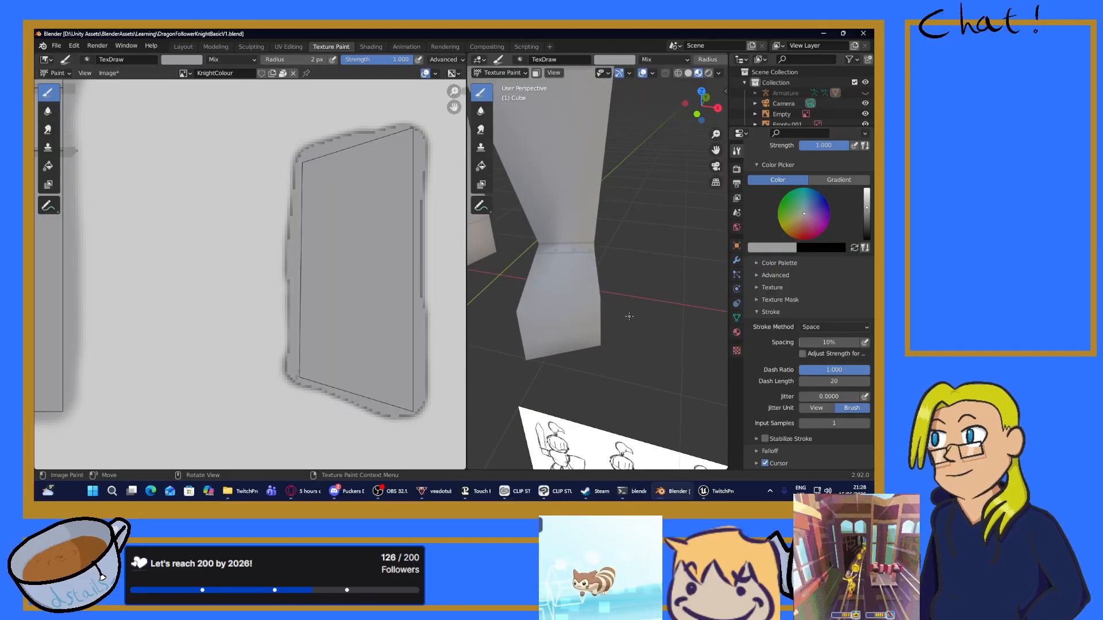
scroll(625, 322, down, 8)
scroll(597, 293, up, 3)
mouse_move(559, 243)
middle_down()
mouse_move(594, 214)
mouse_move(656, 233)
mouse_move(620, 180)
mouse_move(642, 239)
mouse_move(640, 229)
middle_up()
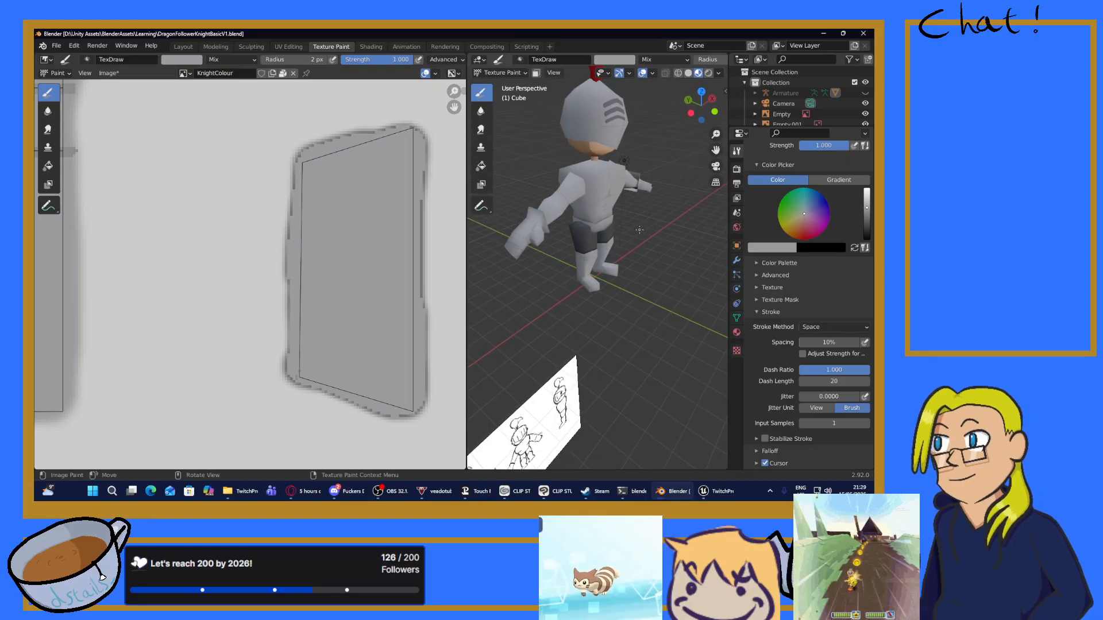
key(ctrl+s)
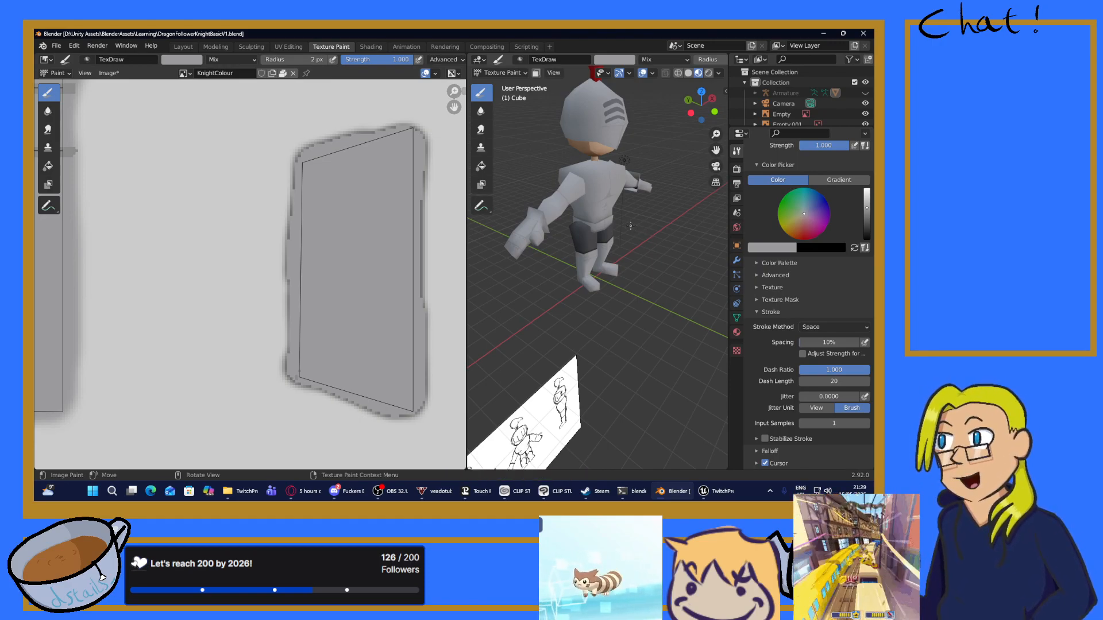
Step: Check the arm armour on the model and sample the darker rivet grey from the boot foot side piece as the brush colour
scroll(630, 226, down, 2)
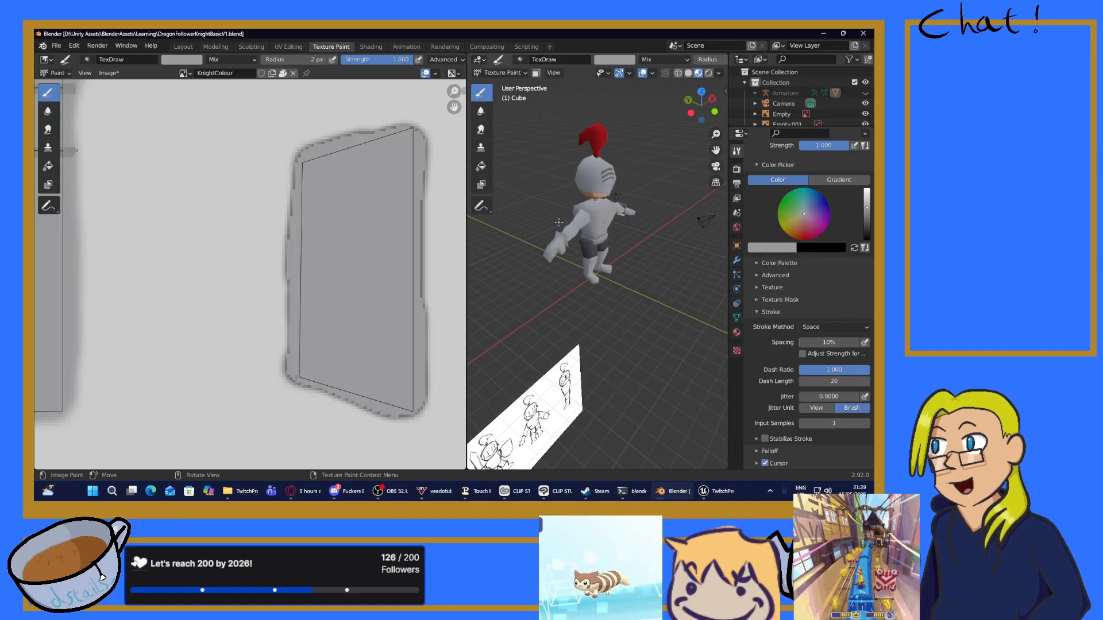
scroll(558, 223, up, 6)
middle_drag(558, 223, 598, 179)
scroll(616, 227, down, 5)
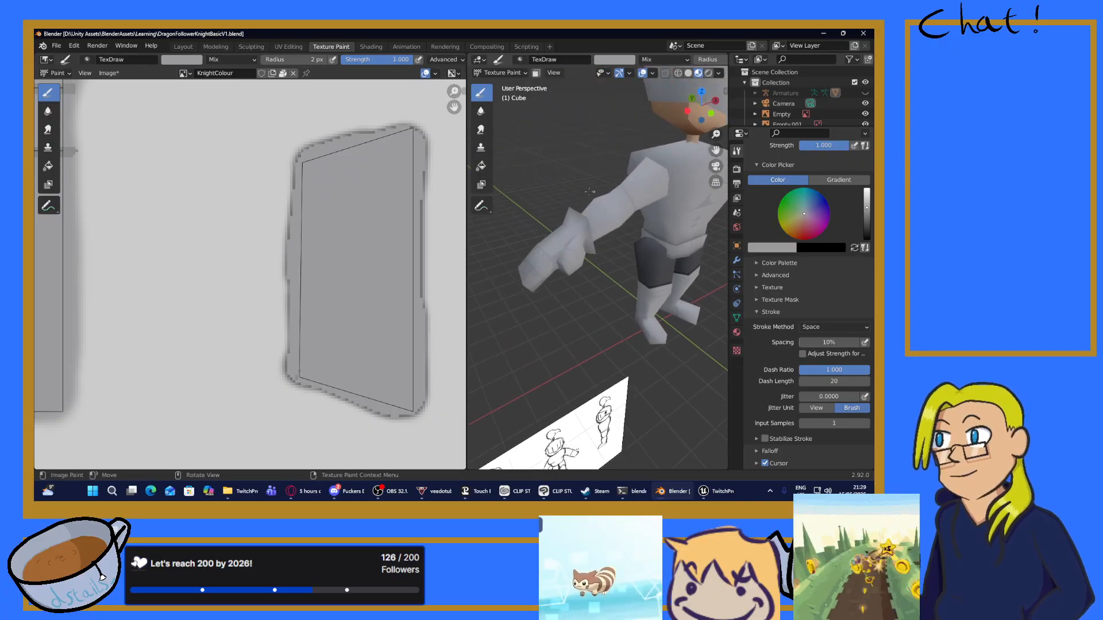
scroll(189, 205, down, 5)
scroll(190, 205, up, 3)
middle_drag(200, 202, 363, 222)
scroll(291, 198, up, 3)
middle_drag(291, 198, 265, 221)
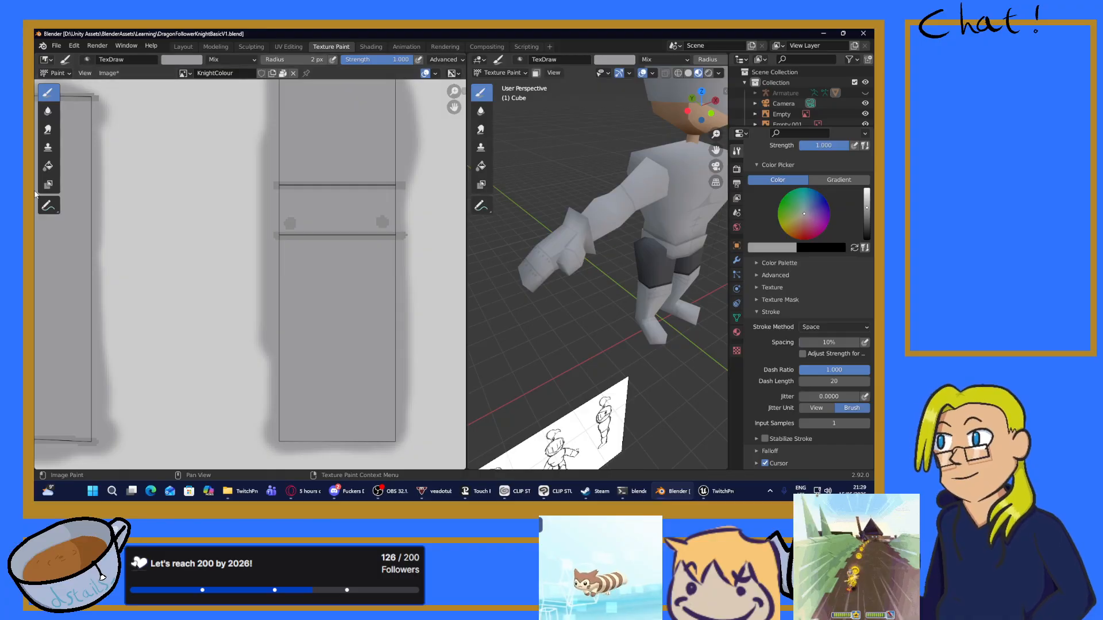
click(190, 61)
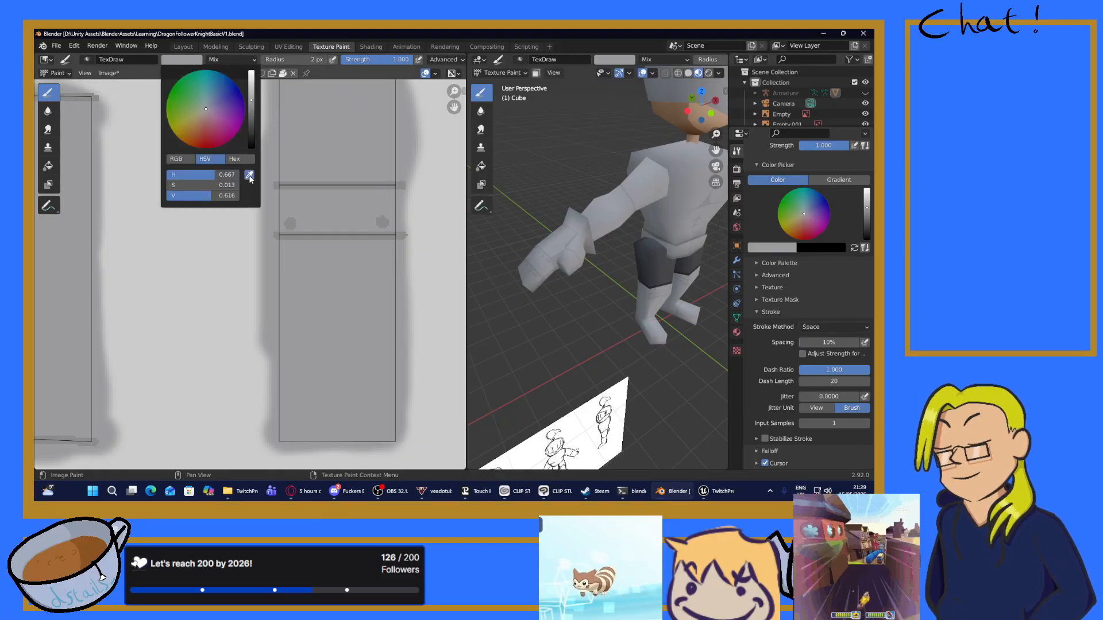
click(249, 179)
click(296, 221)
Step: Compare the arm armour on the model with the texture layout to find pieces that need rivets
scroll(269, 223, down, 6)
mouse_move(269, 223)
middle_down()
mouse_move(347, 286)
mouse_move(408, 403)
middle_up()
mouse_move(280, 202)
middle_down()
mouse_move(293, 247)
mouse_move(259, 397)
mouse_move(392, 401)
mouse_move(132, 403)
mouse_move(148, 403)
mouse_move(126, 277)
mouse_move(131, 123)
mouse_move(254, 315)
mouse_move(87, 241)
mouse_move(252, 309)
middle_up()
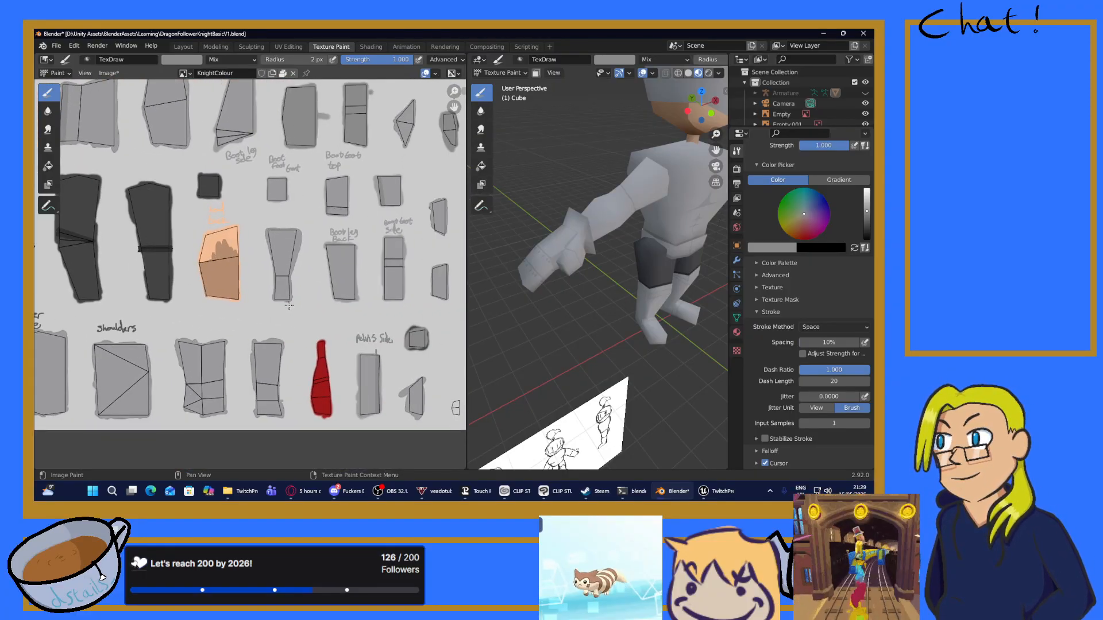
middle_drag(476, 300, 510, 296)
middle_drag(360, 293, 266, 400)
middle_drag(242, 238, 392, 401)
middle_drag(386, 227, 275, 236)
middle_drag(611, 229, 546, 238)
scroll(546, 237, up, 4)
scroll(546, 237, down, 2)
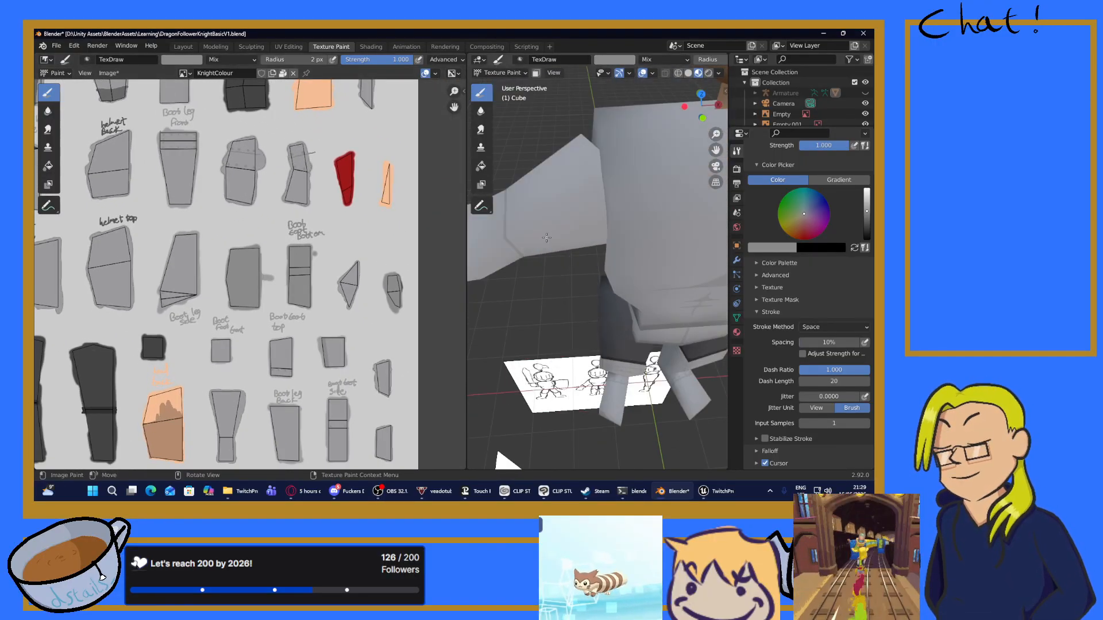
Step: Dab a row of small rivets just above the seam of the tapered grey piece beside the skin-coloured one, and check the model
scroll(335, 298, up, 5)
scroll(335, 298, up, 3)
middle_drag(372, 349, 248, 239)
scroll(402, 290, up, 2)
middle_drag(531, 290, 565, 278)
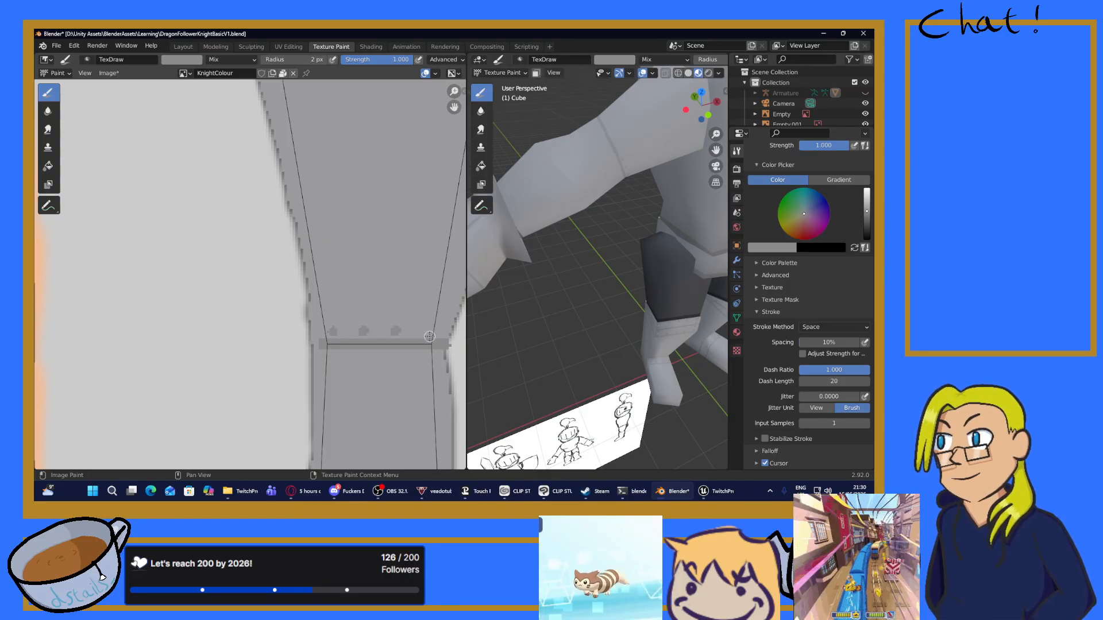
middle_drag(526, 313, 512, 301)
scroll(399, 295, down, 3)
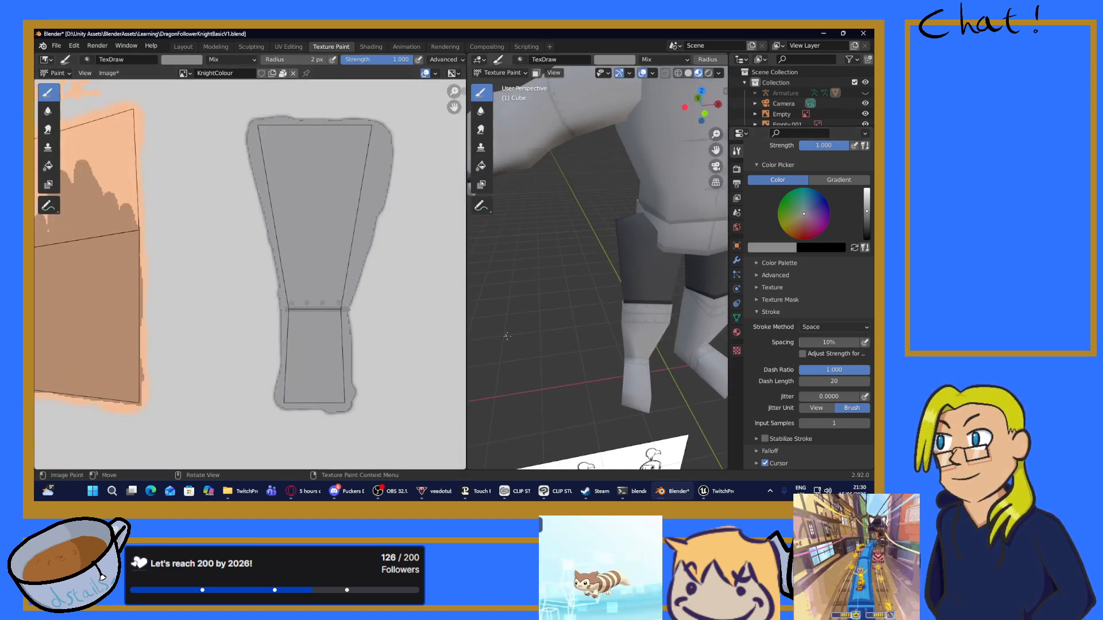
Step: Search the texture layout for the pieces belonging to the knight's arm
middle_drag(633, 262, 598, 230)
scroll(296, 290, down, 4)
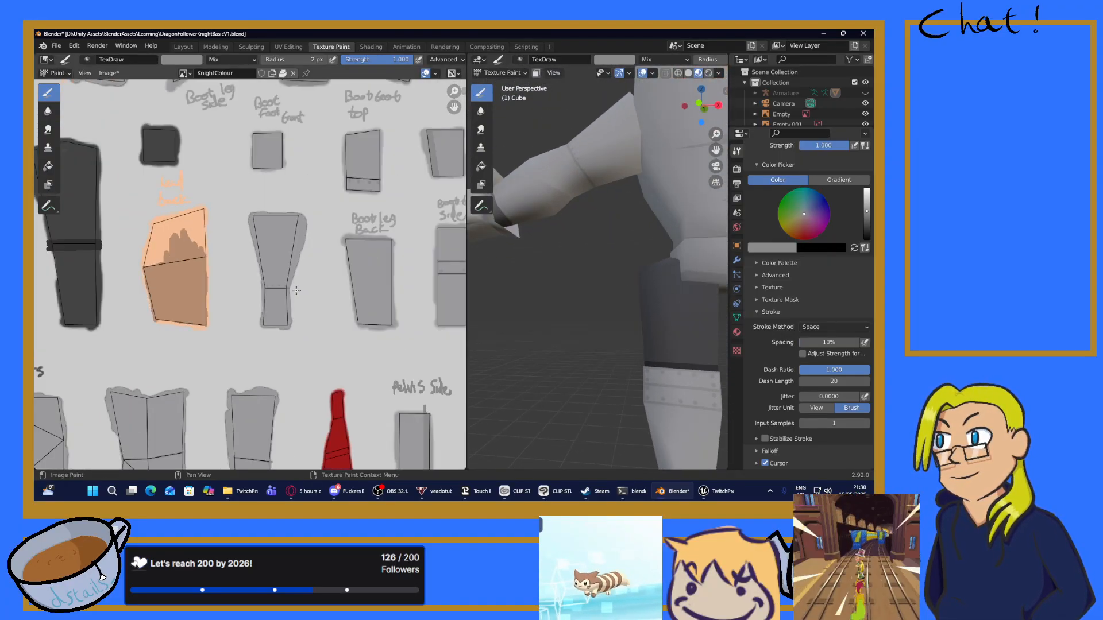
scroll(297, 290, down, 1)
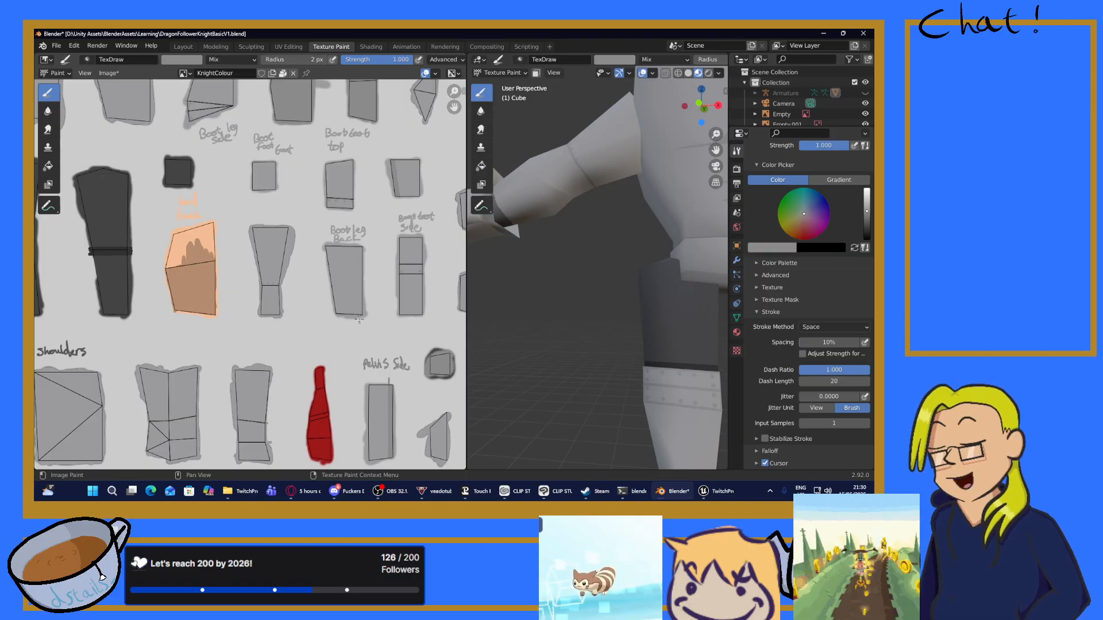
middle_drag(352, 329, 383, 406)
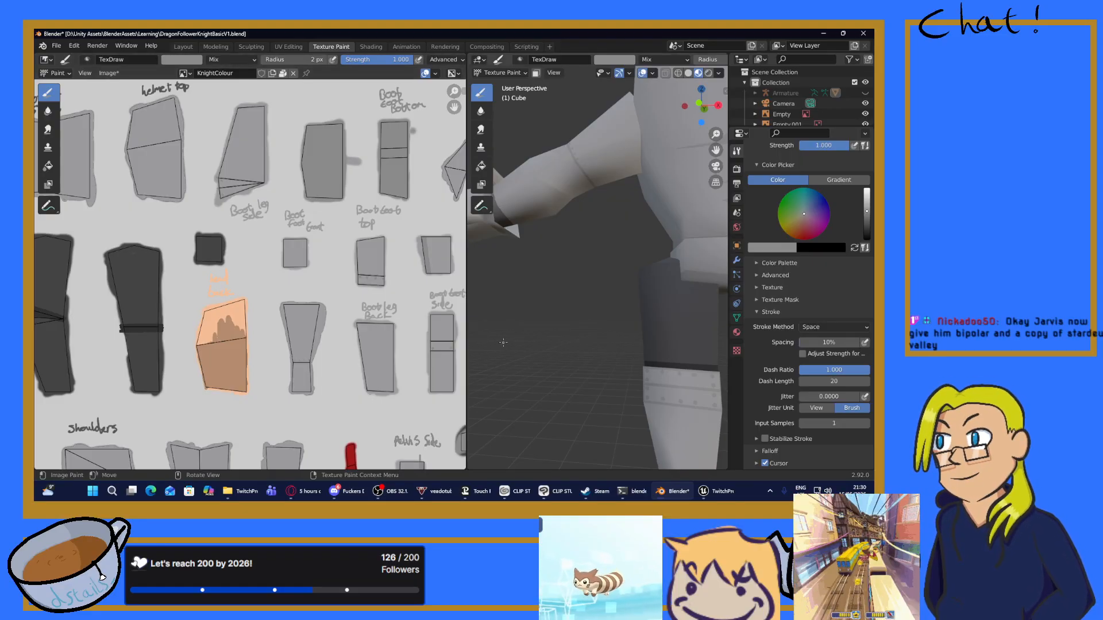
scroll(333, 160, down, 2)
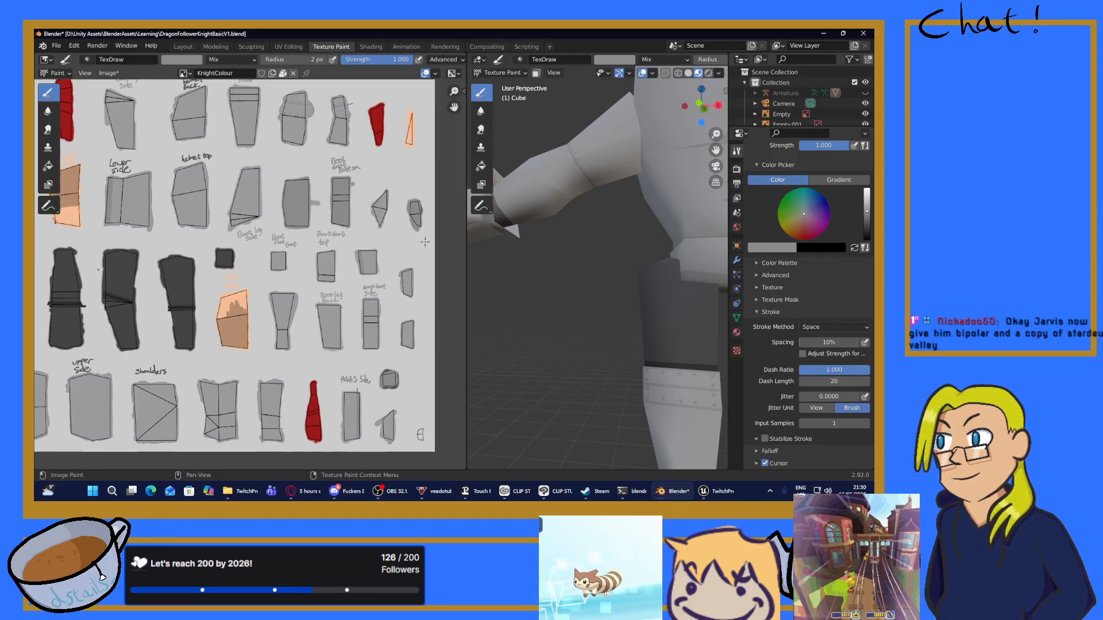
scroll(381, 313, up, 5)
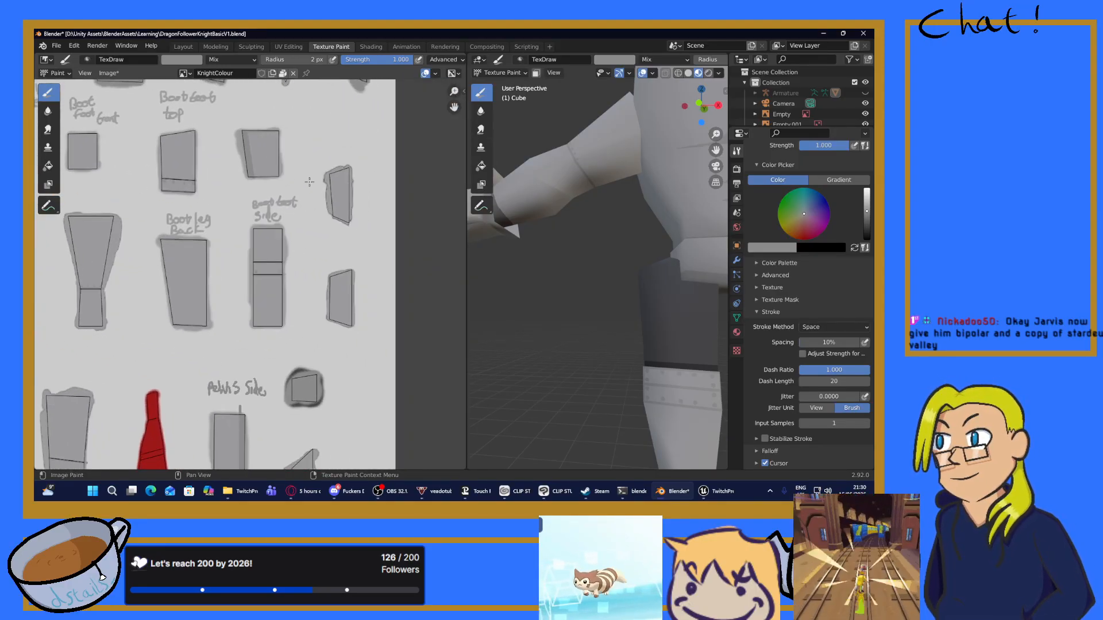
middle_drag(382, 179, 338, 392)
middle_drag(272, 181, 351, 390)
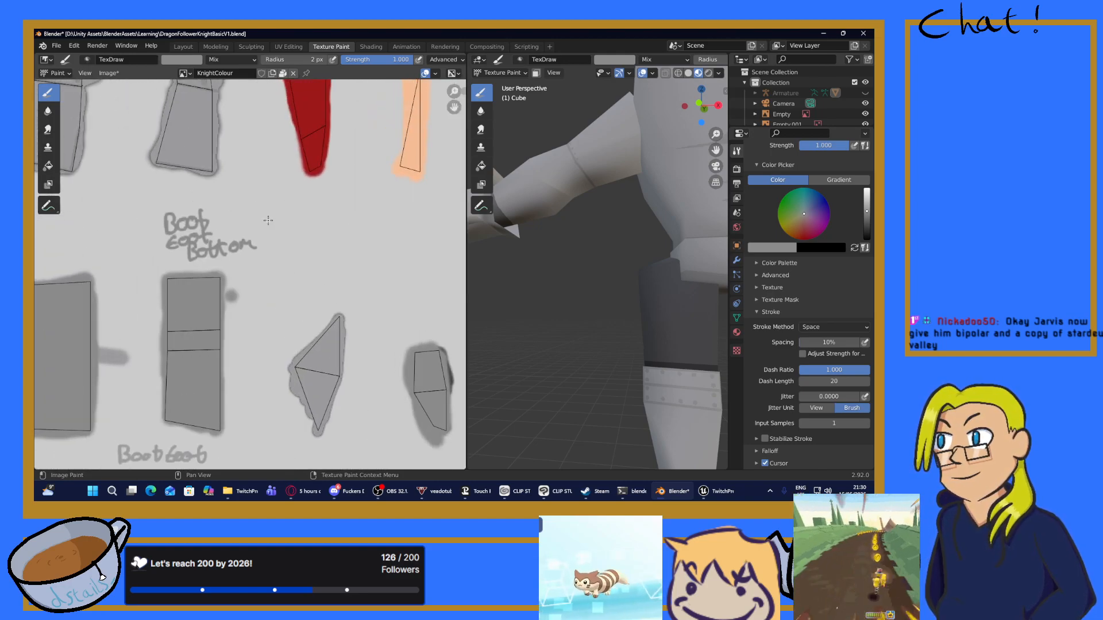
scroll(269, 224, down, 6)
scroll(268, 295, up, 3)
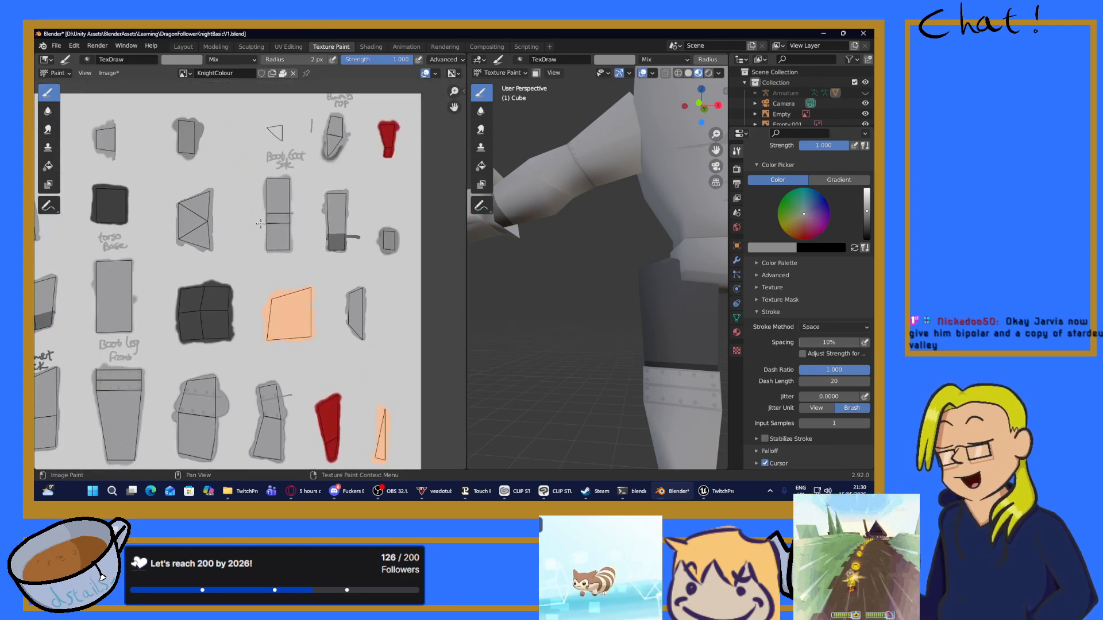
middle_drag(236, 367, 311, 71)
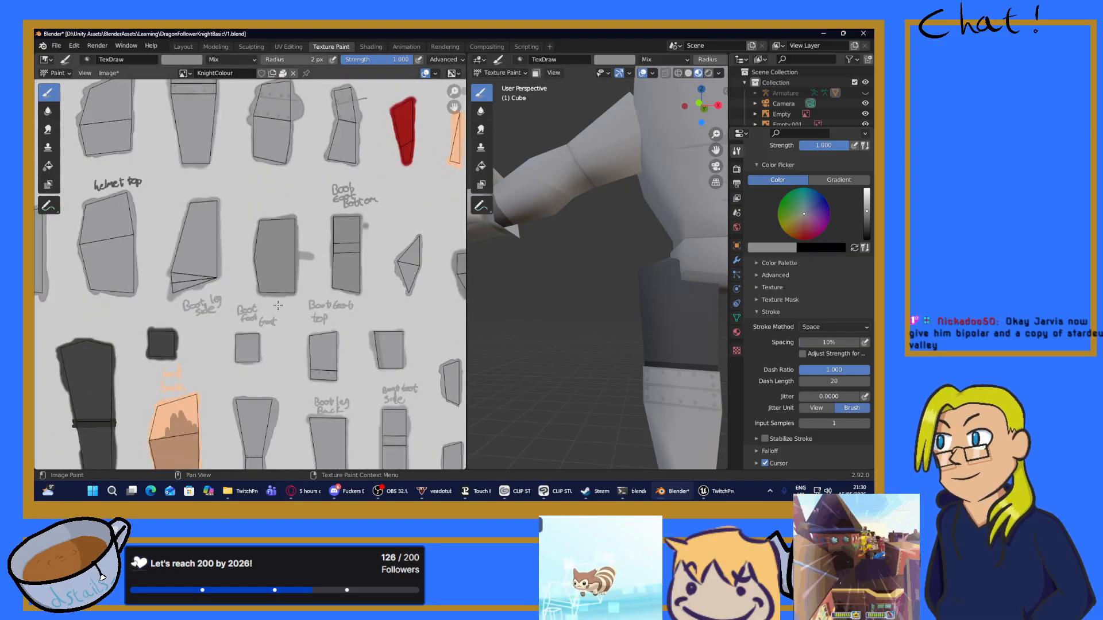
middle_drag(283, 301, 297, 72)
middle_drag(249, 403, 249, 293)
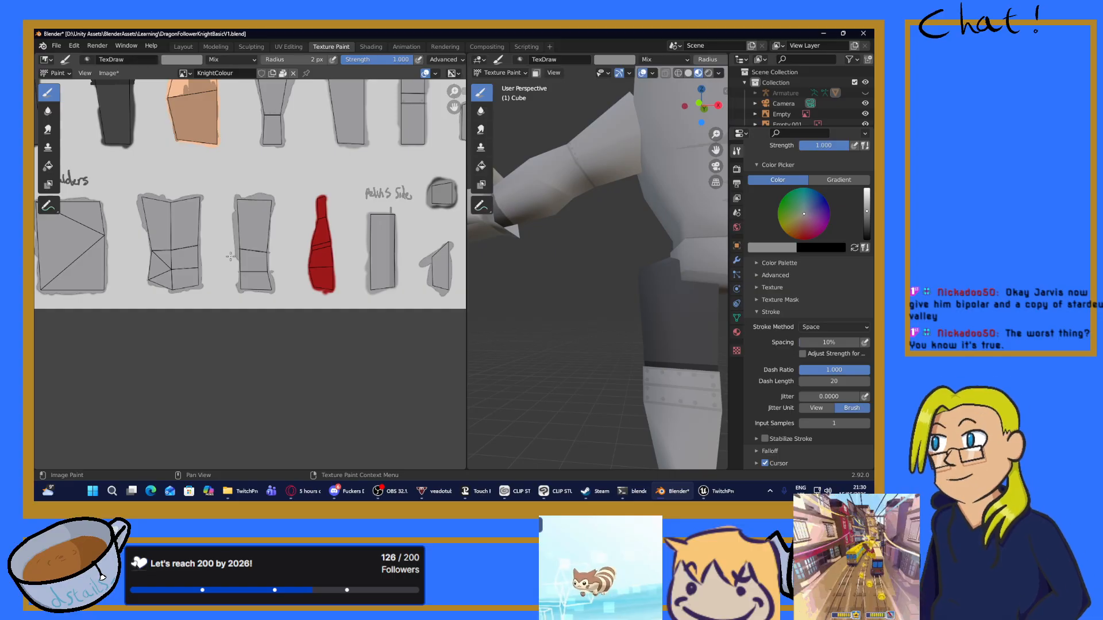
Step: Try a row of four rivets just below the upper seam of the narrow arm piece
scroll(230, 258, up, 6)
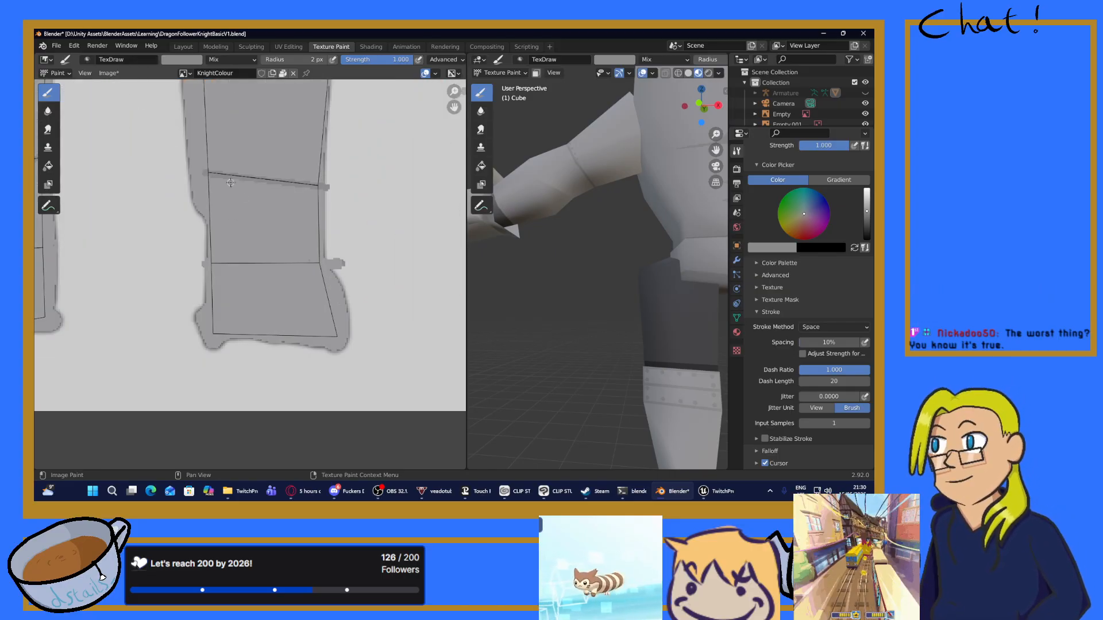
click(215, 186)
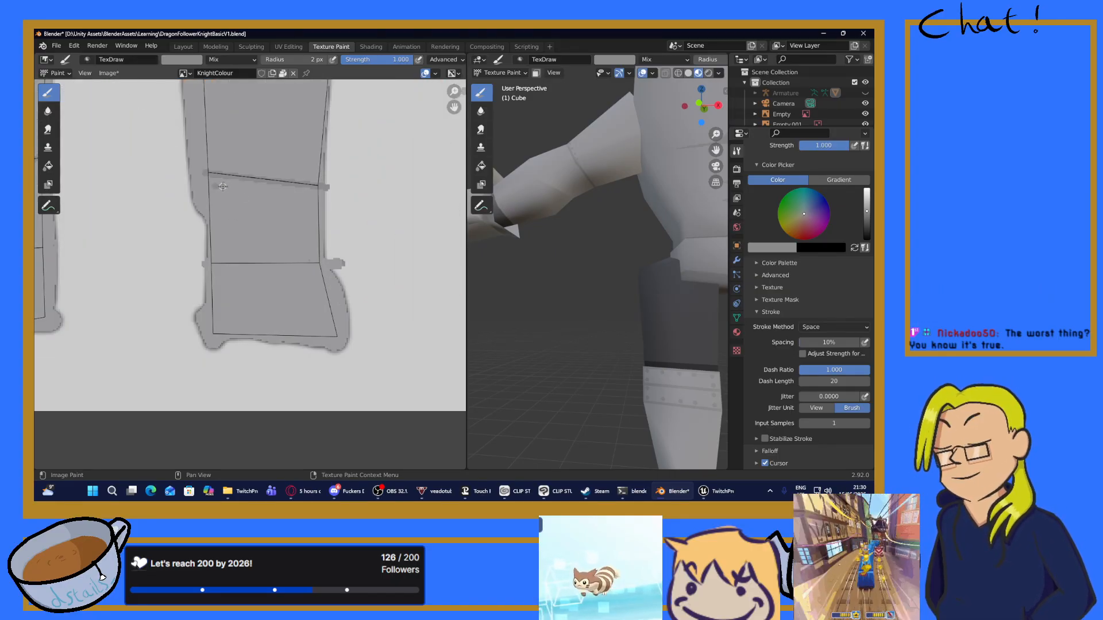
click(248, 192)
click(287, 196)
click(307, 202)
mouse_move(511, 184)
middle_down()
mouse_move(626, 213)
mouse_move(648, 201)
mouse_move(641, 241)
middle_up()
scroll(648, 201, down, 6)
scroll(648, 201, up, 8)
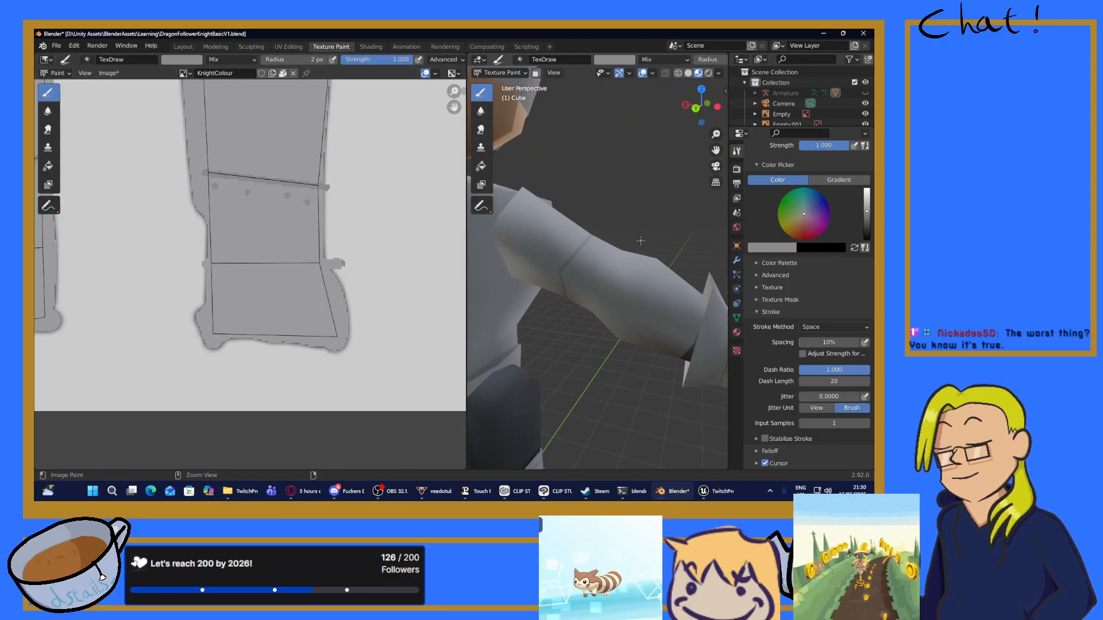
key(ctrl+z)
key(ctrl+z)
Step: Paint a row of rivets just above the upper seam of the narrow arm piece and check them on the model
scroll(636, 281, up, 4)
middle_drag(637, 281, 704, 359)
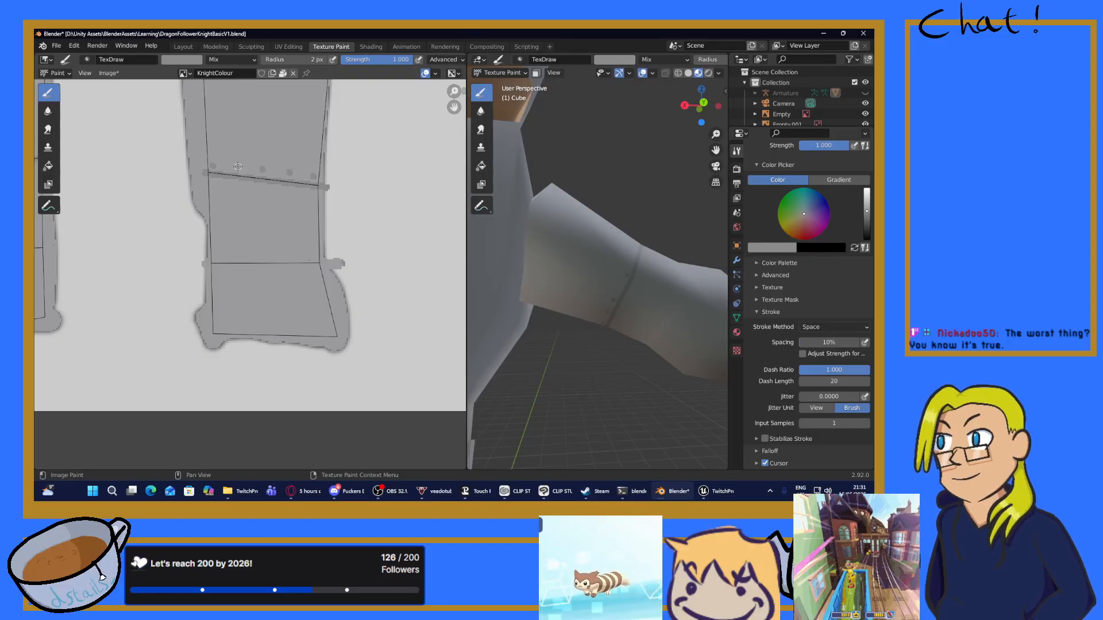
mouse_move(592, 270)
middle_down()
mouse_move(625, 274)
mouse_move(598, 273)
middle_up()
Step: Examine the seam of the wide arm piece in the texture alongside the outer side of the arm on the model
scroll(249, 260, down, 4)
scroll(181, 240, up, 3)
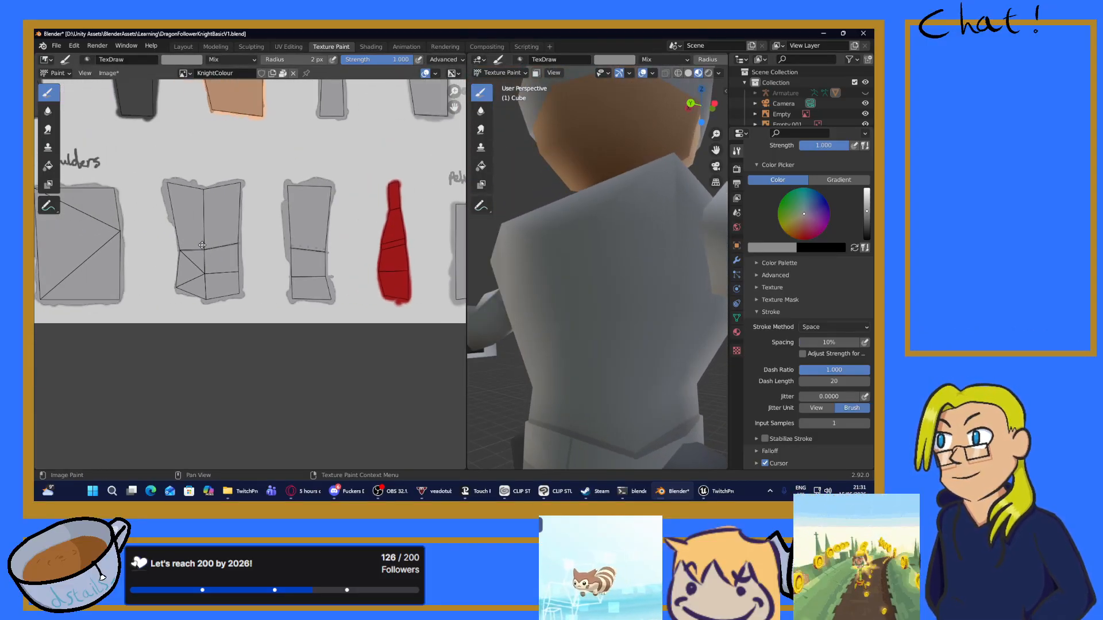
middle_drag(184, 232, 258, 256)
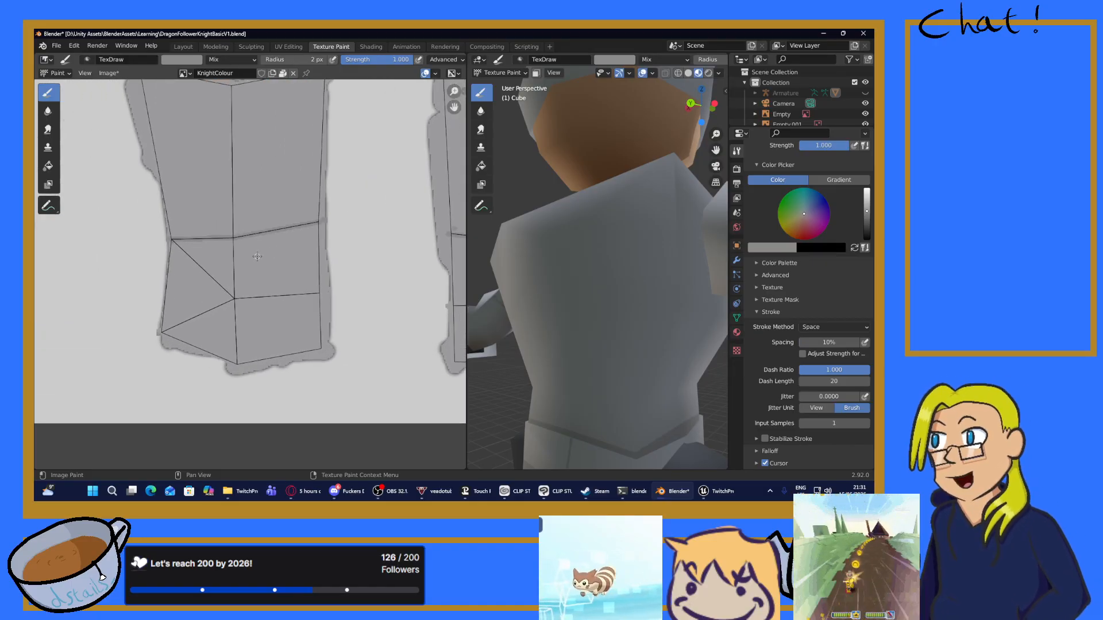
middle_drag(609, 253, 661, 257)
scroll(669, 235, down, 3)
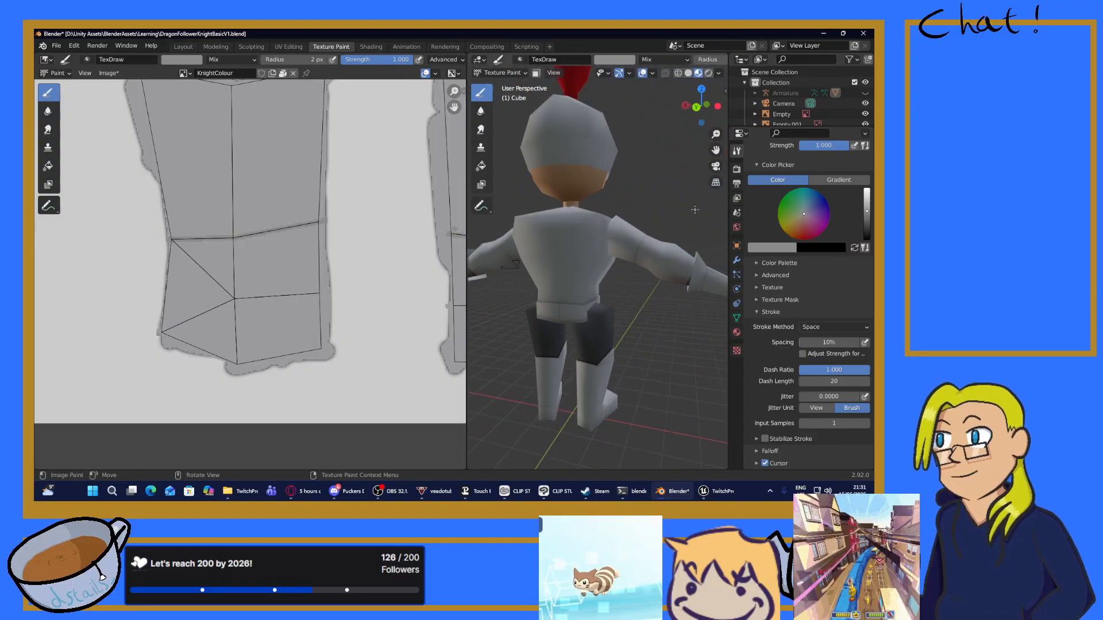
ctrl+middle_drag(679, 215, 522, 333)
ctrl+middle_drag(600, 120, 481, 155)
scroll(232, 217, up, 3)
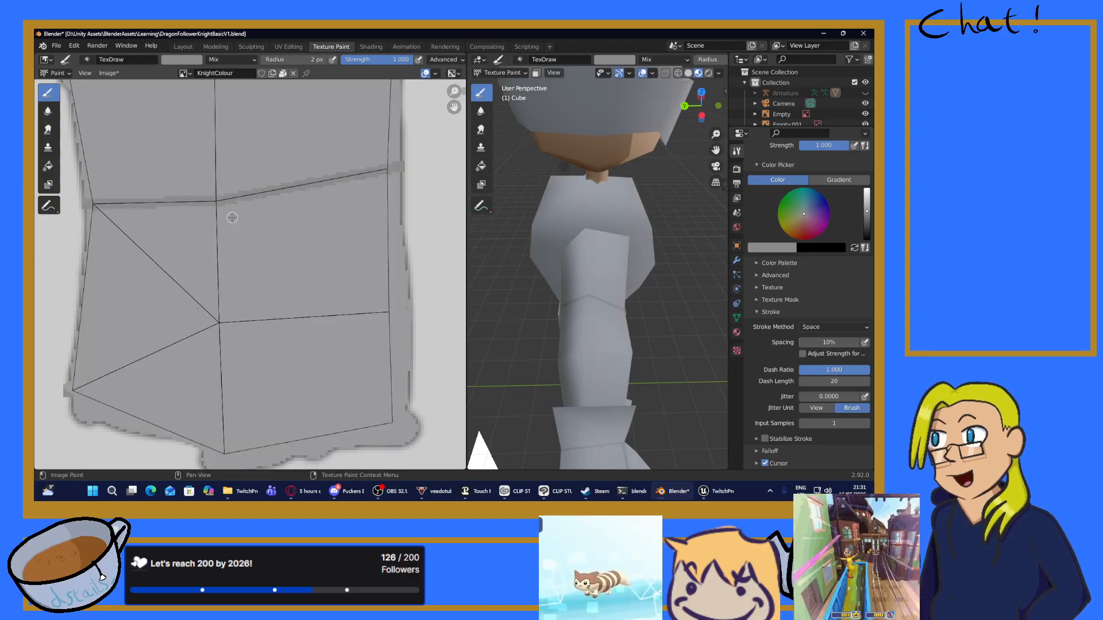
scroll(232, 217, down, 2)
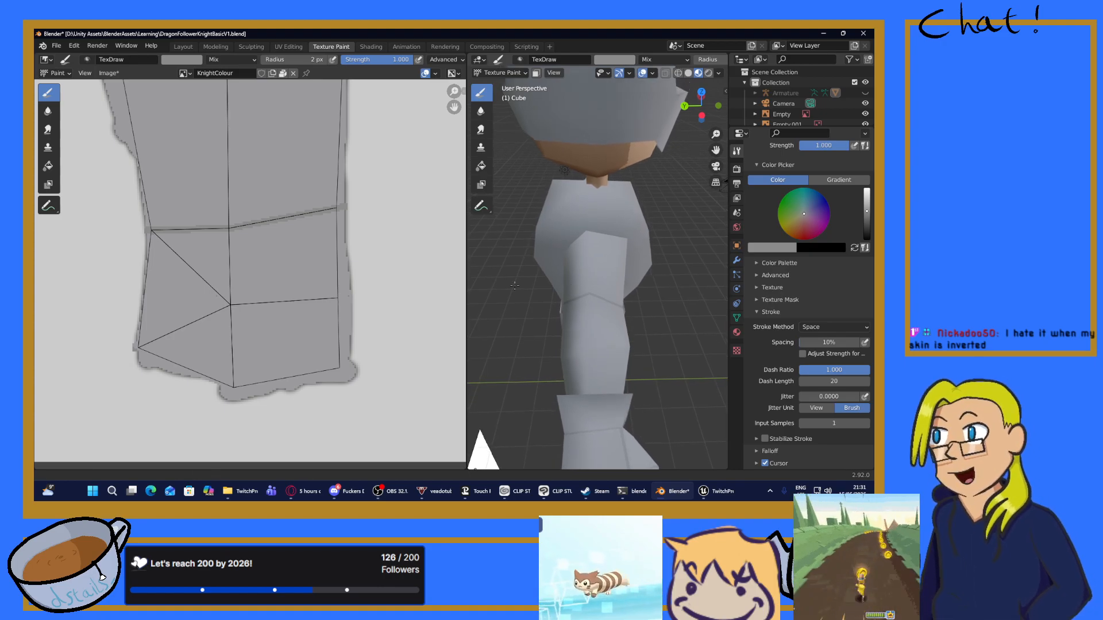
scroll(609, 275, down, 5)
scroll(617, 282, up, 4)
scroll(616, 282, down, 4)
scroll(566, 447, up, 4)
ctrl+middle_drag(566, 447, 608, 171)
ctrl+middle_drag(588, 379, 520, 281)
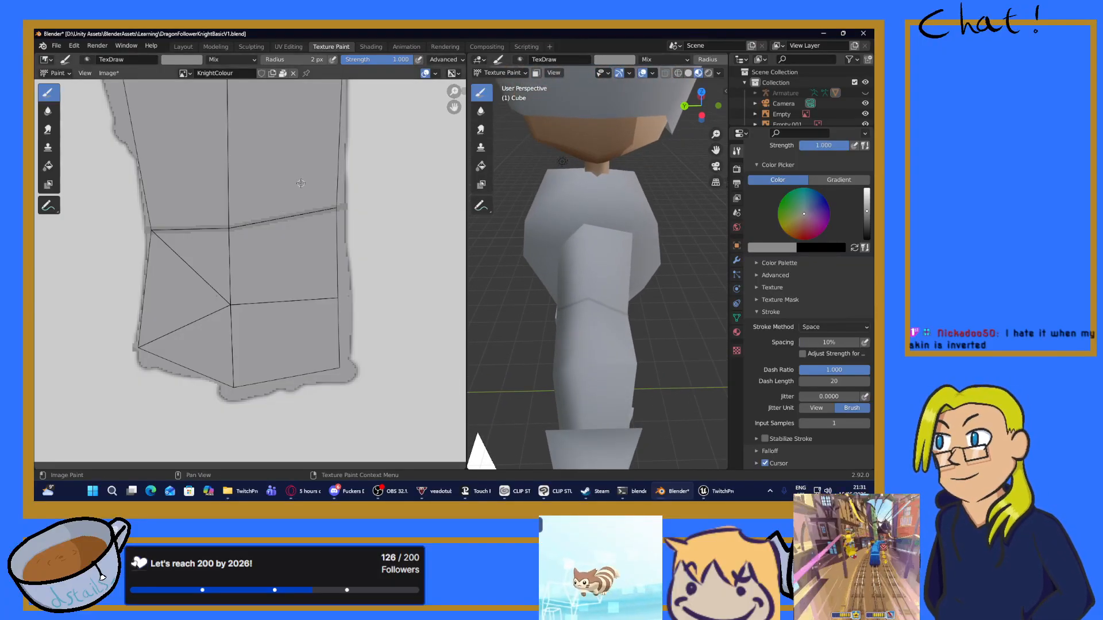
Step: Try two rivets above the slanted seam near the outer edge of the wide arm piece
scroll(293, 193, up, 4)
scroll(322, 178, down, 3)
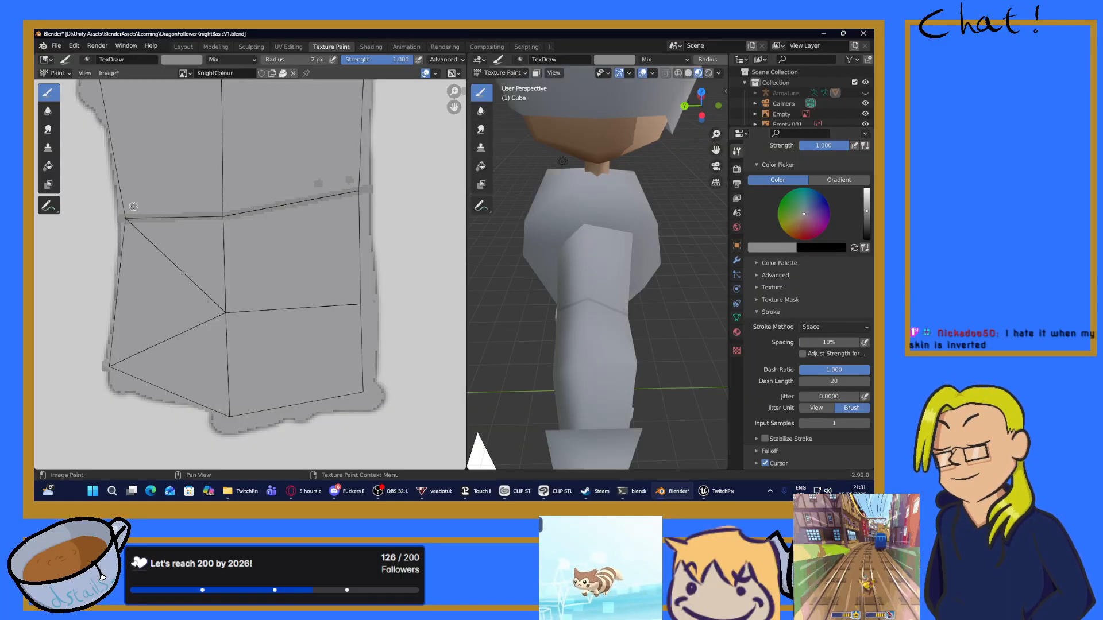
key(ctrl+z)
key(ctrl+z)
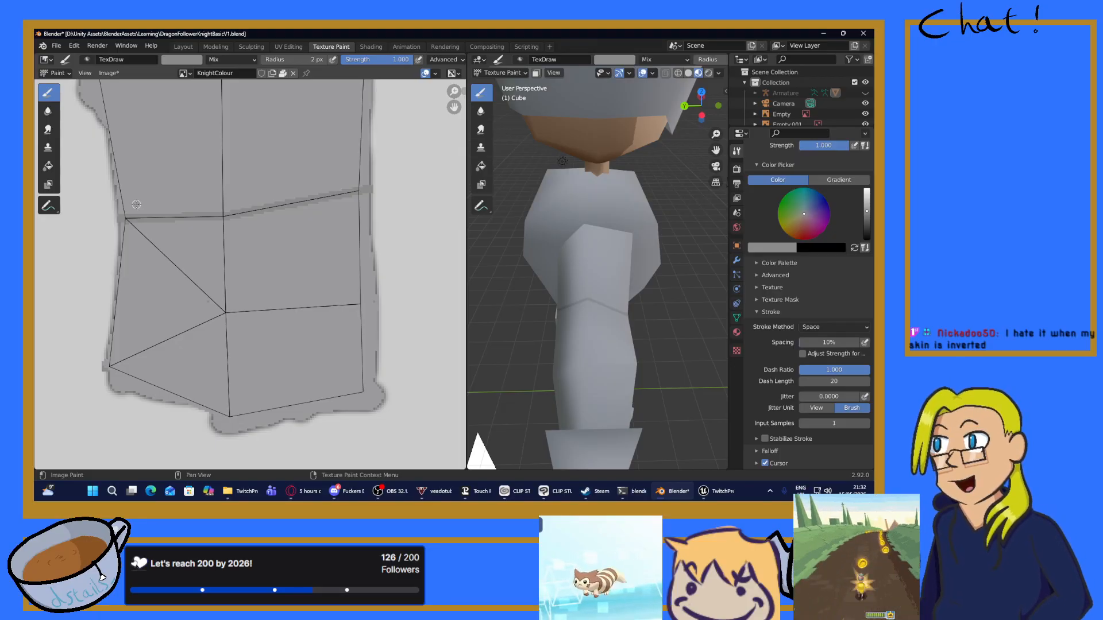
Step: Paint a row of nine evenly spaced rivets just above the seam across the full width of the wide arm piece
click(214, 205)
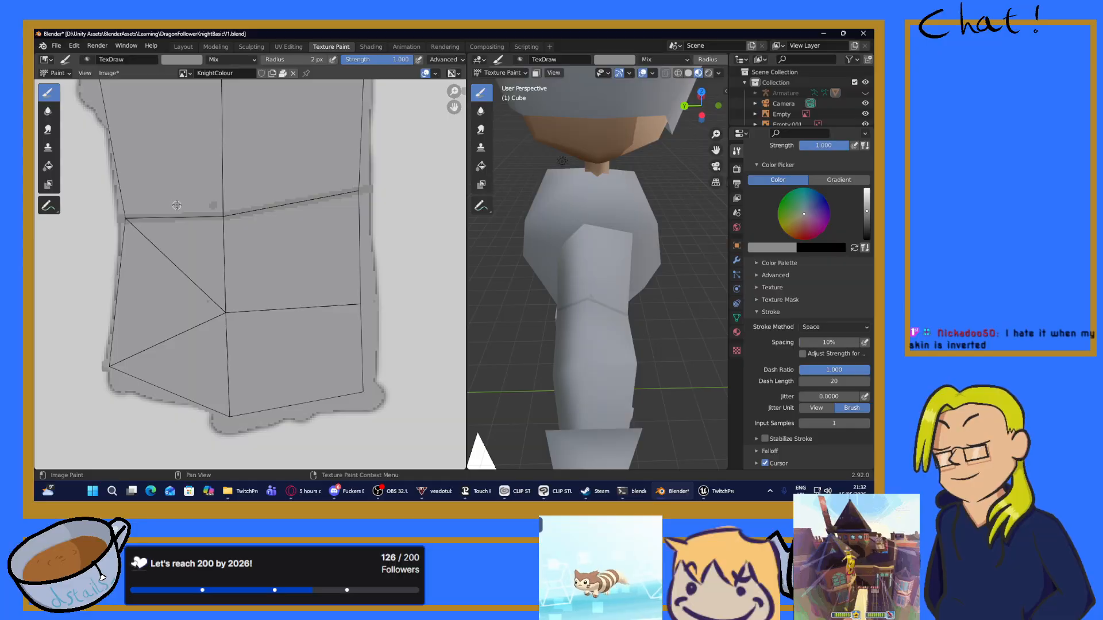
click(185, 205)
click(155, 207)
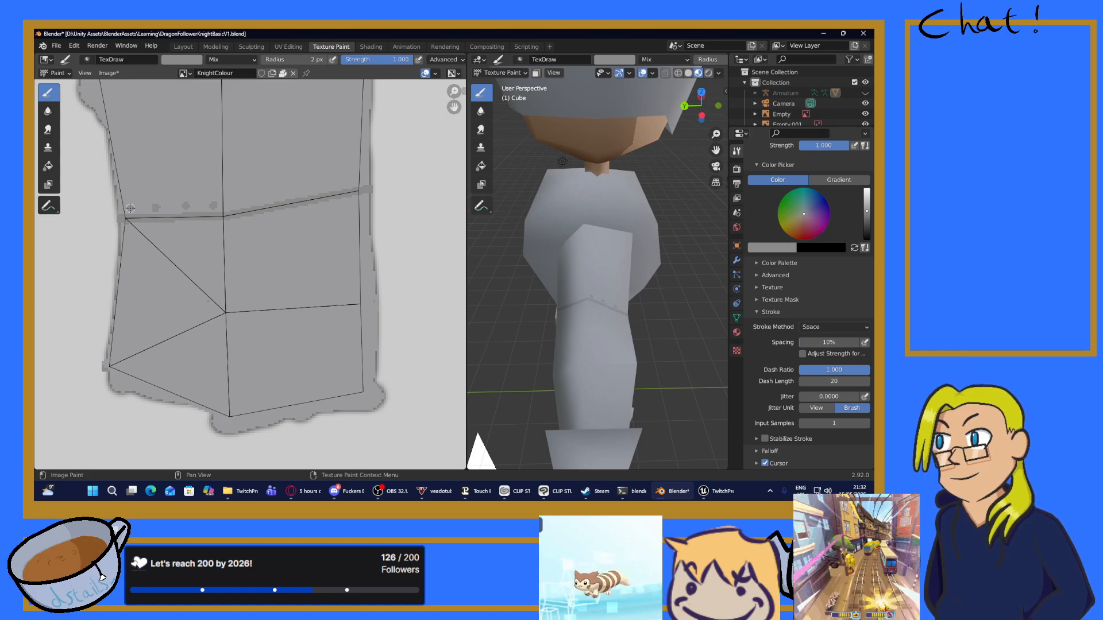
click(236, 201)
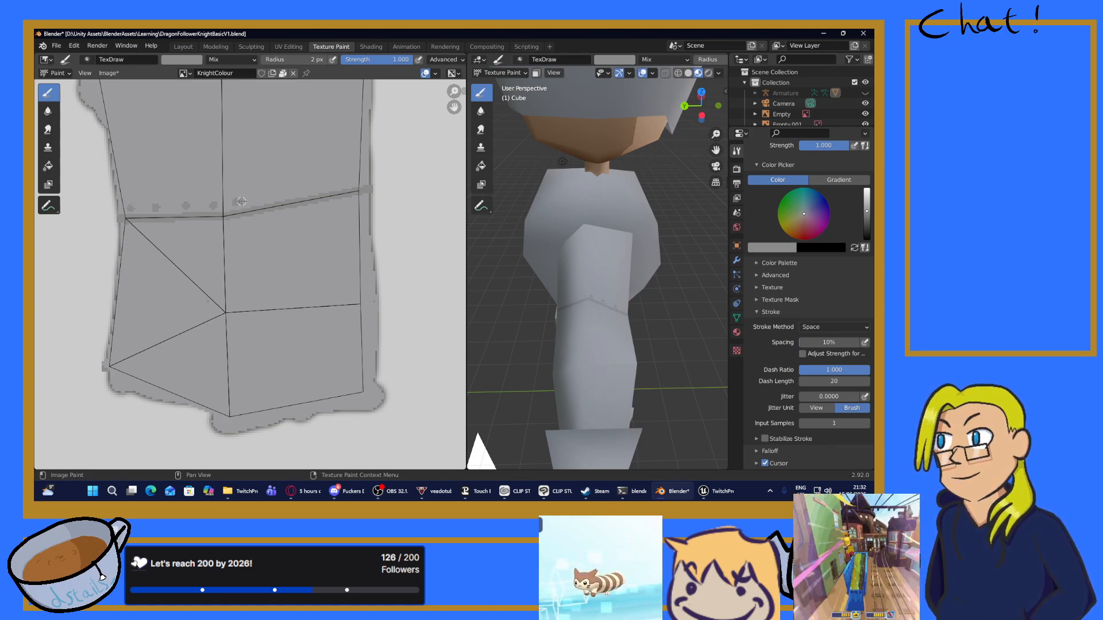
click(264, 195)
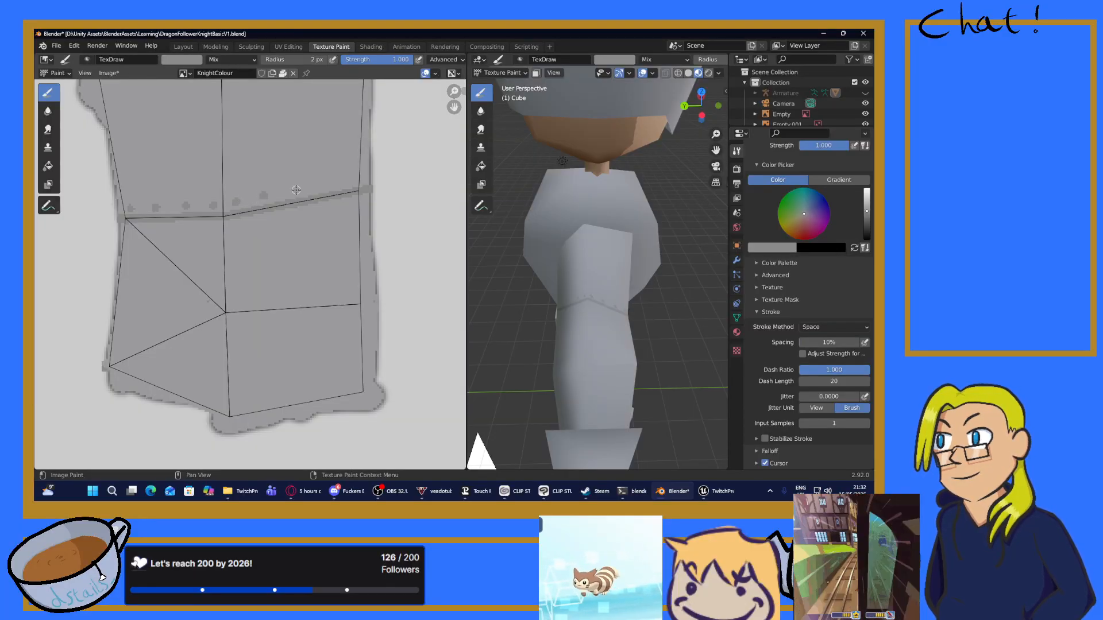
click(293, 189)
click(320, 183)
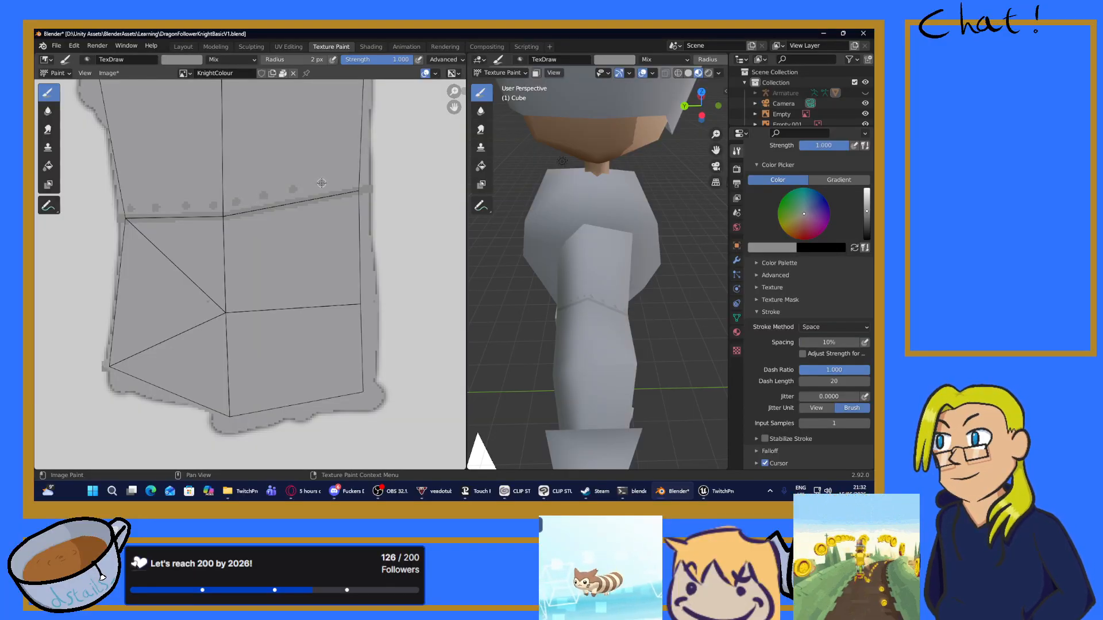
click(350, 178)
Step: Examine the arm and its underside on the model and compare them with the texture layout to locate the matching arm piece
mouse_move(666, 294)
middle_down()
mouse_move(614, 304)
mouse_move(668, 309)
mouse_move(569, 310)
mouse_move(553, 168)
mouse_move(621, 241)
mouse_move(604, 253)
mouse_move(649, 272)
mouse_move(656, 187)
middle_up()
scroll(669, 309, down, 3)
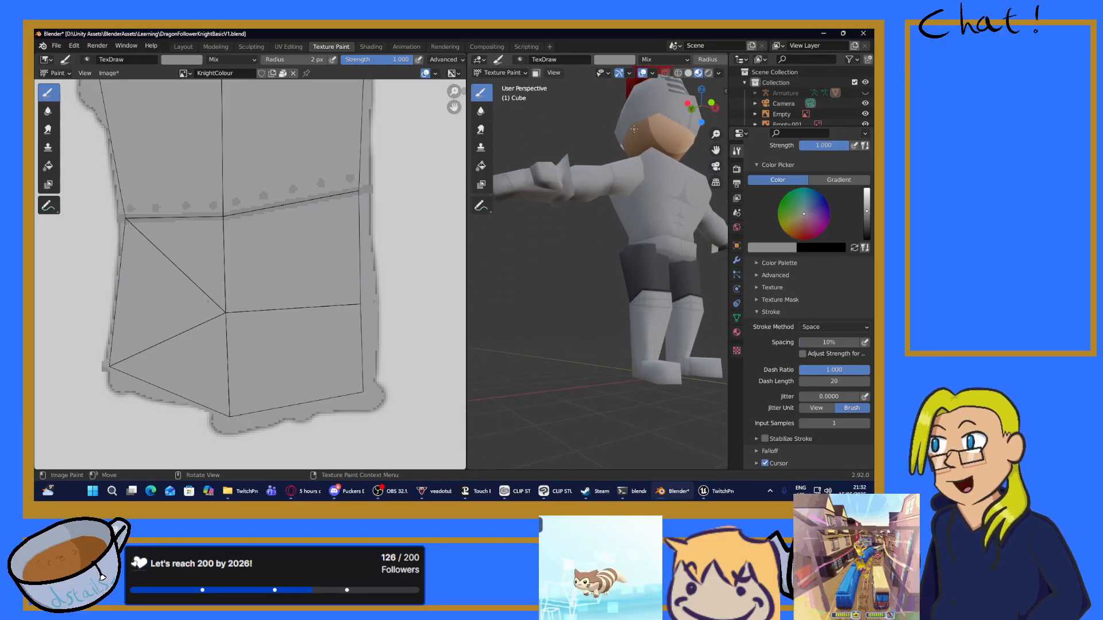
scroll(649, 178, up, 3)
scroll(637, 147, down, 2)
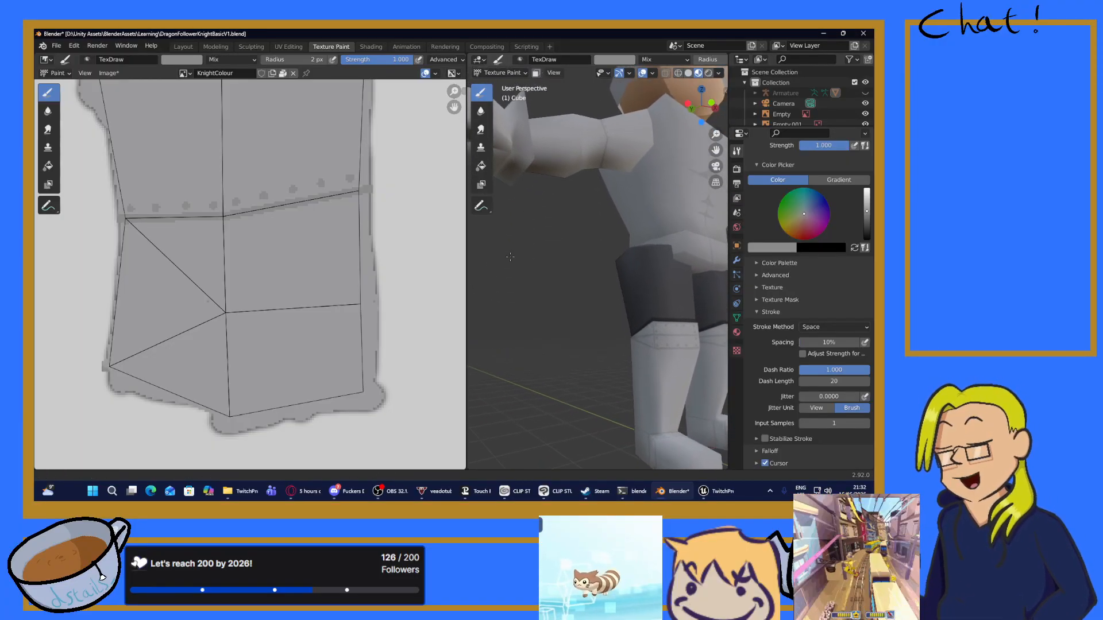
scroll(287, 286, down, 5)
scroll(253, 272, up, 2)
middle_drag(374, 253, 217, 356)
middle_drag(186, 278, 87, 375)
scroll(87, 375, down, 5)
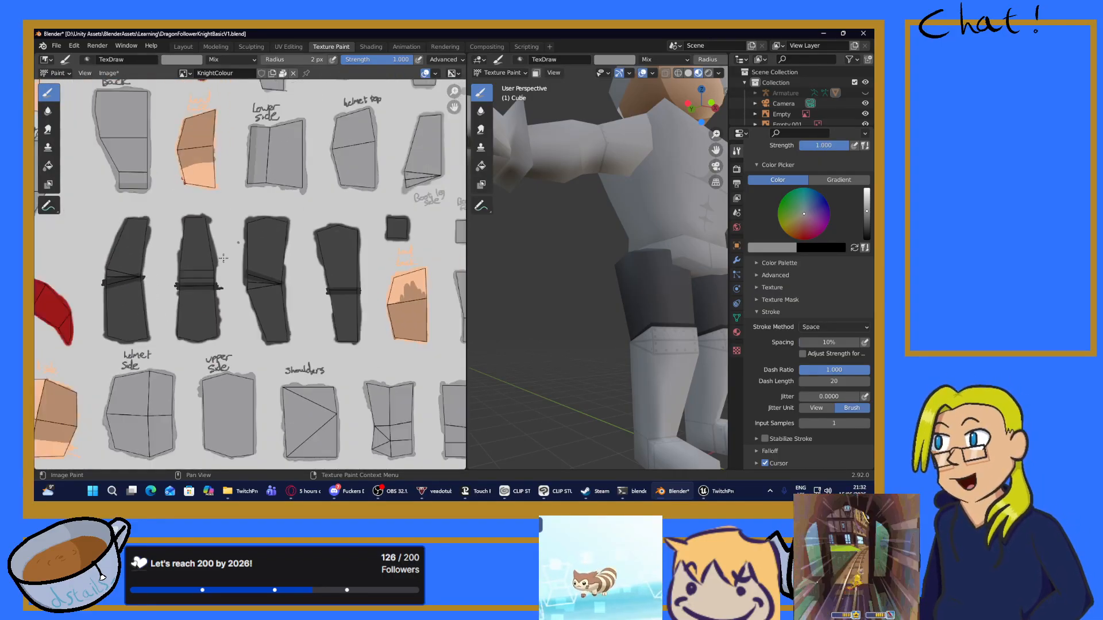
scroll(234, 320, up, 2)
middle_drag(234, 320, 287, 360)
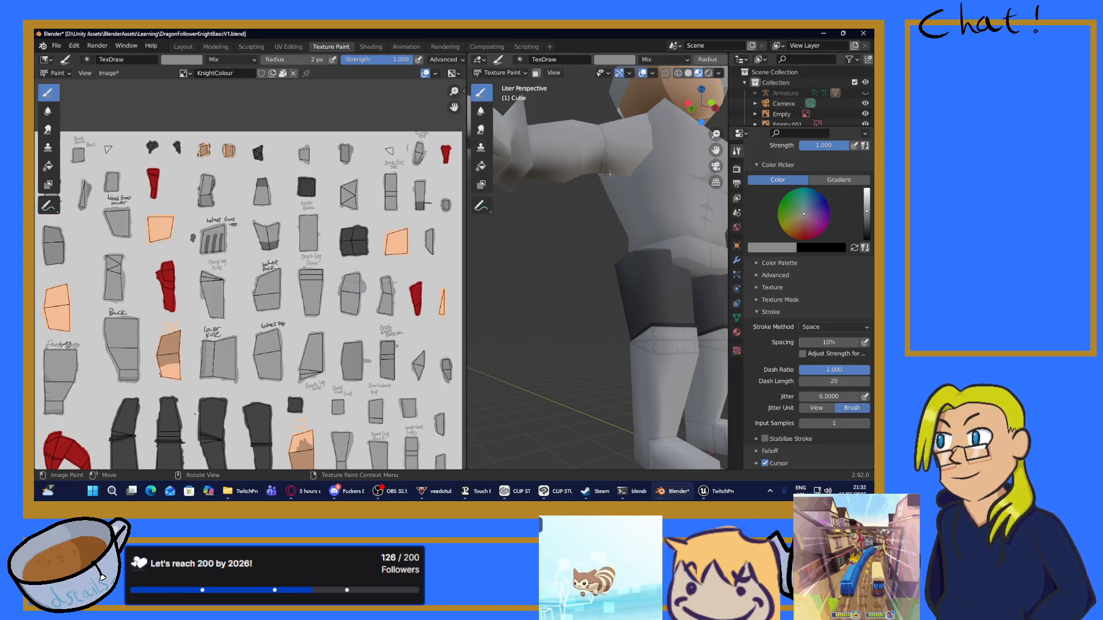
middle_drag(615, 173, 612, 157)
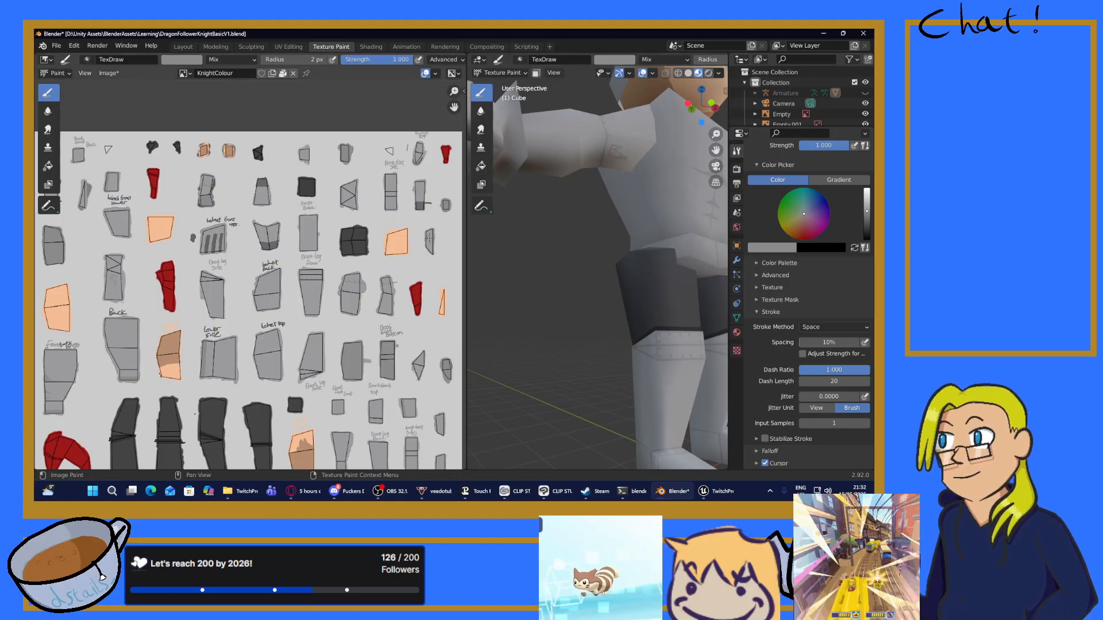
middle_drag(304, 325, 441, 325)
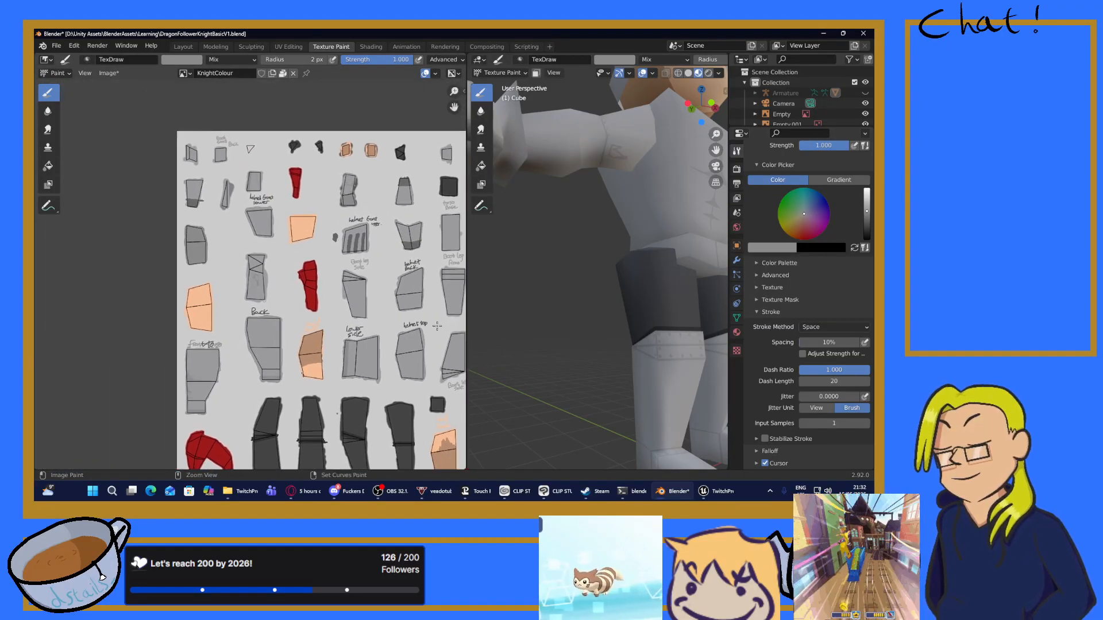
Step: Paint a row of five rivets just below the slanted seam of the narrow arm piece above the Back piece
scroll(284, 269, up, 9)
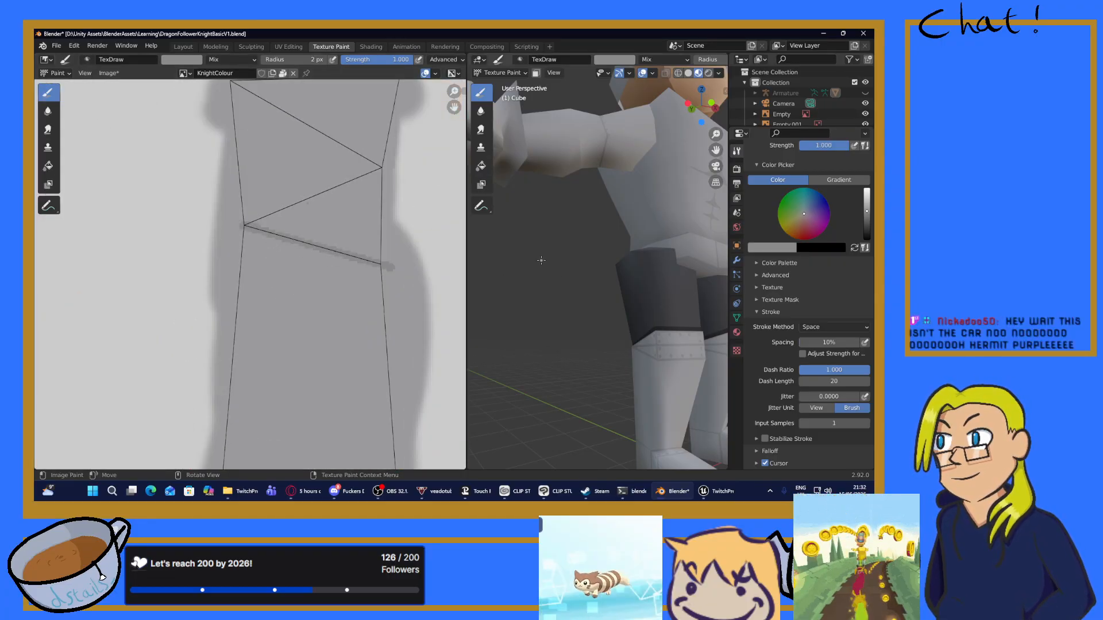
click(374, 277)
click(310, 261)
click(247, 240)
click(279, 252)
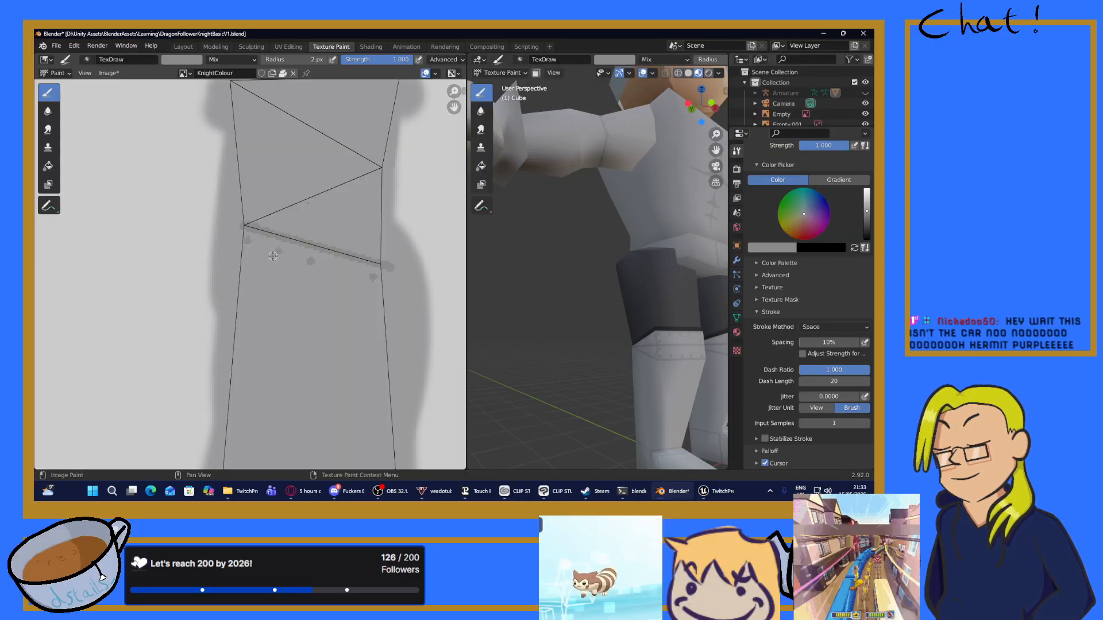
click(339, 267)
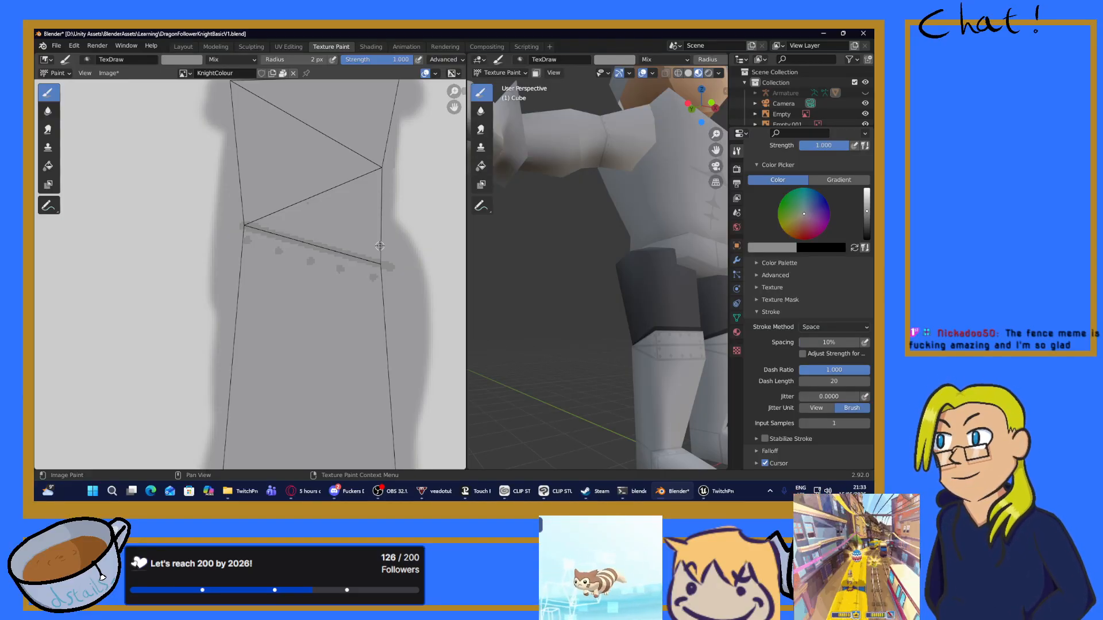
Step: Examine the knight's front, torso and waist on the model alongside the narrow arm piece in the texture
scroll(566, 278, down, 4)
middle_drag(661, 251, 675, 290)
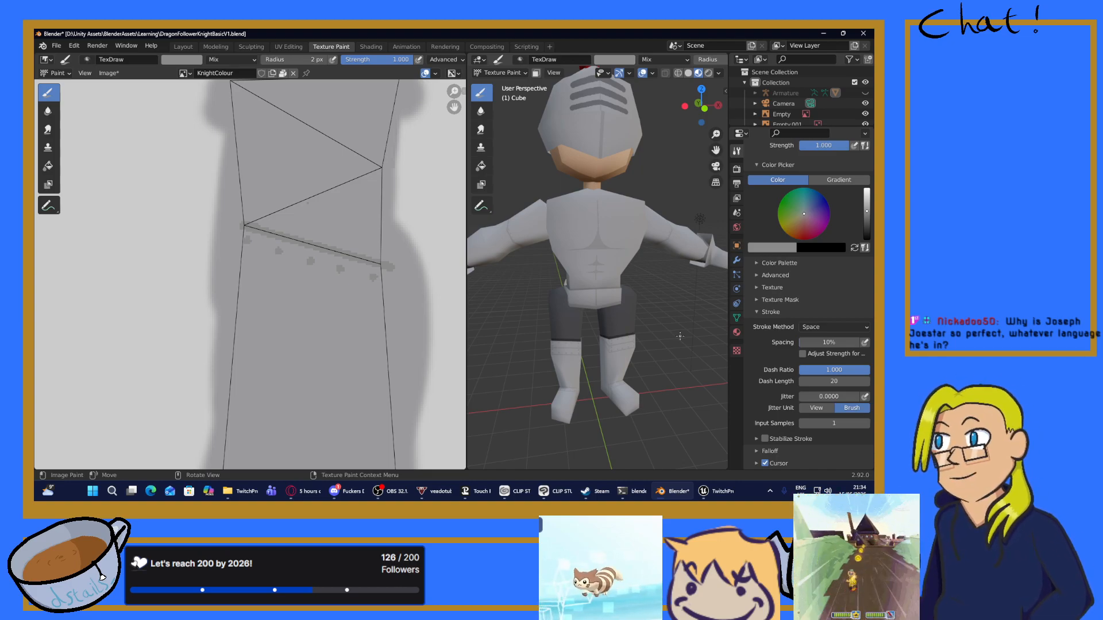
scroll(293, 242, down, 5)
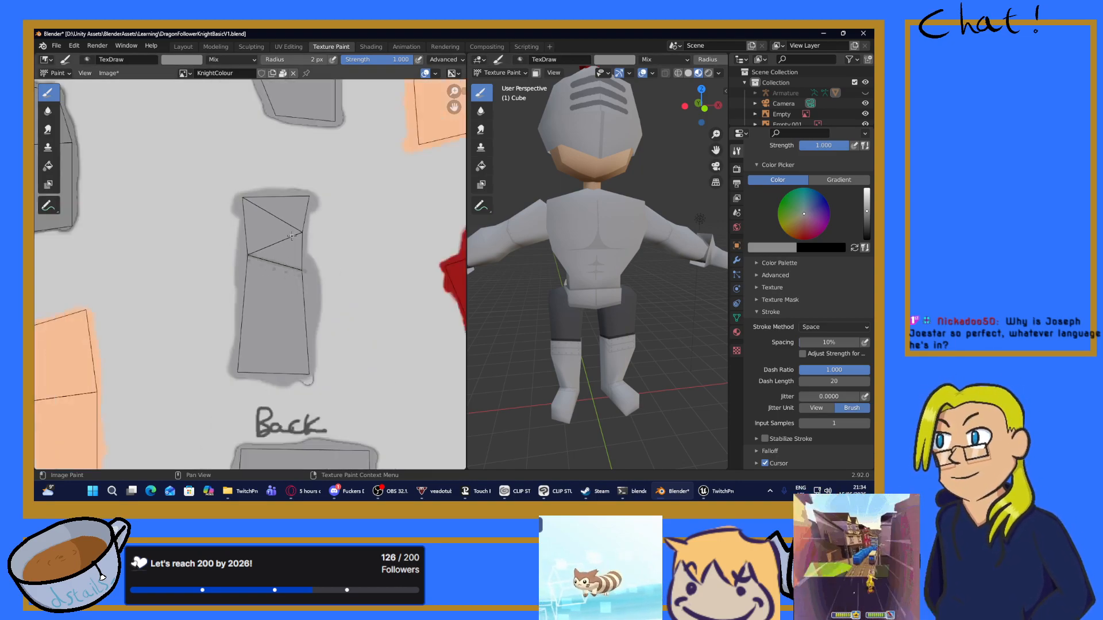
scroll(293, 242, up, 3)
scroll(585, 277, up, 3)
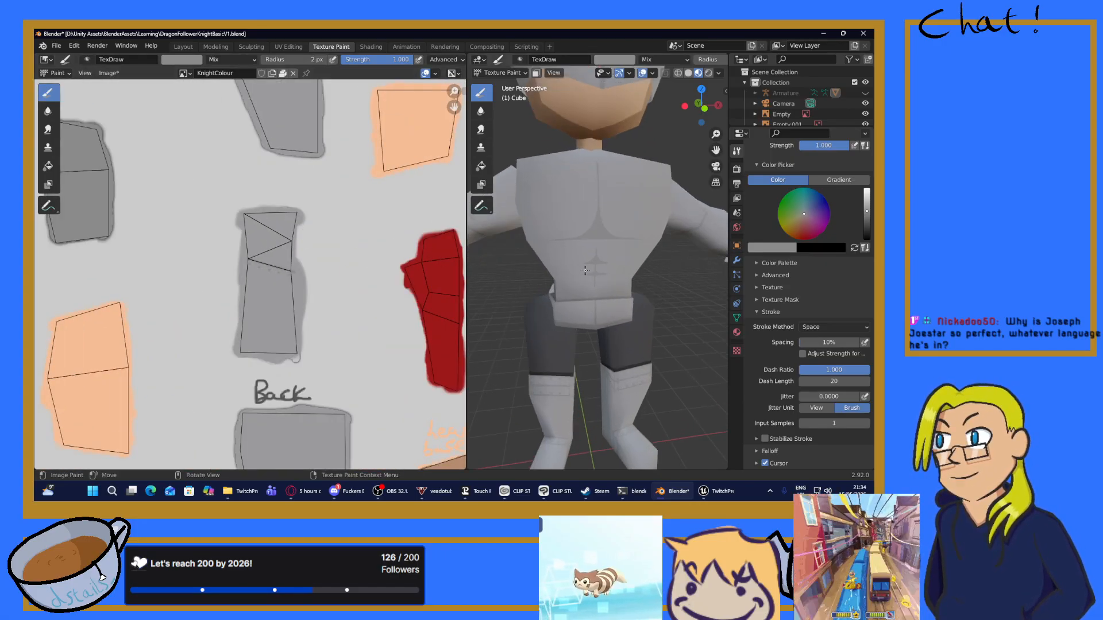
scroll(586, 277, down, 4)
scroll(586, 277, up, 5)
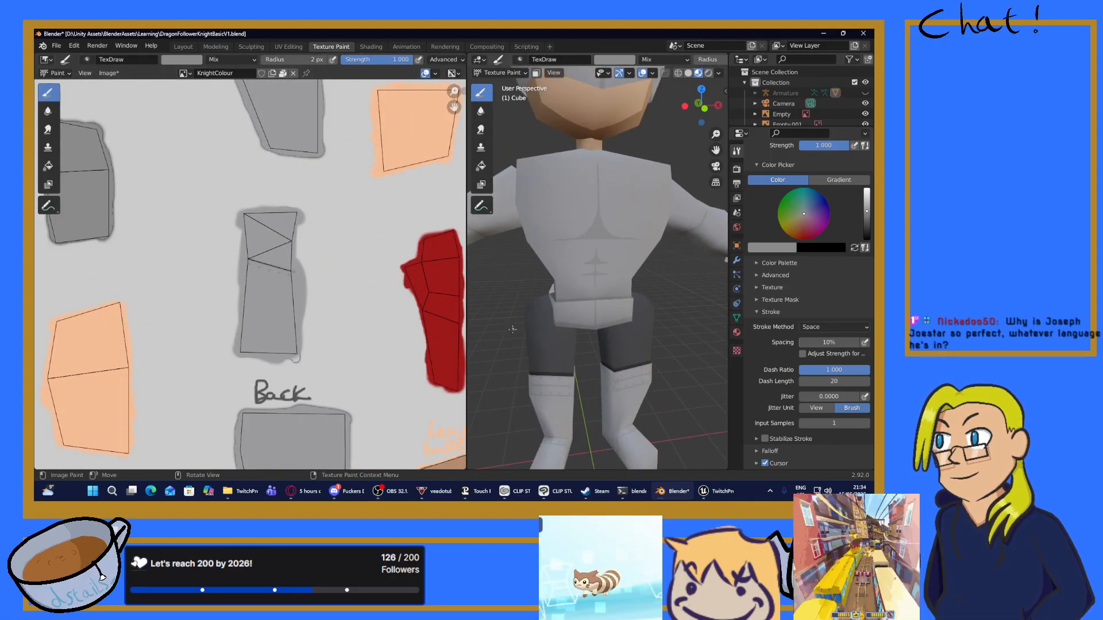
middle_drag(588, 339, 534, 300)
Step: Try a grey brush stroke above the seam on a dark leg piece, check the thigh on the model, and undo the stroke
scroll(289, 251, down, 7)
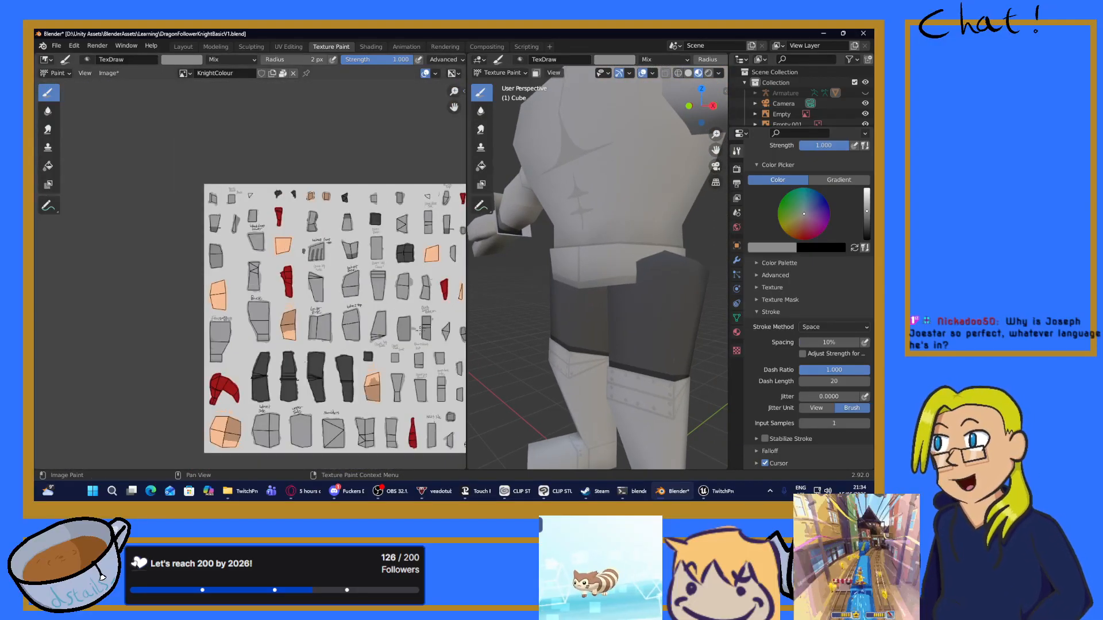
middle_drag(430, 343, 386, 281)
scroll(654, 338, up, 2)
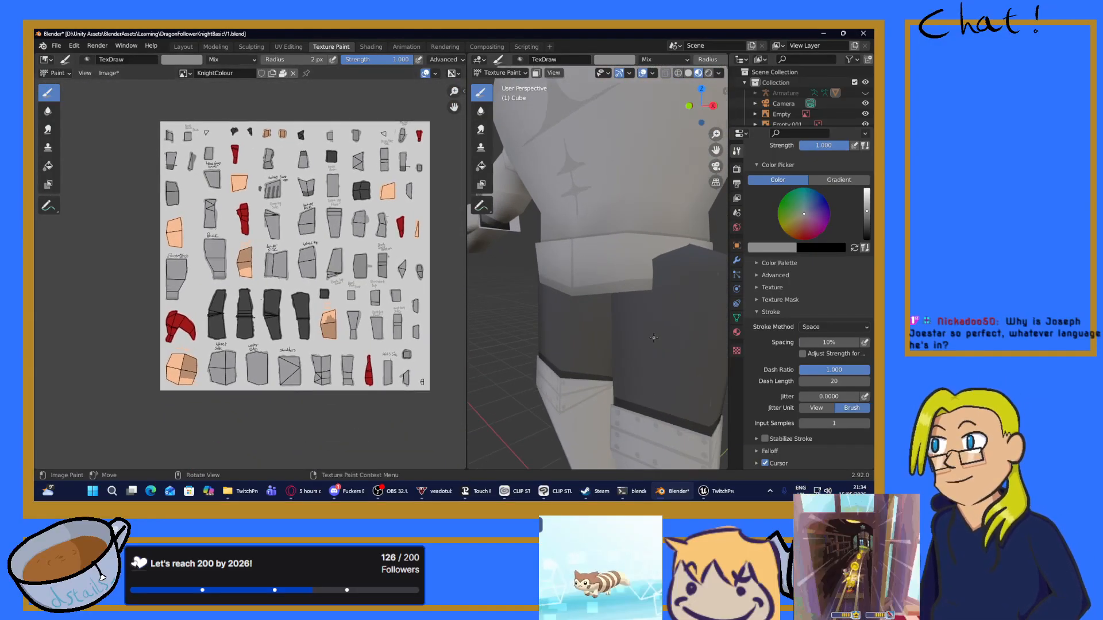
scroll(653, 338, up, 2)
scroll(250, 274, up, 6)
middle_drag(323, 369, 323, 205)
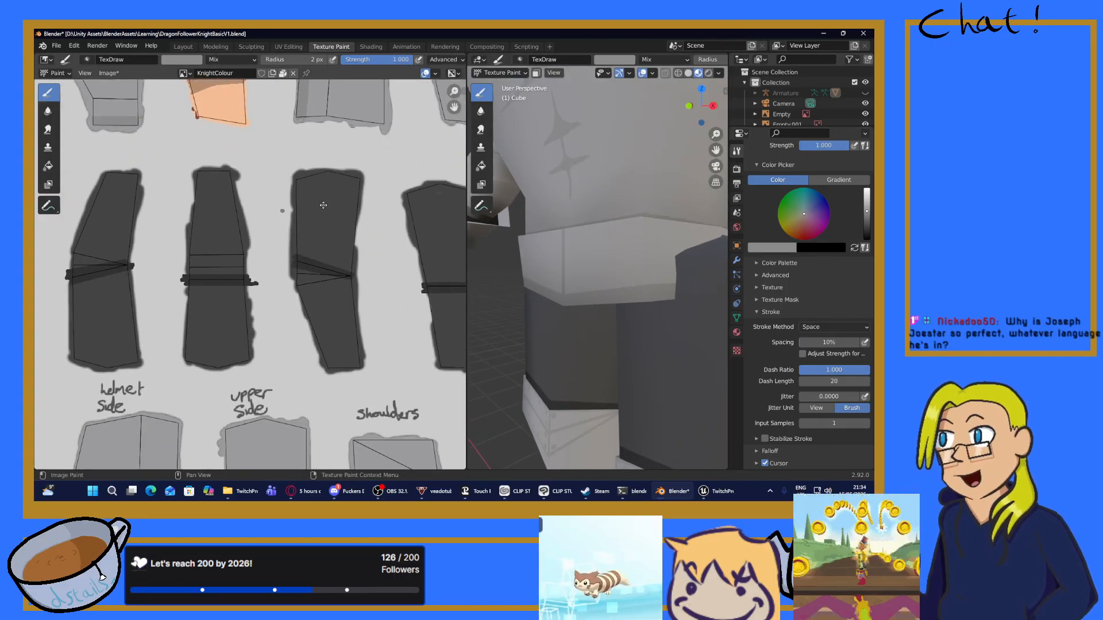
scroll(323, 205, up, 3)
middle_drag(387, 155, 295, 178)
drag(296, 183, 367, 253)
mouse_move(627, 288)
middle_down()
mouse_move(535, 322)
mouse_move(558, 348)
mouse_move(469, 315)
mouse_move(678, 322)
mouse_move(651, 305)
mouse_move(479, 275)
mouse_move(705, 243)
middle_up()
scroll(558, 349, down, 2)
key(ctrl+z)
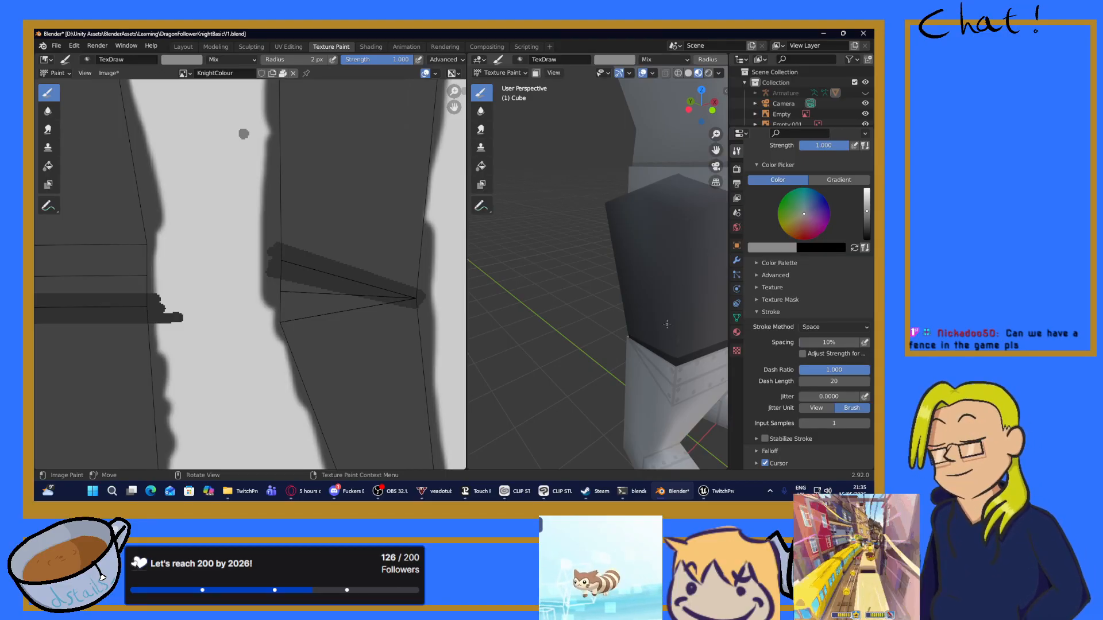
Step: Inspect the waist and legs on the model and sample the dark grey of the small dark piece as the brush colour
scroll(200, 291, down, 10)
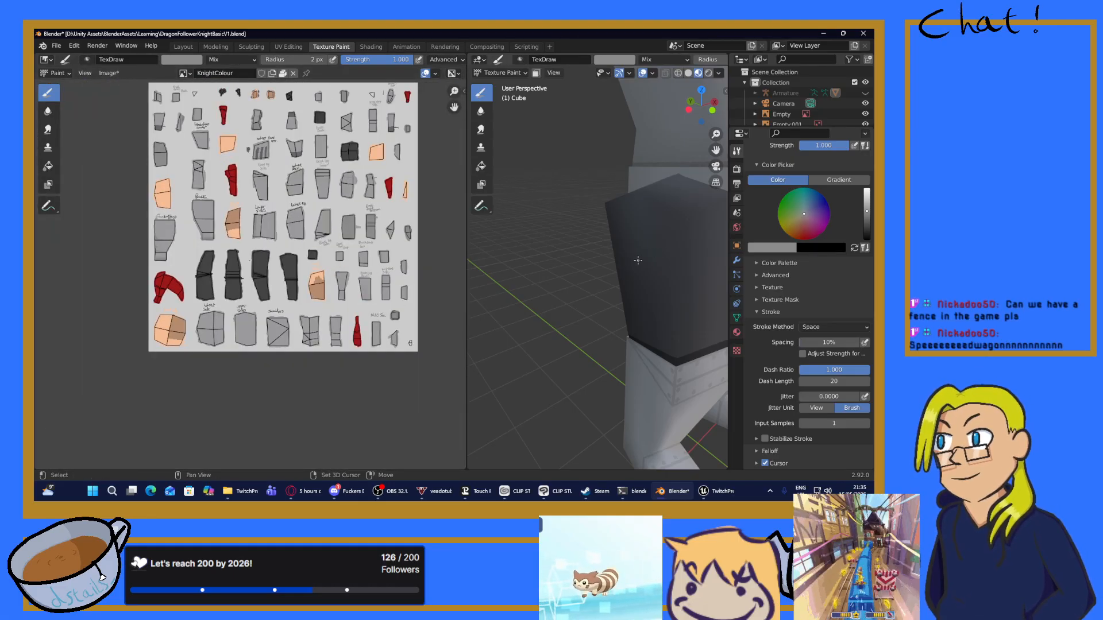
middle_drag(633, 258, 678, 339)
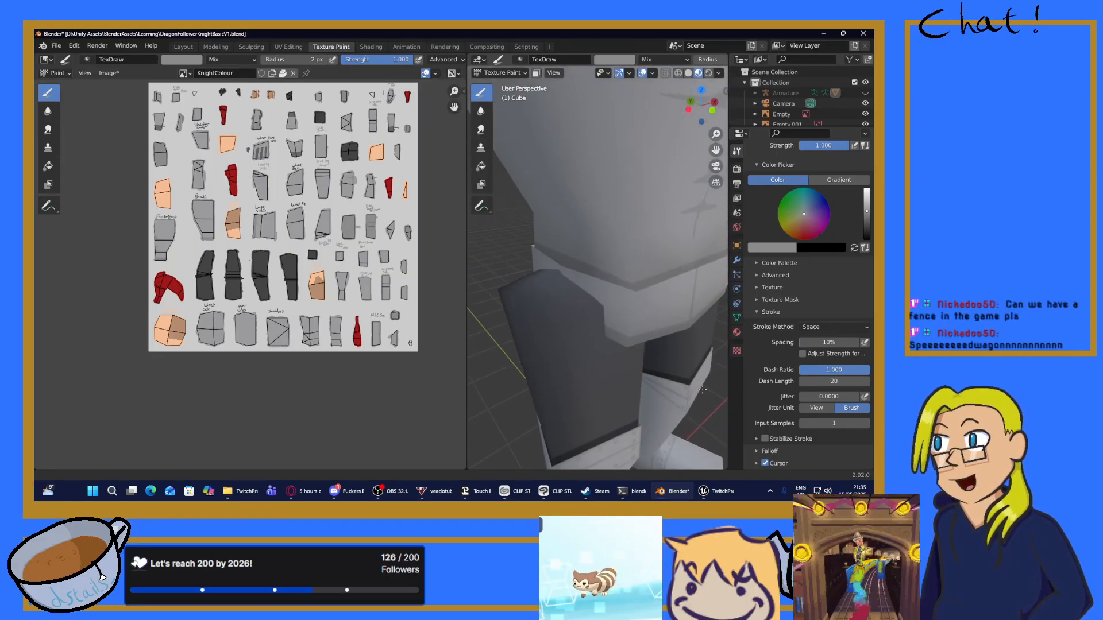
scroll(655, 287, down, 5)
mouse_move(649, 253)
middle_down()
mouse_move(623, 298)
mouse_move(604, 300)
middle_up()
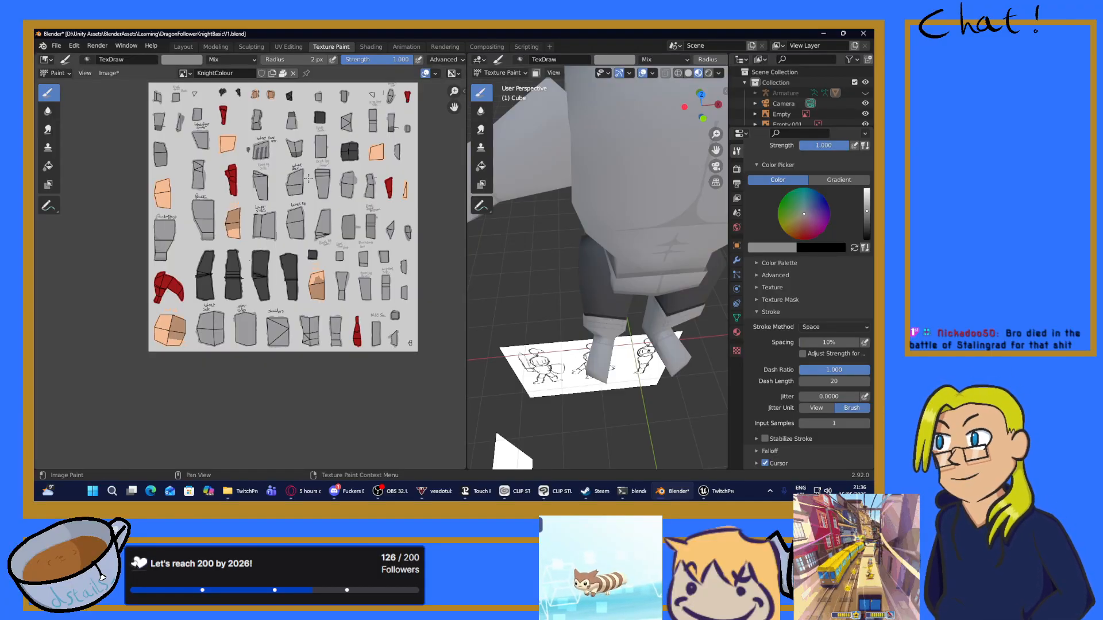
scroll(252, 132, up, 4)
middle_drag(347, 126, 192, 295)
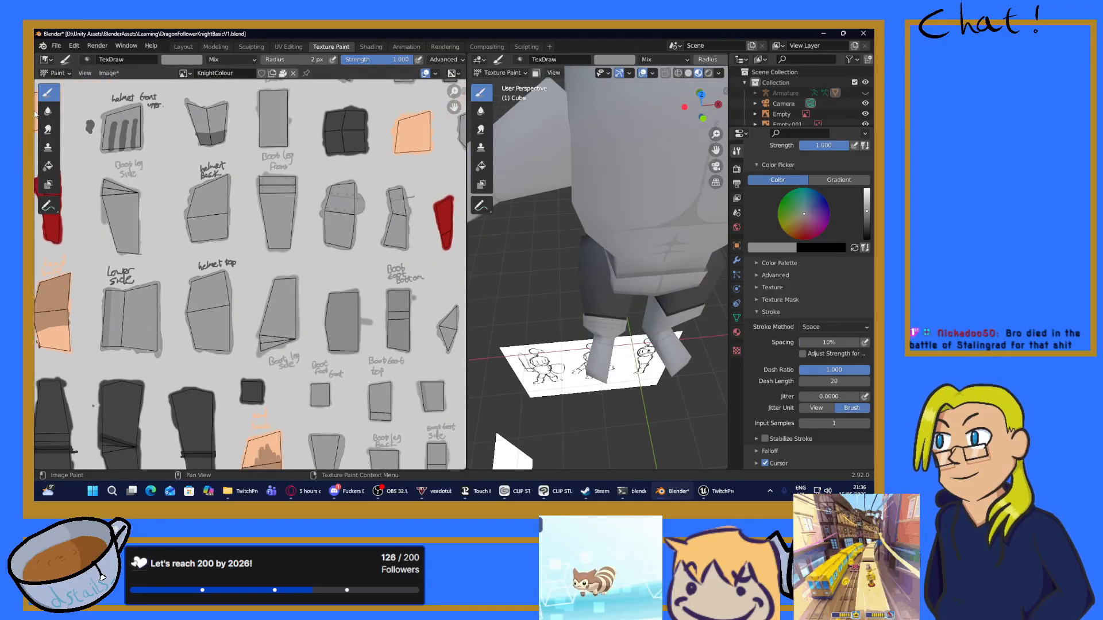
click(178, 60)
click(249, 175)
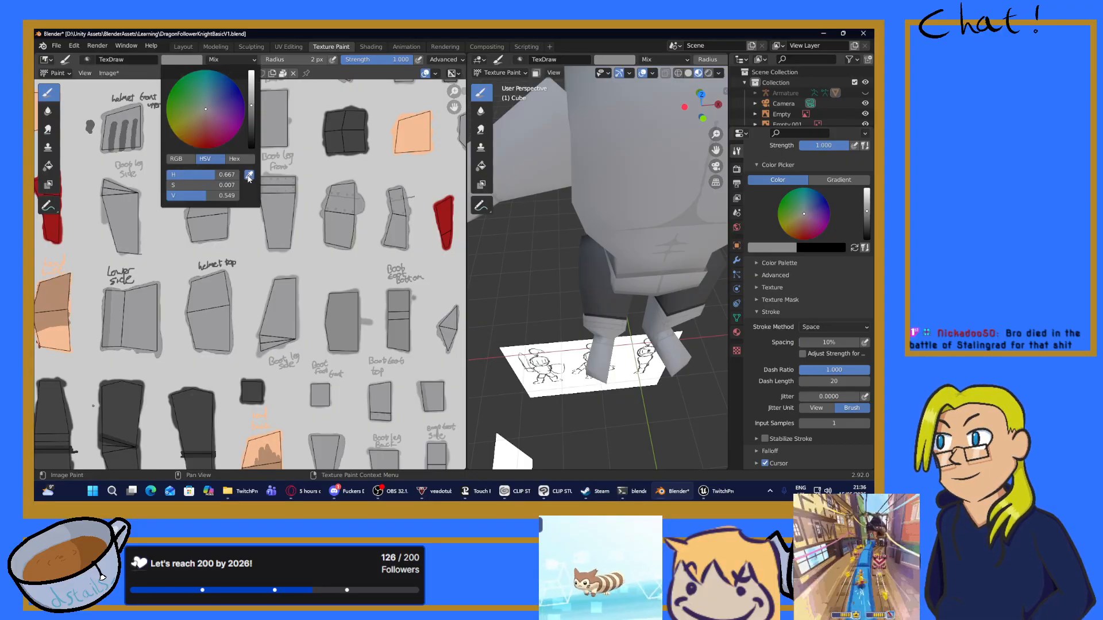
click(343, 138)
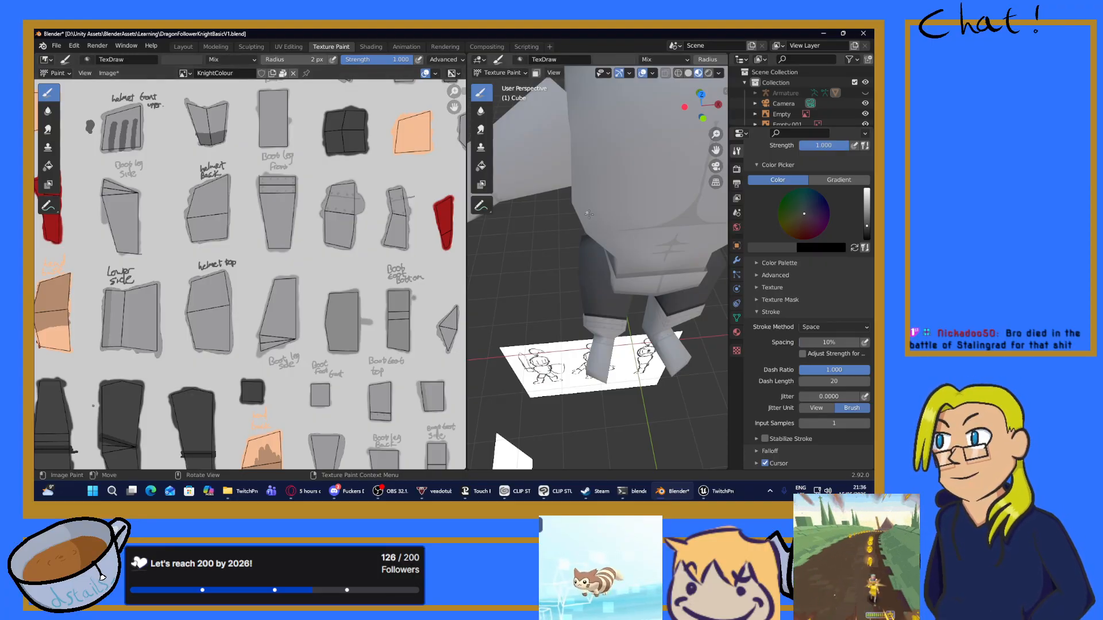
Step: Examine the waist, thighs and helmet visor on the model and look over the corresponding pieces in the texture layout
scroll(592, 270, up, 2)
middle_drag(215, 359, 270, 204)
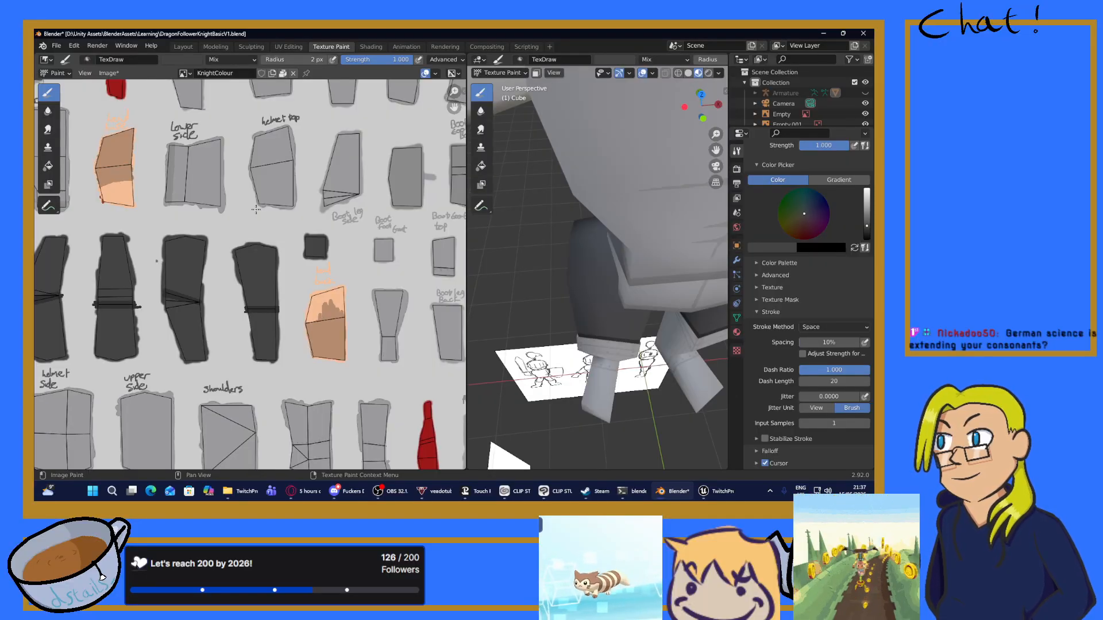
scroll(251, 274, up, 3)
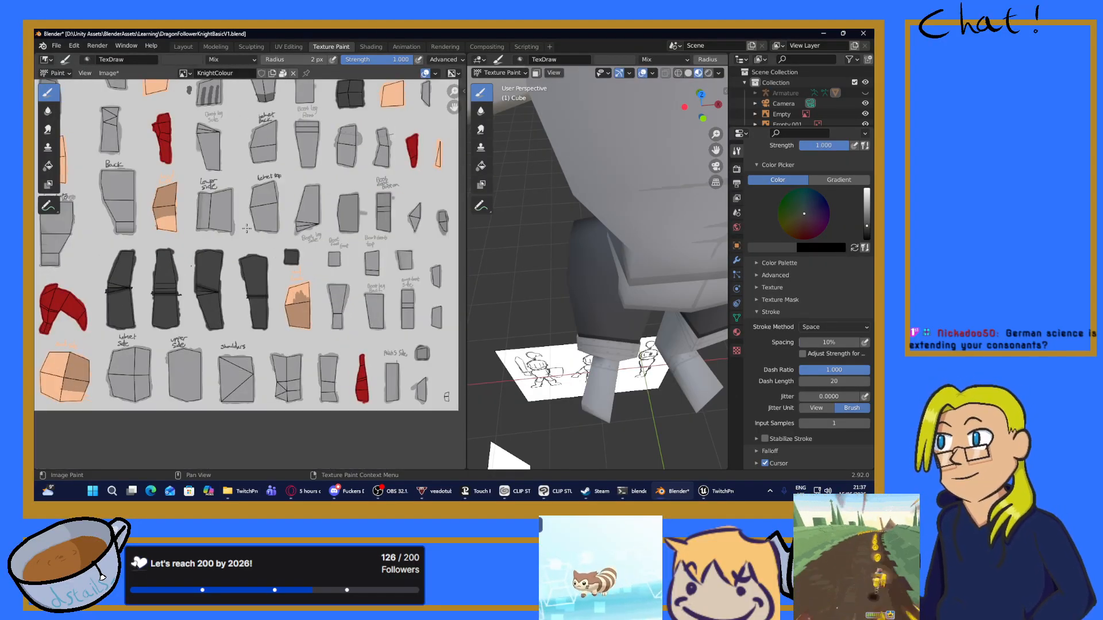
middle_drag(631, 304, 621, 267)
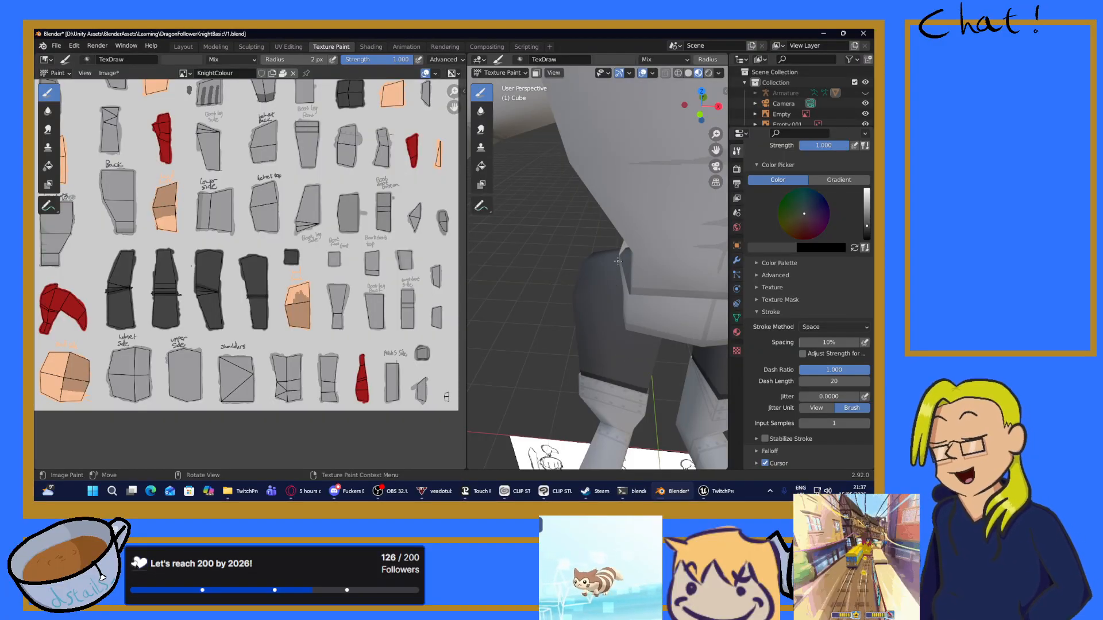
scroll(600, 269, down, 10)
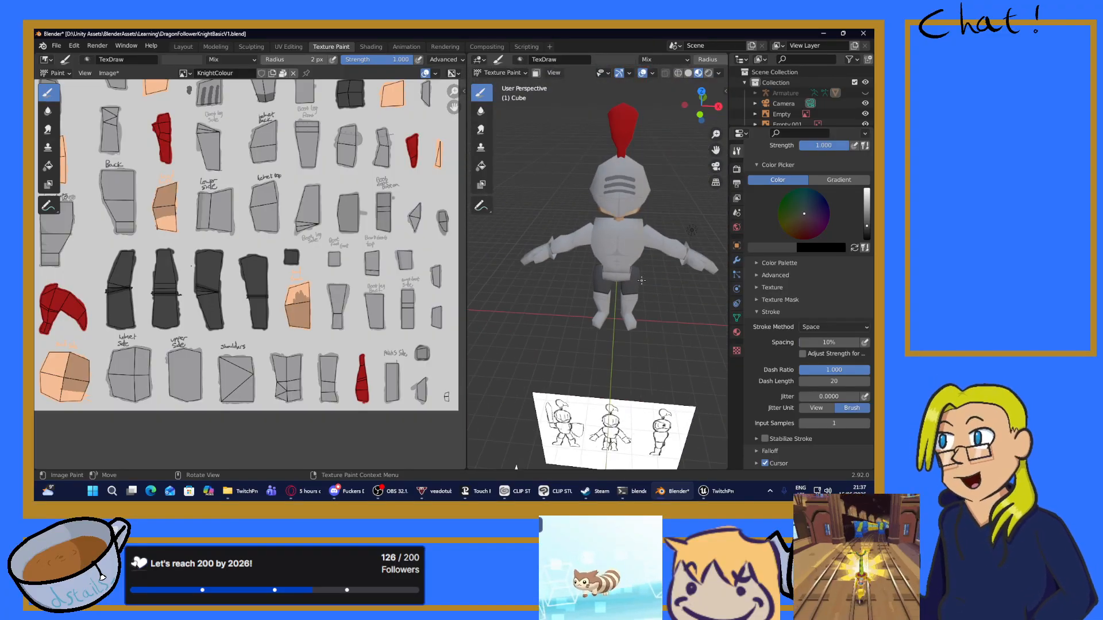
middle_drag(177, 228, 231, 239)
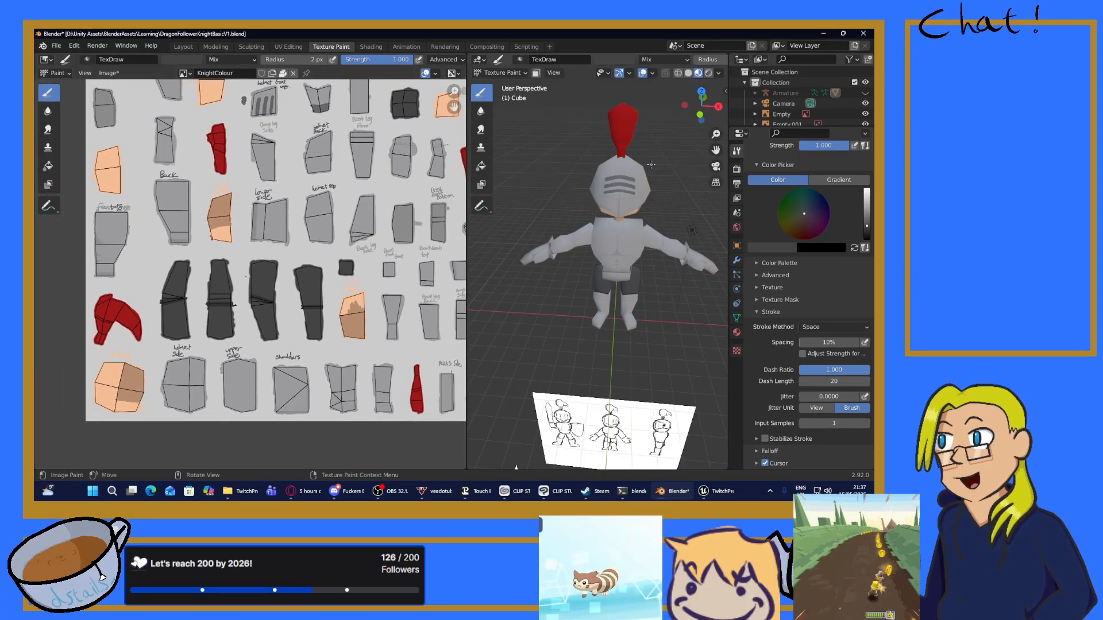
scroll(619, 184, up, 5)
middle_drag(628, 145, 625, 194)
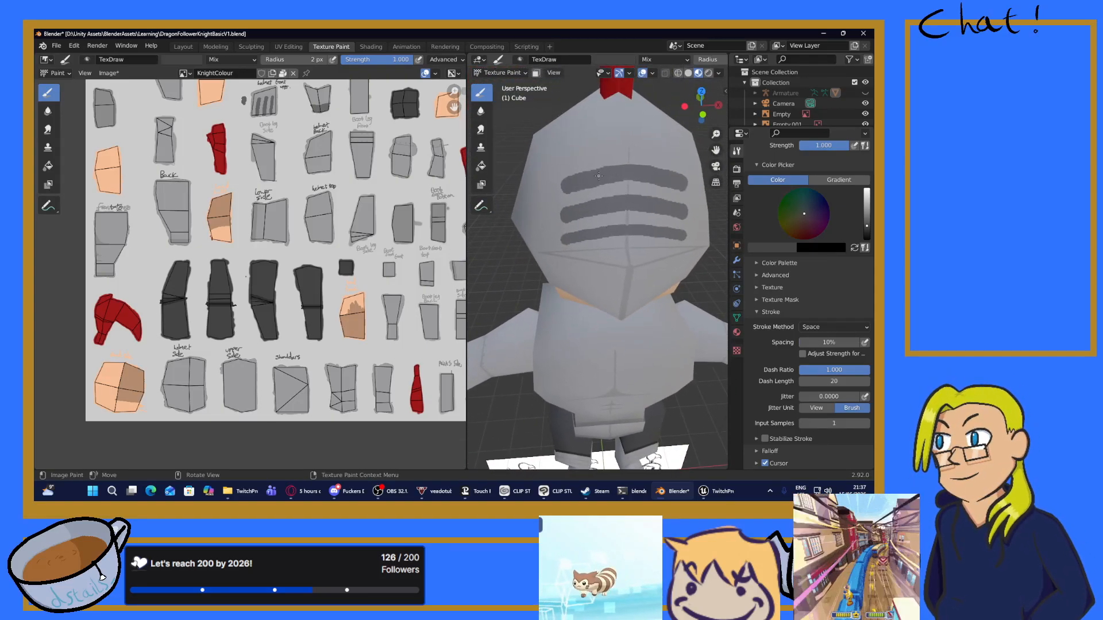
scroll(249, 157, down, 1)
middle_drag(242, 137, 251, 210)
scroll(251, 210, up, 8)
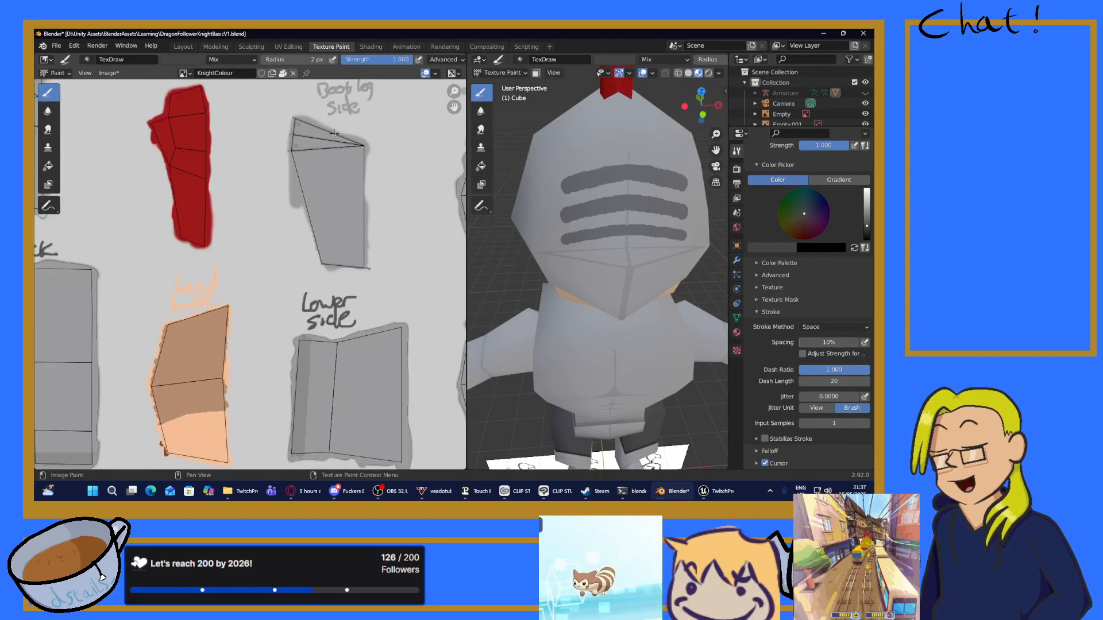
Step: Save the file and try smearing the edges of the first visor slit on the helmet front upper piece with a 2 px Smear brush, undoing the strokes
click(47, 129)
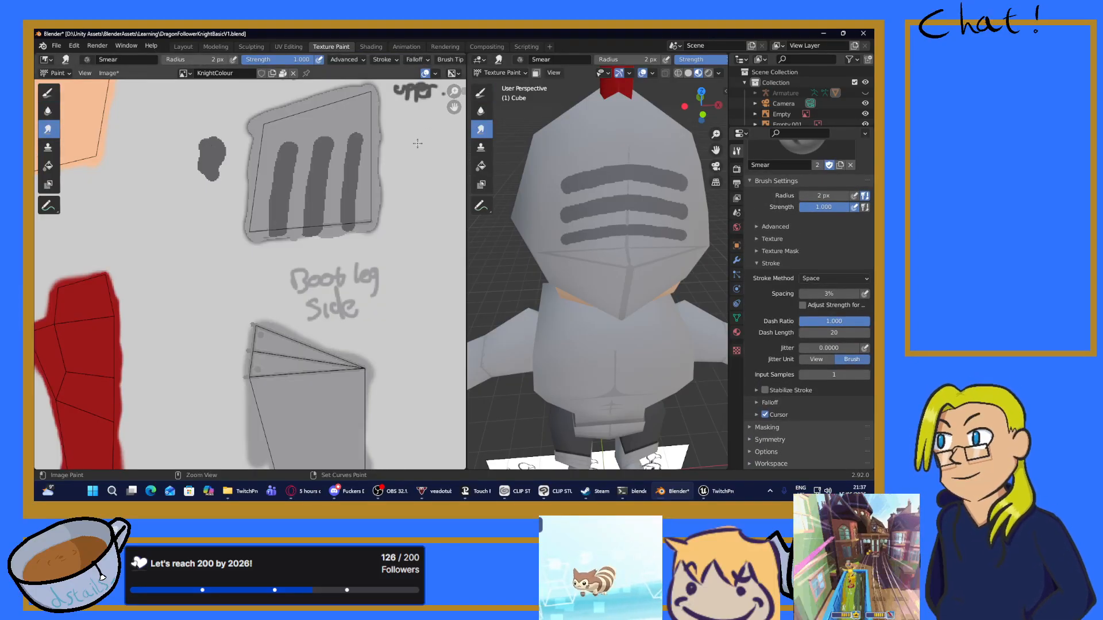
key(ctrl+s)
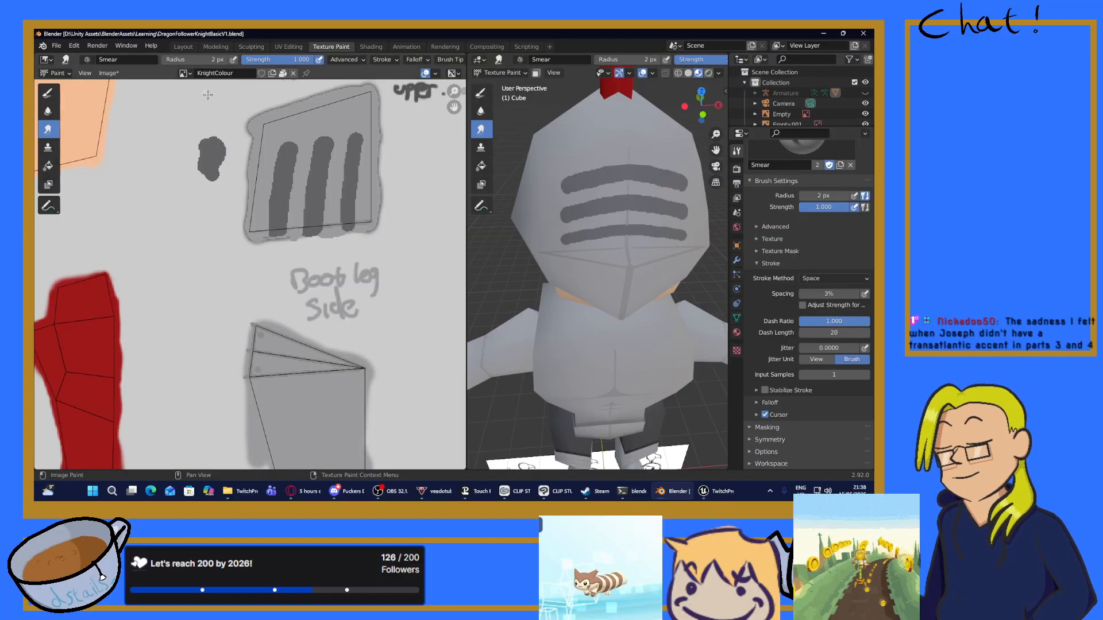
scroll(206, 318, up, 4)
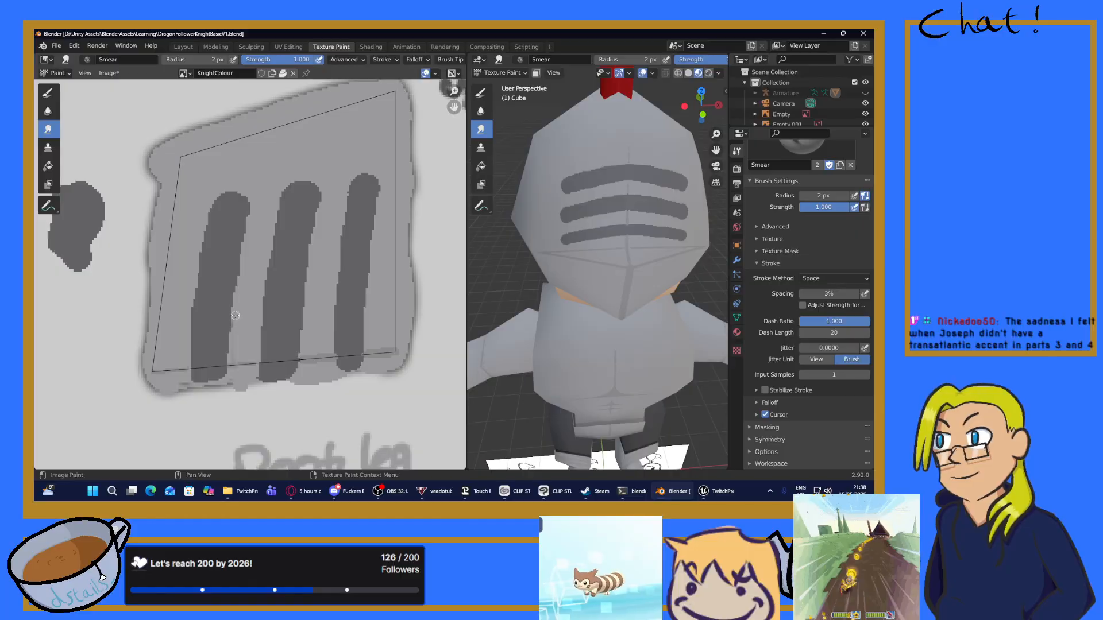
drag(231, 349, 243, 251)
key(ctrl+z)
mouse_move(247, 202)
mouse_down()
mouse_move(237, 338)
mouse_move(243, 195)
mouse_move(211, 209)
mouse_move(196, 262)
mouse_move(195, 364)
mouse_move(200, 322)
mouse_up()
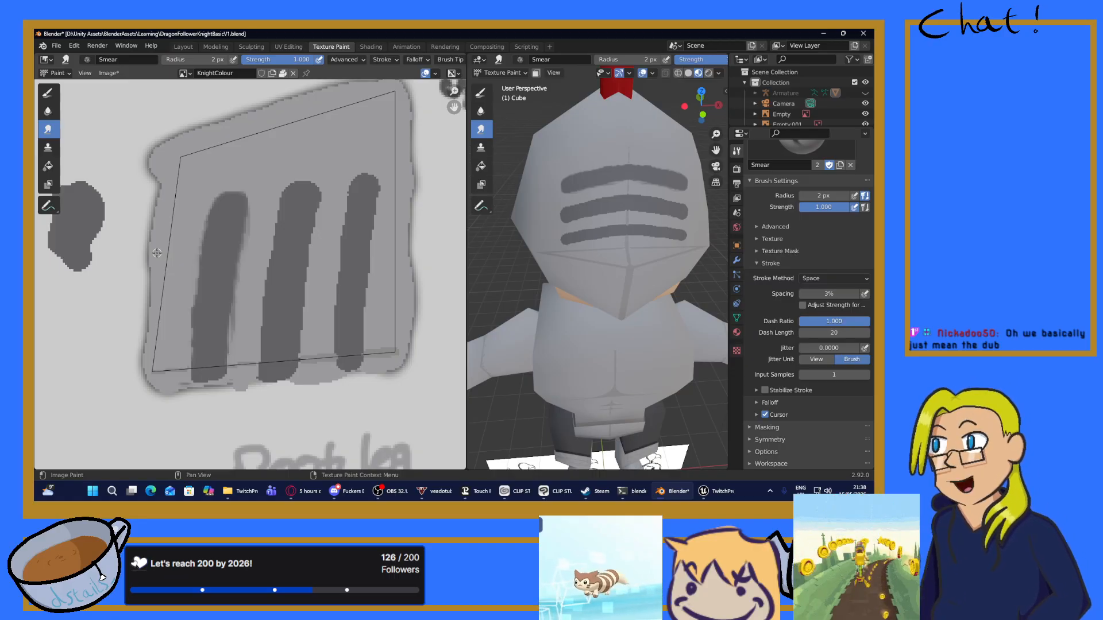
key(ctrl+z)
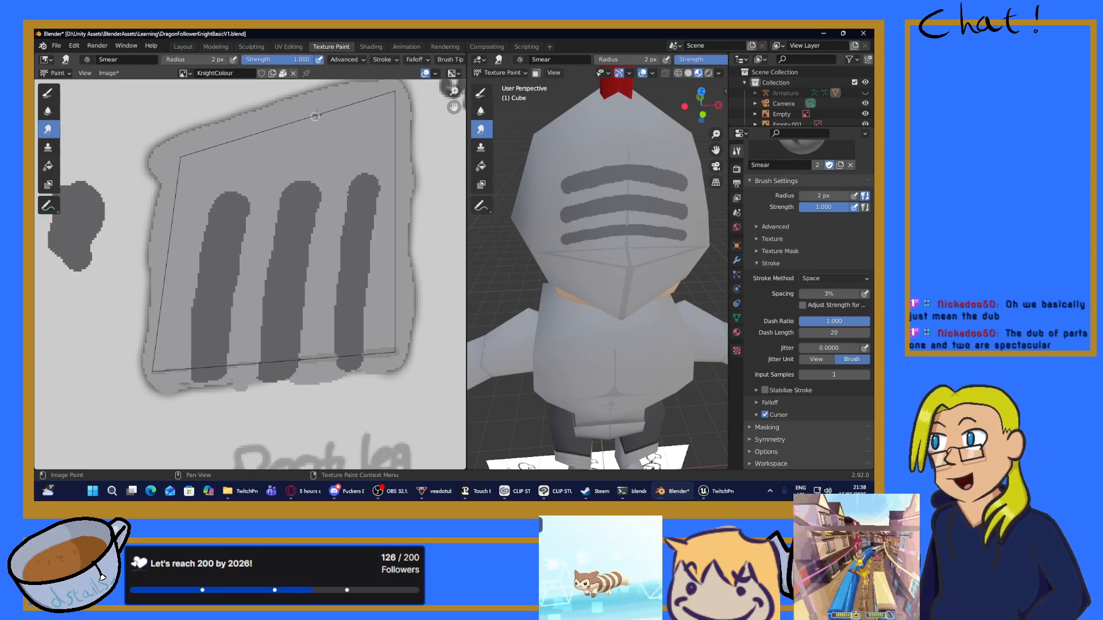
Step: Set the Smear radius to 4 px, try softening the first visor slit's edges, check the knight model, and undo the smear strokes
click(226, 63)
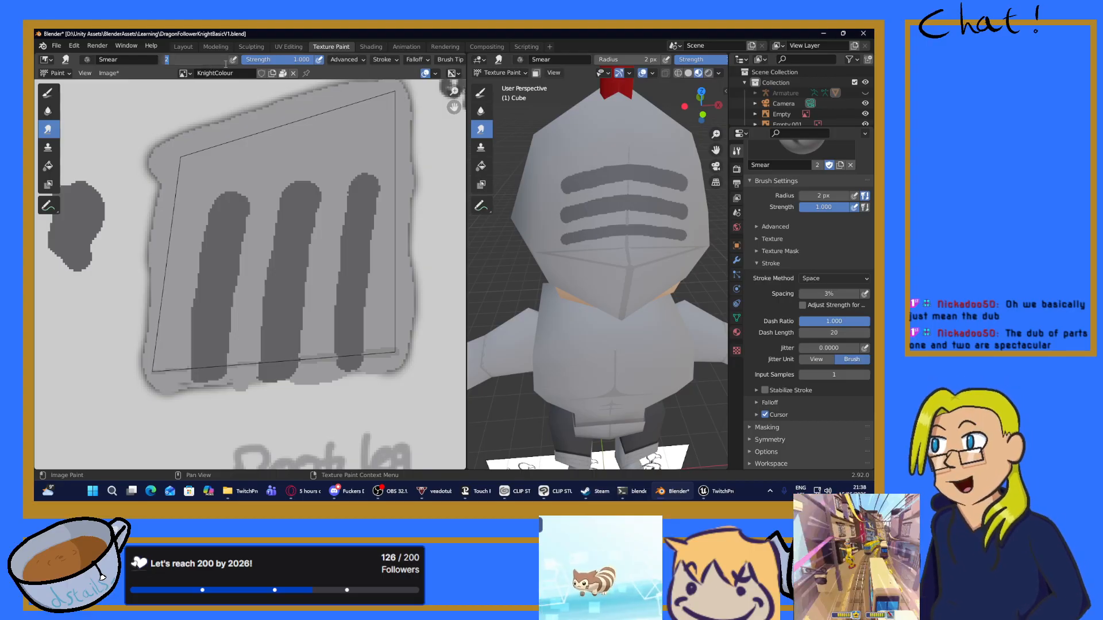
text(4)
key(Return)
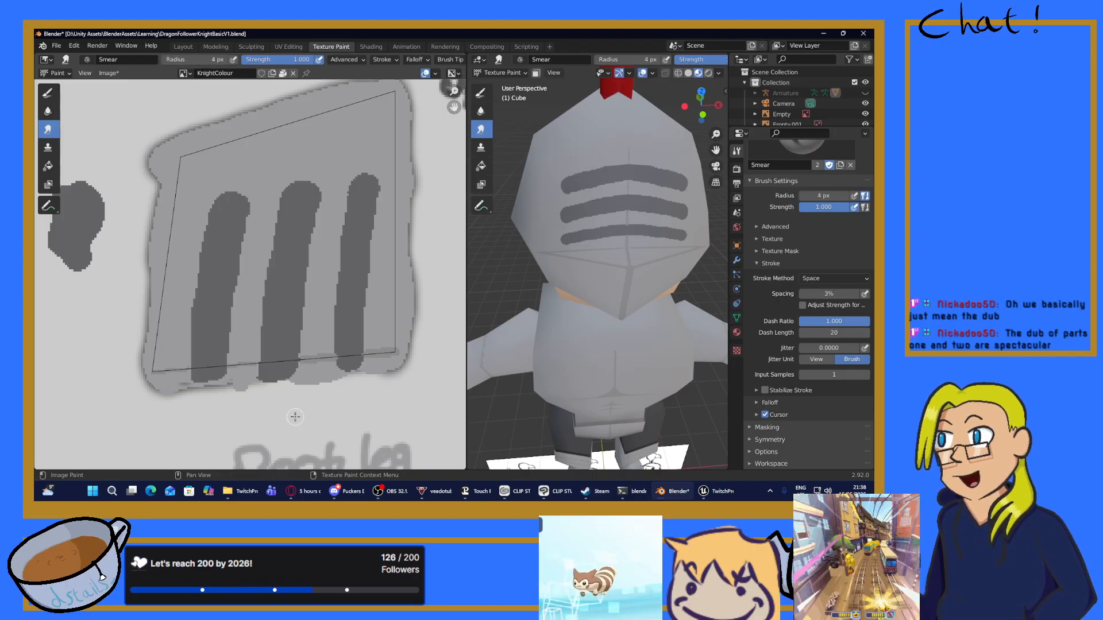
mouse_move(222, 355)
mouse_down()
mouse_move(228, 365)
mouse_move(247, 205)
mouse_move(221, 193)
mouse_move(201, 250)
mouse_move(191, 366)
mouse_move(184, 339)
mouse_up()
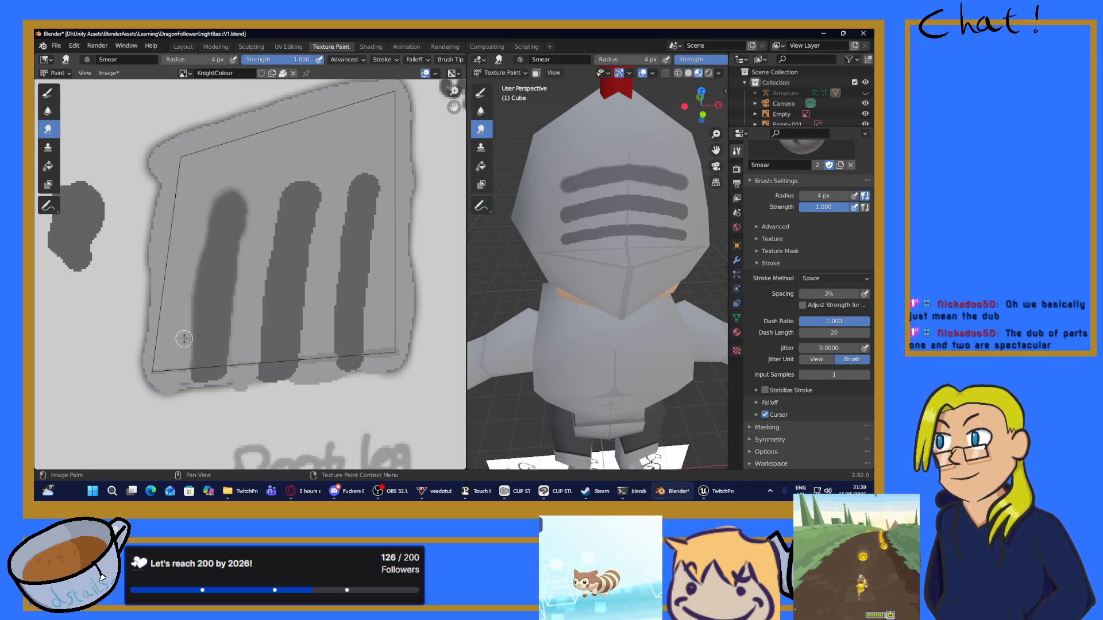
scroll(612, 307, down, 5)
middle_drag(613, 310, 600, 285)
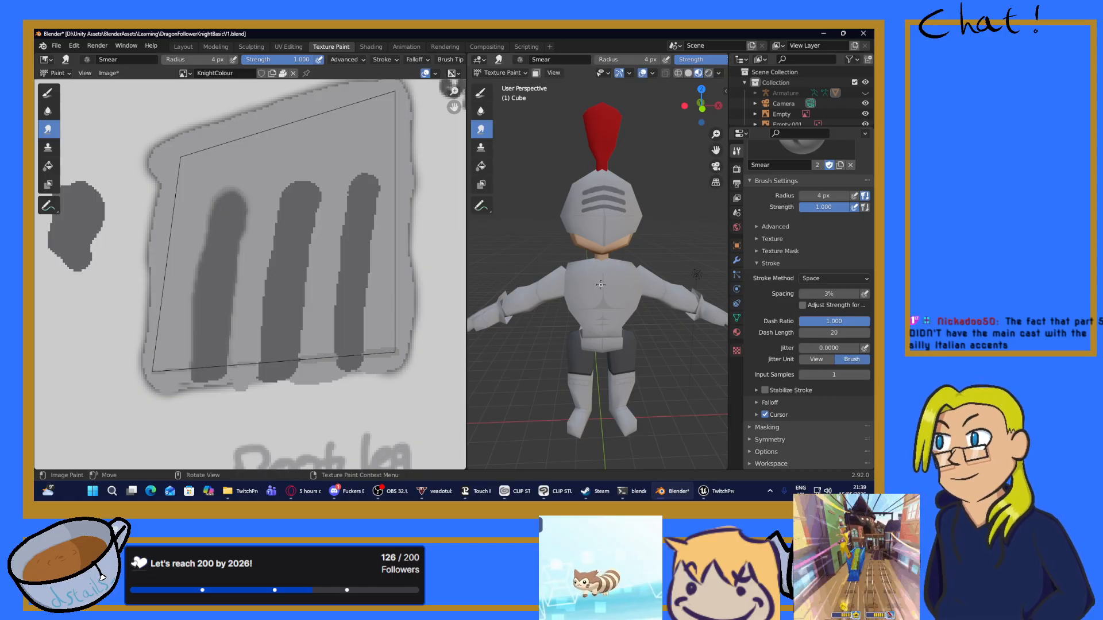
key(ctrl+z)
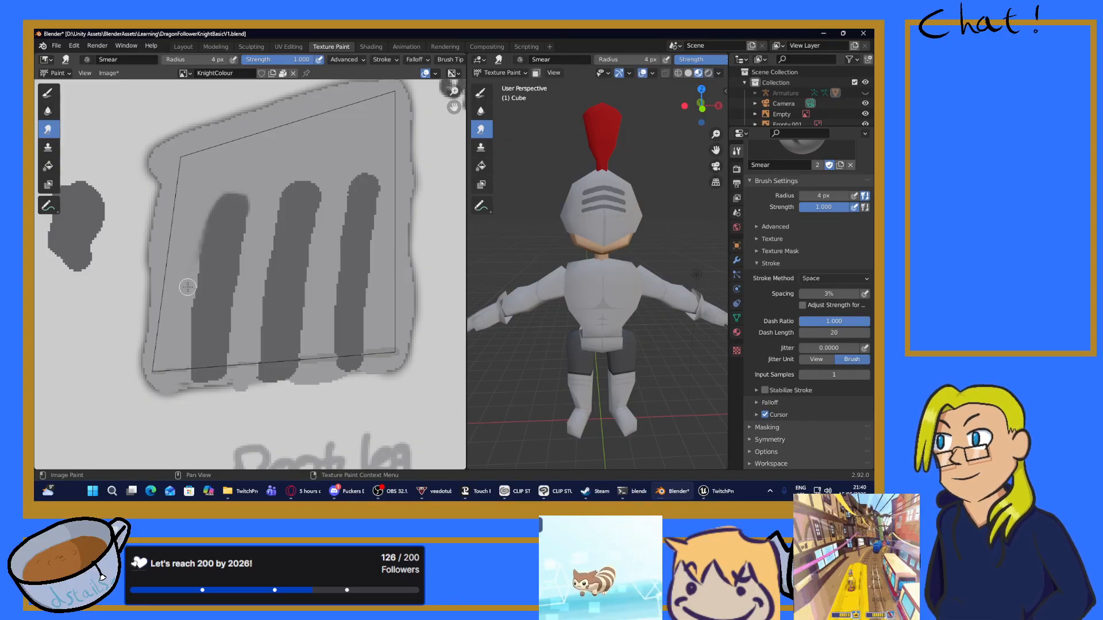
mouse_move(187, 312)
mouse_down()
mouse_move(218, 201)
mouse_move(244, 195)
mouse_move(232, 334)
mouse_up()
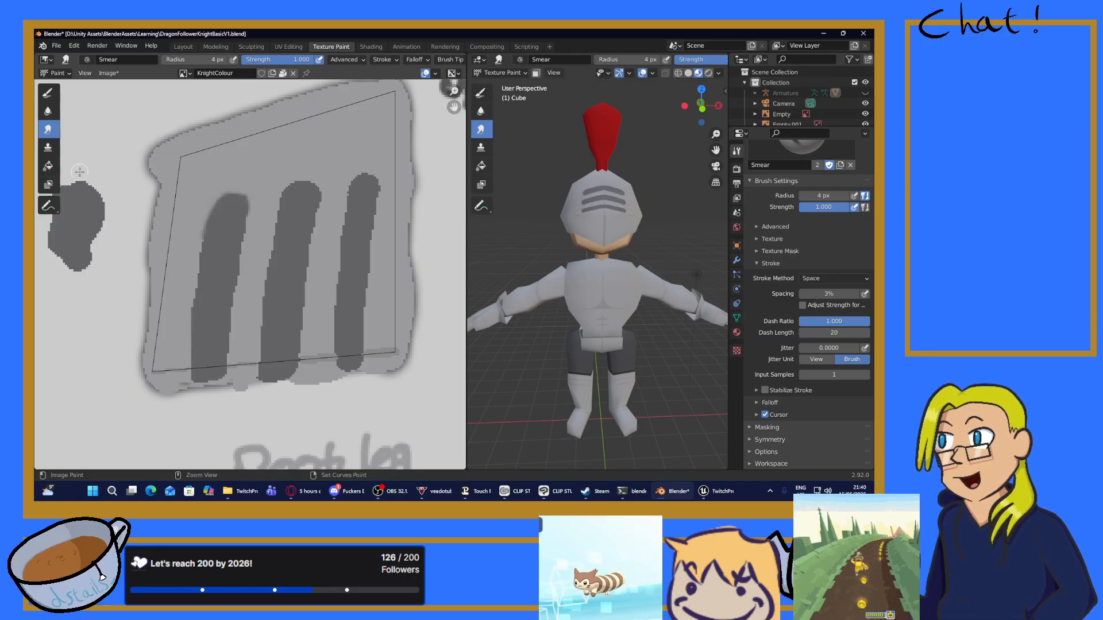
key(ctrl+z)
key(ctrl+z)
Step: Save the file and examine the knight from back and front alongside the helmet, plume and surrounding pieces in the texture layout
key(ctrl+s)
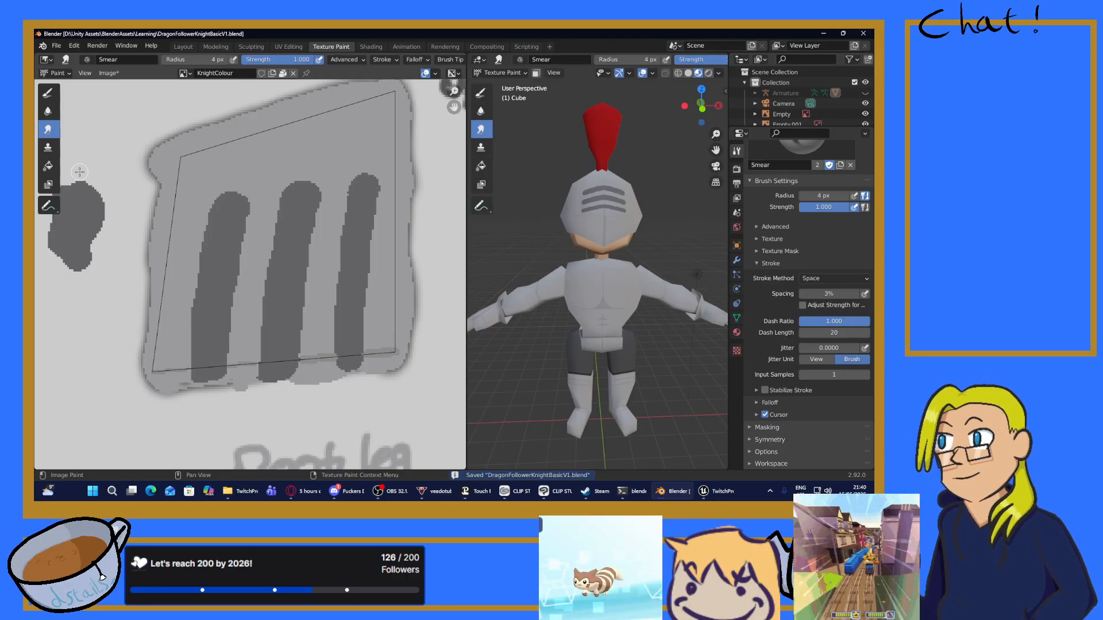
scroll(244, 272, down, 6)
middle_drag(287, 317, 371, 246)
middle_drag(576, 228, 575, 290)
scroll(665, 139, up, 5)
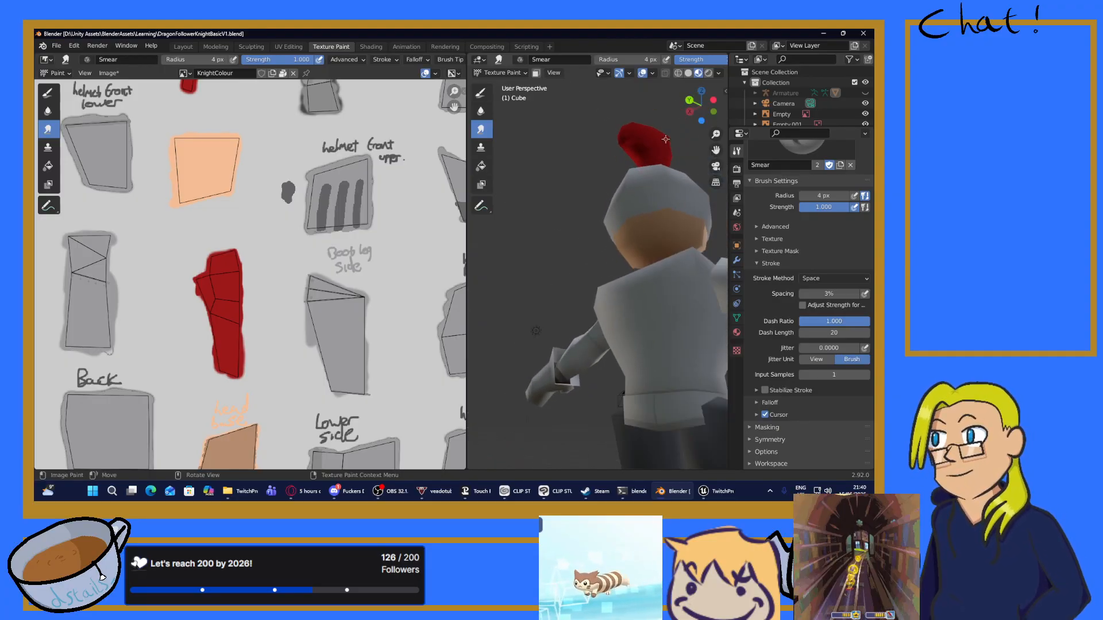
scroll(666, 139, down, 2)
middle_drag(316, 201, 338, 384)
middle_drag(625, 293, 673, 318)
scroll(674, 317, down, 5)
scroll(644, 310, up, 4)
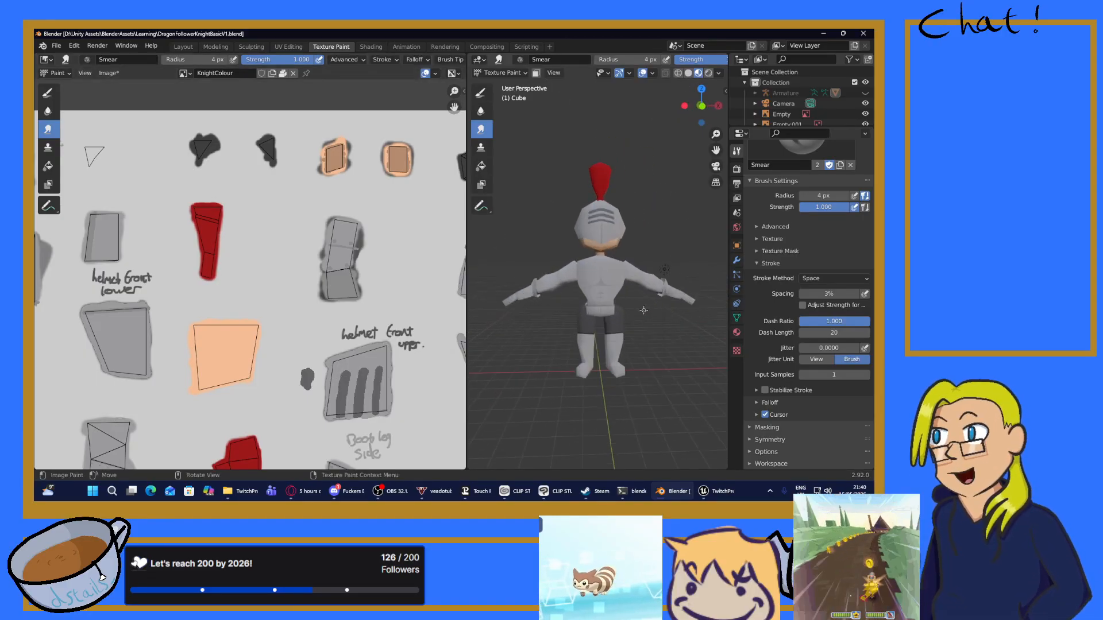
key(ctrl+s)
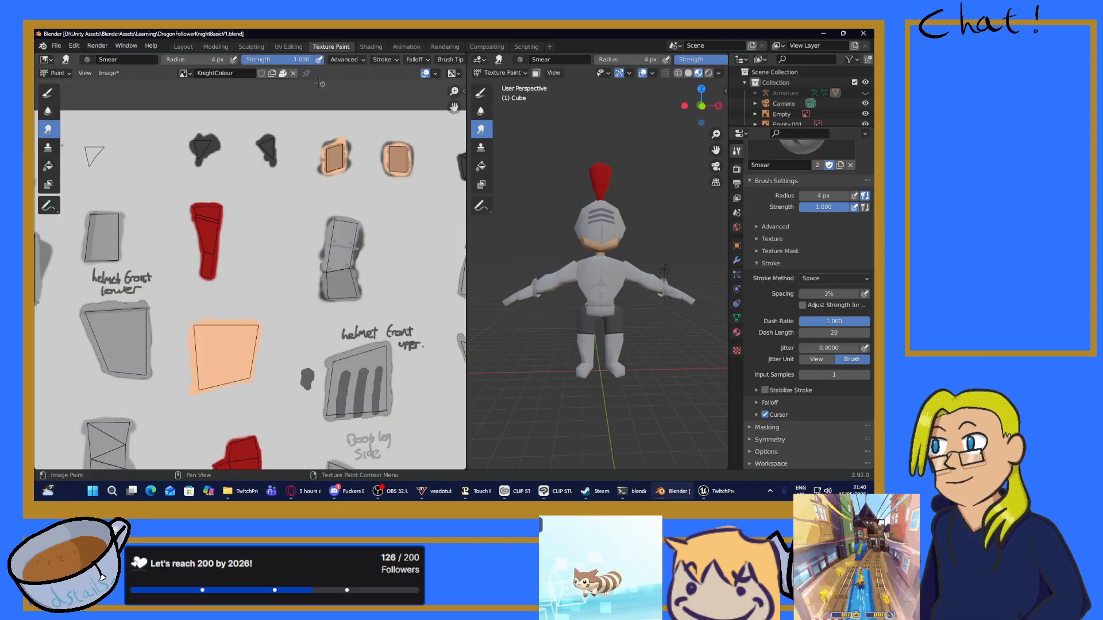
Step: Switch to the Layout workspace and select the knight reference image with the front-view sketches
click(192, 51)
click(258, 275)
mouse_move(258, 275)
middle_down()
mouse_move(332, 334)
mouse_move(391, 327)
middle_up()
click(642, 73)
mouse_move(485, 319)
middle_down()
mouse_move(441, 314)
mouse_move(462, 318)
middle_up()
scroll(458, 321, down, 2)
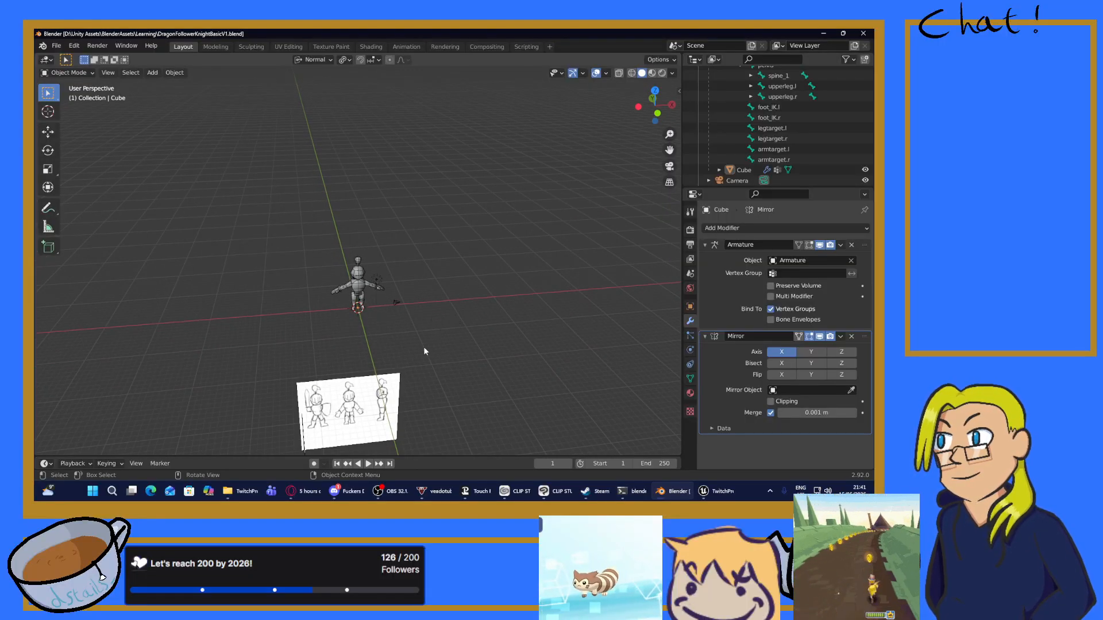
click(337, 381)
middle_drag(395, 302, 326, 347)
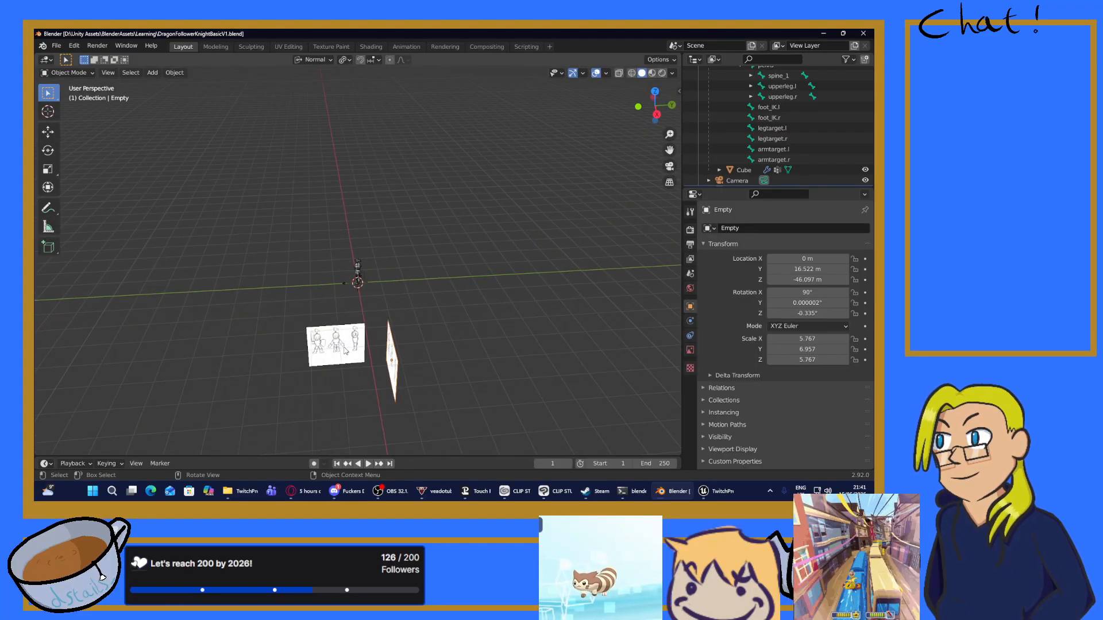
middle_drag(440, 326, 507, 319)
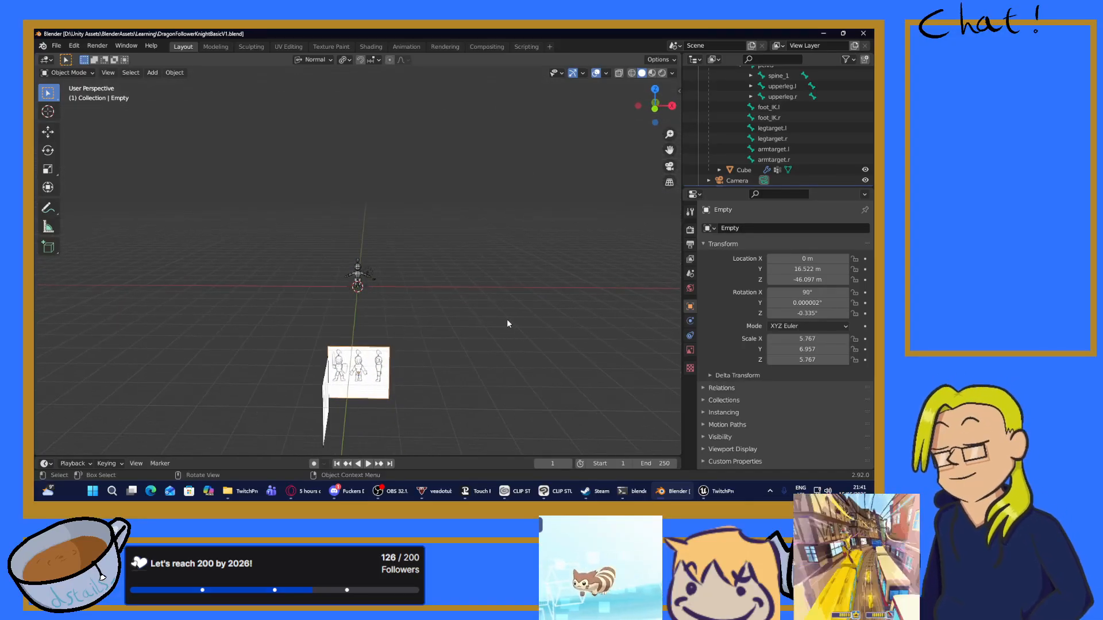
Step: Move the reference image straight up along the global Z axis to about 1 m, behind the knight model
key(g)
key(z)
key(z)
key(z)
key(z)
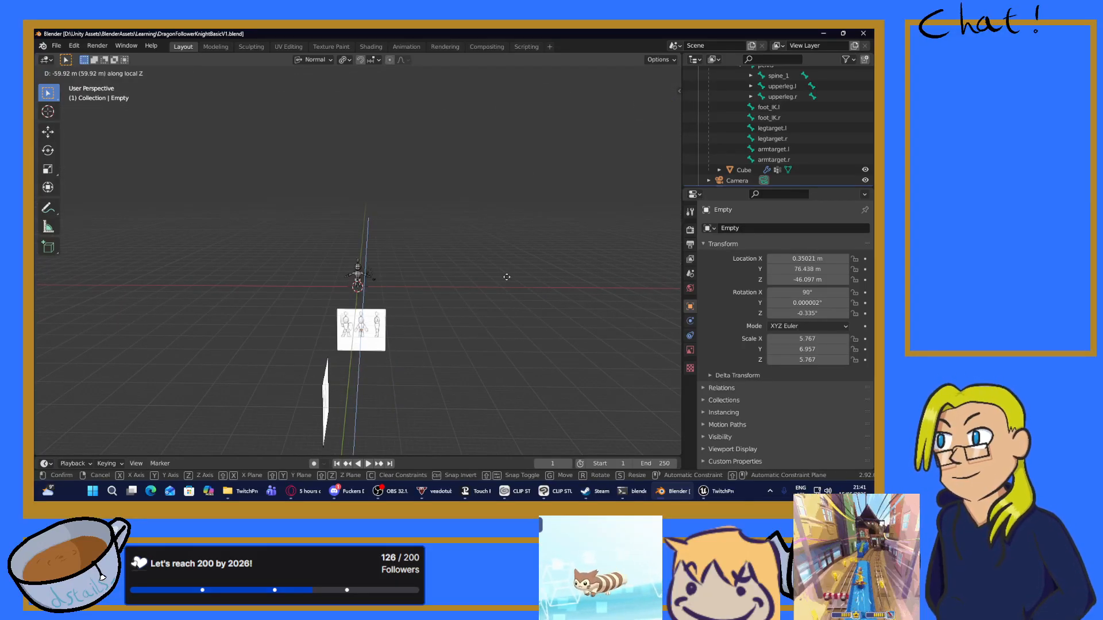
click(493, 223)
scroll(408, 259, up, 9)
middle_drag(406, 269, 397, 212)
key(KP_1)
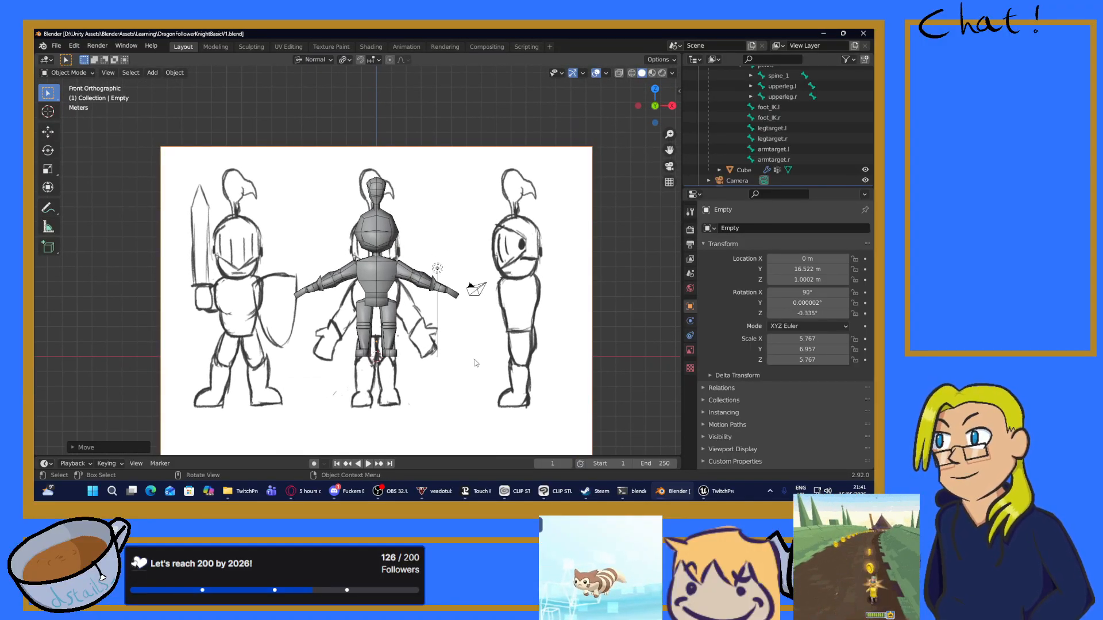
Step: Raise the reference image to about 4.33 m on Z, aligning the sketched feet with the model's, and set the transform orientation to Global
key(g)
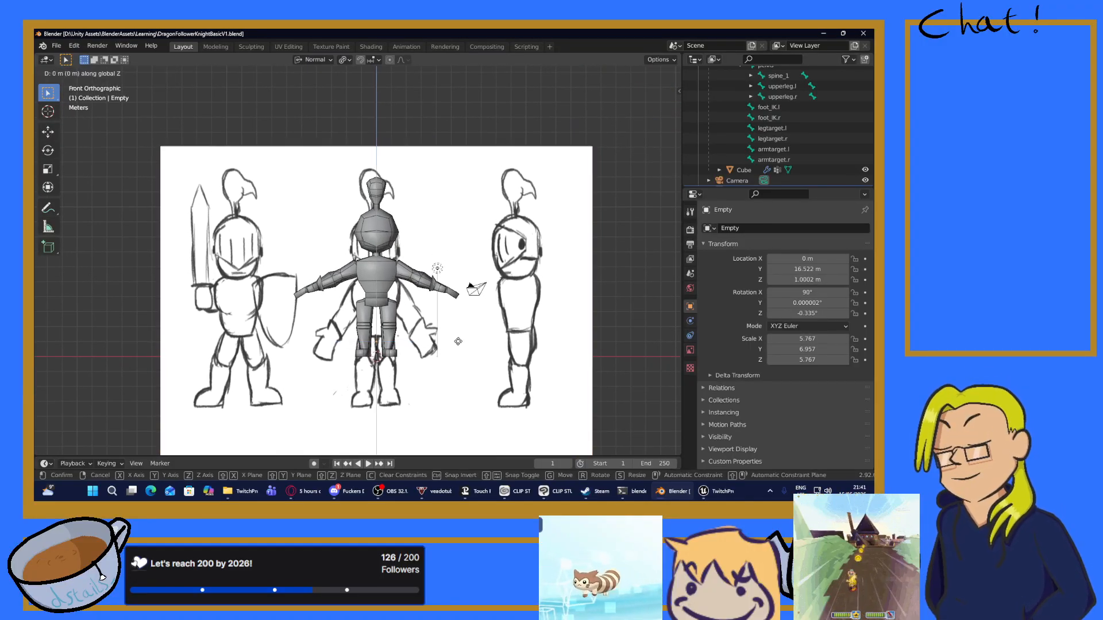
click(497, 295)
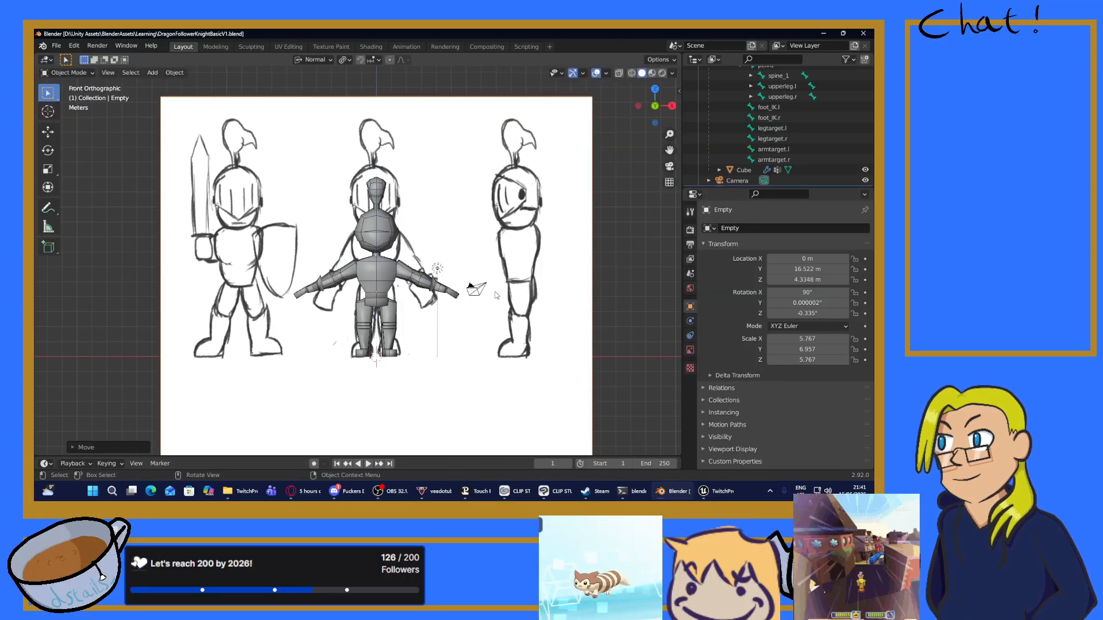
click(332, 58)
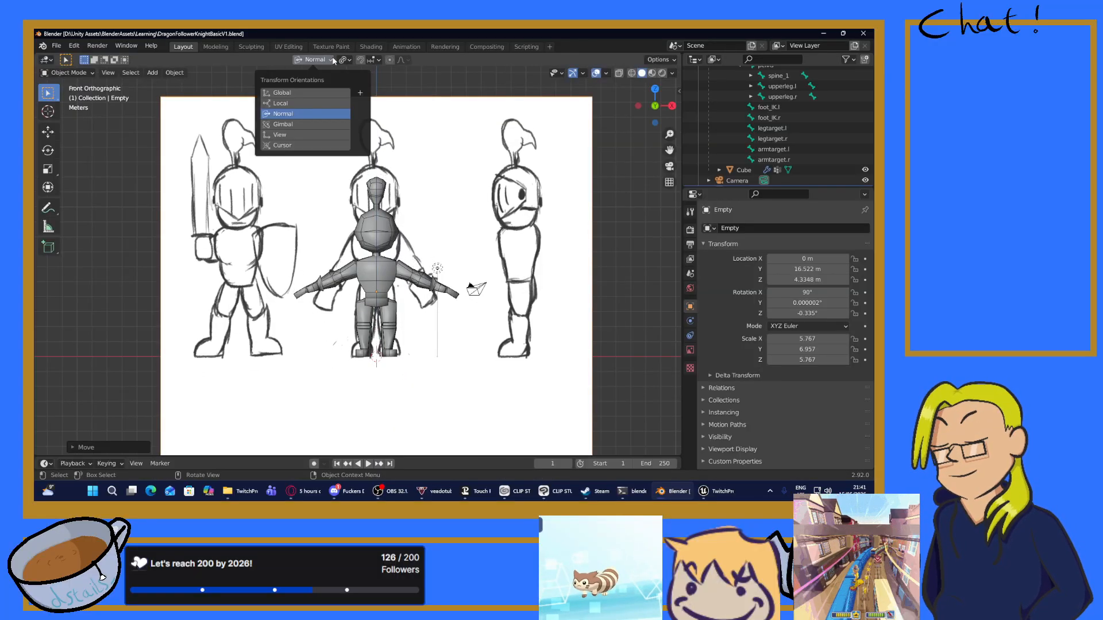
click(308, 92)
scroll(229, 218, up, 3)
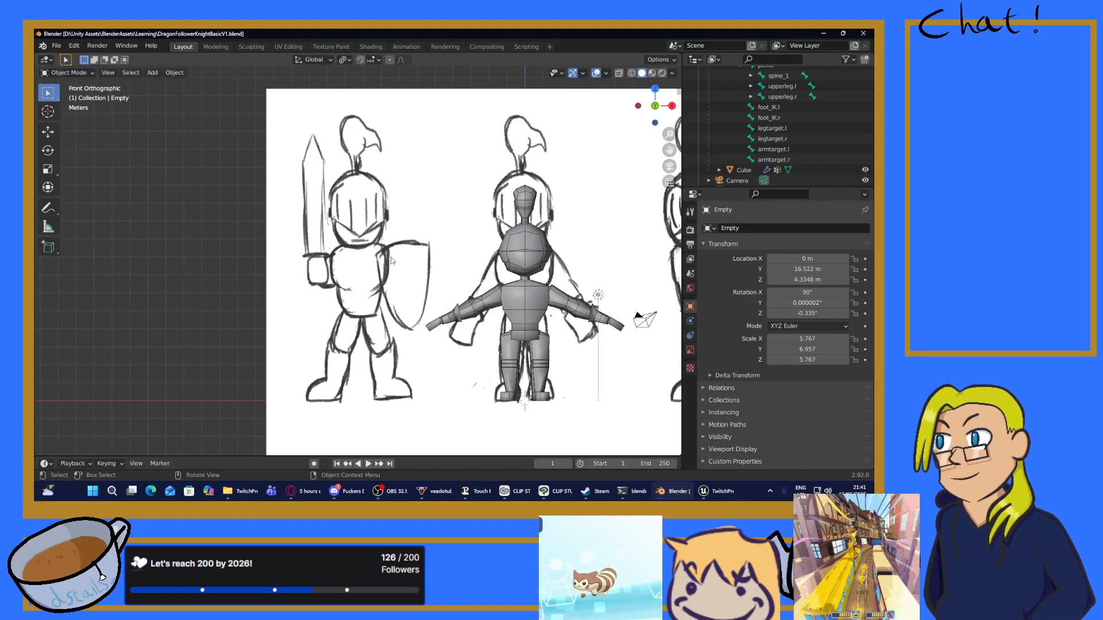
Step: Add a cube mesh and move it onto the sword hand of the armed knight sketch
right_click(242, 239)
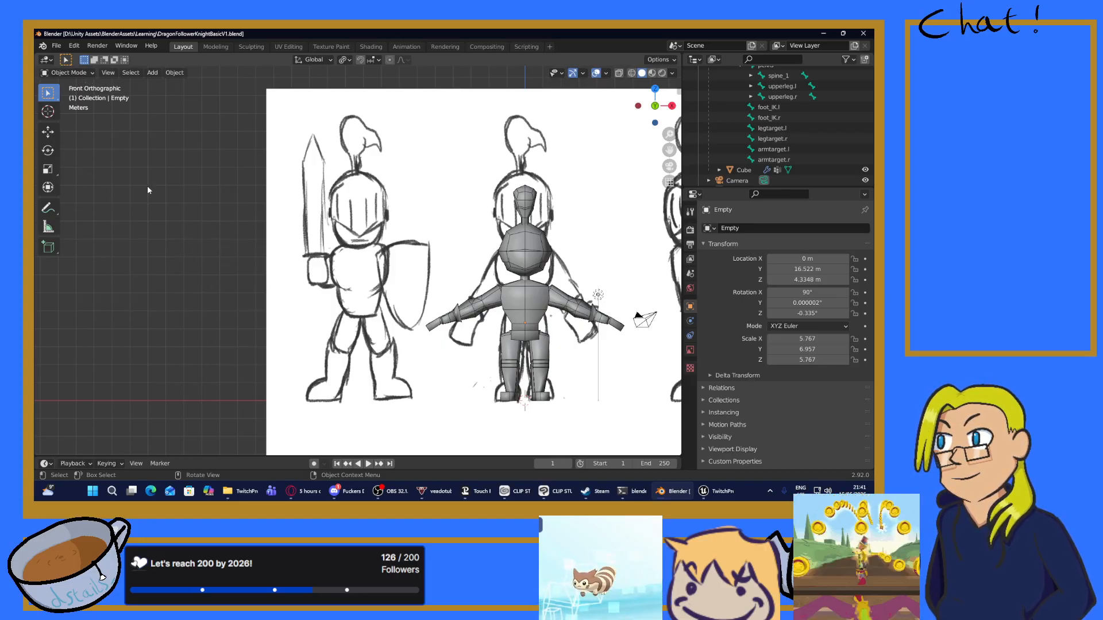
right_click(207, 275)
key(shift+a)
mouse_move(232, 197)
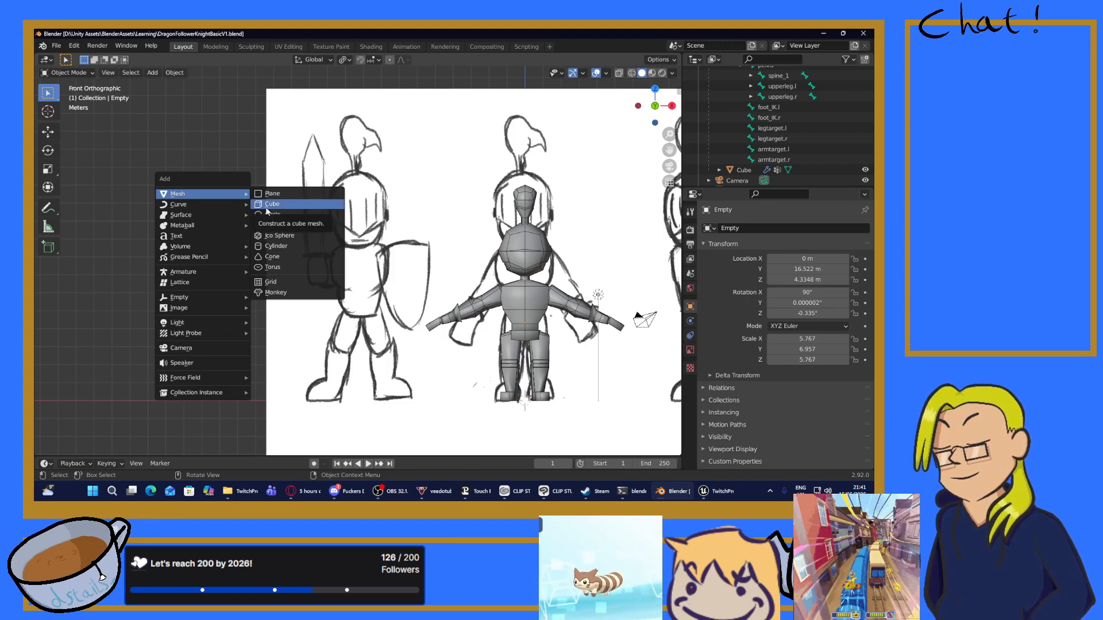
click(287, 204)
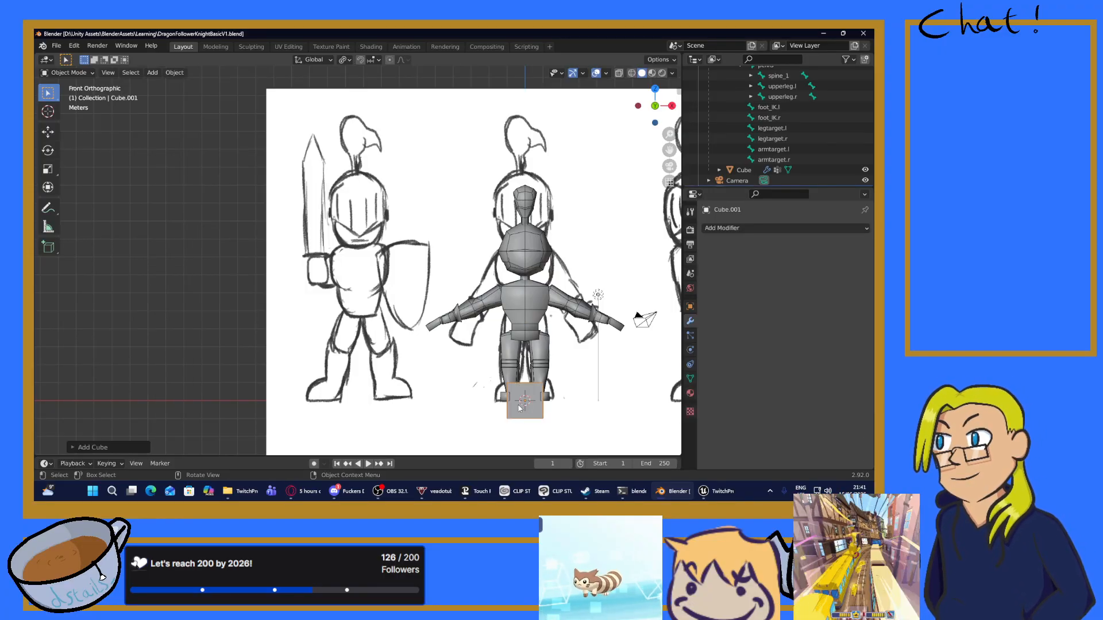
drag(520, 408, 314, 278)
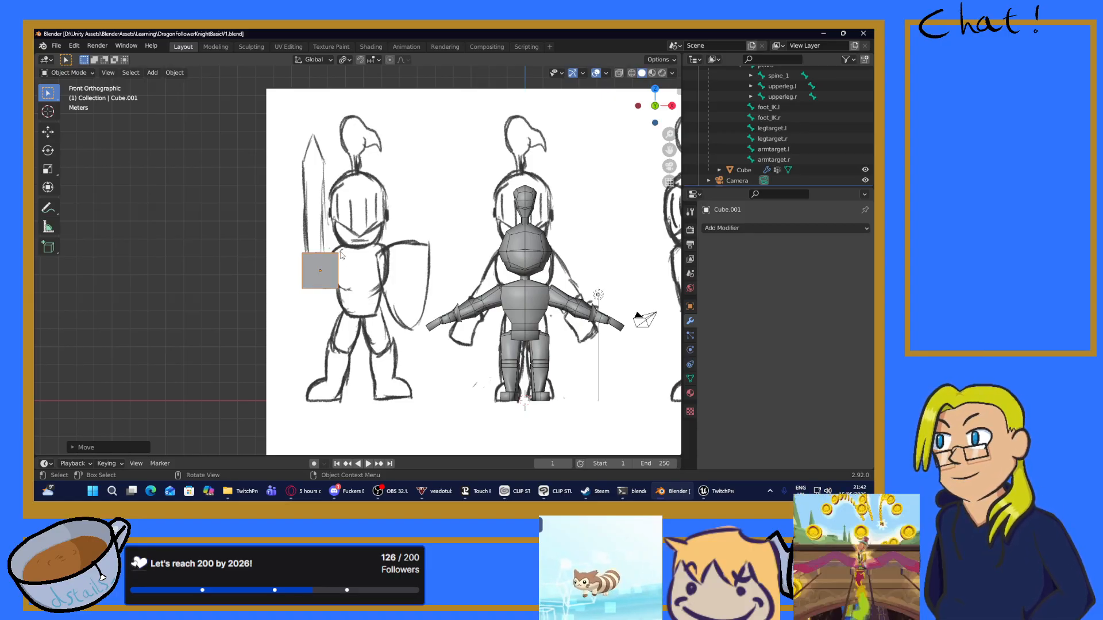
Step: Adjust the cube along X and scale it down uniformly to fit inside the sketched sword hand
scroll(356, 267, up, 5)
key(g)
key(x)
click(382, 289)
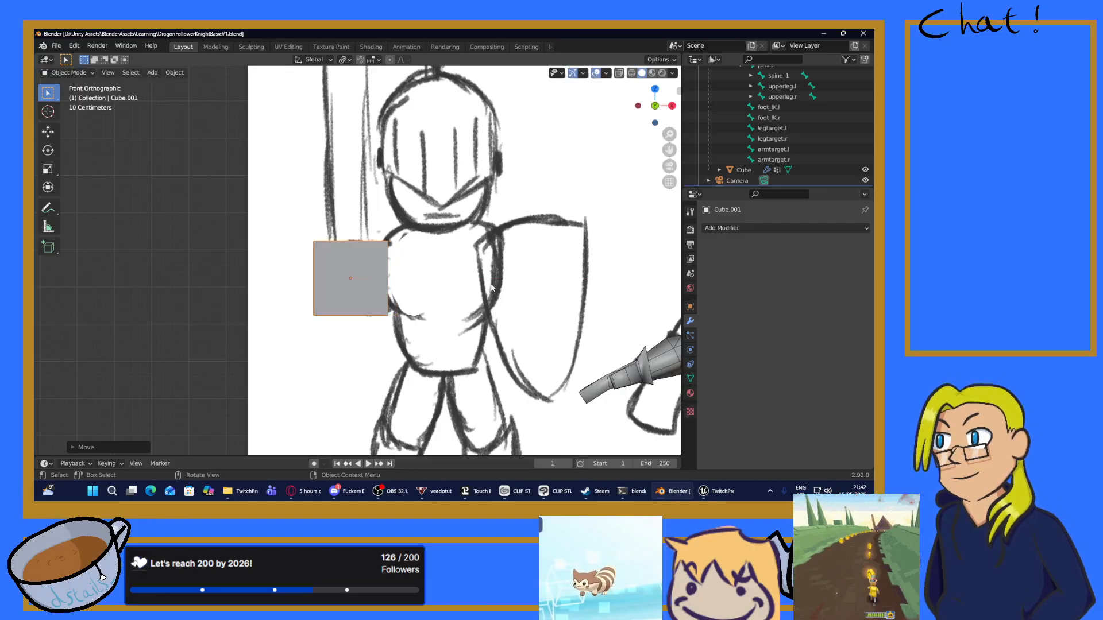
key(s)
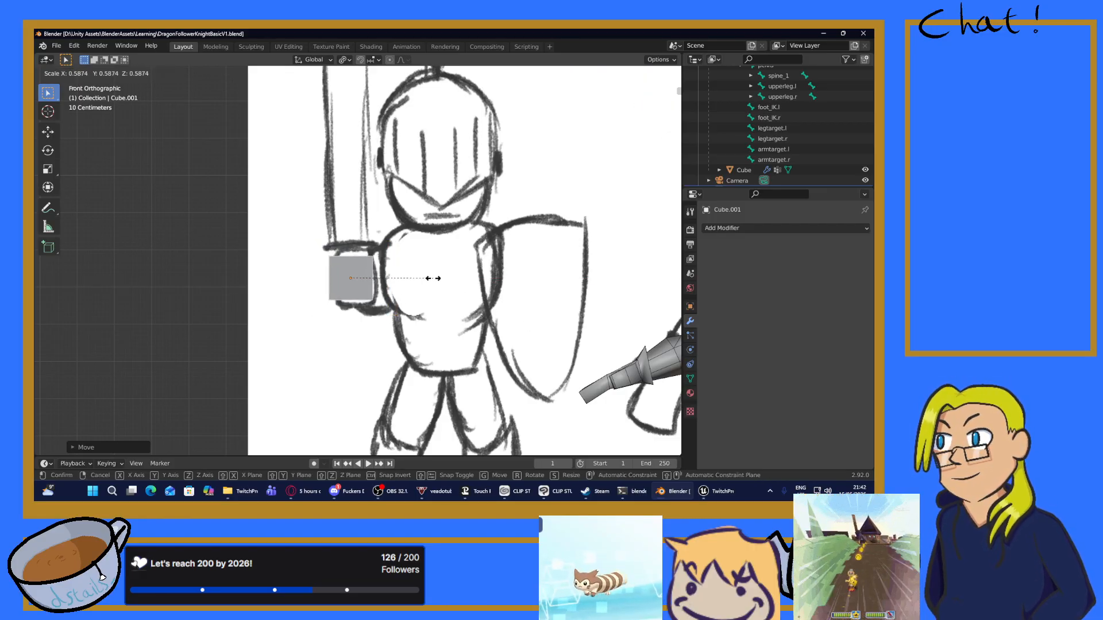
click(409, 272)
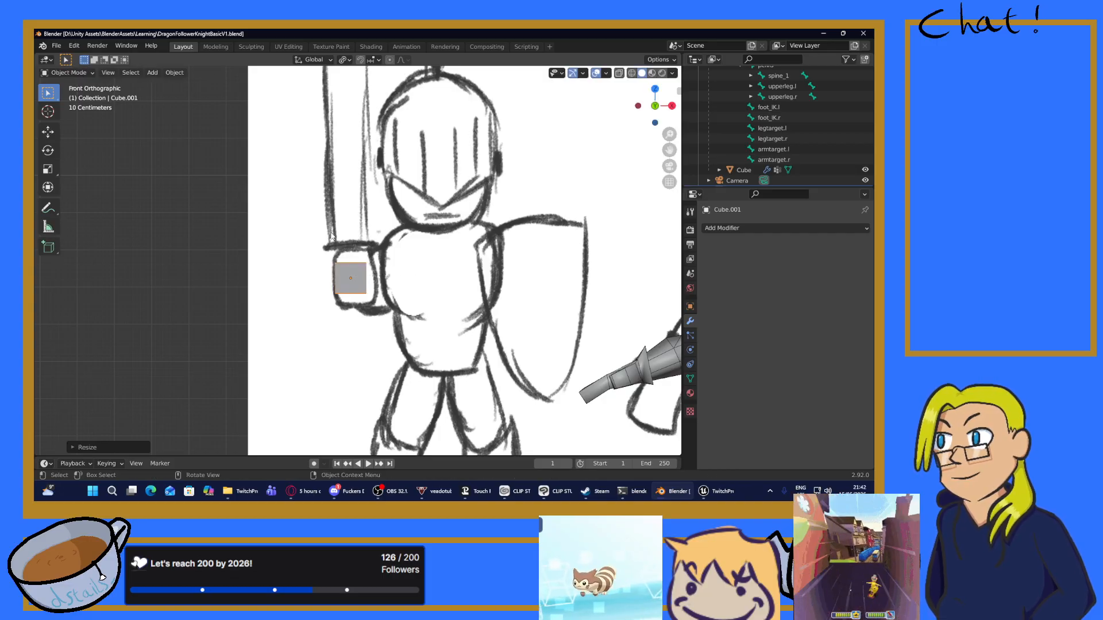
Step: Select the cube's top face in Edit Mode and display the viewport as wireframe
shift+middle_drag(204, 197, 220, 228)
key(Tab)
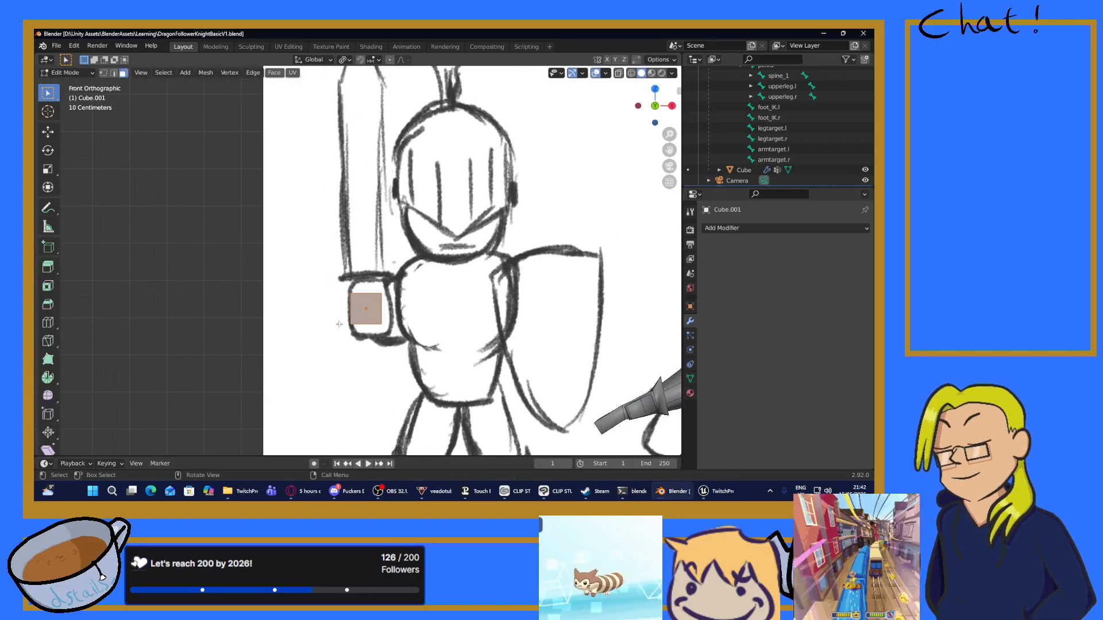
scroll(339, 324, up, 4)
middle_drag(425, 360, 397, 333)
key(KP_1)
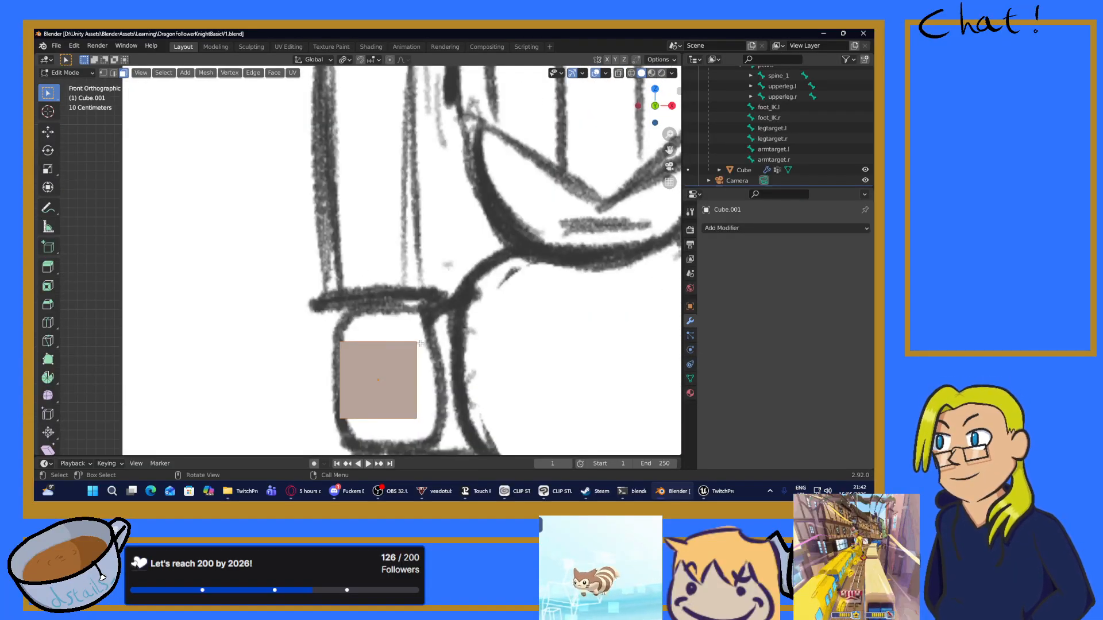
click(114, 73)
click(123, 73)
middle_drag(333, 212, 325, 240)
click(395, 345)
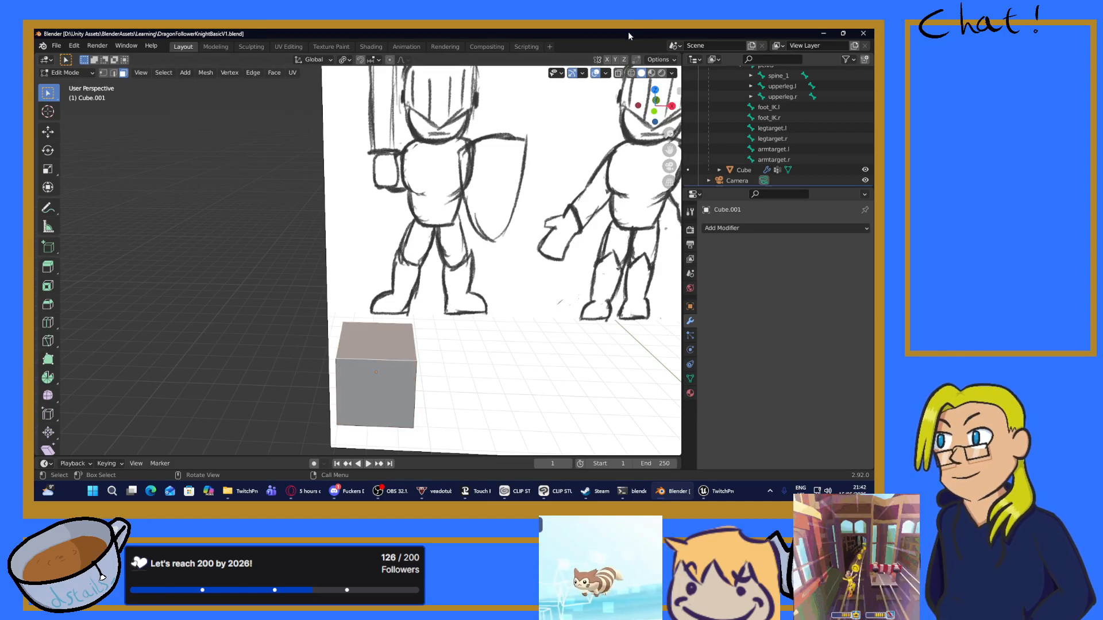
click(632, 73)
mouse_move(493, 278)
middle_down()
mouse_move(498, 252)
mouse_move(480, 224)
middle_up()
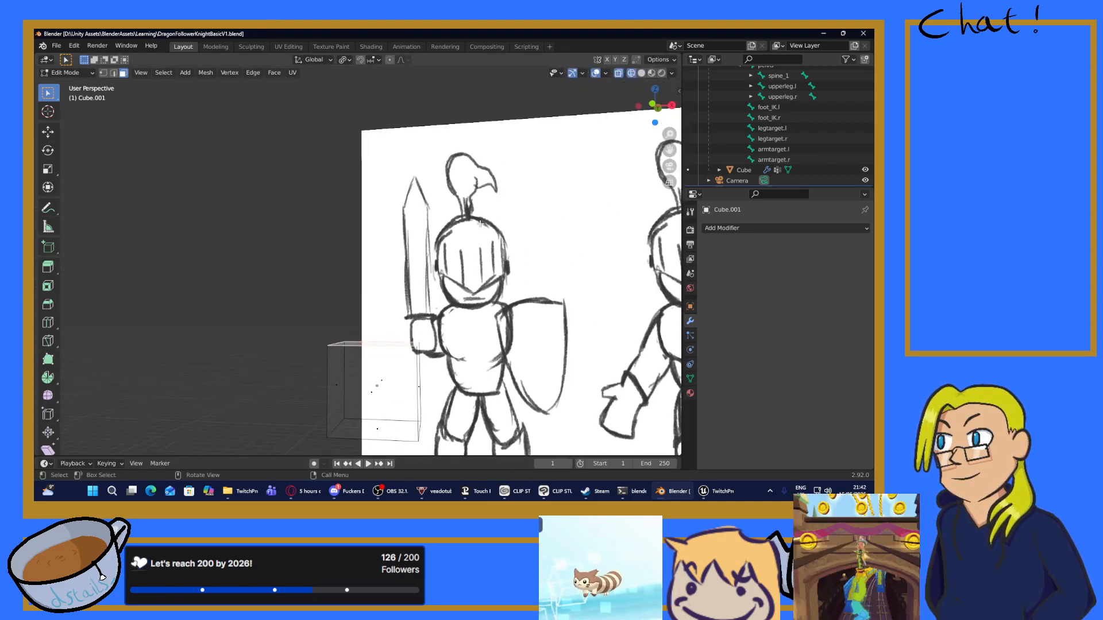
Step: Try to extrude the cube's top face upward in front view, undo it and return to Object Mode
key(KP_1)
key(e)
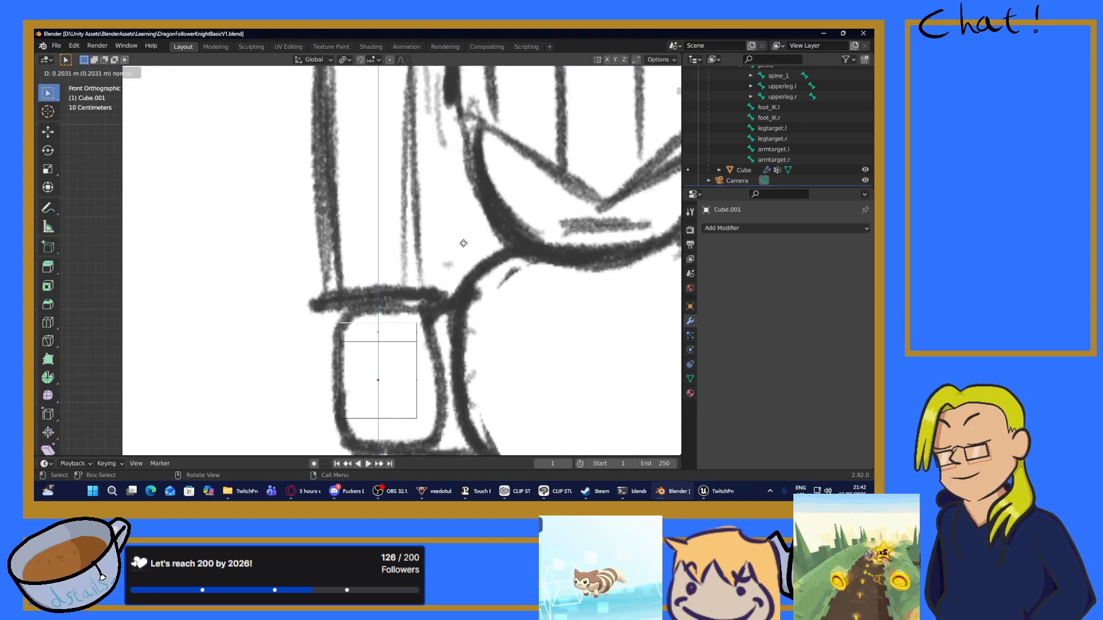
click(475, 231)
key(ctrl+z)
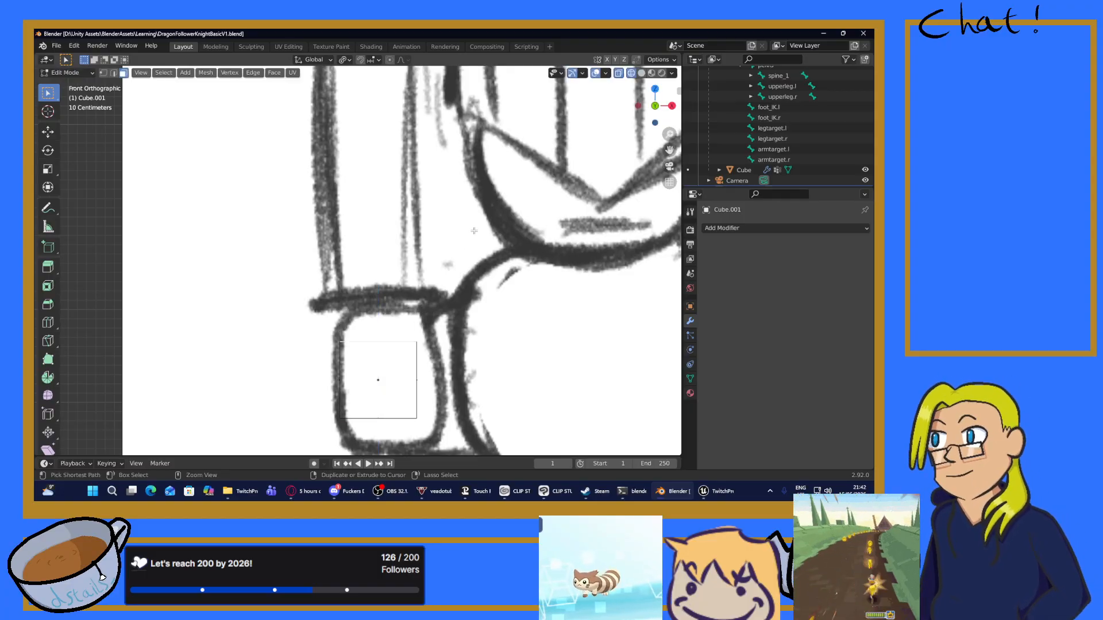
key(Tab)
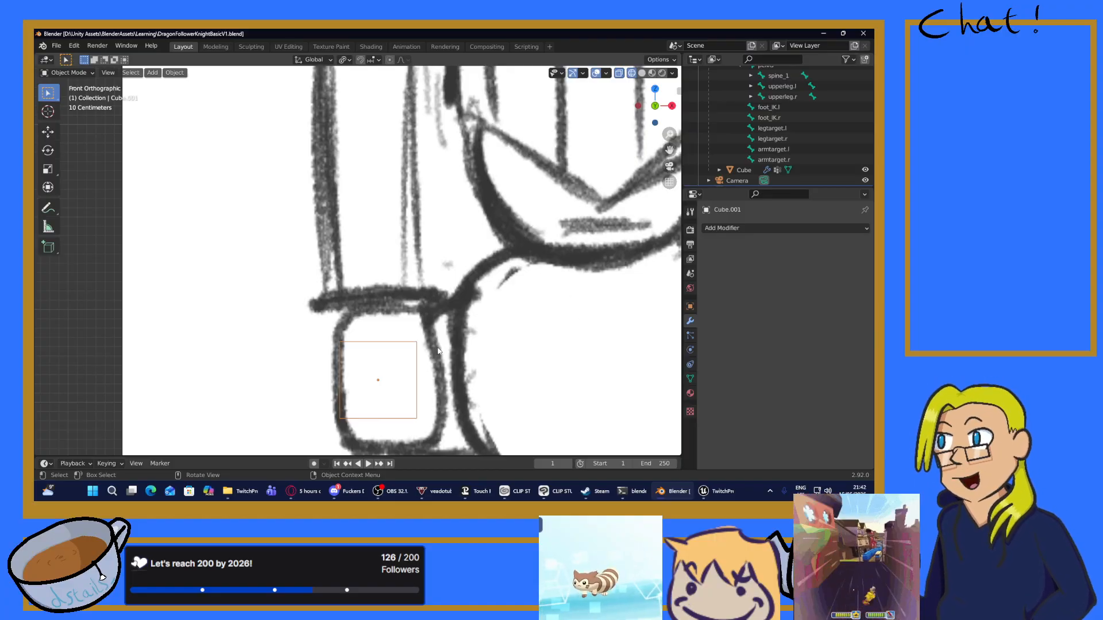
Step: Try to rescale the knight reference image uniformly against the cube and the character model
scroll(446, 305, down, 3)
click(399, 318)
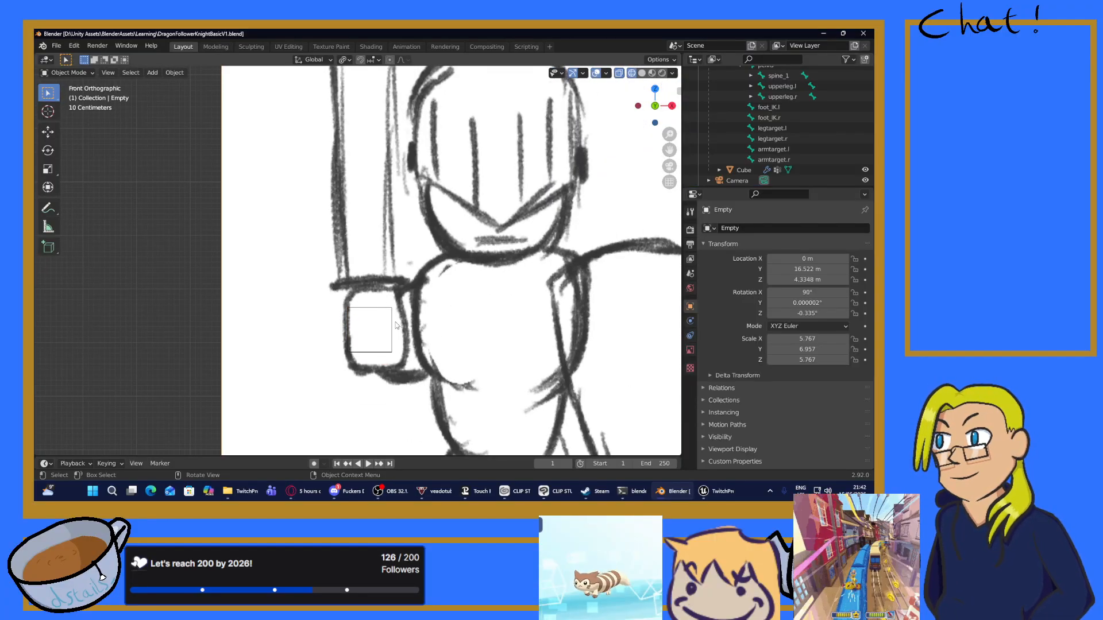
scroll(321, 205, down, 2)
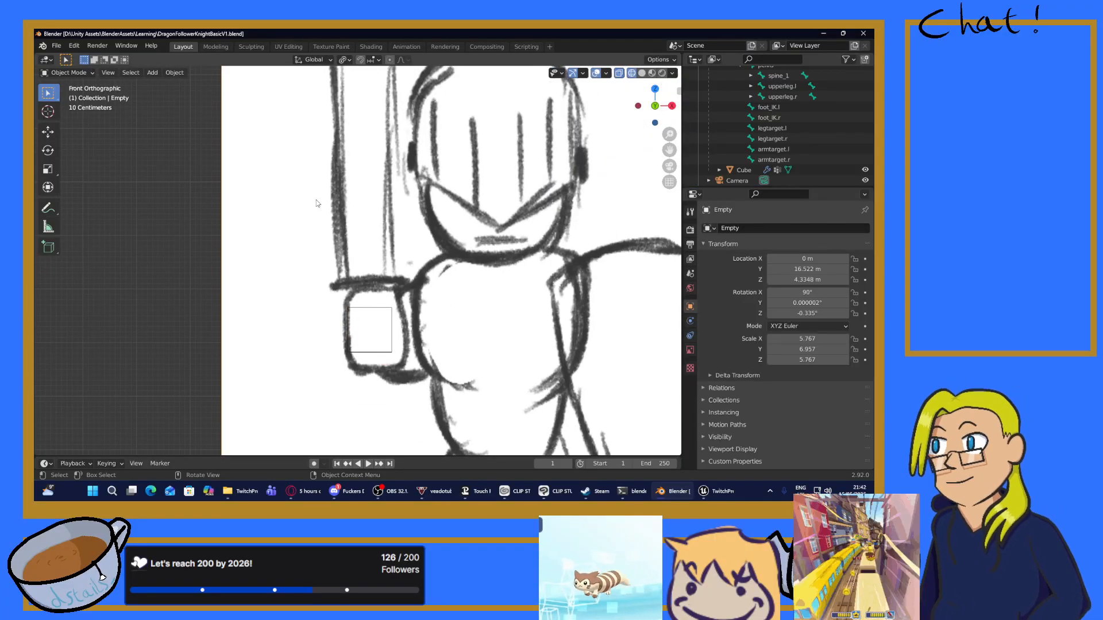
middle_drag(533, 175, 540, 242)
scroll(541, 241, up, 6)
key(s)
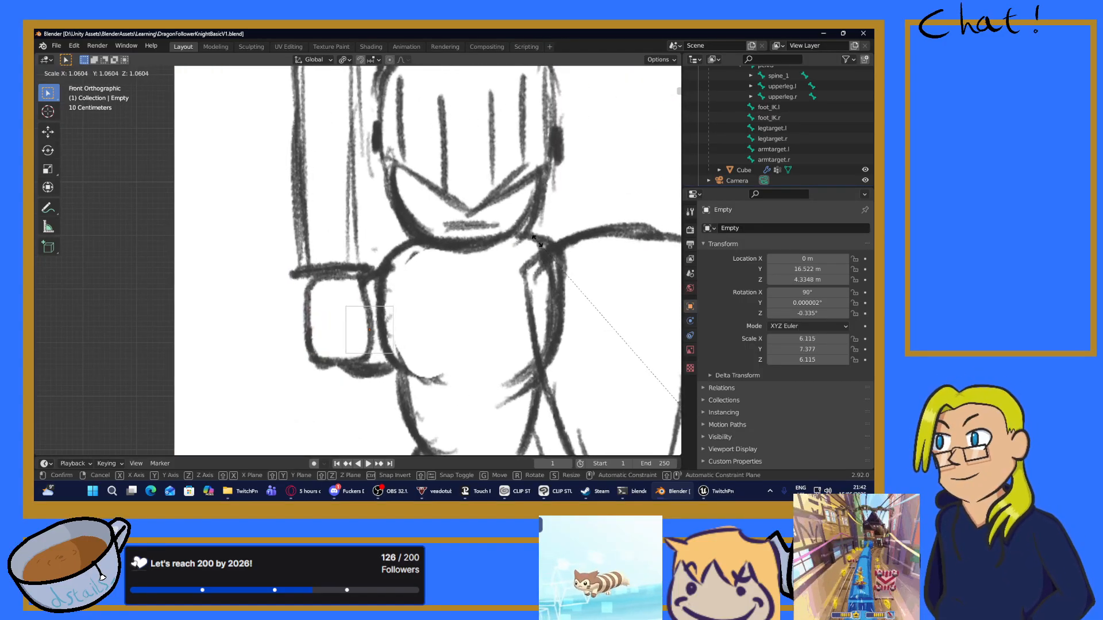
click(585, 231)
key(ctrl+z)
scroll(444, 275, down, 4)
scroll(443, 275, down, 3)
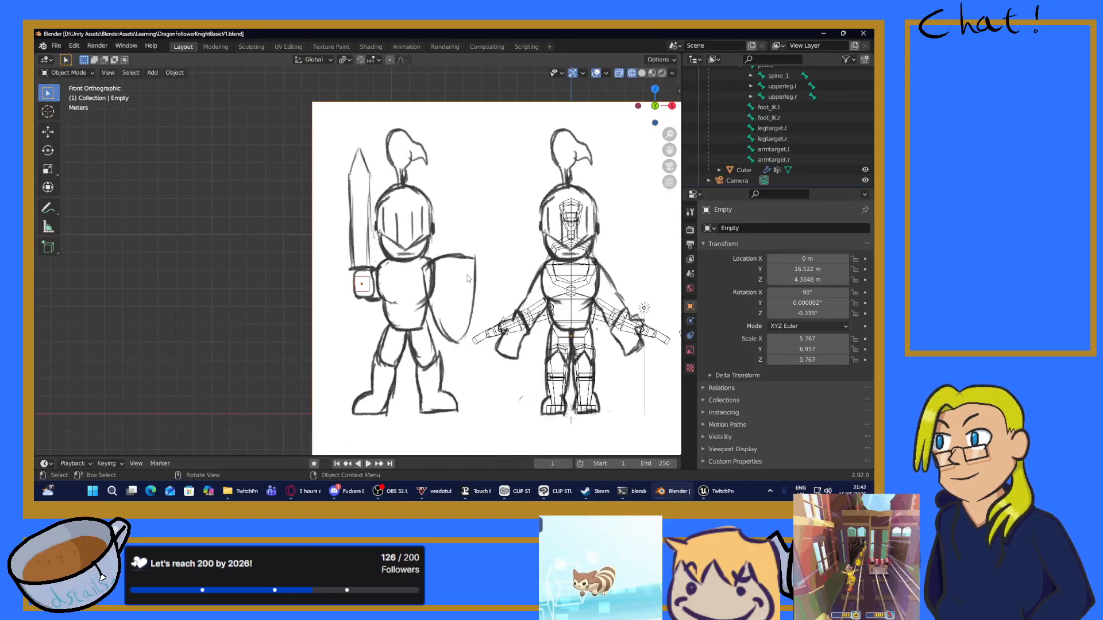
key(s)
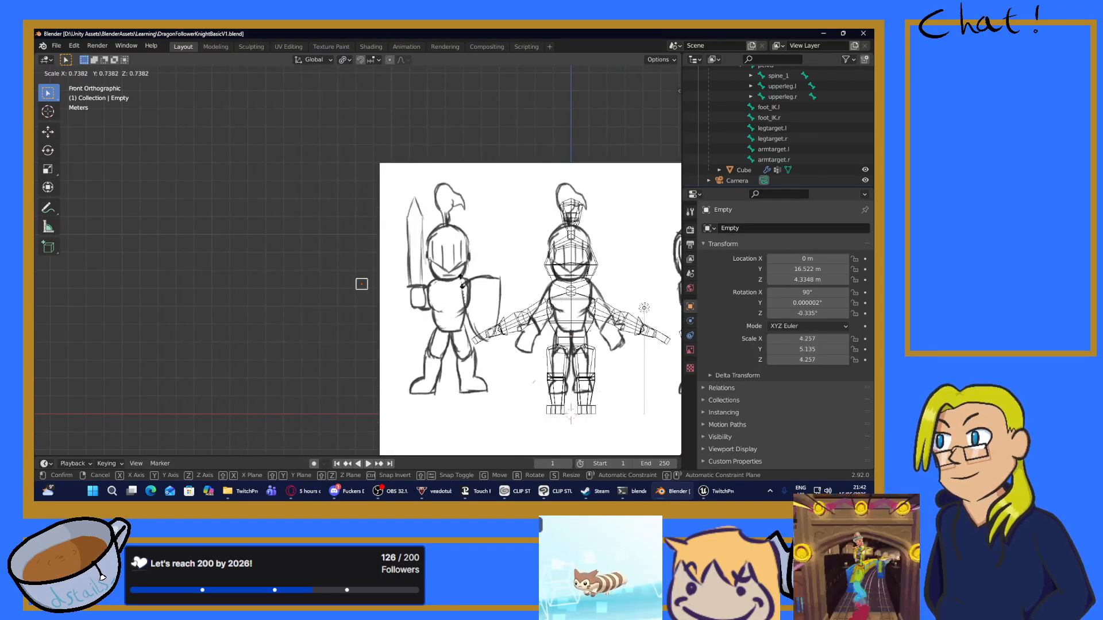
key(Escape)
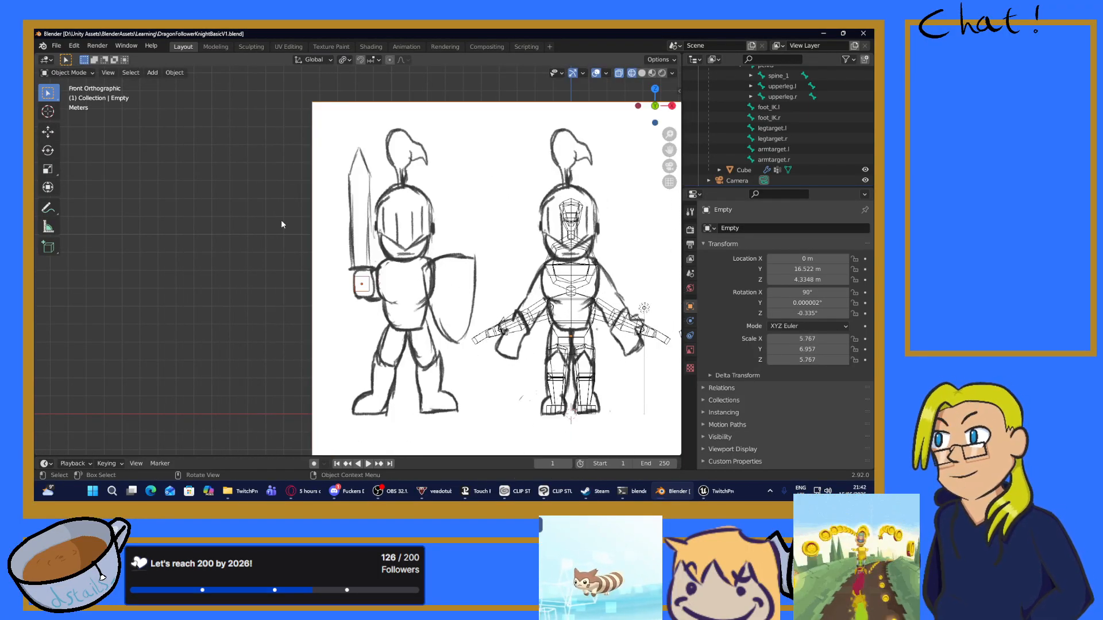
Step: Scale the cube in the sword hand down uniformly to about 0.8 of its size
click(356, 290)
key(s)
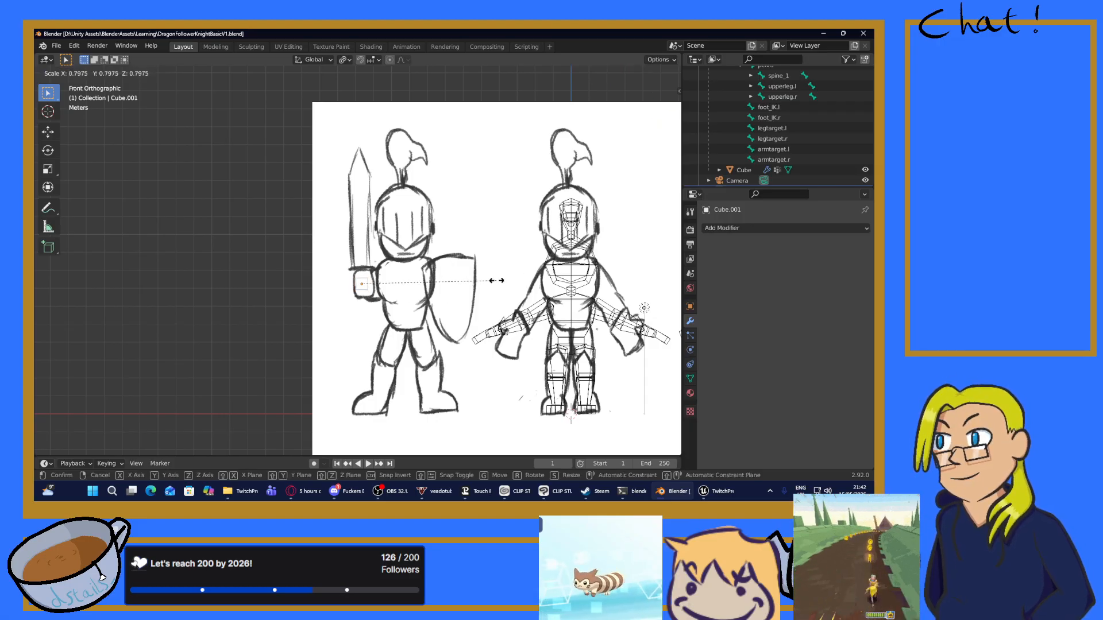
click(491, 280)
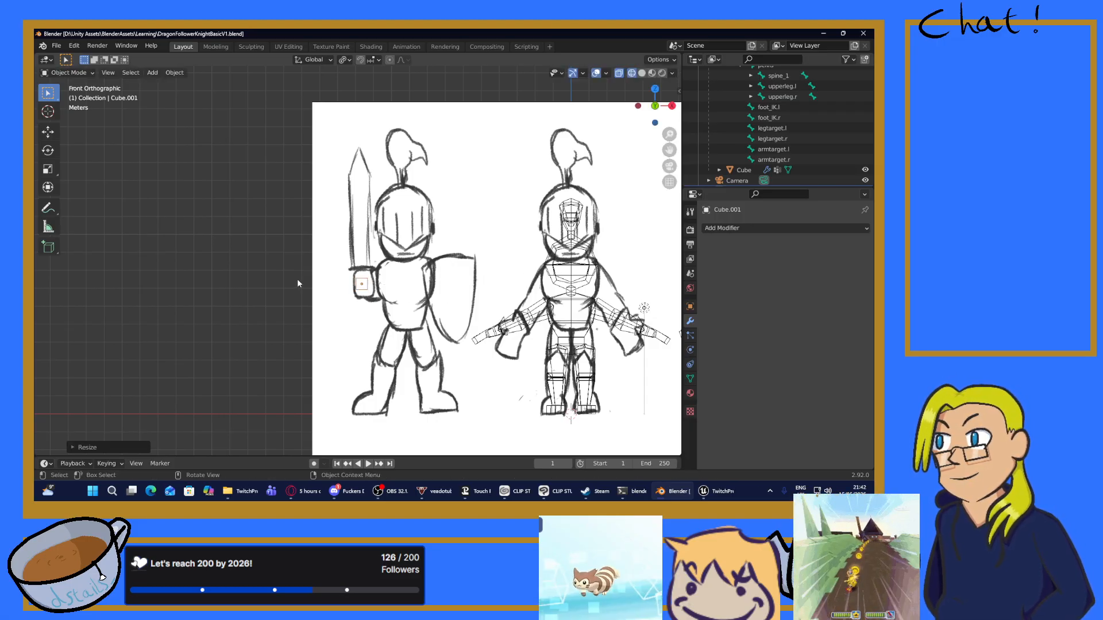
scroll(353, 276, up, 8)
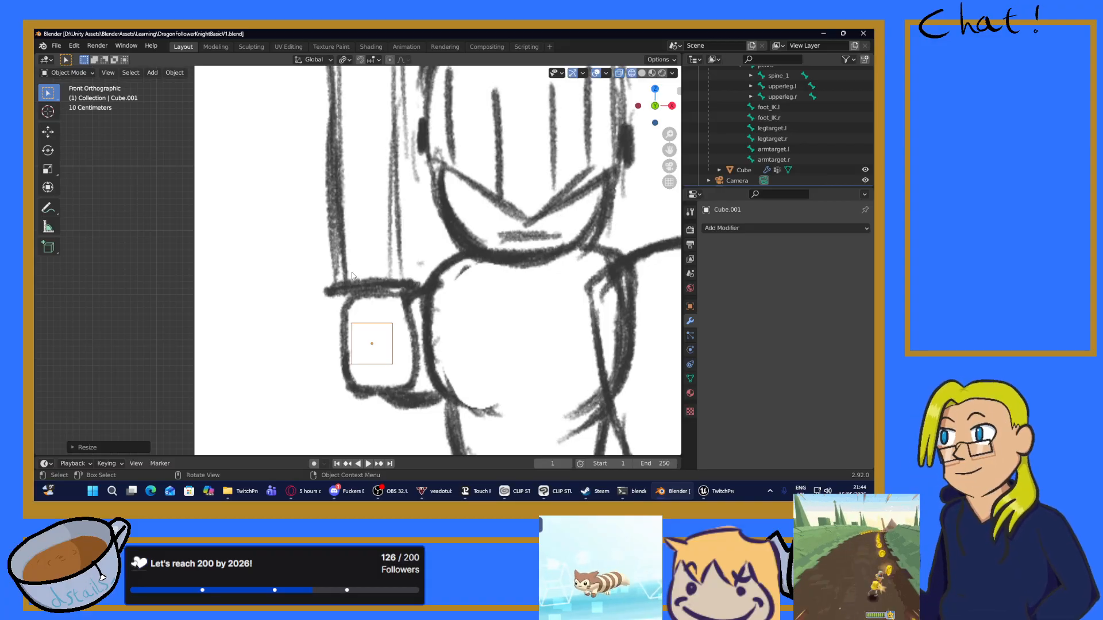
scroll(341, 233, down, 5)
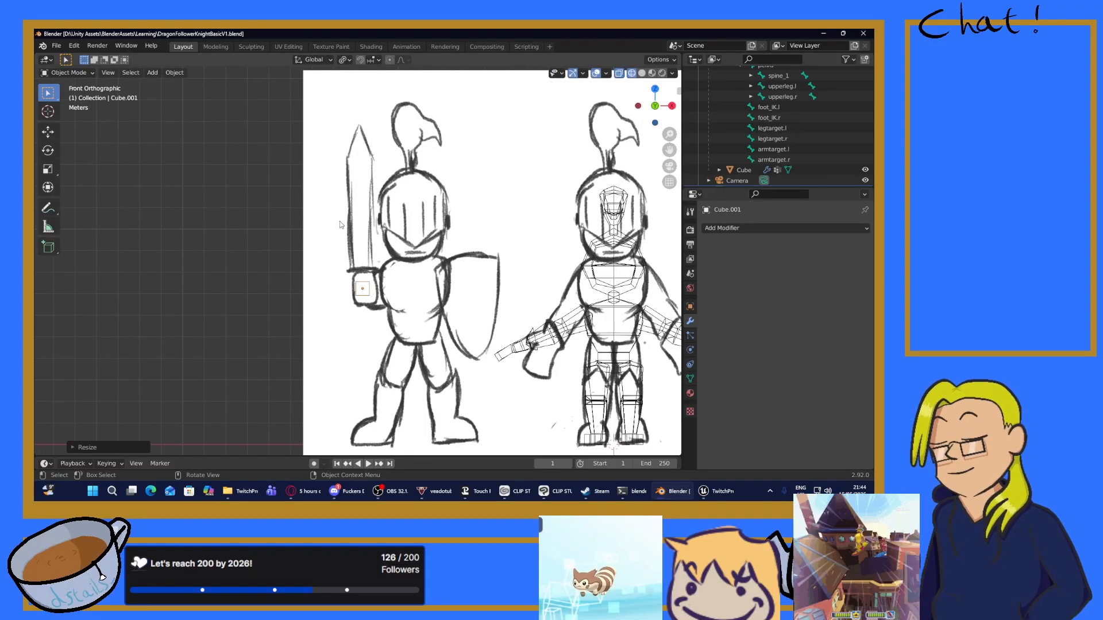
scroll(340, 224, up, 5)
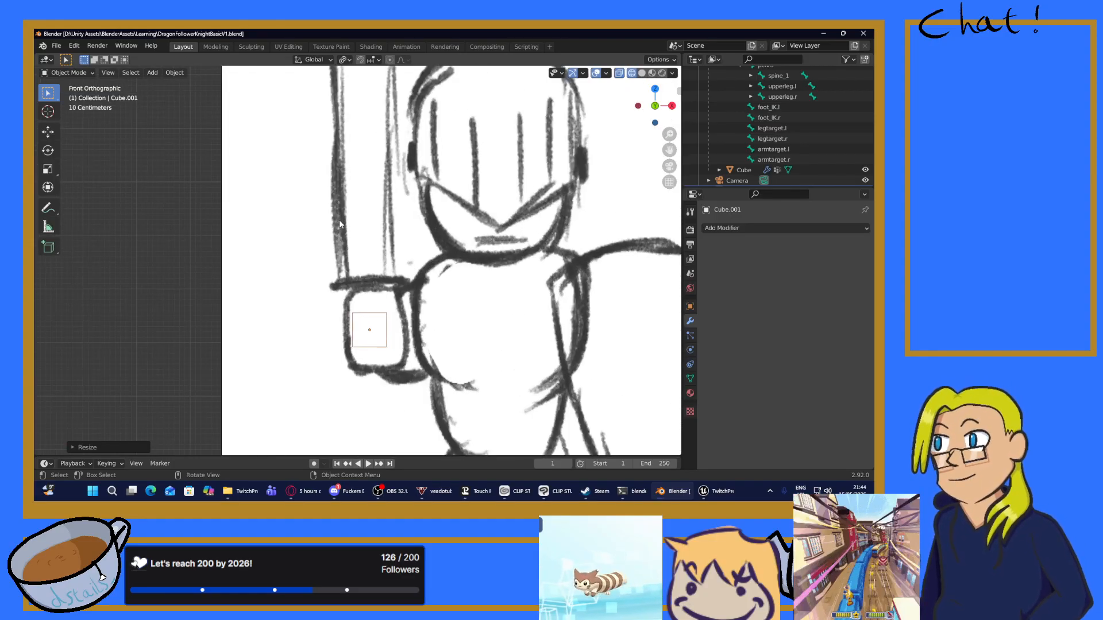
scroll(340, 224, up, 5)
scroll(381, 342, down, 2)
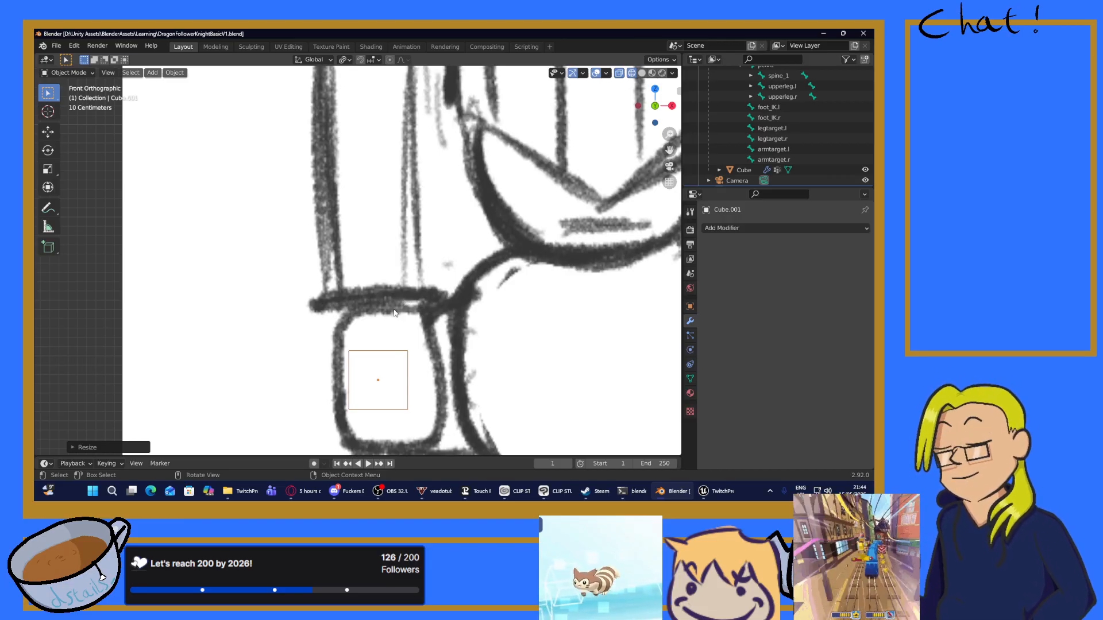
Step: Try extruding the cube's top face upward to the underside of the sketched crossguard in front view
key(Tab)
mouse_move(394, 309)
middle_down()
mouse_move(407, 336)
mouse_move(406, 325)
middle_up()
click(396, 347)
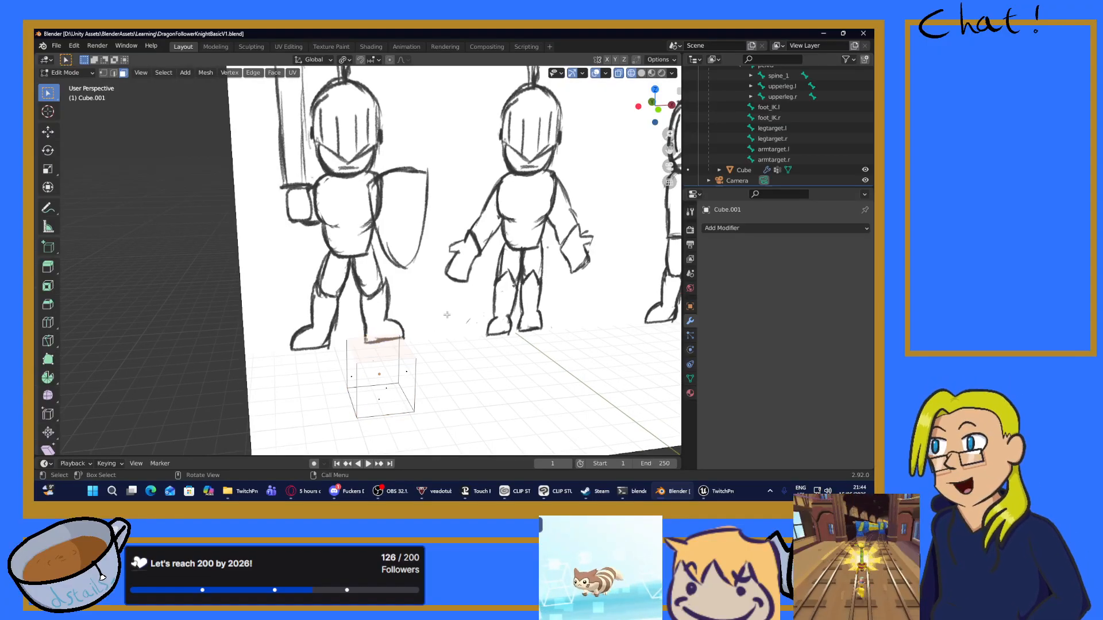
key(KP_1)
key(e)
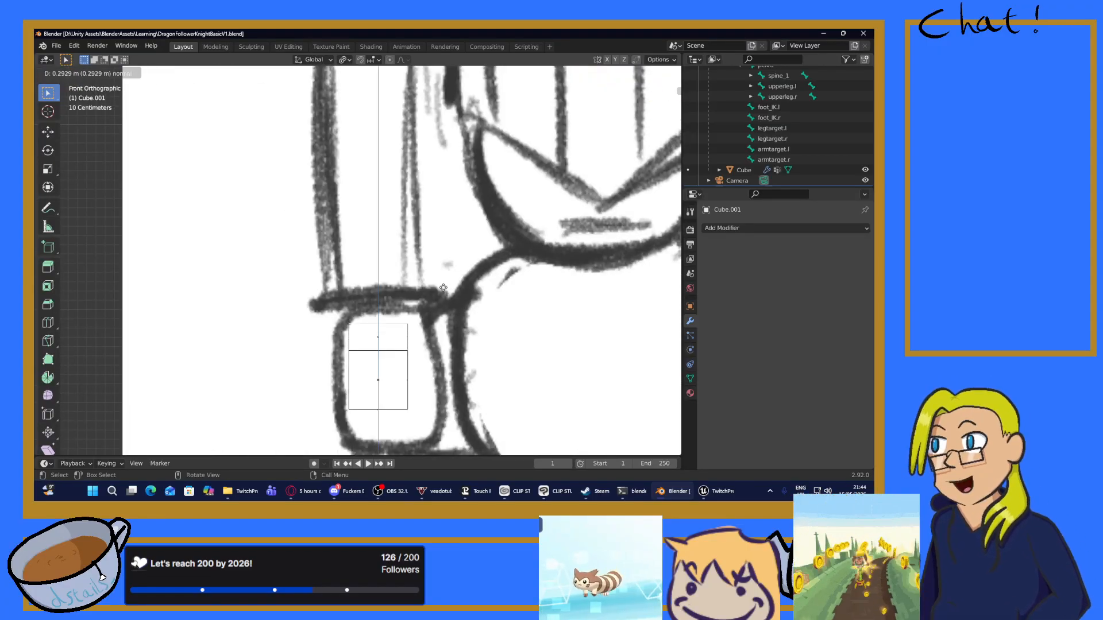
click(440, 280)
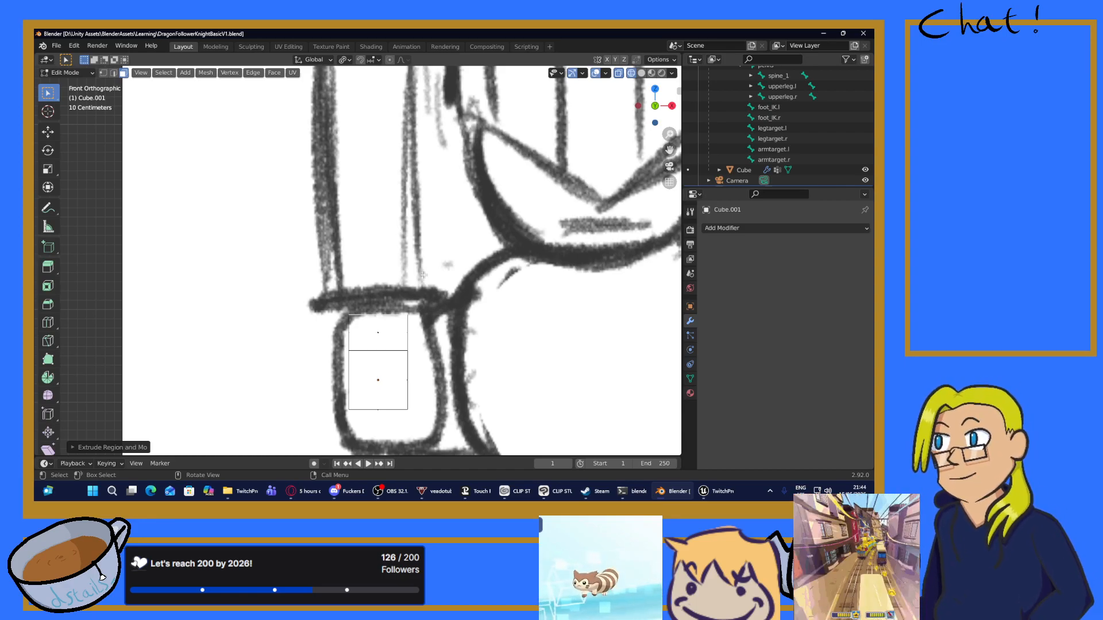
Step: Try extruding the top face a second time, through the thickness of the sketched crossguard
scroll(463, 235, down, 2)
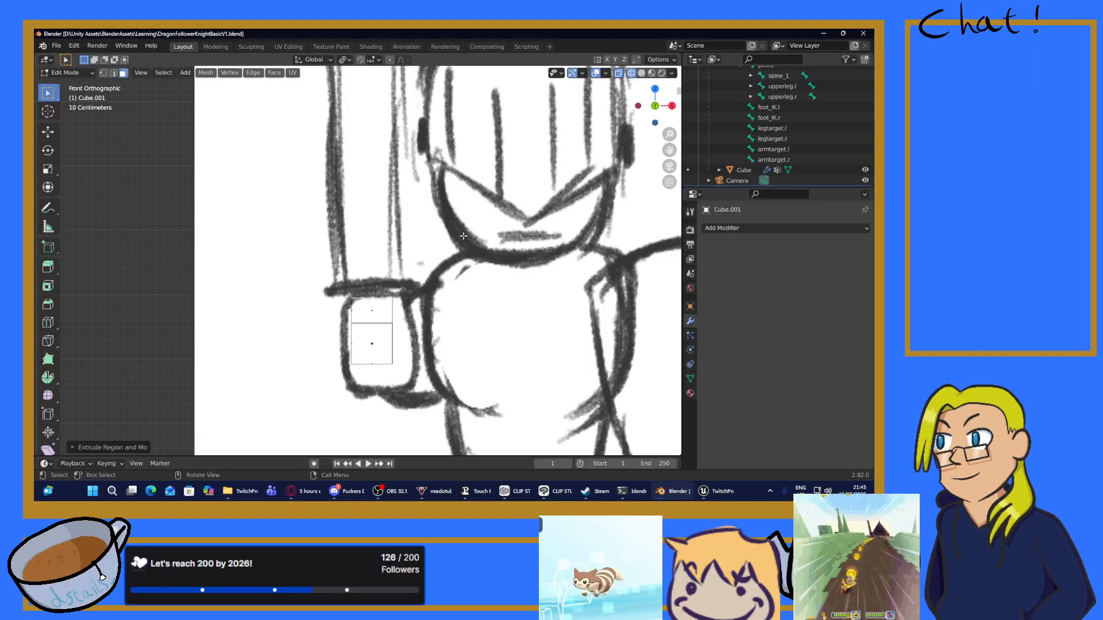
scroll(378, 254, up, 3)
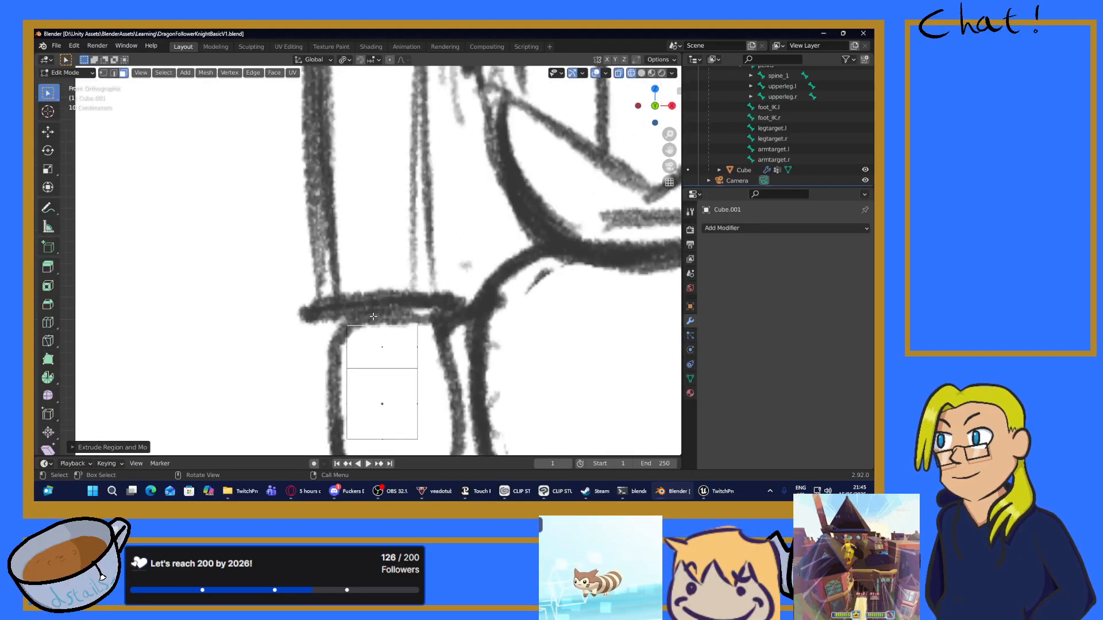
key(e)
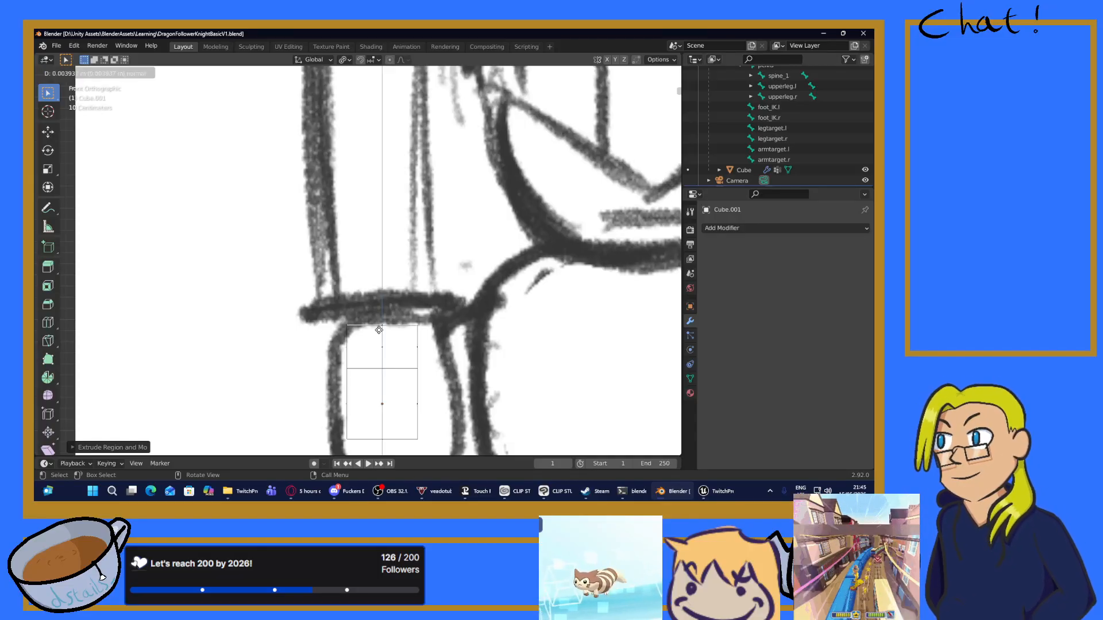
click(392, 306)
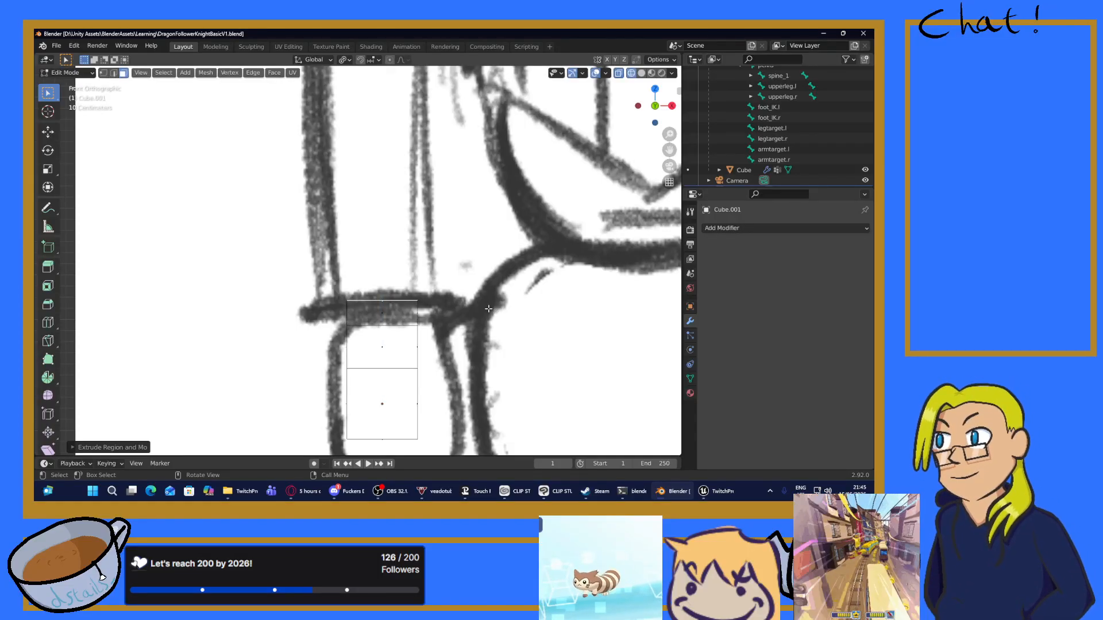
Step: Try to extrude a single side face of the thin upper segment outward and undo it
key(KP_3)
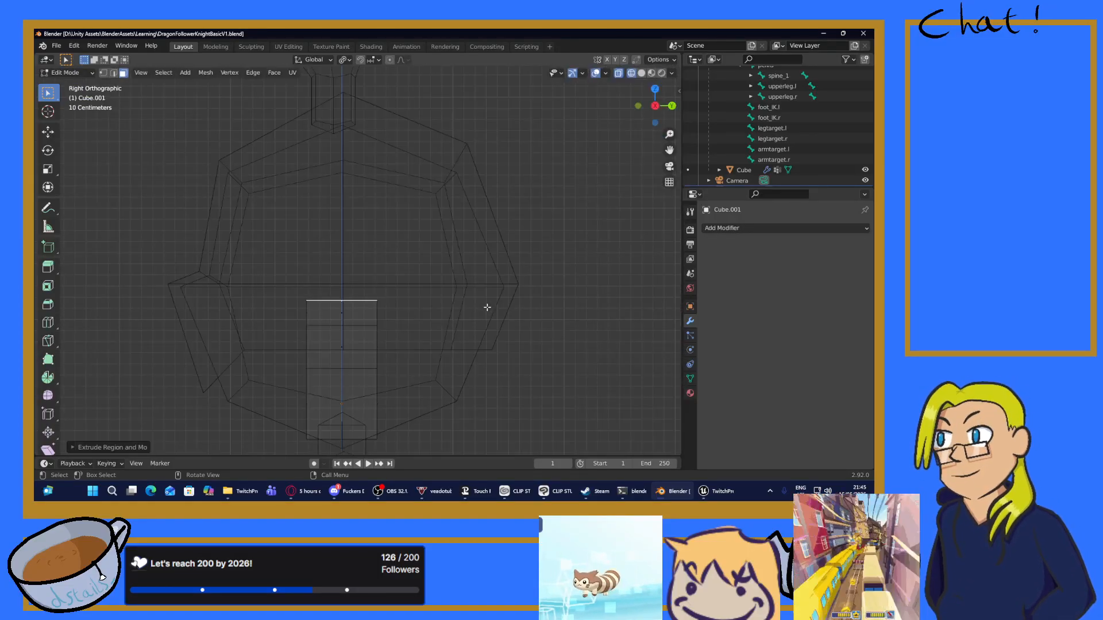
click(330, 313)
key(KP_1)
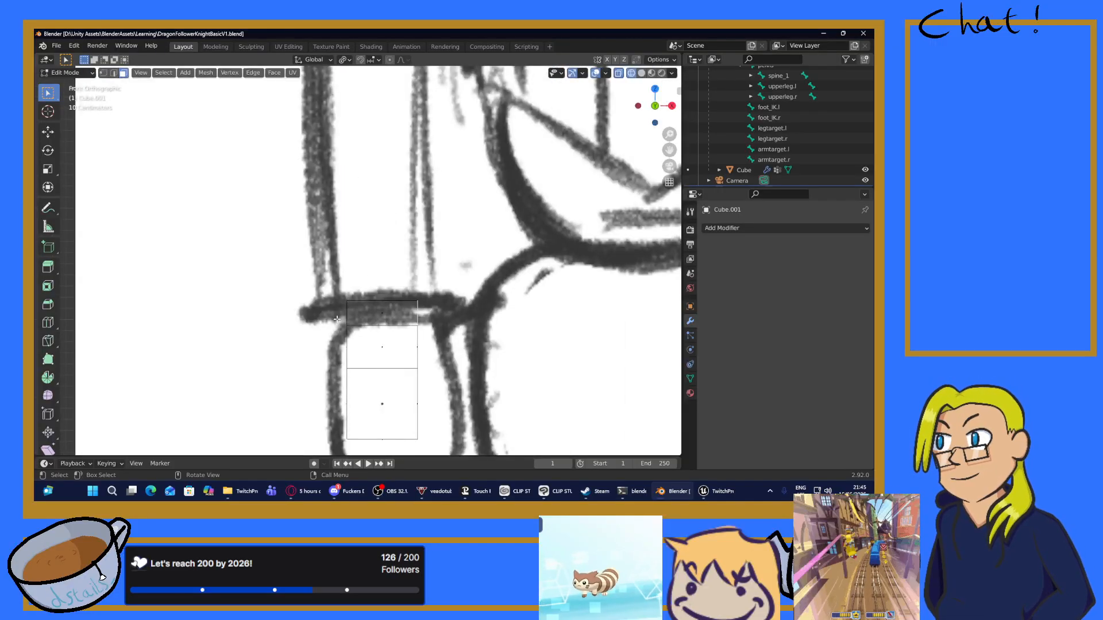
key(ctrl+KP_1)
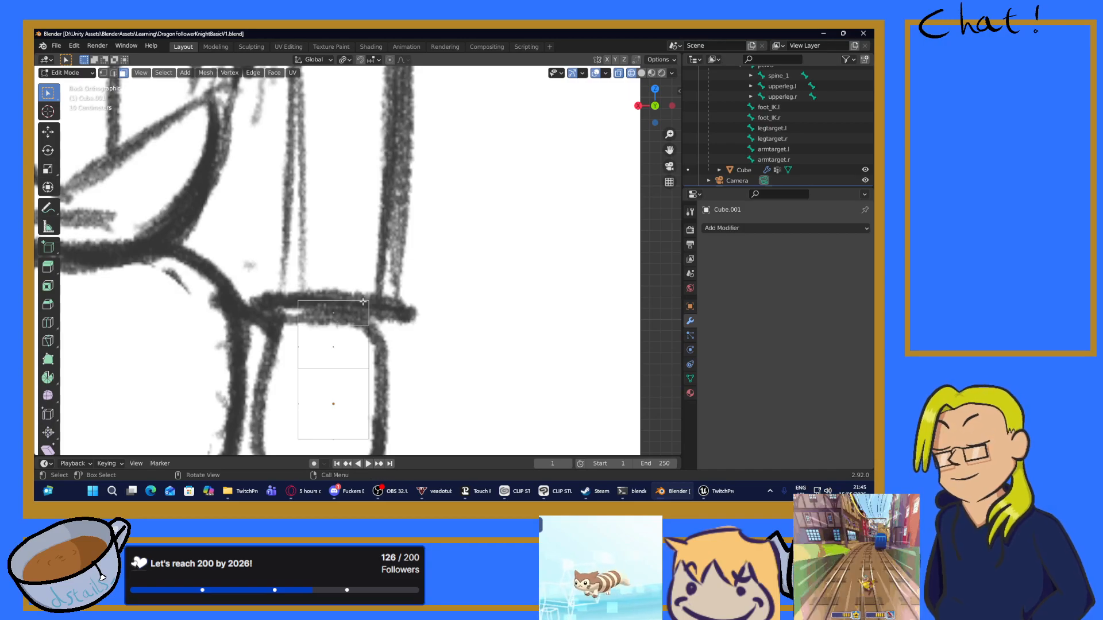
key(KP_3)
key(KP_1)
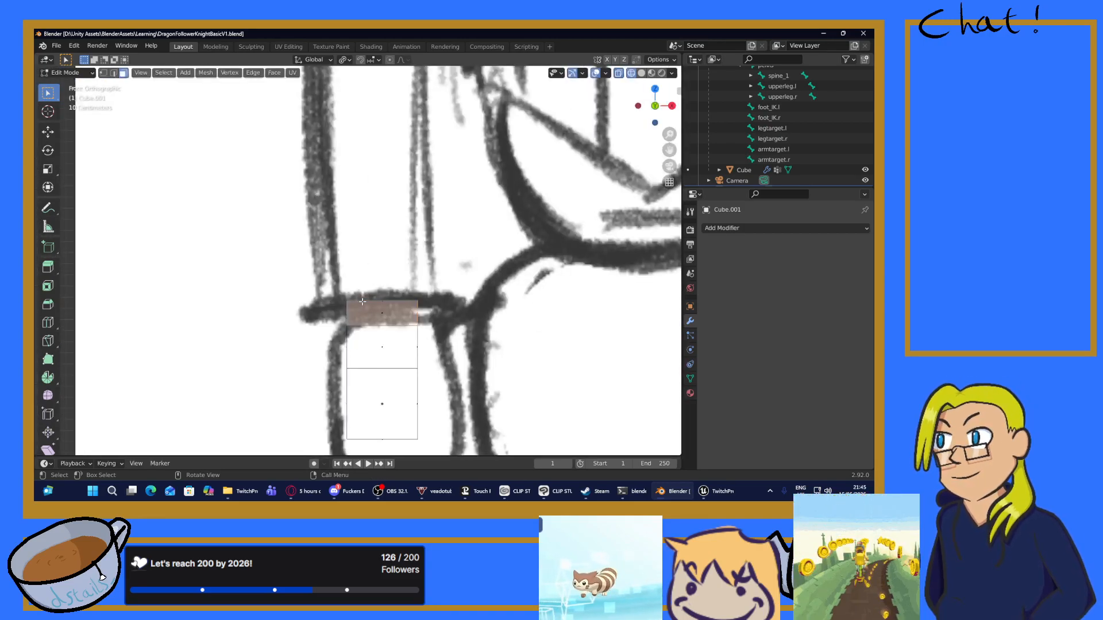
key(e)
click(472, 301)
key(ctrl+z)
Step: Try to extrude two opposite side faces of the upper segment together in perspective view and undo it
mouse_move(472, 292)
middle_down()
mouse_move(469, 339)
mouse_move(453, 318)
mouse_move(328, 340)
mouse_move(425, 344)
middle_up()
shift+click(374, 336)
key(e)
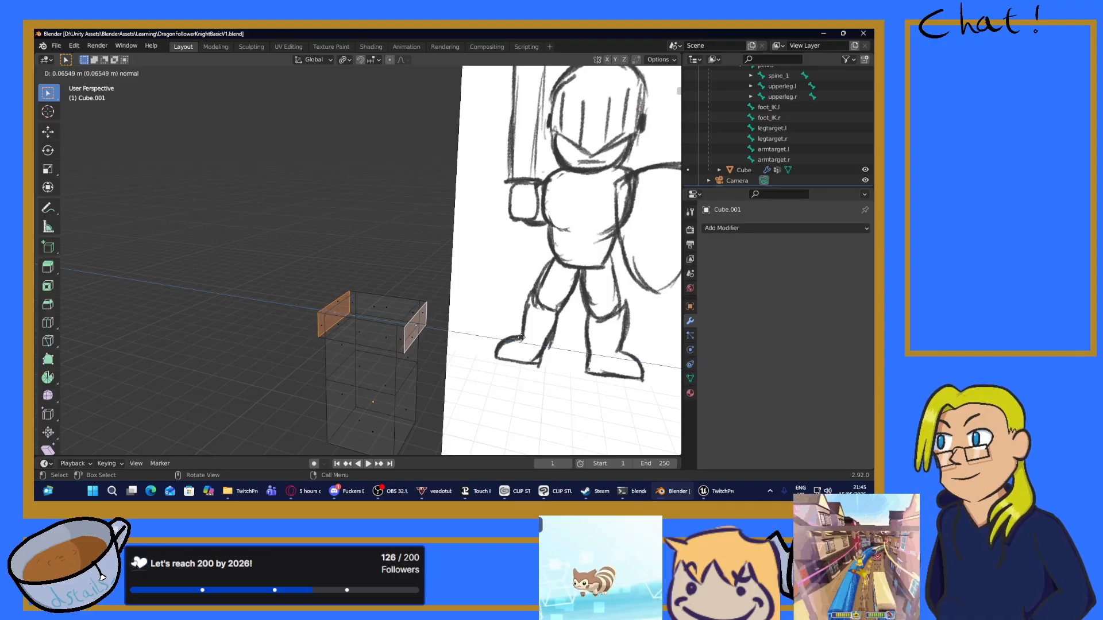
click(511, 288)
key(ctrl+z)
Step: Try extruding both opposite side faces about 0.38 m outward to the crossguard's ends in front view and scaling them slightly down
key(KP_1)
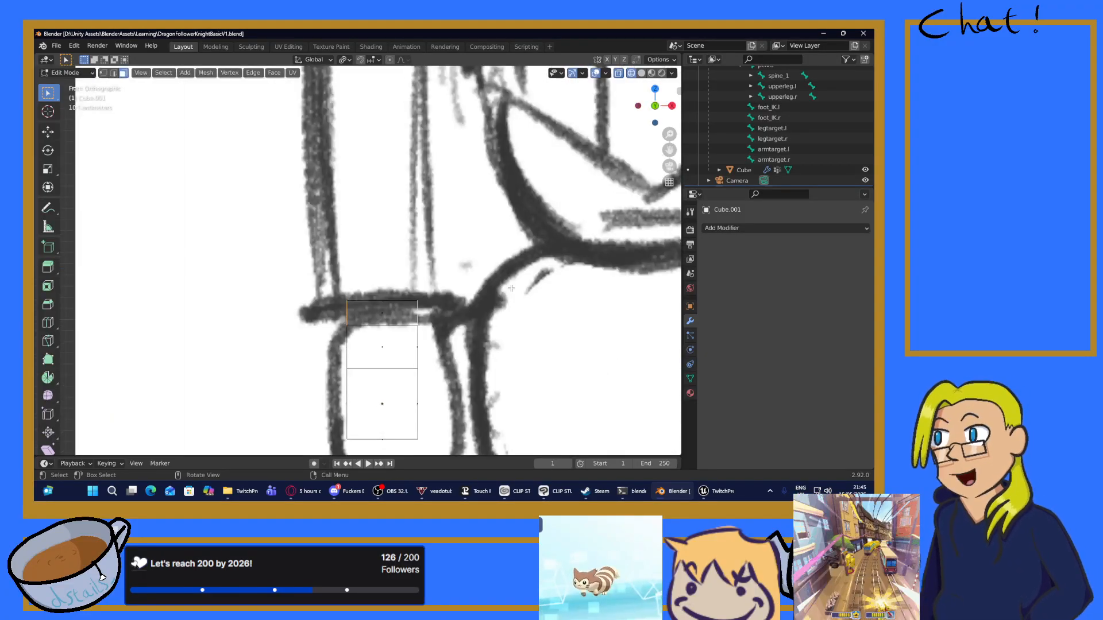
key(e)
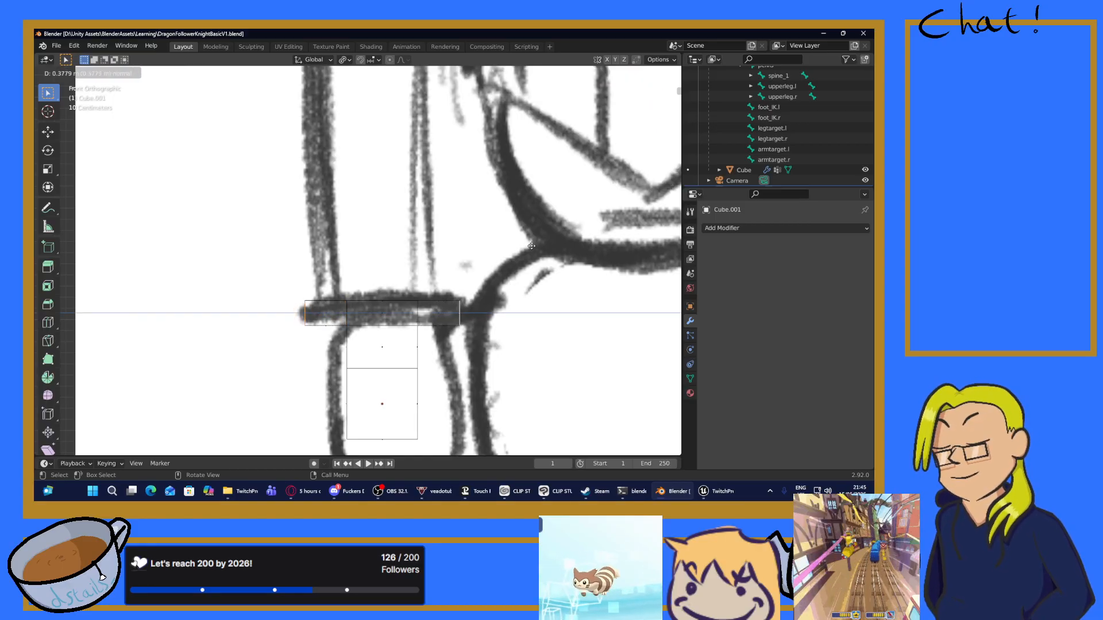
click(530, 248)
key(s)
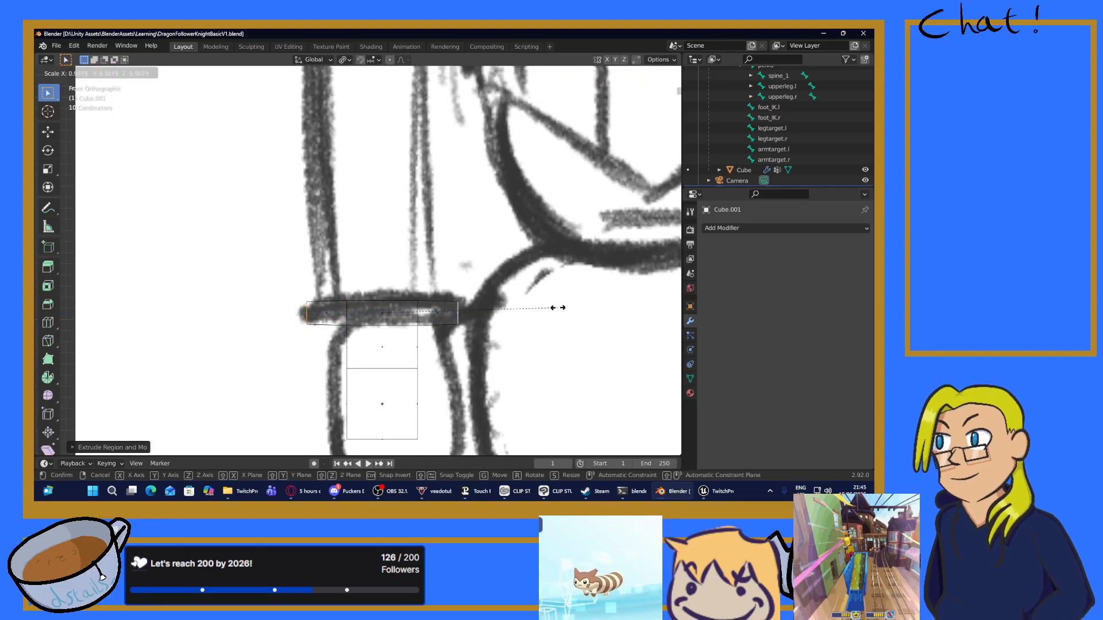
click(474, 301)
Step: Undo the crossguard scaling and all extrusions back to the plain cube in Edit Mode
mouse_move(514, 333)
middle_down()
mouse_move(451, 327)
mouse_move(506, 297)
middle_up()
key(ctrl+z)
key(ctrl+z)
key(ctrl+z)
key(ctrl+z)
key(ctrl+z)
key(ctrl+z)
key(ctrl+z)
key(ctrl+z)
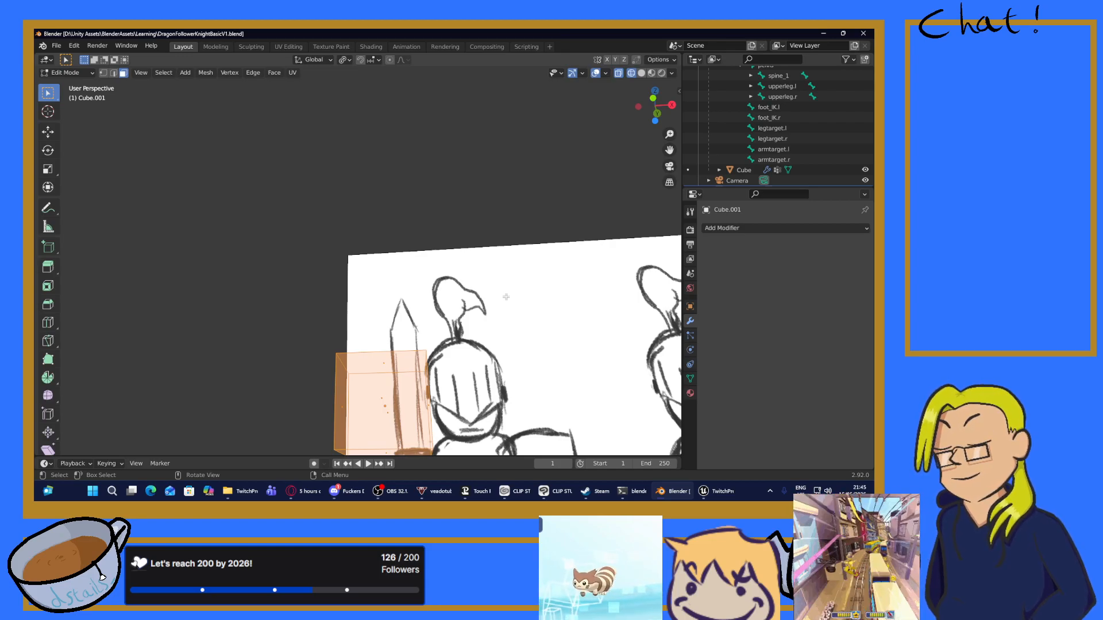
key(ctrl+z)
key(ctrl+shift+z)
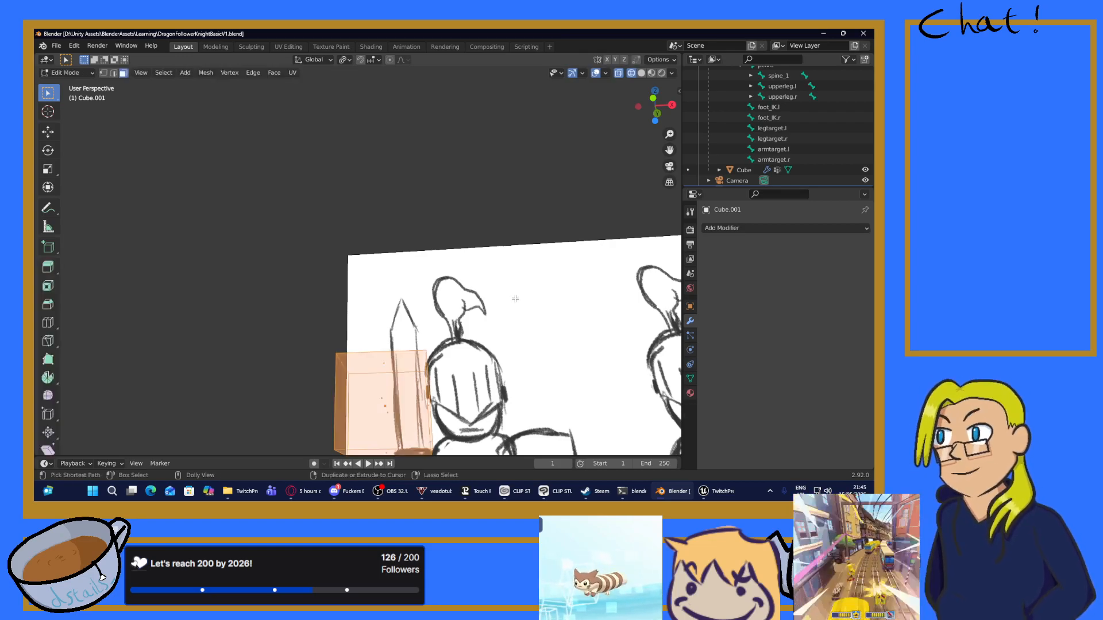
Step: Subdivide all faces of the plain cube
middle_drag(516, 299, 517, 371)
scroll(517, 371, down, 5)
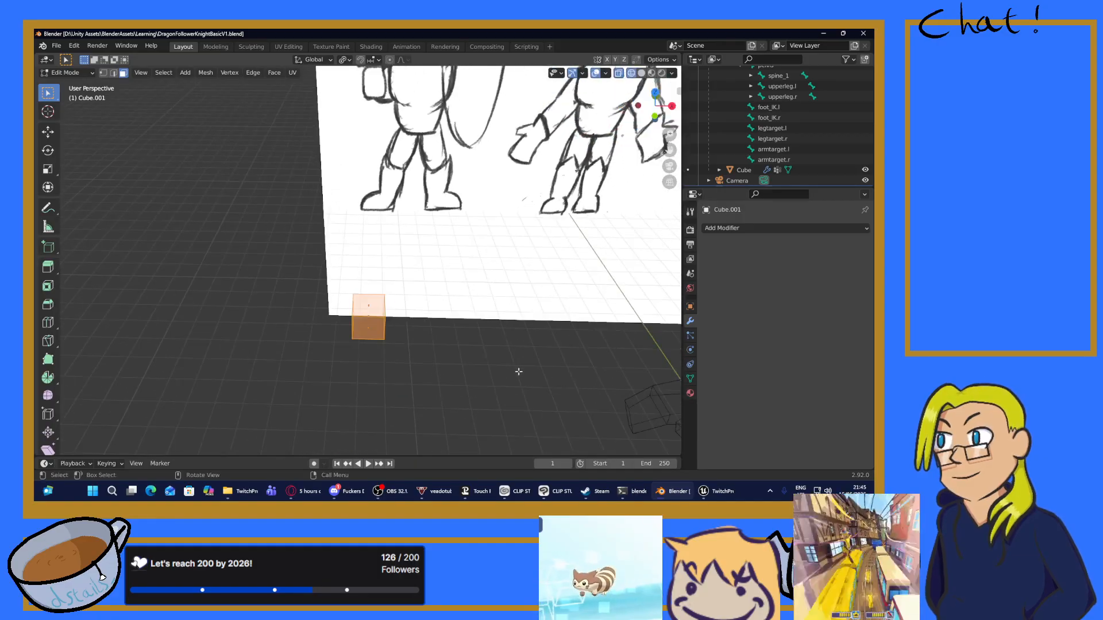
right_click(407, 345)
click(343, 278)
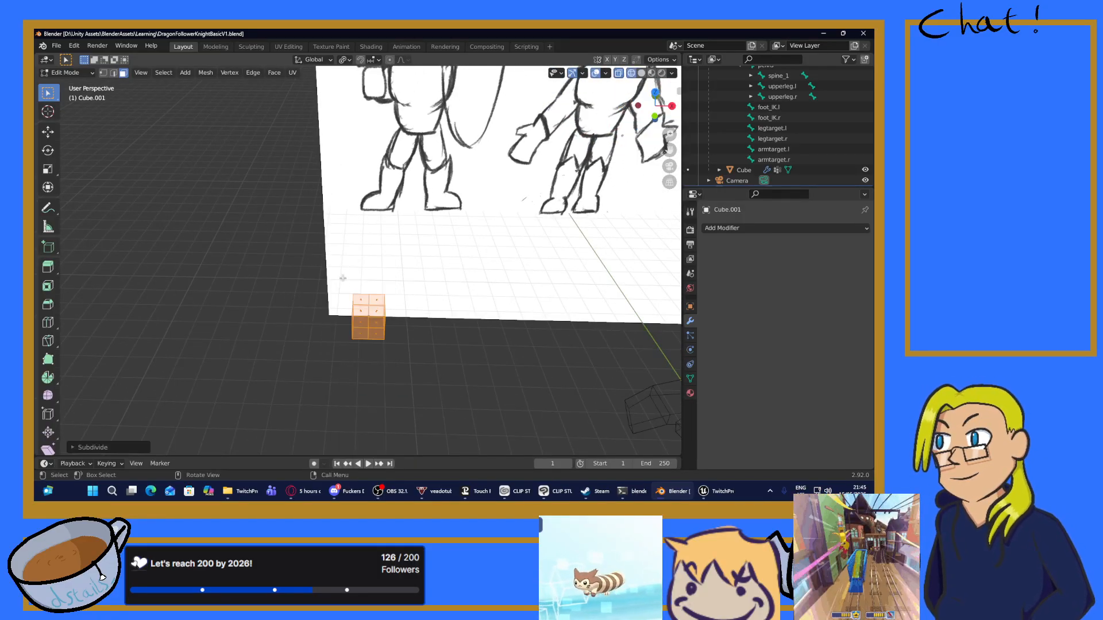
Step: Set the subdivision's smoothness to 1 to round the cube into a ball, and return to Object Mode
middle_drag(374, 350, 382, 266)
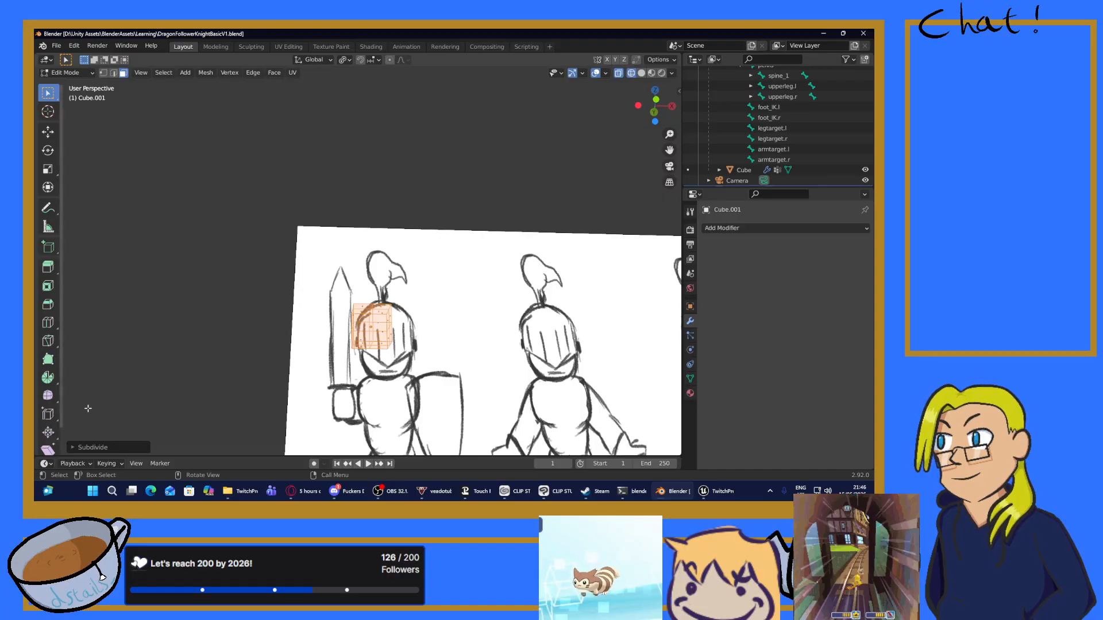
click(74, 448)
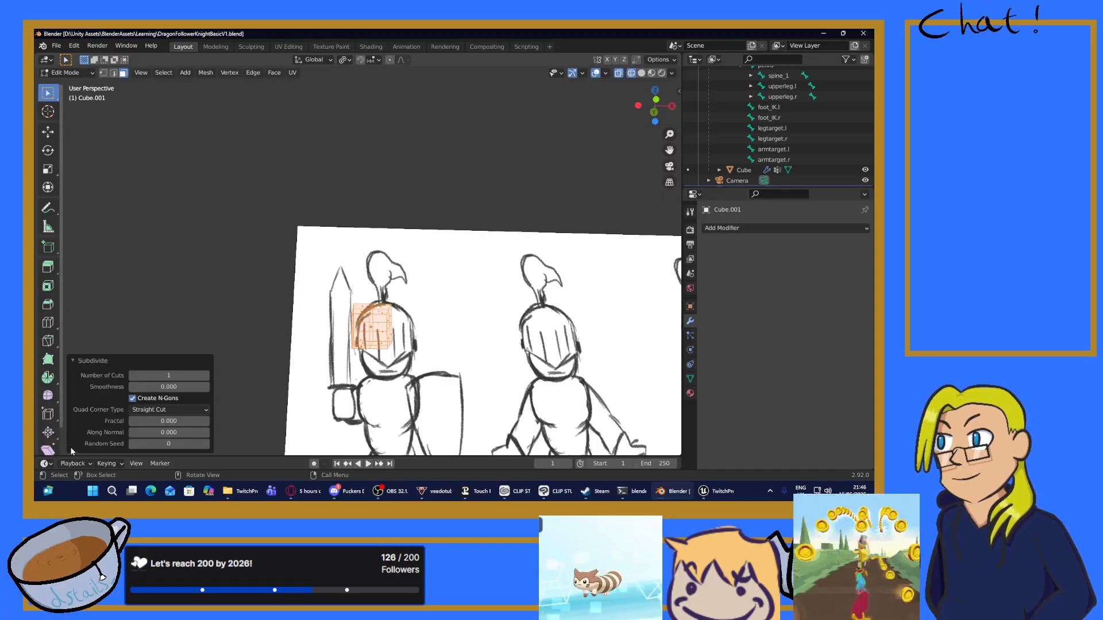
click(163, 387)
text(1)
key(Return)
mouse_move(412, 294)
middle_down()
mouse_move(490, 335)
mouse_move(402, 327)
mouse_move(373, 311)
mouse_move(446, 359)
middle_up()
scroll(371, 309, up, 3)
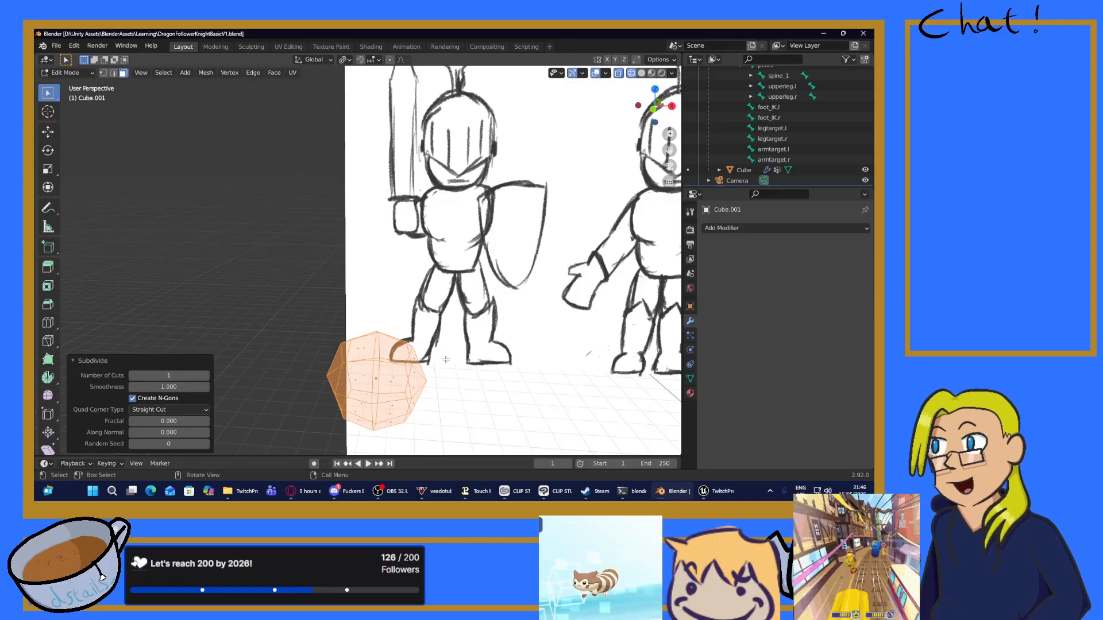
key(KP_1)
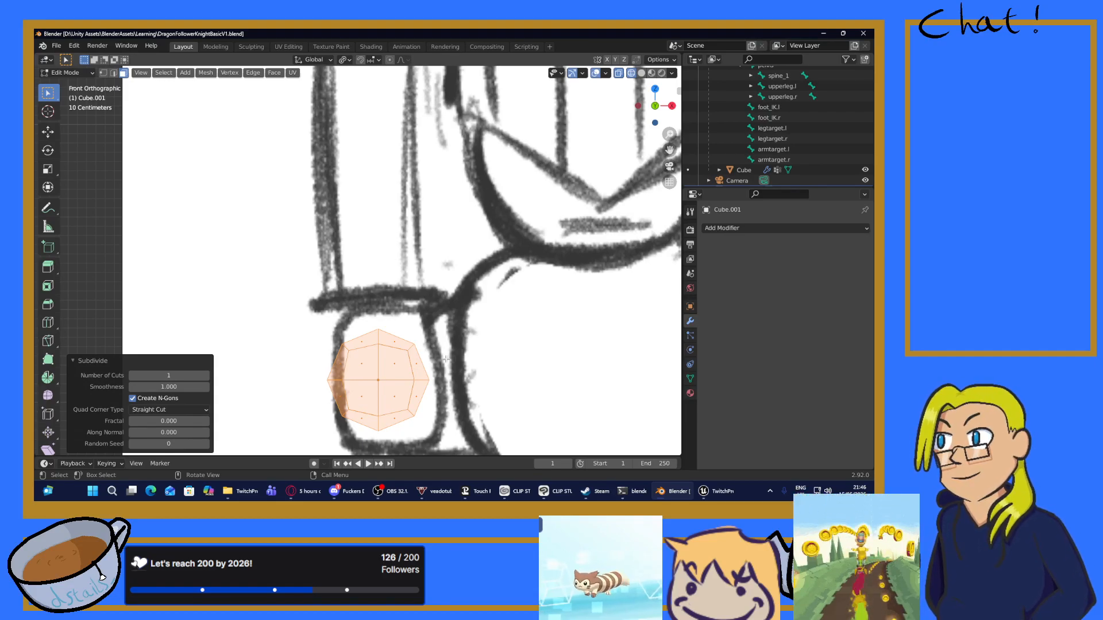
shift+middle_drag(446, 359, 437, 277)
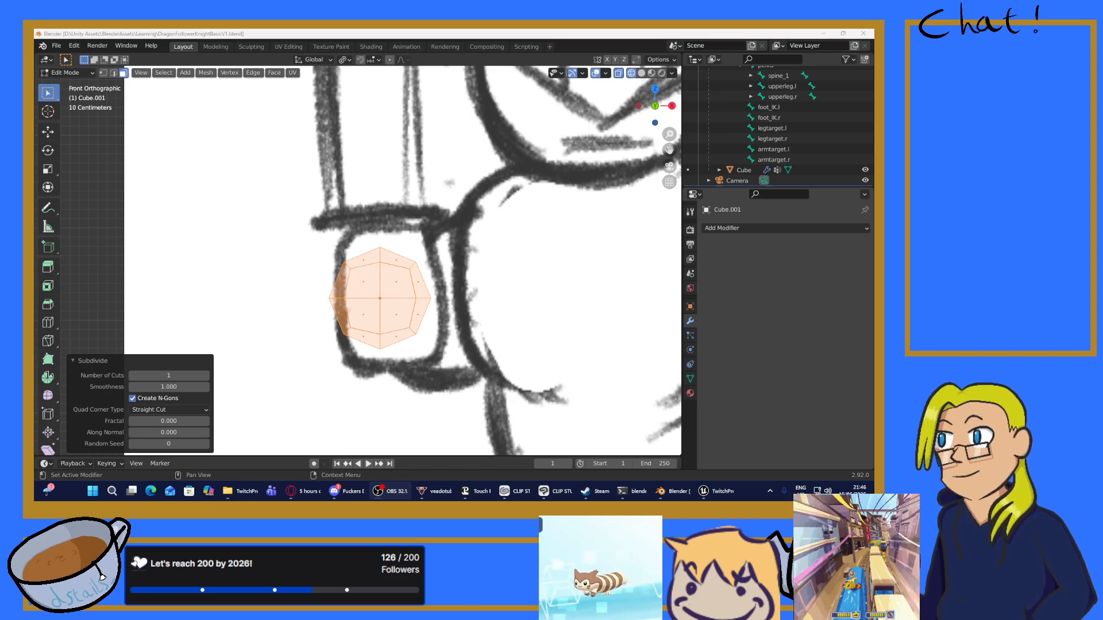
click(436, 190)
key(Tab)
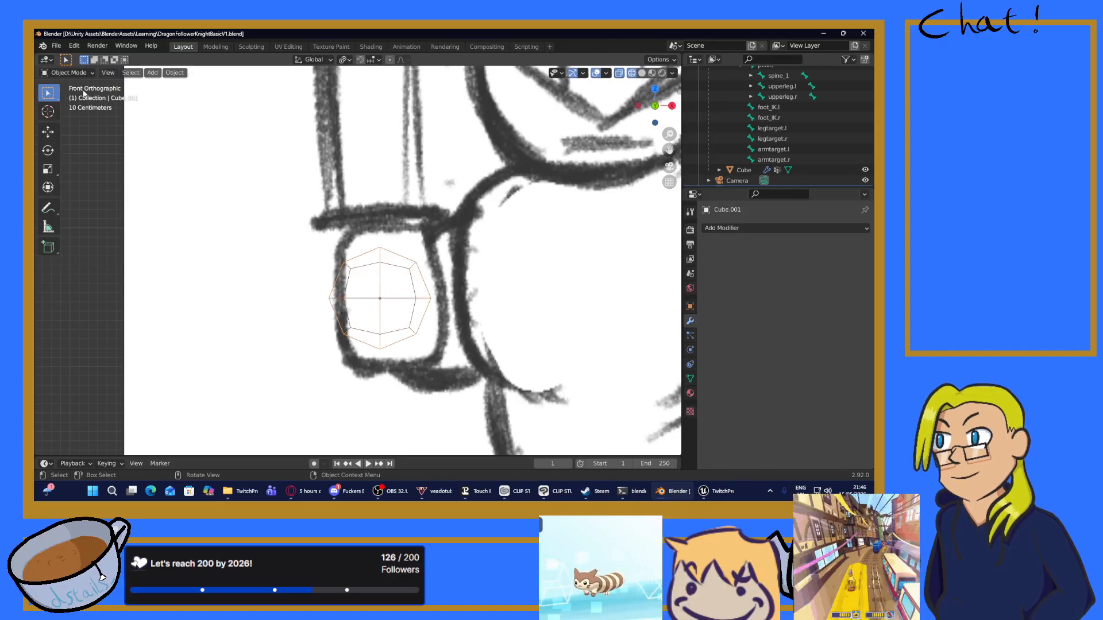
Step: Try to box-select the ball and move the selection along Z, and undo the move
click(267, 192)
drag(267, 190, 480, 404)
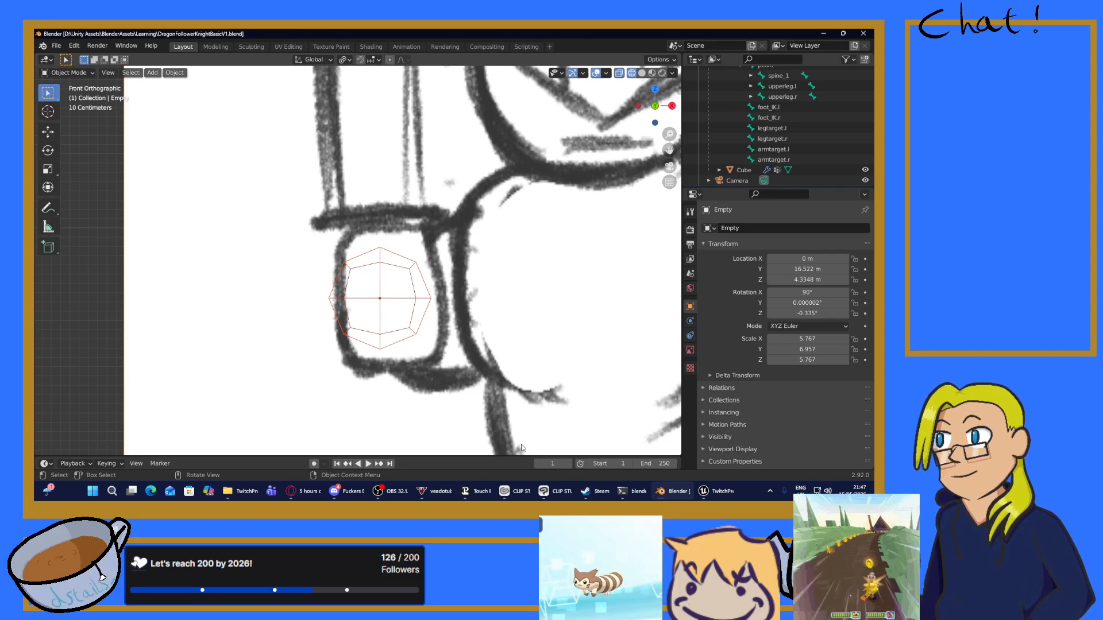
key(g)
key(z)
click(472, 375)
key(ctrl+z)
Step: Select only the ball and move it about 1.32 m down along Z, just below the sketched sword hand
scroll(472, 375, down, 2)
scroll(472, 375, down, 5)
scroll(460, 361, down, 2)
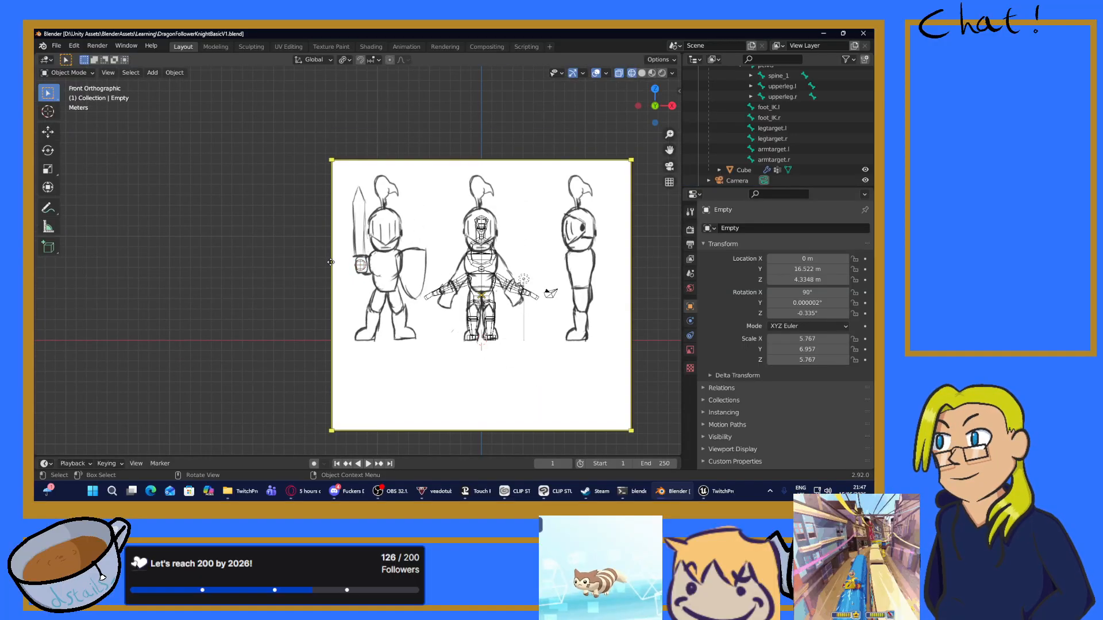
scroll(336, 264, up, 3)
click(355, 269)
key(g)
key(z)
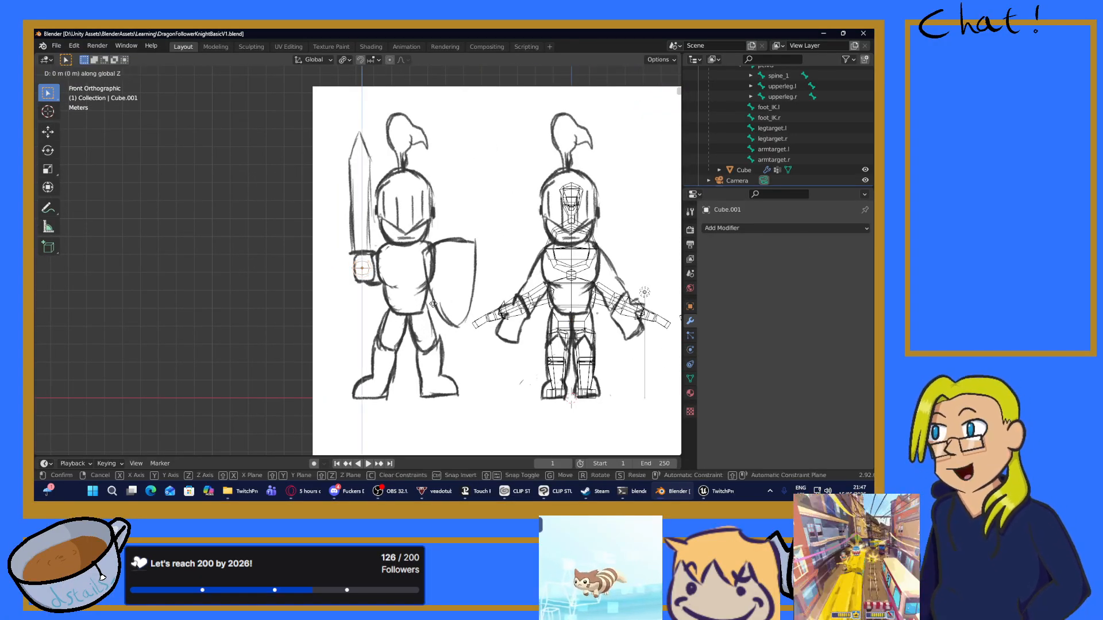
click(419, 330)
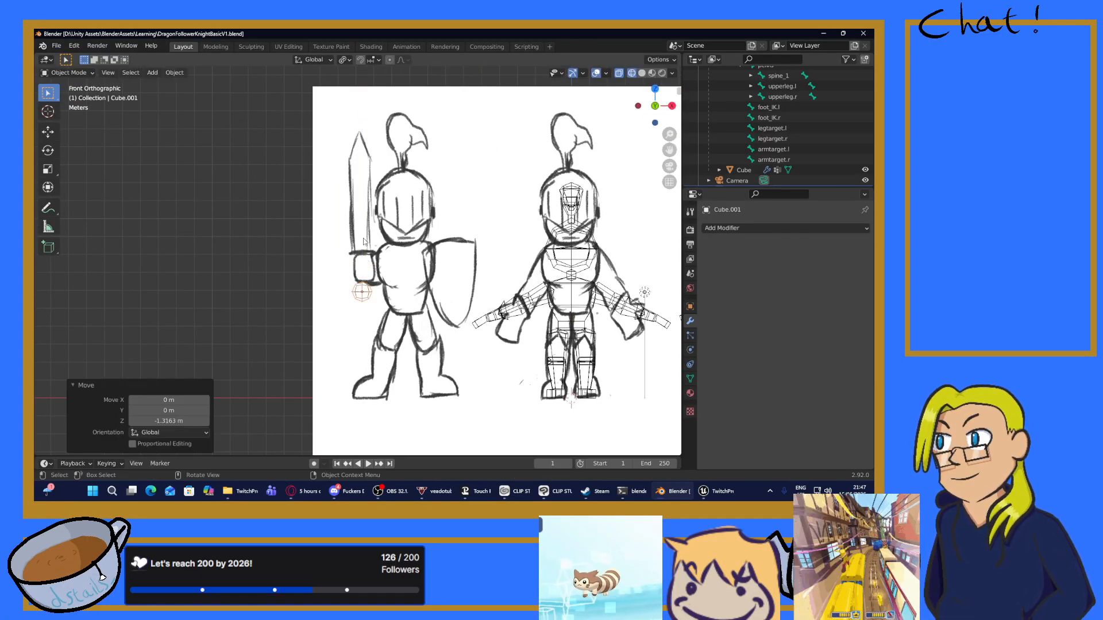
Step: Scale the ball below the sword hand uniformly to 0.762 of its size
scroll(365, 244, up, 4)
key(s)
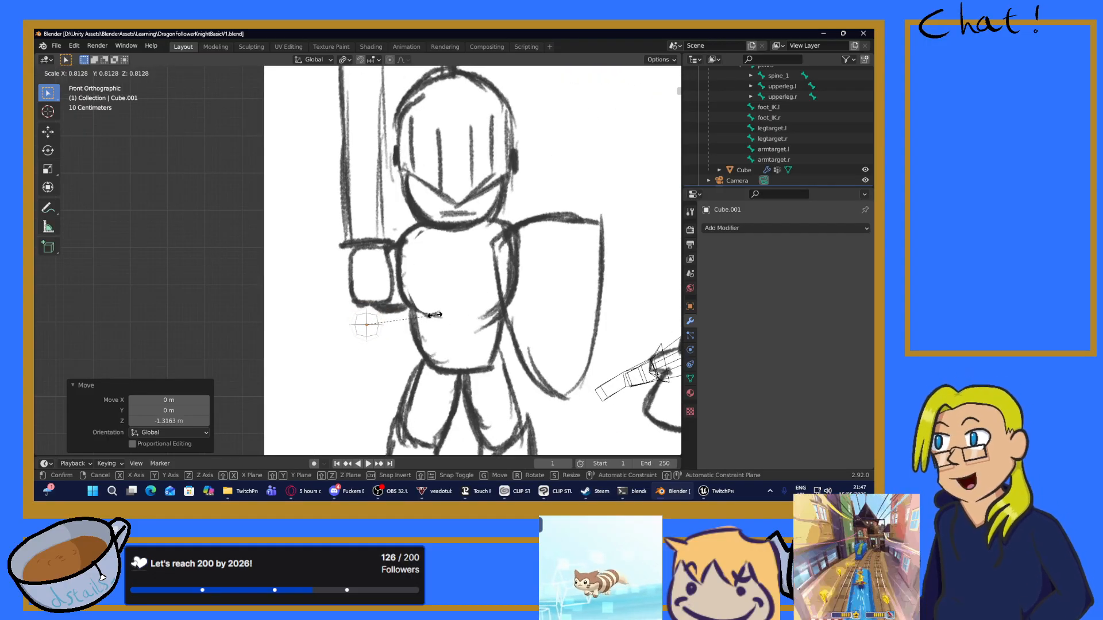
click(433, 318)
mouse_move(387, 317)
shift+mouse_down()
mouse_move(365, 297)
mouse_move(390, 215)
shift+mouse_up()
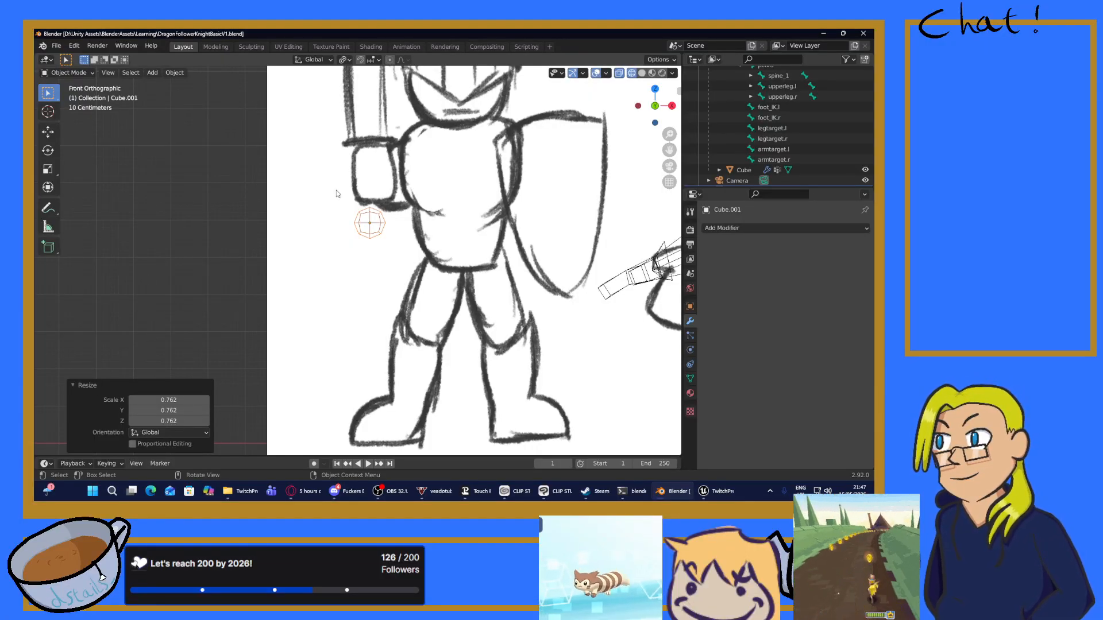
Step: Apply Shade Smooth to the ball and display the viewport in solid shading
right_click(366, 217)
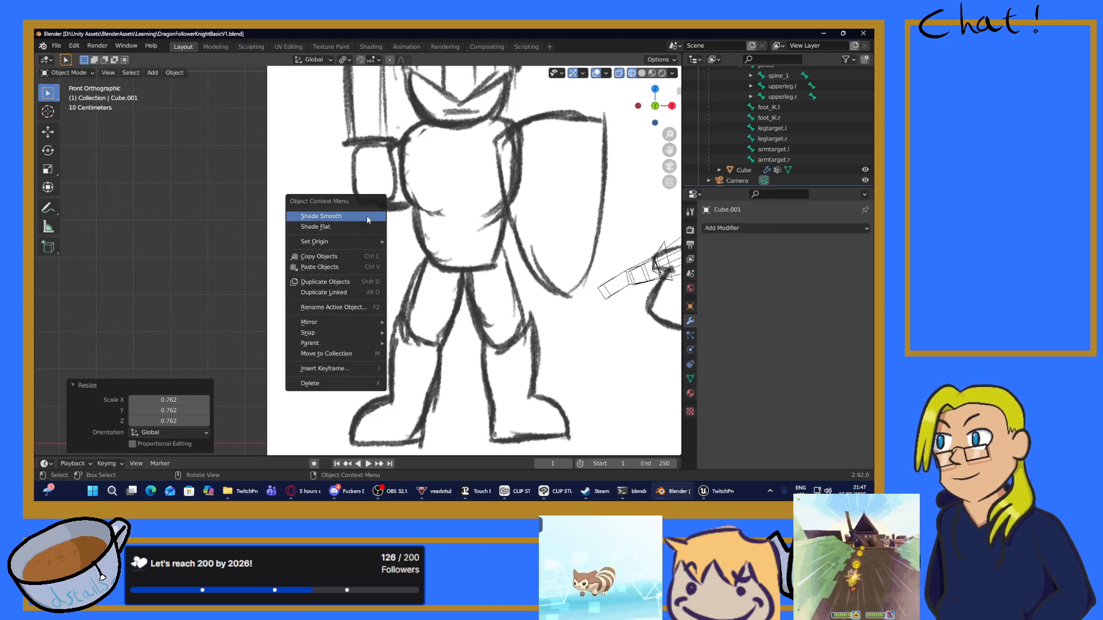
click(340, 216)
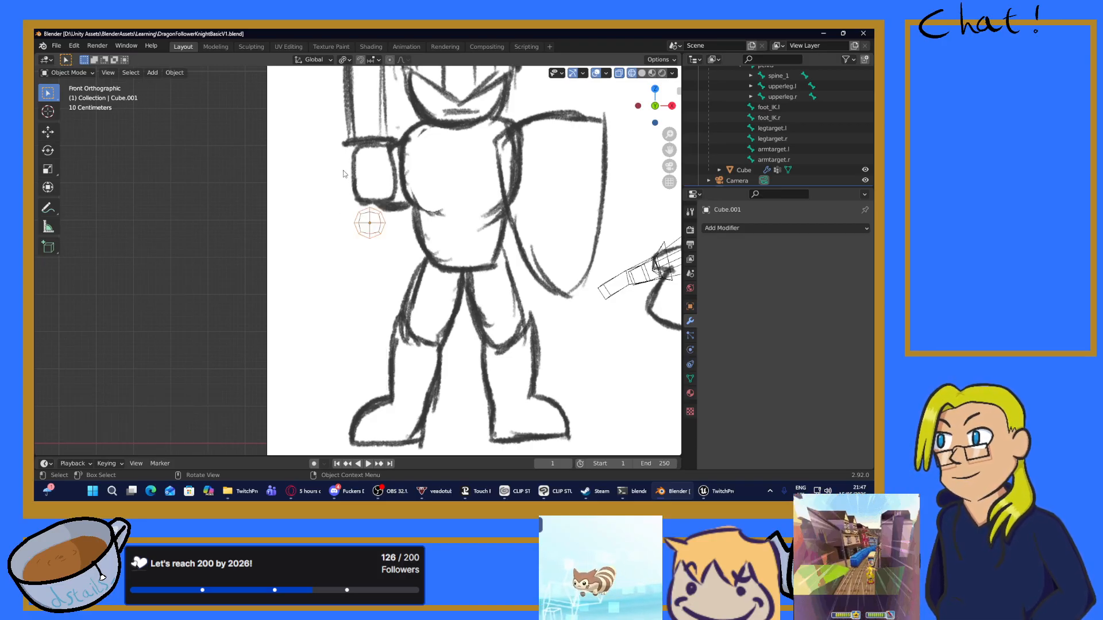
click(641, 73)
scroll(408, 167, up, 3)
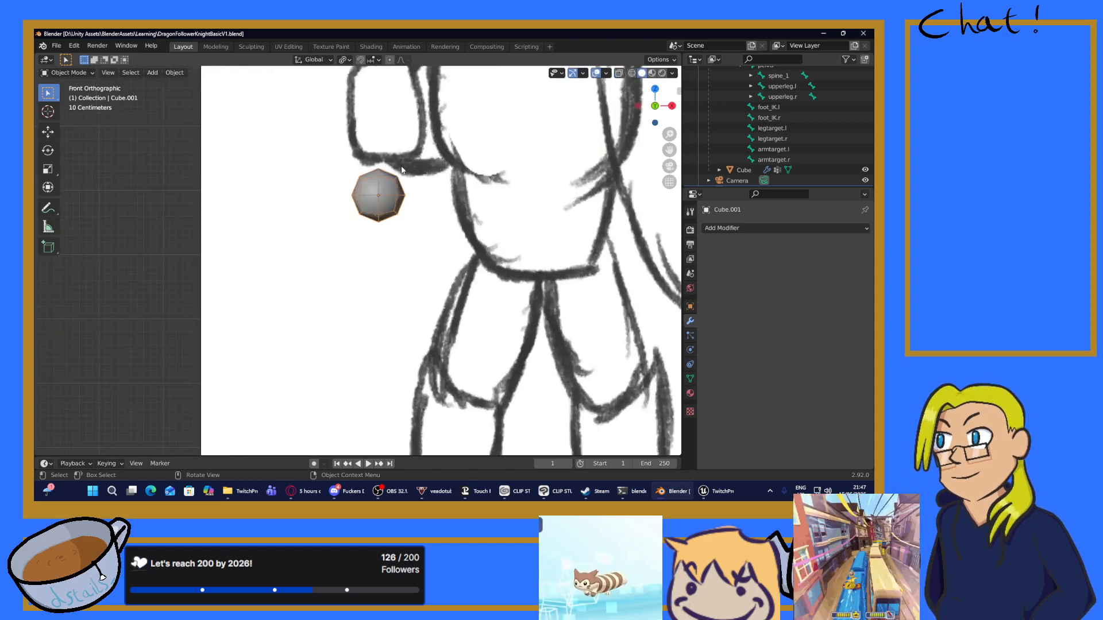
Step: Apply Shade Smooth to the ball-shaped pommel below the sword hand
right_click(380, 183)
click(352, 194)
right_click(353, 198)
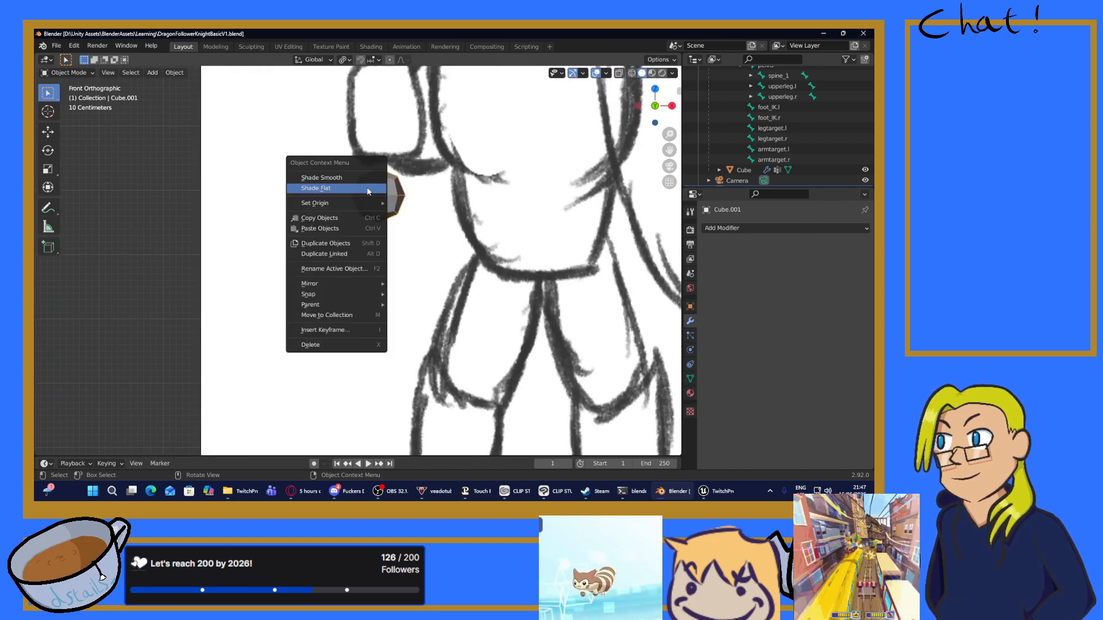
click(344, 179)
middle_drag(348, 187, 378, 183)
scroll(378, 184, up, 5)
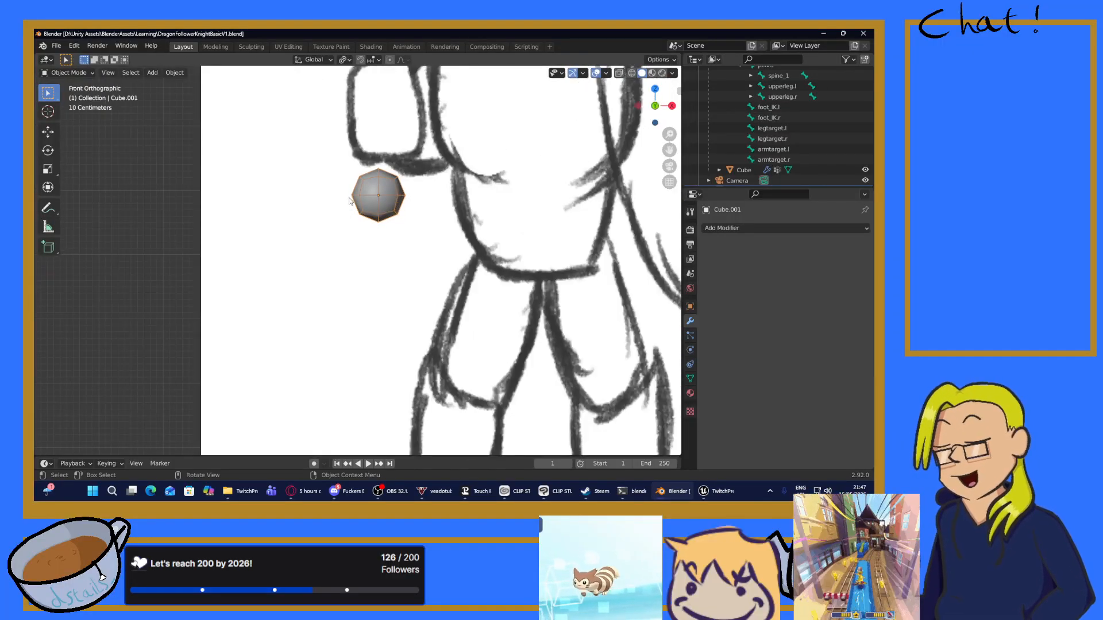
scroll(362, 189, down, 4)
scroll(348, 173, up, 3)
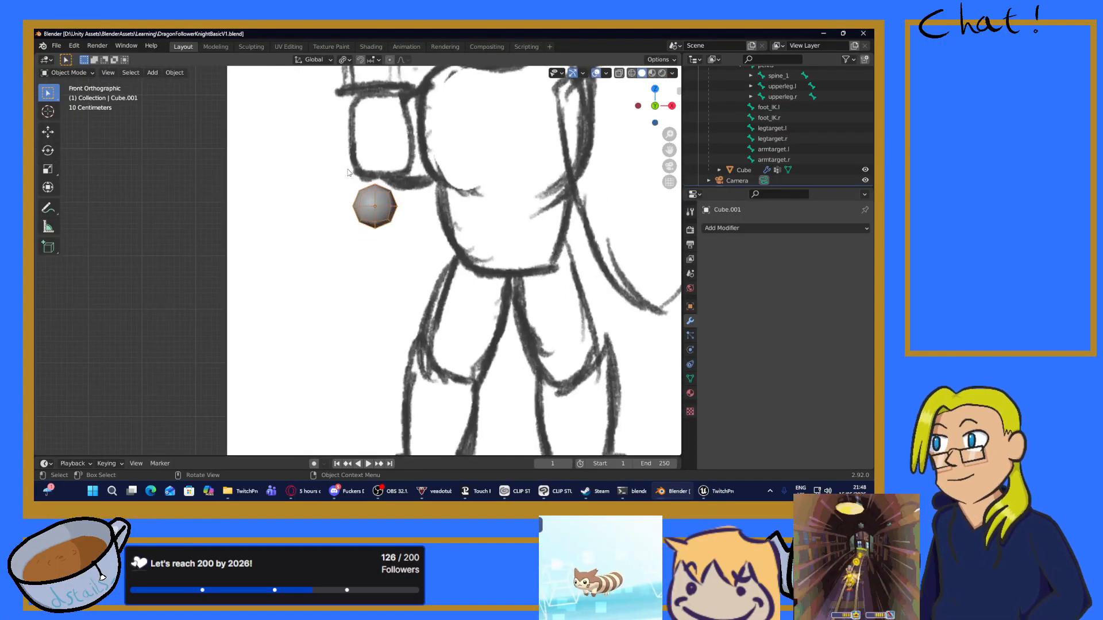
Step: Extrude the four top faces of the ball about 0.73 m upward as the handle, editing the mesh in wireframe shading
key(Tab)
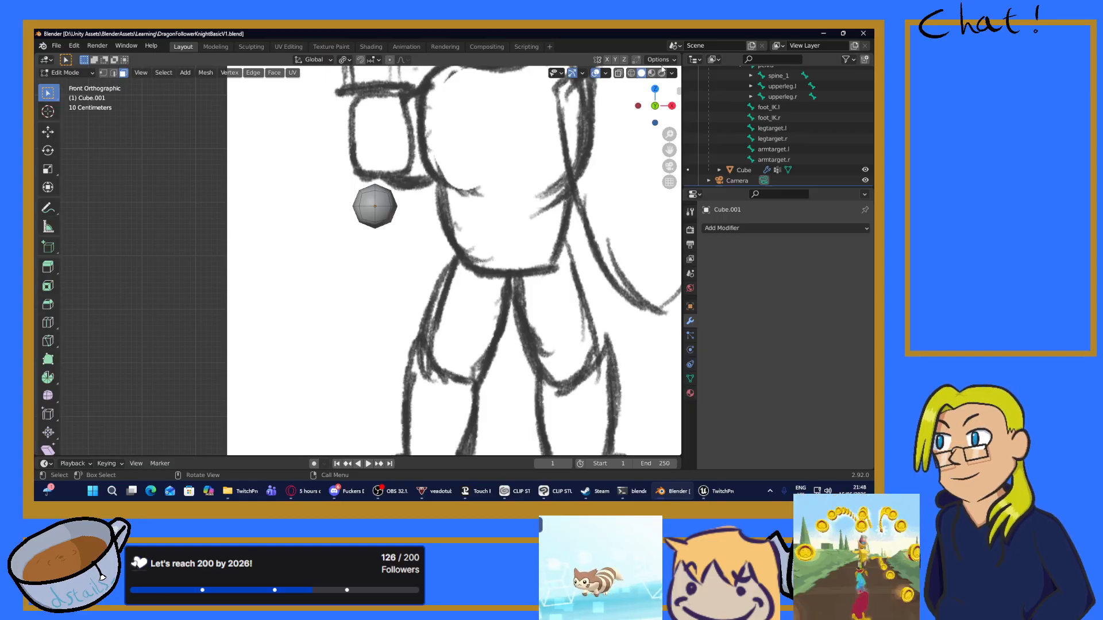
click(632, 73)
mouse_move(345, 135)
middle_down()
mouse_move(354, 217)
mouse_move(470, 247)
mouse_move(435, 202)
middle_up()
scroll(402, 181, up, 4)
shift+middle_drag(372, 161, 395, 213)
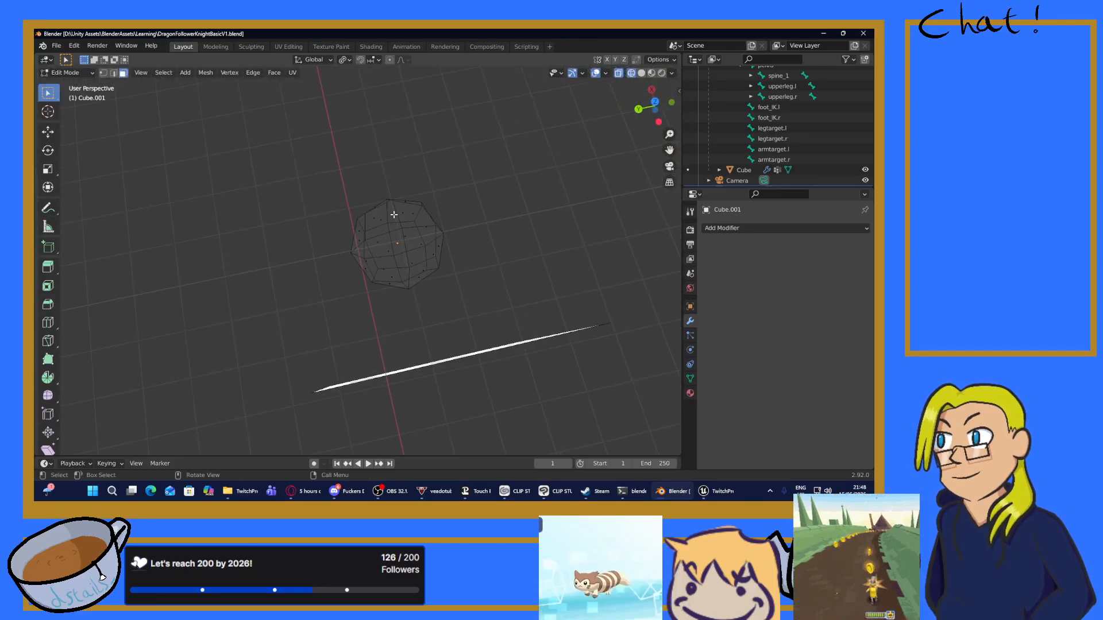
click(384, 222)
shift+click(418, 214)
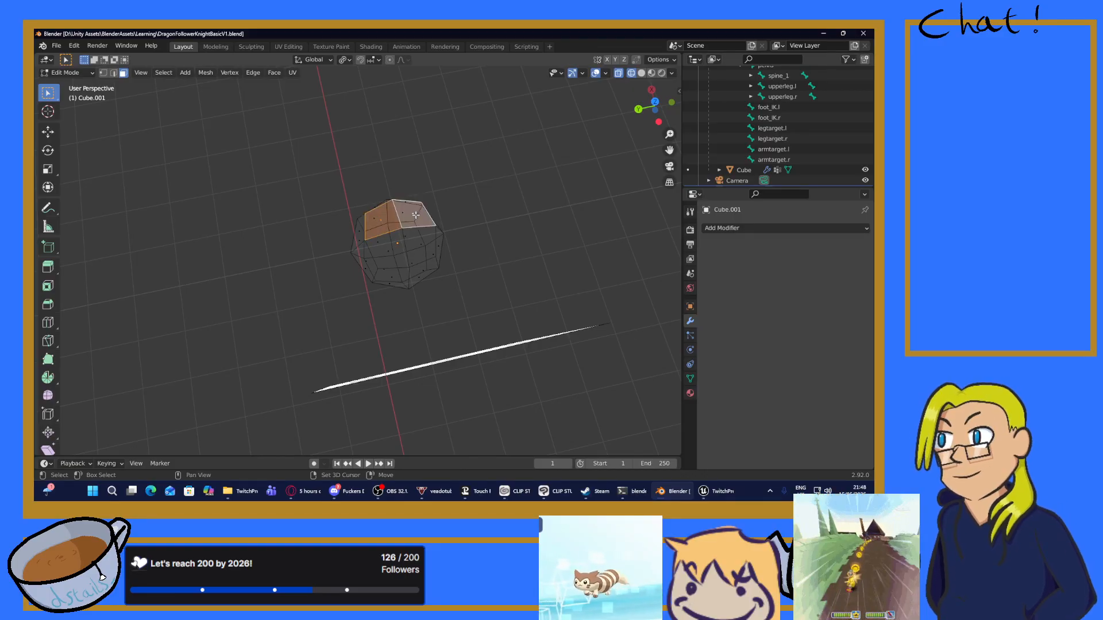
shift+click(421, 244)
shift+click(389, 254)
key(KP_1)
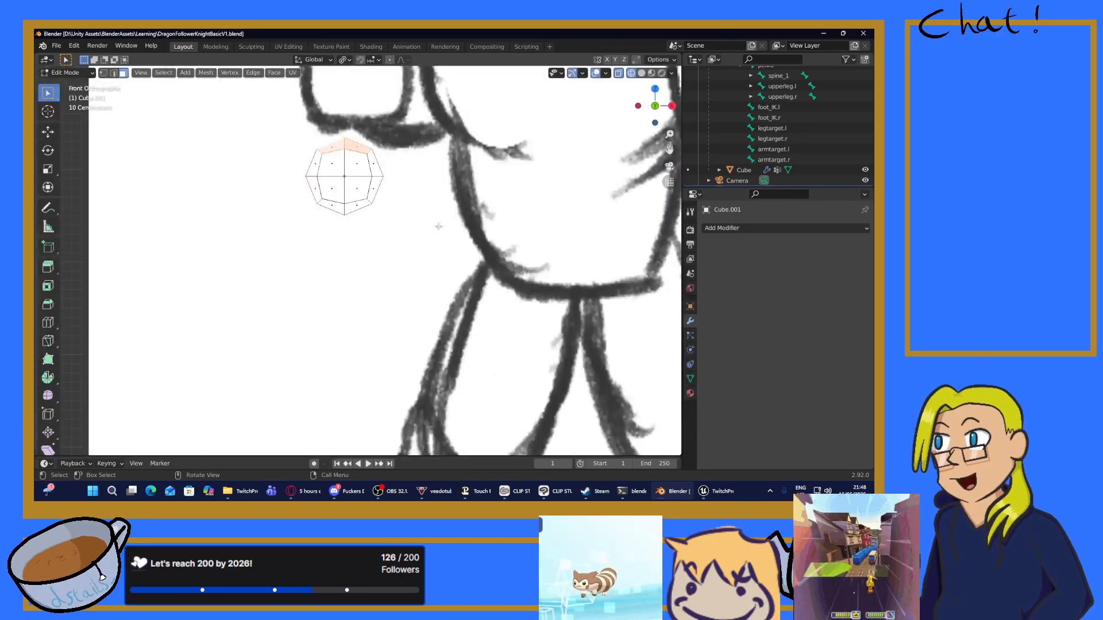
shift+middle_drag(403, 230, 439, 376)
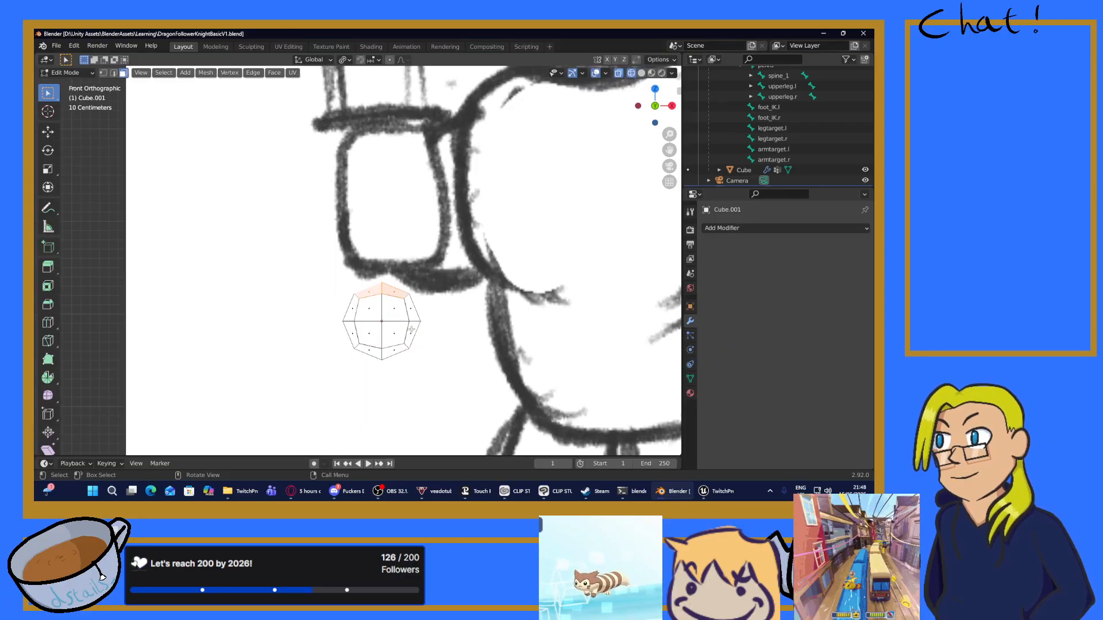
key(e)
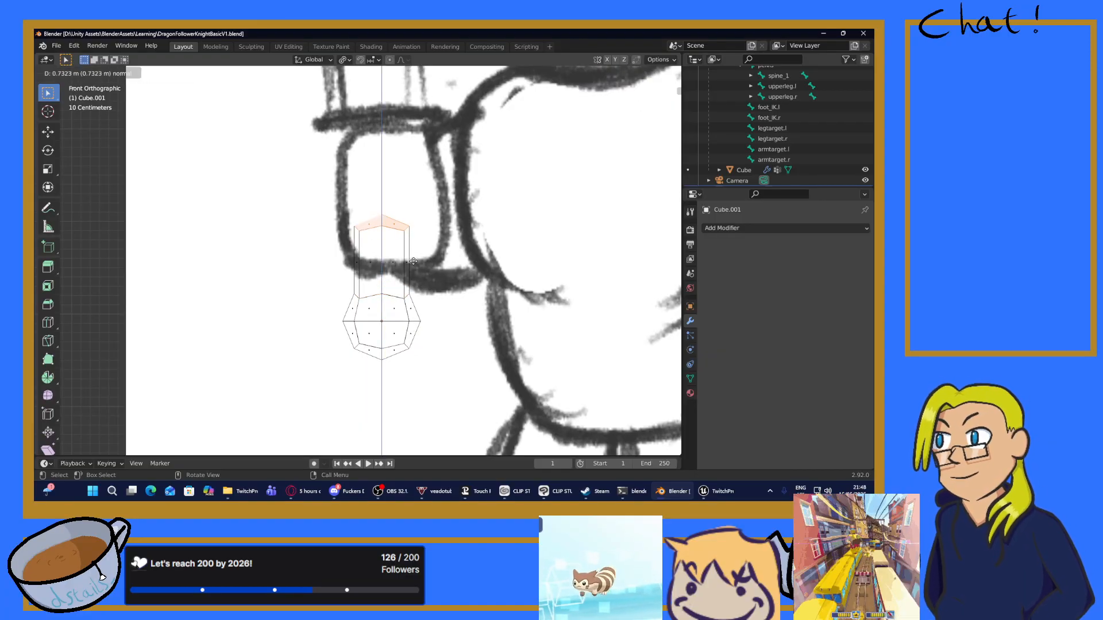
click(414, 261)
Step: Try to select the whole pommel and handle mesh and move it along Z in Edit Mode, and undo the move
drag(261, 183, 495, 392)
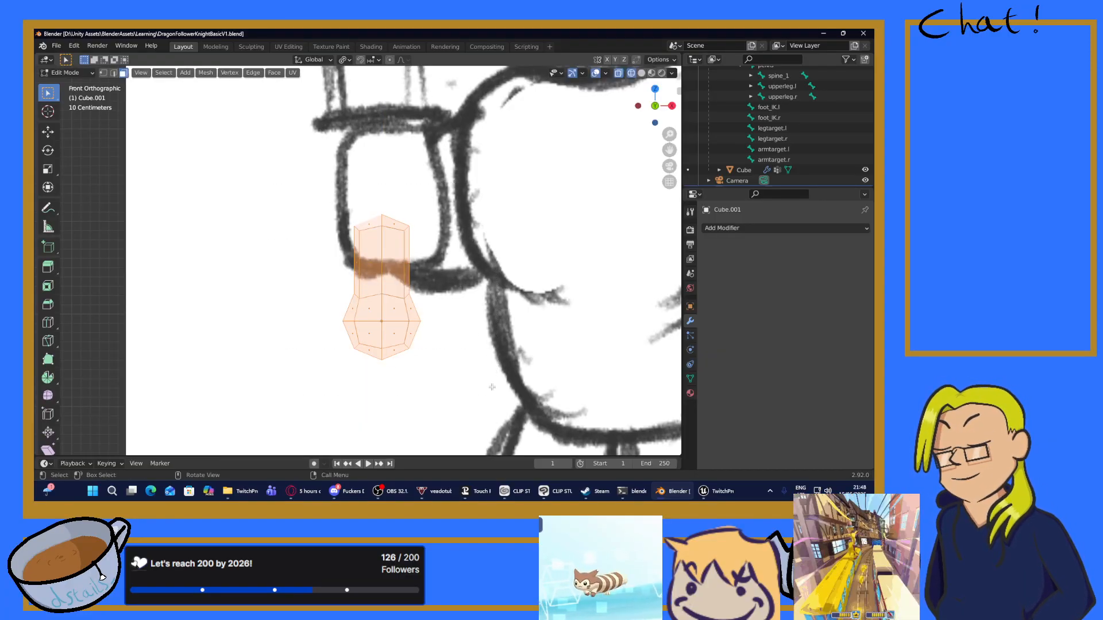
key(g)
key(z)
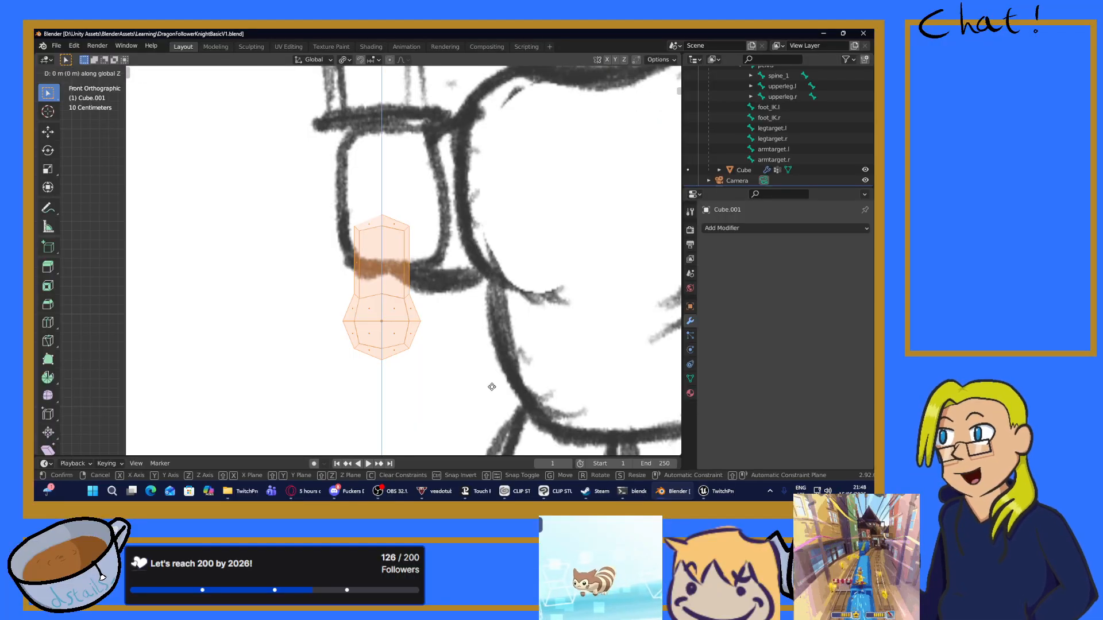
click(496, 327)
key(ctrl+z)
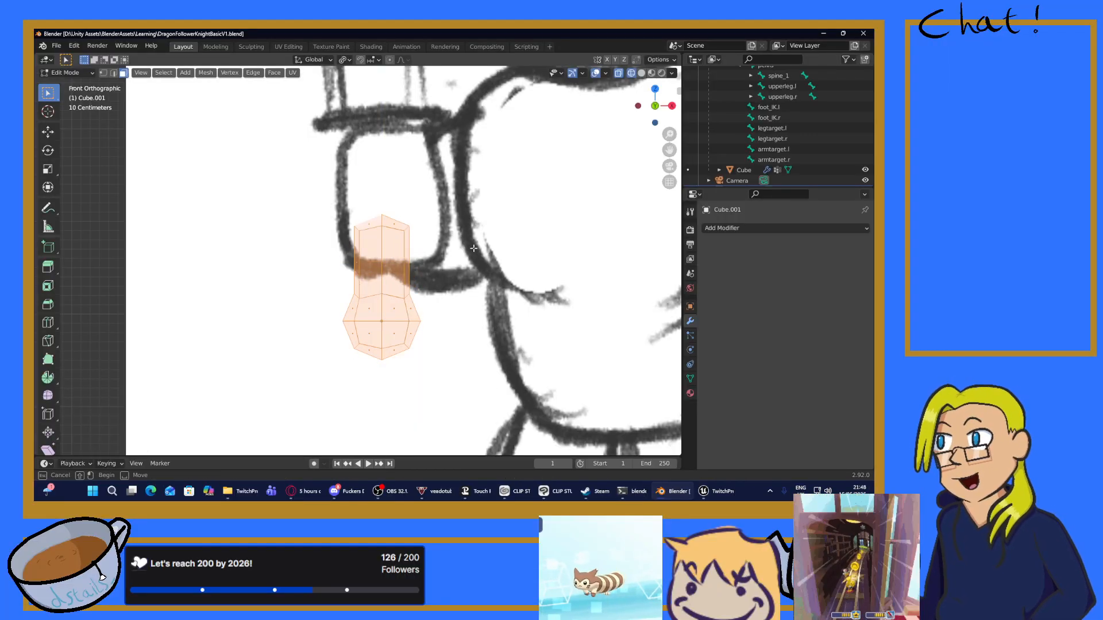
Step: Move the sword object about 0.36 m up along Z in Object Mode so the handle sits in the sketched hand
key(Tab)
key(g)
key(z)
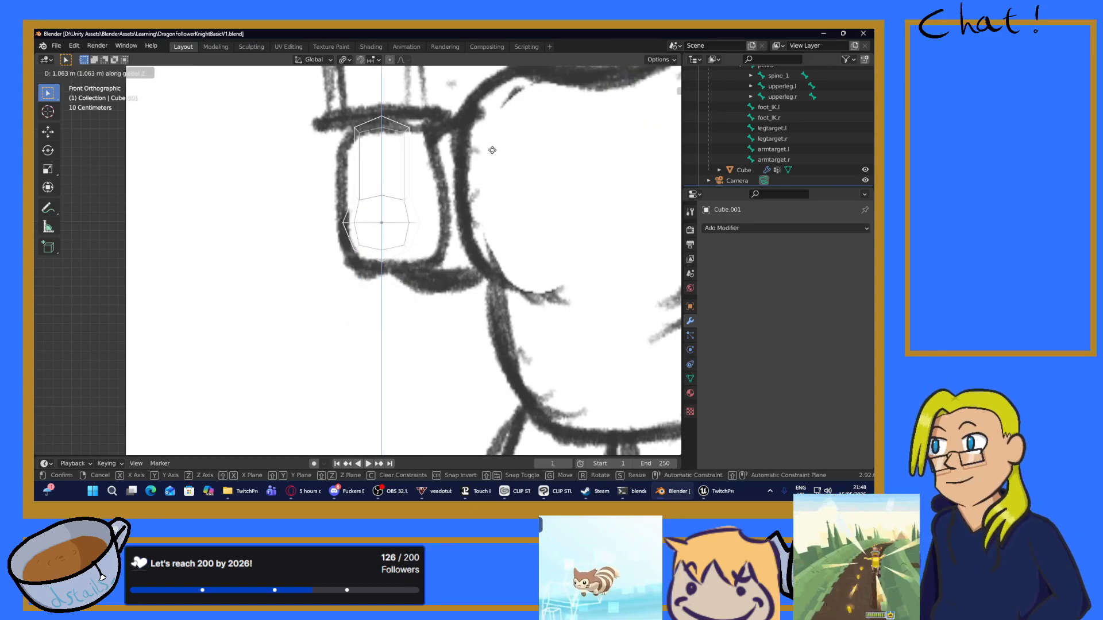
click(504, 216)
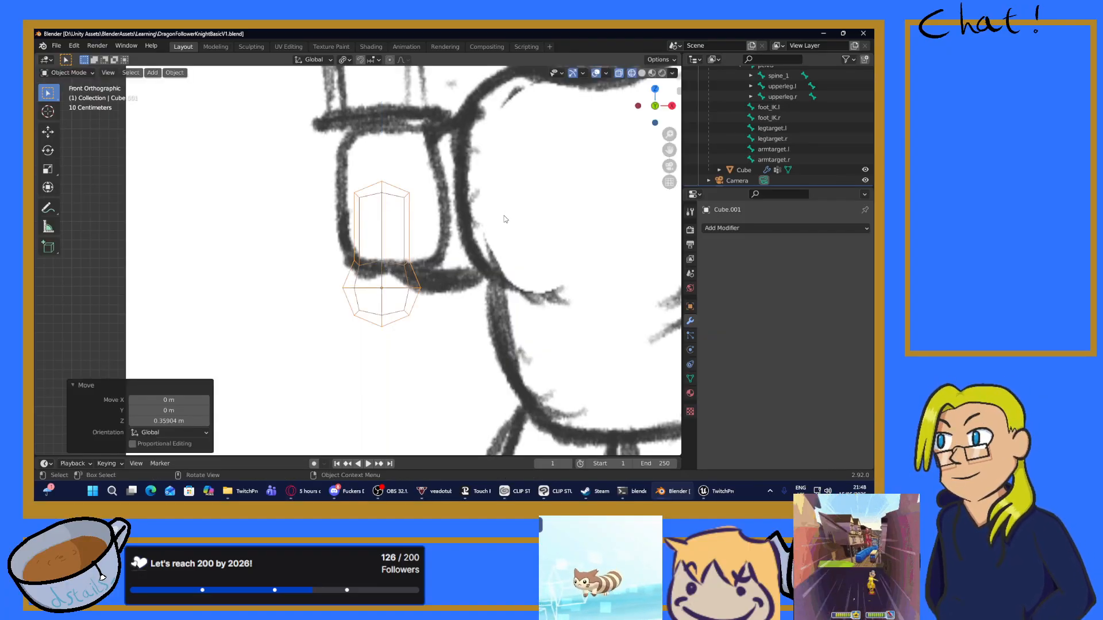
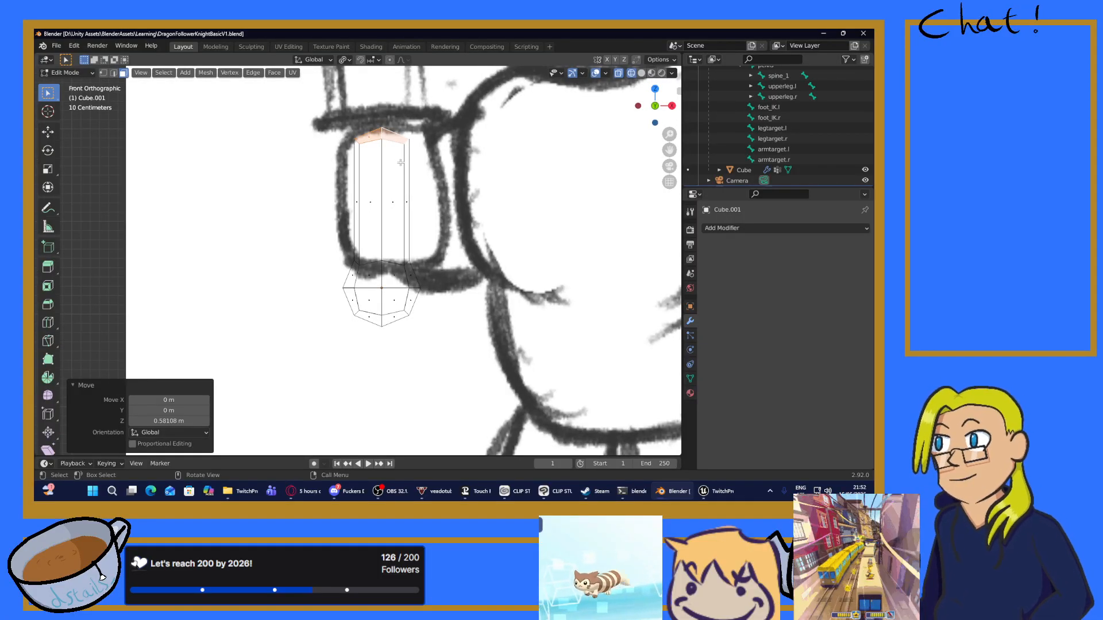
key(g)
key(z)
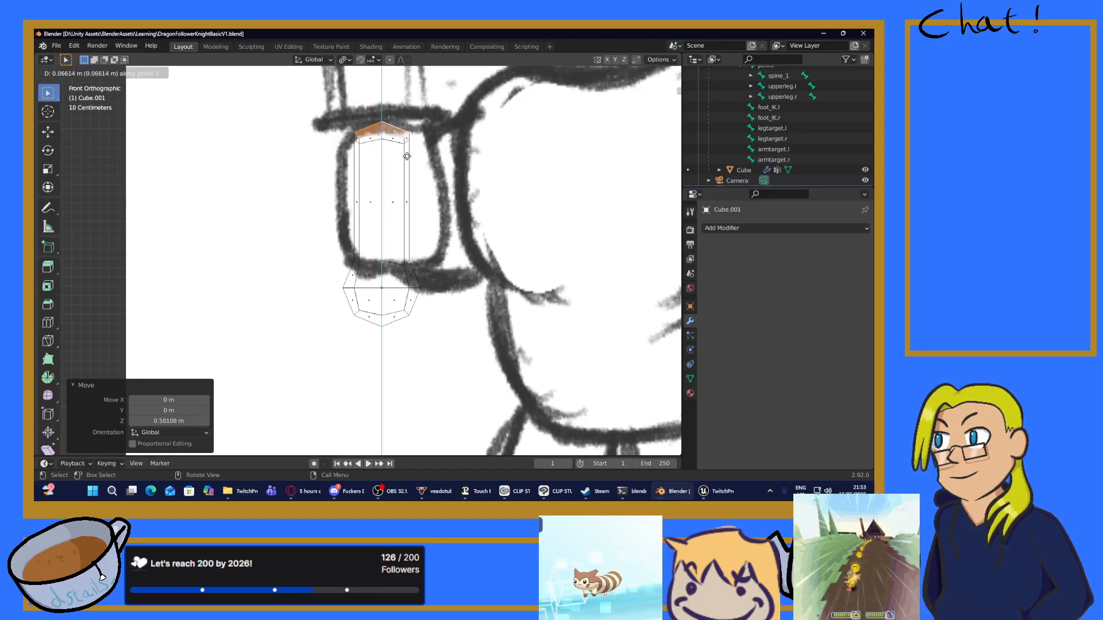
right_click(406, 126)
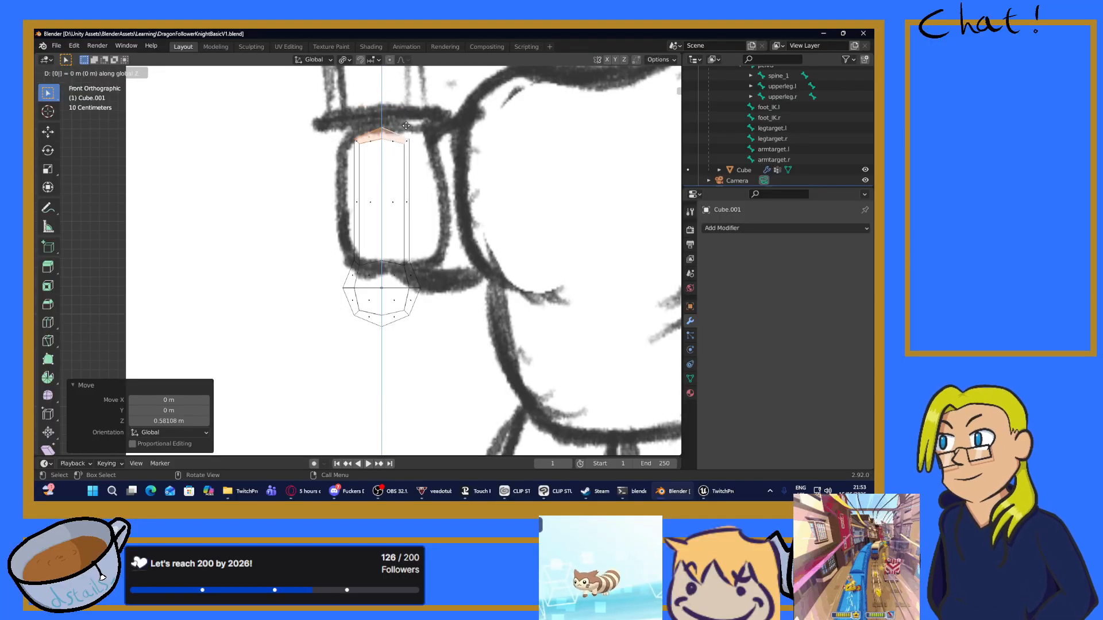
key(ctrl+z)
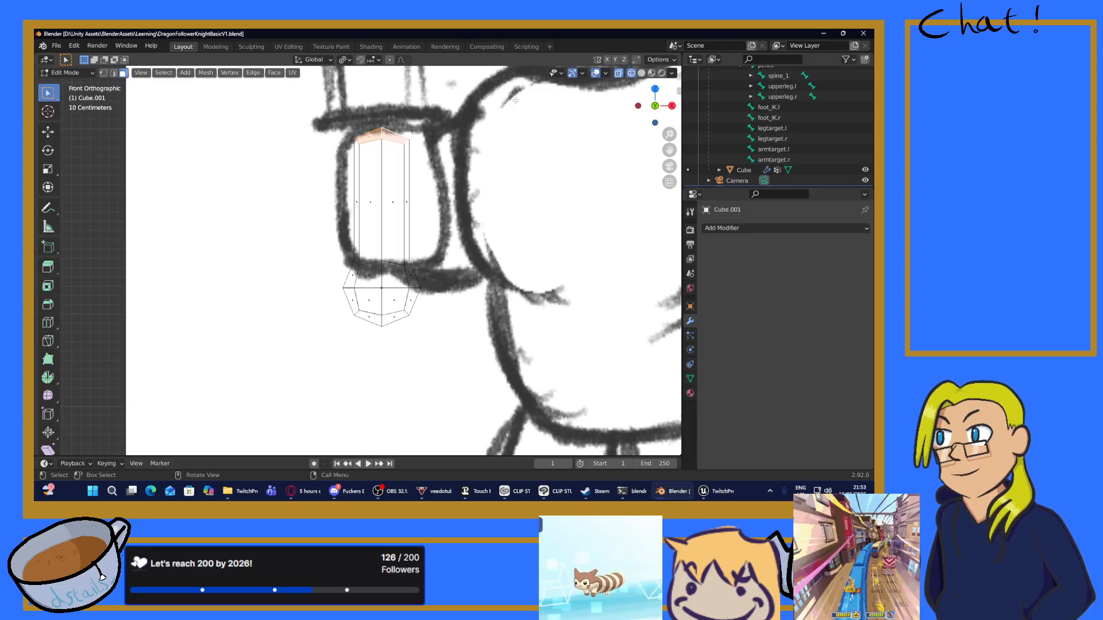
Step: Try to scale the handle's top faces to 0 on X and Y, and undo the scaling
key(s)
key(shift+z)
key(0)
click(499, 97)
key(ctrl+z)
middle_drag(467, 127, 456, 202)
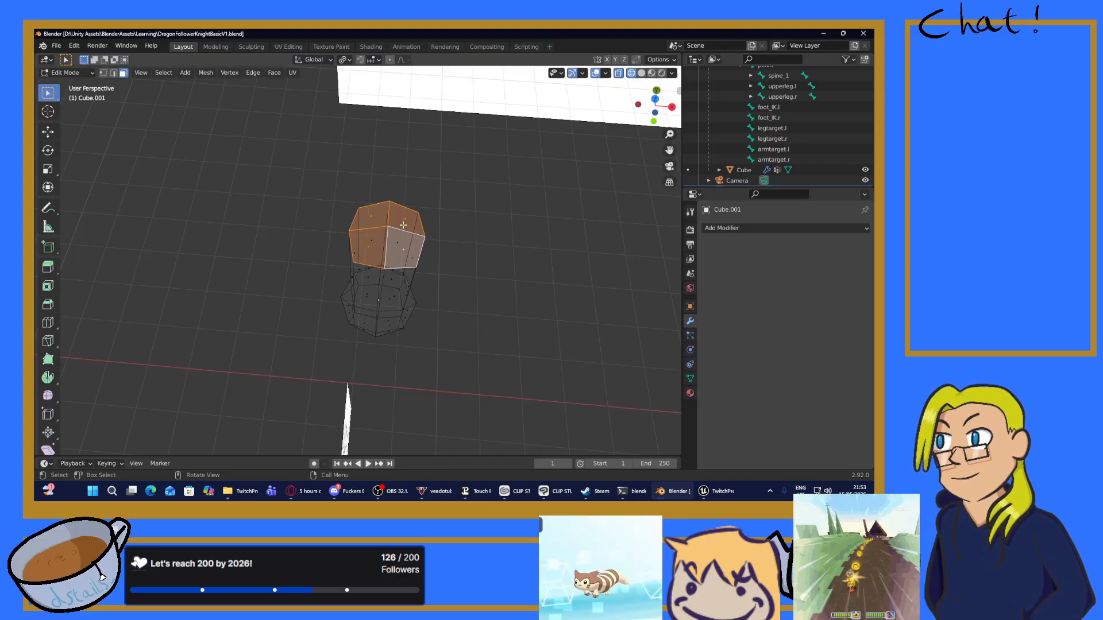
Step: Open the Blender Preferences at the Add-ons section
right_click(284, 176)
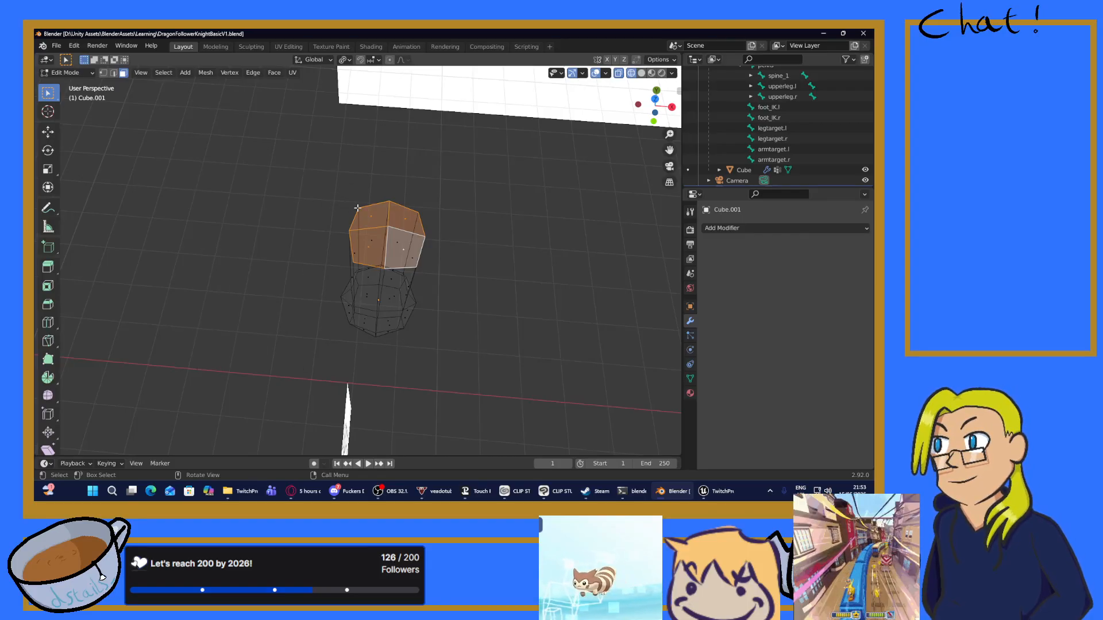
click(58, 46)
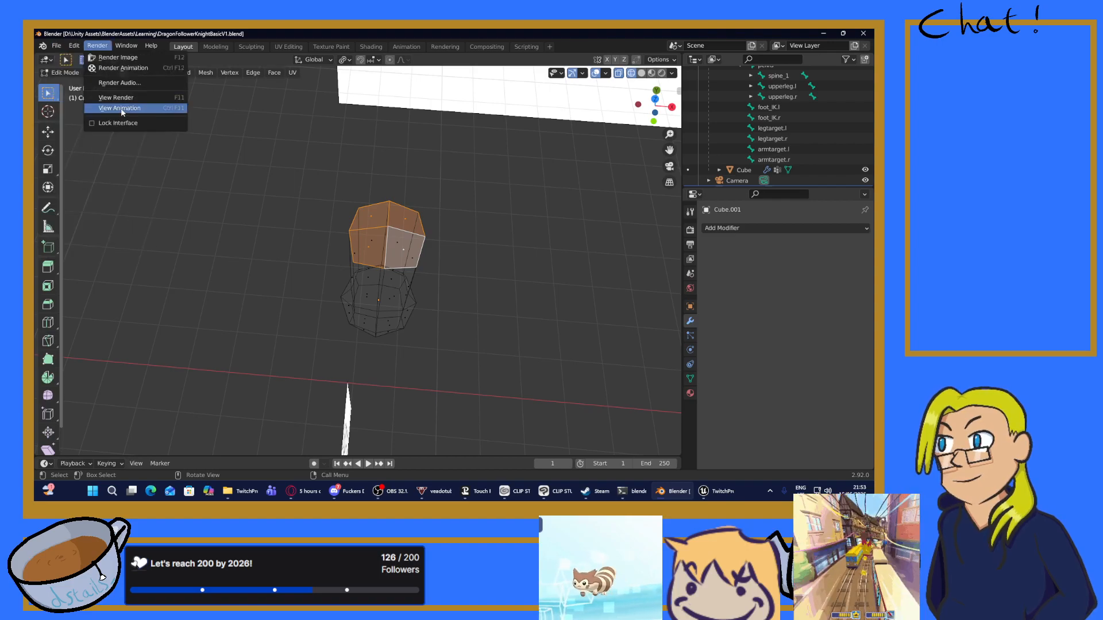
click(55, 49)
click(55, 49)
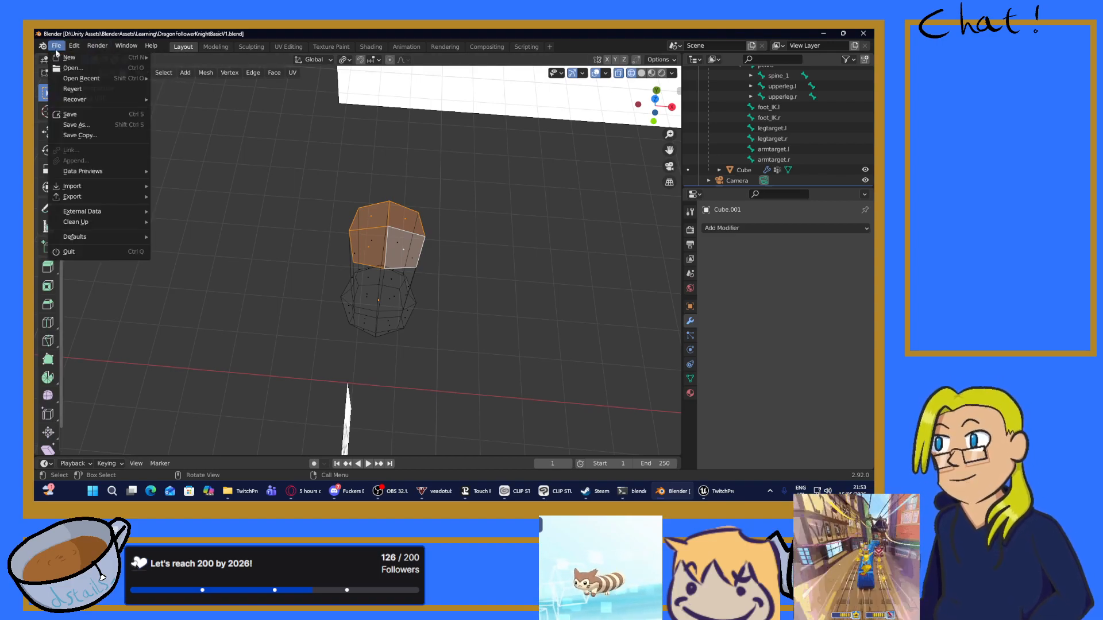
mouse_move(74, 50)
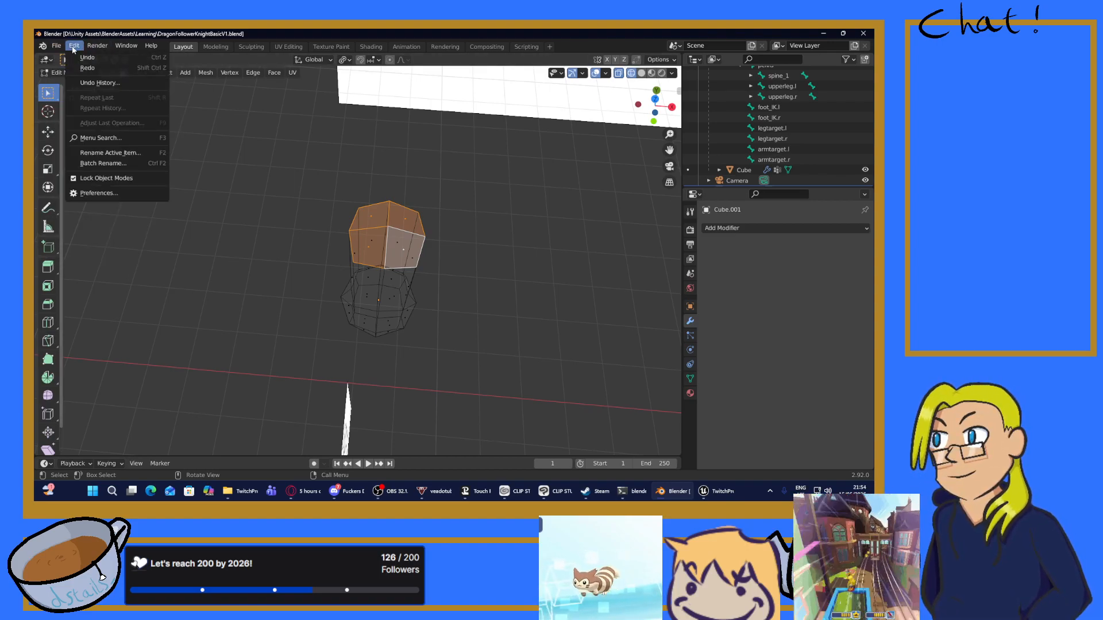
click(98, 193)
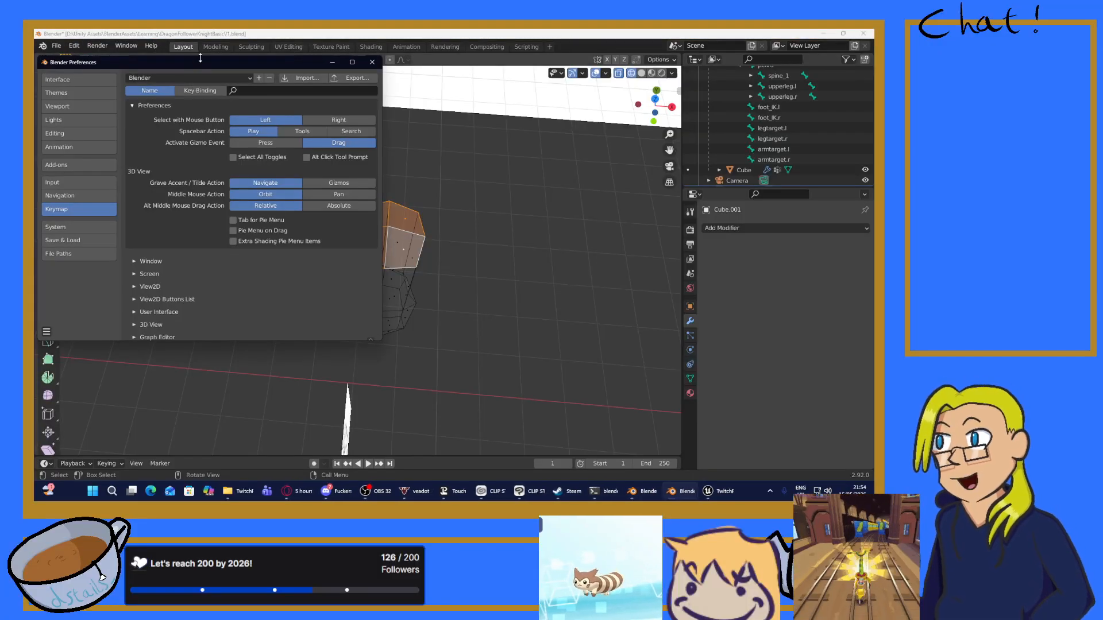
drag(198, 59, 347, 63)
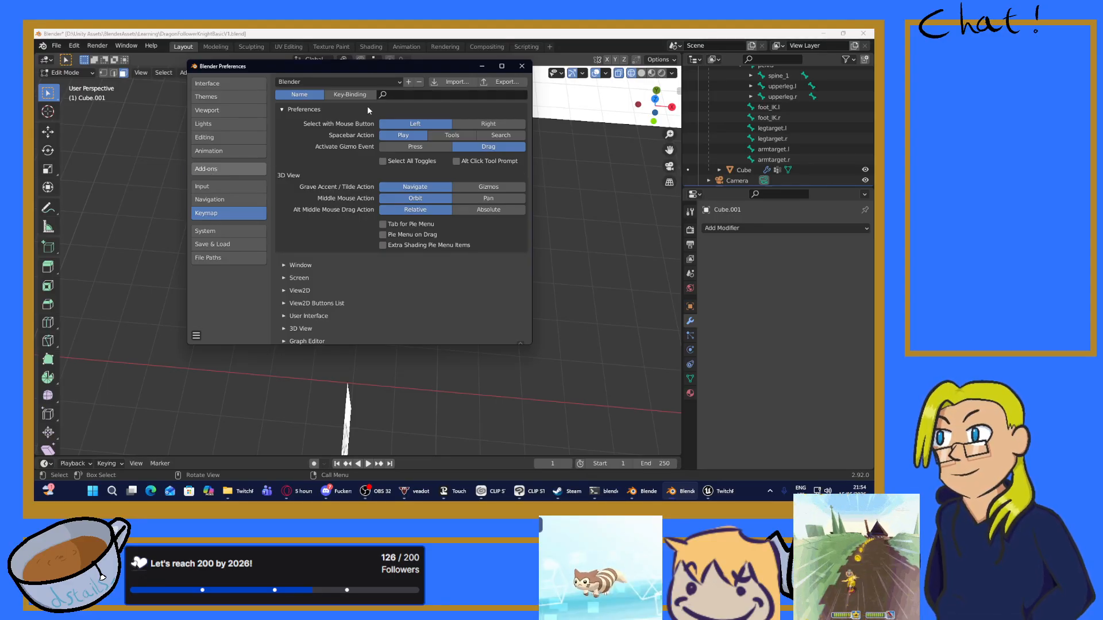
click(213, 171)
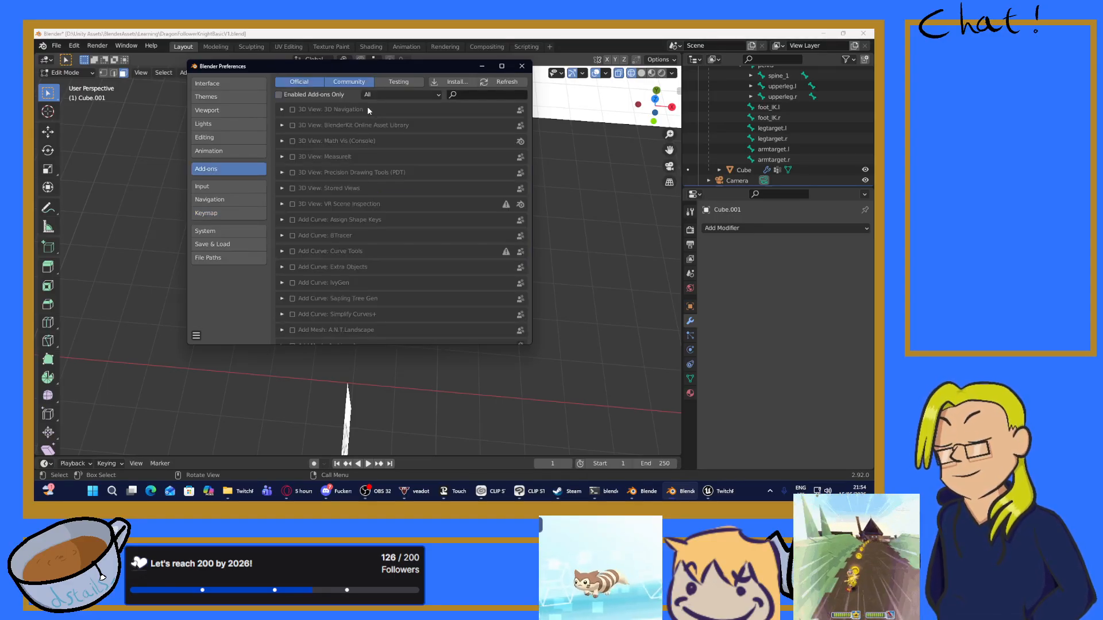
Step: Search the add-ons for "loop", enable Mesh: LoopTools, and close the preferences
click(483, 95)
text(ad)
key(BackSpace)
key(BackSpace)
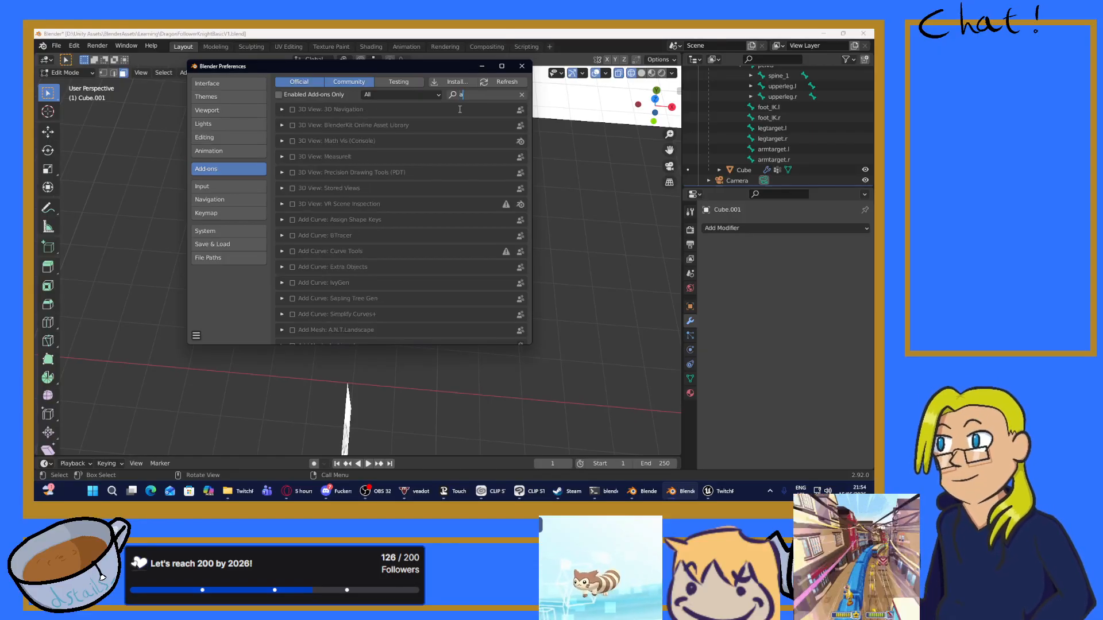
text(loop)
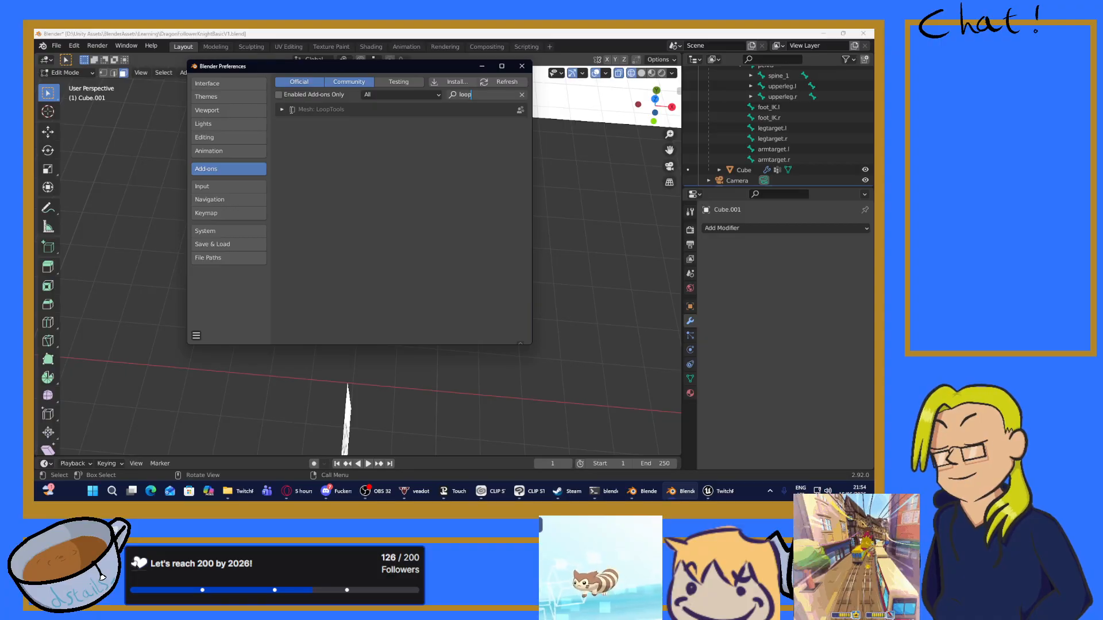
click(293, 111)
click(293, 111)
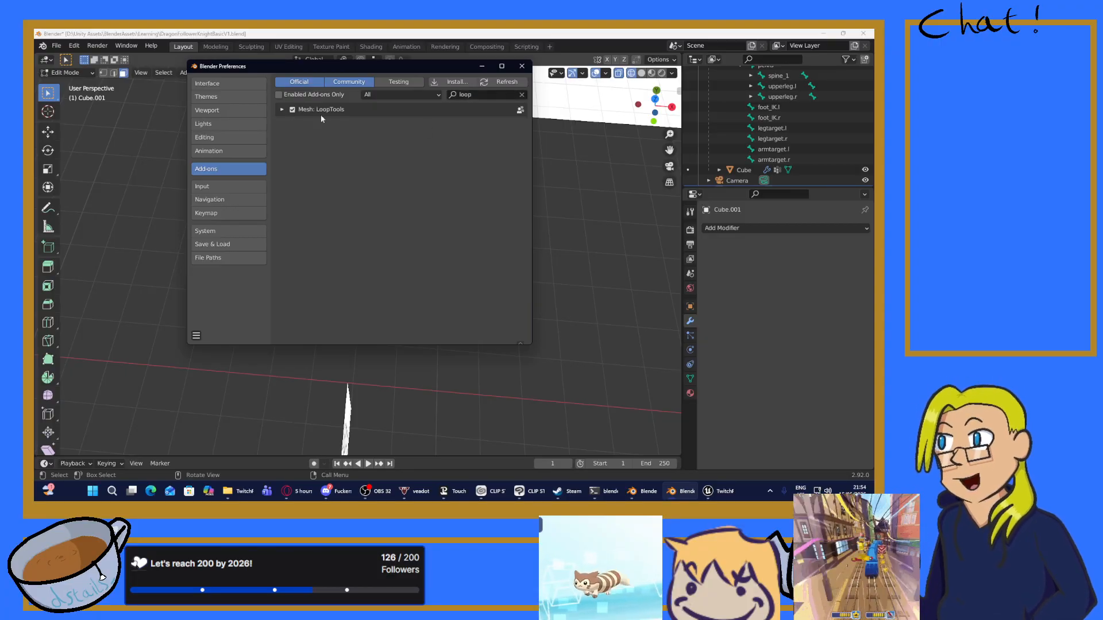
click(282, 109)
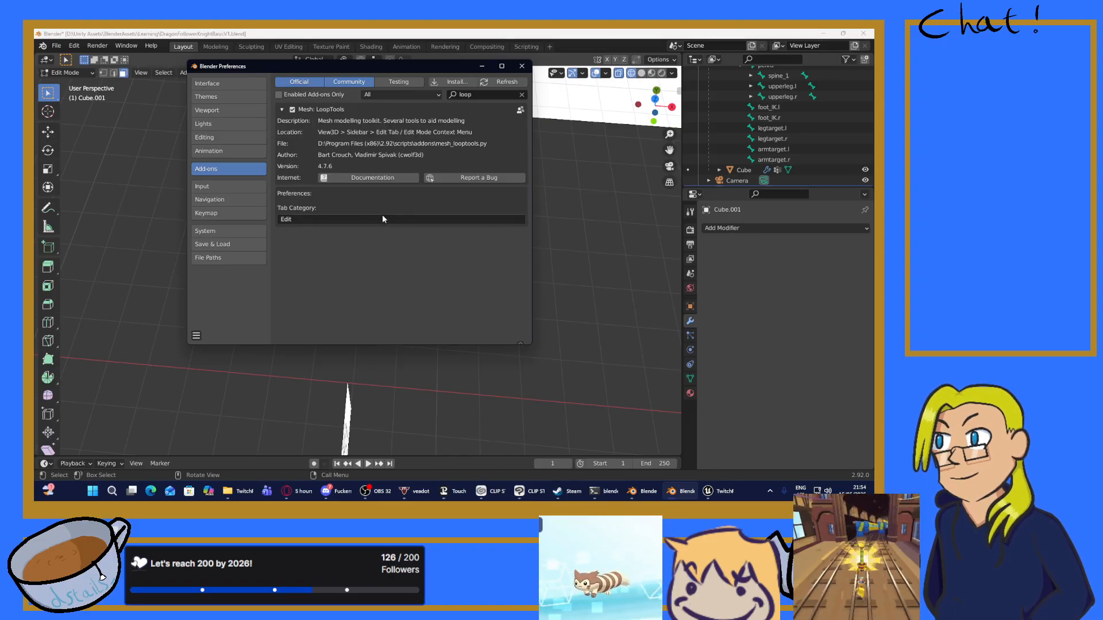
click(283, 109)
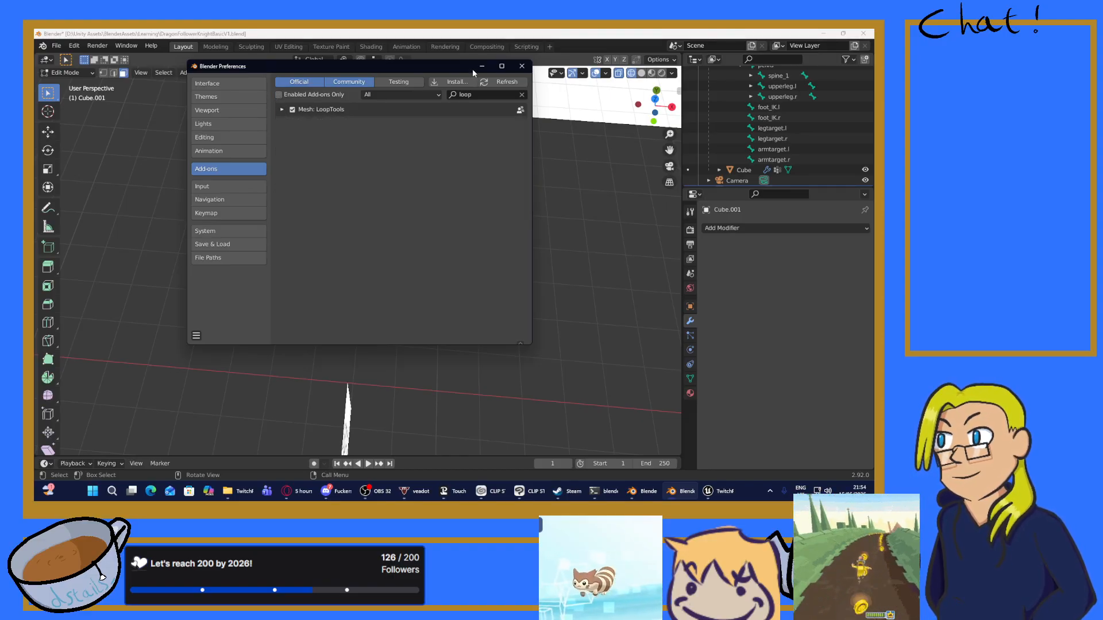
click(531, 67)
Step: Try a LoopTools operation on the handle's top faces, and undo it
right_click(418, 175)
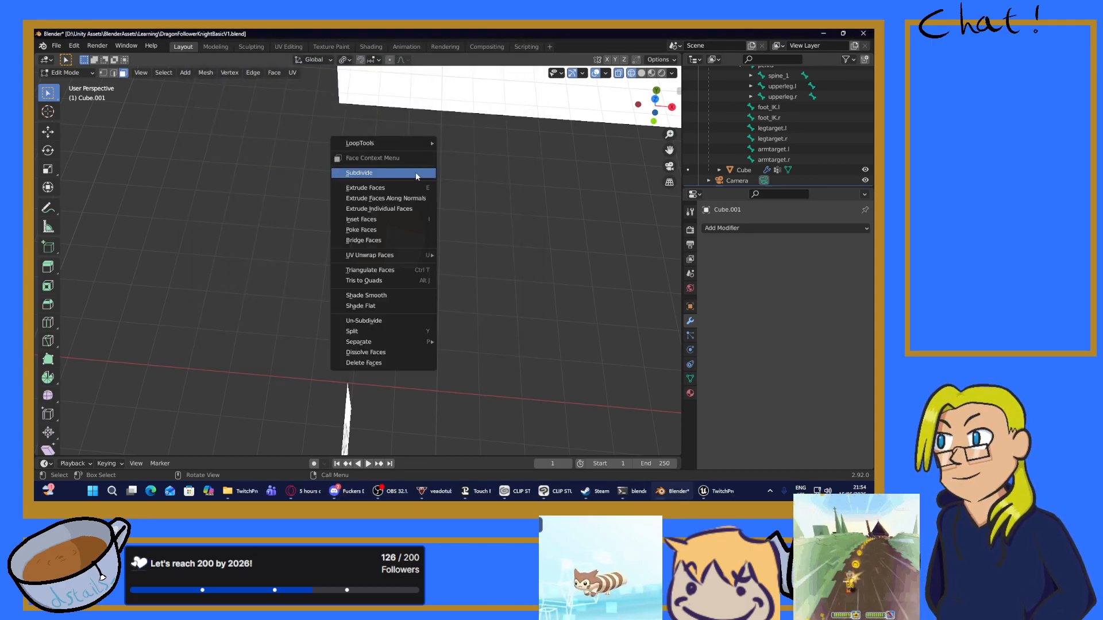
click(384, 160)
right_click(383, 166)
click(520, 165)
middle_drag(515, 186, 475, 167)
key(ctrl+z)
key(ctrl+z)
Step: Flatten the handle's four top faces with LoopTools, using the best-fit plane
right_click(380, 190)
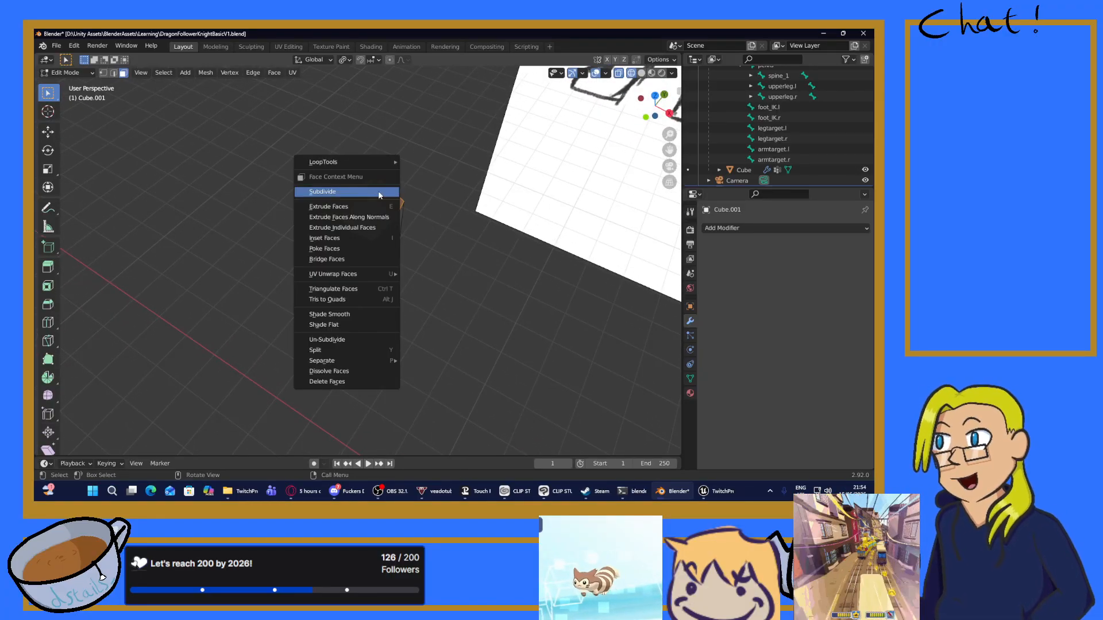
mouse_move(350, 161)
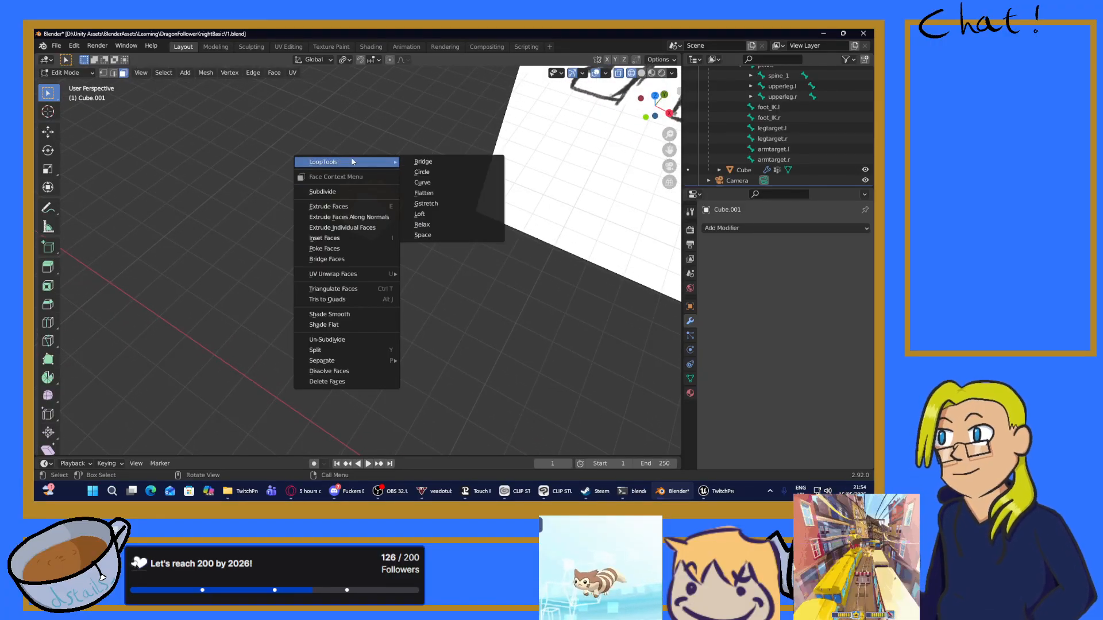
click(428, 193)
middle_drag(431, 197, 493, 139)
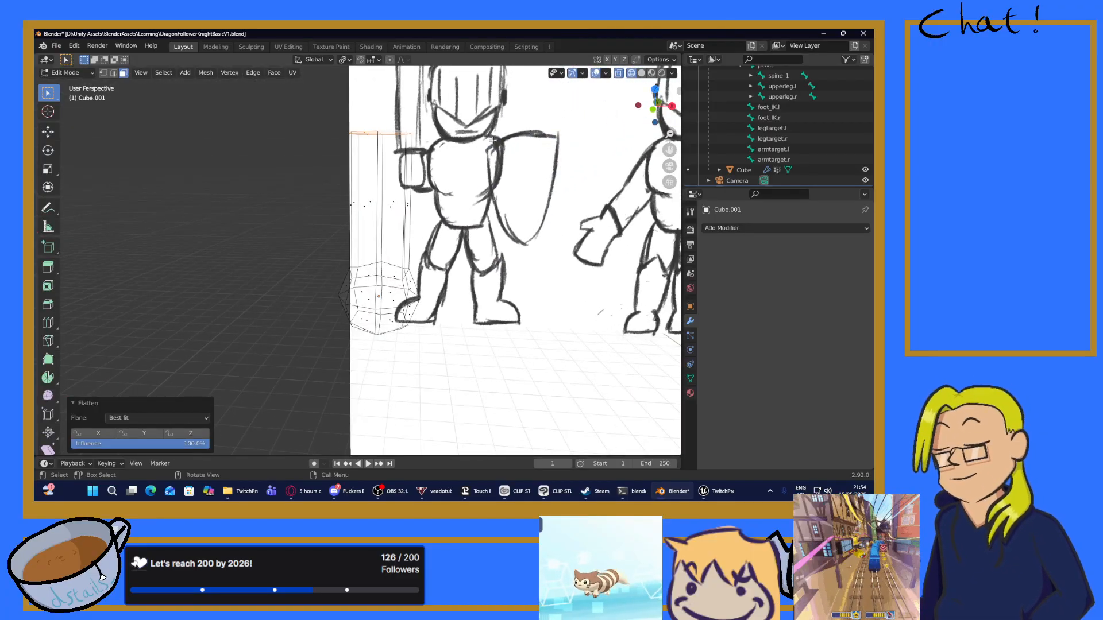
Step: Try to extrude the handle's top faces upward through the sketched crossguard in the front view, and undo it
key(KP_1)
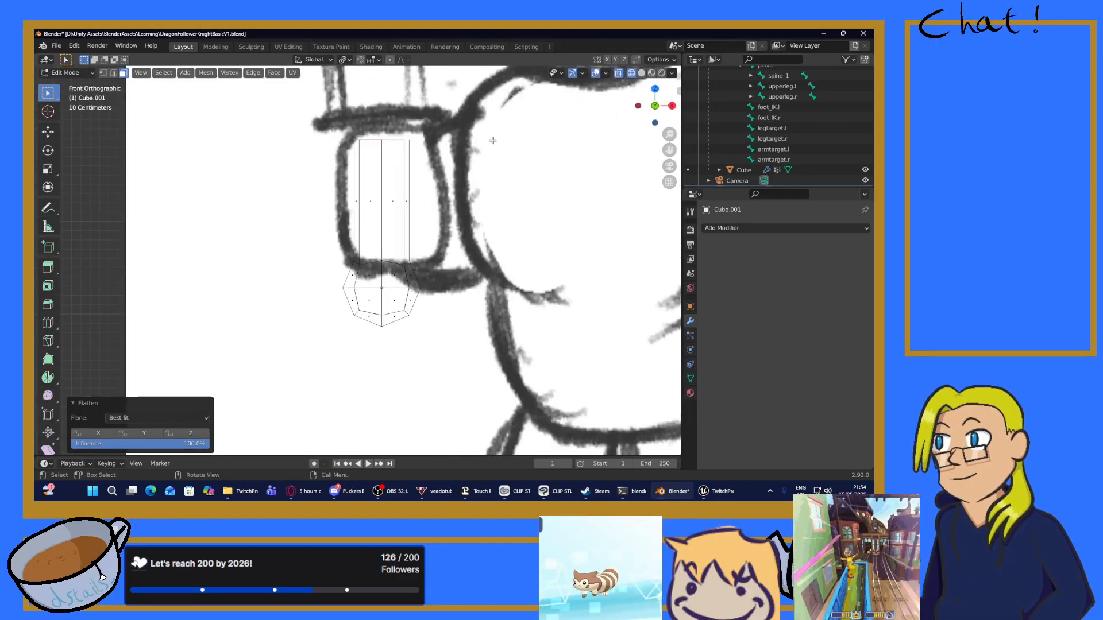
key(e)
click(501, 106)
middle_drag(501, 106, 526, 119)
key(KP_1)
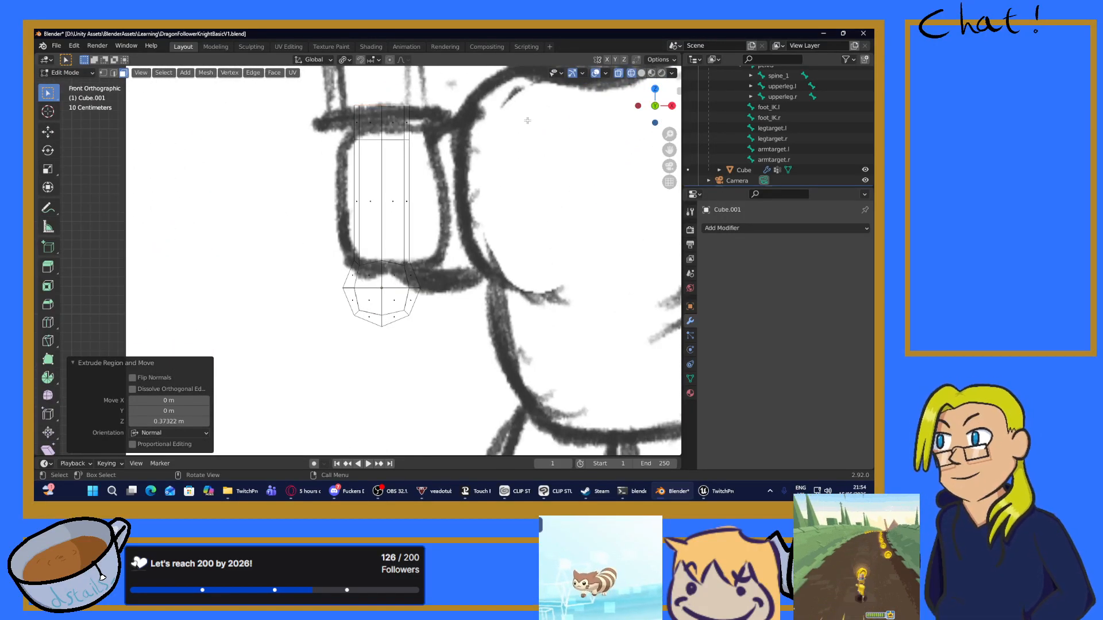
key(ctrl+z)
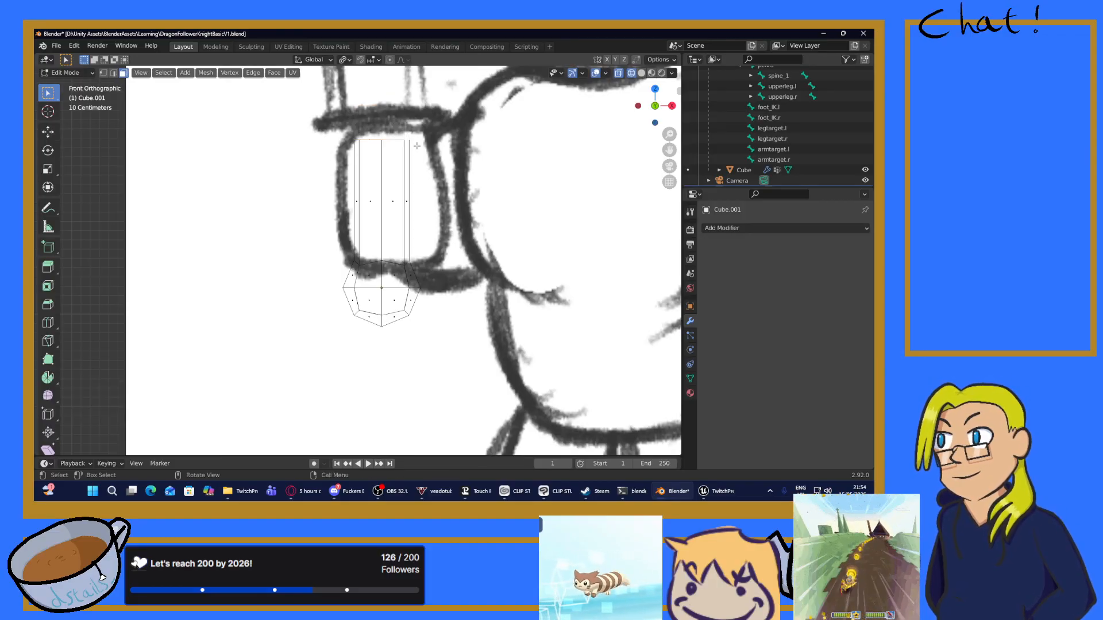
Step: Raise the handle's top faces about 0.13 m along Z and extrude them upward to the sketched crossguard's upper edge
key(g)
key(z)
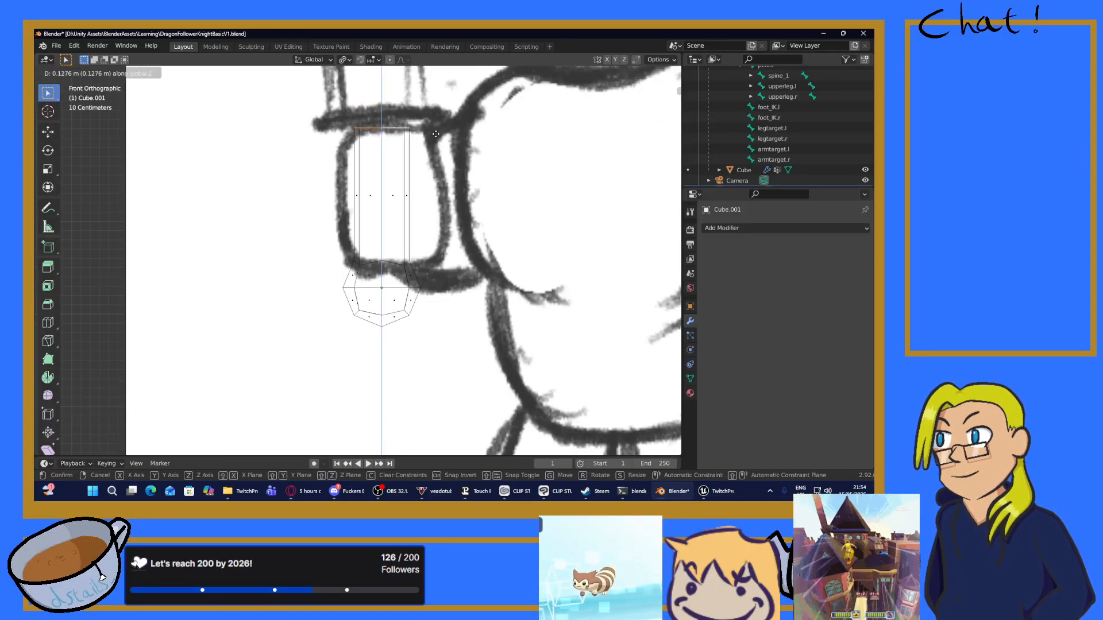
click(435, 134)
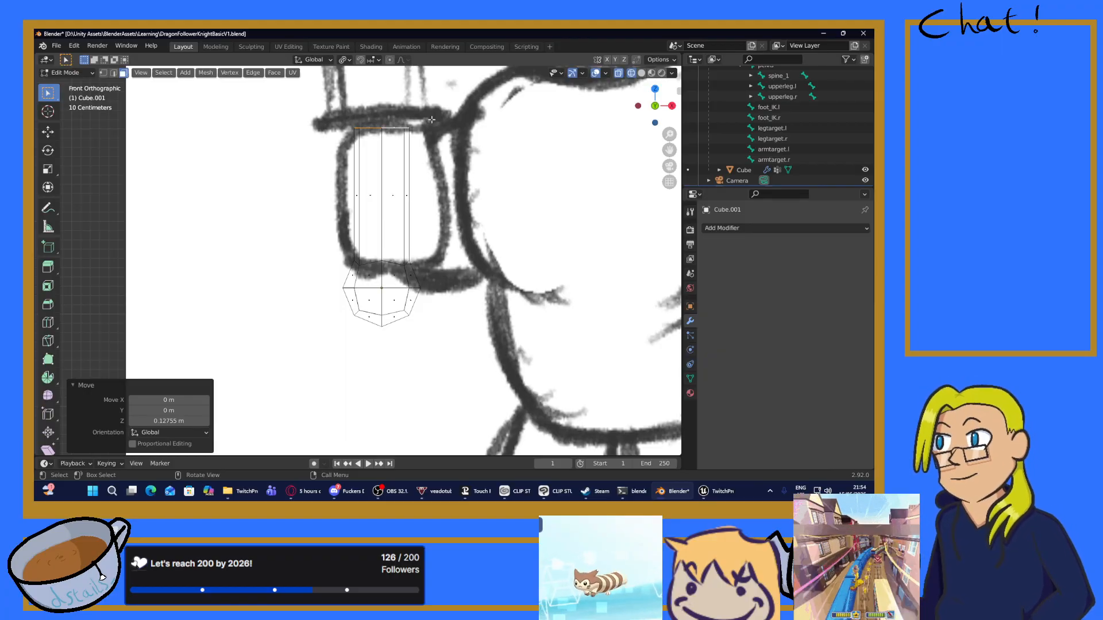
key(e)
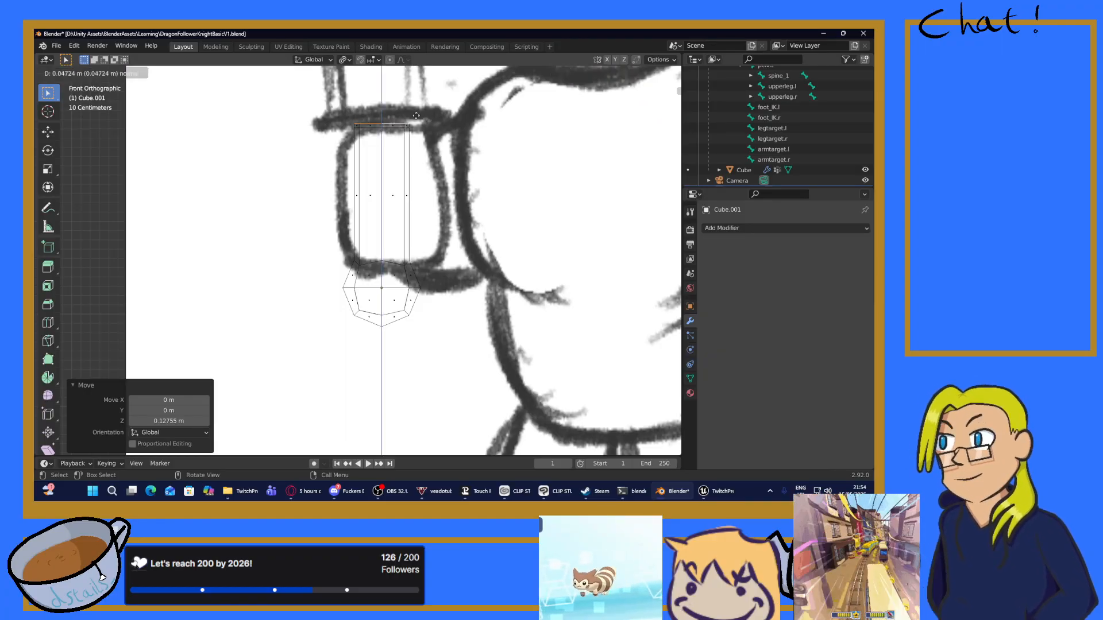
click(442, 103)
Step: Extrude the two side faces at each end of the new top section outward about 0.38 m as the crossguard, and scale them to 0.636
middle_drag(442, 103, 482, 150)
click(406, 123)
shift+click(378, 116)
middle_drag(379, 116, 333, 155)
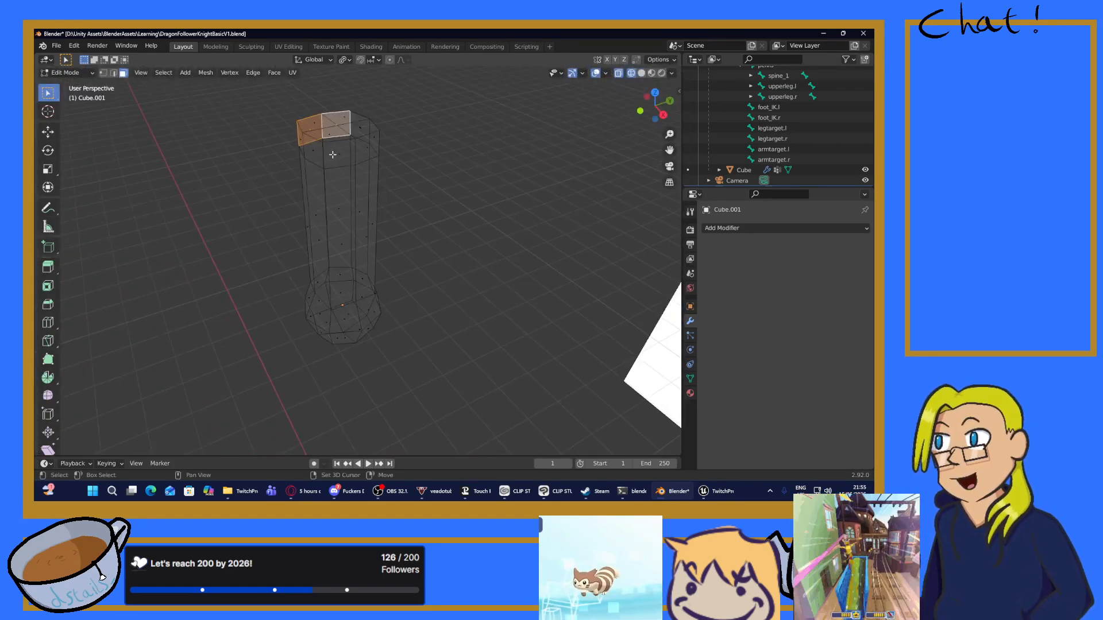
shift+click(338, 154)
shift+click(364, 156)
key(KP_1)
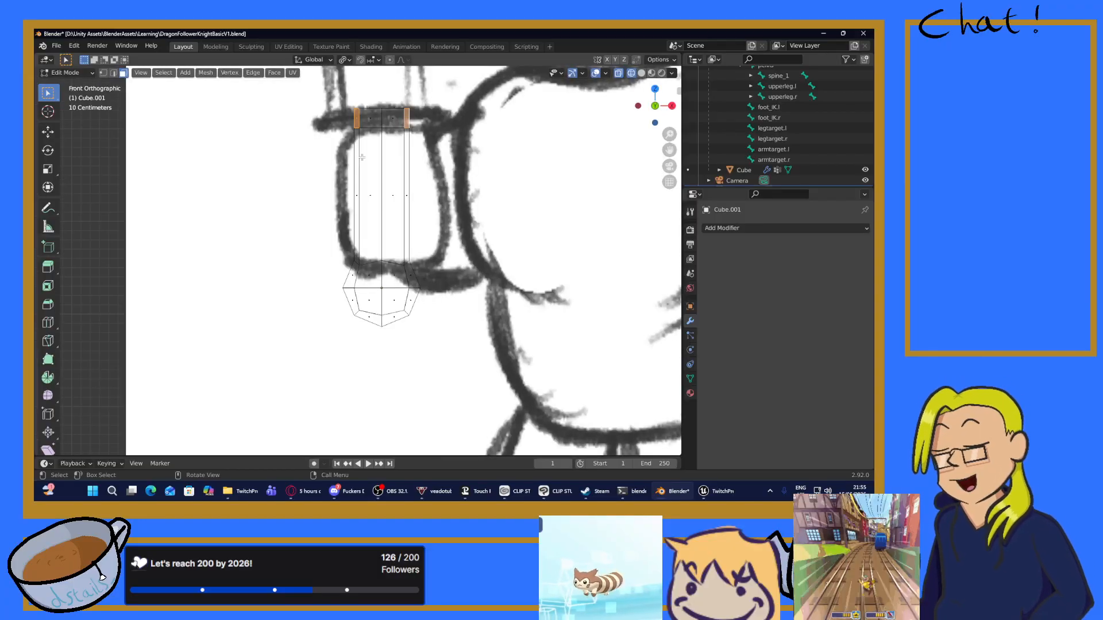
key(e)
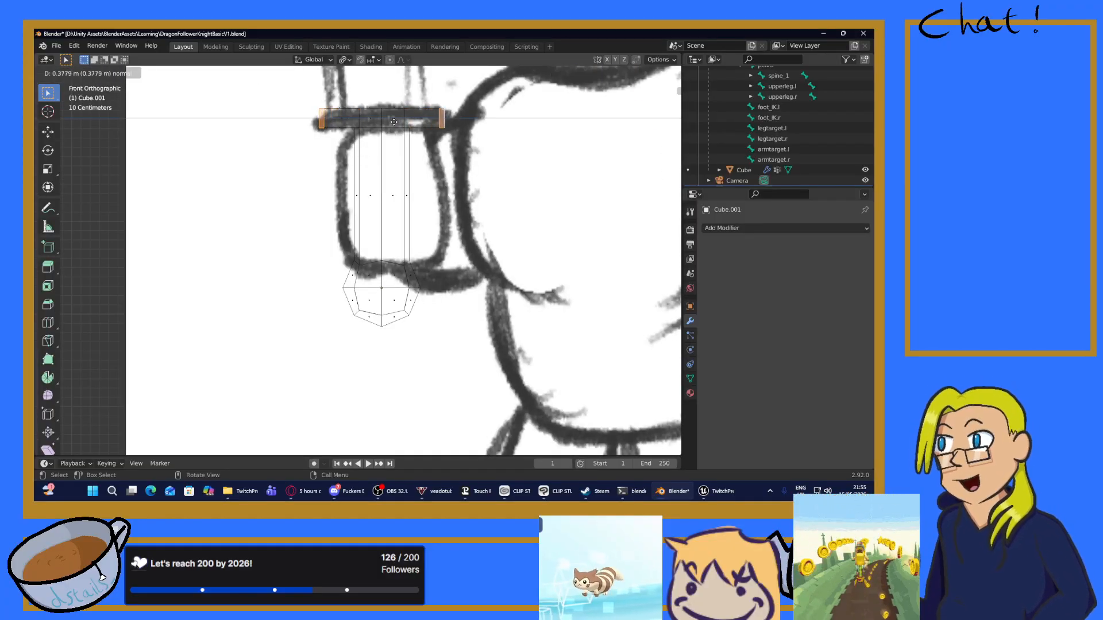
click(394, 121)
key(s)
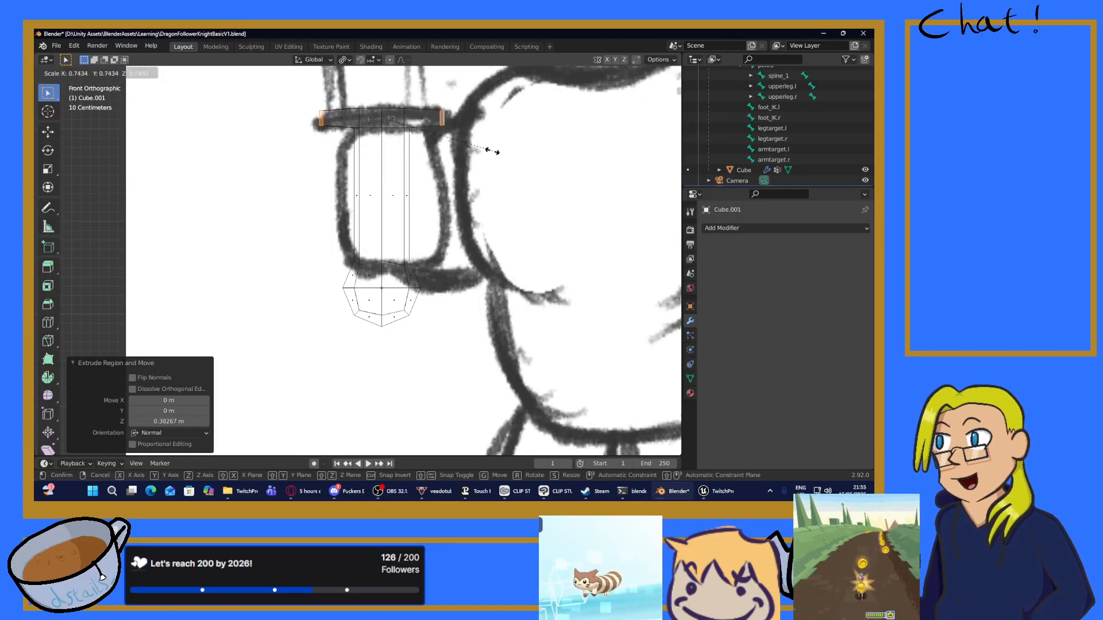
click(477, 148)
Step: Try to extrude the blade upward from the four top faces at the middle of the crossguard and scale it
mouse_move(454, 161)
middle_down()
mouse_move(378, 200)
mouse_move(412, 179)
mouse_move(443, 221)
mouse_move(436, 266)
mouse_move(391, 189)
mouse_move(336, 156)
mouse_move(401, 238)
middle_up()
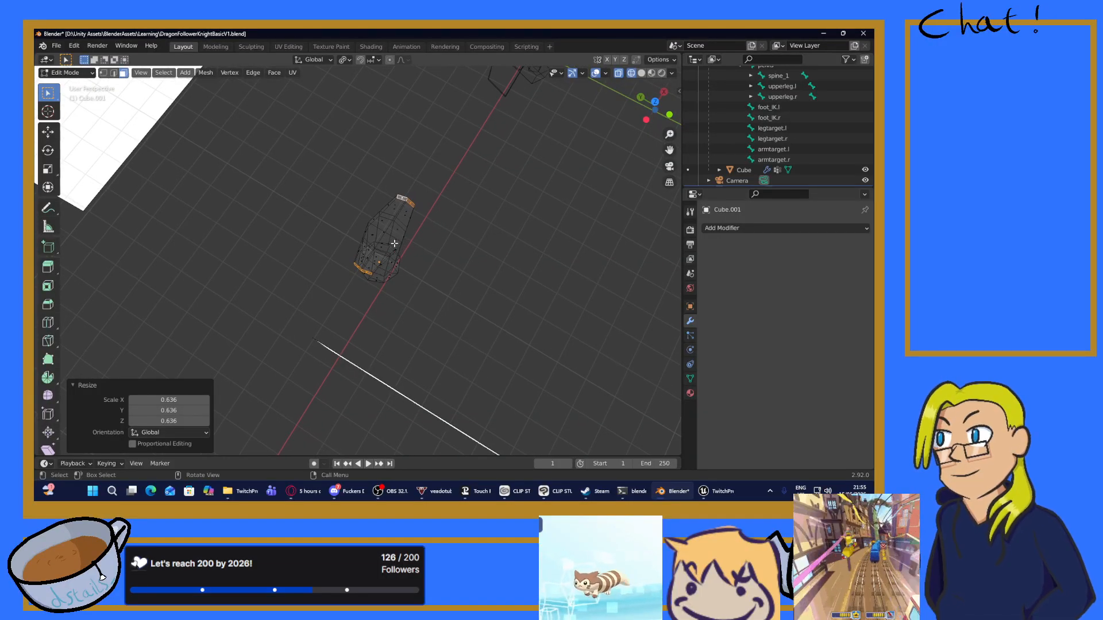
scroll(395, 227, up, 5)
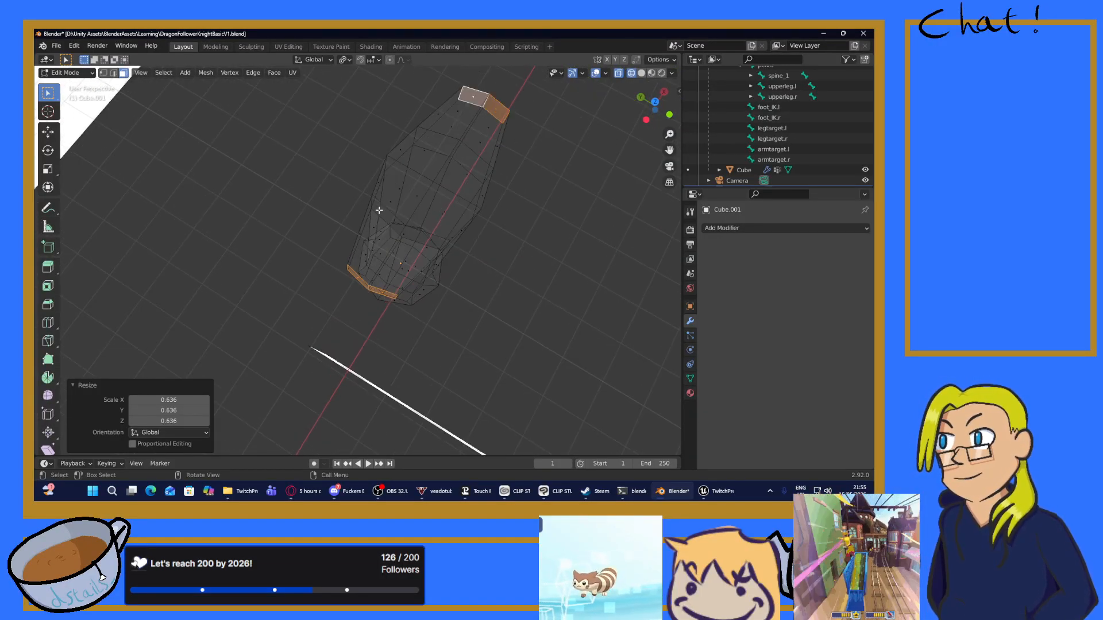
middle_drag(429, 190, 310, 176)
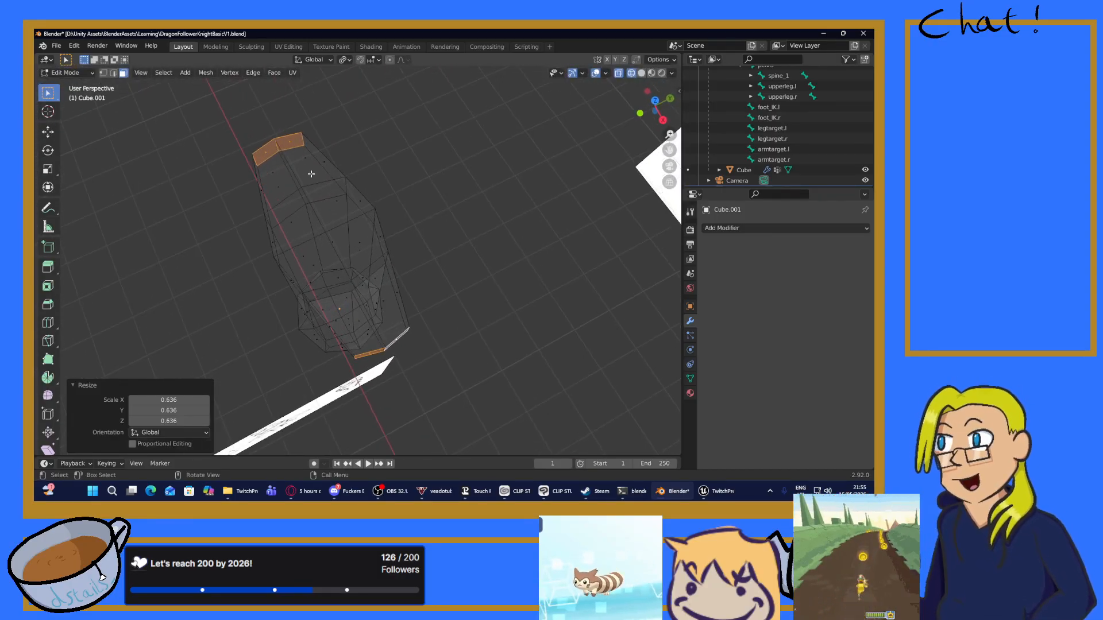
scroll(325, 164, up, 4)
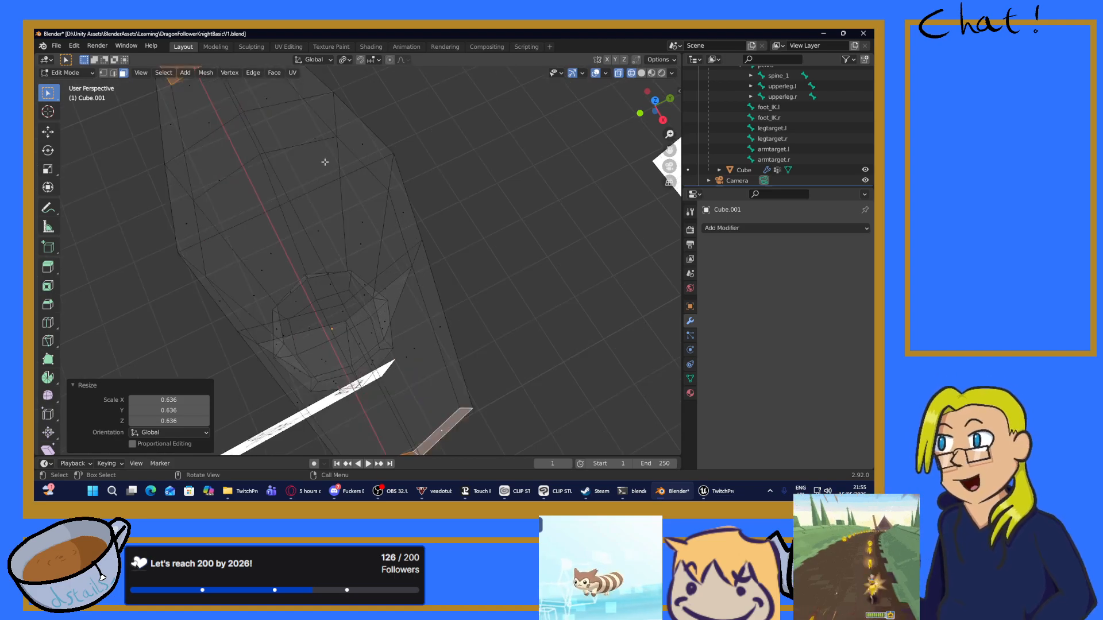
click(308, 128)
middle_drag(310, 129, 375, 155)
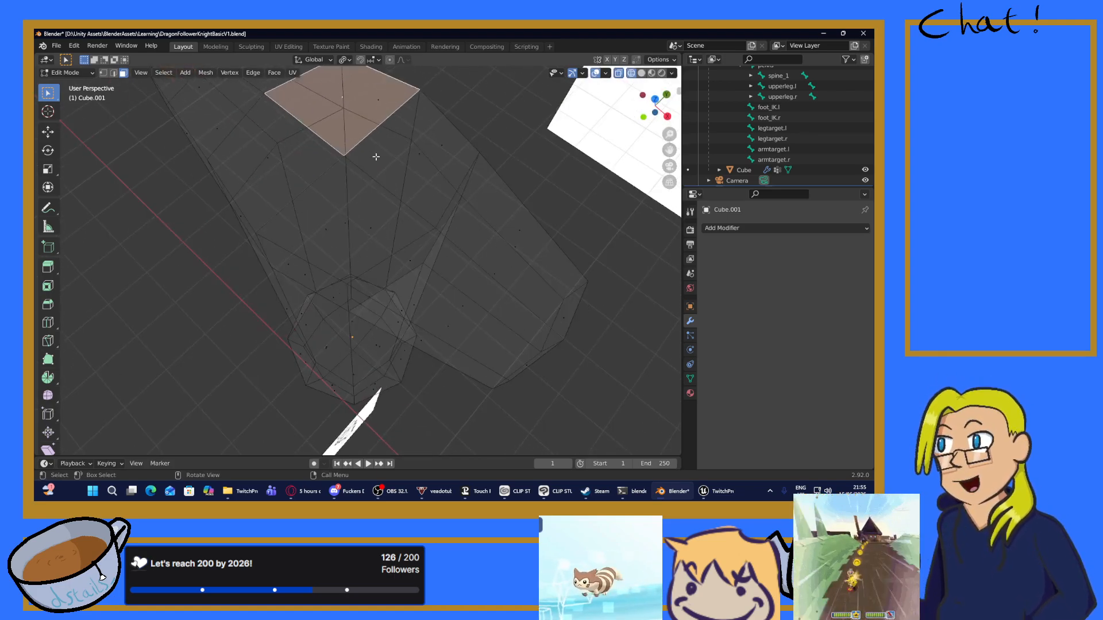
shift+click(415, 153)
shift+click(358, 209)
shift+click(303, 189)
key(KP_1)
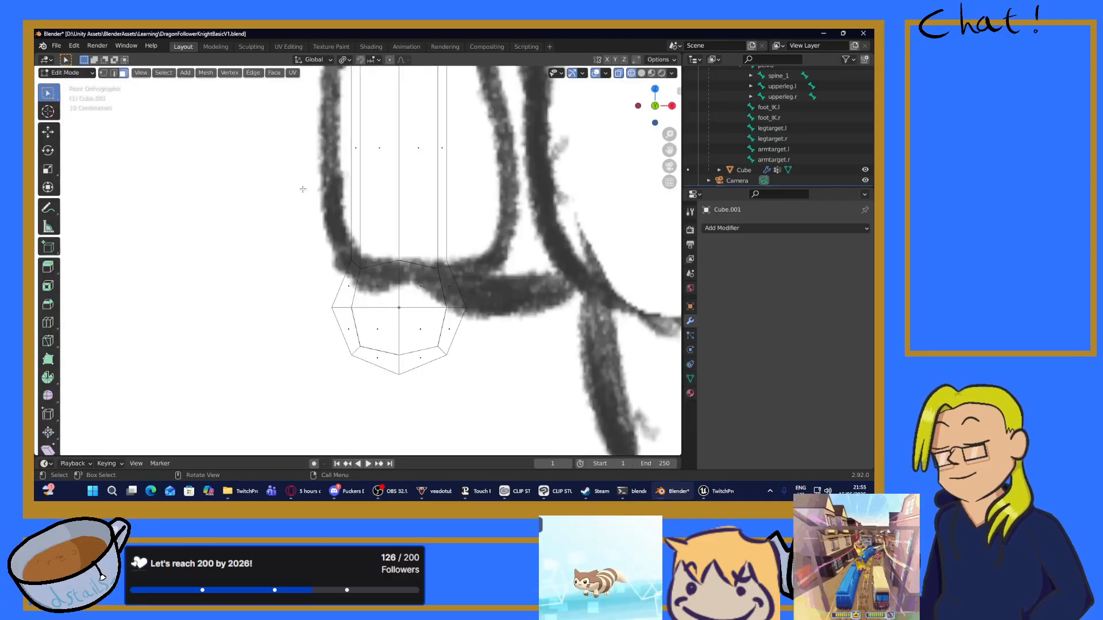
scroll(345, 201, down, 4)
key(e)
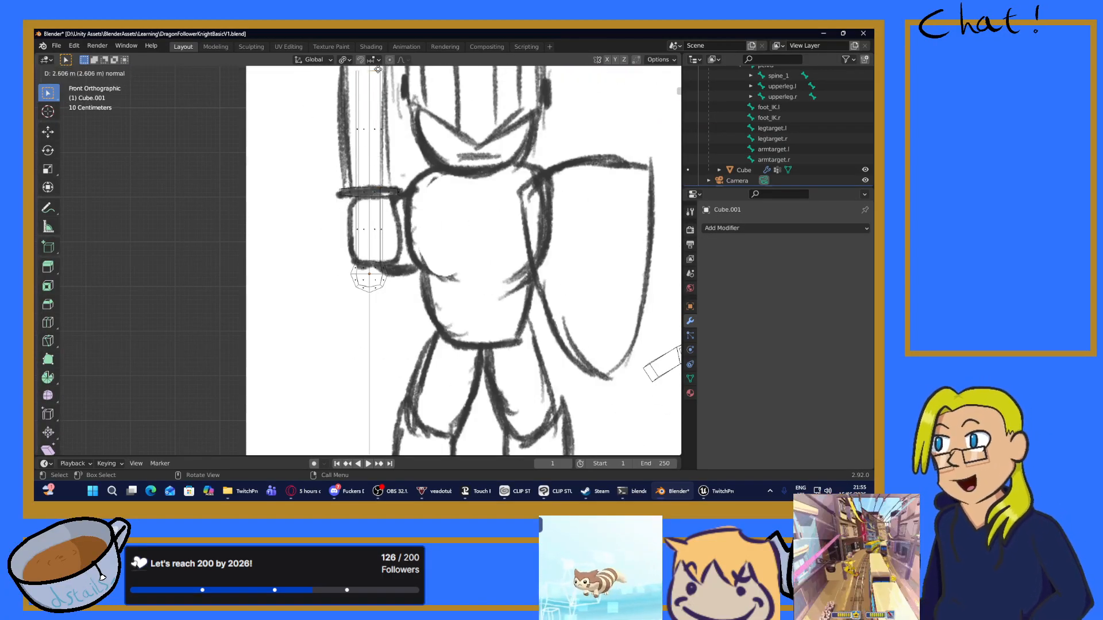
click(370, 271)
mouse_move(369, 271)
middle_down()
mouse_move(475, 202)
mouse_move(428, 193)
mouse_move(454, 183)
mouse_move(422, 183)
mouse_move(405, 122)
mouse_move(520, 178)
mouse_move(441, 184)
mouse_move(418, 161)
mouse_move(404, 185)
mouse_move(408, 174)
middle_up()
key(s)
click(341, 120)
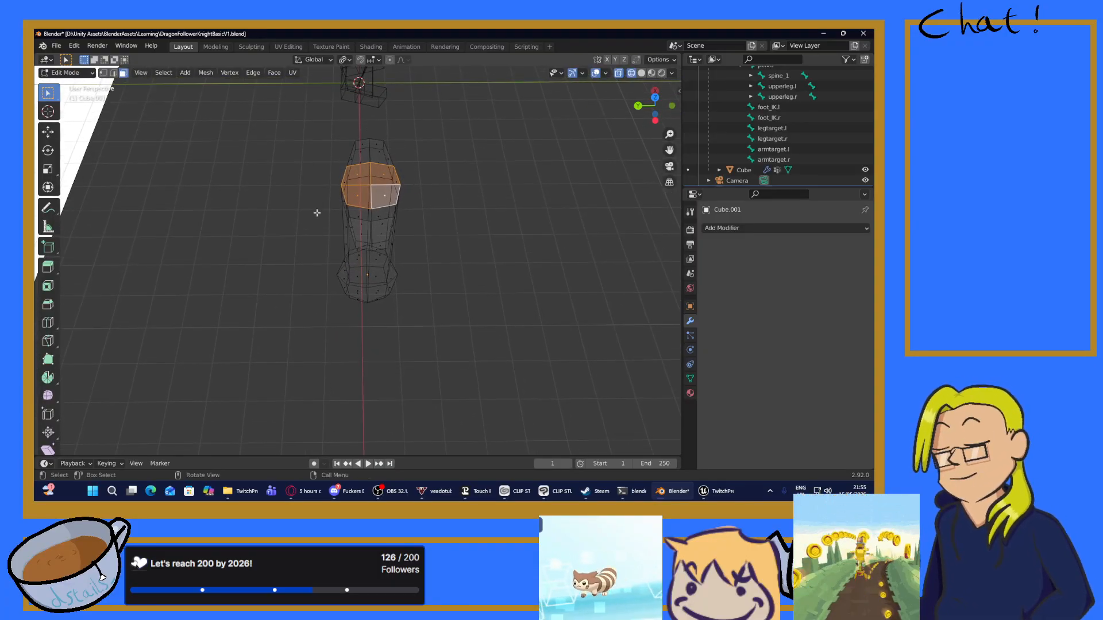
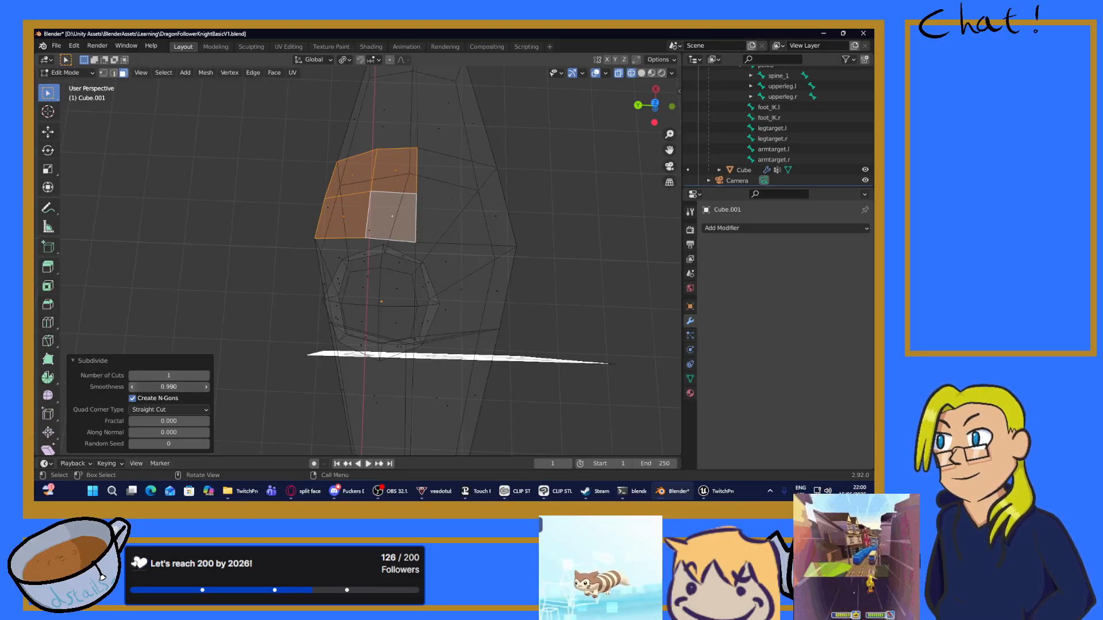
Step: Try a smoothness of 0 for the subdivision of the crossguard's top face, and undo the subdivision
click(166, 386)
text(0.94)
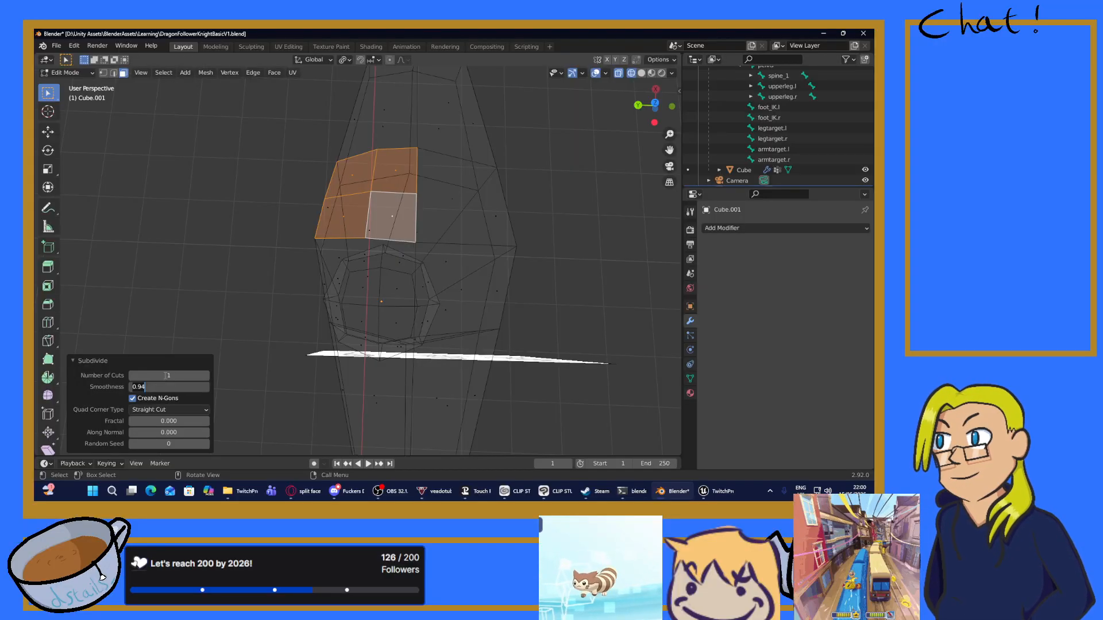
text(0)
key(Return)
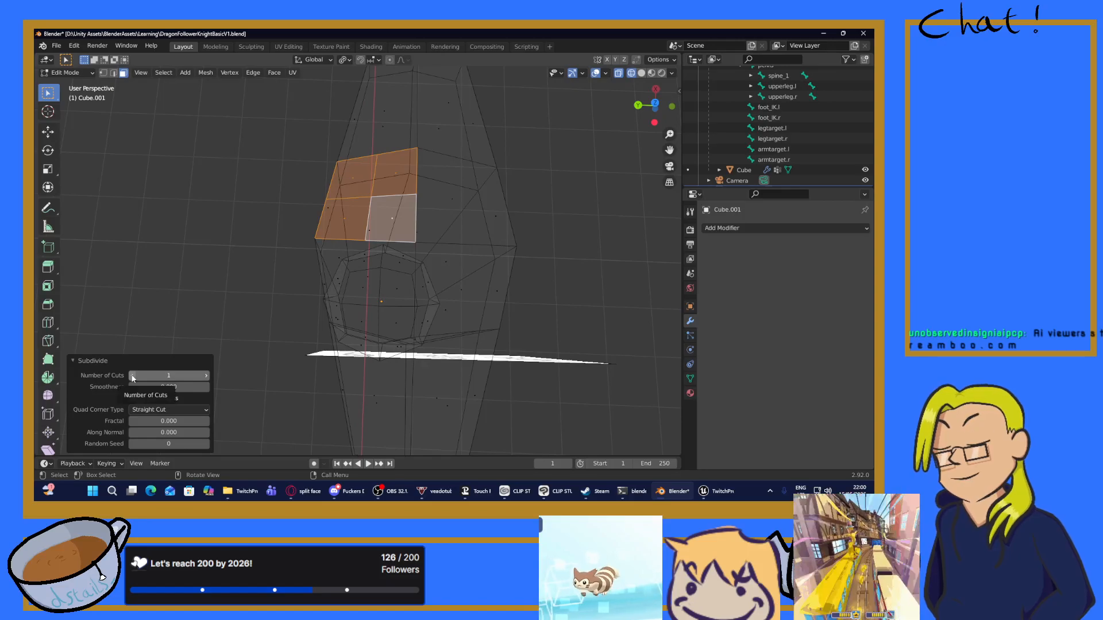
click(195, 271)
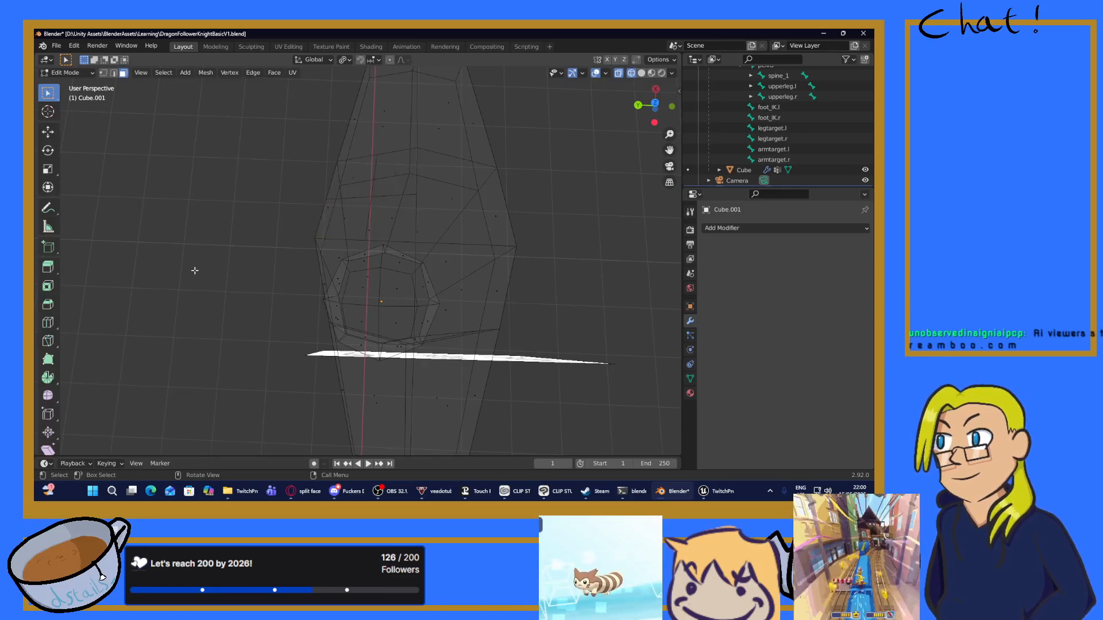
middle_drag(420, 253, 388, 239)
key(ctrl+z)
key(ctrl+z)
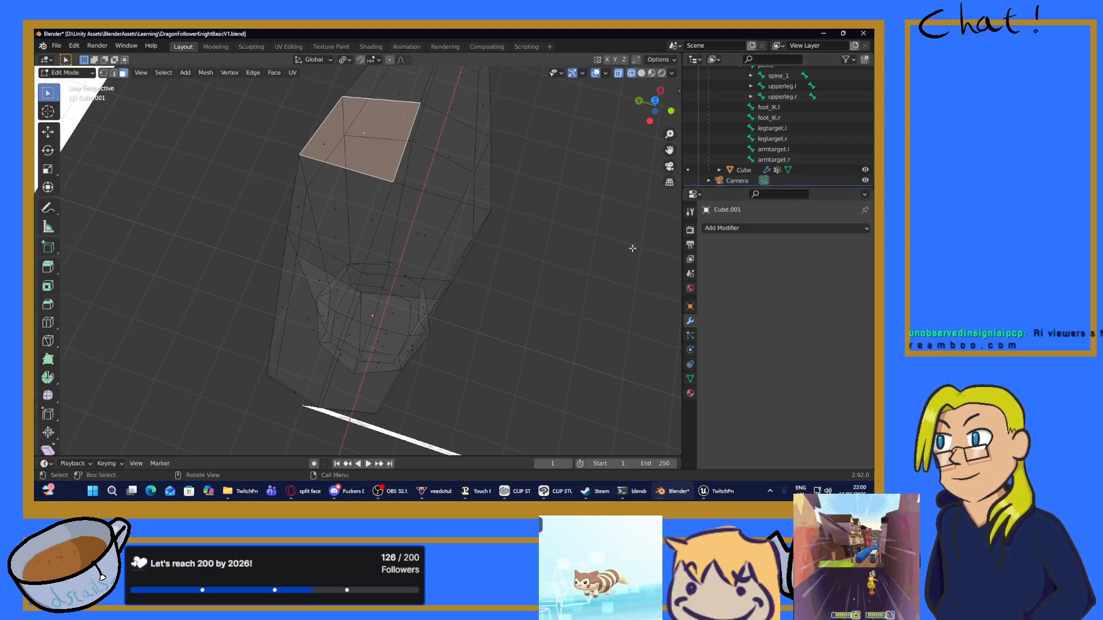
Step: Subdivide two opposite edges of the selected top face with one cut, splitting the face in two
click(113, 73)
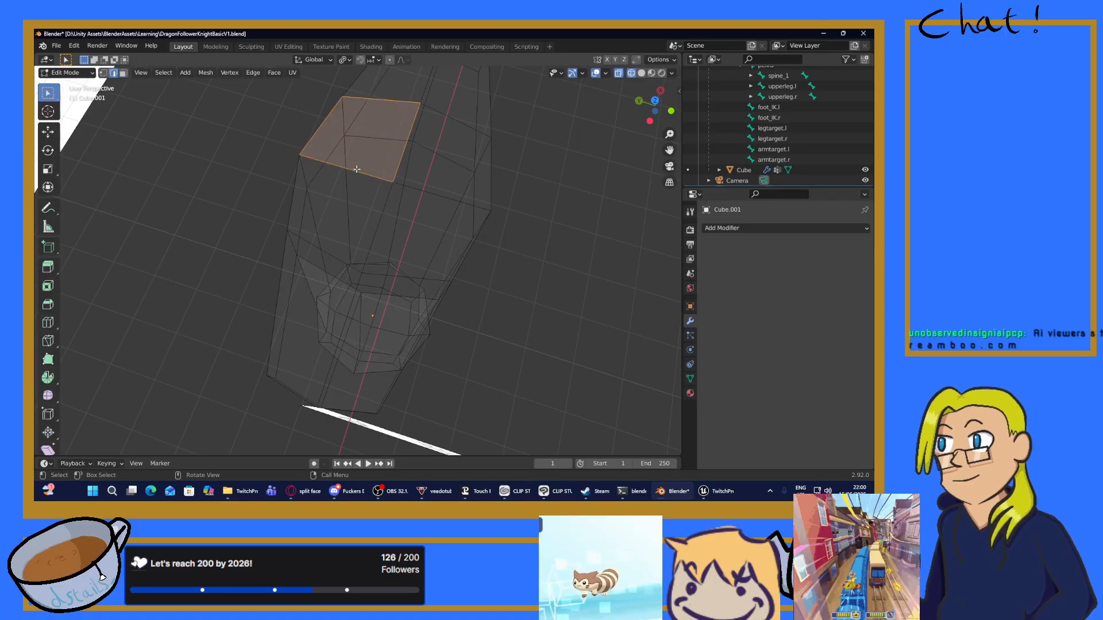
click(348, 167)
shift+click(389, 101)
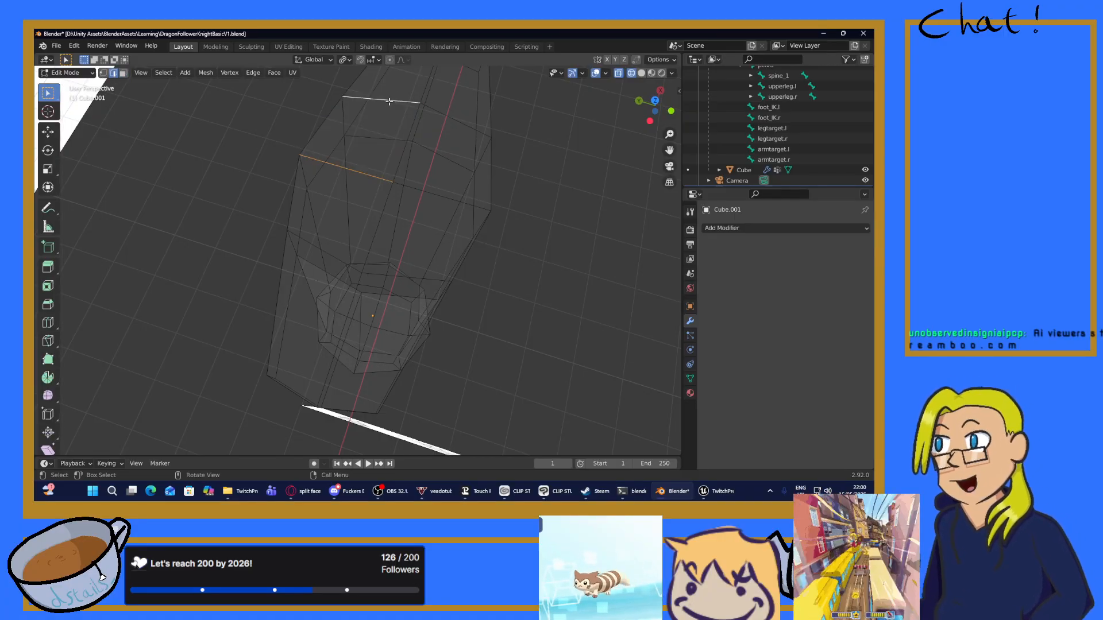
right_click(389, 101)
click(358, 97)
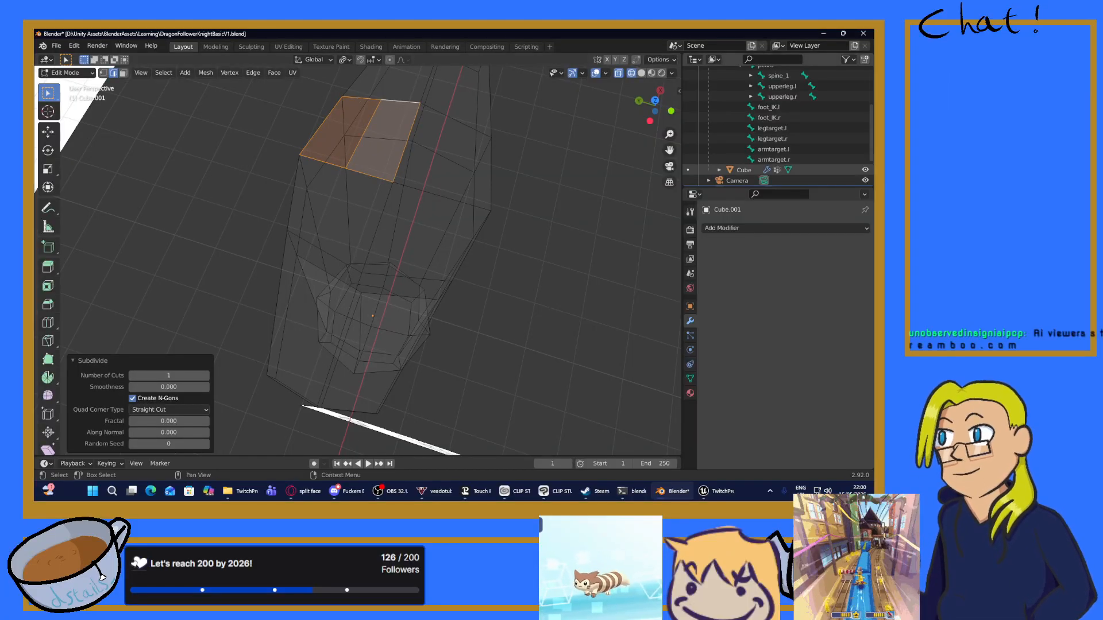
Step: Subdivide the two opposite edges of the neighbouring top face with one cut
click(454, 123)
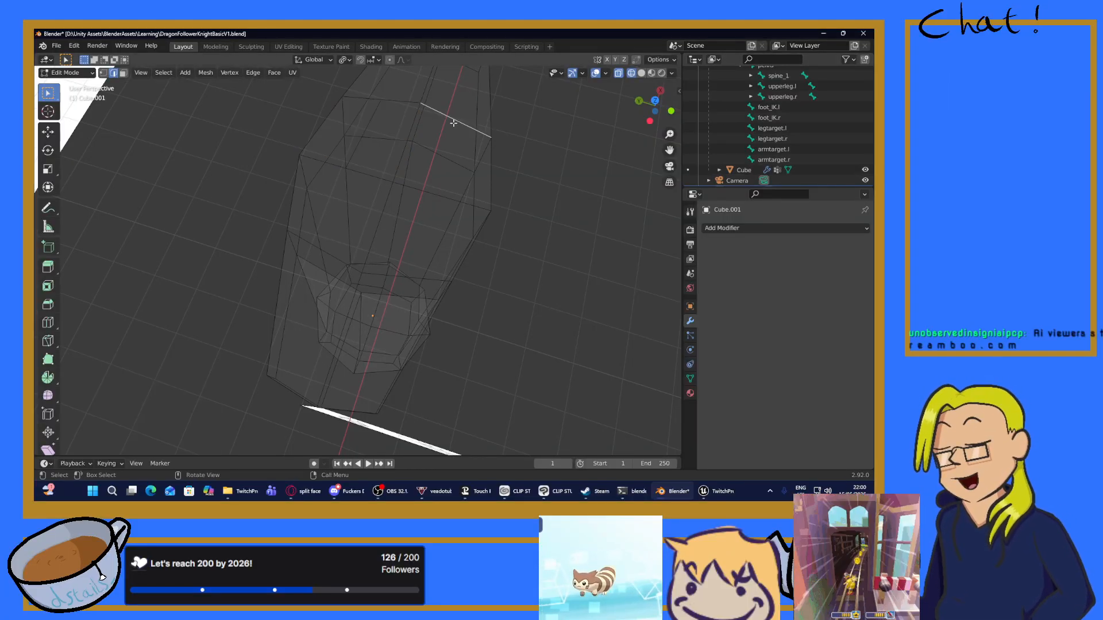
shift+click(438, 193)
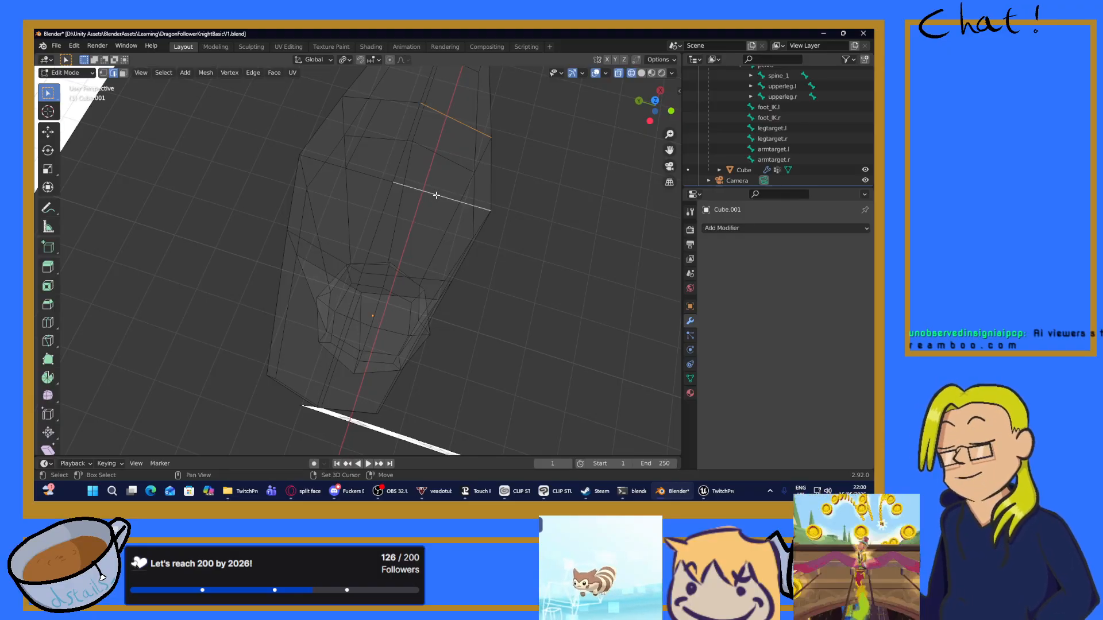
right_click(443, 174)
click(419, 173)
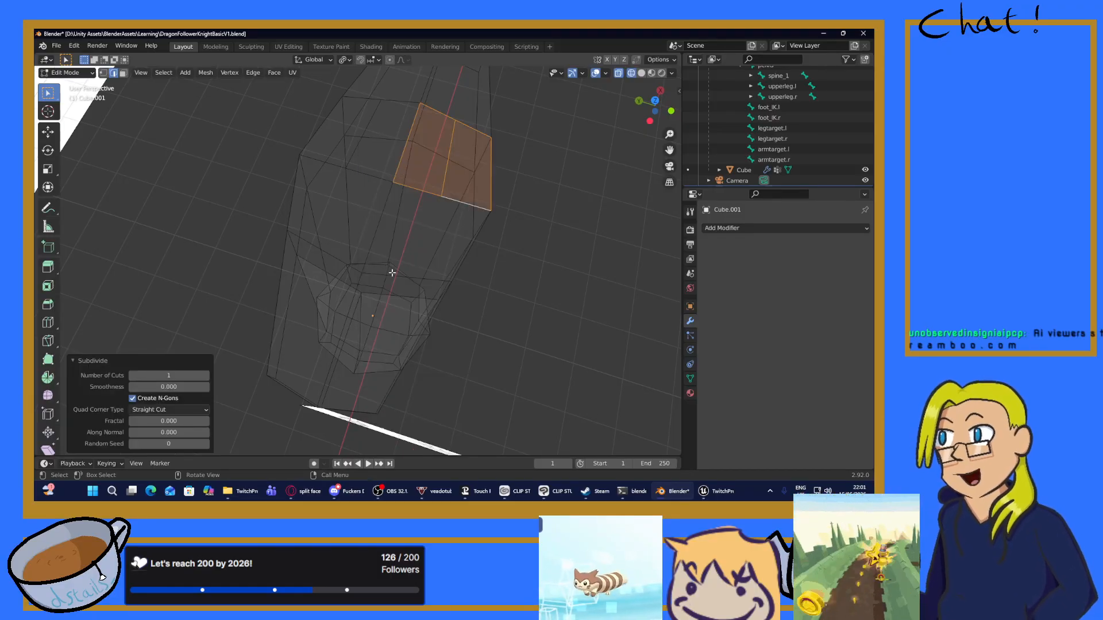
click(372, 239)
click(404, 271)
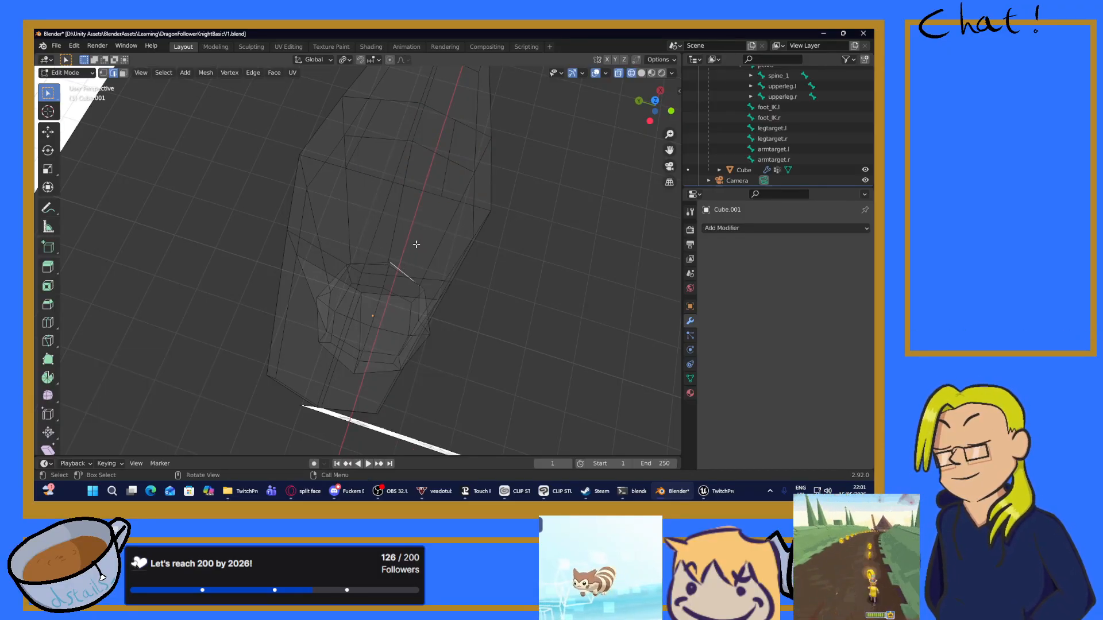
click(437, 279)
middle_drag(500, 215, 391, 234)
shift+click(326, 266)
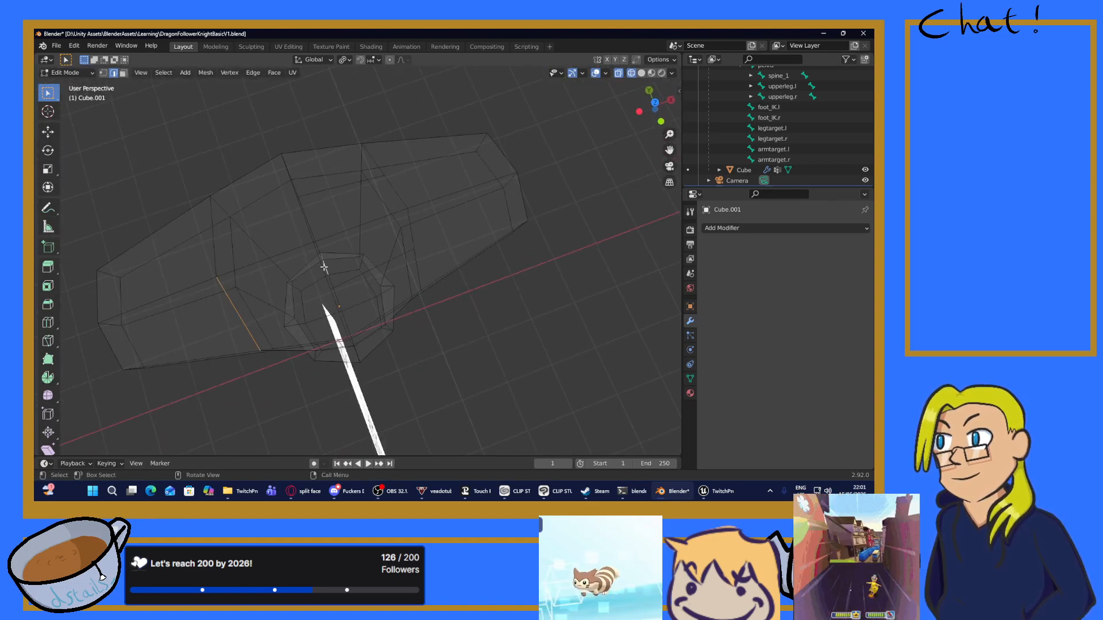
click(240, 333)
click(252, 330)
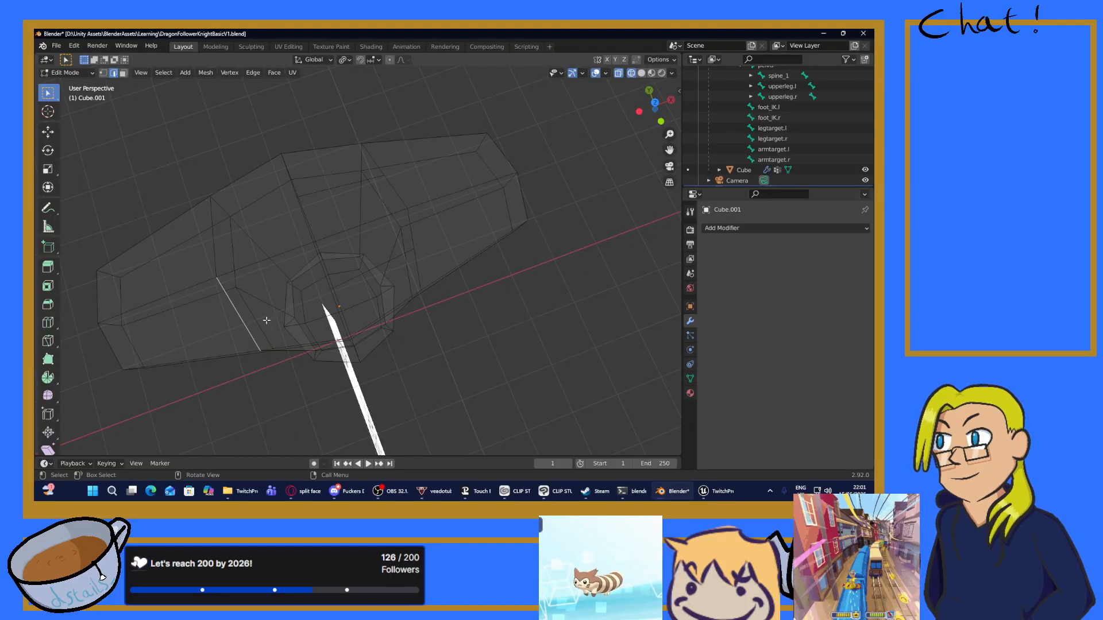
middle_drag(266, 322, 360, 295)
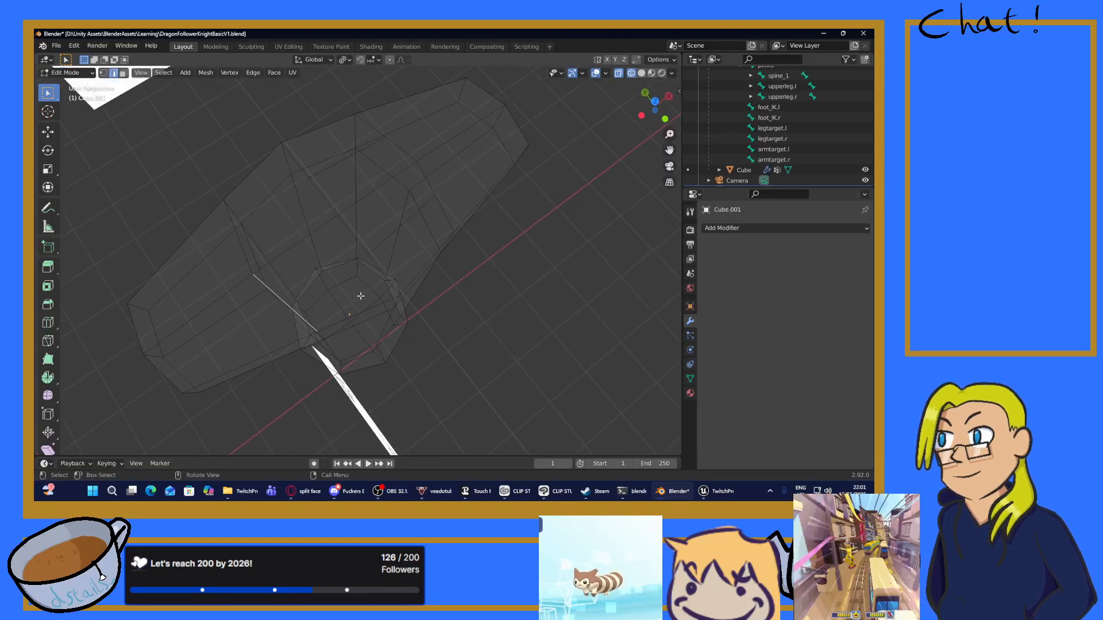
click(379, 271)
click(371, 255)
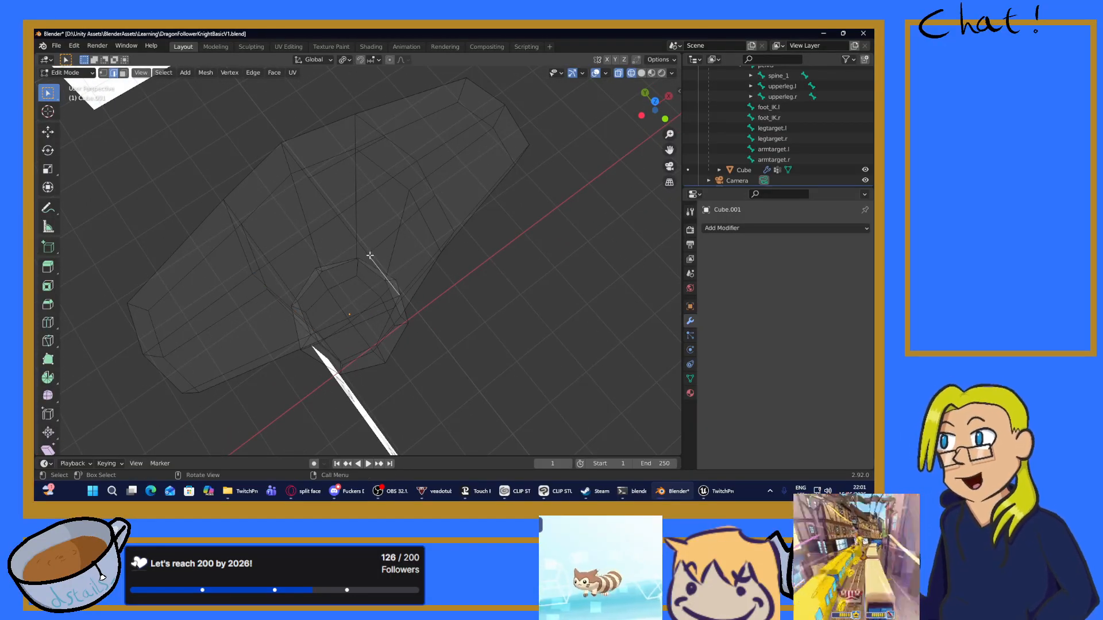
Step: Try subdividing the opposite edges of the next top face of the crossguard, and undo the subdivision
click(365, 254)
middle_drag(437, 269, 436, 258)
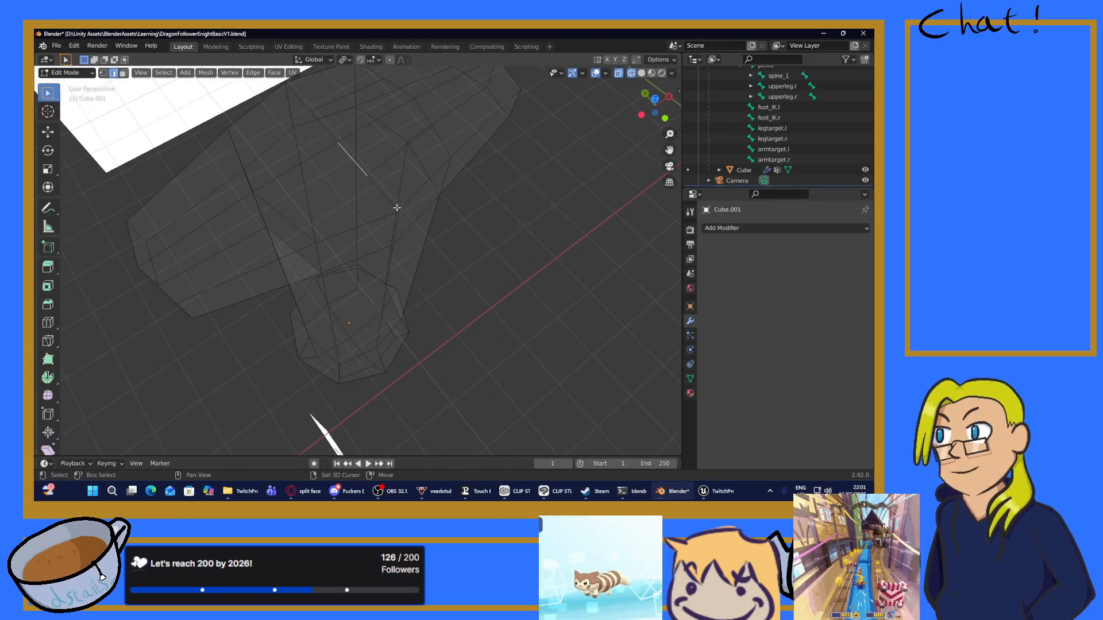
click(382, 196)
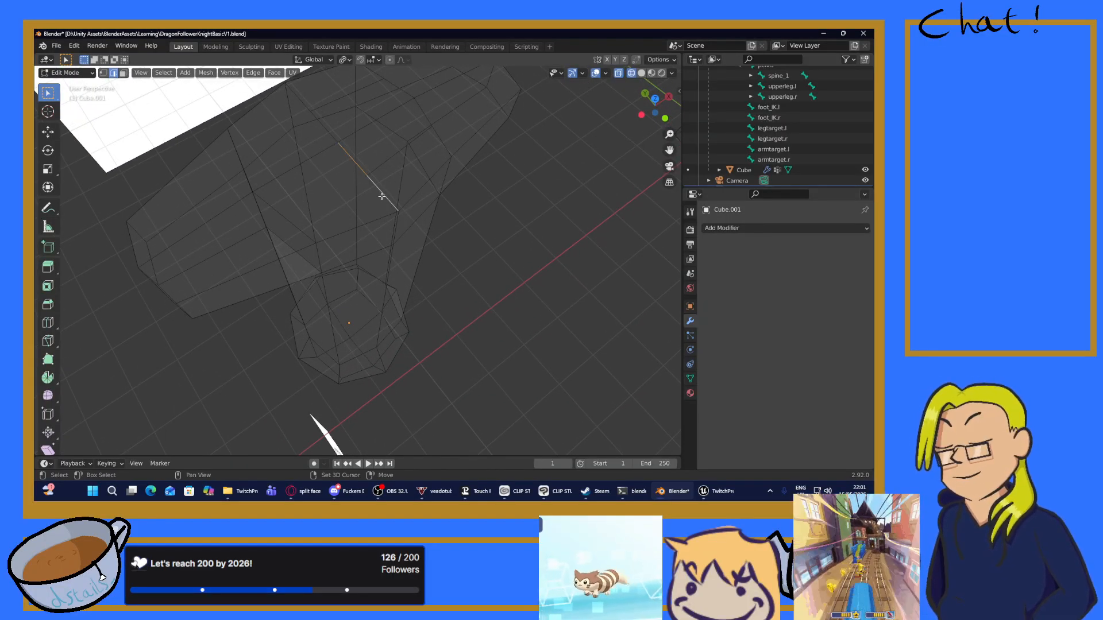
shift+click(290, 220)
right_click(339, 216)
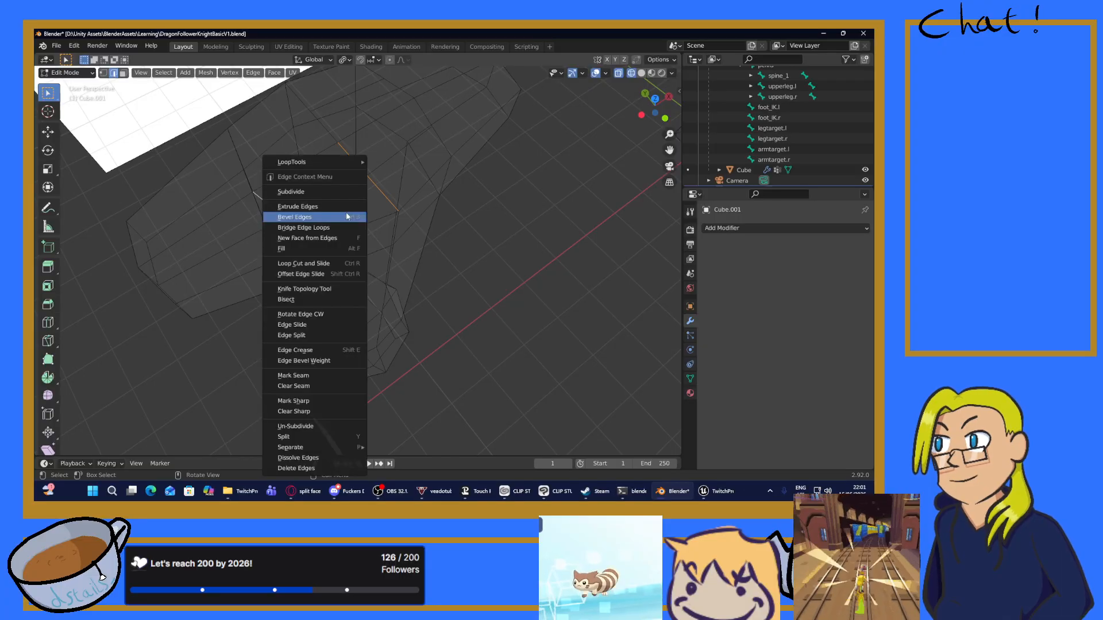
click(296, 189)
key(ctrl+z)
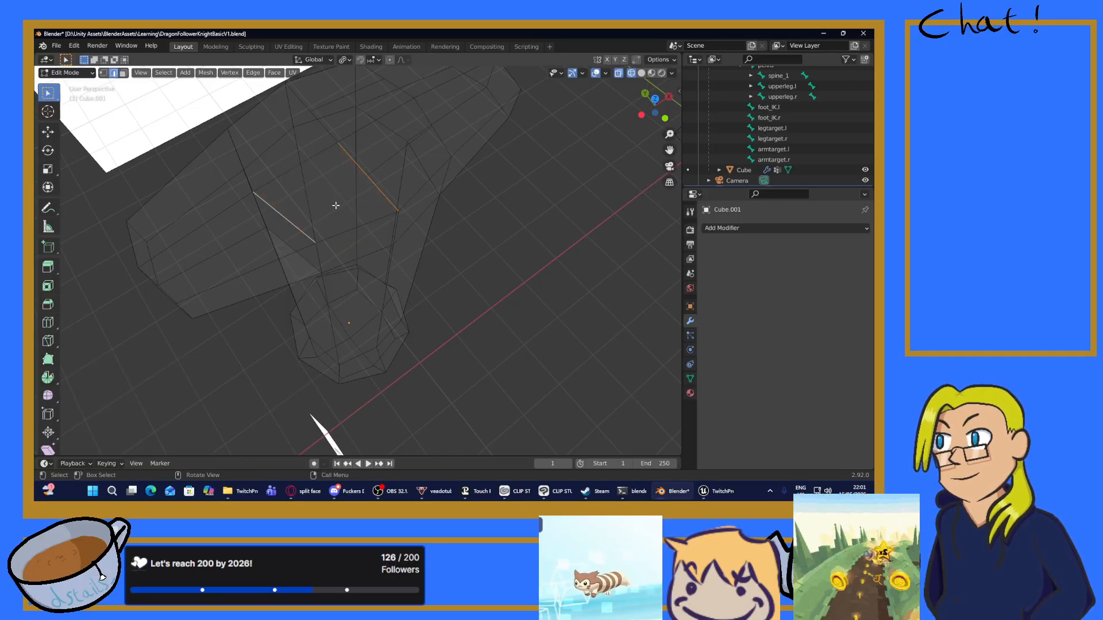
middle_drag(335, 205, 391, 207)
click(417, 202)
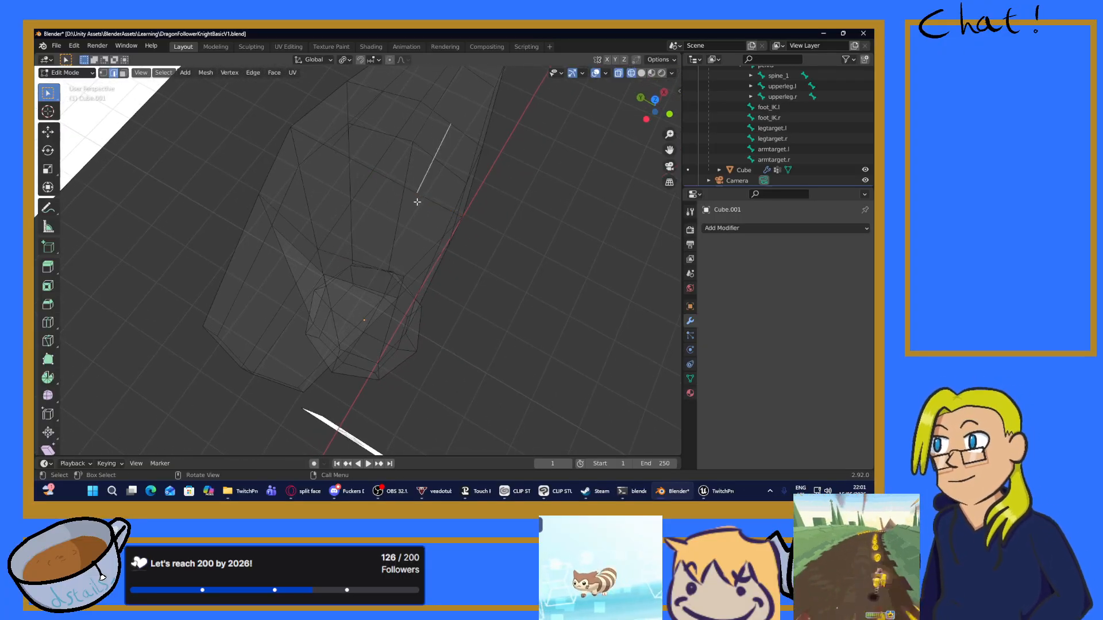
click(447, 204)
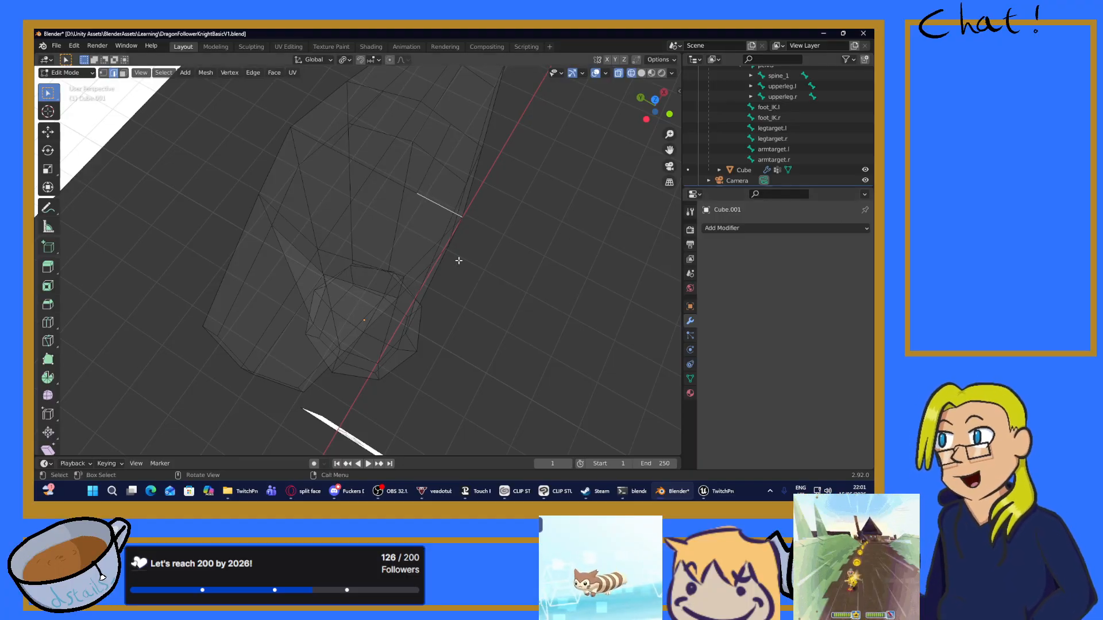
click(310, 243)
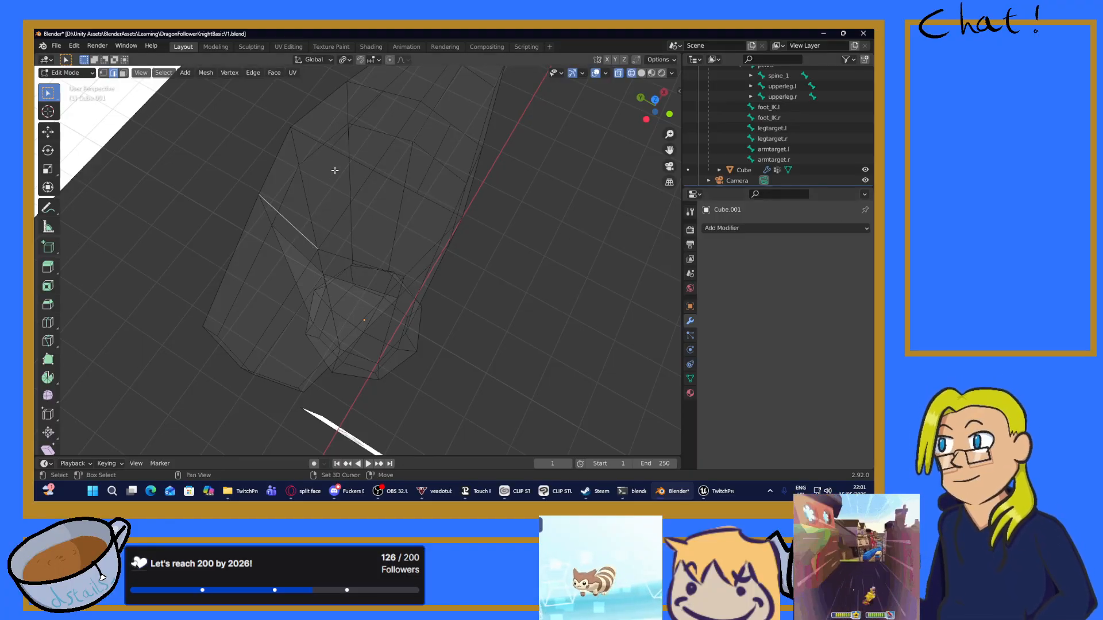
shift+click(347, 157)
shift+click(328, 147)
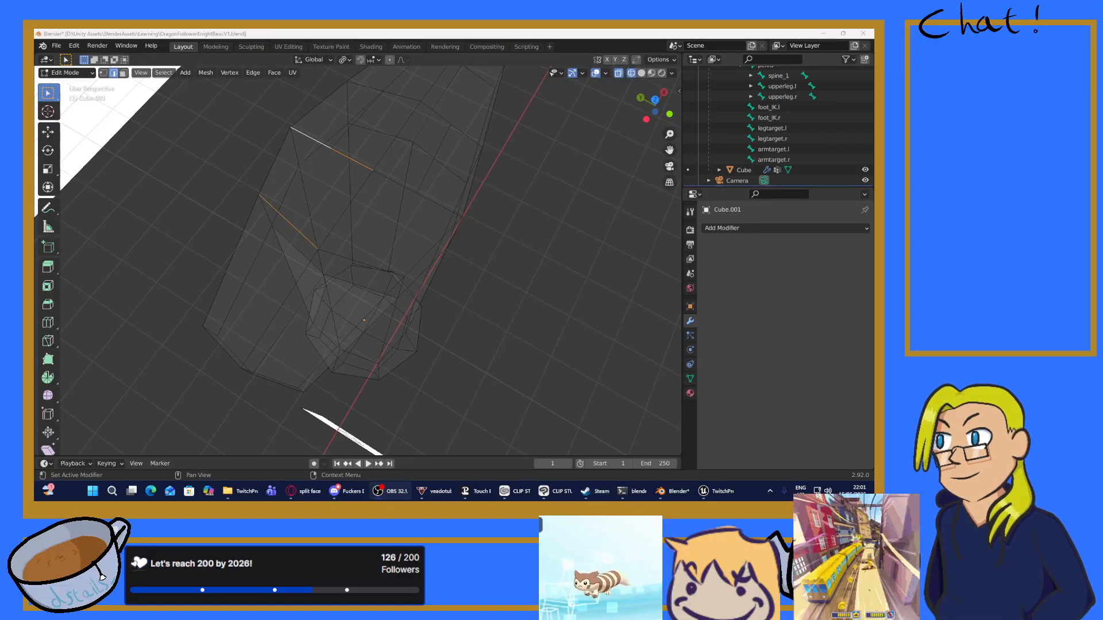
middle_drag(463, 246, 497, 253)
click(357, 282)
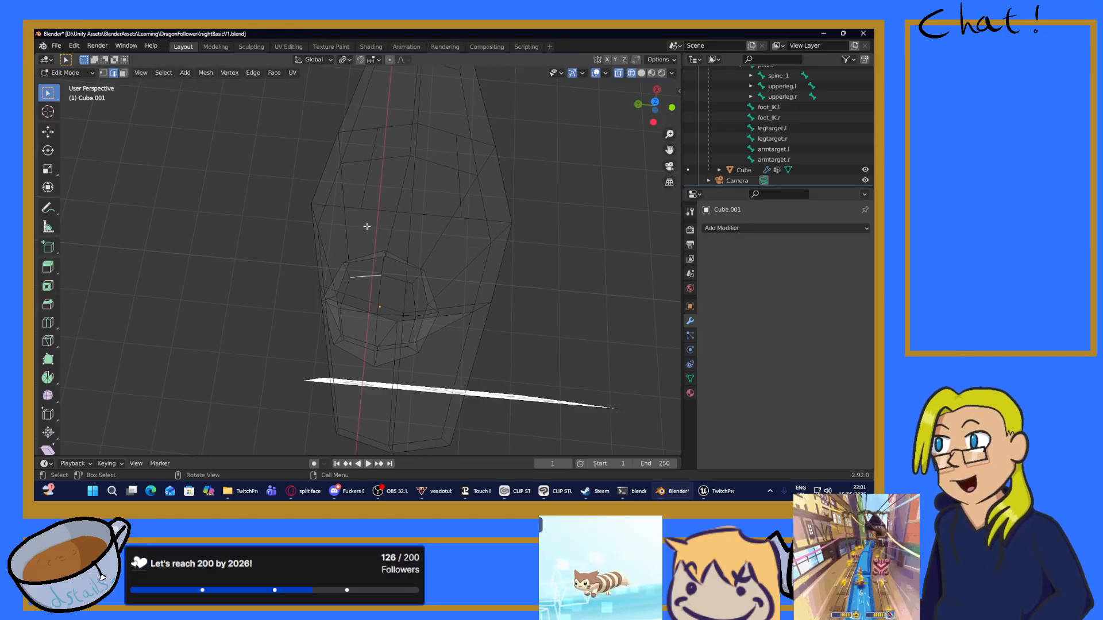
scroll(367, 226, up, 2)
scroll(365, 206, down, 1)
scroll(365, 204, down, 1)
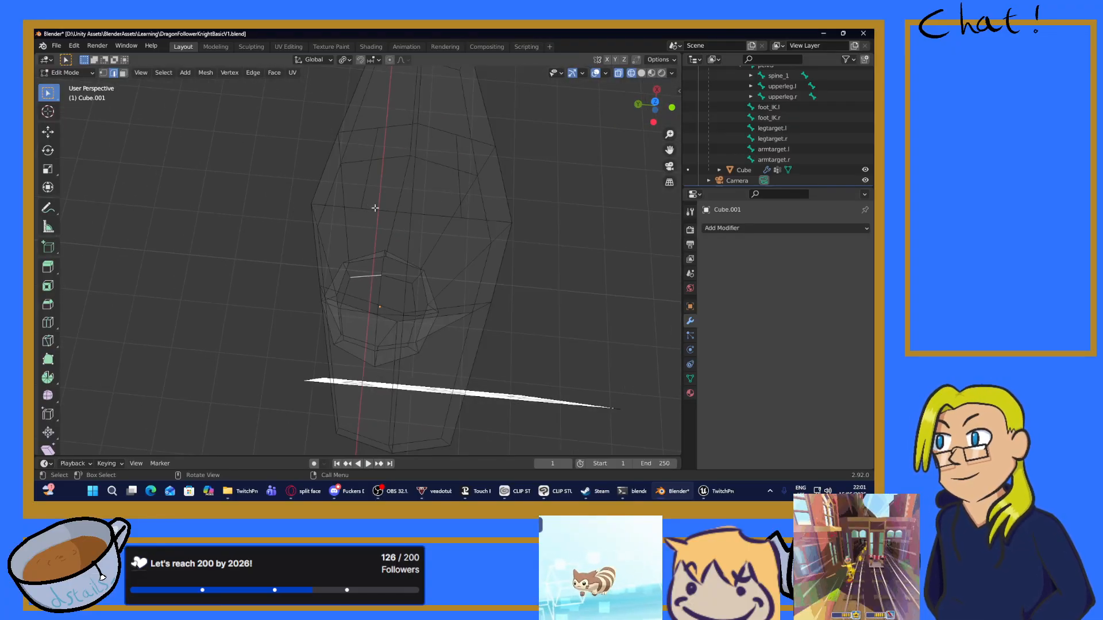
Step: Try Bridge Edge Loops on the two adjoining edge segments that cross the crossguard's top
click(375, 209)
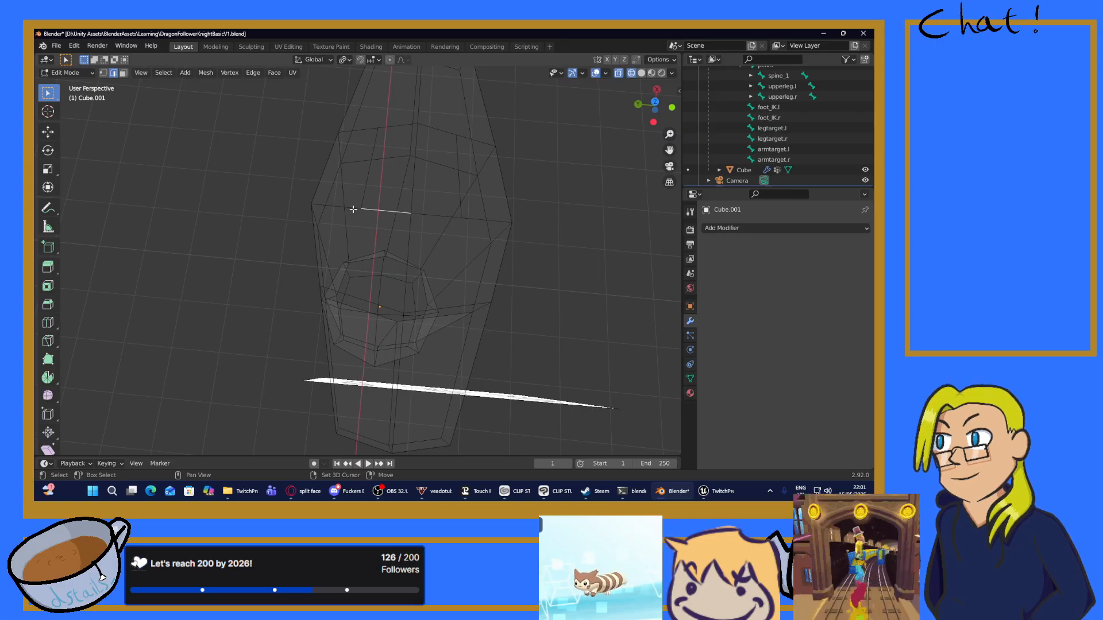
right_click(353, 209)
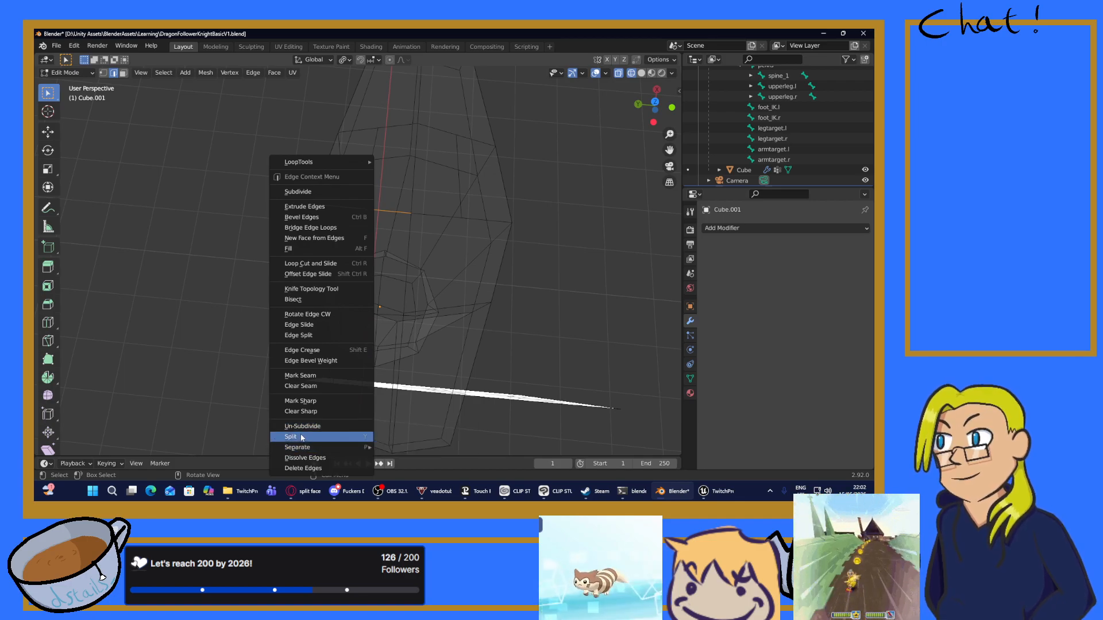
click(320, 228)
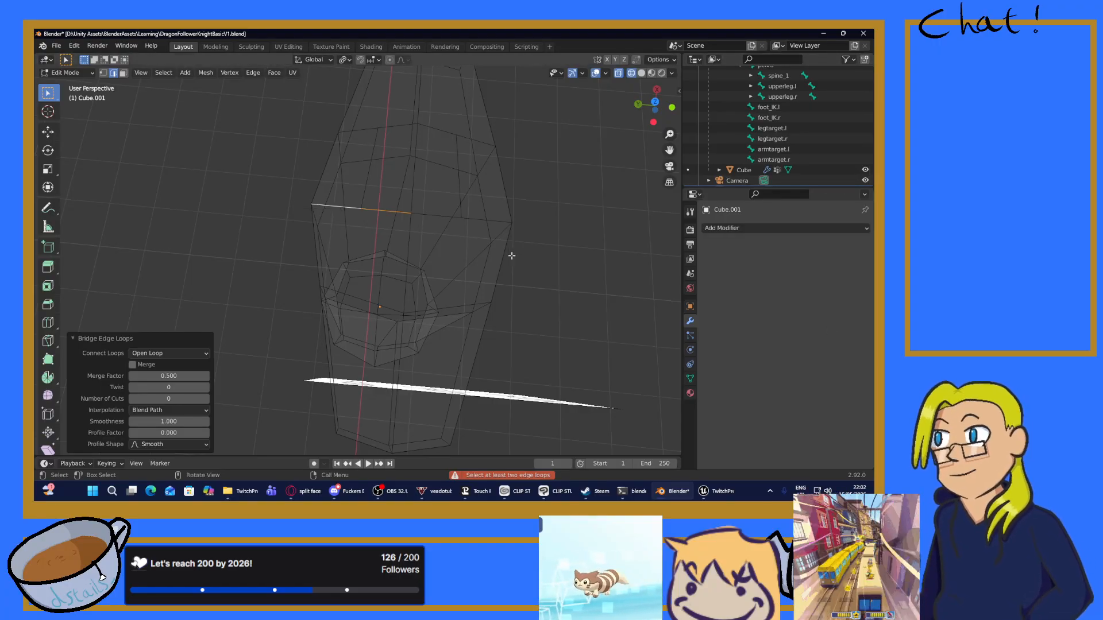
right_click(371, 213)
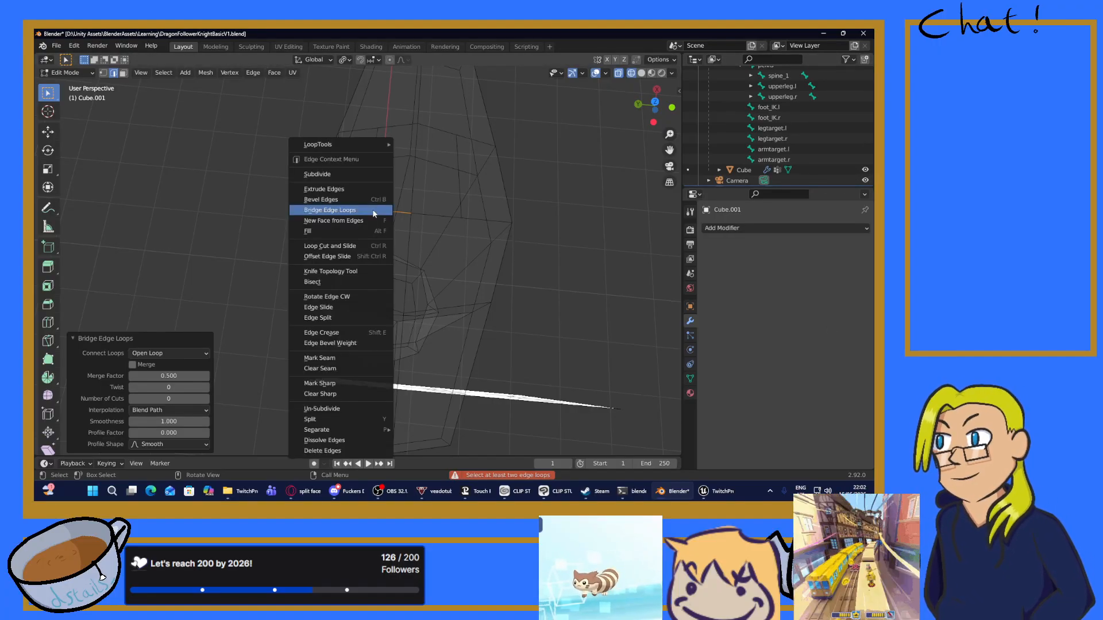
Step: Try merging the selected edge segments with different merge types, including At Center and At Cursor, and undo each merge
key(m)
click(602, 210)
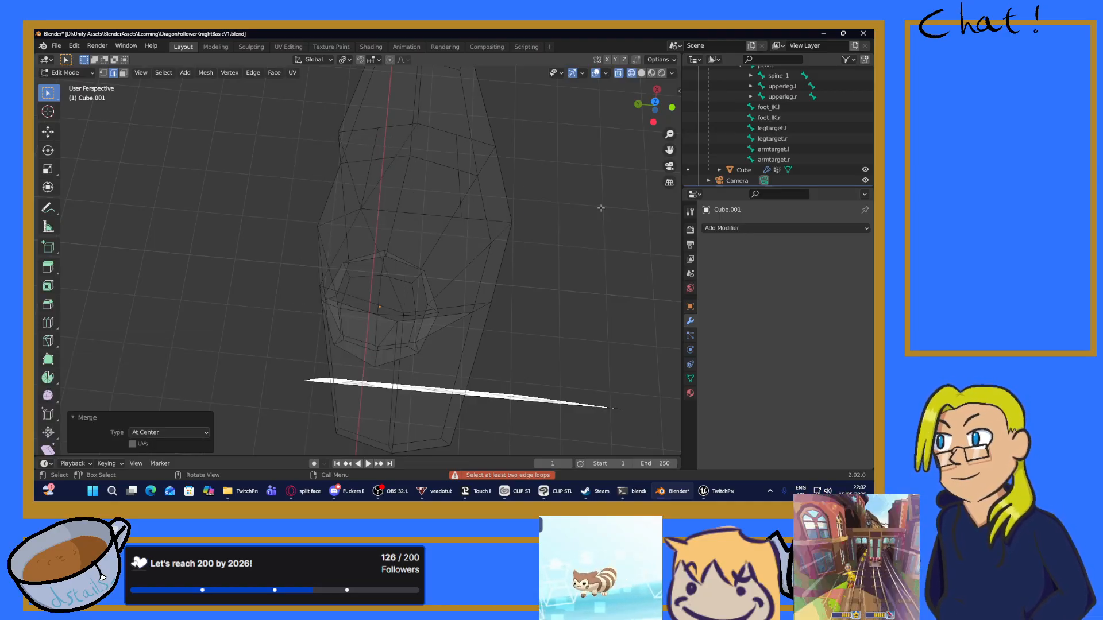
key(ctrl+z)
key(m)
click(564, 226)
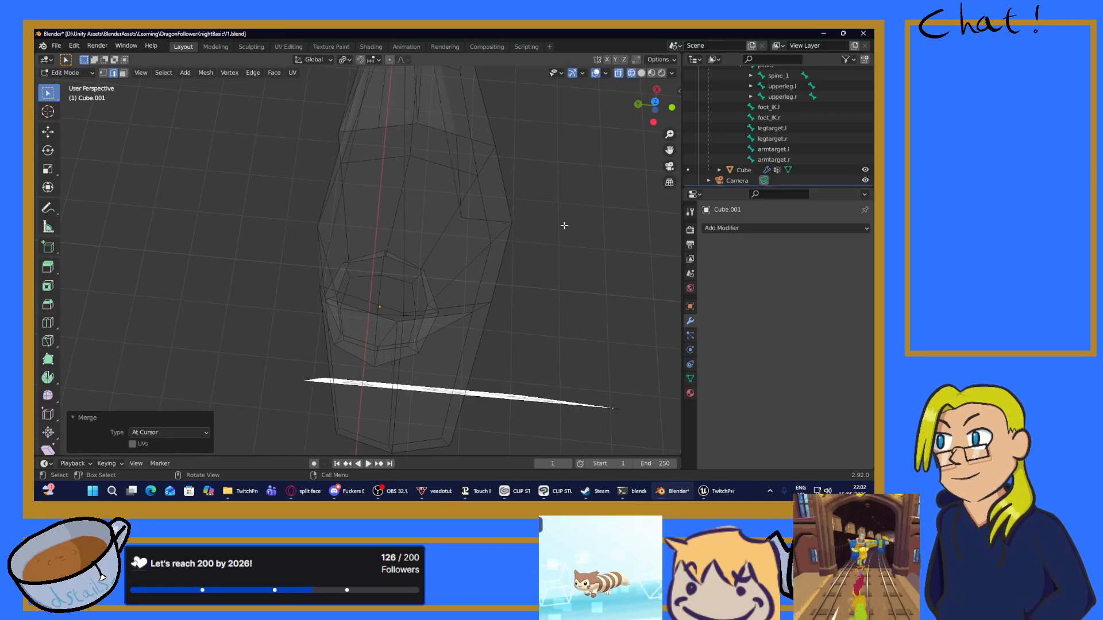
key(ctrl+z)
key(m)
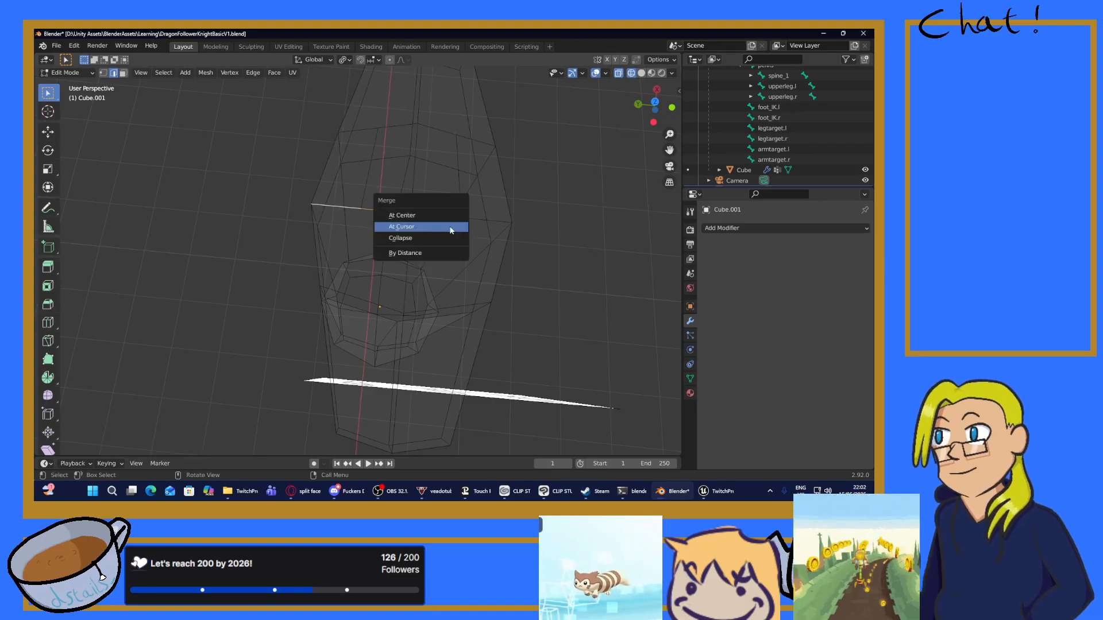
click(412, 243)
key(ctrl+z)
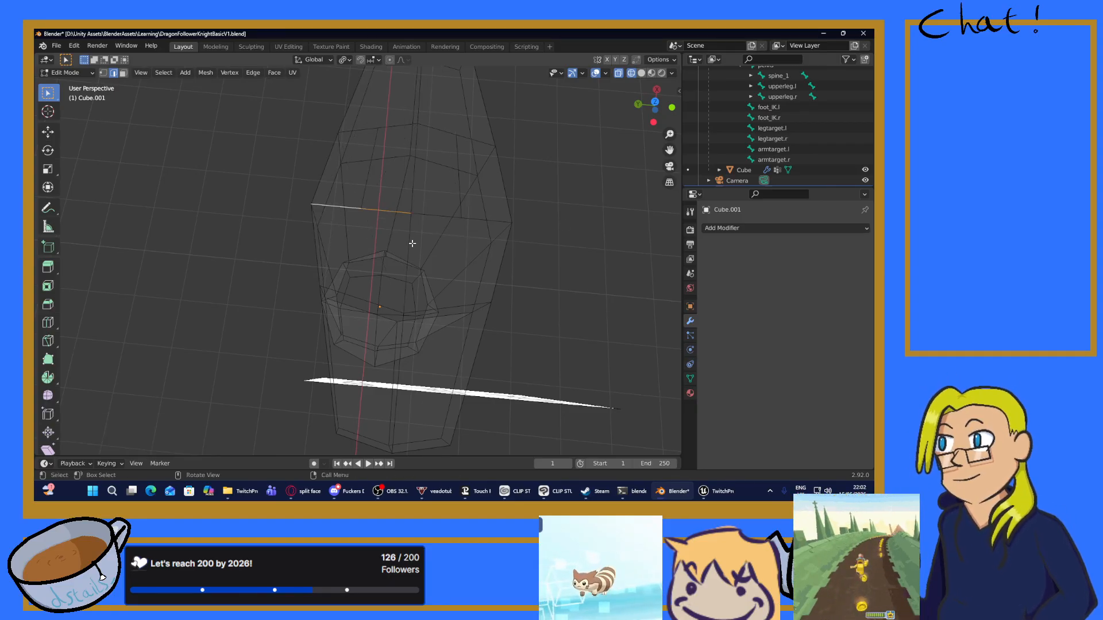
Step: Try subdividing the two split edge segments together with the opposite unsplit edge of the crossguard's top face, and undo the subdivision
click(457, 221)
click(486, 225)
middle_drag(485, 224, 376, 222)
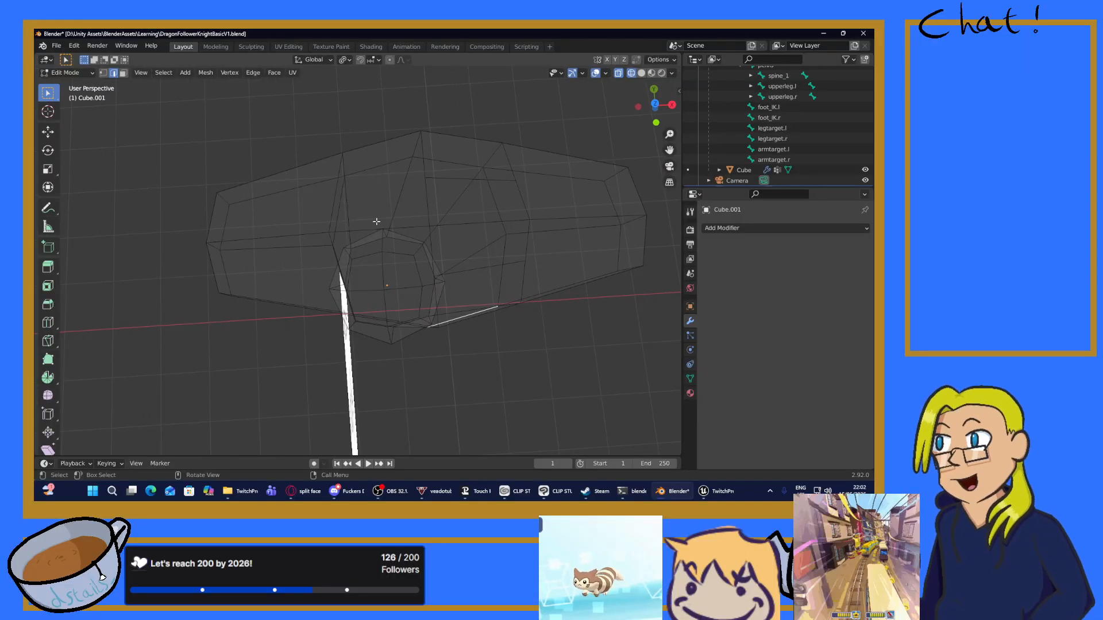
click(337, 198)
shift+click(426, 200)
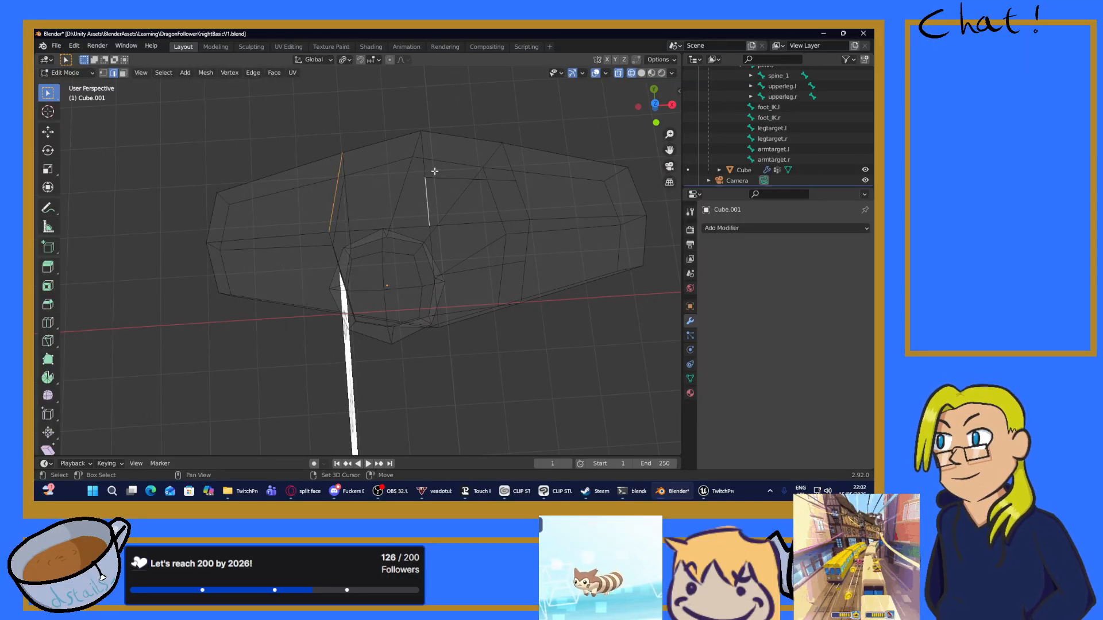
shift+click(422, 168)
shift+click(337, 190)
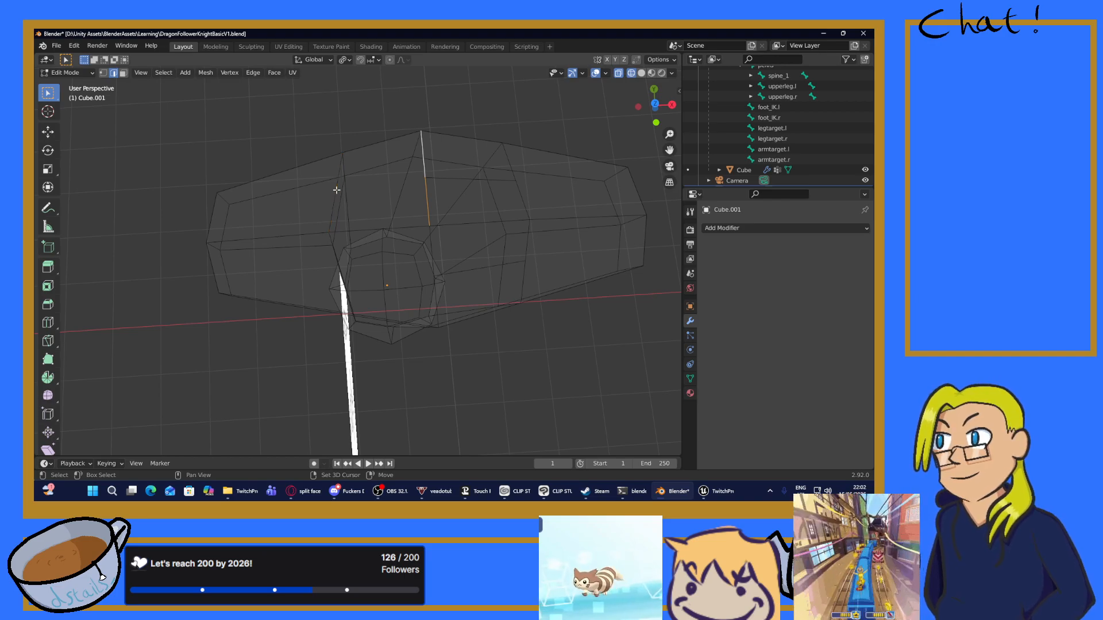
shift+click(336, 190)
right_click(339, 168)
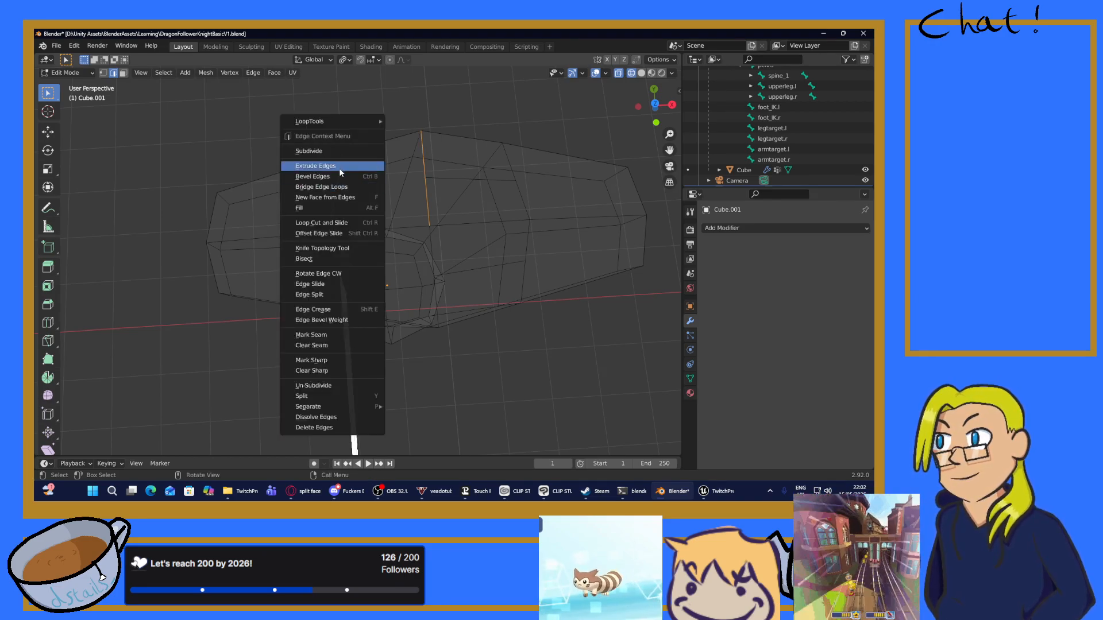
click(328, 152)
key(ctrl+z)
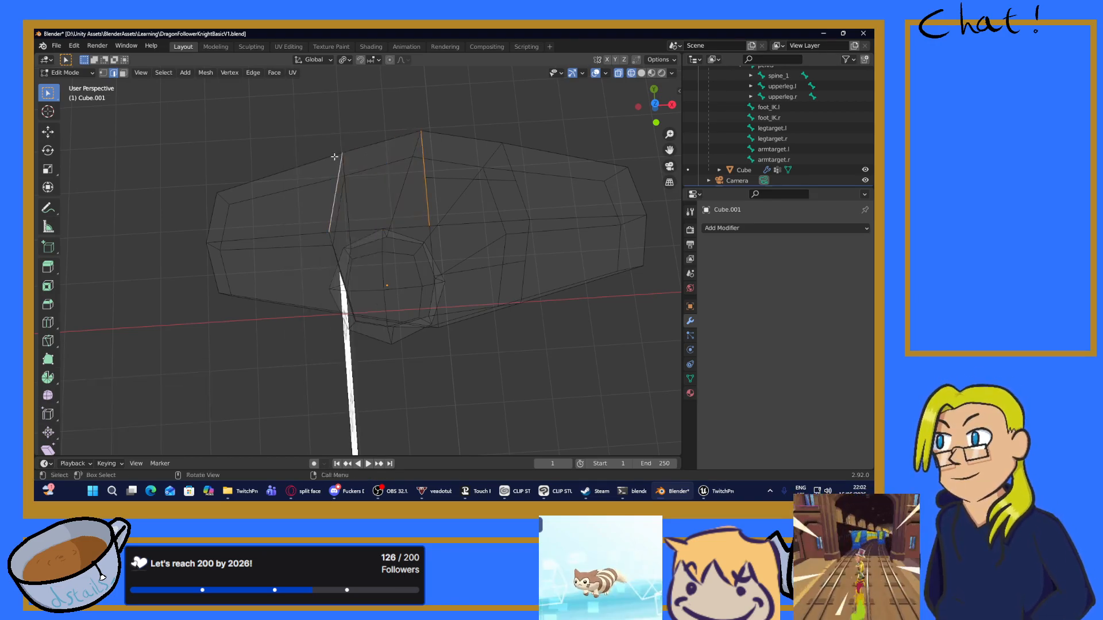
Step: Subdivide only the unsplit cross edge of the crossguard's next top face with one cut
middle_drag(370, 170, 417, 144)
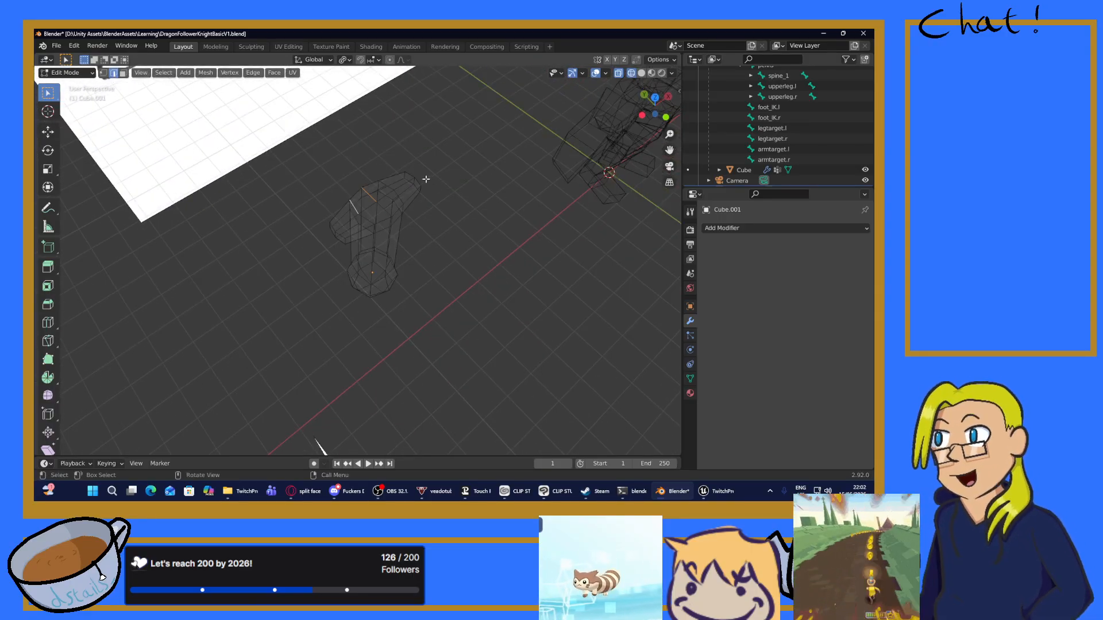
scroll(402, 177, up, 5)
middle_drag(387, 171, 387, 207)
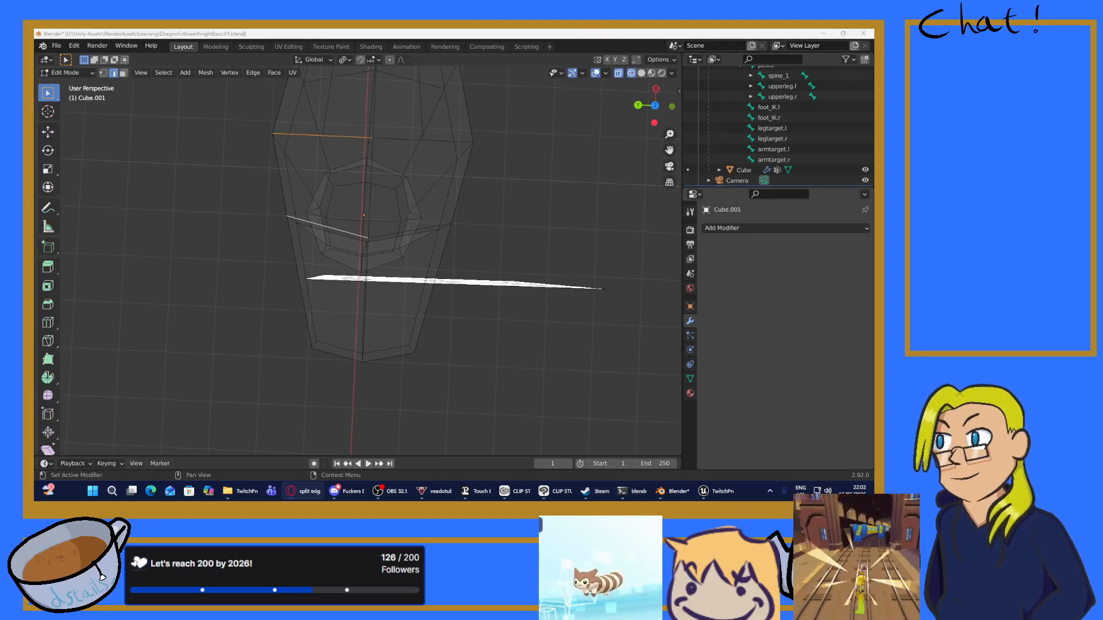
click(327, 226)
click(336, 228)
middle_drag(408, 206, 300, 204)
right_click(334, 166)
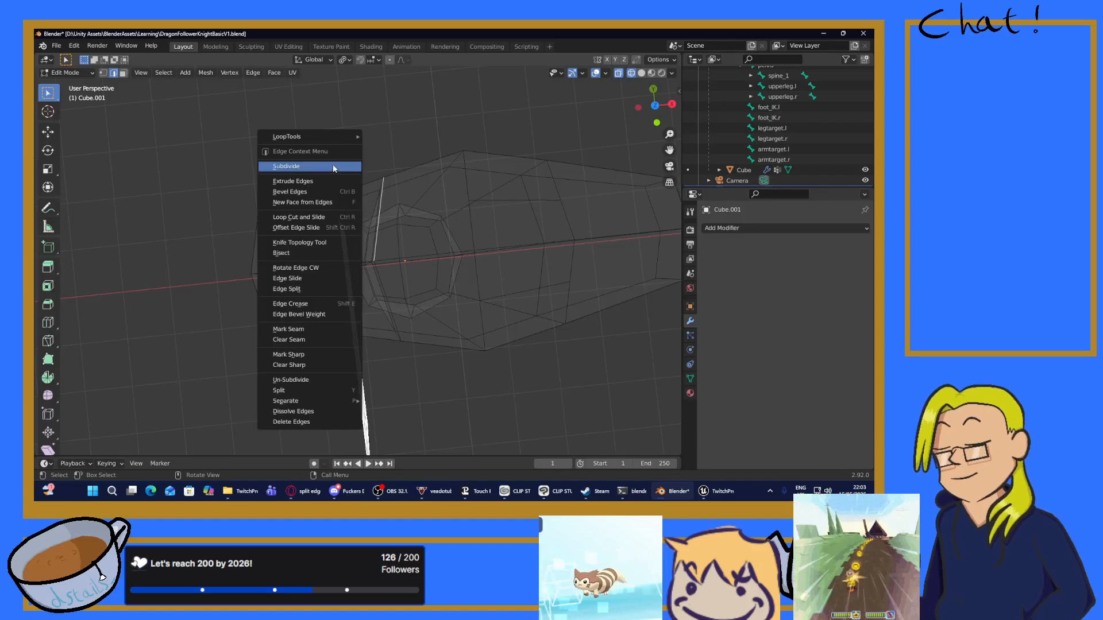
click(334, 167)
Step: Subdivide the adjoining cross edge on the other side of the crossguard's centre line with one cut
middle_drag(369, 189, 451, 180)
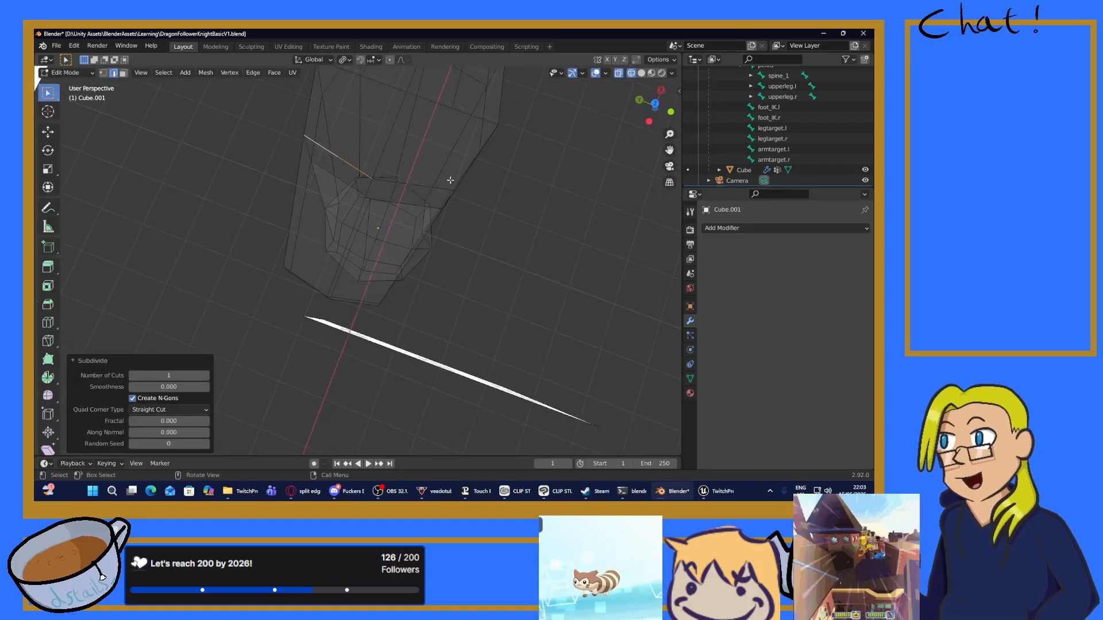
click(419, 187)
right_click(418, 187)
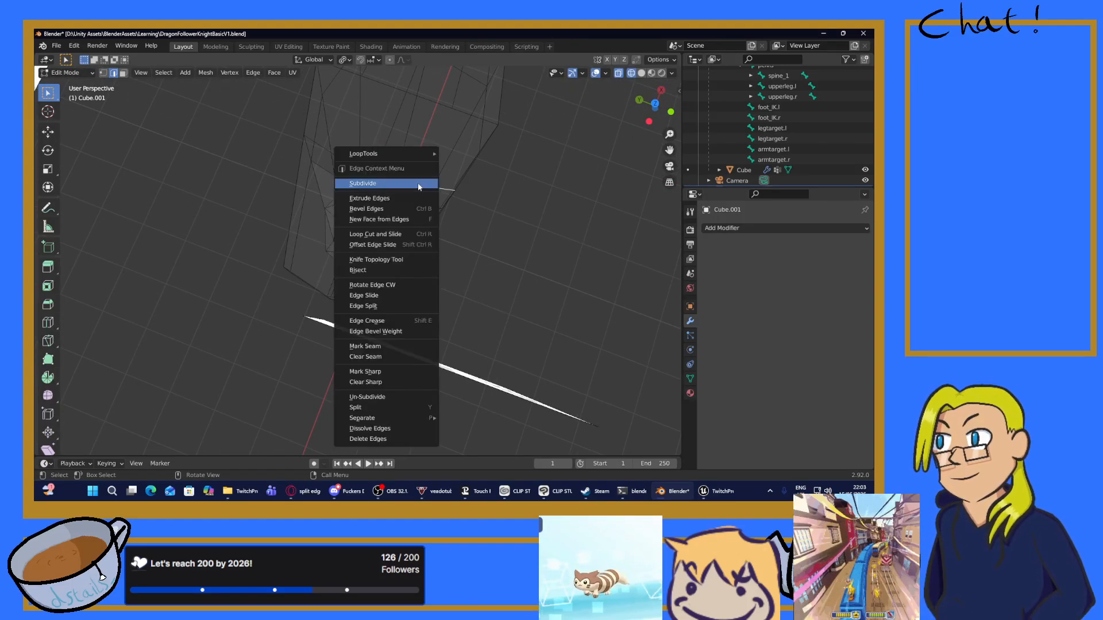
click(400, 185)
Step: Select two opposite cross-edge midpoints on one side of the crossguard's top and connect them with a new edge
click(103, 73)
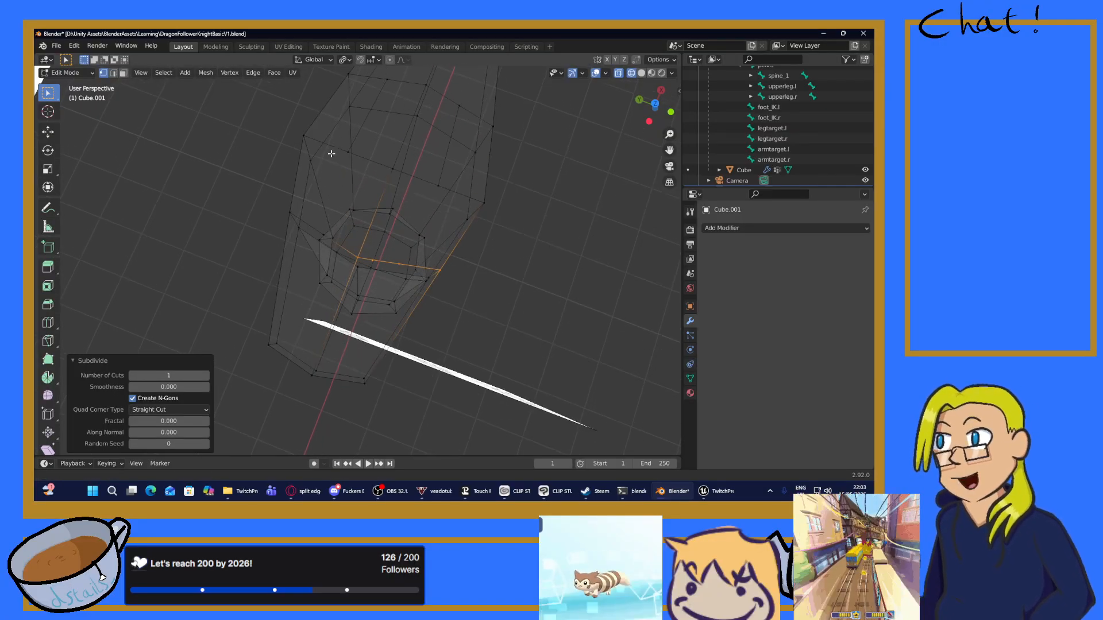
click(322, 235)
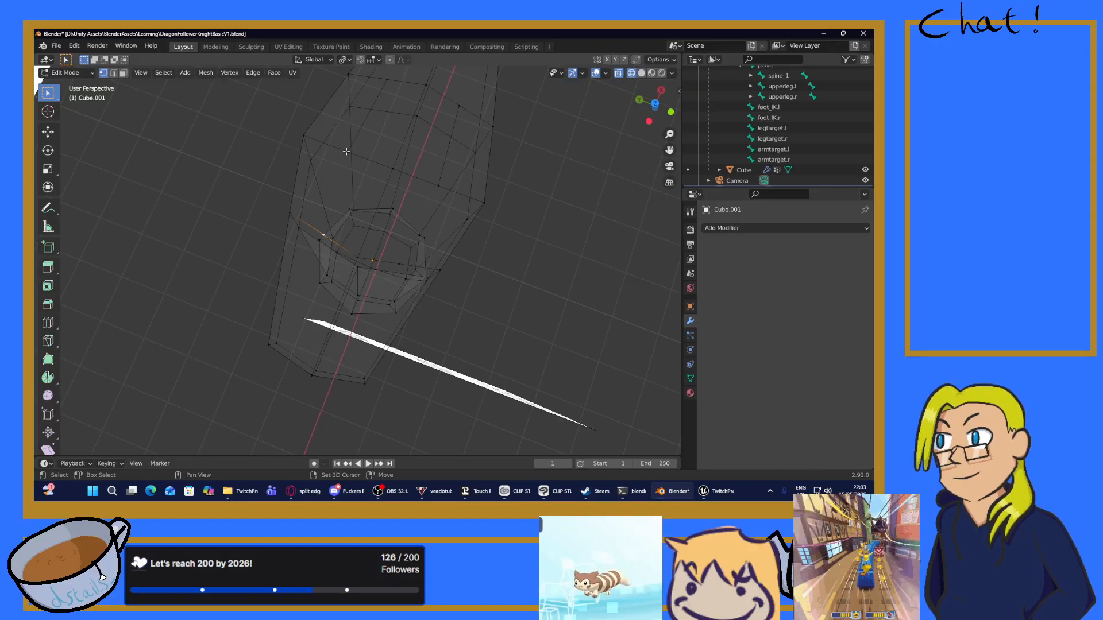
middle_drag(354, 160, 350, 148)
click(359, 158)
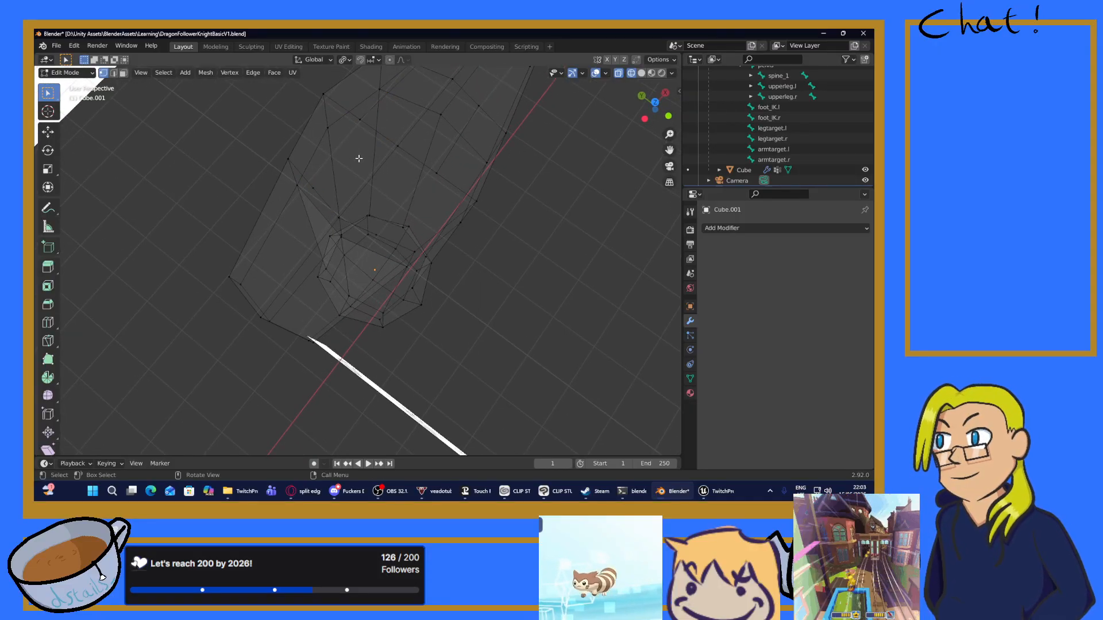
click(314, 188)
shift+click(360, 119)
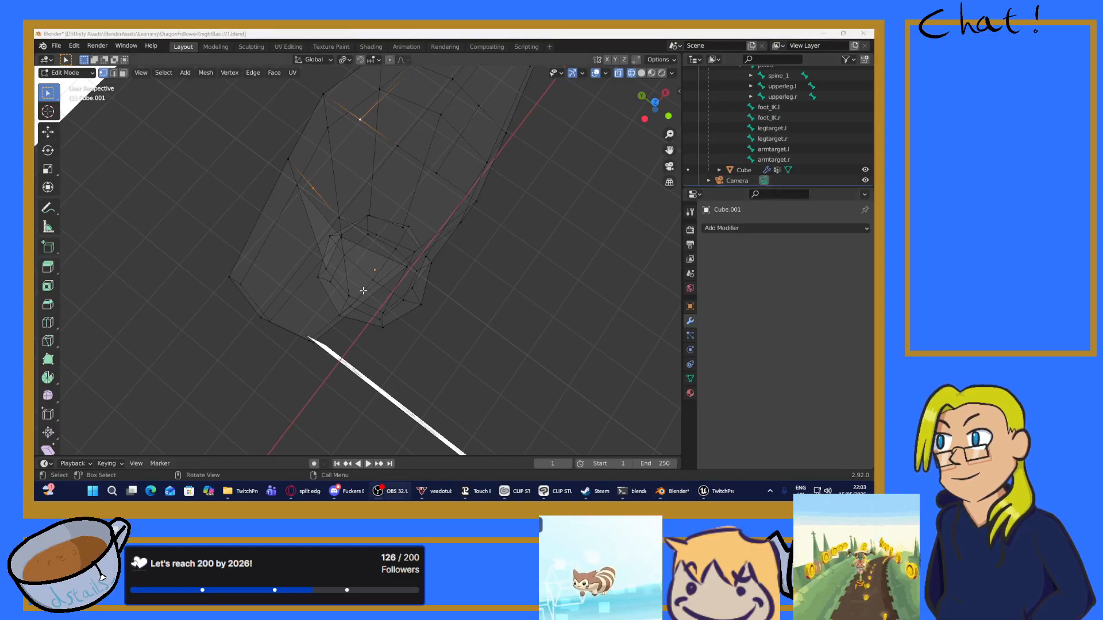
right_click(337, 169)
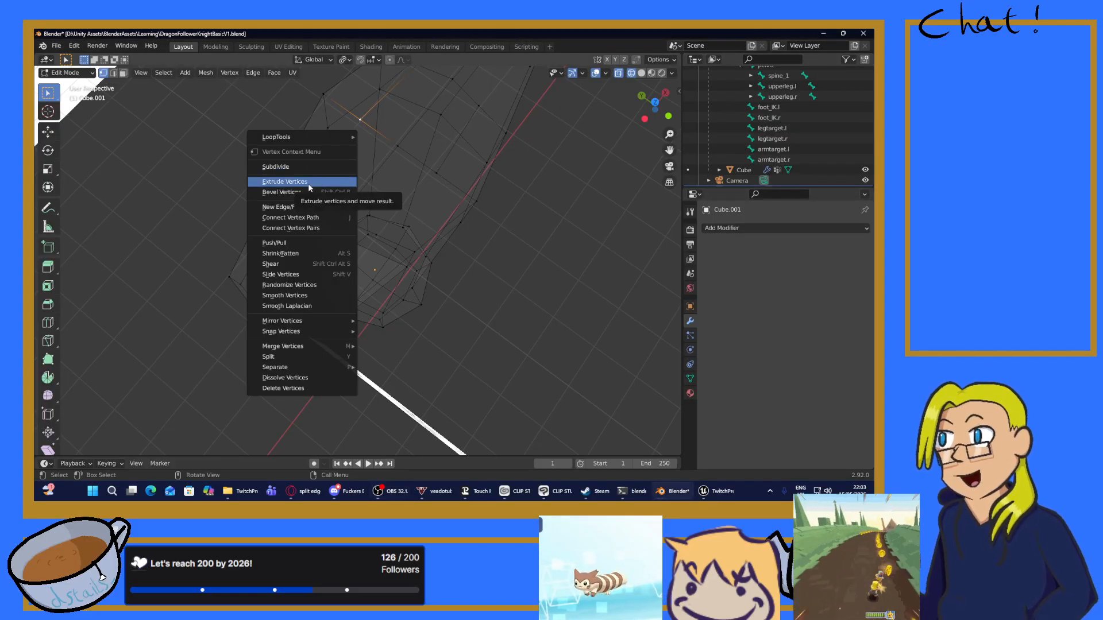
click(319, 211)
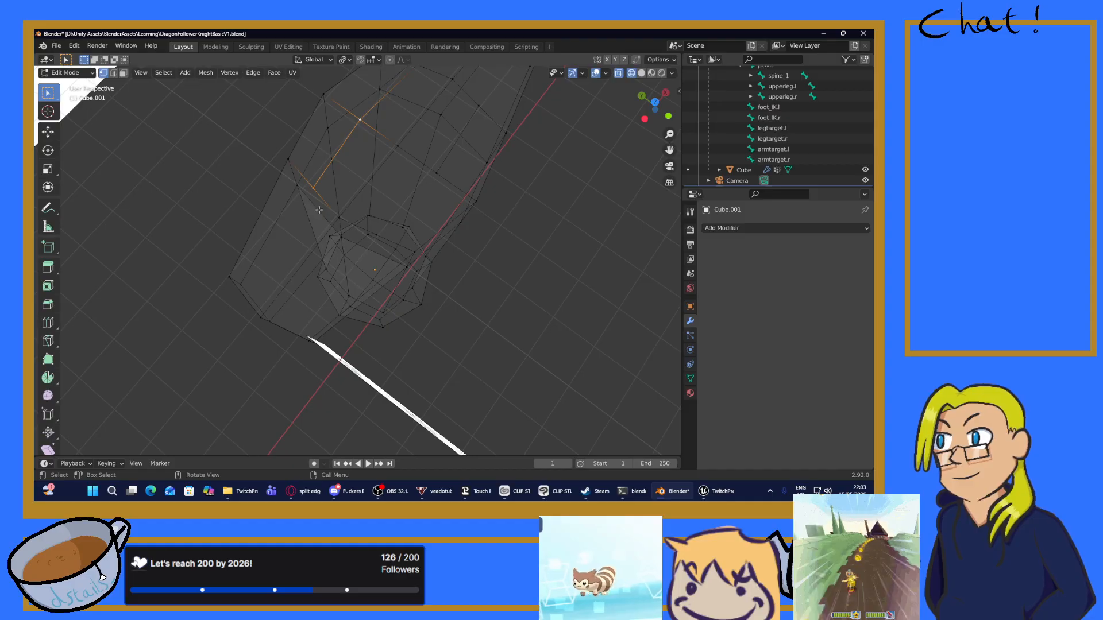
Step: Connect the two cross-edge midpoints on the other side of the crossguard's centre line with a new edge
middle_drag(424, 204, 293, 207)
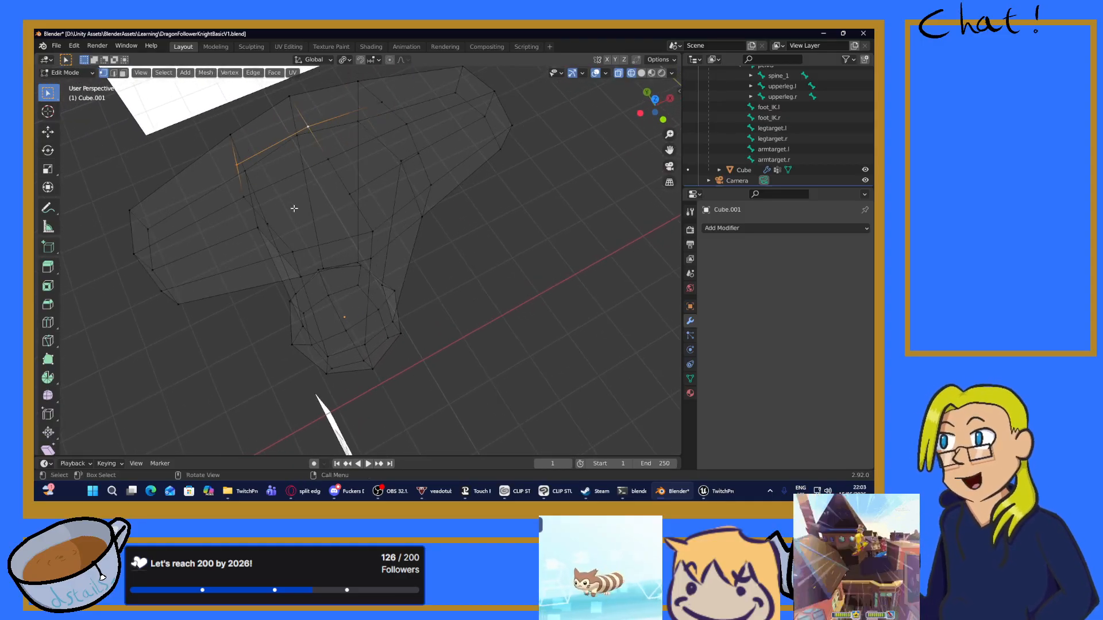
shift+click(347, 193)
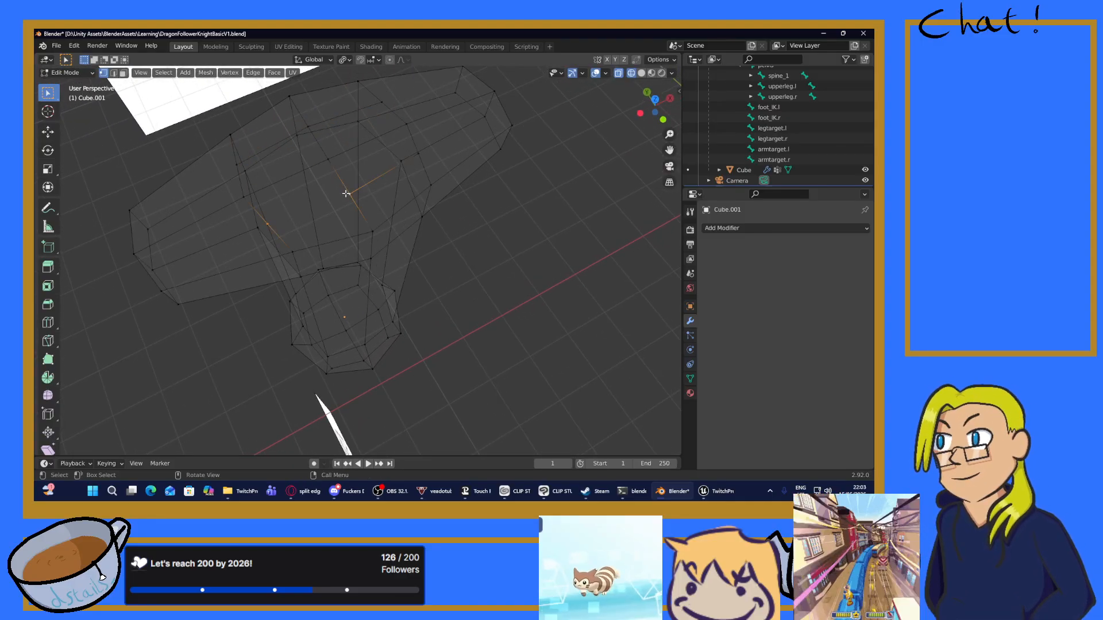
right_click(347, 198)
click(316, 204)
middle_drag(392, 204, 302, 132)
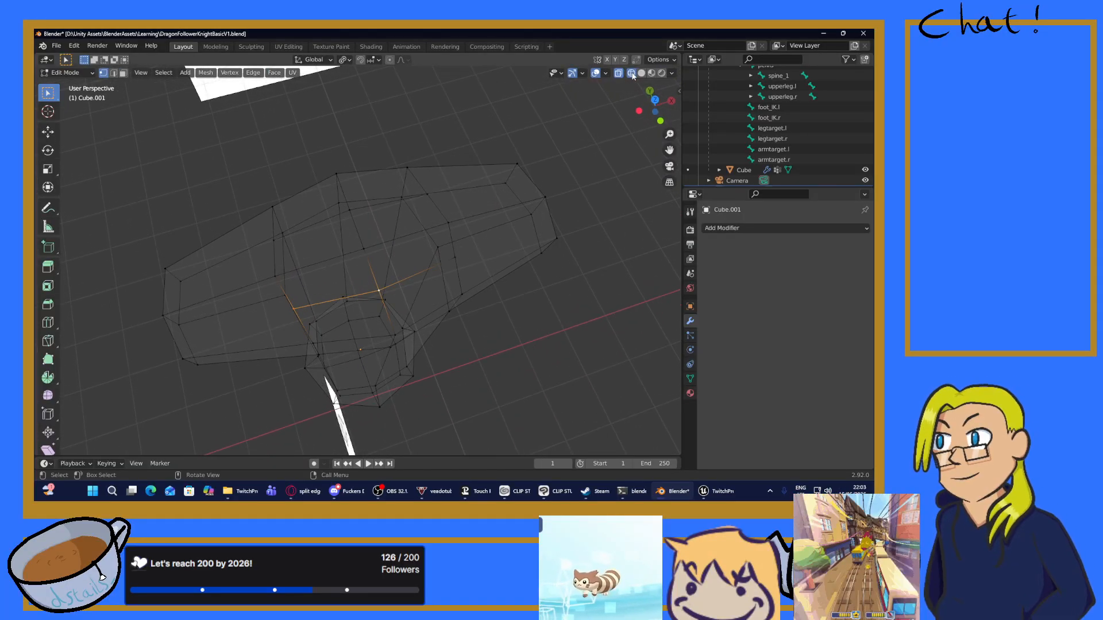
Step: Check the crossguard in face selection mode and undo both new edges between the midpoints
click(123, 72)
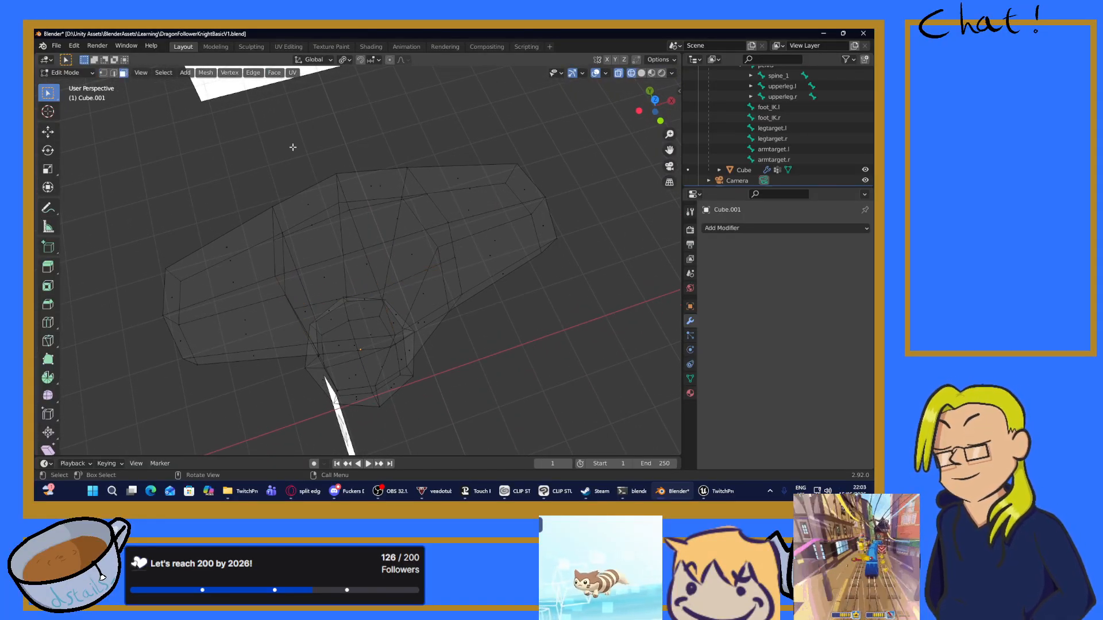
middle_drag(293, 147, 437, 182)
key(ctrl+z)
key(ctrl+z)
key(ctrl+z)
key(ctrl+z)
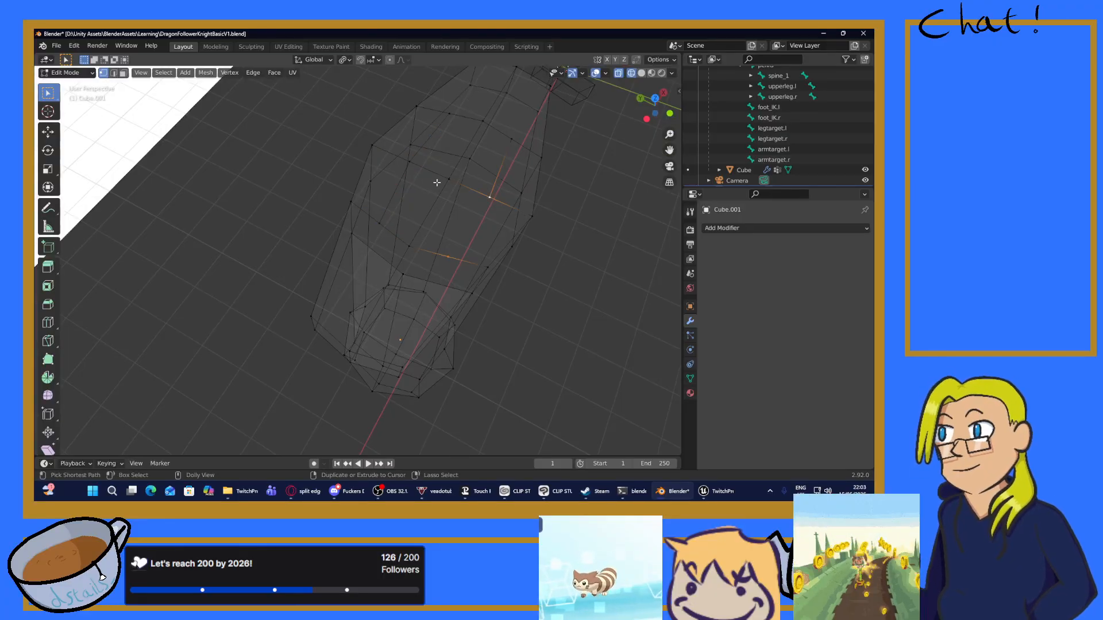
key(3)
middle_drag(458, 187, 430, 228)
click(437, 219)
key(ctrl+z)
key(ctrl+z)
key(ctrl+z)
key(ctrl+z)
key(ctrl+z)
key(ctrl+z)
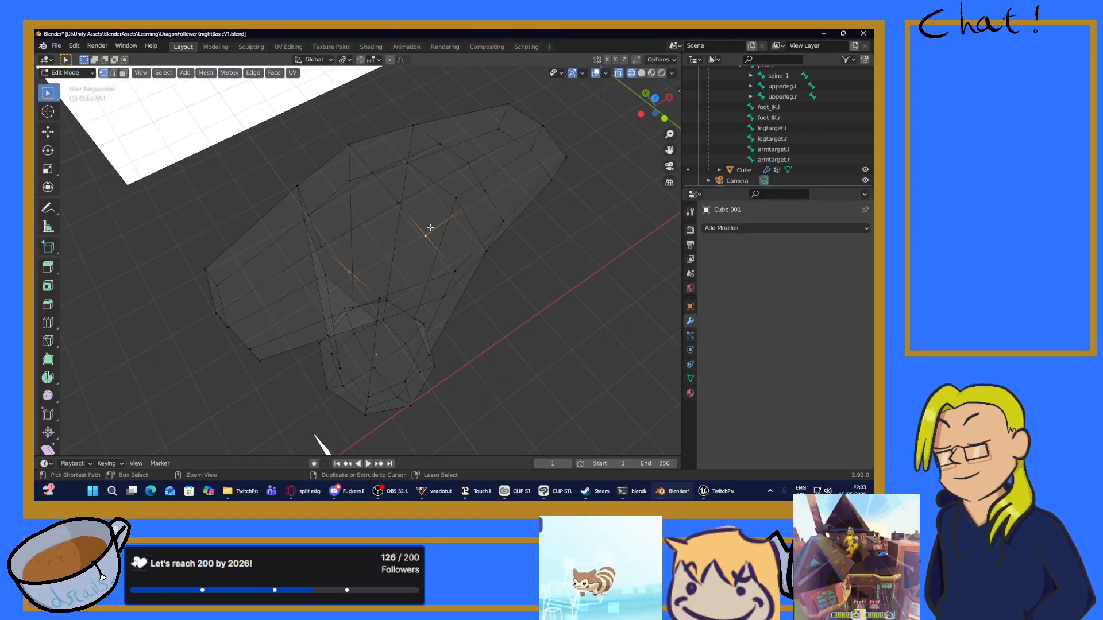
Step: Show the model in solid shading and delete the undivided middle top face on one side of the crossguard's centre line
middle_drag(430, 227, 394, 224)
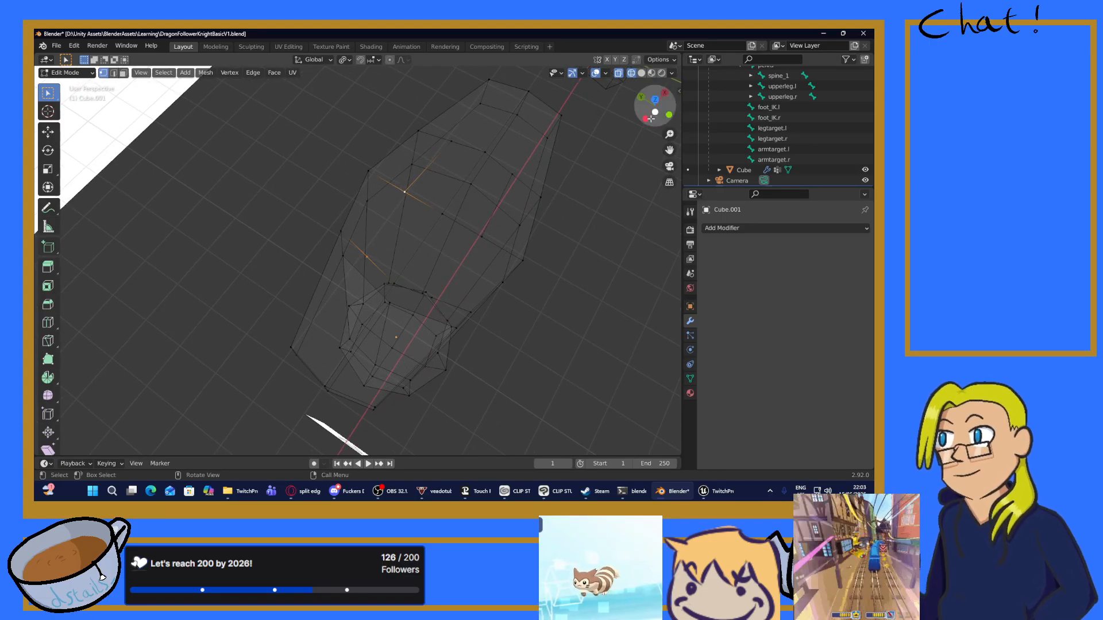
click(642, 75)
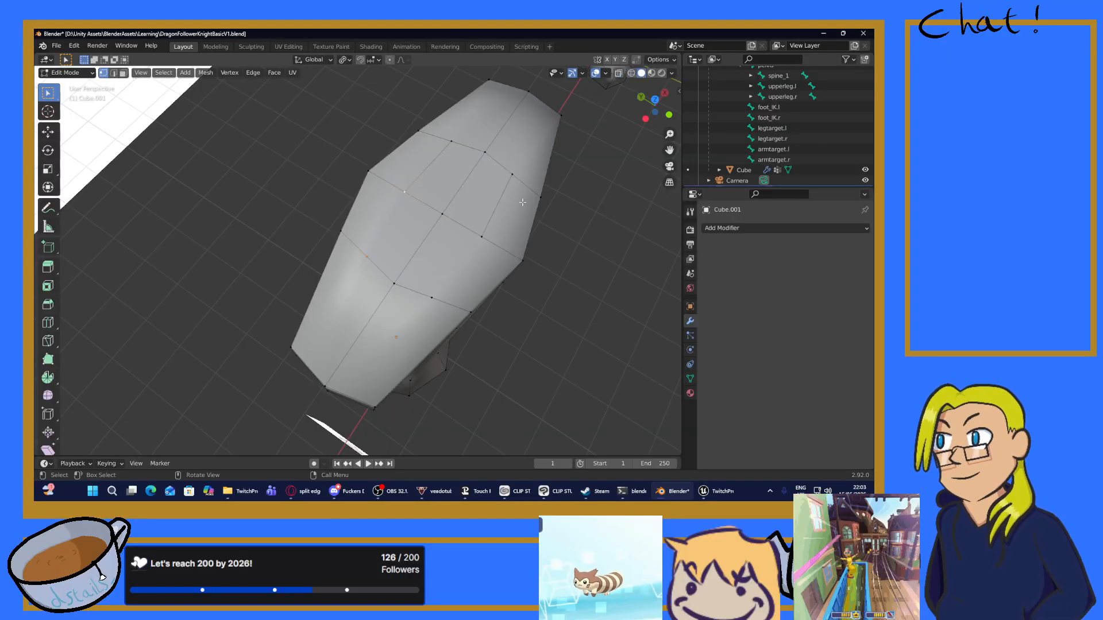
mouse_move(493, 216)
middle_down()
mouse_move(471, 179)
mouse_move(301, 273)
middle_up()
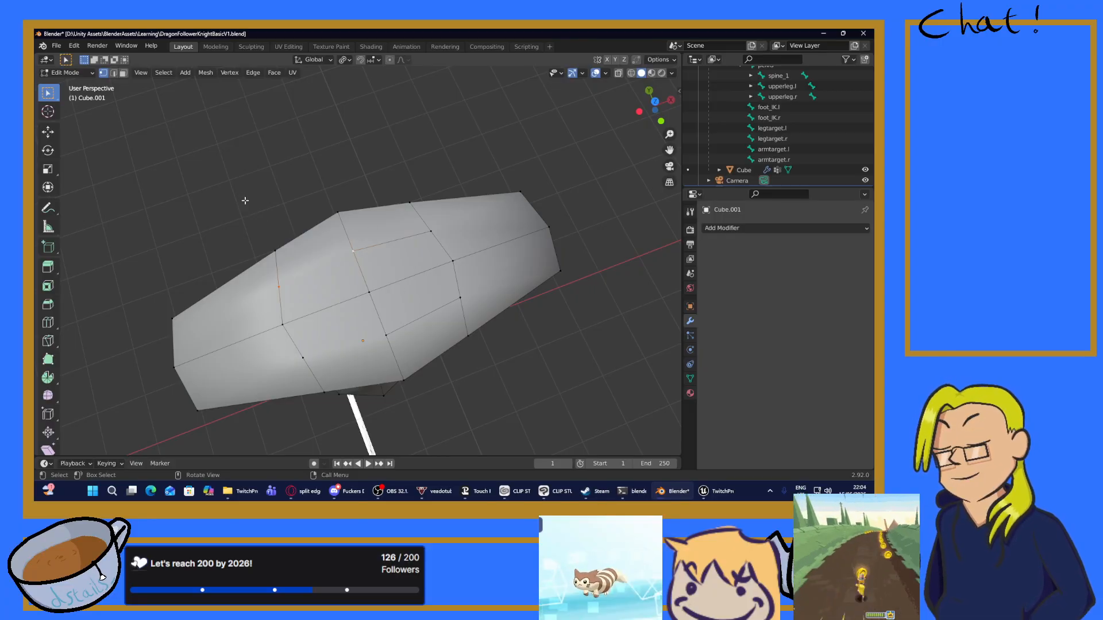
middle_drag(245, 201, 169, 133)
click(347, 242)
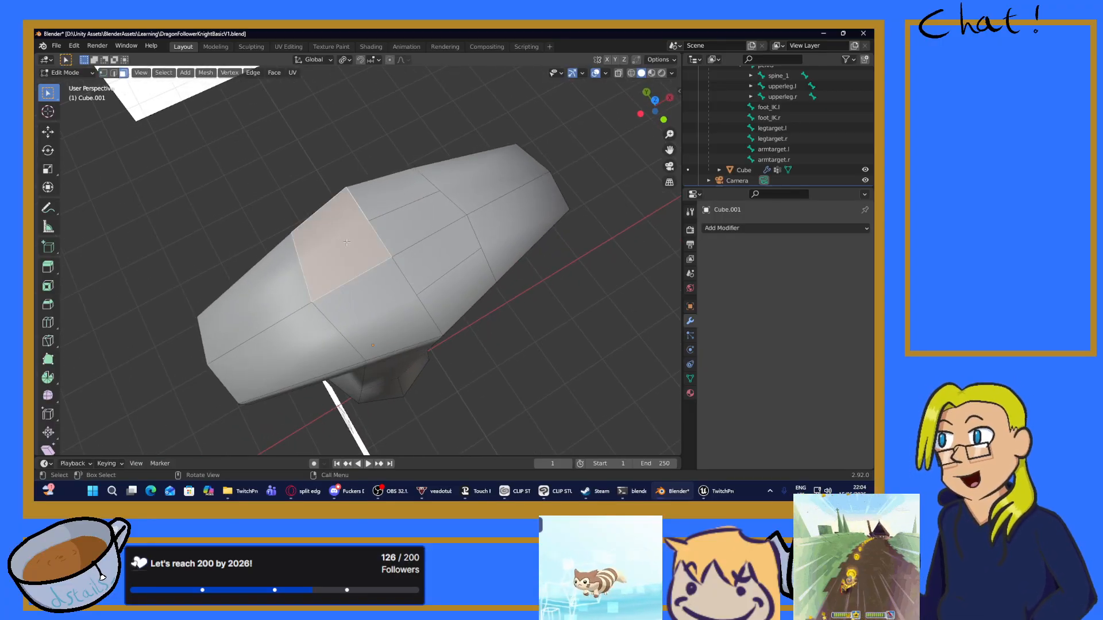
key(x)
click(312, 271)
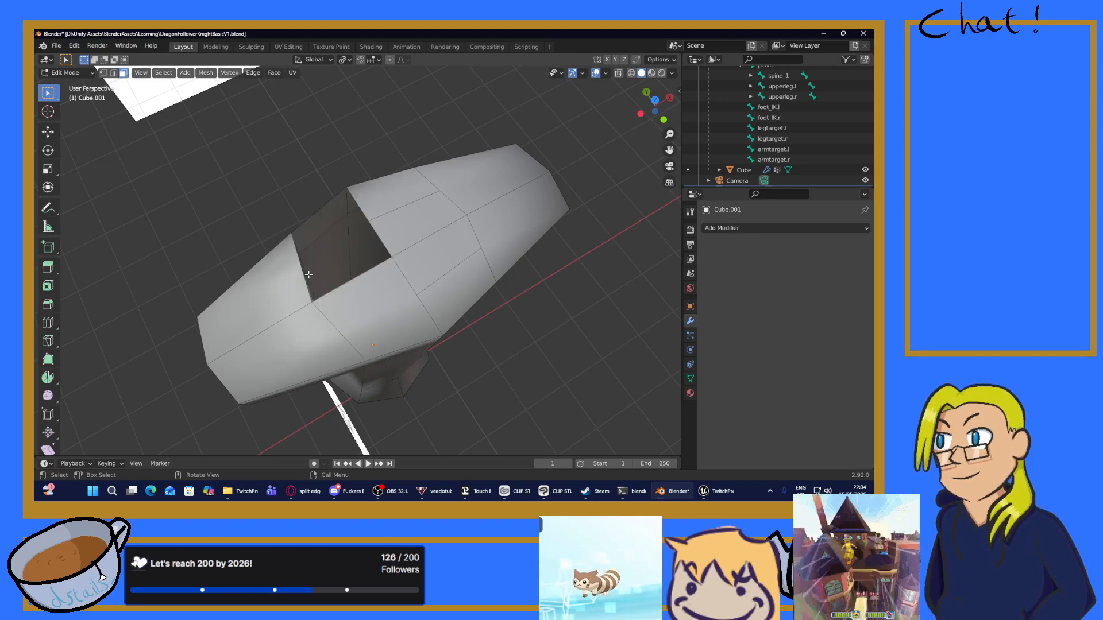
Step: Create an edge across the crossguard's opening between the midpoints of its two opposite borders
middle_drag(312, 275, 391, 273)
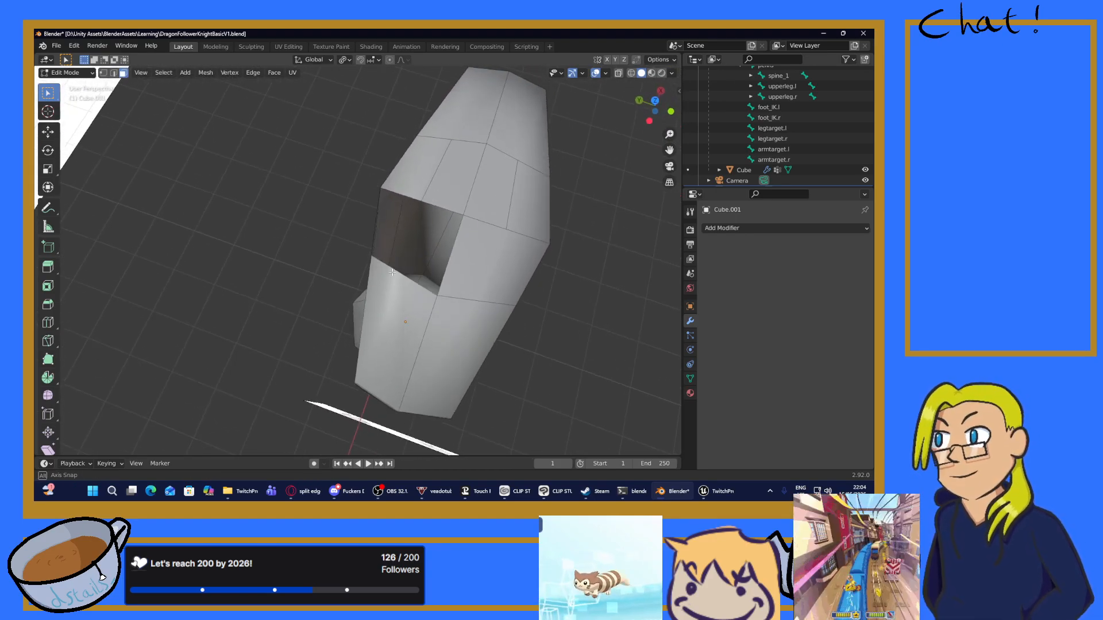
click(104, 73)
click(421, 201)
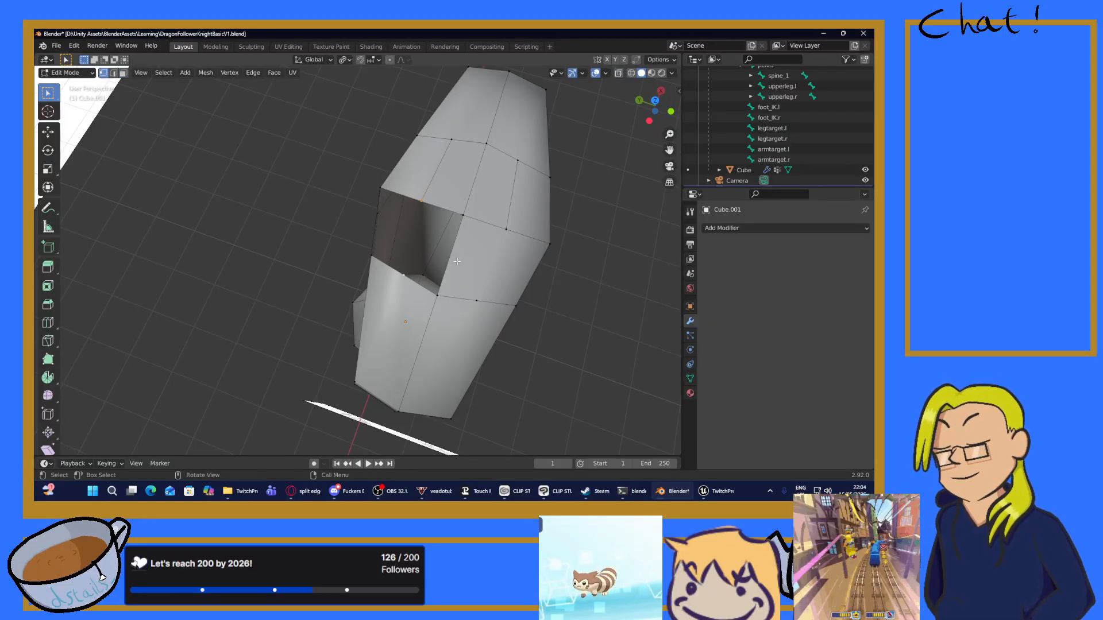
right_click(433, 244)
click(392, 249)
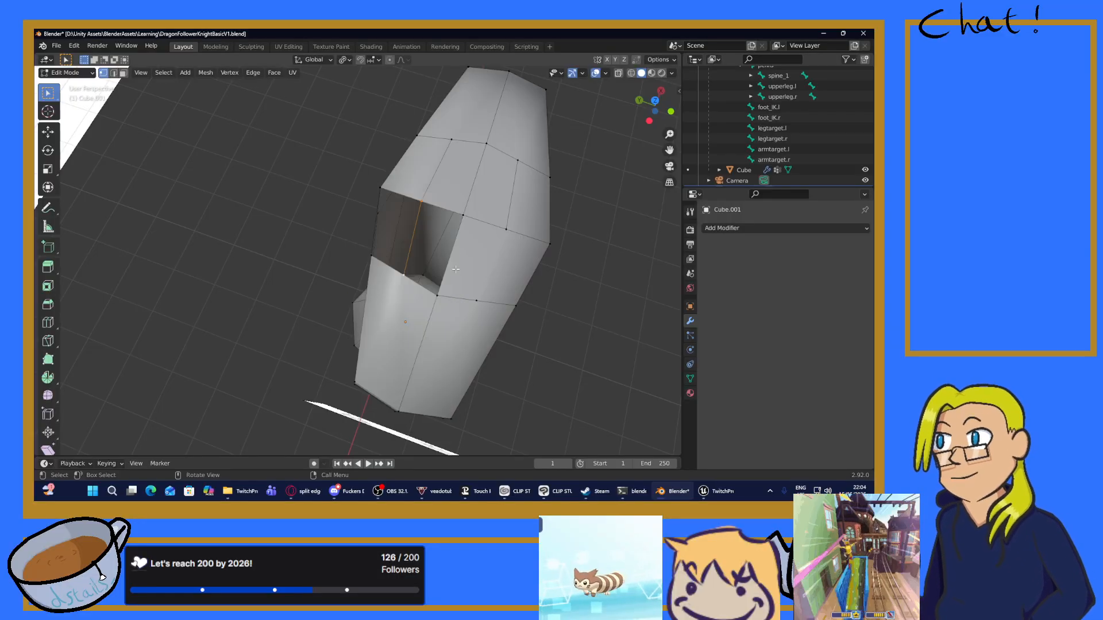
Step: Try to fill the crossguard's opening from its selected edges with the Fill command
mouse_move(413, 257)
middle_down()
mouse_move(443, 254)
mouse_move(391, 257)
middle_up()
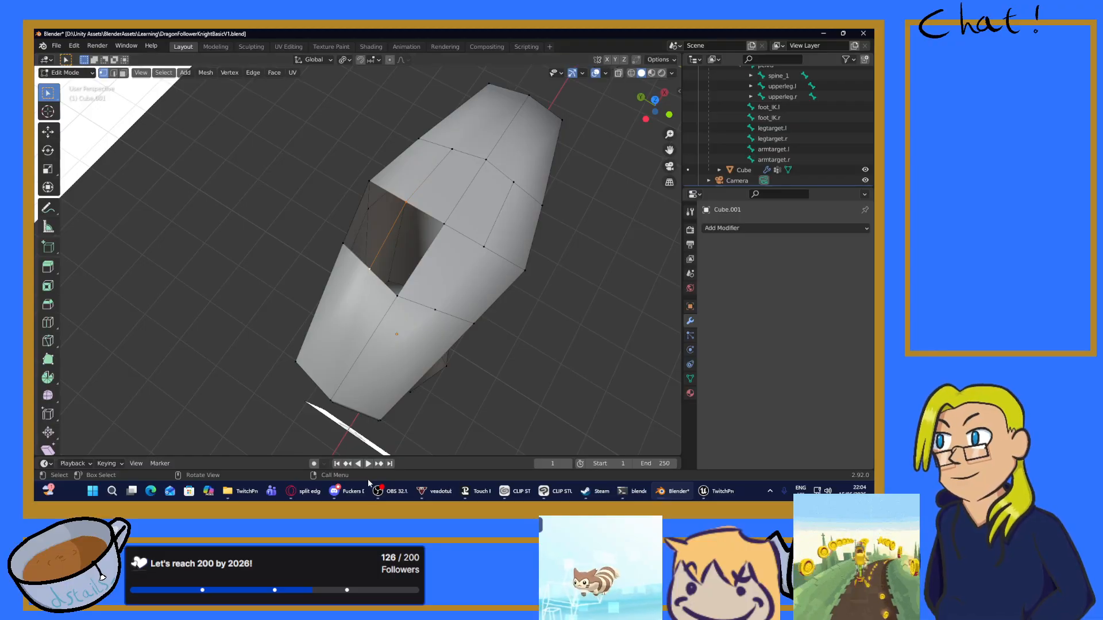
click(124, 73)
click(114, 73)
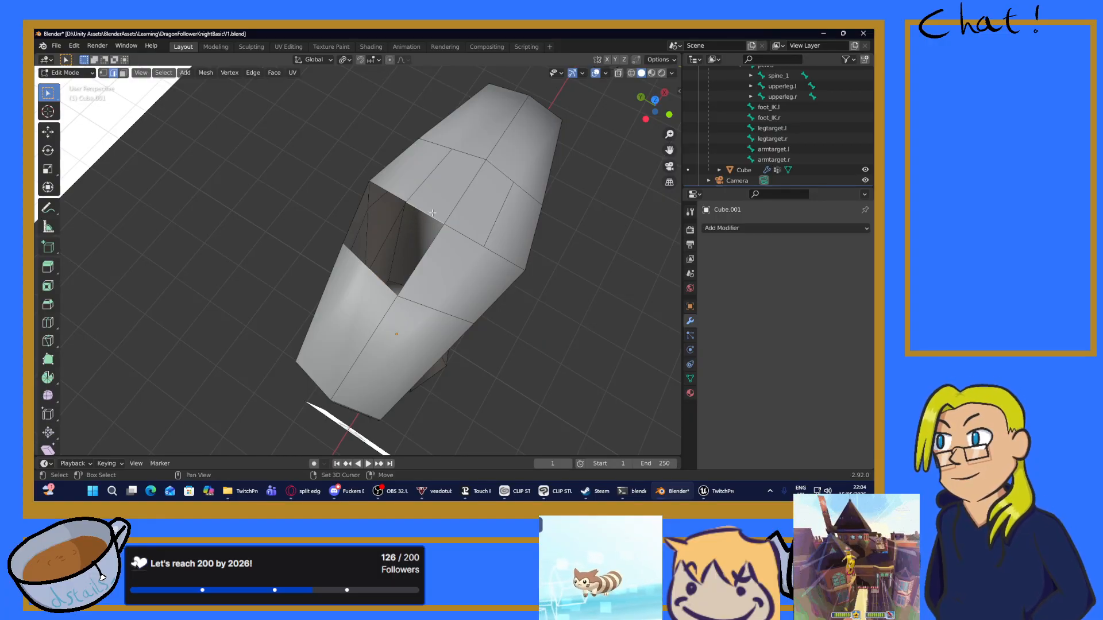
right_click(377, 207)
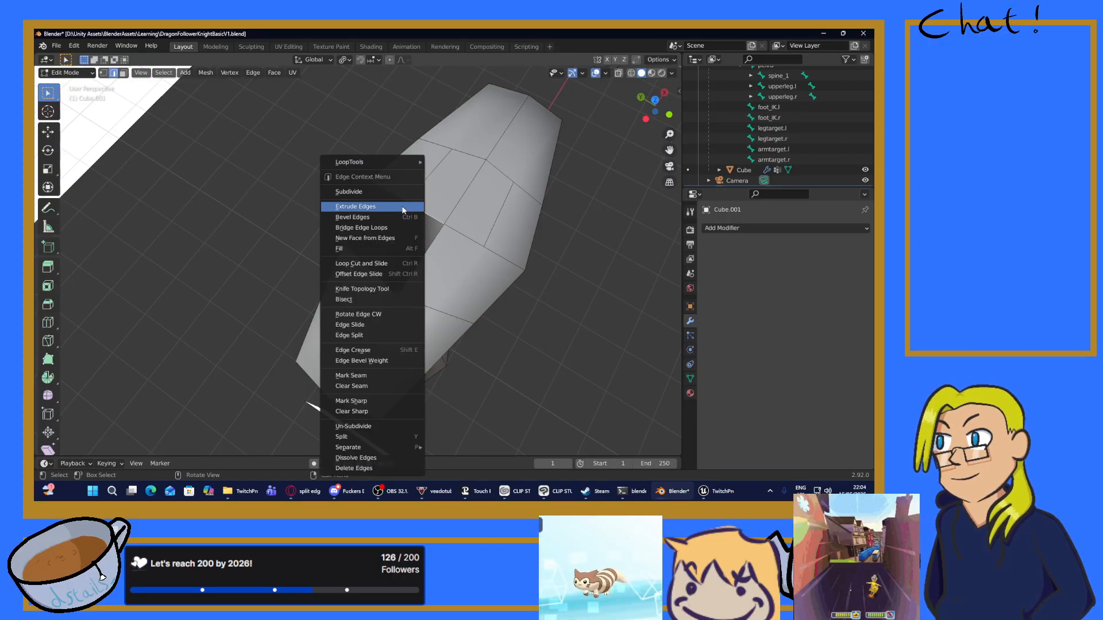
click(379, 250)
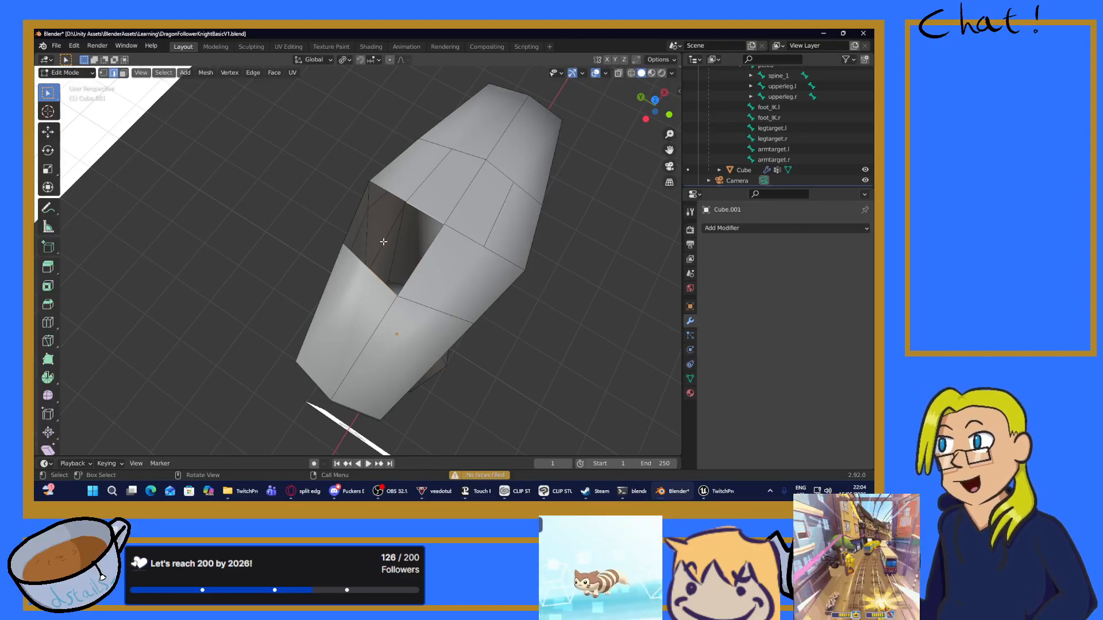
Step: Add the dividing edge to the selection and fill the half of the opening next to the crossguard's centre line
shift+click(402, 255)
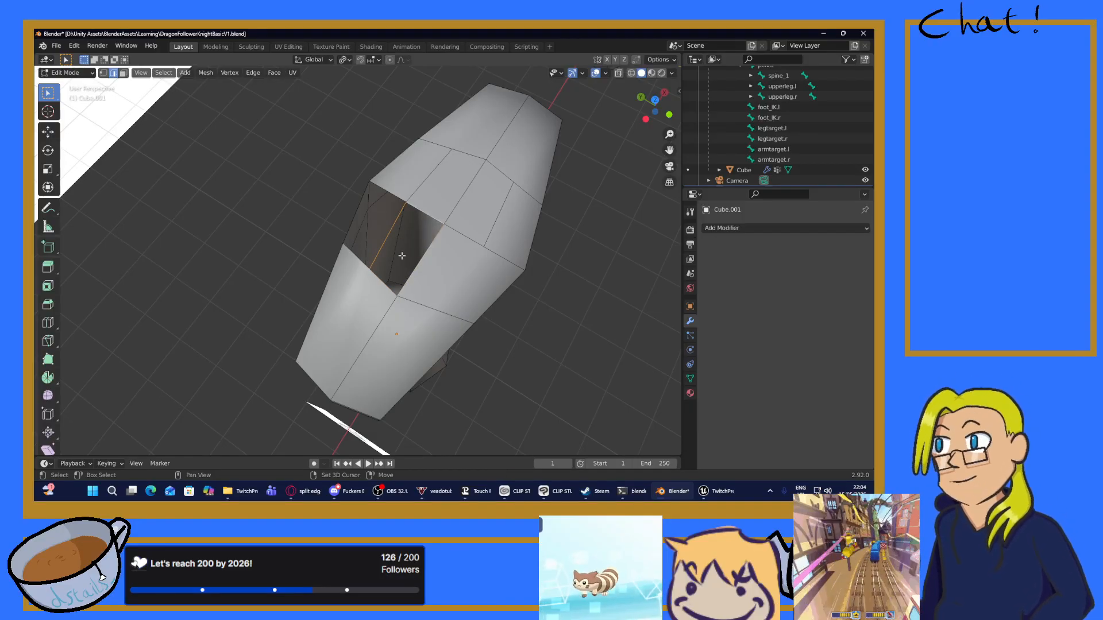
right_click(388, 252)
click(351, 246)
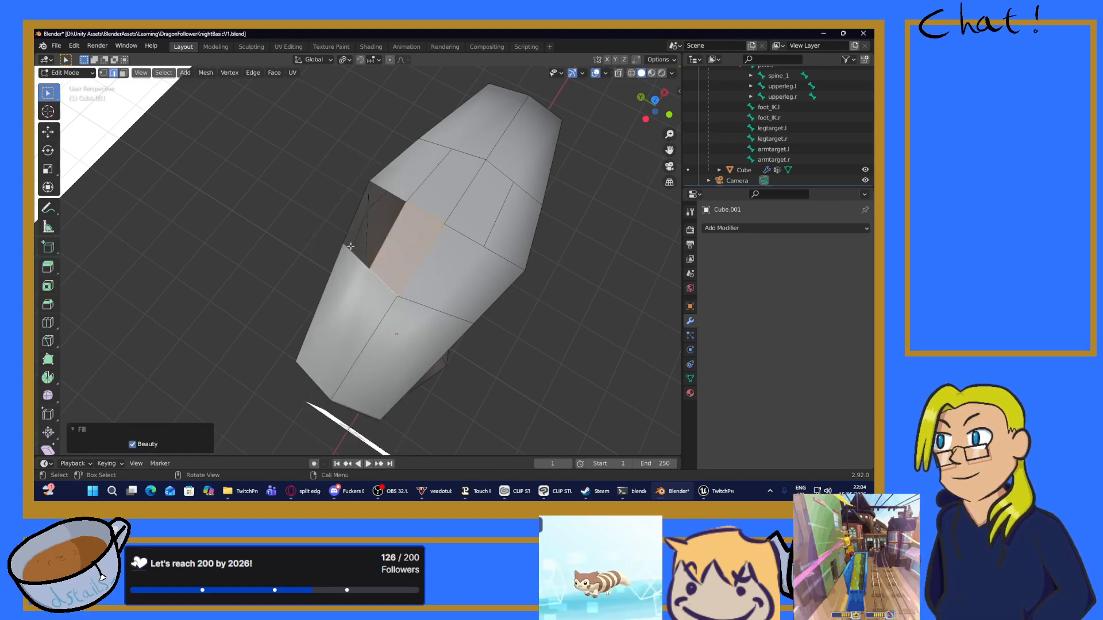
middle_drag(441, 221, 487, 202)
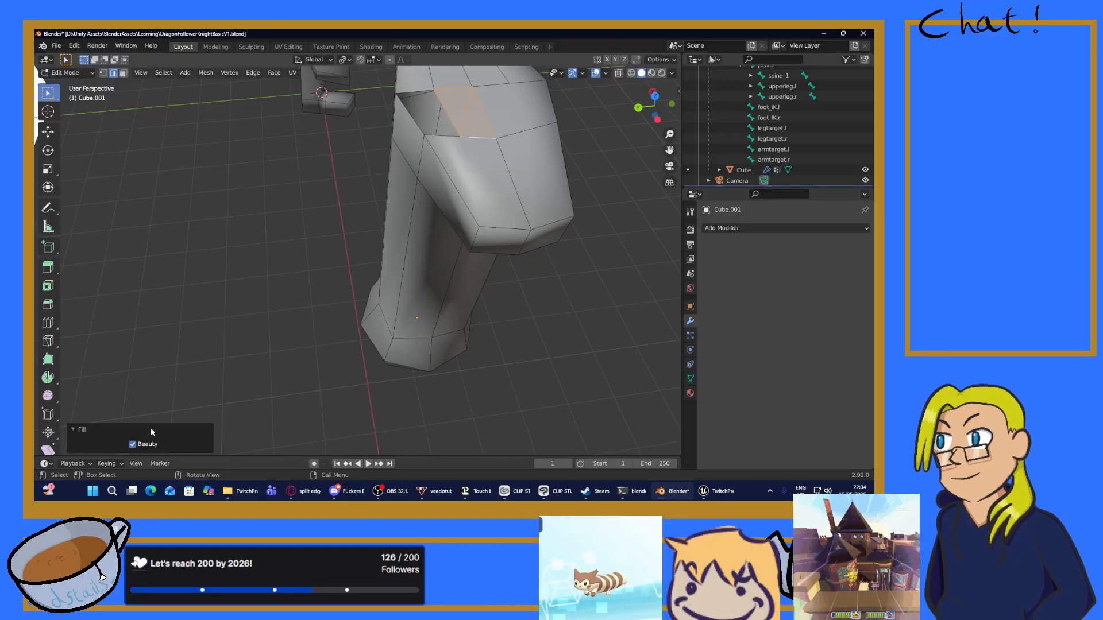
key(F2)
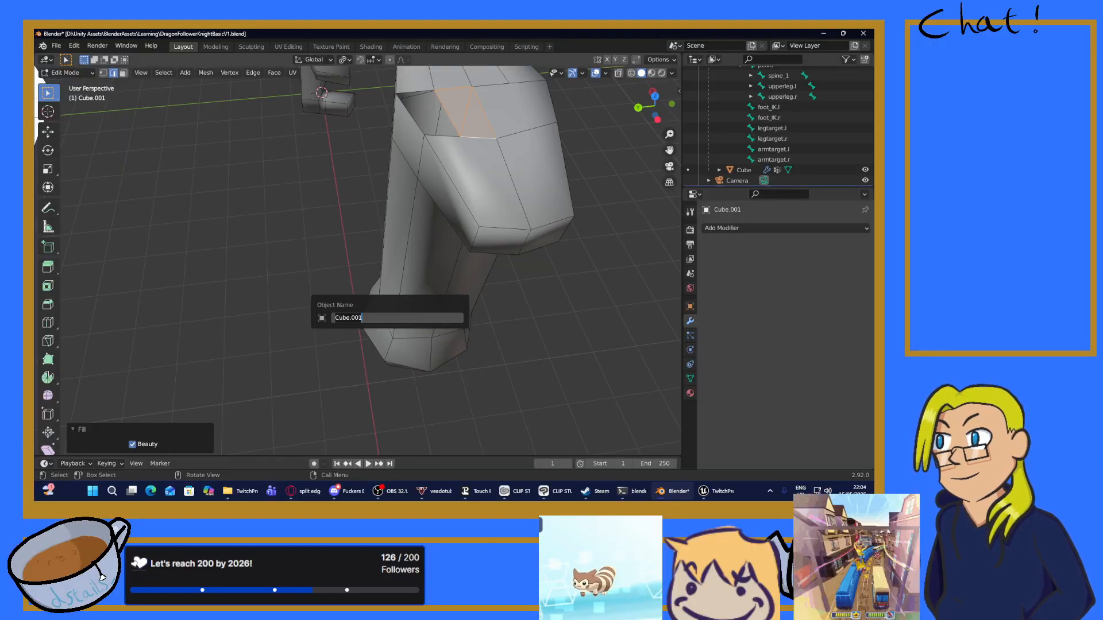
key(alt+Tab)
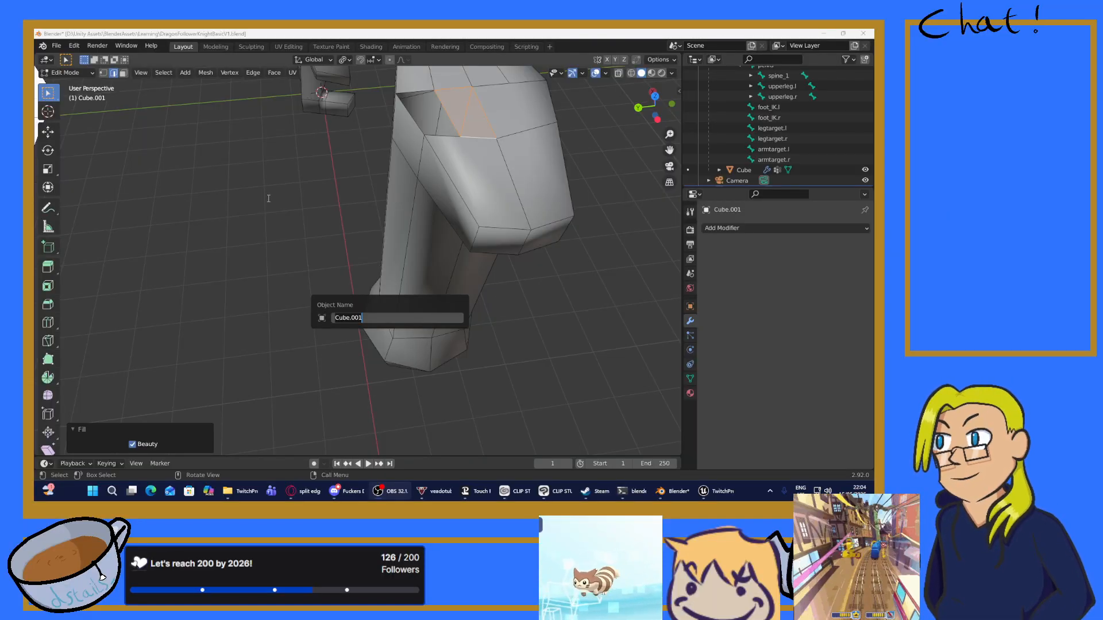
click(269, 199)
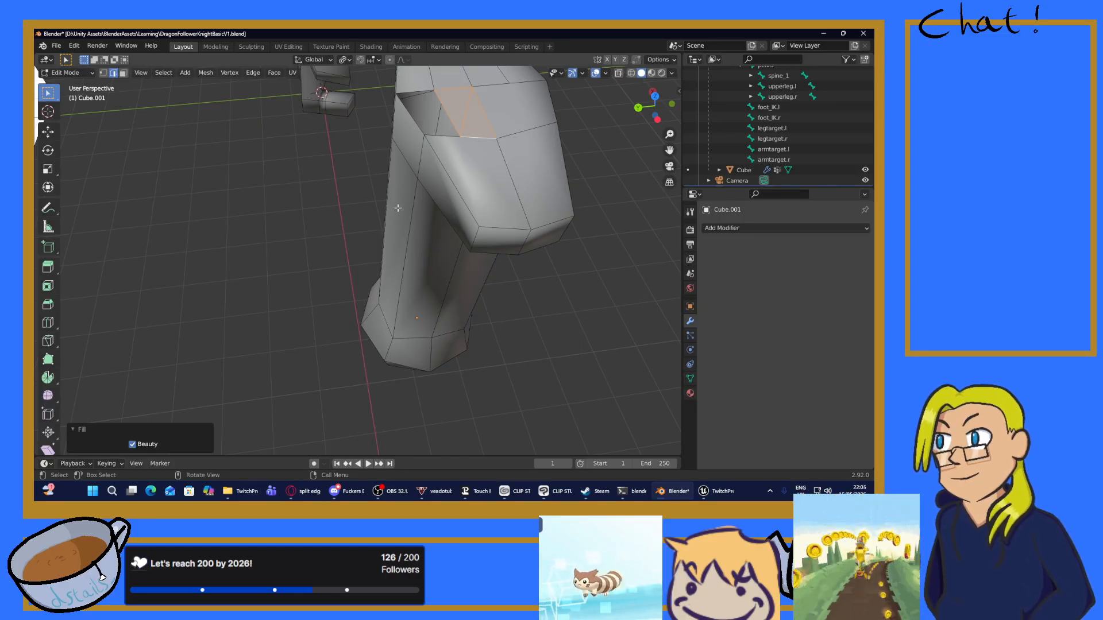
Step: Undo the fill of the half opening, redoing and undoing it to compare the crossguard with and without the face
click(398, 208)
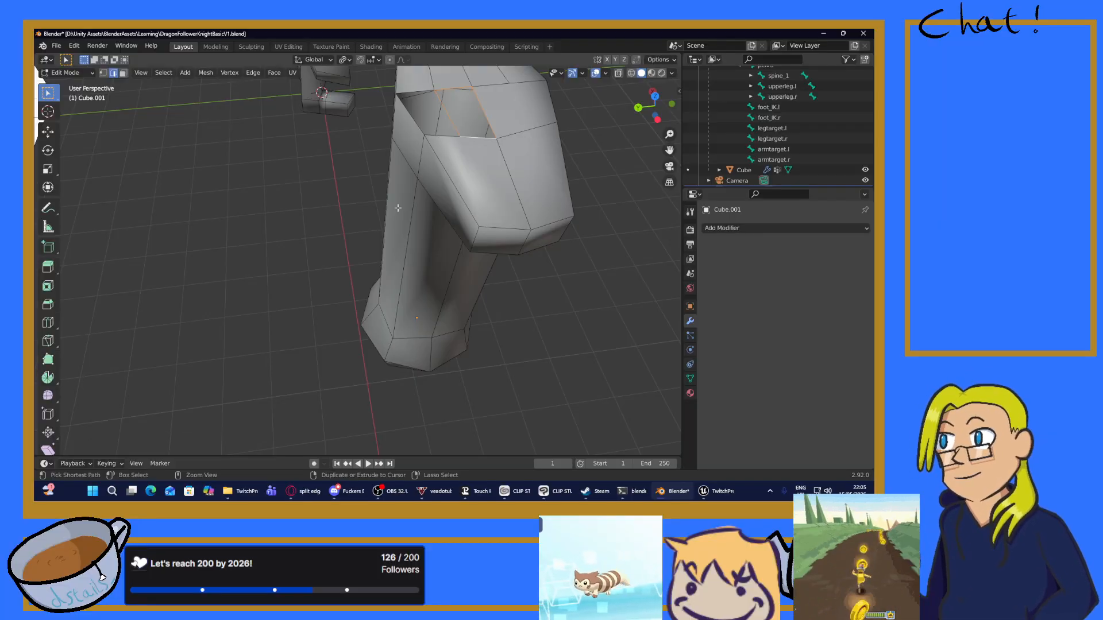
middle_drag(398, 208, 433, 152)
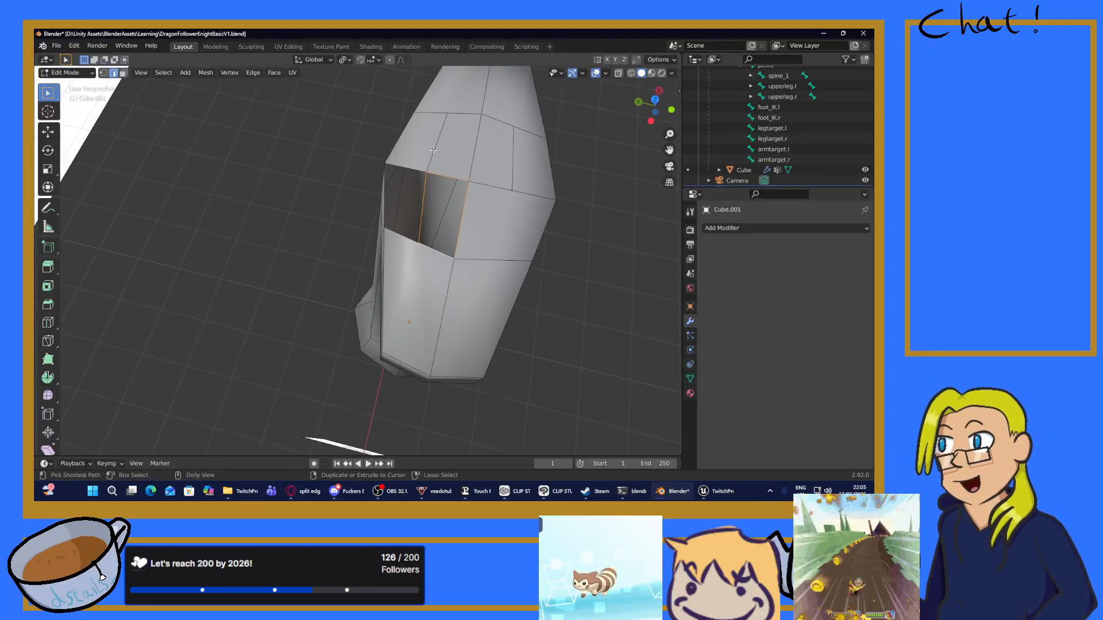
key(ctrl+shift+z)
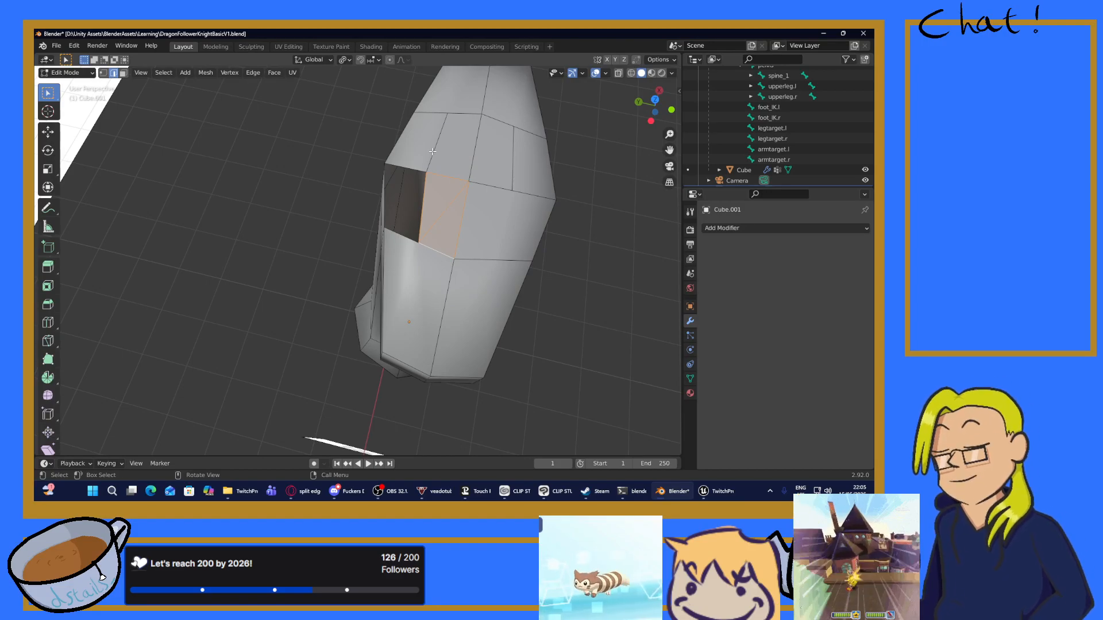
key(ctrl+z)
key(ctrl+shift+z)
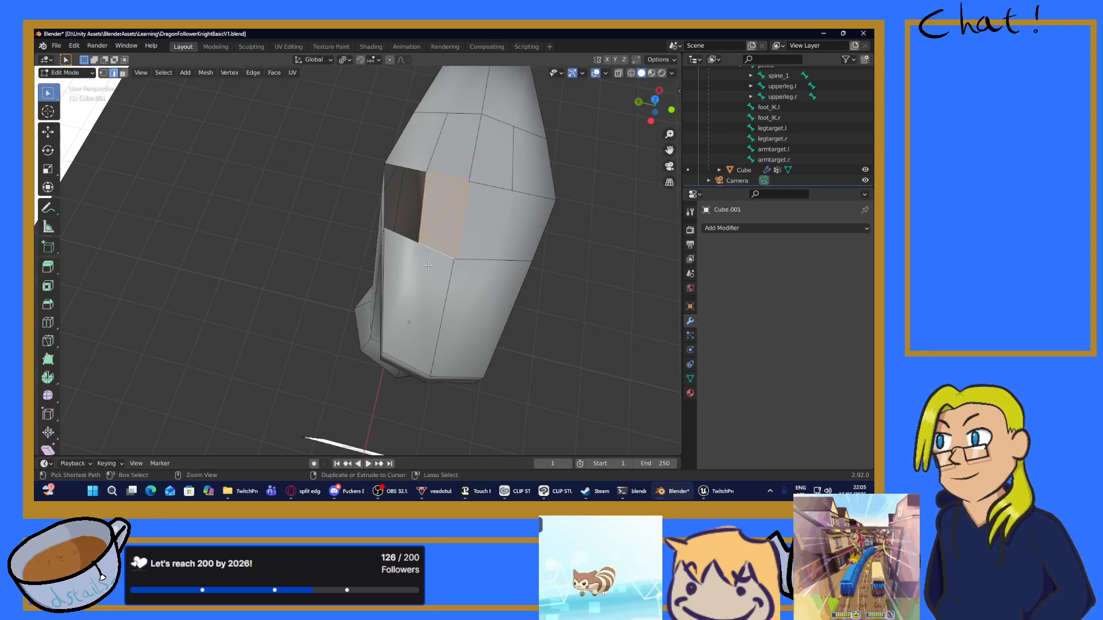
key(ctrl+z)
scroll(402, 235, up, 6)
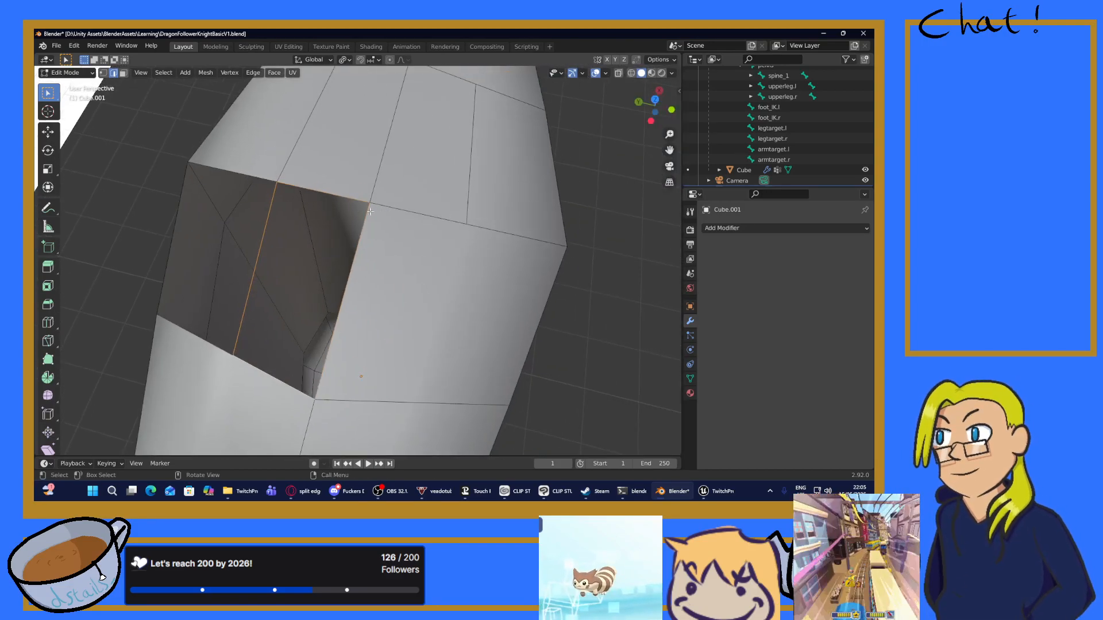
Step: Fill the half of the crossguard's opening next to the centre line with a new face from its opposite border edges
click(321, 195)
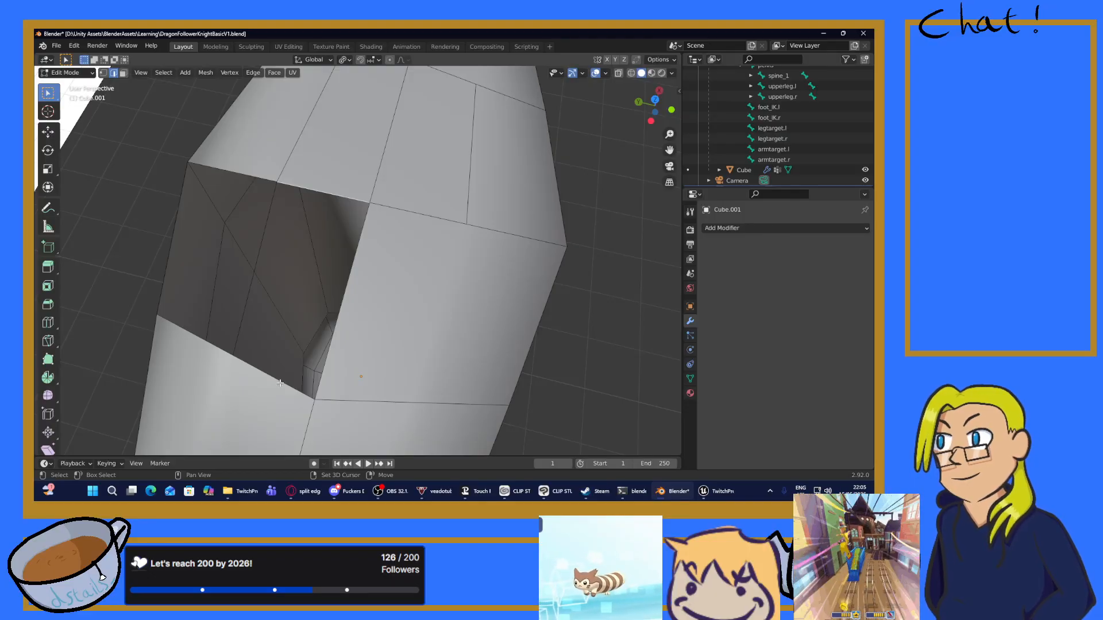
right_click(315, 299)
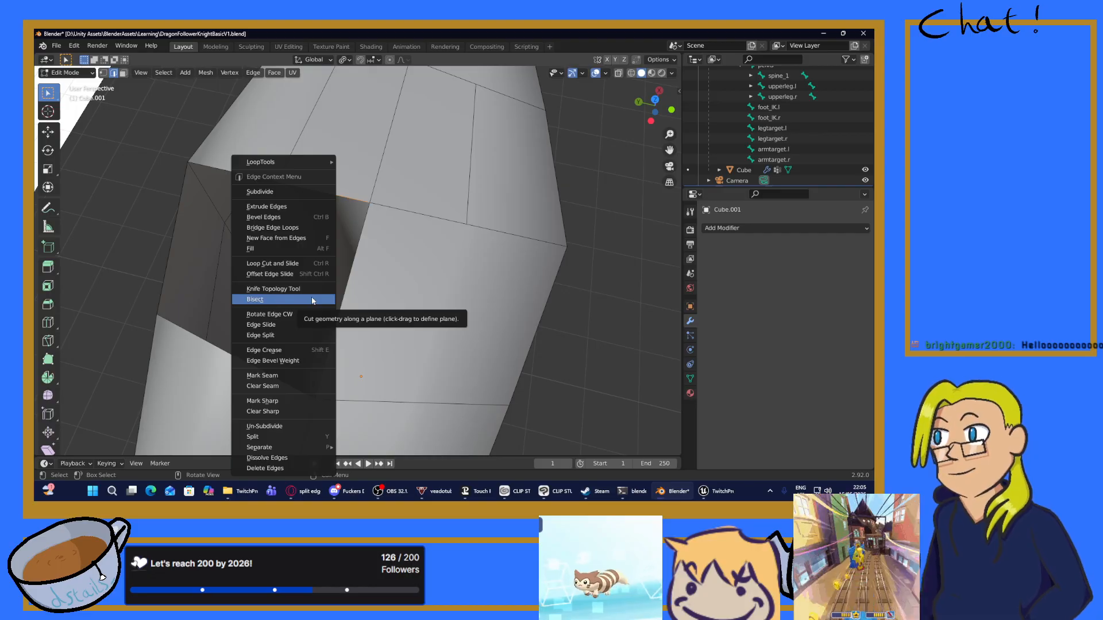
click(263, 239)
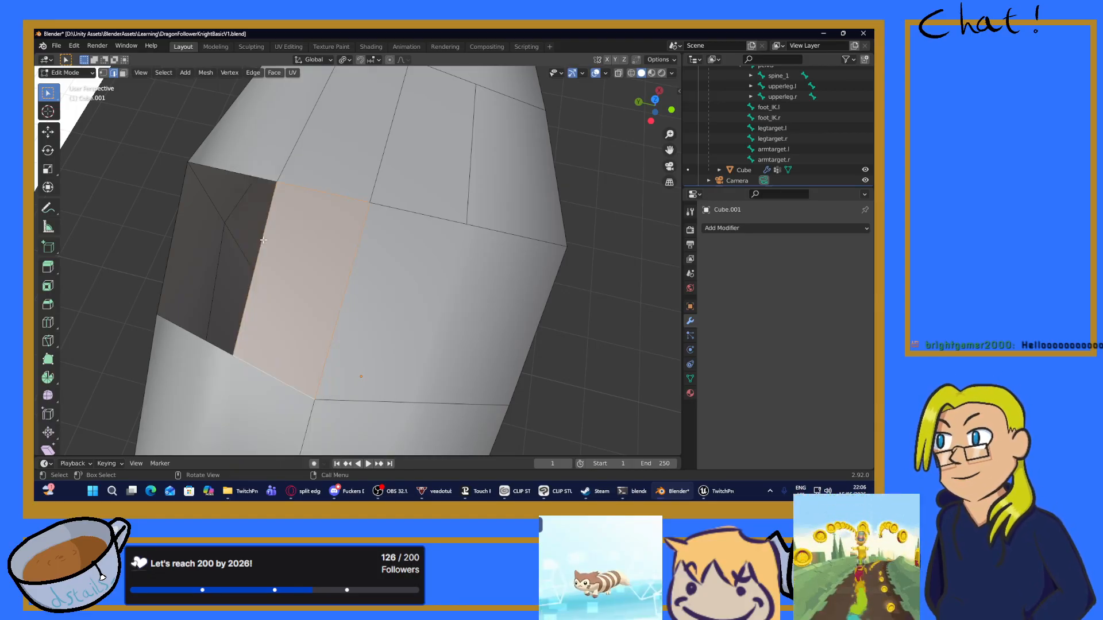
Step: Fill the remaining outer half of the opening with a new face from its two opposite border edges
middle_drag(280, 246, 312, 214)
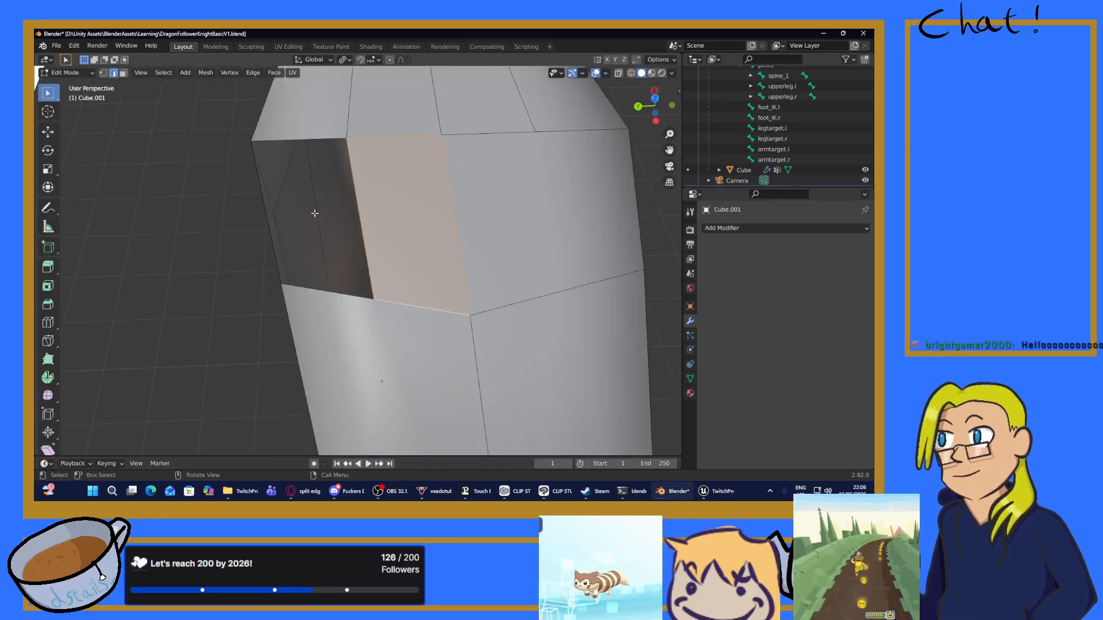
click(314, 138)
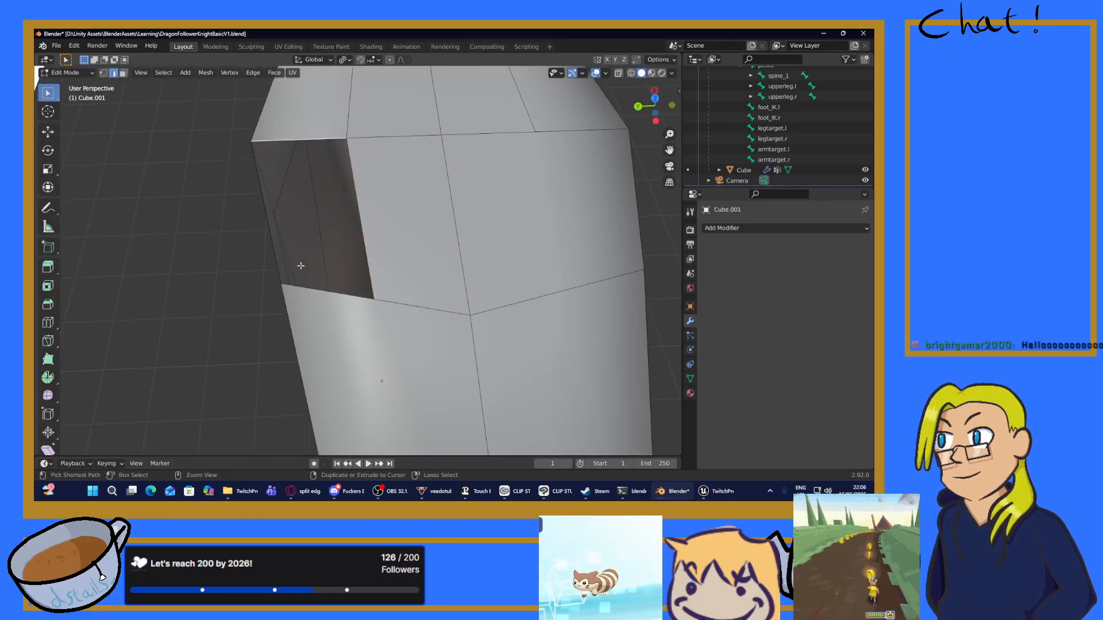
shift+click(323, 292)
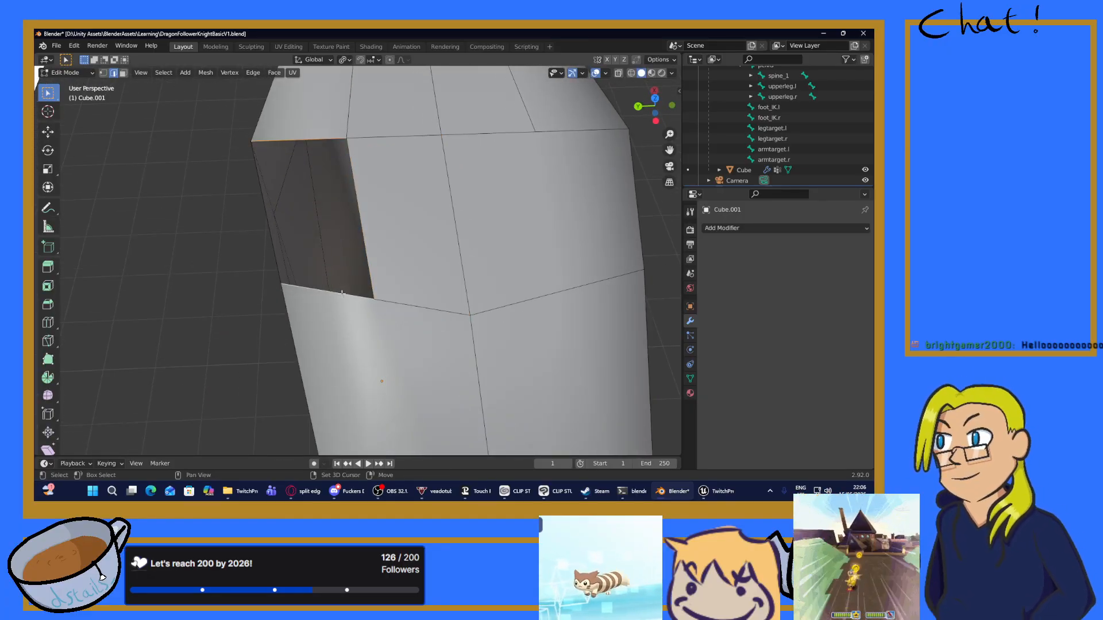
right_click(318, 229)
click(297, 228)
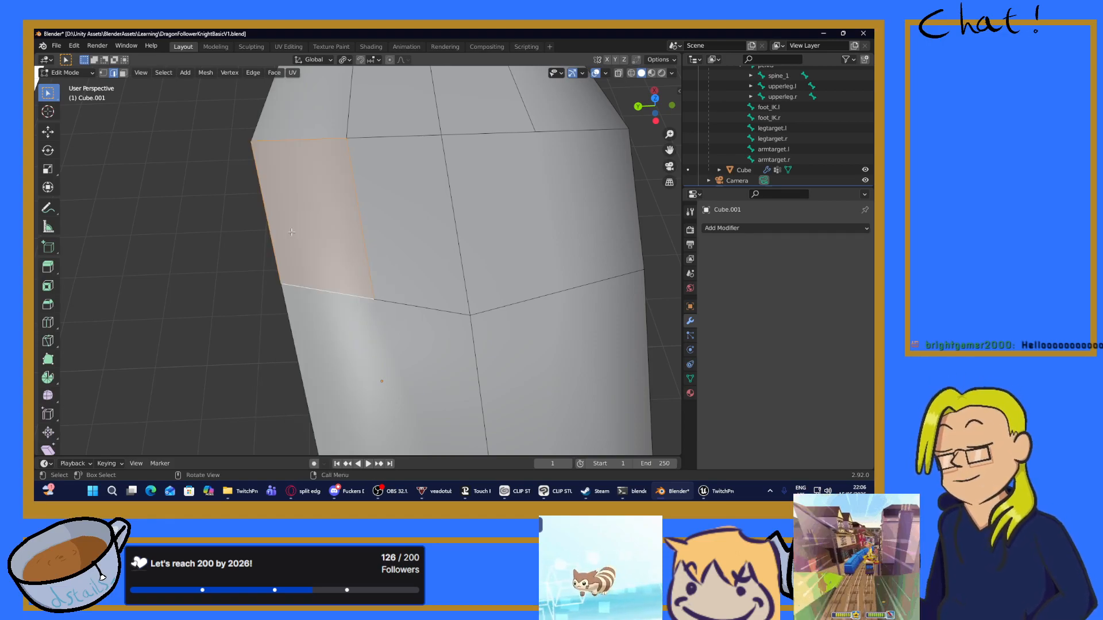
scroll(381, 221, down, 5)
scroll(345, 192, up, 5)
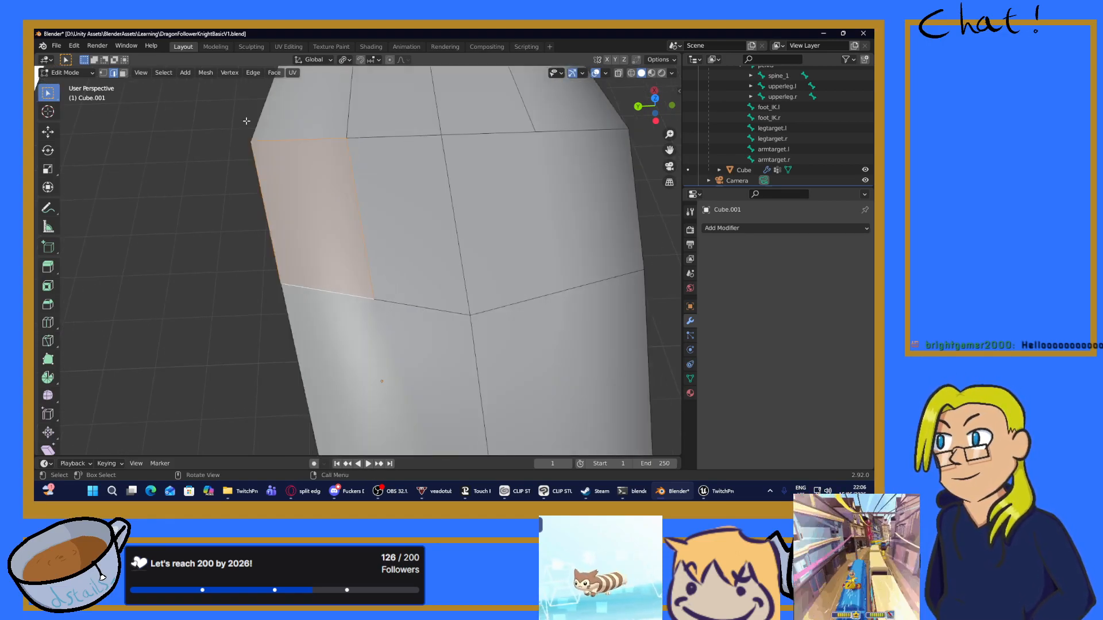
Step: Delete the undivided top face on the other side of the crossguard's centre line
click(123, 73)
middle_drag(327, 230, 541, 215)
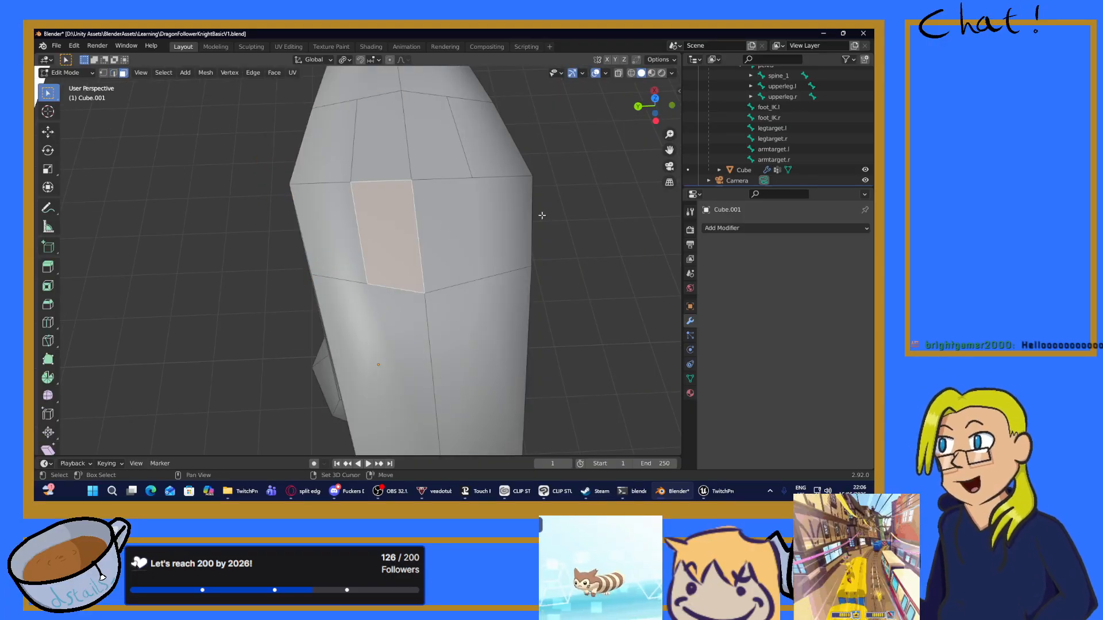
scroll(480, 222, down, 3)
scroll(382, 223, up, 3)
click(380, 225)
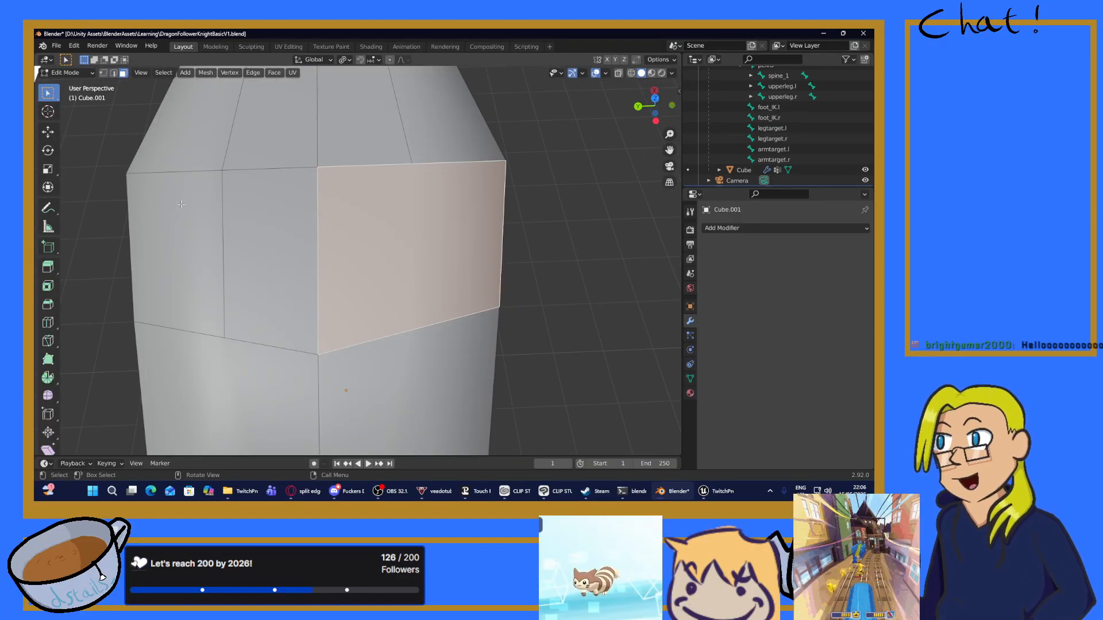
key(x)
click(304, 167)
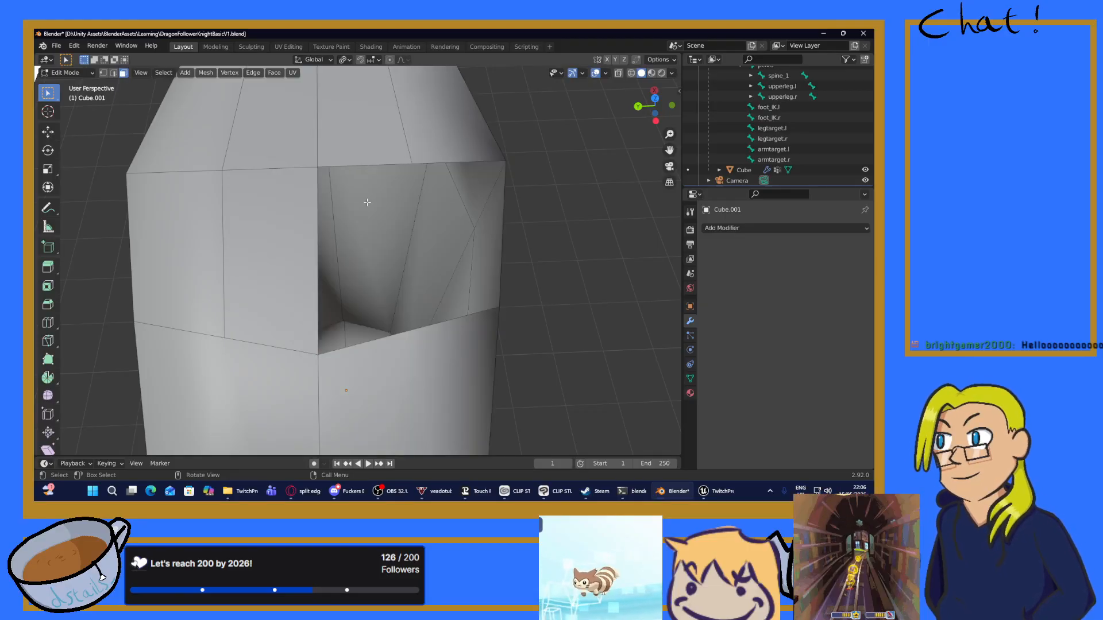
Step: Create a dividing edge across the new opening between the midpoints of its two opposite borders
click(106, 74)
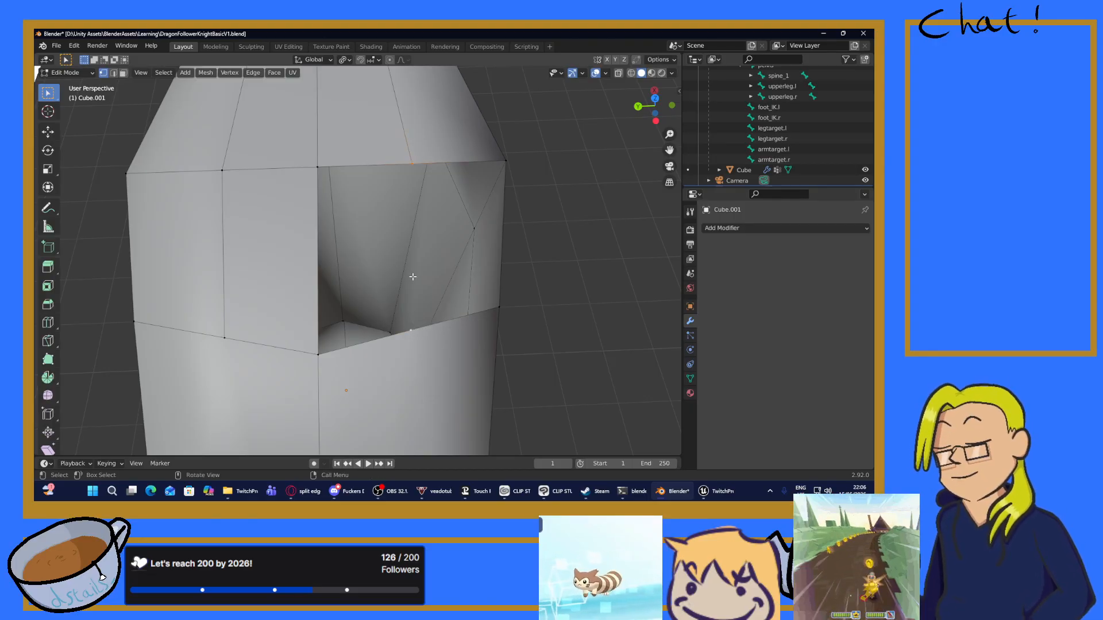
right_click(381, 339)
click(385, 288)
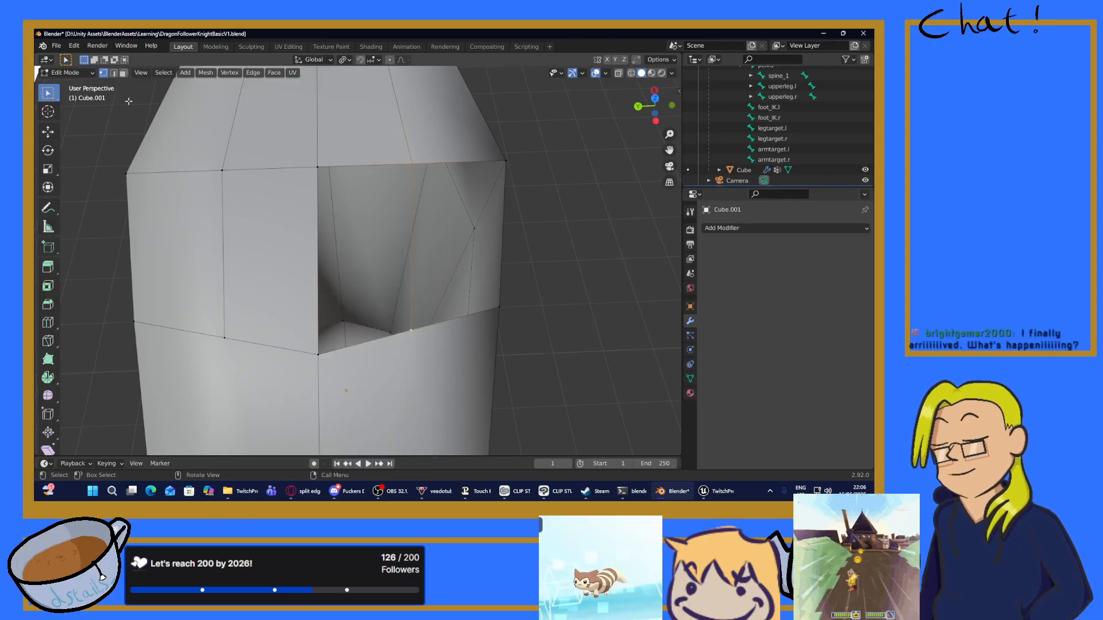
Step: Create a new face from edges in the half of this opening that borders the crossguard's centre line
click(113, 73)
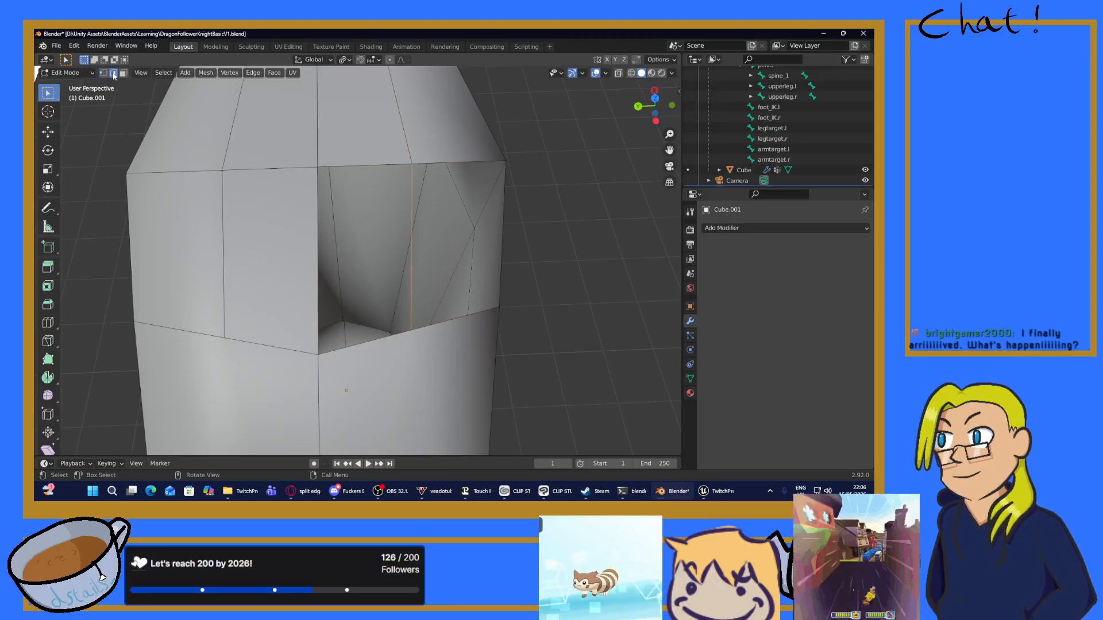
click(373, 171)
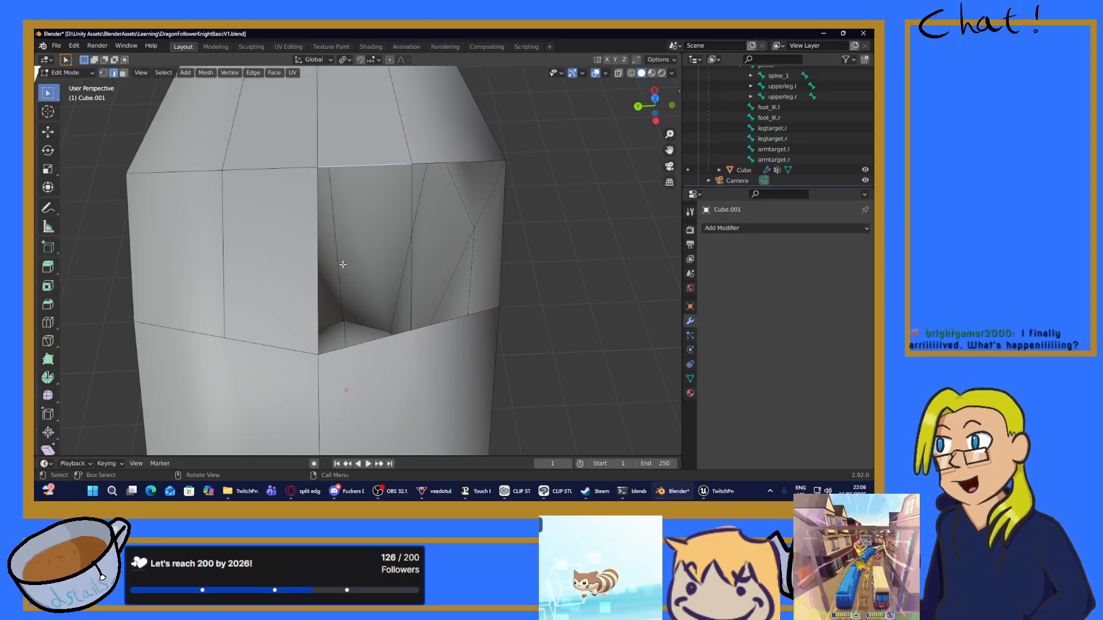
shift+click(362, 345)
right_click(376, 217)
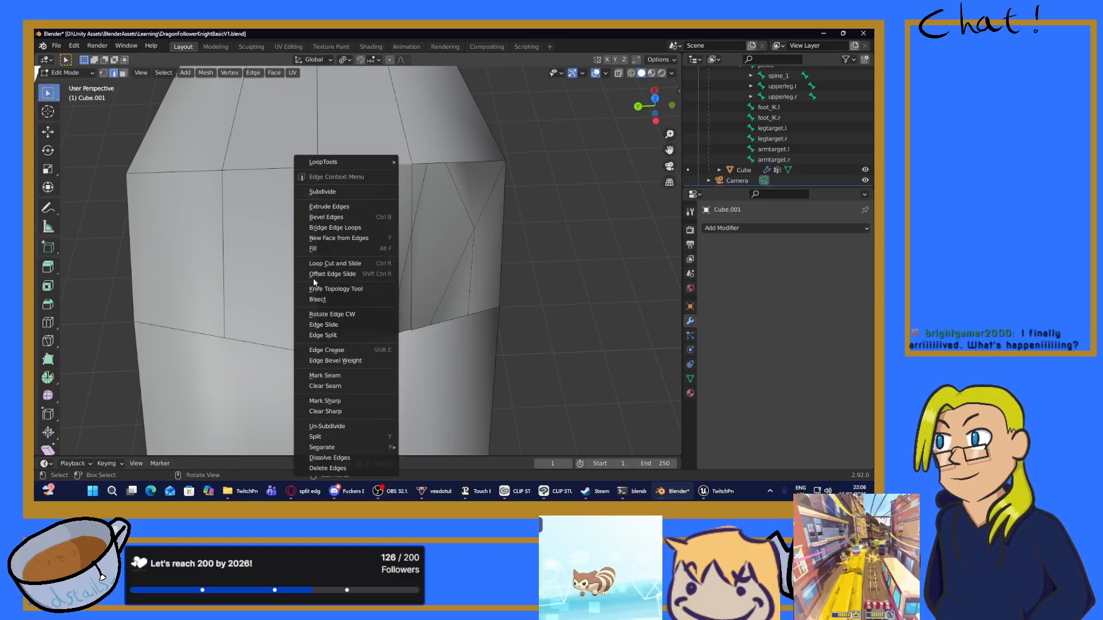
click(317, 237)
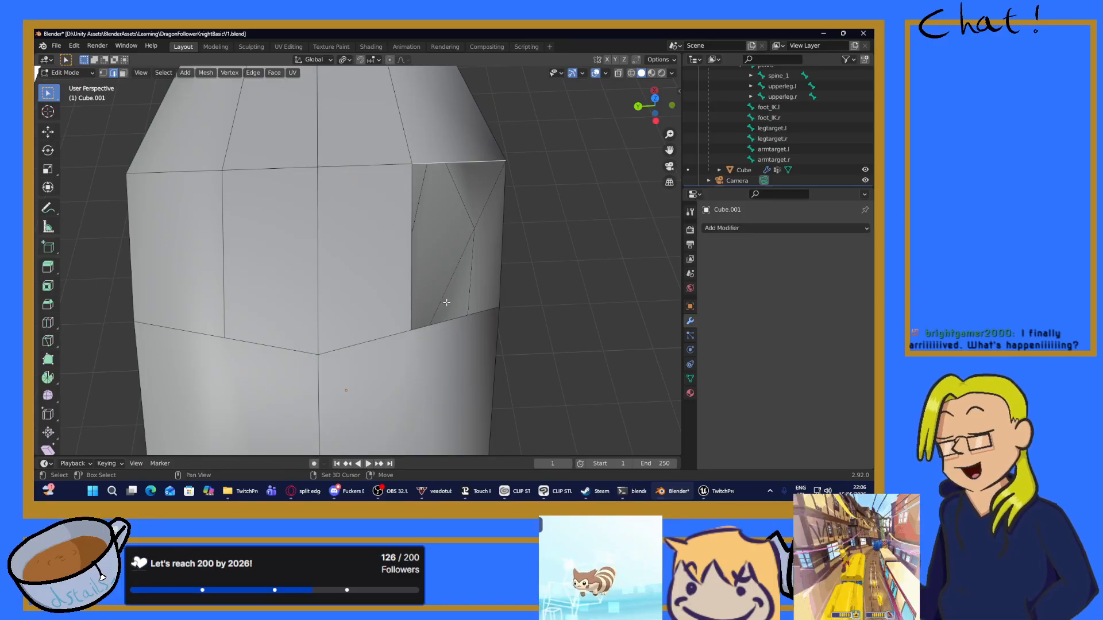
Step: Close the outer half of the opening with a new face from its opposite border edges
shift+click(442, 325)
right_click(405, 242)
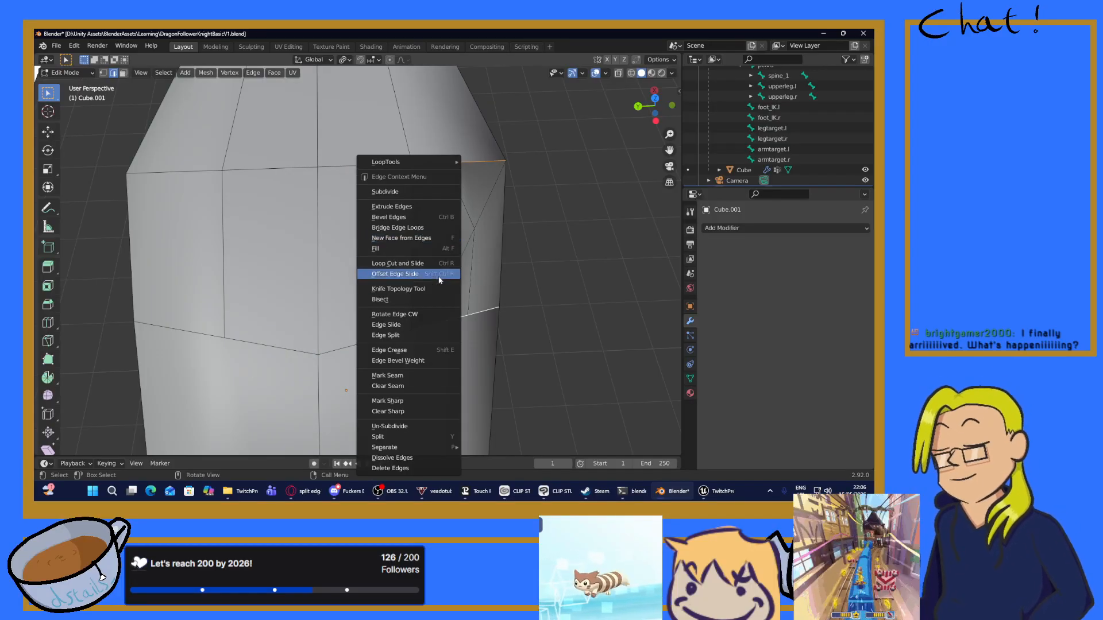
click(397, 238)
Step: Examine the rebuilt crossguard from several angles and compare the sword with the reference sketch in front view
scroll(494, 227, down, 5)
middle_drag(494, 226, 407, 216)
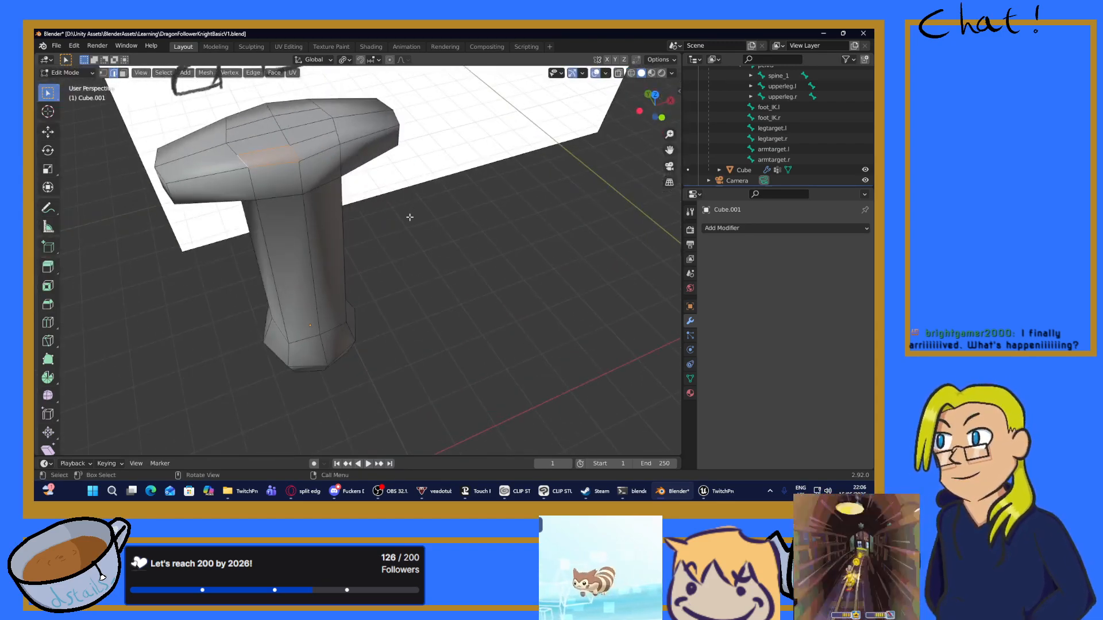
middle_drag(332, 168, 356, 194)
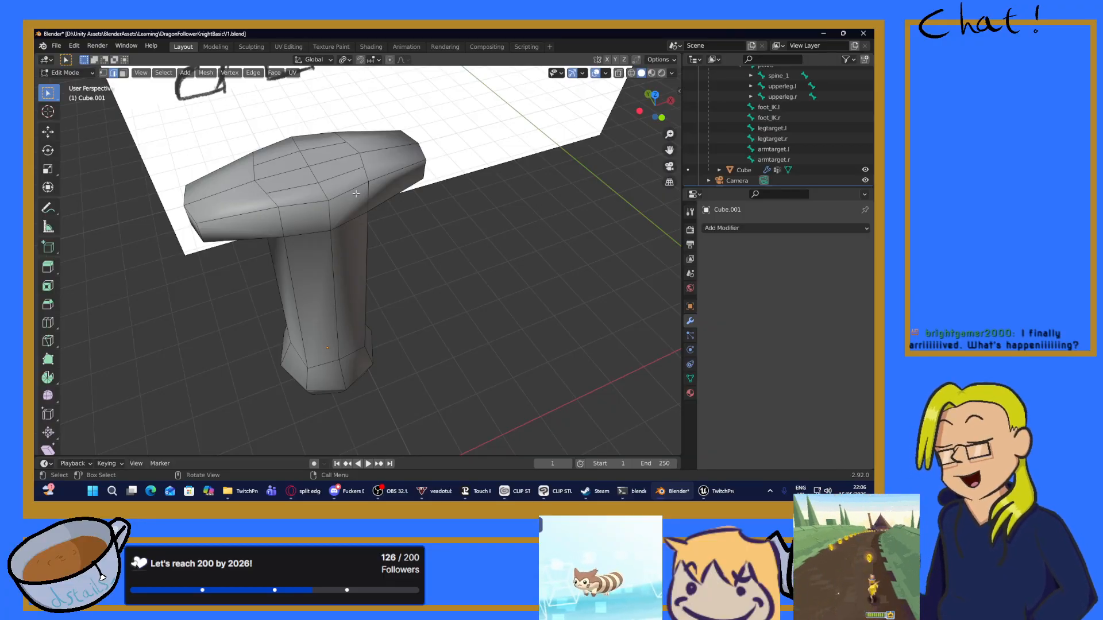
scroll(357, 193, down, 11)
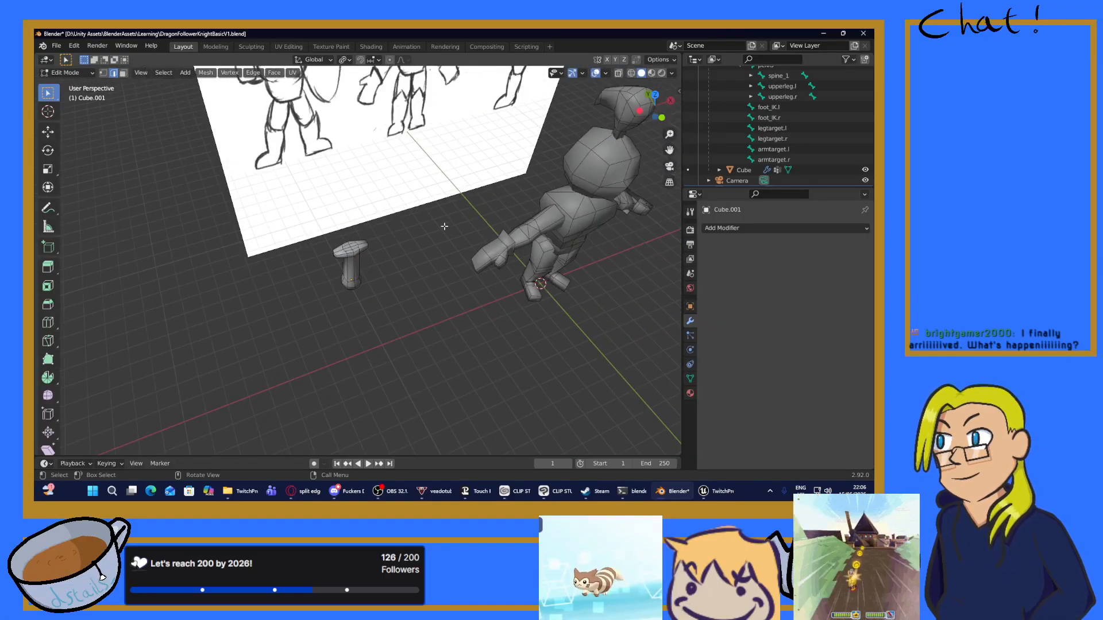
middle_drag(445, 237, 421, 179)
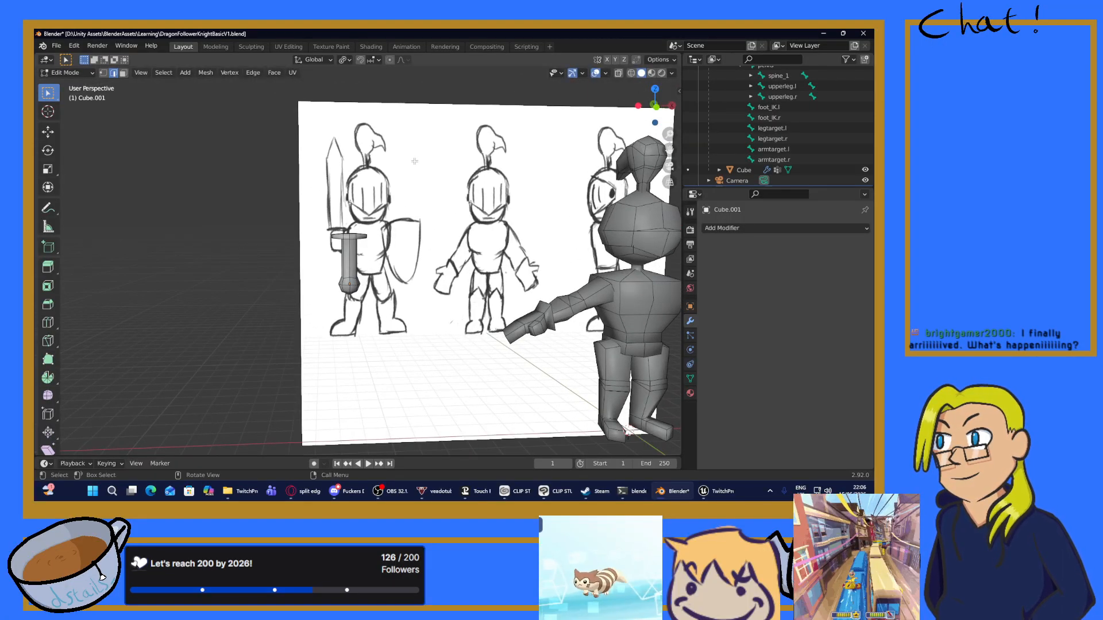
scroll(416, 205, up, 2)
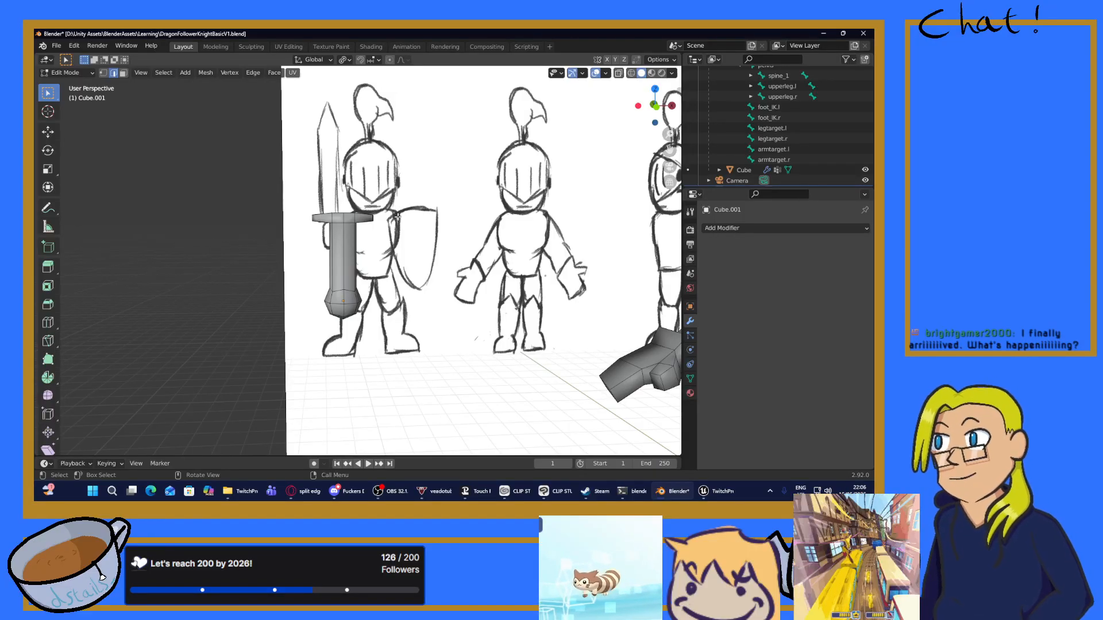
key(KP_1)
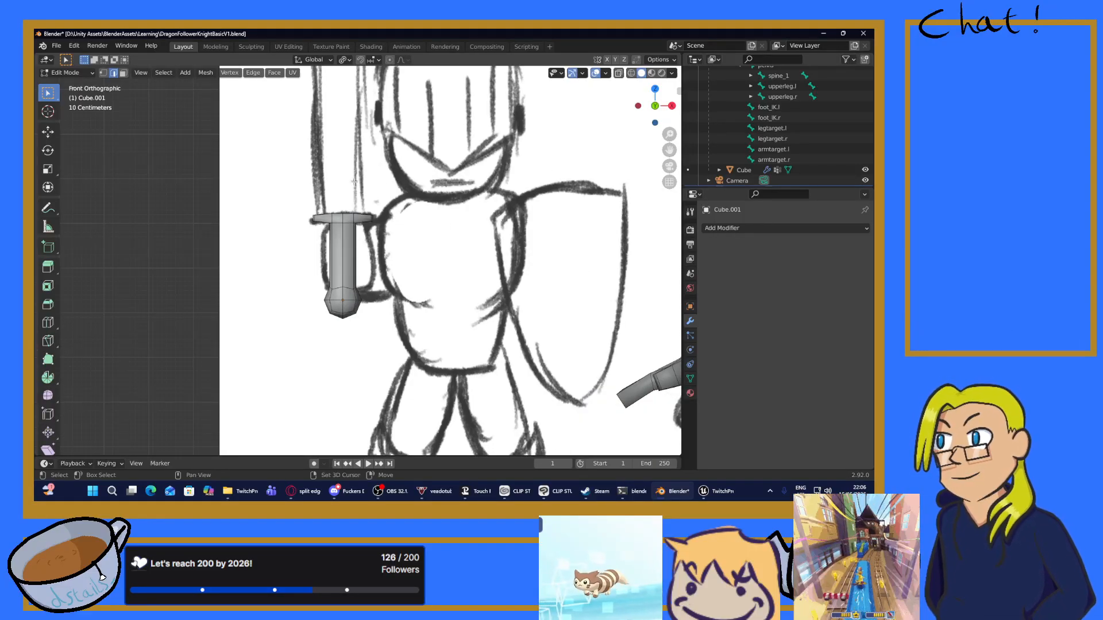
middle_drag(353, 181, 393, 242)
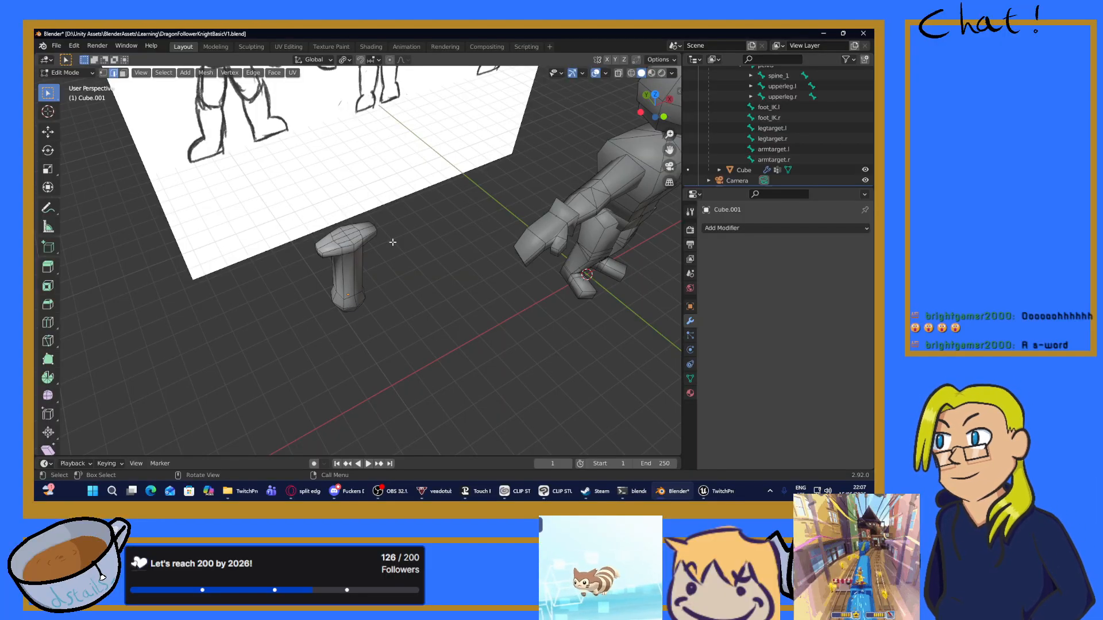
key(KP_1)
scroll(392, 242, down, 7)
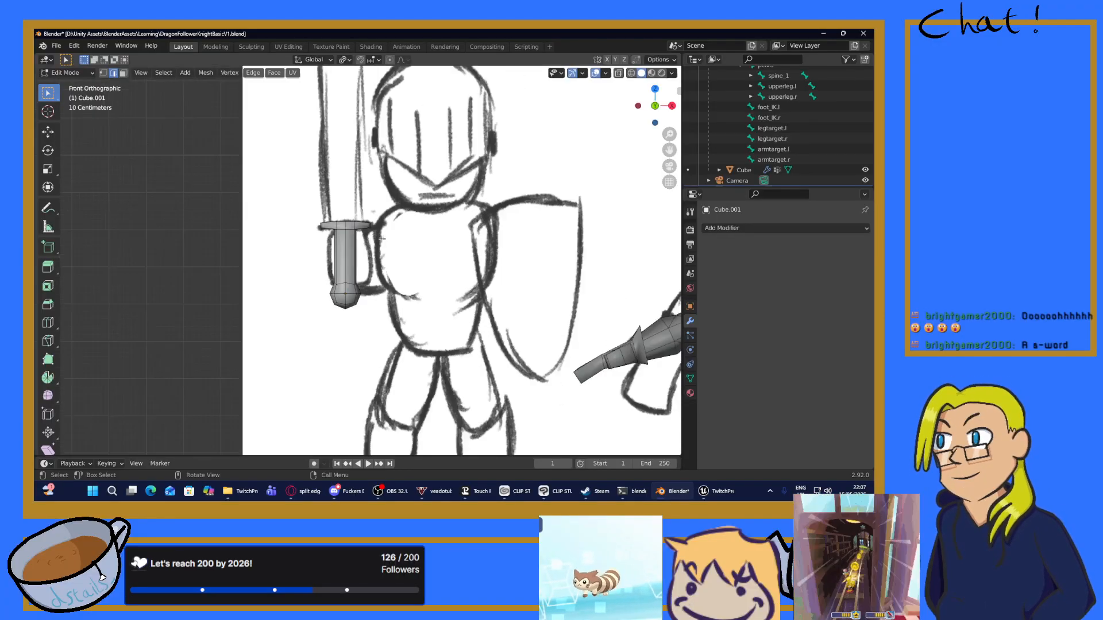
middle_drag(393, 242, 342, 244)
scroll(341, 245, up, 2)
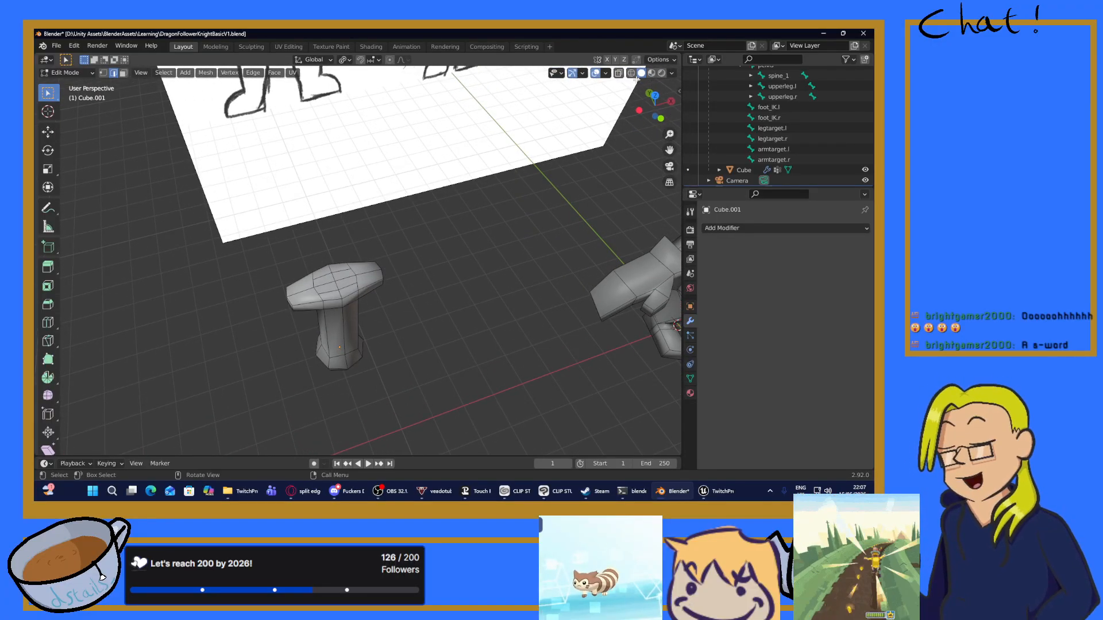
Step: Switch the viewport to wireframe shading and select the crossguard's central top faces in face select mode
click(618, 73)
click(123, 72)
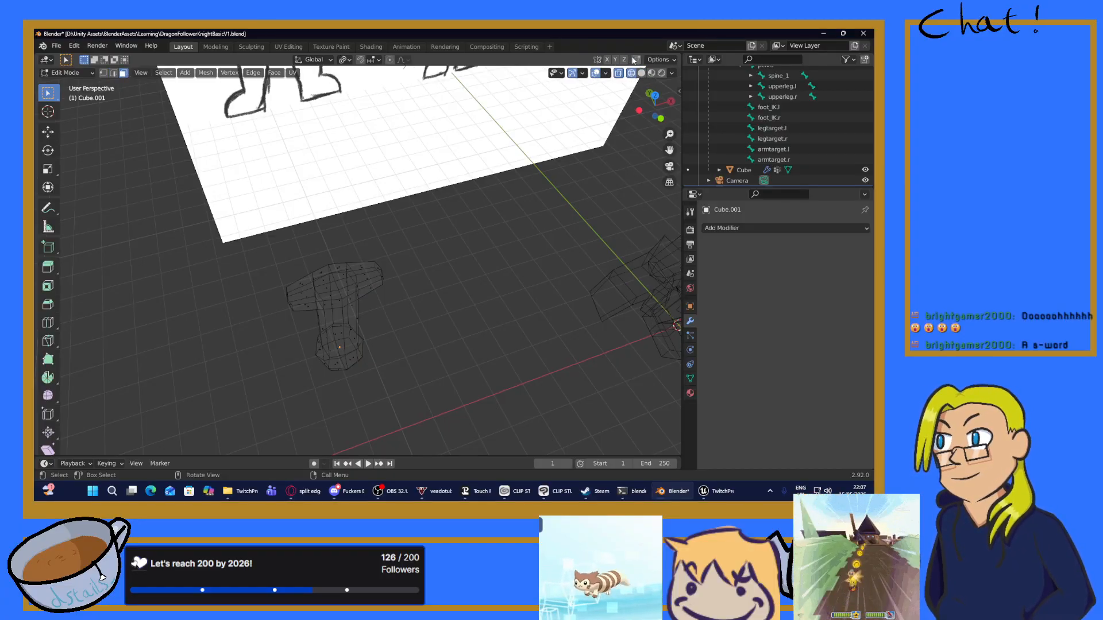
click(663, 61)
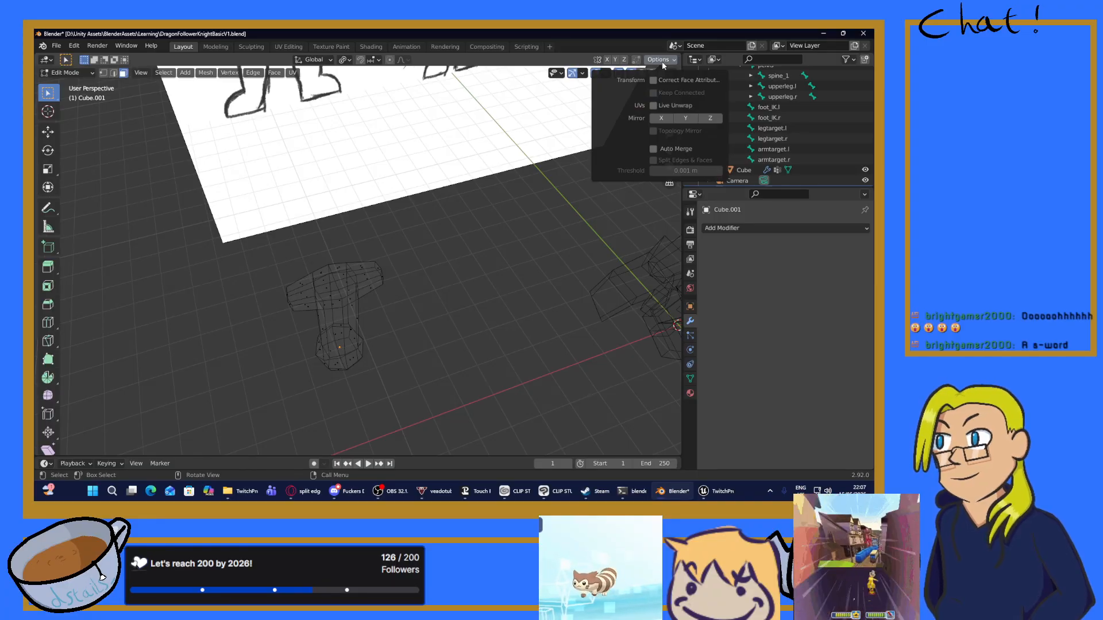
click(670, 72)
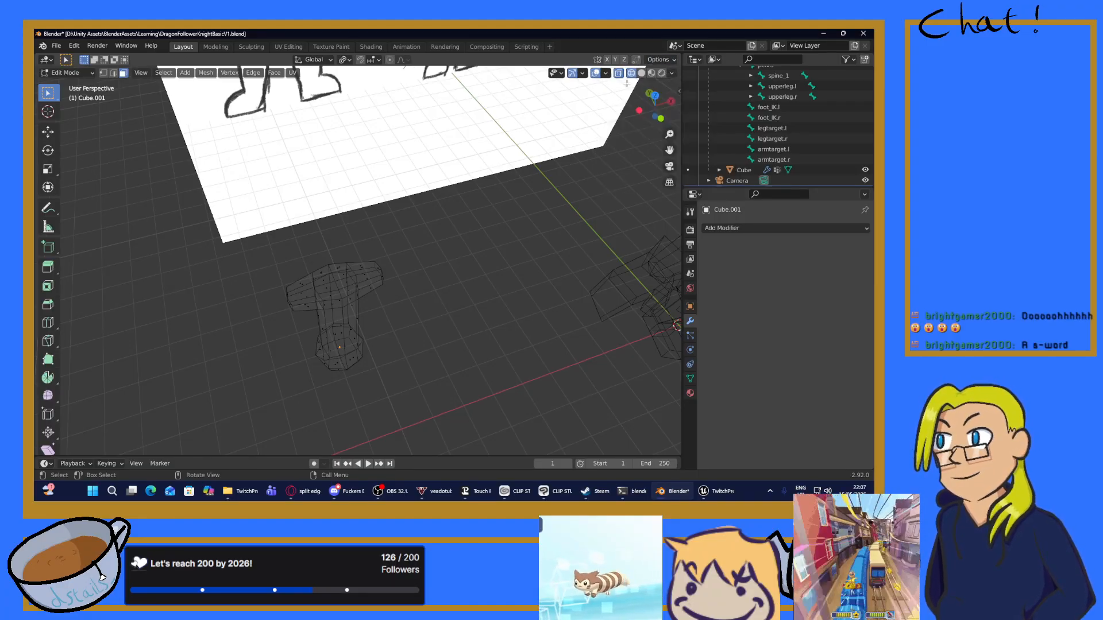
scroll(358, 190, up, 2)
shift+middle_drag(352, 194, 396, 175)
click(343, 293)
middle_drag(341, 291, 430, 249)
shift+click(428, 289)
shift+click(439, 307)
Step: In front view, extrude the selected top faces up about 5.09 m to the base of the sketched blade's tip
key(KP_1)
scroll(446, 258, down, 3)
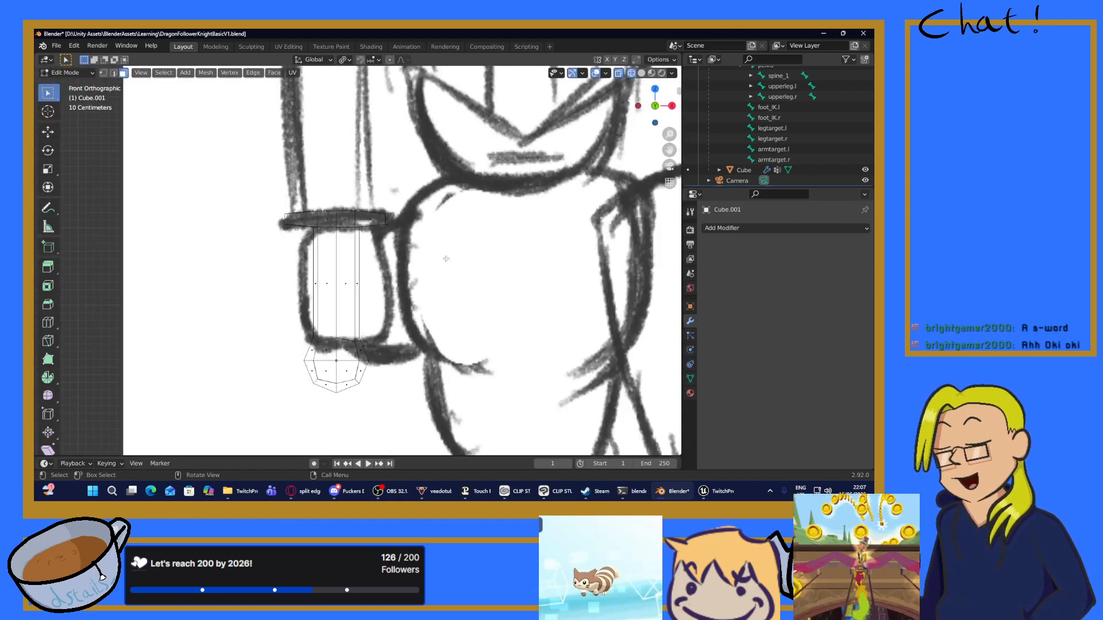
scroll(446, 258, down, 4)
key(e)
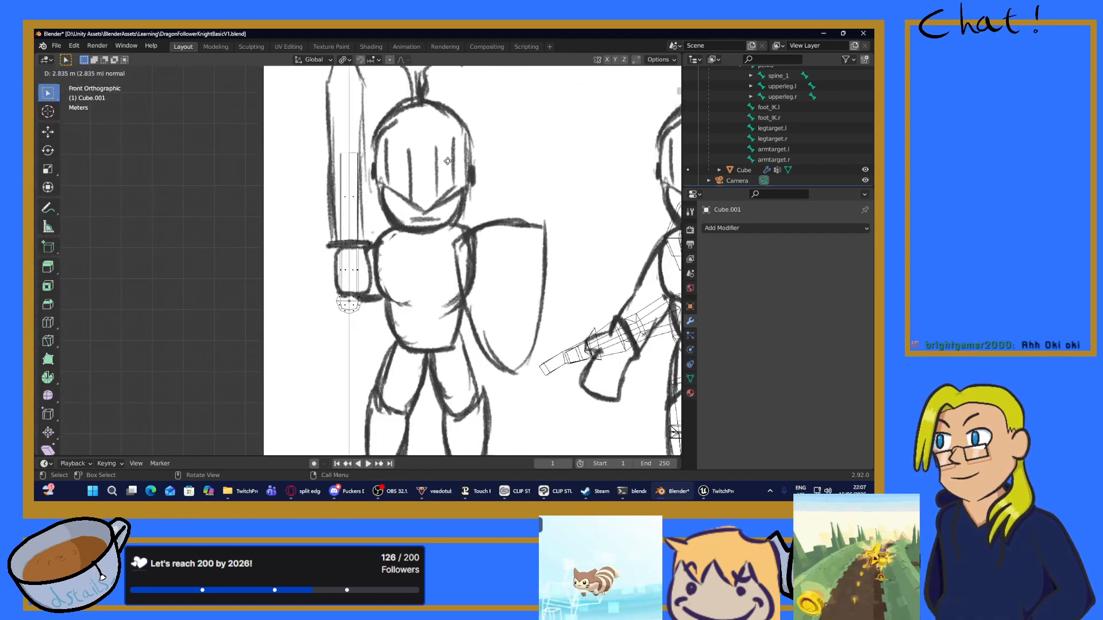
click(437, 91)
Step: Extrude the blade's top faces up about 1.39 m and scale them to about 0.168 to form the tip
scroll(398, 266, up, 6)
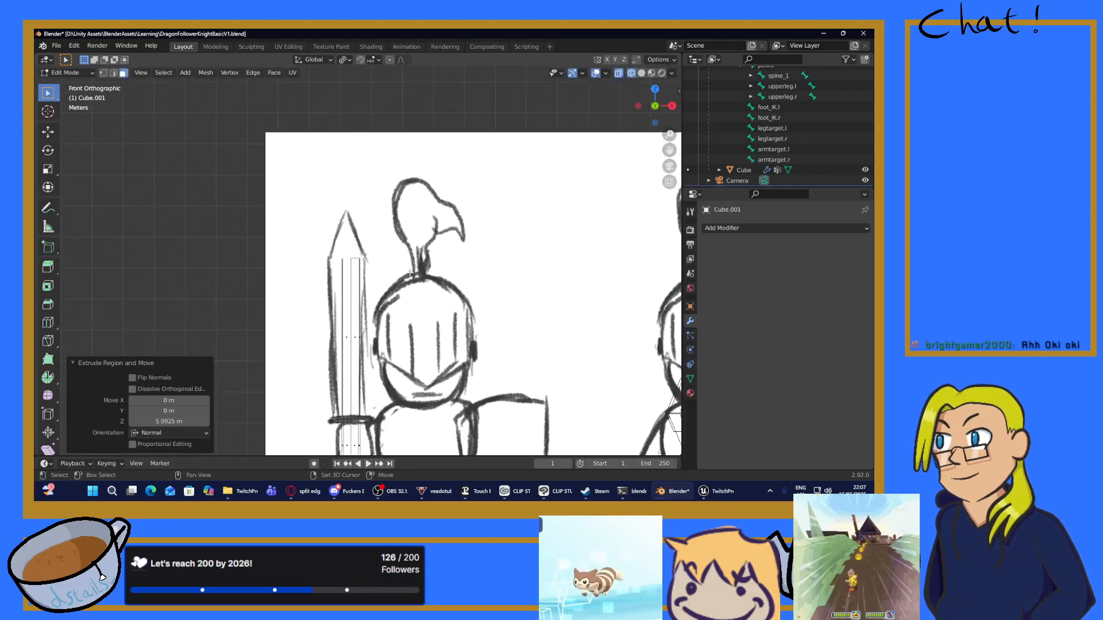
key(e)
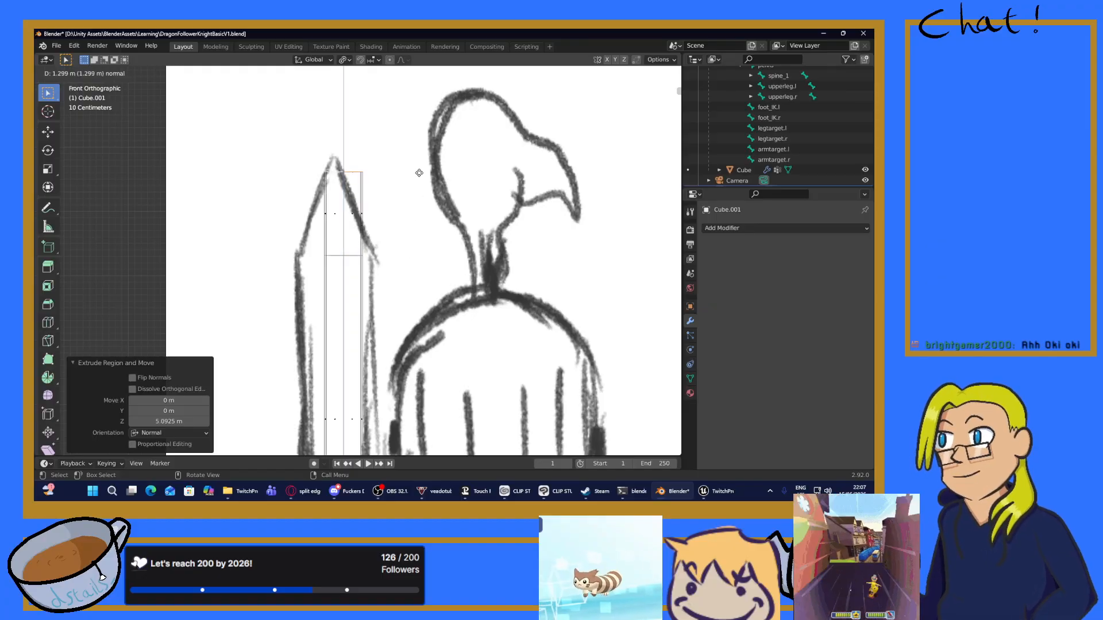
click(419, 170)
key(s)
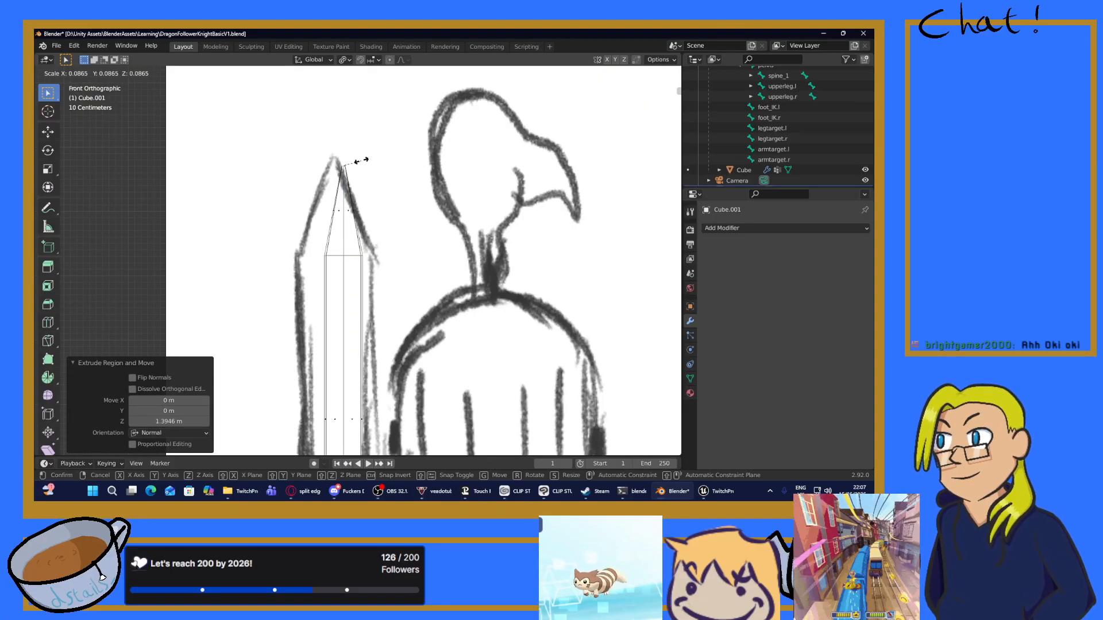
click(371, 147)
scroll(374, 148, down, 2)
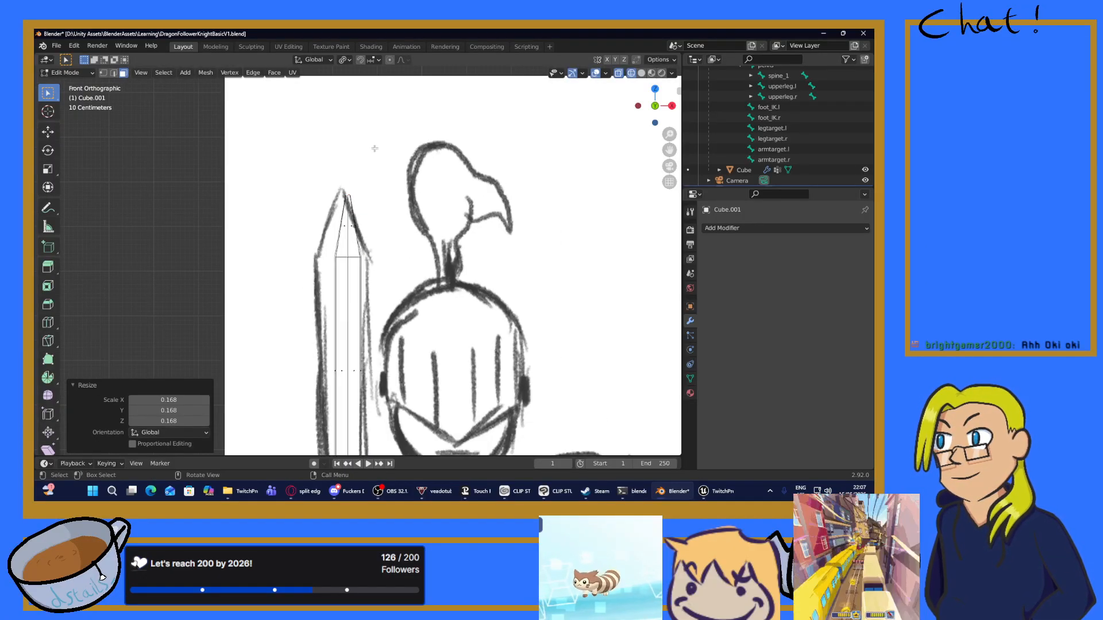
middle_drag(374, 148, 414, 267)
scroll(414, 222, up, 3)
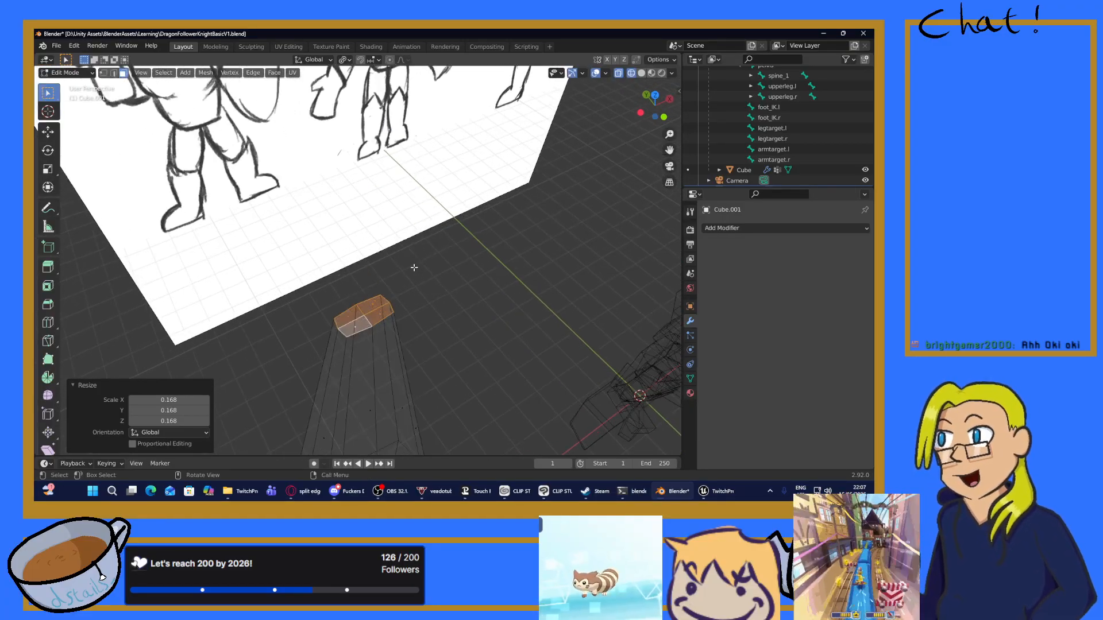
right_click(409, 277)
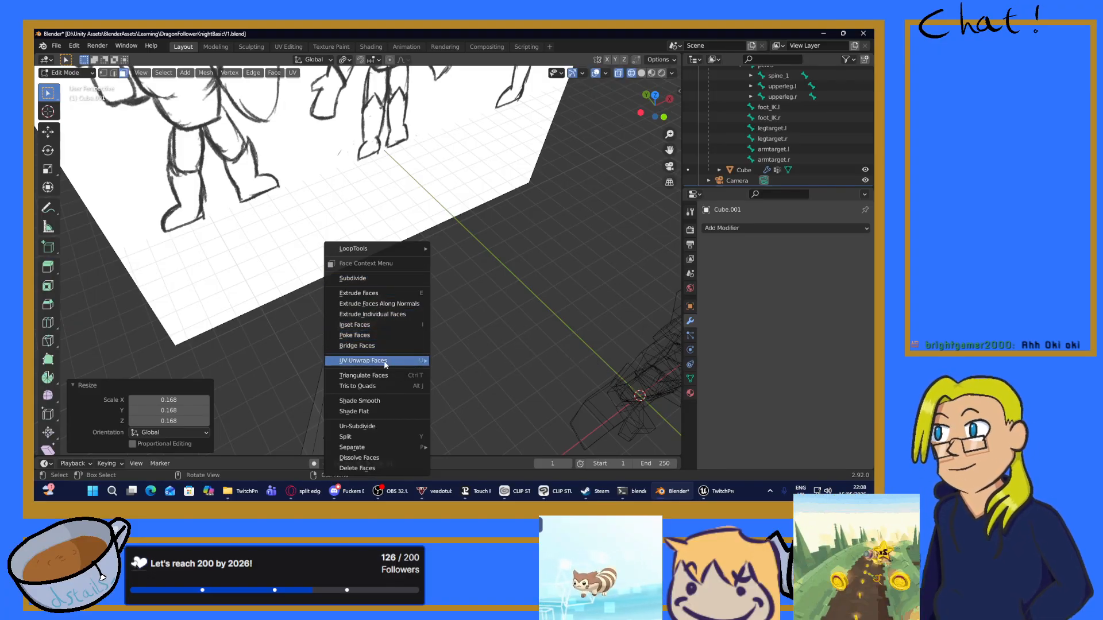
mouse_move(382, 366)
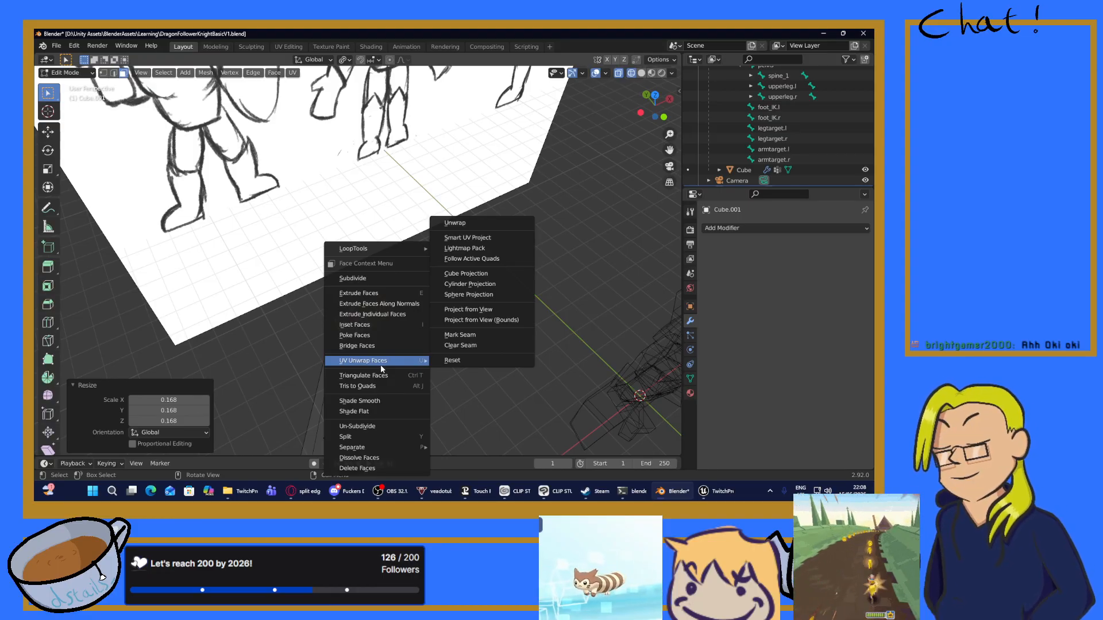
key(Escape)
Step: Switch to edge select mode and try sliding the vertices of the blade tip's top edges
key(2)
right_click(320, 154)
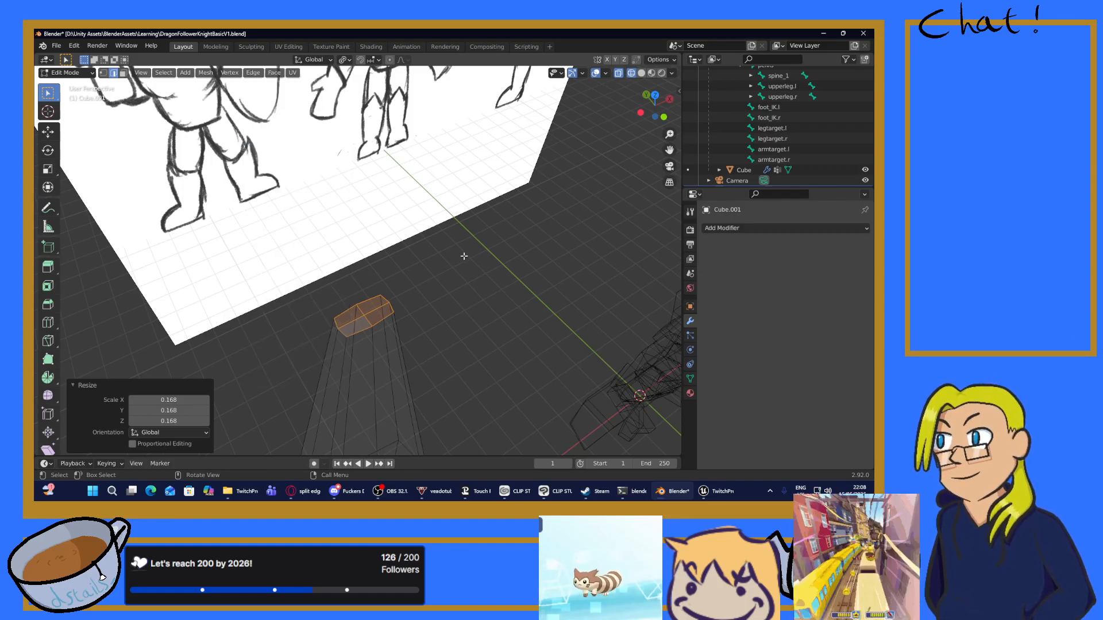
key(shift+v)
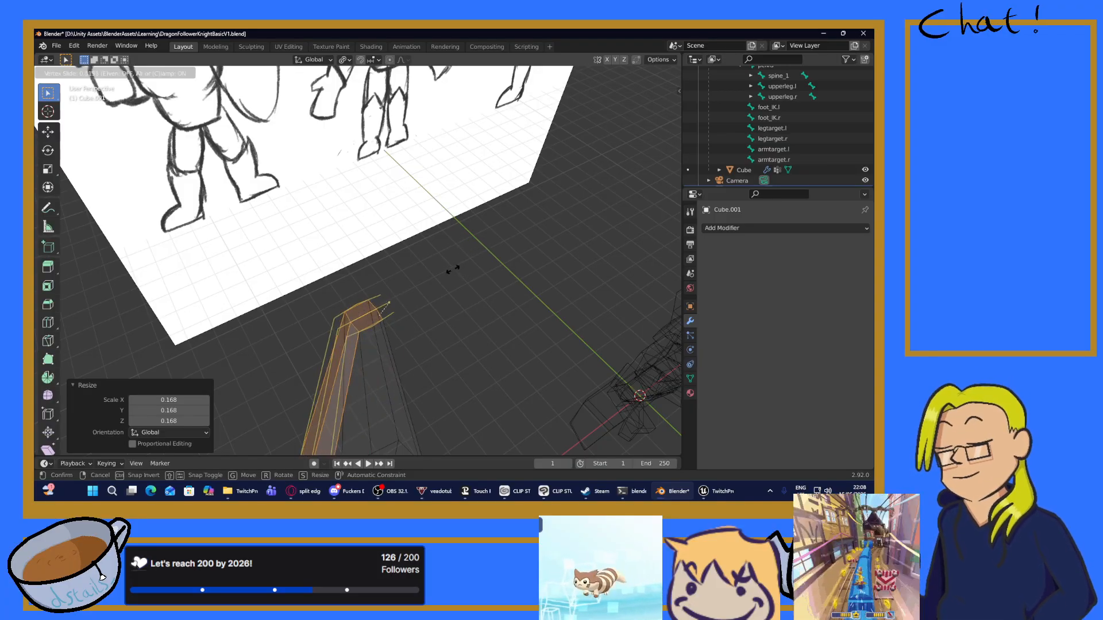
click(378, 338)
middle_drag(465, 352, 426, 338)
click(427, 339)
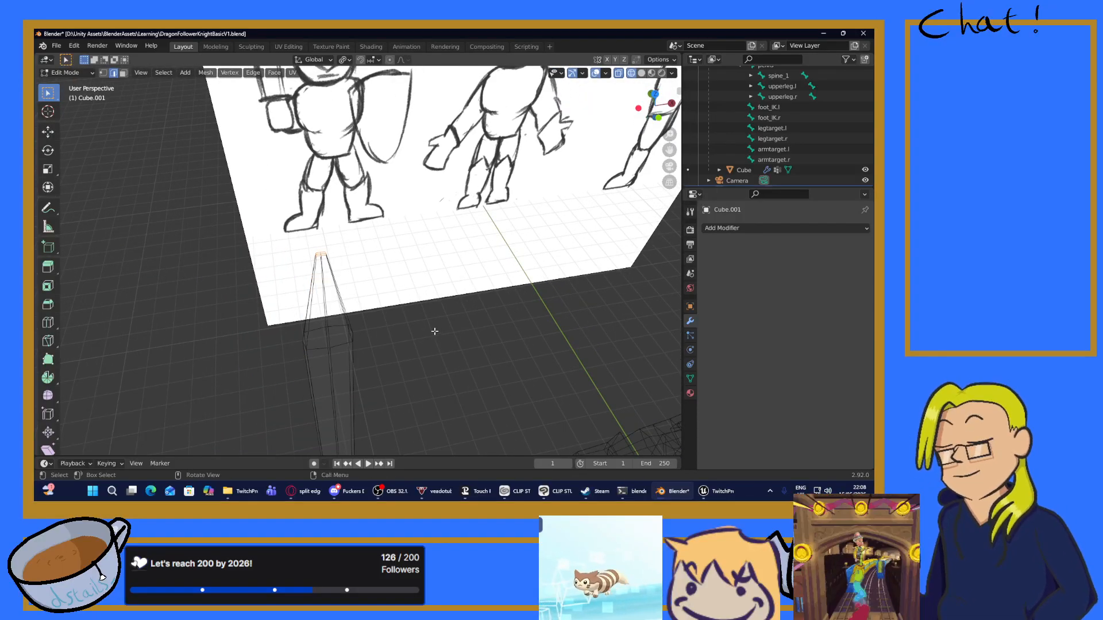
Step: Try to close the small flat end of the blade tip with Bridge Edge Loops
middle_drag(356, 271, 348, 231)
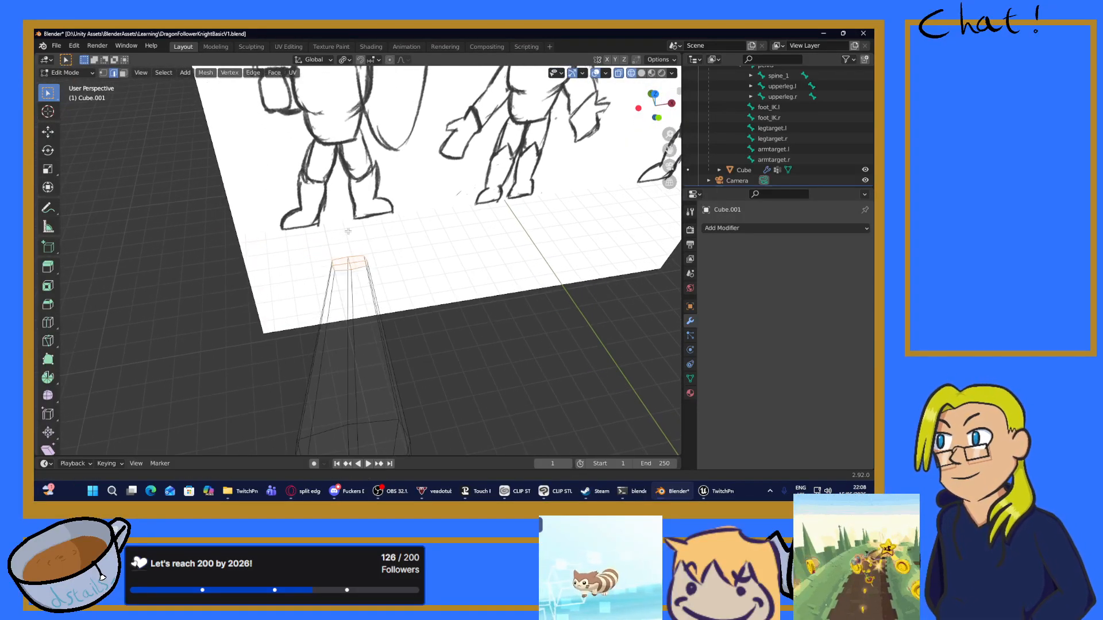
scroll(337, 228, up, 3)
scroll(338, 228, down, 1)
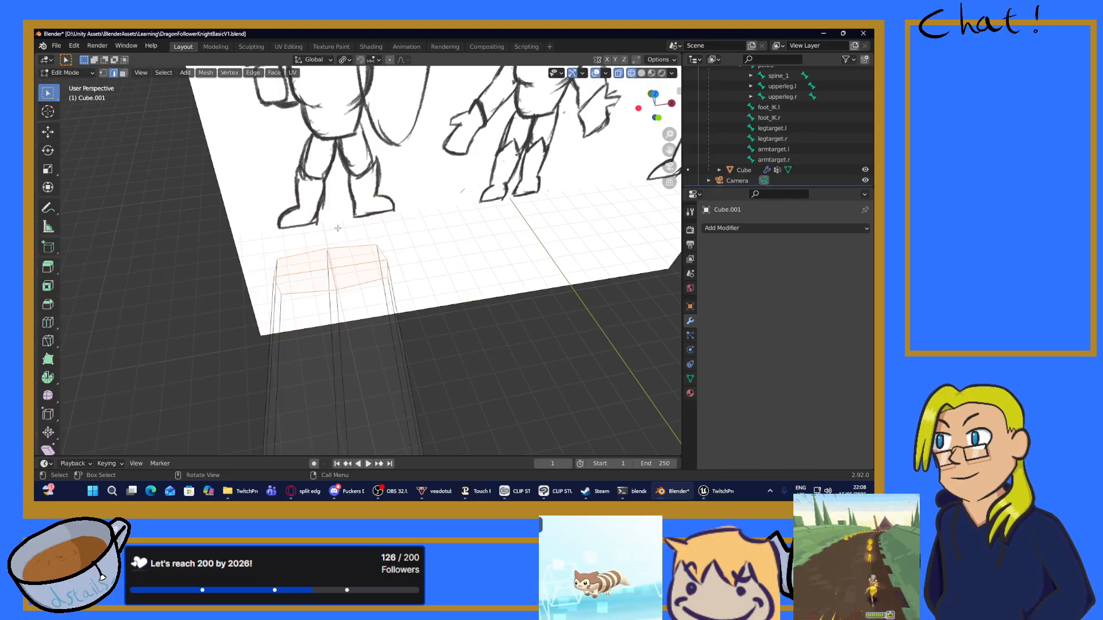
scroll(397, 279, down, 3)
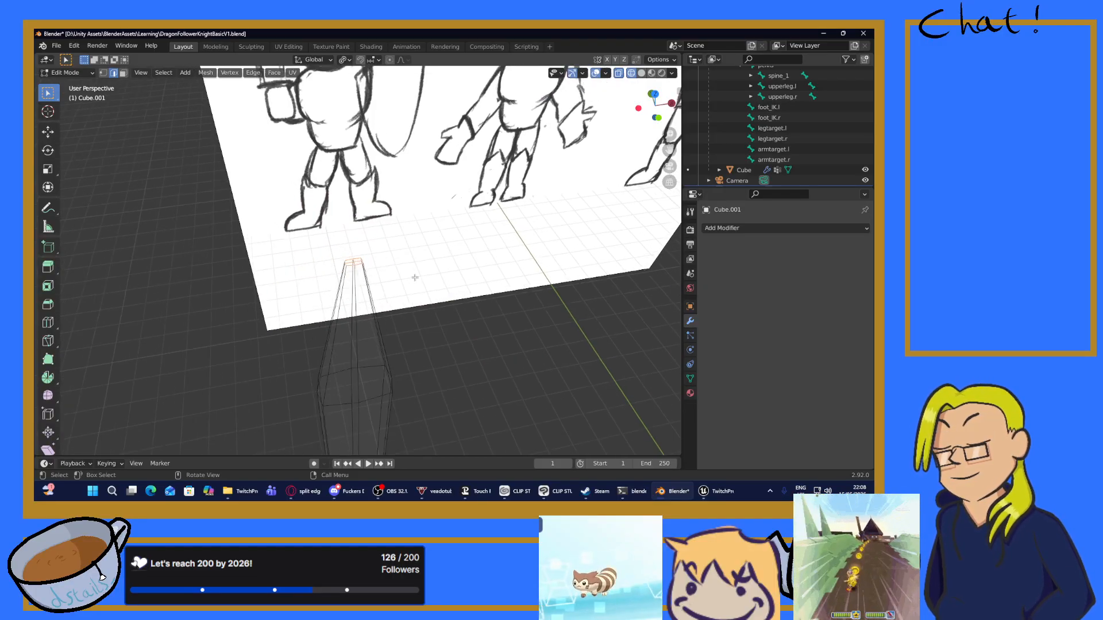
right_click(419, 274)
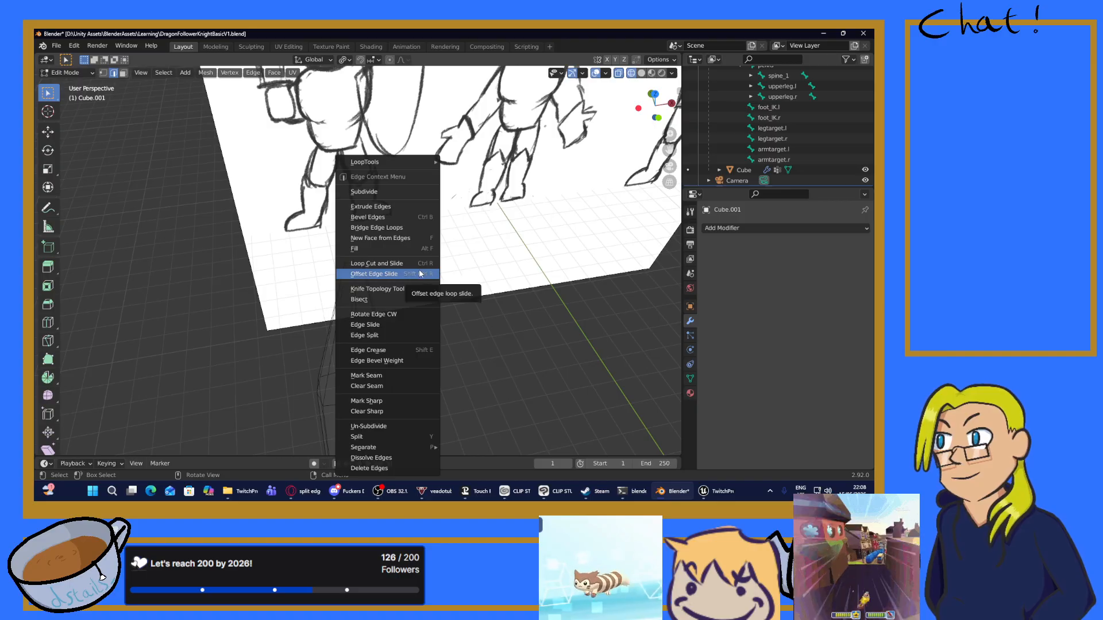
click(402, 228)
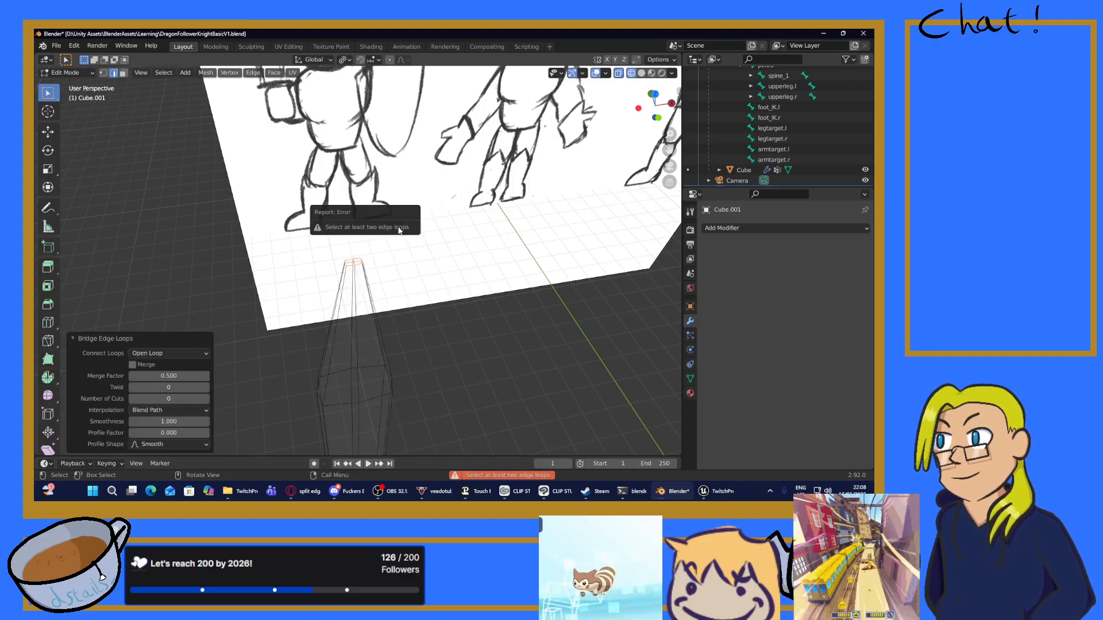
scroll(382, 269, up, 2)
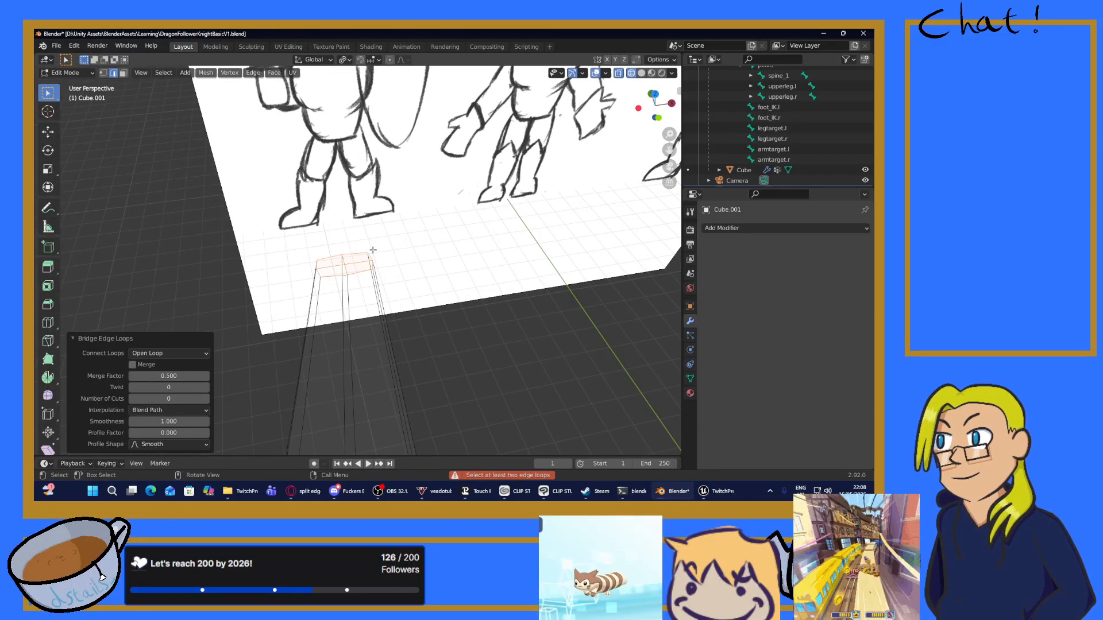
Step: Try the LoopTools Curve operation on the blade tip's selected edges, and undo it
right_click(373, 250)
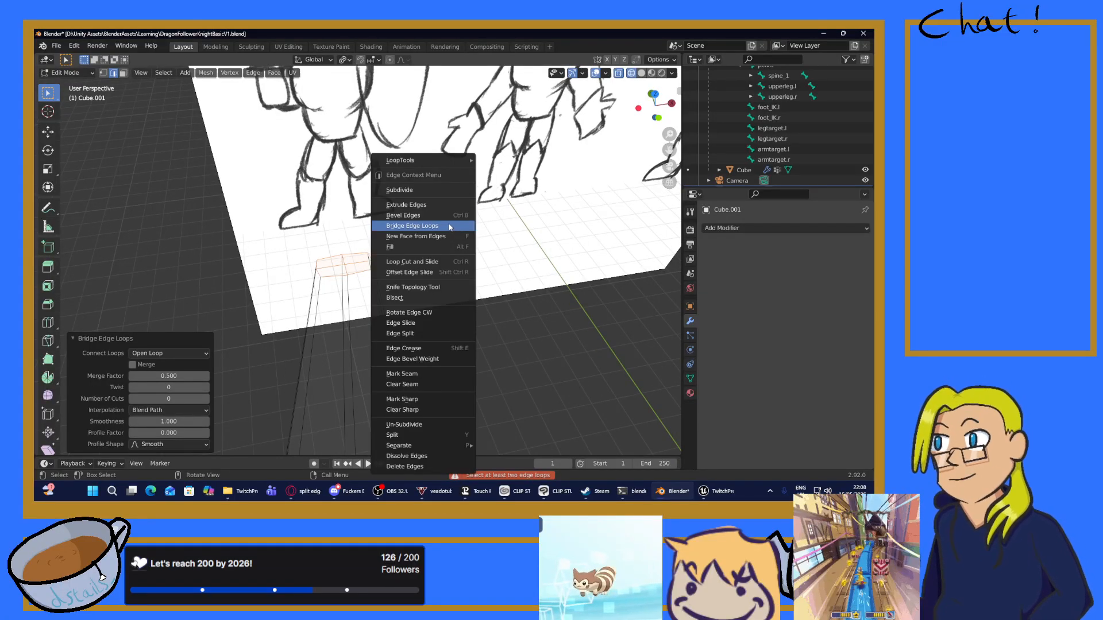
mouse_move(433, 158)
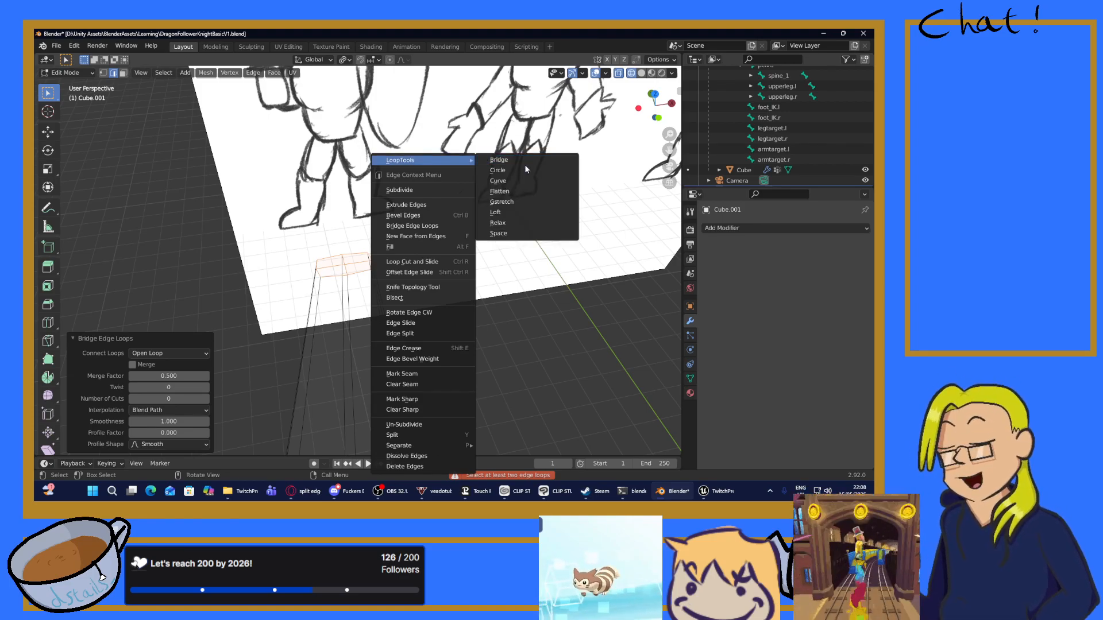
click(498, 180)
scroll(511, 213, down, 4)
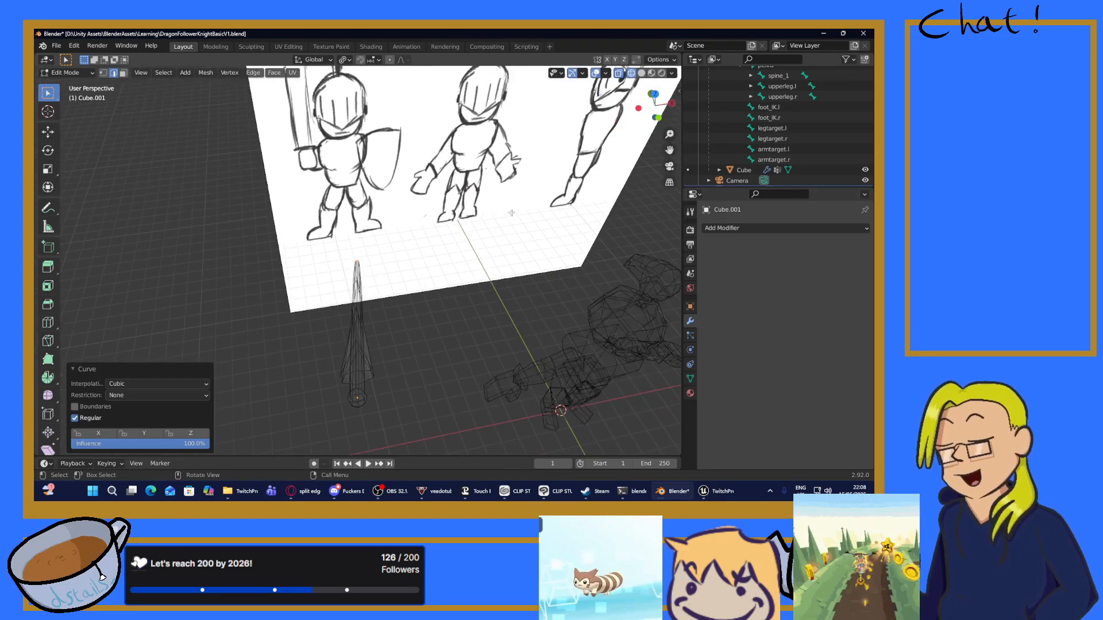
key(ctrl+z)
Step: Apply the LoopTools Bridge operation to the blade tip's selected edges
scroll(455, 247, up, 3)
right_click(455, 248)
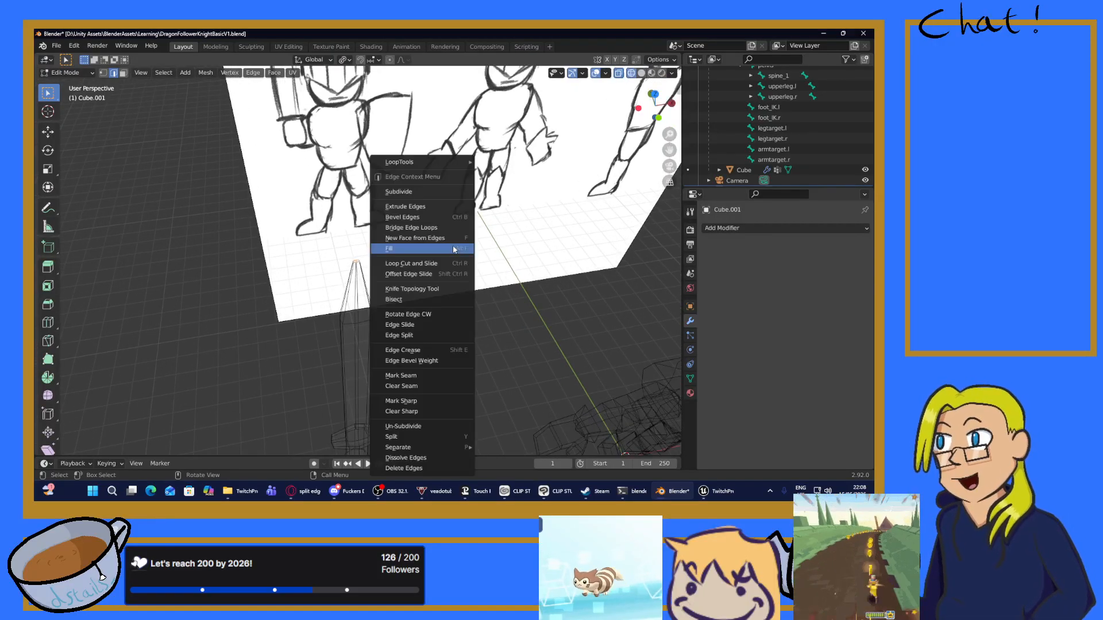
mouse_move(412, 160)
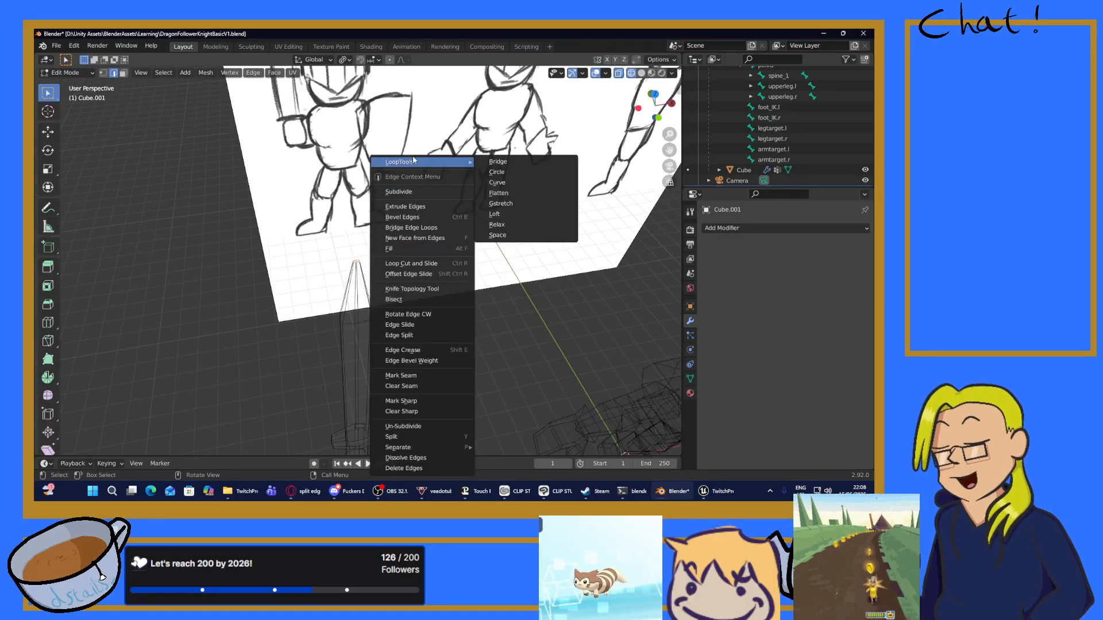
click(497, 163)
scroll(408, 238, up, 6)
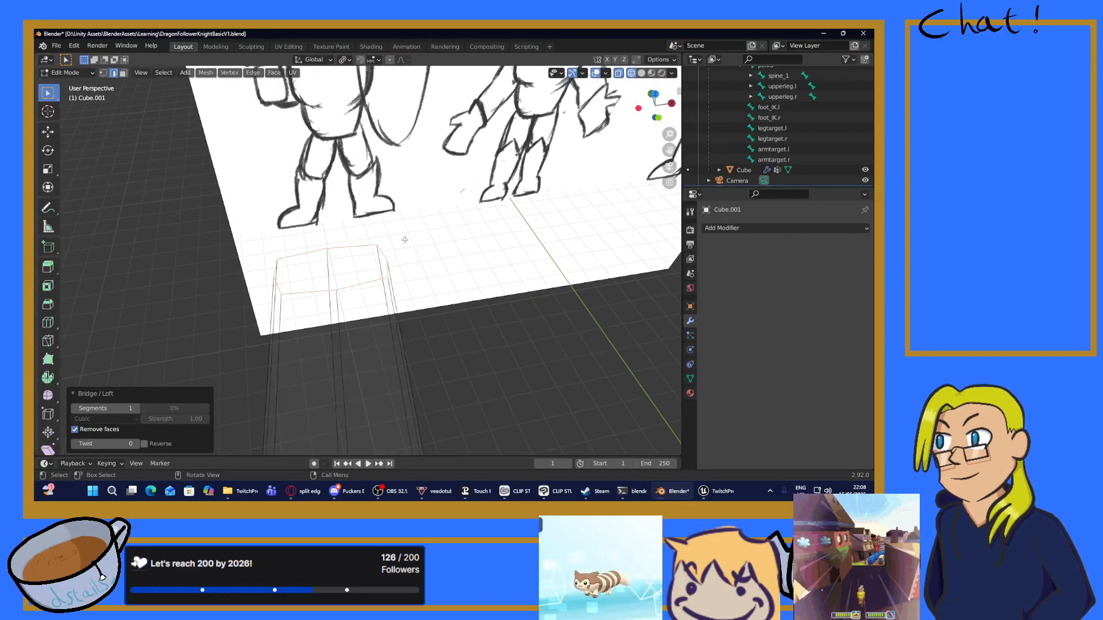
Step: Try scaling the bridged tip edges closer together, and undo that scaling
key(s)
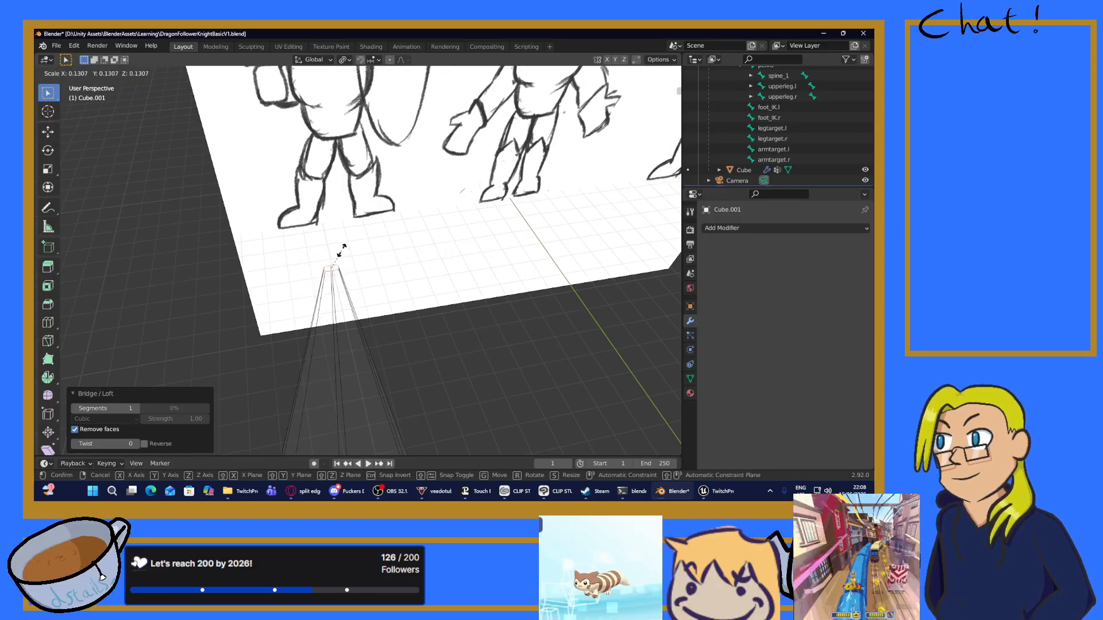
click(394, 210)
key(ctrl+z)
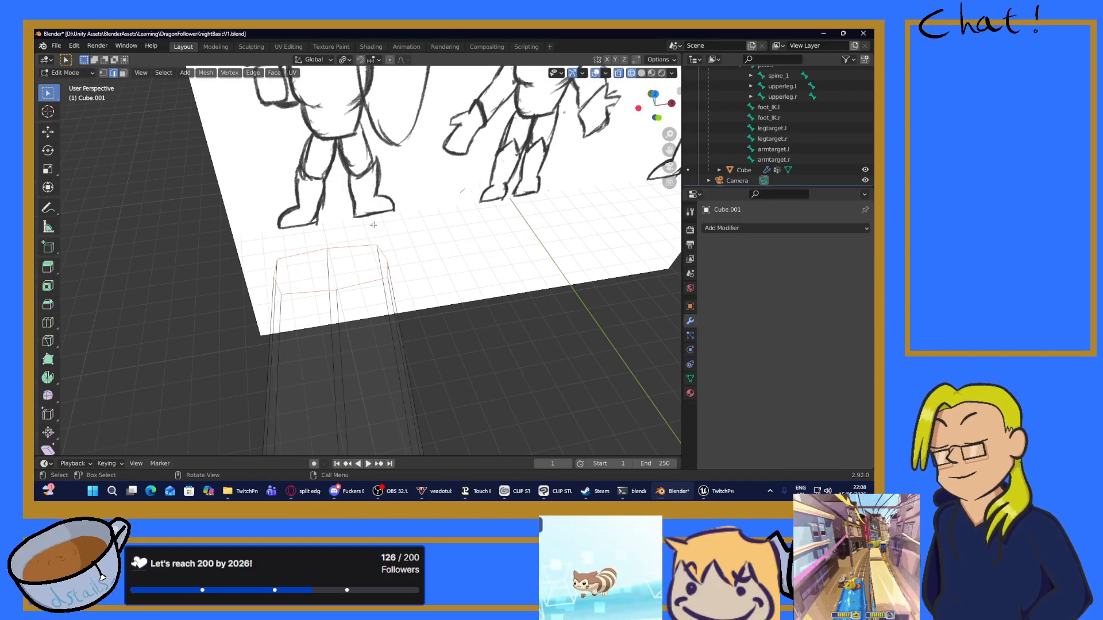
Step: Select a face at the blade tip in face select mode and switch the viewport to solid shading to inspect the end
click(123, 74)
mouse_move(262, 188)
middle_down()
mouse_move(307, 208)
mouse_move(289, 209)
middle_up()
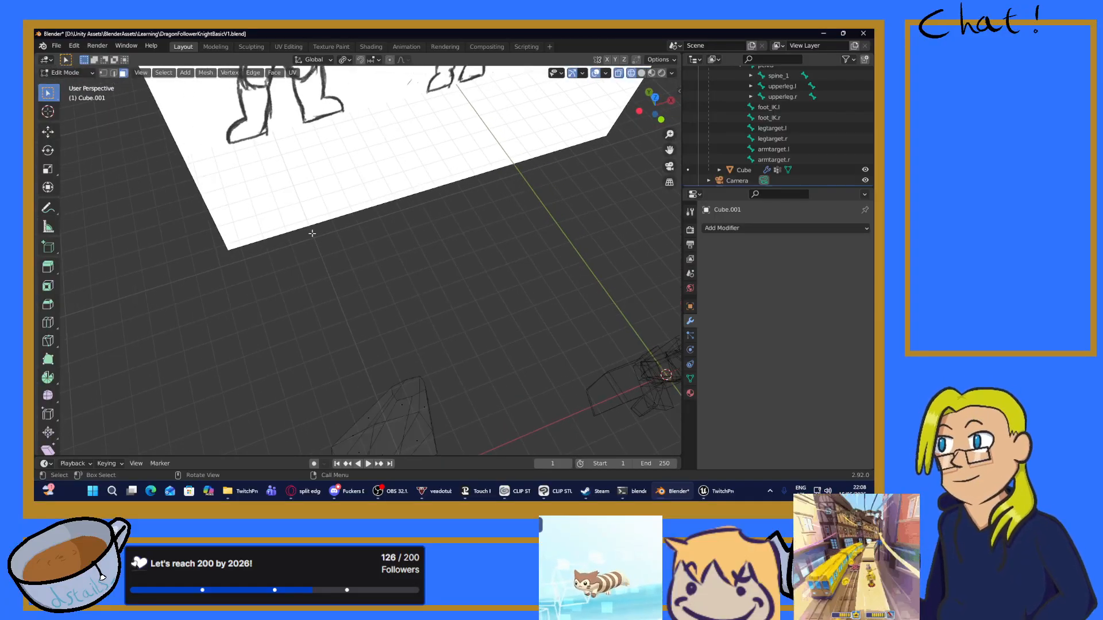
click(404, 386)
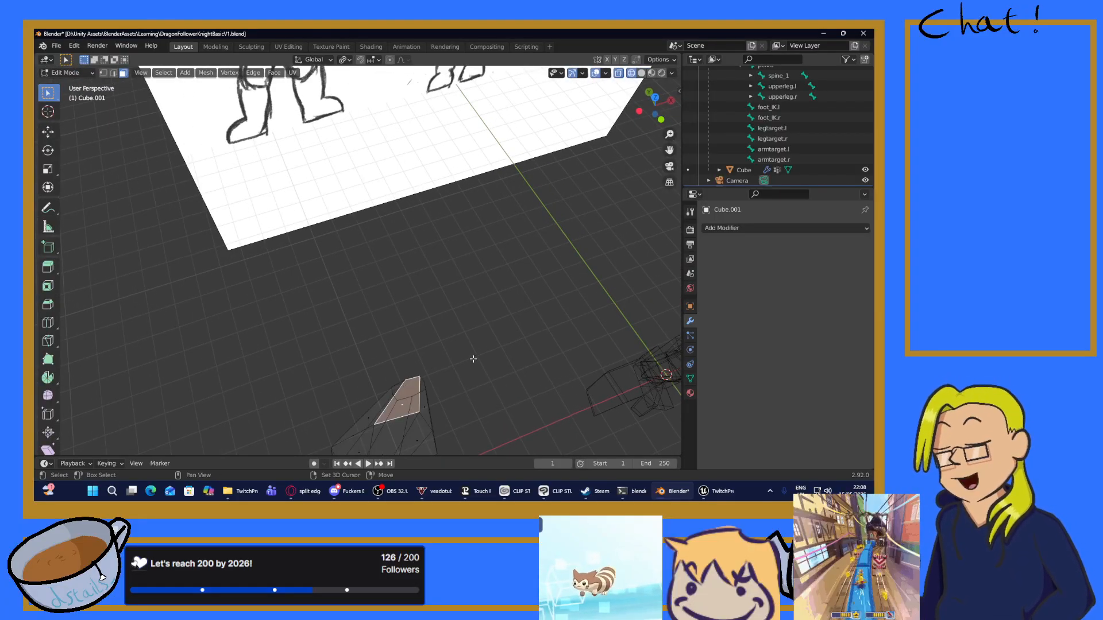
key(KP_Decimal)
scroll(428, 299, up, 3)
shift+middle_drag(394, 298, 414, 266)
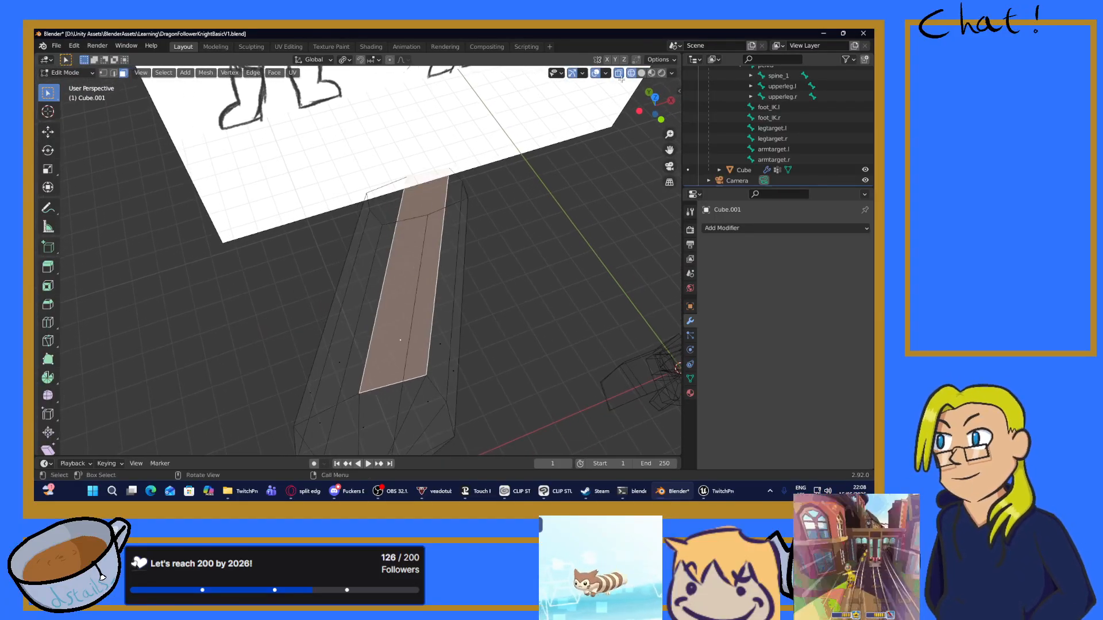
click(643, 73)
scroll(571, 141, down, 3)
scroll(569, 144, up, 3)
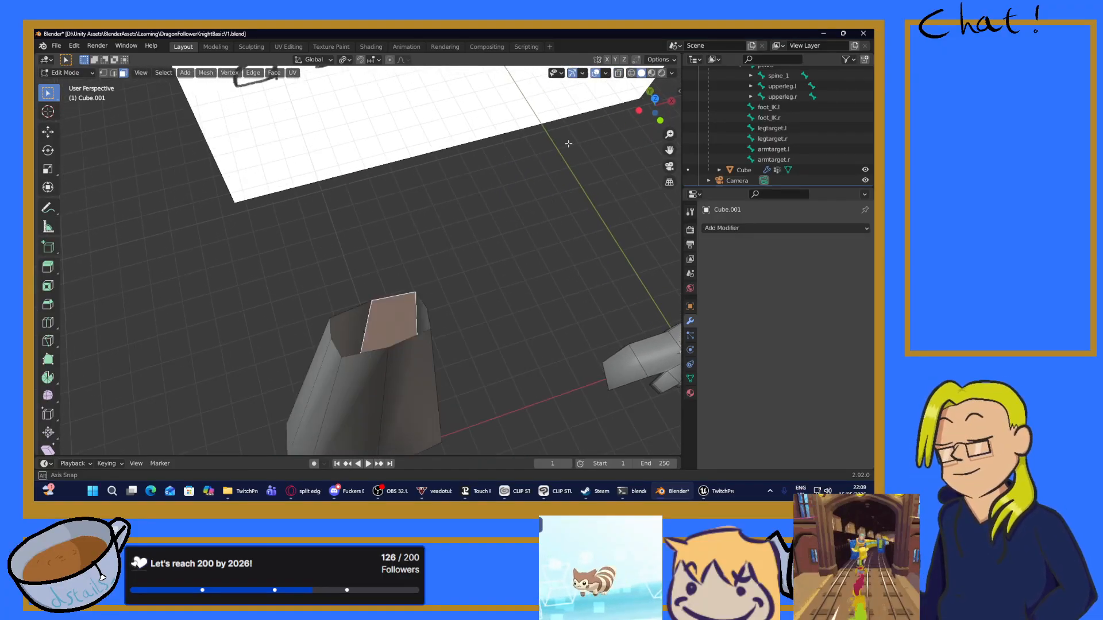
Step: Undo the LoopTools bridge and return to edge select mode with the tip's top edges selected
key(2)
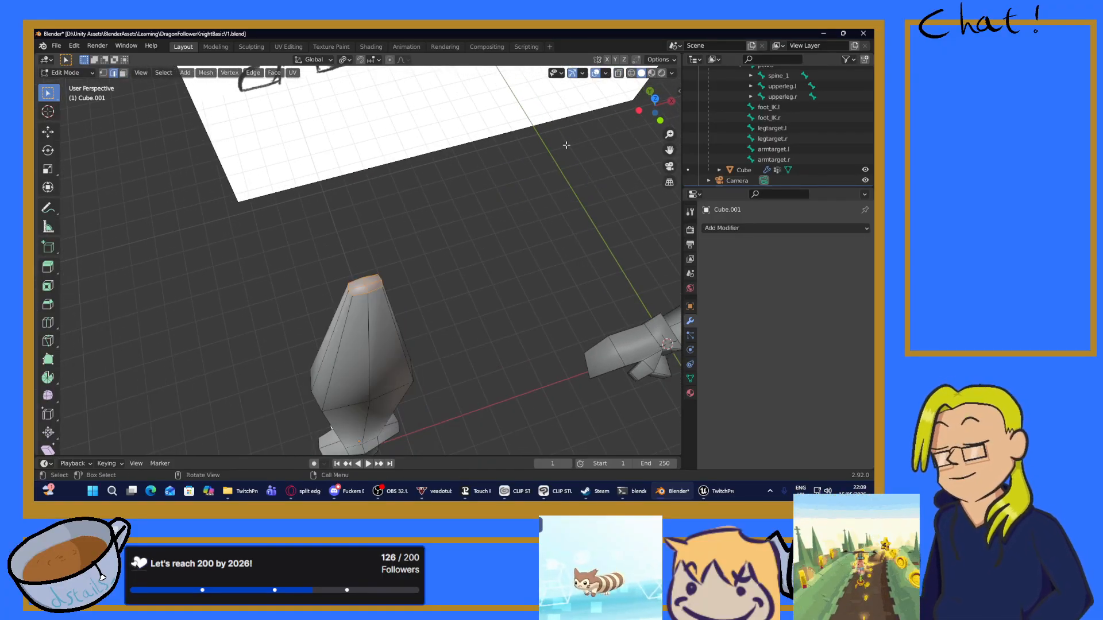
scroll(551, 127, down, 1)
middle_drag(537, 163, 530, 127)
scroll(530, 127, down, 2)
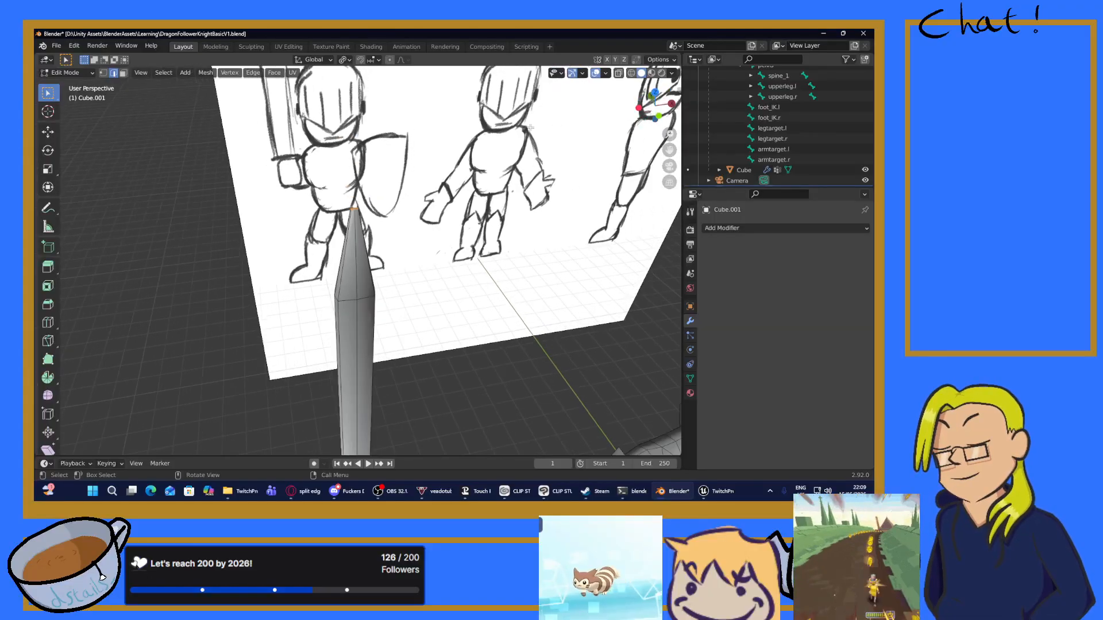
scroll(529, 132, down, 3)
scroll(526, 131, up, 3)
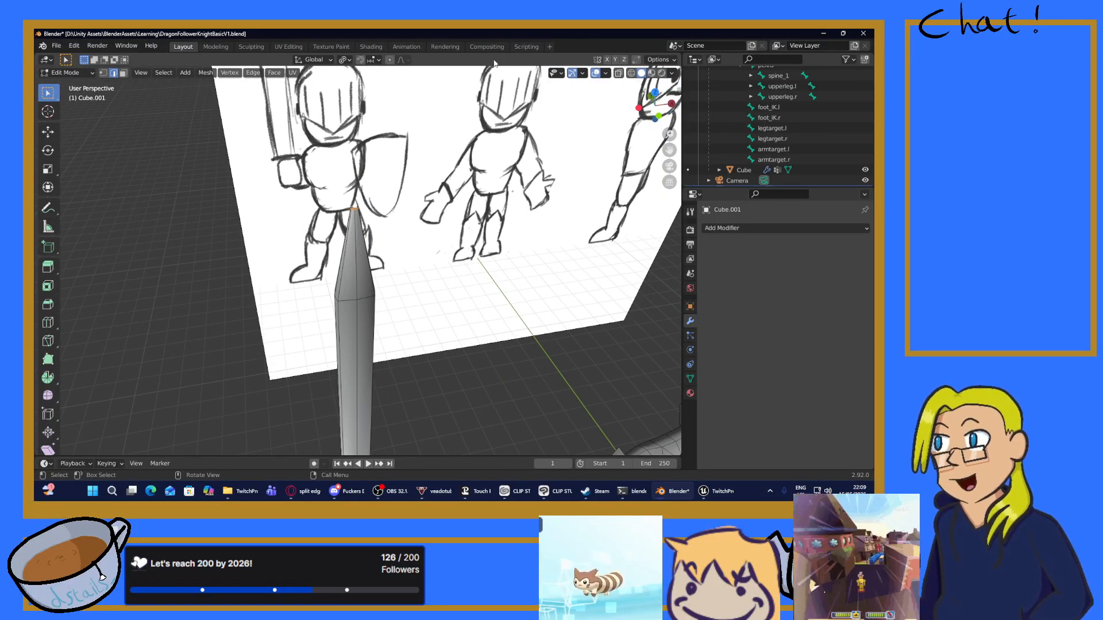
Step: Try applying Bridge Edge Loops to the blade tip's top edges, and try Edge Slide on the same selection
scroll(434, 130, up, 2)
shift+middle_drag(408, 135, 413, 192)
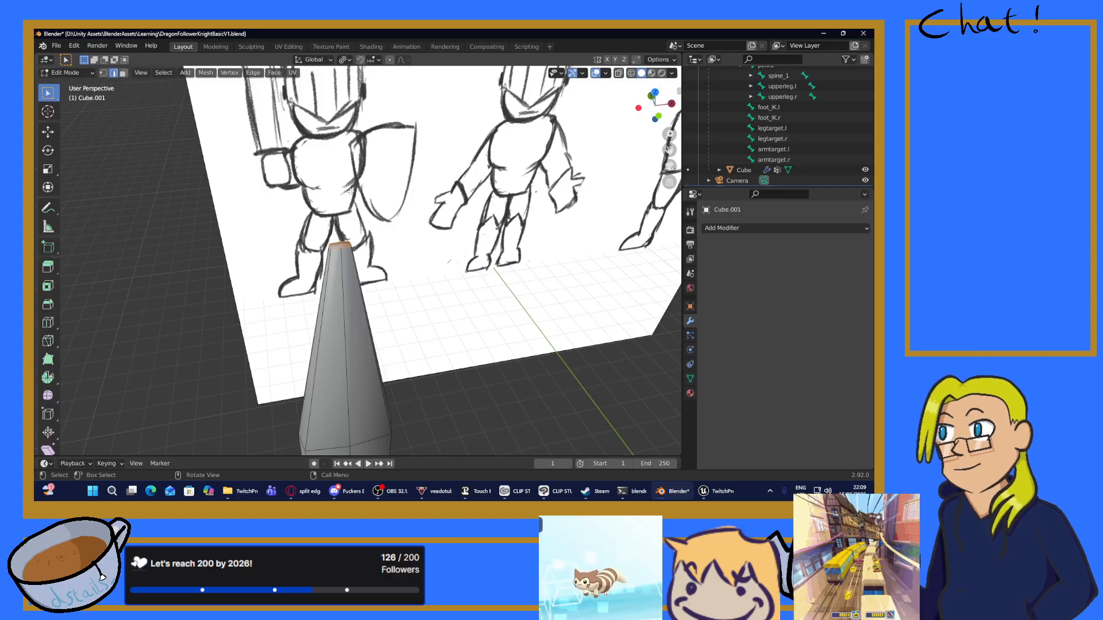
right_click(375, 217)
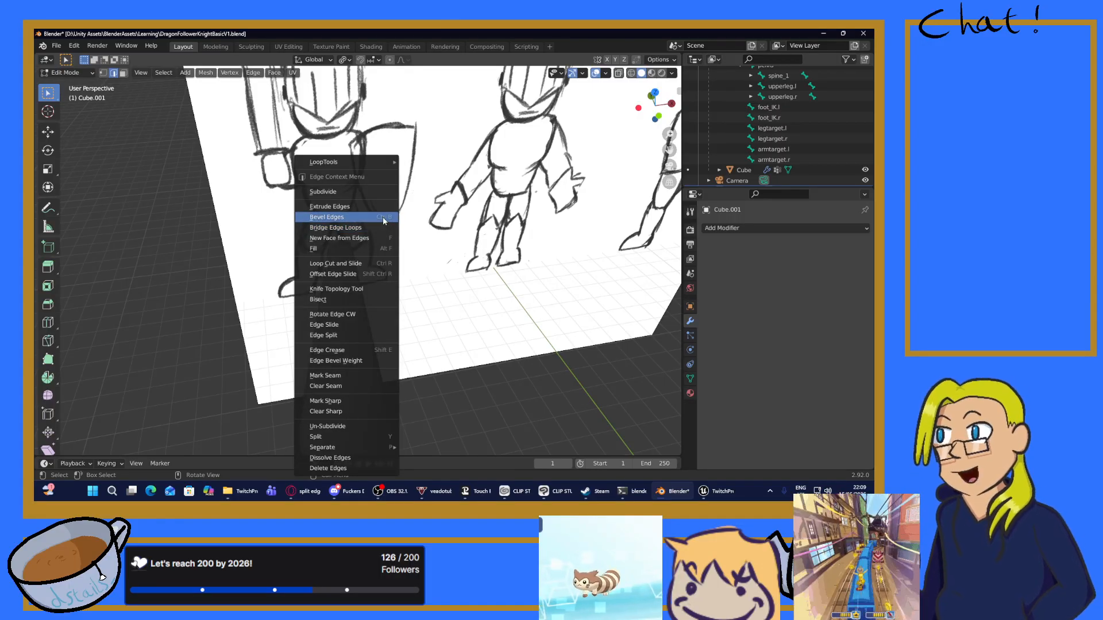
click(367, 228)
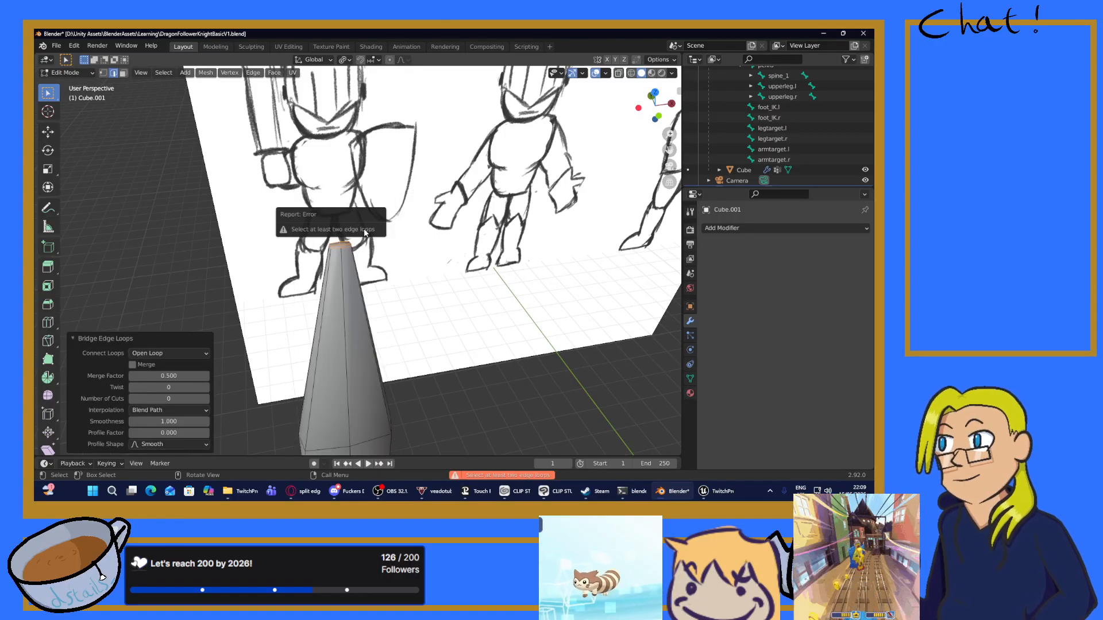
right_click(411, 246)
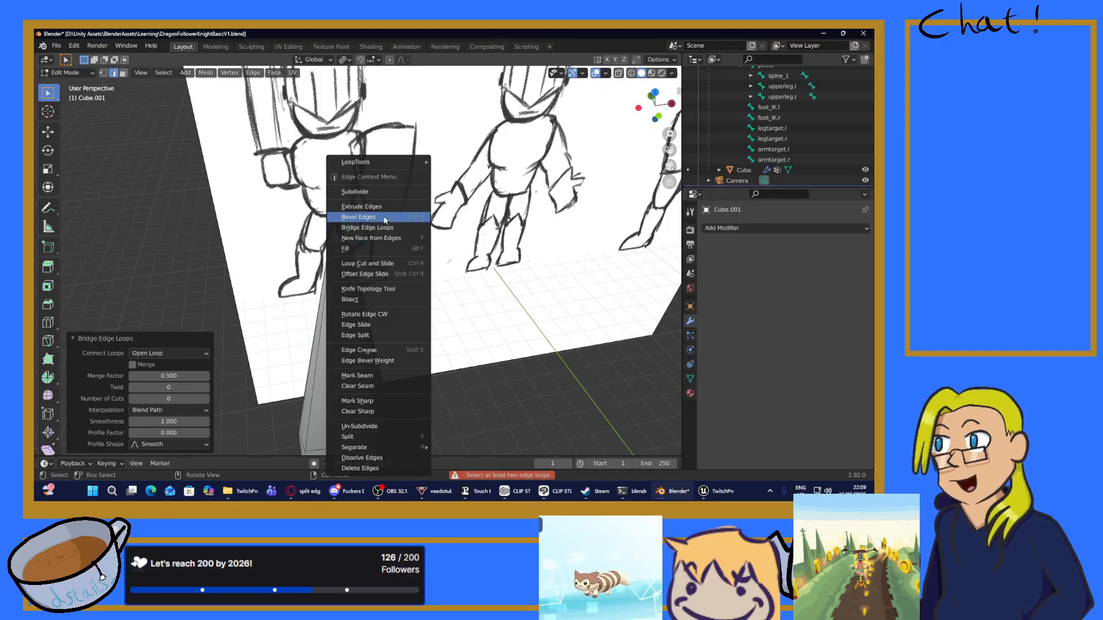
click(372, 326)
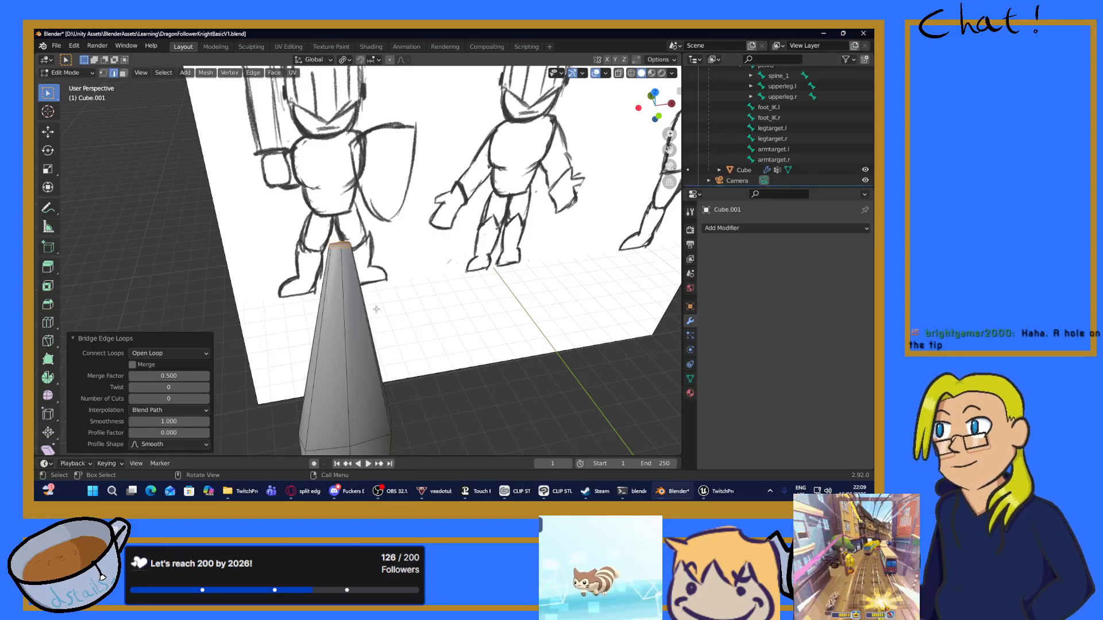
Step: Try splitting the blade tip's top edges with Edge Split, and undo the split
right_click(413, 283)
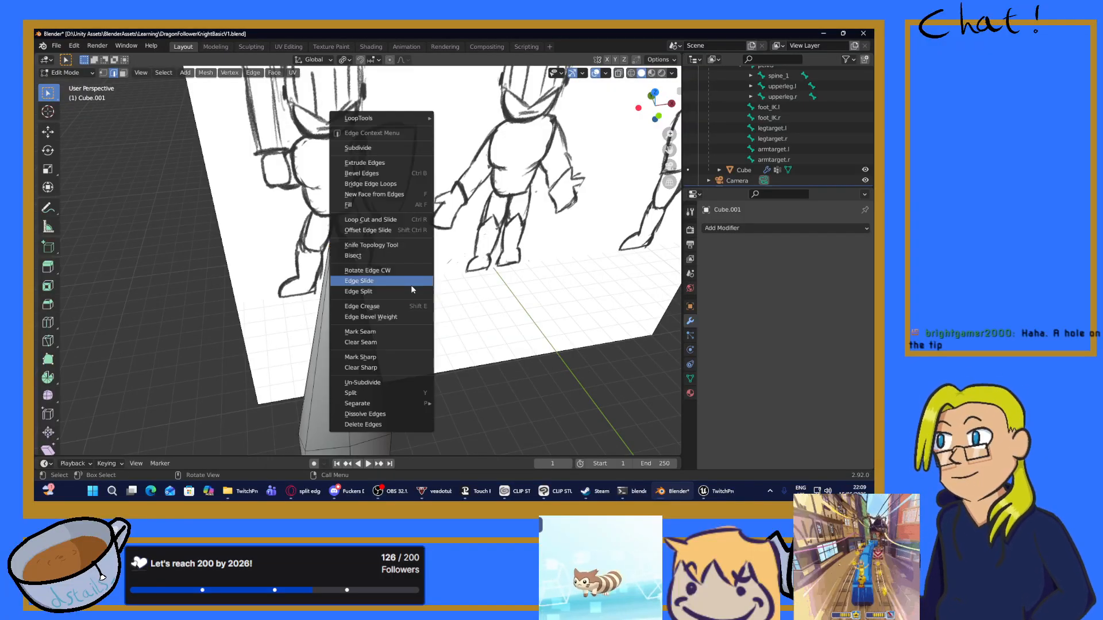
click(382, 291)
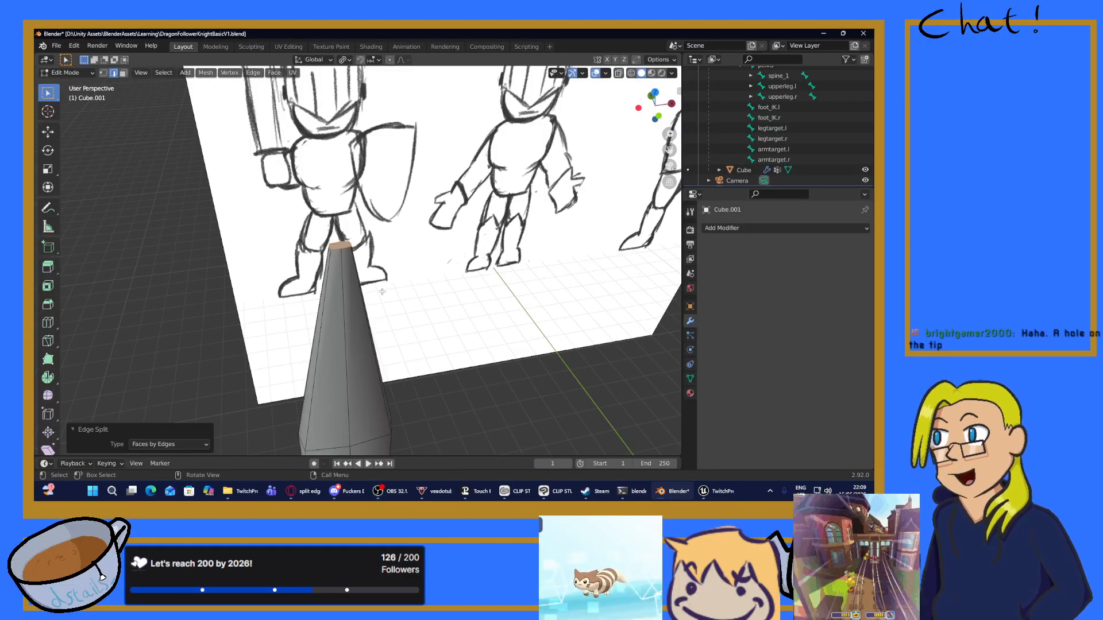
click(442, 275)
key(ctrl+z)
key(ctrl+z)
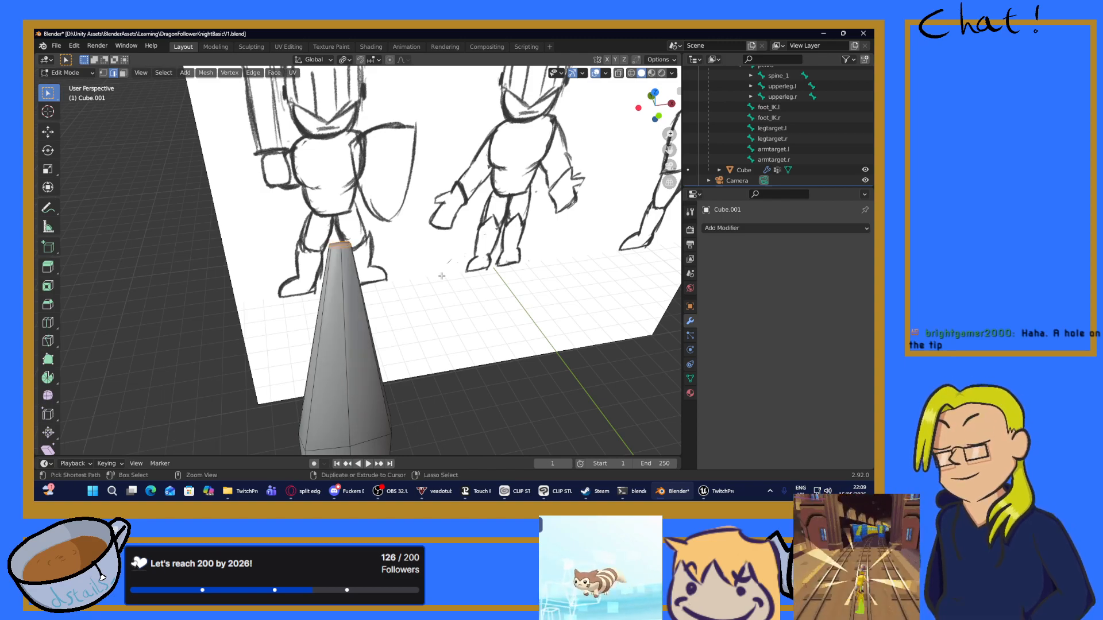
key(ctrl+z)
key(ctrl+shift+z)
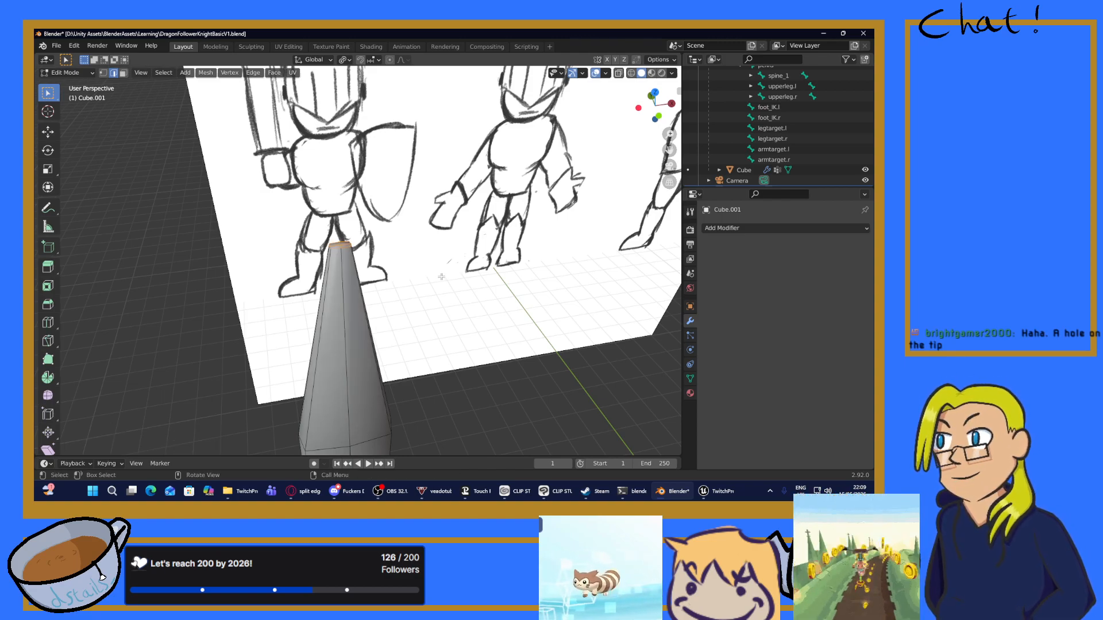
Step: Try Un-Subdivide and Dissolve Edges on the blade tip's top edges, and undo the change
right_click(441, 276)
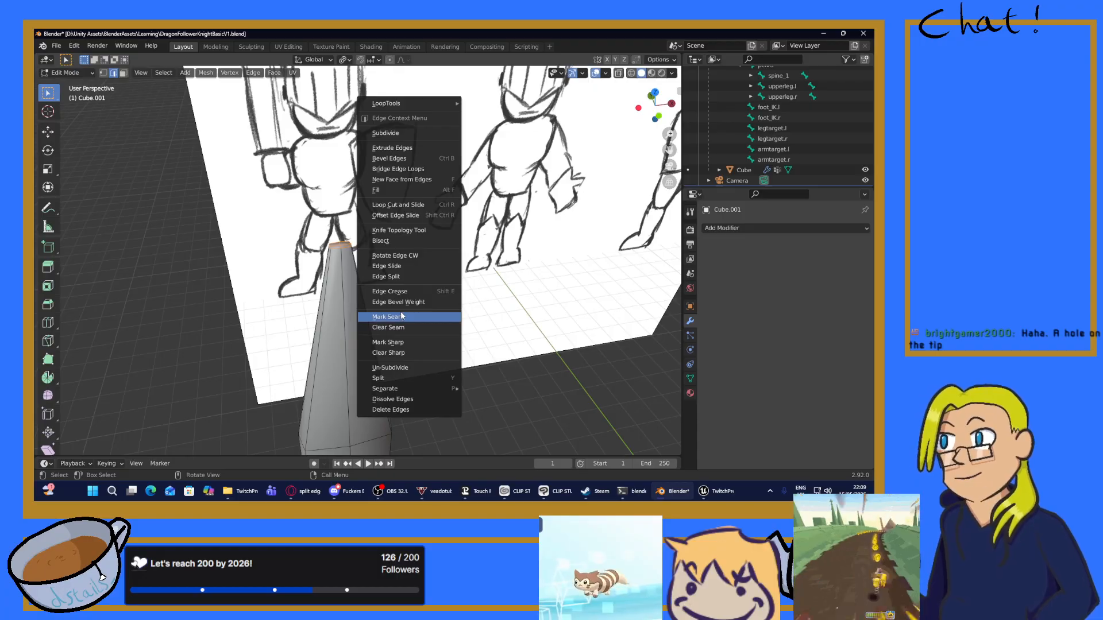
click(401, 371)
middle_drag(398, 336, 398, 309)
click(399, 308)
right_click(402, 303)
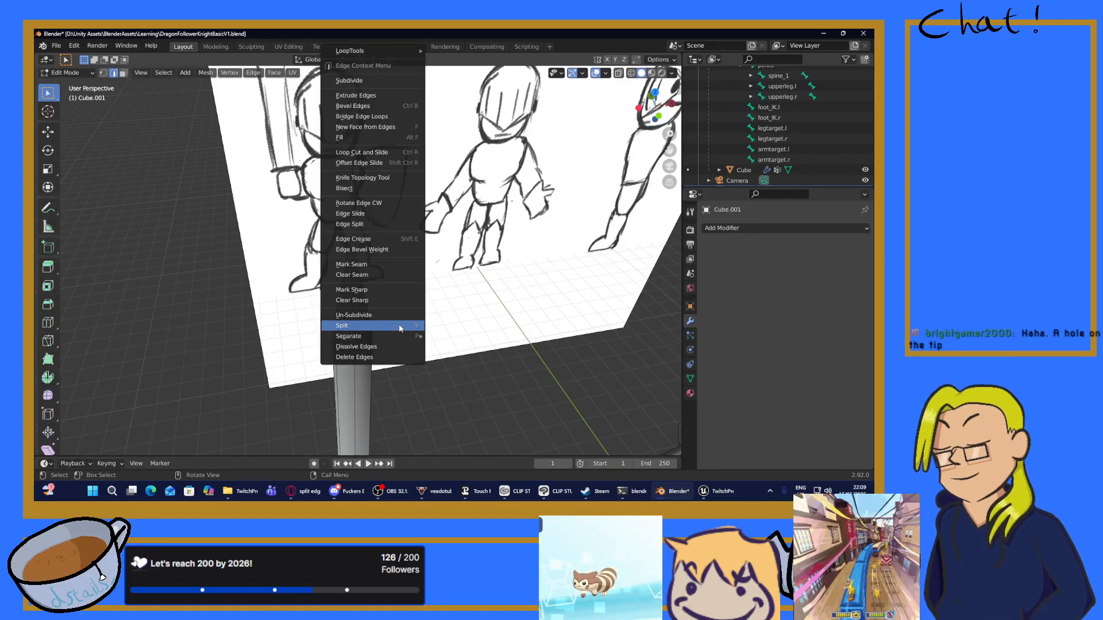
mouse_move(396, 337)
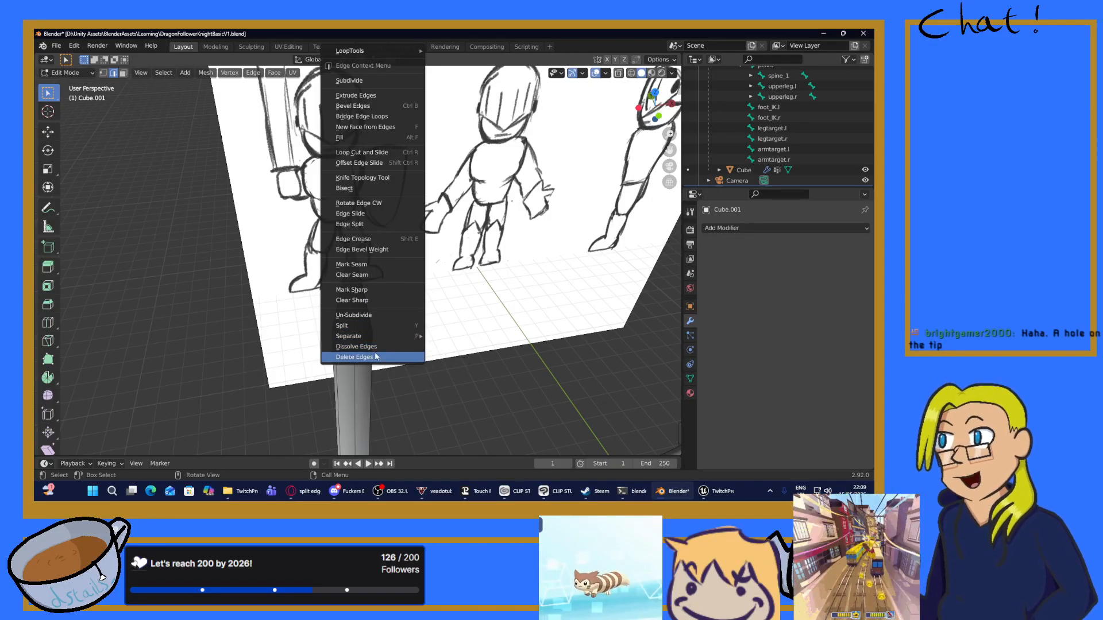
click(383, 346)
key(ctrl+z)
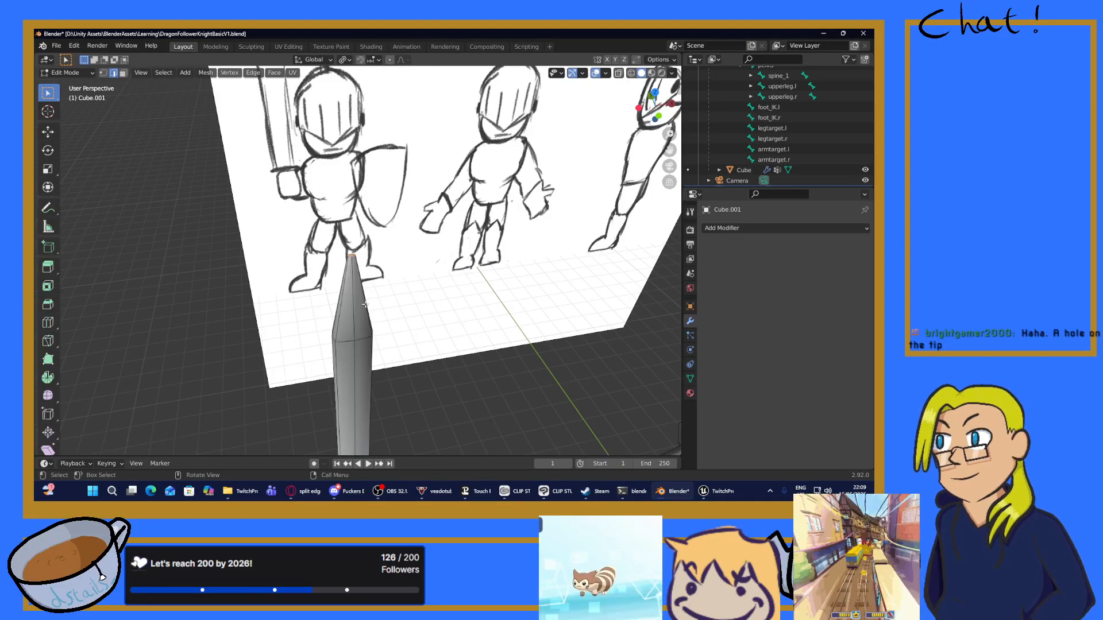
Step: Try deleting the blade tip's top edges, undo the deletion, and try separating the selection by material
right_click(365, 303)
click(365, 357)
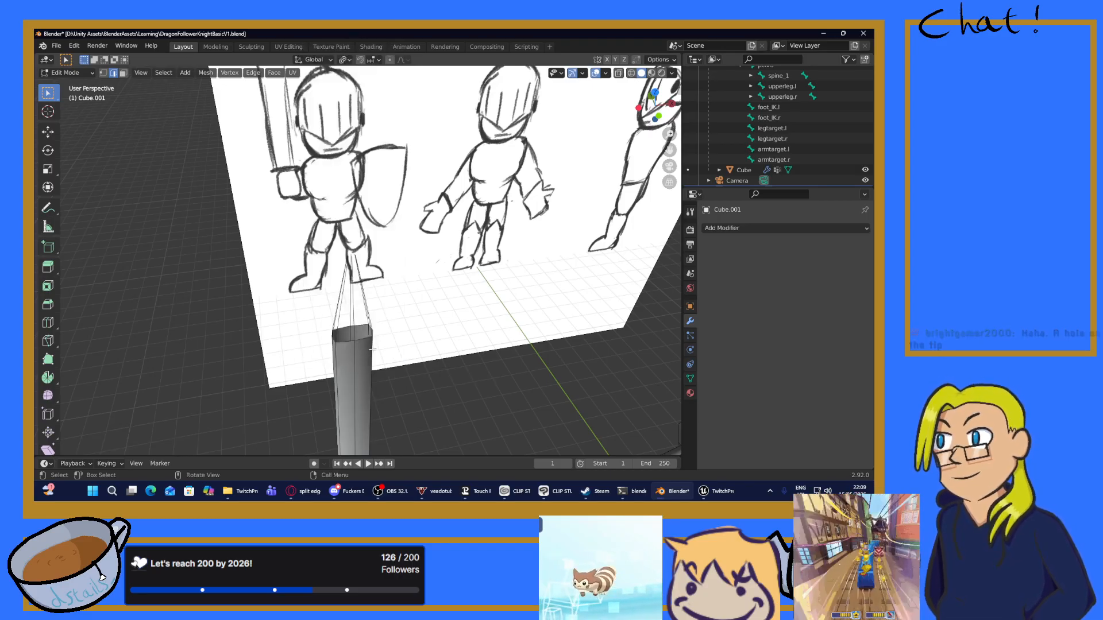
key(ctrl+z)
right_click(423, 329)
mouse_move(413, 336)
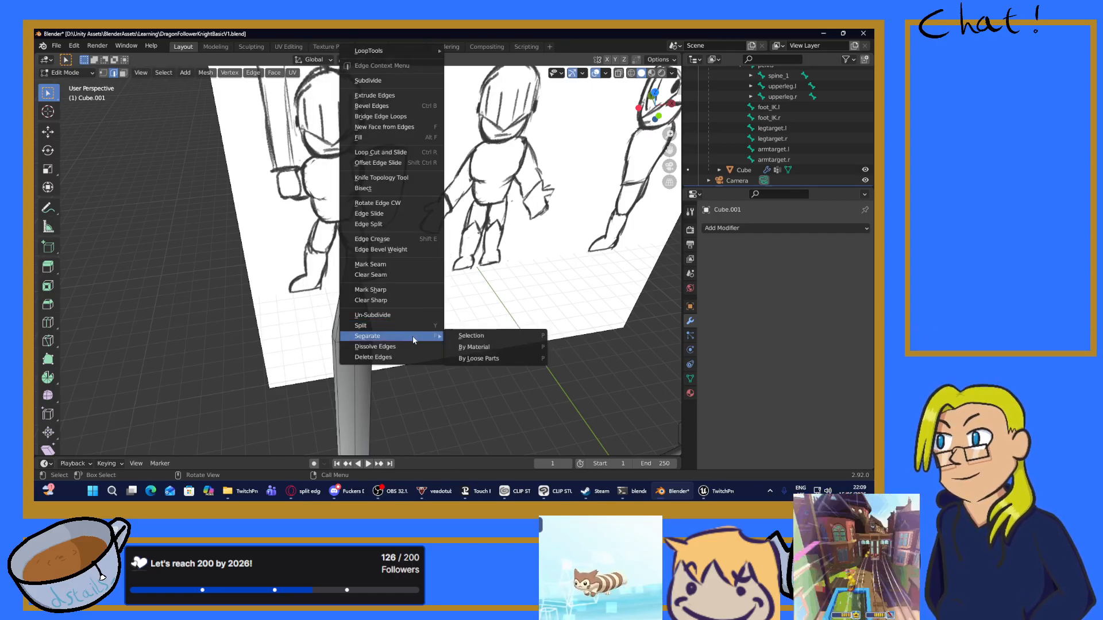
click(489, 348)
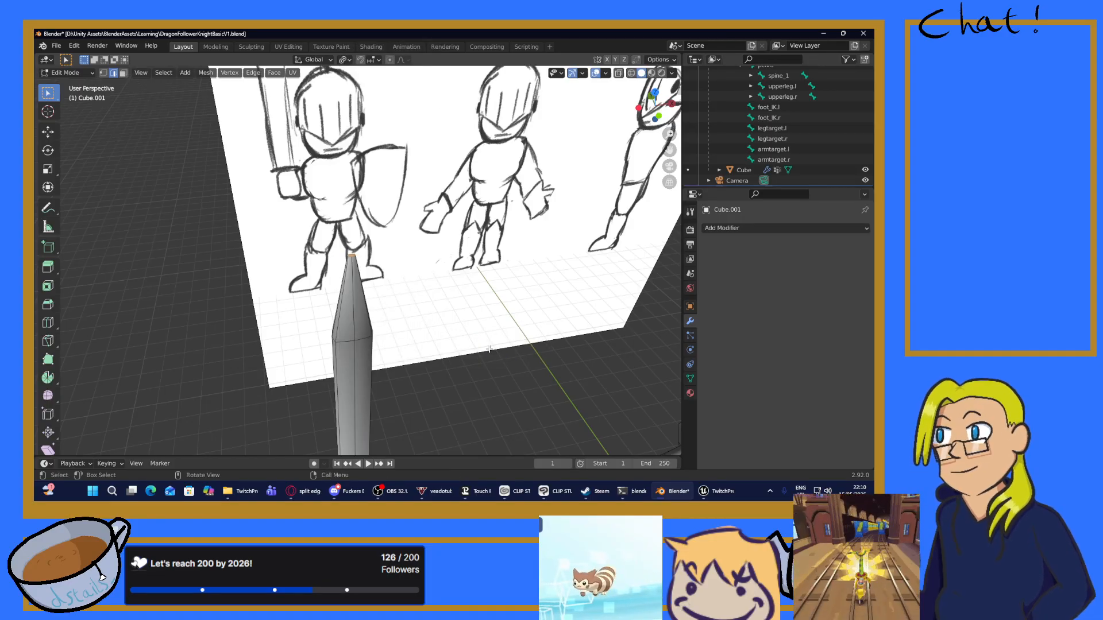
Step: Select the edge loop around the blade tip's open end and merge it into a point with Collapse
scroll(383, 348, up, 2)
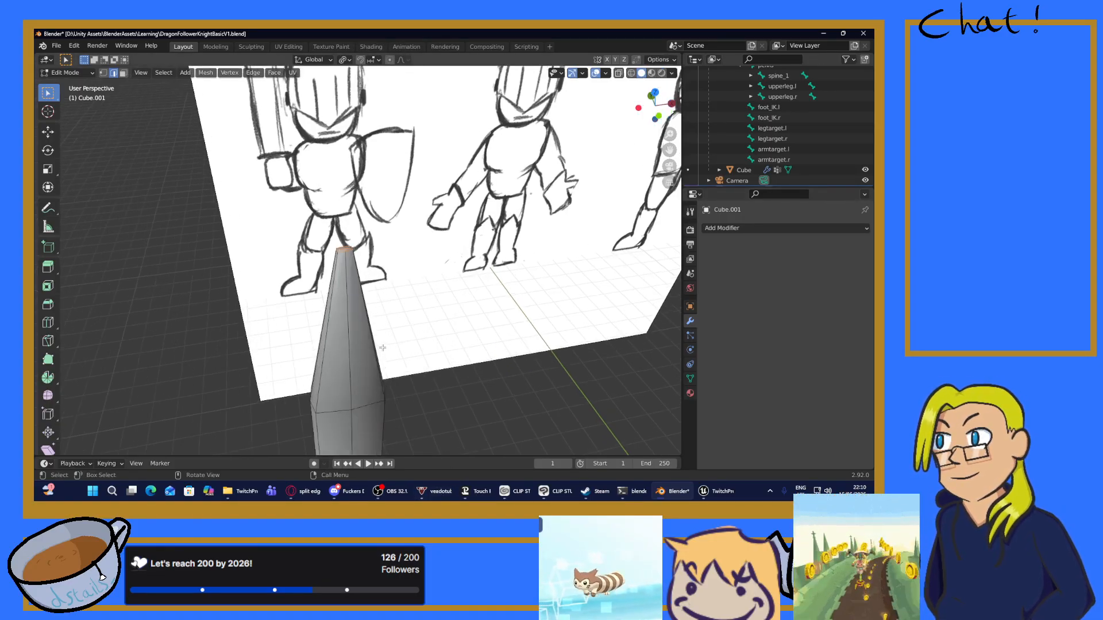
scroll(383, 348, up, 1)
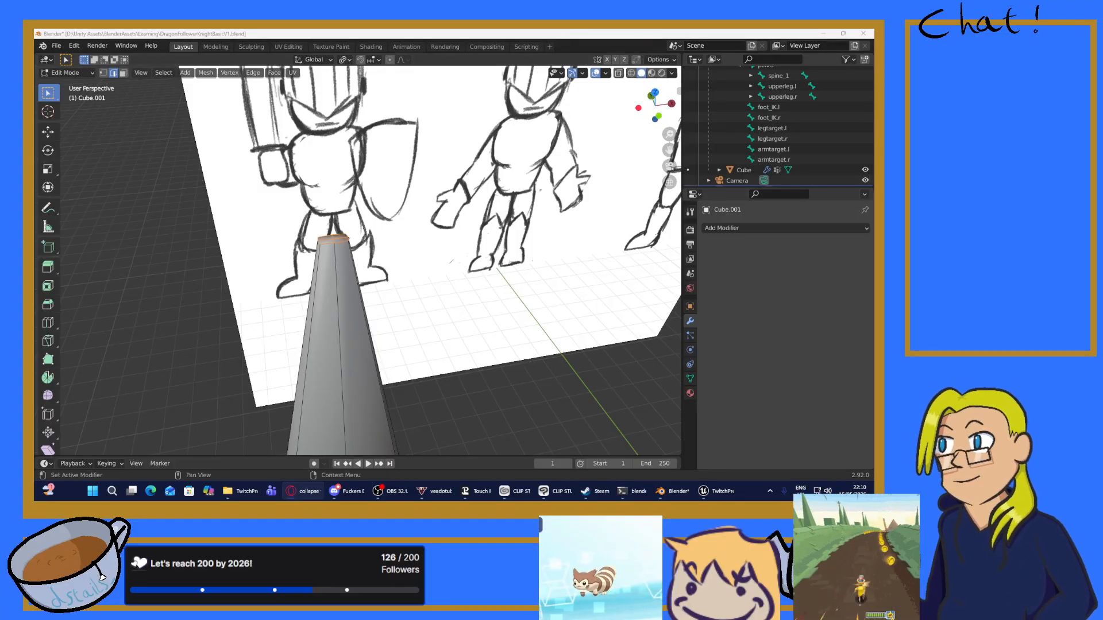
click(402, 238)
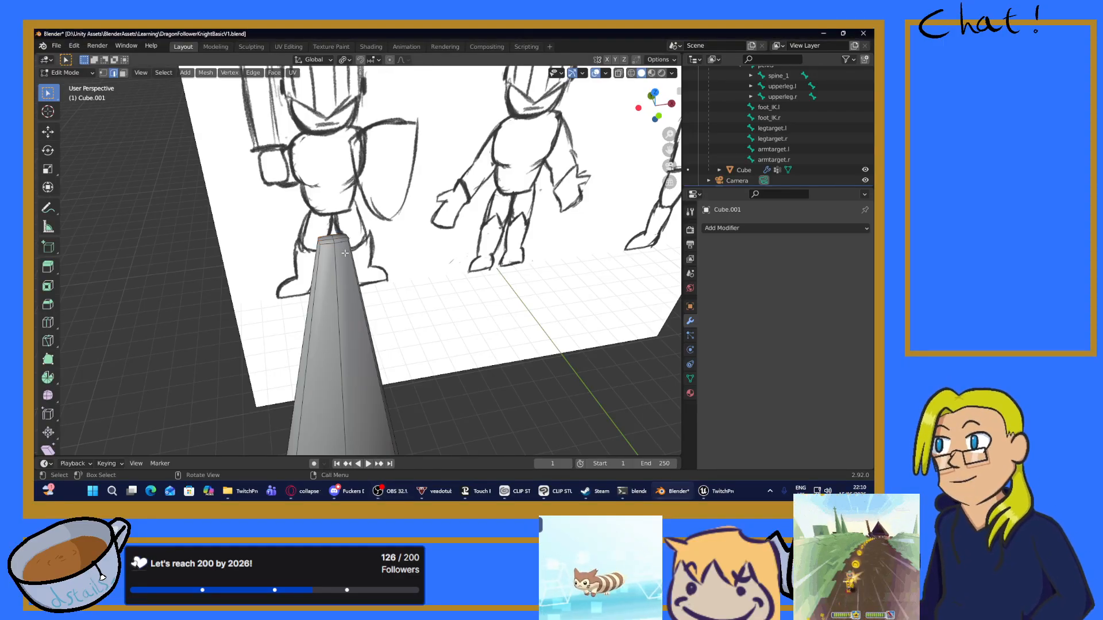
alt+click(342, 235)
key(m)
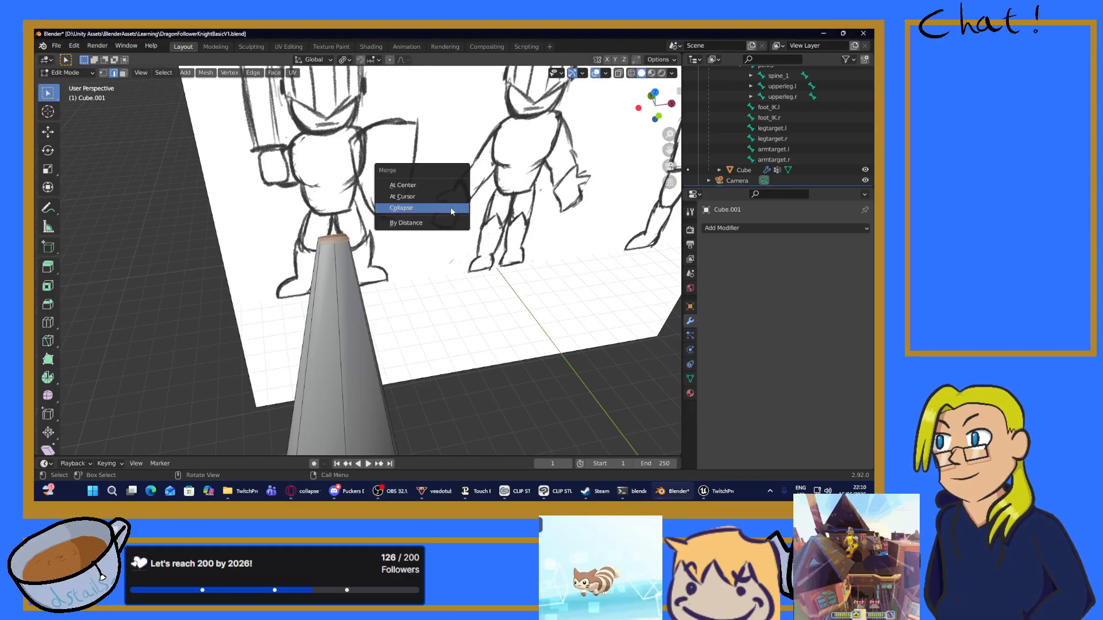
click(452, 211)
Step: Select the edge loop at the base of the tapered tip and scale it by about 1.68 against the front-view sketch
mouse_move(452, 213)
middle_down()
mouse_move(446, 226)
mouse_move(426, 185)
middle_up()
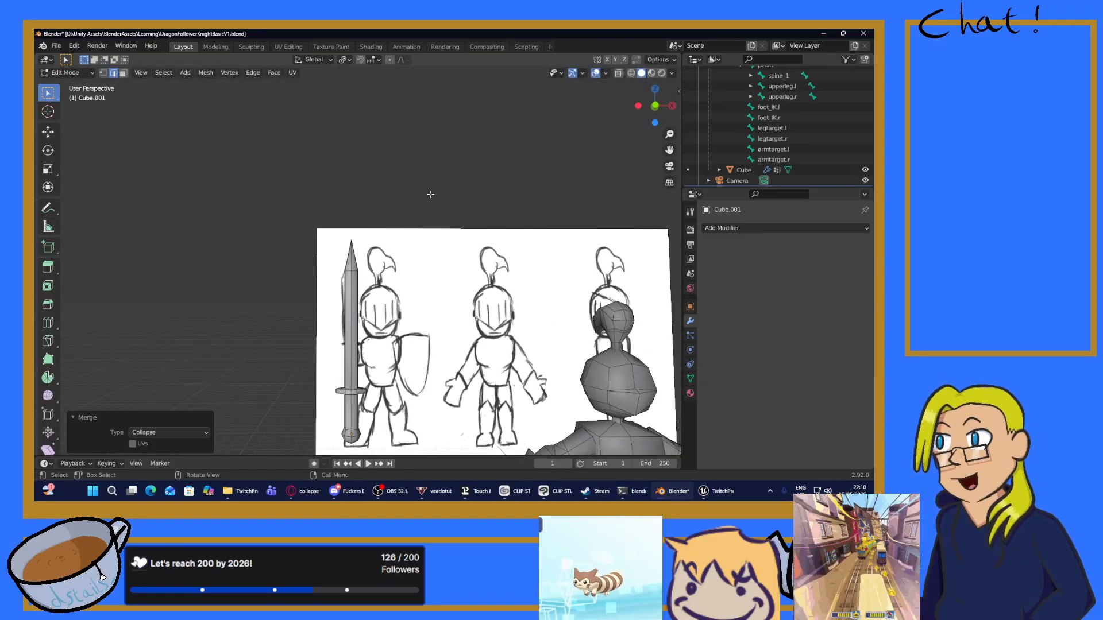
key(KP_1)
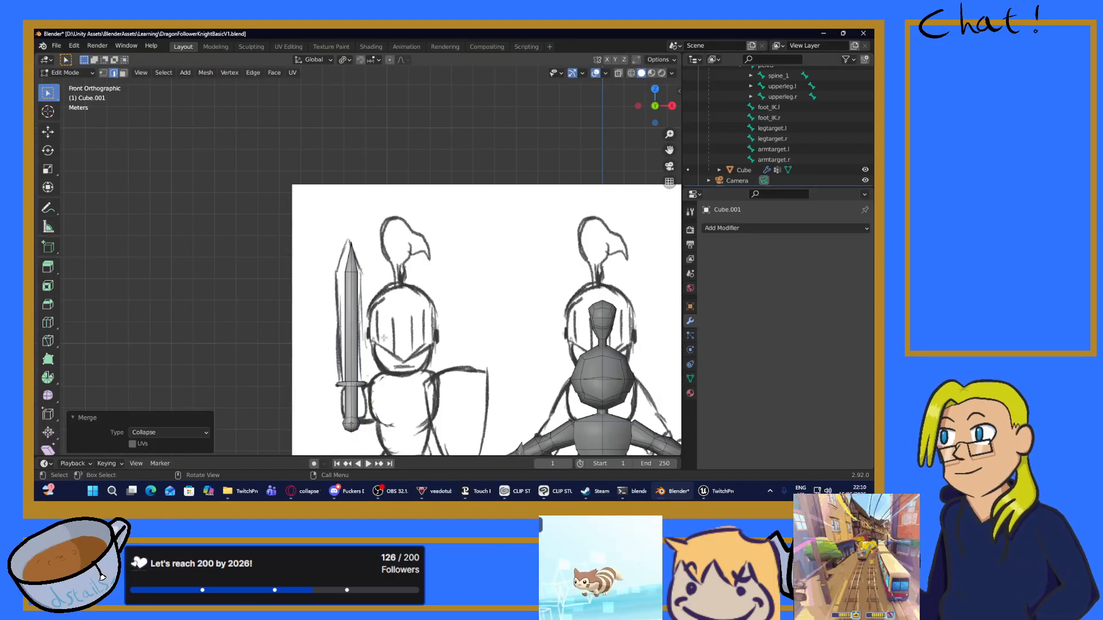
scroll(383, 338, up, 2)
scroll(329, 211, up, 2)
shift+middle_drag(329, 212, 326, 191)
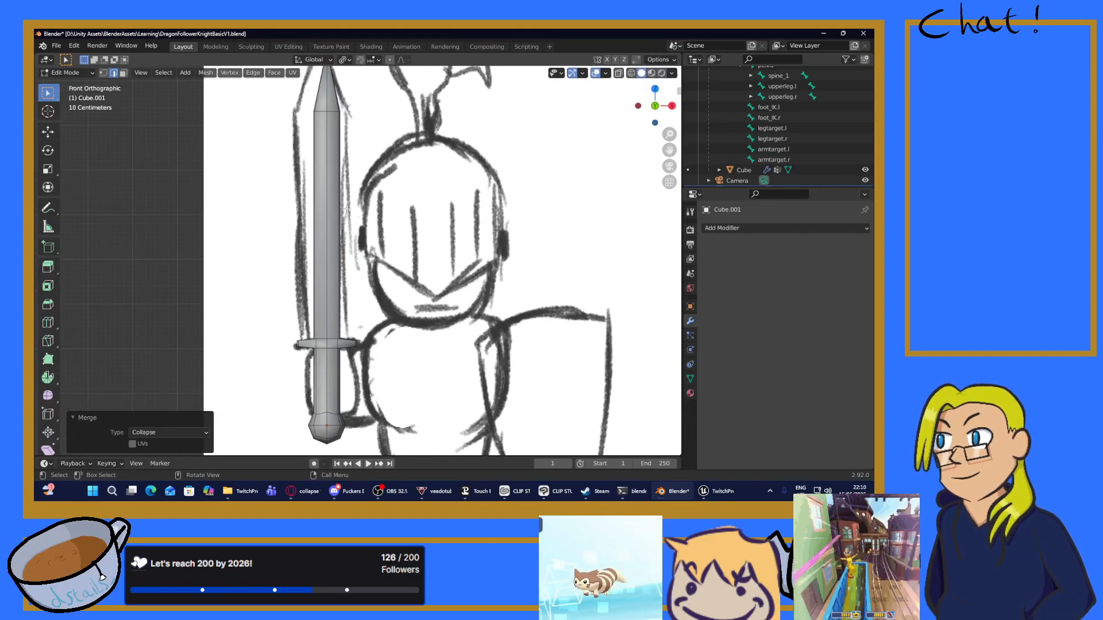
scroll(344, 211, up, 3)
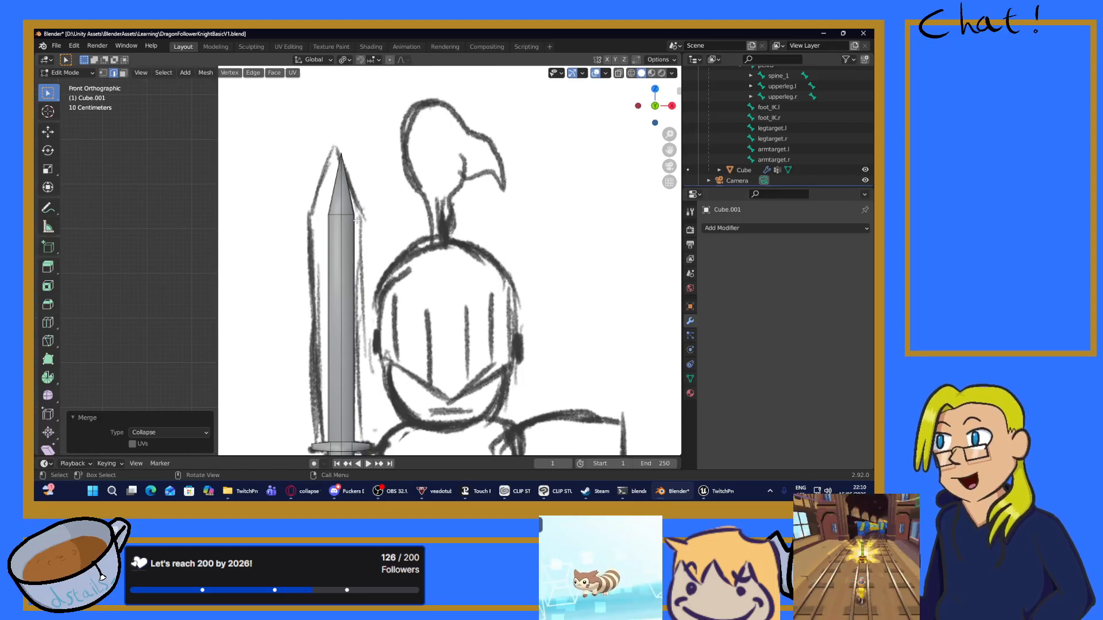
scroll(343, 210, up, 2)
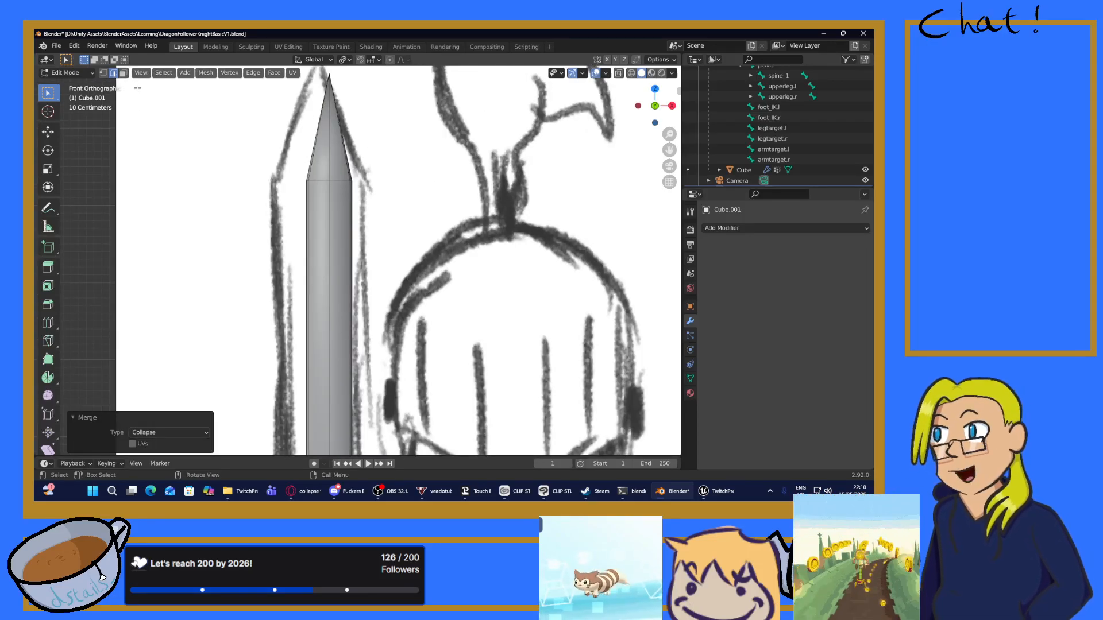
click(316, 182)
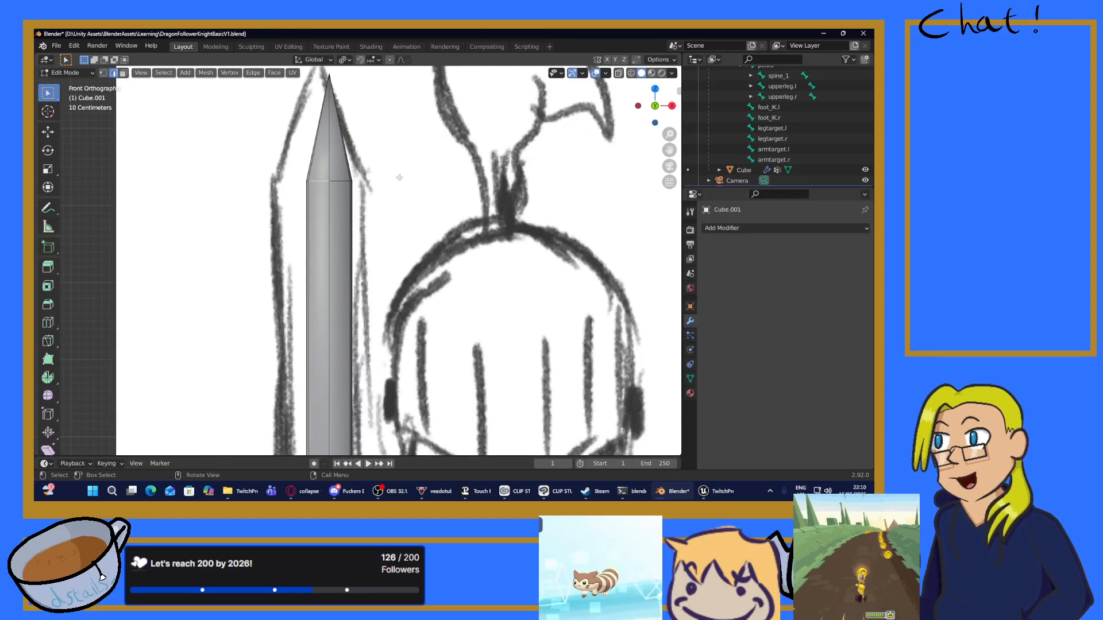
middle_drag(382, 188, 446, 218)
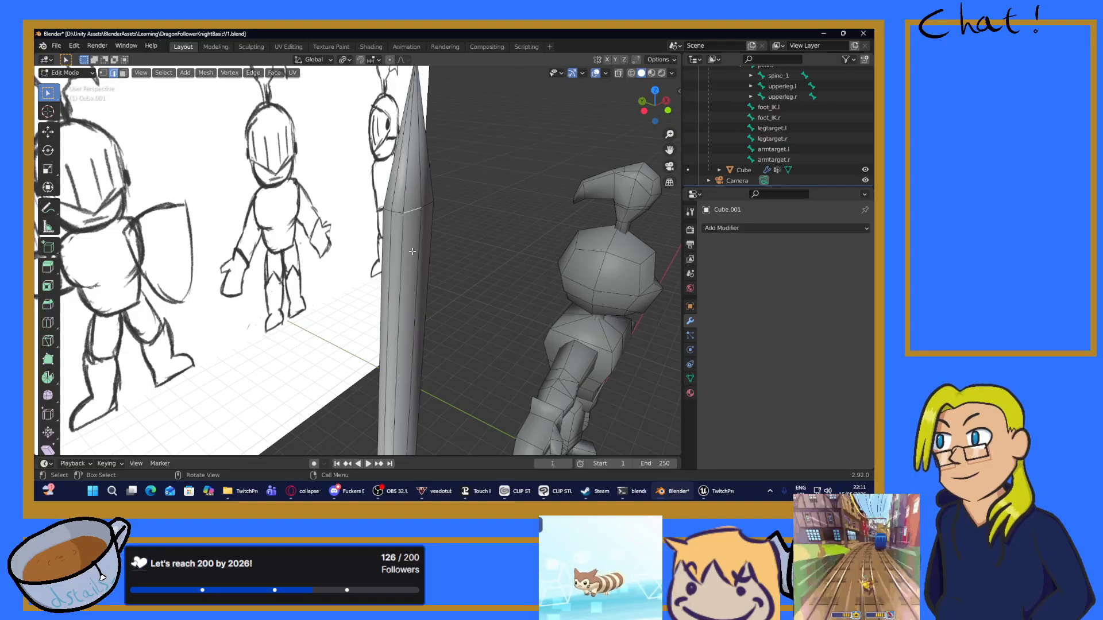
middle_drag(411, 252, 388, 247)
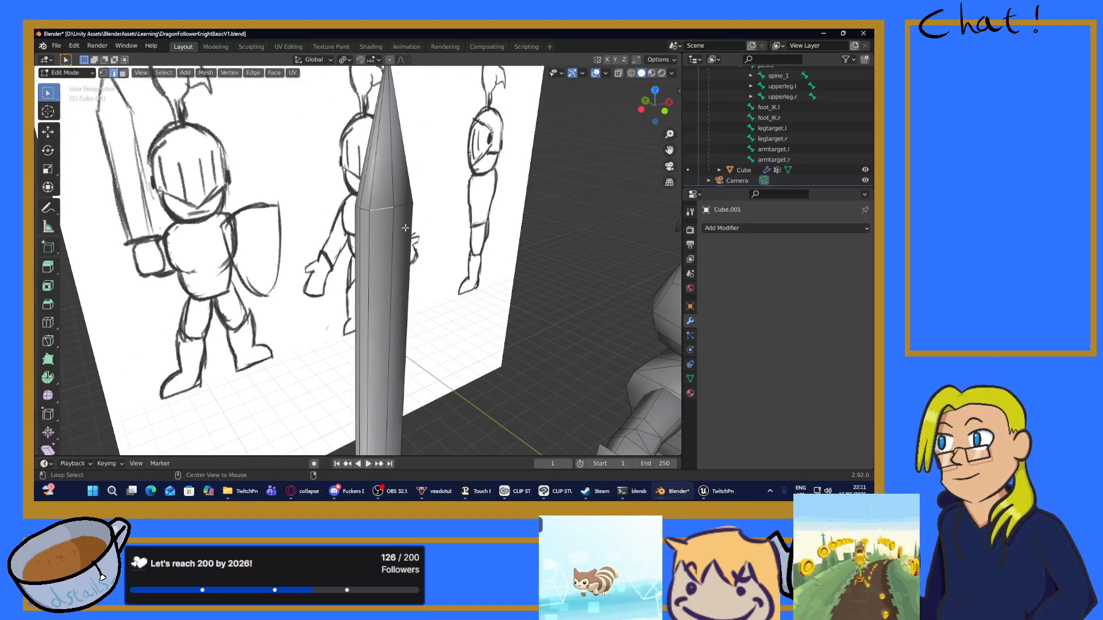
alt+click(406, 205)
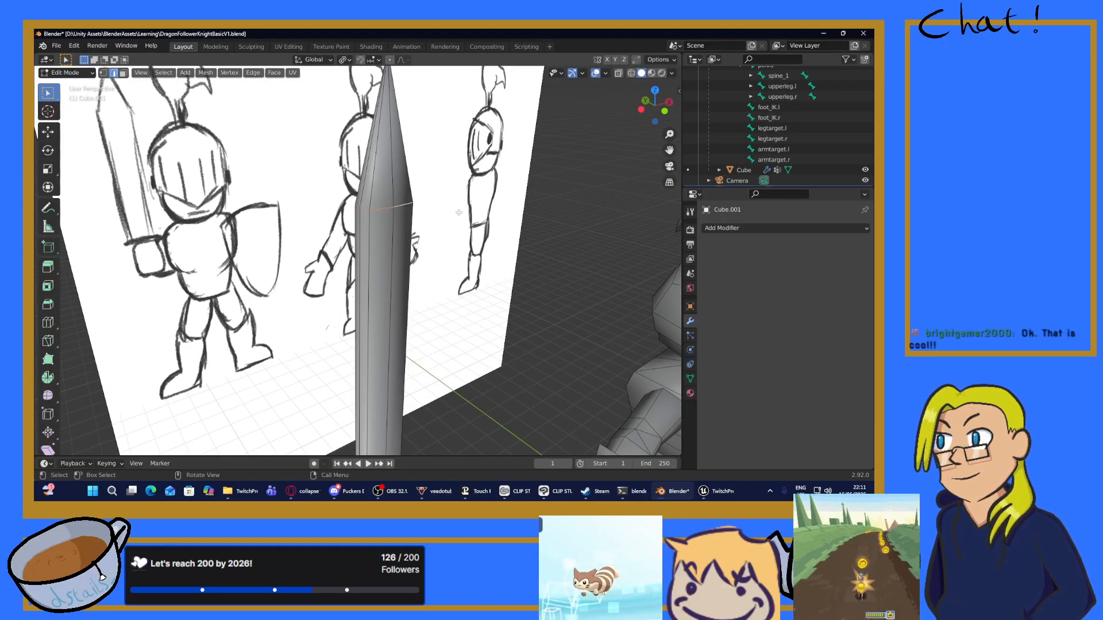
key(KP_1)
scroll(464, 208, down, 2)
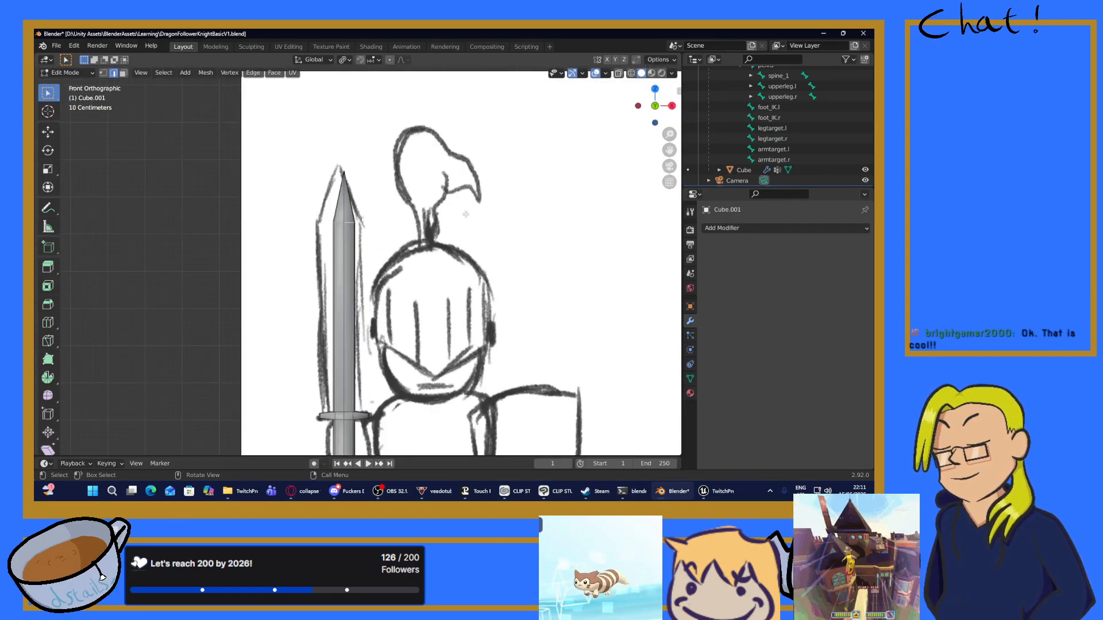
key(s)
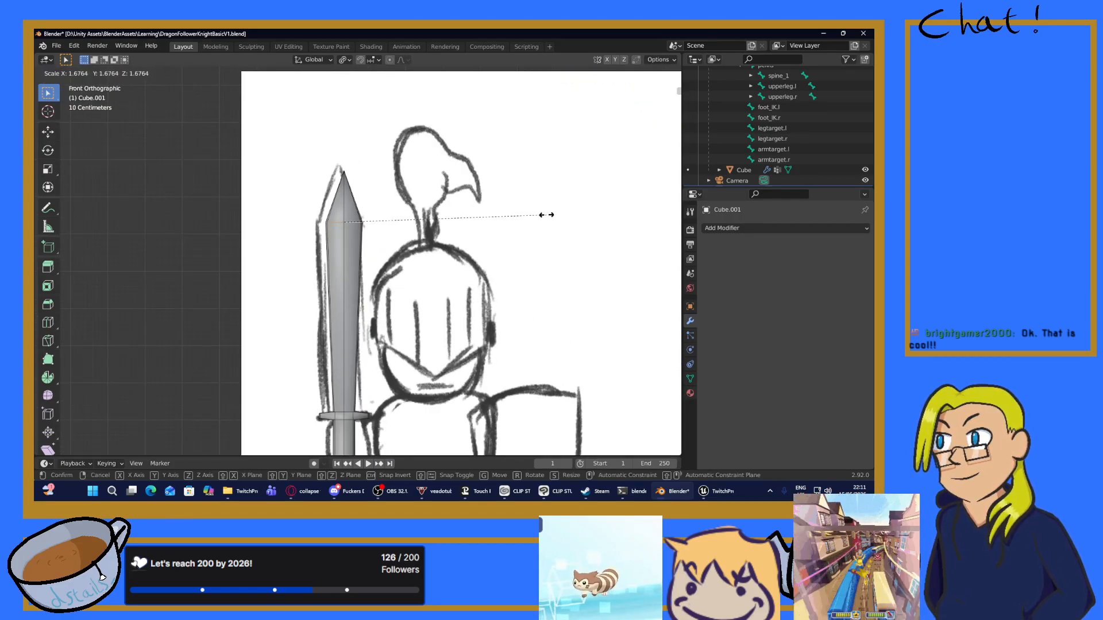
click(540, 217)
Step: Scale the selected edge loop at the base of the blade tip slightly against the front-view sketch
scroll(460, 290, down, 3)
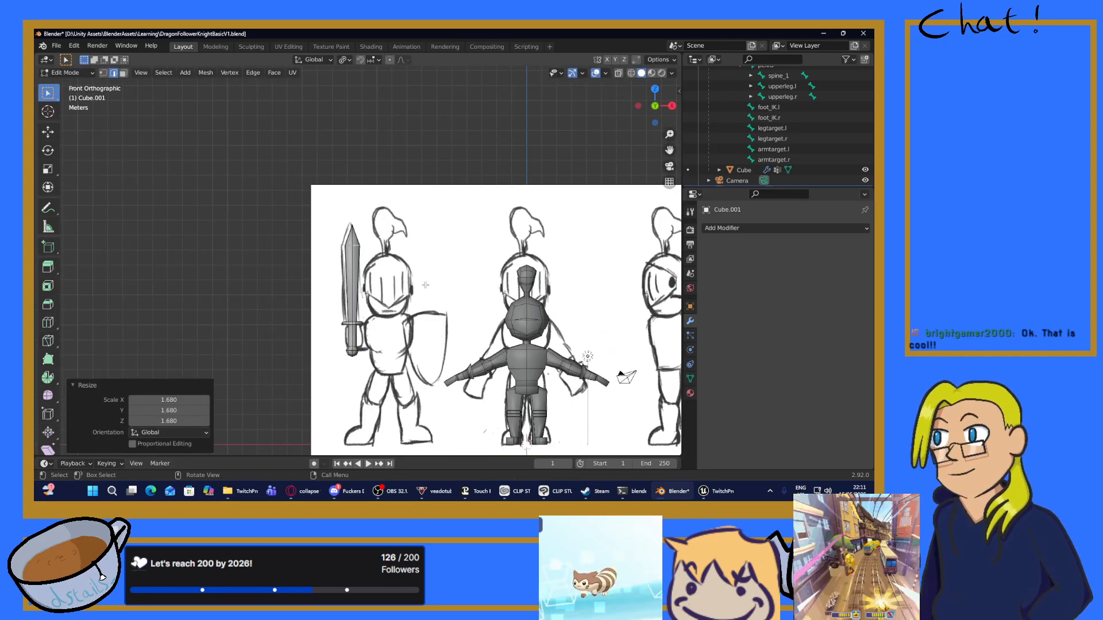
scroll(426, 286, up, 4)
scroll(361, 259, up, 2)
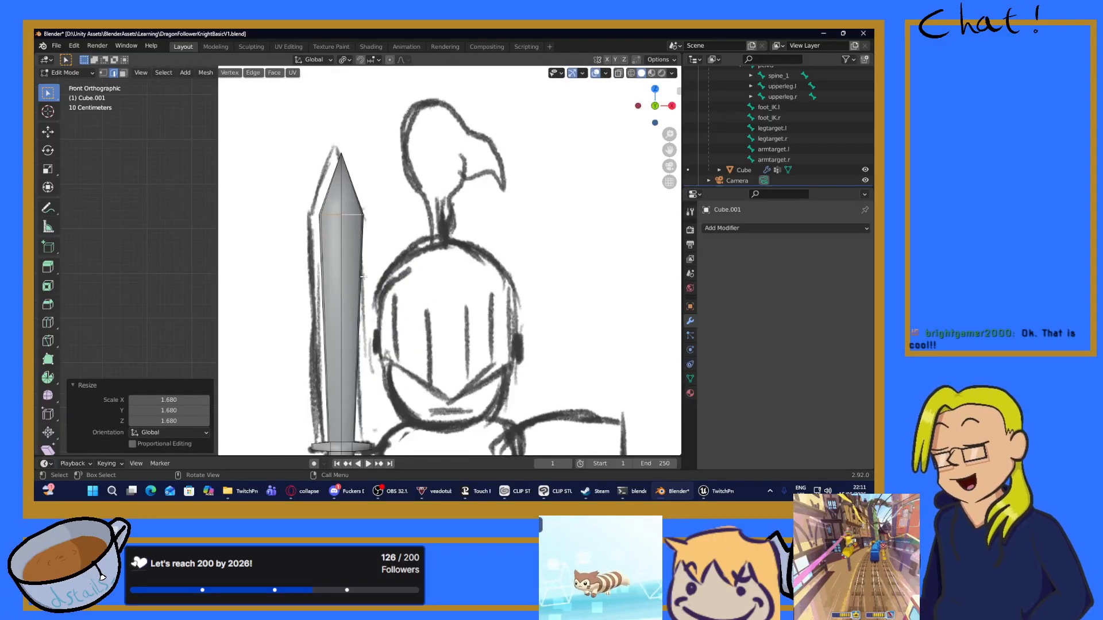
key(s)
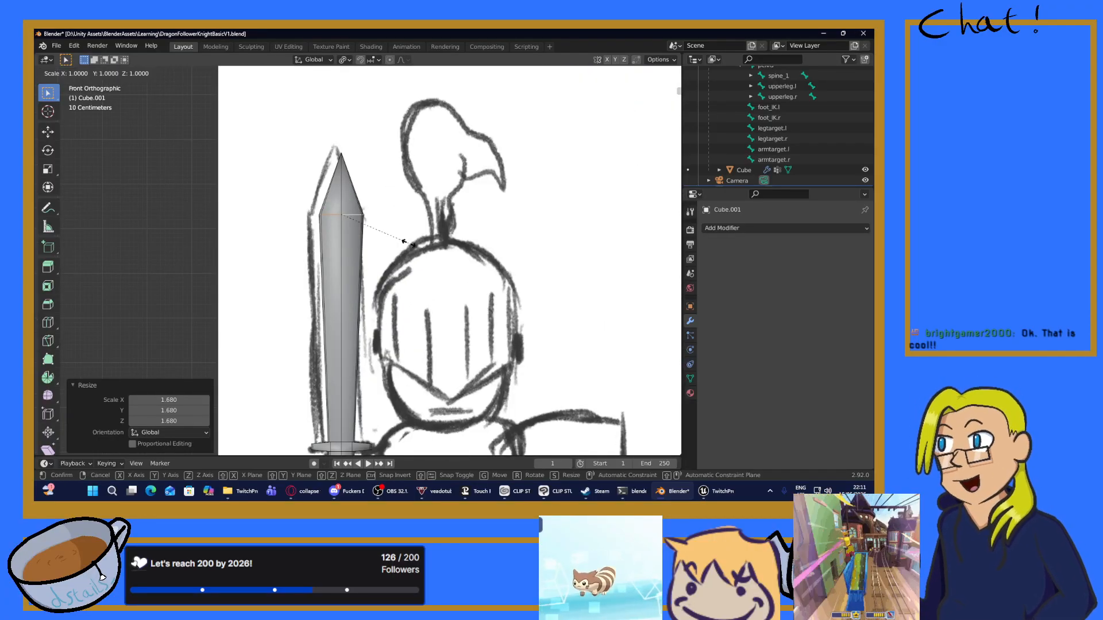
click(414, 245)
Step: Adjust the edge selection at the base of the blade tip and scale it to 0.663 in the right side view
middle_drag(415, 244, 500, 266)
shift+click(397, 224)
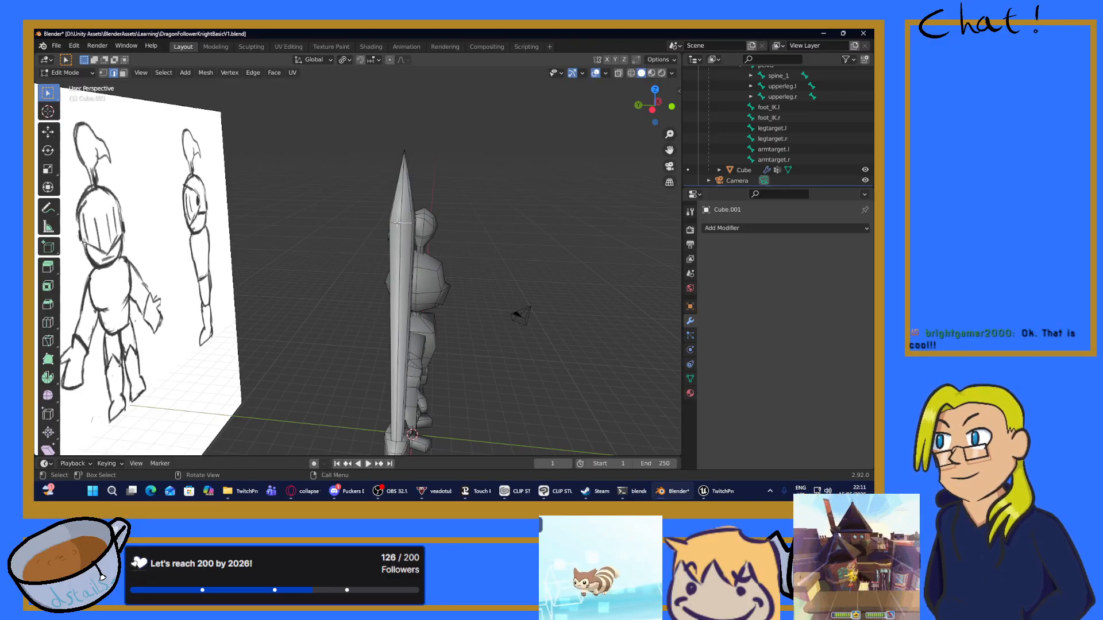
middle_drag(495, 227, 420, 240)
key(KP_1)
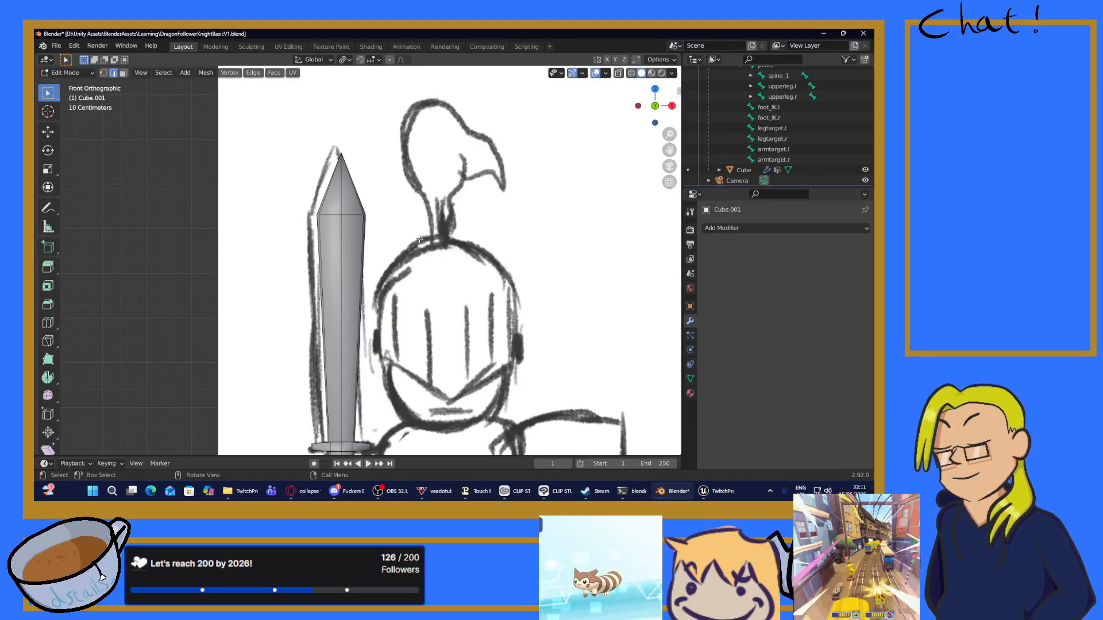
key(KP_3)
key(s)
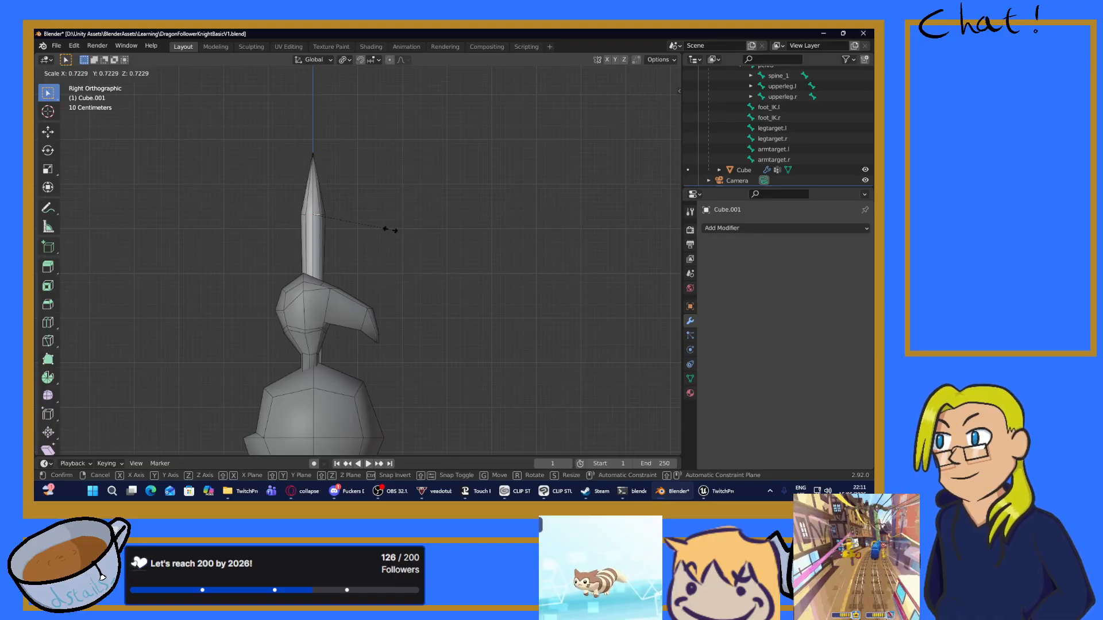
click(384, 229)
mouse_move(362, 227)
middle_down()
mouse_move(566, 207)
mouse_move(578, 209)
mouse_move(437, 236)
mouse_move(618, 259)
mouse_move(448, 315)
mouse_move(447, 241)
mouse_move(468, 189)
mouse_move(457, 213)
middle_up()
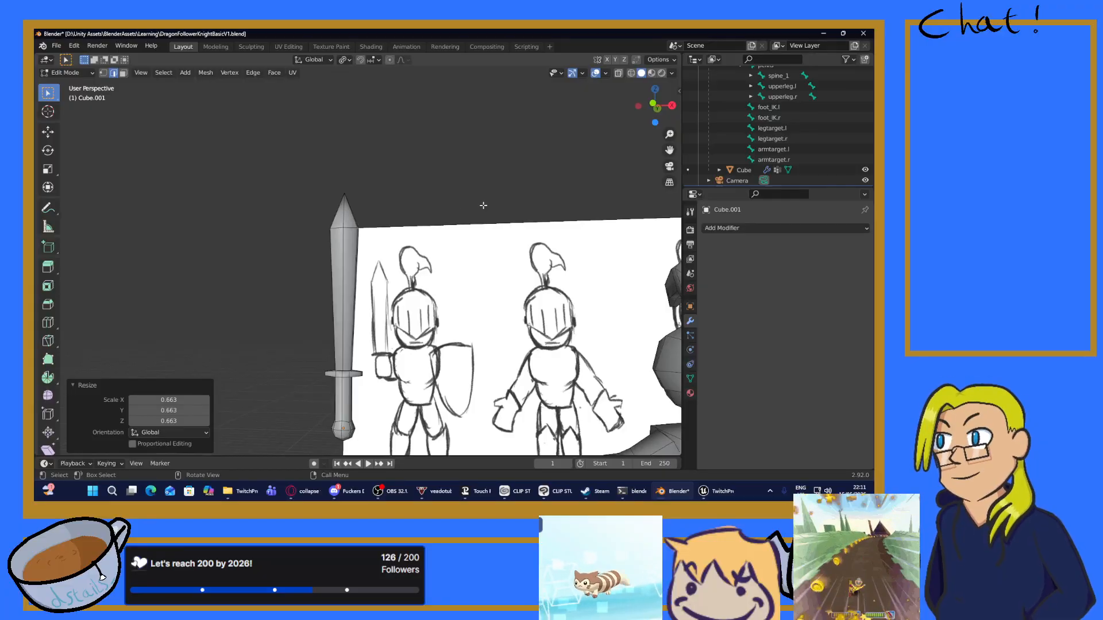
key(KP_1)
scroll(483, 205, down, 3)
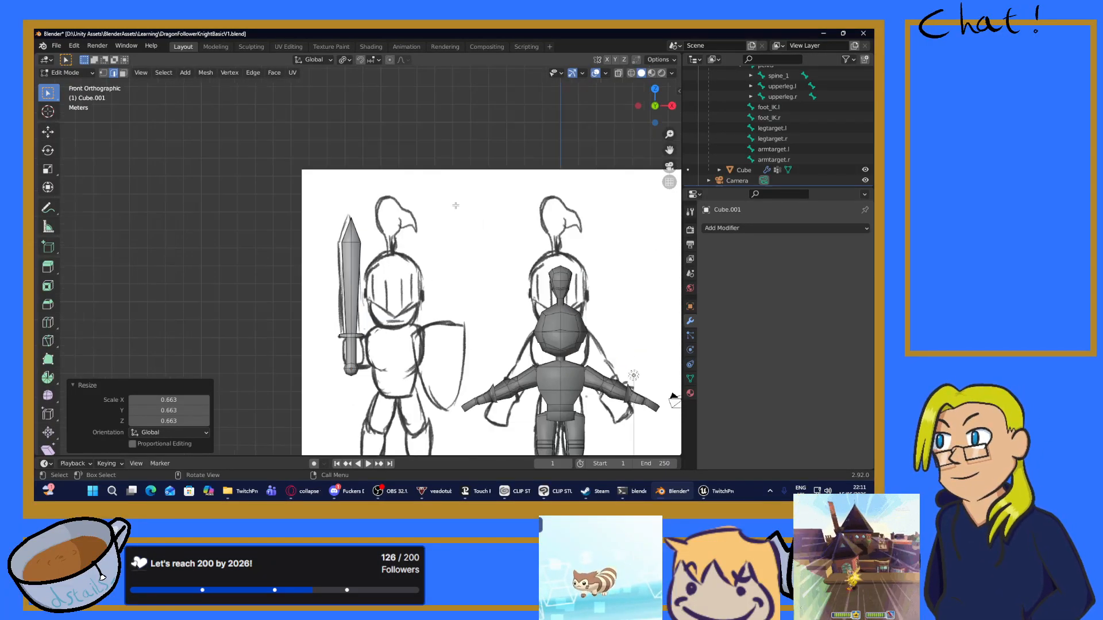
scroll(458, 231, up, 2)
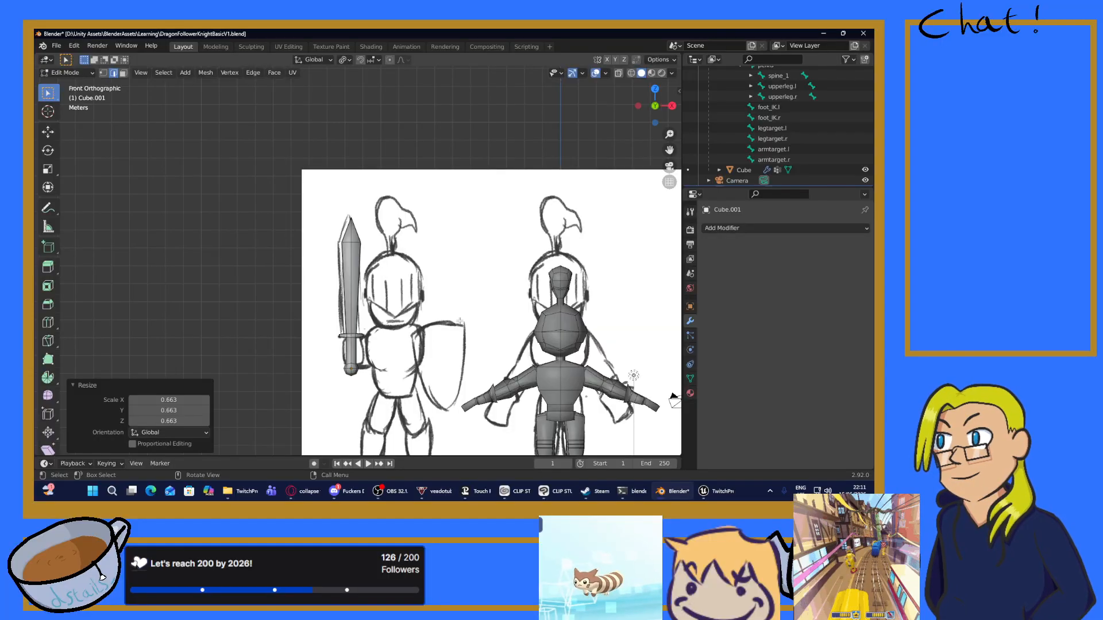
Step: Leave Edit Mode, add a cube mesh, and move it about -6.58 m in X and 6.34 m in Z onto the sketched shield
key(Tab)
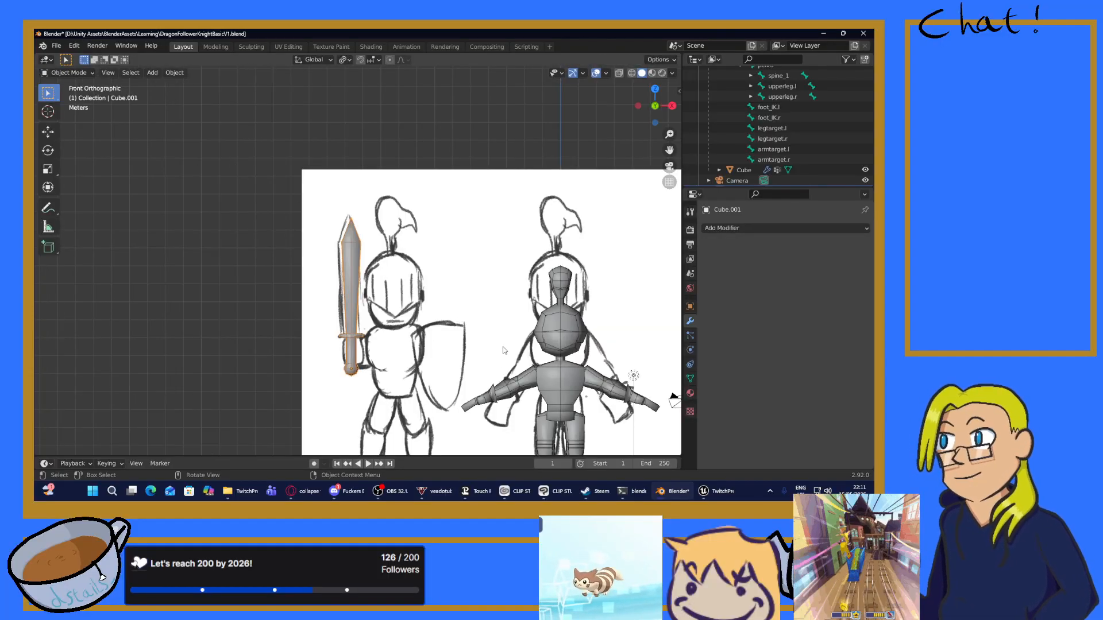
click(462, 304)
shift+middle_drag(479, 344, 411, 270)
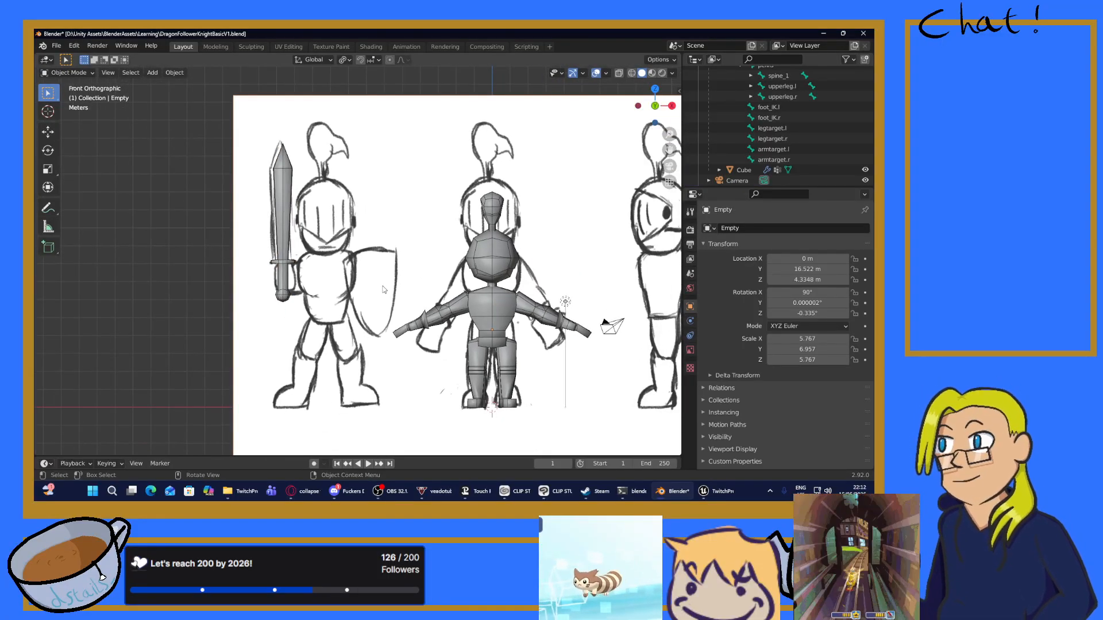
key(shift+a)
mouse_move(344, 301)
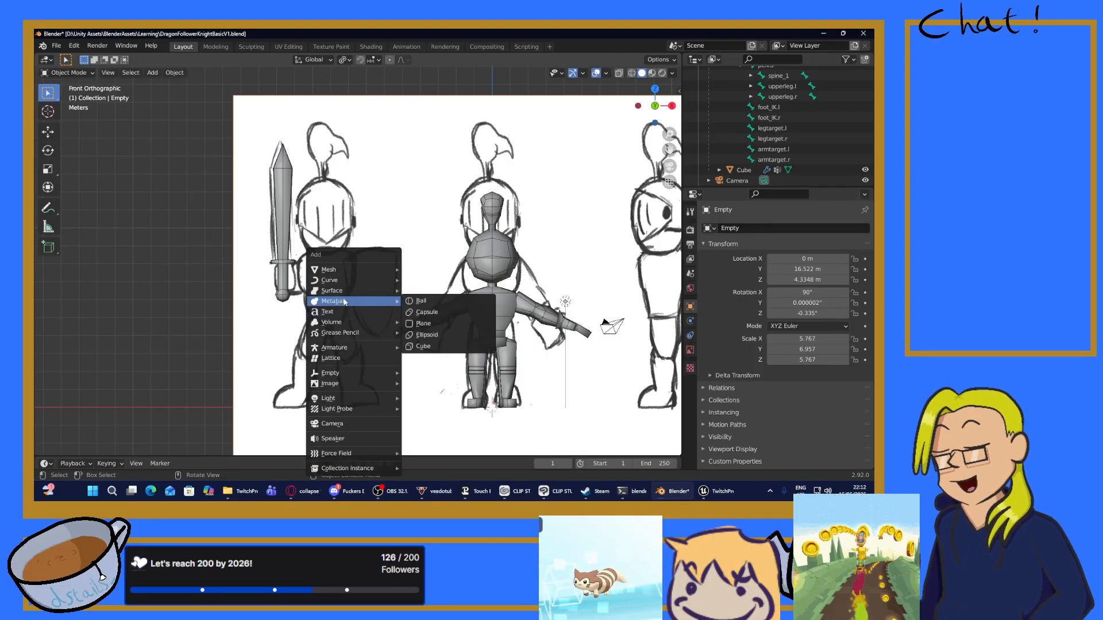
mouse_move(347, 272)
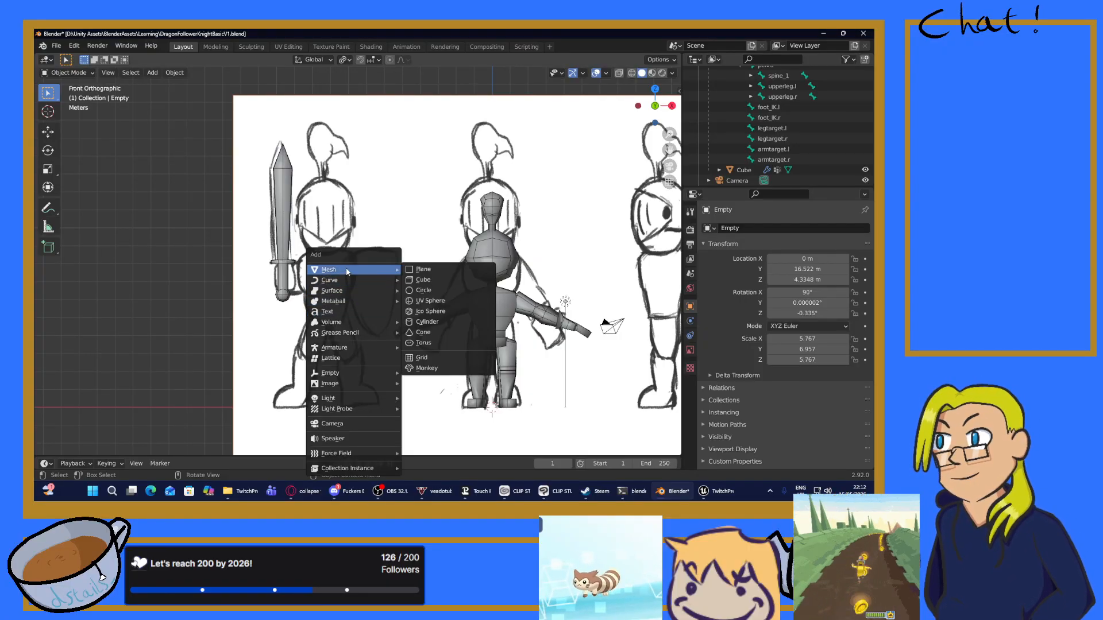
click(425, 280)
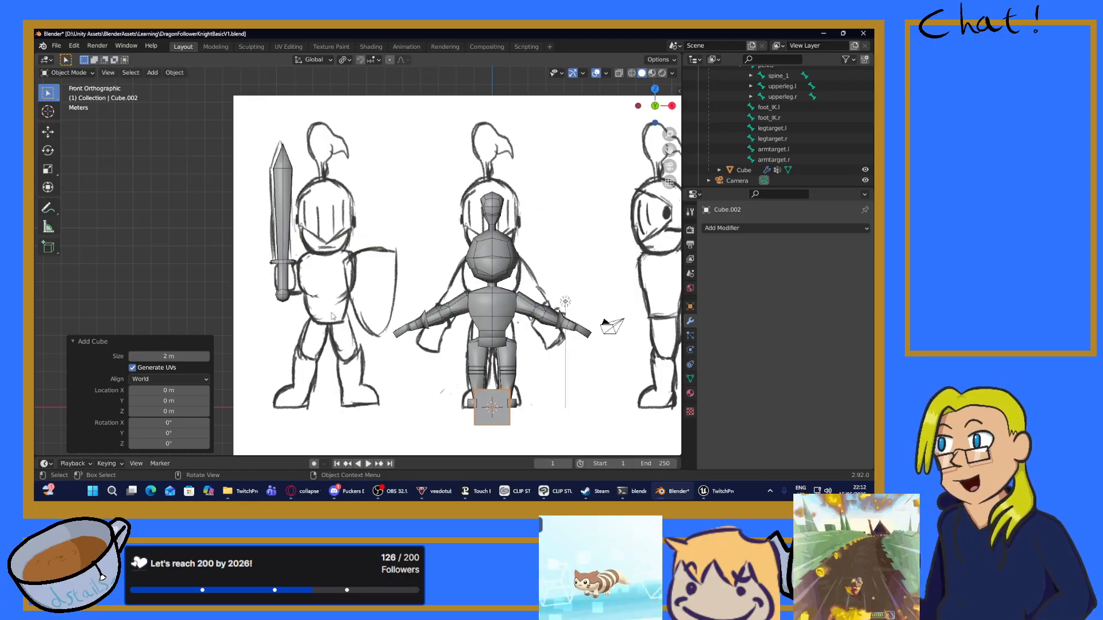
key(g)
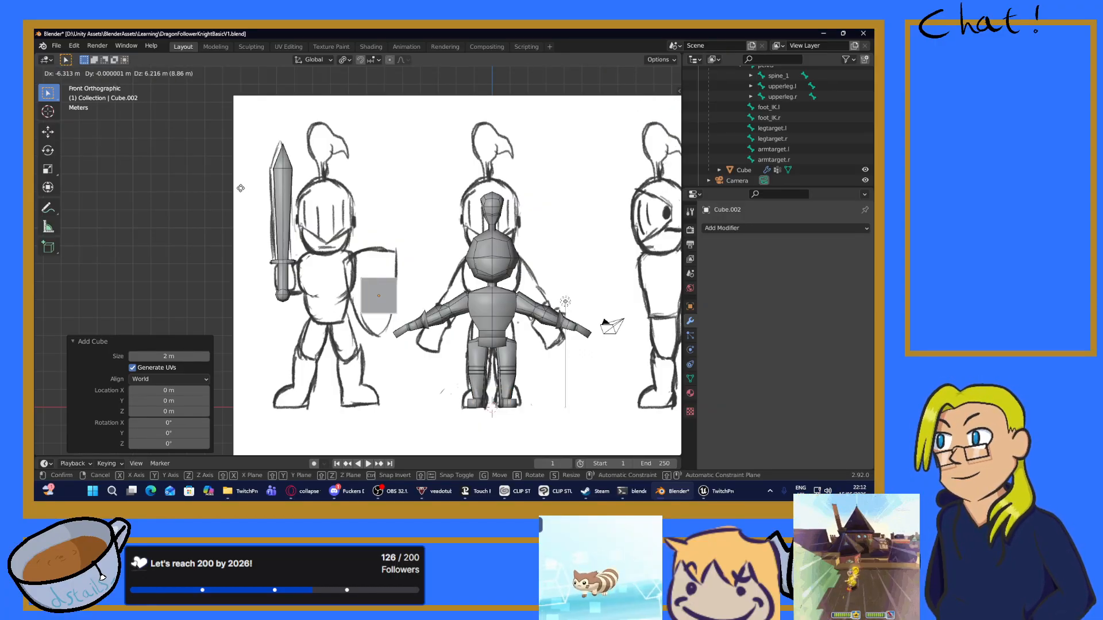
click(235, 186)
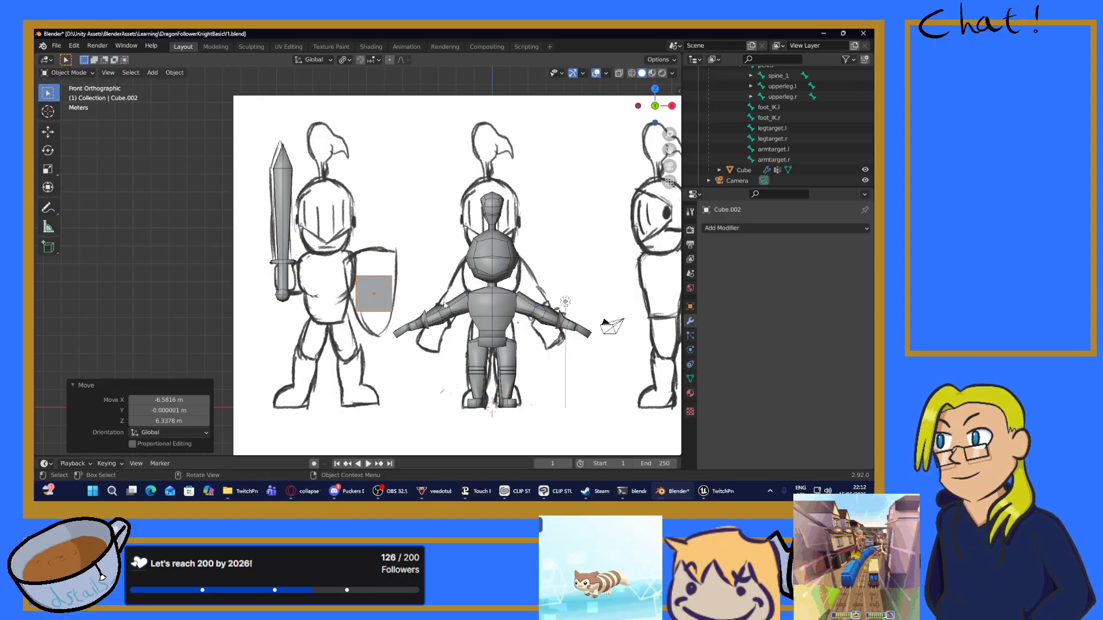
key(s)
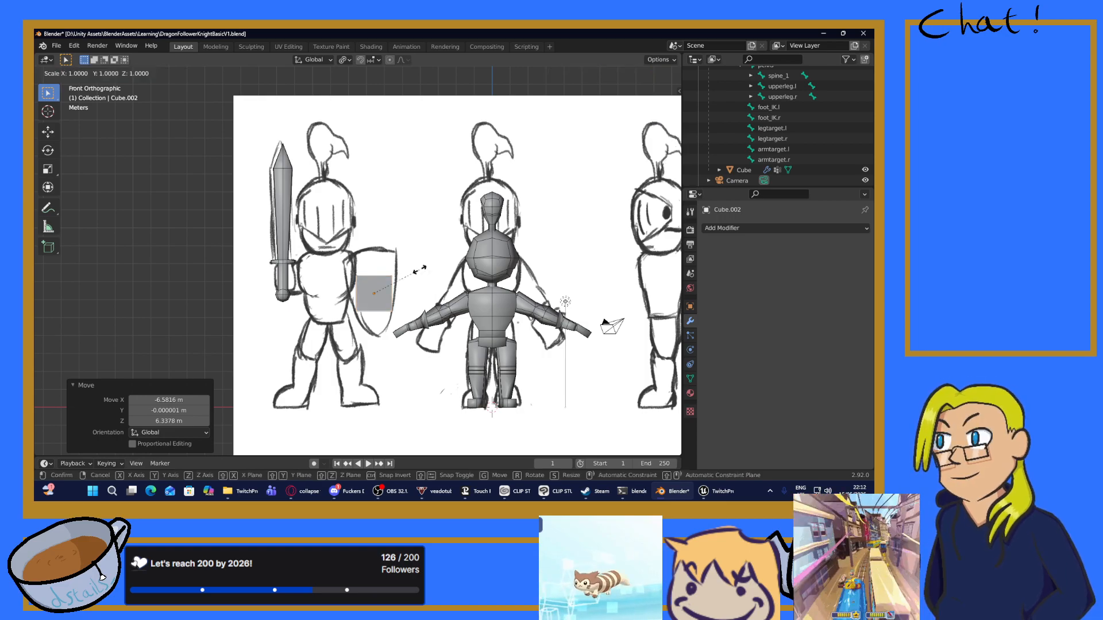
click(416, 269)
key(ctrl+z)
middle_drag(416, 269, 459, 300)
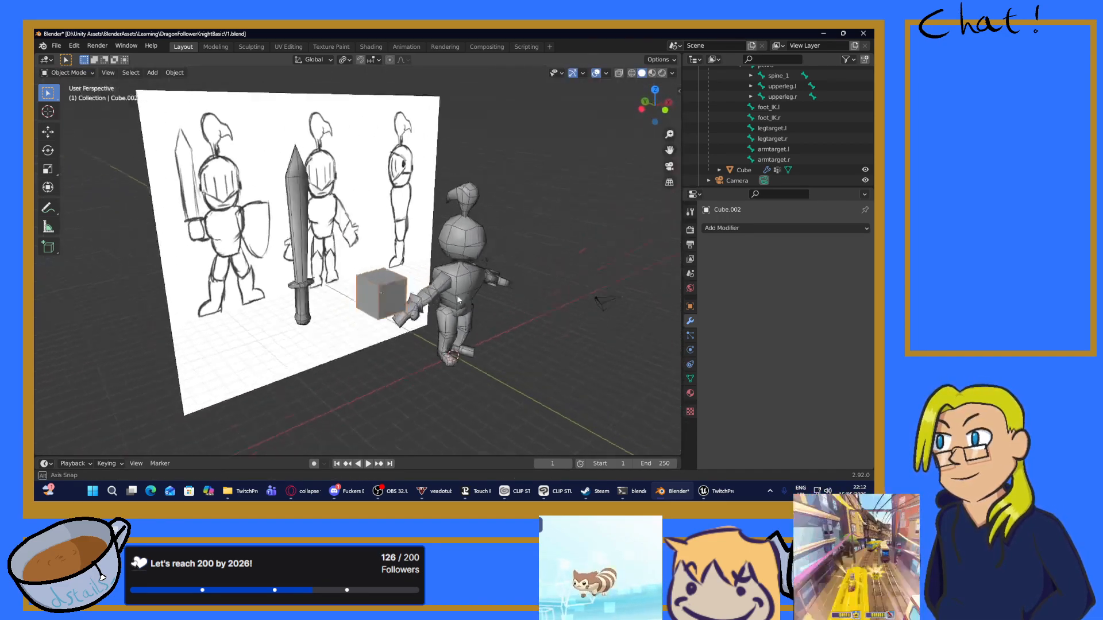
key(KP_1)
scroll(398, 273, up, 2)
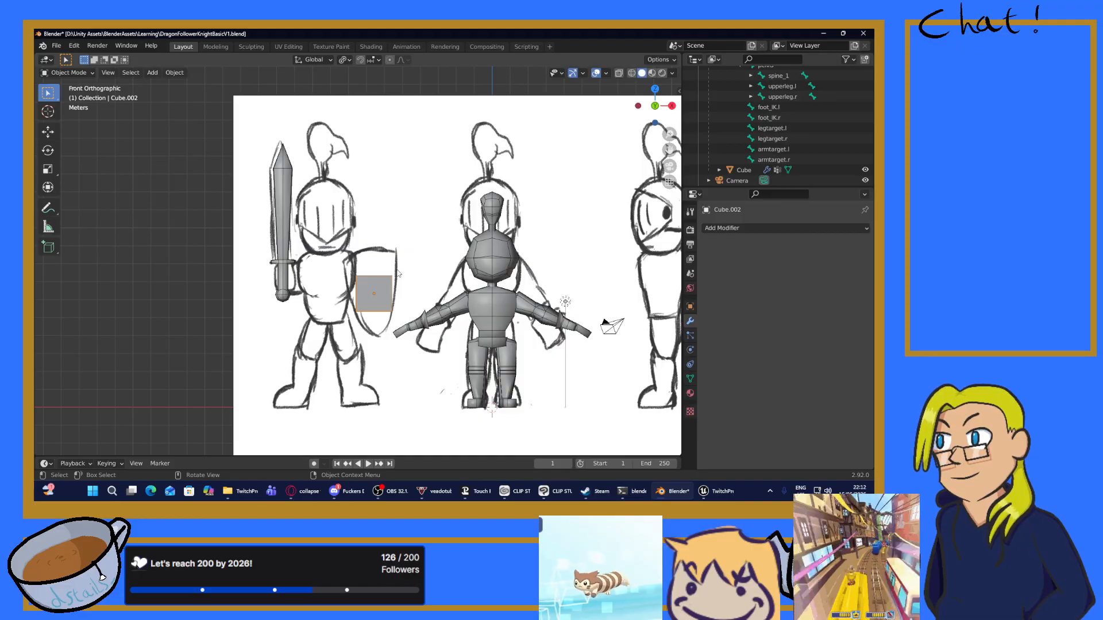
key(s)
key(x)
key(y)
key(y)
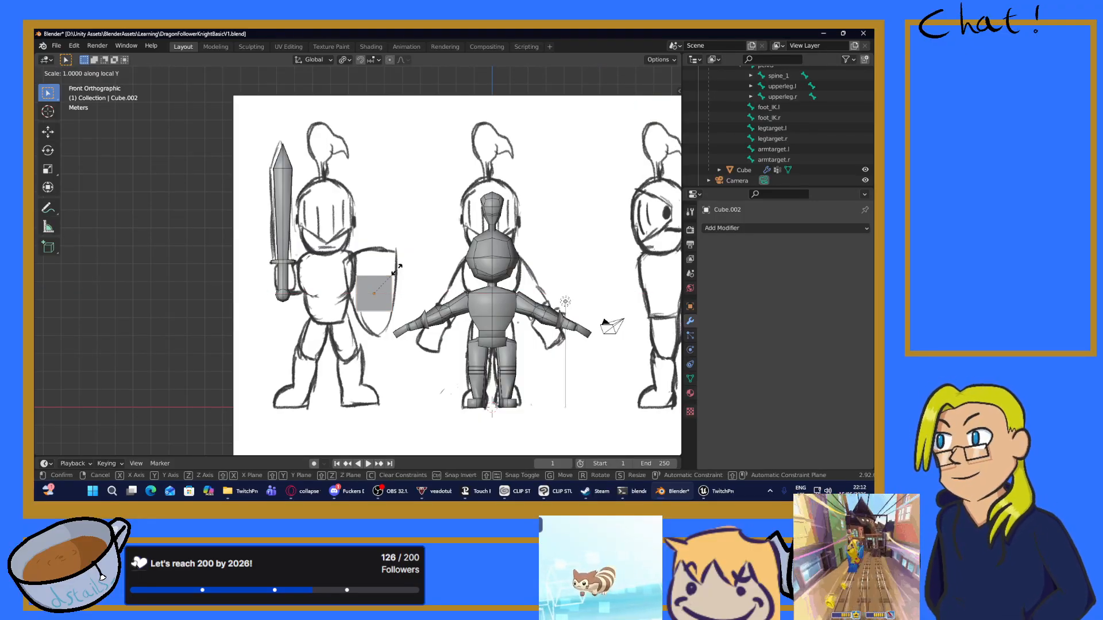
key(y)
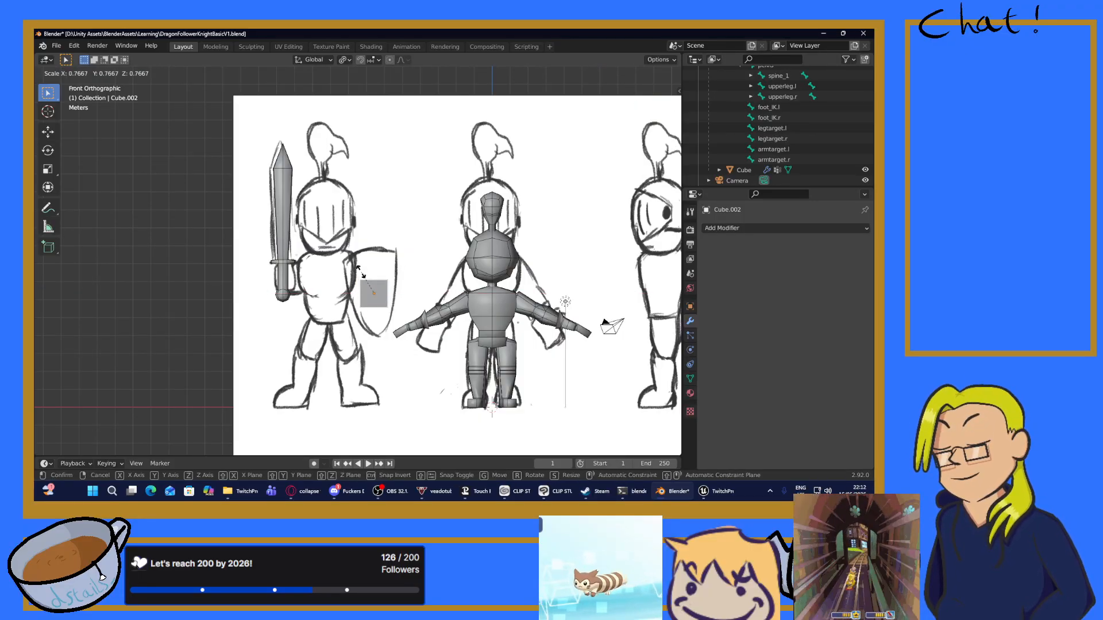
click(396, 267)
Step: Scale the shield cube along the global Y axis by about -0.261 to thin it
middle_drag(396, 268, 339, 318)
key(s)
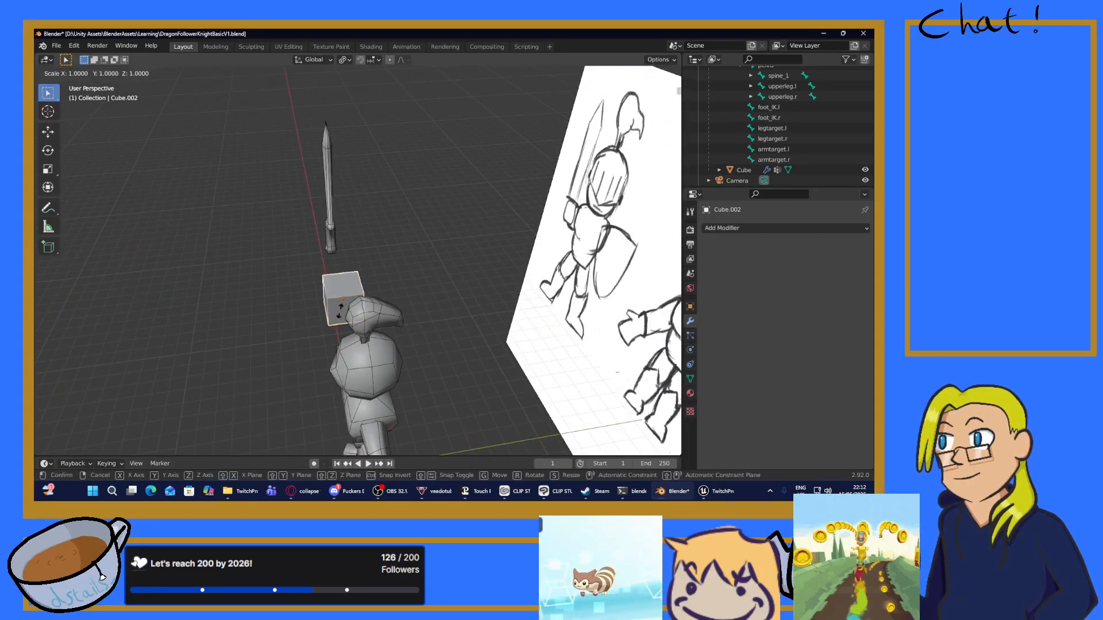
key(y)
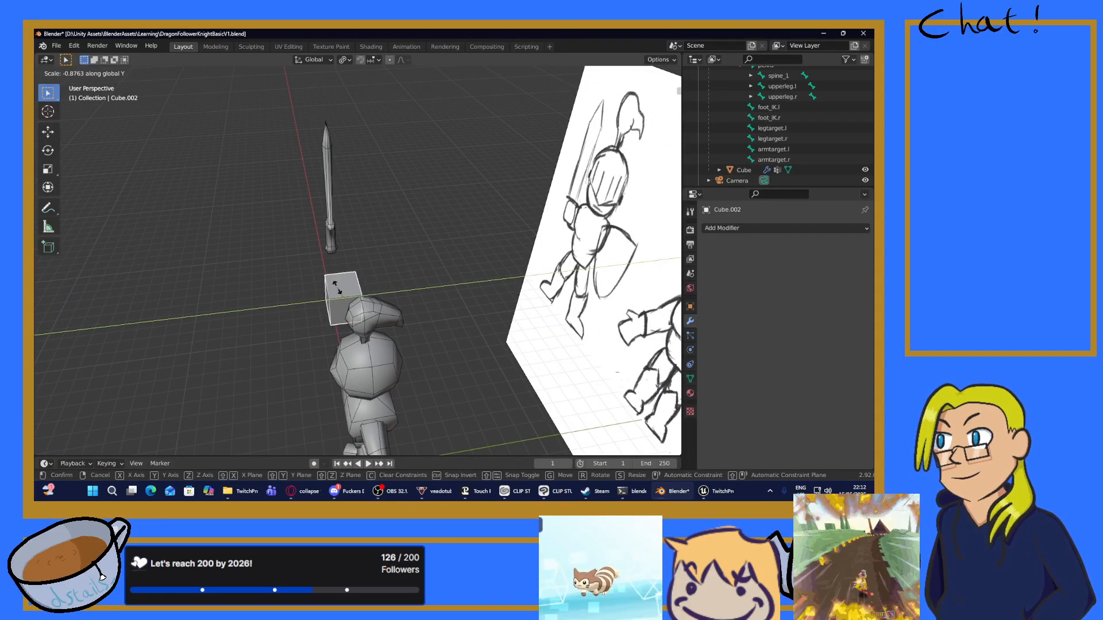
click(413, 289)
middle_drag(414, 293, 491, 260)
key(KP_1)
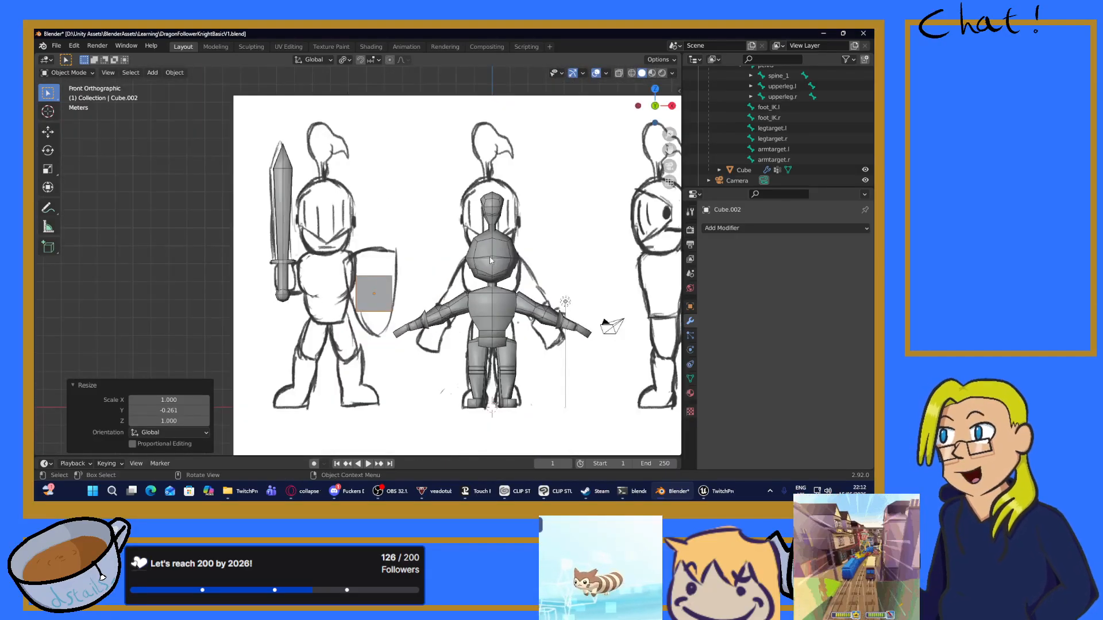
Step: Apply Shade Smooth to the shield cube and the sword
scroll(374, 263, up, 4)
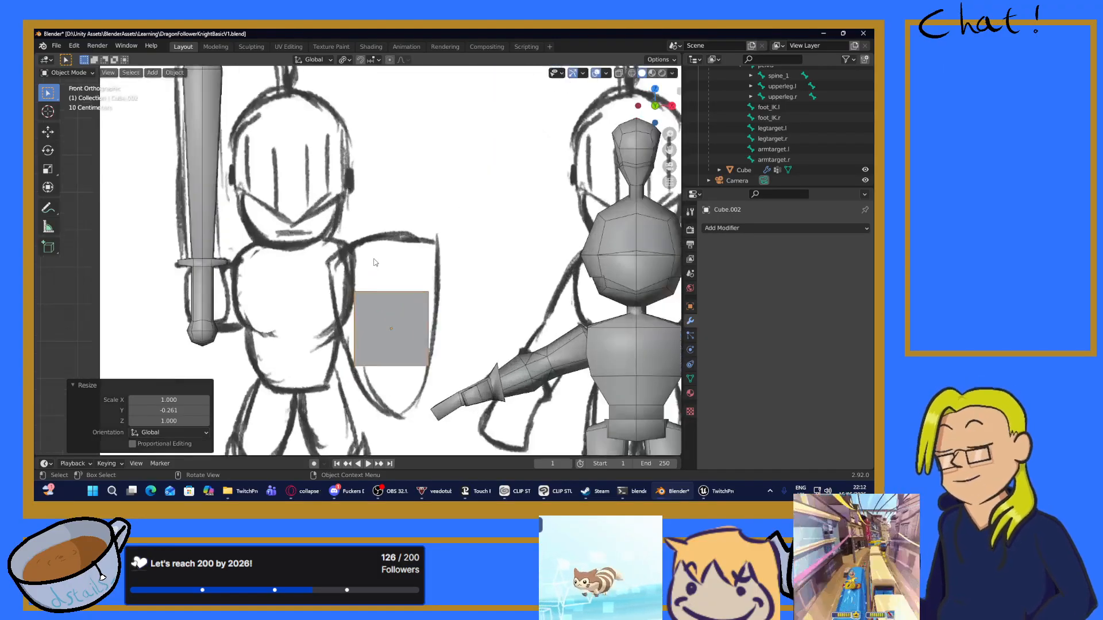
shift+middle_drag(374, 263, 364, 226)
right_click(369, 205)
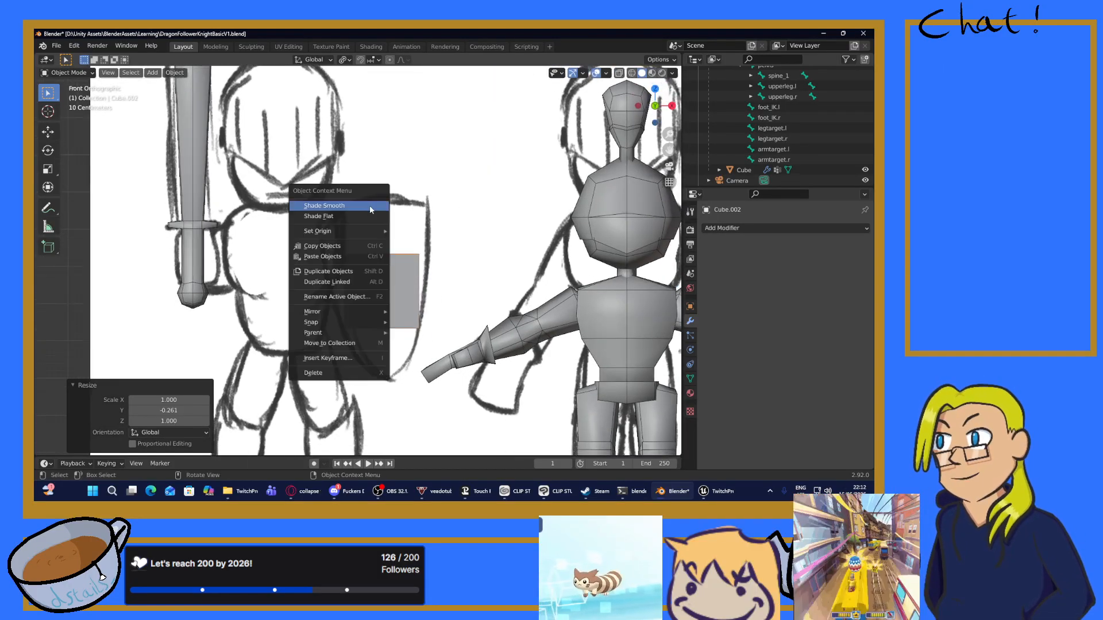
click(326, 206)
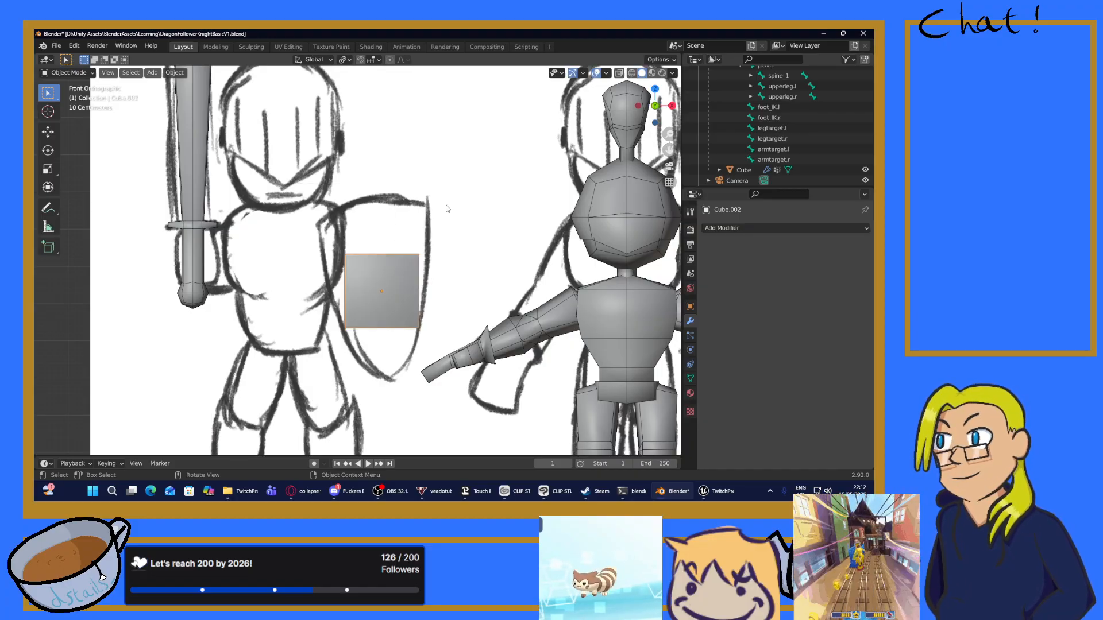
scroll(188, 179, down, 4)
click(274, 162)
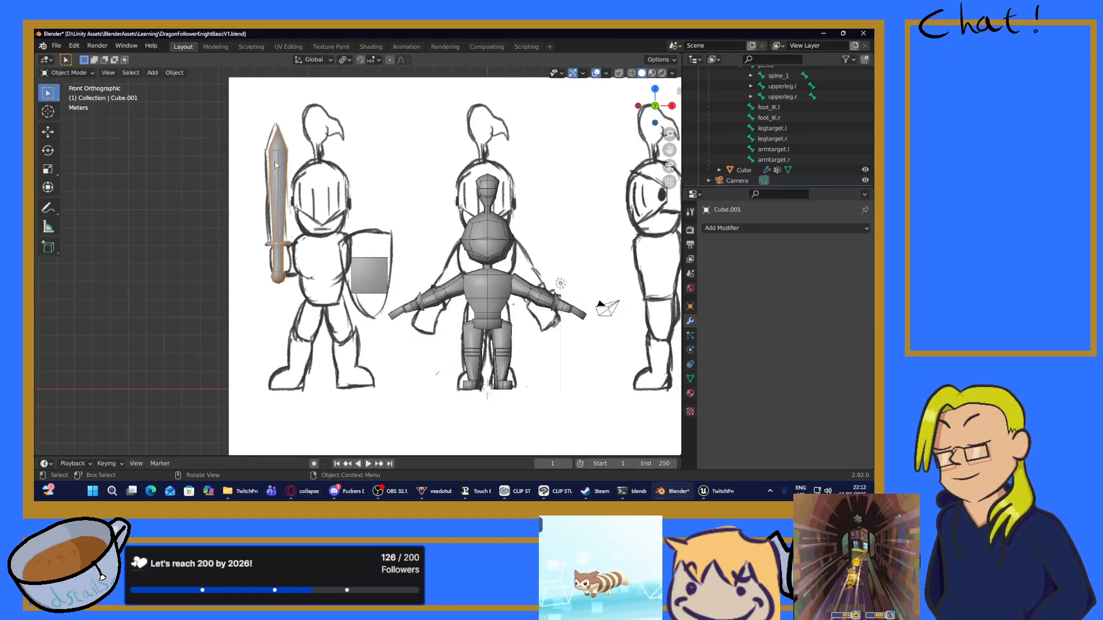
right_click(275, 162)
click(274, 163)
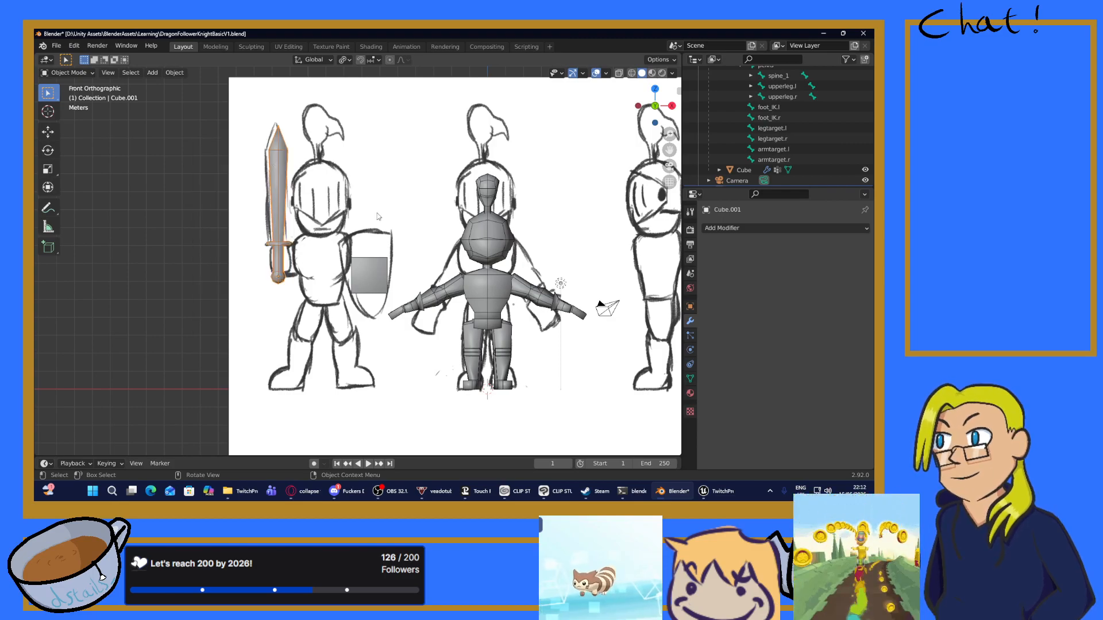
Step: Reselect the cube over the sketched shield and switch it to Edit Mode
click(357, 291)
right_click(370, 256)
click(370, 252)
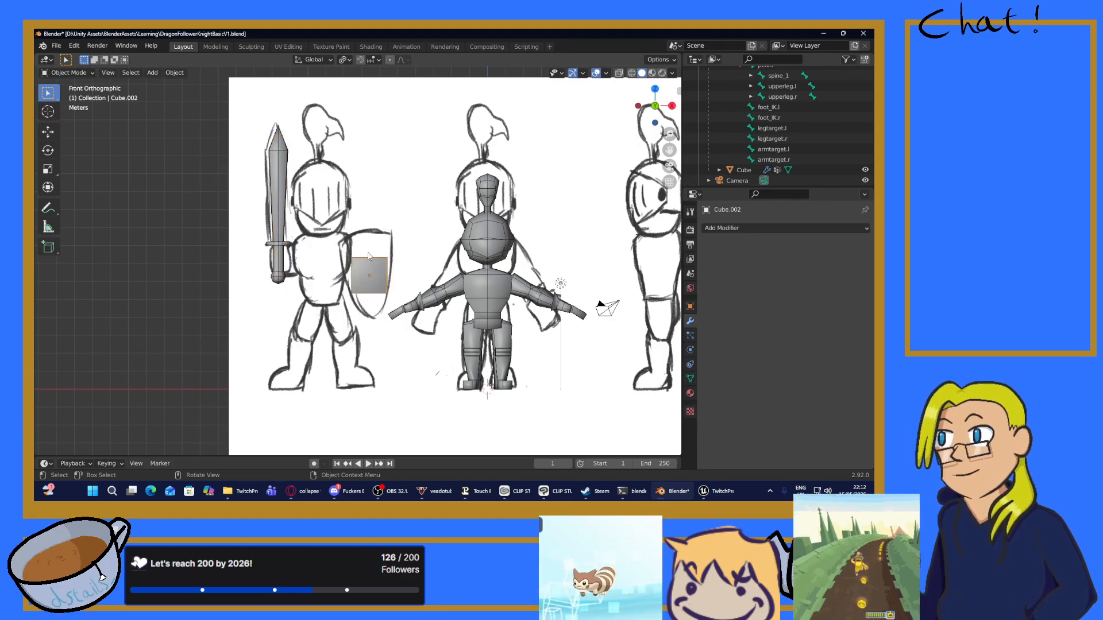
right_click(363, 275)
click(368, 267)
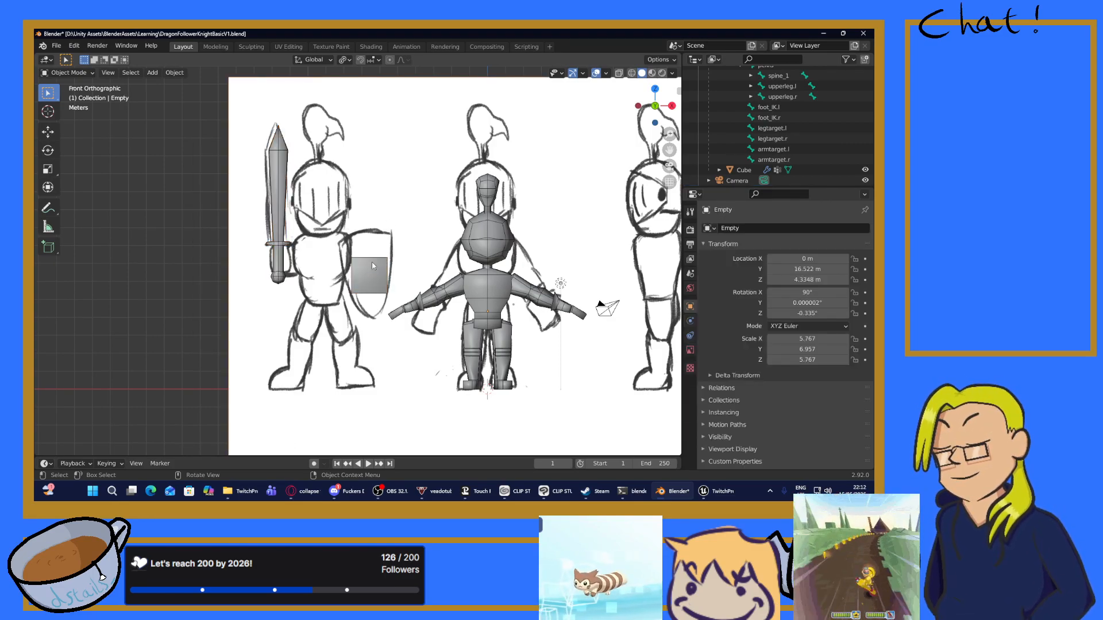
key(Tab)
scroll(434, 241, up, 2)
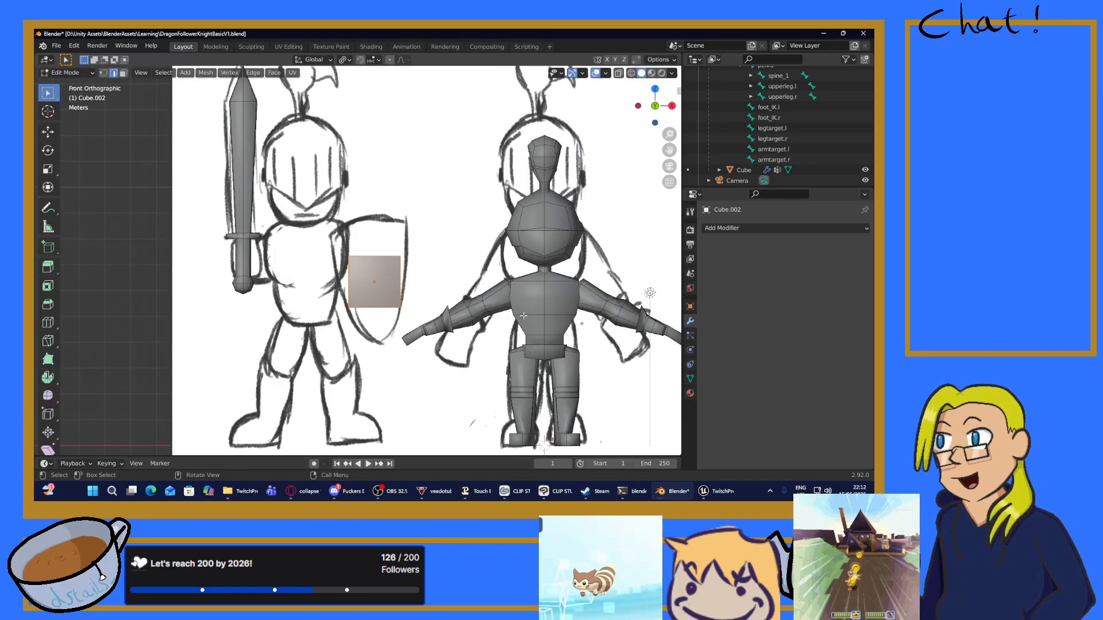
Step: Select the whole shield mesh and subdivide it with one cut and a smoothness of 1
click(522, 315)
click(341, 280)
key(a)
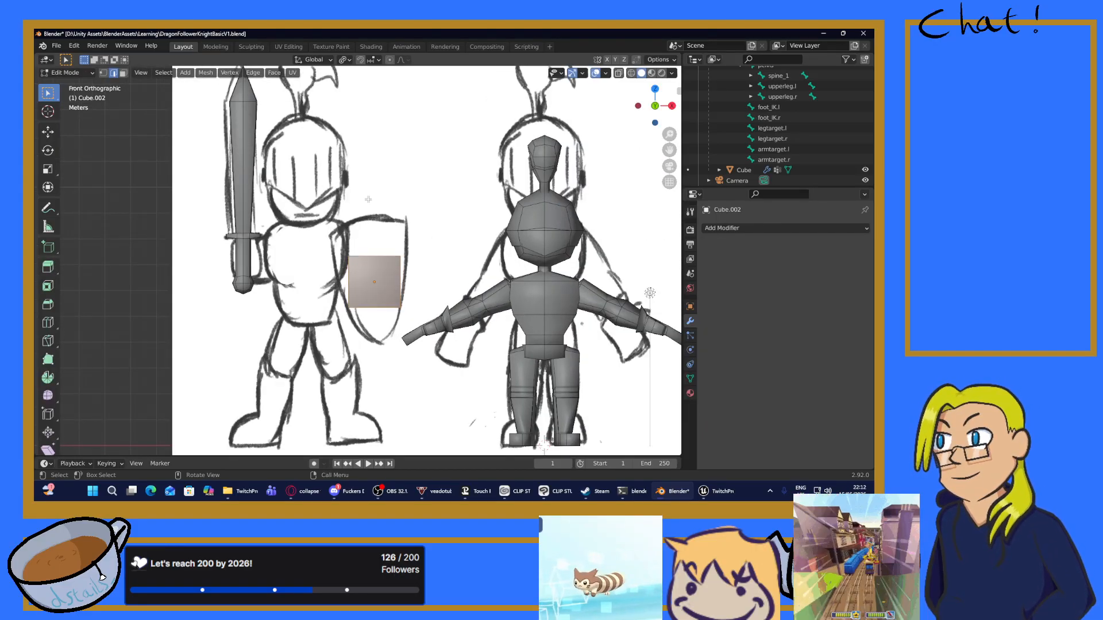
right_click(369, 199)
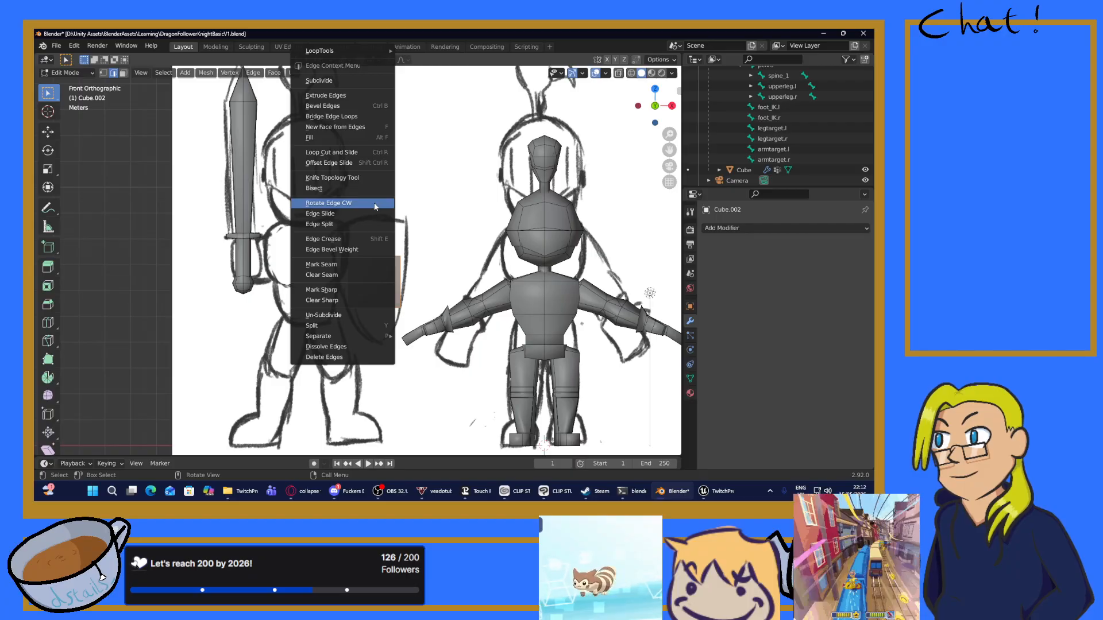
click(341, 81)
click(184, 386)
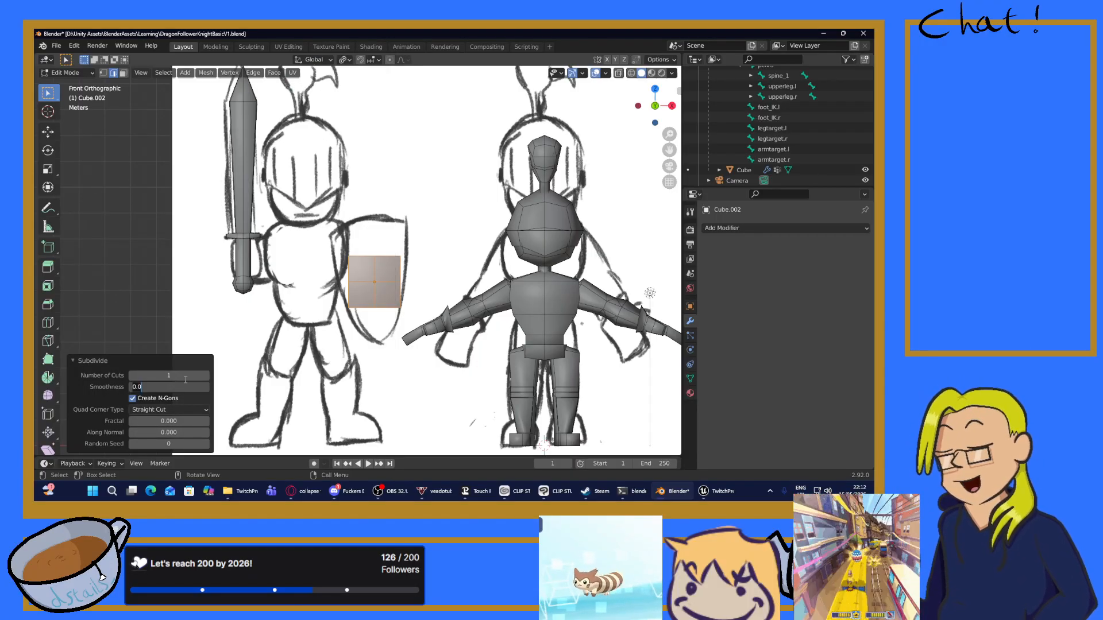
text(1)
key(Return)
mouse_move(344, 287)
middle_down()
mouse_move(460, 270)
mouse_move(345, 264)
mouse_move(466, 270)
middle_up()
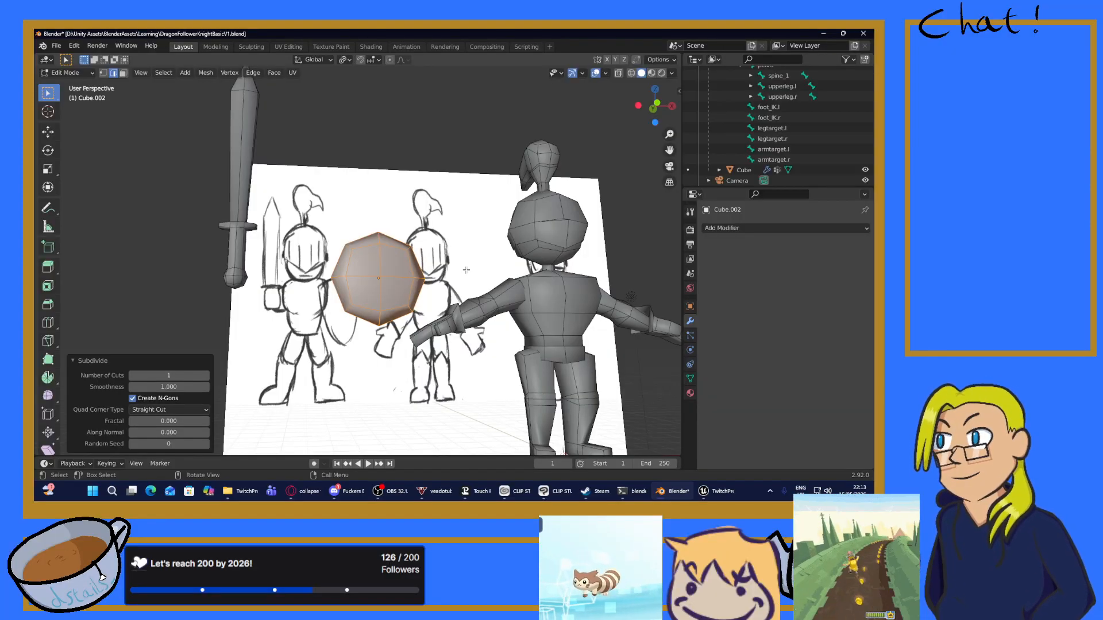
key(KP_1)
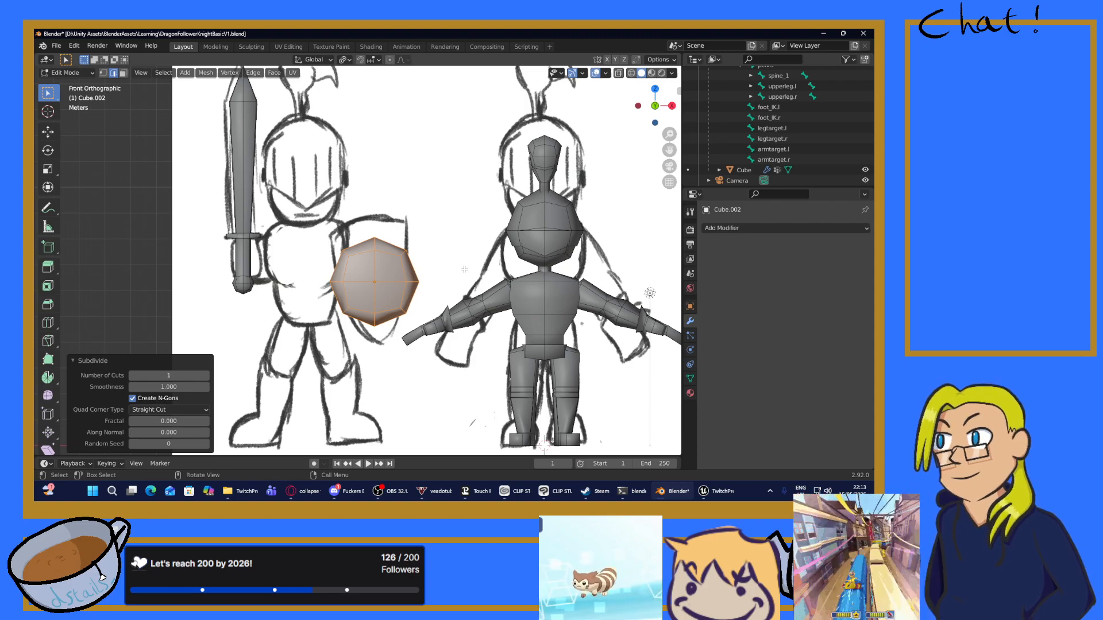
Step: Scale the whole shield object uniformly to about 0.858 in Object Mode, and return it to Edit Mode
key(Tab)
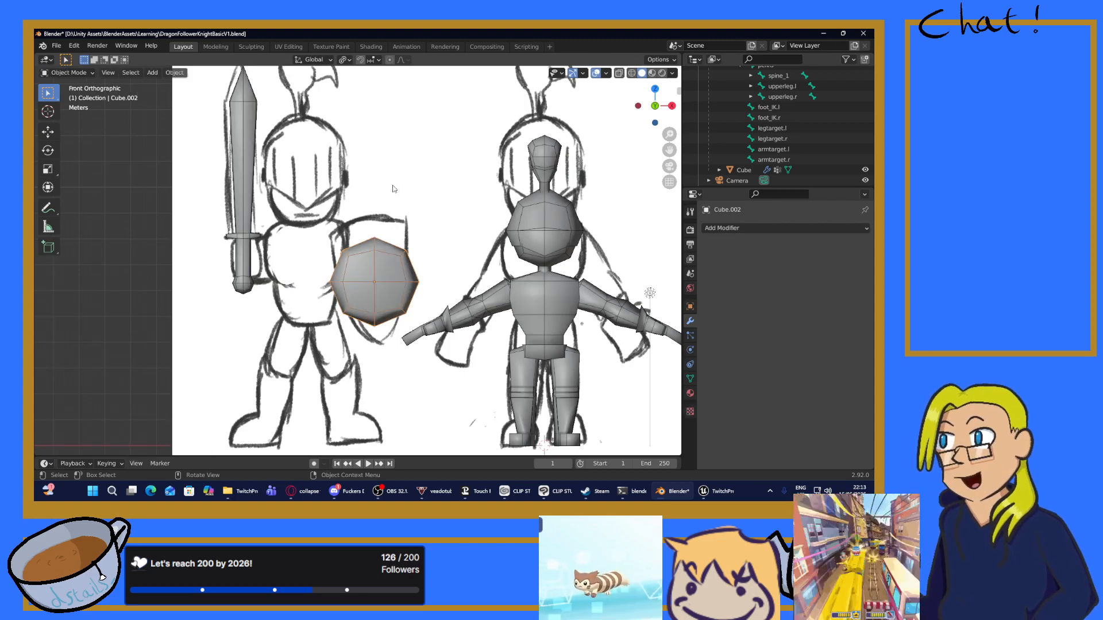
key(s)
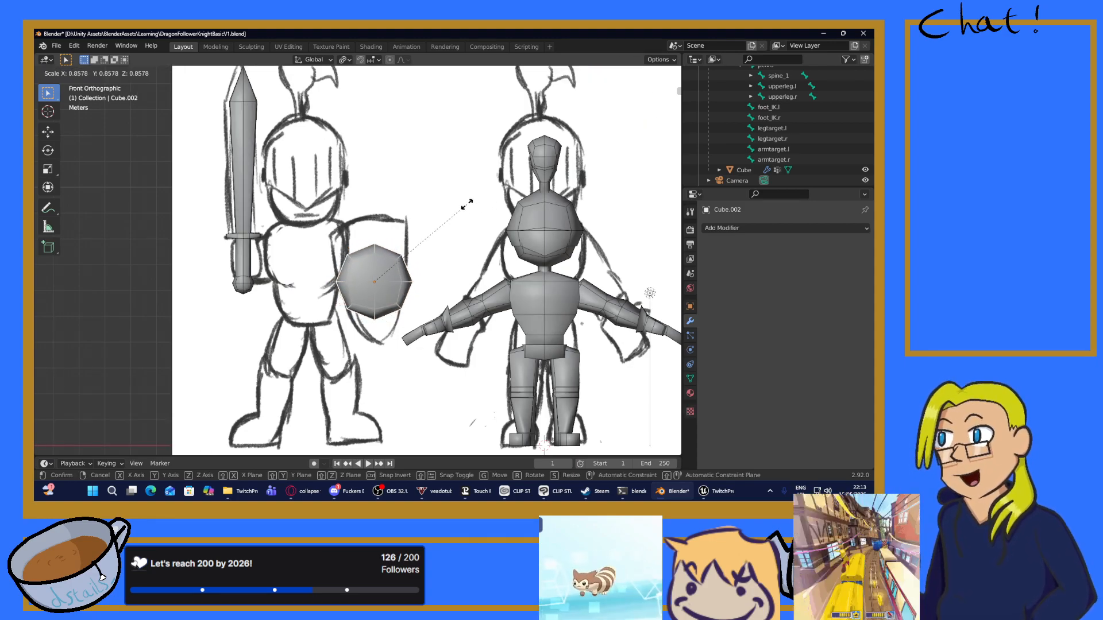
click(469, 209)
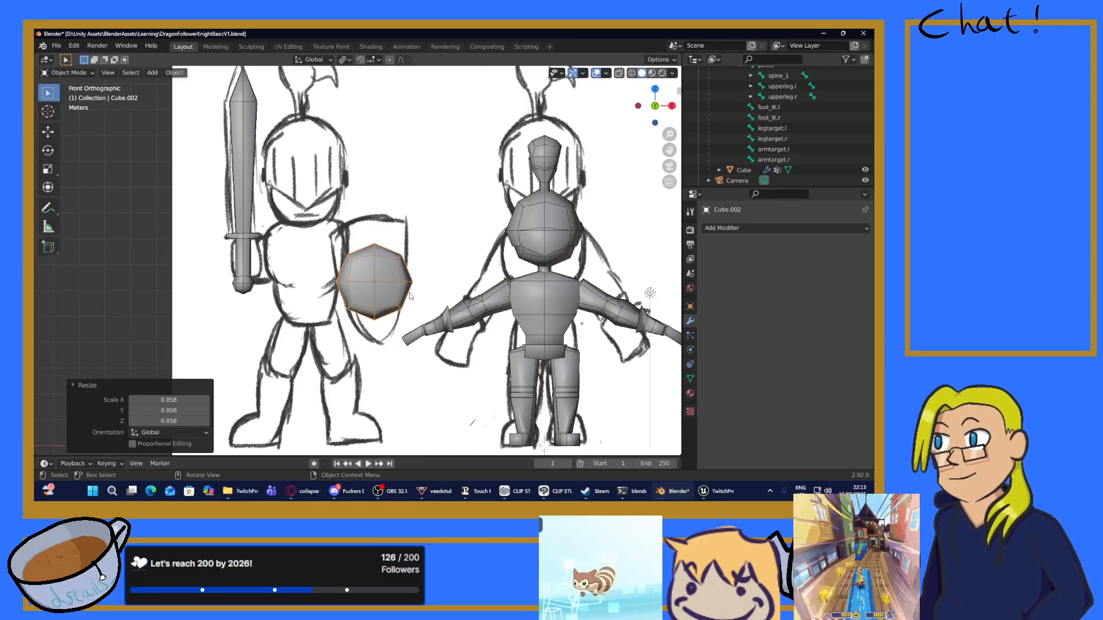
key(Tab)
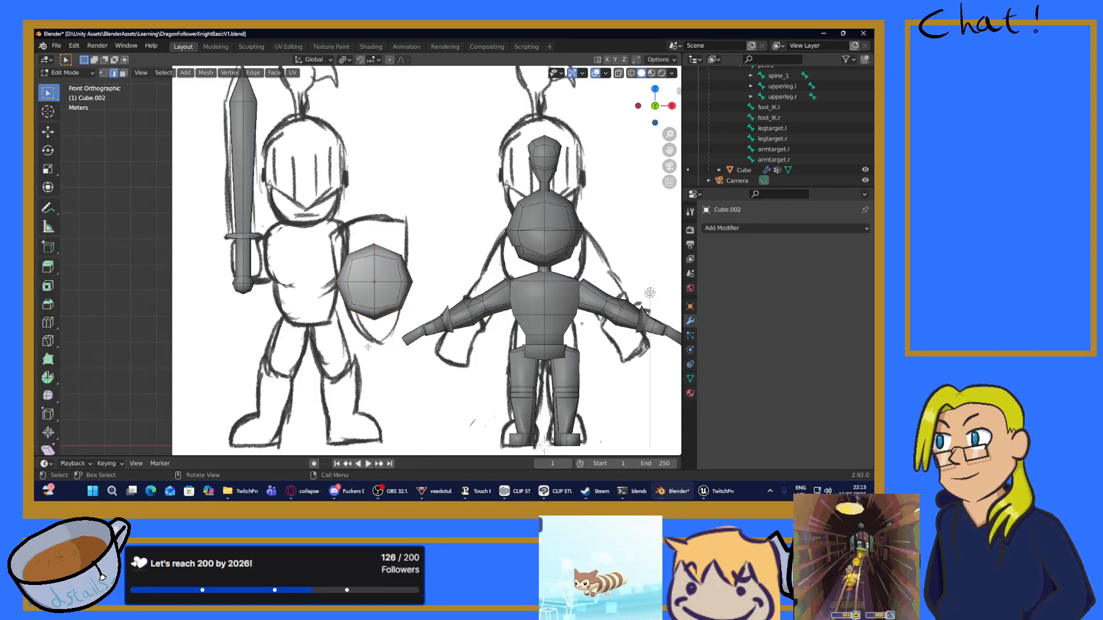
Step: Move the shield's four bottom faces about -1.07 m along Z and scale them to about 0.537 to narrow the lower end
scroll(367, 346, up, 2)
shift+middle_drag(378, 351, 439, 218)
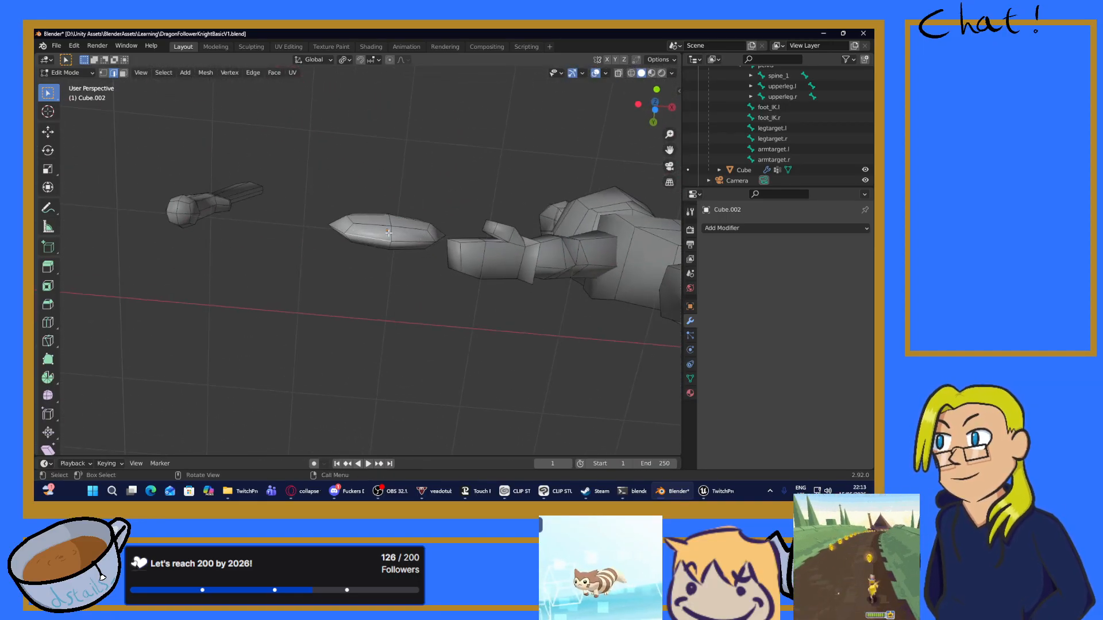
click(123, 73)
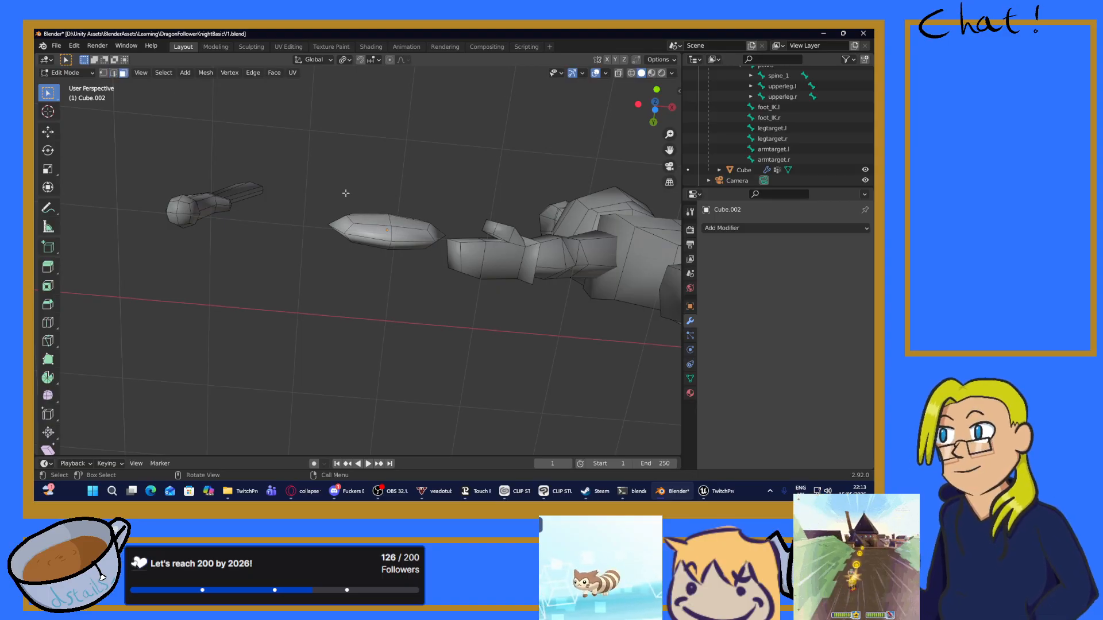
click(381, 236)
shift+click(401, 237)
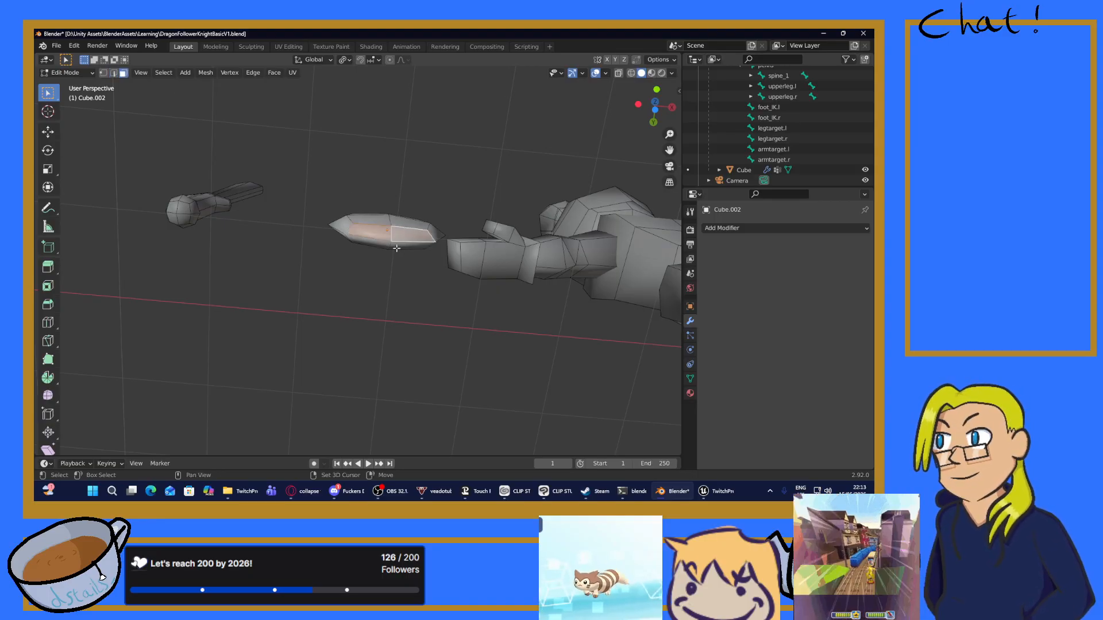
shift+click(397, 247)
shift+click(376, 245)
key(KP_1)
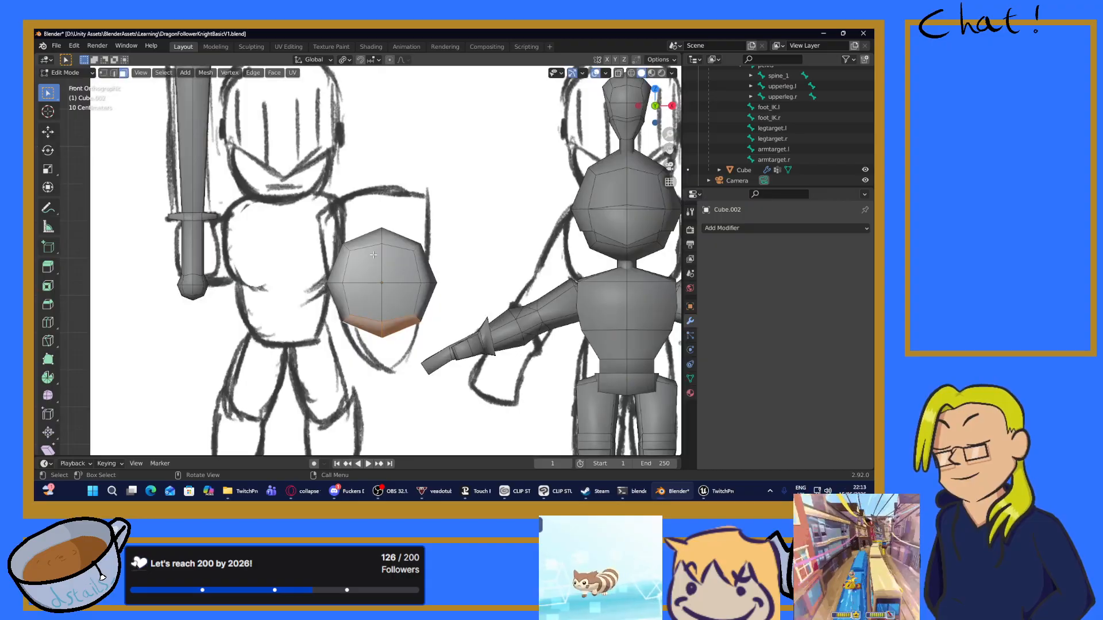
key(g)
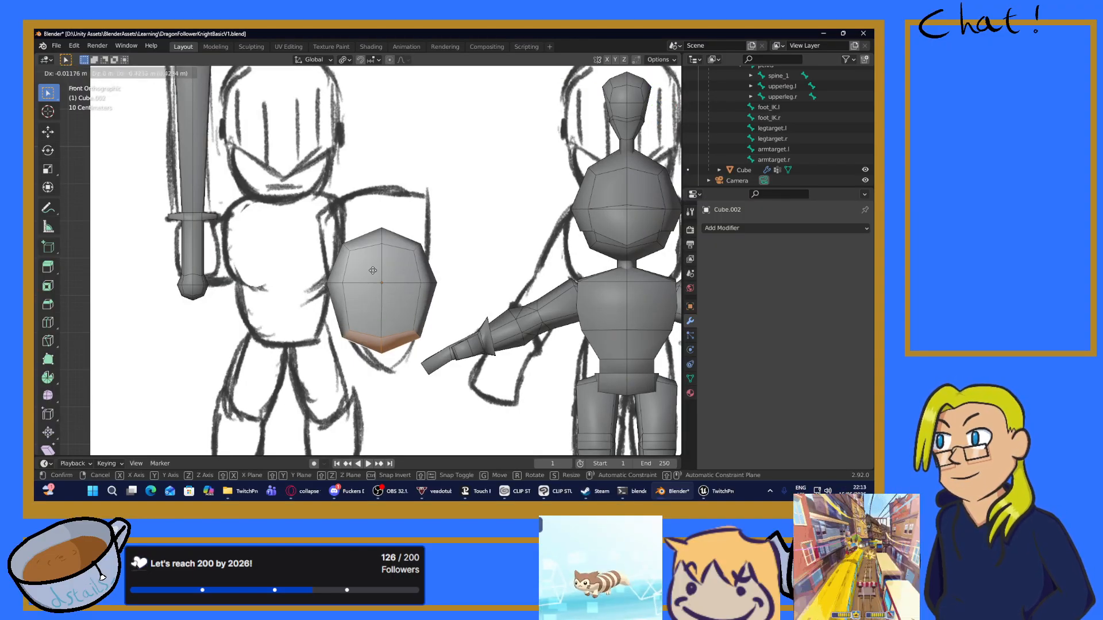
key(z)
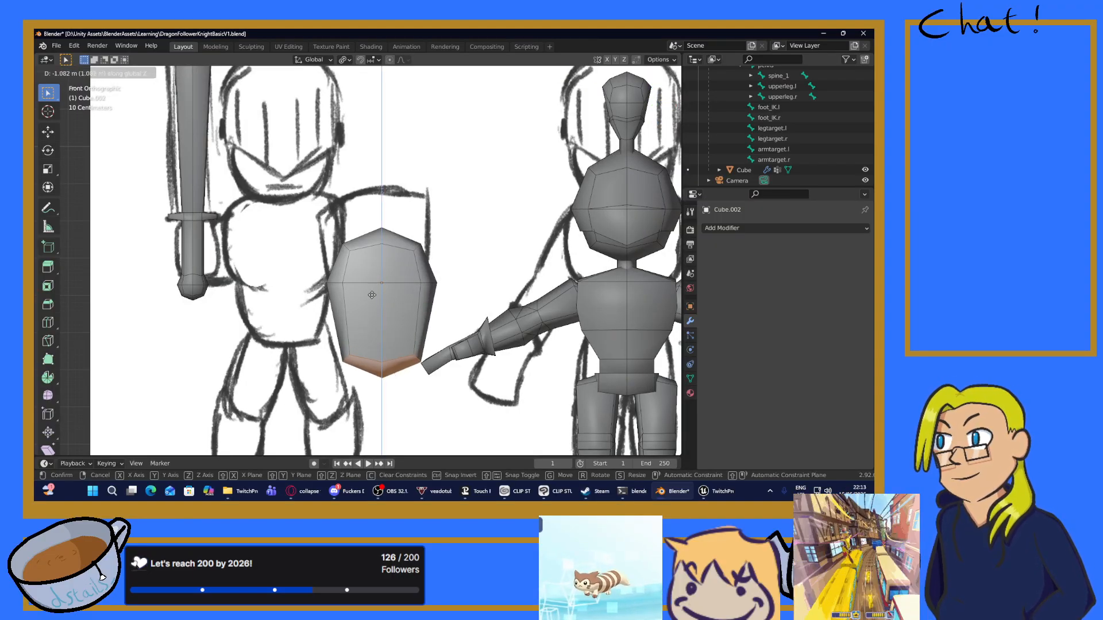
click(372, 294)
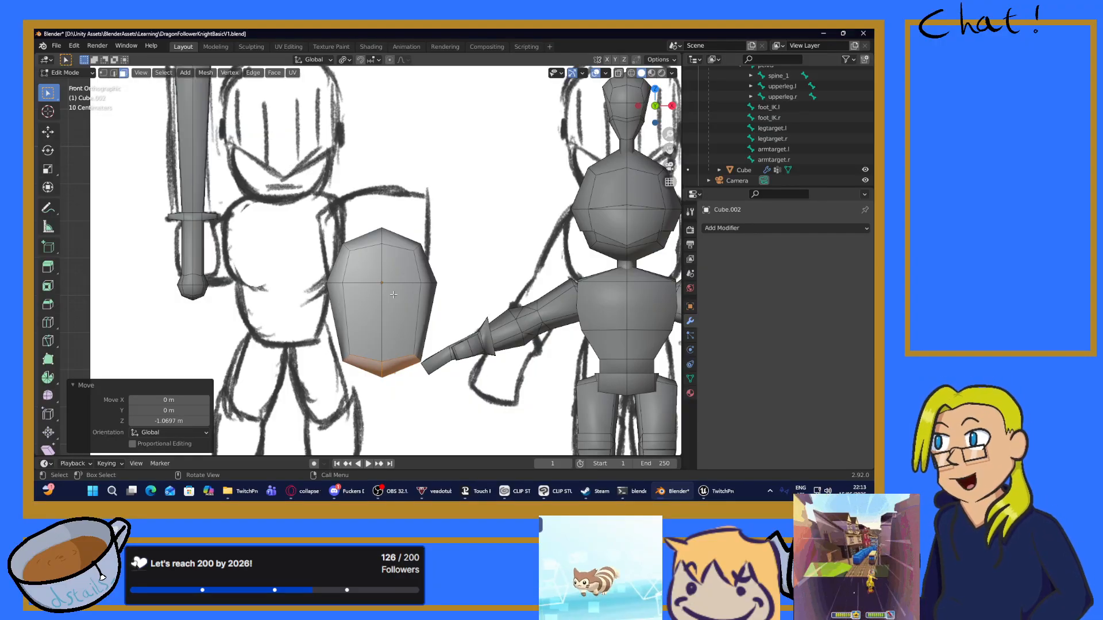
key(s)
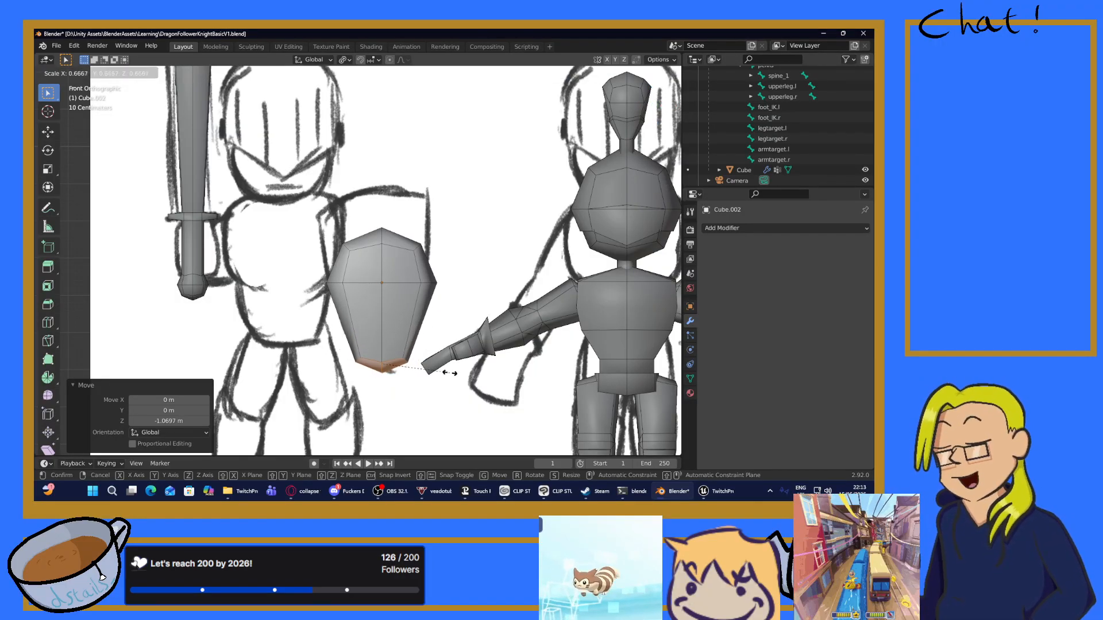
click(436, 375)
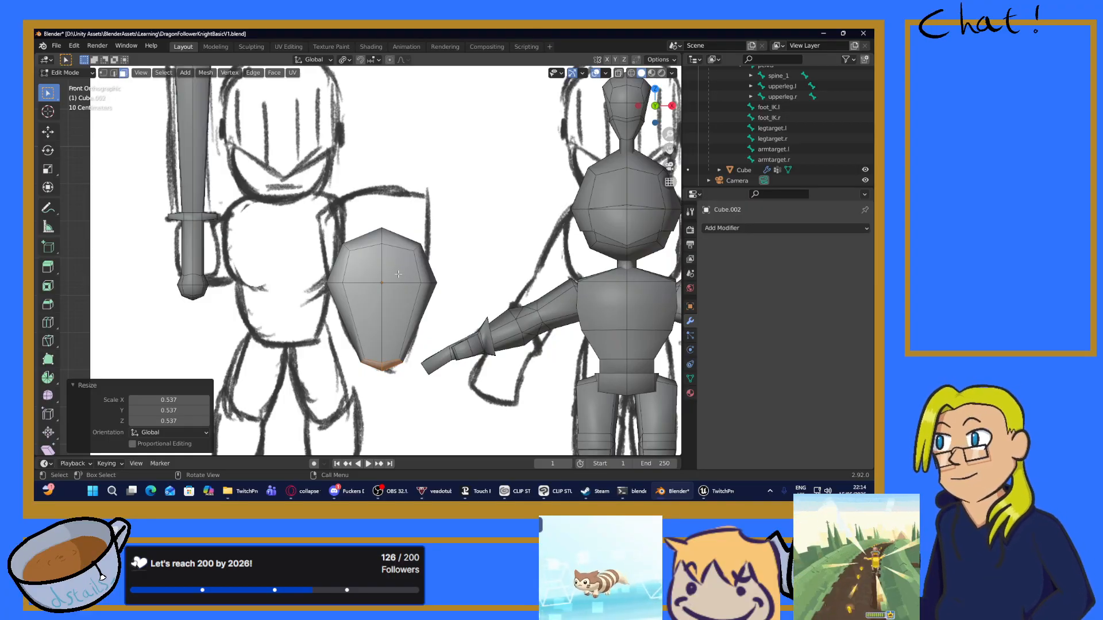
Step: Select the shield's four top faces and move them up about 1.13 m along Z to the top of the sketched shield
middle_drag(399, 274, 279, 300)
click(375, 261)
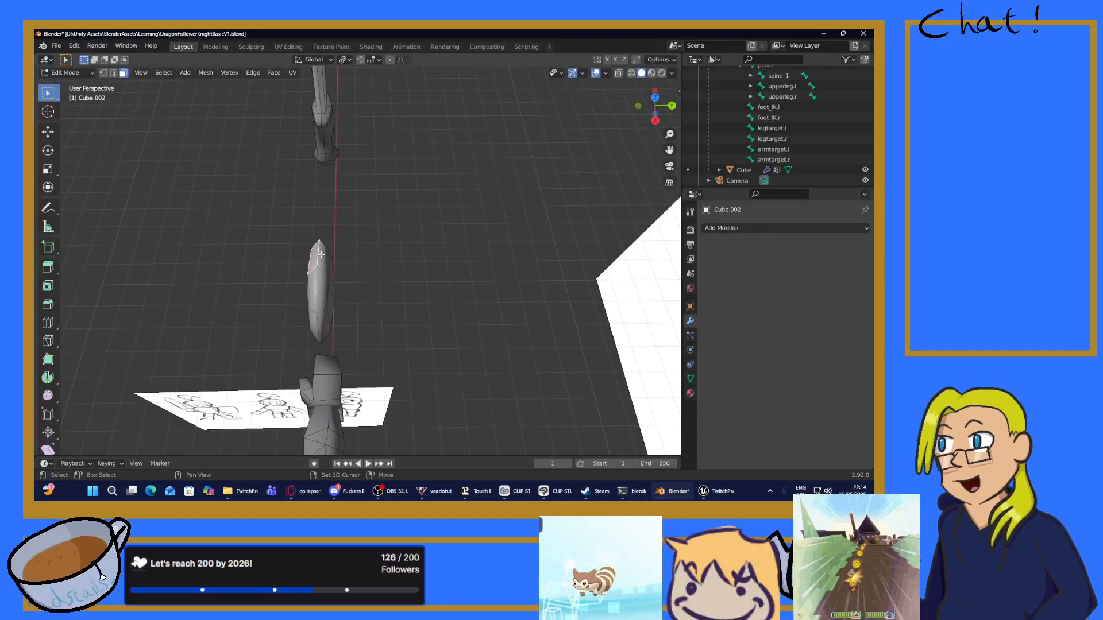
shift+click(321, 255)
shift+click(324, 292)
shift+click(311, 286)
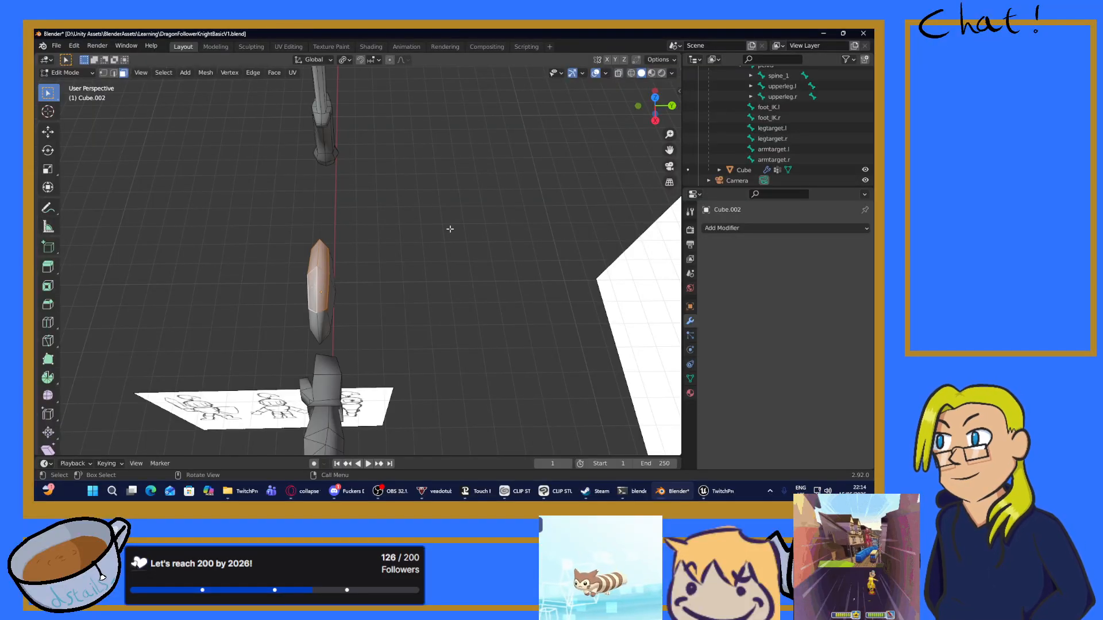
key(KP_1)
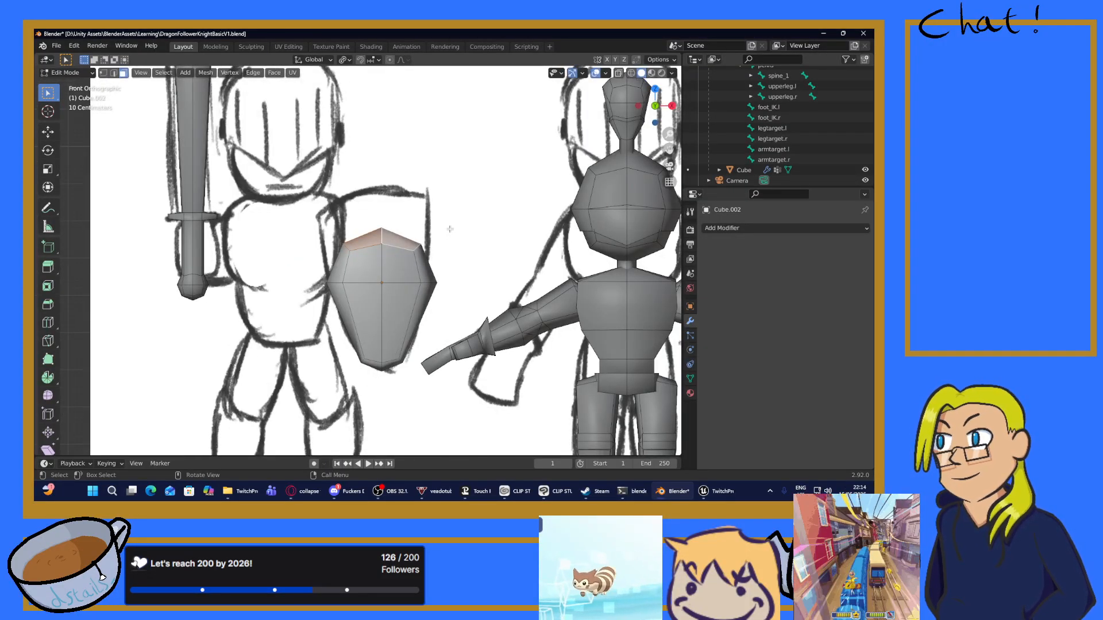
key(g)
key(z)
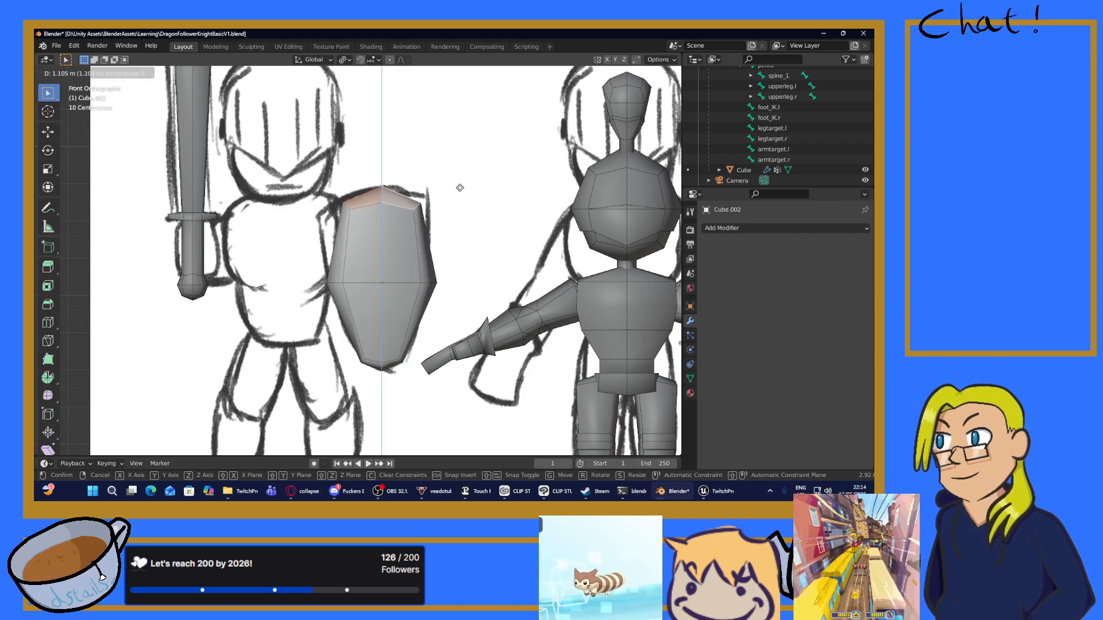
click(460, 187)
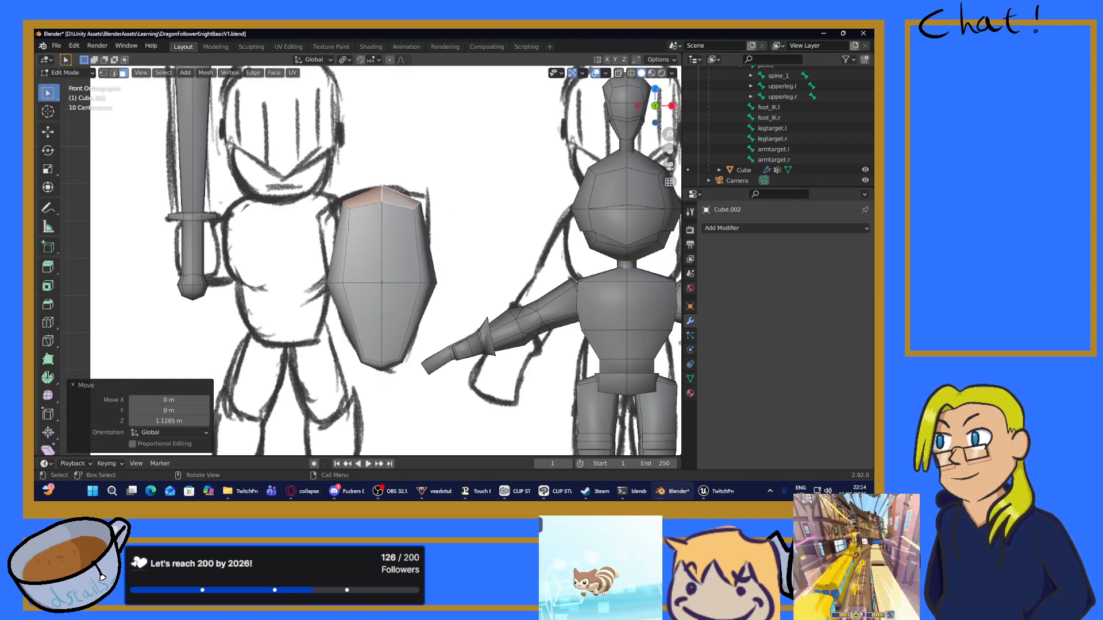
Step: Try to widen the shield's upper half by scaling its upper side faces, uniformly and along the X axis
middle_drag(346, 231, 628, 248)
shift+click(329, 266)
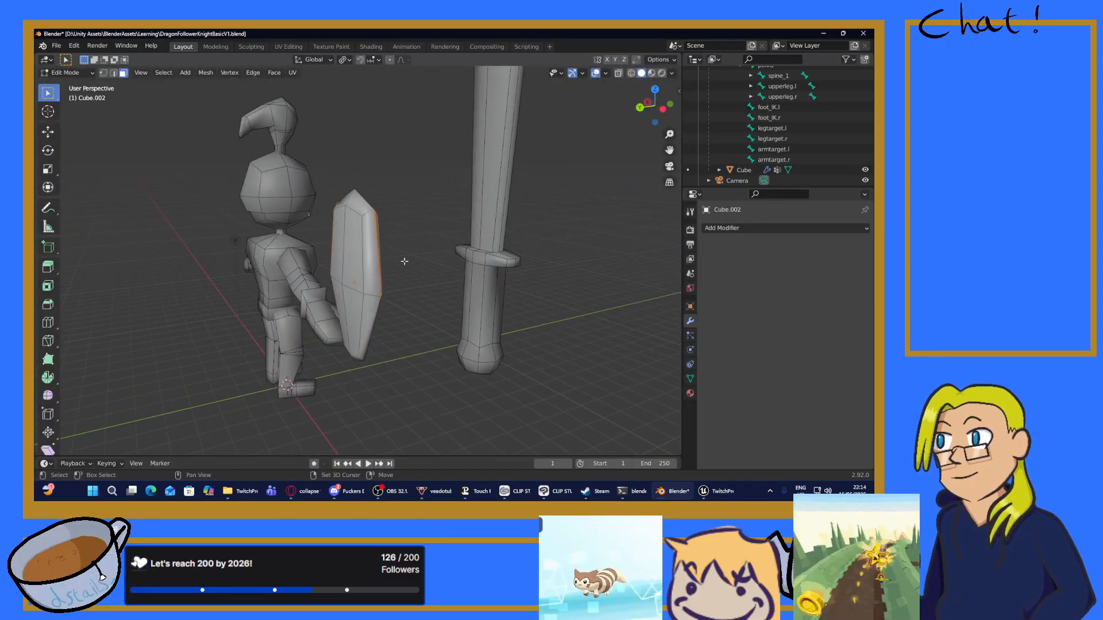
shift+click(368, 262)
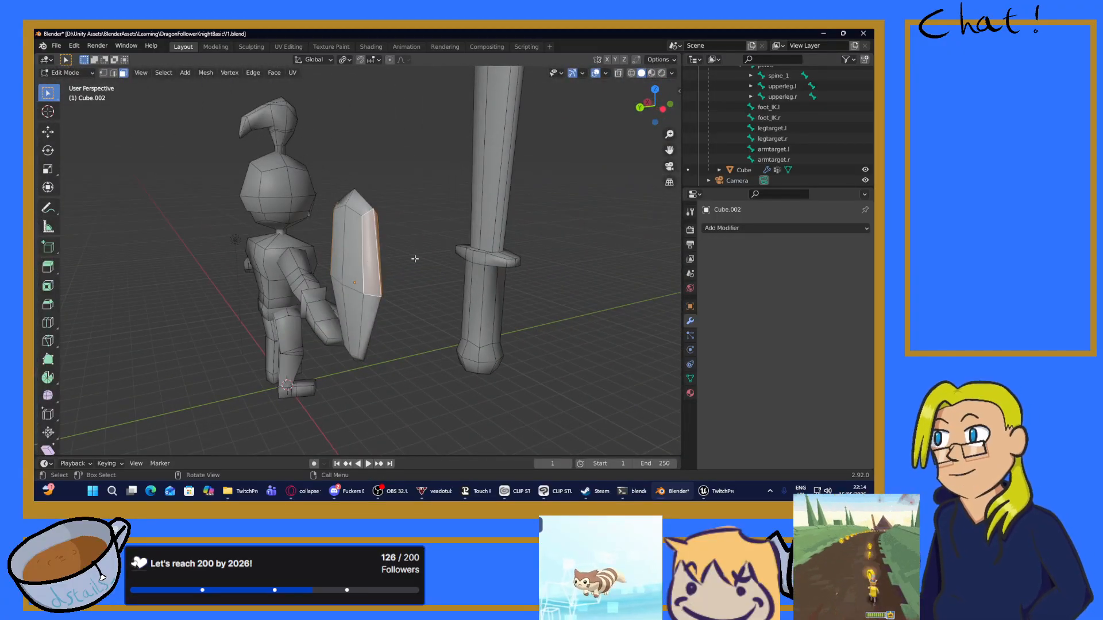
key(KP_1)
key(s)
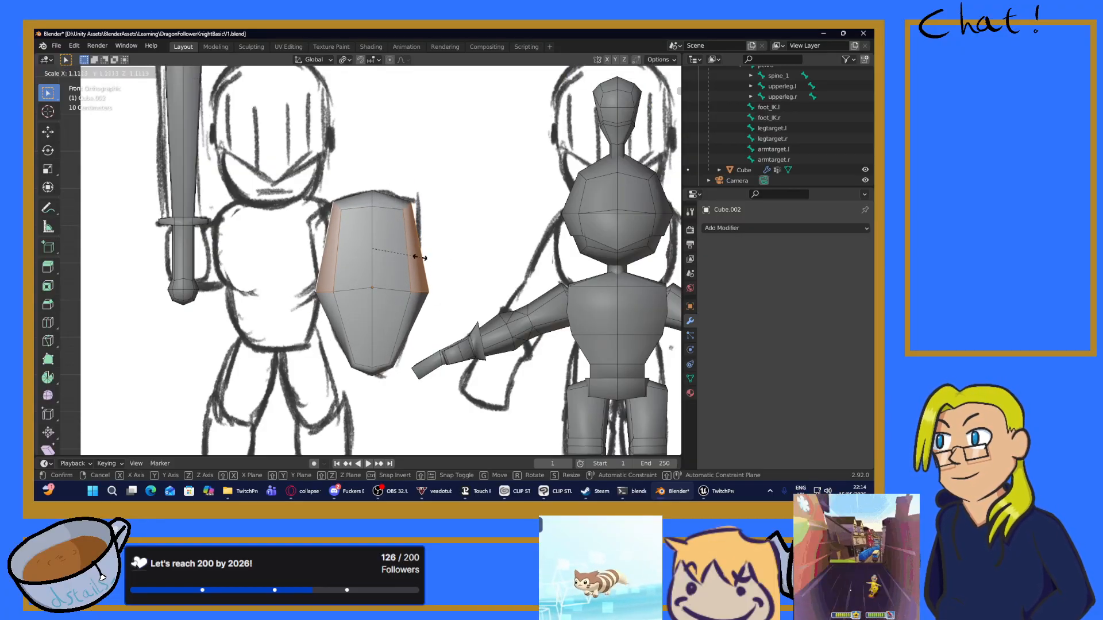
click(420, 258)
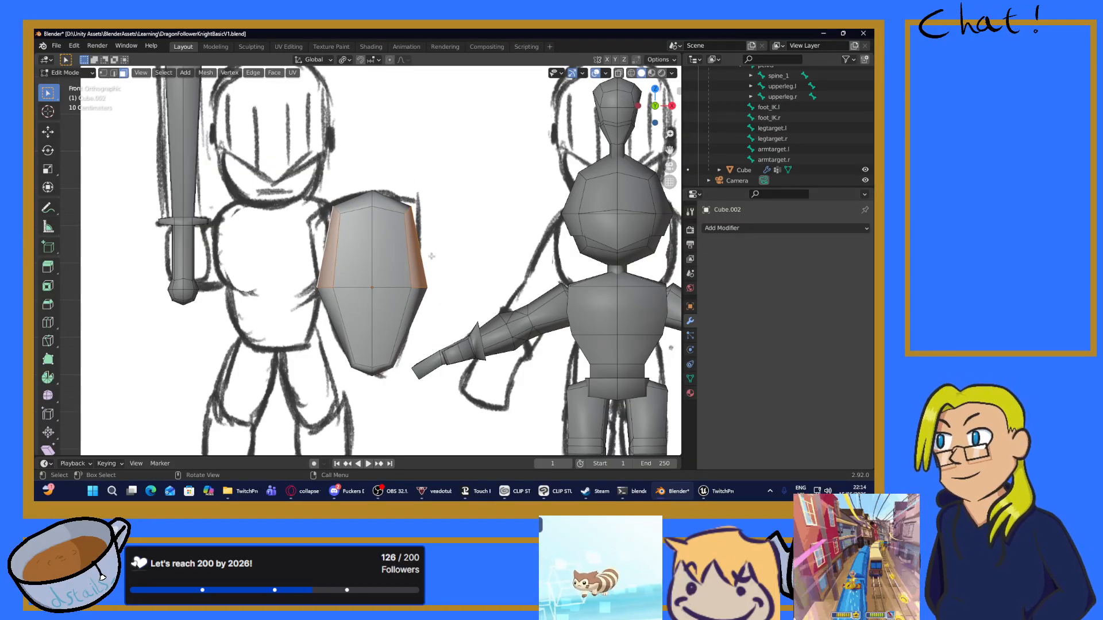
key(s)
key(z)
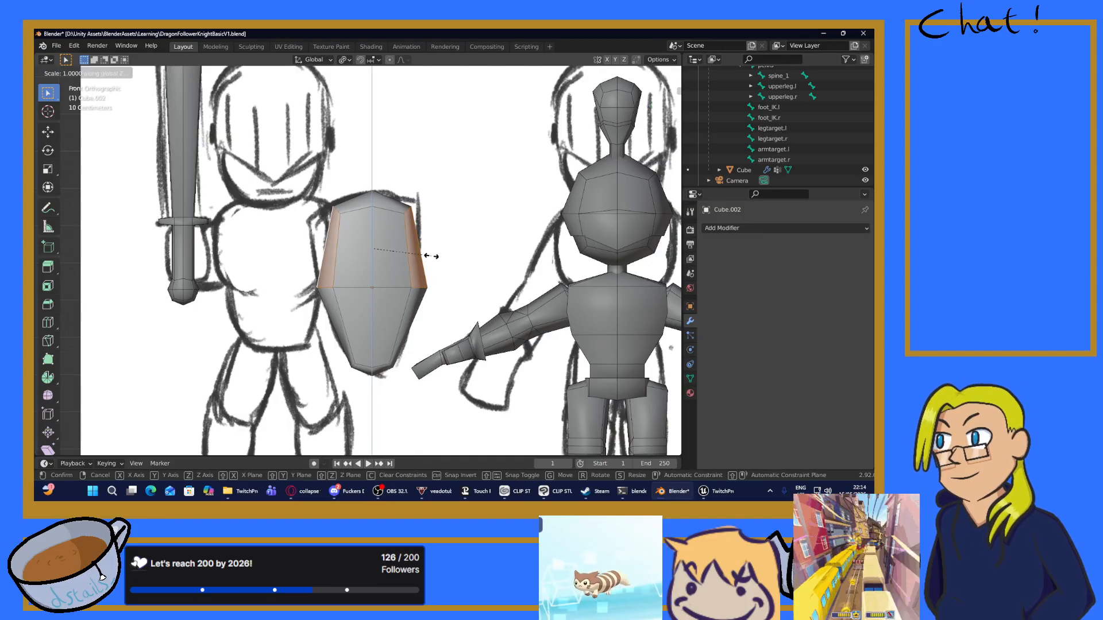
key(y)
key(y)
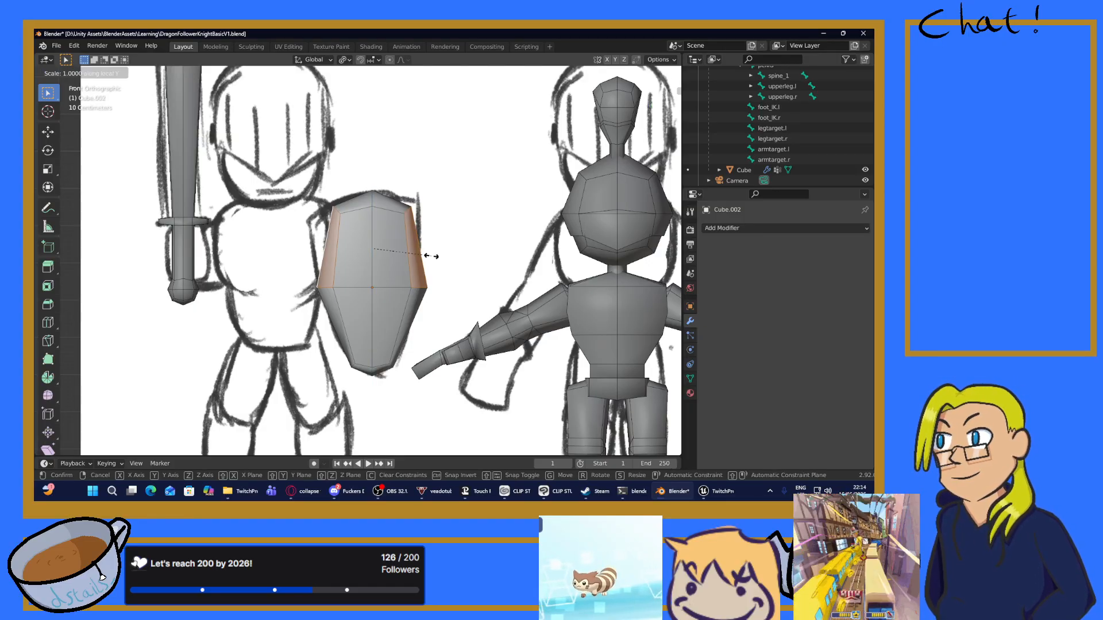
key(x)
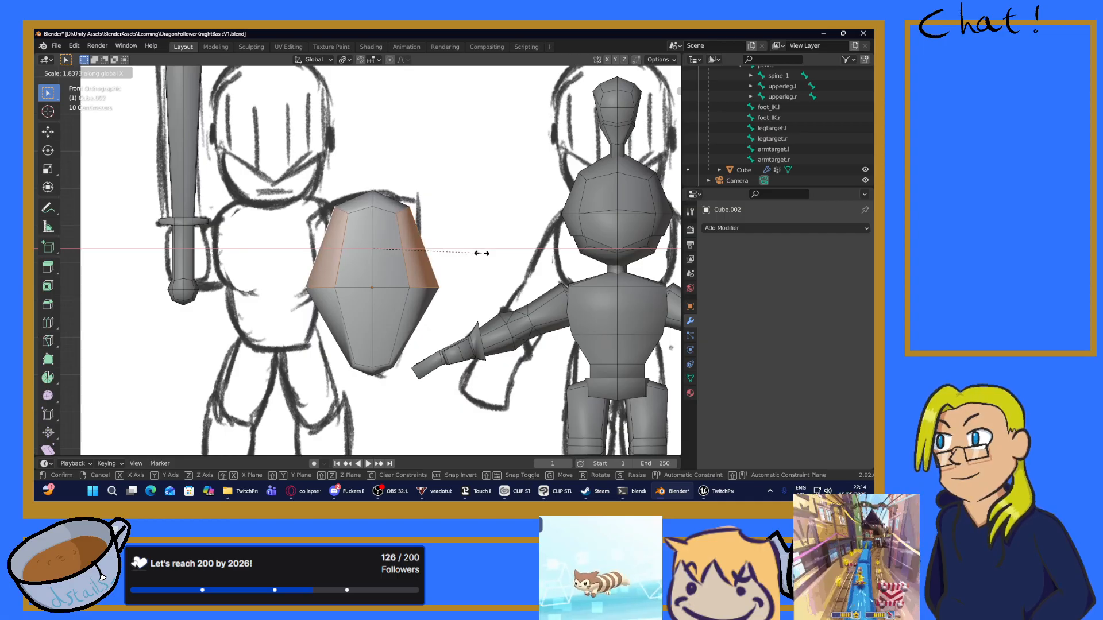
click(465, 254)
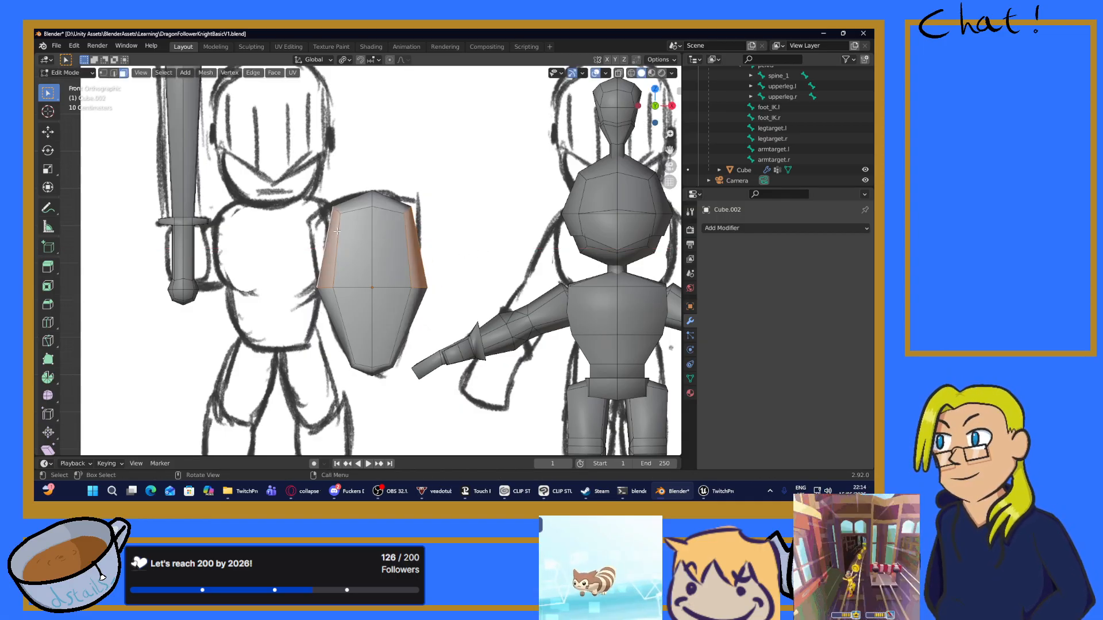
Step: Select the faces along the shield's top and flatten them with LoopTools using the Best fit plane
middle_drag(351, 232, 356, 265)
click(357, 262)
shift+click(357, 247)
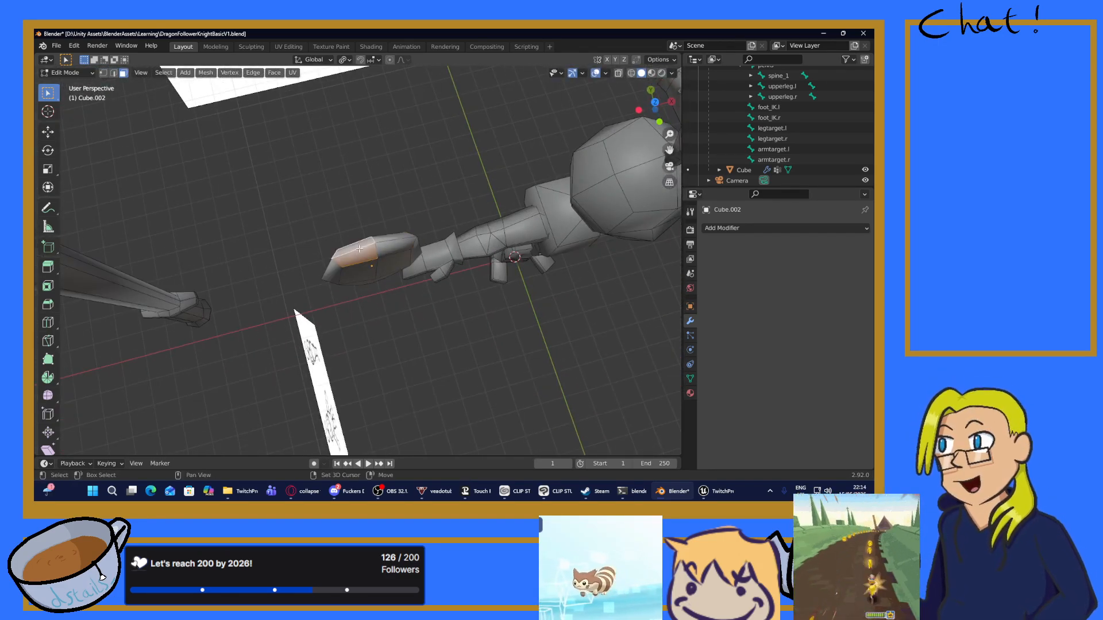
shift+click(394, 239)
right_click(368, 172)
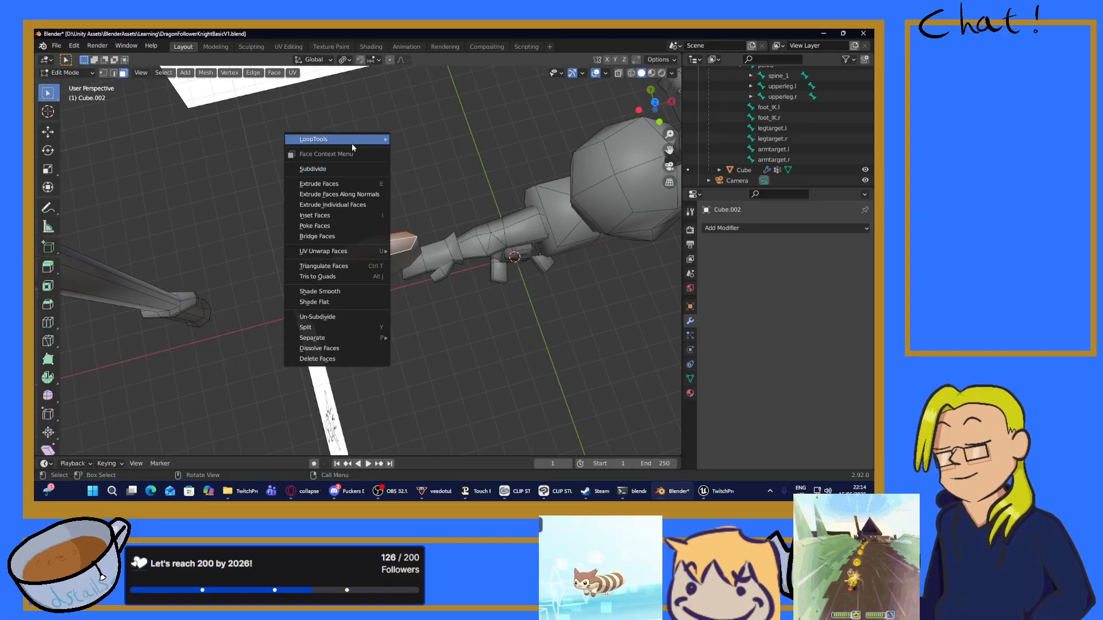
mouse_move(352, 143)
click(446, 172)
middle_drag(447, 171, 367, 241)
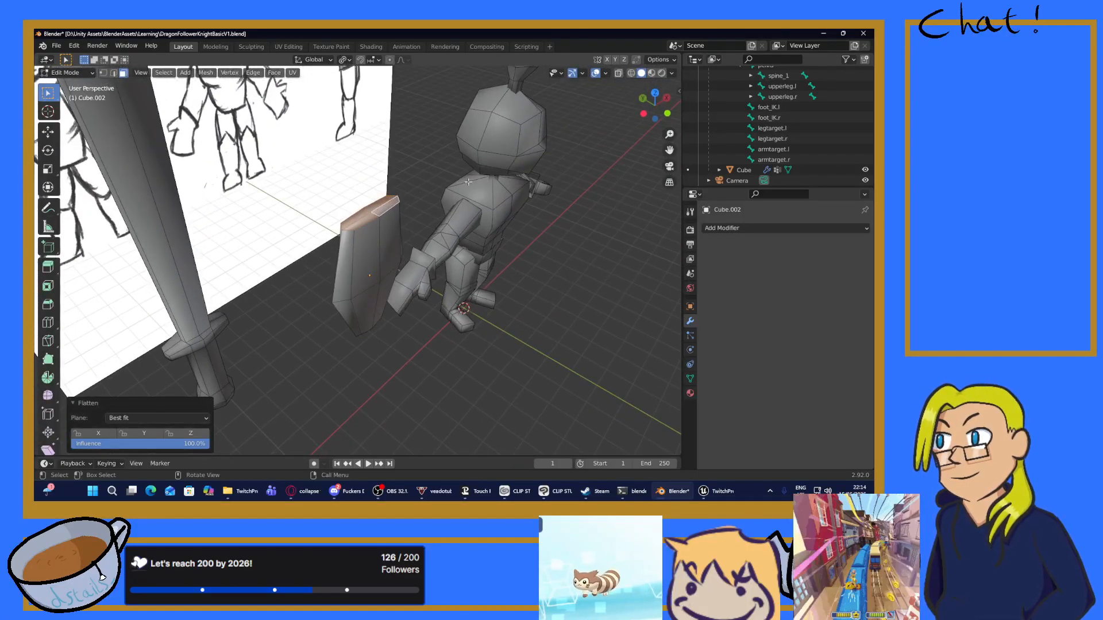
Step: Try to widen the shield's top by uniformly scaling its corner edges on both sides to about 6.471, and undo it
click(350, 231)
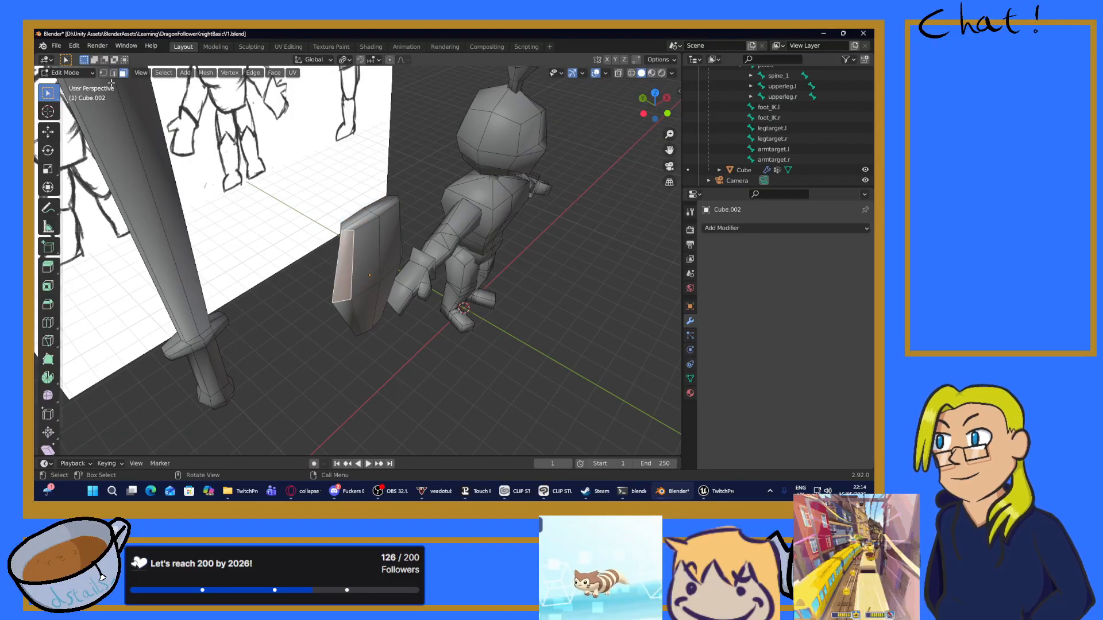
key(2)
click(343, 228)
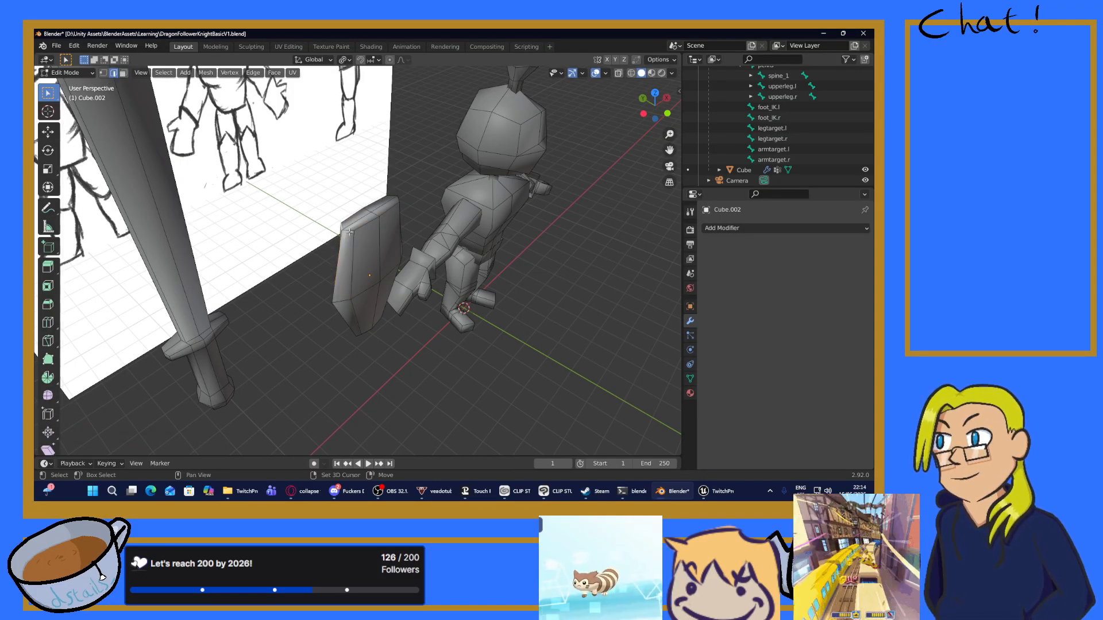
shift+click(347, 230)
middle_drag(347, 230, 227, 230)
scroll(364, 220, up, 2)
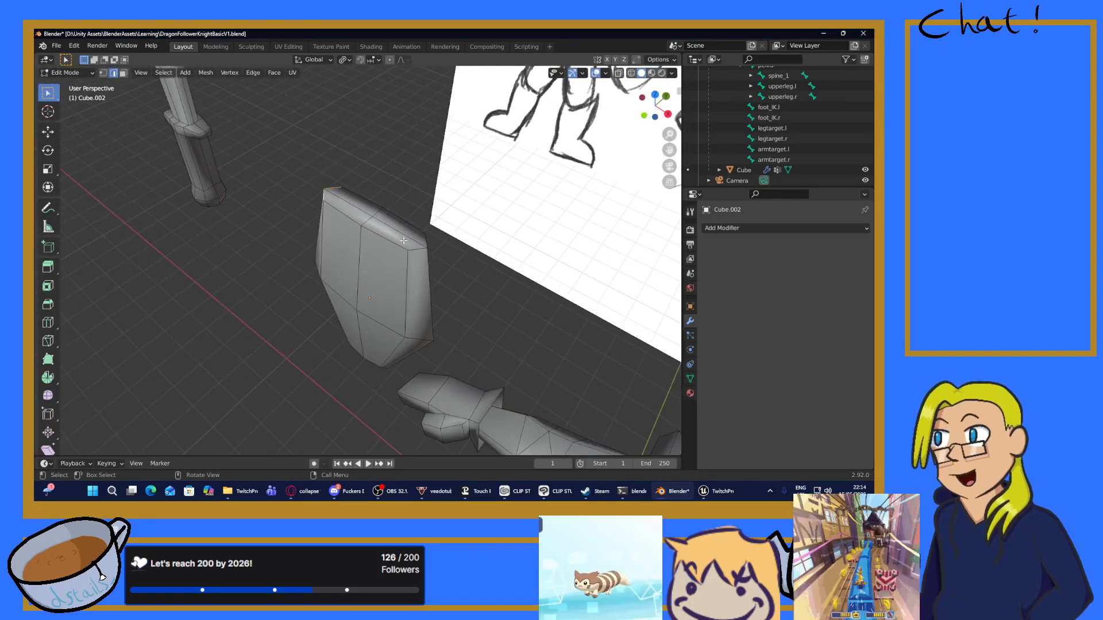
shift+click(427, 242)
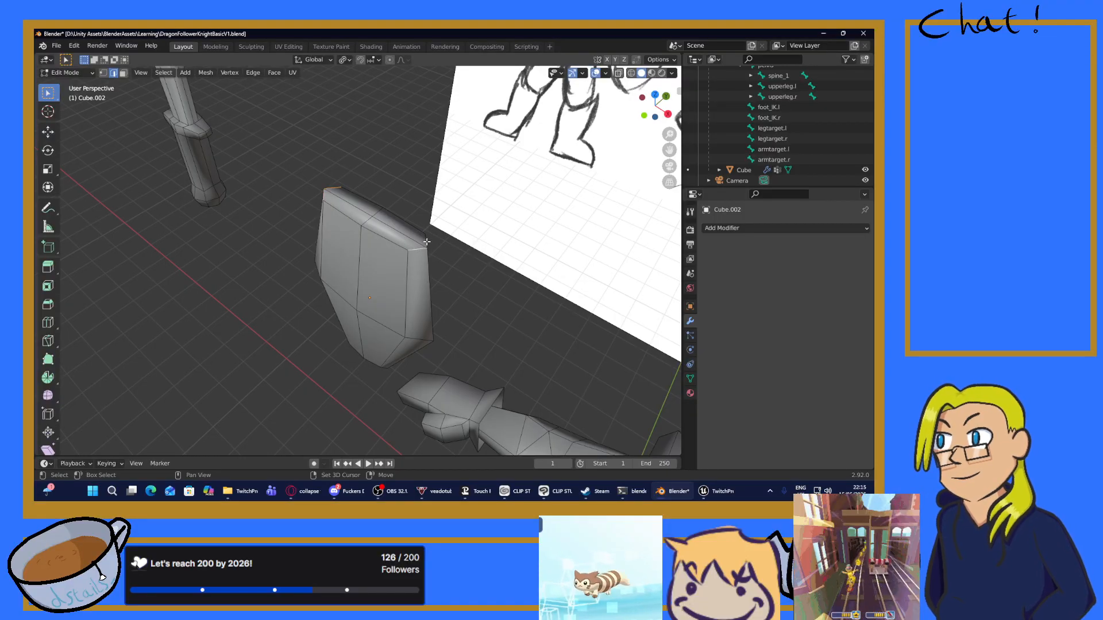
key(KP_1)
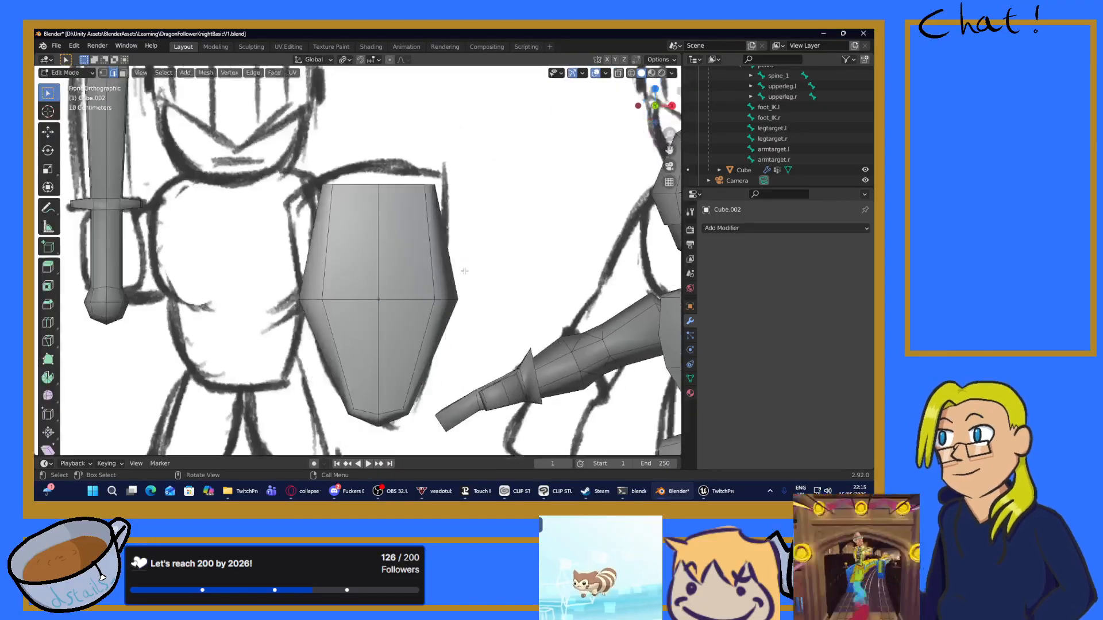
key(s)
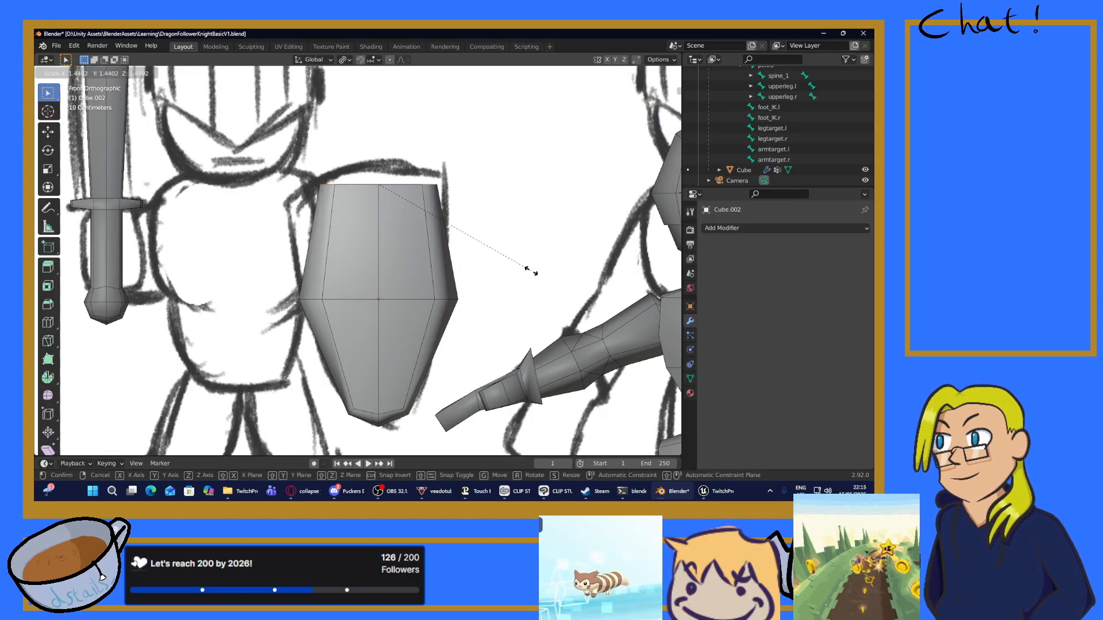
click(488, 251)
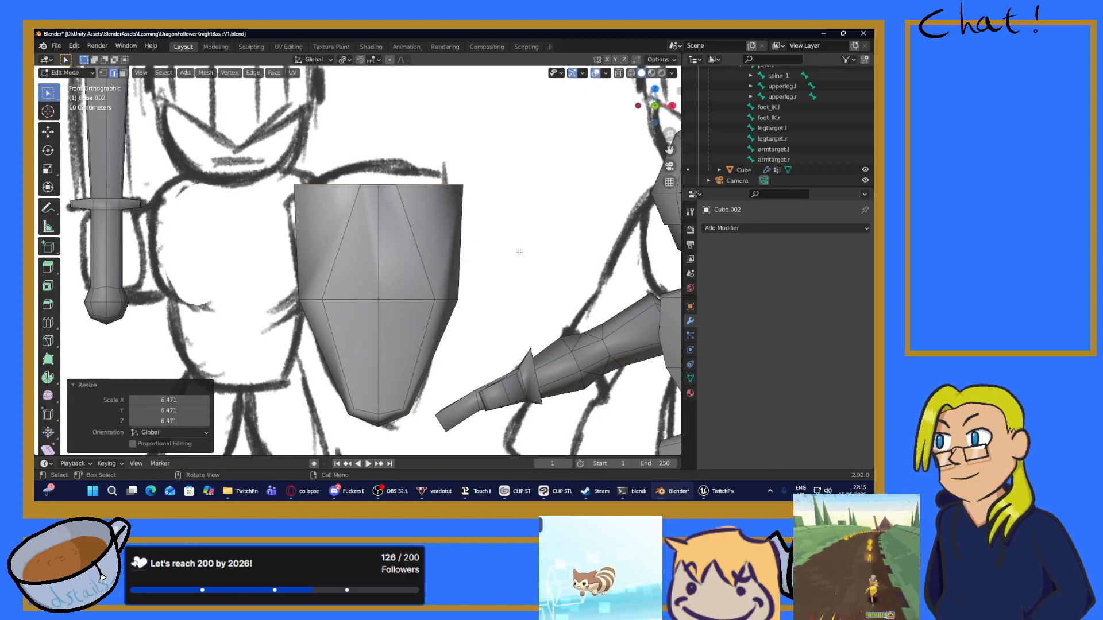
key(ctrl+z)
key(ctrl+z)
middle_drag(412, 204, 399, 231)
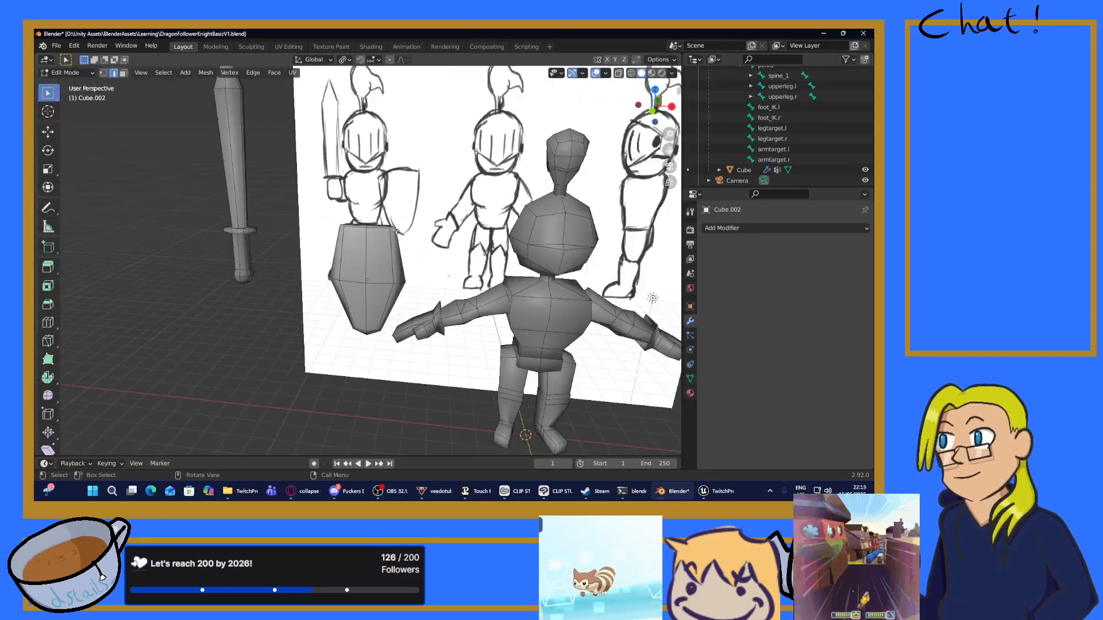
key(KP_1)
key(g)
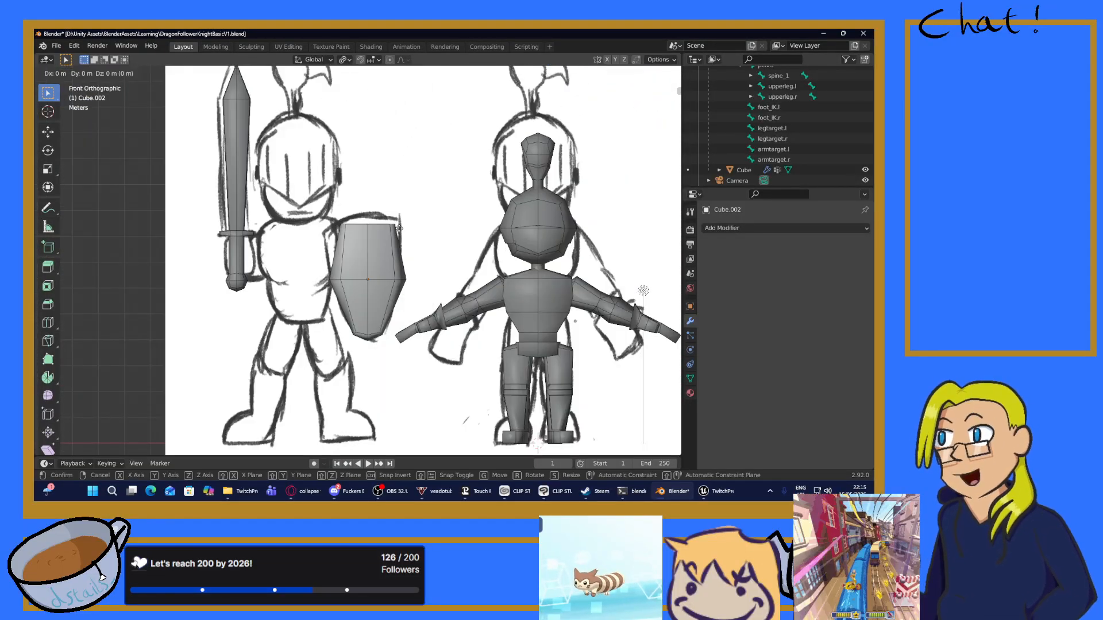
key(x)
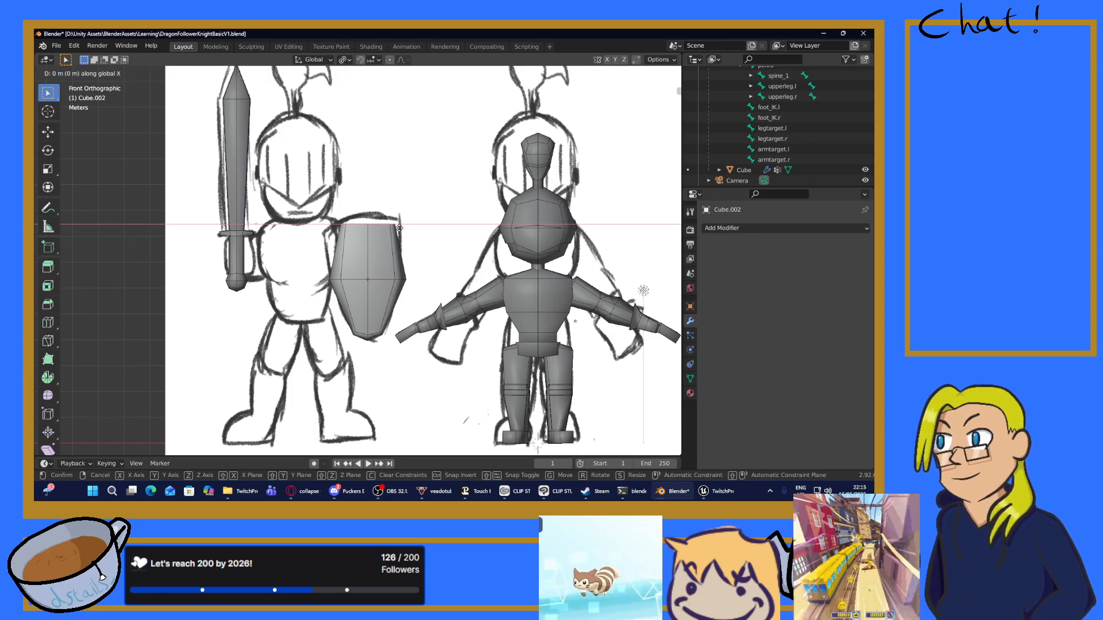
right_click(357, 224)
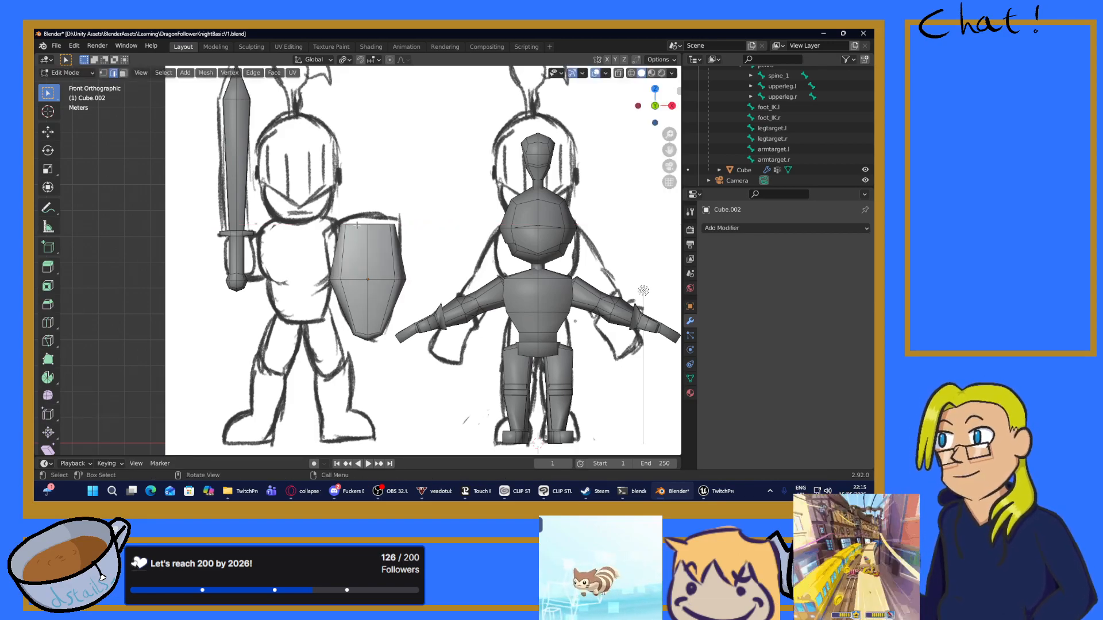
Step: Try to widen the shield's top in vertex mode by scaling the selection 1.678 along X and 11.128 uniformly
scroll(356, 225, up, 4)
middle_drag(357, 224, 390, 273)
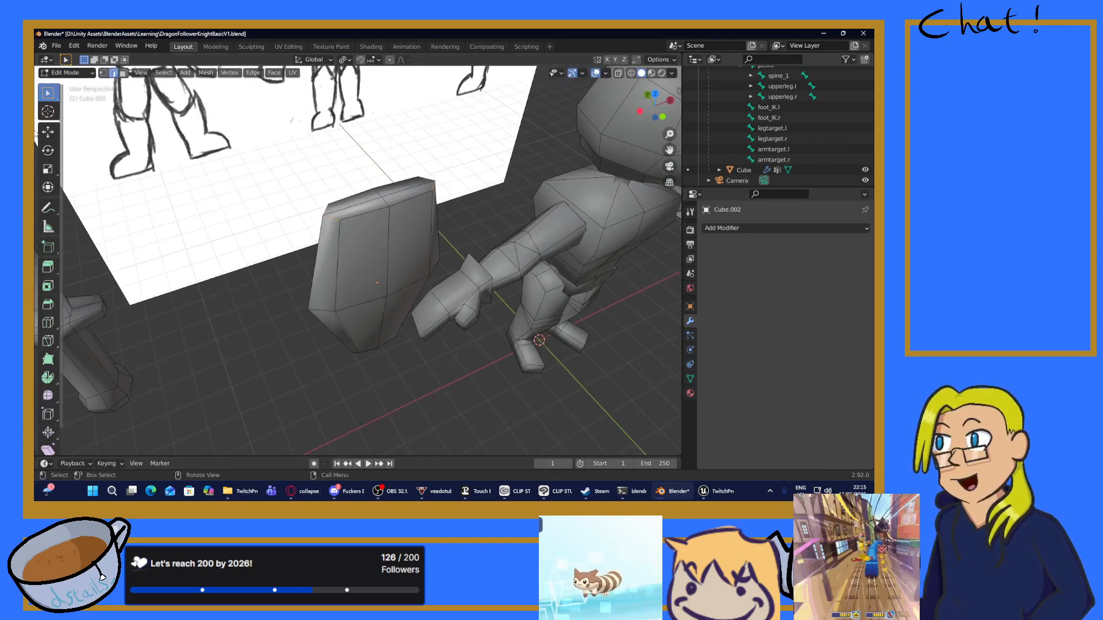
click(104, 73)
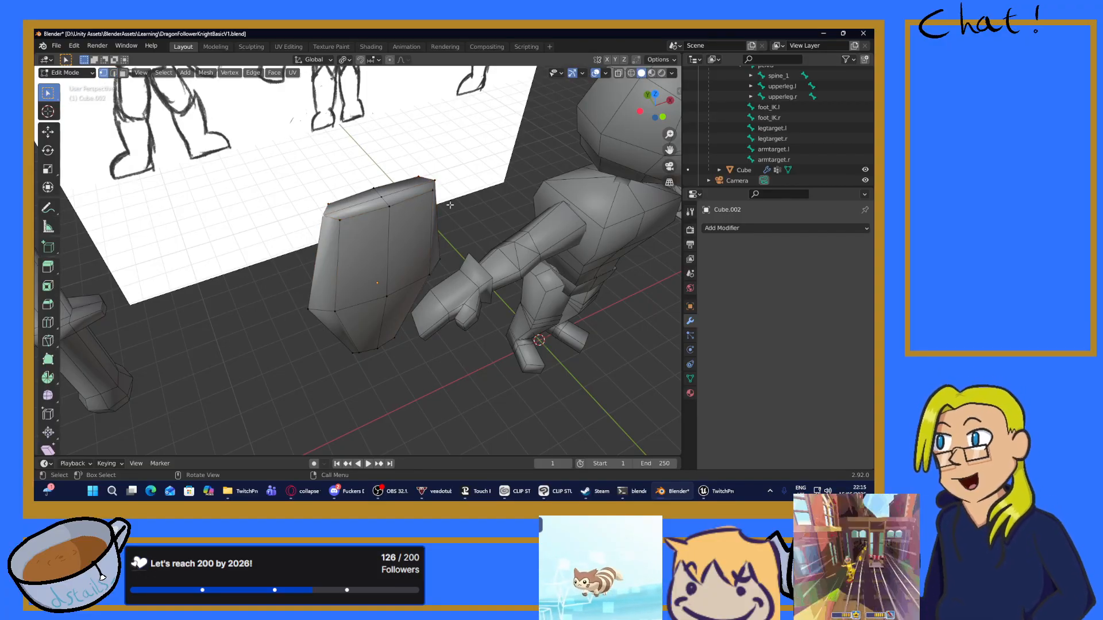
middle_drag(450, 206, 451, 195)
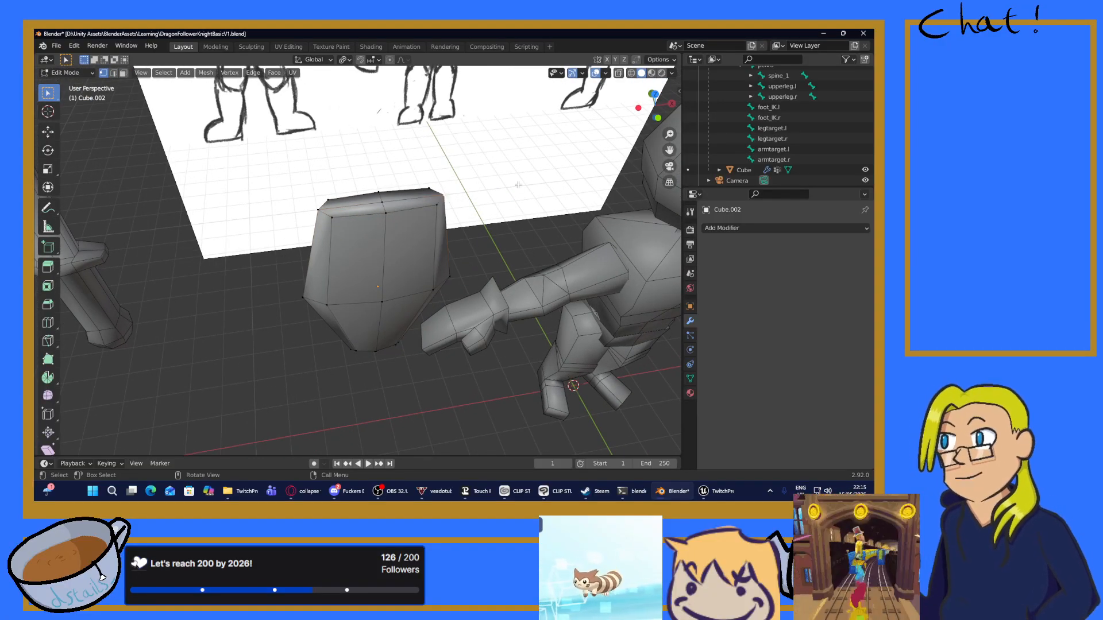
key(KP_1)
key(s)
key(x)
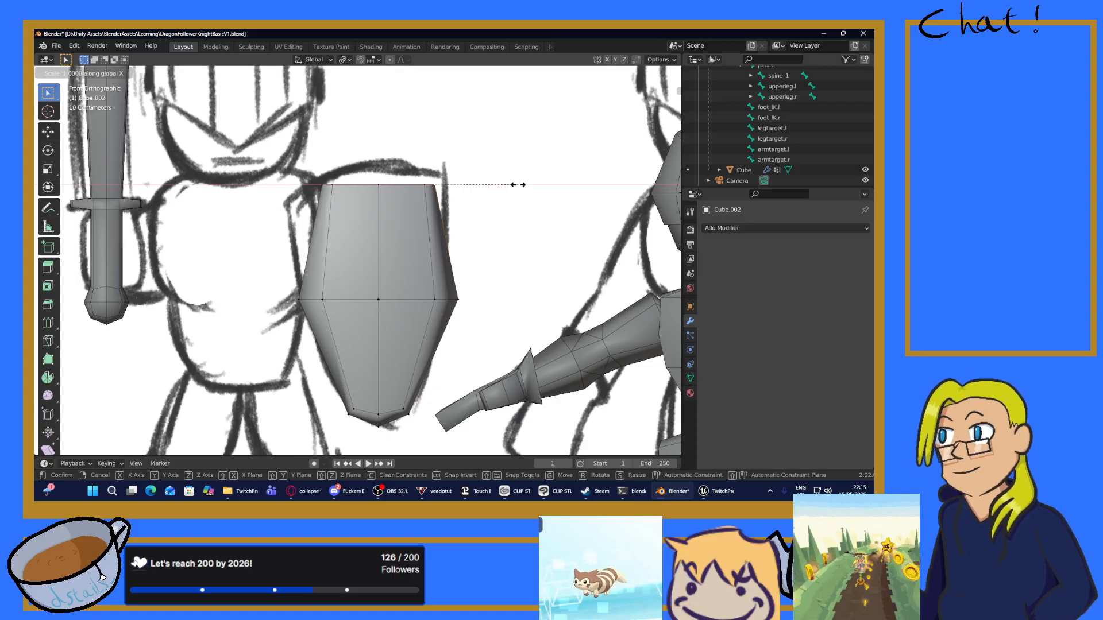
click(574, 185)
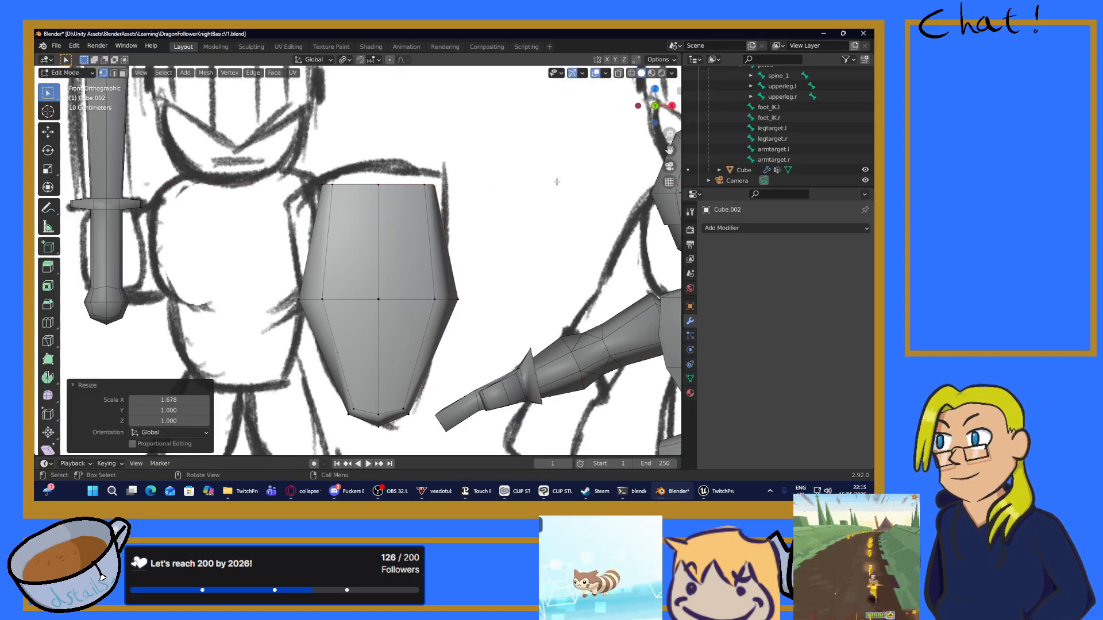
key(s)
click(372, 133)
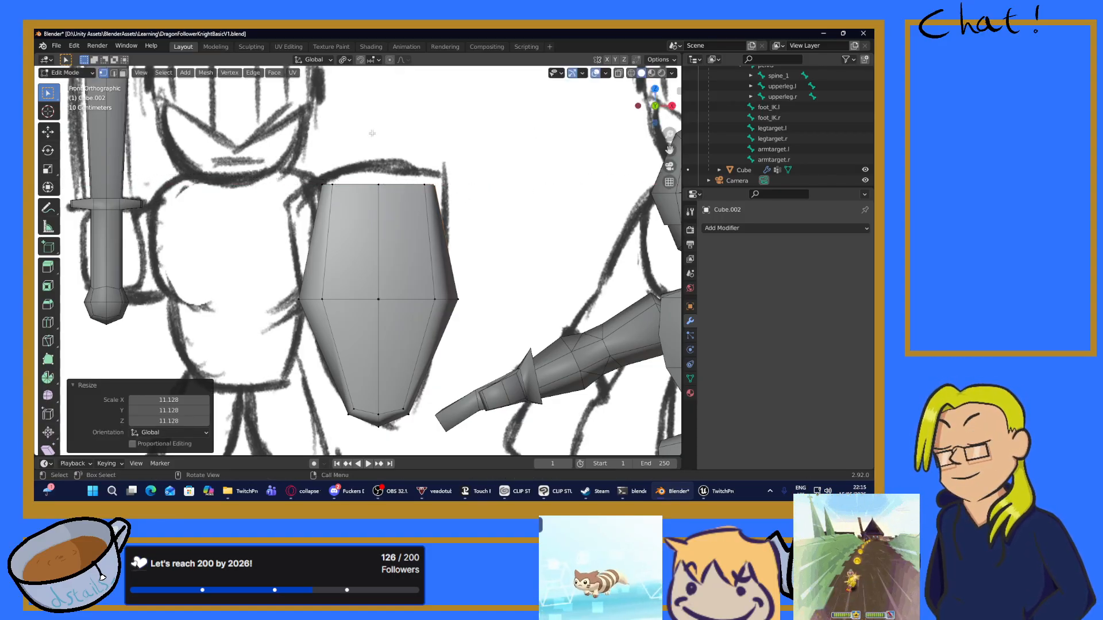
Step: Try to reshape the shield's top corner by scaling the selected vertex about 1.9 along Y and moving it freely
middle_drag(373, 134, 317, 196)
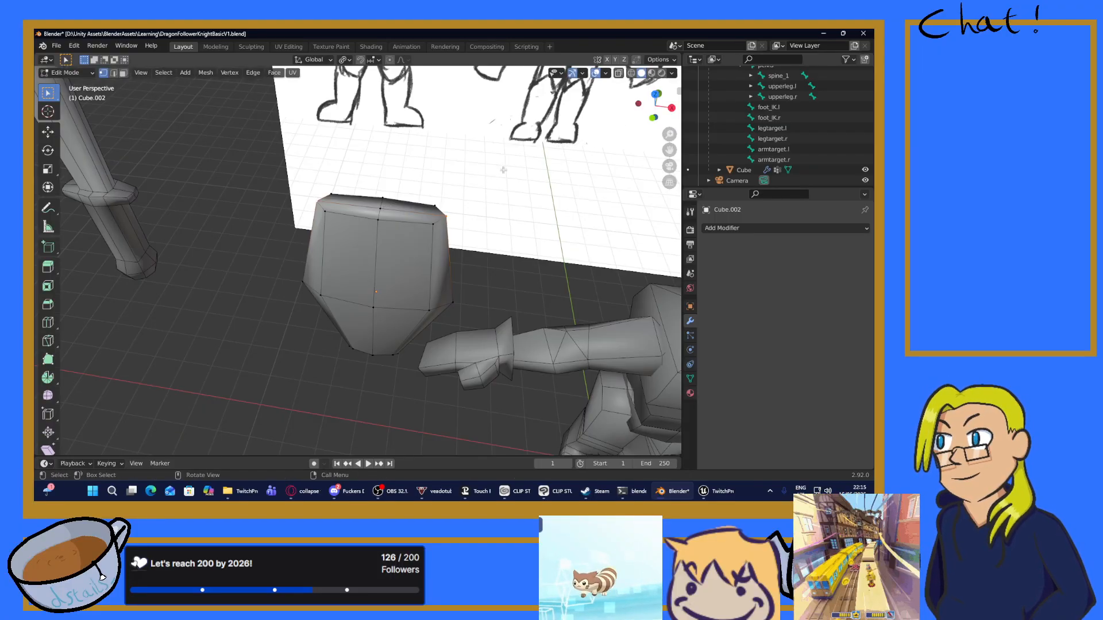
key(s)
key(y)
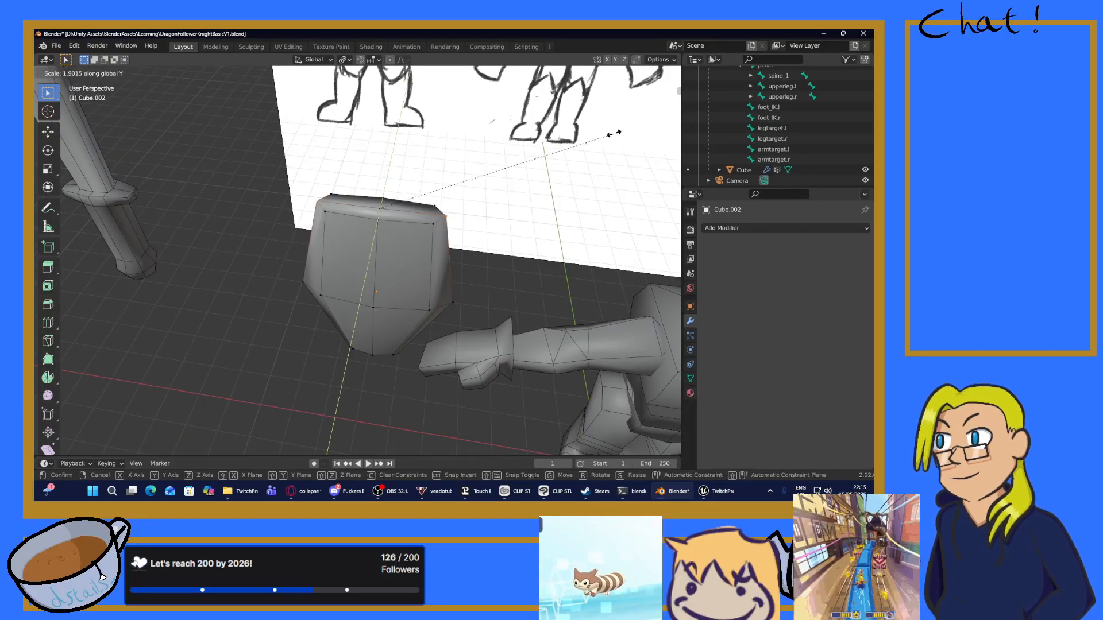
click(614, 133)
key(ctrl+z)
key(g)
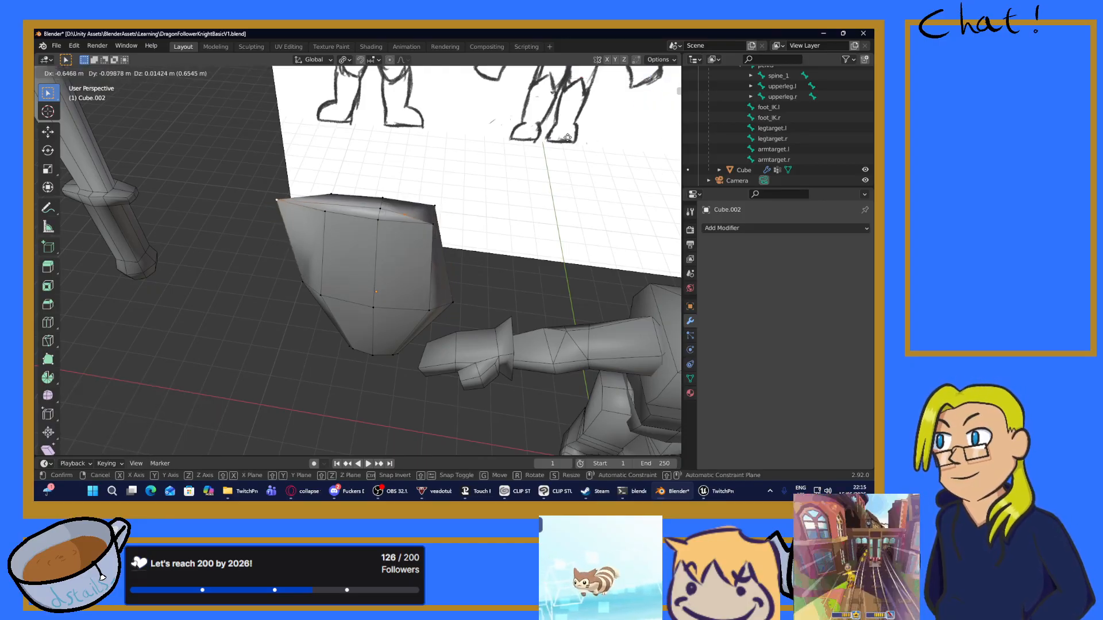
key(Escape)
scroll(557, 146, down, 3)
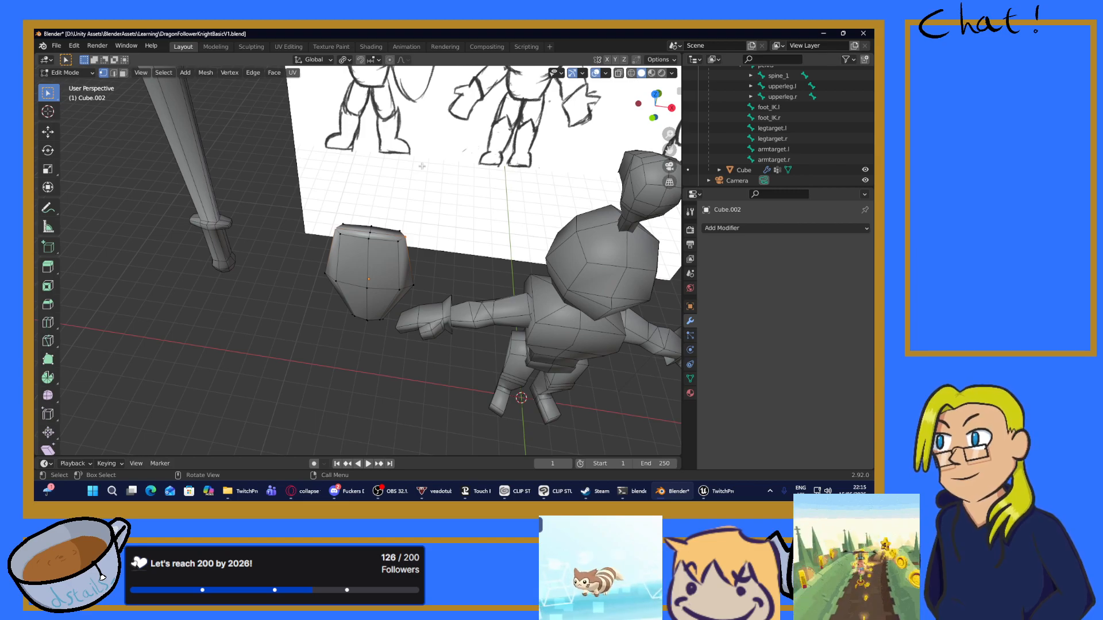
middle_drag(426, 178, 432, 138)
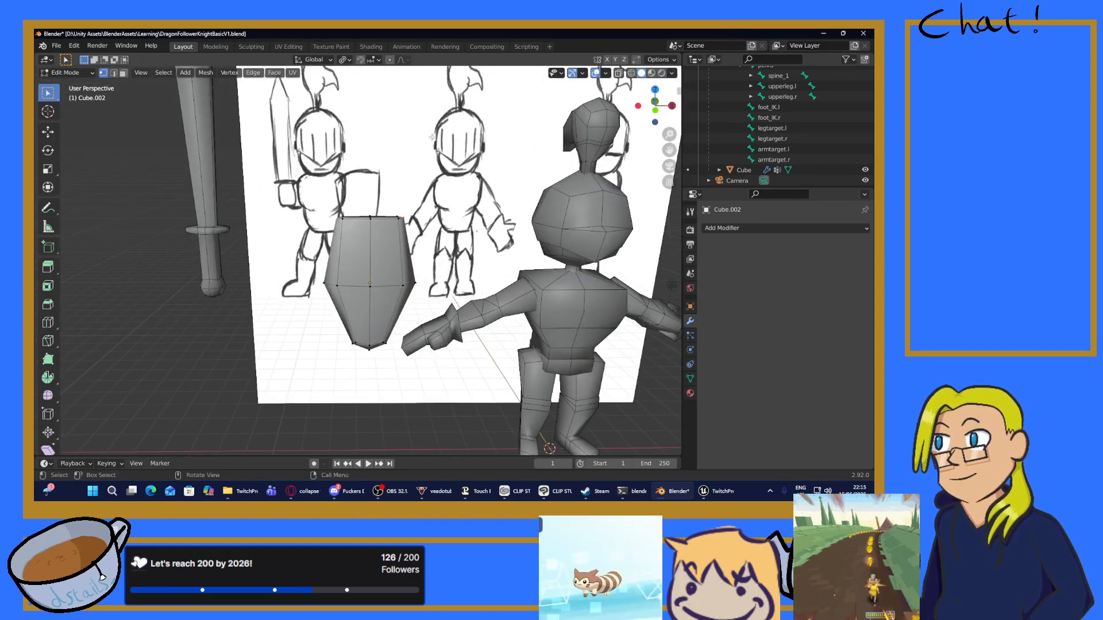
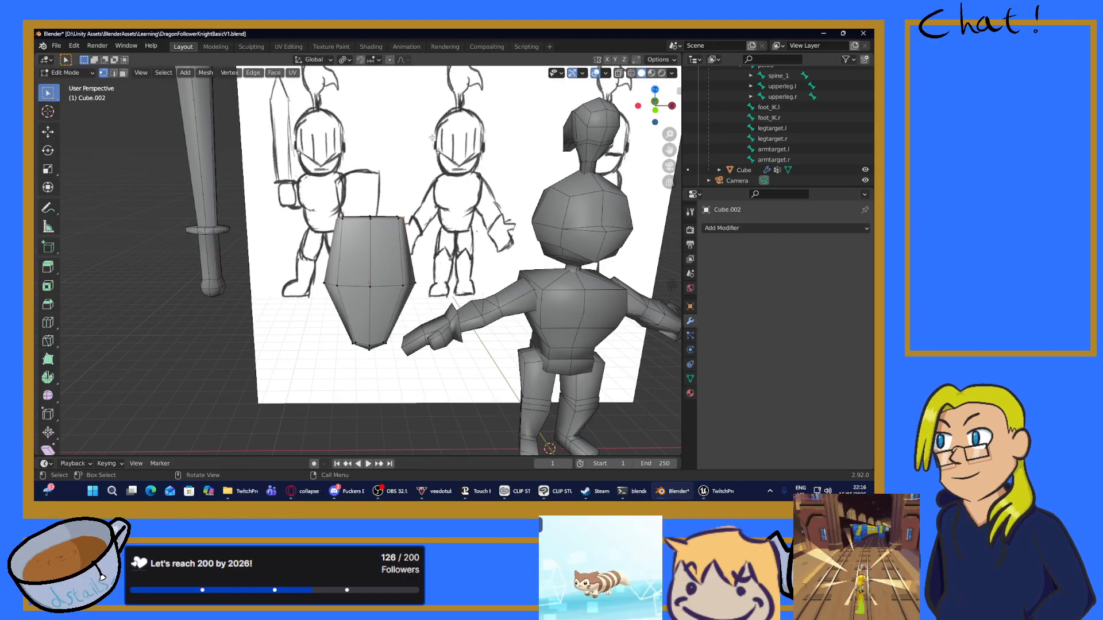
key(KP_1)
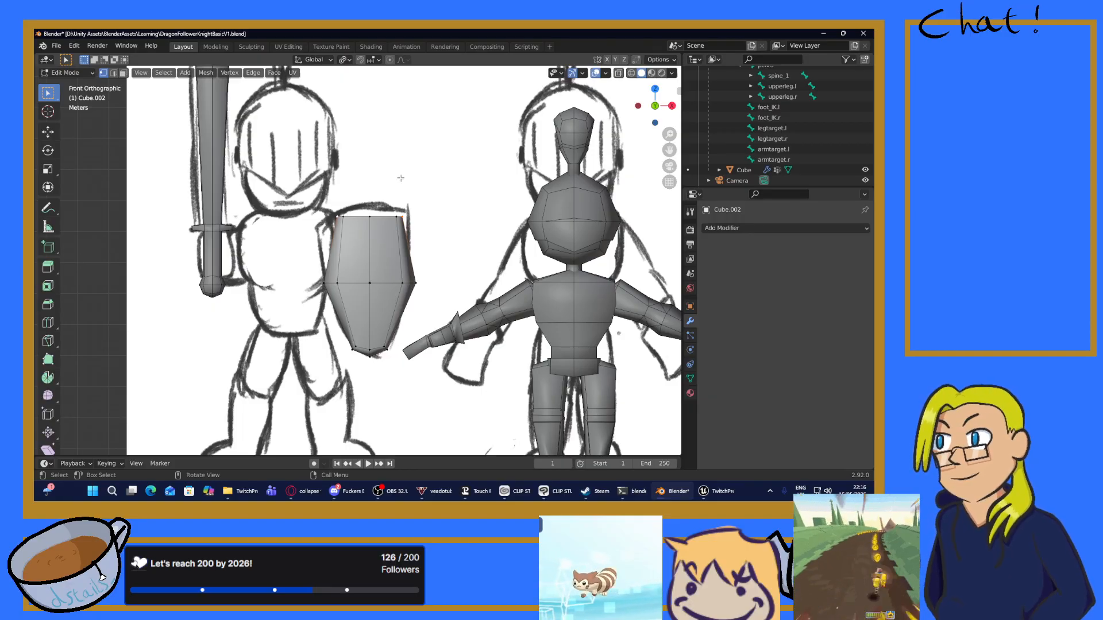
middle_drag(400, 178, 351, 211)
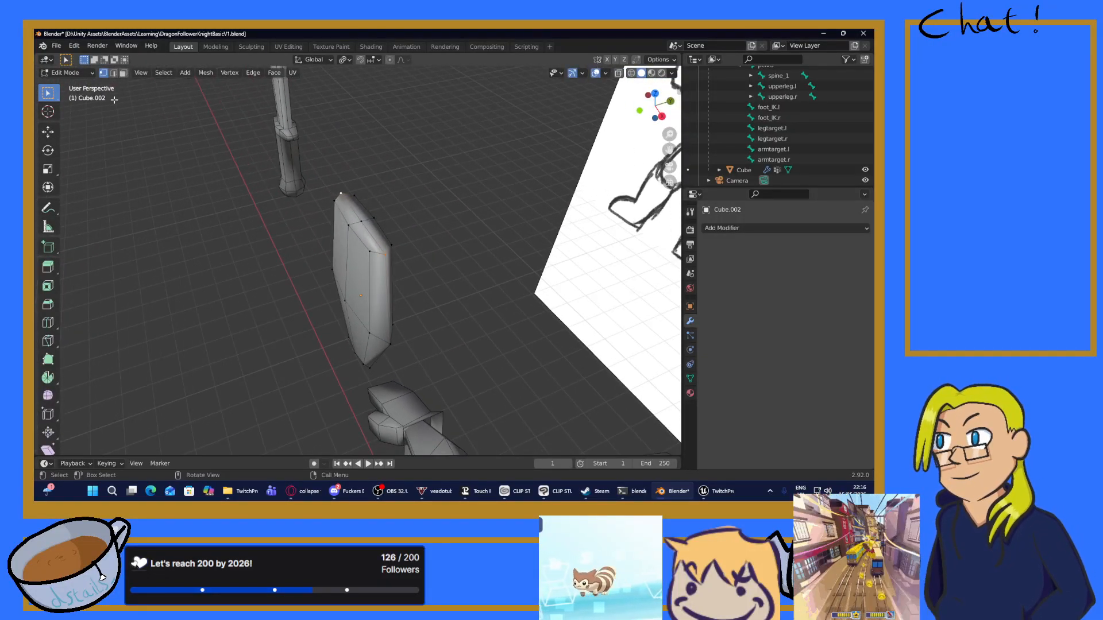
click(114, 73)
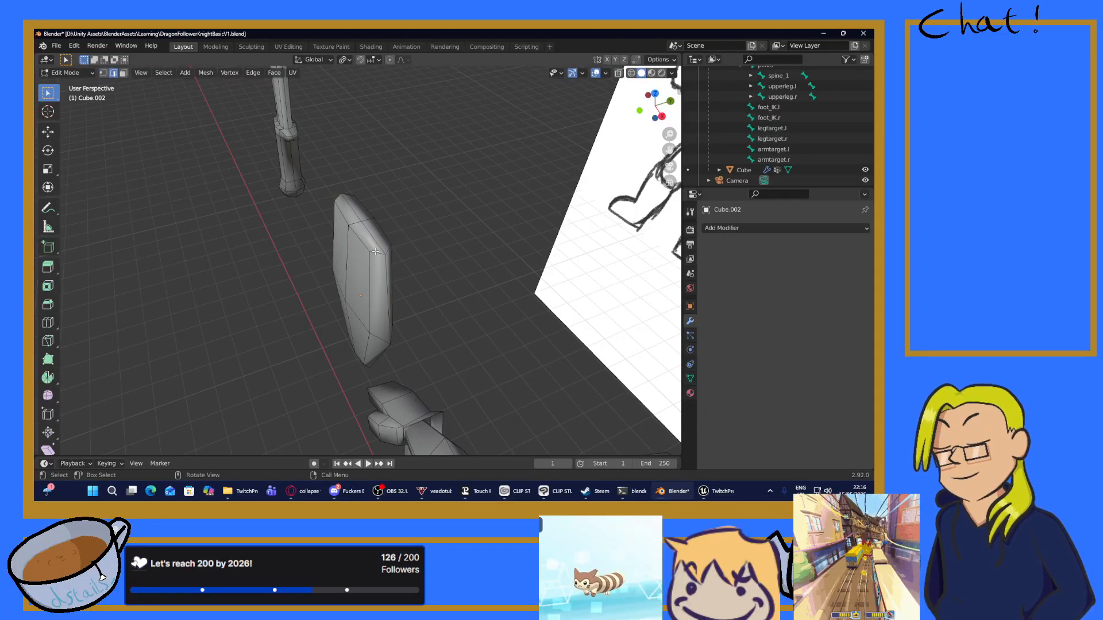
middle_drag(378, 257, 300, 205)
Step: Select the upper and lower side faces on both sides of the shield and flatten them with LoopTools using the Best fit plane
click(124, 73)
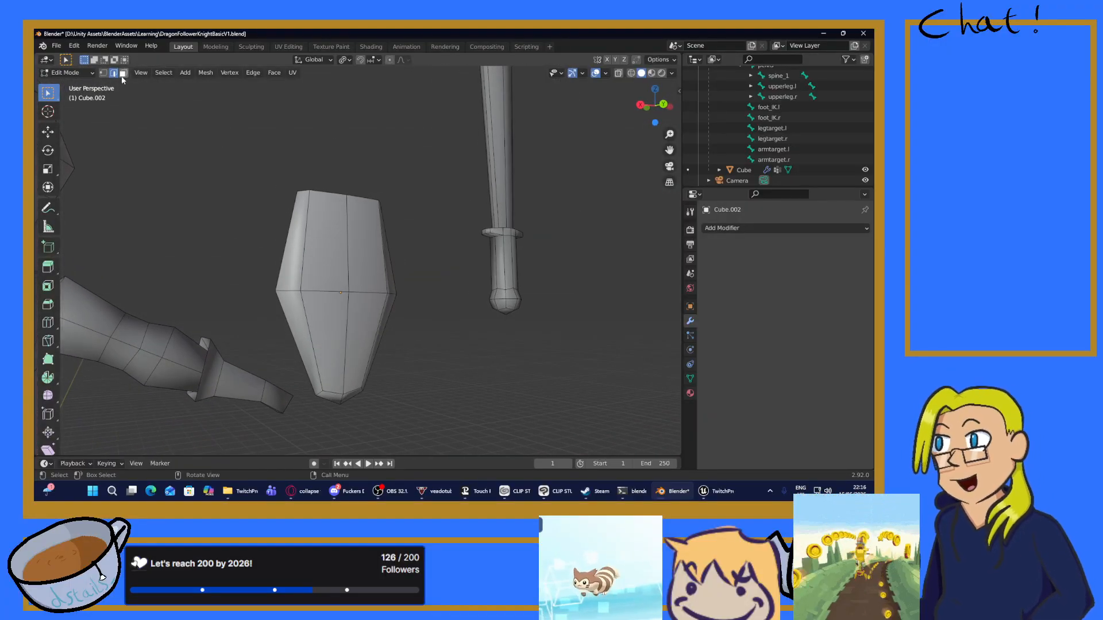
click(297, 262)
middle_drag(297, 262, 279, 305)
shift+click(396, 312)
middle_drag(380, 269, 423, 323)
shift+click(358, 330)
shift+click(364, 342)
middle_drag(484, 293, 270, 228)
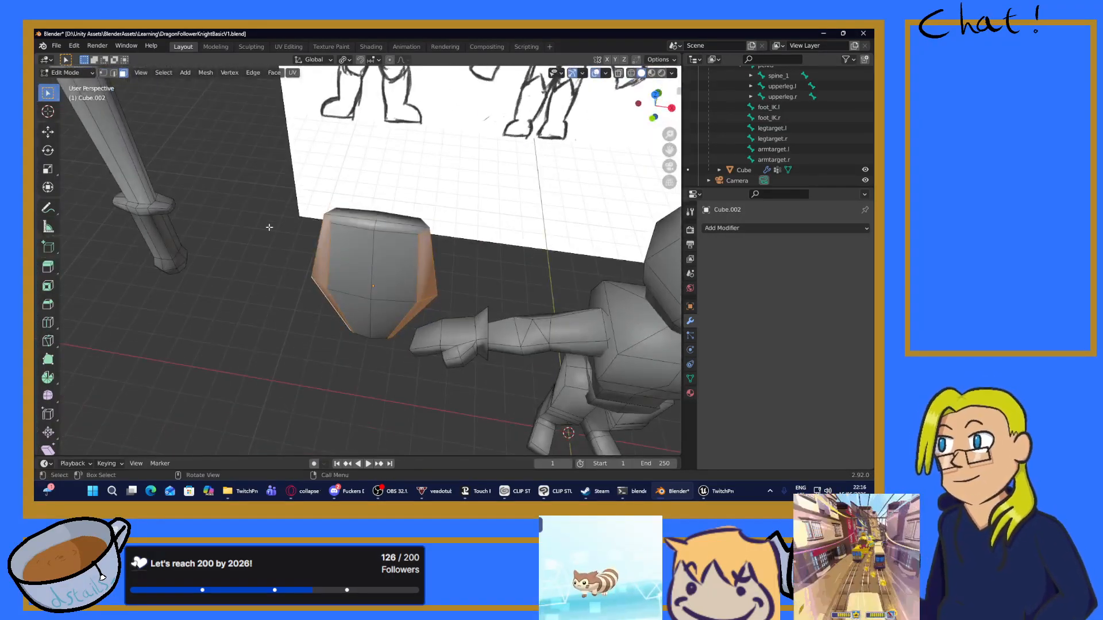
right_click(267, 229)
mouse_move(241, 229)
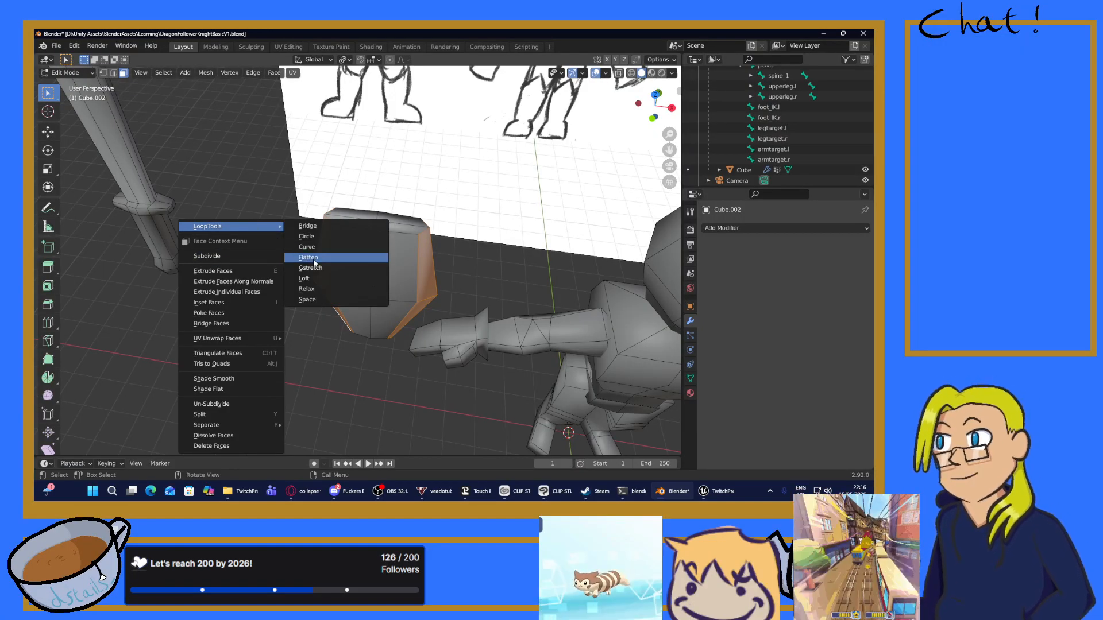
click(308, 257)
middle_drag(350, 263, 419, 208)
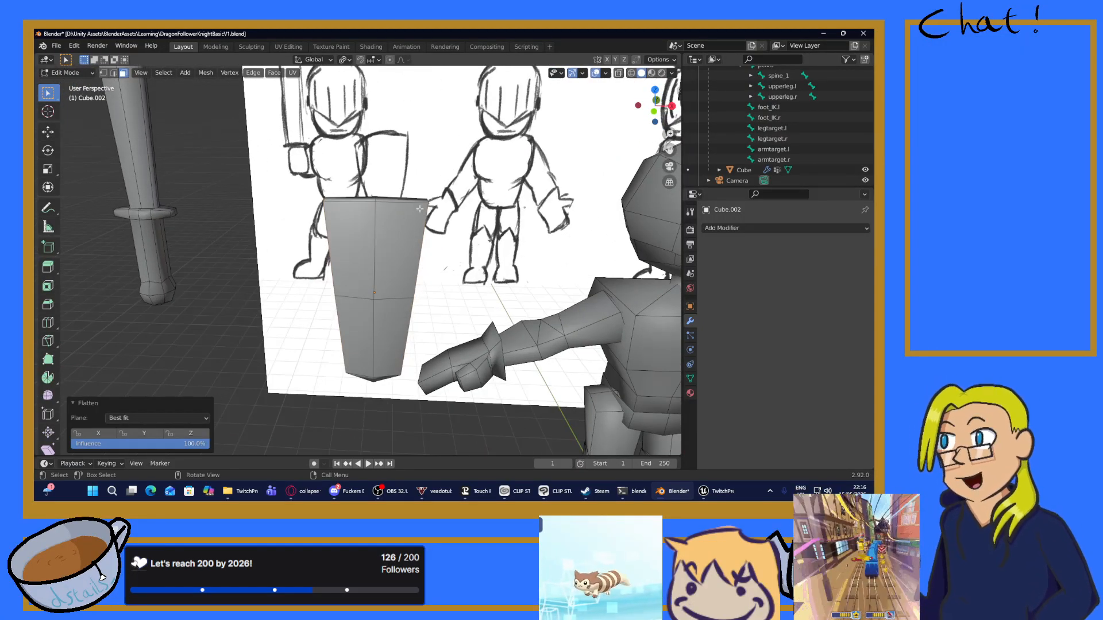
key(KP_1)
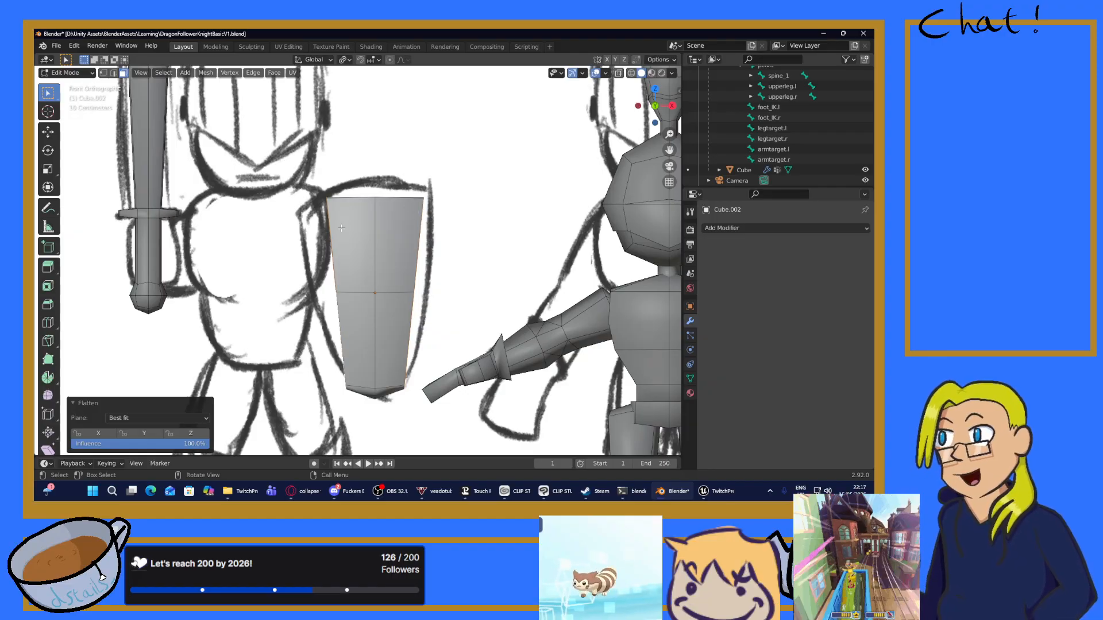
Step: Select only the upper side faces along one edge of the shield
middle_drag(341, 228, 393, 230)
mouse_move(408, 228)
middle_down()
mouse_move(456, 239)
mouse_move(388, 228)
mouse_move(428, 269)
mouse_move(433, 312)
mouse_move(331, 376)
mouse_move(297, 249)
mouse_move(414, 291)
middle_up()
key(KP_1)
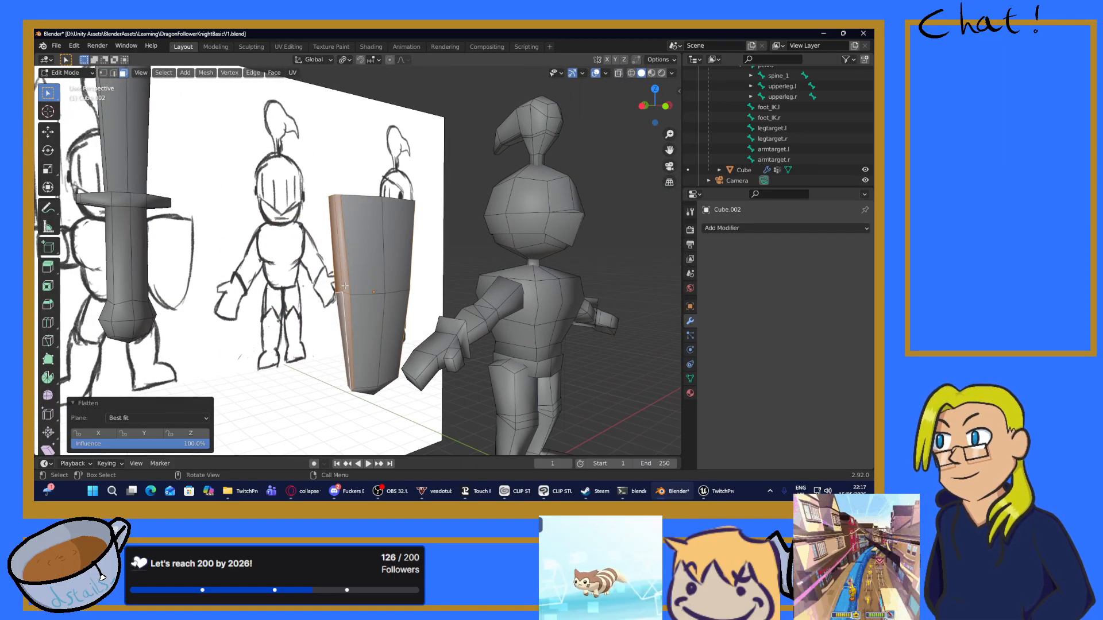
click(339, 286)
click(343, 284)
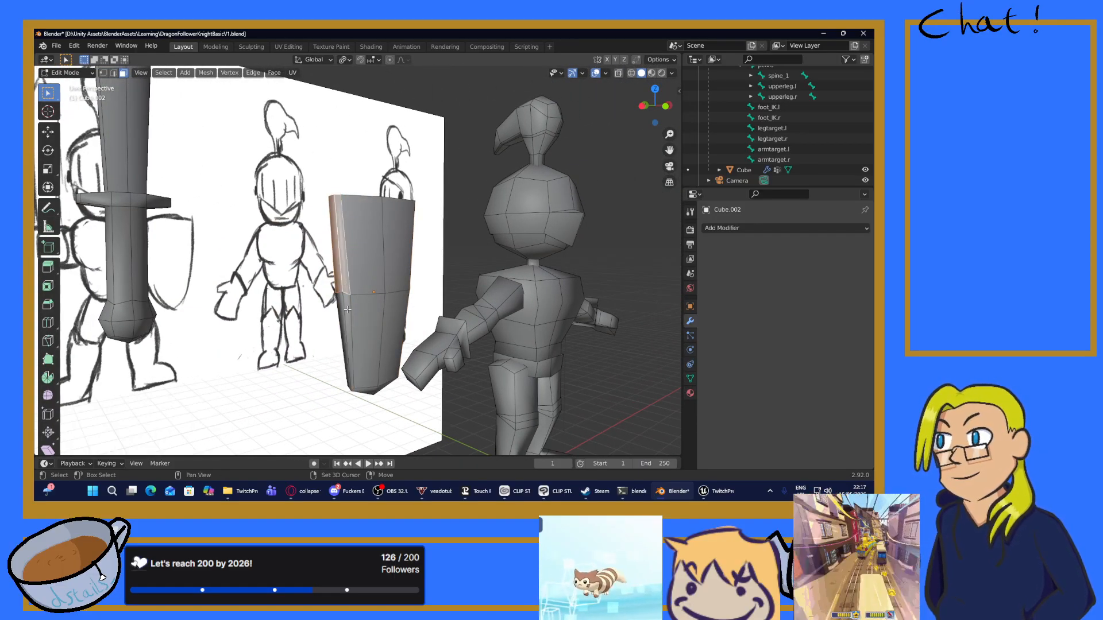
Step: Add the lower face on the shield's side to the face selection
shift+click(347, 309)
middle_drag(431, 306, 373, 294)
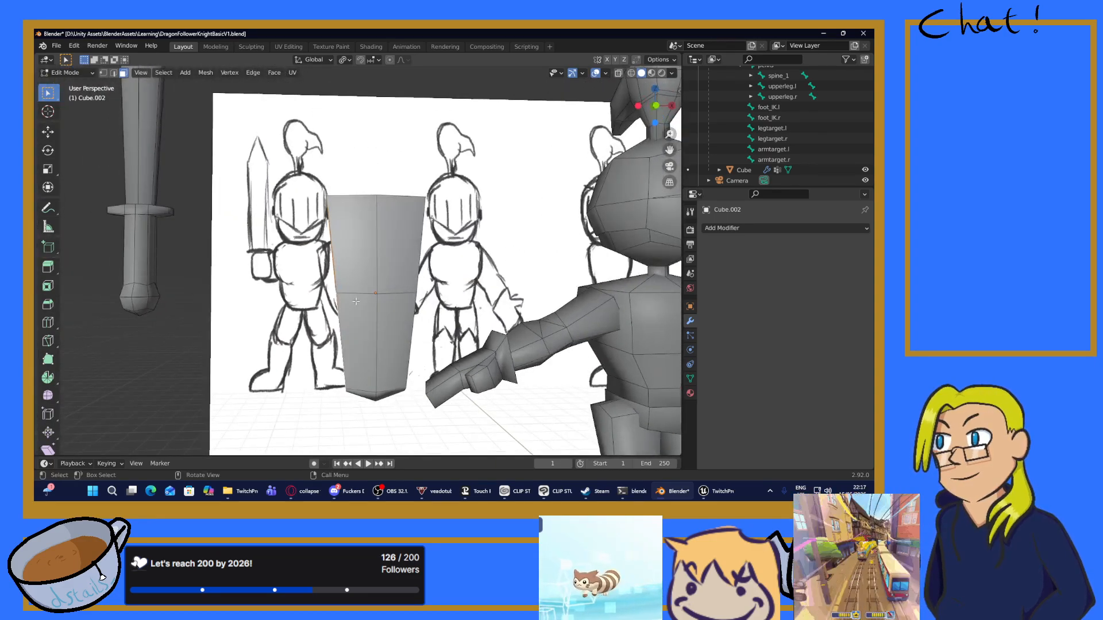
Step: Try scaling and then extruding the selected faces on the shield's side
key(s)
click(372, 287)
key(ctrl+z)
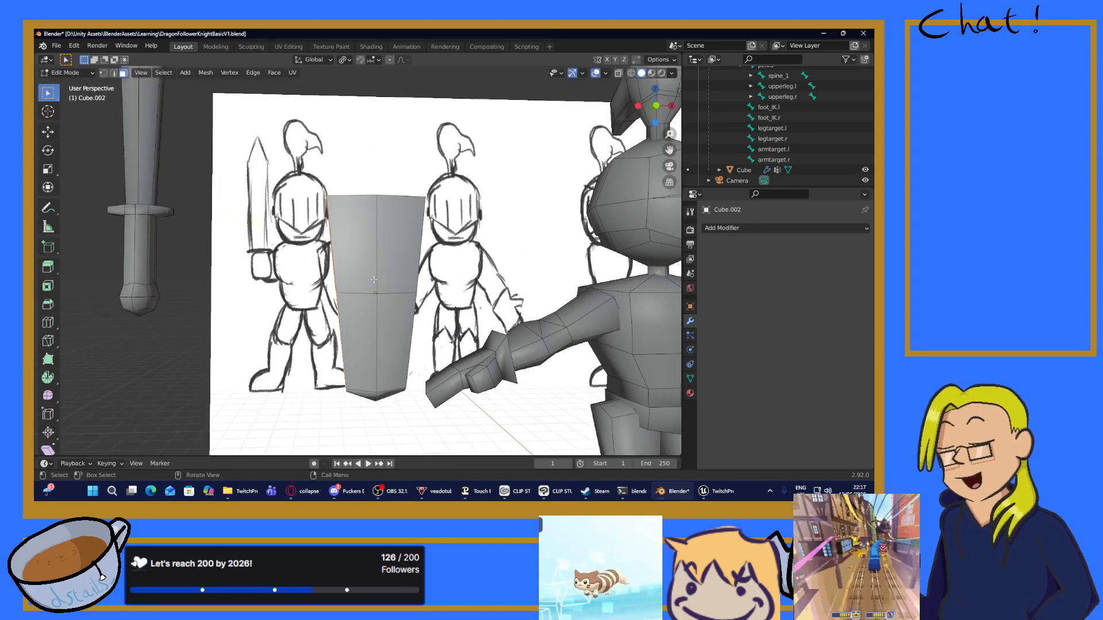
key(e)
click(357, 283)
key(ctrl+z)
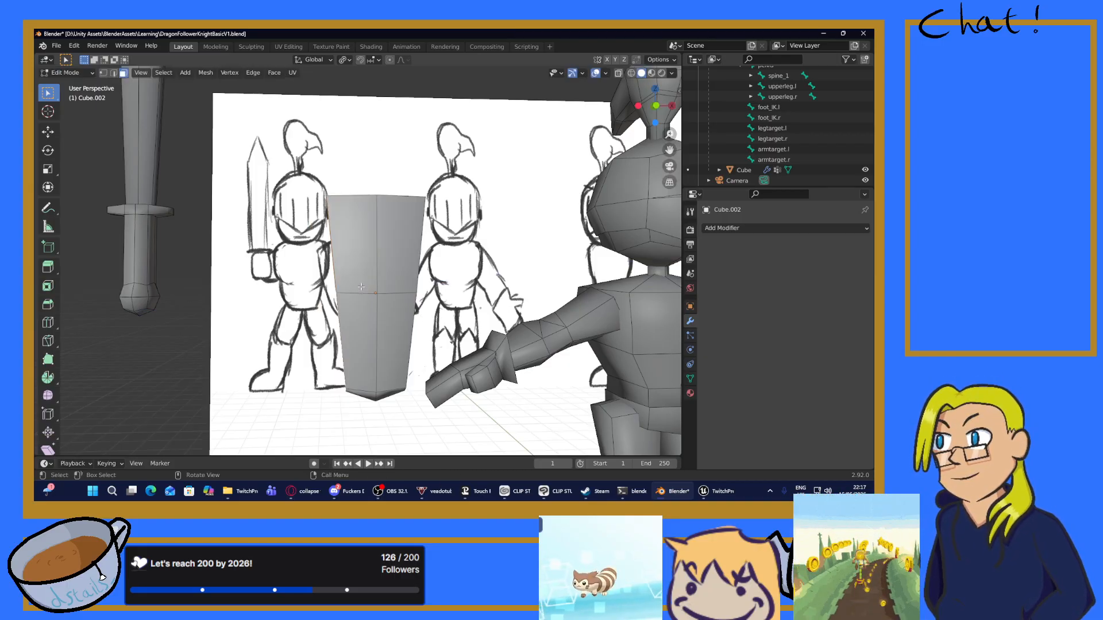
Step: Add the upper and lower faces of the shield's opposite side to the selection and extrude both sides outward about 0.61 m
key(KP_1)
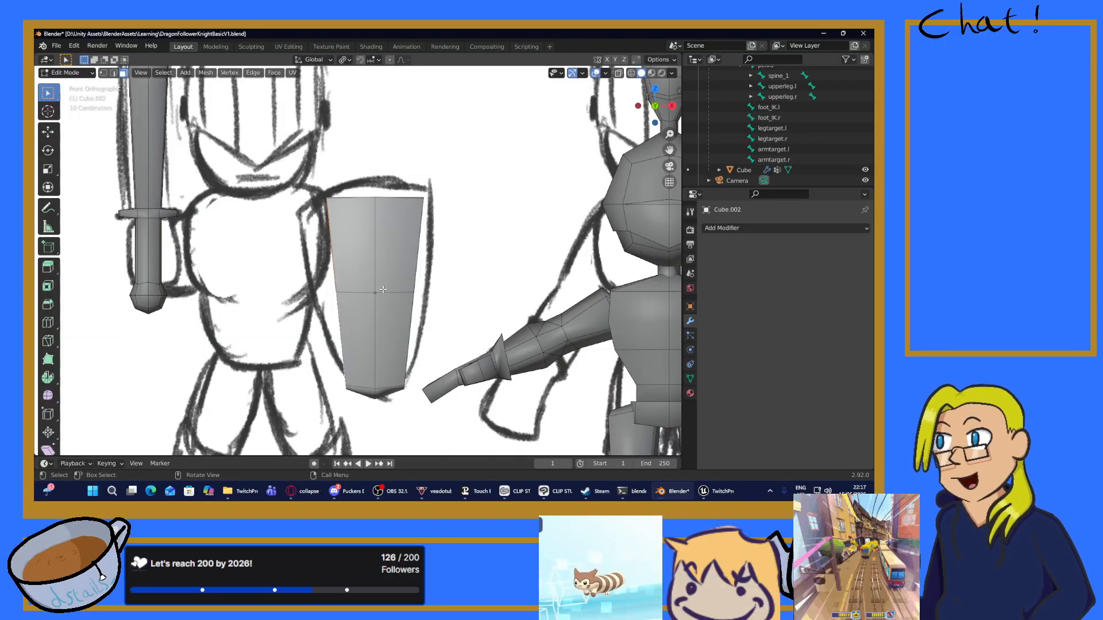
scroll(485, 251, down, 3)
mouse_move(485, 251)
middle_down()
mouse_move(397, 269)
mouse_move(369, 291)
mouse_move(446, 308)
mouse_move(515, 273)
mouse_move(334, 263)
middle_up()
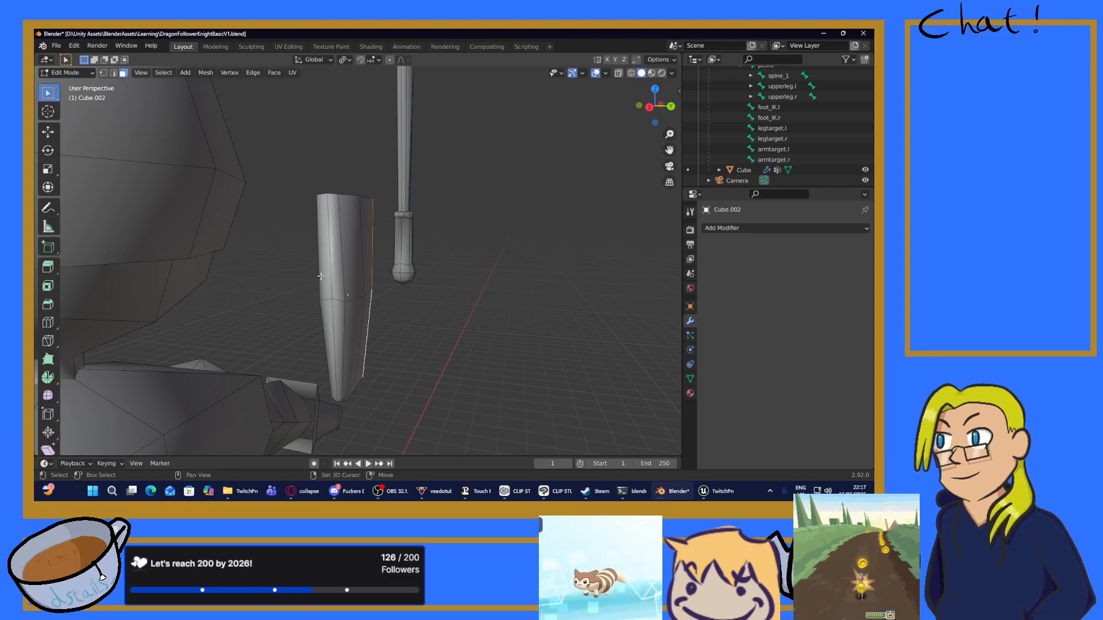
click(321, 277)
shift+click(328, 332)
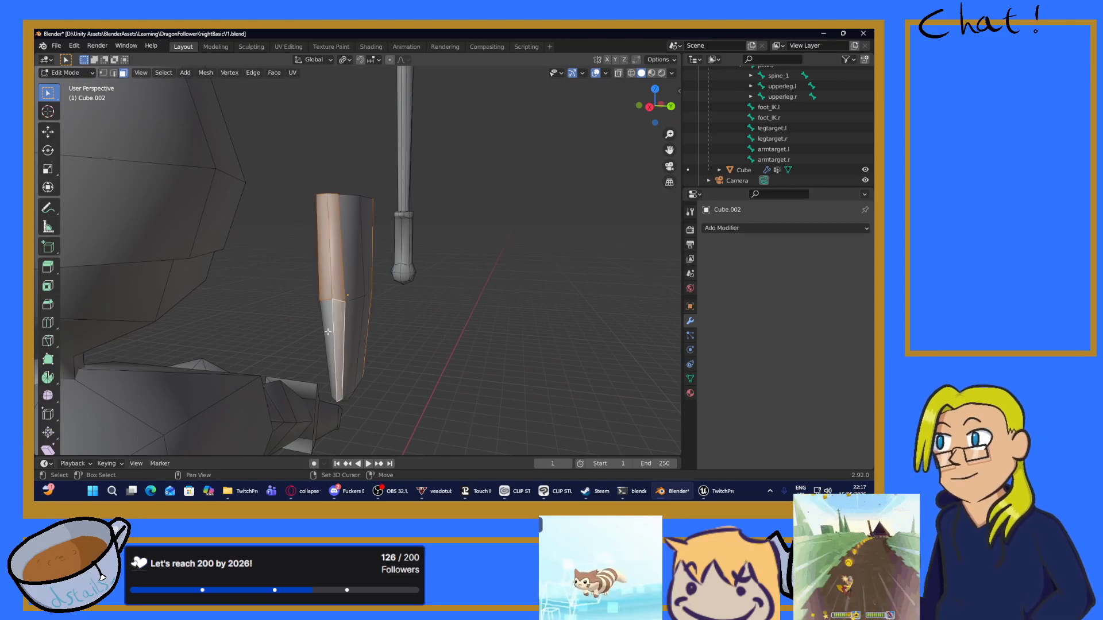
key(KP_1)
key(e)
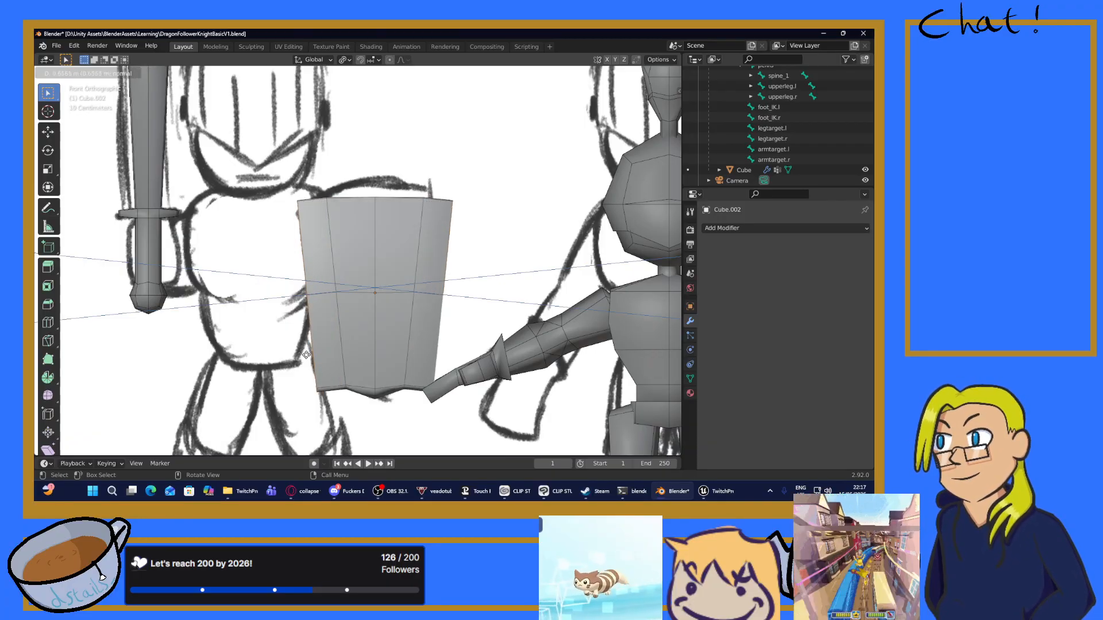
click(308, 354)
Step: Scale the extruded side faces to about 0.205 and merge their vertices with Collapse
key(s)
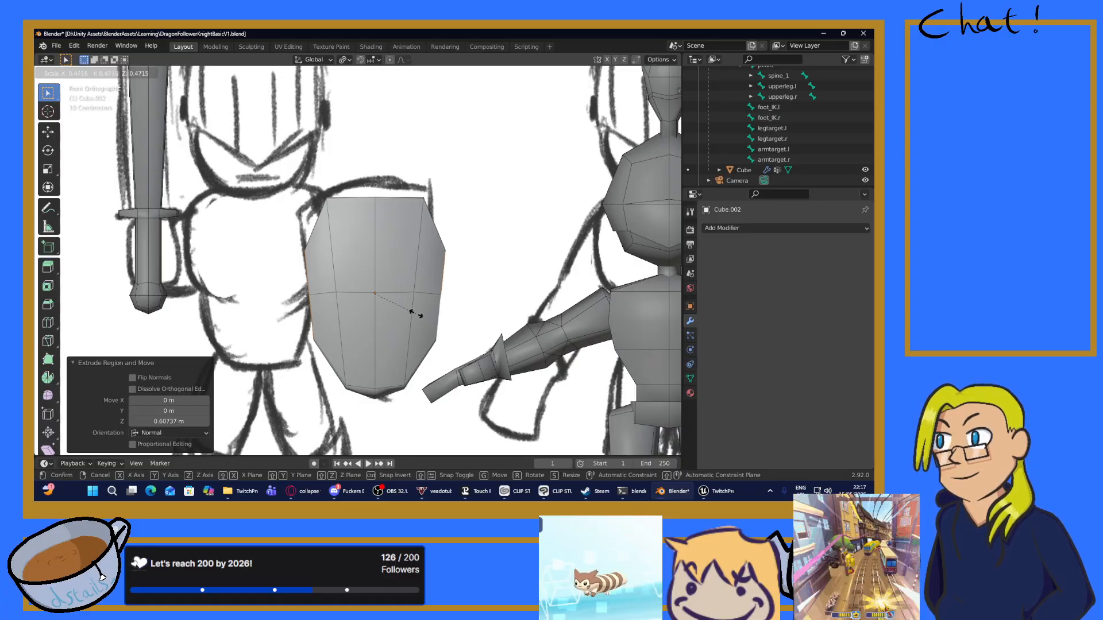
click(379, 320)
key(m)
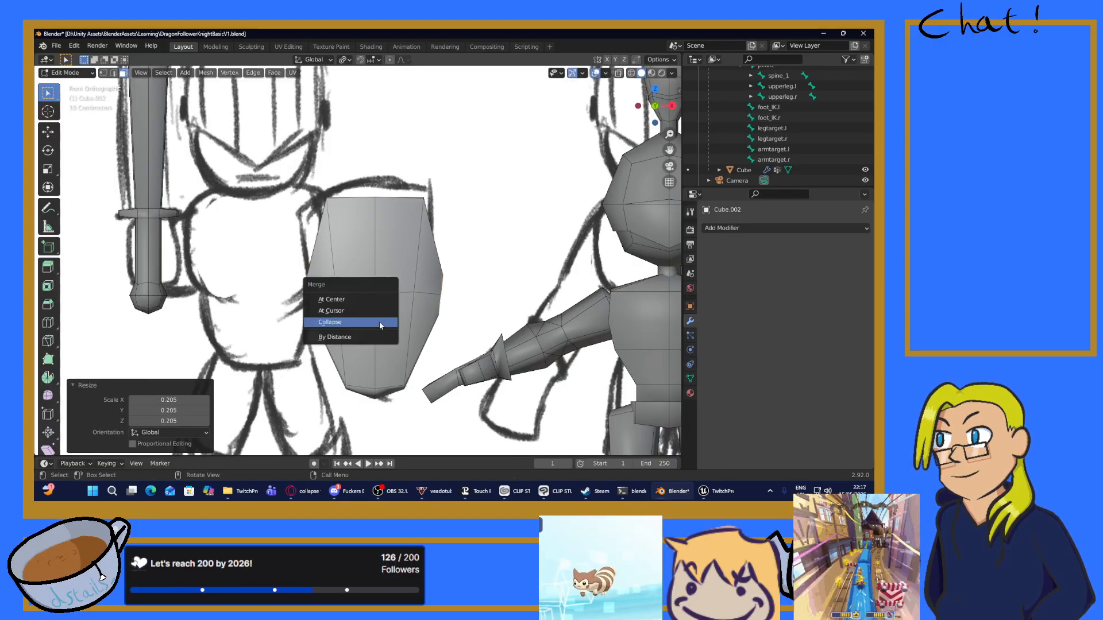
click(349, 322)
Step: Switch to vertex selection and select the merged vertex at one side of the shield
middle_drag(365, 308, 43, 83)
key(KP_1)
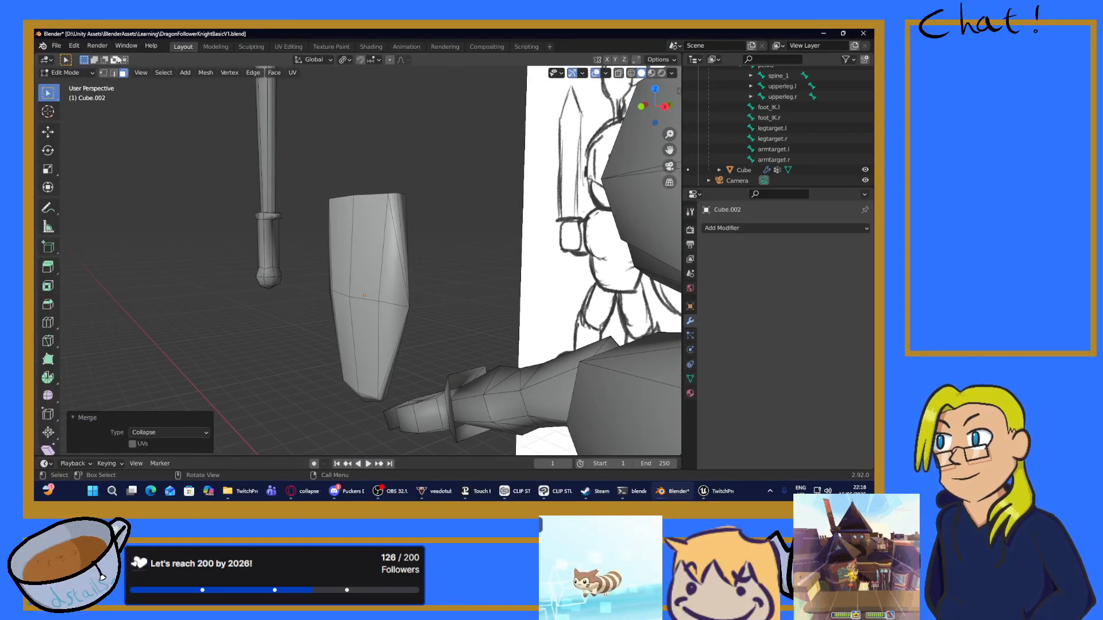
click(103, 73)
click(409, 305)
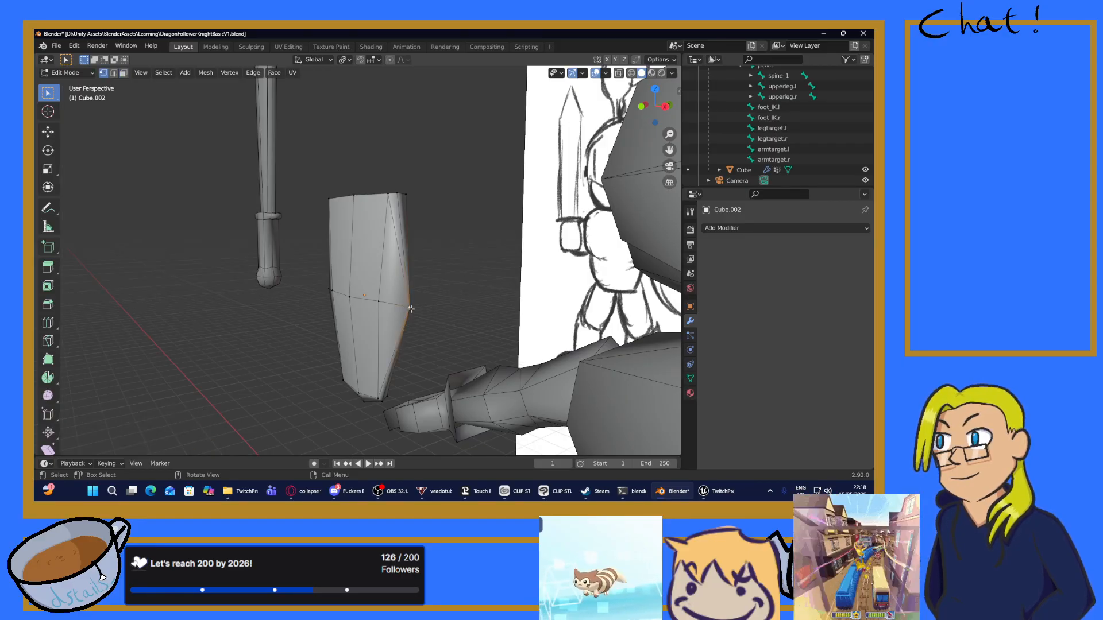
mouse_move(409, 305)
middle_down()
mouse_move(465, 279)
mouse_move(320, 299)
middle_up()
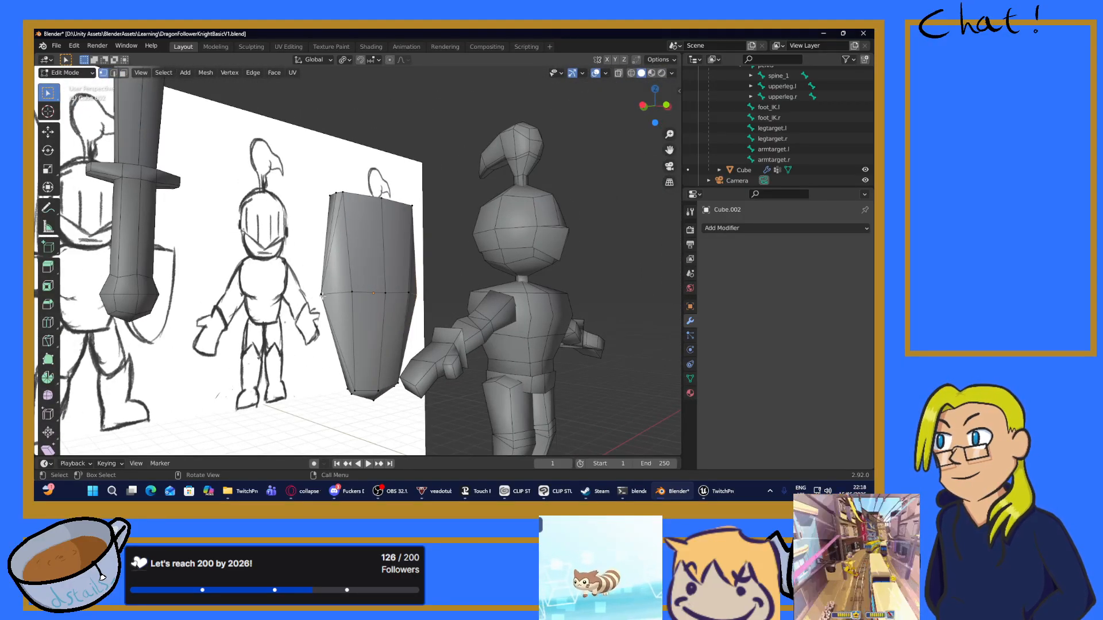
scroll(322, 301, up, 2)
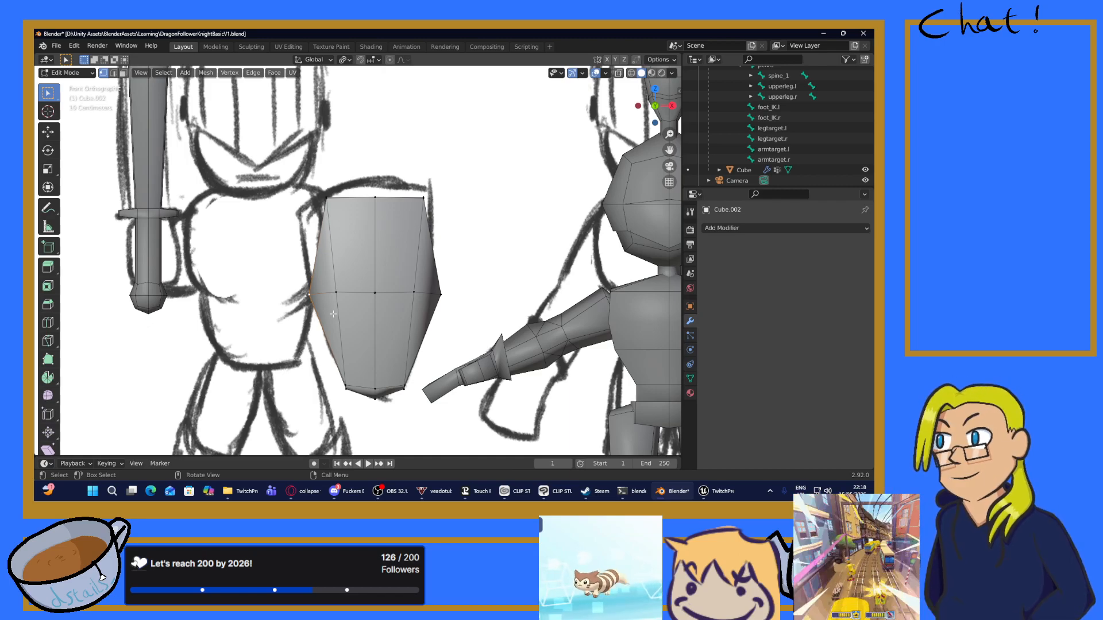
Step: Try to move the single side vertex of the shield along the Z axis
key(g)
key(z)
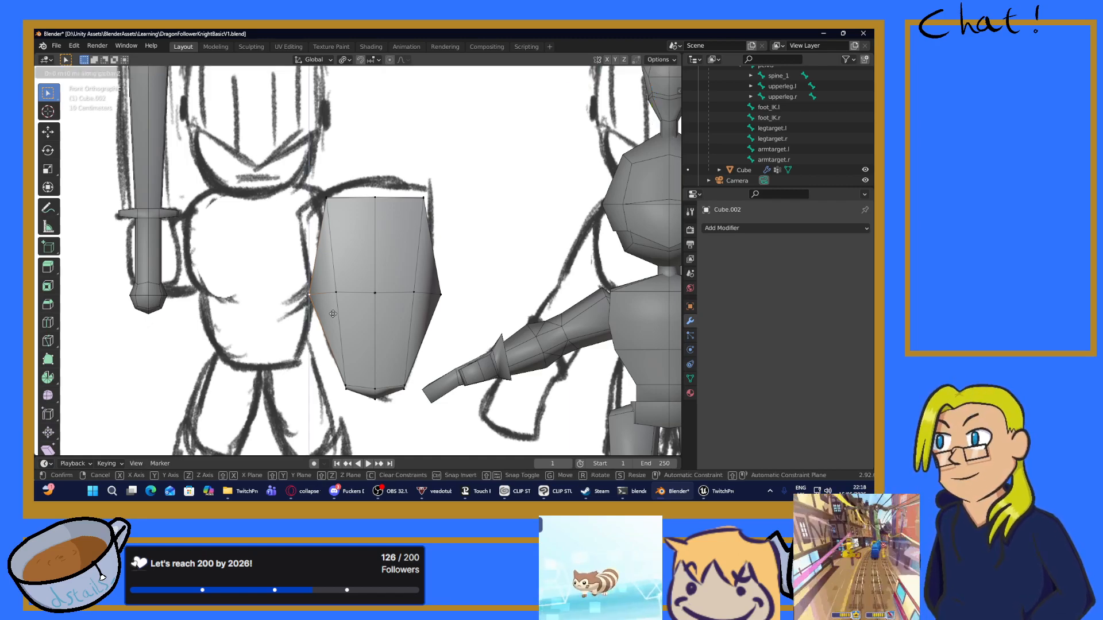
click(343, 263)
key(ctrl+z)
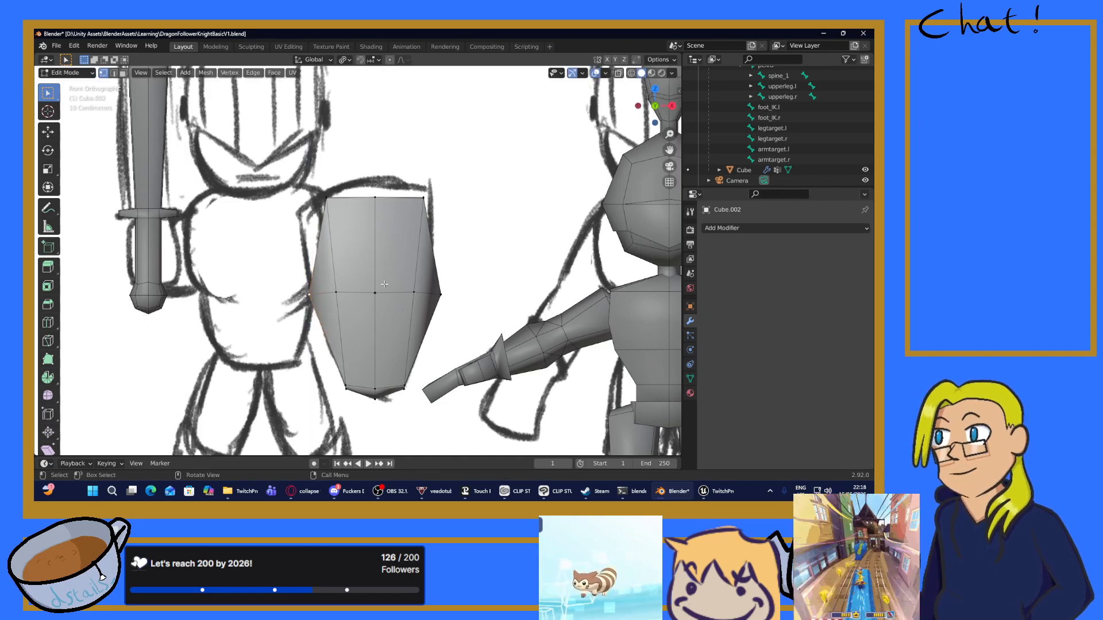
Step: Add the opposite side vertex and raise both along Z towards the widest part of the sketched shield, then clear the selection
shift+click(443, 291)
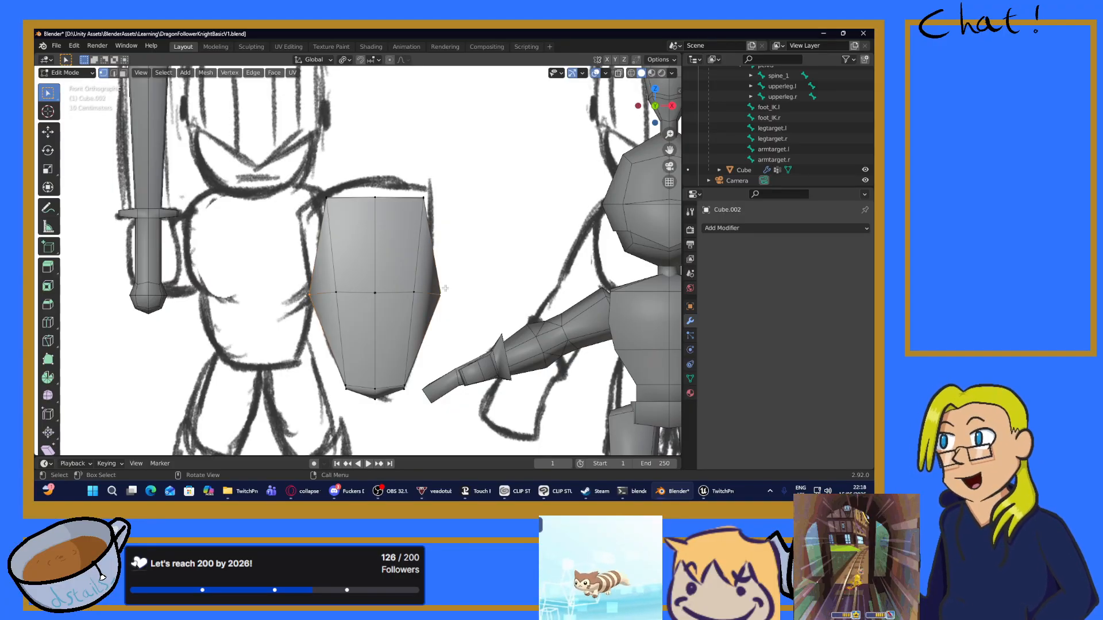
key(g)
key(z)
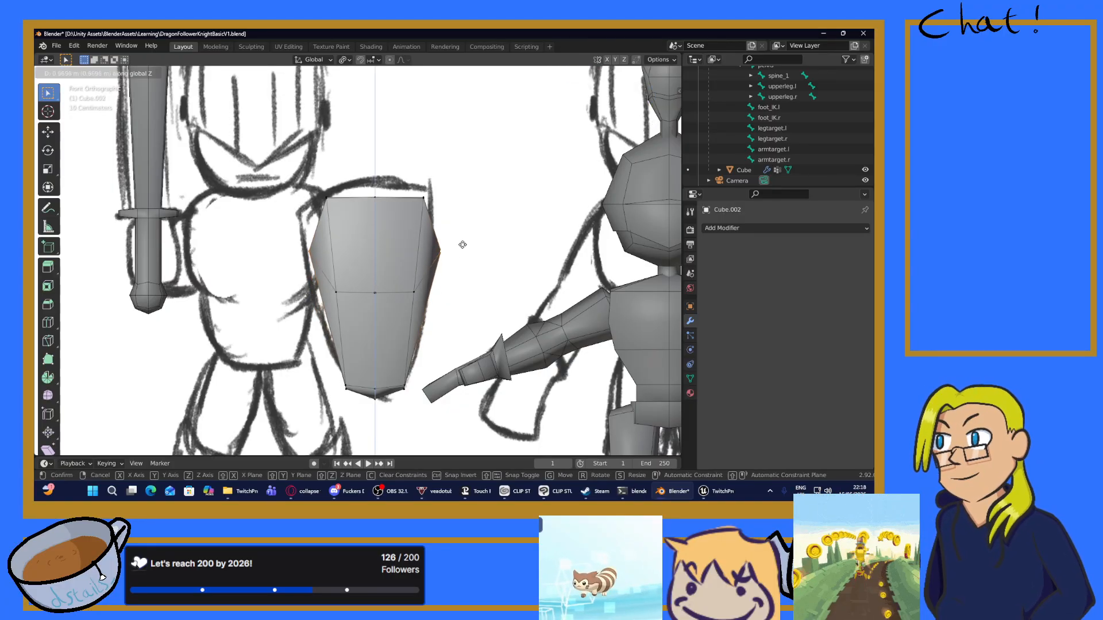
click(489, 227)
middle_drag(498, 227, 380, 219)
key(alt+a)
key(KP_1)
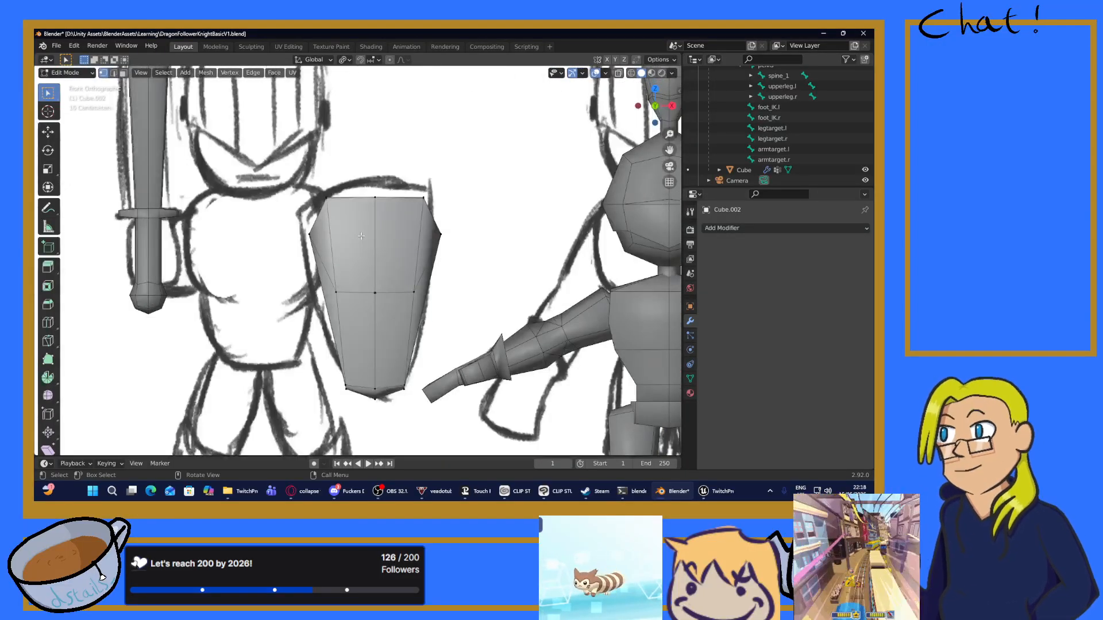
Step: Move the shield's top middle vertex up about 0.41 m along Z to match the sketched top curve, and save the file
click(361, 236)
key(g)
key(z)
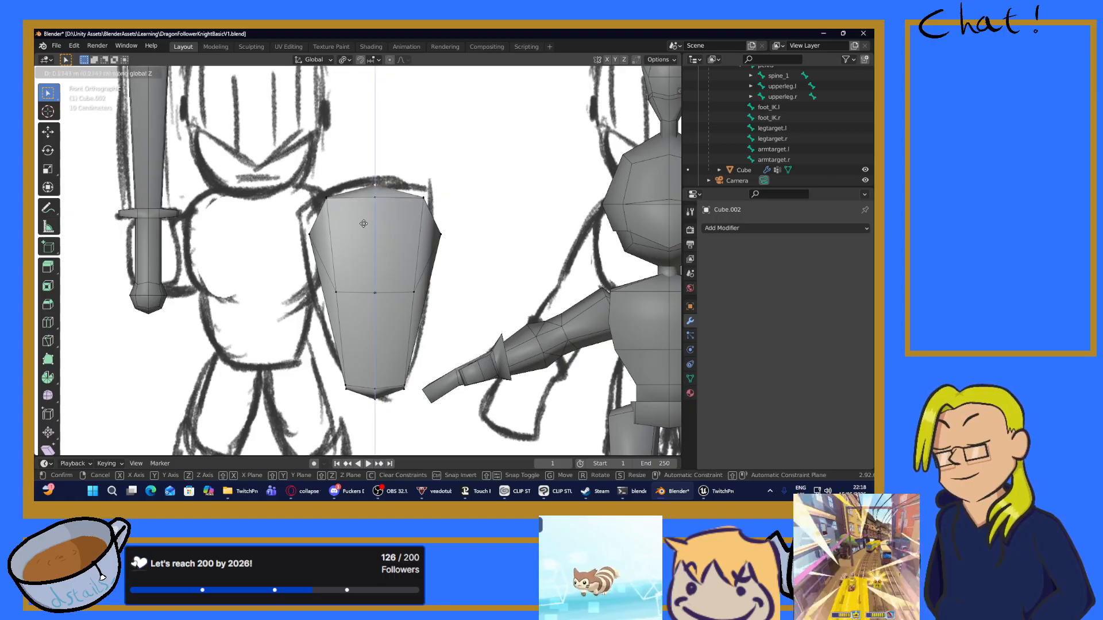
click(365, 222)
middle_drag(365, 221, 387, 248)
key(KP_1)
scroll(387, 250, down, 9)
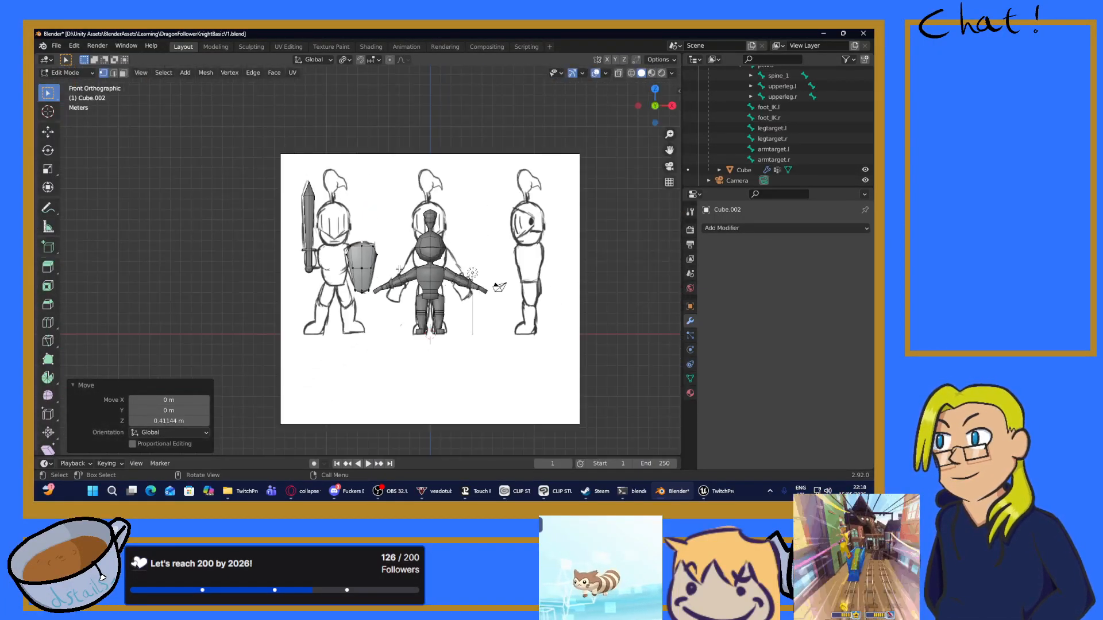
scroll(387, 270, up, 7)
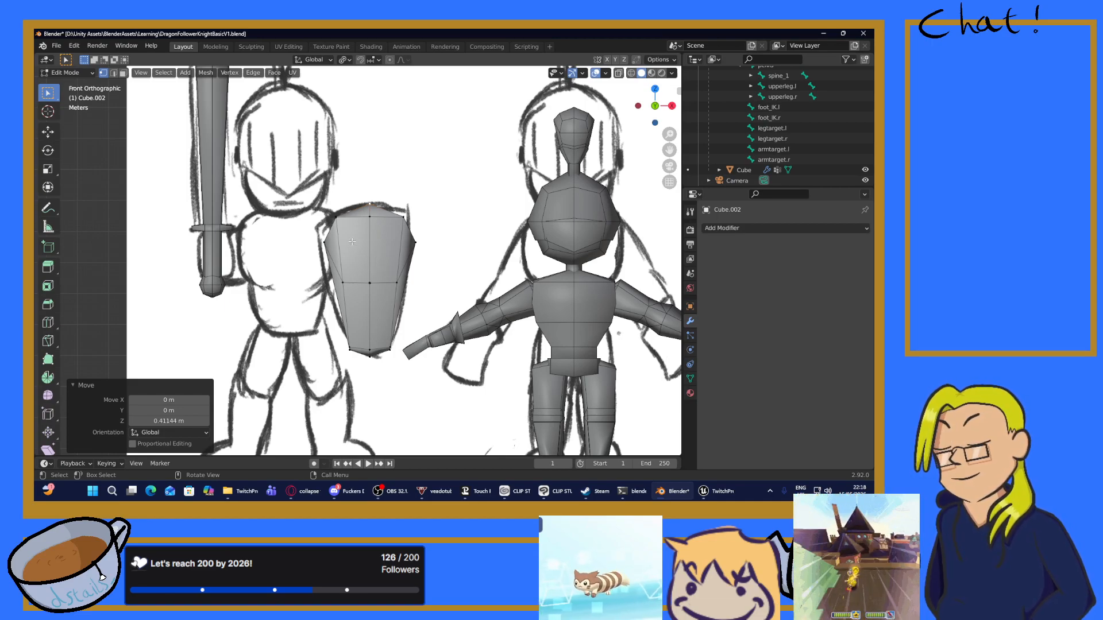
key(ctrl+s)
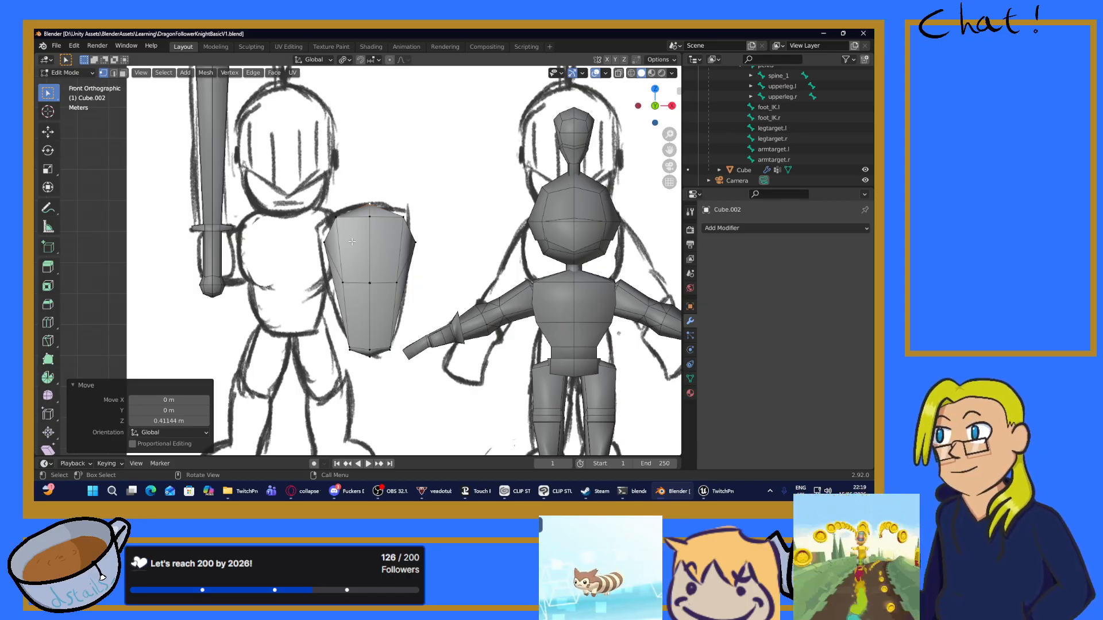
Step: Return to Object Mode and move the shield about 11.33 m along X to the knight's other hand
key(Tab)
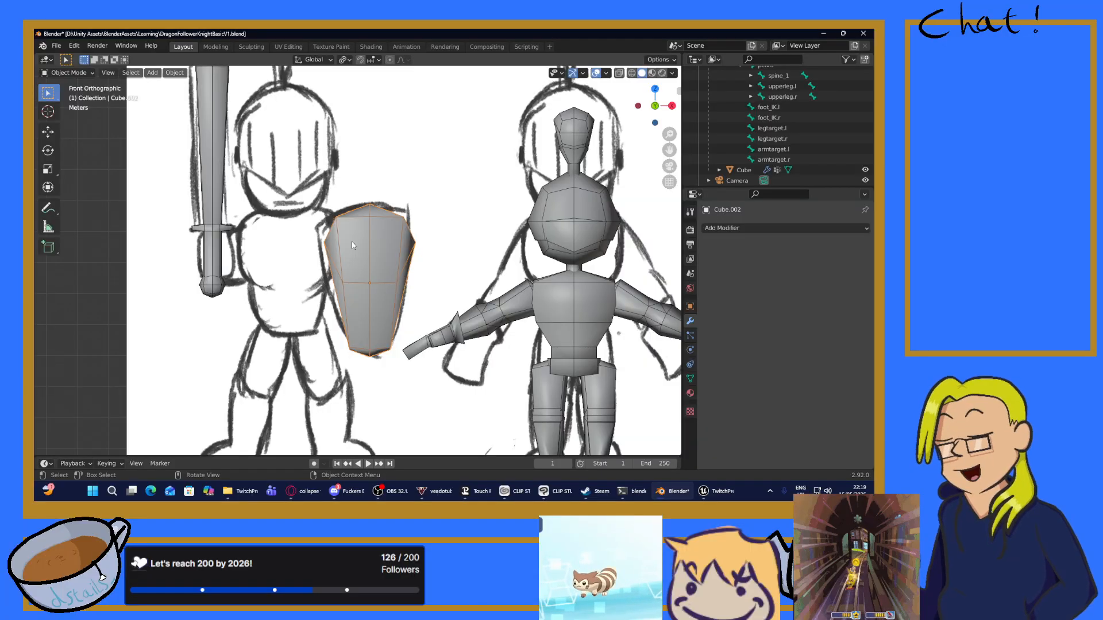
scroll(438, 280, down, 5)
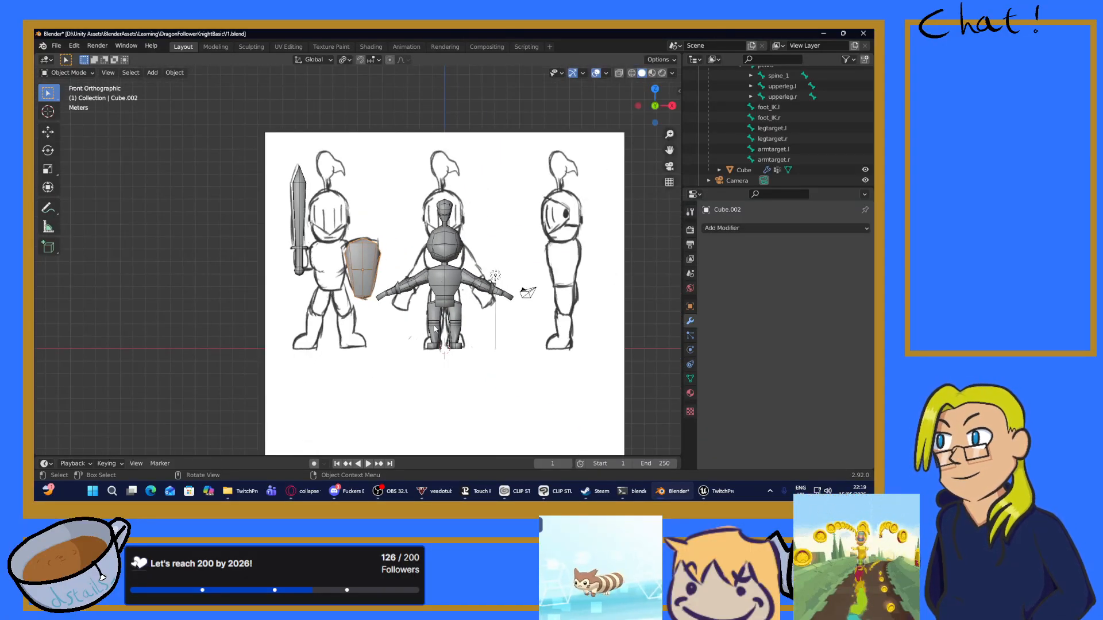
scroll(368, 235, up, 4)
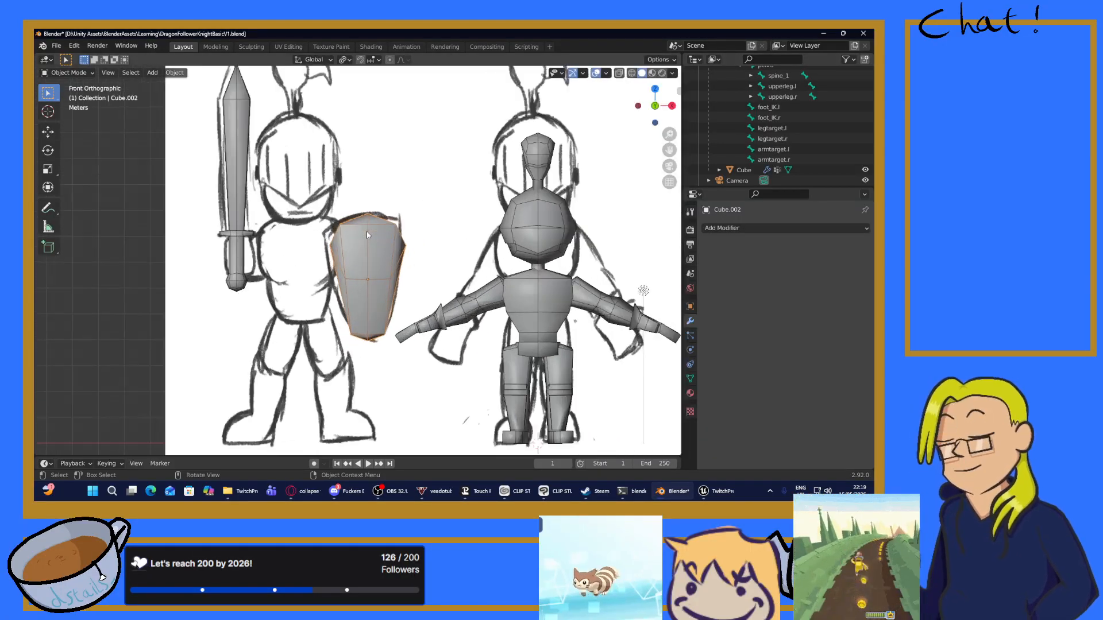
scroll(367, 231, down, 6)
middle_drag(367, 230, 362, 291)
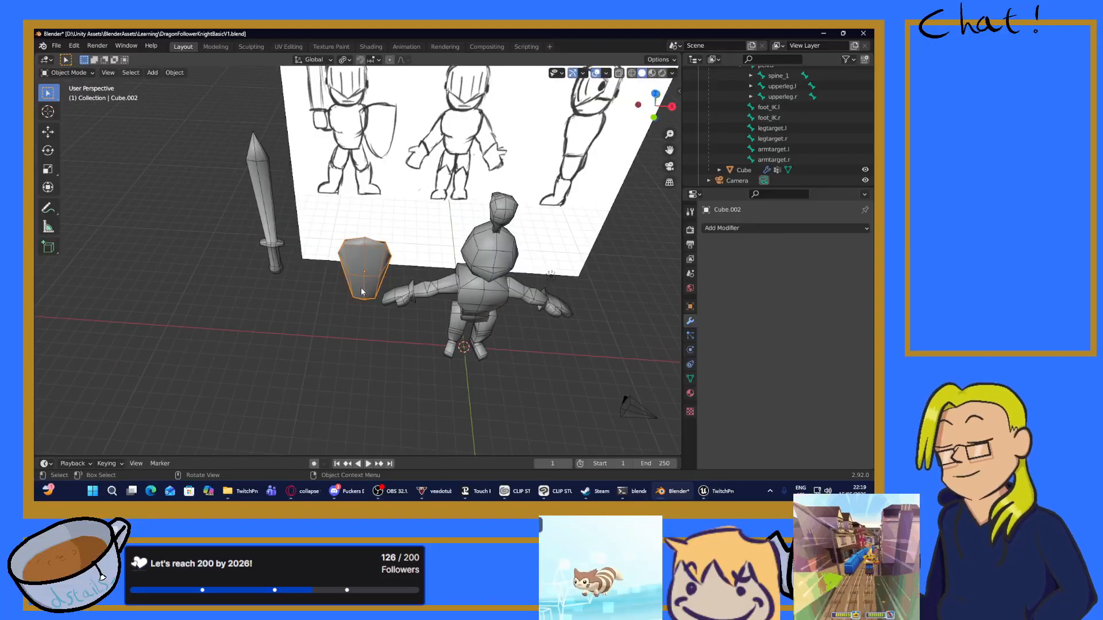
key(g)
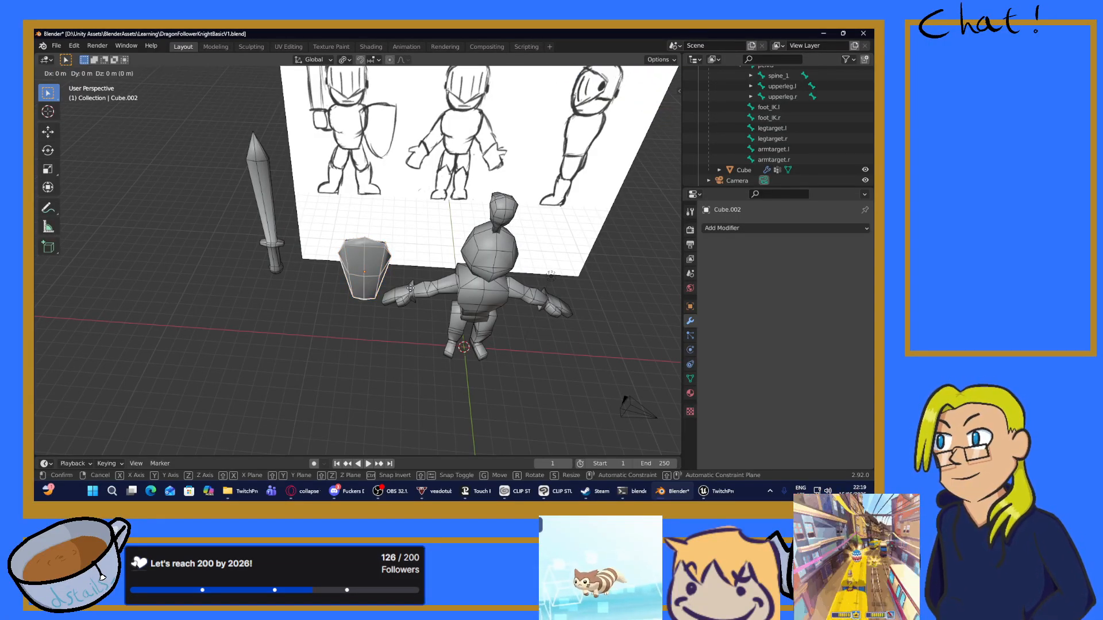
key(x)
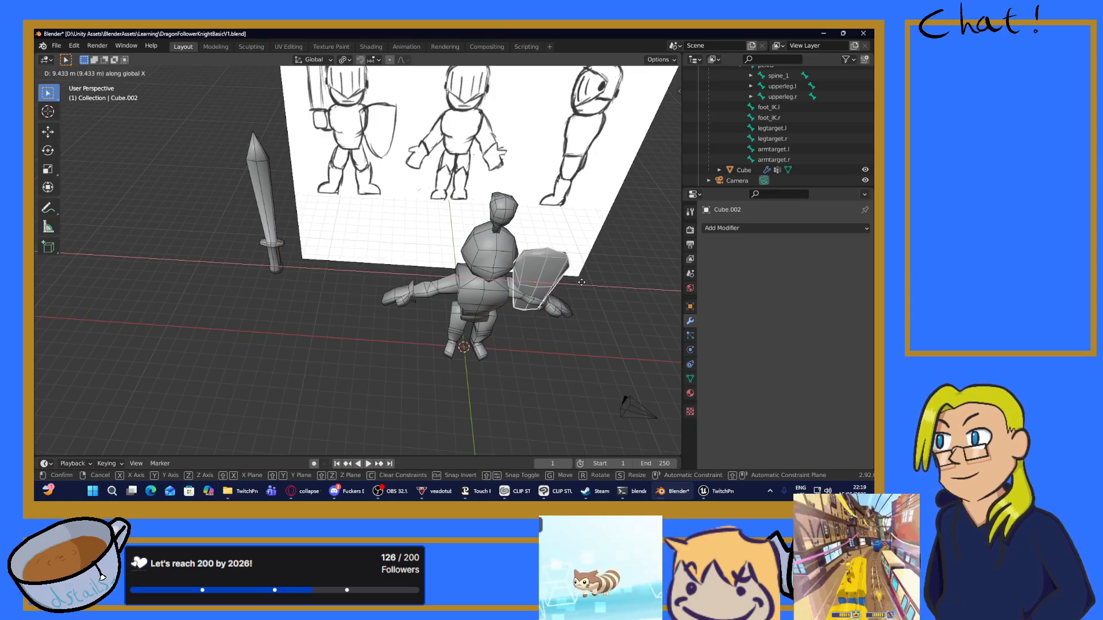
click(618, 291)
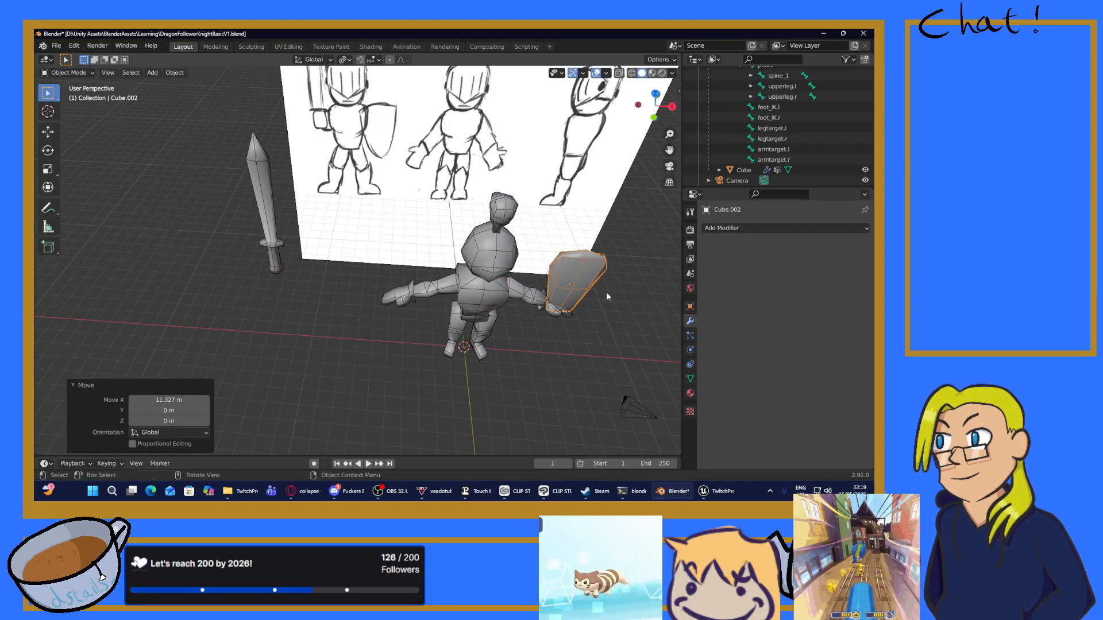
Step: Move the shield along Y to adjust its depth relative to the knight's arm
middle_drag(606, 296, 391, 260)
key(g)
key(y)
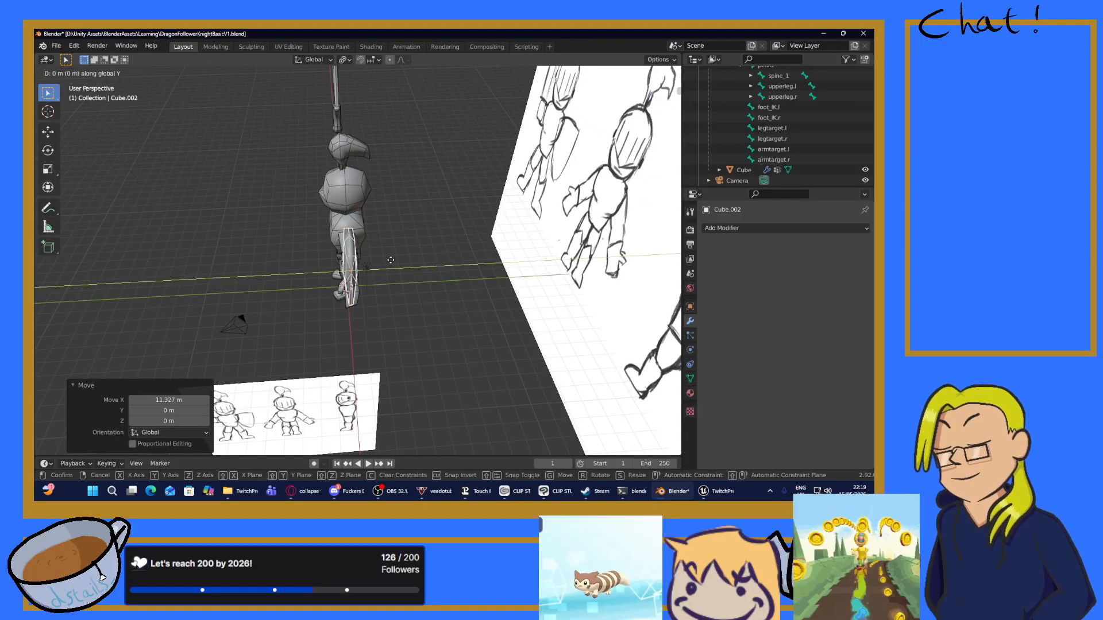
click(375, 275)
Step: Select the sword and move it about 7.25 m along X to the knight's free hand
middle_drag(374, 275, 495, 225)
shift+middle_drag(328, 245, 397, 221)
click(126, 175)
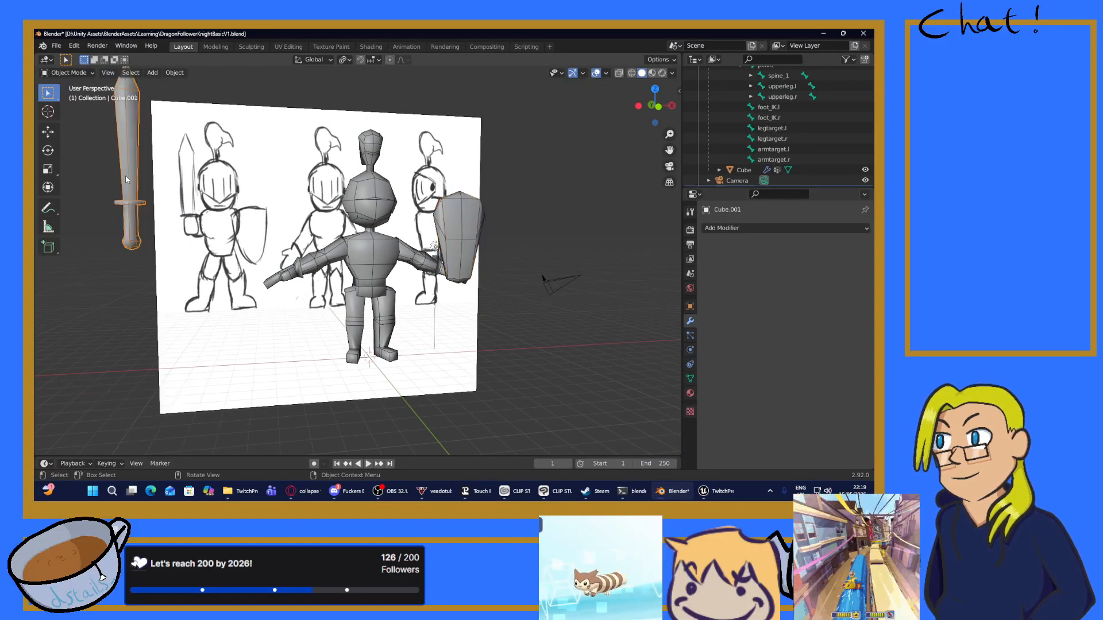
key(g)
key(x)
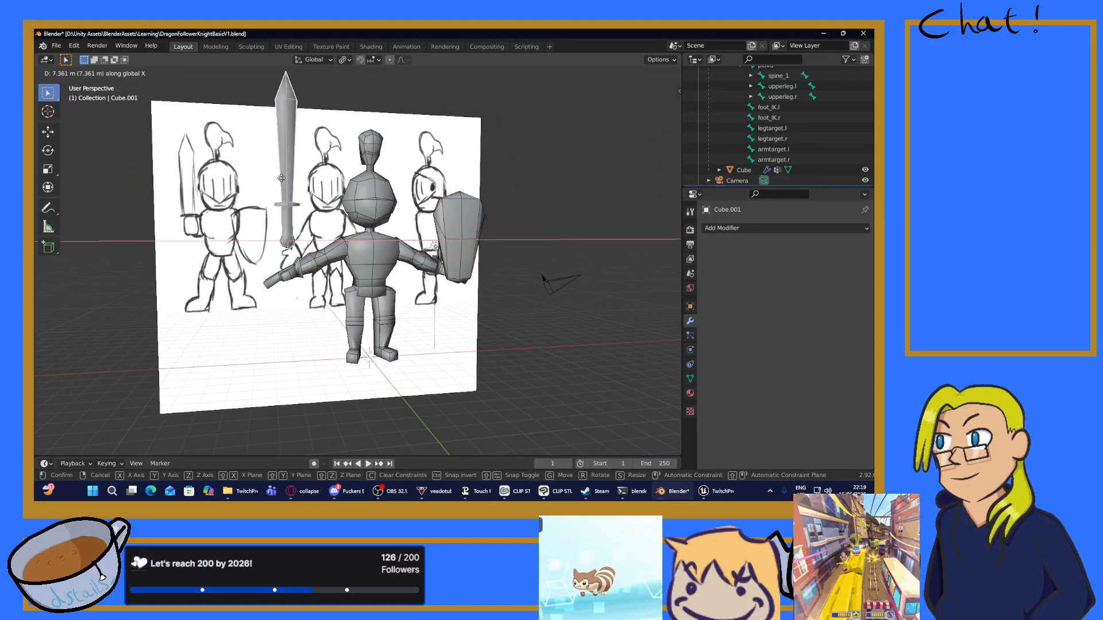
click(273, 180)
Step: Lower the sword about 2.49 m along Z so its grip is level with the knight's hand
key(KP_1)
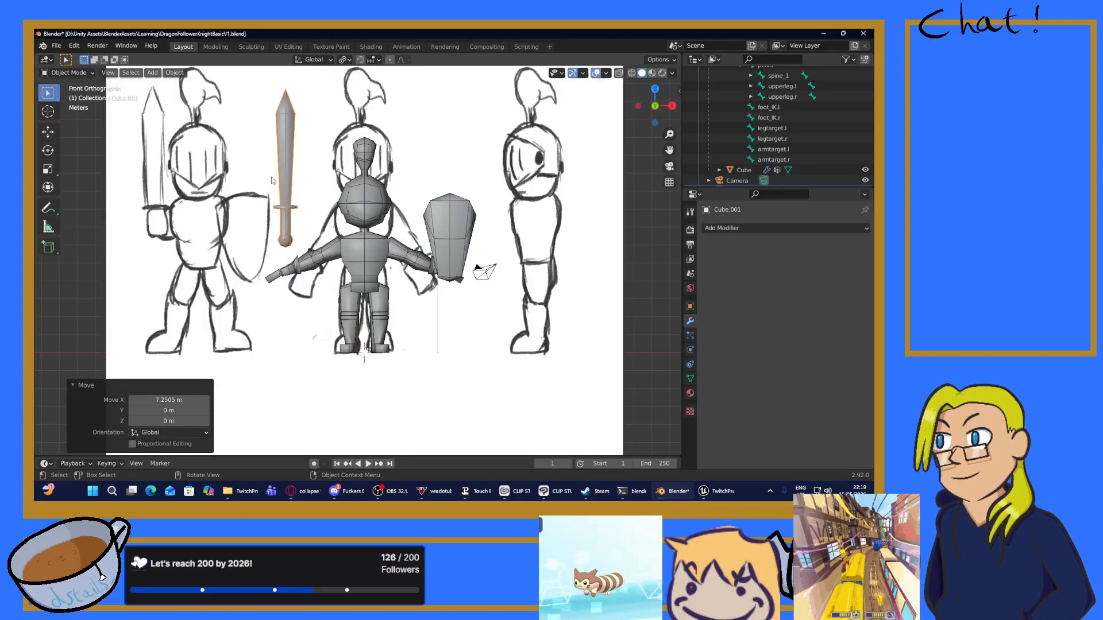
key(g)
key(y)
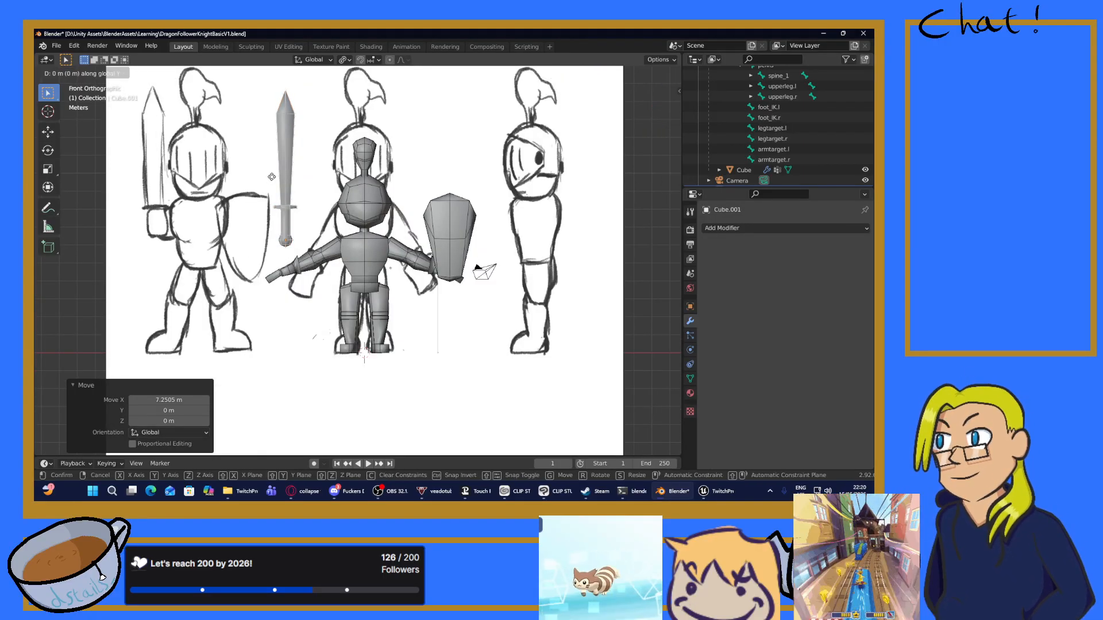
key(z)
click(273, 221)
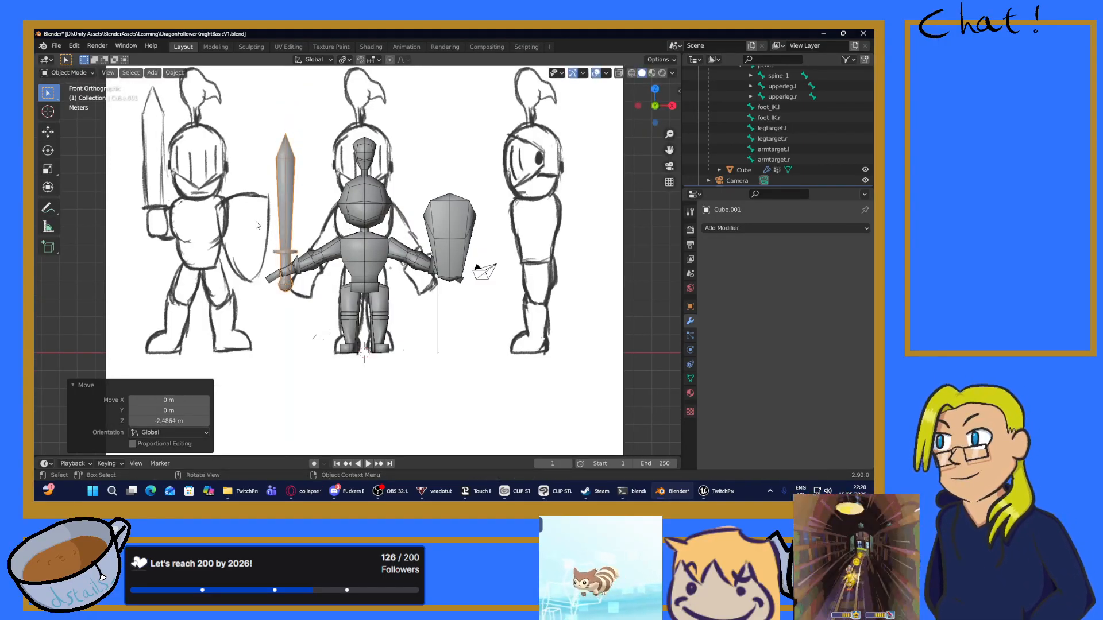
Step: Rotate the sword 90° about the global X axis so the blade points forward from the knight's hand
middle_drag(273, 221, 441, 241)
key(r)
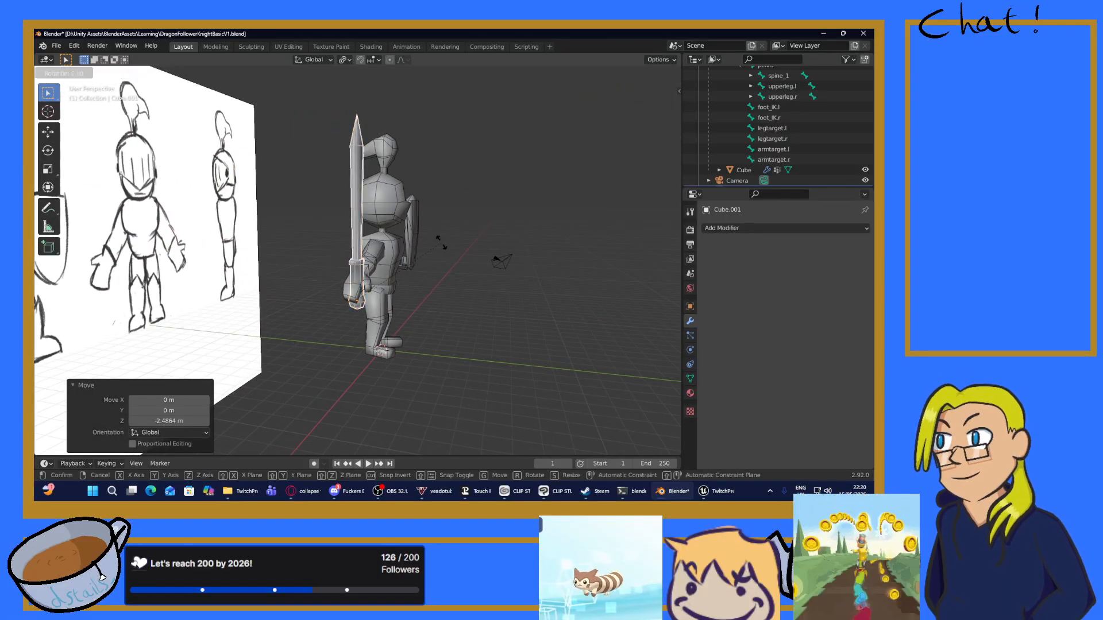
key(x)
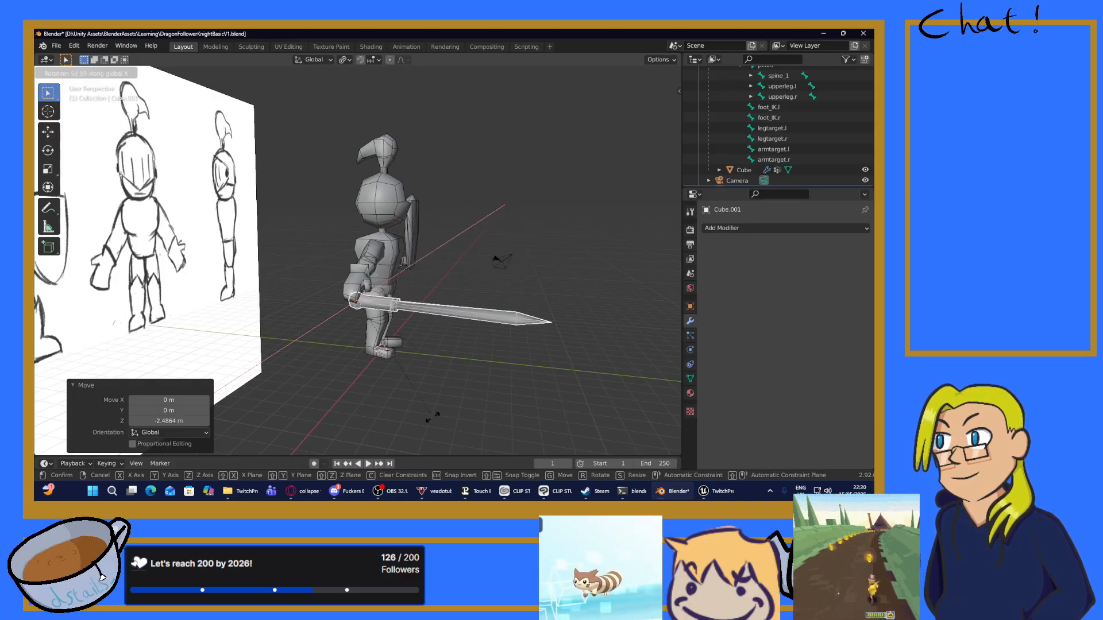
text(90)
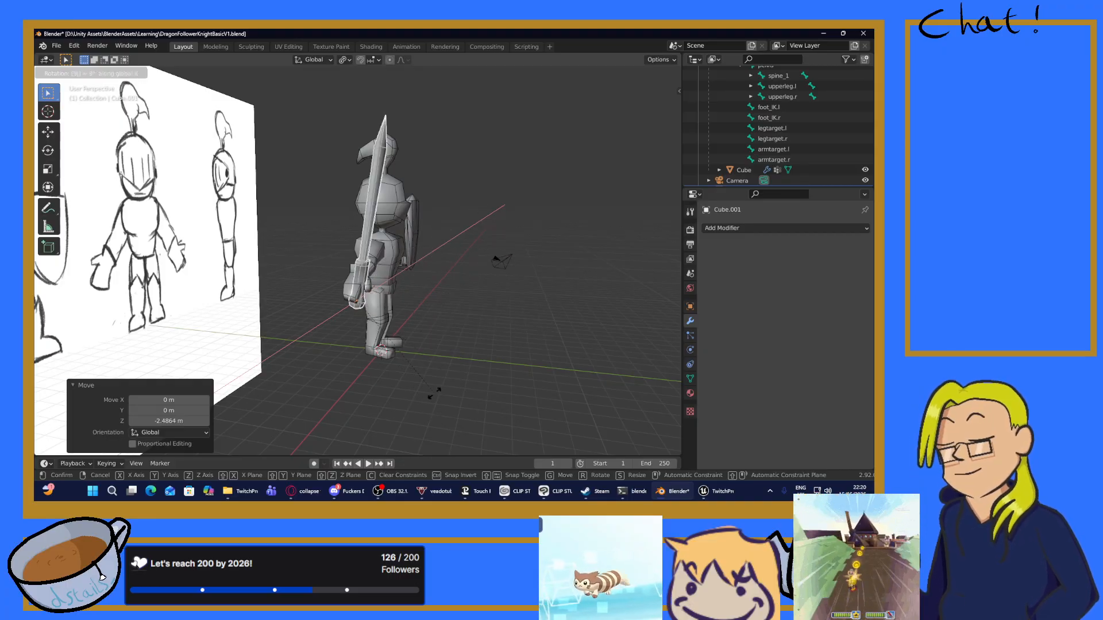
key(Return)
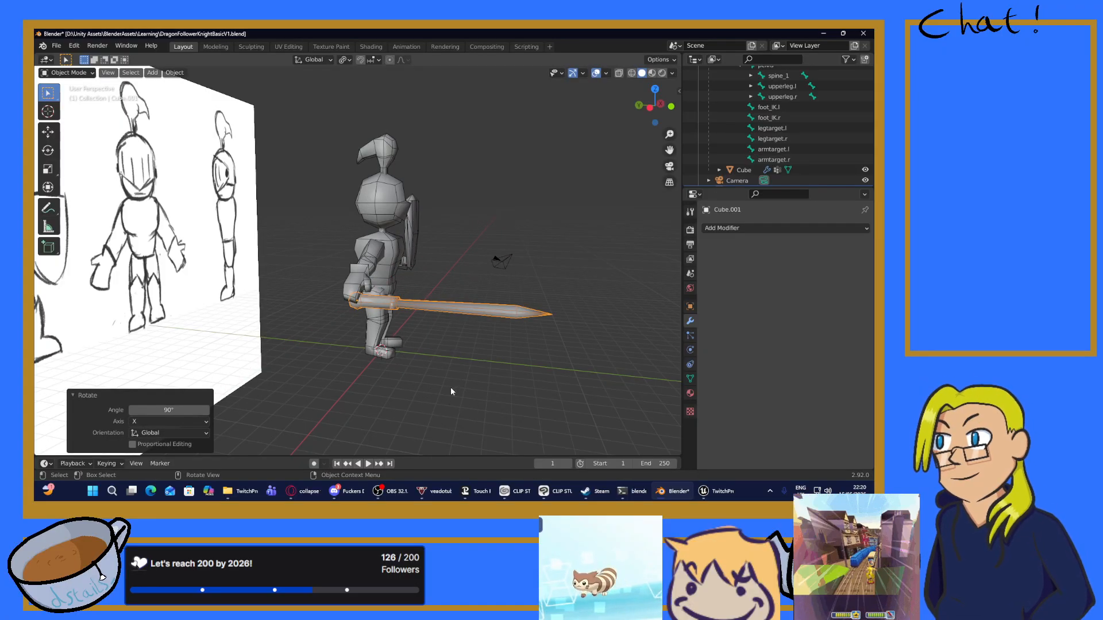
Step: Move the sword about 0.73 m along Y to fit its grip to the knight's hand
middle_drag(451, 388, 459, 293)
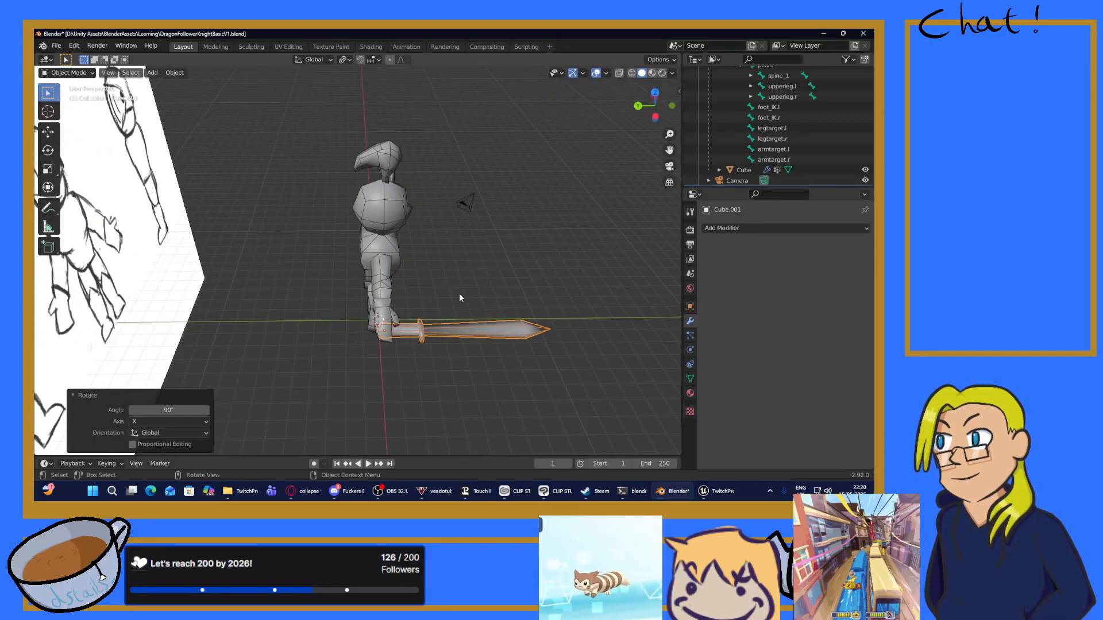
key(g)
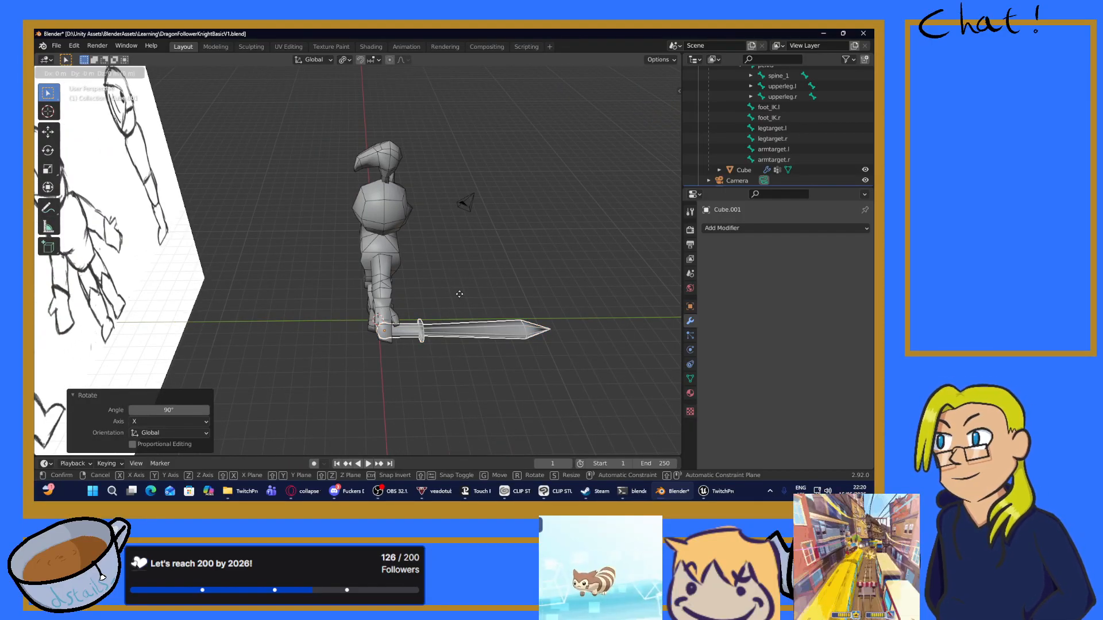
key(y)
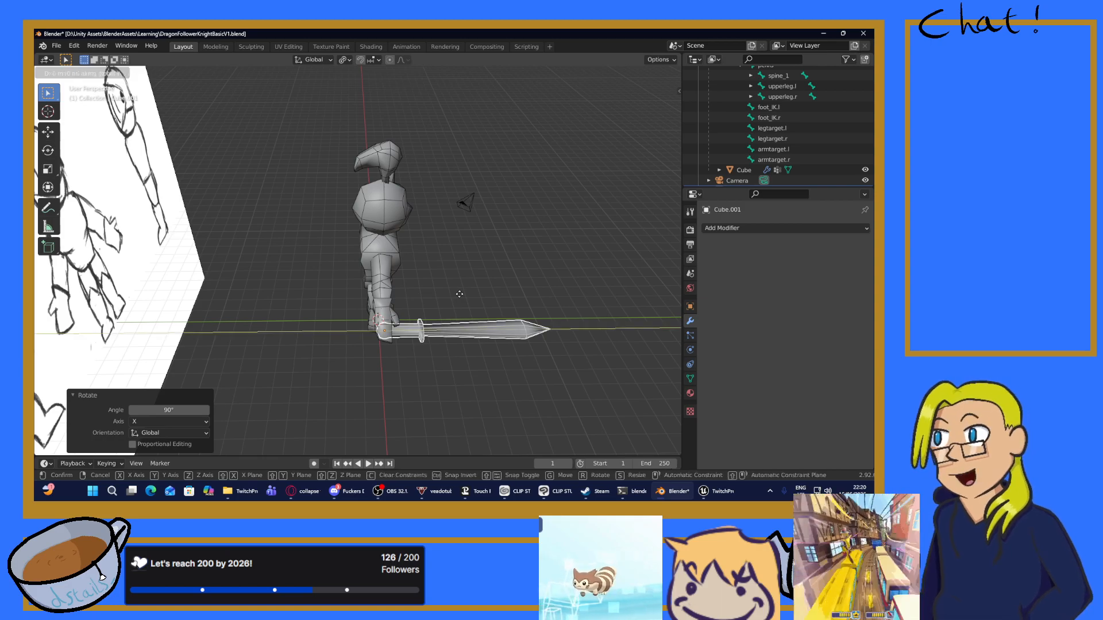
click(453, 296)
middle_drag(453, 296, 520, 289)
middle_drag(490, 308, 371, 254)
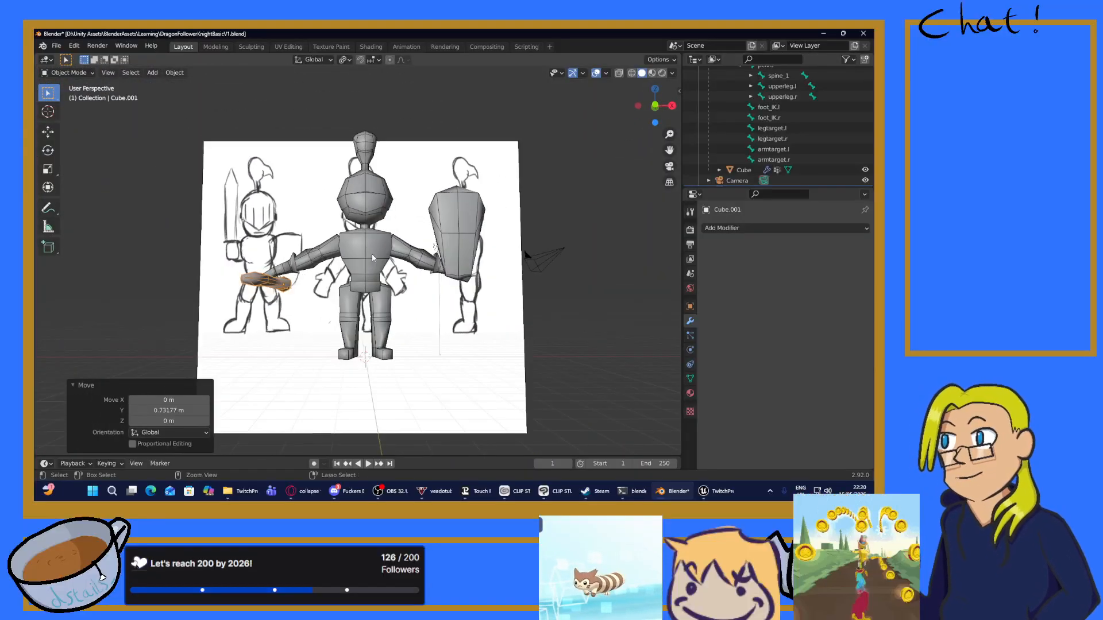
Step: Undo the sword's rotation and moves to put it back beside the reference sketch
key(ctrl+z)
key(ctrl+z)
key(ctrl+z)
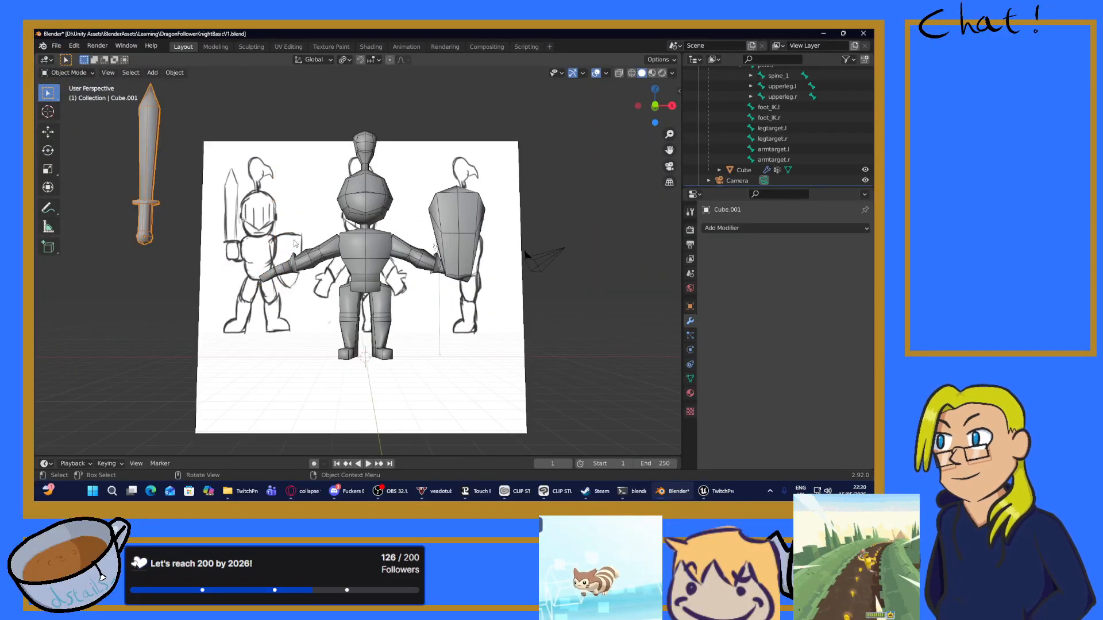
shift+middle_drag(187, 187, 302, 182)
scroll(242, 168, up, 3)
shift+middle_drag(242, 167, 351, 234)
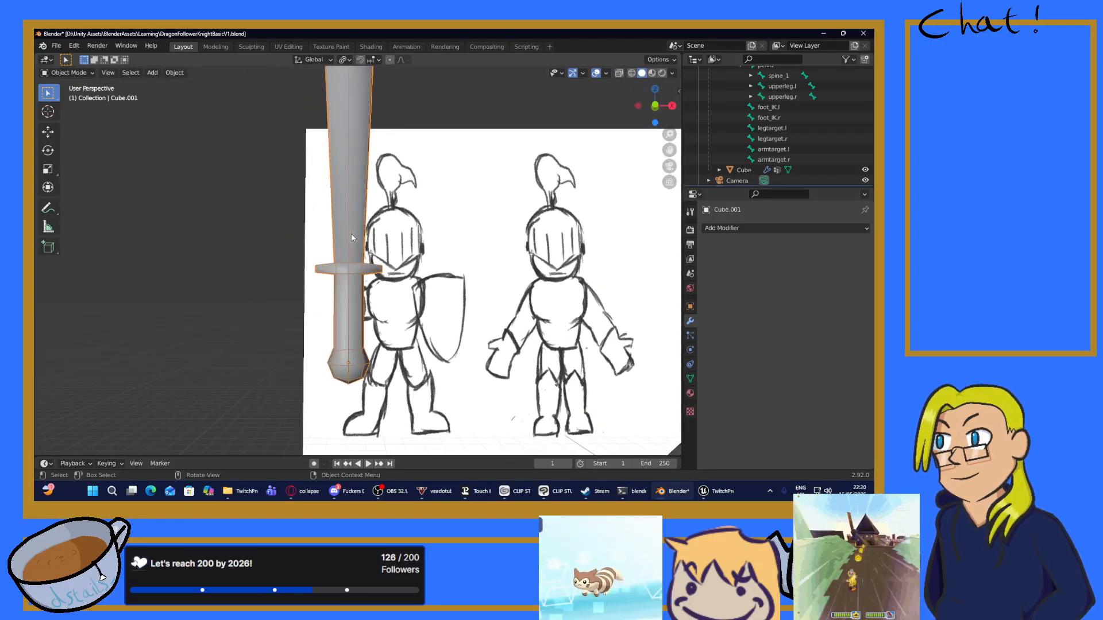
scroll(362, 259, up, 5)
scroll(355, 287, down, 8)
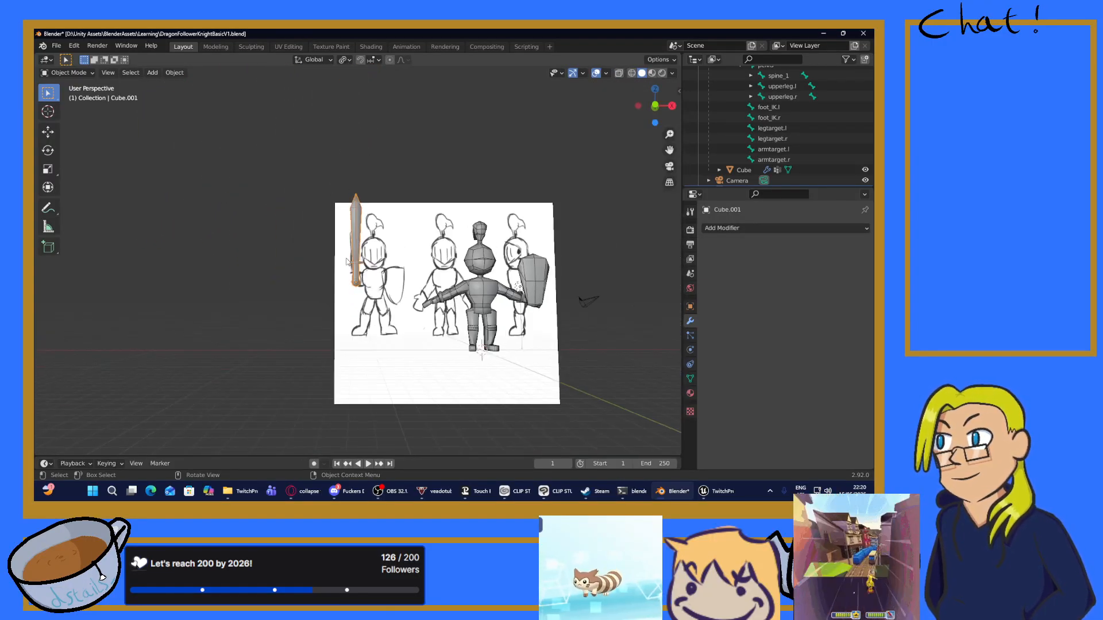
Step: Undo the shield's moves to put it back beside the first knight sketch
key(ctrl+z)
key(ctrl+z)
key(ctrl+z)
key(ctrl+z)
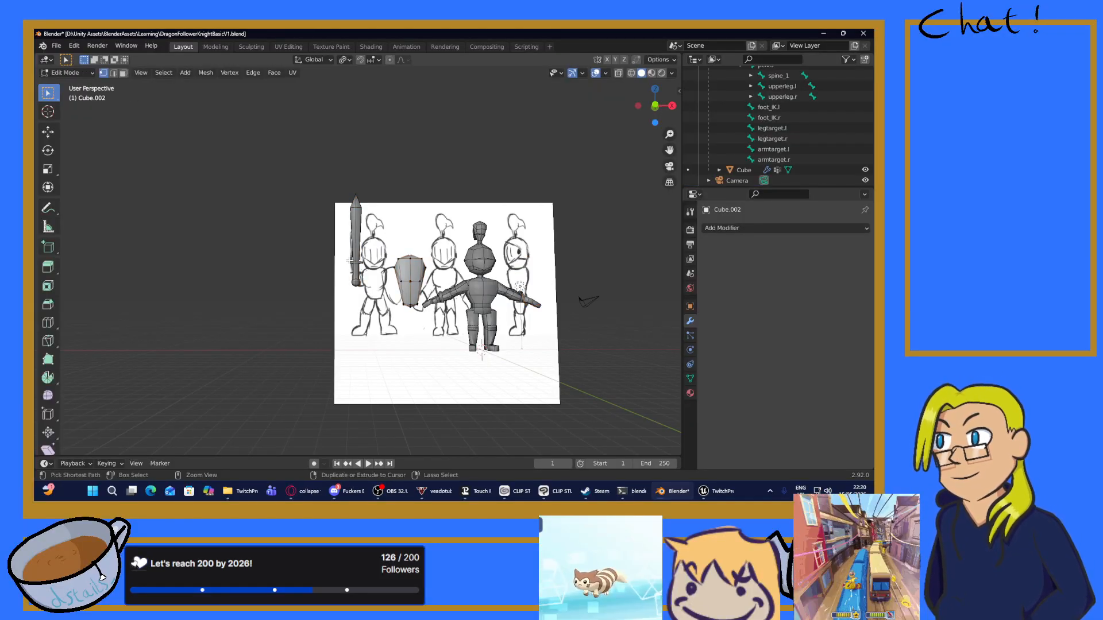
Step: Switch the shield from Edit Mode to Object Mode and save the file
key(Tab)
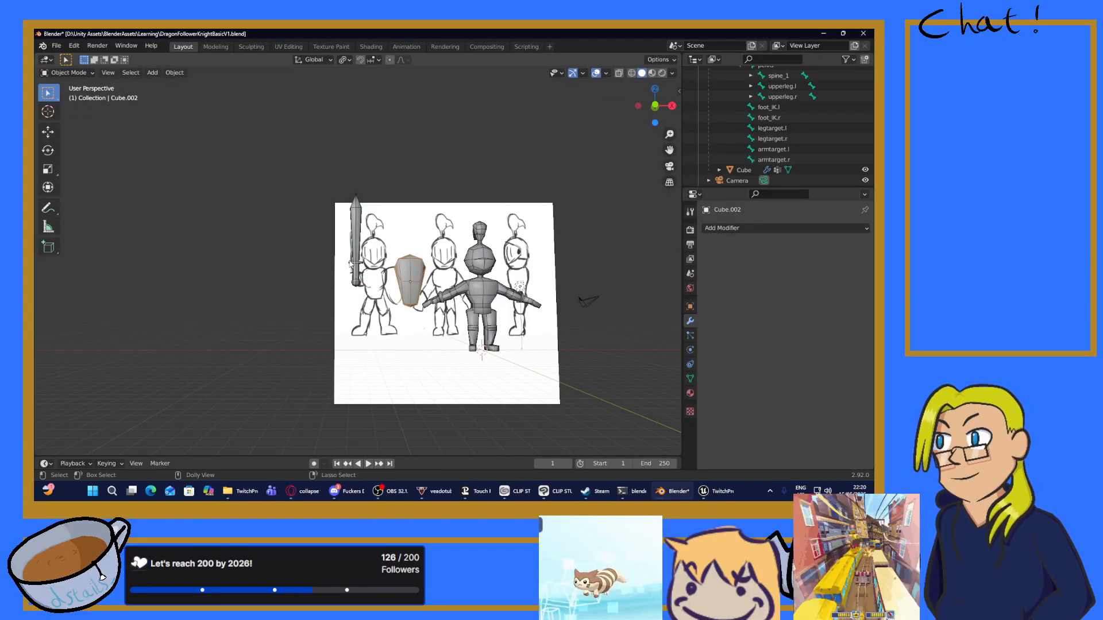
key(Tab)
key(Tab)
key(ctrl+s)
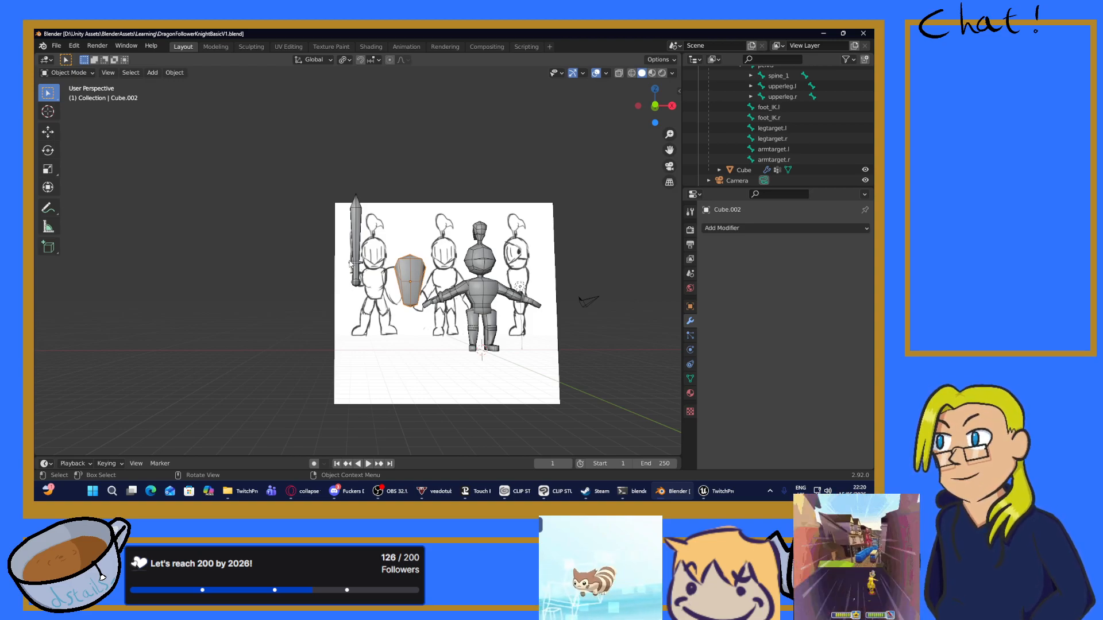
Step: Select the sword and enter Edit Mode with face selection
scroll(349, 264, up, 5)
middle_drag(333, 316, 386, 304)
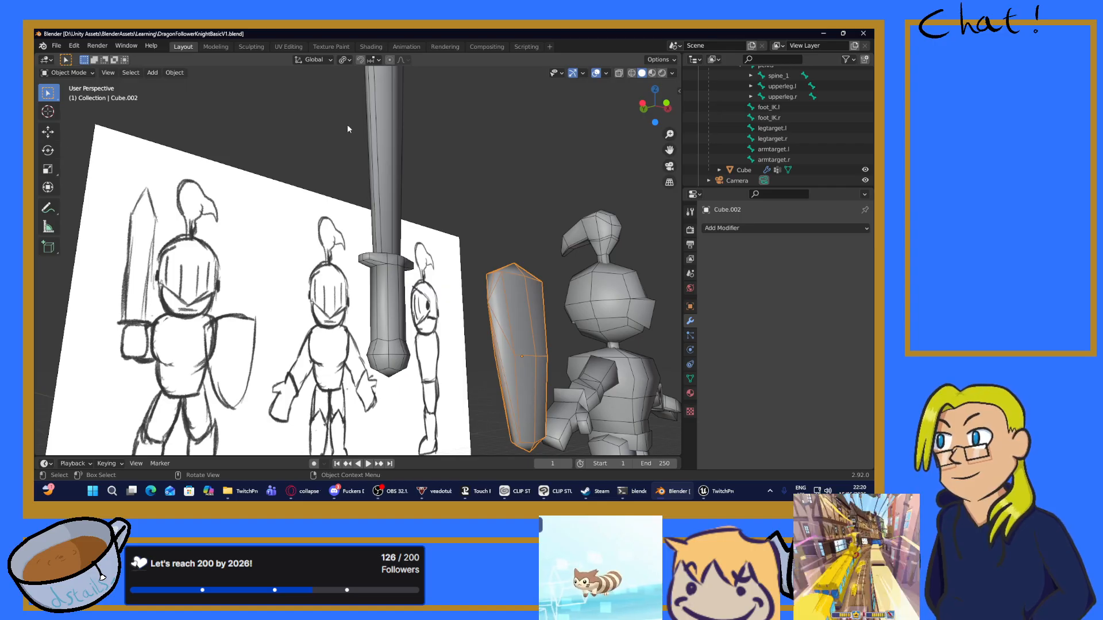
click(387, 226)
key(Tab)
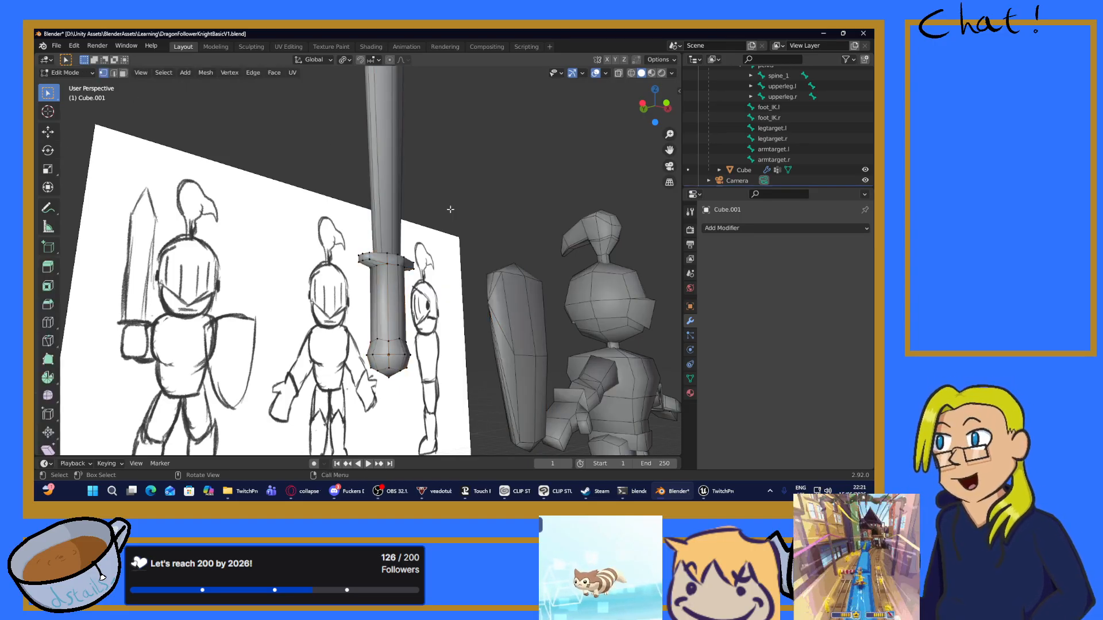
middle_drag(482, 228, 228, 162)
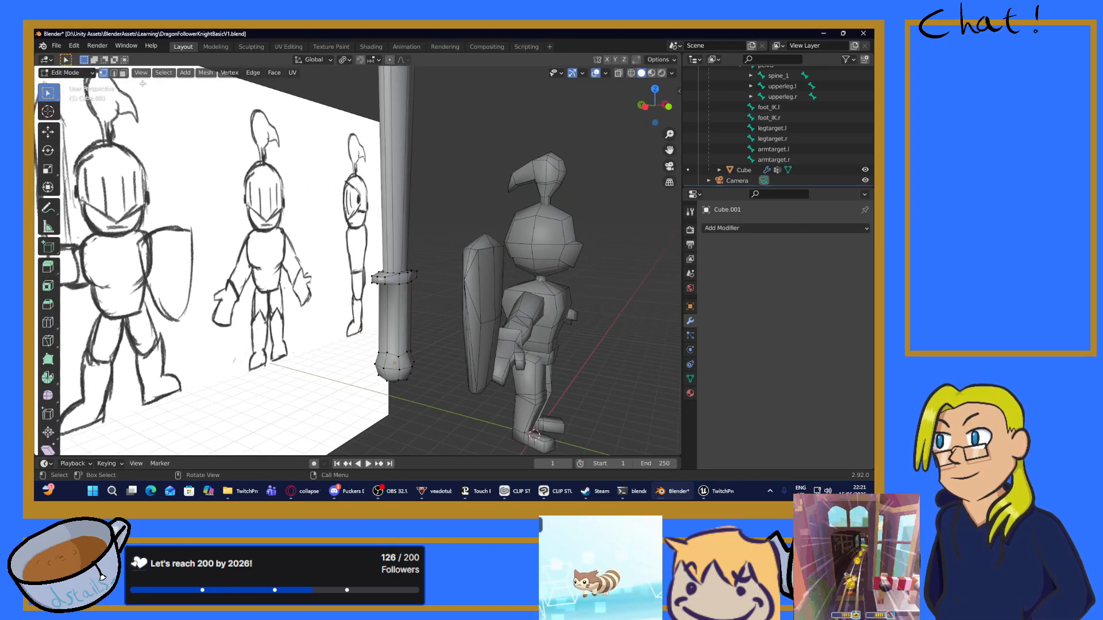
mouse_move(358, 281)
middle_down()
mouse_move(360, 228)
mouse_move(335, 230)
middle_up()
shift+click(332, 235)
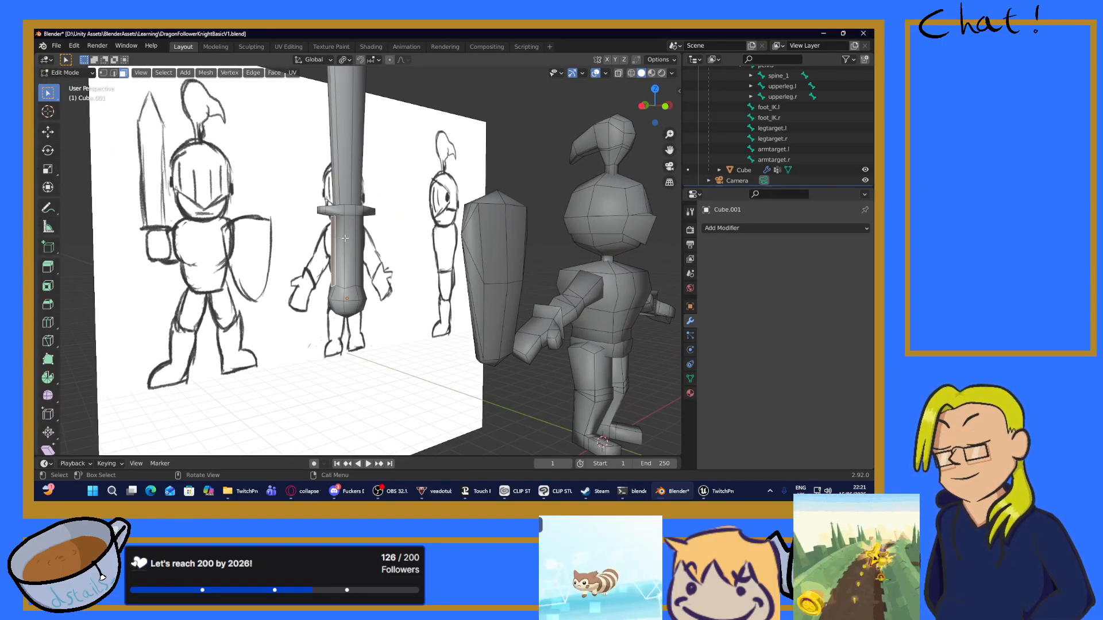
key(l)
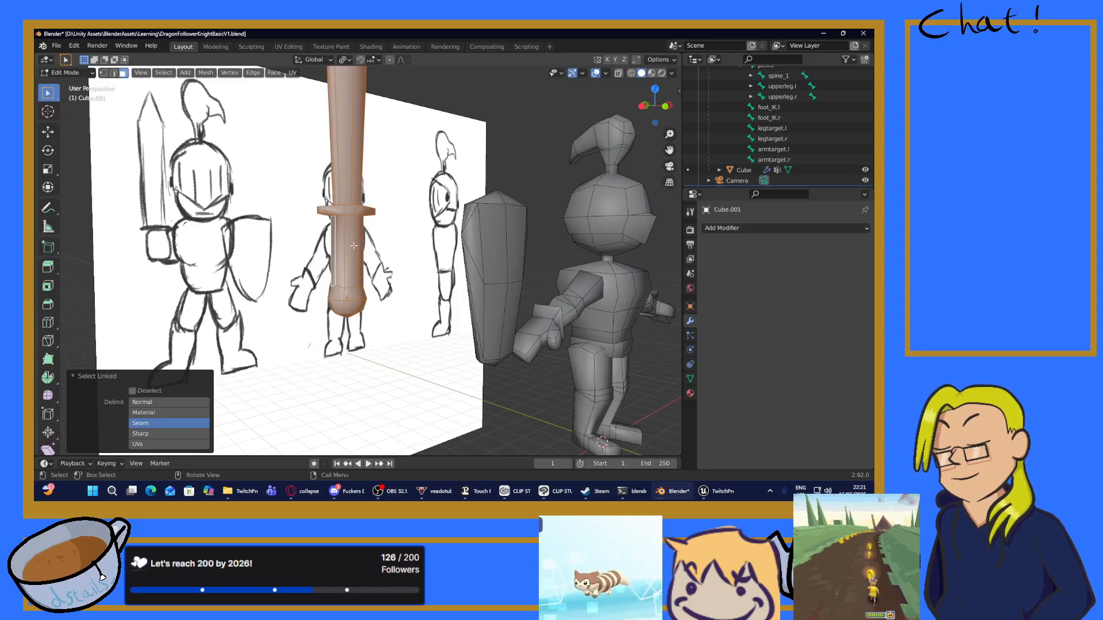
click(235, 236)
scroll(335, 232, up, 4)
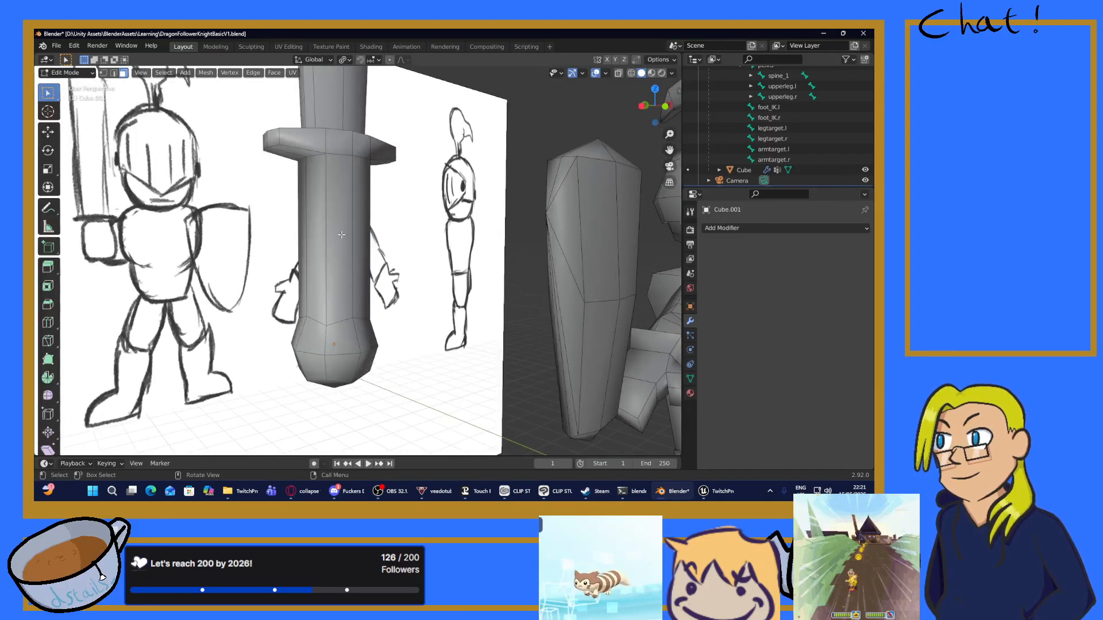
Step: Select the long faces around the sword's grip between the guard and the pommel
click(341, 234)
shift+click(311, 243)
mouse_move(388, 244)
middle_down()
mouse_move(290, 239)
mouse_move(585, 237)
middle_up()
shift+click(292, 245)
shift+click(361, 232)
shift+click(380, 233)
shift+click(397, 234)
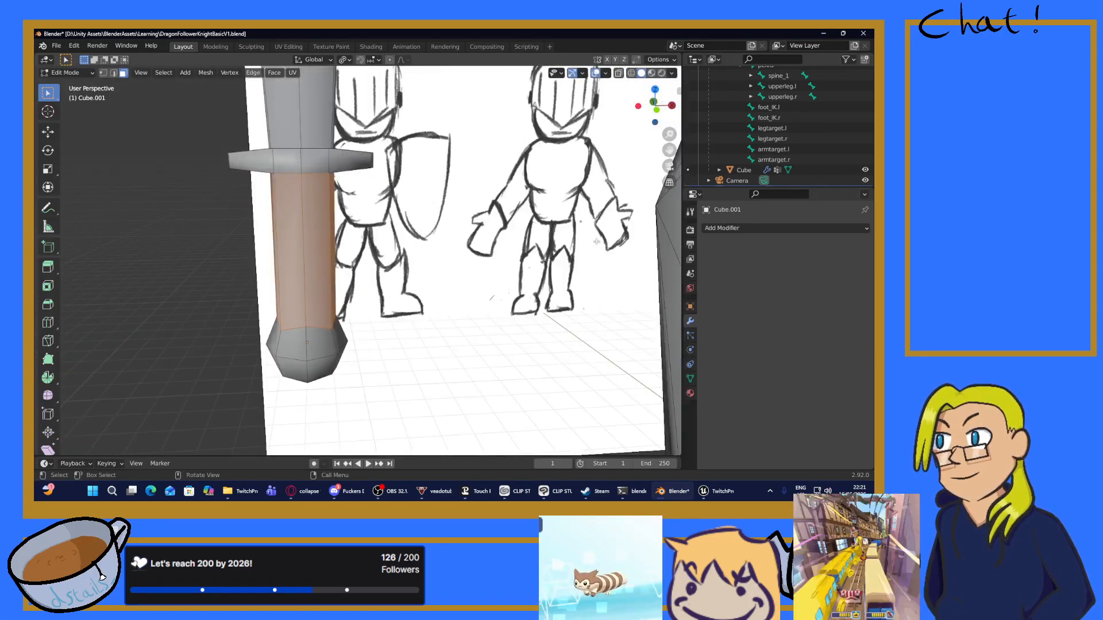
key(a)
key(ctrl+z)
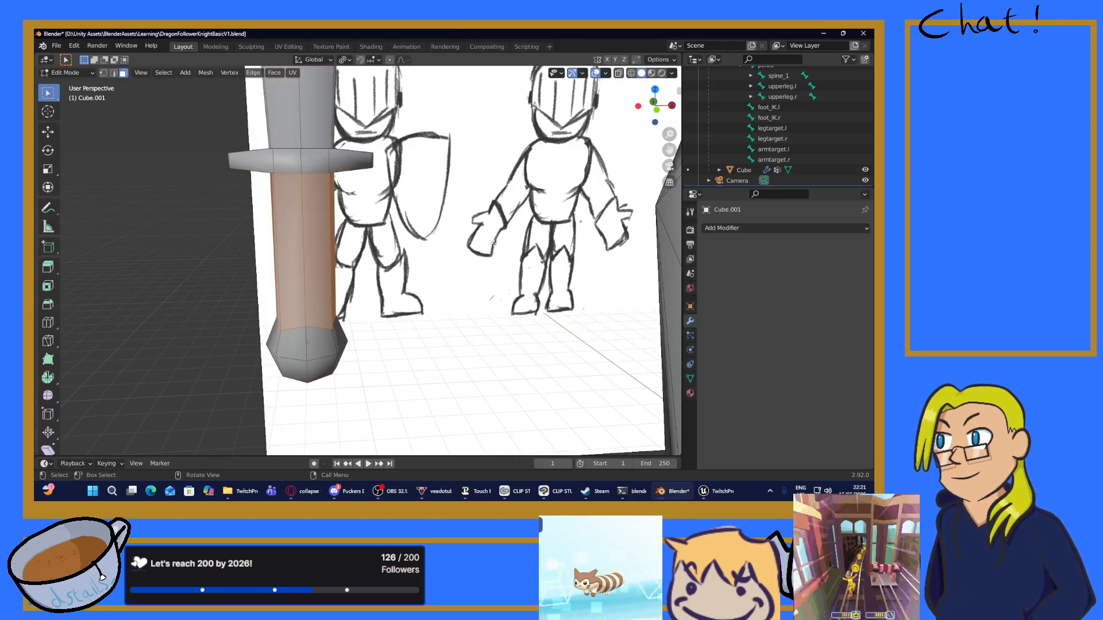
Step: Scale the selected grip faces by about 0.851 to slim the handle, and save the file
key(s)
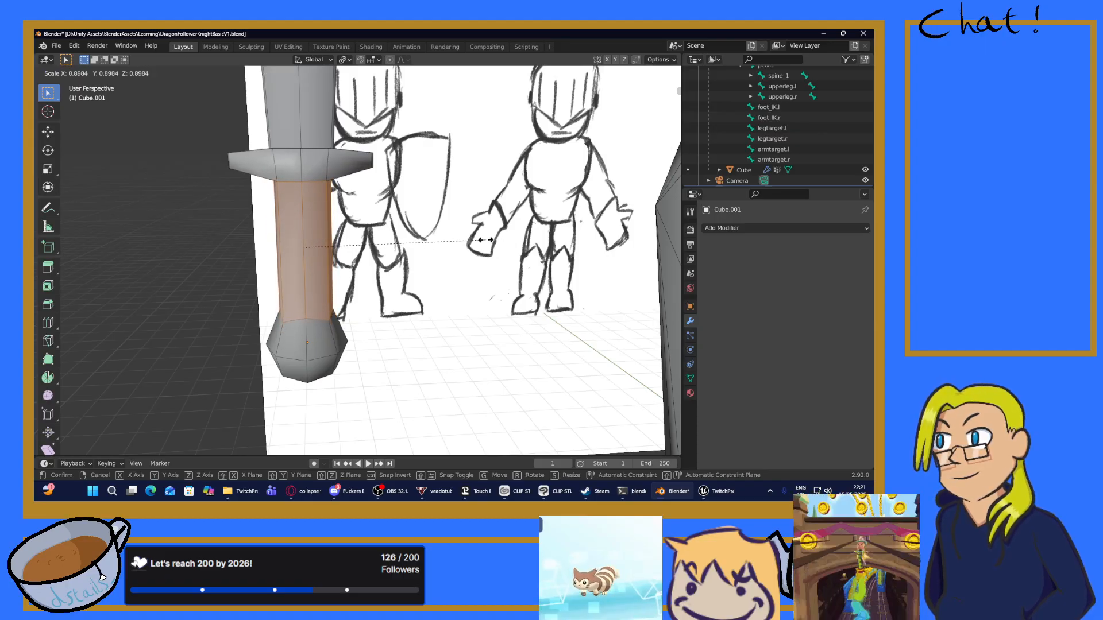
click(477, 240)
scroll(477, 240, down, 6)
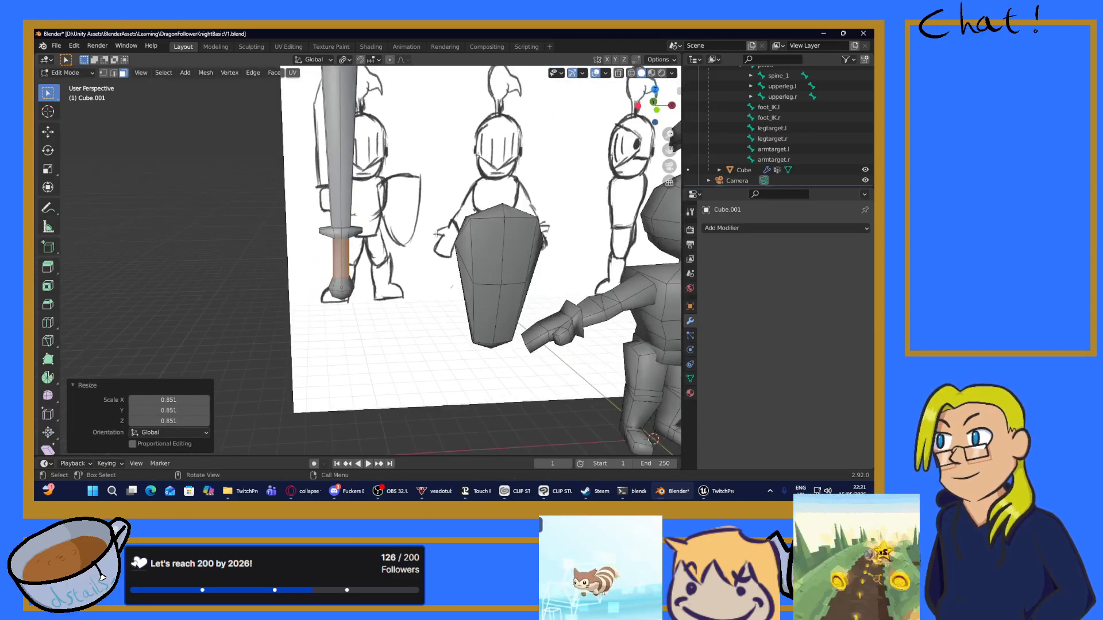
mouse_move(475, 239)
middle_down()
mouse_move(414, 225)
mouse_move(399, 197)
mouse_move(454, 218)
mouse_move(426, 216)
middle_up()
key(ctrl+s)
Step: Scale the grip faces again by about 0.981 and return to Object Mode
key(s)
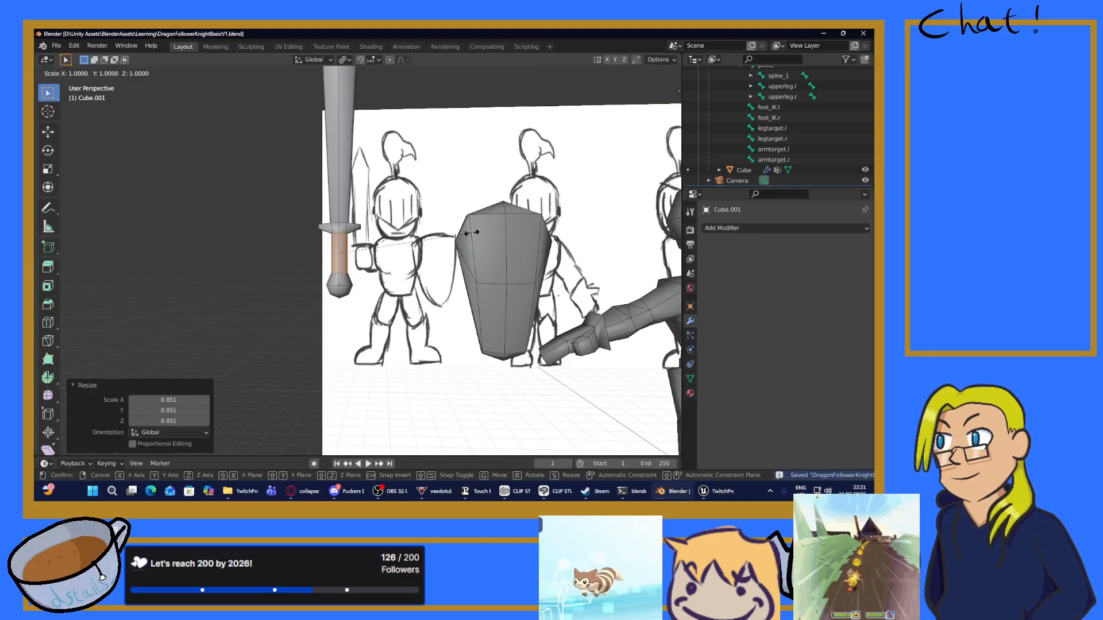
click(464, 233)
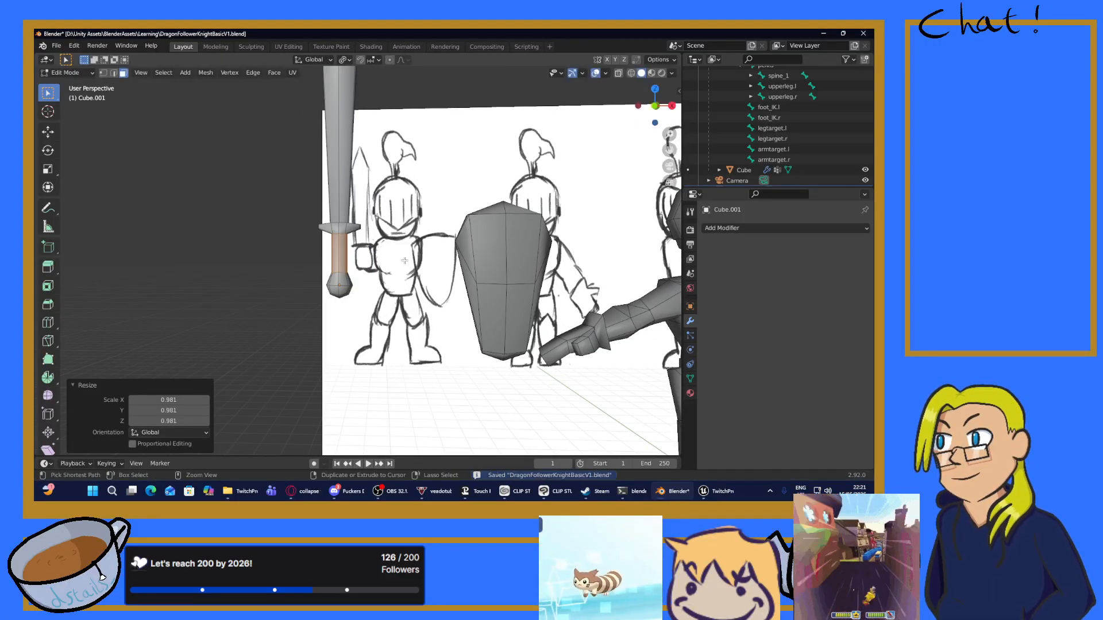
key(Tab)
scroll(406, 262, down, 5)
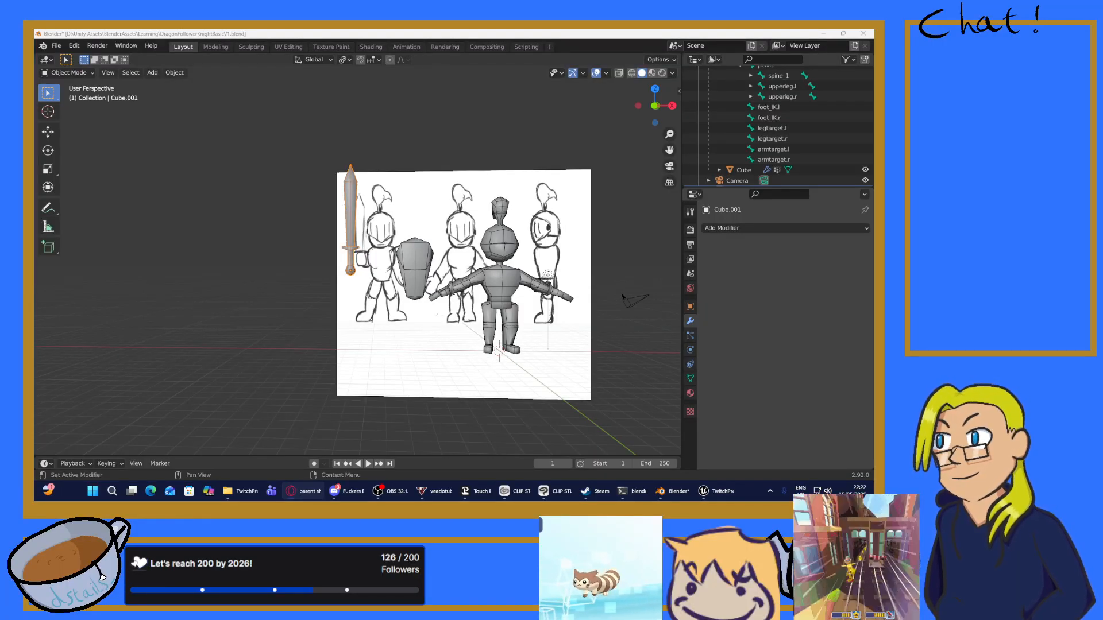
Step: Switch back to Blender and save the knight file
click(490, 33)
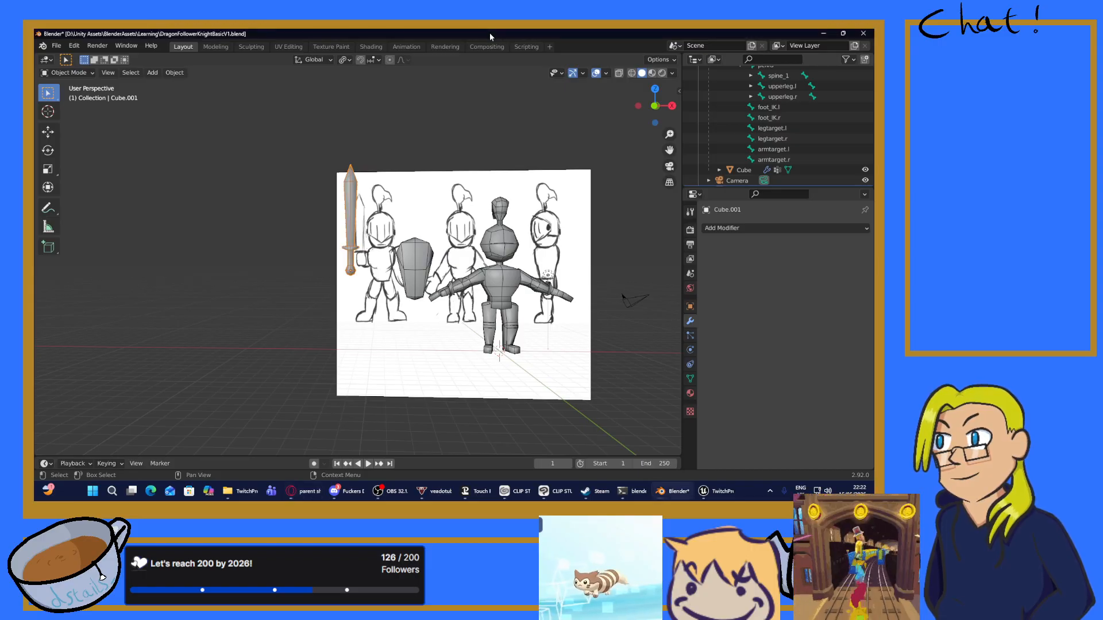
key(ctrl+s)
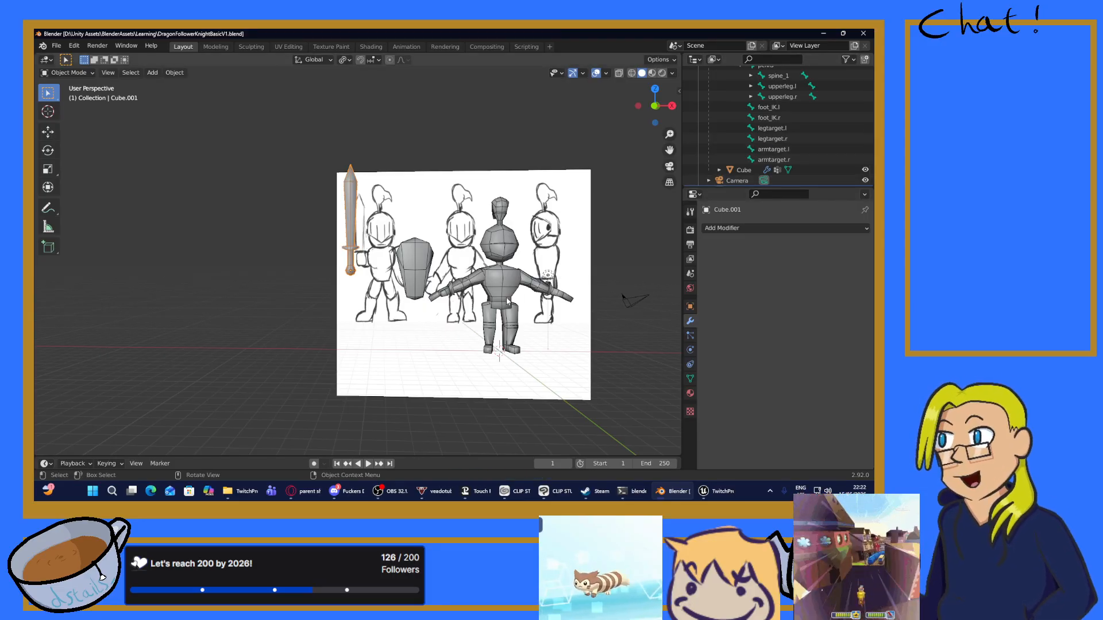
scroll(520, 298, down, 2)
scroll(509, 299, up, 2)
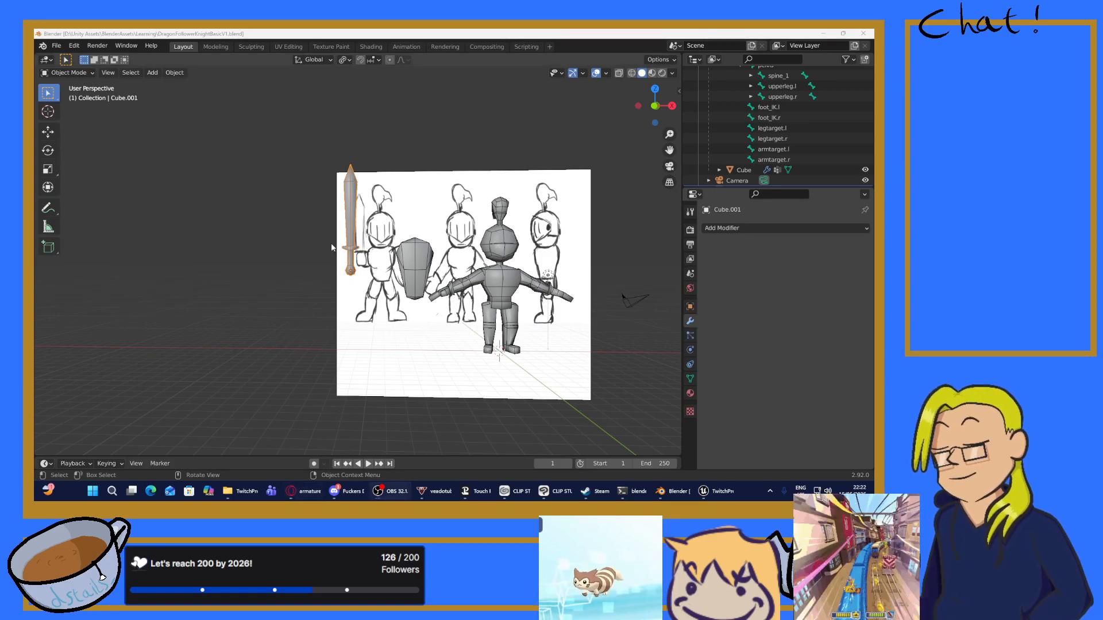
Step: Search the sword's properties for "child of" and look through the modifier, physics and object constraint settings
click(691, 211)
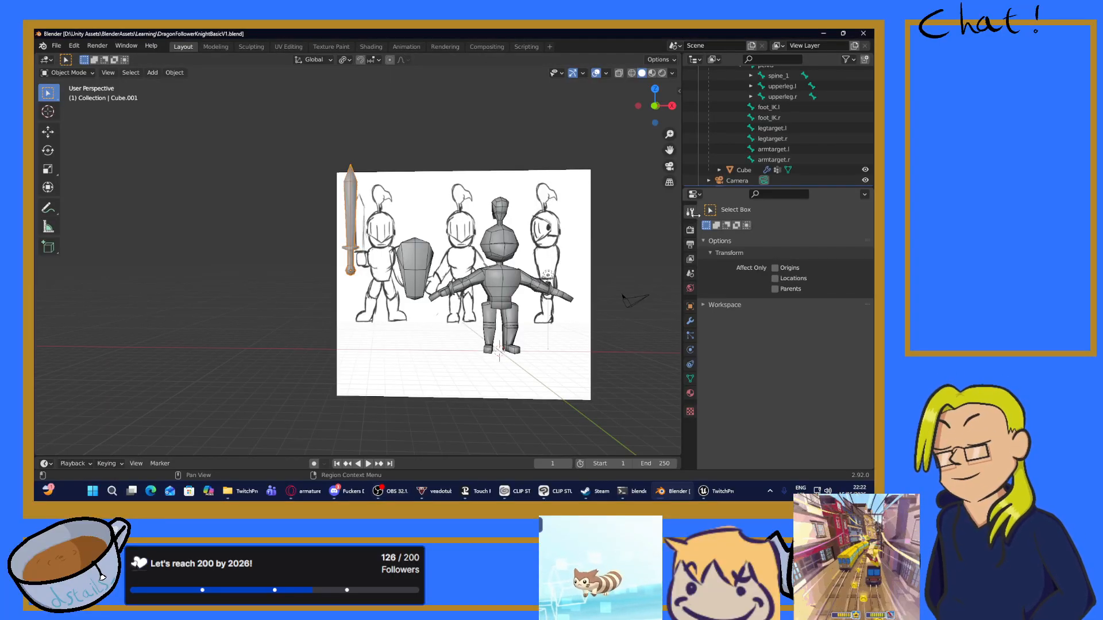
click(692, 231)
click(691, 212)
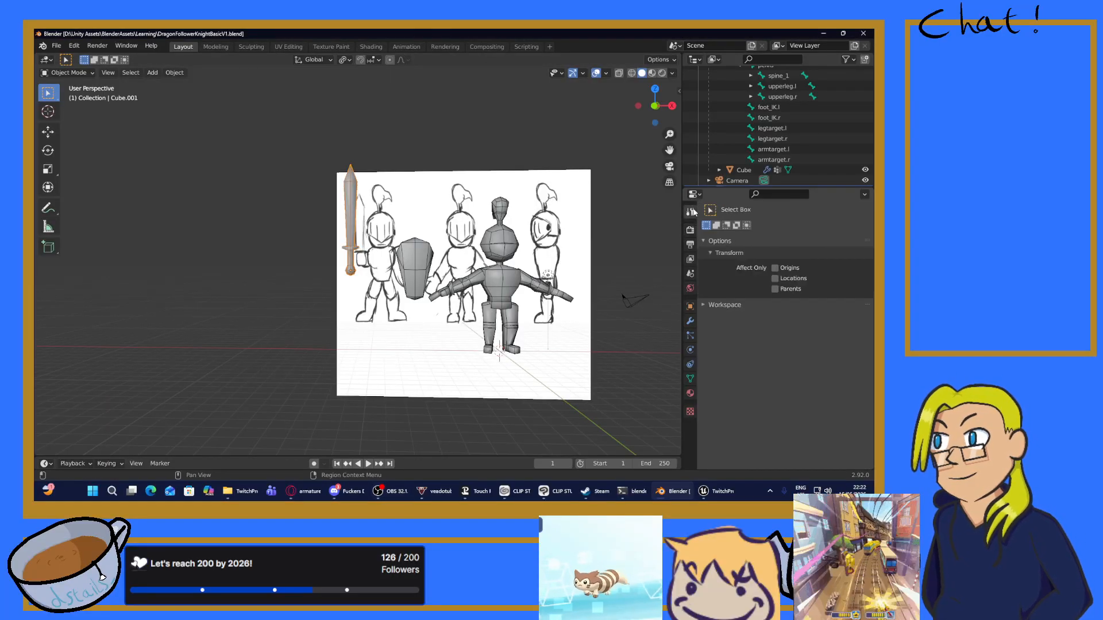
click(765, 195)
text(child of)
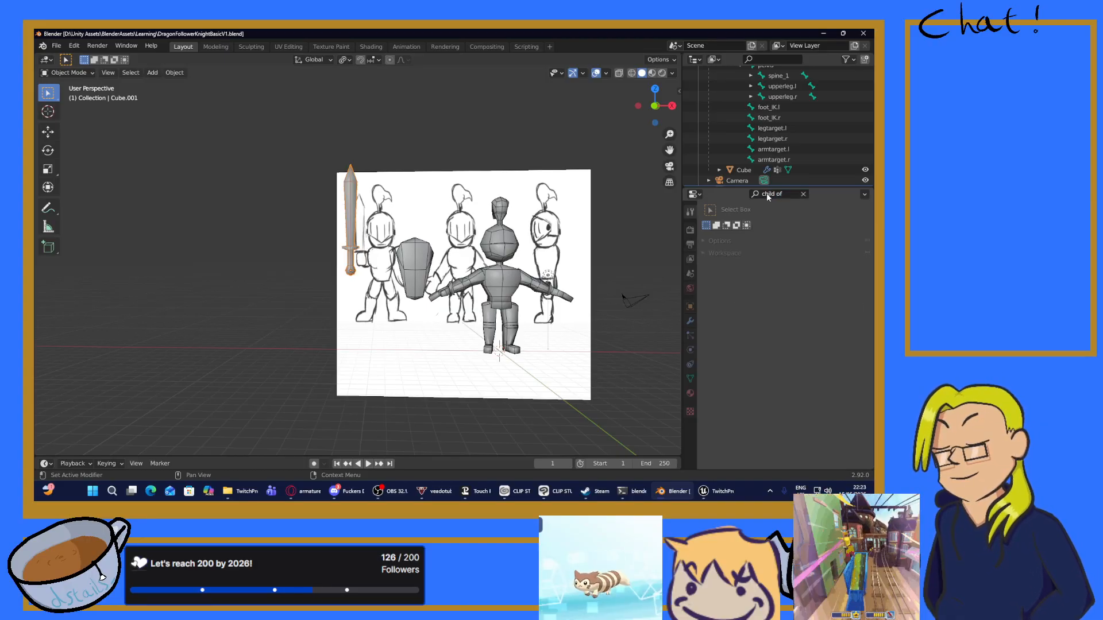
key(Return)
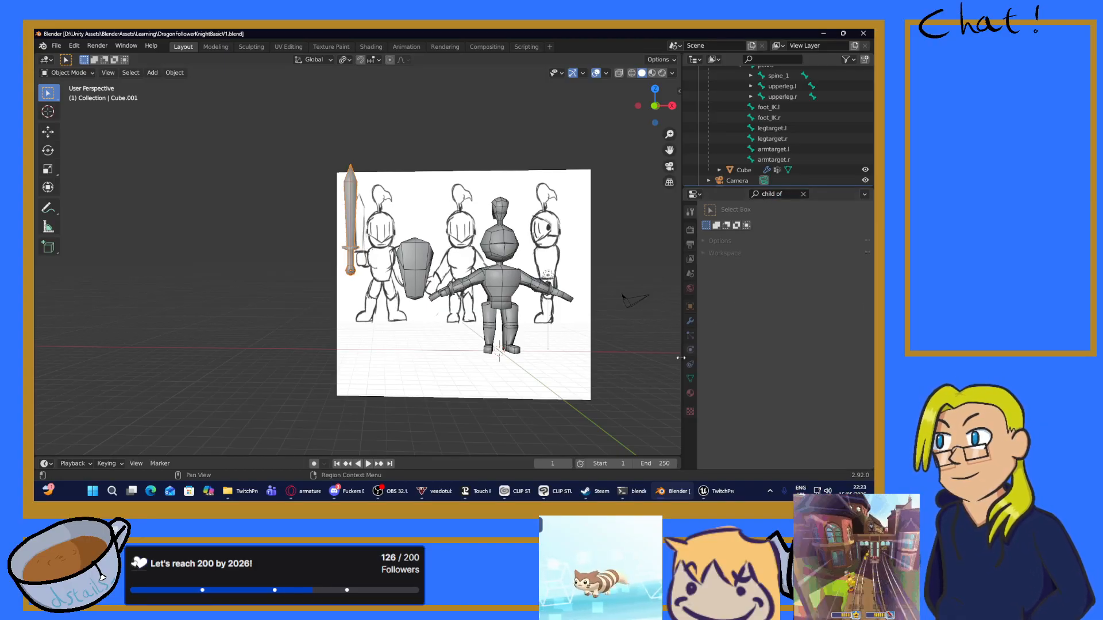
click(691, 322)
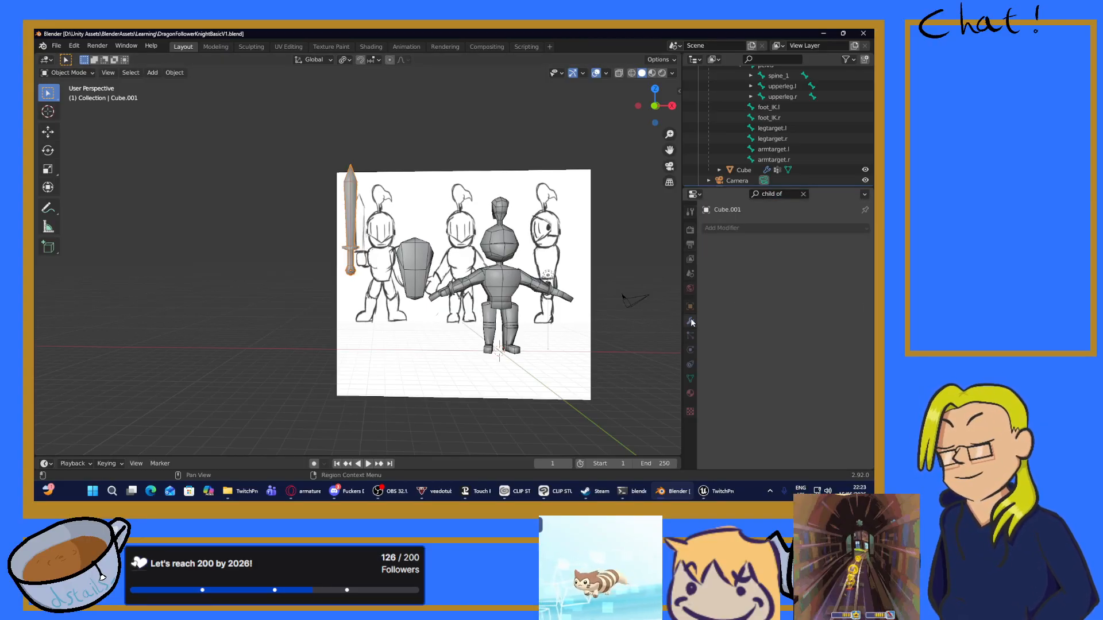
click(691, 350)
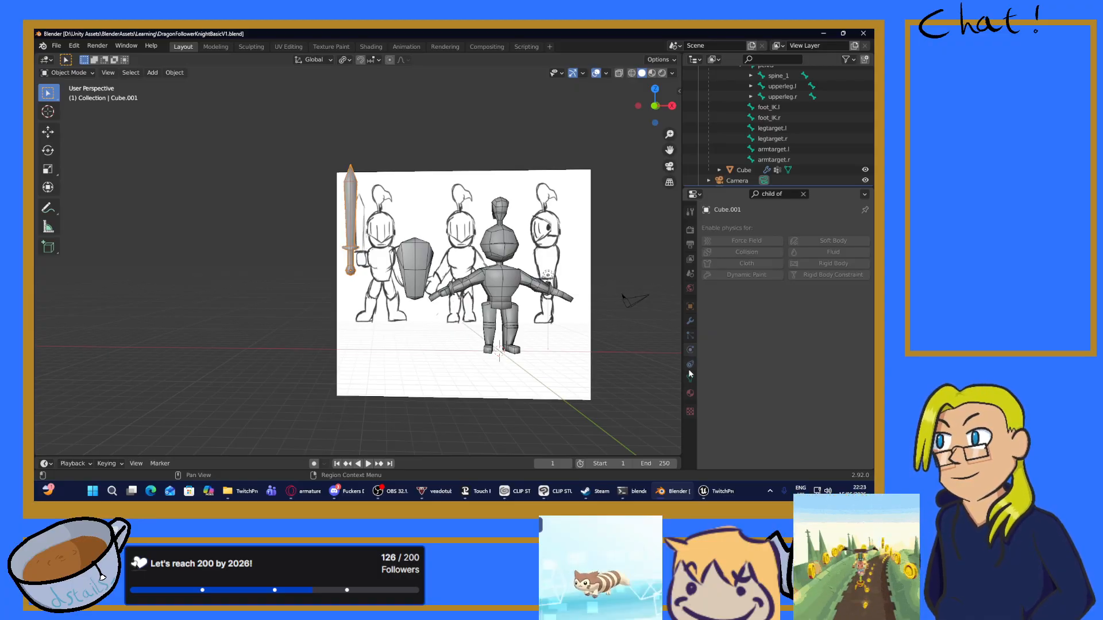
click(690, 368)
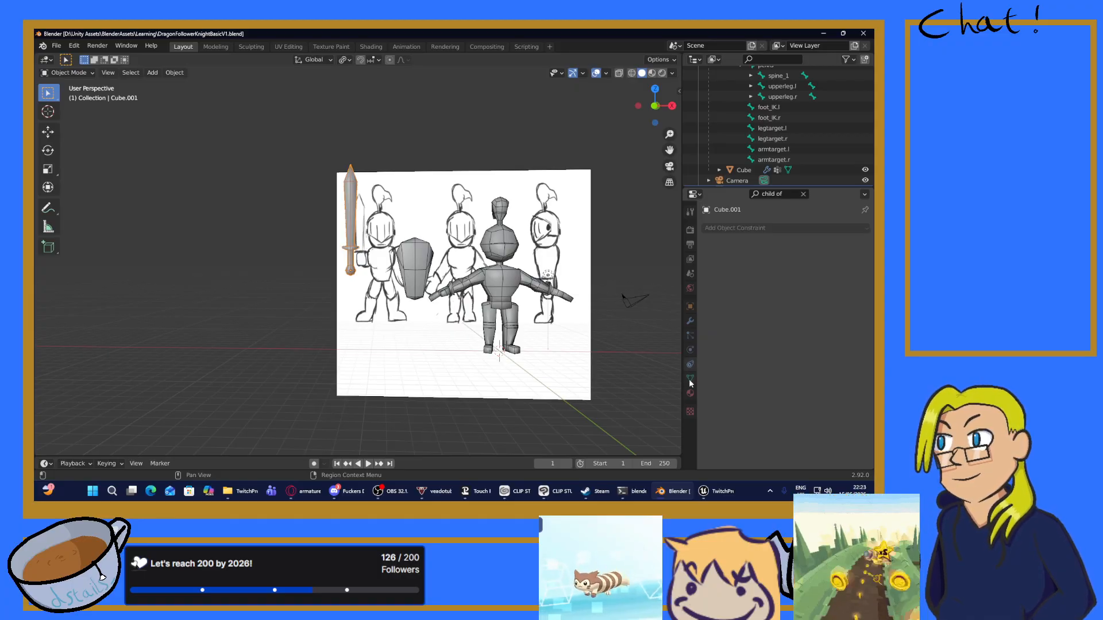
Step: Clear the property search and add a Child Of constraint to the sword, targeting the Armature's hand.r bone
click(803, 194)
click(782, 229)
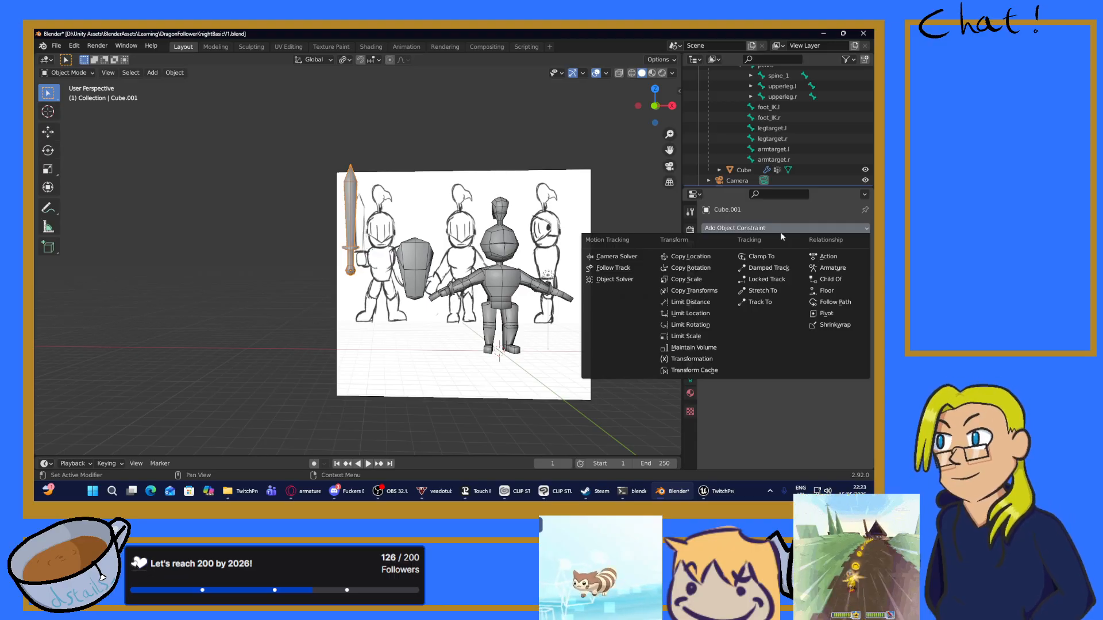
click(827, 280)
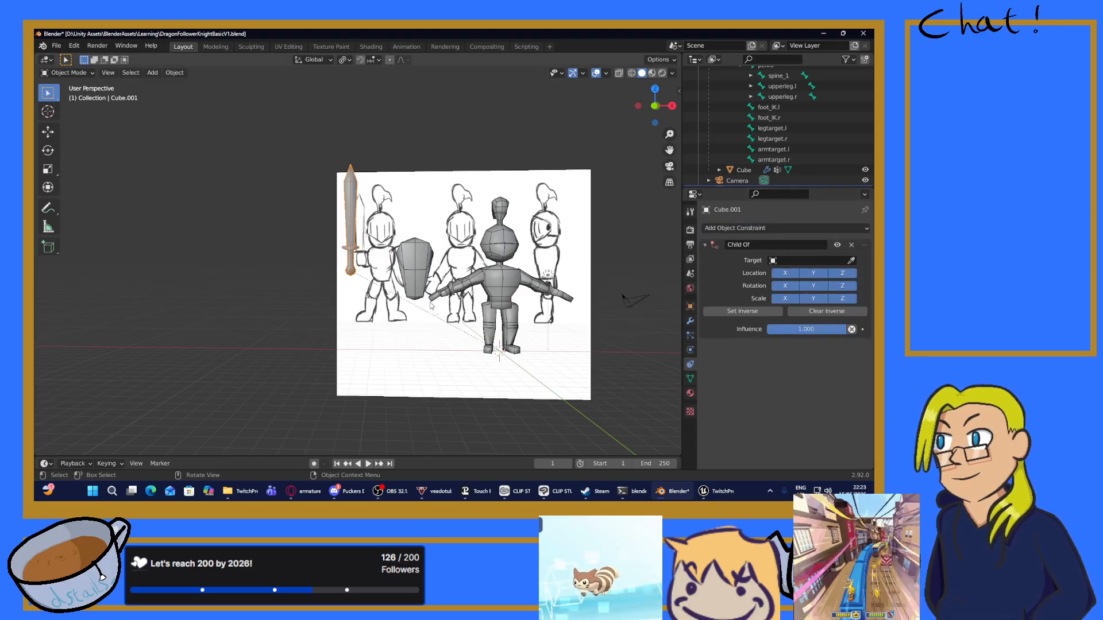
middle_drag(429, 305, 506, 344)
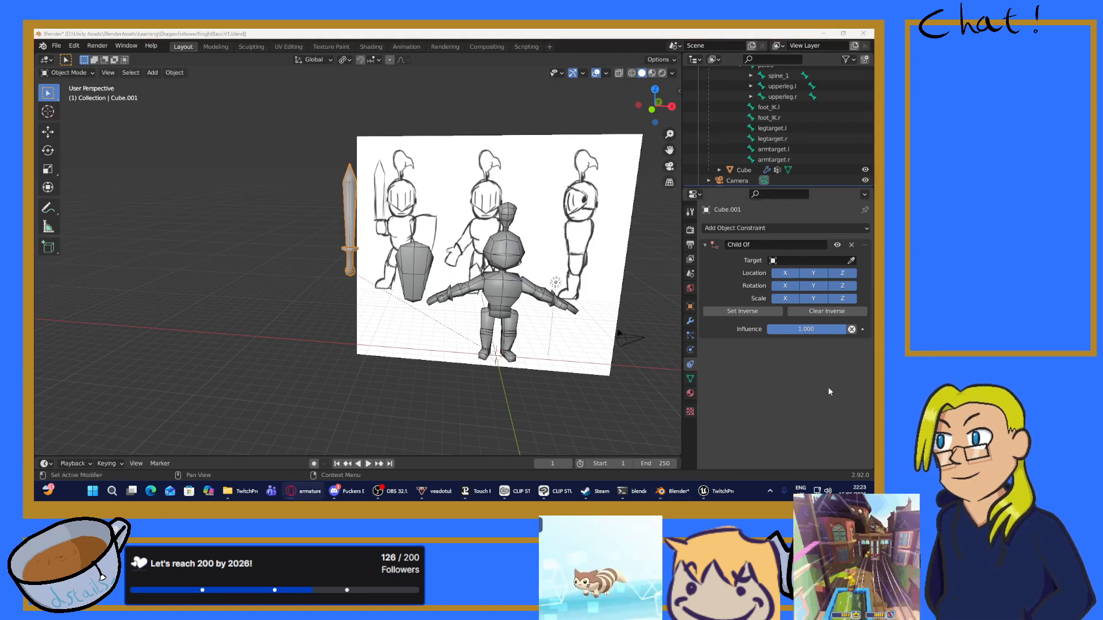
scroll(798, 133, up, 3)
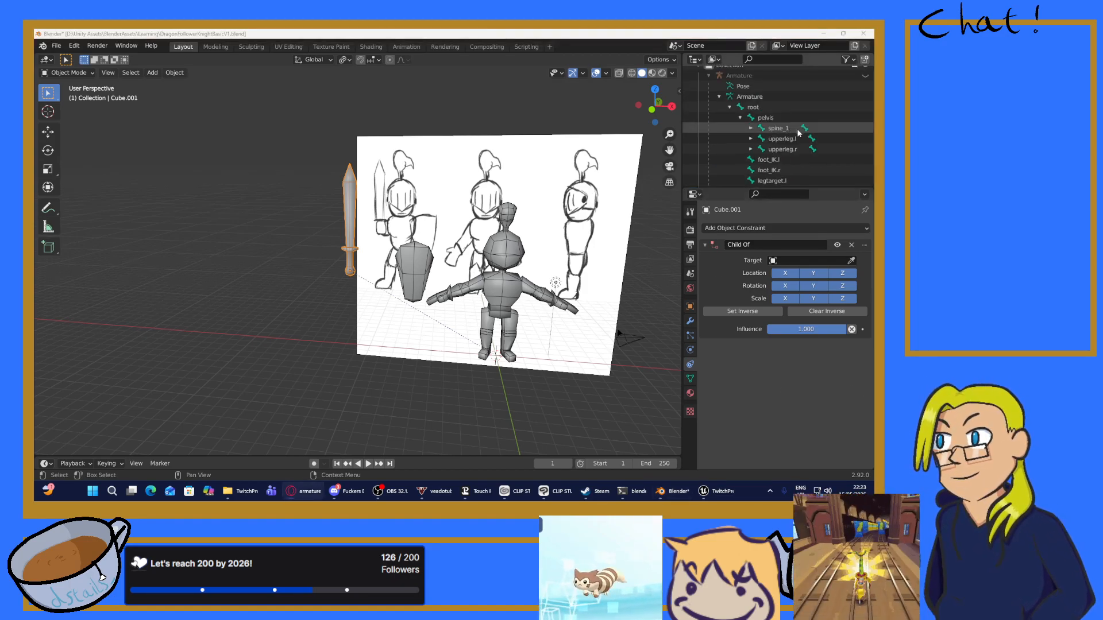
scroll(800, 126, down, 2)
click(804, 261)
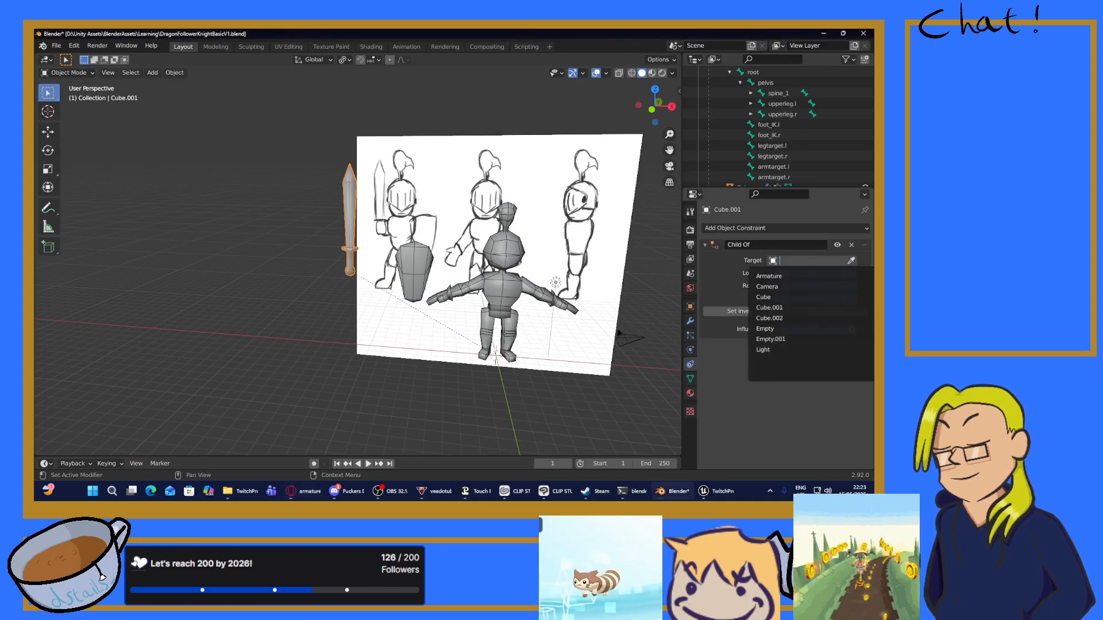
click(793, 276)
click(793, 274)
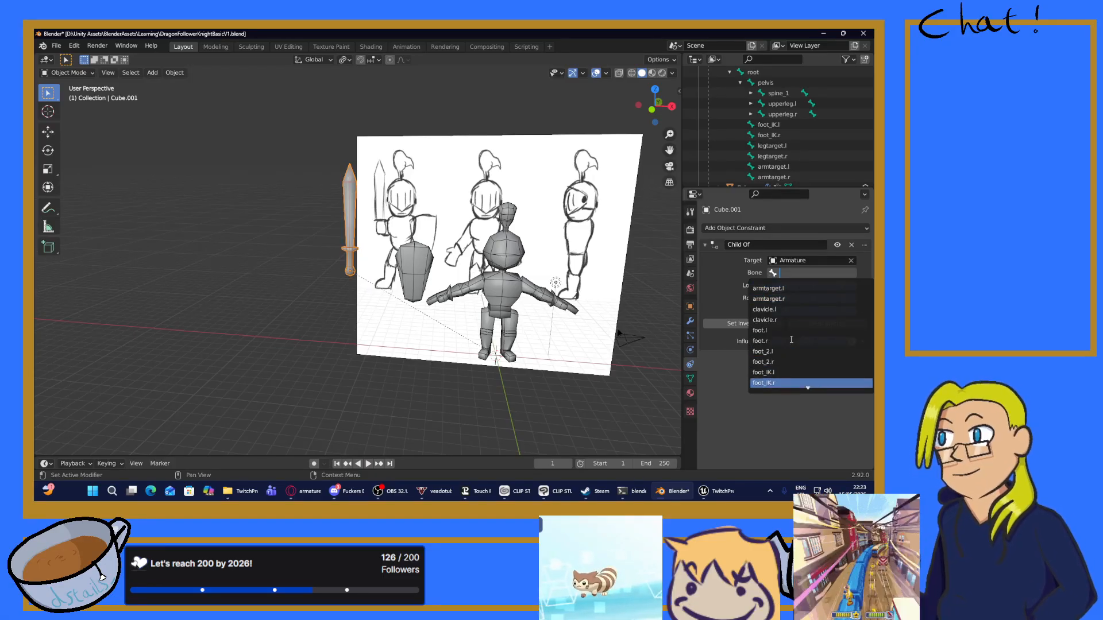
scroll(781, 345, down, 5)
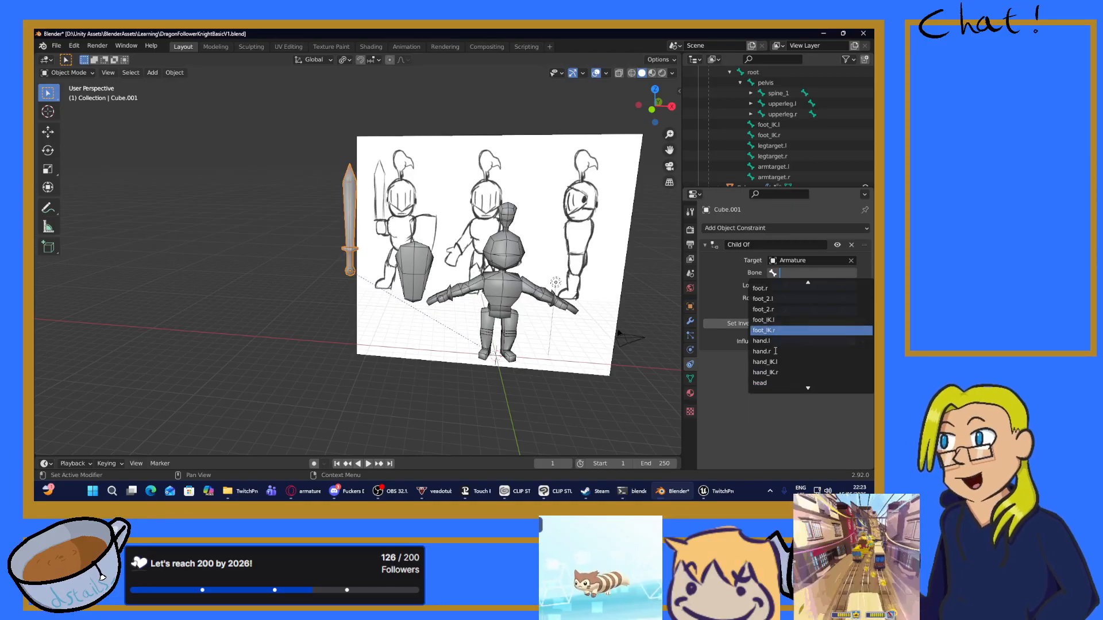
click(767, 354)
Step: Try Set Inverse and Clear Inverse on the sword's Child Of constraint, ending with Set Inverse
scroll(495, 328, down, 5)
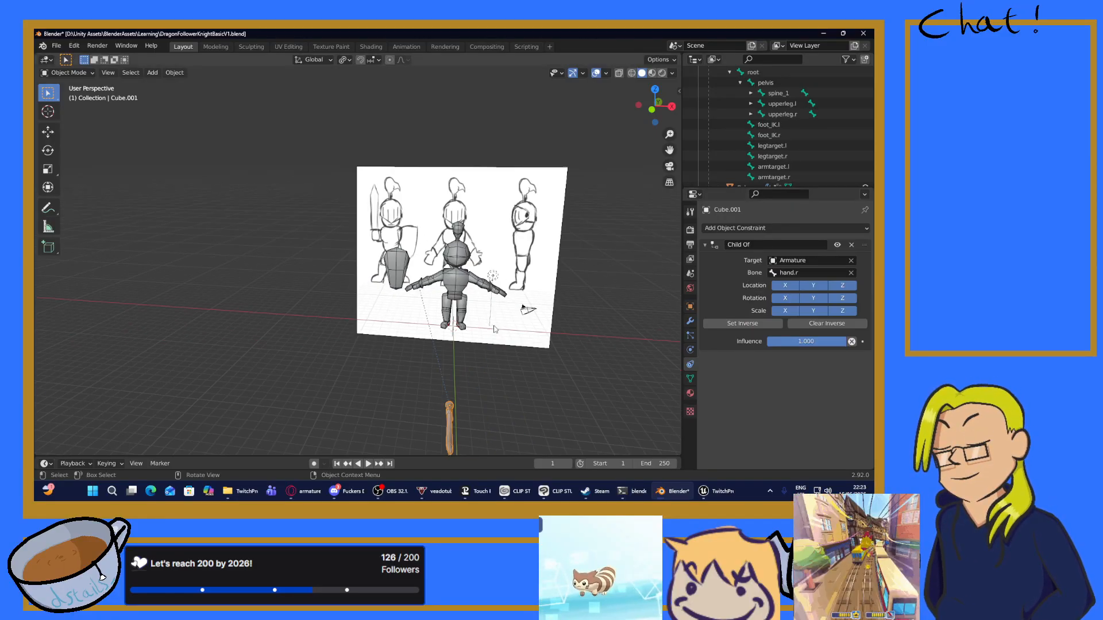
scroll(493, 327, up, 1)
mouse_move(493, 328)
middle_down()
mouse_move(503, 322)
mouse_move(488, 311)
middle_up()
middle_drag(460, 321, 602, 301)
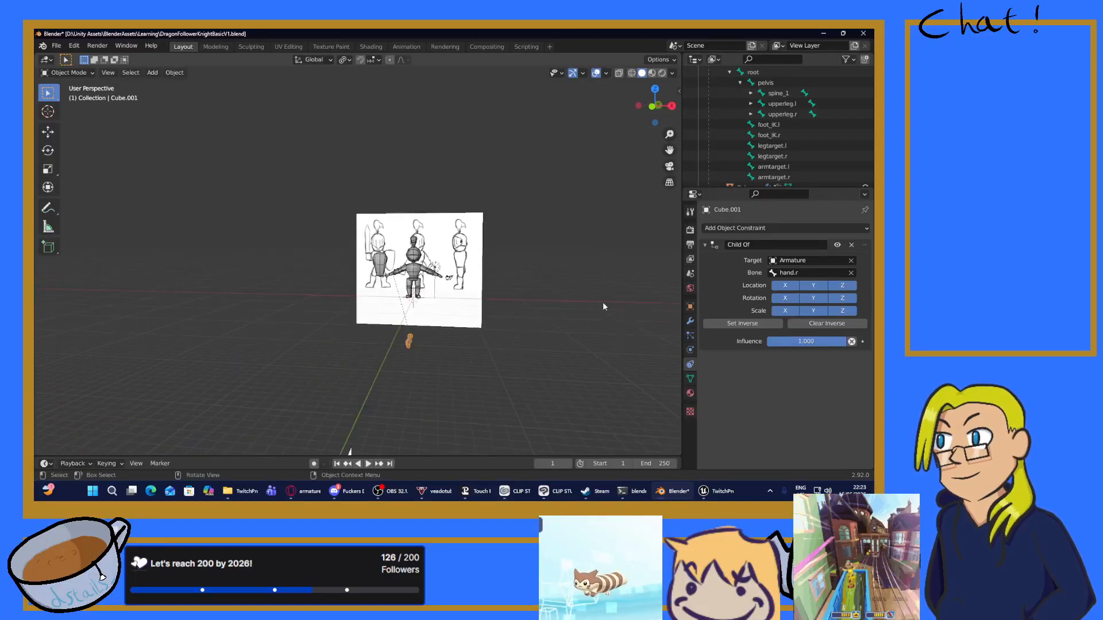
mouse_move(833, 343)
mouse_down()
mouse_move(767, 343)
mouse_move(848, 343)
mouse_up()
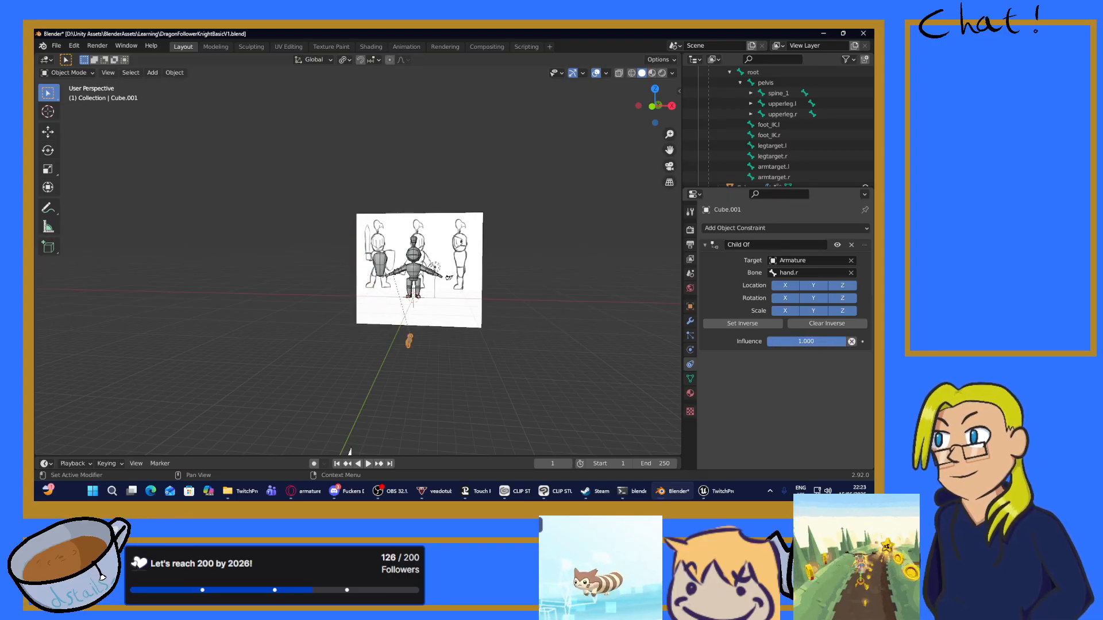
click(764, 325)
click(811, 324)
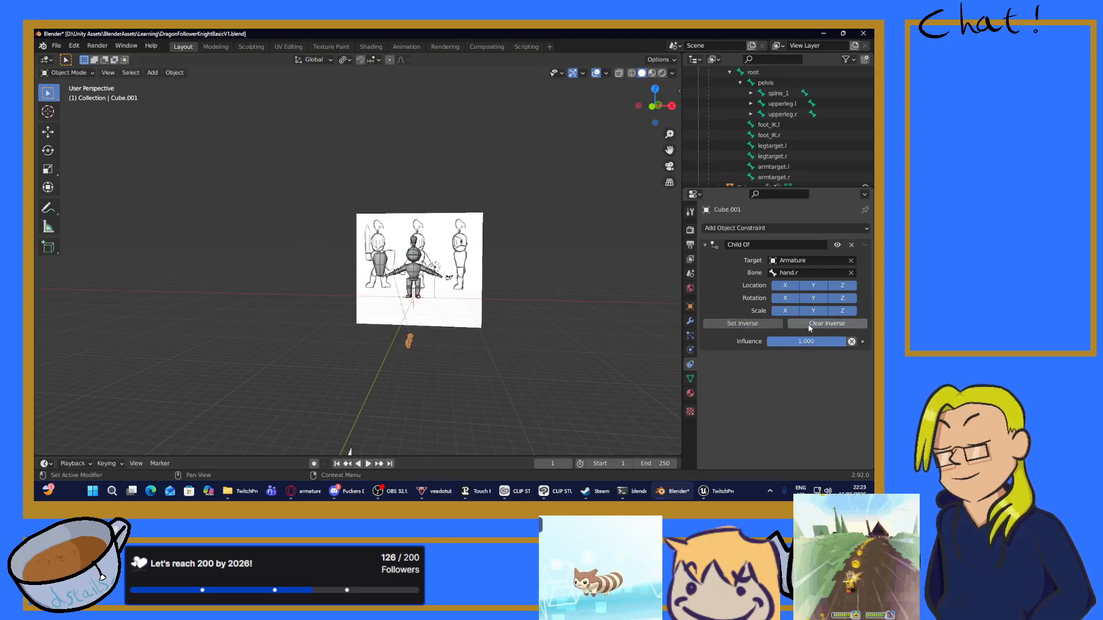
click(767, 325)
Step: Try moving the constrained sword to the knight's right hand, and undo the move
scroll(552, 321, up, 6)
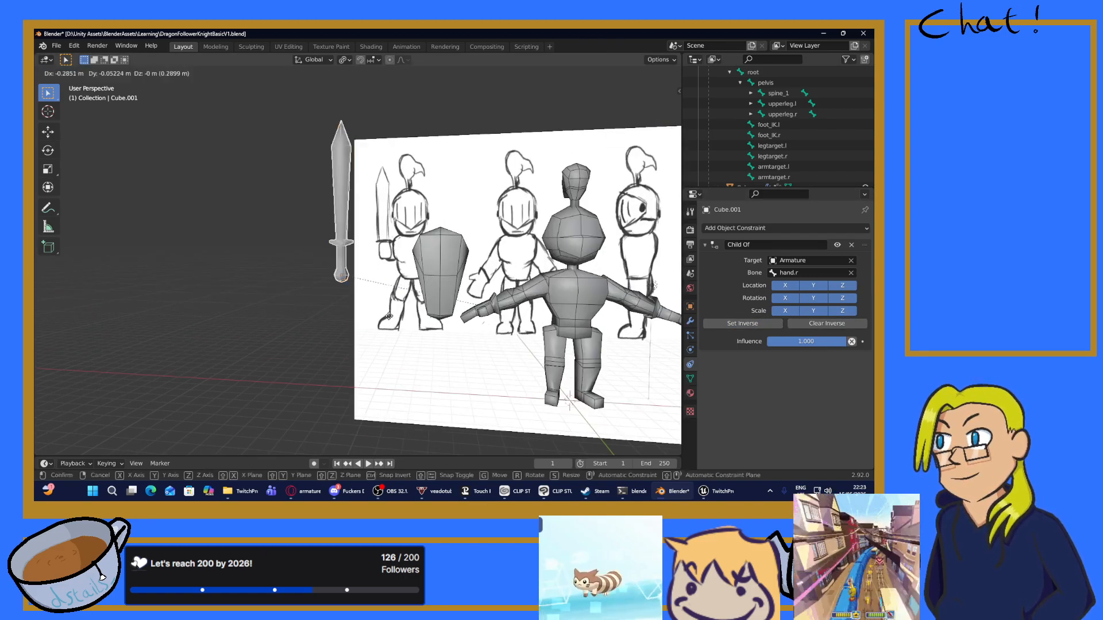
key(g)
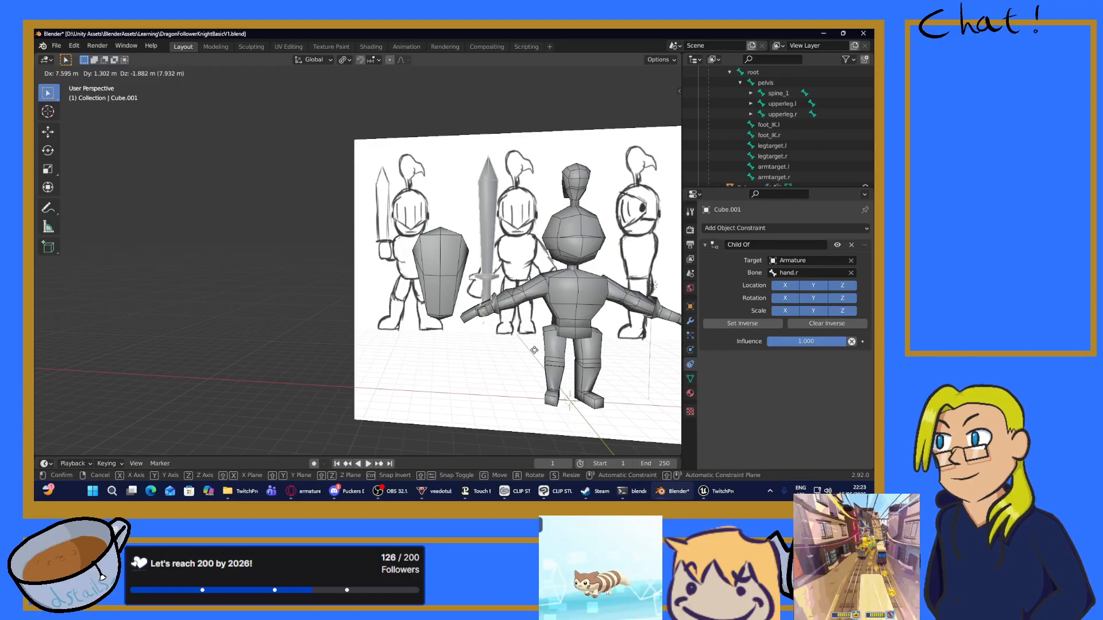
click(535, 350)
key(ctrl+z)
Step: Undo the Child Of constraint's inverse, bone and target settings and its addition to the sword
mouse_move(558, 348)
middle_down()
mouse_move(377, 364)
mouse_move(541, 349)
middle_up()
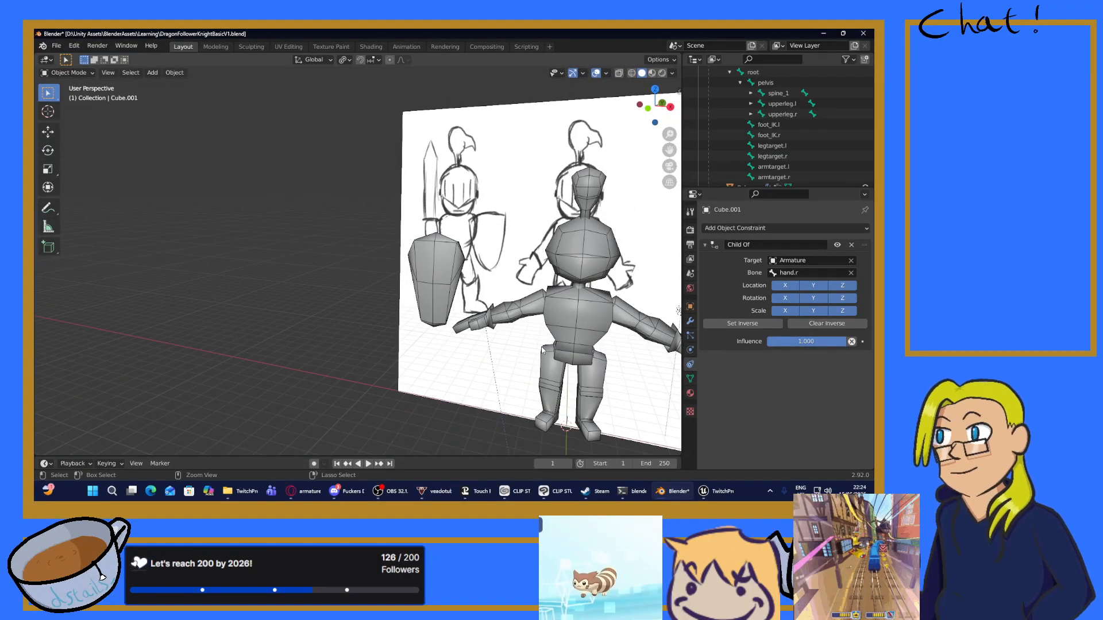
key(ctrl+z)
key(ctrl+z)
key(ctrl+z)
key(ctrl+z)
key(ctrl+z)
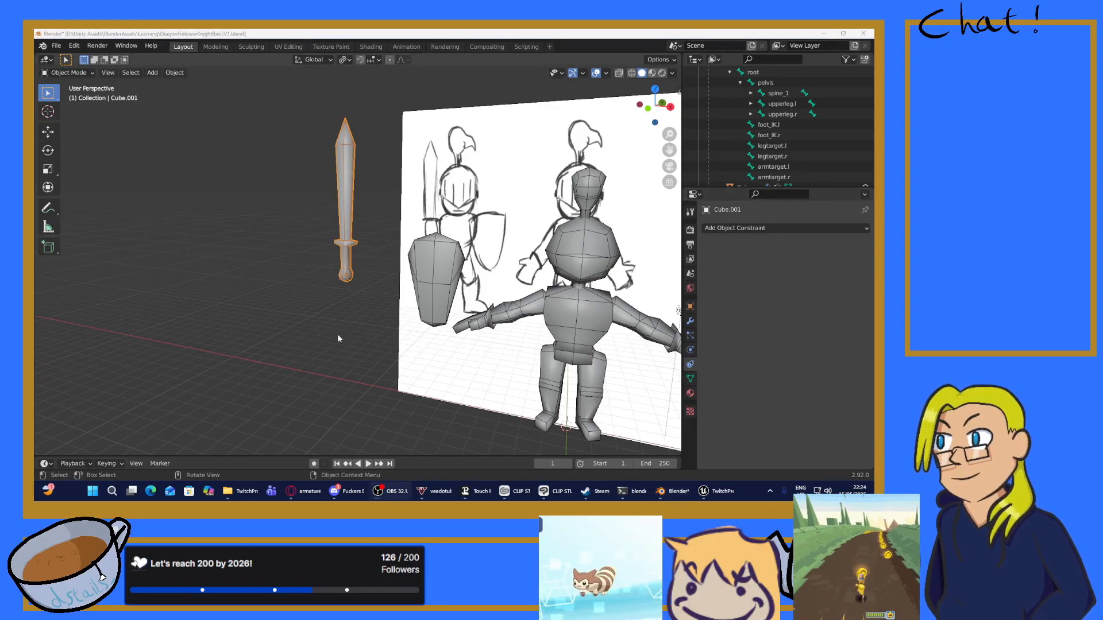
Step: Save the knight file and move the sword about 7.17 m along X to the knight's right hand
click(150, 34)
key(ctrl+s)
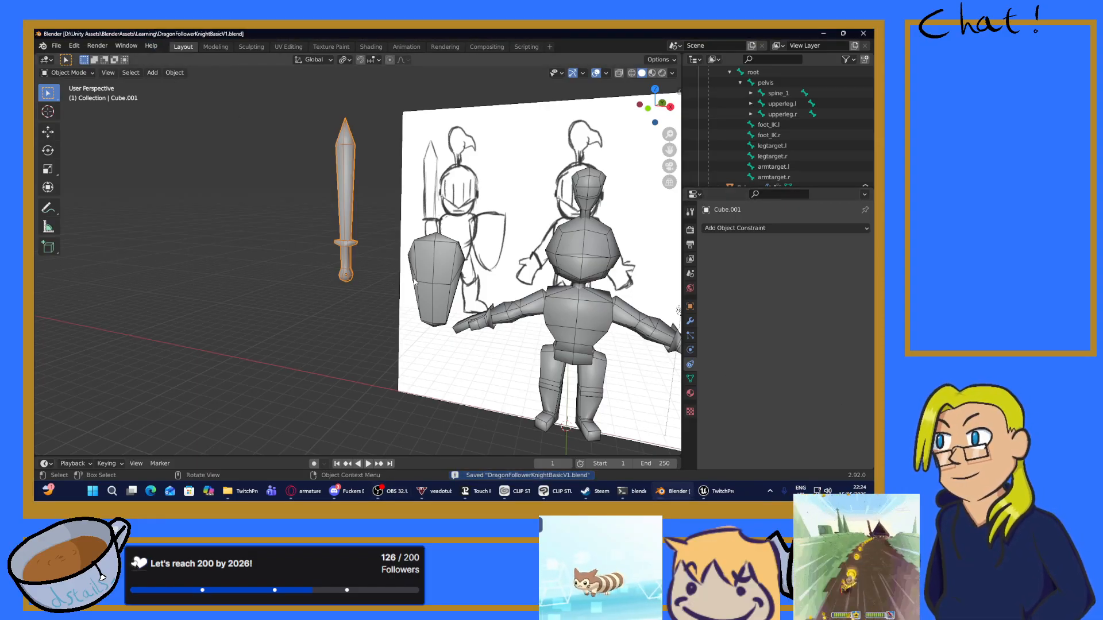
scroll(408, 276, down, 4)
middle_drag(408, 276, 398, 267)
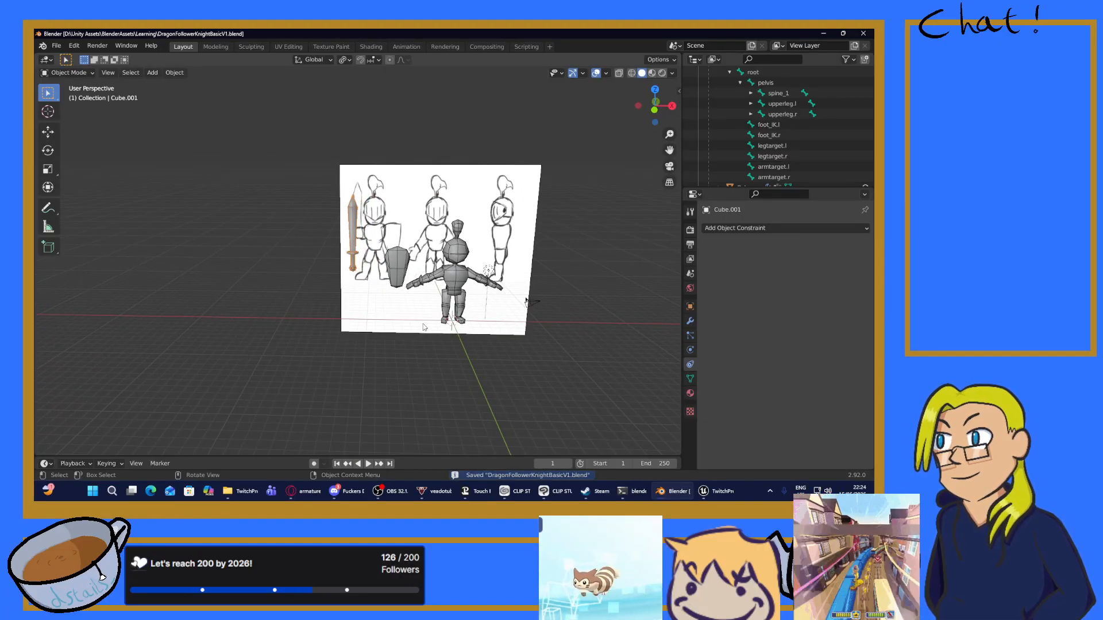
key(g)
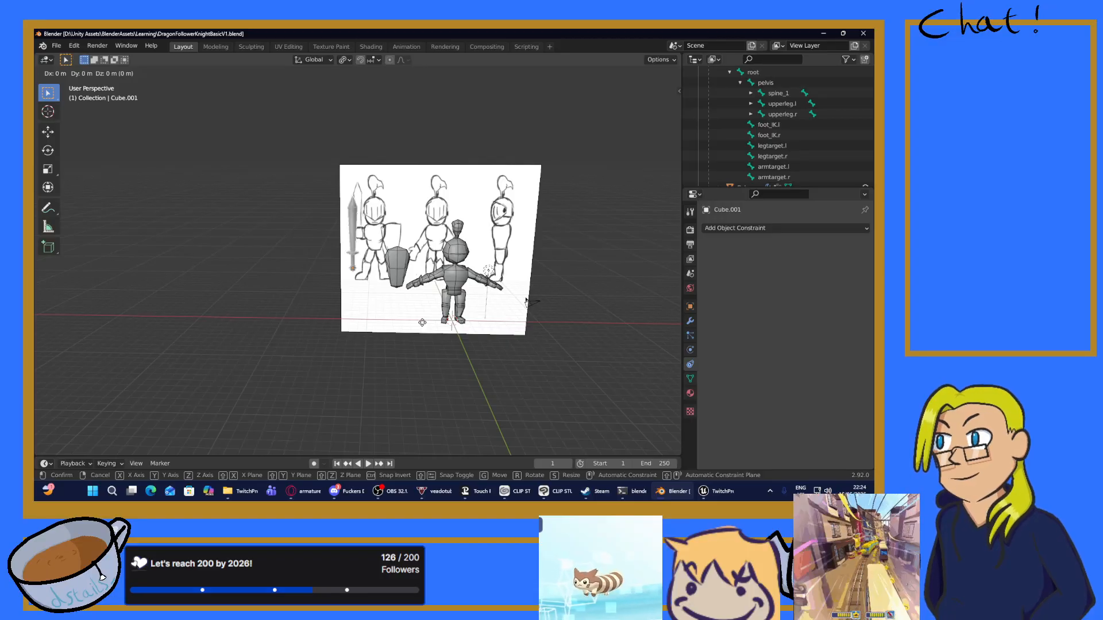
key(x)
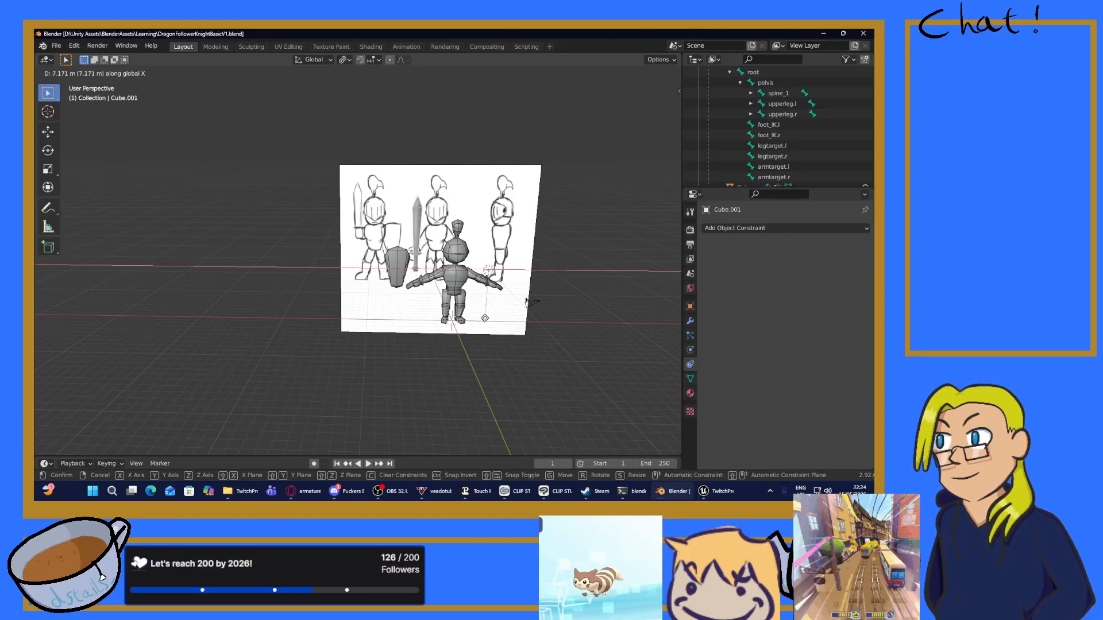
click(525, 301)
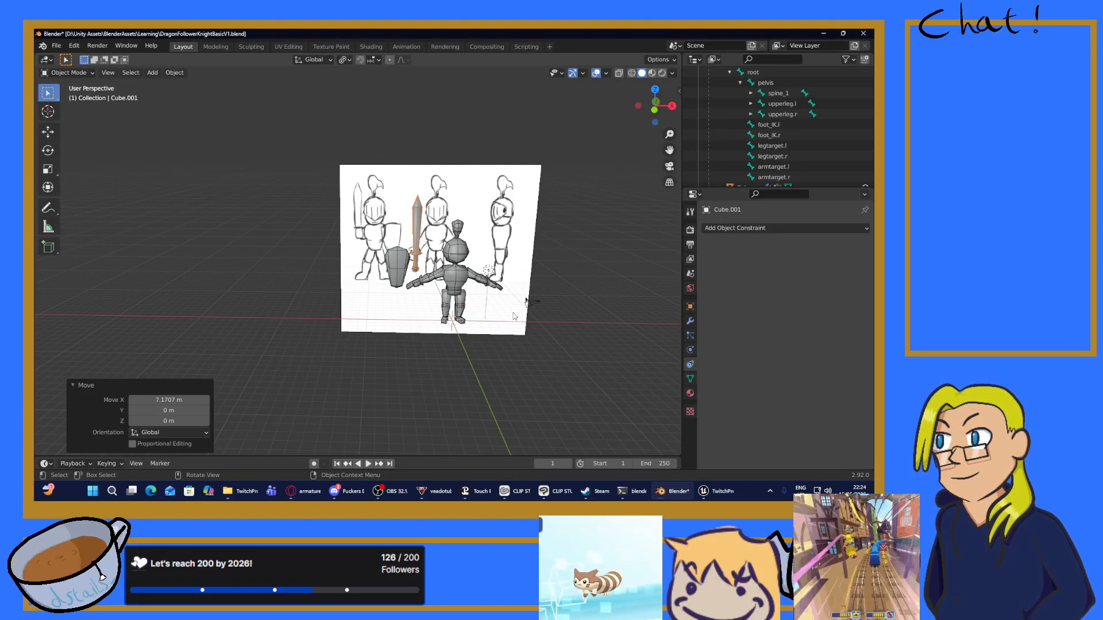
mouse_move(517, 319)
middle_down()
mouse_move(617, 326)
mouse_move(500, 313)
middle_up()
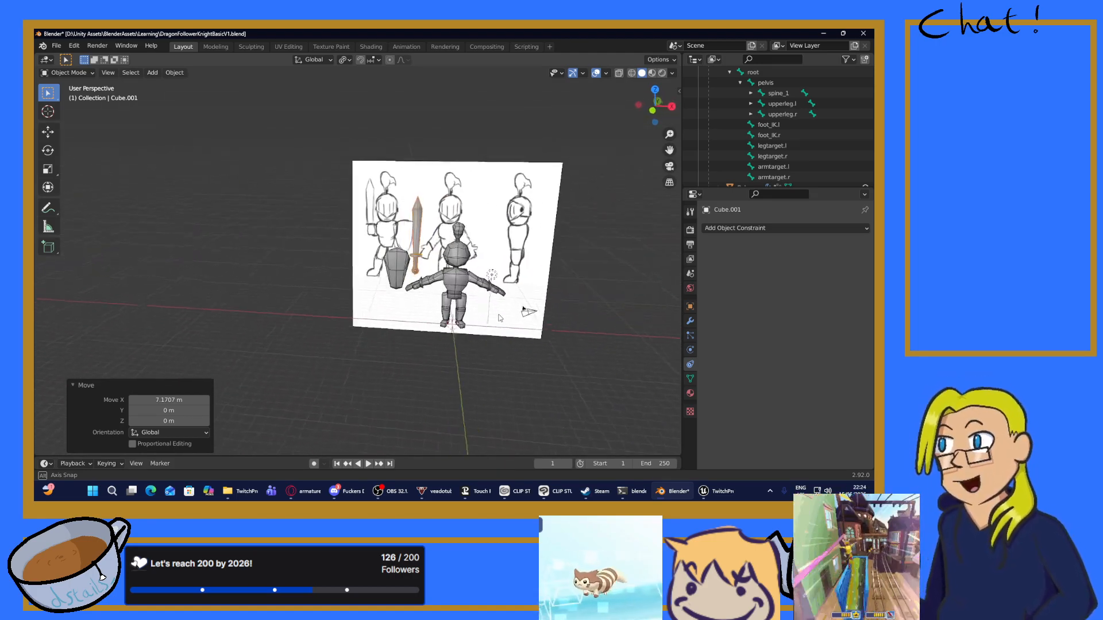
Step: Move the shield about 10.83 m along X to the knight's left hand
click(394, 266)
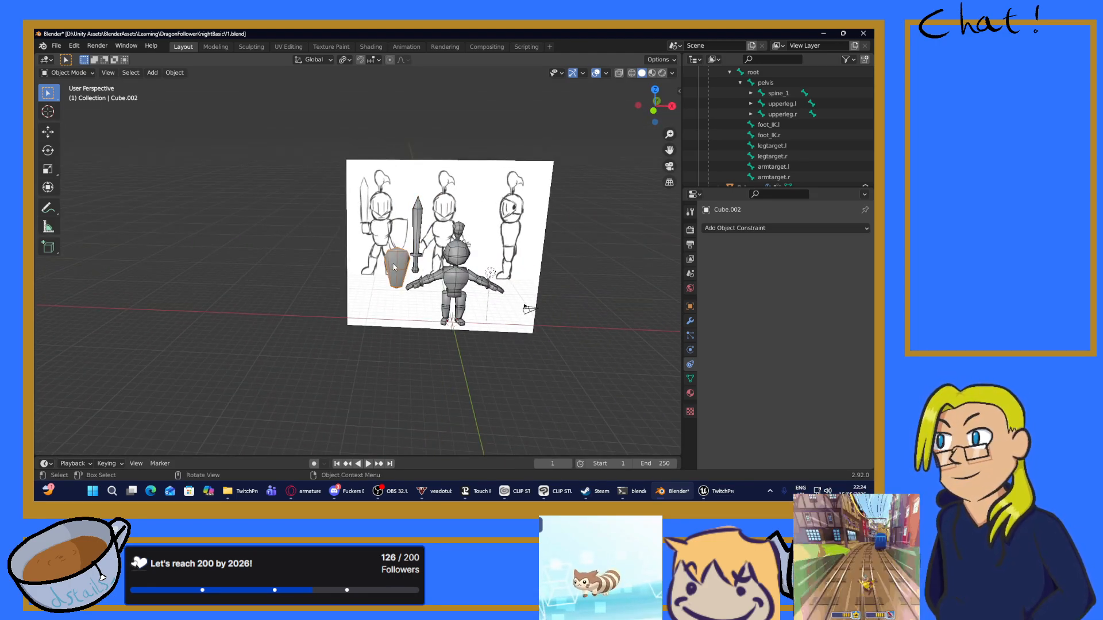
key(g)
key(x)
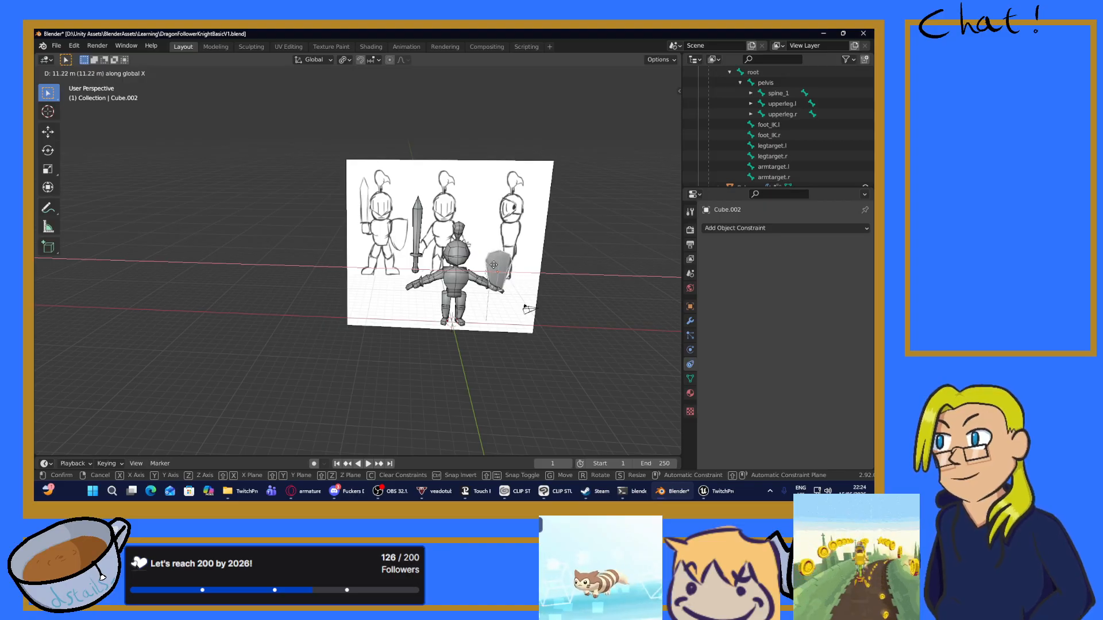
click(562, 286)
Step: Move the shield about -1.64 m along Y so it sits in front of the knight's left arm
mouse_move(562, 286)
middle_down()
mouse_move(435, 278)
mouse_move(476, 228)
middle_up()
key(g)
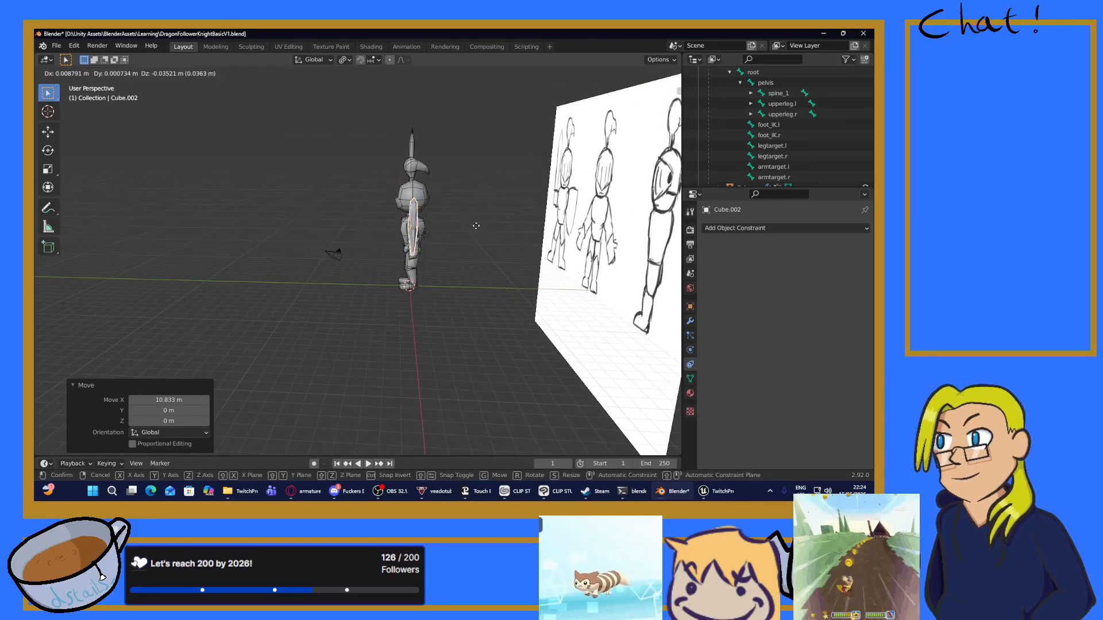
key(y)
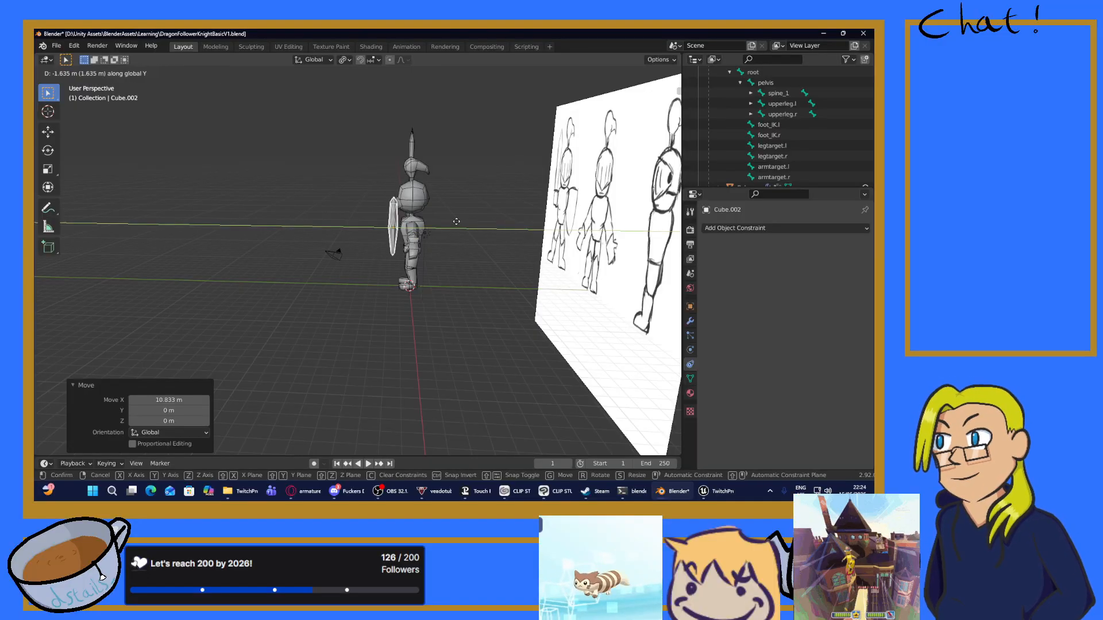
click(457, 222)
Step: Scale the shield up uniformly by about 1.19
scroll(478, 237, up, 4)
mouse_move(483, 238)
middle_down()
mouse_move(609, 257)
mouse_move(578, 273)
mouse_move(561, 215)
mouse_move(467, 242)
middle_up()
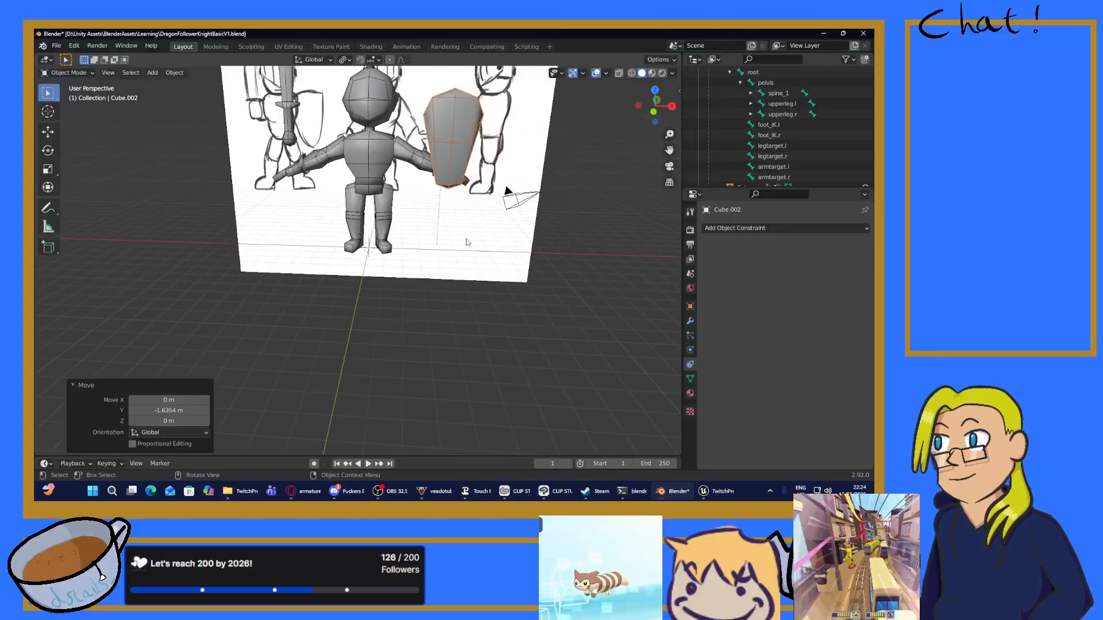
key(s)
click(547, 216)
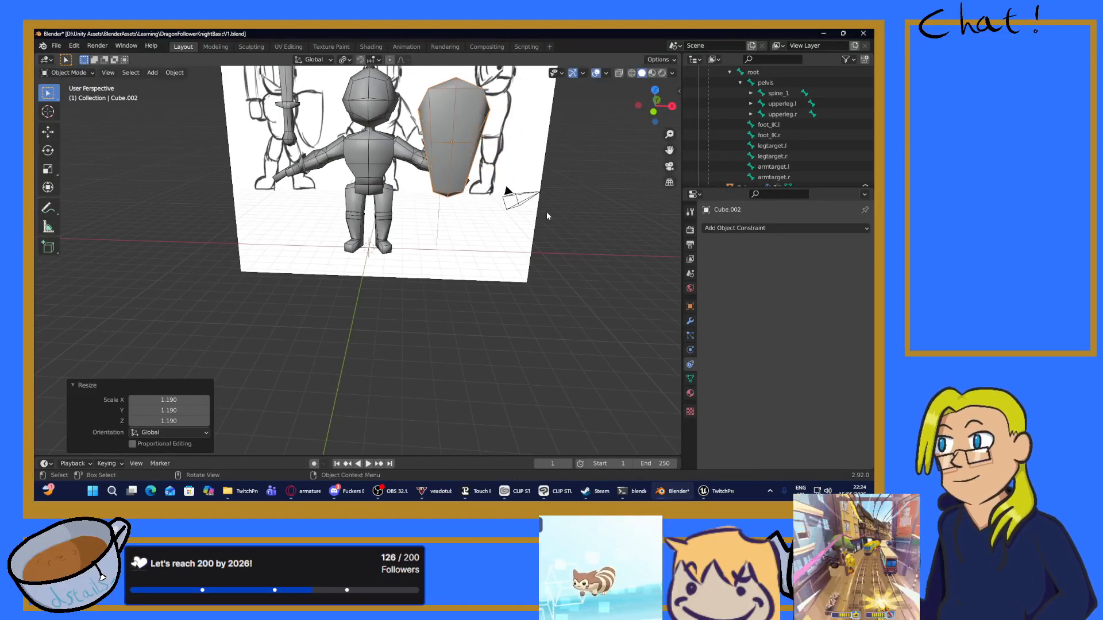
Step: In Edit Mode, select the four large back faces of the shield and flatten them with LoopTools Flatten
mouse_move(567, 194)
middle_down()
mouse_move(515, 265)
mouse_move(378, 257)
mouse_move(393, 259)
mouse_move(372, 265)
mouse_move(460, 298)
mouse_move(419, 310)
mouse_move(149, 157)
middle_up()
key(Tab)
scroll(402, 256, up, 4)
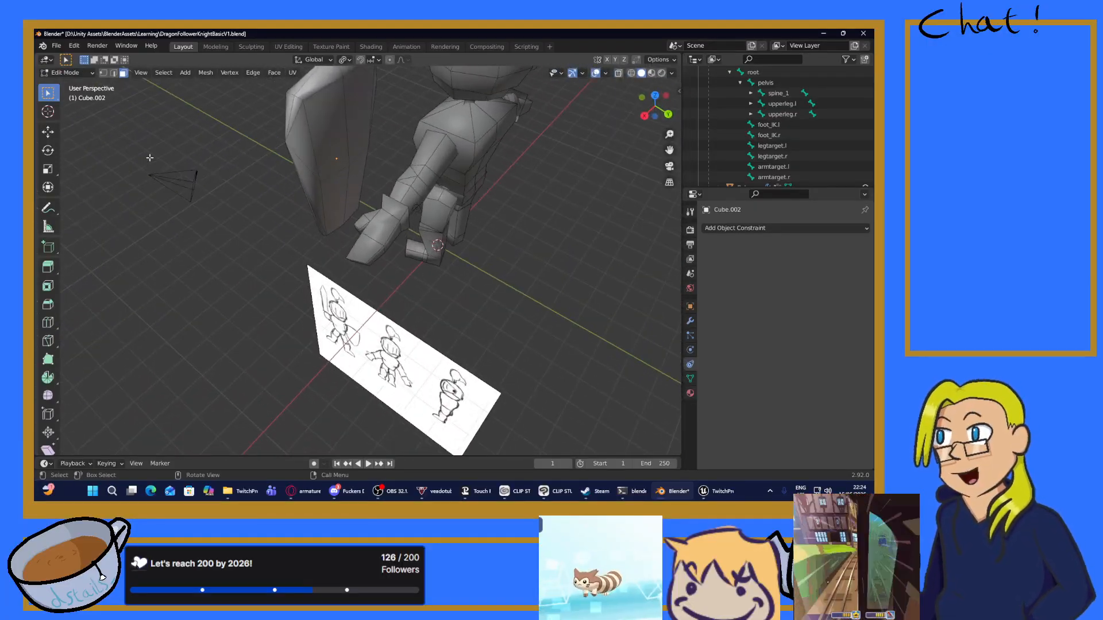
shift+click(317, 155)
shift+click(352, 125)
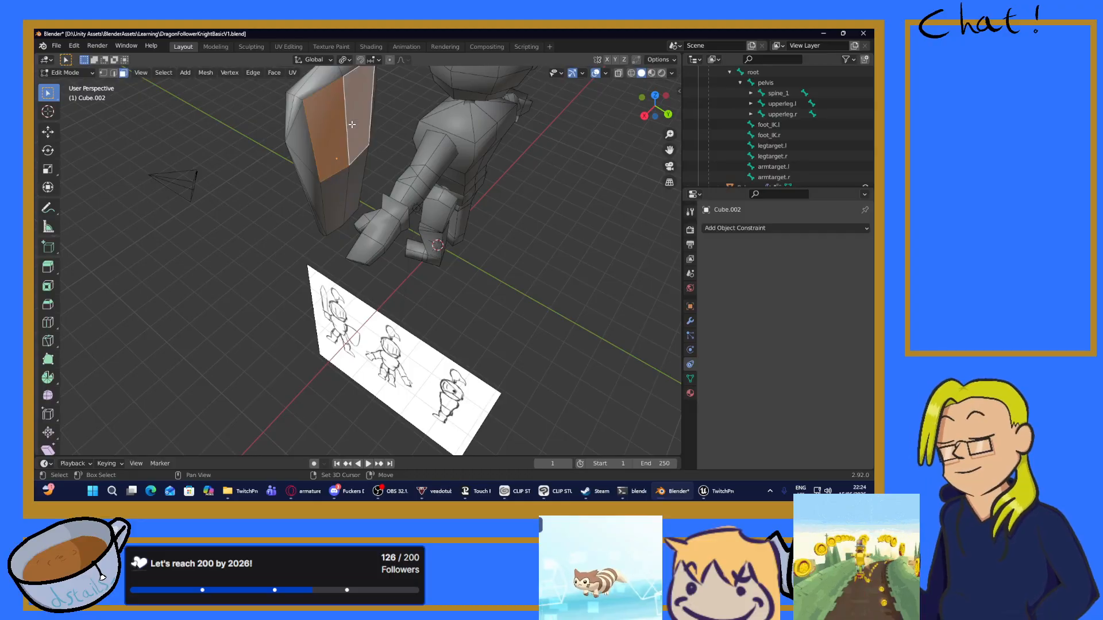
shift+click(343, 190)
shift+click(353, 190)
right_click(230, 194)
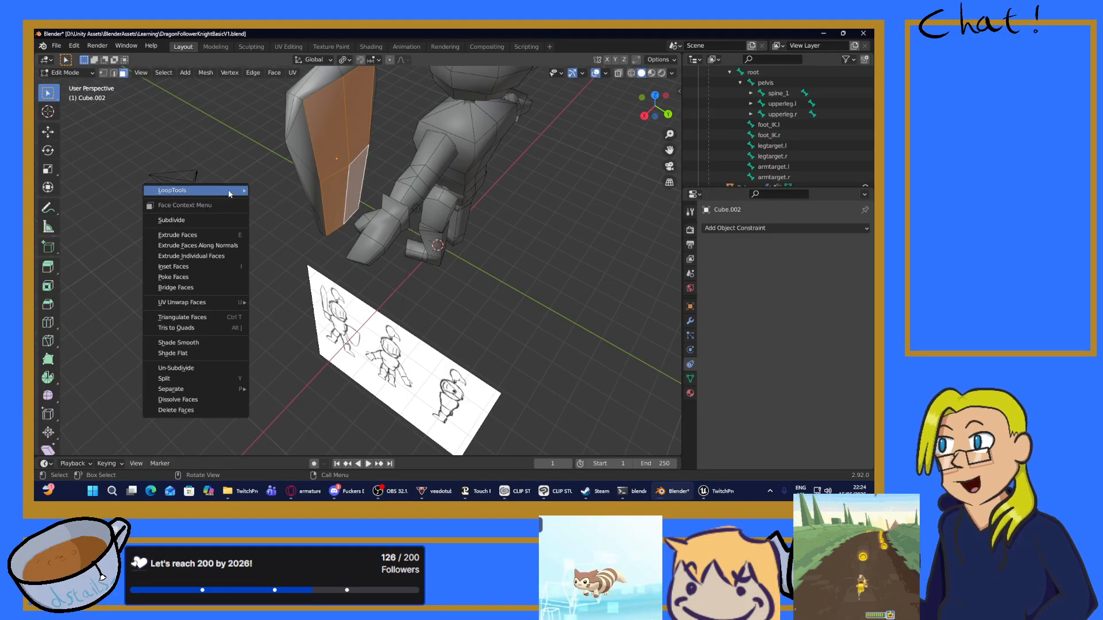
mouse_move(232, 195)
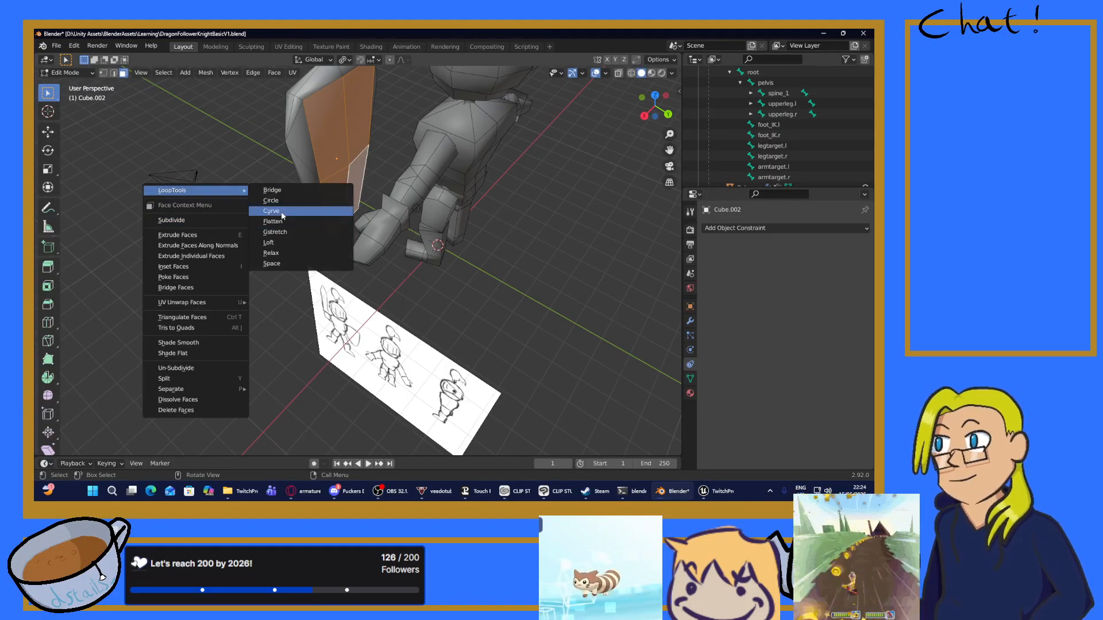
click(274, 222)
Step: Move the shield's flattened back faces about -0.18 m along the global Y axis
middle_drag(273, 221, 385, 170)
key(s)
right_click(462, 179)
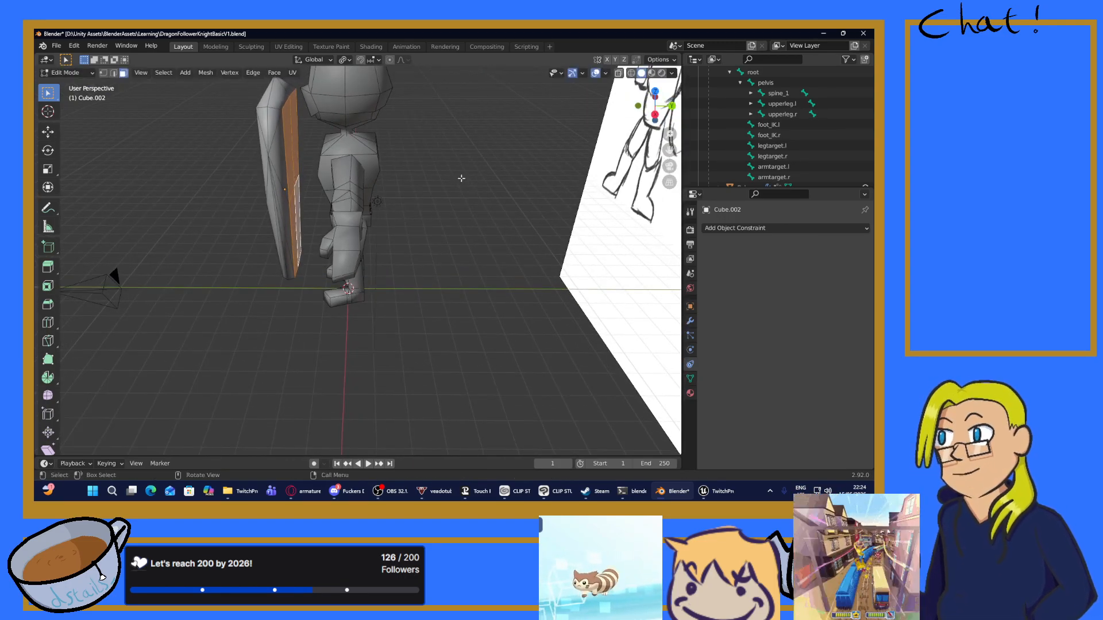
key(g)
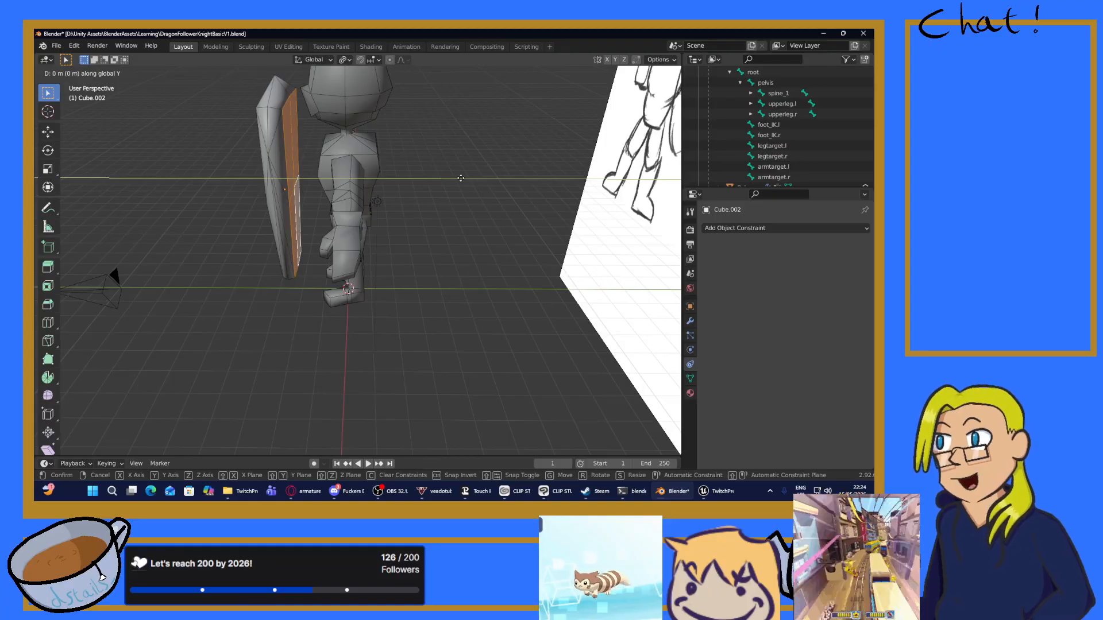
key(y)
click(454, 177)
middle_drag(454, 177, 442, 208)
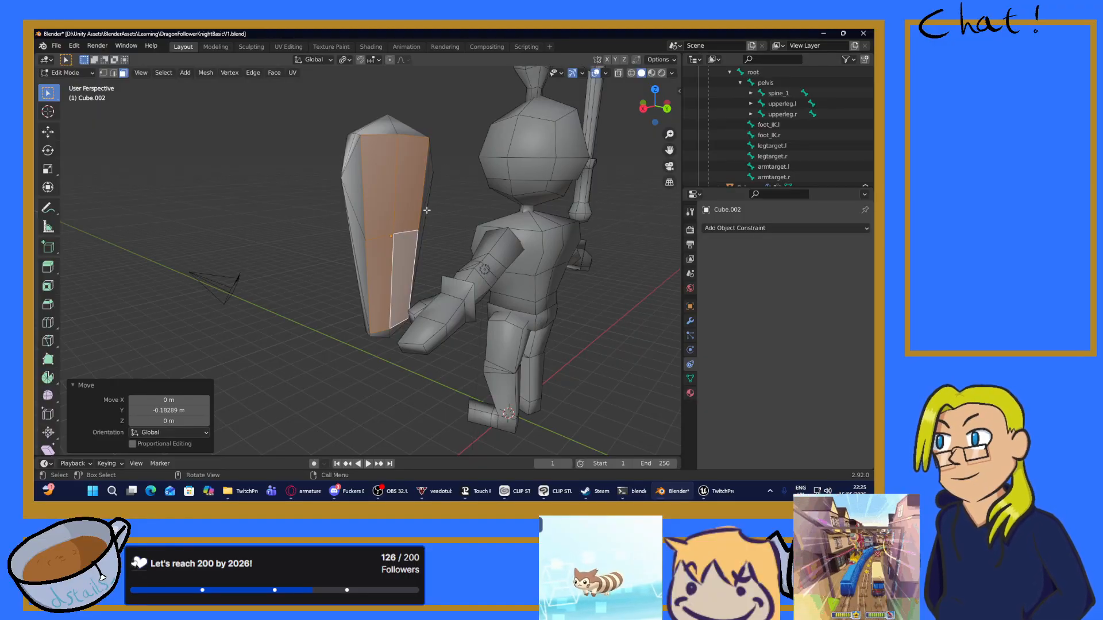
Step: Switch to edge selection and select the upper vertical centre edge on the shield's back
scroll(427, 211, up, 3)
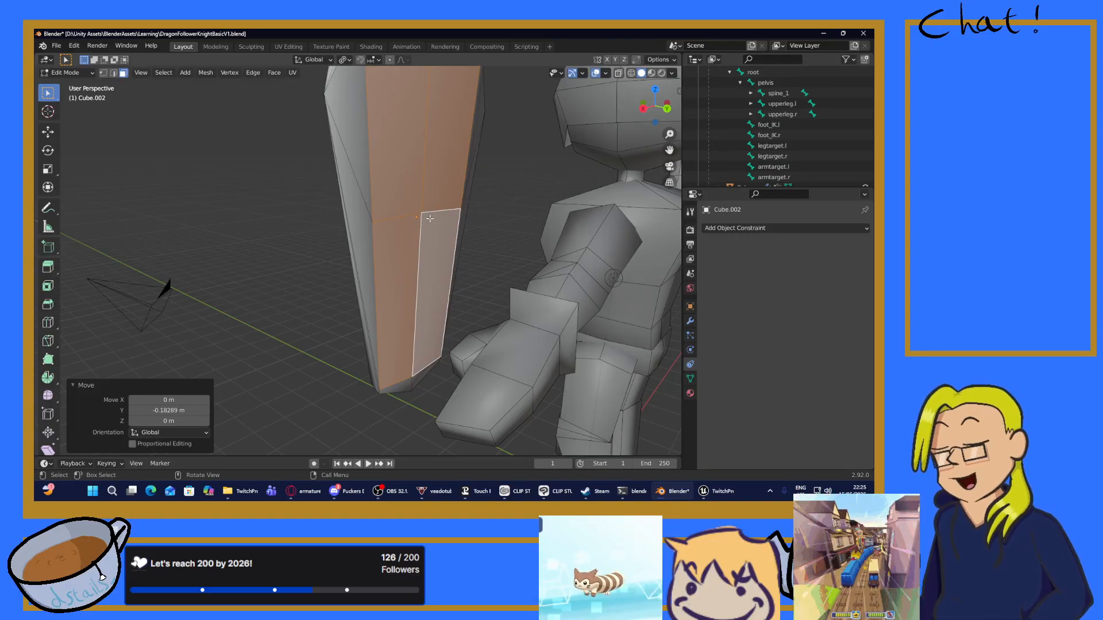
middle_drag(404, 171, 392, 231)
scroll(392, 230, up, 1)
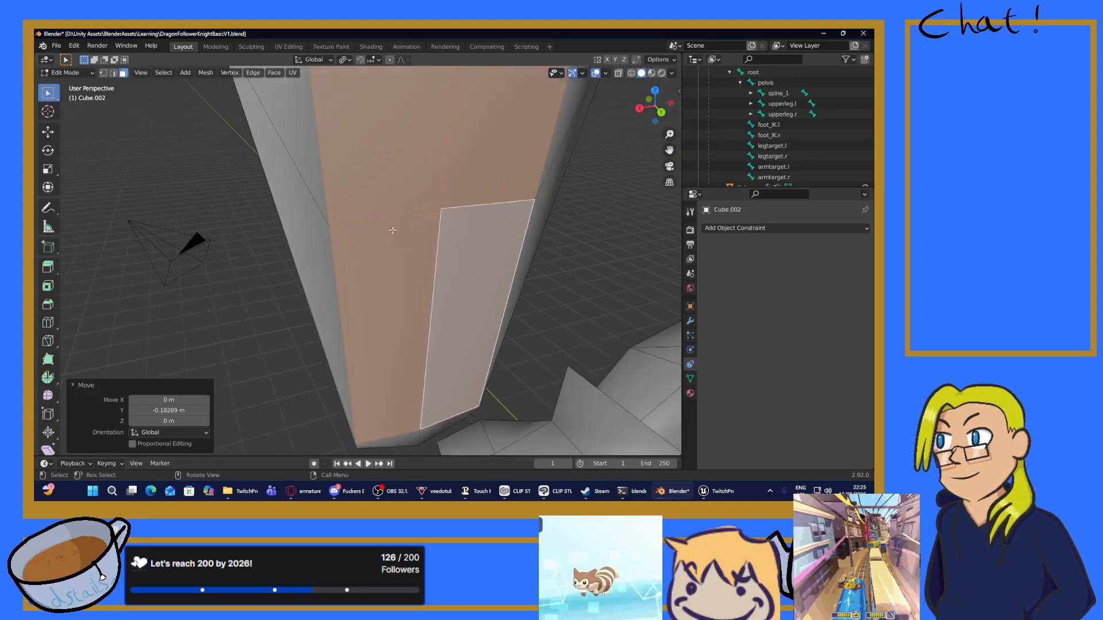
scroll(392, 231, down, 1)
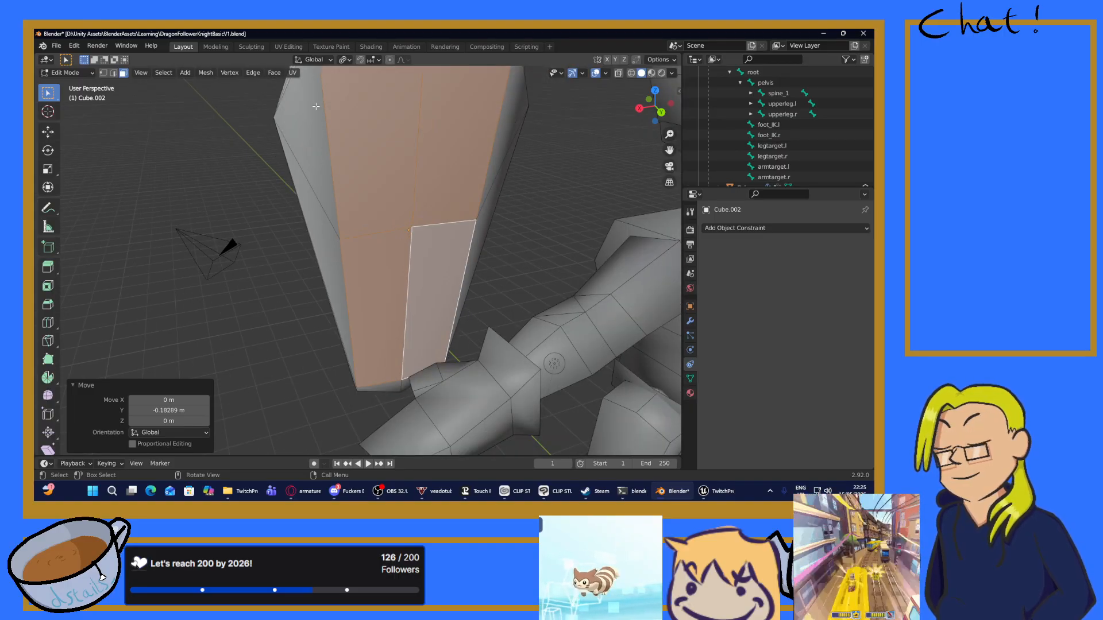
click(115, 74)
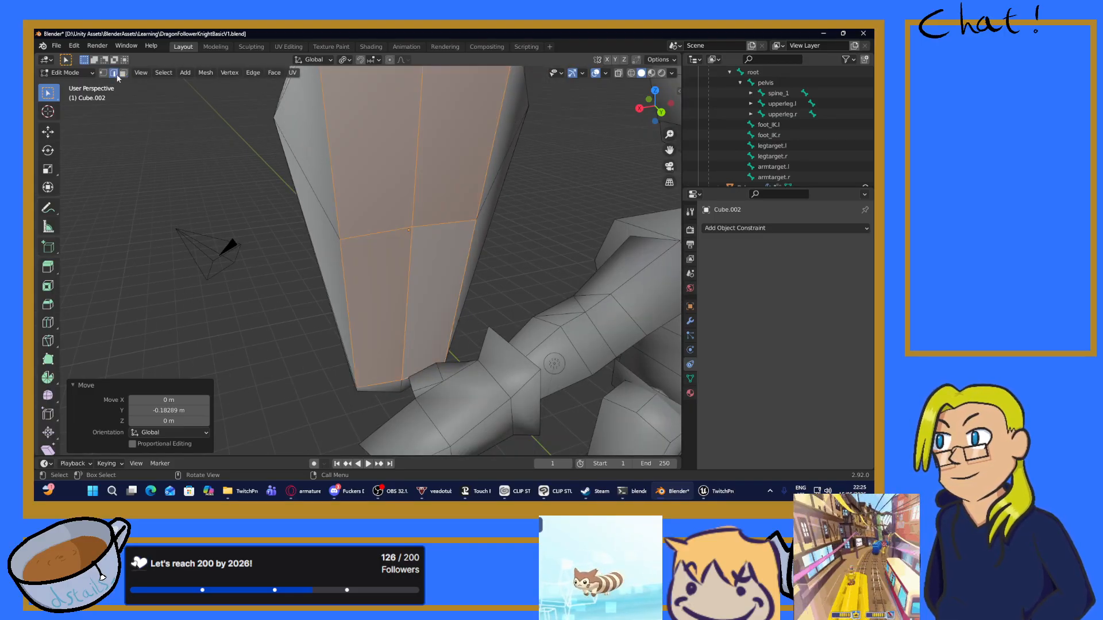
click(414, 182)
scroll(415, 182, down, 3)
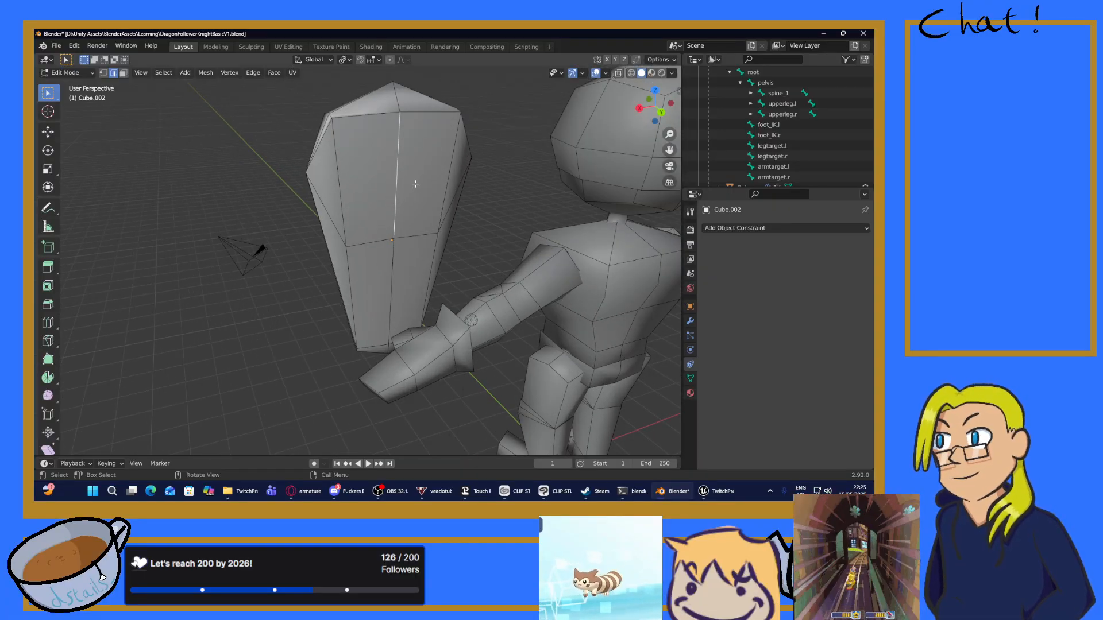
right_click(416, 184)
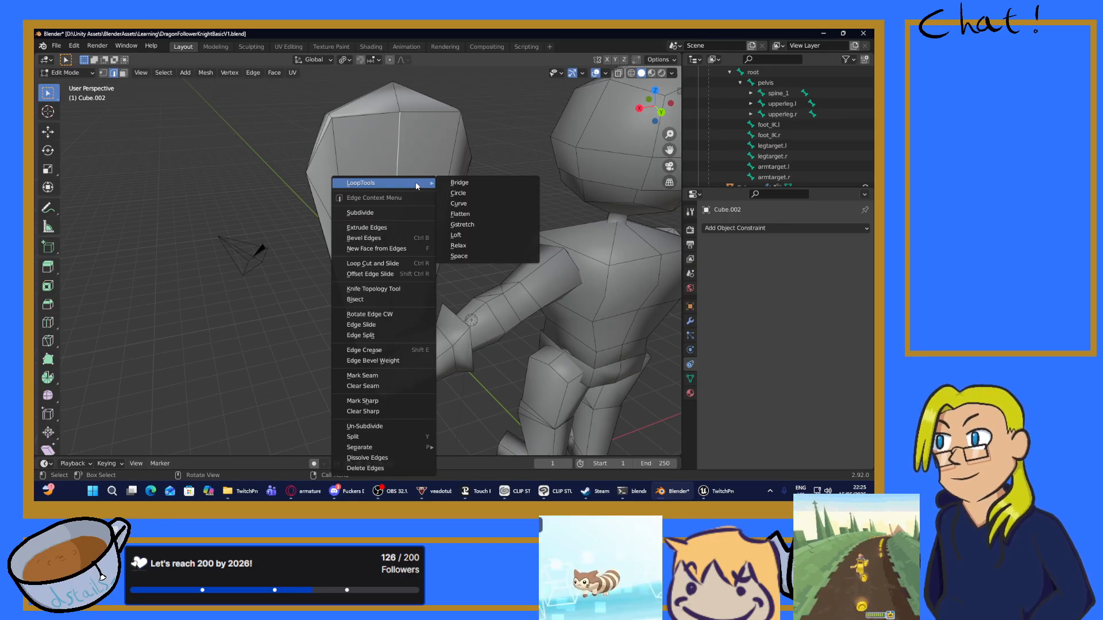
click(405, 264)
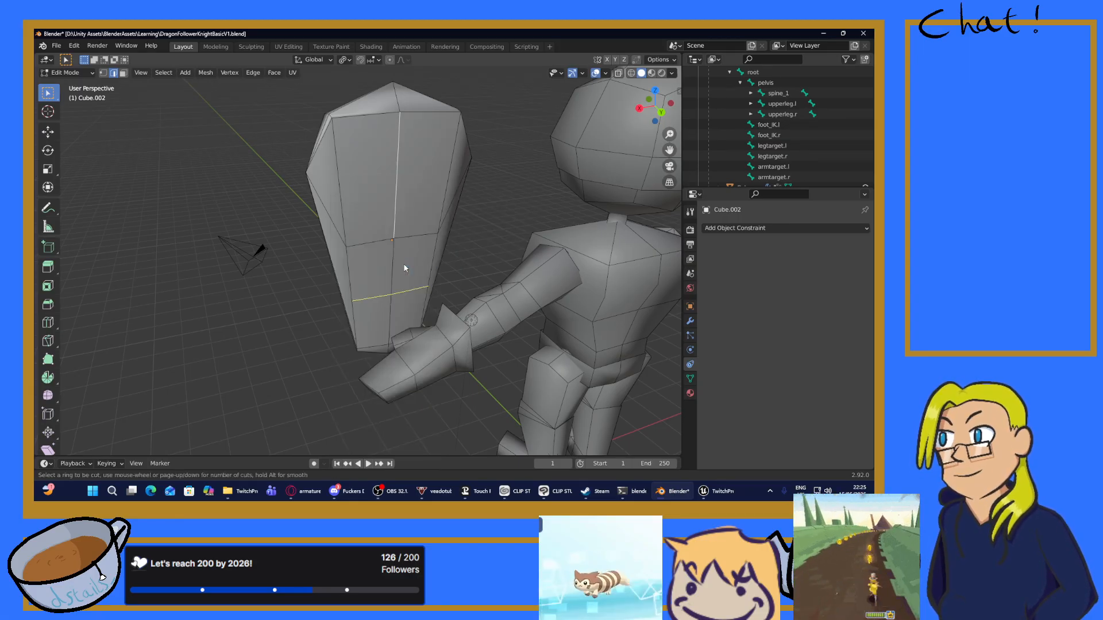
scroll(398, 217, up, 1)
scroll(400, 221, down, 1)
click(404, 216)
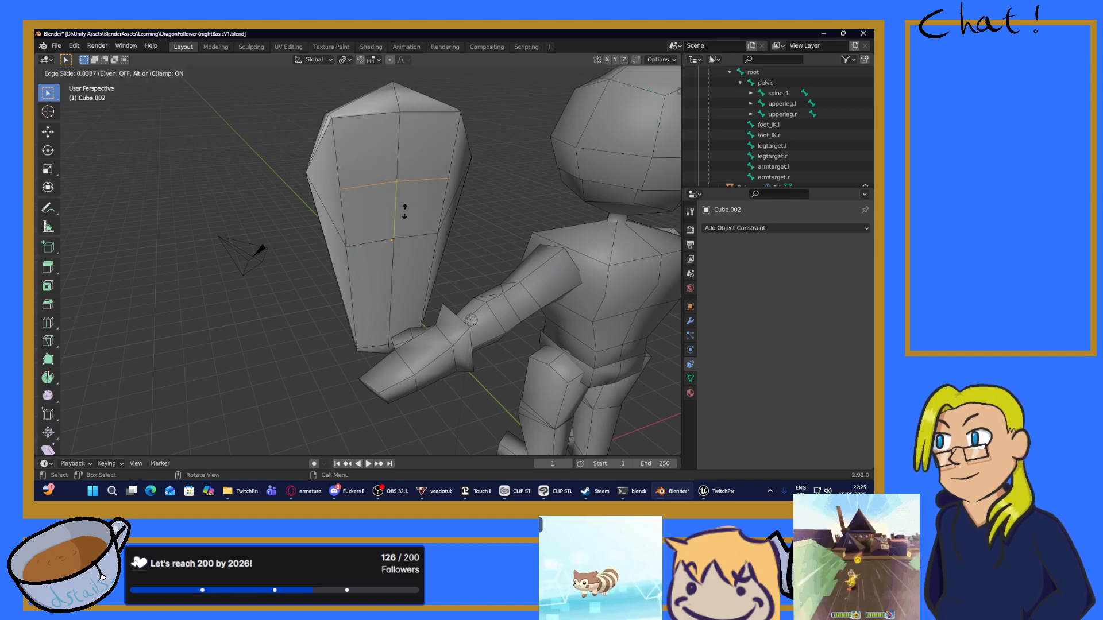
click(401, 239)
click(402, 232)
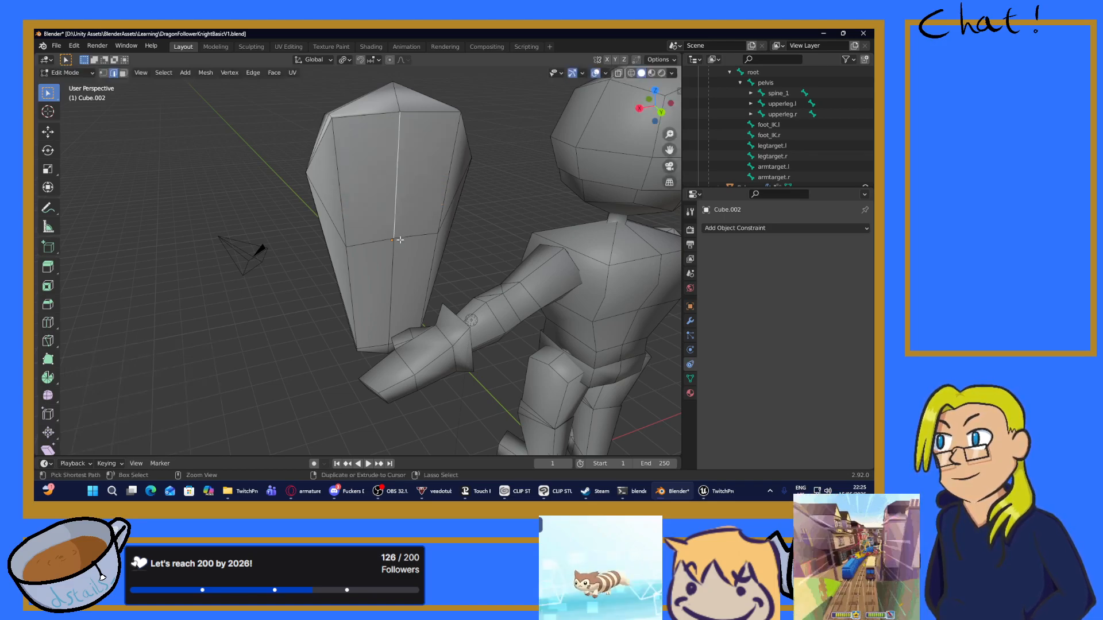
Step: Add a single loop cut across the shield's back just above its middle horizontal edge, with a slide factor of about 0.695
right_click(406, 209)
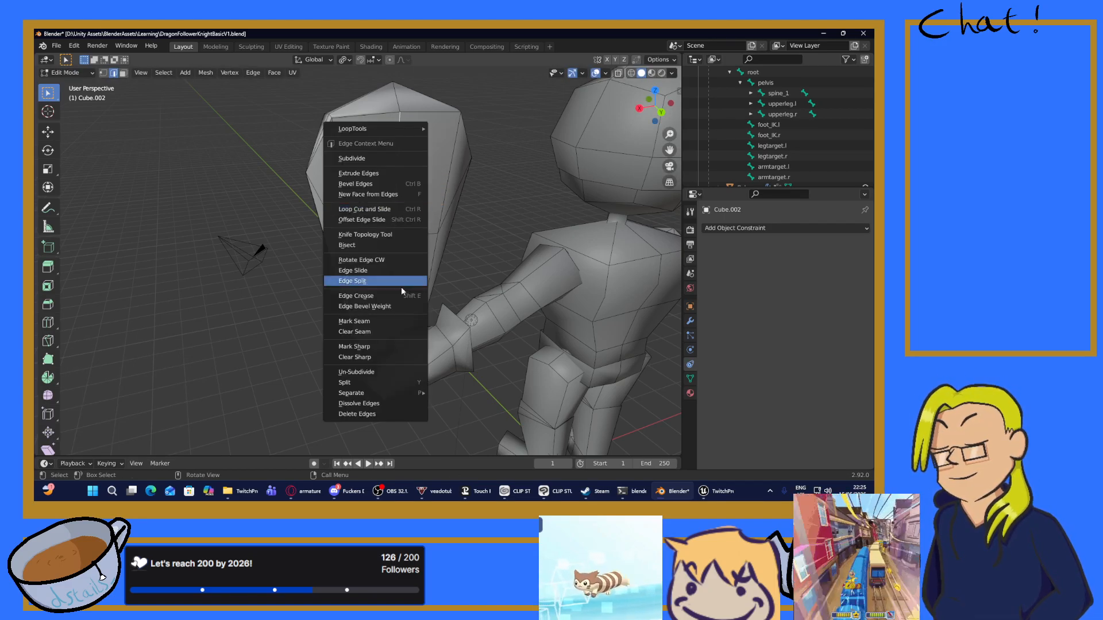
click(379, 215)
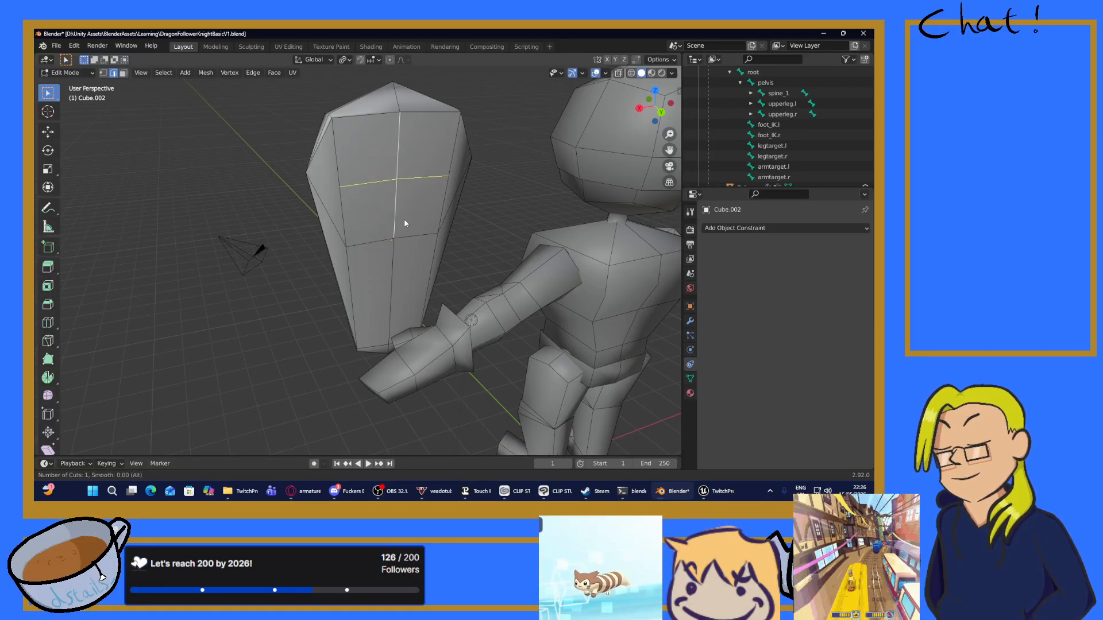
scroll(404, 222, up, 2)
scroll(405, 223, down, 1)
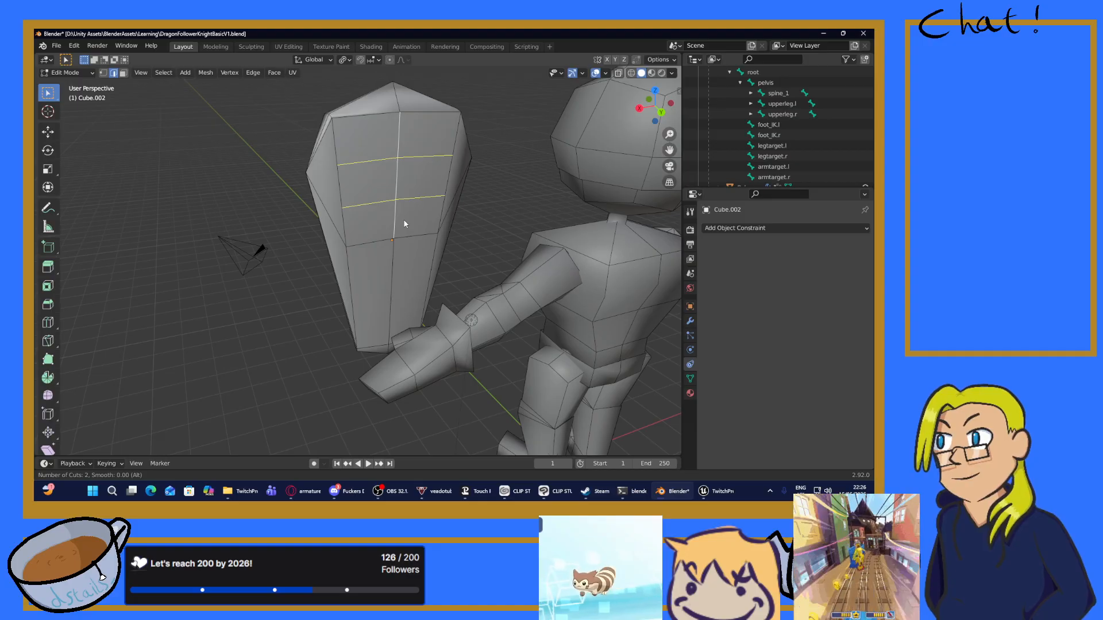
scroll(405, 222, down, 1)
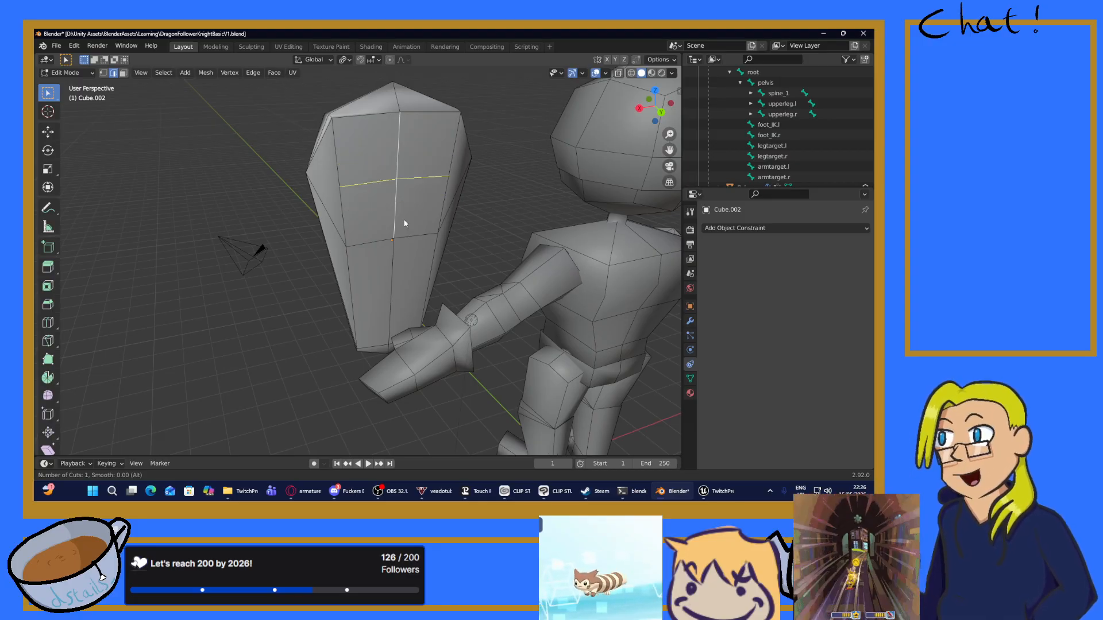
click(404, 223)
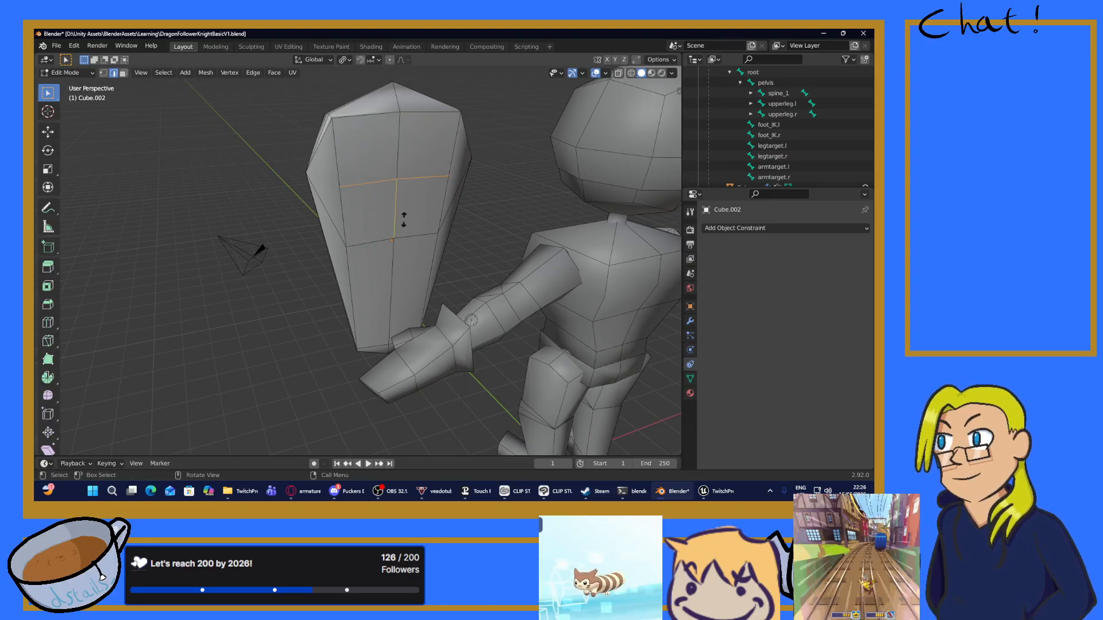
click(401, 263)
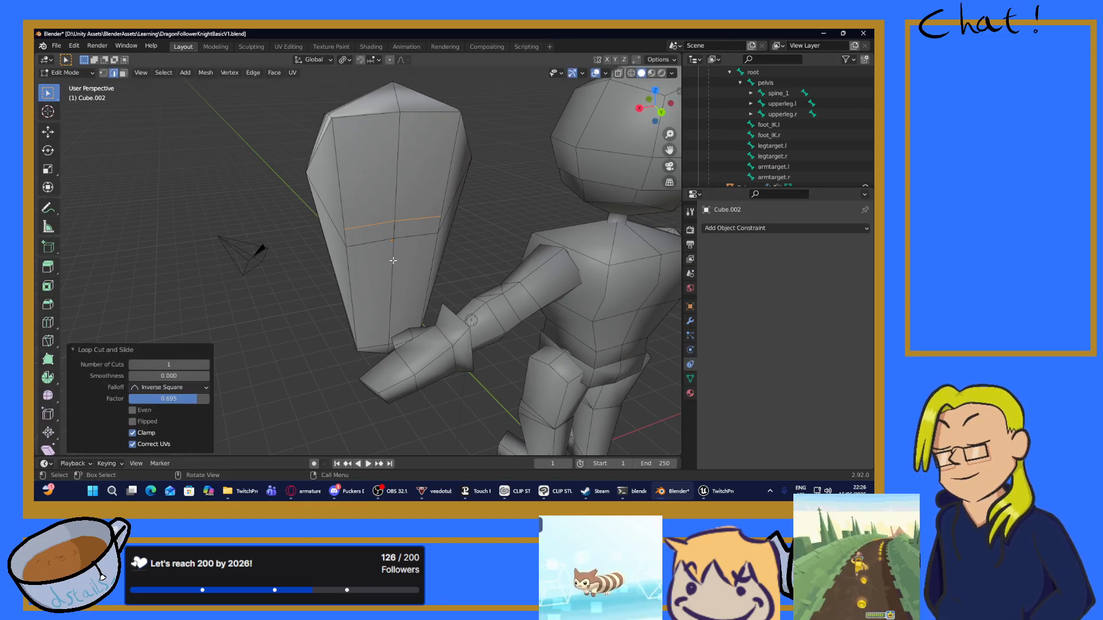
Step: Add a single loop cut just below the middle horizontal edge of the shield's back, with a slide factor of about -0.738
click(405, 257)
right_click(405, 257)
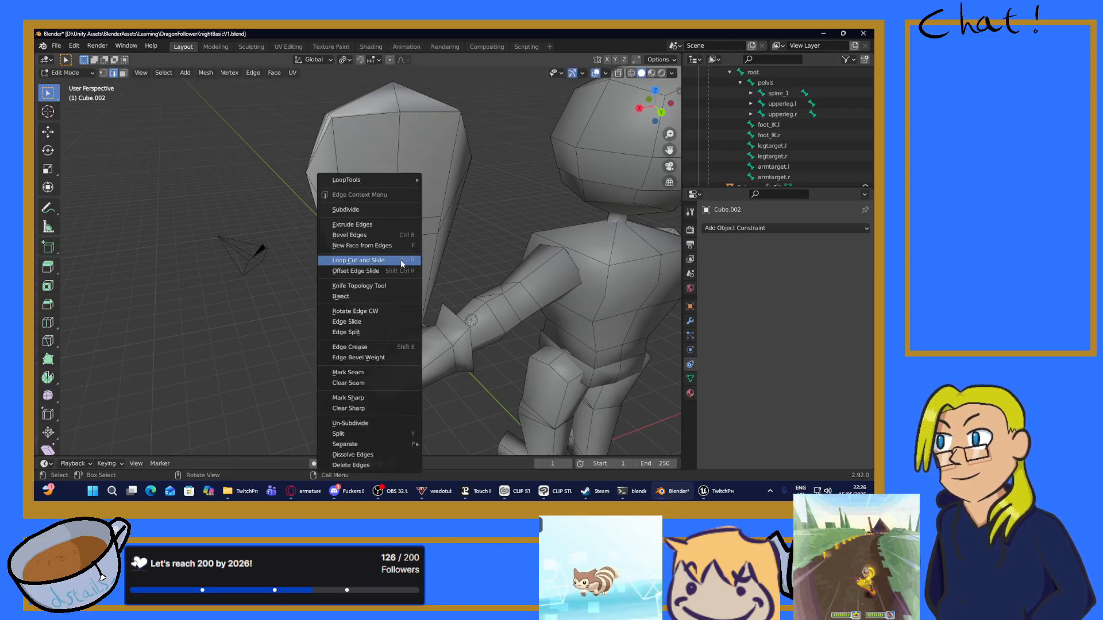
click(401, 259)
click(400, 282)
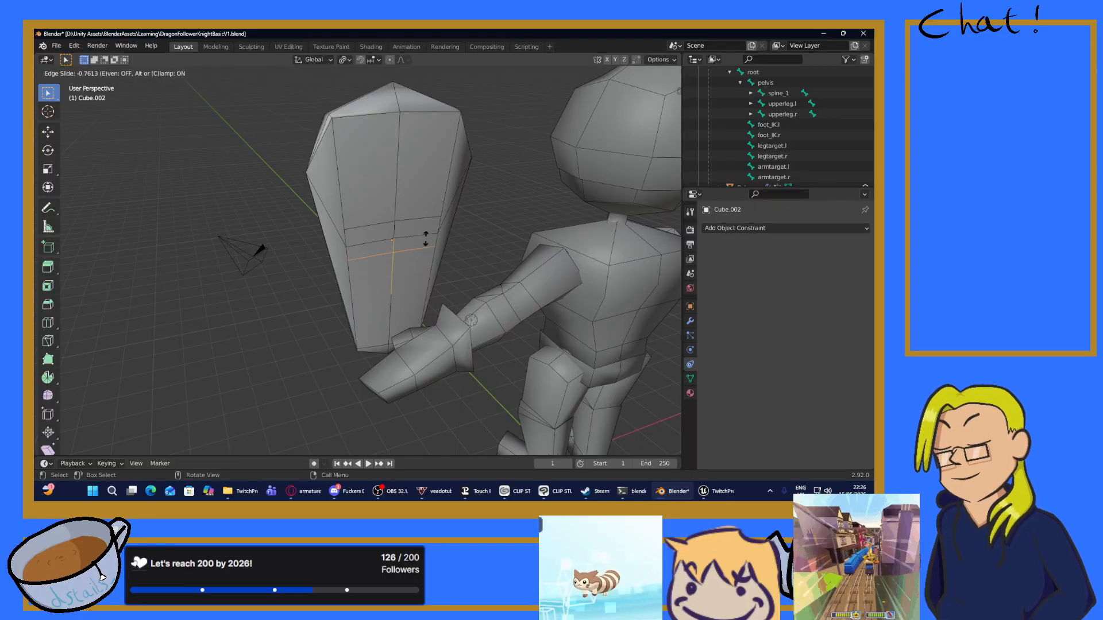
click(428, 239)
Step: Subdivide both halves of the upper new horizontal edge on the shield's back with one cut each
mouse_move(428, 240)
middle_down()
mouse_move(506, 235)
mouse_move(419, 210)
mouse_move(390, 225)
middle_up()
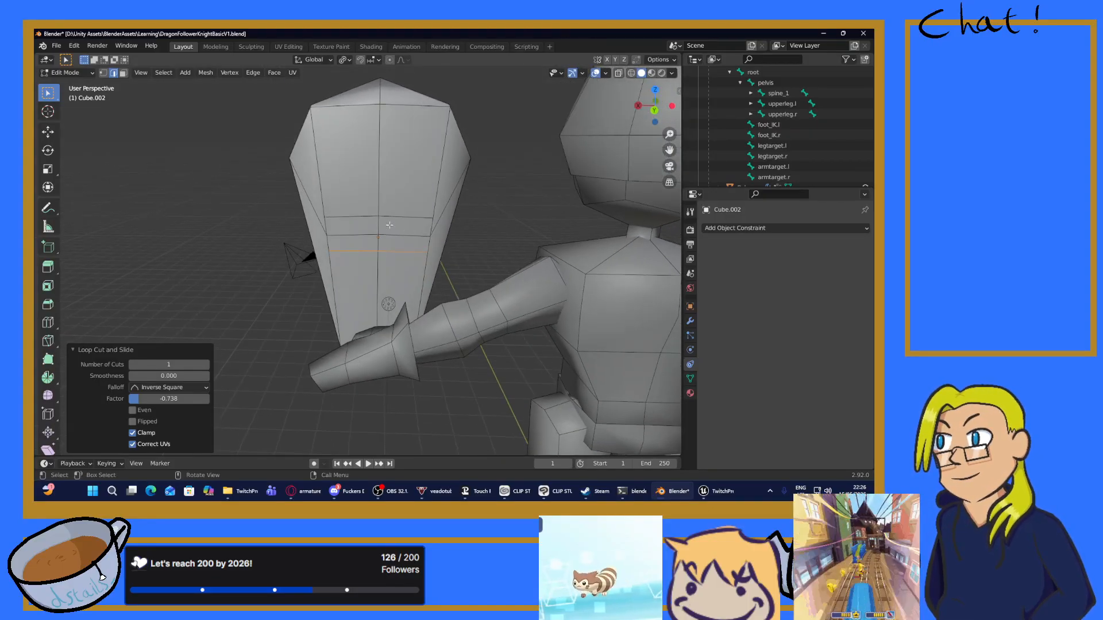
scroll(382, 220, up, 3)
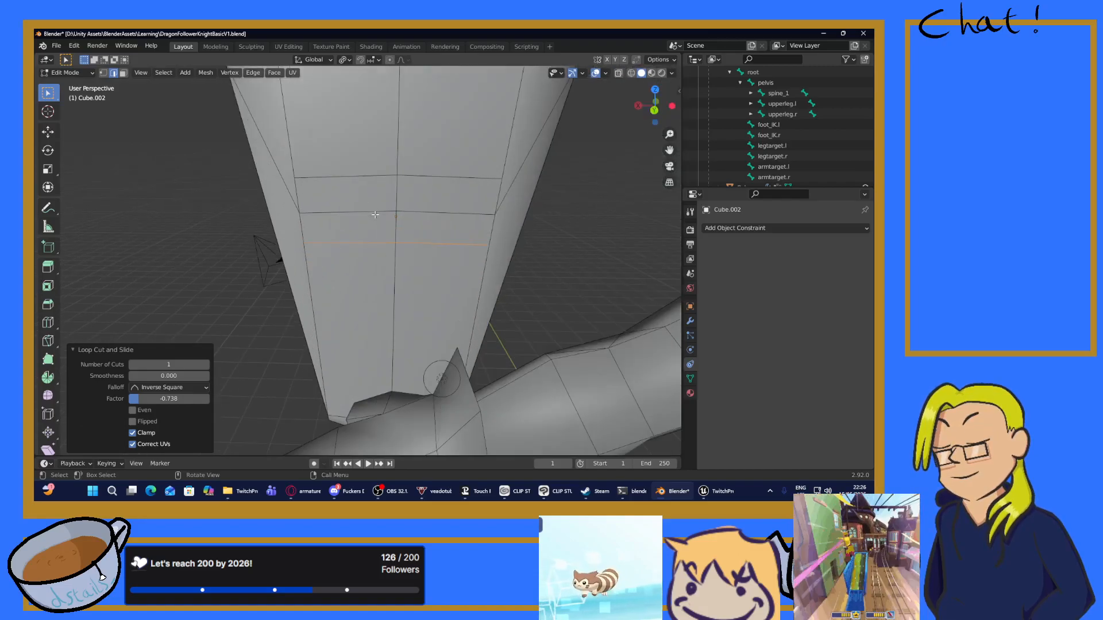
click(349, 177)
right_click(344, 177)
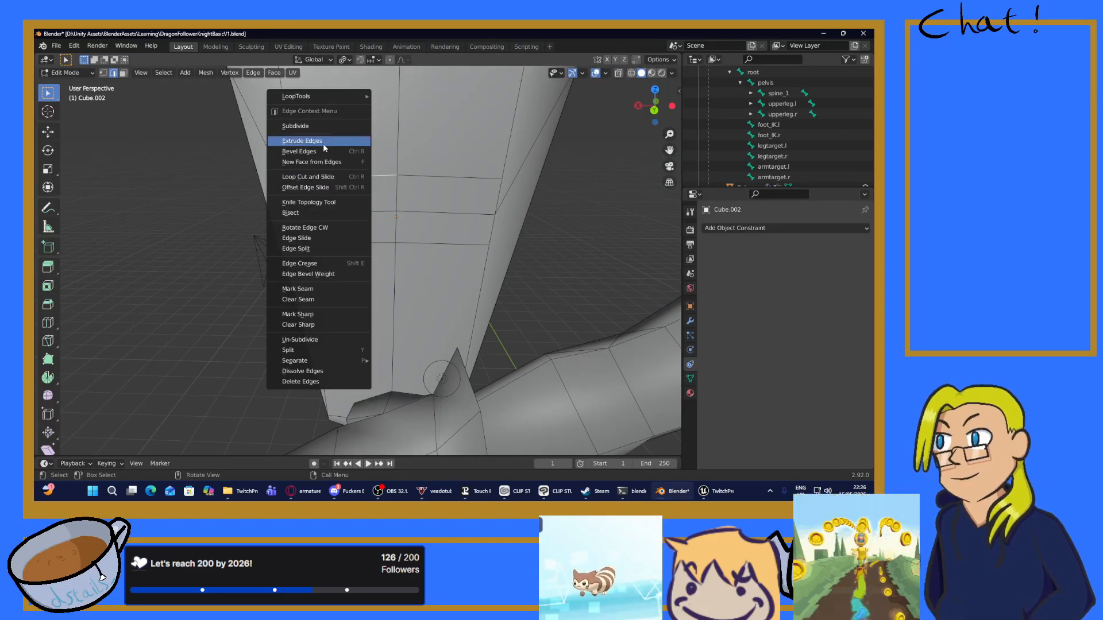
click(323, 126)
click(447, 180)
right_click(447, 180)
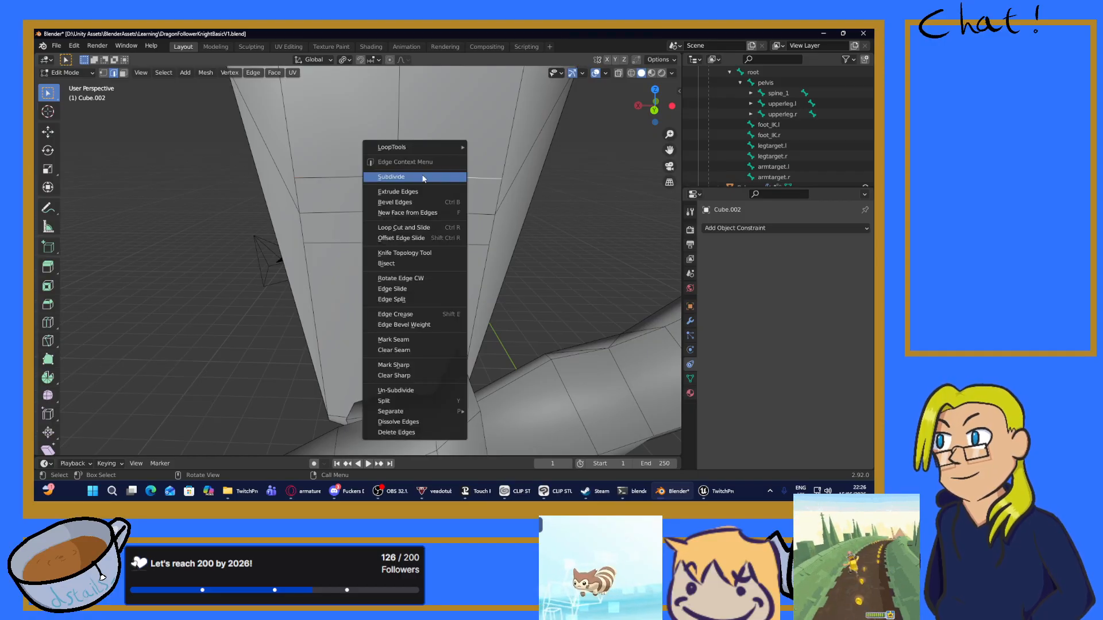
click(423, 178)
Step: Subdivide both halves of the lower new horizontal edge on the shield's back with one cut each
click(438, 245)
right_click(438, 245)
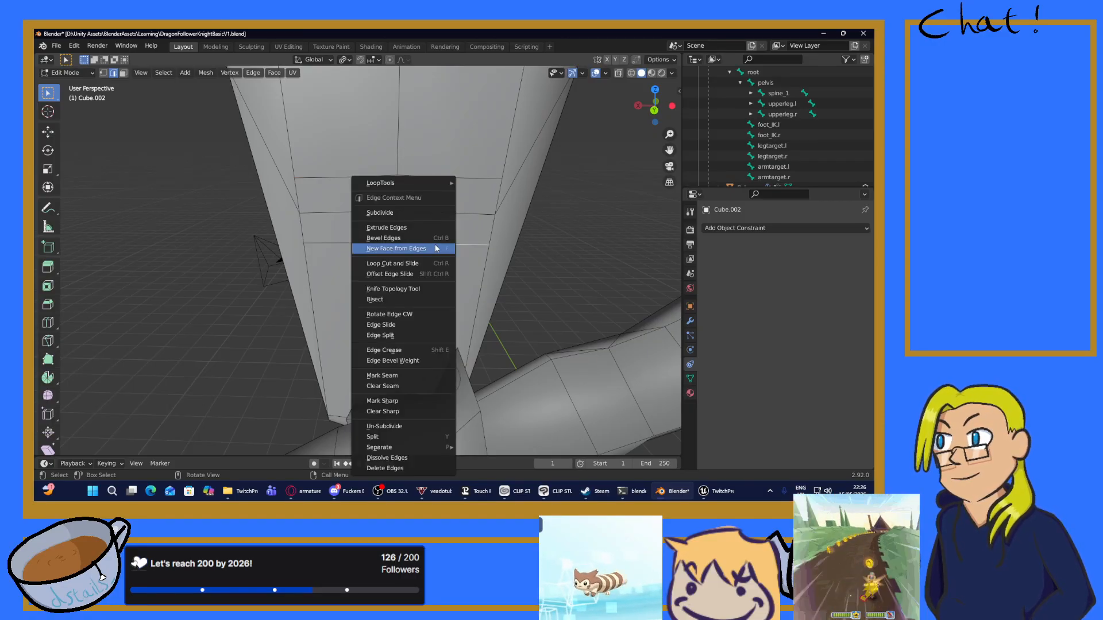
click(395, 215)
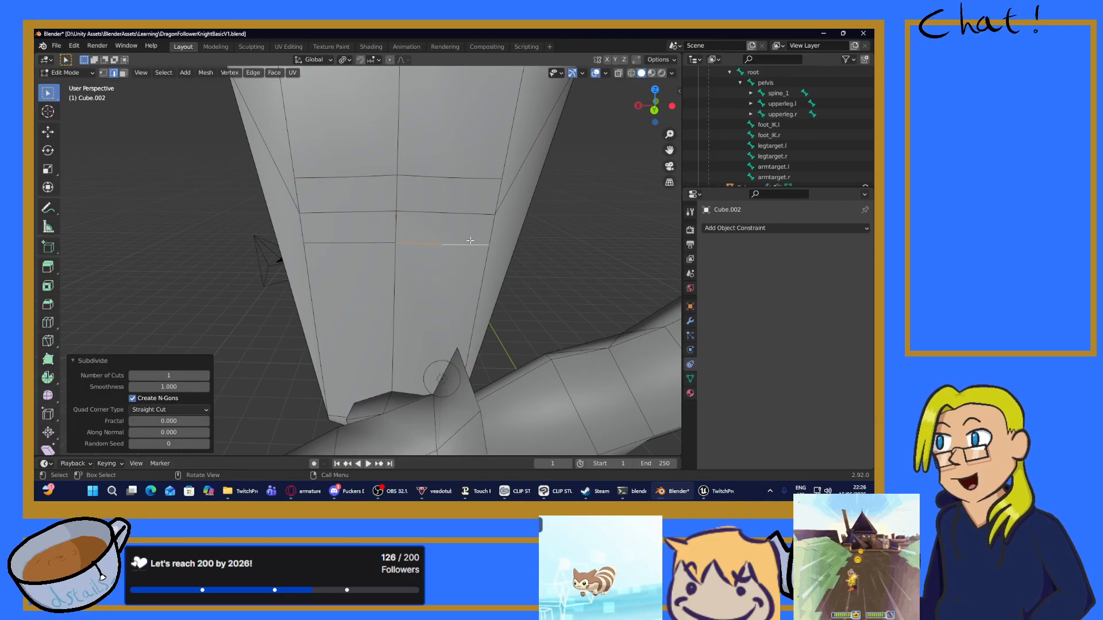
click(343, 248)
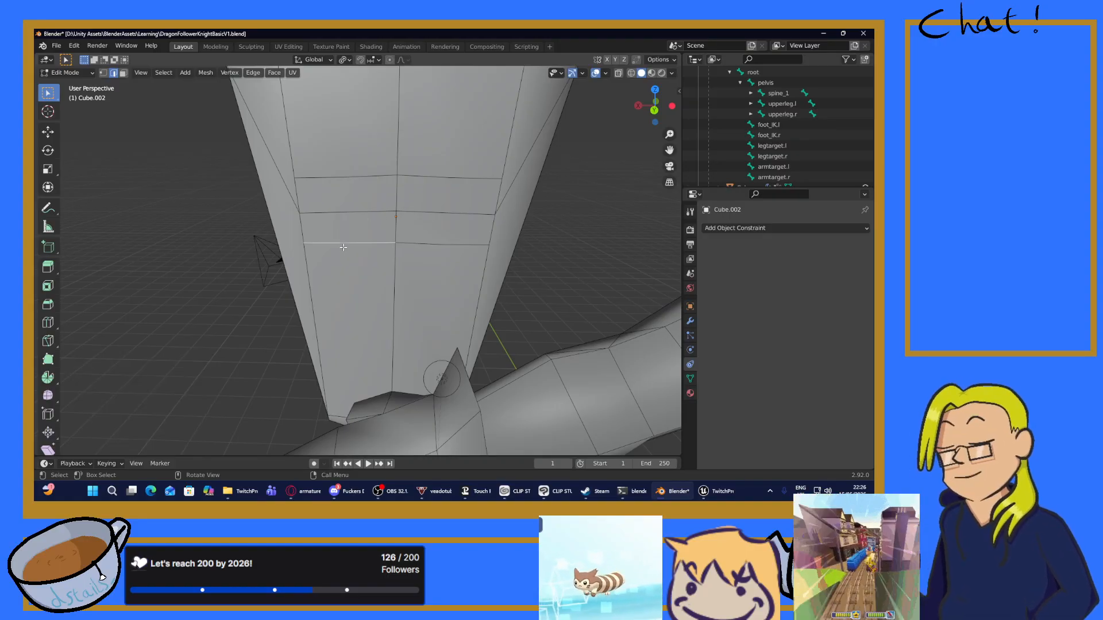
right_click(345, 213)
click(314, 213)
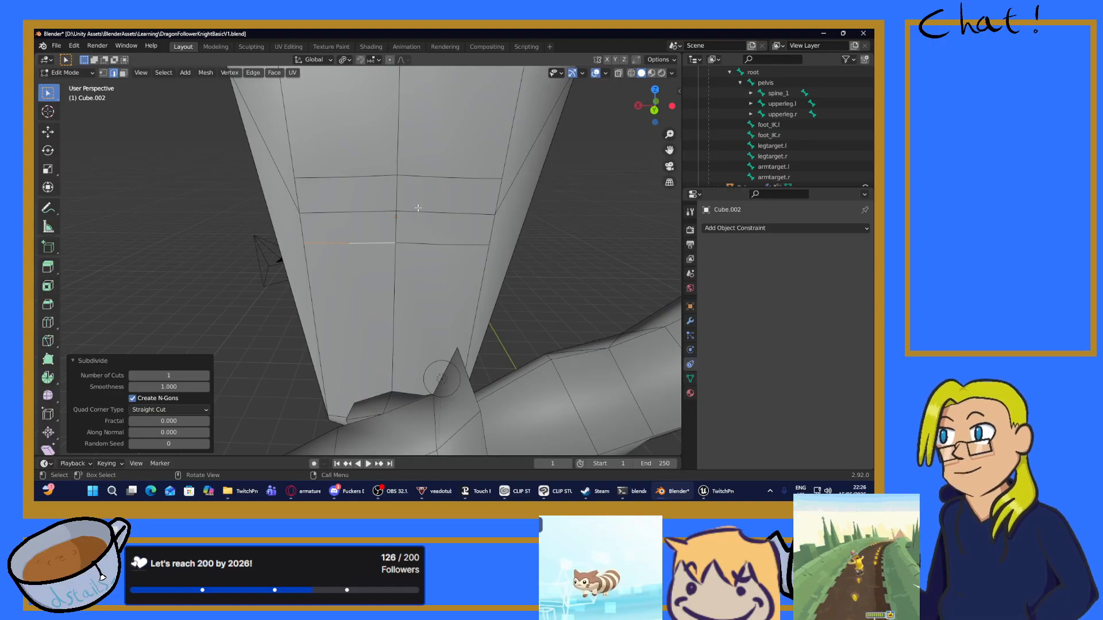
Step: Select the four short edges beside the centre line on the upper and lower new horizontal edges of the shield's back
shift+click(378, 177)
shift+click(421, 178)
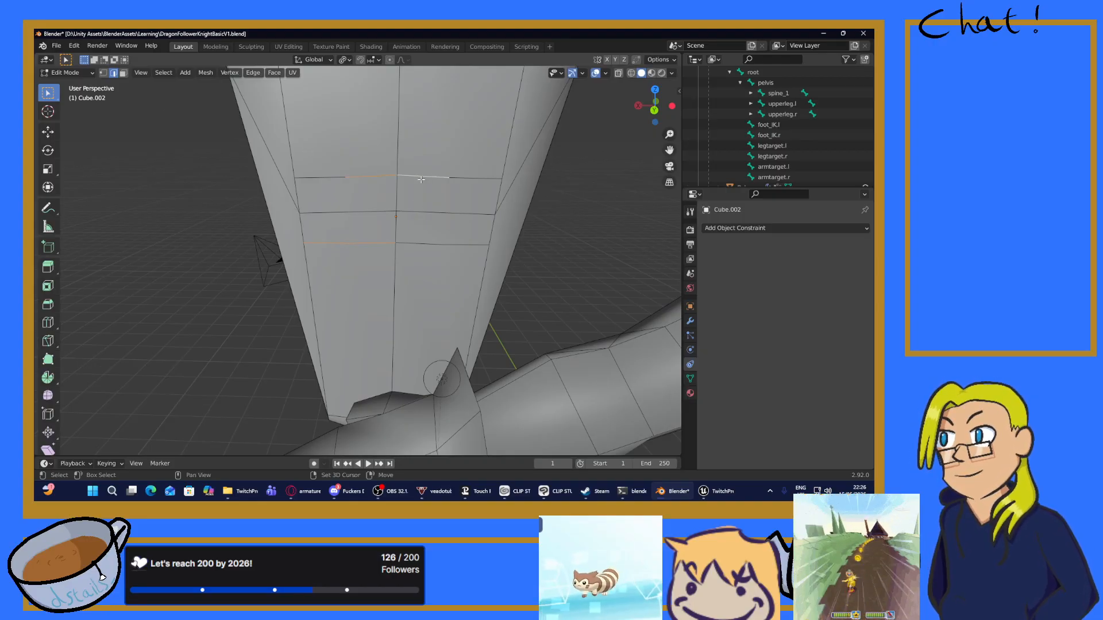
click(416, 246)
click(342, 245)
click(364, 246)
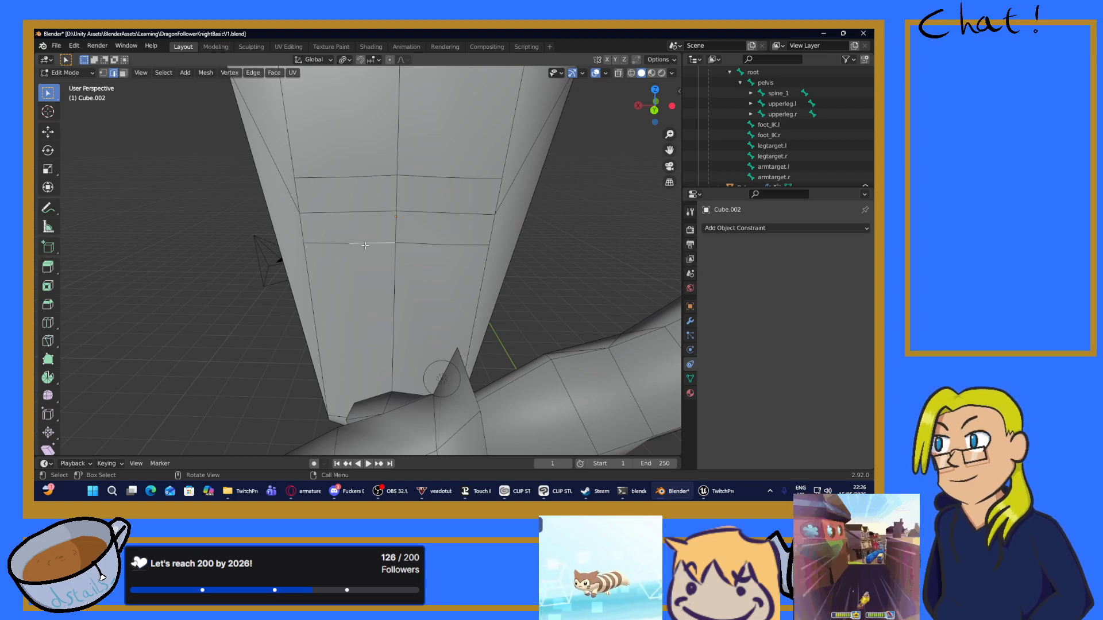
shift+click(371, 177)
shift+click(423, 177)
shift+click(420, 240)
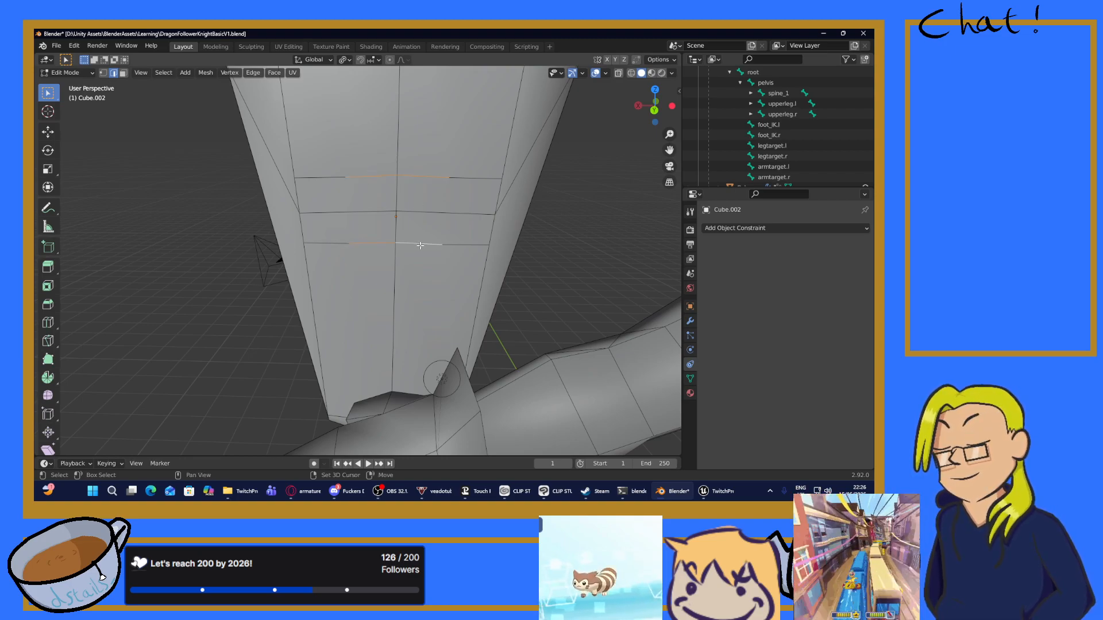
Step: Try a free extrusion of the four selected edges out from the shield's back, and undo it
middle_drag(420, 238, 423, 225)
key(e)
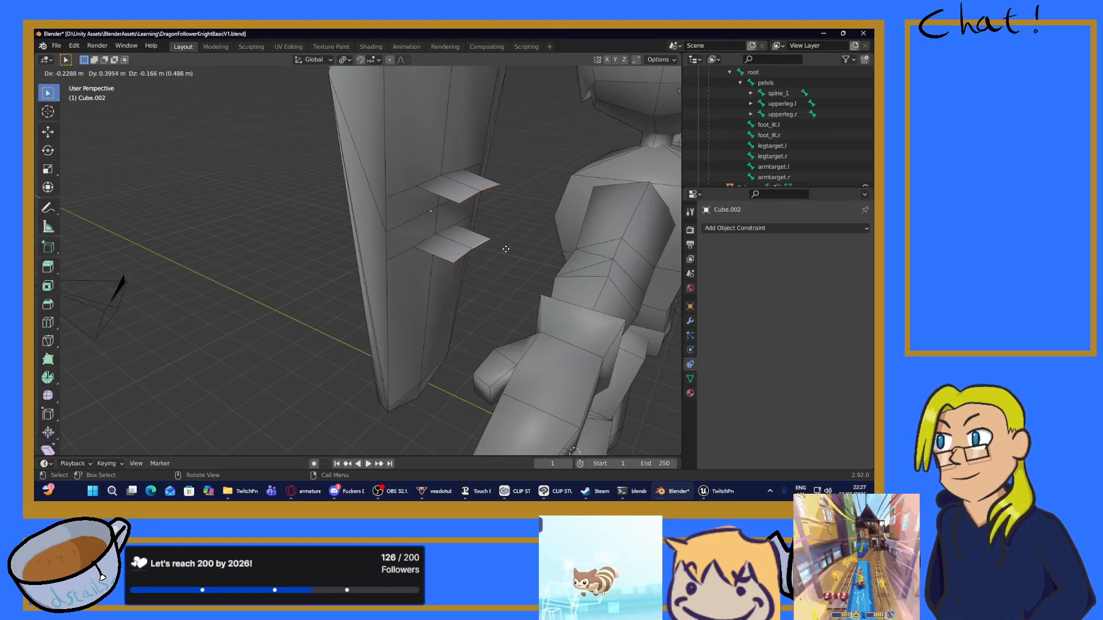
click(506, 249)
key(ctrl+z)
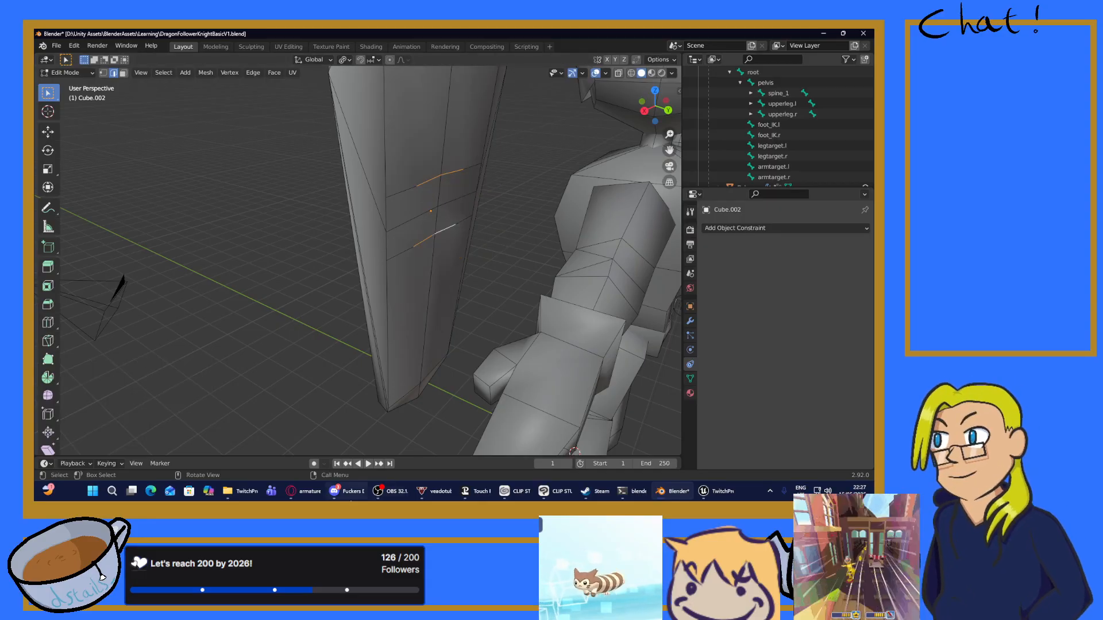
click(307, 492)
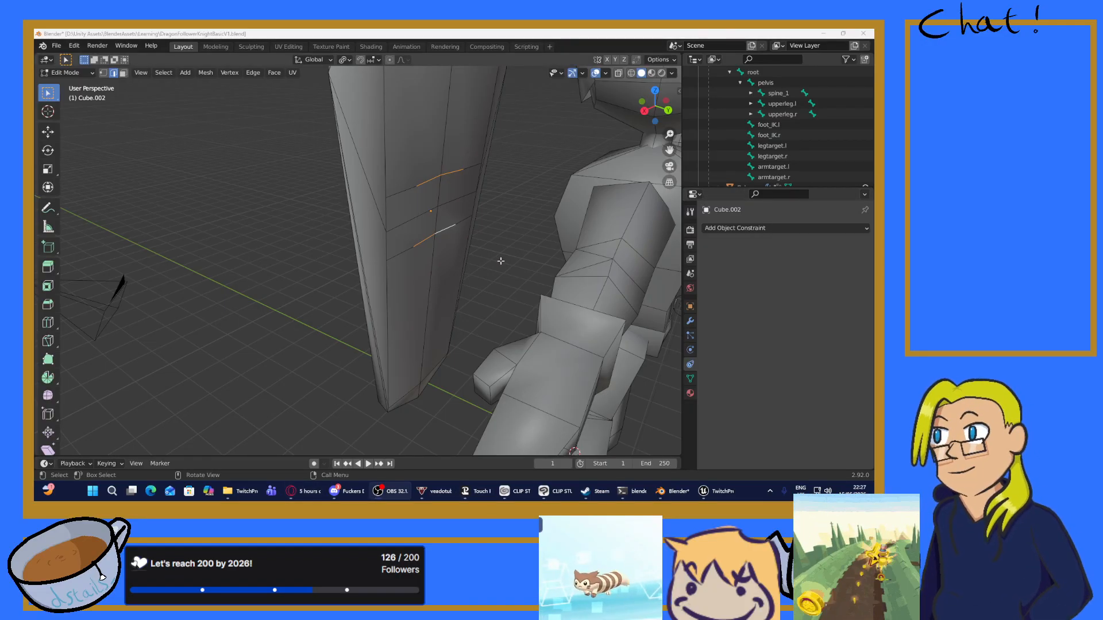
click(445, 33)
Step: Extrude the four selected edges about 0.39 m along global Y, away from the shield's back
key(g)
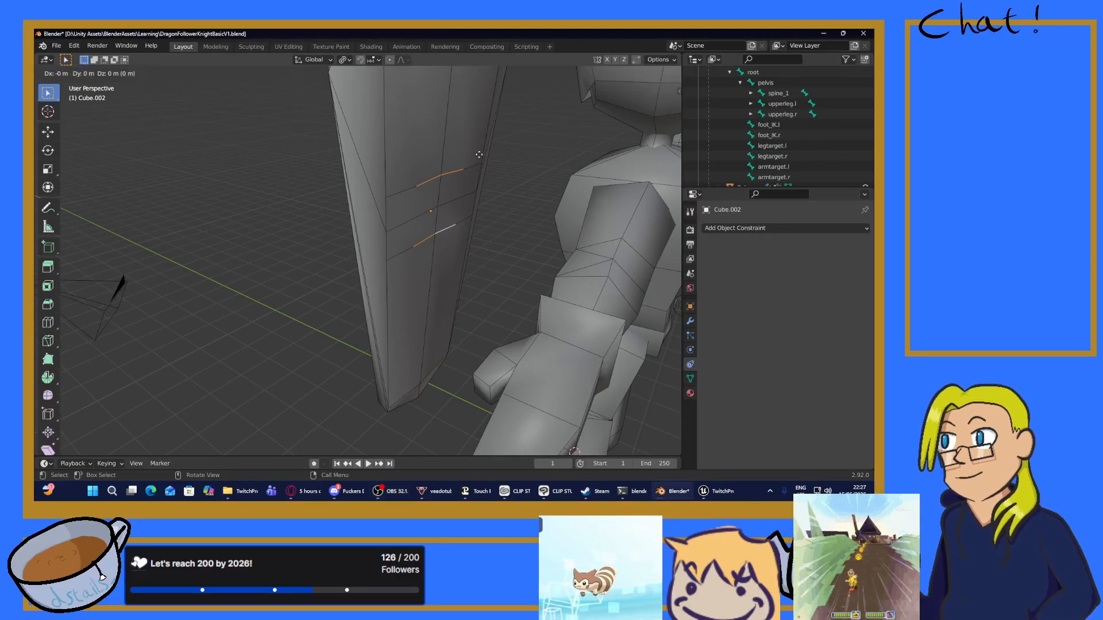
key(y)
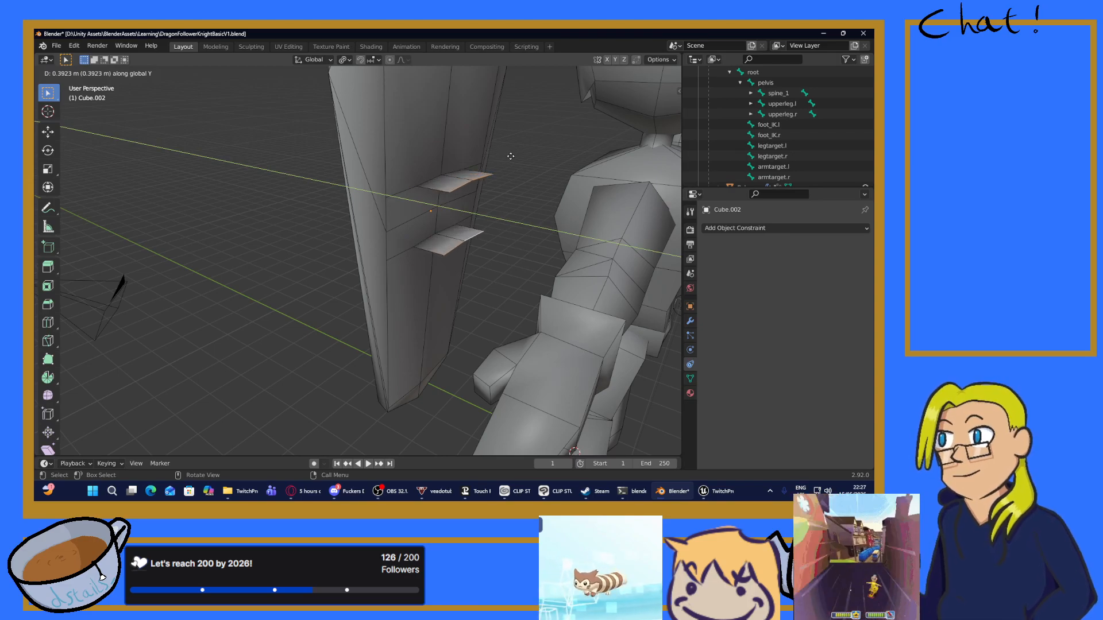
click(512, 156)
Step: Bridge the outer edges of the two extruded flaps to close the handle on the shield's back
mouse_move(552, 210)
middle_down()
mouse_move(493, 209)
mouse_move(524, 212)
mouse_move(521, 221)
mouse_move(385, 220)
mouse_move(474, 222)
mouse_move(502, 240)
mouse_move(567, 235)
mouse_move(439, 202)
mouse_move(299, 228)
mouse_move(356, 239)
mouse_move(544, 236)
mouse_move(464, 253)
mouse_move(593, 222)
mouse_move(362, 233)
mouse_move(436, 223)
mouse_move(460, 236)
mouse_move(400, 234)
middle_up()
right_click(481, 195)
click(471, 228)
Step: Scale the outer part of the shield's handle to 0.690 and save the file
scroll(489, 224, up, 2)
scroll(474, 221, down, 5)
key(s)
click(465, 239)
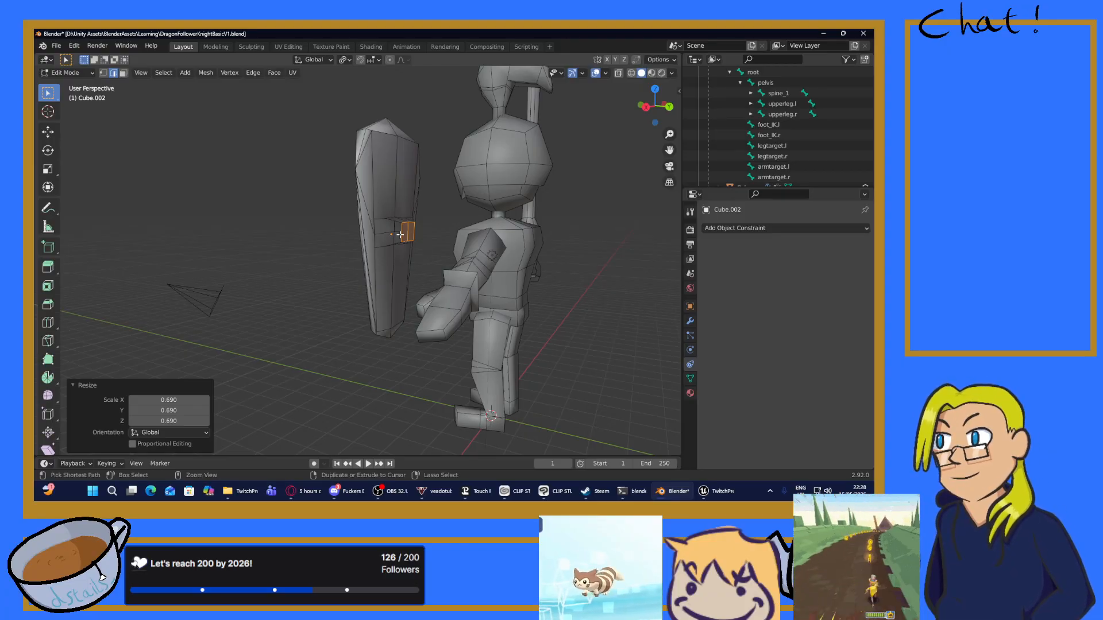
key(ctrl+s)
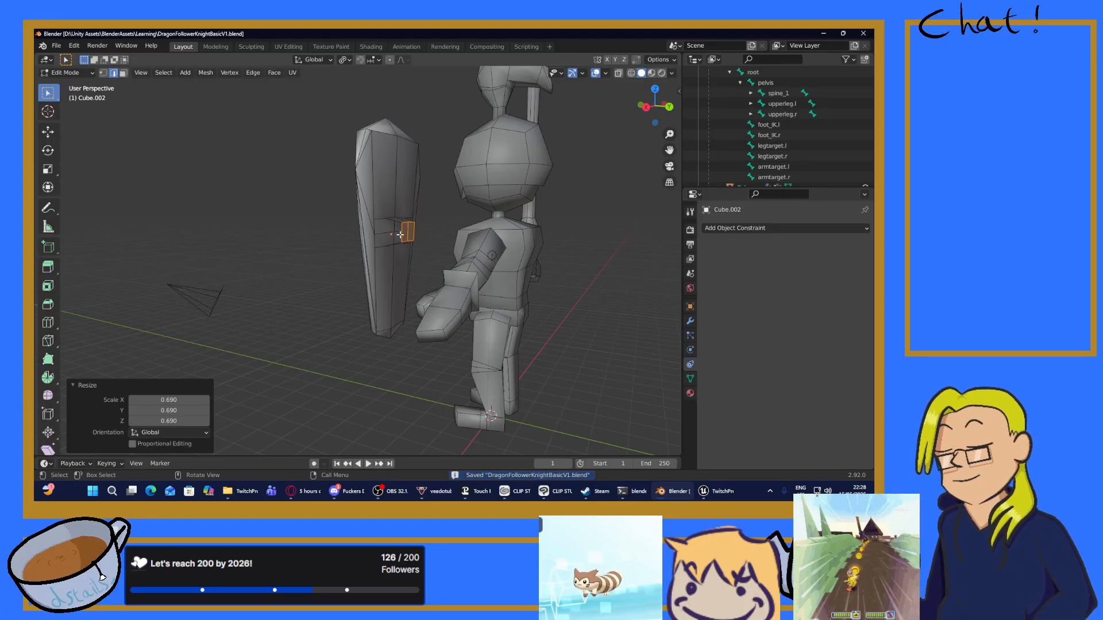
Step: Open the Animation workspace and frame the whole knight with sword and shield in both viewports
middle_drag(401, 235, 511, 308)
scroll(512, 307, down, 5)
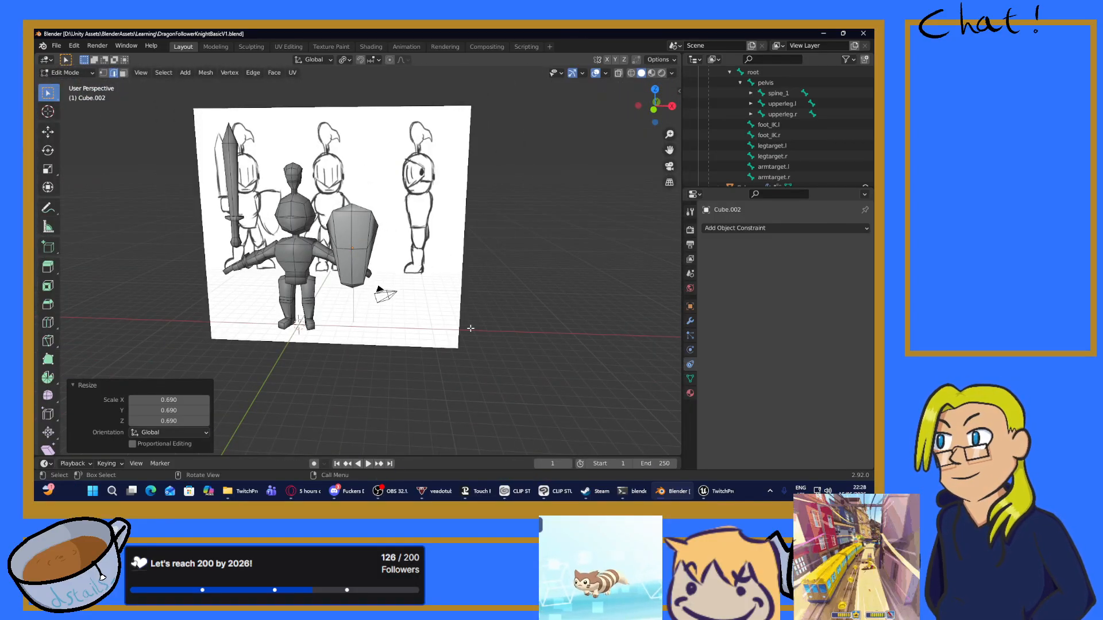
click(407, 46)
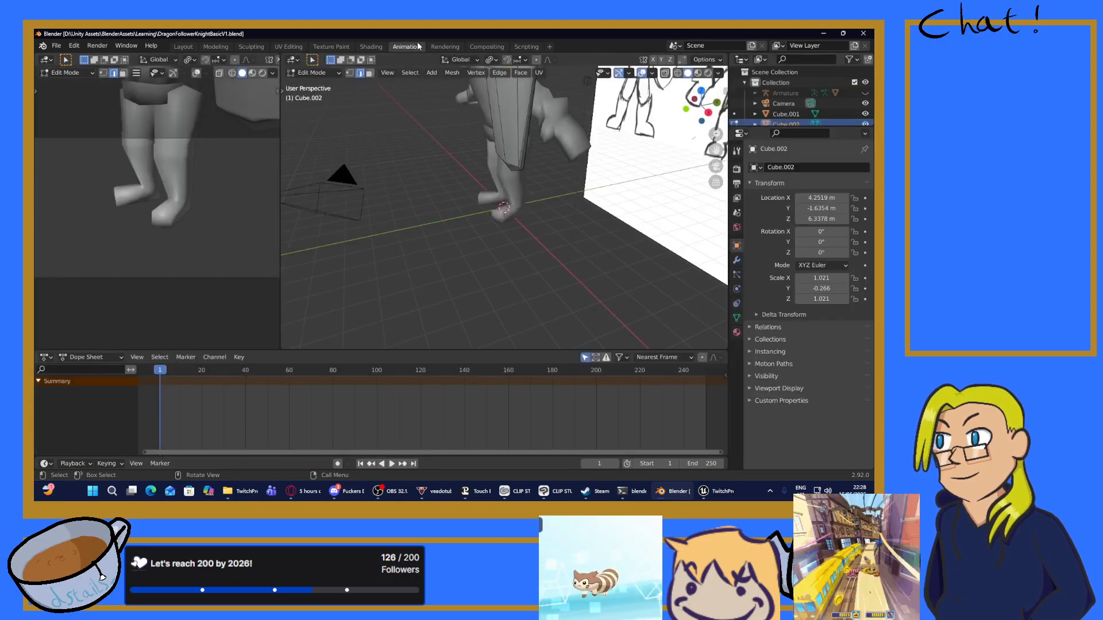
scroll(444, 192, down, 3)
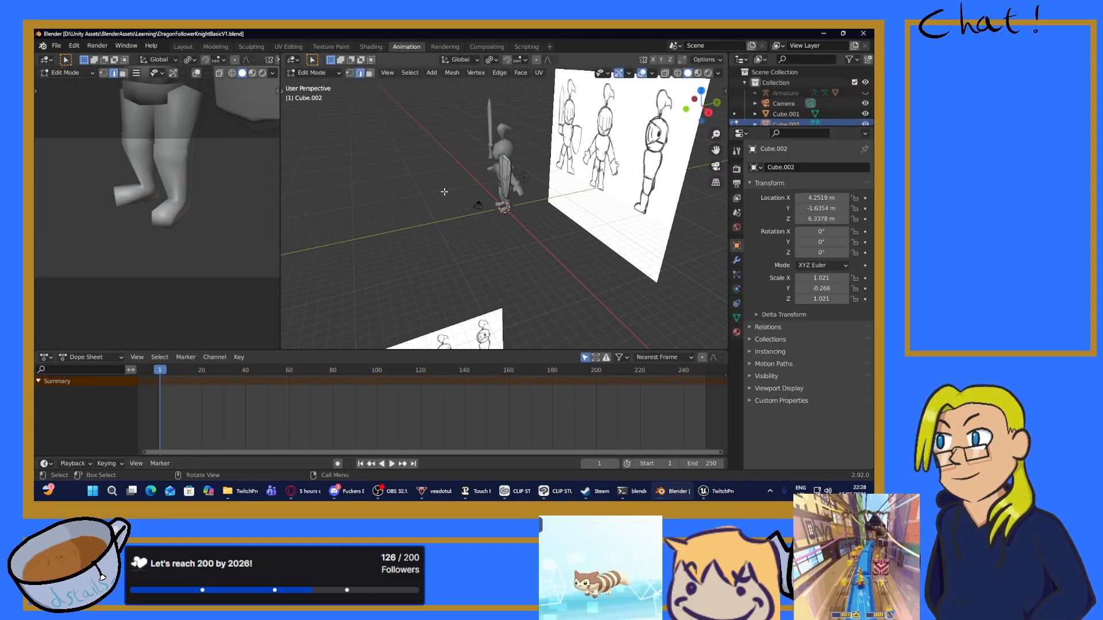
scroll(447, 192, up, 2)
scroll(448, 192, down, 3)
scroll(454, 193, up, 3)
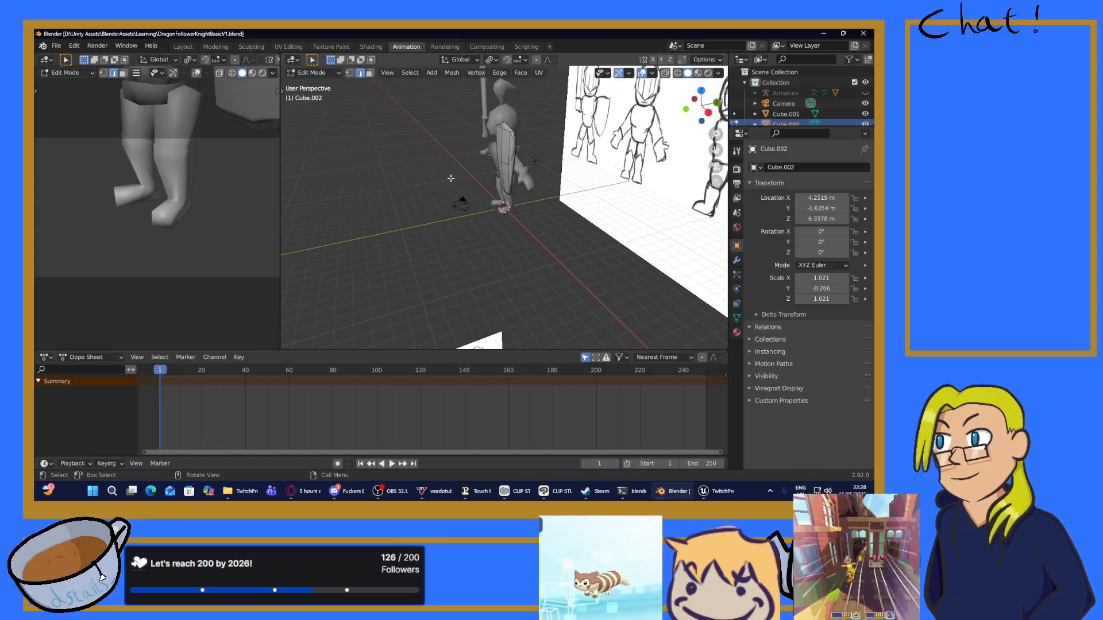
middle_drag(451, 178, 493, 229)
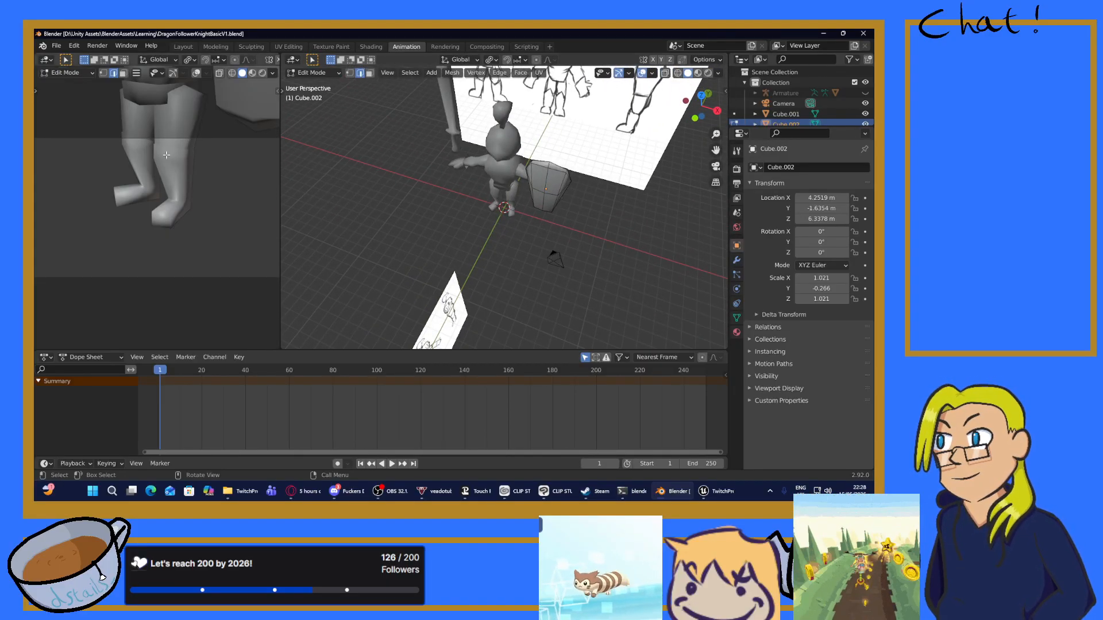
scroll(166, 155, down, 6)
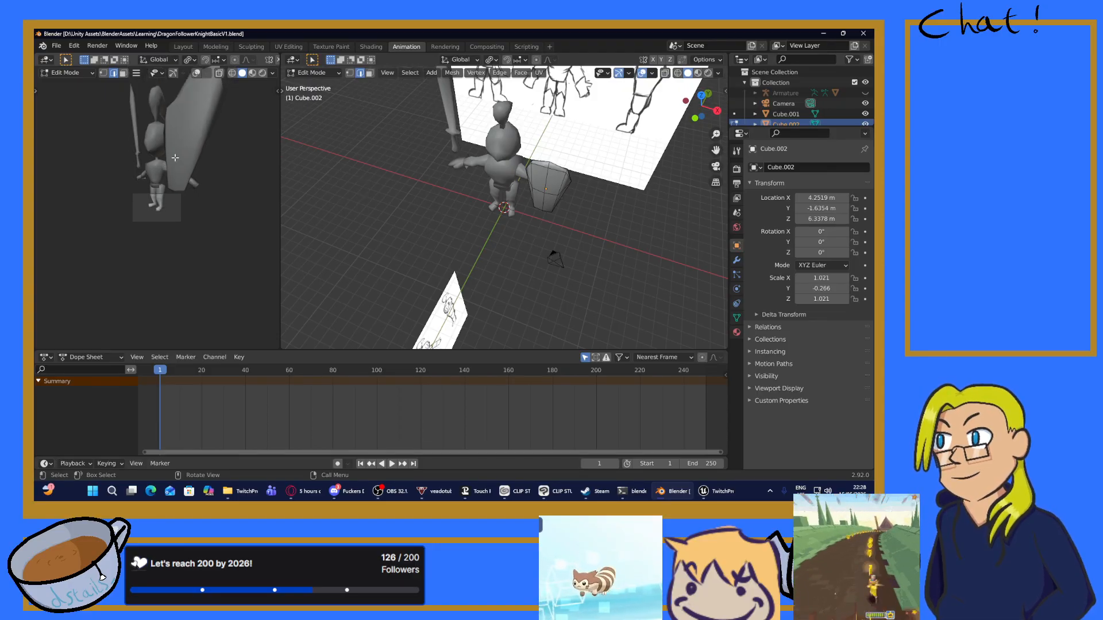
scroll(175, 157, down, 8)
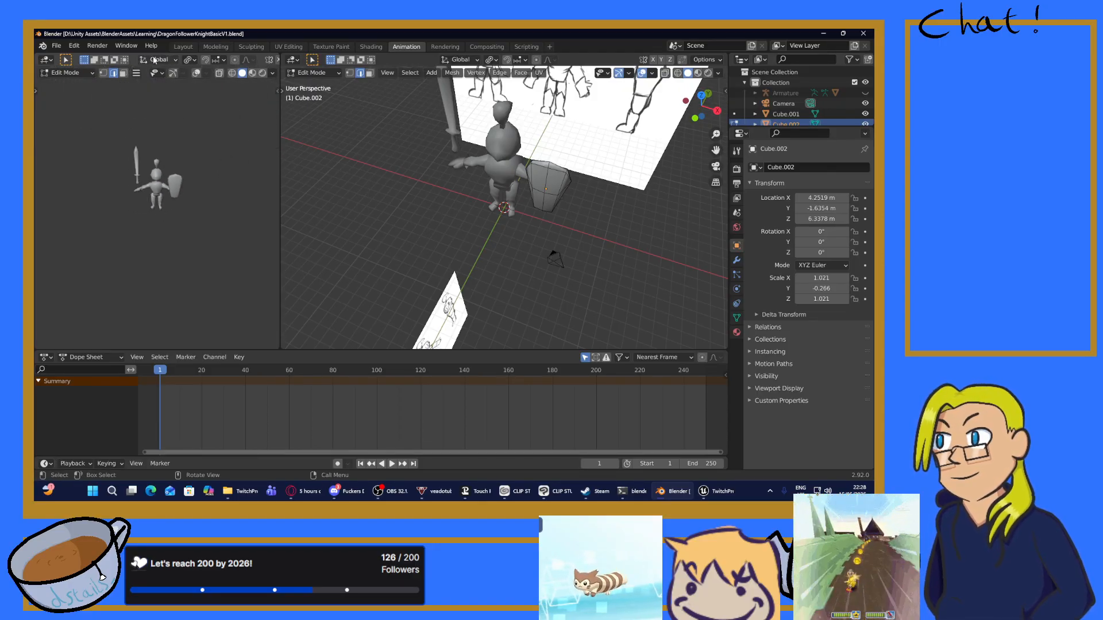
Step: Return the shield to Object Mode in the Layout workspace and select the knight's body mesh for the Animation workspace
click(184, 47)
scroll(314, 201, up, 4)
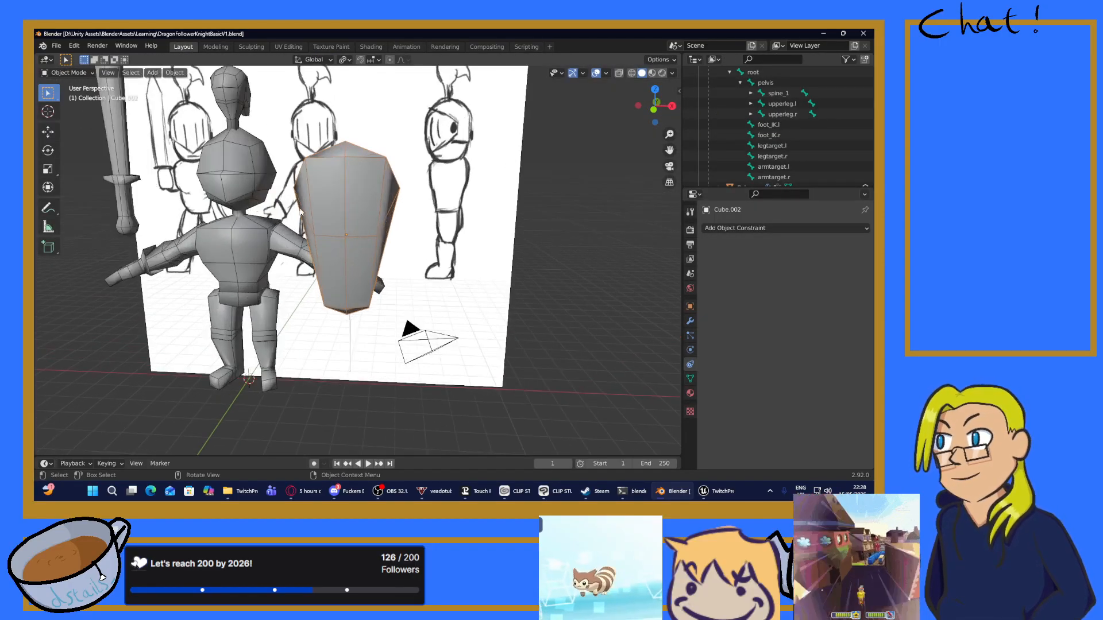
middle_drag(300, 212, 402, 191)
click(405, 190)
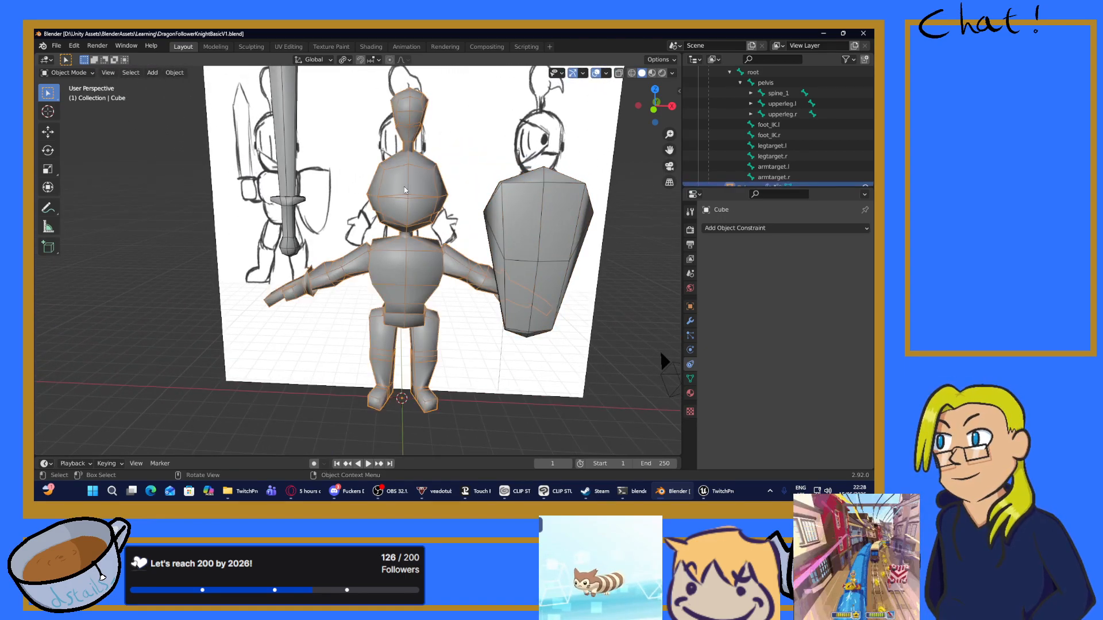
click(407, 47)
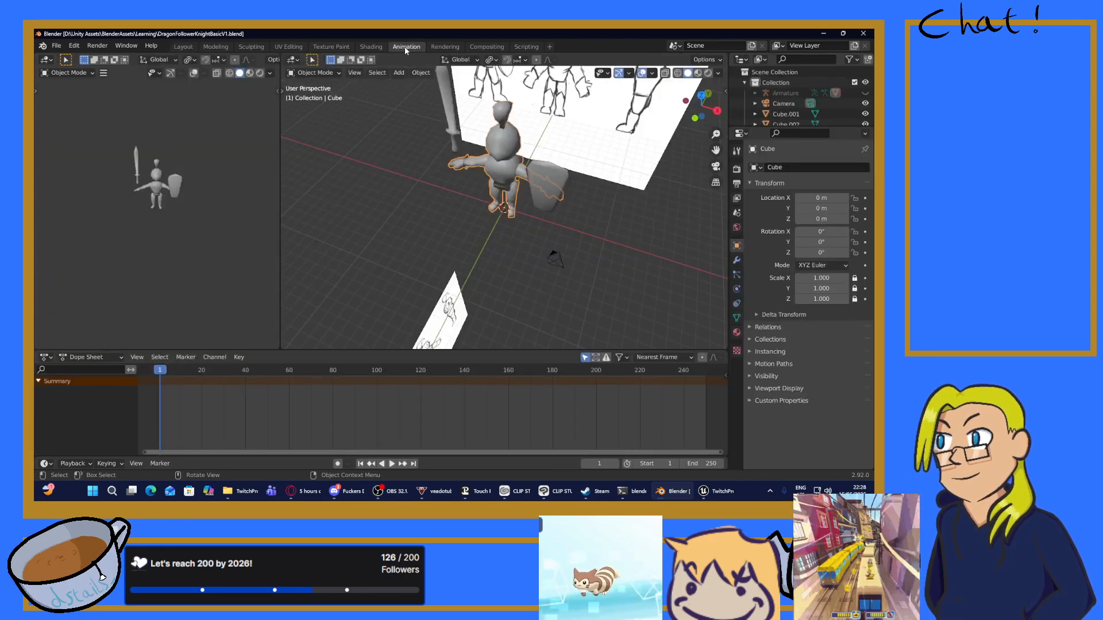
click(315, 72)
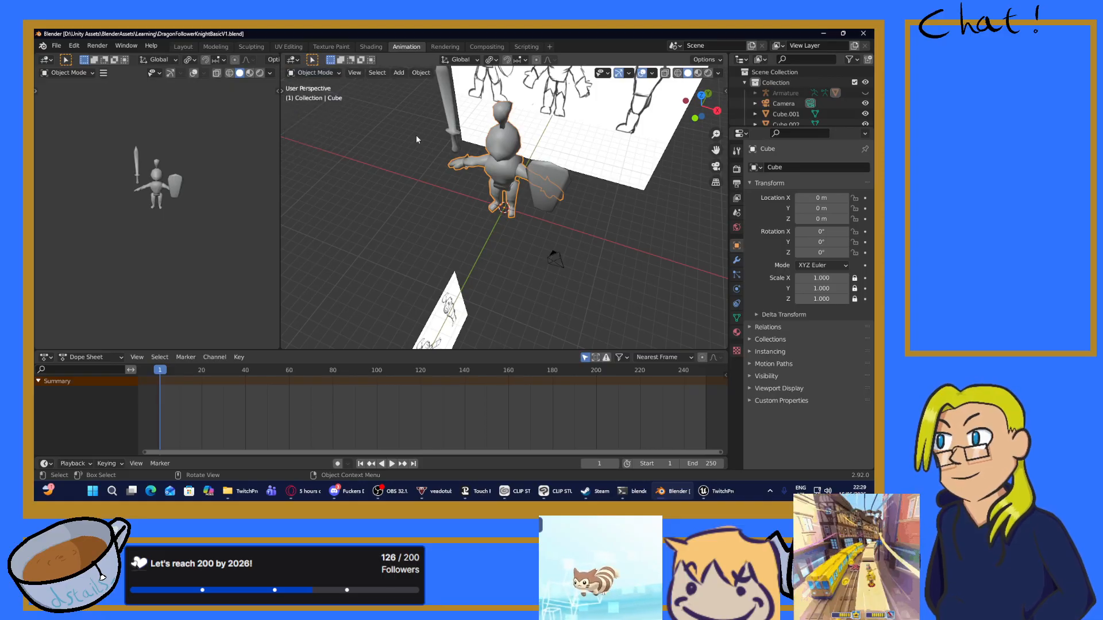
Step: Unhide the armature in the Layout workspace and bring it into the Animation workspace in Pose Mode
click(183, 46)
middle_drag(310, 206, 425, 204)
scroll(783, 147, up, 3)
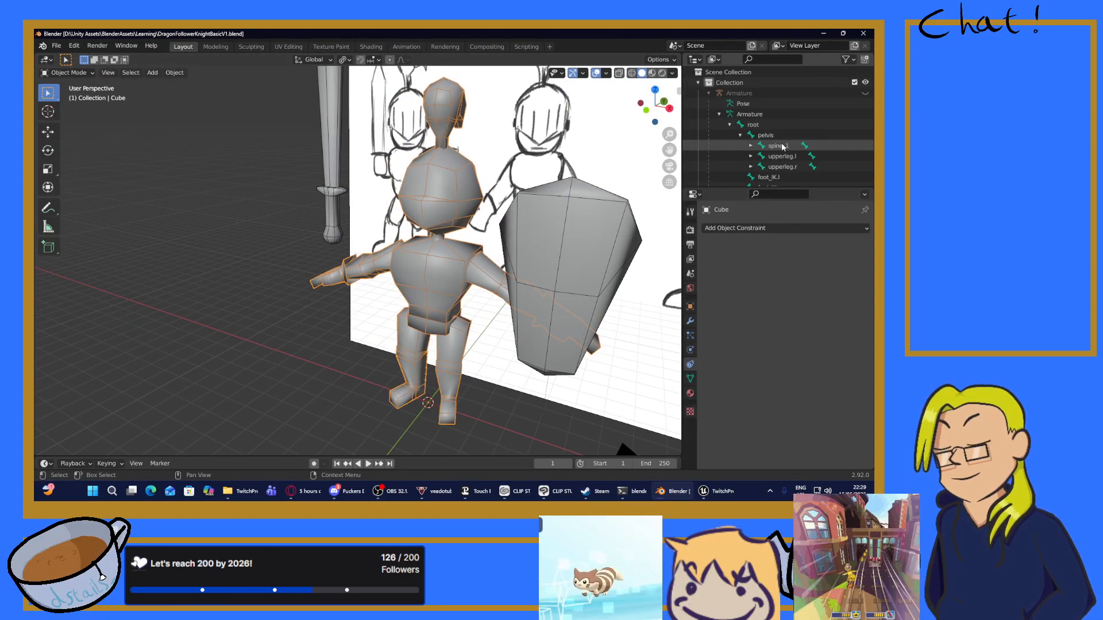
click(866, 94)
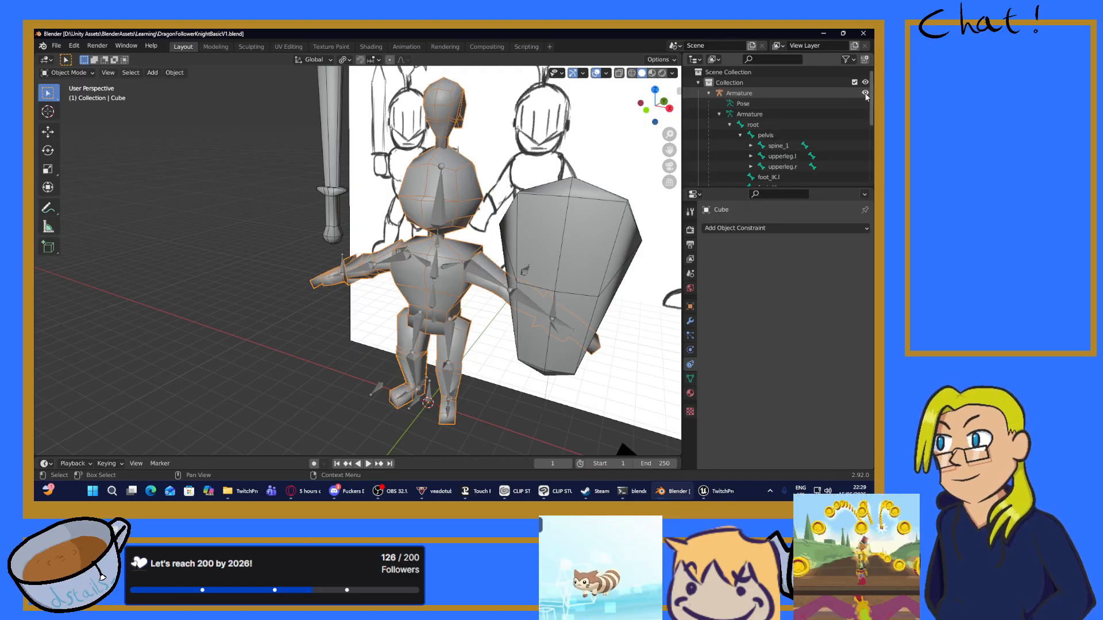
click(440, 223)
click(397, 46)
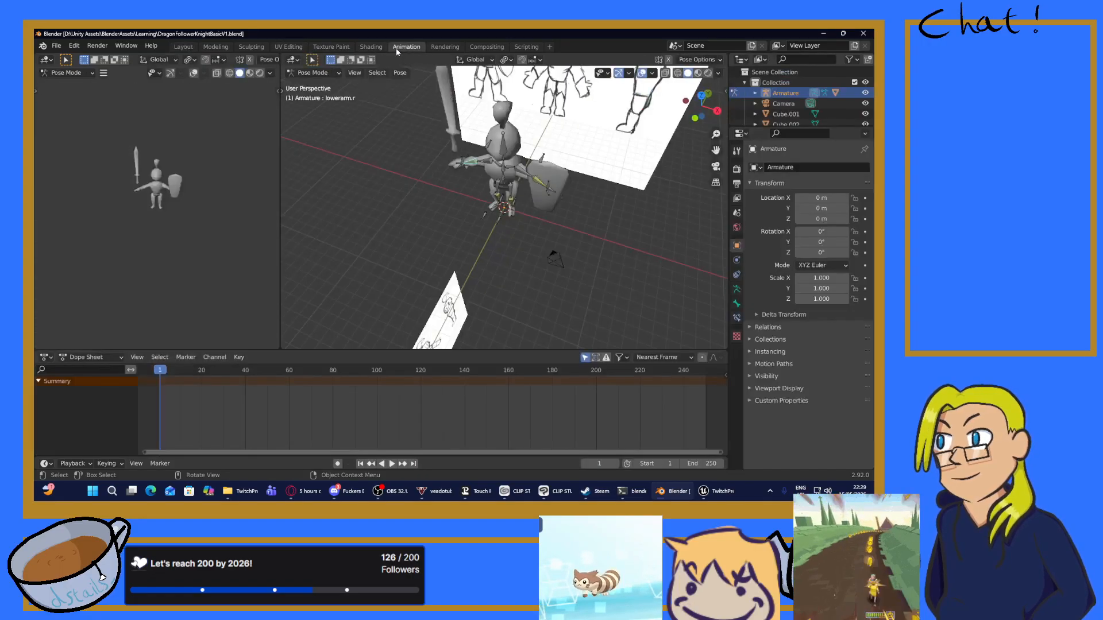
Step: Try to move the right lower-arm bone and the armtarget.r bone in Pose Mode
key(g)
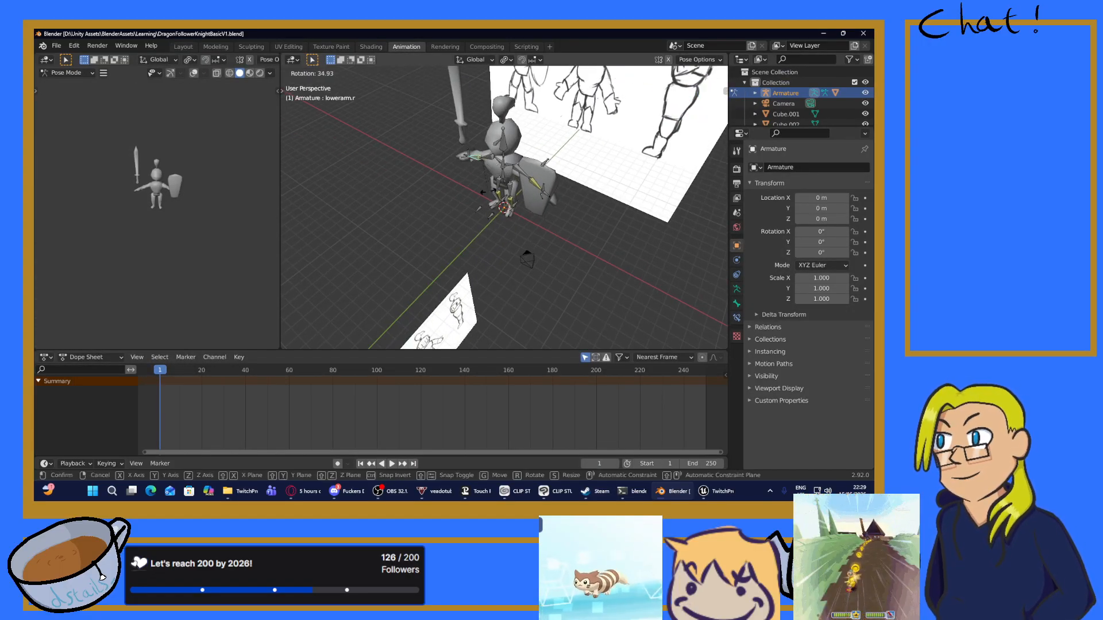
click(483, 139)
click(320, 73)
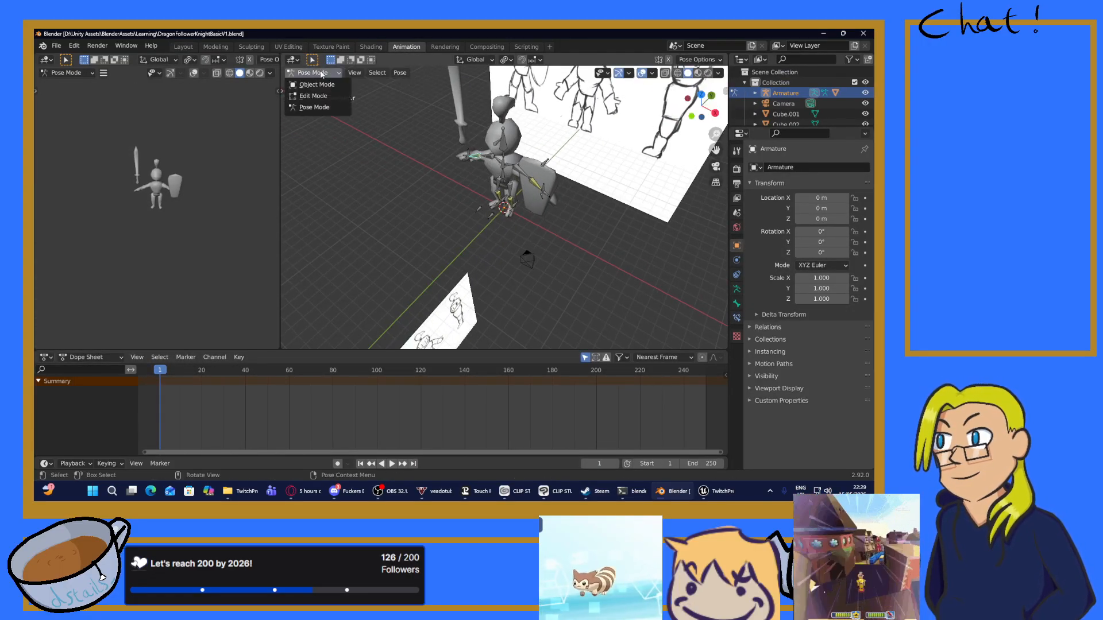
mouse_move(487, 181)
middle_down()
mouse_move(487, 168)
mouse_move(570, 172)
mouse_move(497, 175)
middle_up()
click(482, 148)
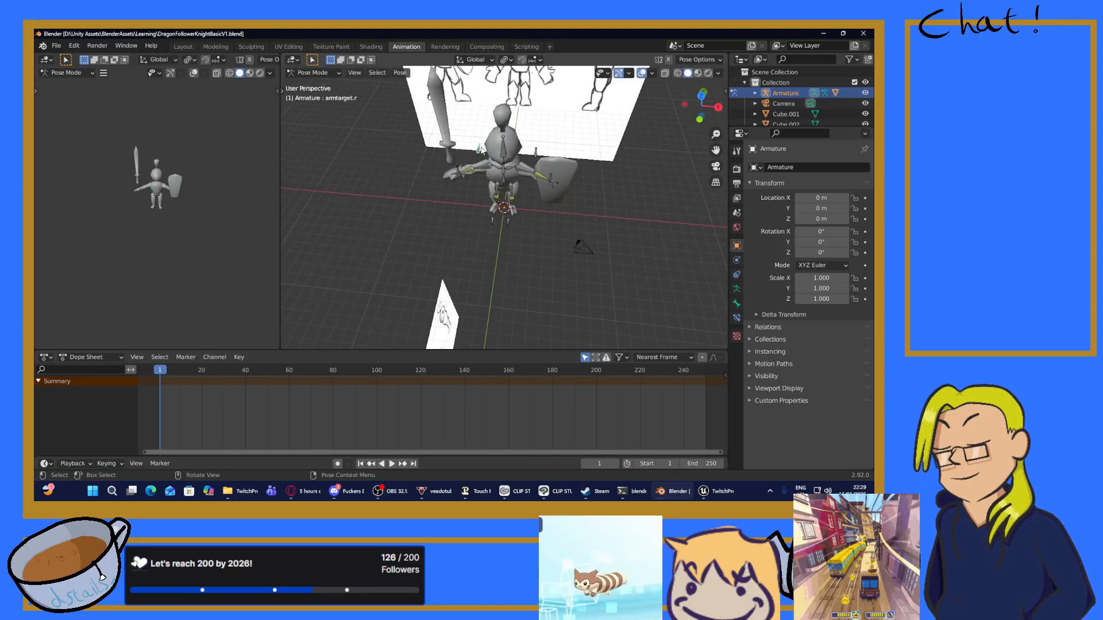
key(g)
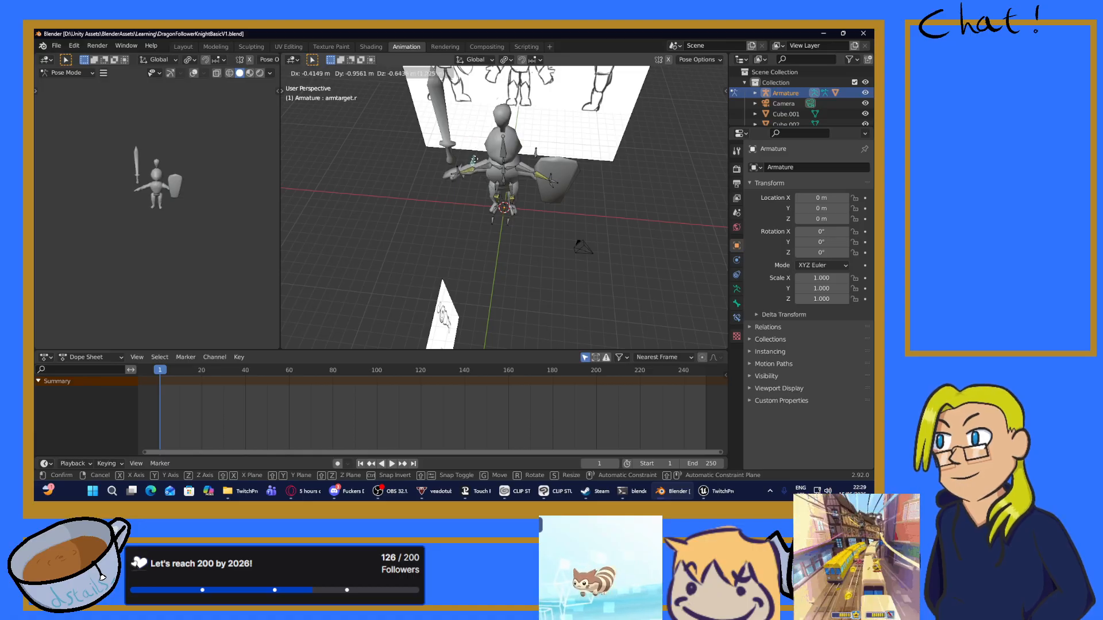
right_click(471, 163)
mouse_move(468, 154)
middle_down()
mouse_move(396, 136)
mouse_move(454, 146)
middle_up()
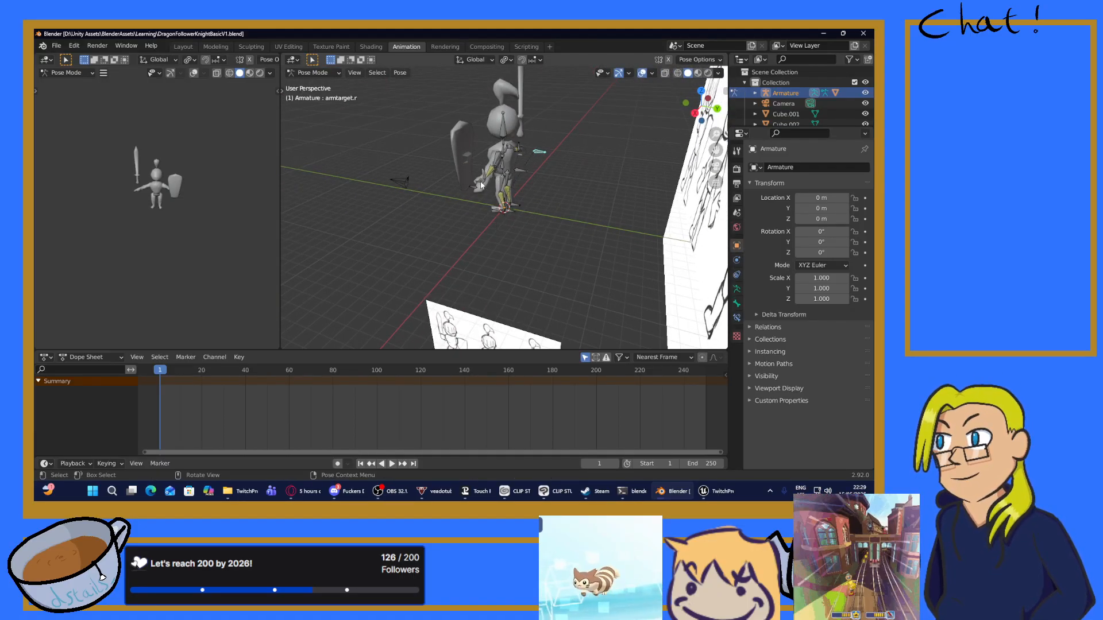
Step: Test the rig by raising the hand_IK.l bone about 1.71 m toward the sword, and undo the move
scroll(481, 185, up, 3)
click(468, 147)
key(g)
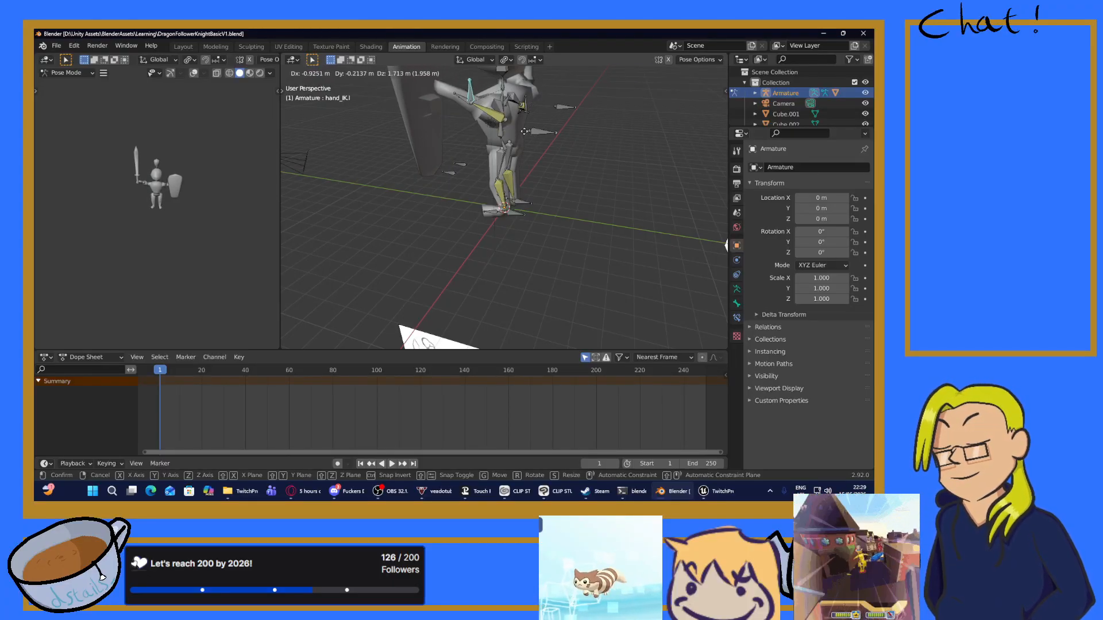
key(Return)
scroll(189, 178, up, 5)
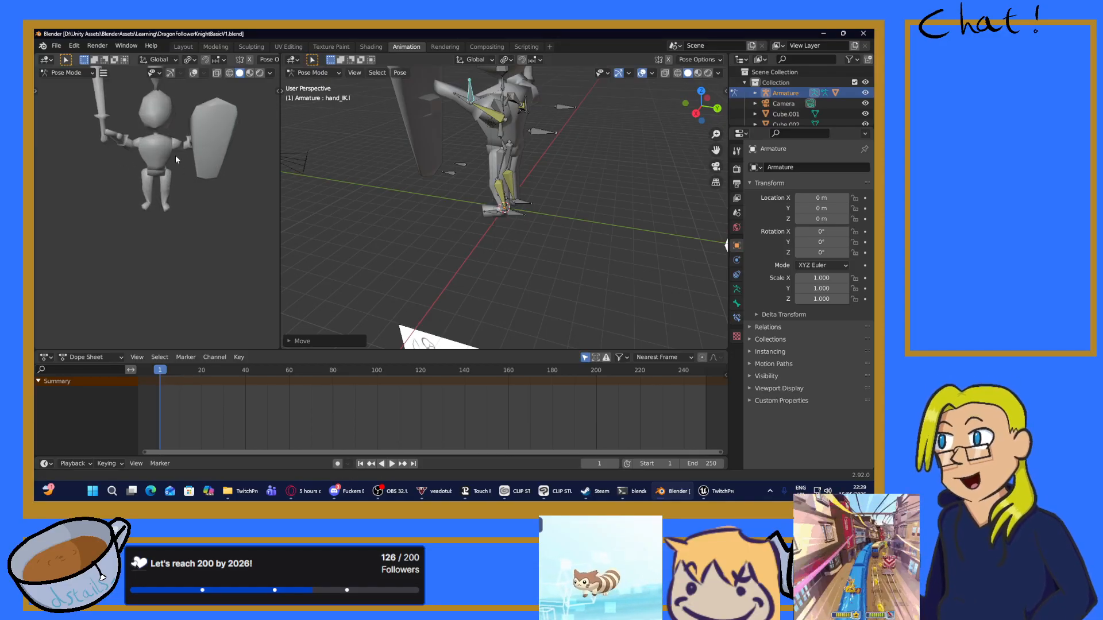
shift+middle_drag(175, 155, 170, 227)
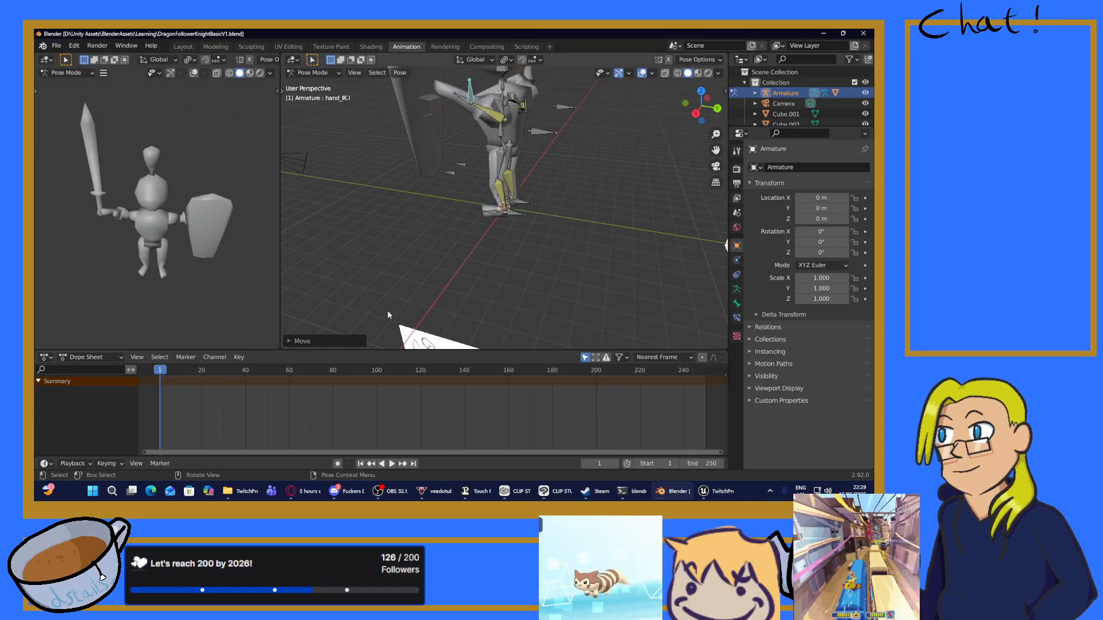
click(93, 358)
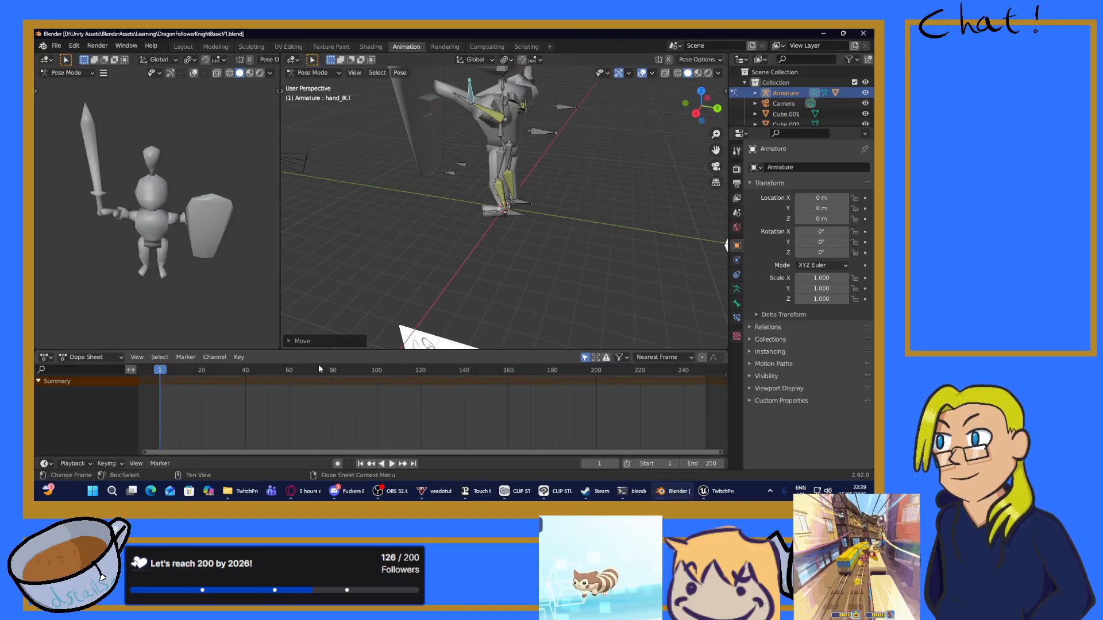
right_click(355, 358)
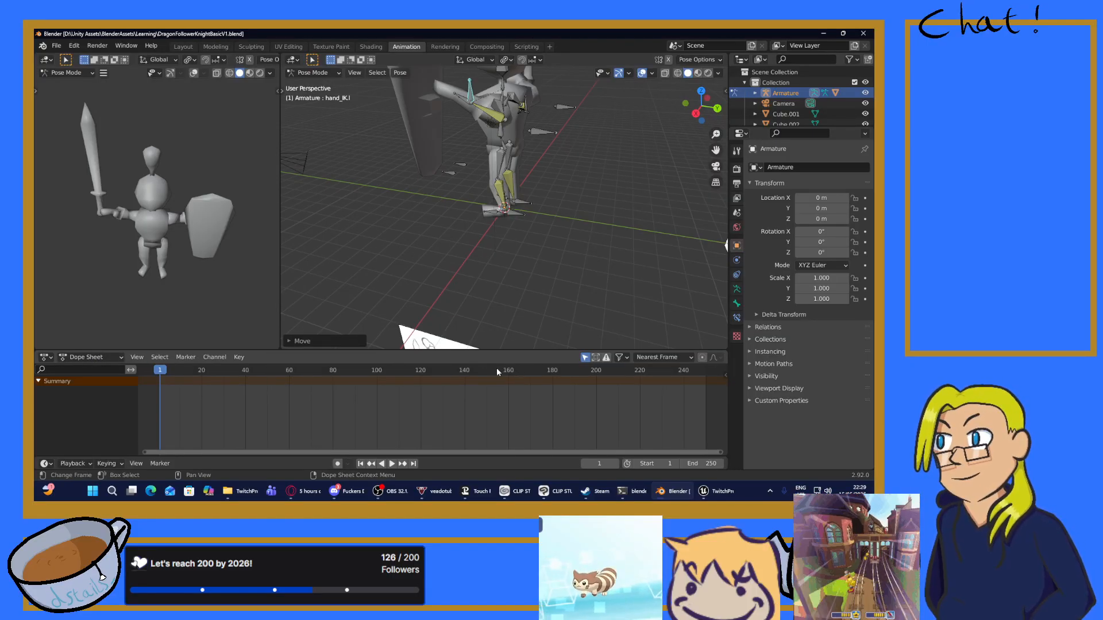
key(ctrl+z)
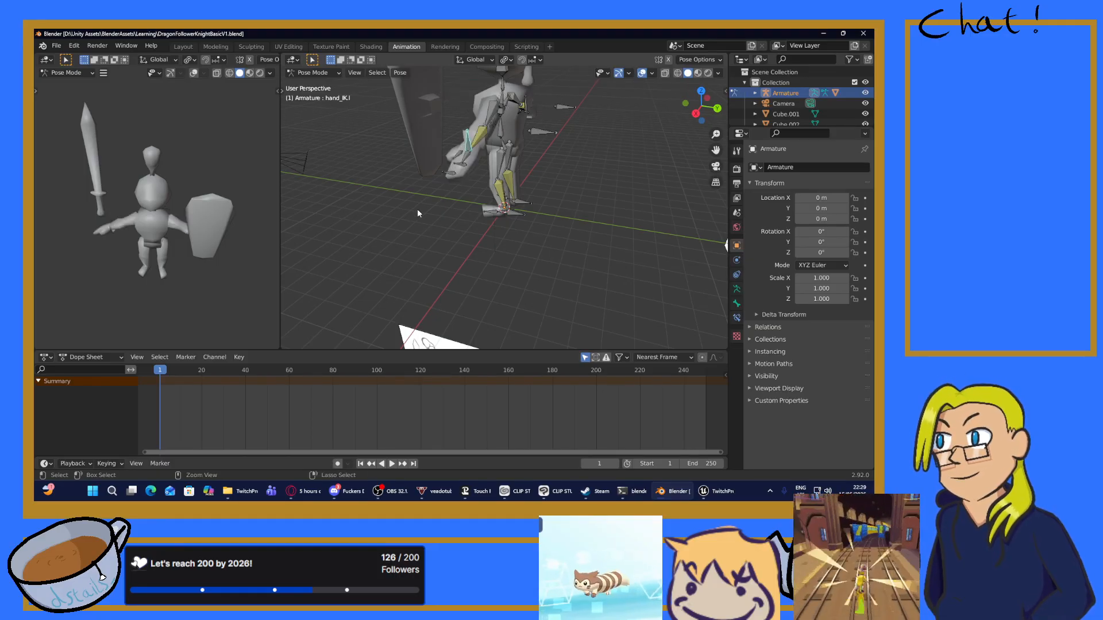
Step: Return the armature to Object Mode, go back to the Layout workspace and save the file
key(ctrl+Tab)
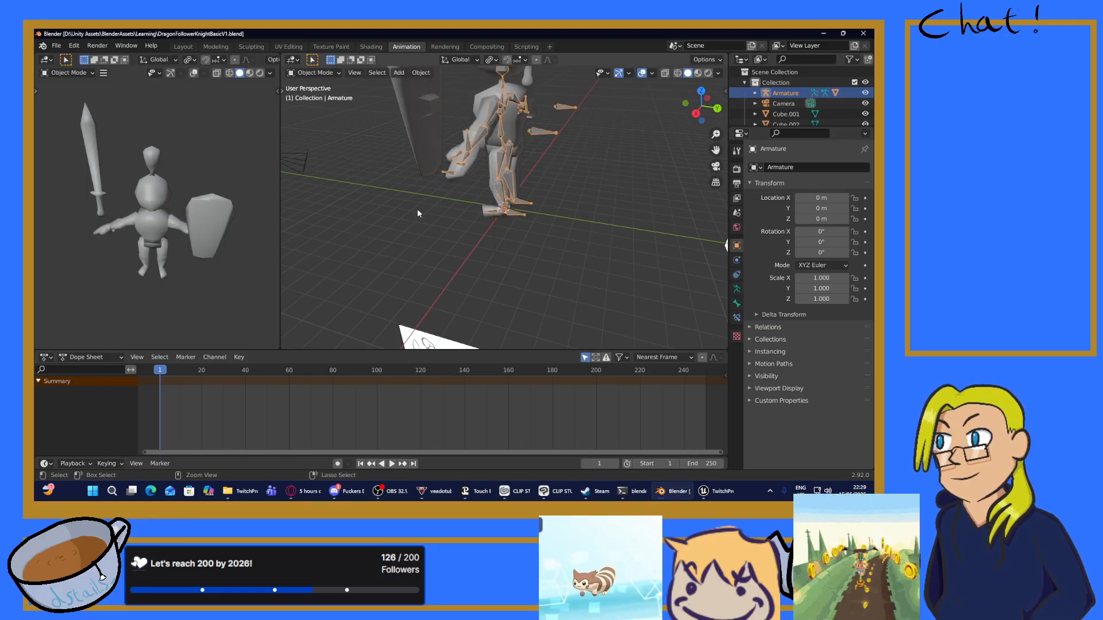
click(183, 47)
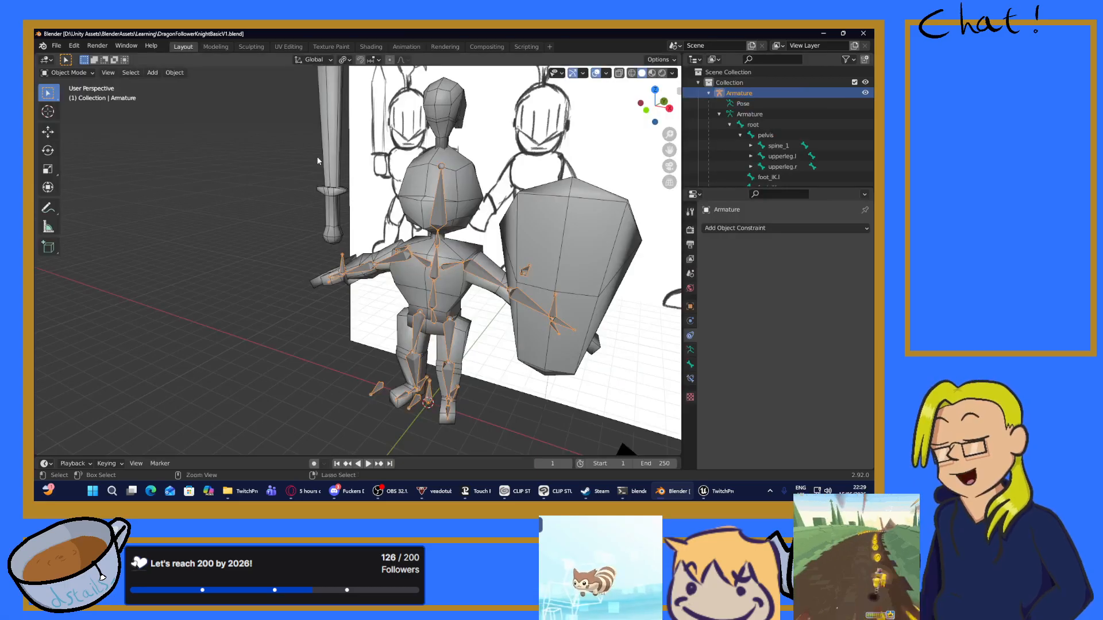
key(ctrl+s)
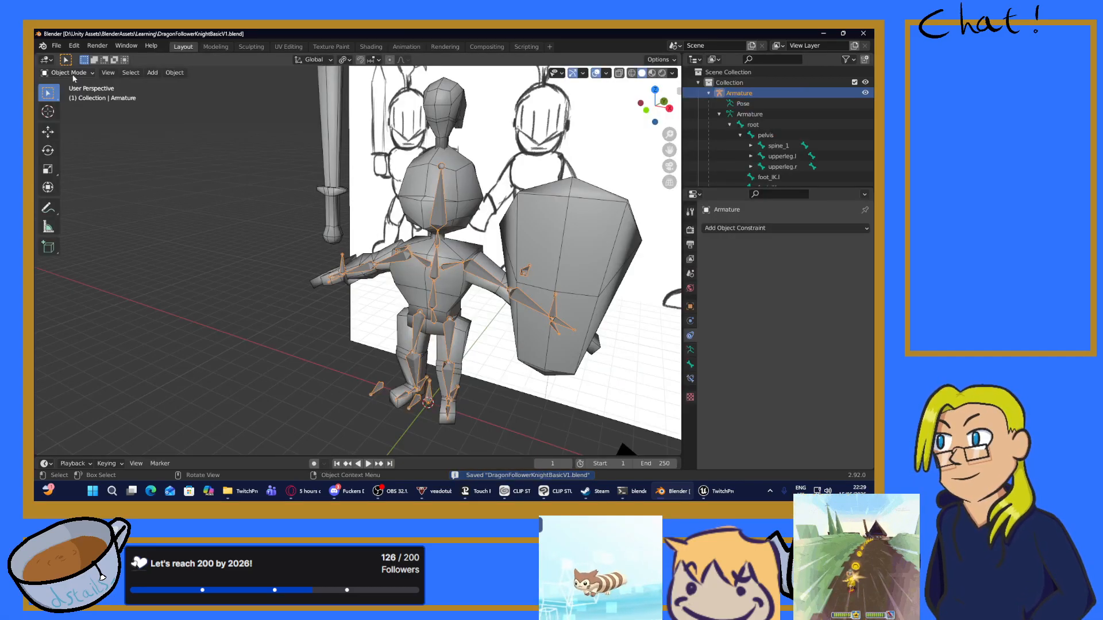
Step: Open the recent file RatPlatV2.blend and check which editor mode its Animation workspace uses for the keyframes
click(62, 48)
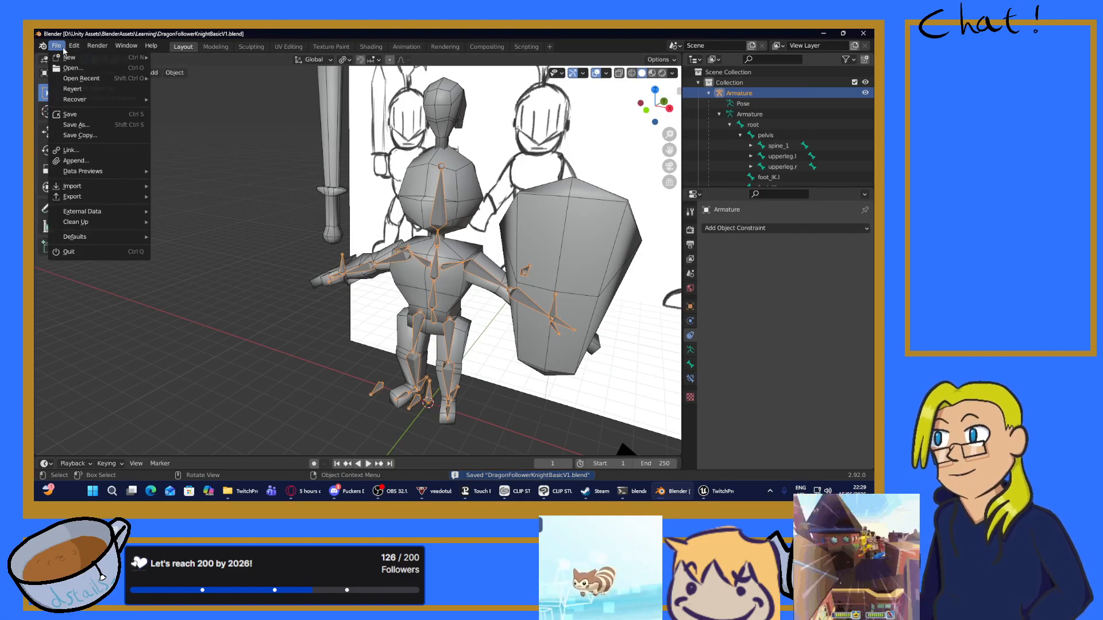
mouse_move(80, 79)
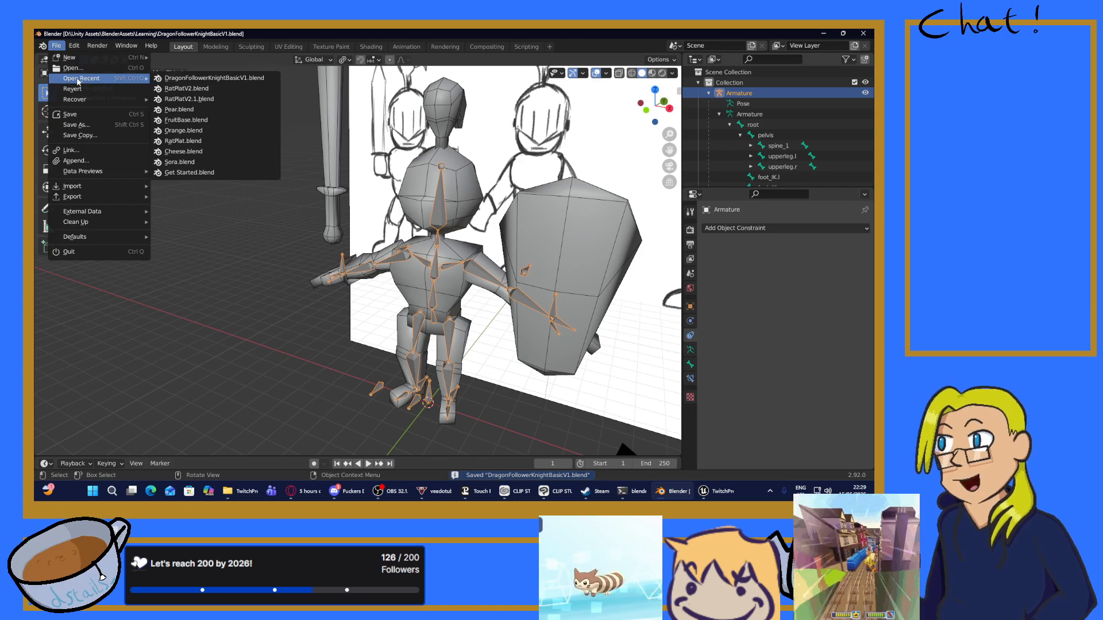
click(176, 89)
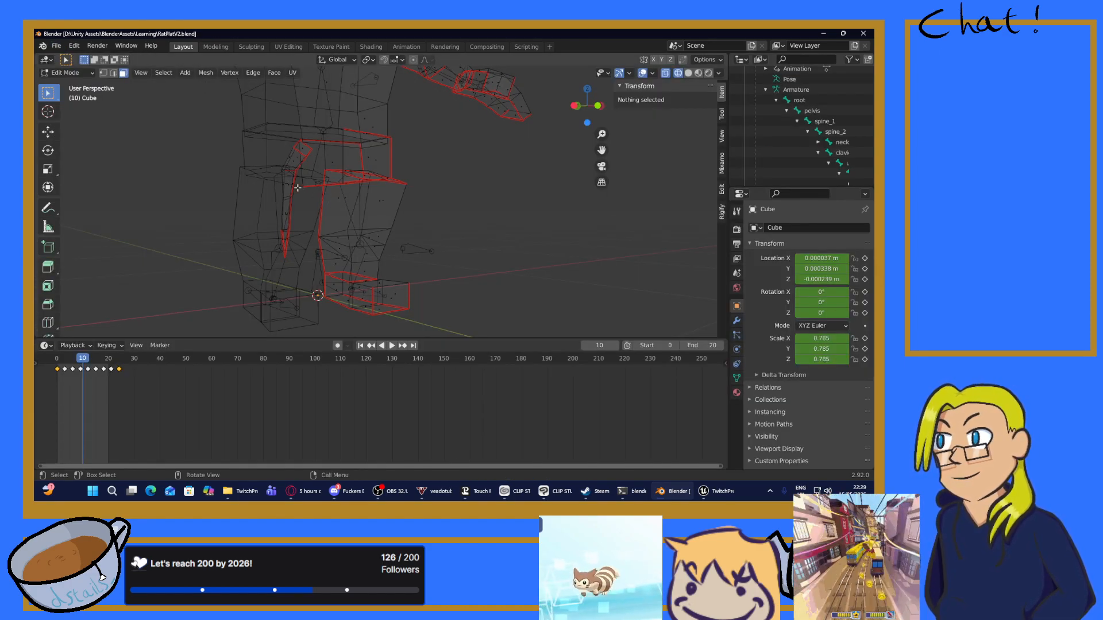
scroll(251, 189, down, 4)
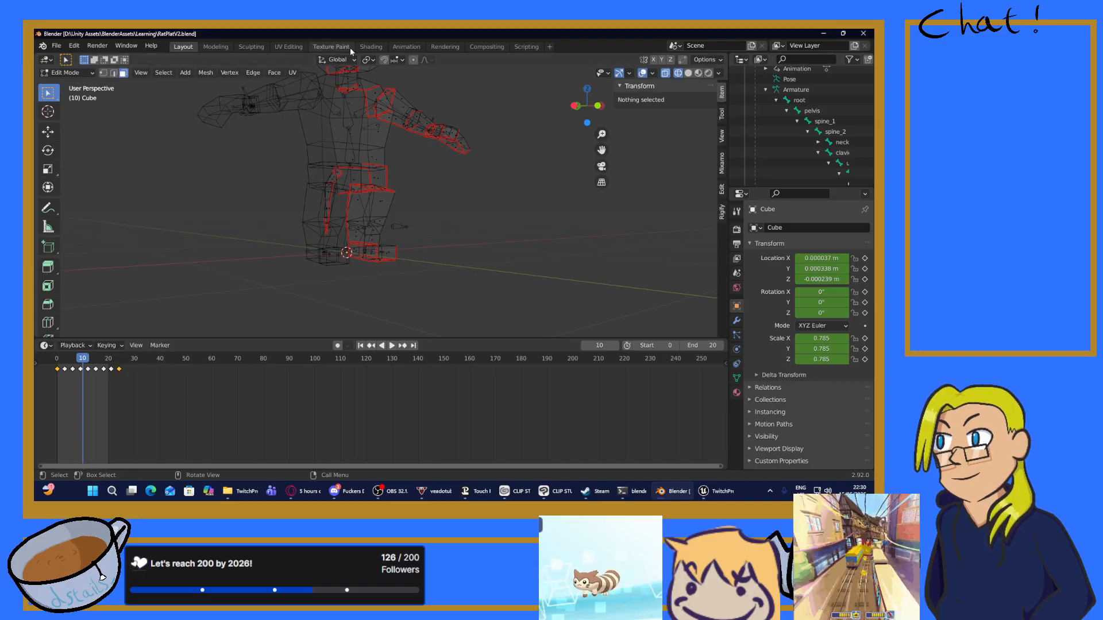
click(406, 46)
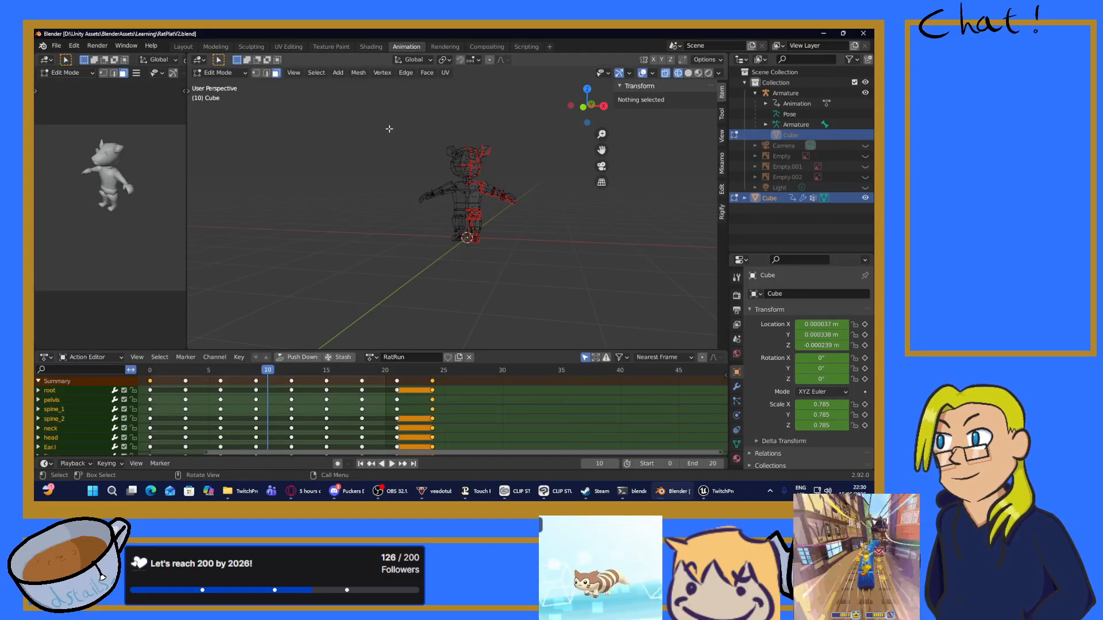
click(120, 357)
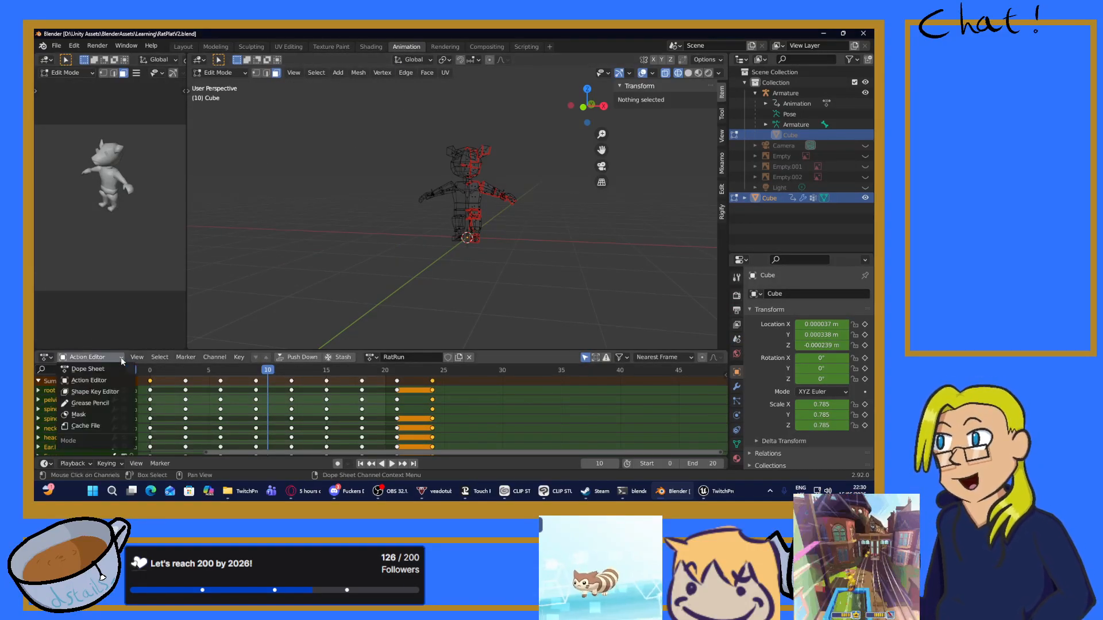
click(121, 360)
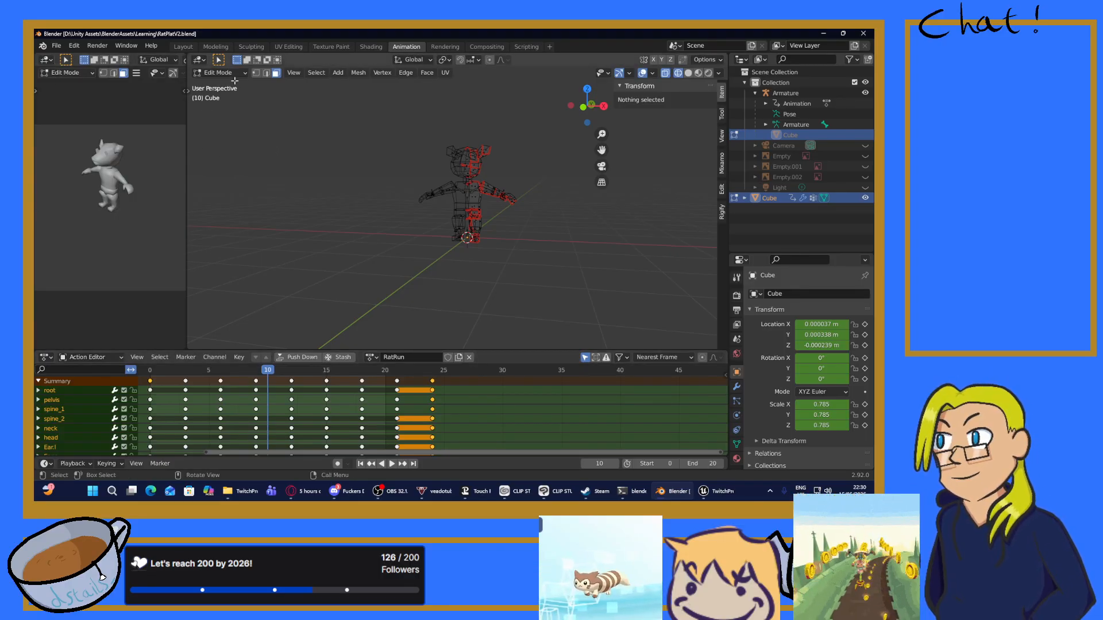
Step: Put the rat mesh in Object Mode and briefly play the RatRun animation
click(218, 72)
click(223, 85)
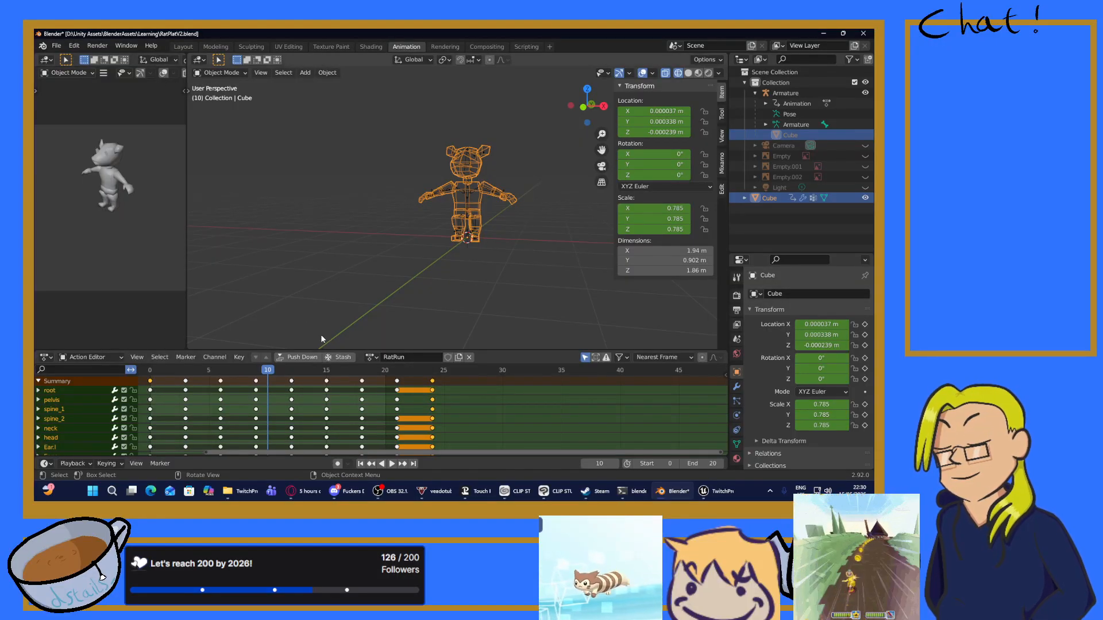
click(392, 465)
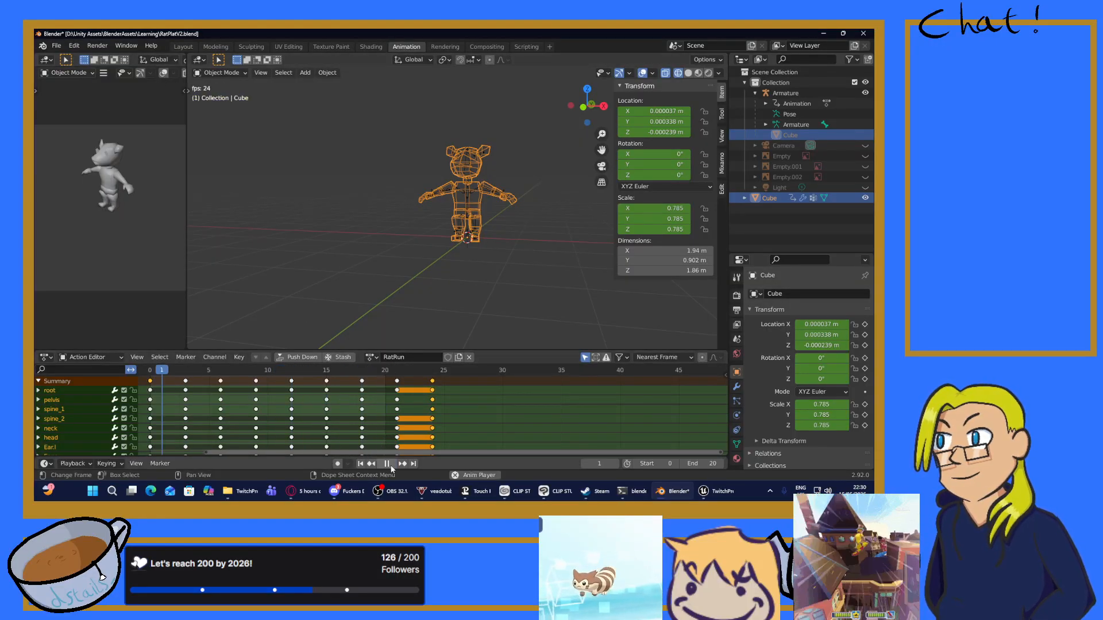
click(392, 465)
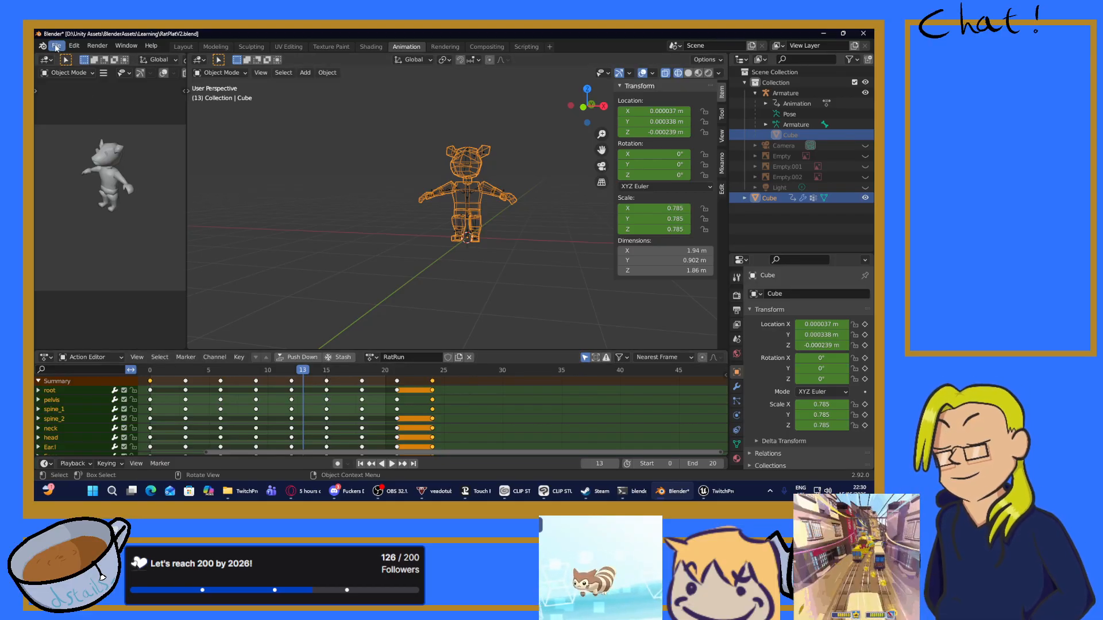
Step: Reopen the recent file DragonFollowerKnightBasicV1.blend without saving the changes to the rat file
click(56, 46)
mouse_move(104, 80)
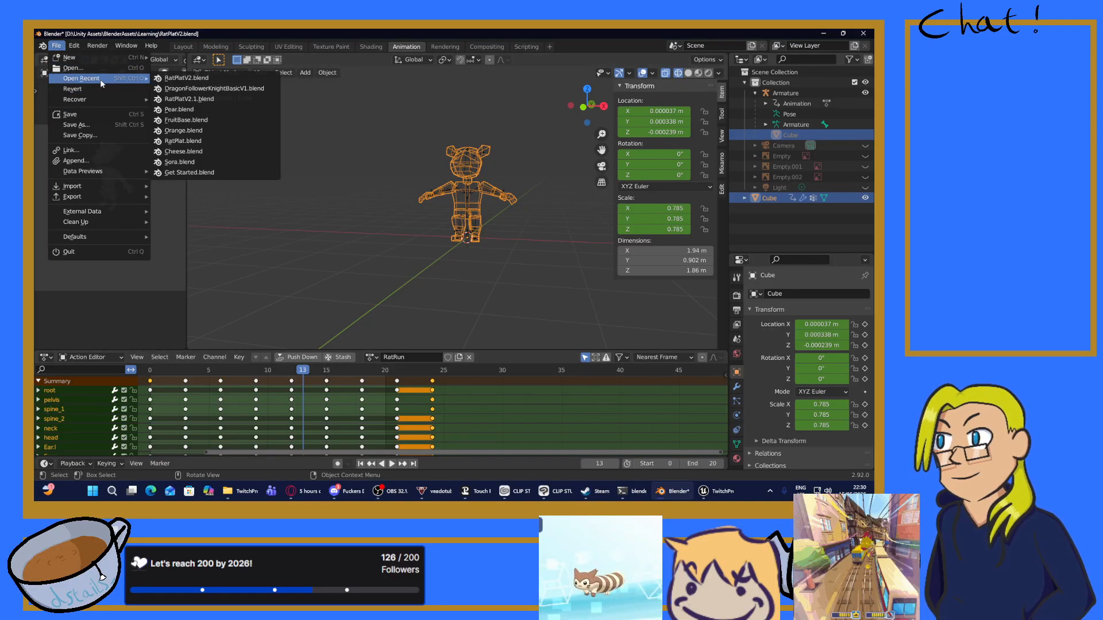
click(198, 91)
click(467, 278)
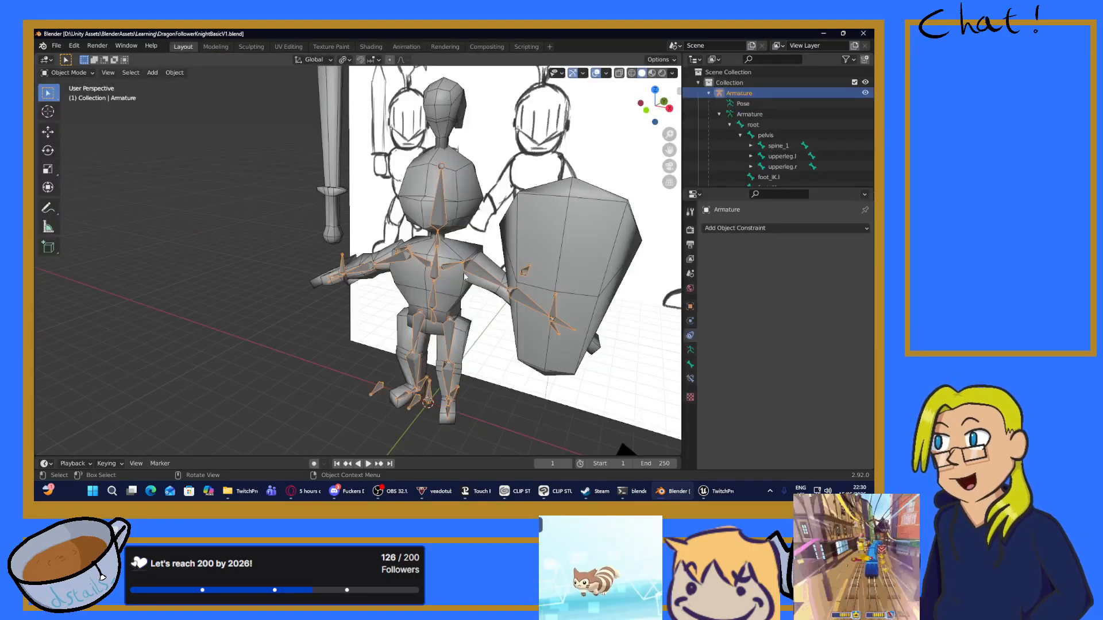
Step: Go to the Animation workspace for the knight and change the Dope Sheet to Action Editor mode
middle_drag(467, 265, 429, 246)
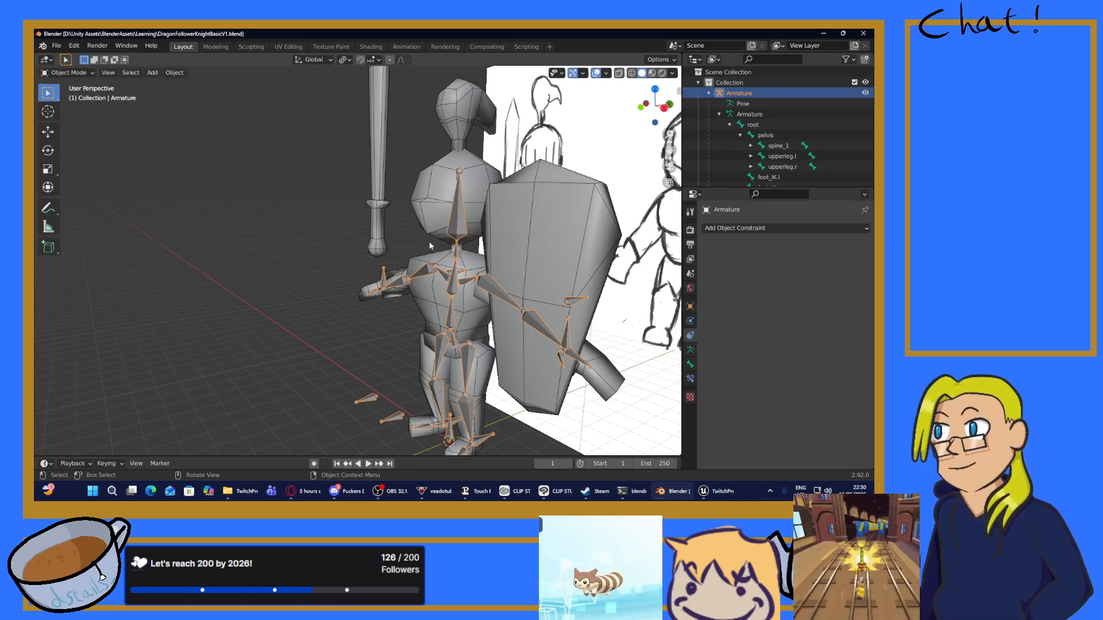
click(406, 46)
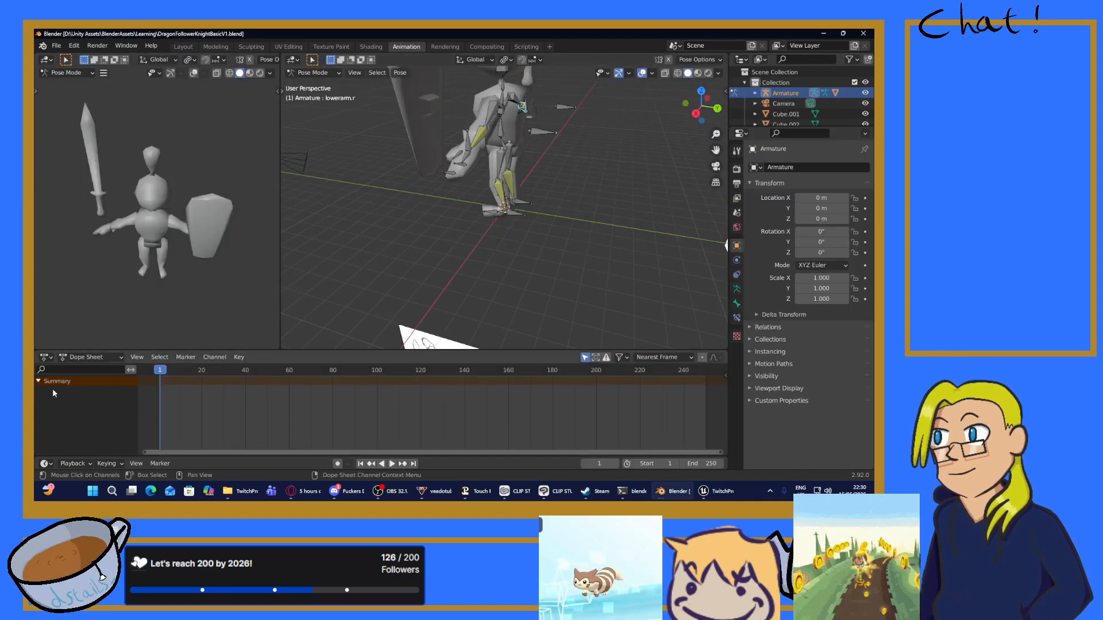
click(82, 358)
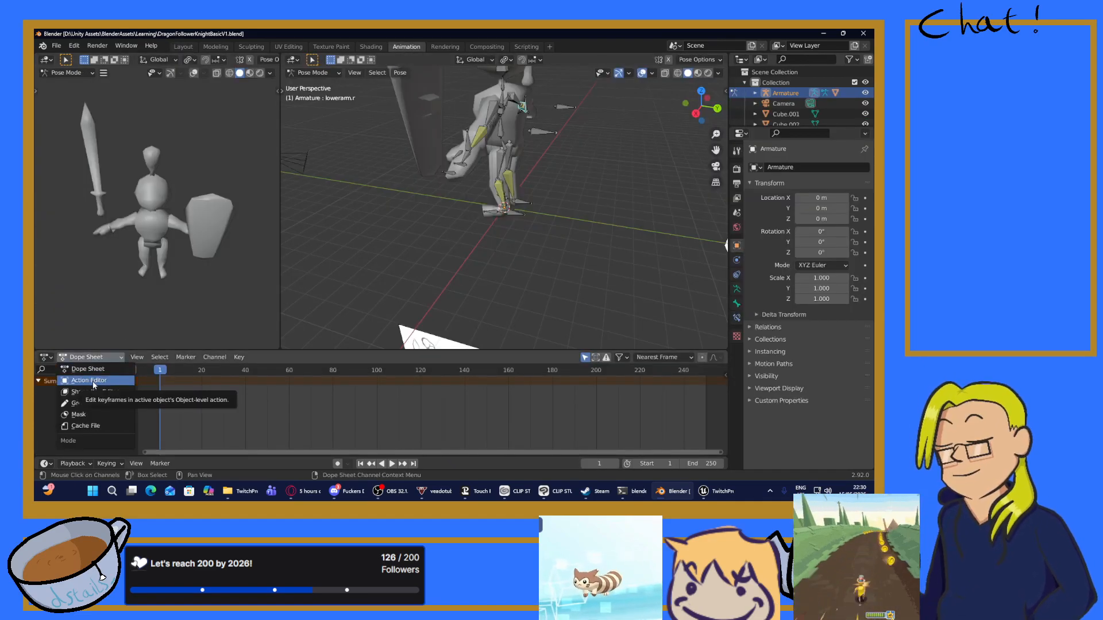
click(93, 381)
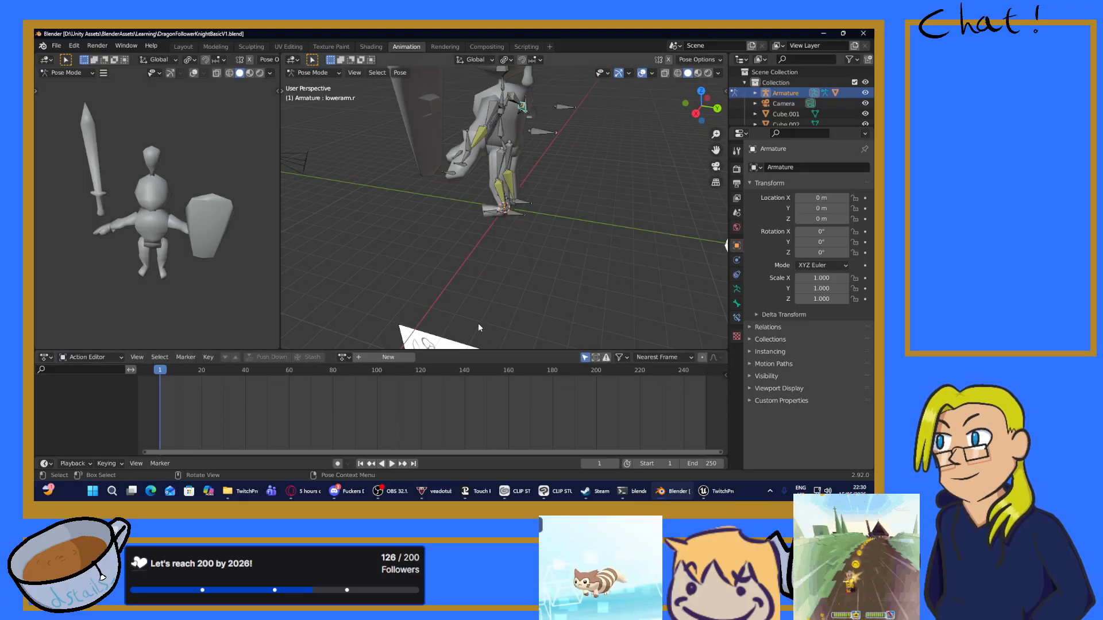
Step: Create a new action for the knight's armature and name it Idle
middle_drag(391, 248, 491, 178)
scroll(507, 231, down, 4)
click(388, 357)
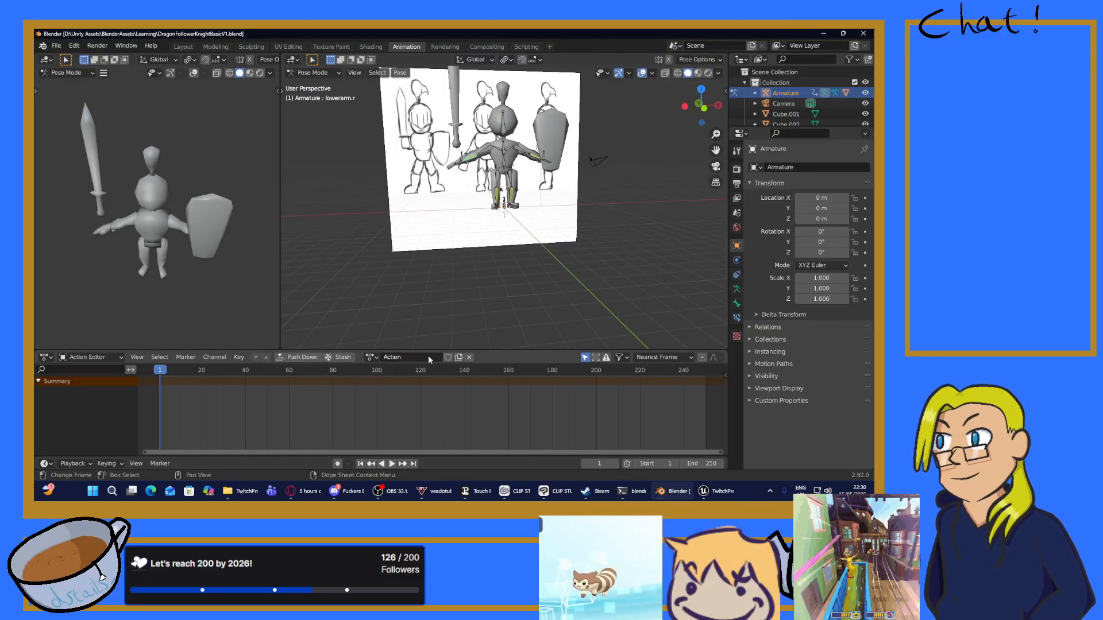
click(391, 355)
text(Idl)
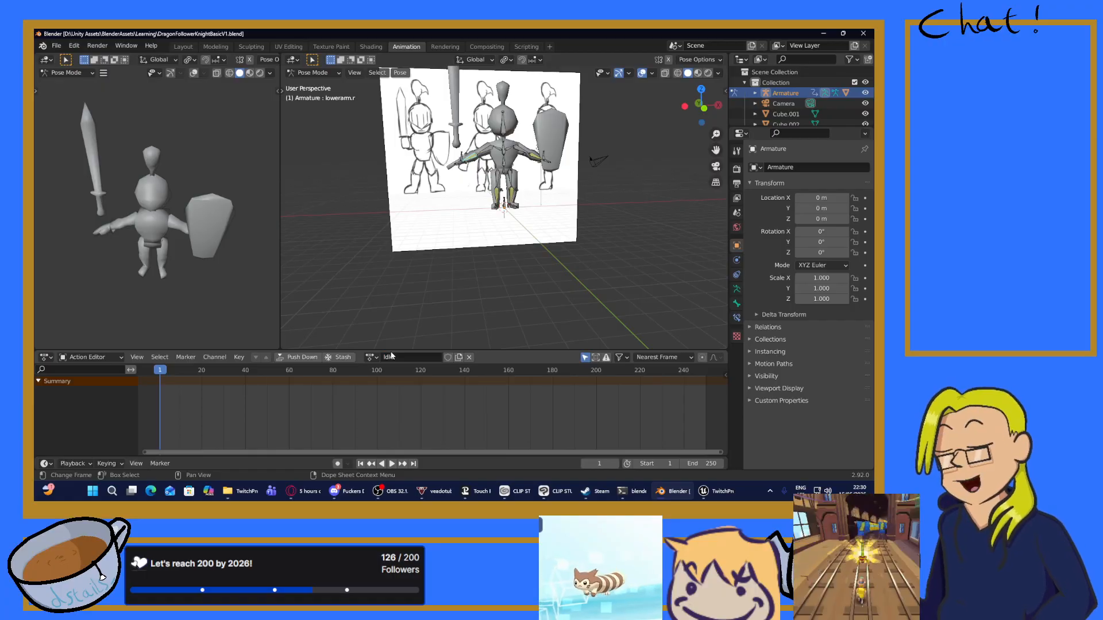
text(e)
key(Return)
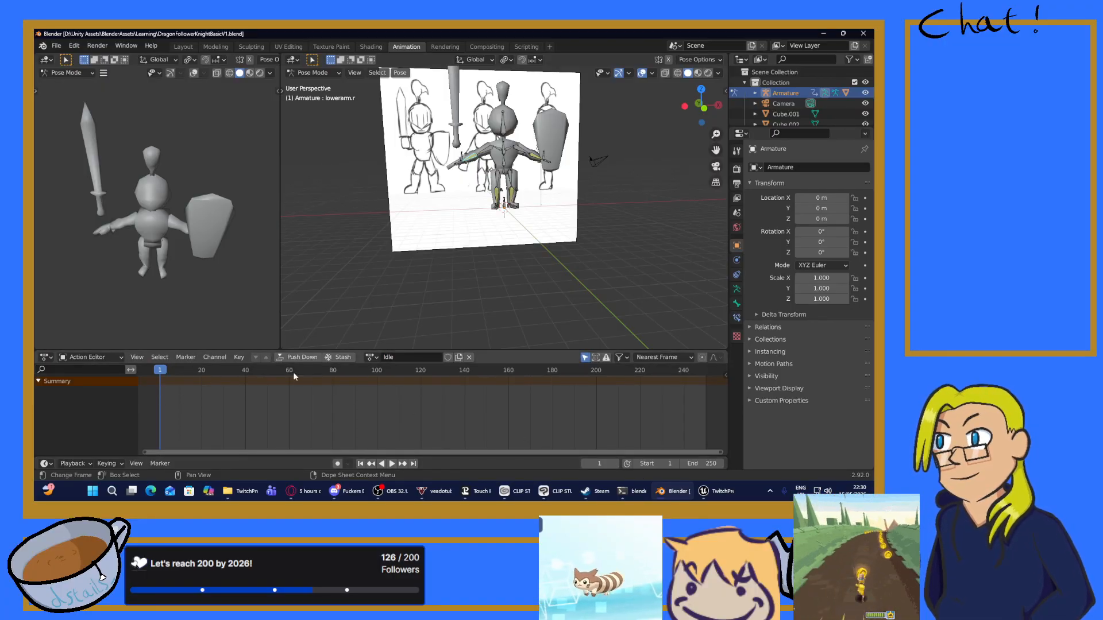
Step: Try to insert keyframes at frame 1 directly in the empty Idle action's keyframe area
drag(162, 374, 162, 374)
right_click(170, 380)
mouse_move(170, 379)
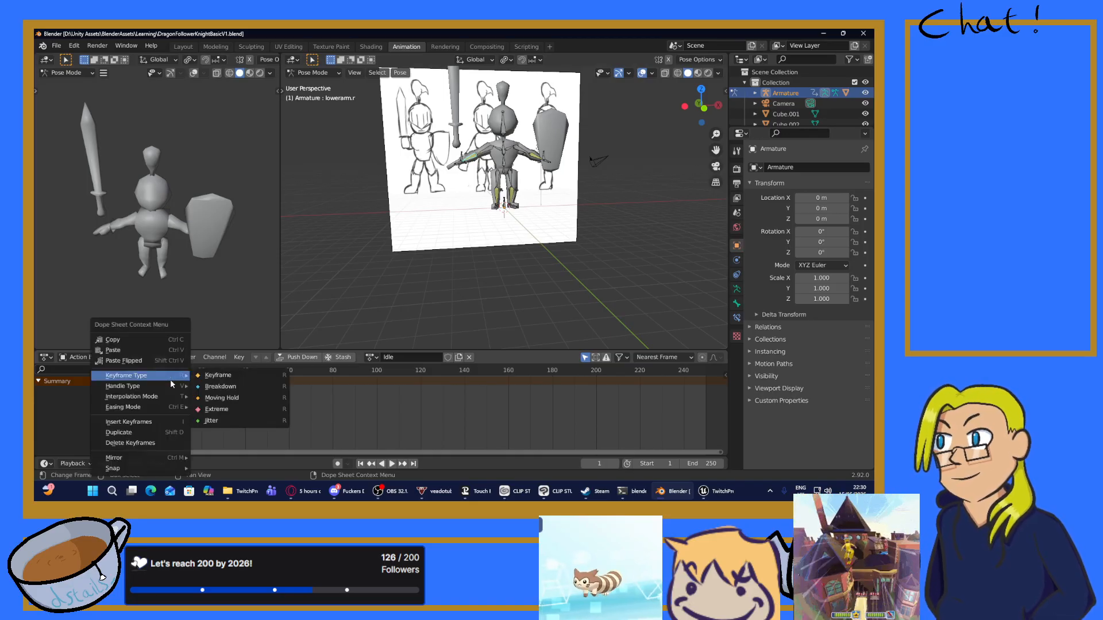
right_click(218, 410)
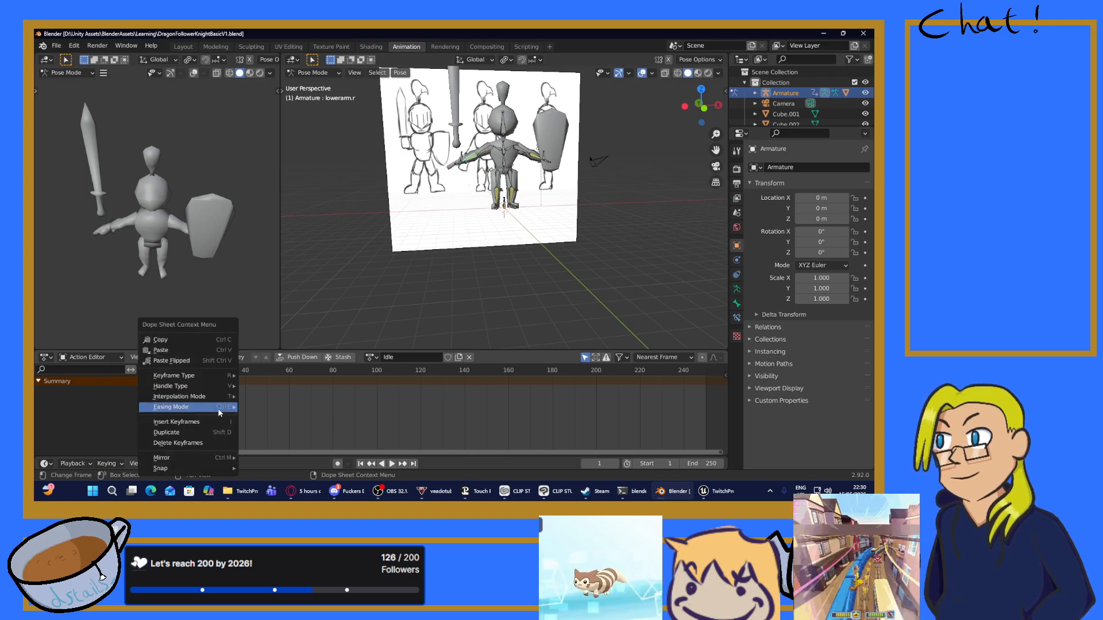
click(201, 423)
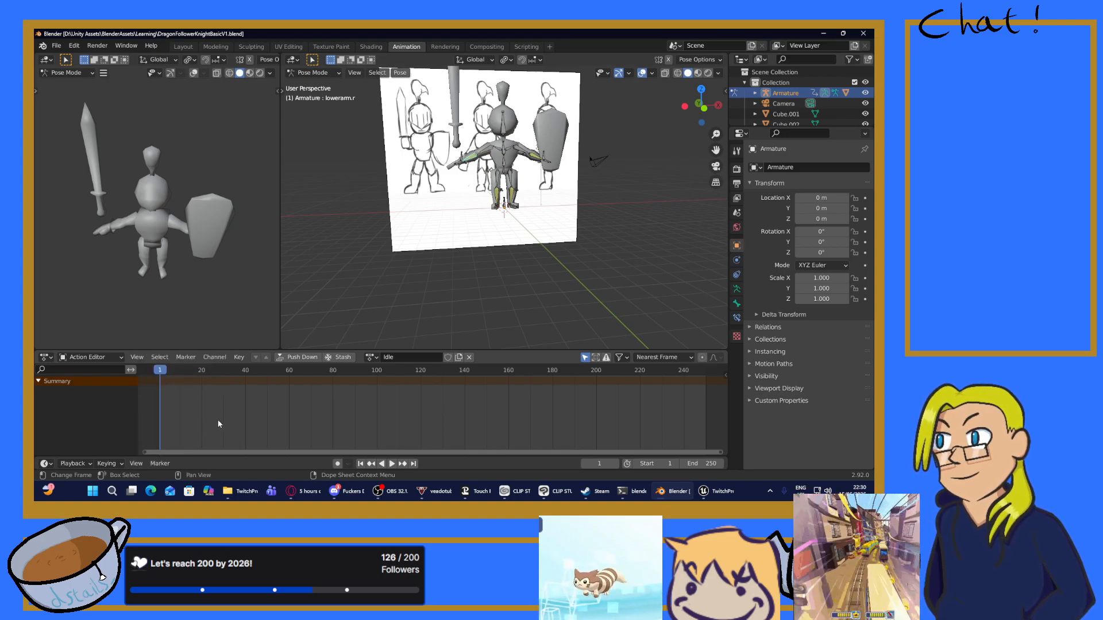
Step: Insert a Location, Rotation & Scale keyframe for all the armature's bones at frame 1 and save the file
key(a)
right_click(475, 231)
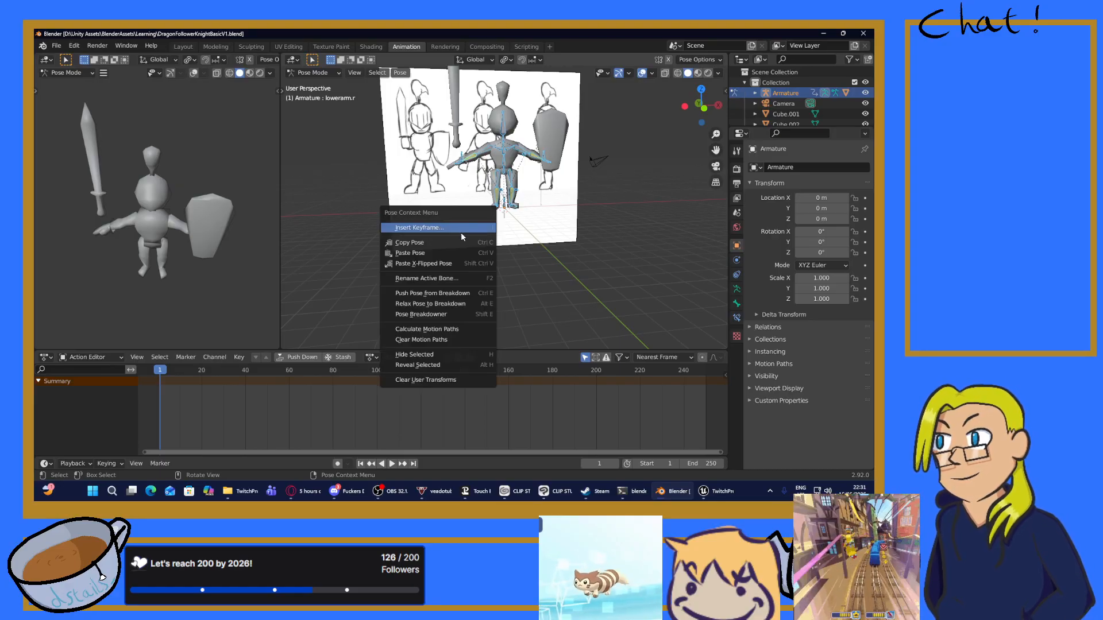
click(461, 234)
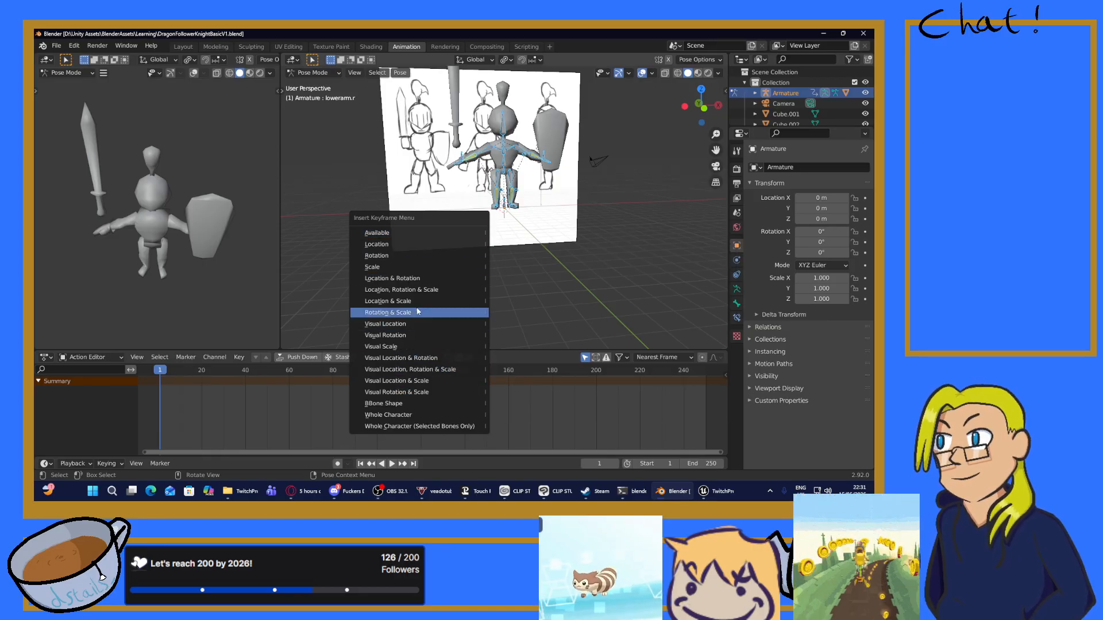
click(418, 289)
click(403, 273)
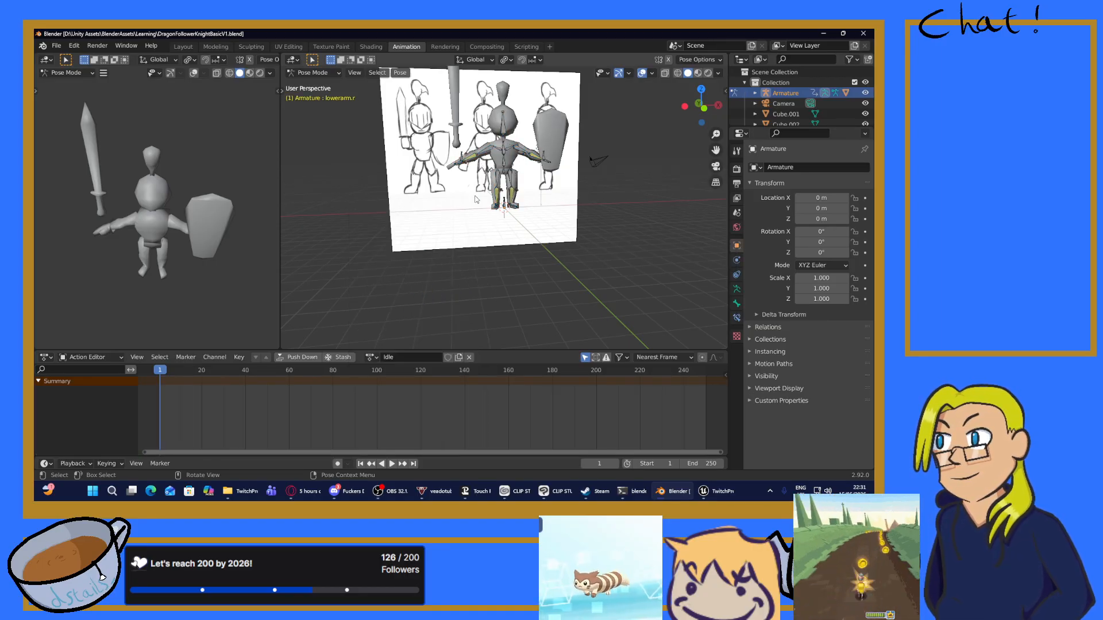
key(a)
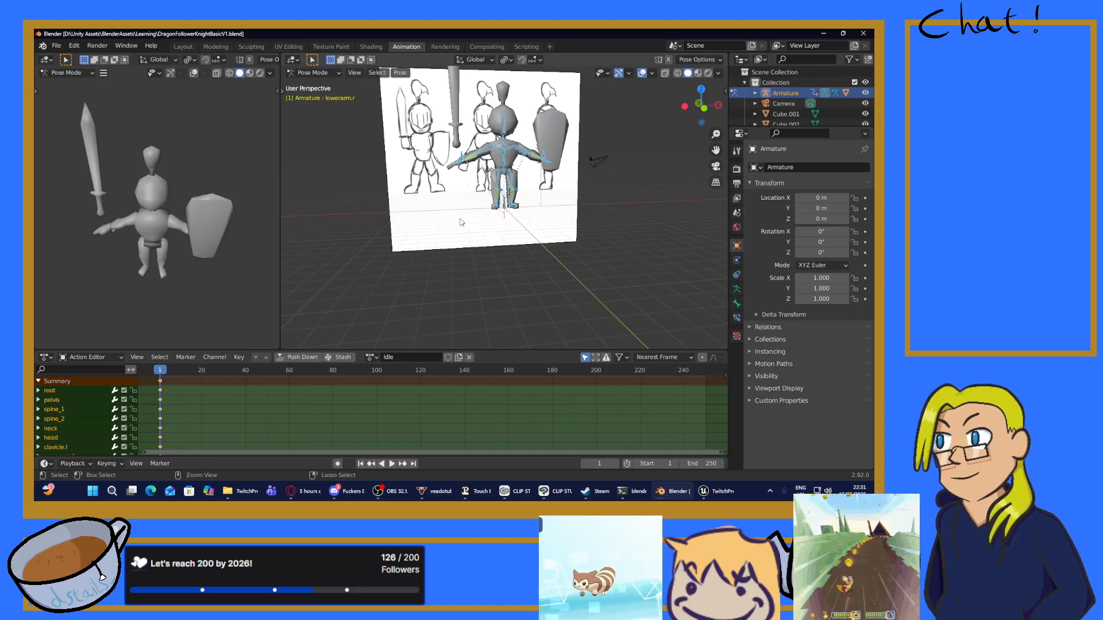
key(ctrl+s)
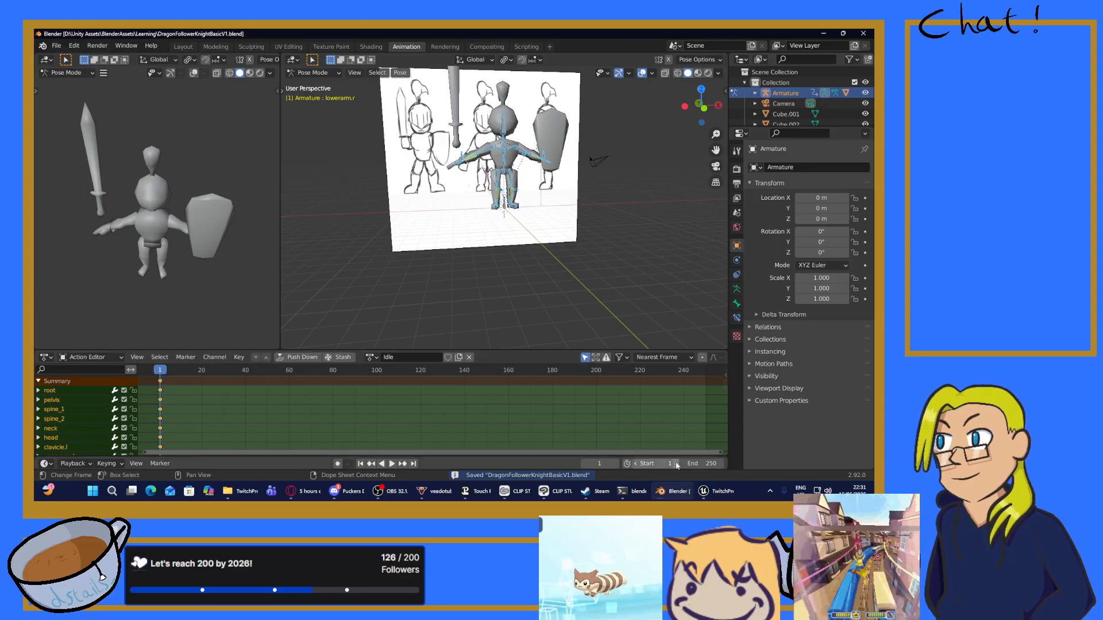
Step: Set the animation's end frame to 2, enable Fake User for the Idle action and save the file
click(705, 464)
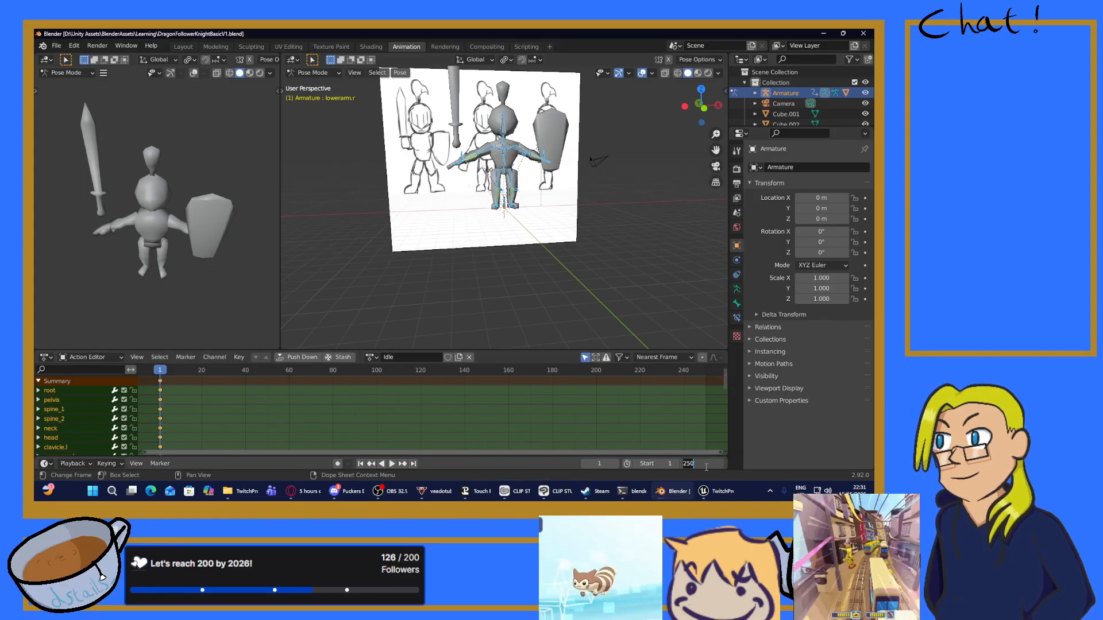
text(2)
key(Return)
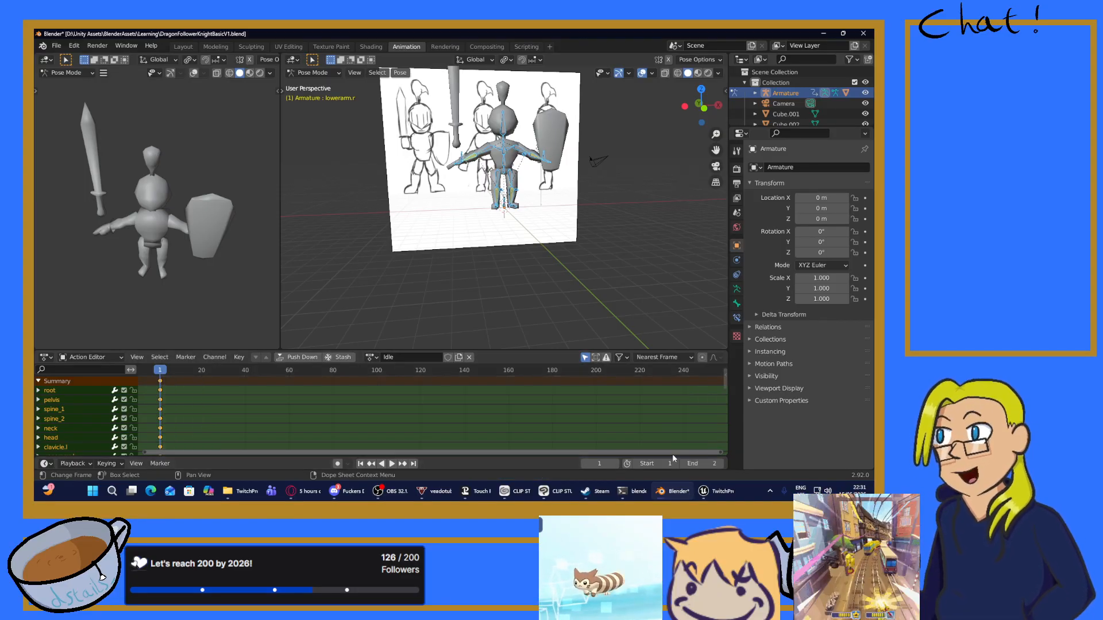
key(ctrl+s)
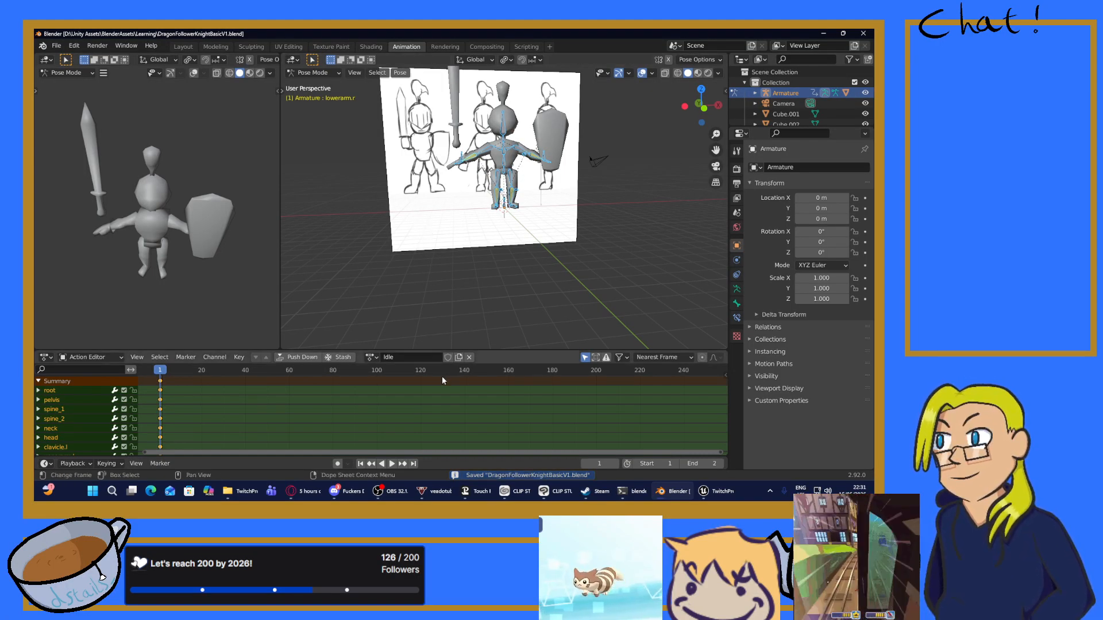
click(448, 357)
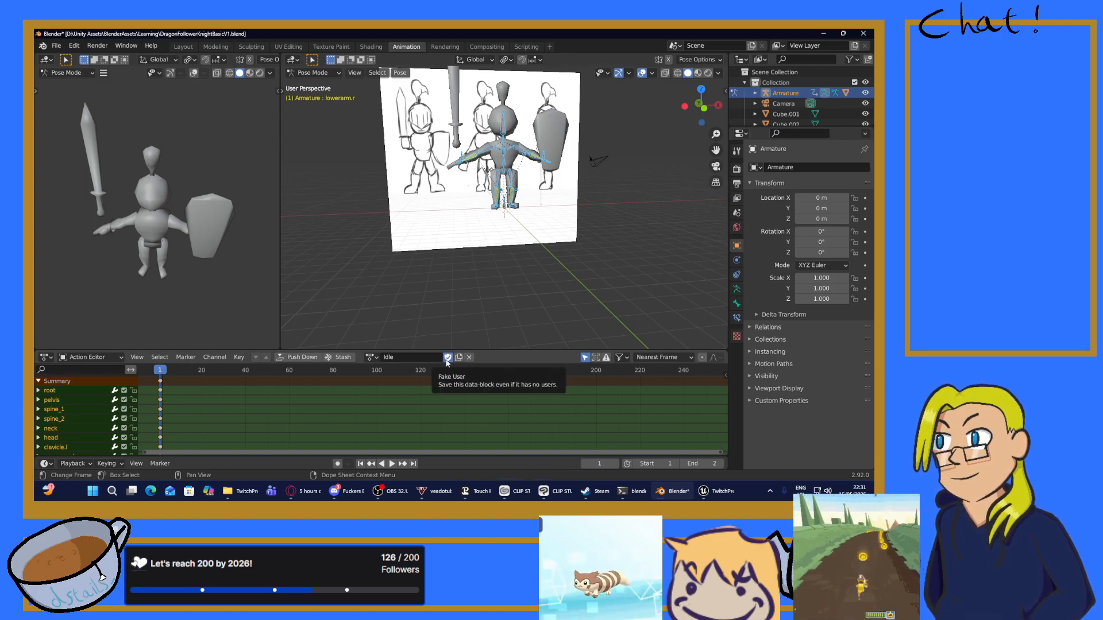
key(ctrl+s)
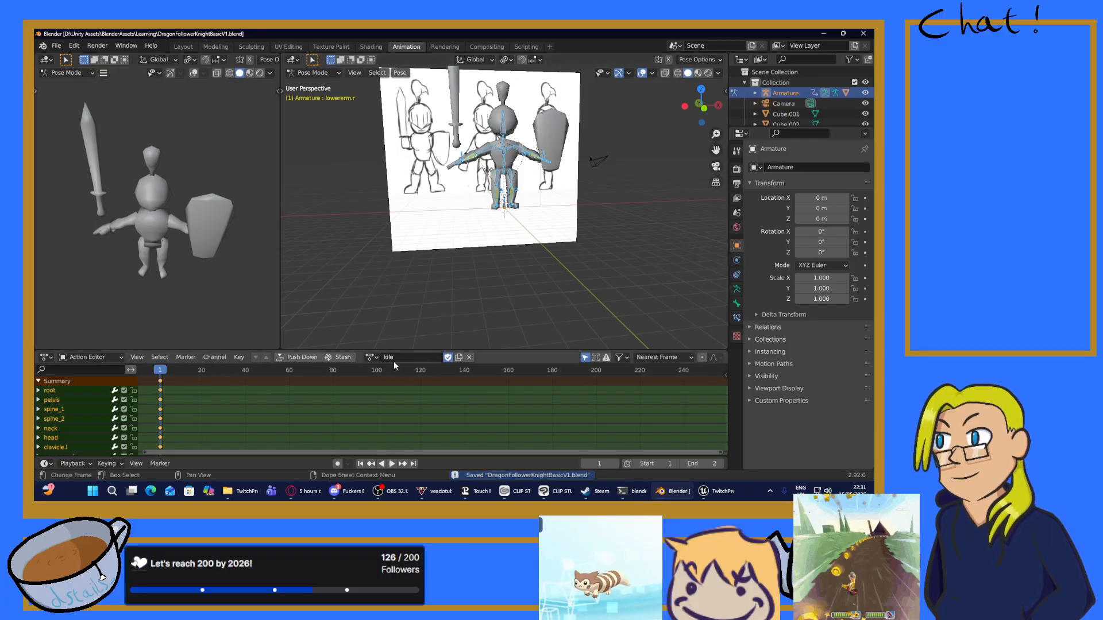
Step: Unlink the Idle action from the armature and assign it again from the saved actions
click(371, 358)
click(376, 358)
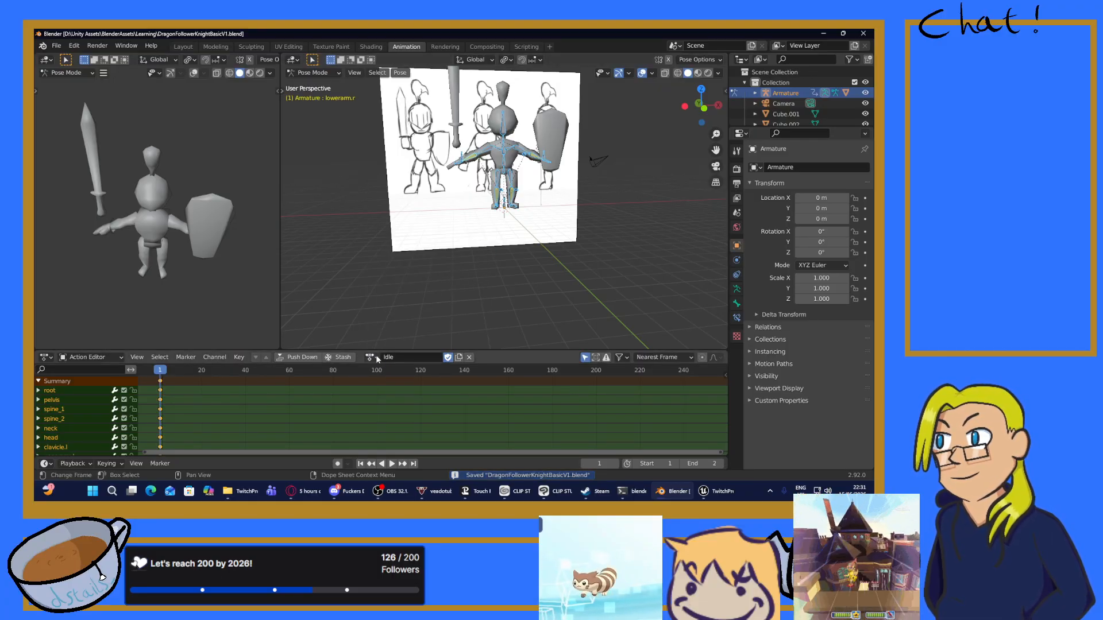
click(468, 357)
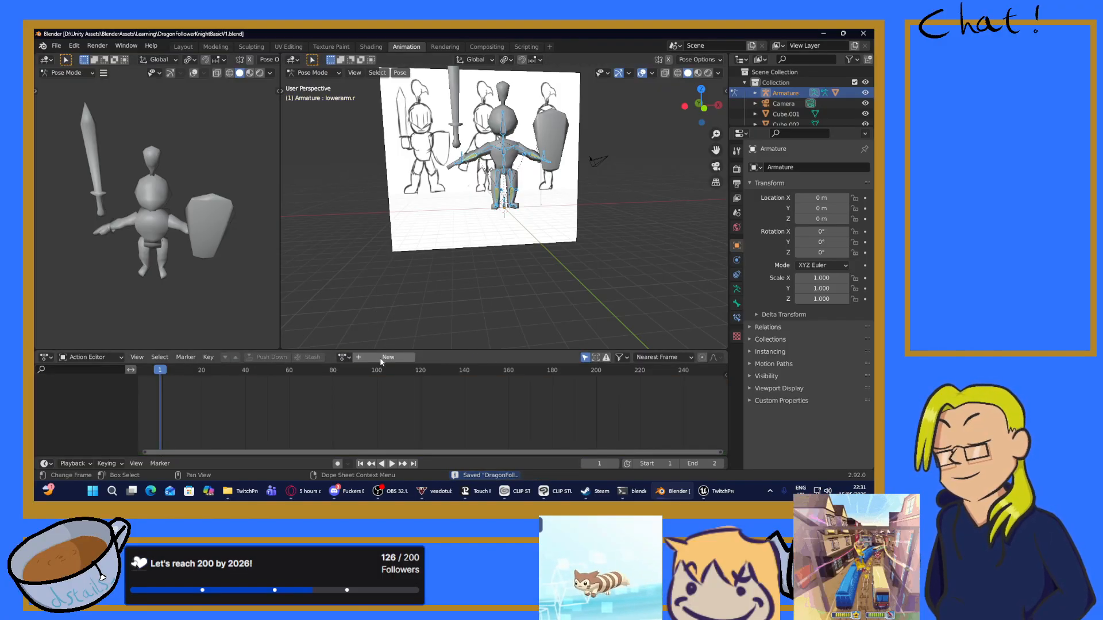
click(343, 357)
click(372, 253)
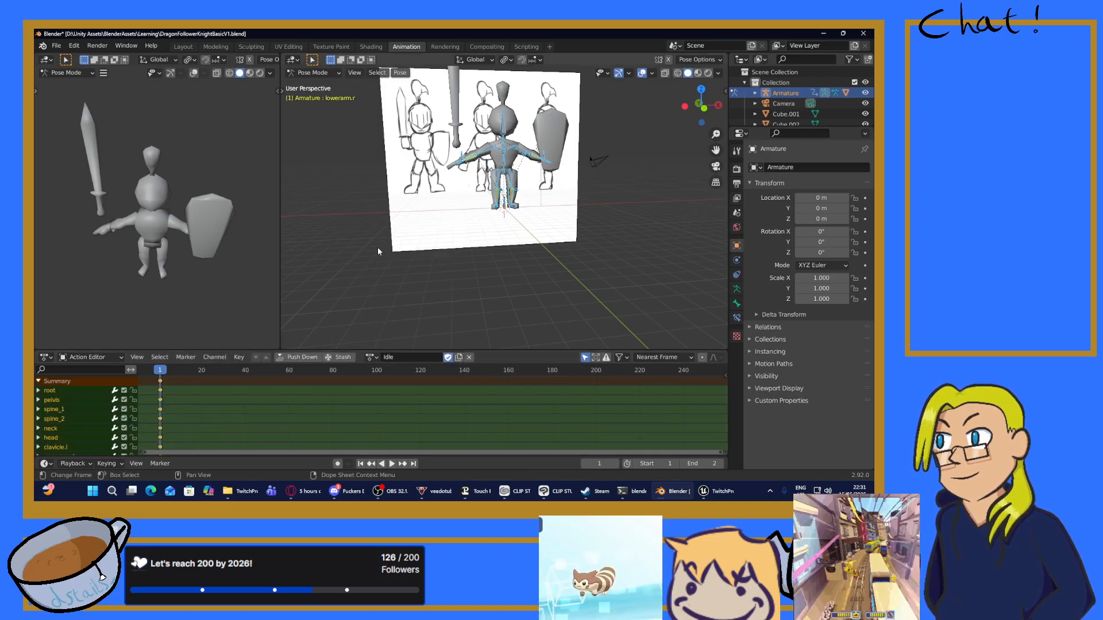
click(312, 492)
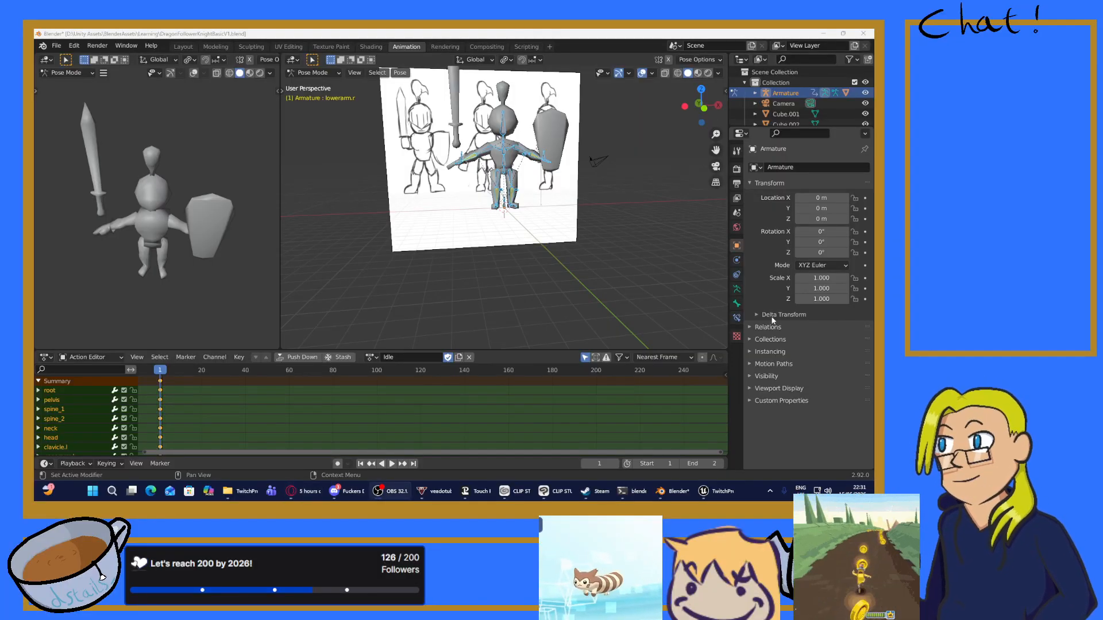
scroll(551, 215, up, 3)
scroll(504, 195, down, 2)
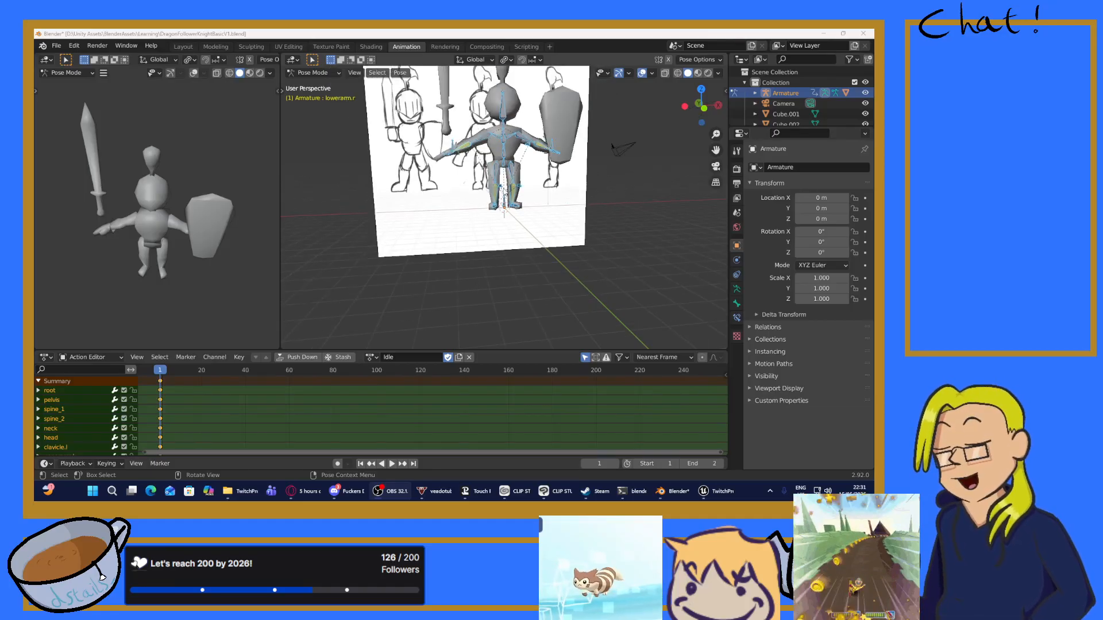
mouse_move(506, 194)
middle_down()
mouse_move(498, 241)
mouse_move(528, 183)
mouse_move(520, 218)
mouse_move(495, 213)
middle_up()
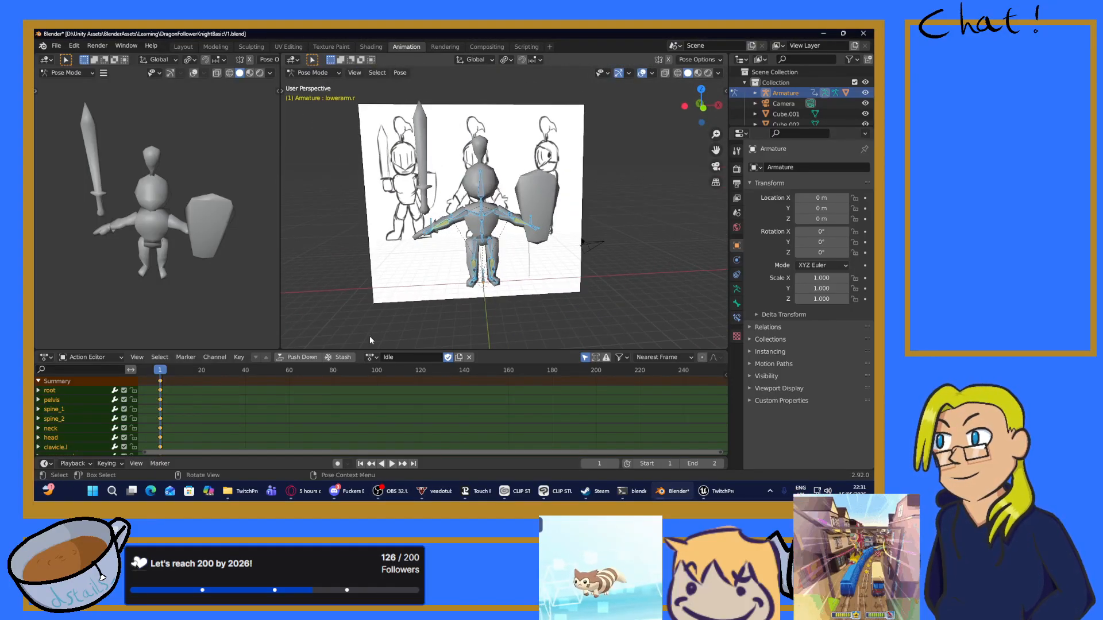
Step: Rename the armature's Idle action to A Pose and check the name in the list of actions
click(417, 357)
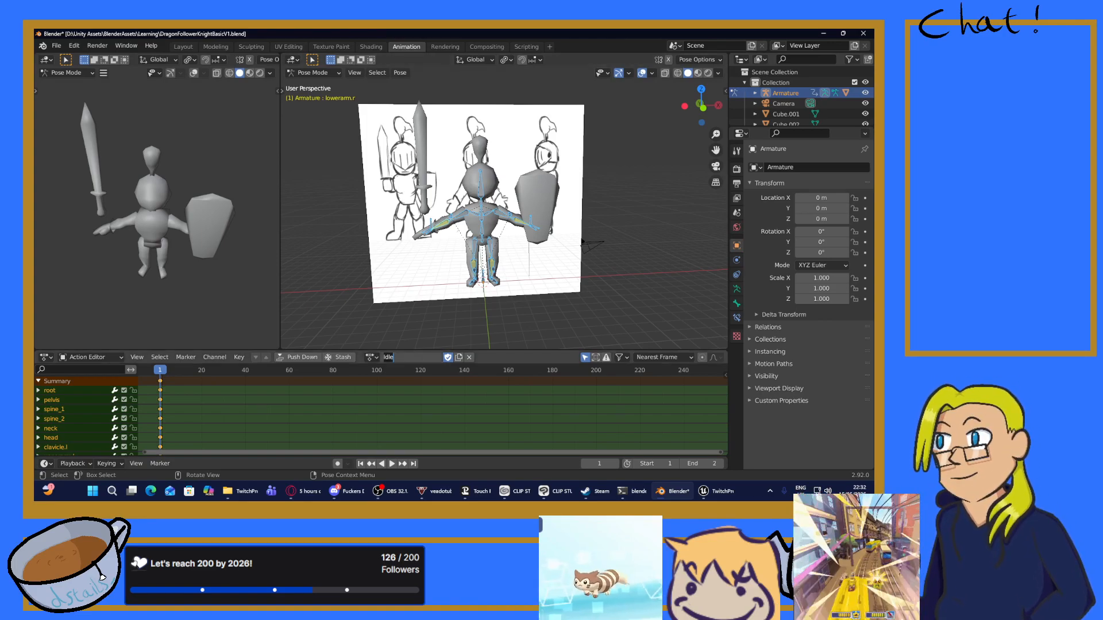
text(A Poe)
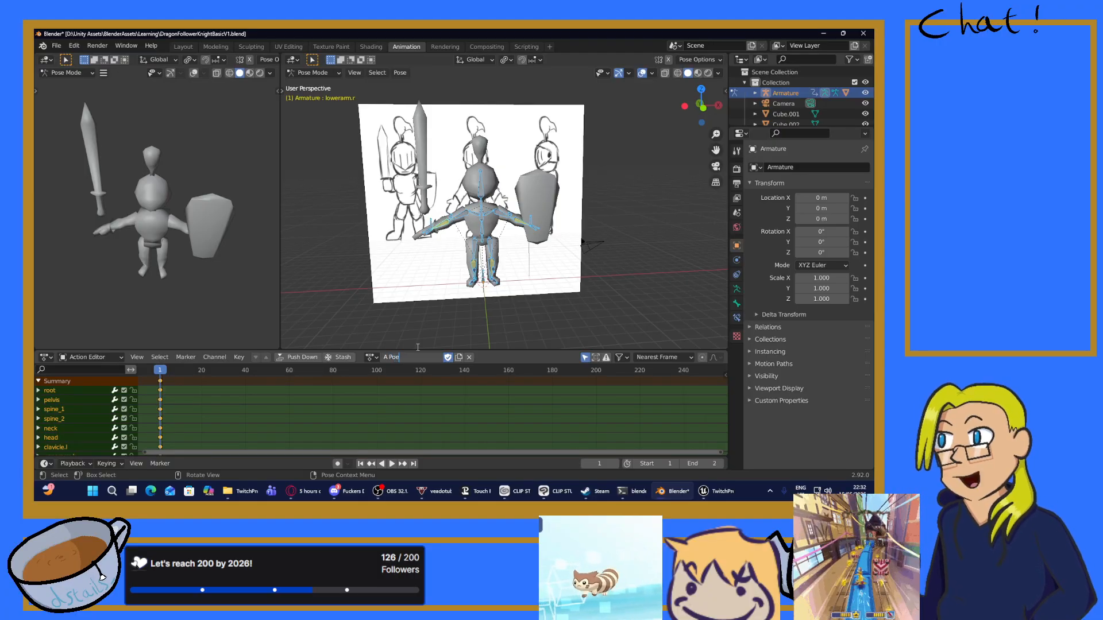
key(BackSpace)
text(se)
key(Return)
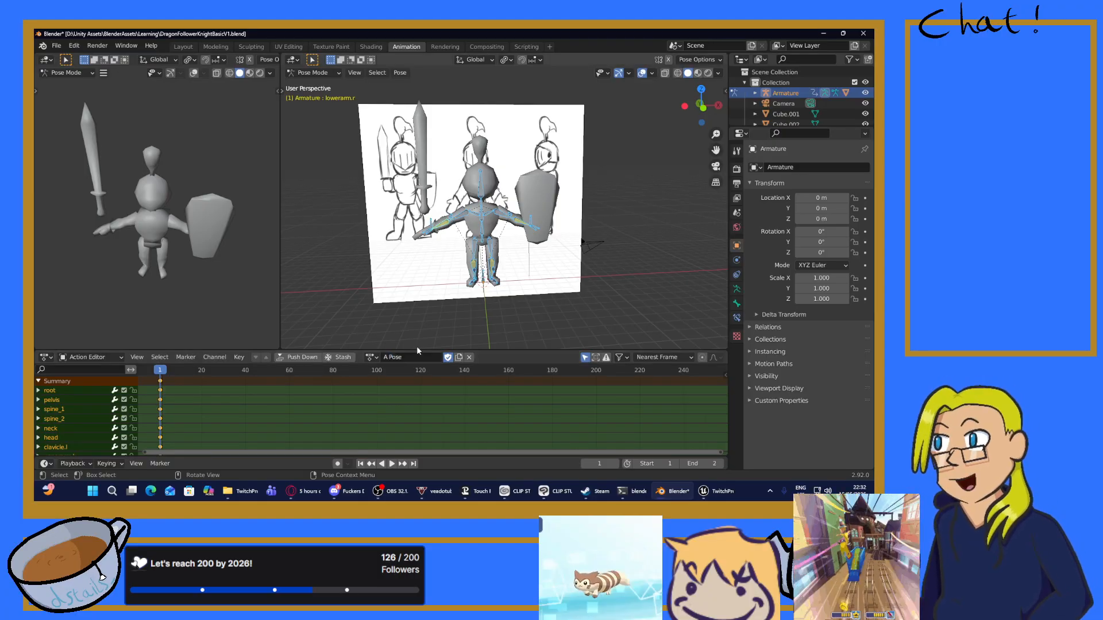
click(371, 357)
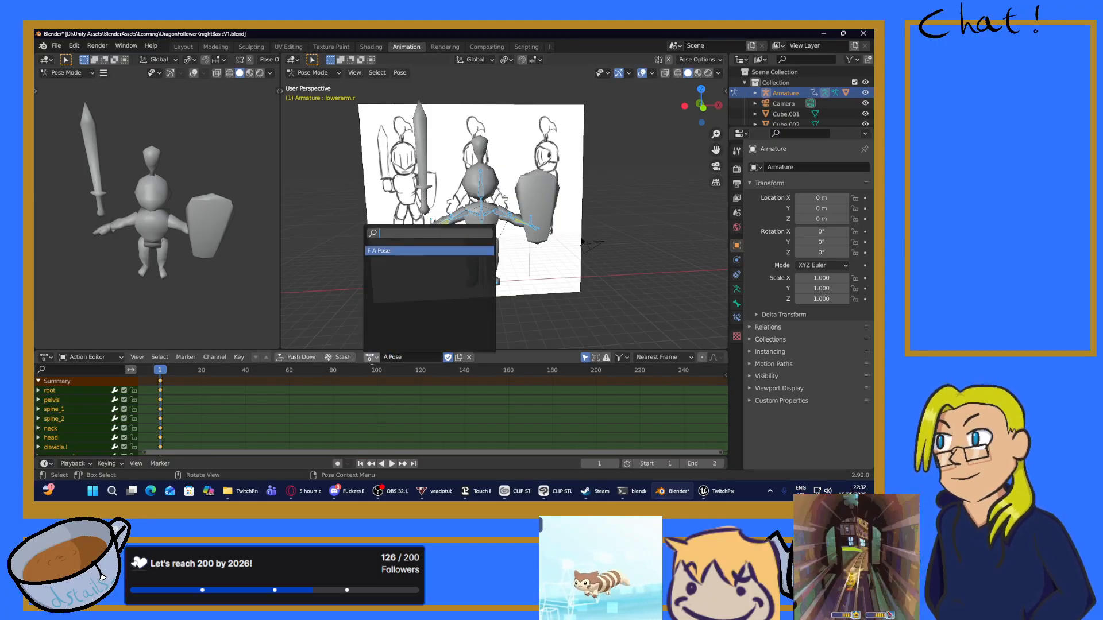
click(372, 362)
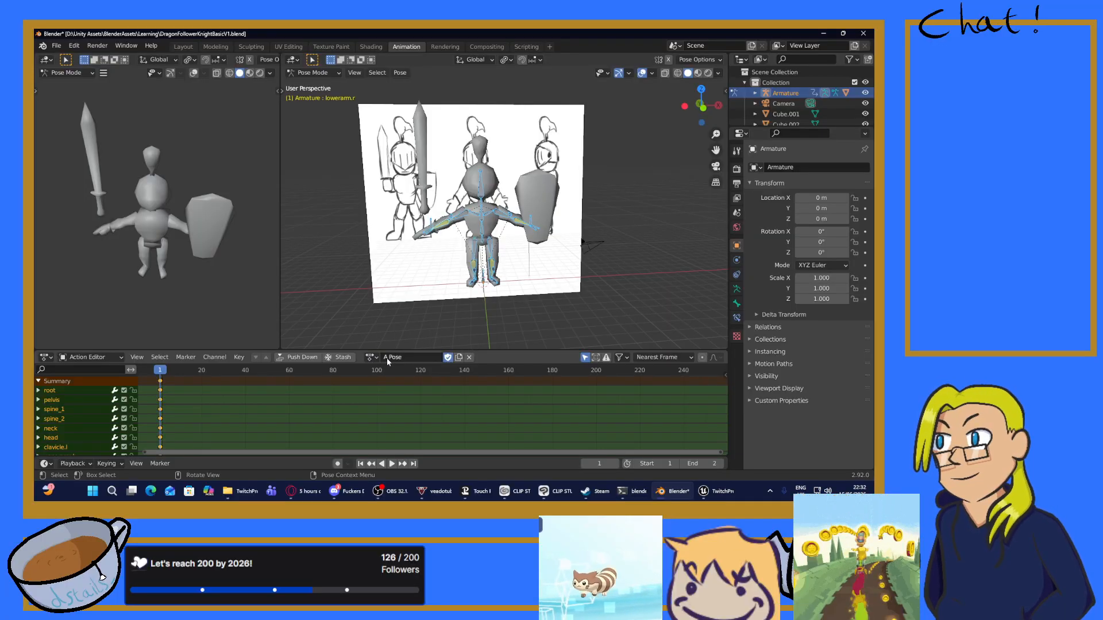
Step: In the Layout workspace, select the sword and lower it about 2.36 m along Z to the knight's hand
middle_drag(498, 294, 499, 264)
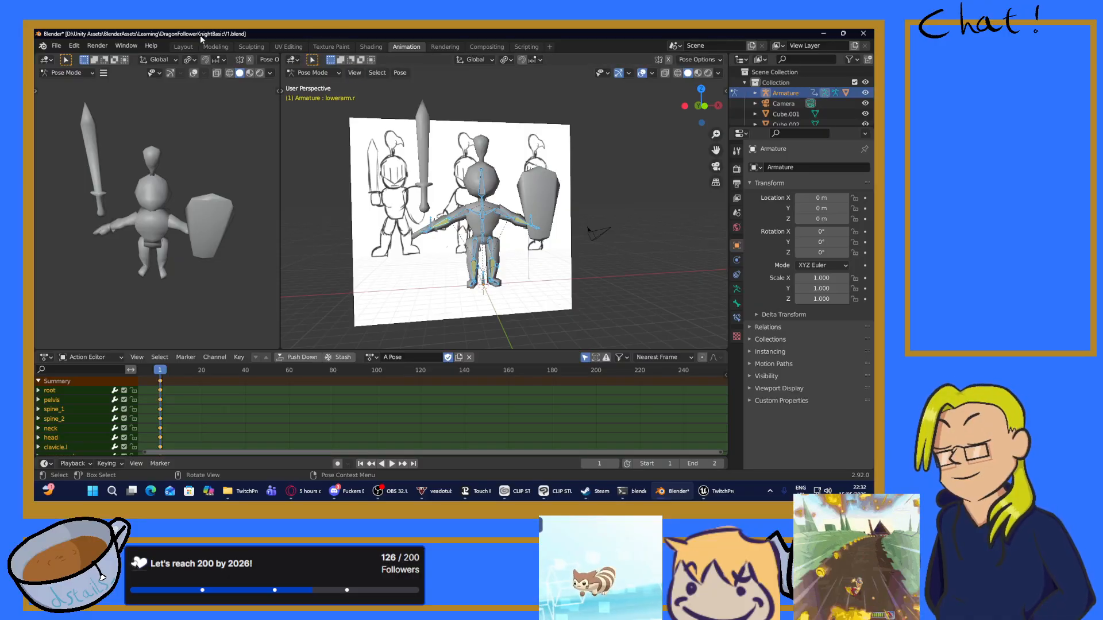
click(183, 48)
scroll(387, 210, down, 6)
scroll(317, 230, up, 3)
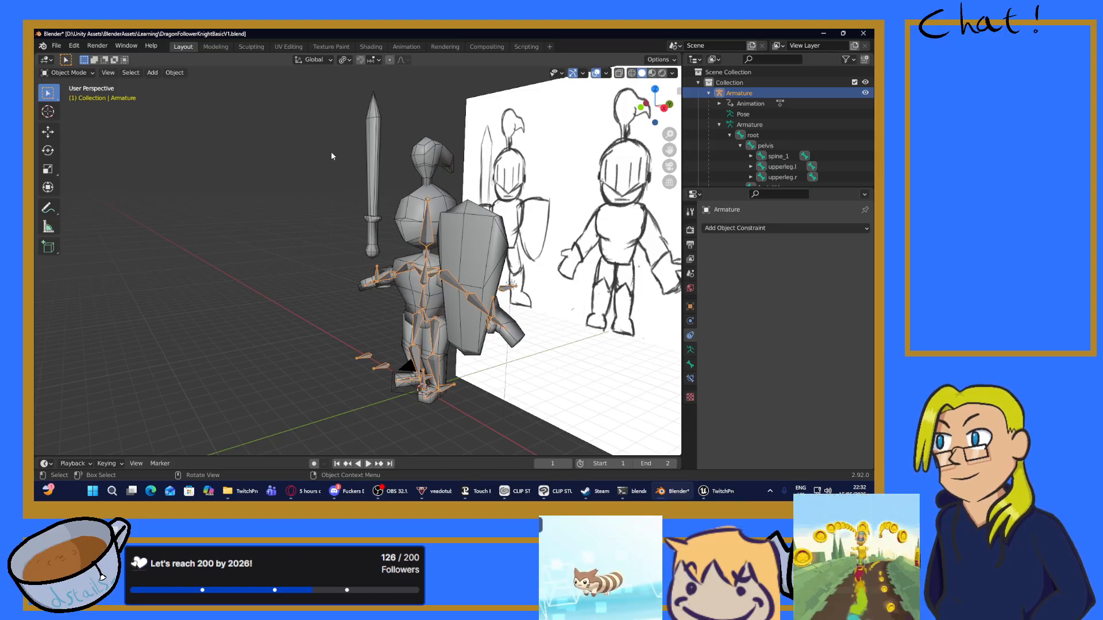
middle_drag(370, 290, 269, 171)
click(270, 171)
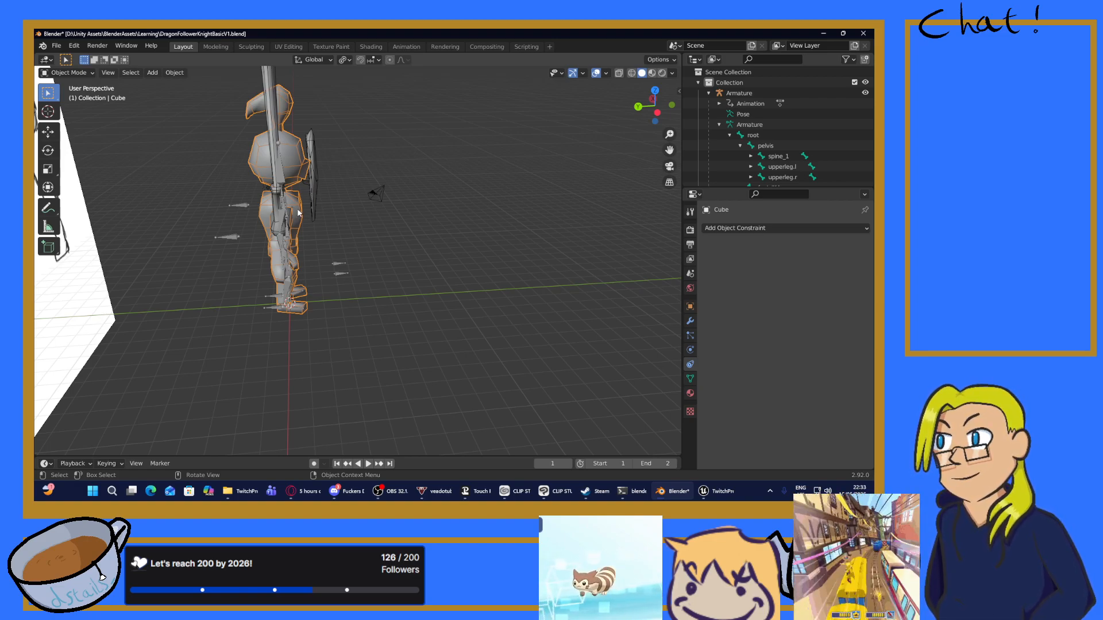
mouse_move(409, 234)
middle_down()
mouse_move(478, 262)
mouse_move(343, 295)
mouse_move(436, 301)
mouse_move(359, 290)
middle_up()
click(359, 292)
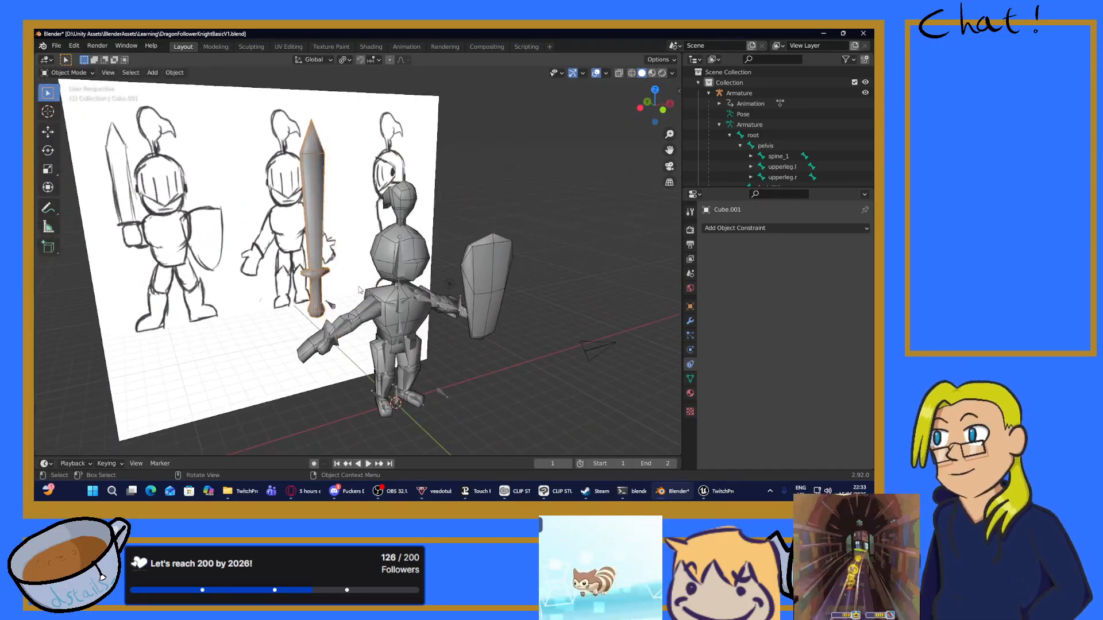
key(g)
key(z)
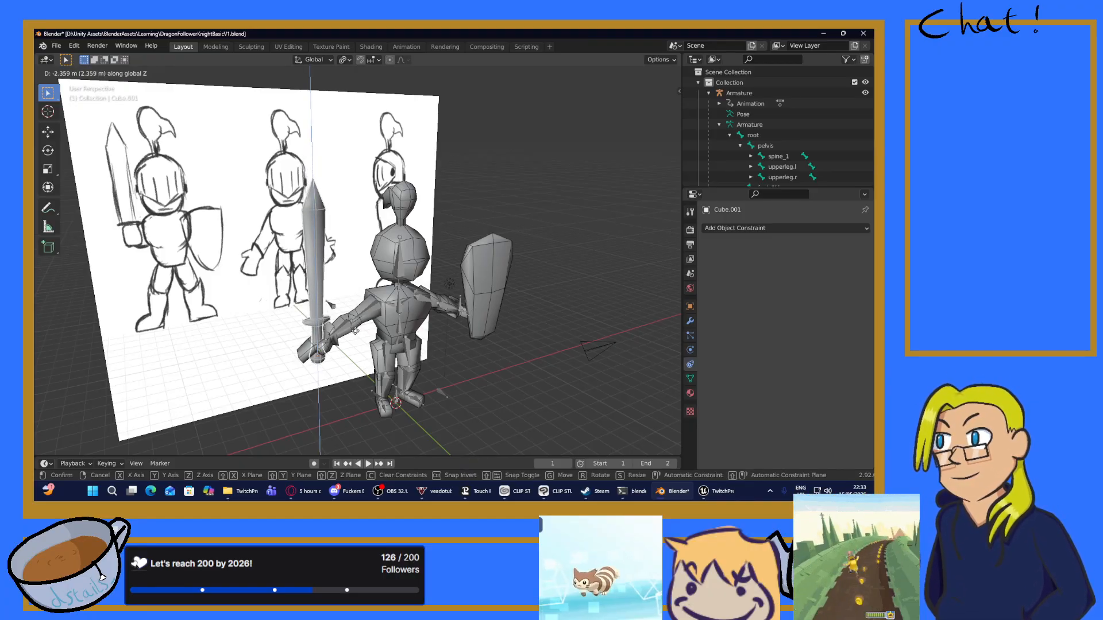
click(355, 331)
Step: Rotate the sword 90° about the X axis
middle_drag(356, 331, 400, 333)
text(r)
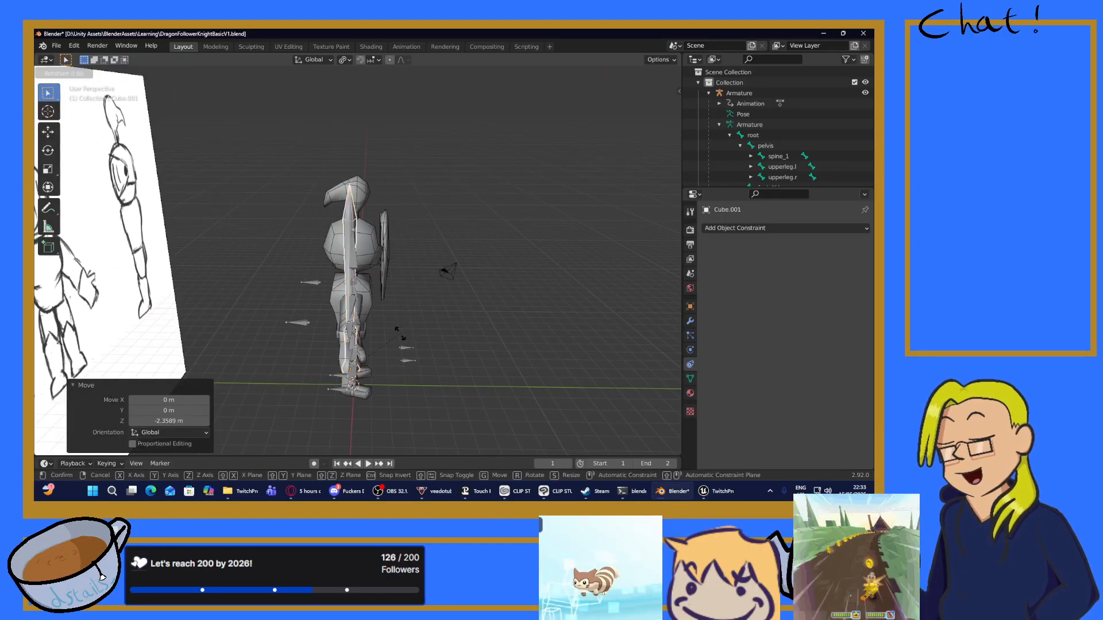
text(x)
text(90)
key(Return)
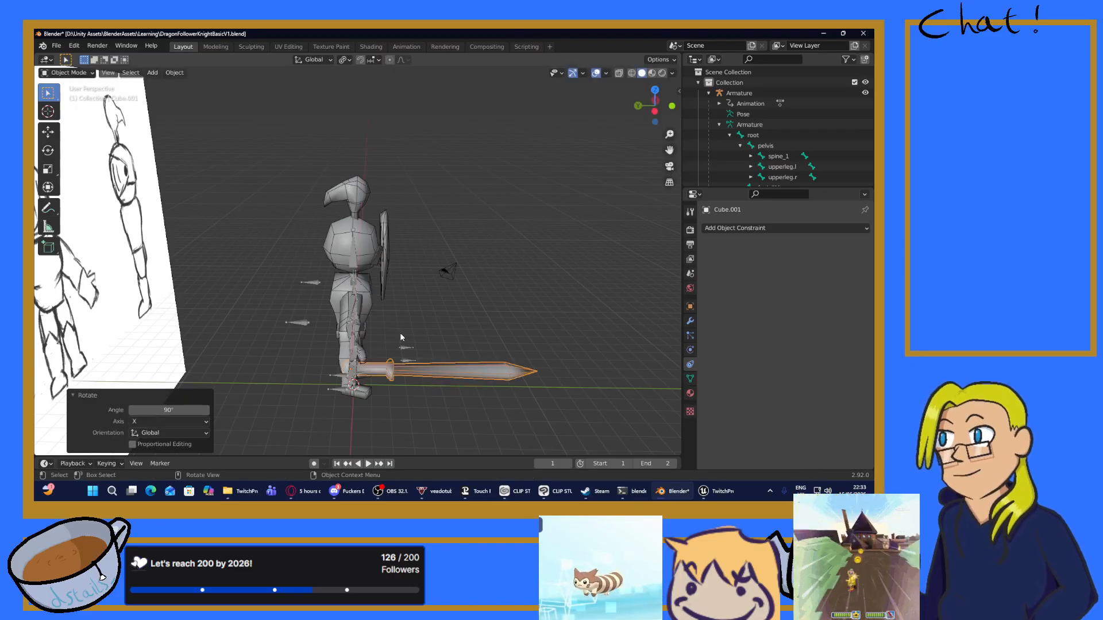
Step: In the front orthographic view, shift the sword about 0.14 m along X towards the knight's body
middle_drag(432, 329, 399, 279)
key(KP_1)
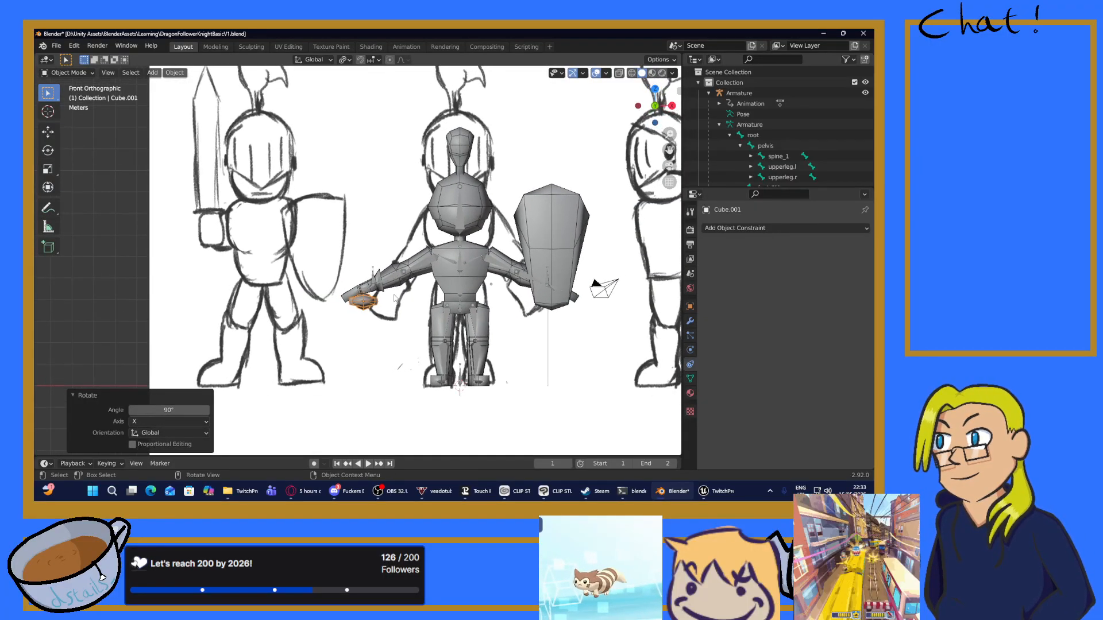
key(g)
key(x)
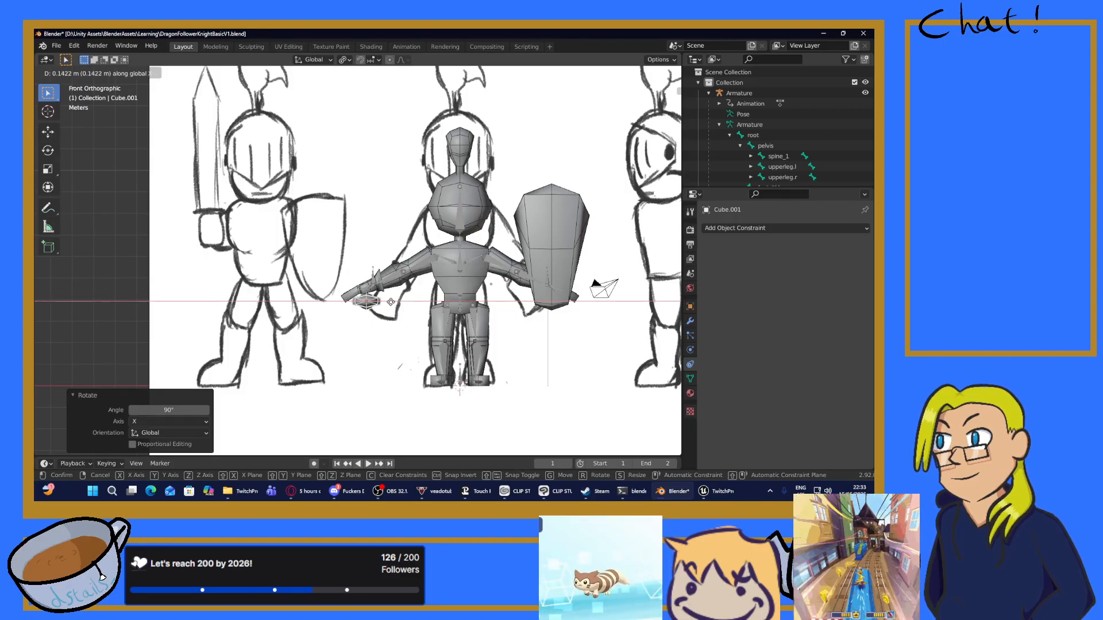
click(392, 304)
Step: Move the sword along Y by about 0.73 m and a further 0.28 m so its grip meets the hand
middle_drag(393, 305, 415, 222)
key(g)
key(y)
click(527, 348)
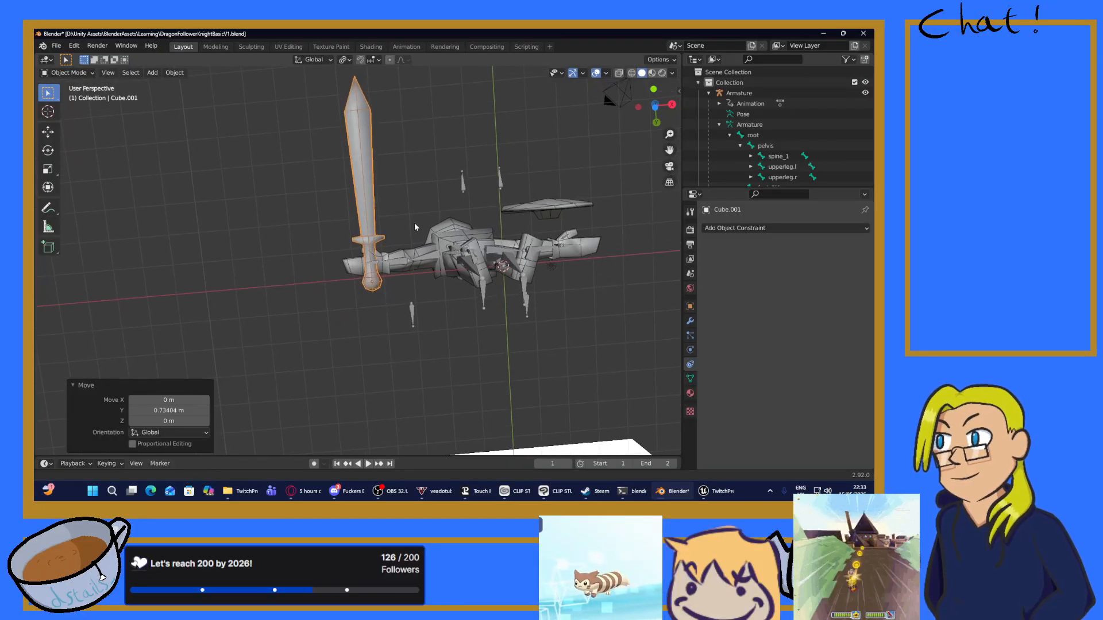
key(g)
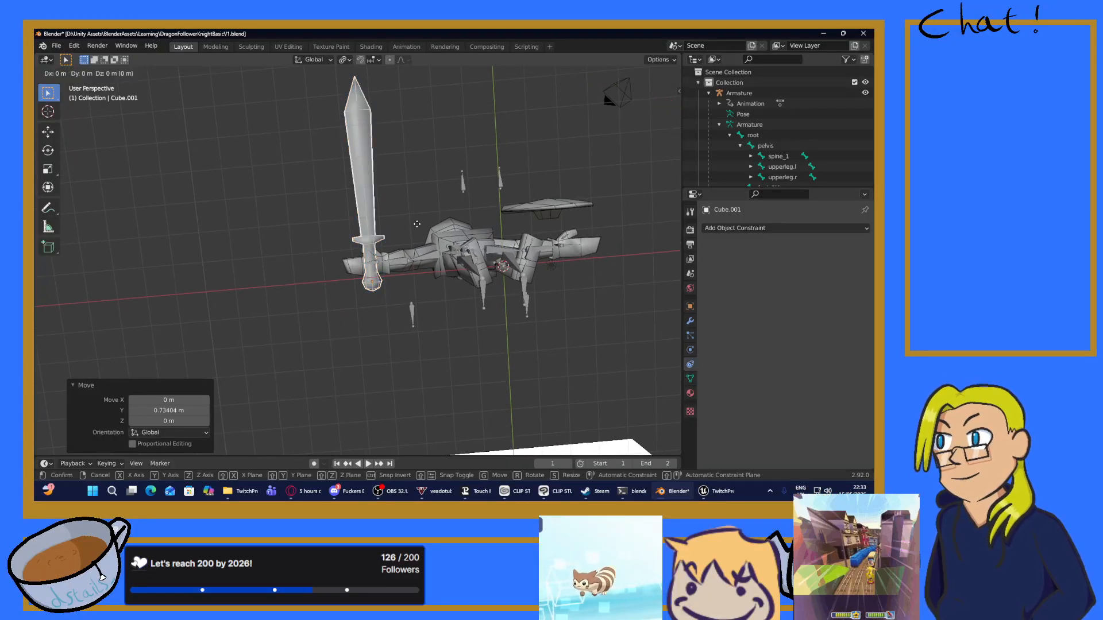
key(y)
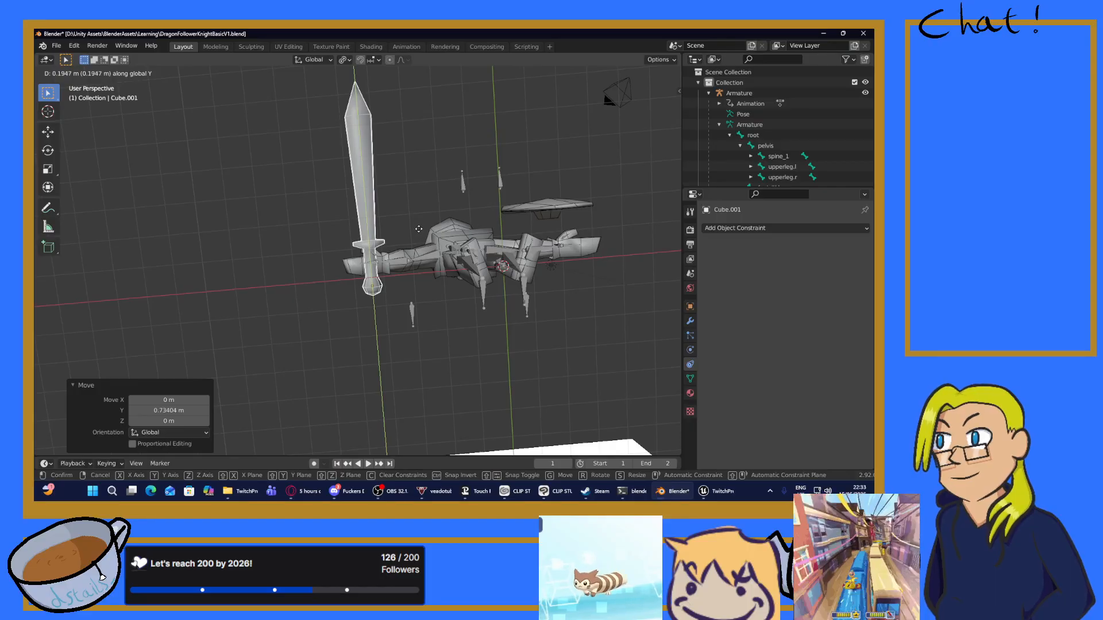
click(413, 234)
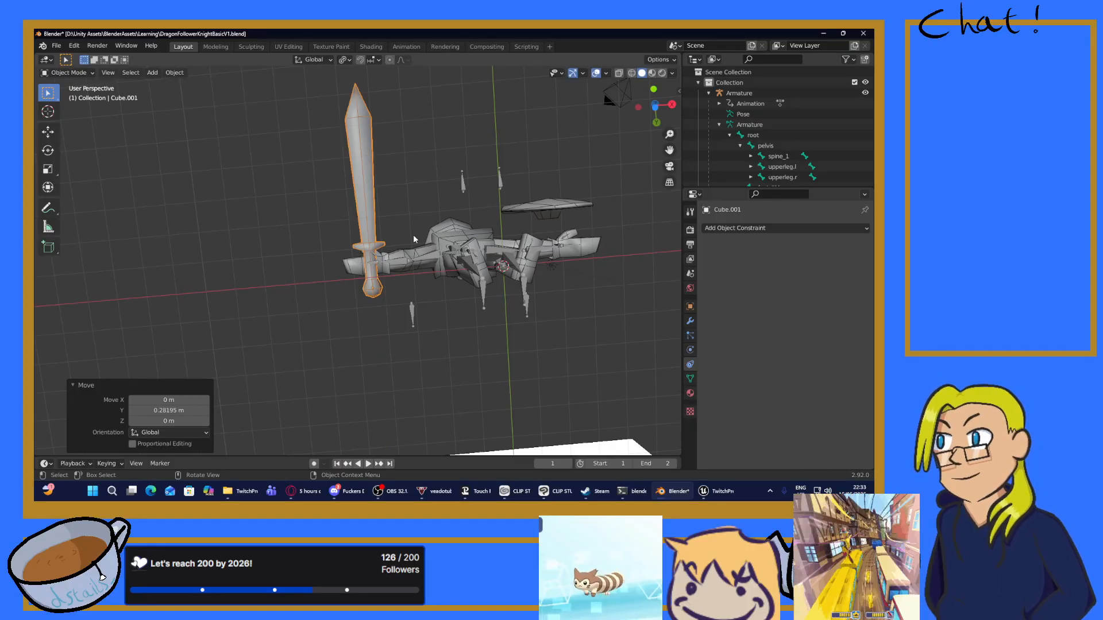
Step: Add the armature to the sword selection, switch to Pose Mode and parent the sword to the active bone with the Bone type
mouse_move(412, 234)
middle_down()
mouse_move(501, 346)
mouse_move(490, 380)
mouse_move(444, 334)
mouse_move(434, 239)
mouse_move(397, 242)
middle_up()
click(362, 231)
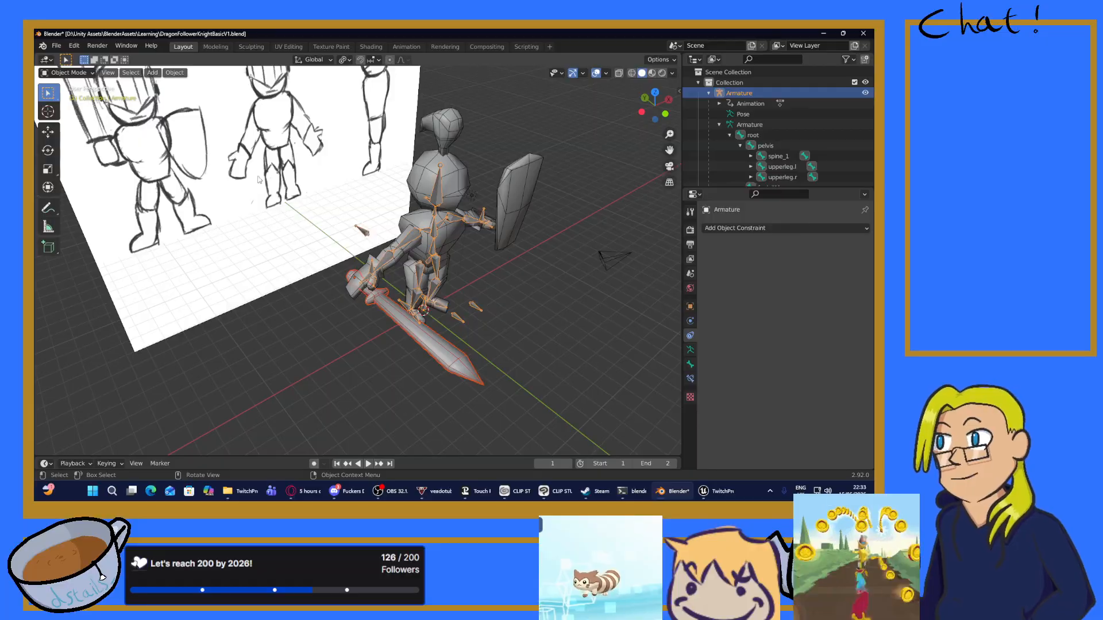
click(67, 73)
click(71, 111)
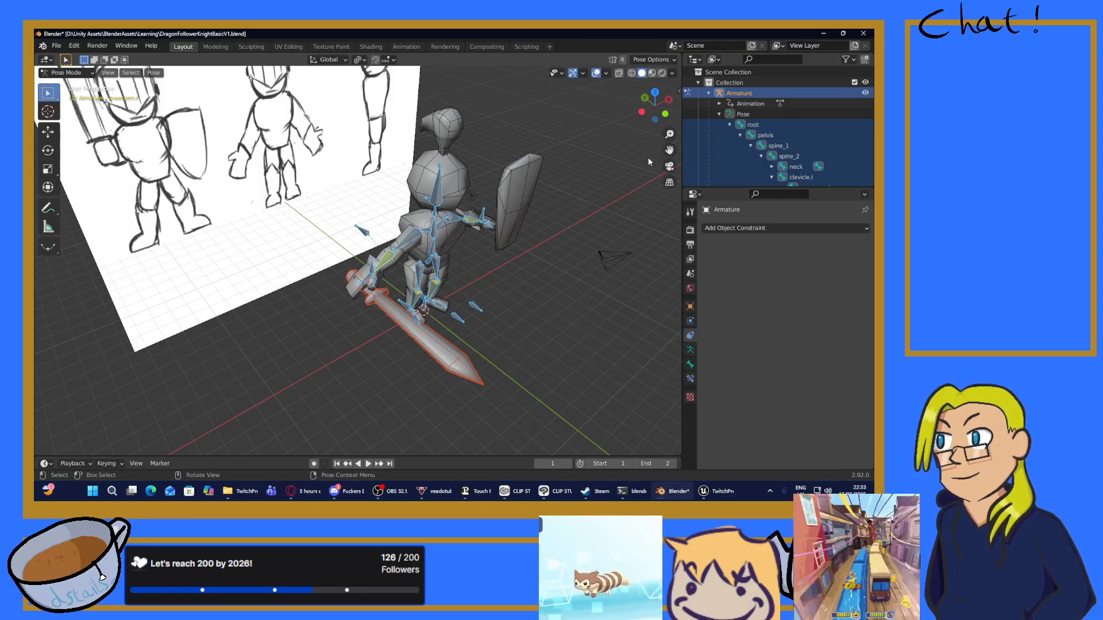
key(ctrl+p)
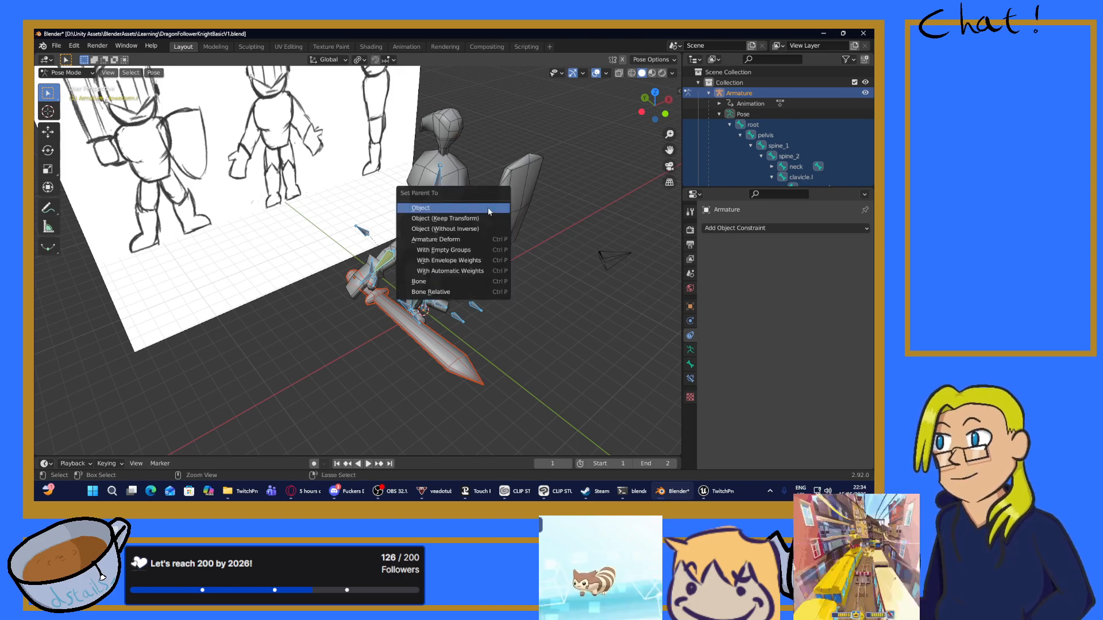
click(427, 281)
click(171, 434)
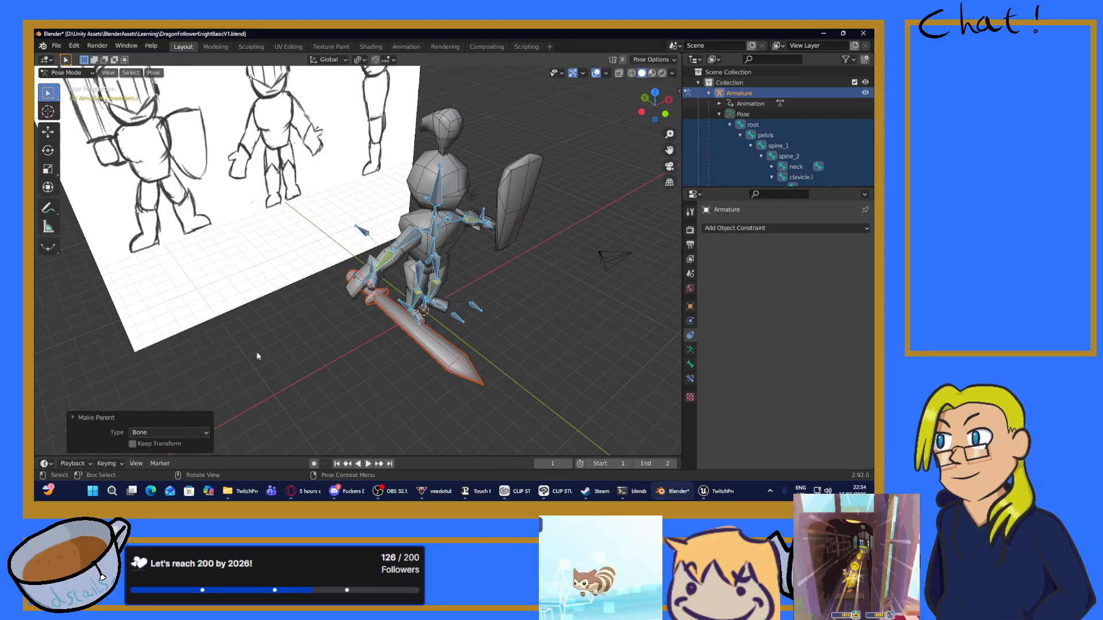
click(181, 432)
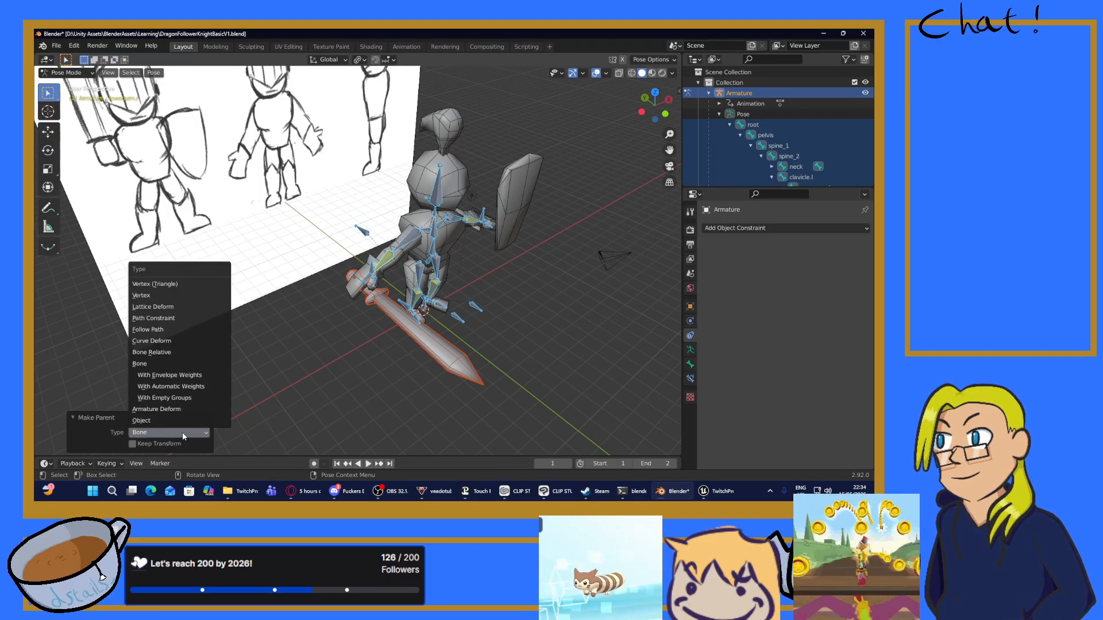
click(181, 432)
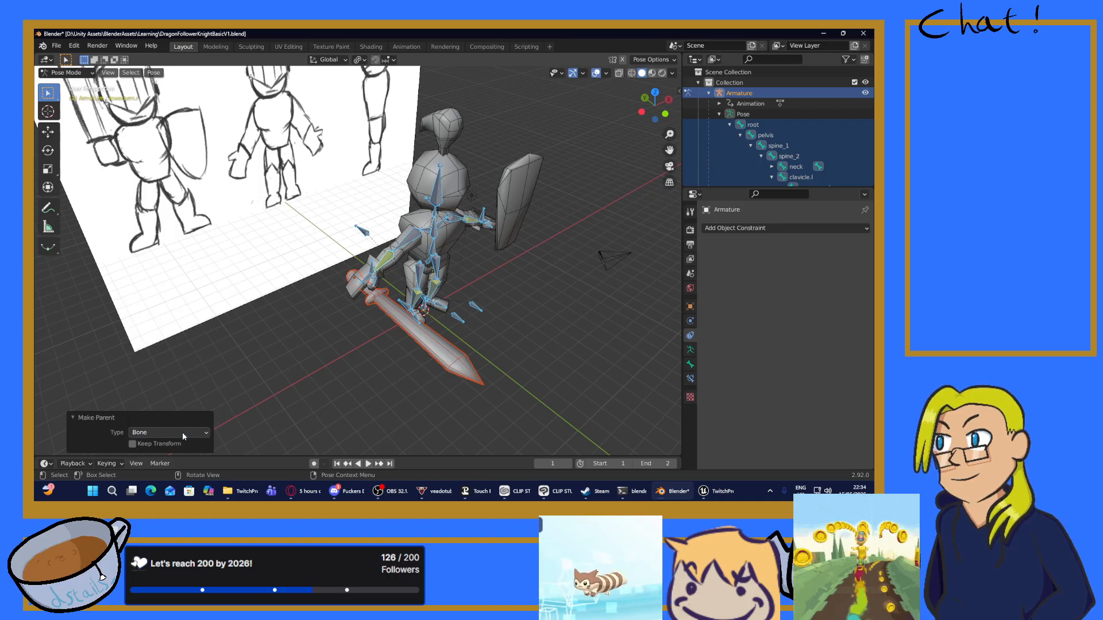
Step: Return to Object Mode and select only the sword
click(736, 228)
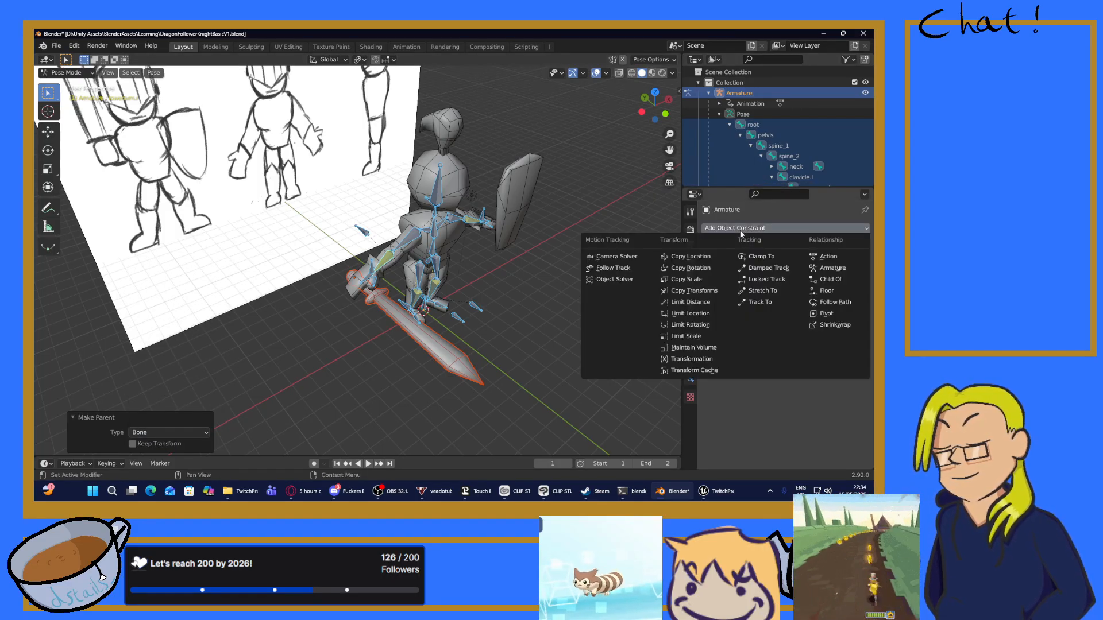
click(740, 230)
key(ctrl+Tab)
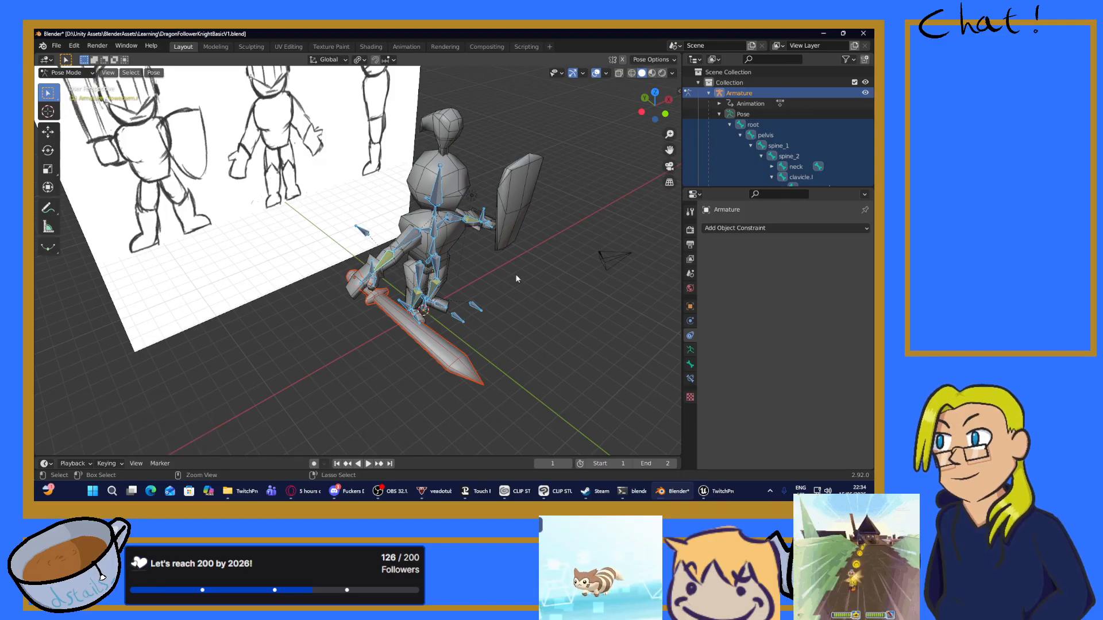
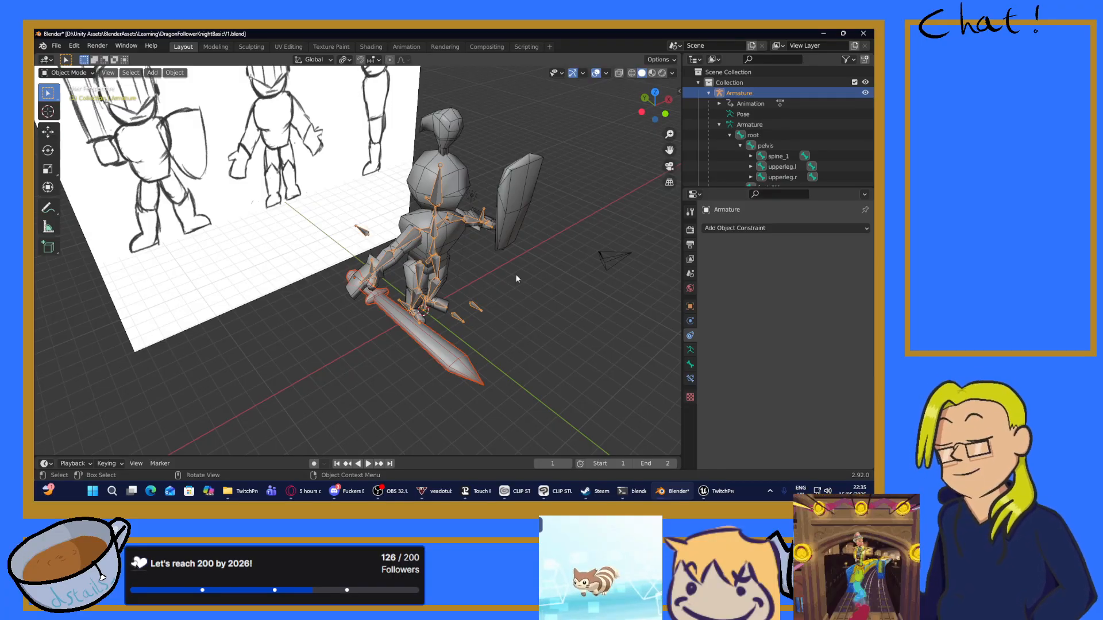
mouse_move(516, 279)
middle_down()
mouse_move(468, 260)
mouse_move(538, 260)
middle_up()
click(439, 320)
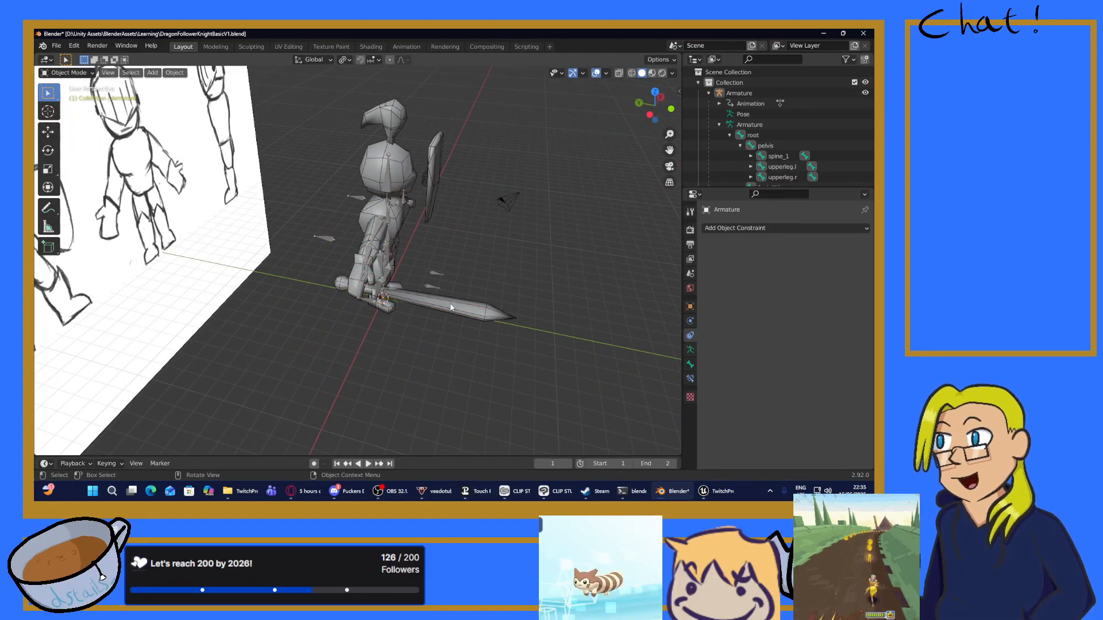
click(451, 307)
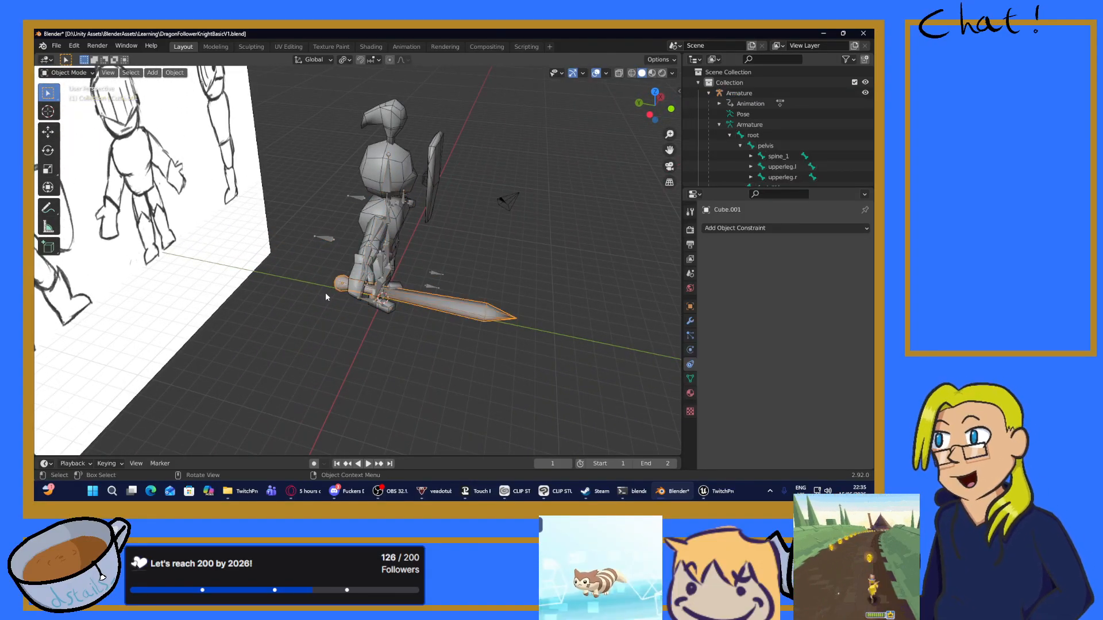
Step: Add the armature to the sword selection, switch to Pose Mode and make the right hand bone active
shift+click(326, 234)
click(66, 72)
click(63, 109)
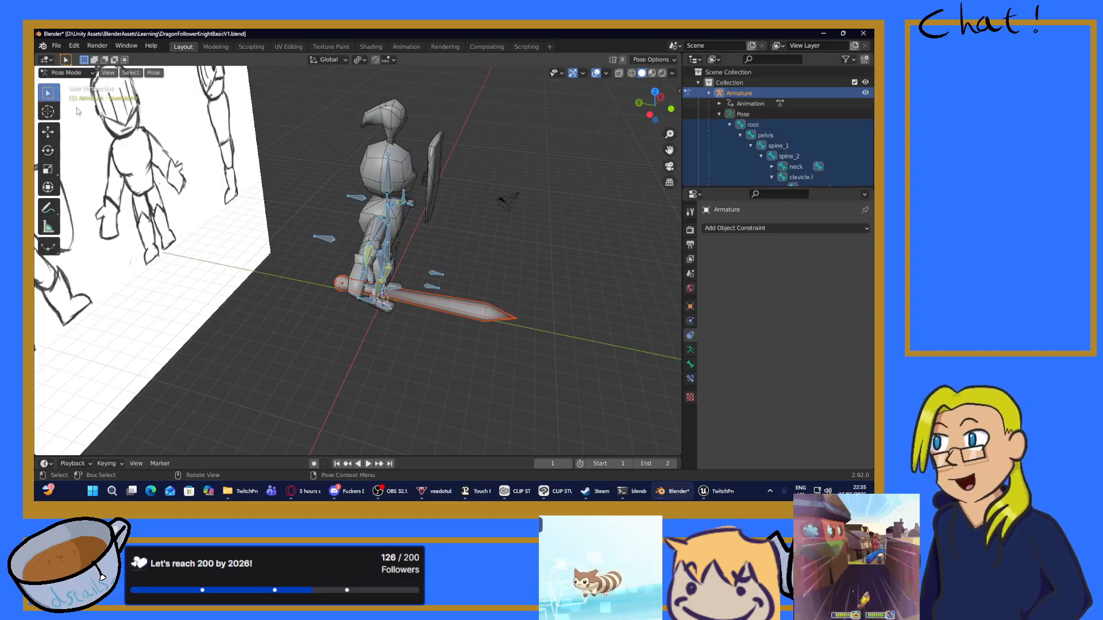
middle_drag(402, 229, 371, 271)
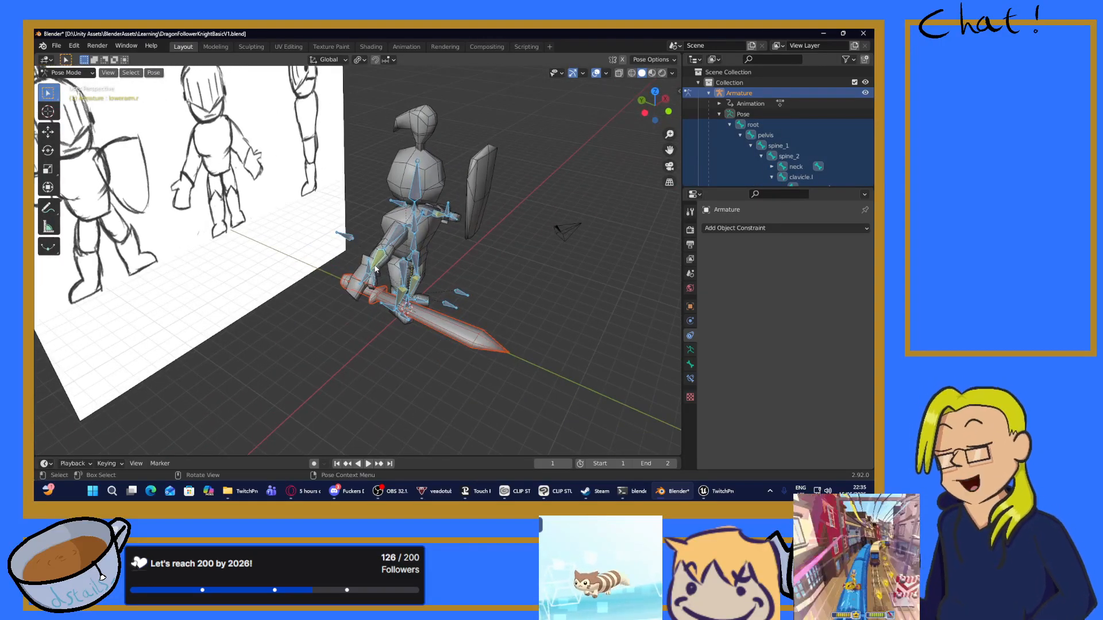
scroll(367, 290, up, 3)
click(374, 303)
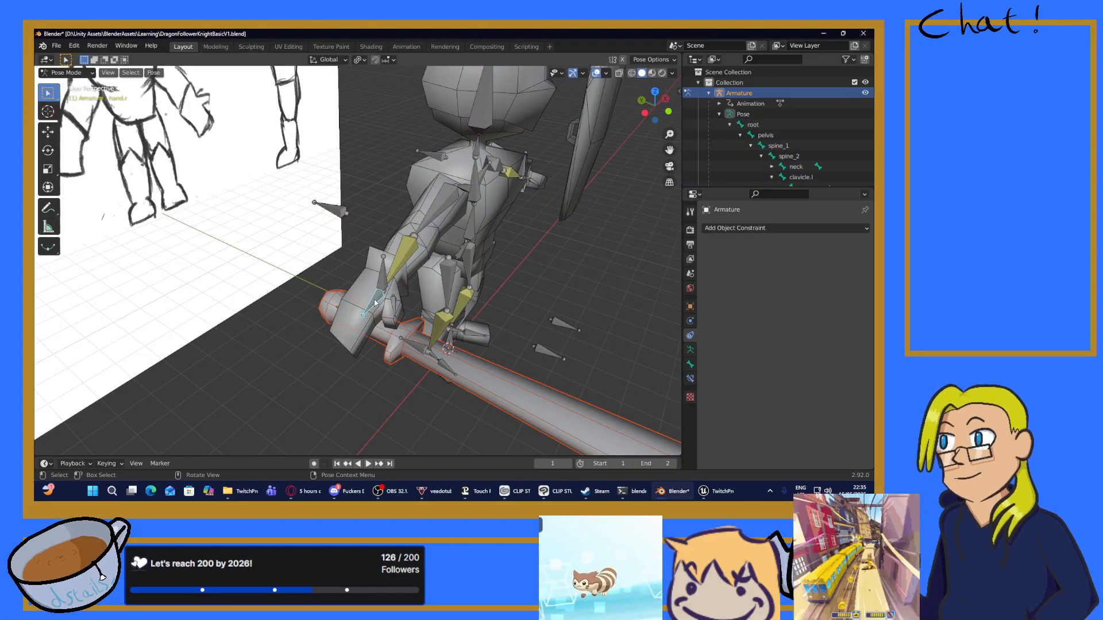
Step: Examine the armature's bone hierarchy and the sword object's place in the outliner
scroll(763, 141, down, 5)
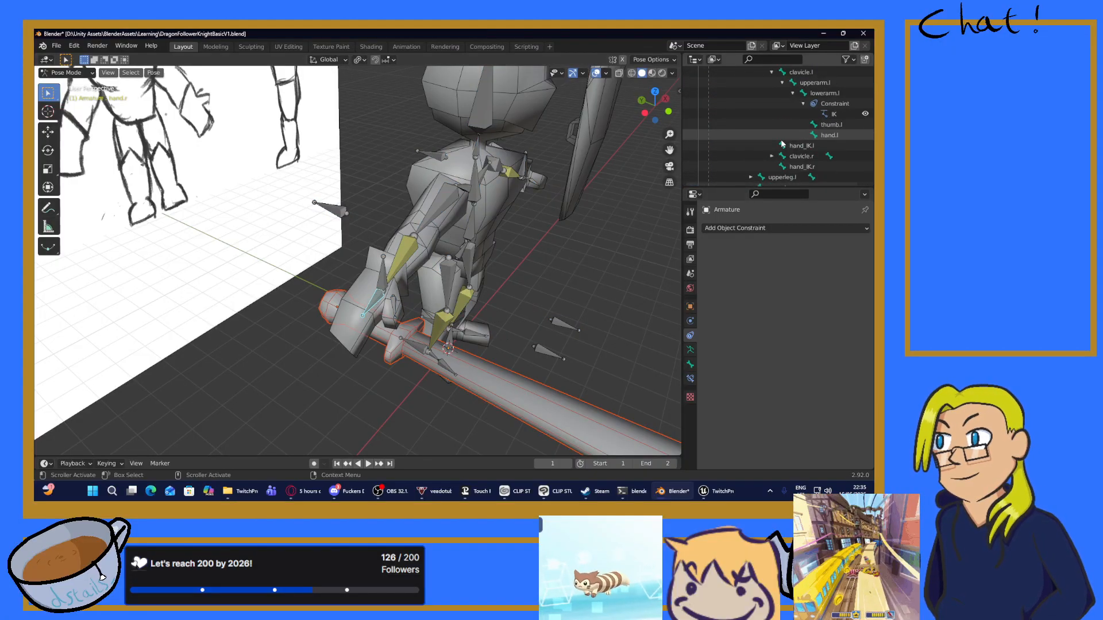
scroll(783, 144, down, 8)
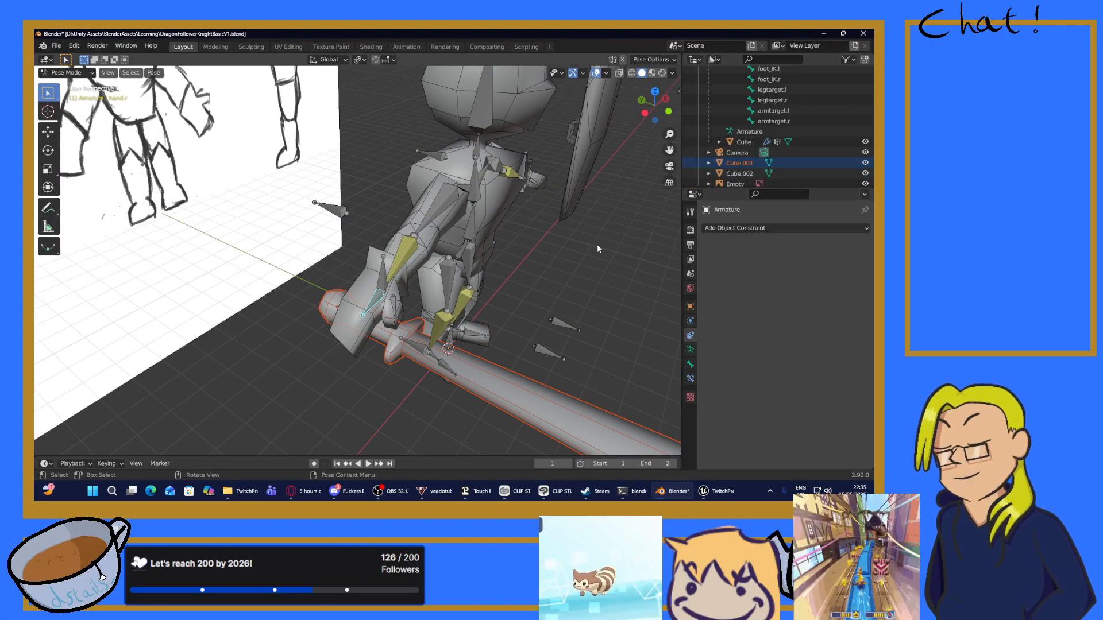
scroll(598, 243, down, 1)
scroll(774, 150, down, 2)
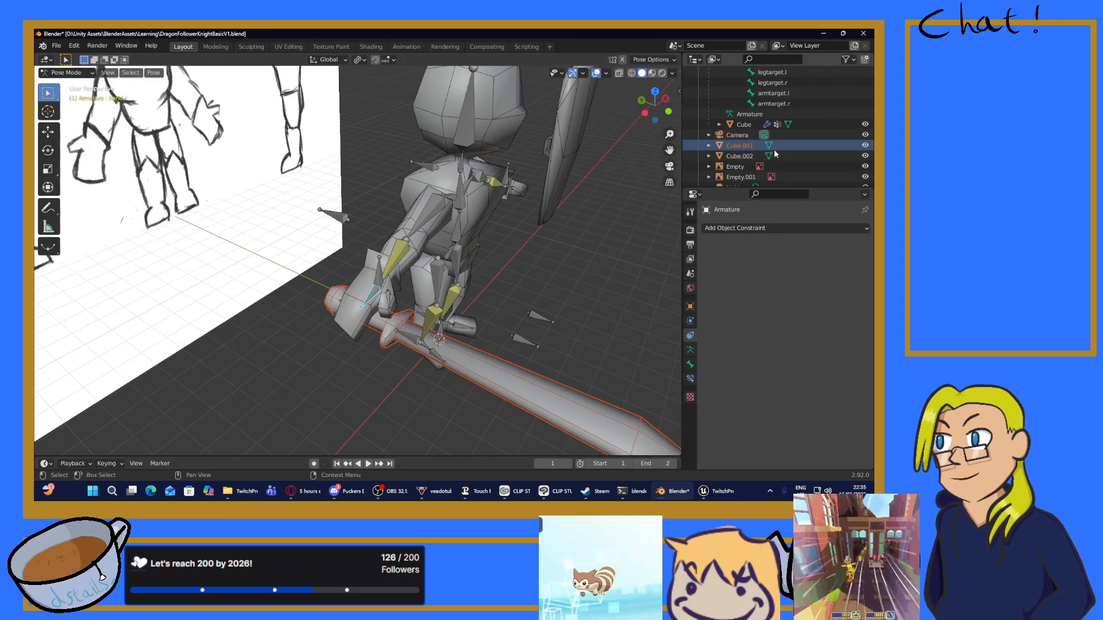
right_click(374, 296)
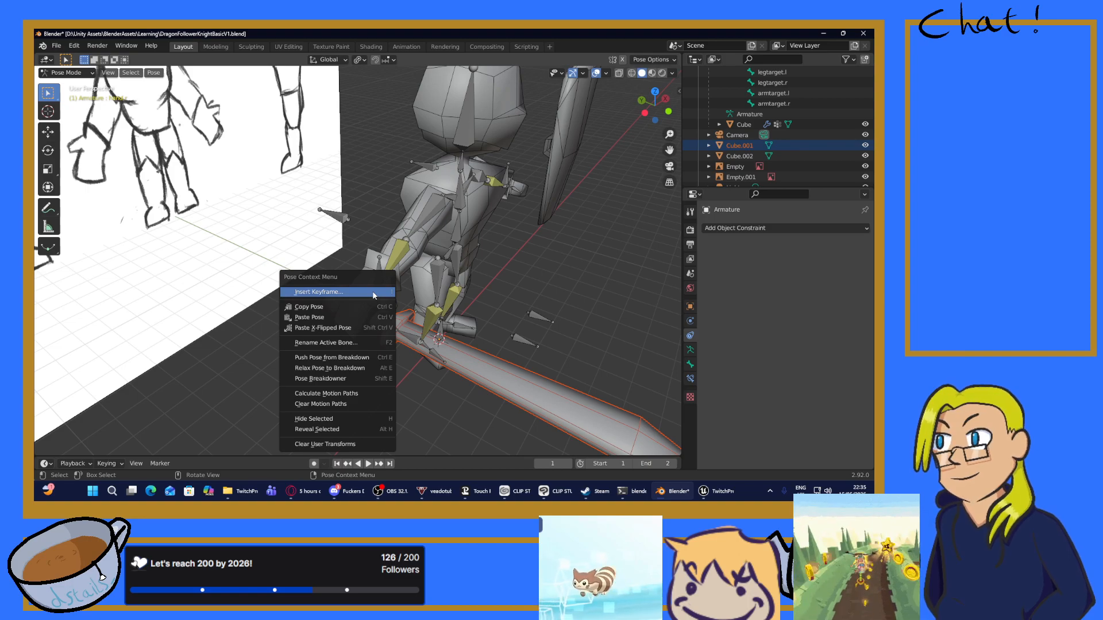
scroll(763, 146, up, 5)
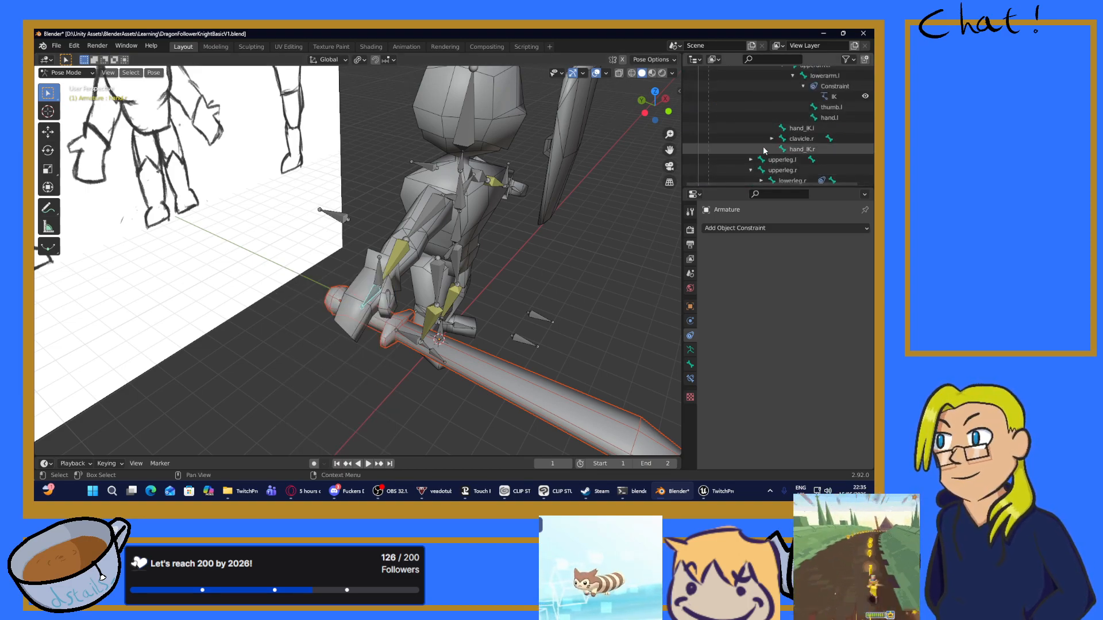
scroll(807, 144, up, 1)
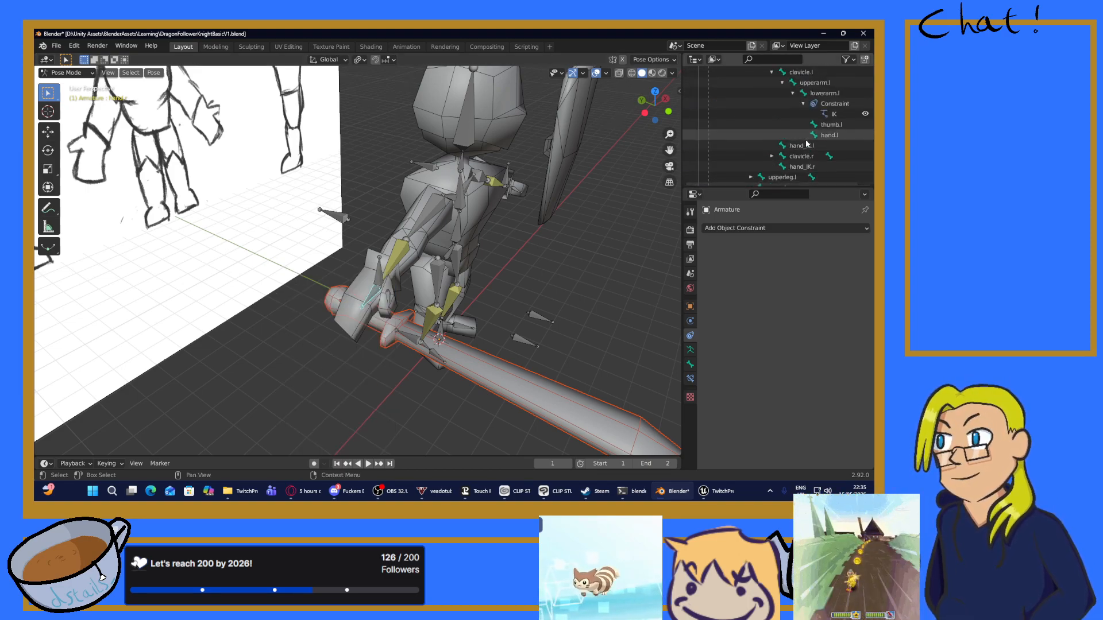
scroll(807, 144, up, 3)
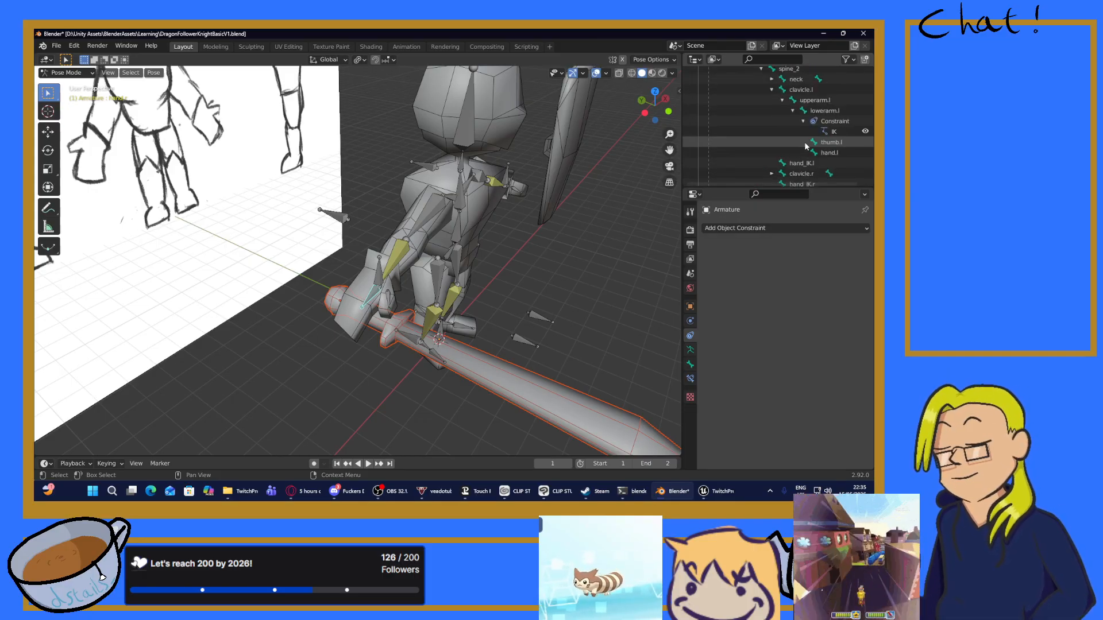
scroll(807, 146, up, 3)
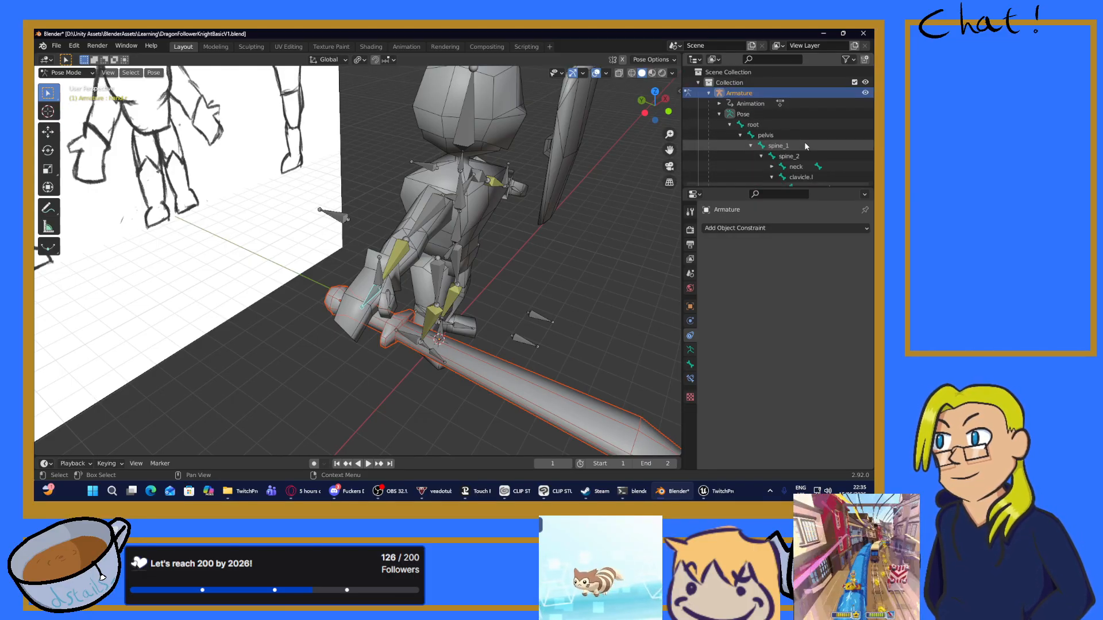
scroll(807, 146, down, 12)
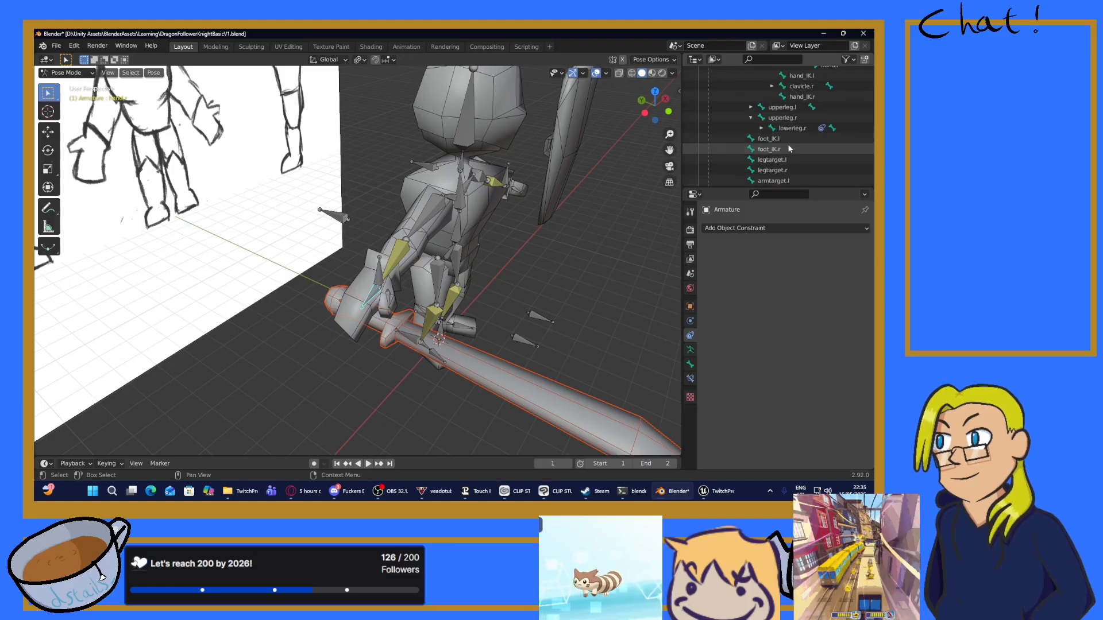
Step: Parent the sword to the right hand bone using the Bone parent type
middle_drag(546, 219, 500, 198)
scroll(502, 201, down, 4)
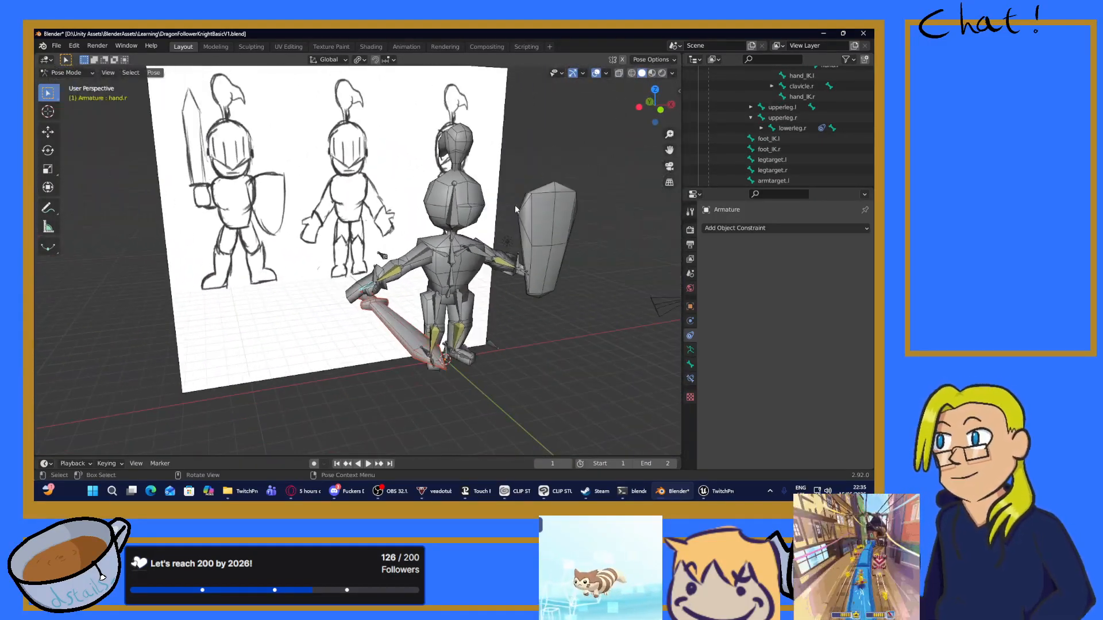
key(ctrl+p)
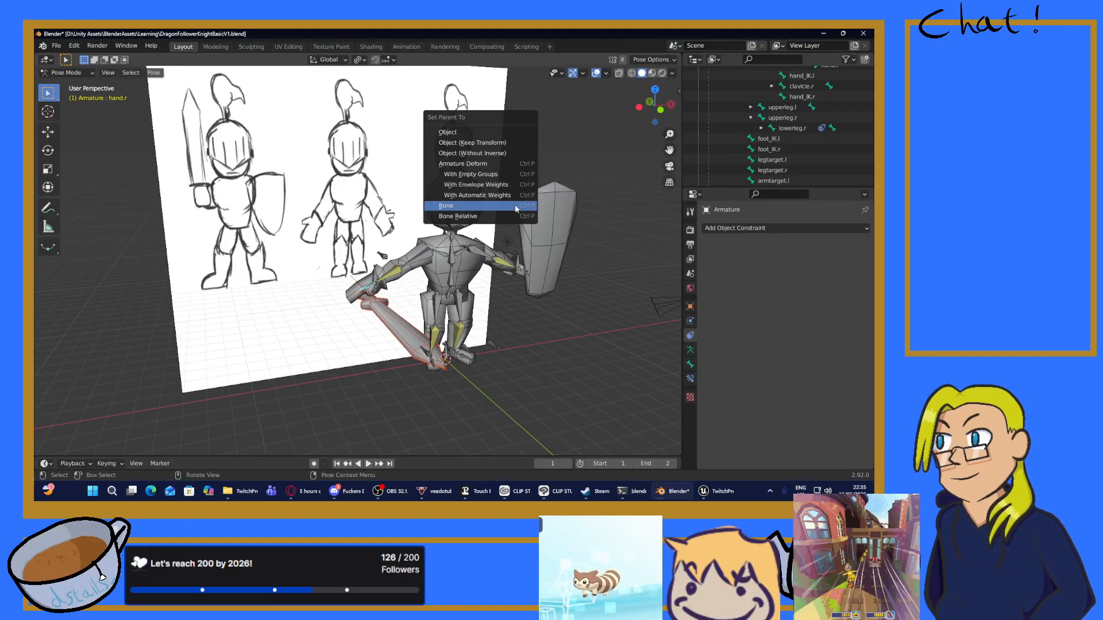
click(515, 205)
middle_drag(279, 376, 384, 360)
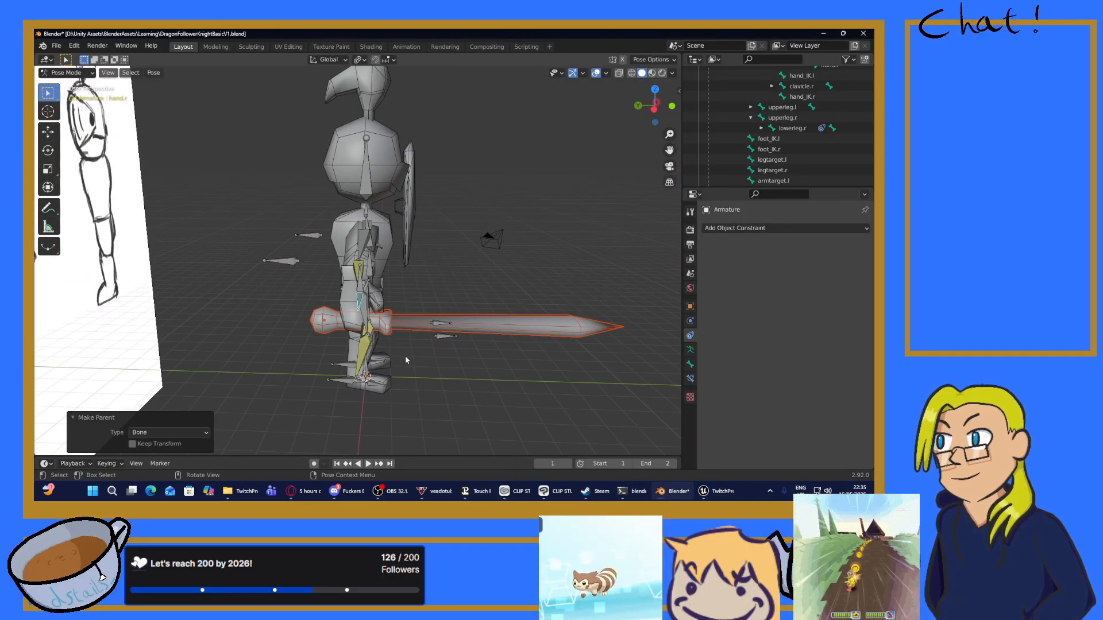
click(133, 445)
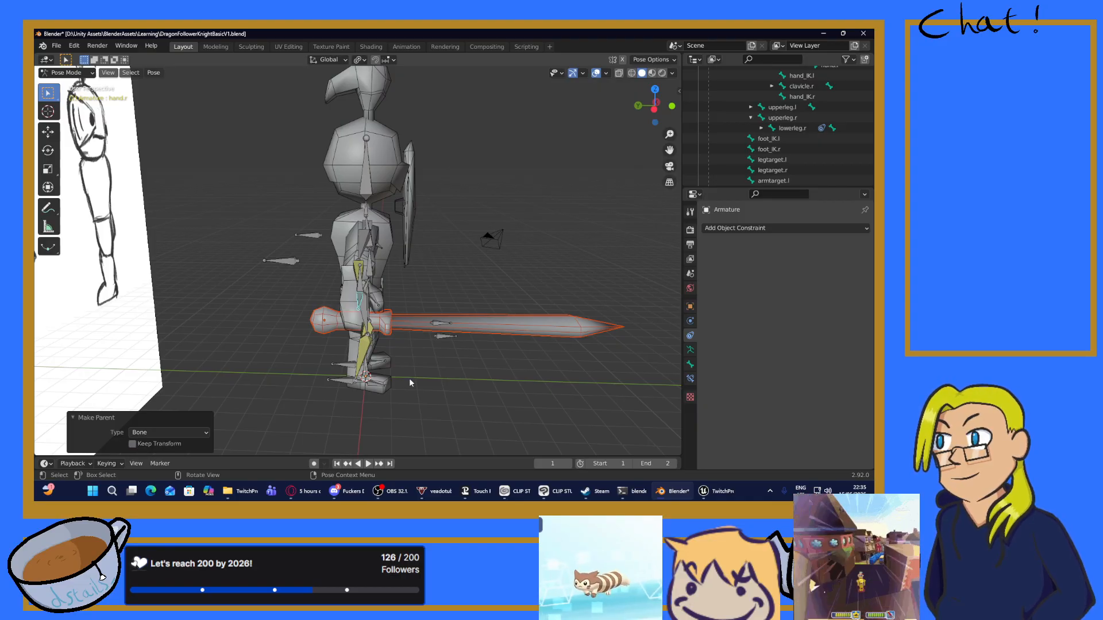
Step: Try moving the right hand bone and an arm target bone to check whether the sword follows
key(g)
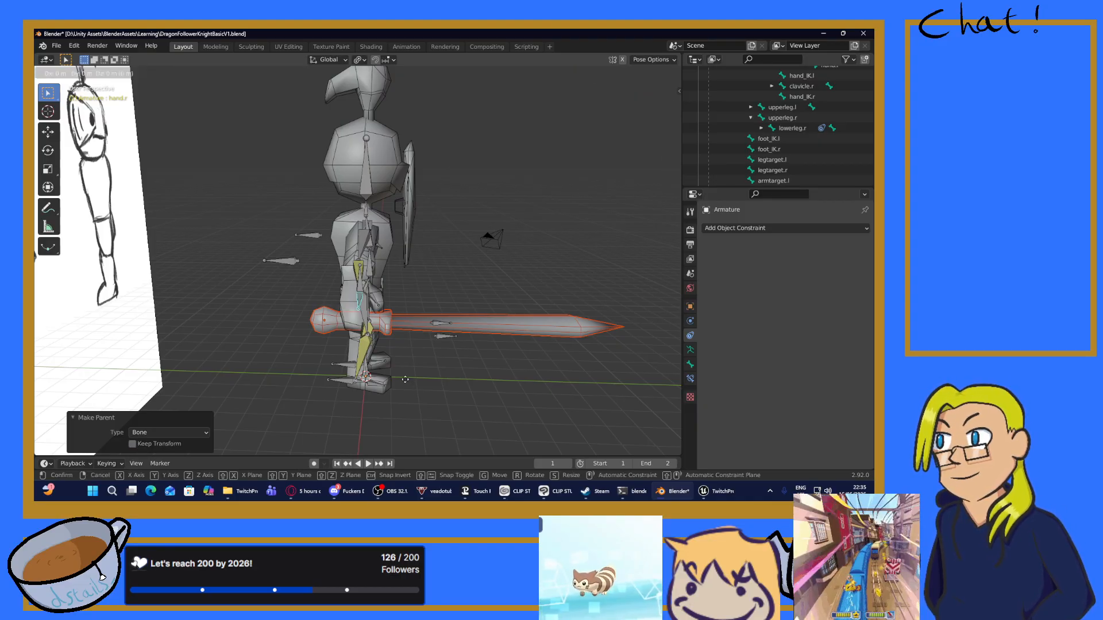
click(427, 368)
key(ctrl+z)
middle_drag(544, 317, 440, 321)
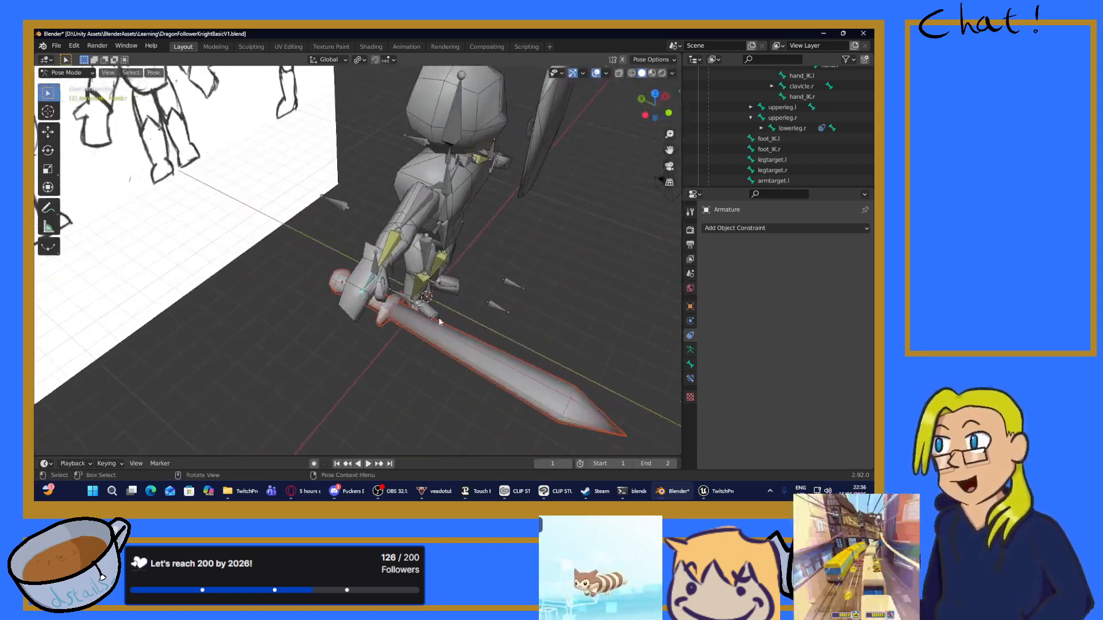
click(339, 206)
key(g)
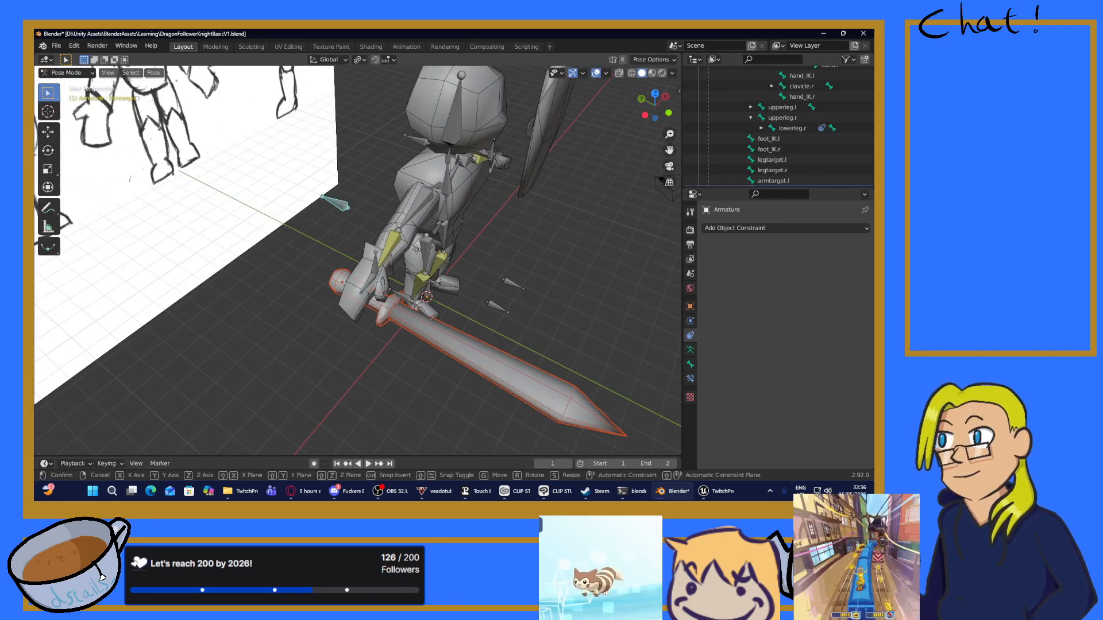
click(455, 270)
Step: Move the hand_IK.r bone by about 0.63 m to test the sword's attachment, and undo the move
middle_drag(403, 271, 459, 262)
click(356, 265)
key(g)
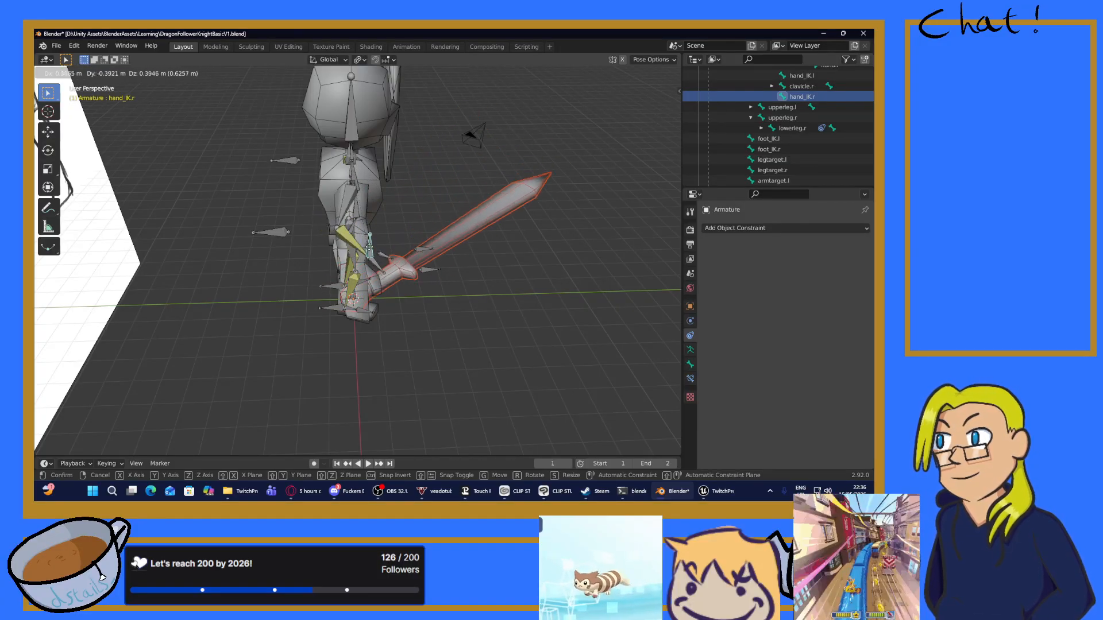
click(388, 239)
key(ctrl+z)
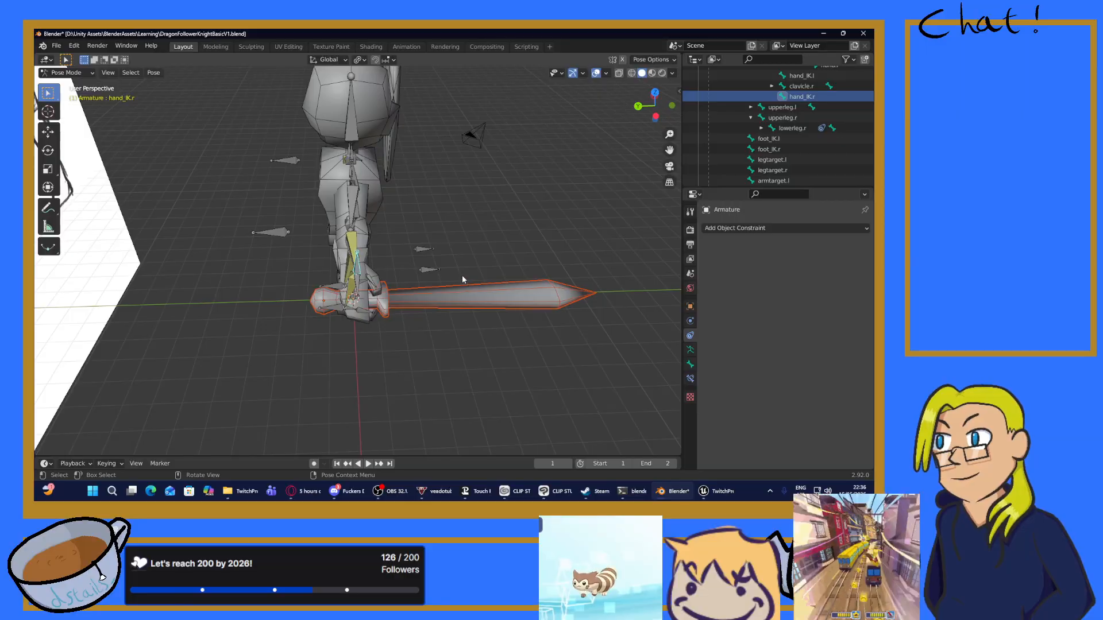
Step: Save the knight file and return to Object Mode
mouse_move(462, 275)
middle_down()
mouse_move(435, 251)
mouse_move(402, 247)
middle_up()
key(ctrl+s)
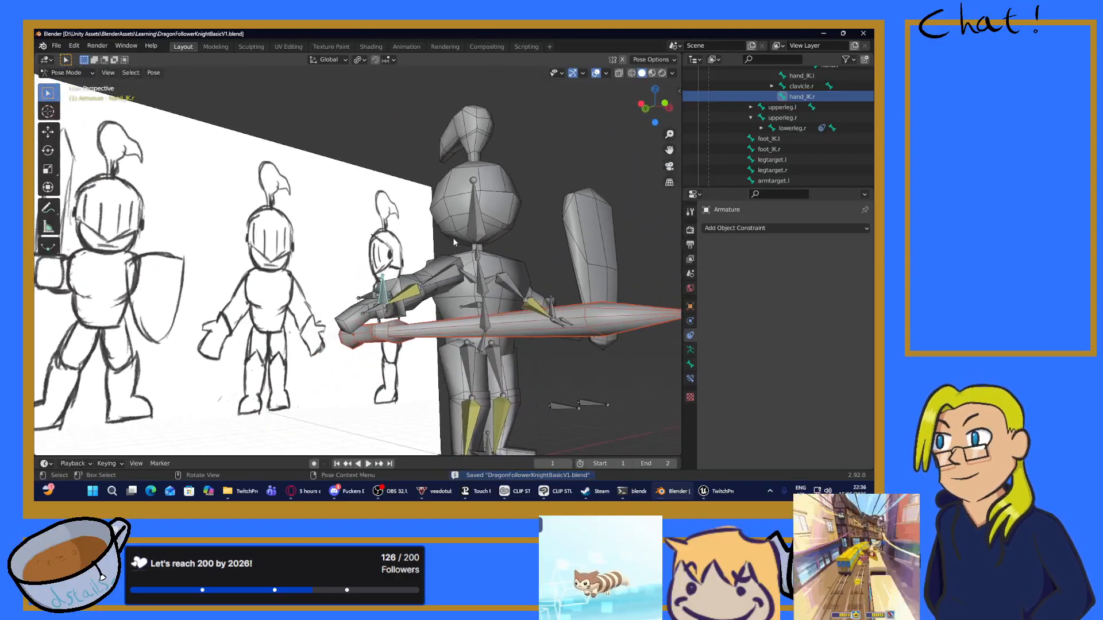
click(66, 72)
click(74, 86)
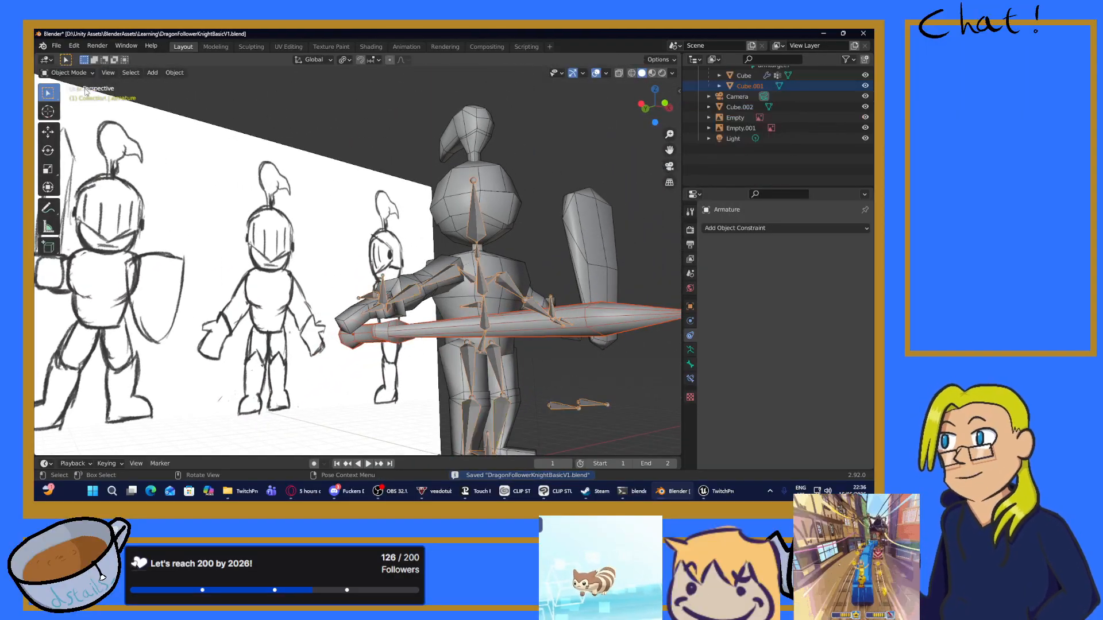
Step: Raise only the sword by about 0.29 m along Z towards the hand and save the file
mouse_move(428, 323)
middle_down()
mouse_move(464, 342)
mouse_move(440, 346)
middle_up()
click(467, 346)
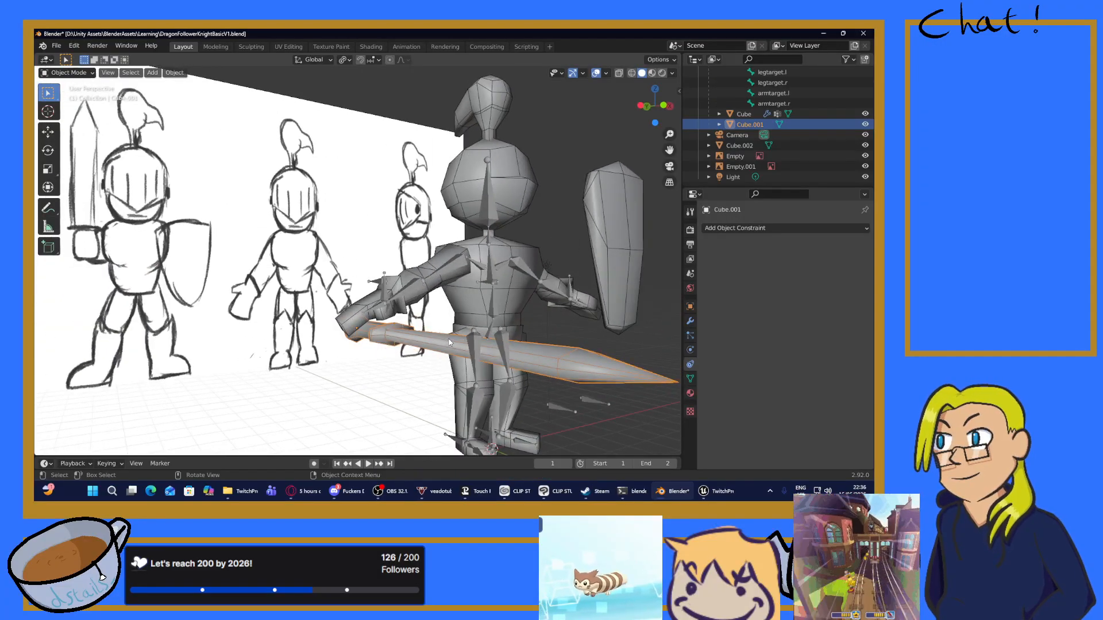
key(g)
key(z)
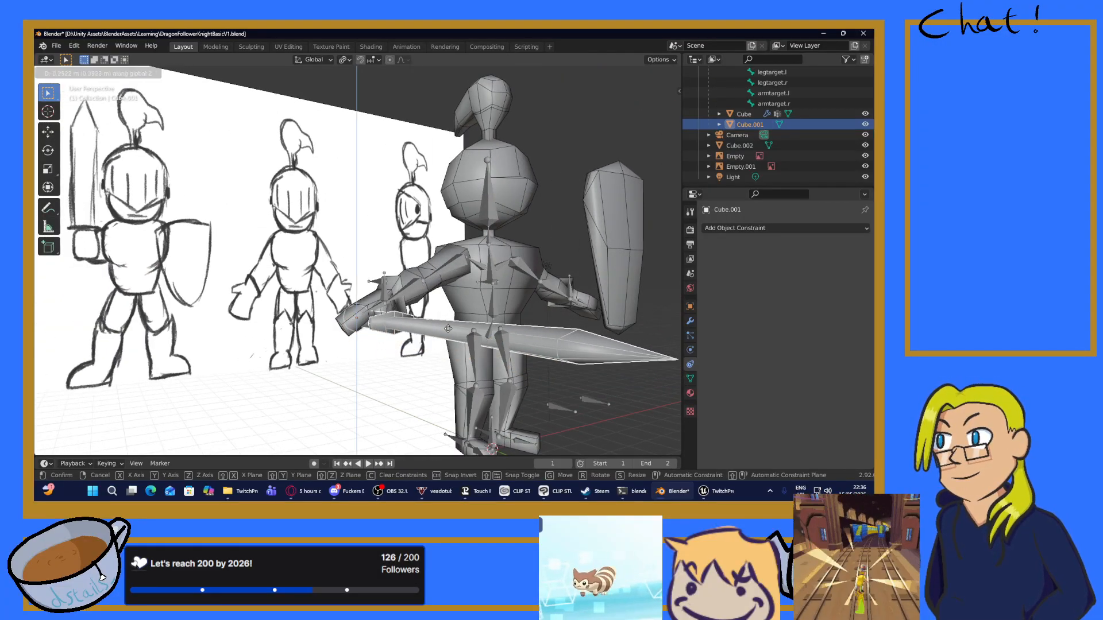
click(448, 328)
key(ctrl+s)
middle_drag(504, 344, 483, 348)
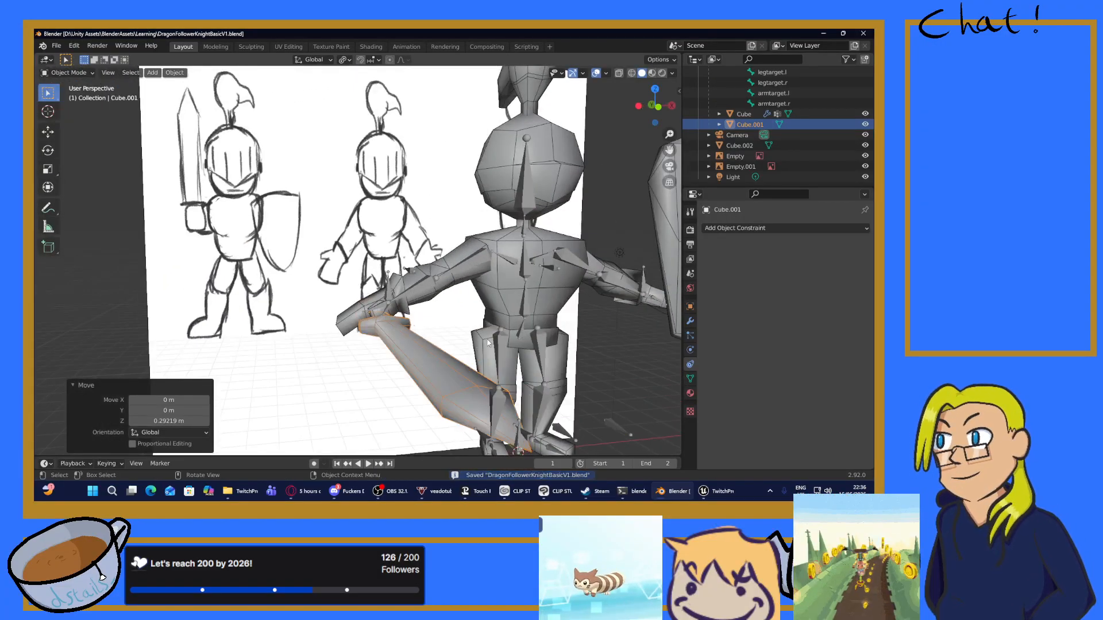
Step: Select the knight's body together with the armature and switch to Pose Mode
click(478, 241)
scroll(475, 235, down, 3)
scroll(475, 235, up, 3)
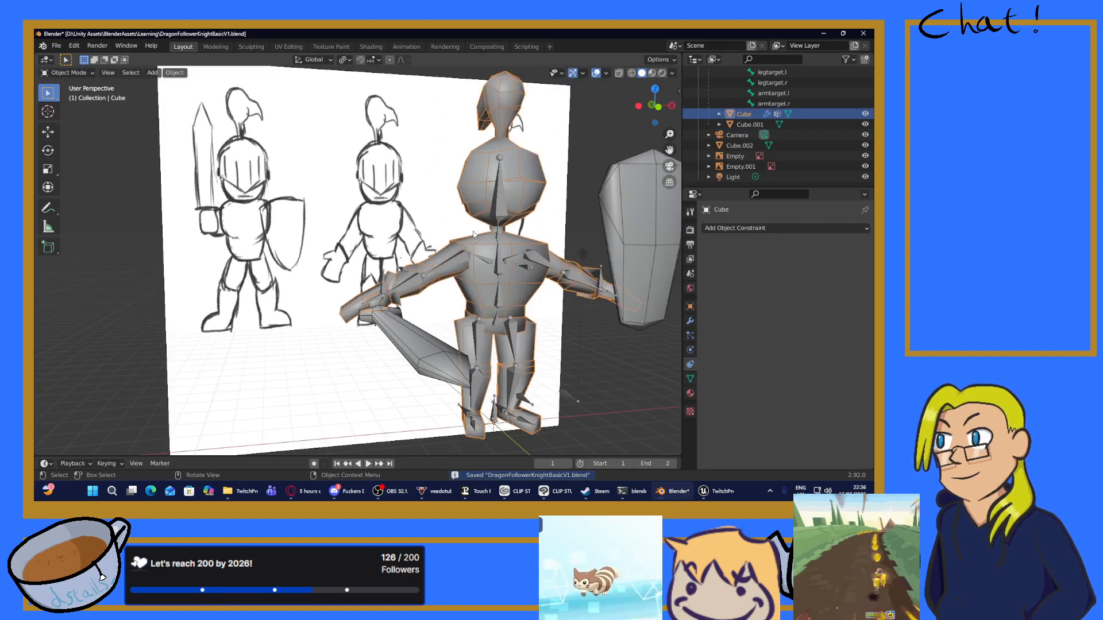
shift+click(417, 274)
middle_drag(417, 273, 446, 289)
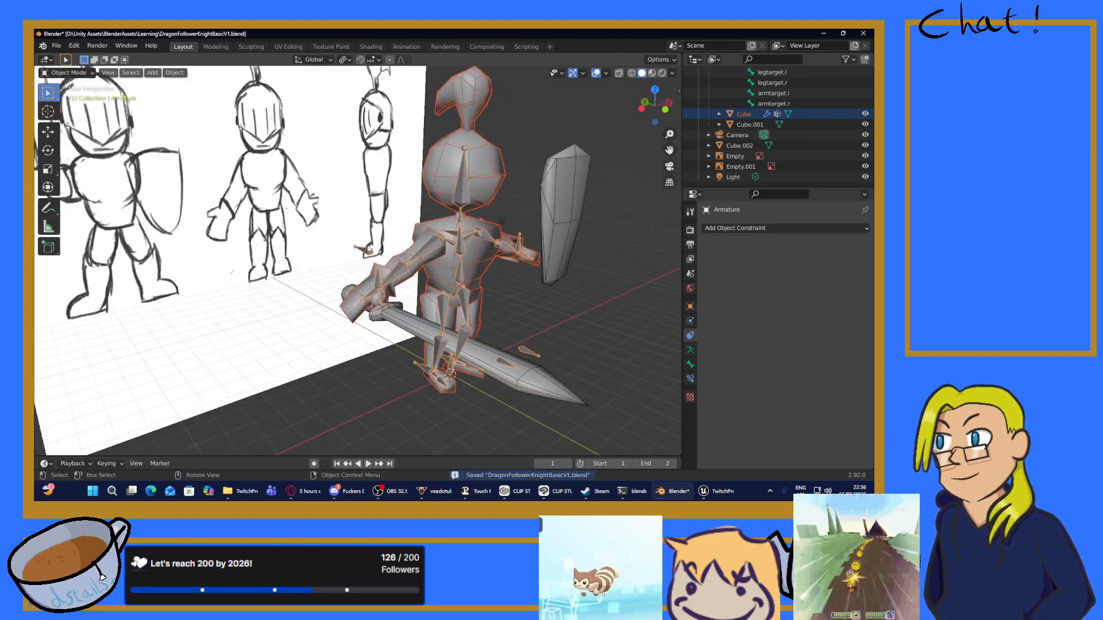
click(68, 74)
click(76, 111)
Step: Try moving the hand_IK.r bone to check the repositioned sword's motion with the arm
mouse_move(510, 266)
middle_down()
mouse_move(494, 270)
mouse_move(509, 274)
middle_up()
key(g)
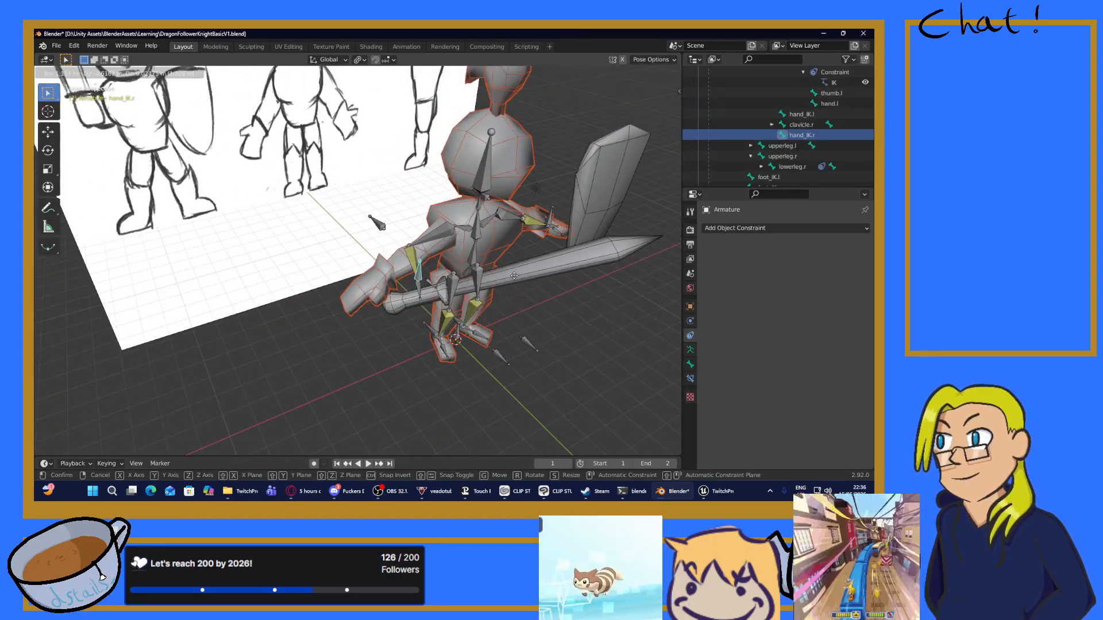
click(522, 274)
Step: Select the foot_IK.r bone and switch to the Animation workspace
click(433, 337)
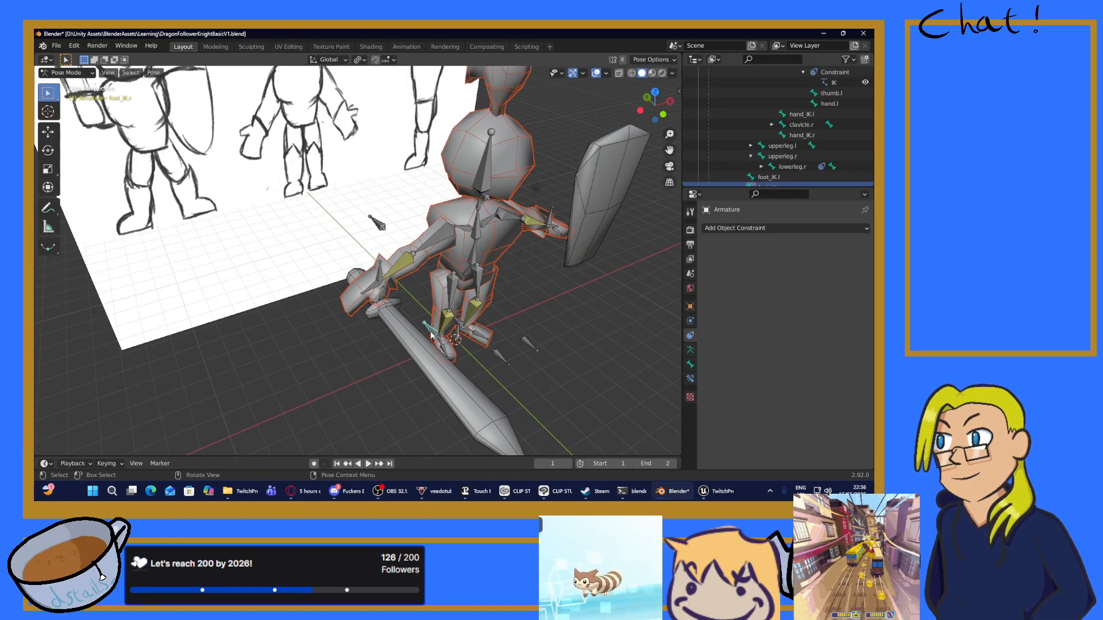
middle_drag(433, 337, 438, 304)
scroll(439, 305, down, 5)
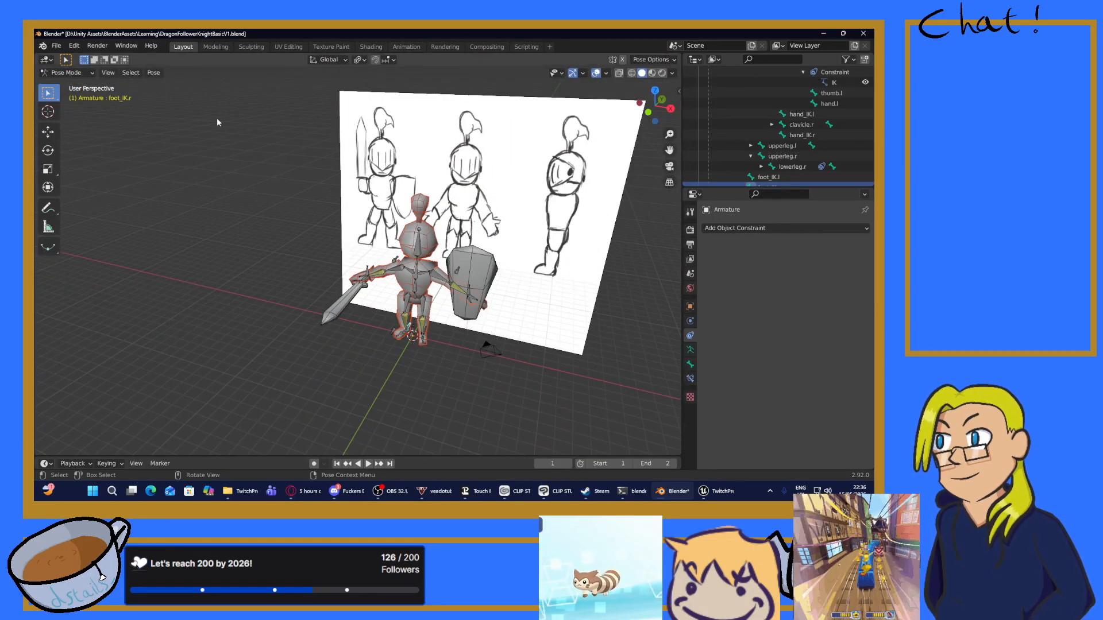
middle_drag(402, 223, 241, 122)
click(406, 47)
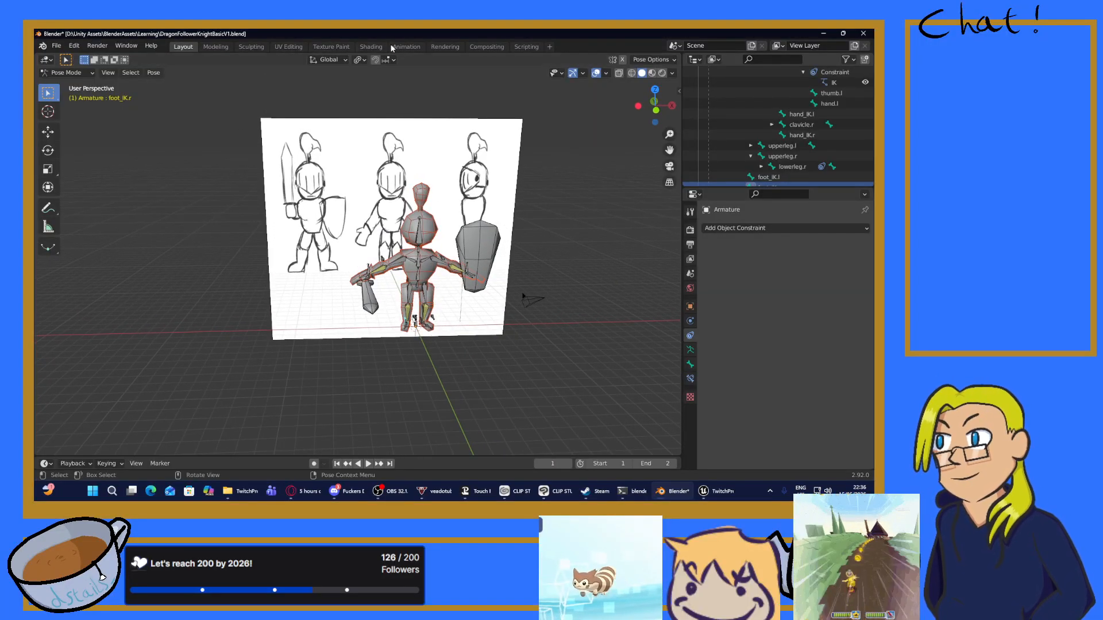
Step: Select the hand_IK.l bone and try moving it to test the shield arm
middle_drag(483, 224, 506, 229)
click(505, 228)
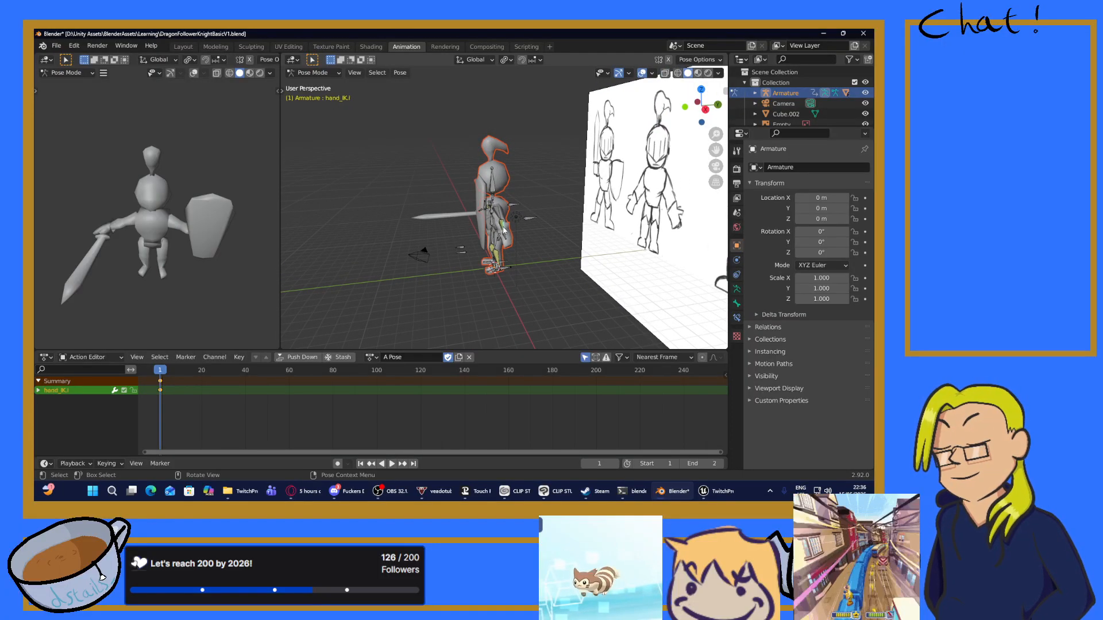
key(g)
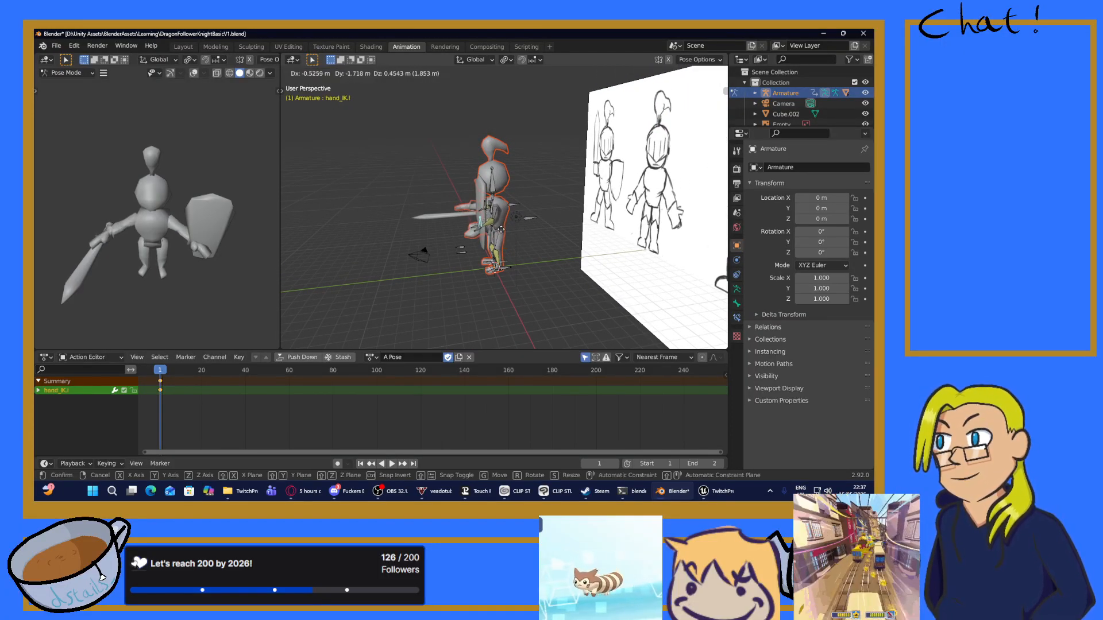
mouse_move(470, 234)
middle_down()
mouse_move(604, 247)
mouse_move(661, 225)
mouse_move(532, 228)
middle_up()
scroll(494, 241, up, 2)
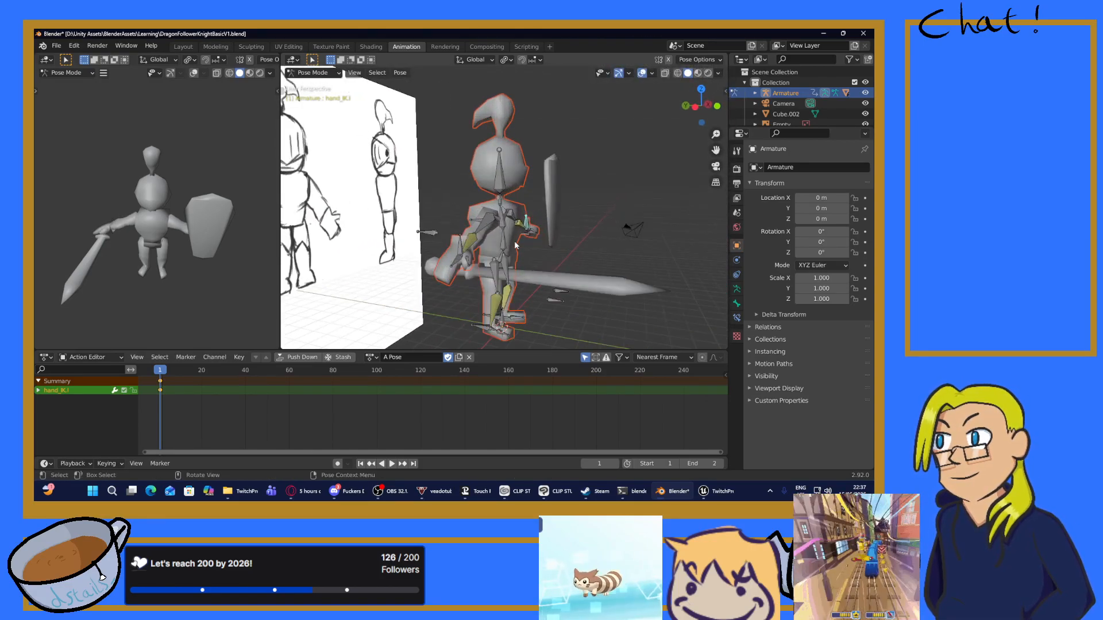
Step: Try moving the hand_IK.r bone to test the sword arm, and undo the test moves
key(g)
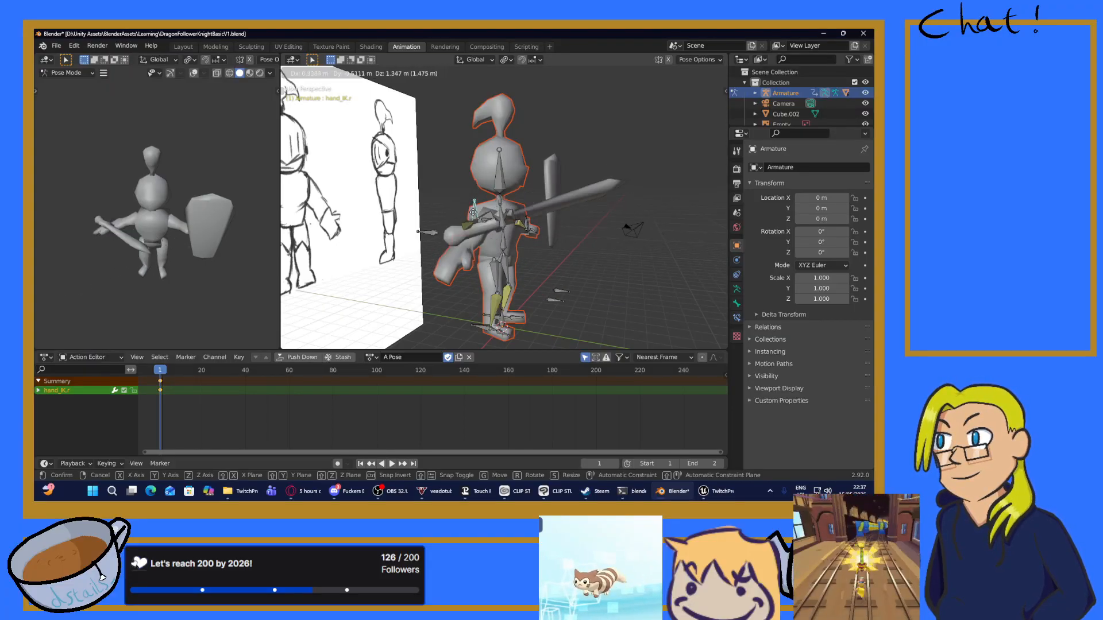
click(477, 239)
key(ctrl+z)
key(ctrl+z)
key(ctrl+z)
key(ctrl+z)
key(ctrl+z)
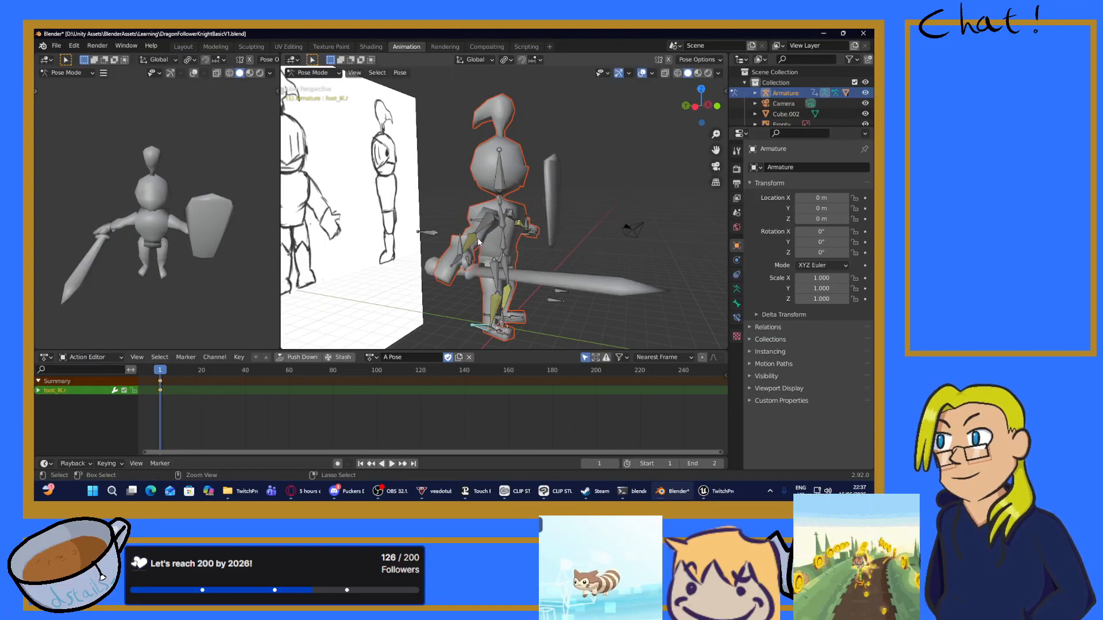
Step: Step back through the edit history to the state before the sword was parented to the armature
key(ctrl+shift+z)
key(ctrl+shift+z)
key(ctrl+shift+z)
key(ctrl+shift+z)
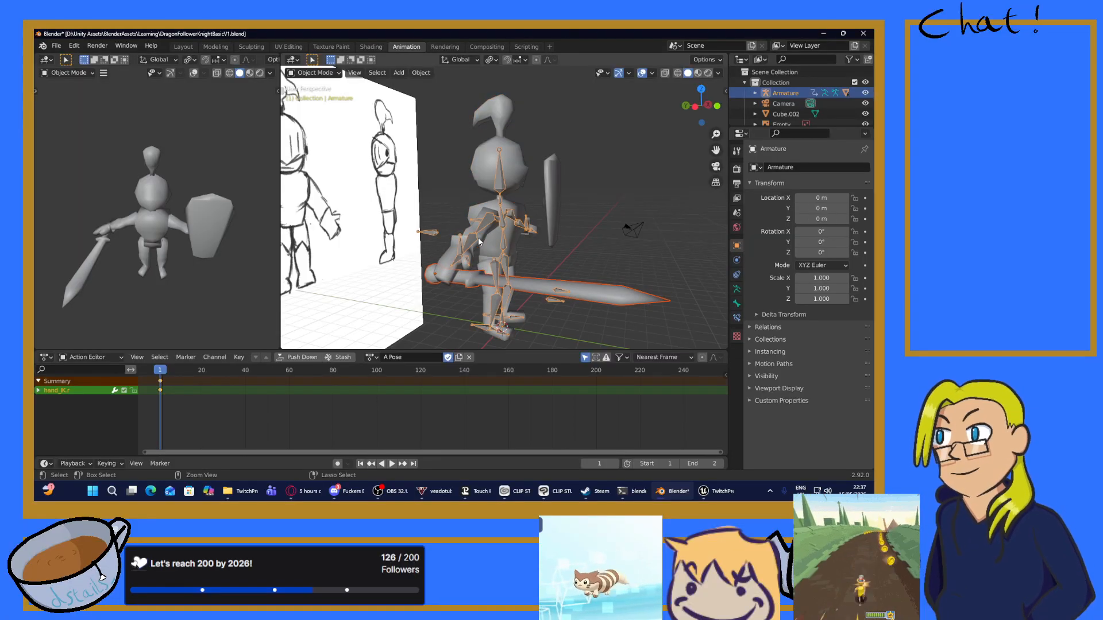
key(ctrl+shift+z)
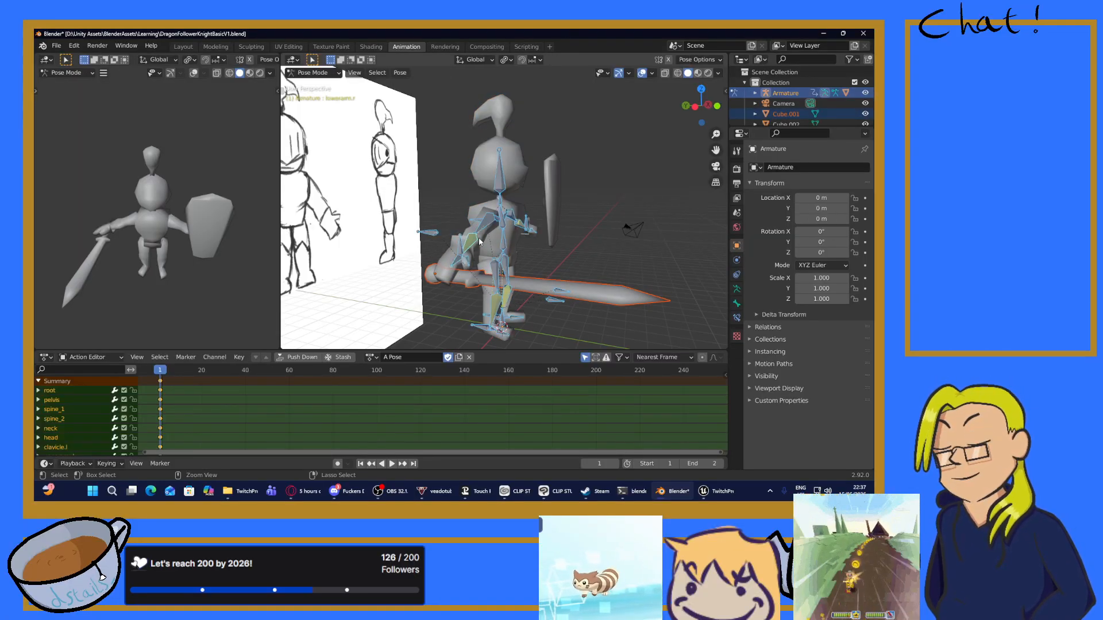
key(ctrl+shift+z)
key(ctrl+shift+z)
key(ctrl+shift+z)
key(ctrl+shift+z)
key(ctrl+shift+z)
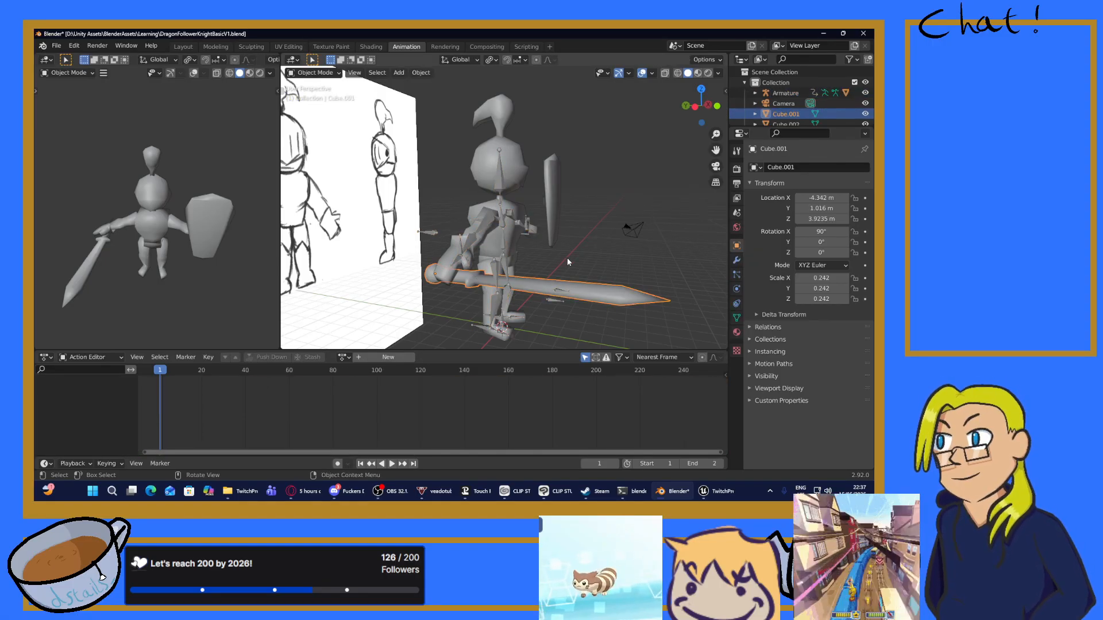
Step: Compare the sword's earlier placements in the edit history, restore it to Y 1.016 m, and save the file
key(ctrl+shift+z)
key(ctrl+shift+z)
key(ctrl+shift+z)
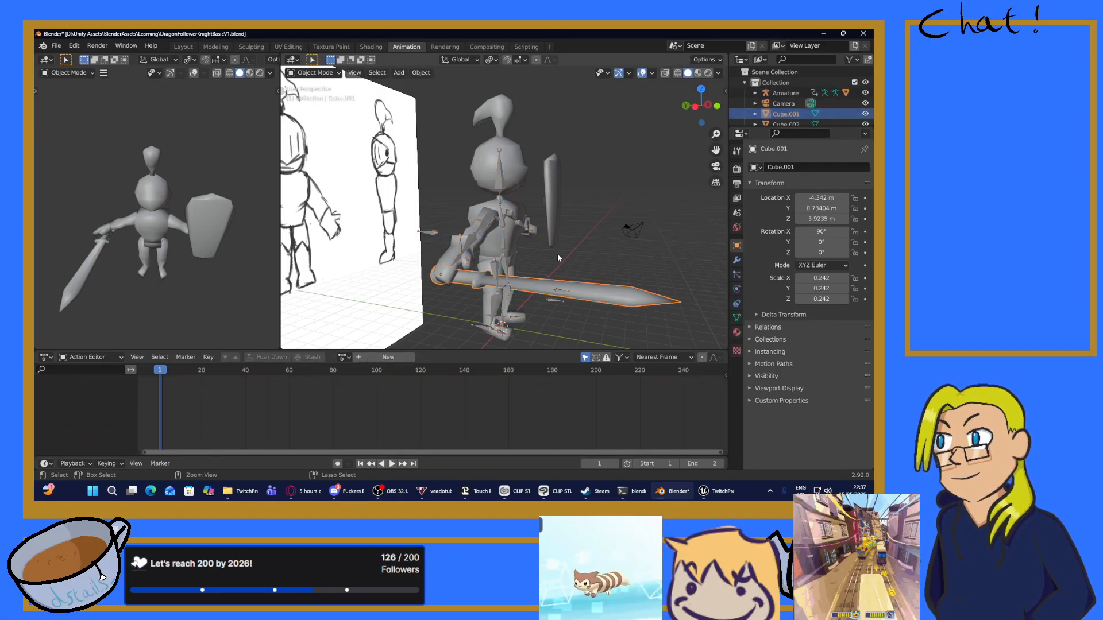
key(ctrl+shift+z)
key(ctrl+z)
key(ctrl+z)
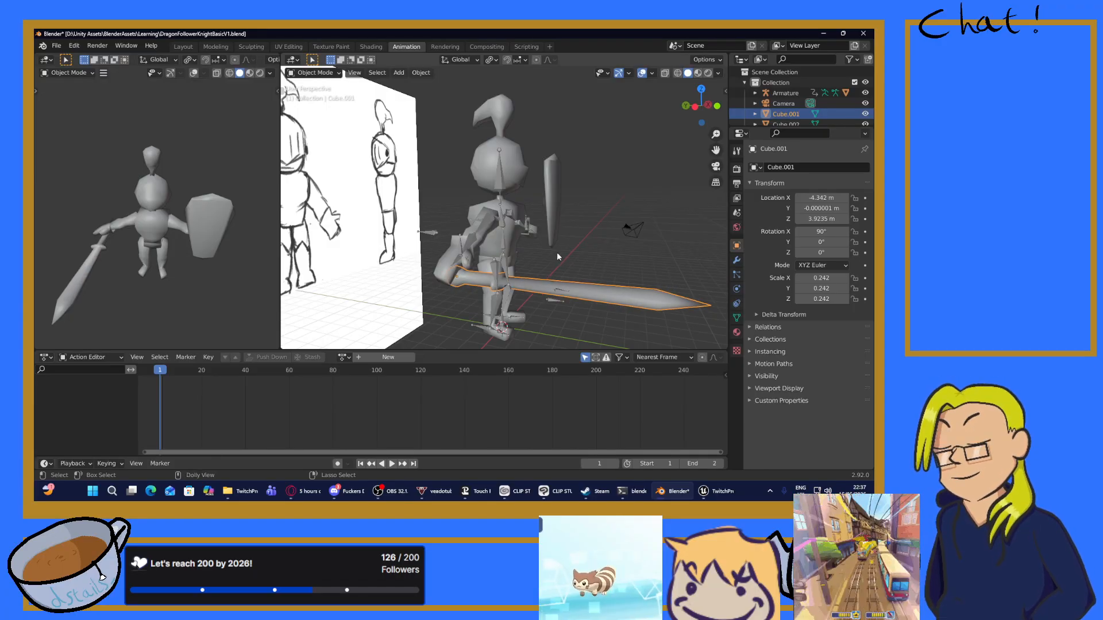
key(ctrl+s)
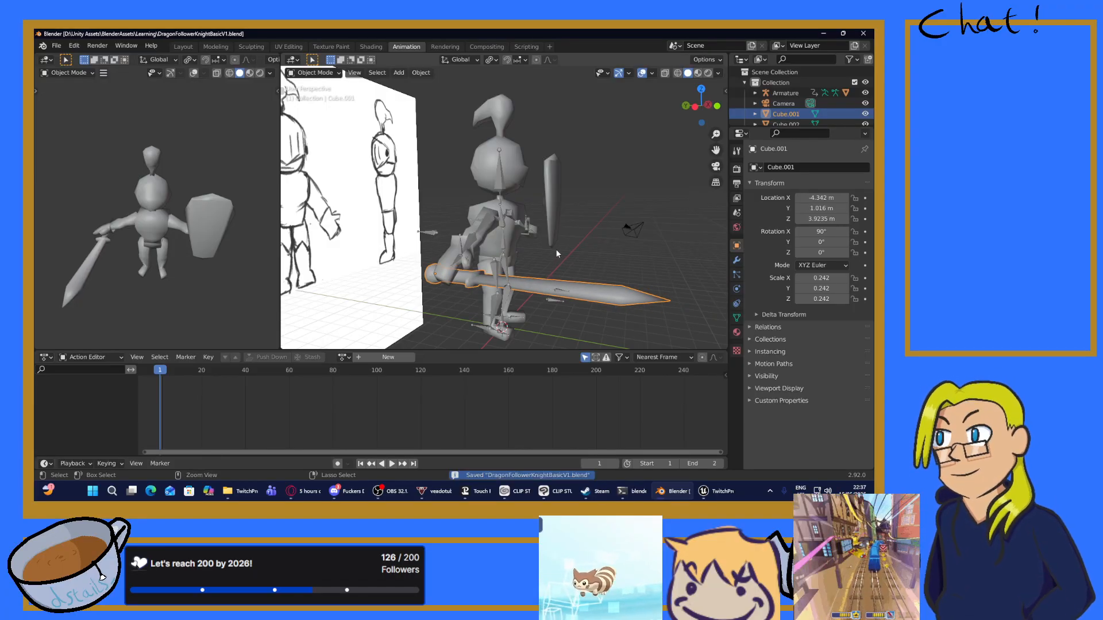
middle_drag(556, 249, 575, 221)
click(378, 254)
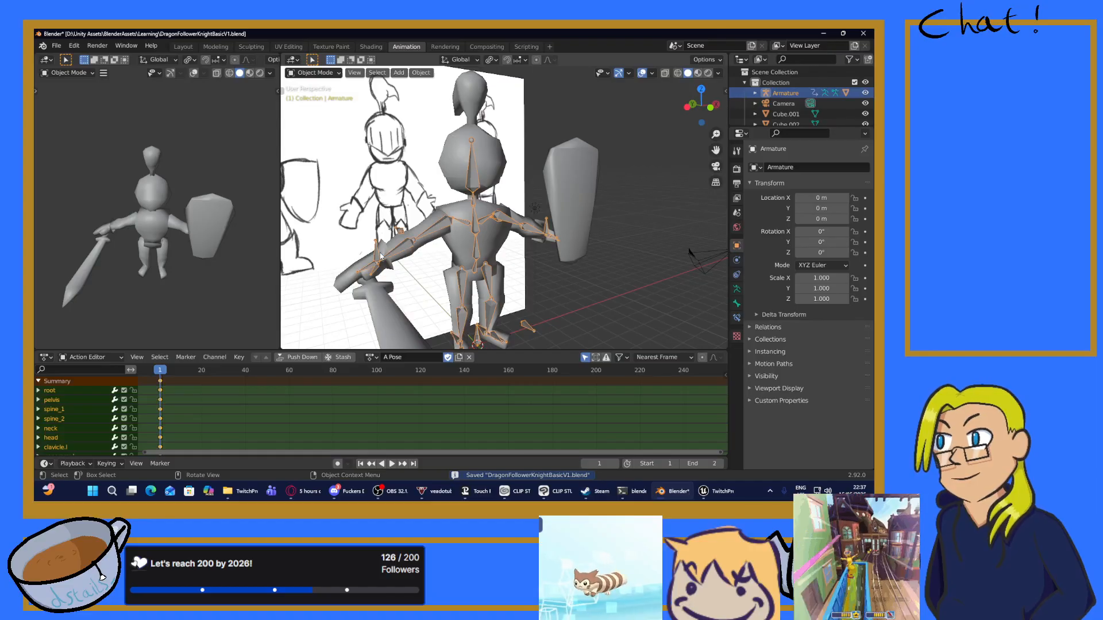
key(g)
click(393, 236)
key(ctrl+z)
middle_drag(394, 239, 437, 244)
click(430, 208)
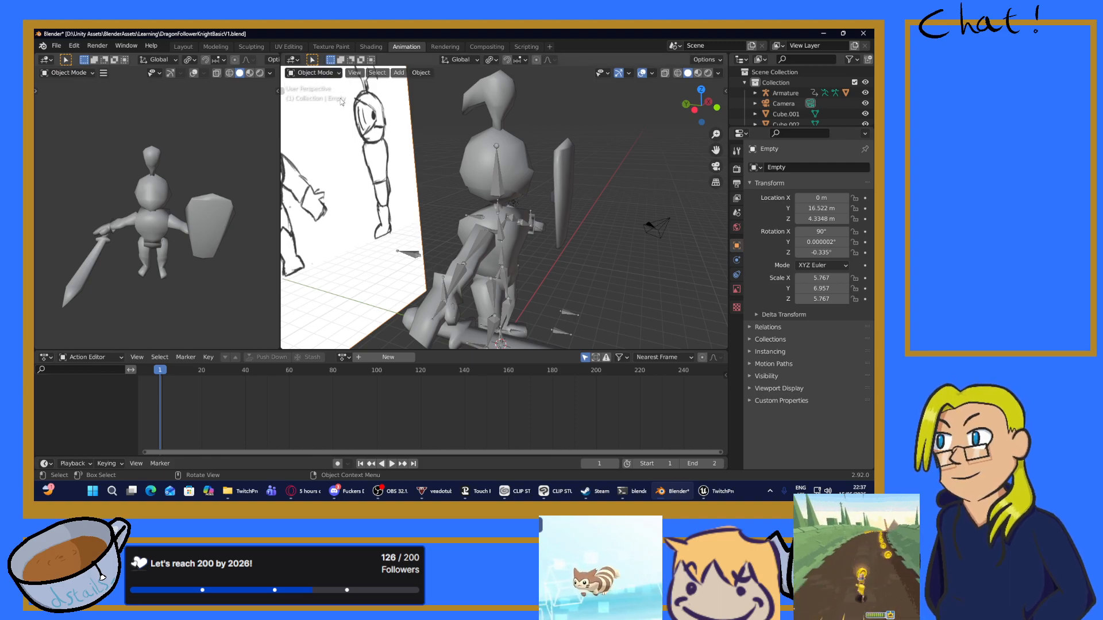
Step: Switch the armature to Pose Mode and try moving the hand_IK.l bone to test the shield arm
click(497, 188)
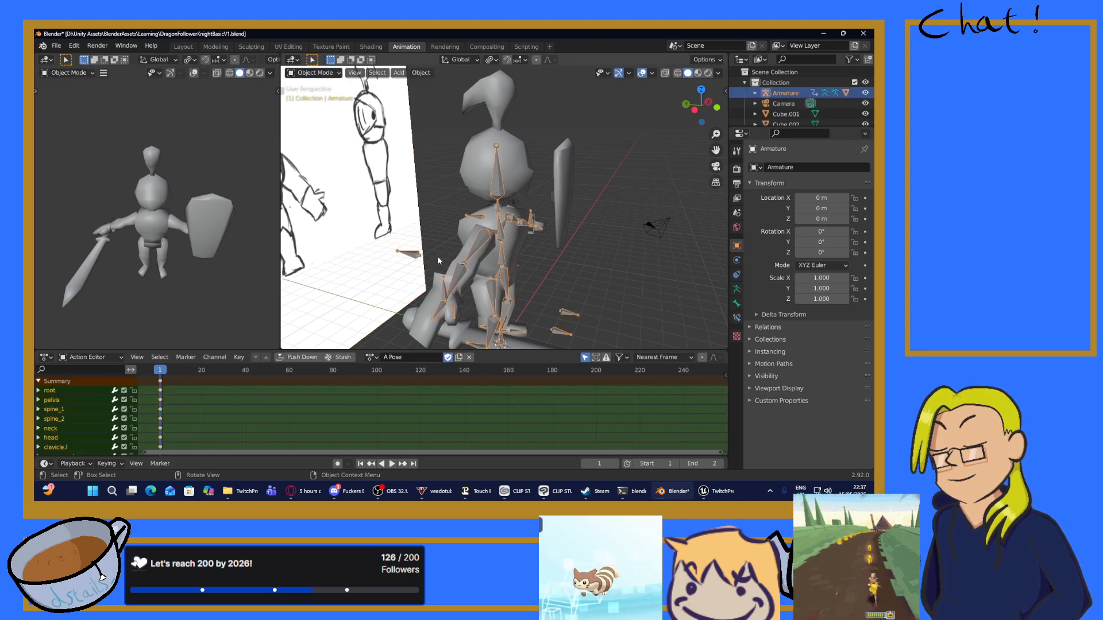
click(325, 73)
click(321, 111)
click(446, 290)
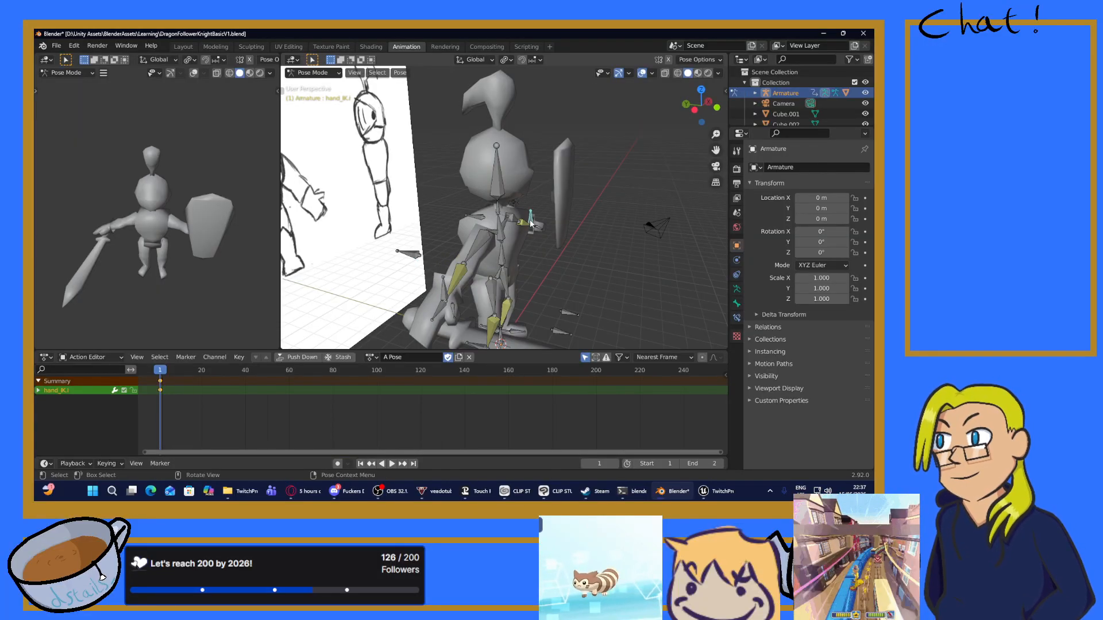
key(g)
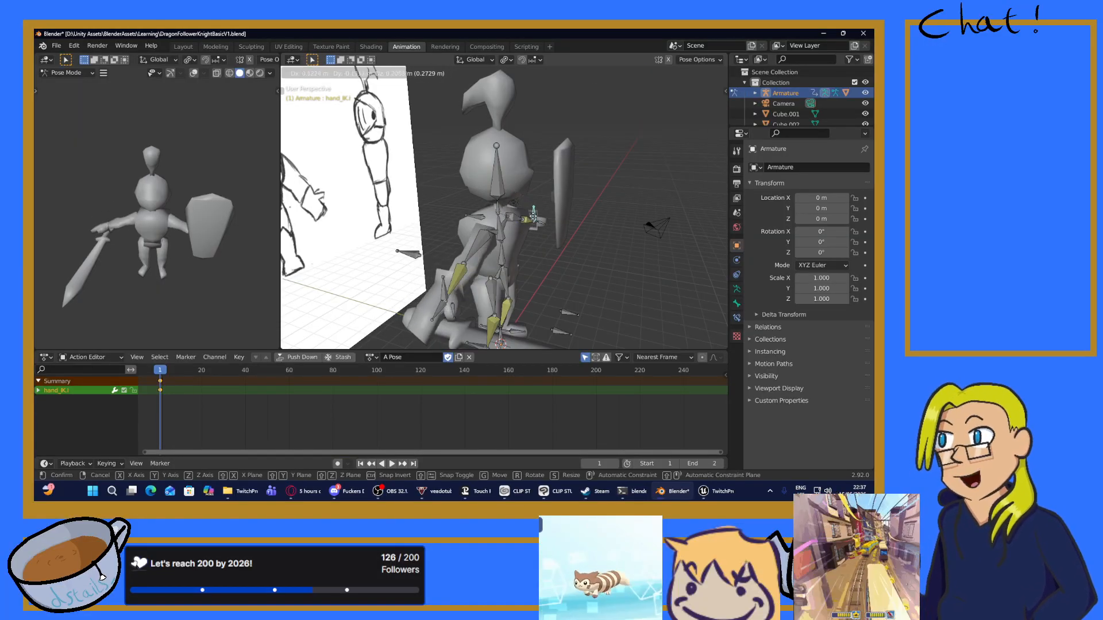
click(533, 217)
Step: Try moving the foot_IK.l bone to test the left leg, and save the file
middle_drag(576, 266, 460, 250)
middle_drag(540, 290, 474, 279)
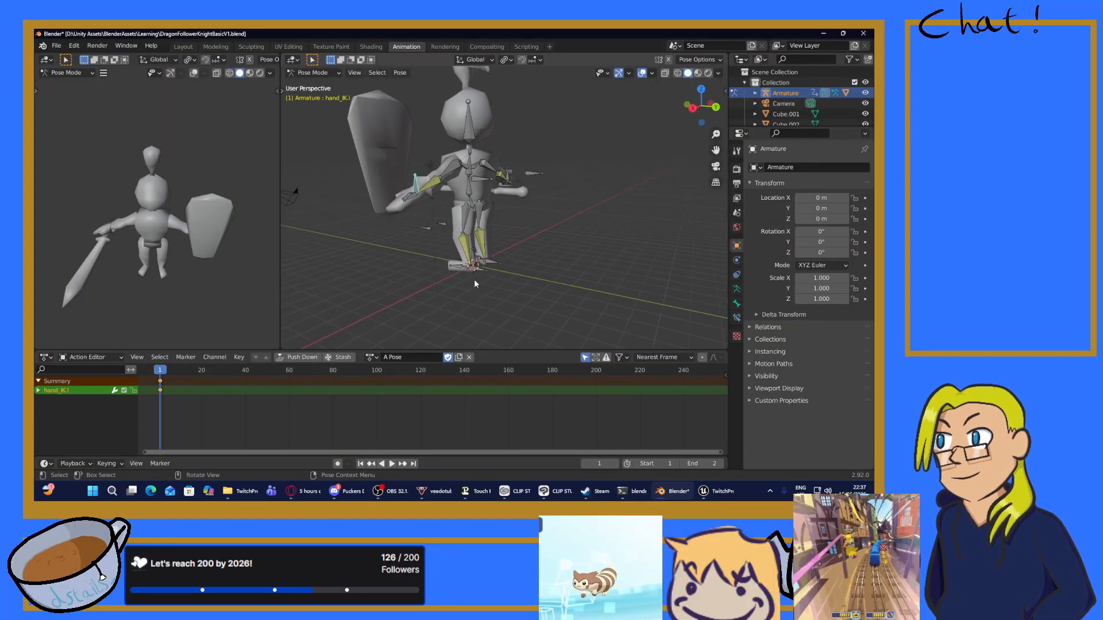
key(g)
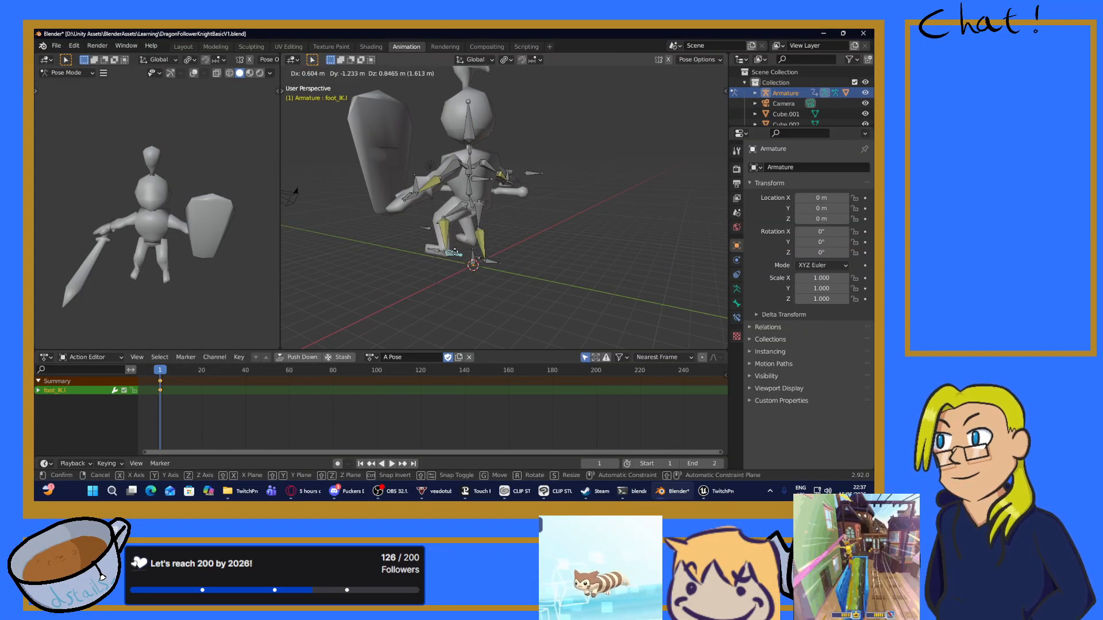
right_click(465, 253)
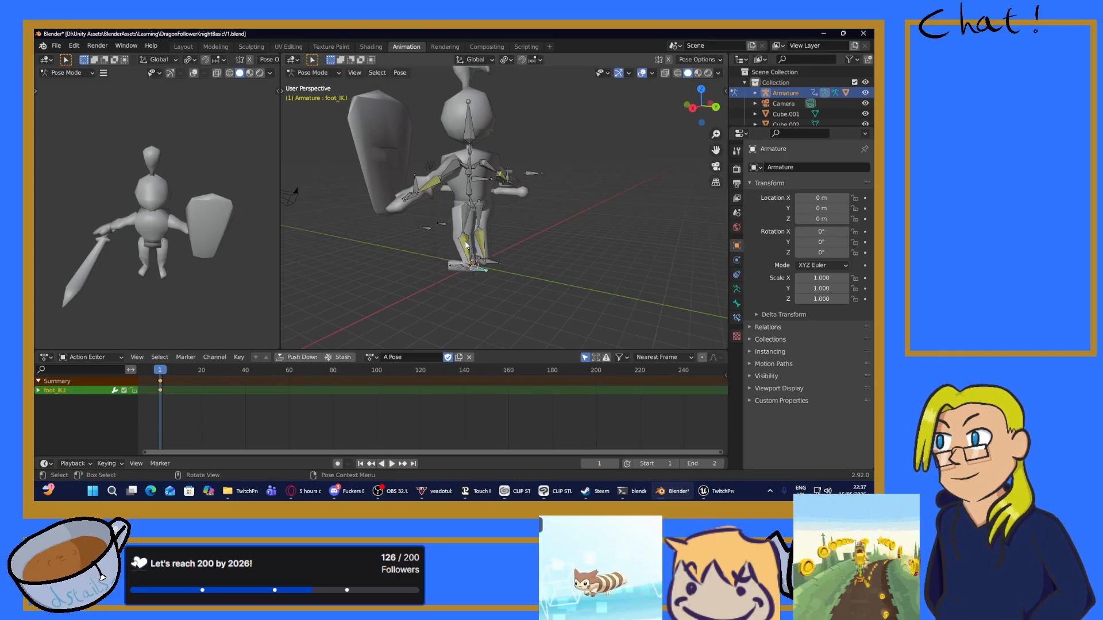
key(ctrl+s)
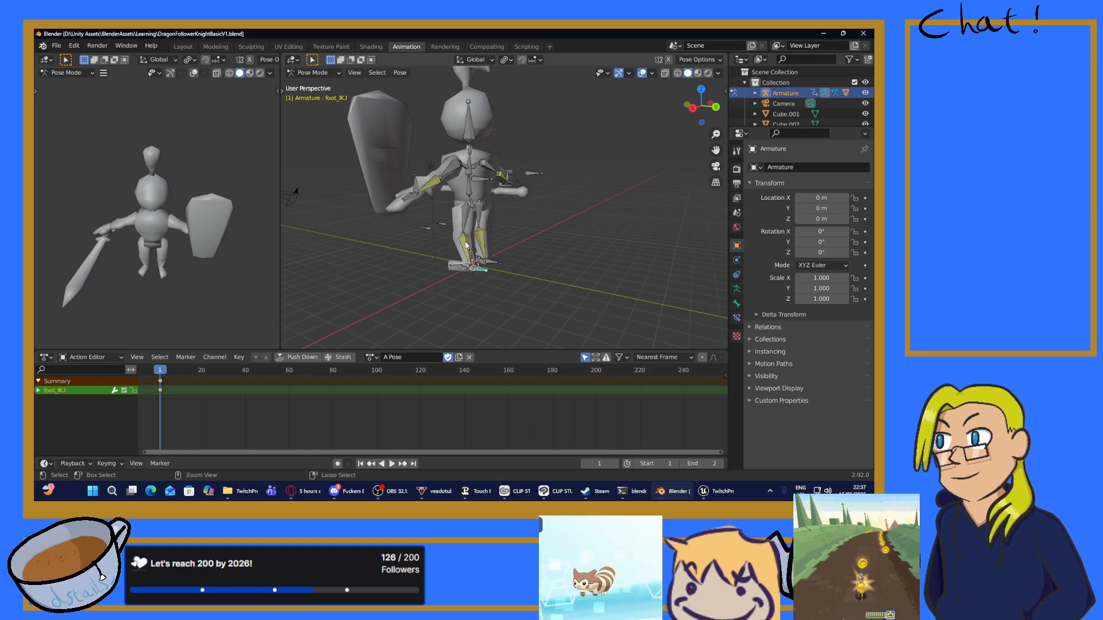
Step: Try moving the foot_IK.r bone to test how the right leg bends
scroll(544, 237, up, 4)
scroll(503, 239, up, 3)
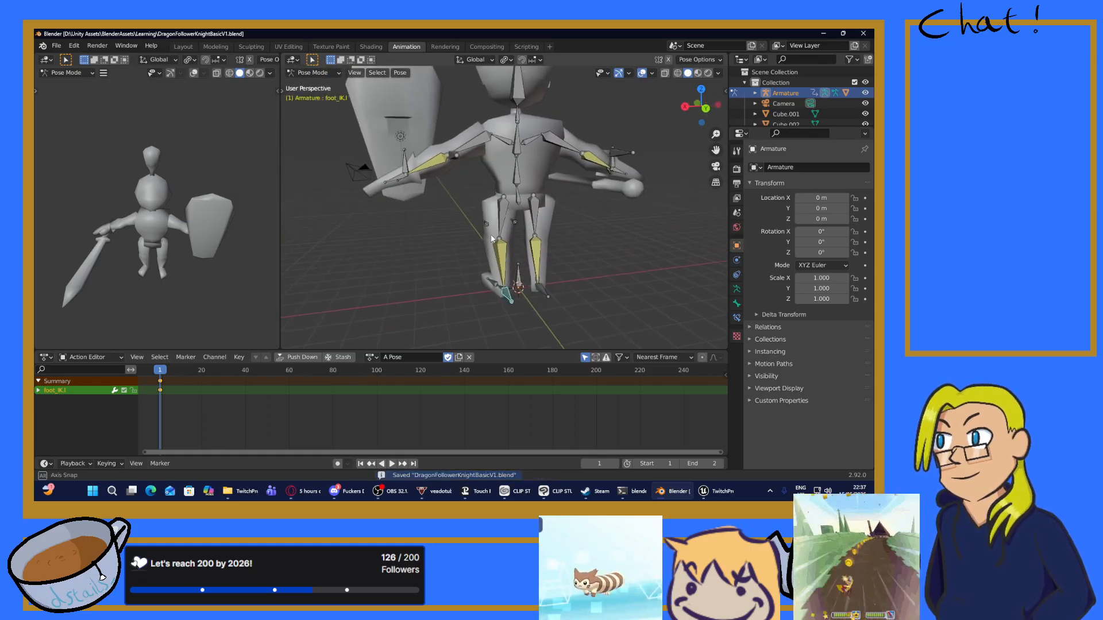
mouse_move(584, 239)
middle_down()
mouse_move(553, 243)
mouse_move(586, 248)
middle_up()
scroll(555, 245, down, 3)
scroll(546, 239, up, 3)
scroll(612, 258, down, 4)
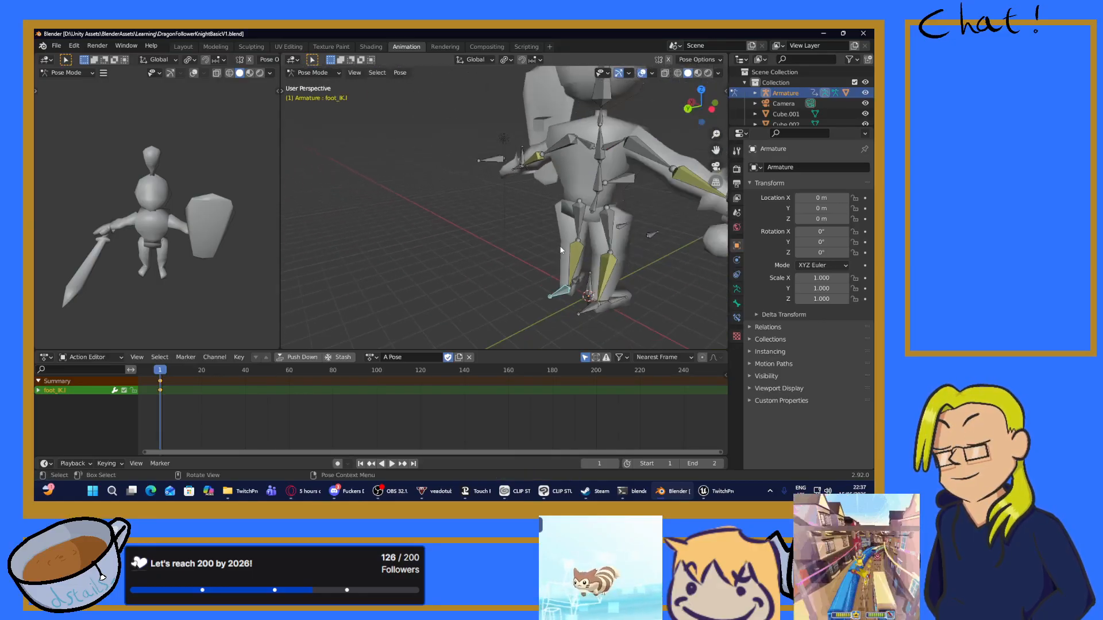
click(578, 275)
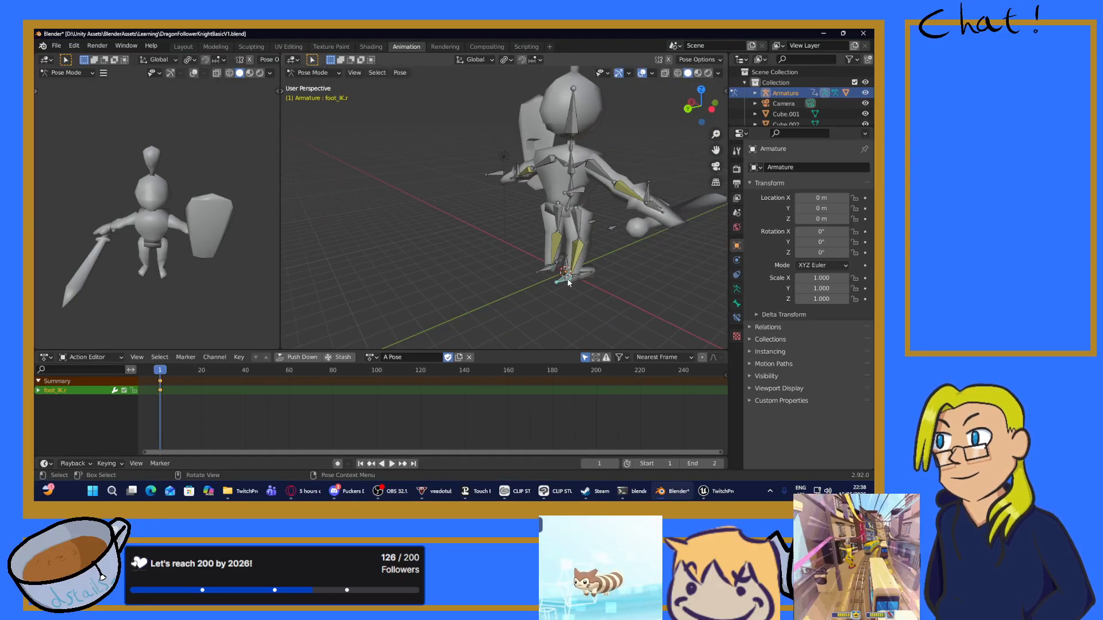
key(g)
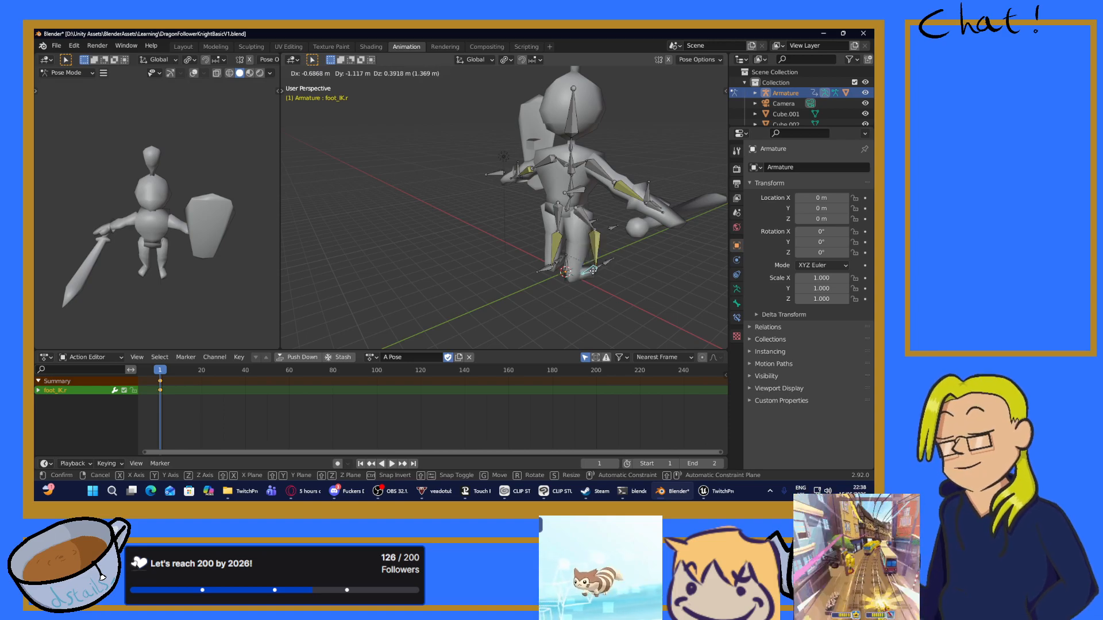
click(591, 270)
middle_drag(592, 270, 536, 270)
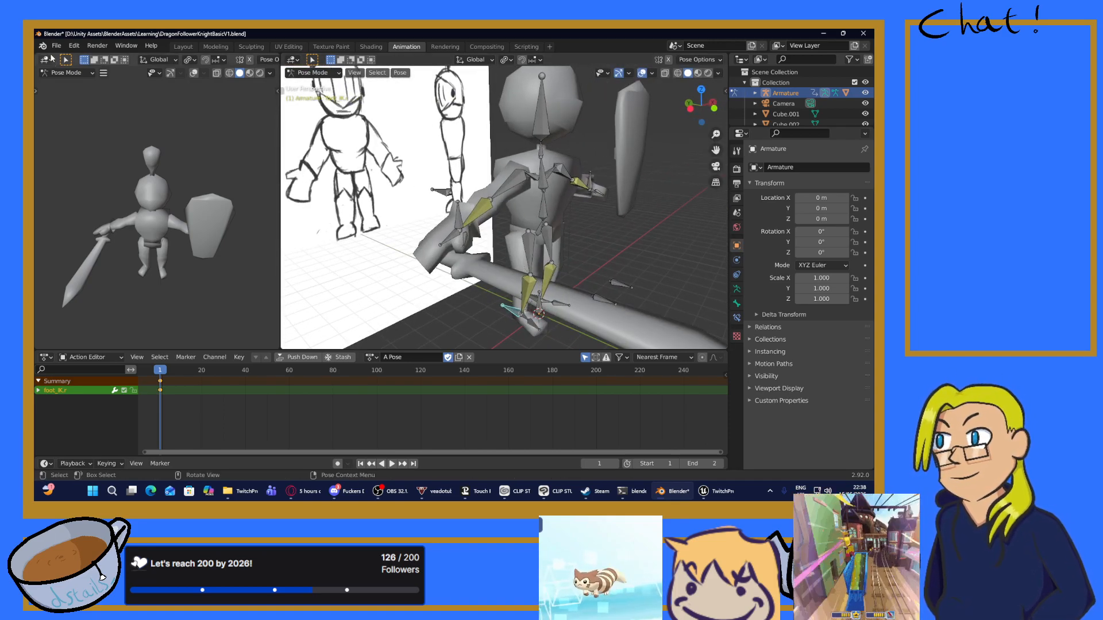
Step: Save the file and return to the Layout workspace in Object Mode
click(90, 73)
click(318, 71)
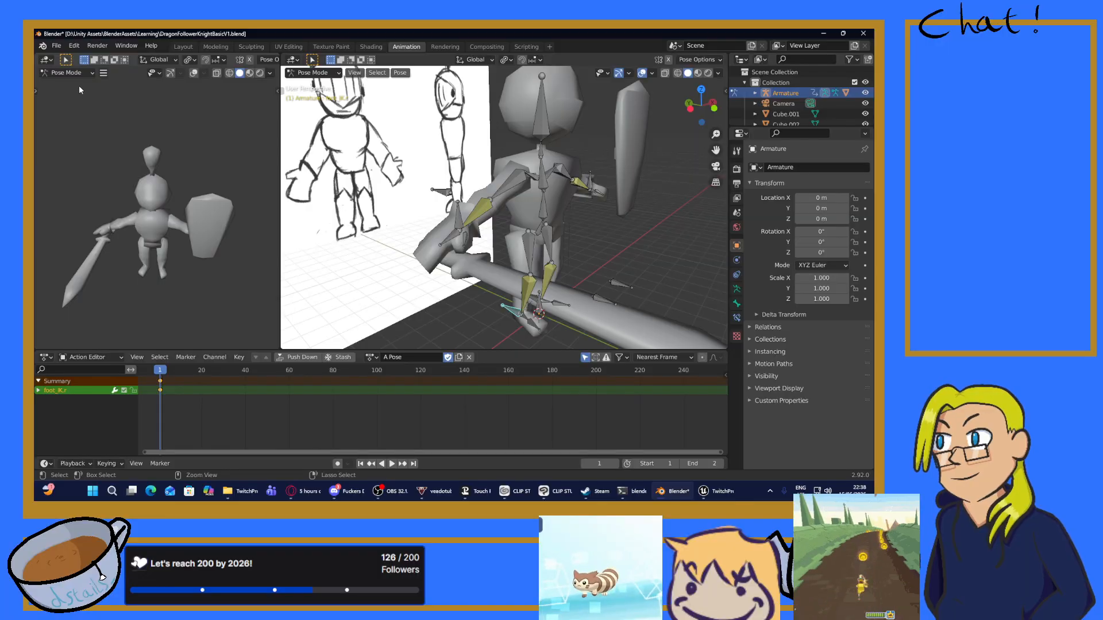
key(ctrl+s)
click(184, 46)
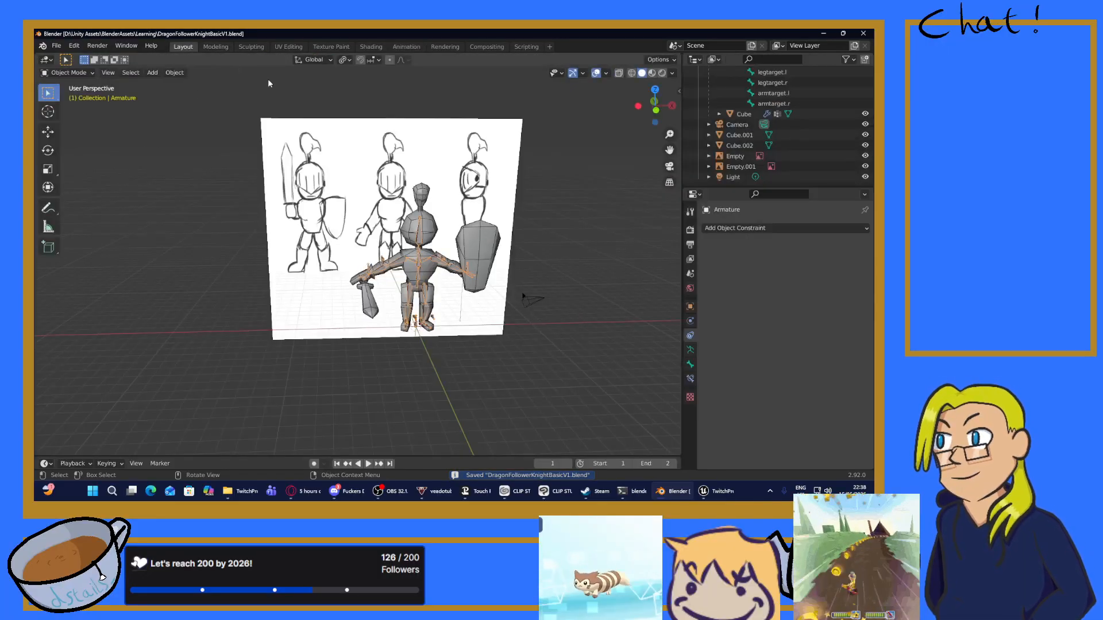
middle_drag(426, 152, 391, 259)
scroll(391, 258, up, 4)
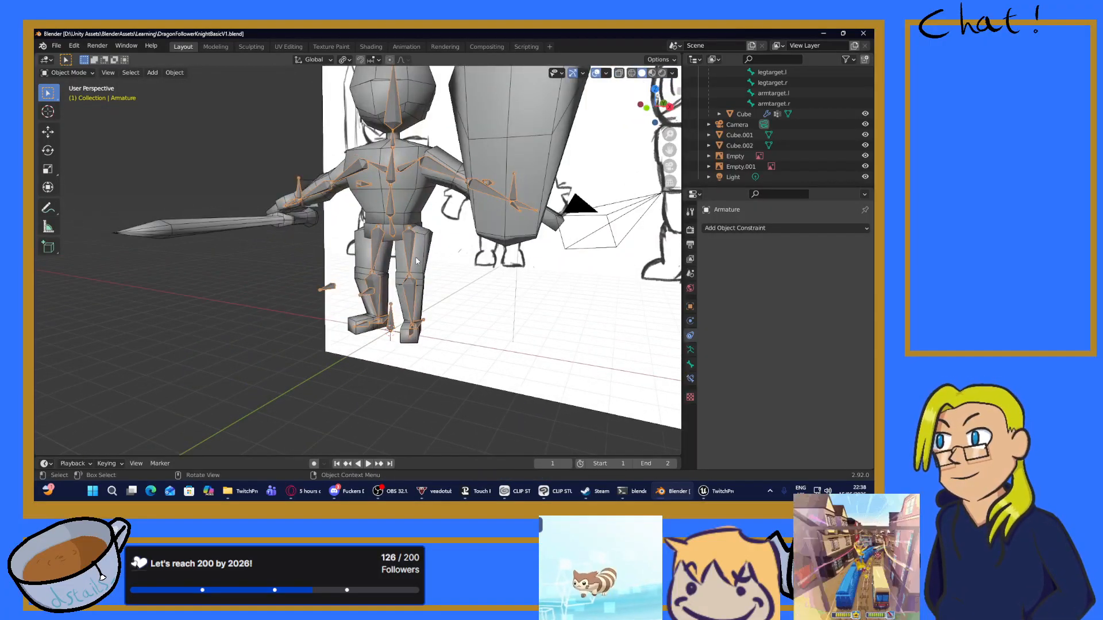
Step: Select the armature together with the knight's body mesh as the active object and switch to Weight Paint mode
click(340, 197)
middle_drag(353, 183, 397, 219)
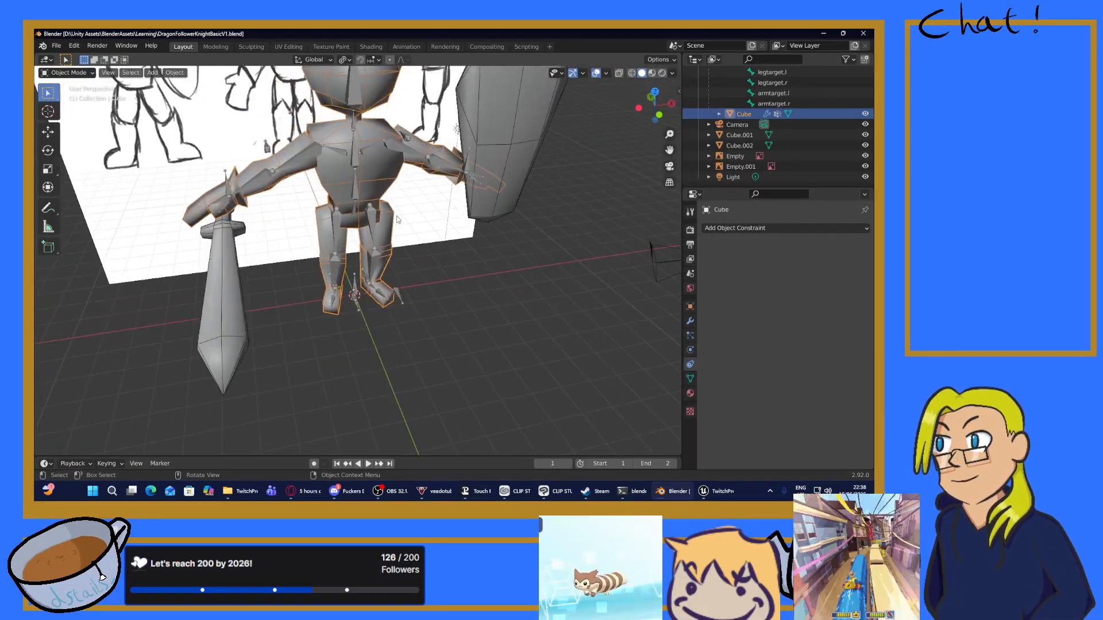
click(224, 181)
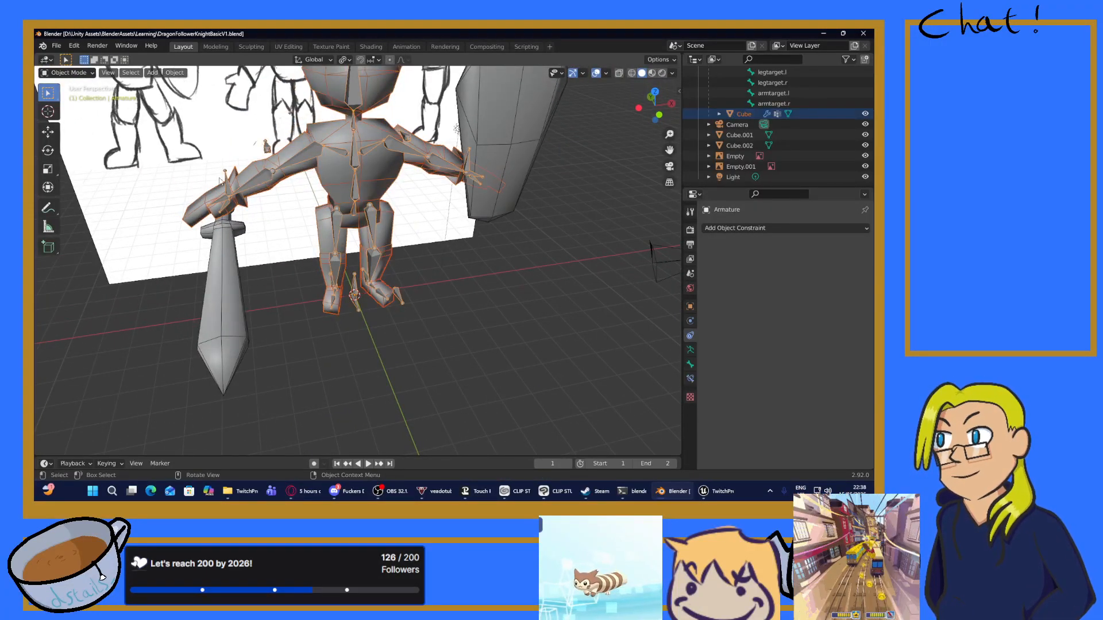
click(265, 159)
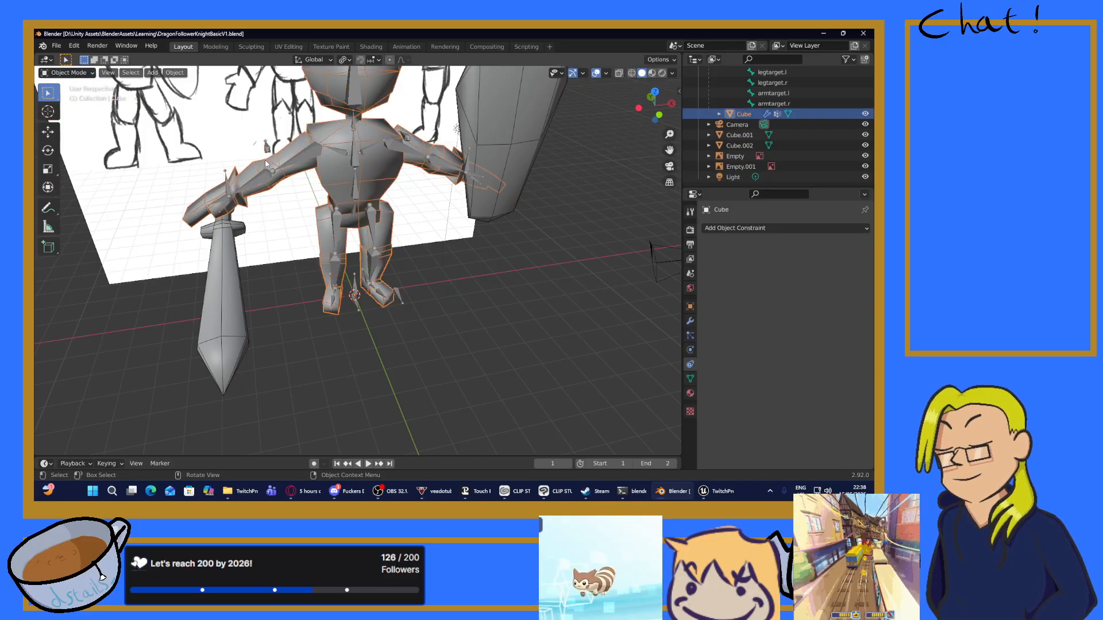
click(226, 183)
click(225, 182)
shift+click(235, 186)
click(67, 72)
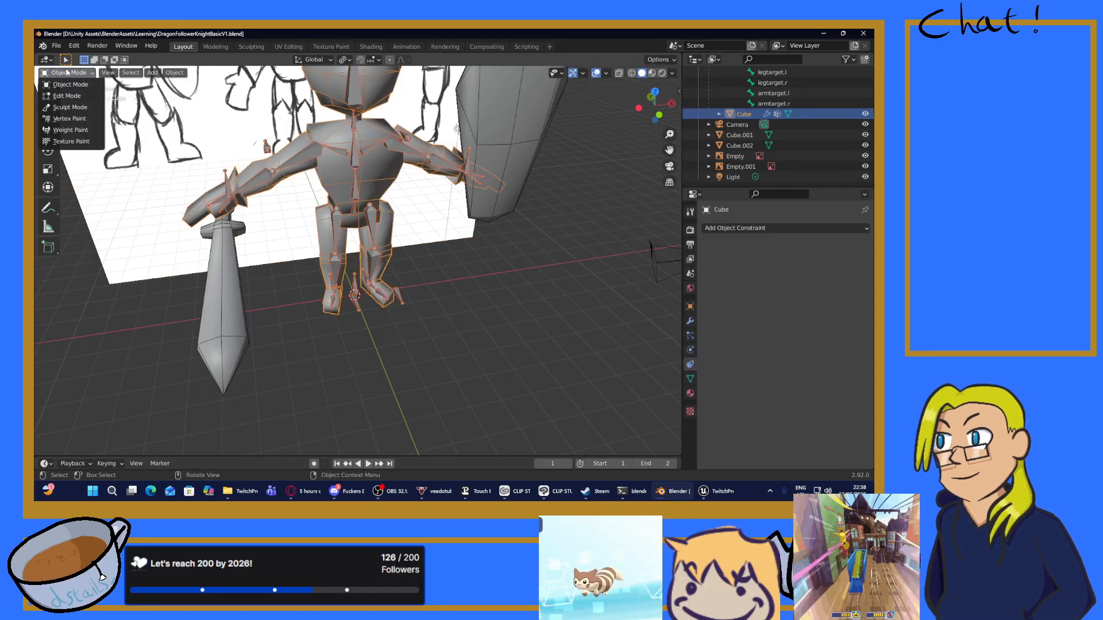
click(71, 130)
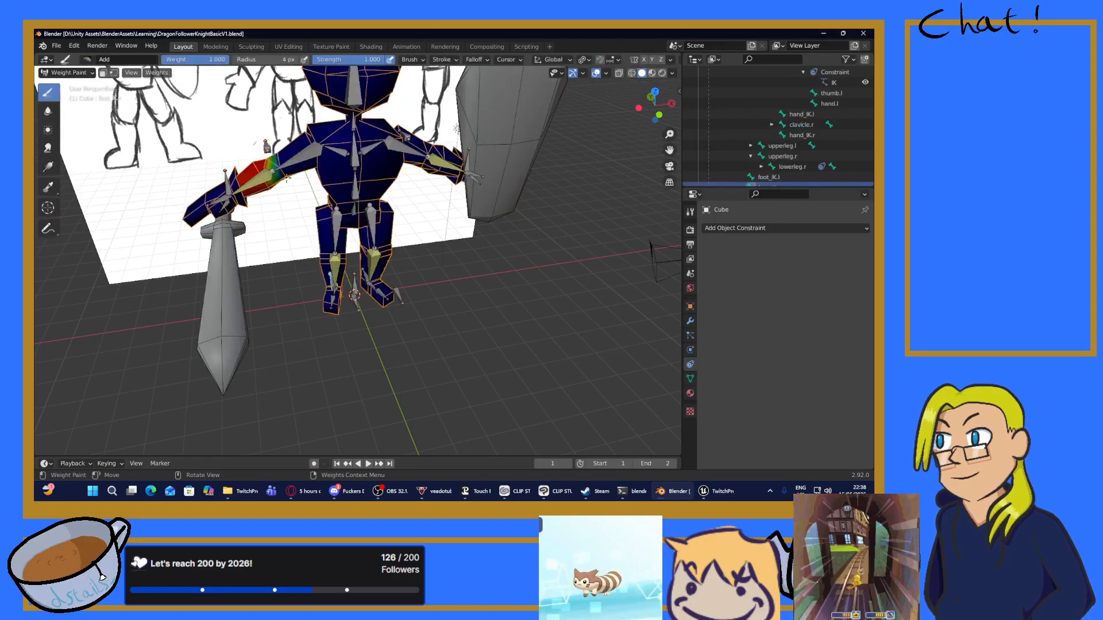
Step: Inspect the body mesh's weights for the spine_2, lowerleg.r and lowerarm.r bones
mouse_move(288, 176)
middle_down()
mouse_move(355, 183)
mouse_move(309, 180)
mouse_move(432, 255)
middle_up()
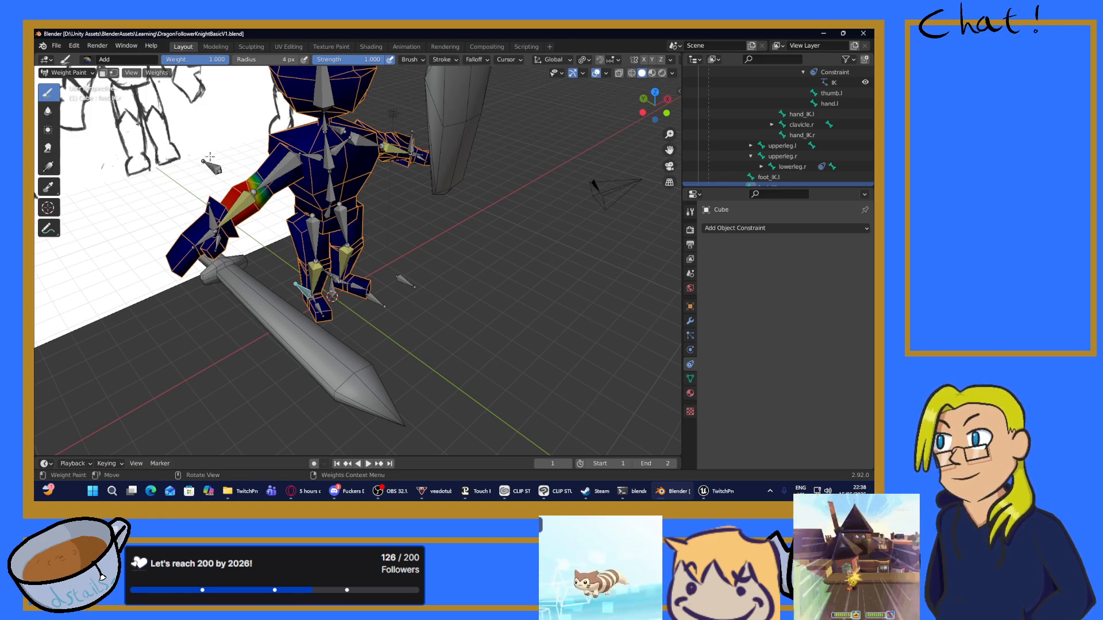
middle_drag(214, 139, 365, 130)
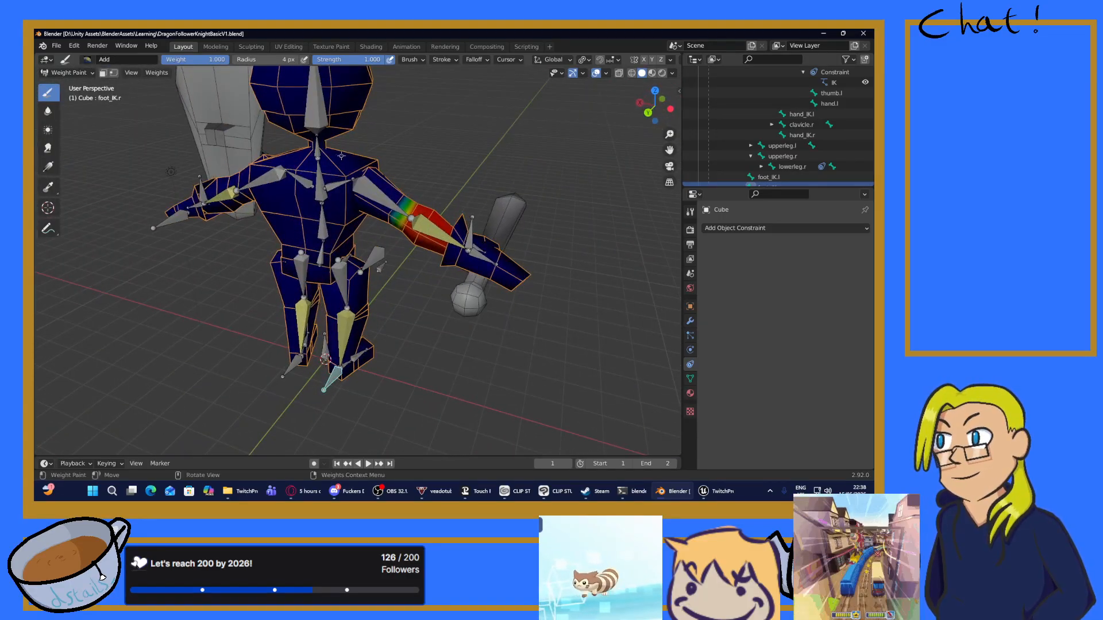
scroll(343, 158, up, 2)
ctrl+click(296, 149)
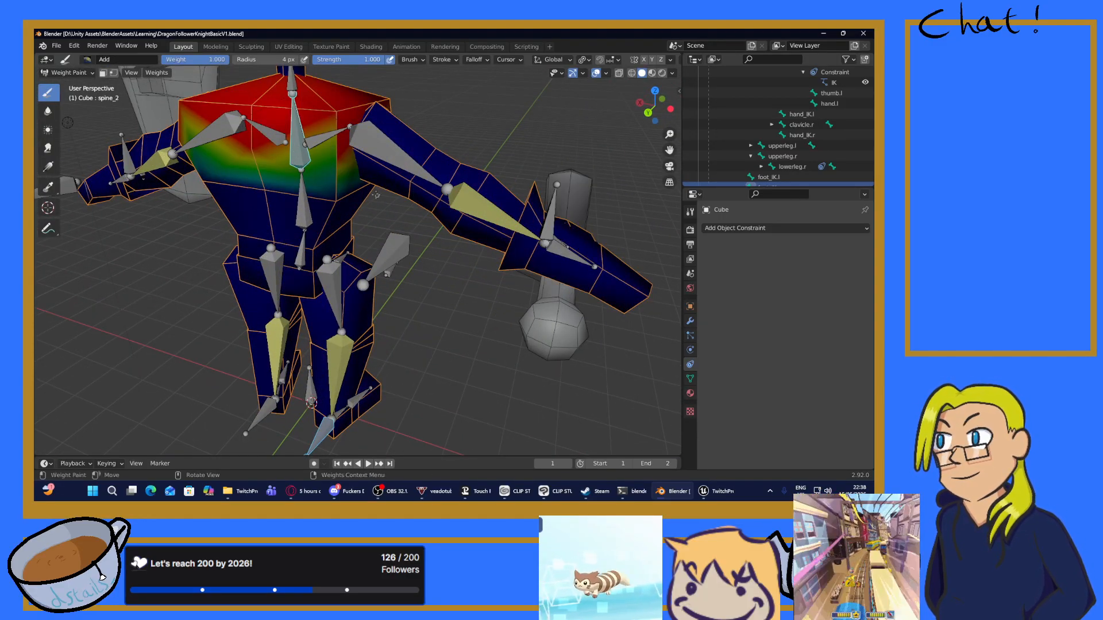
ctrl+click(339, 374)
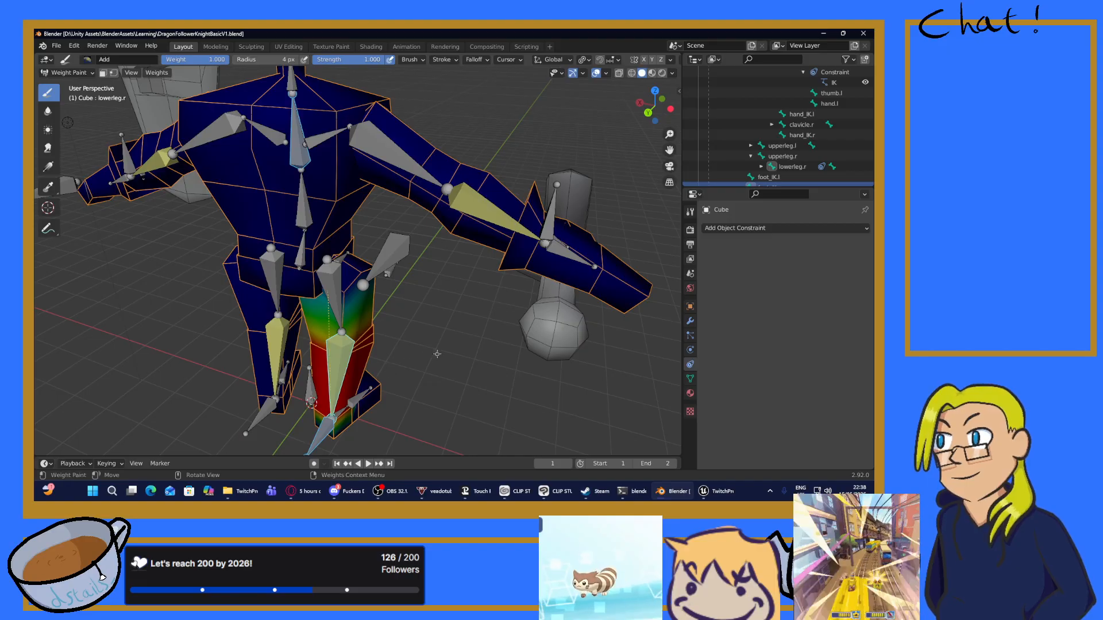
middle_drag(437, 354, 423, 347)
ctrl+click(442, 226)
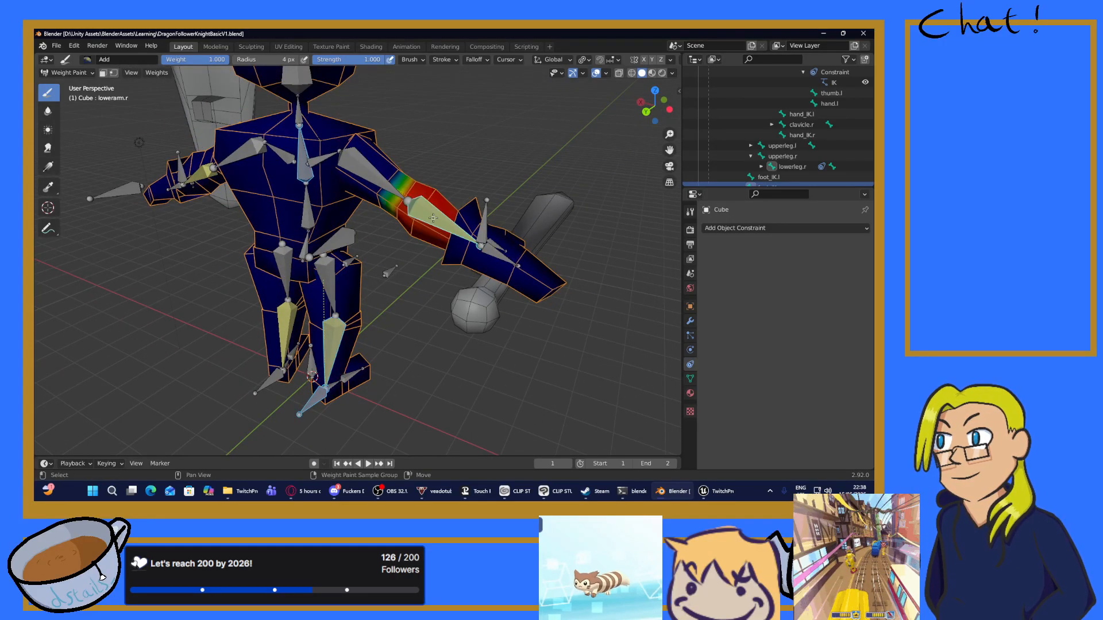
Step: Inspect the body mesh's weights for the hand_IK.r and hand.r bones
ctrl+click(486, 230)
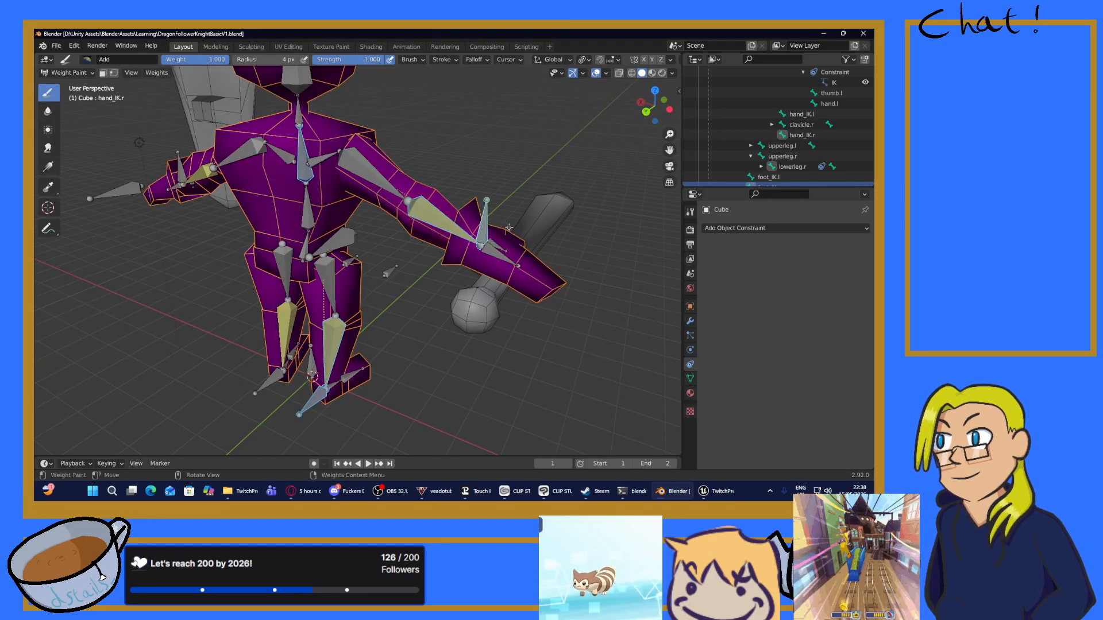
middle_drag(486, 230, 234, 262)
click(233, 262)
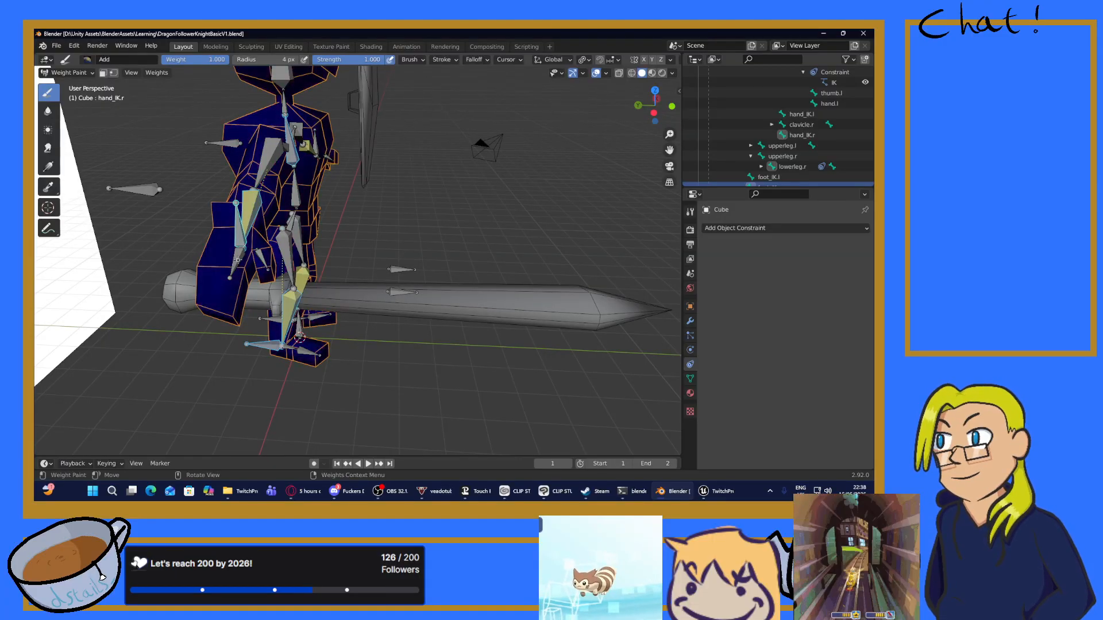
ctrl+click(237, 260)
middle_drag(238, 261, 367, 214)
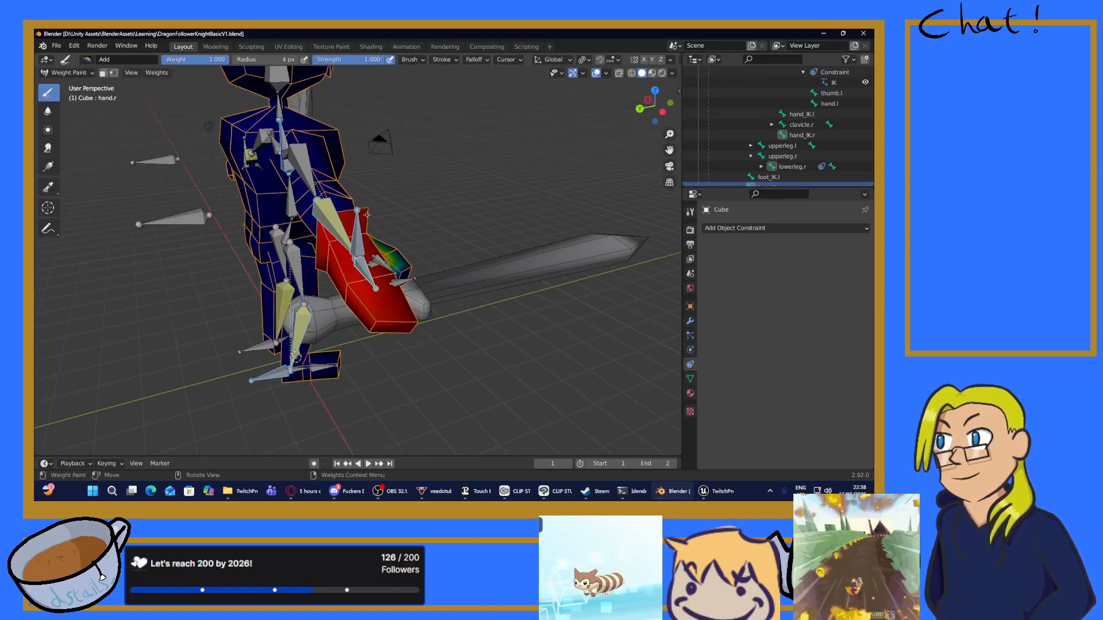
Step: Try moving the right hand bone, undo it, and display the body mesh's weights for the lowerleg.r bone
key(g)
click(364, 326)
key(ctrl+z)
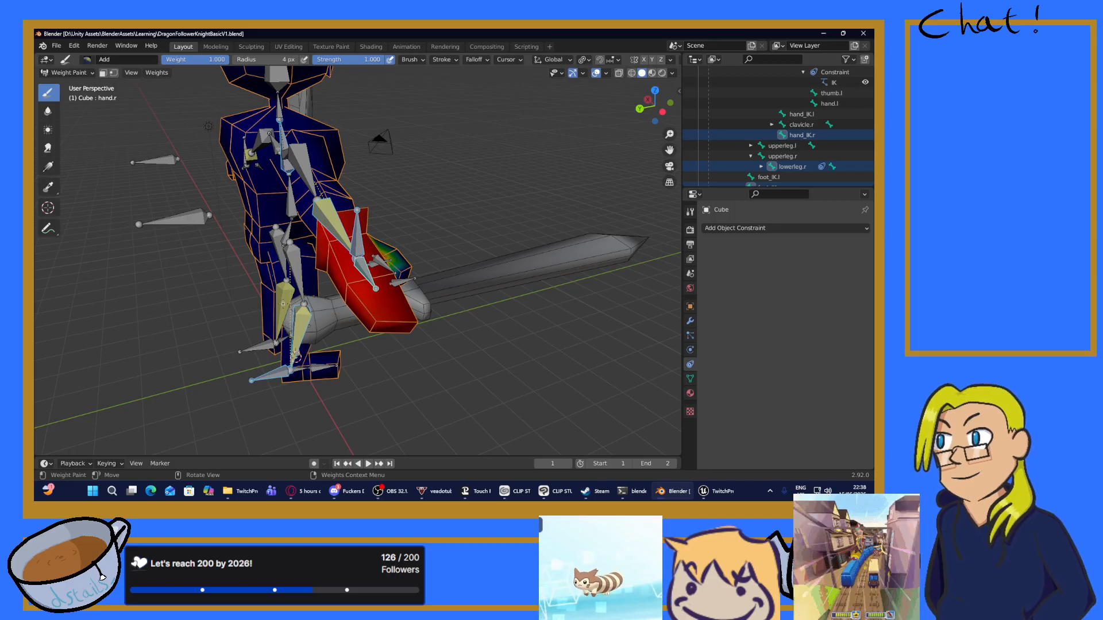
shift+click(283, 304)
shift+click(305, 315)
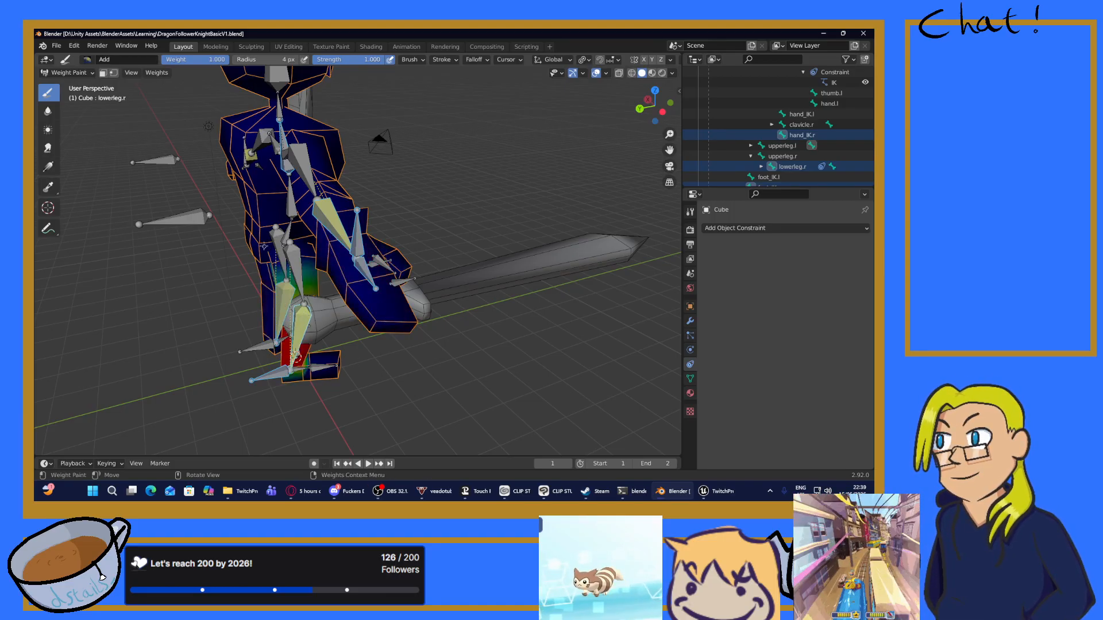
Step: Return to Object Mode, reselect the armature with the knight's body mesh as the active object, and re-enter Weight Paint mode
click(66, 73)
click(63, 87)
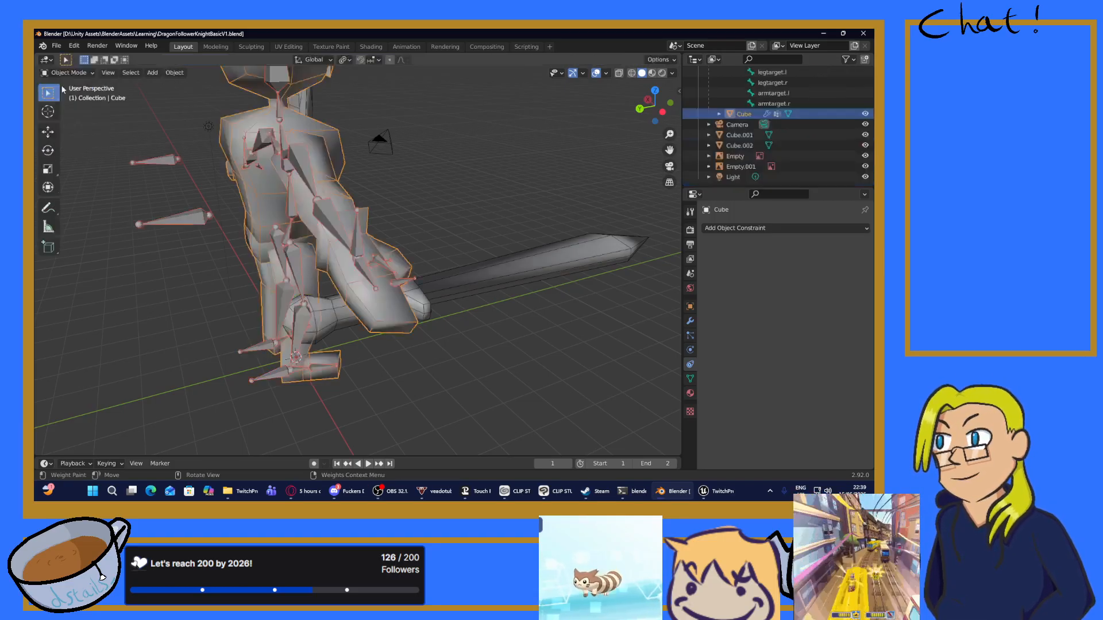
click(416, 174)
middle_drag(501, 168, 539, 163)
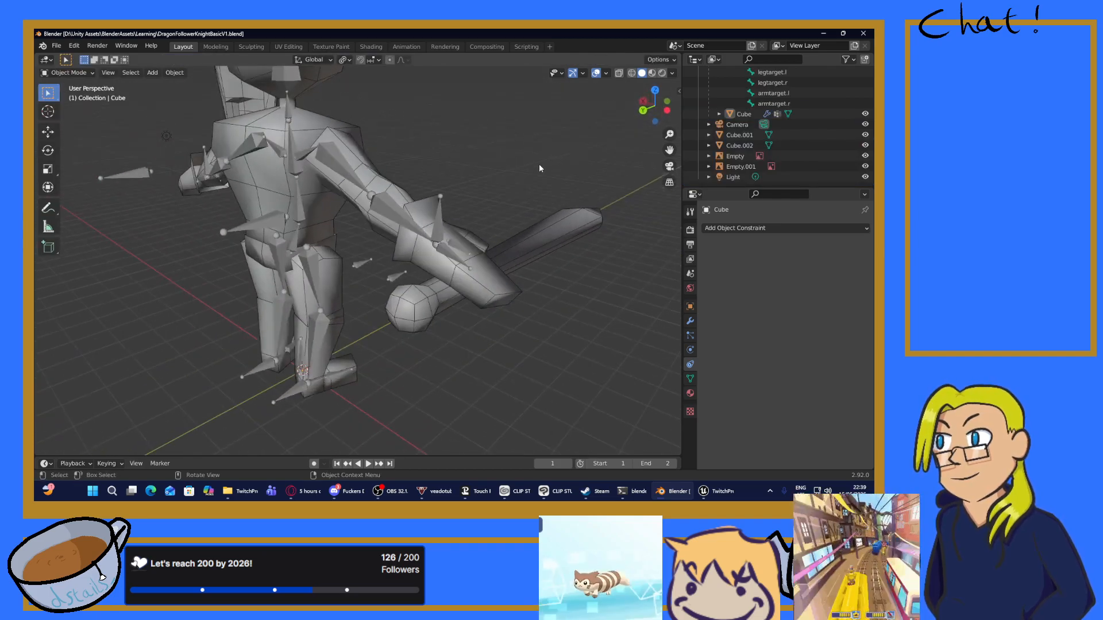
click(340, 149)
shift+click(331, 158)
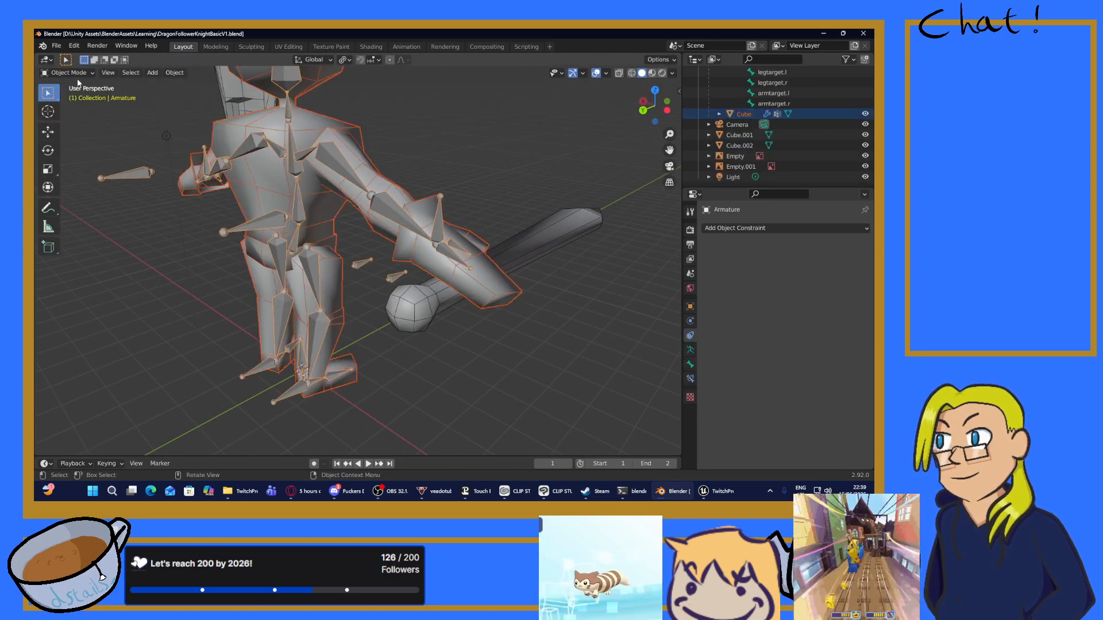
click(448, 113)
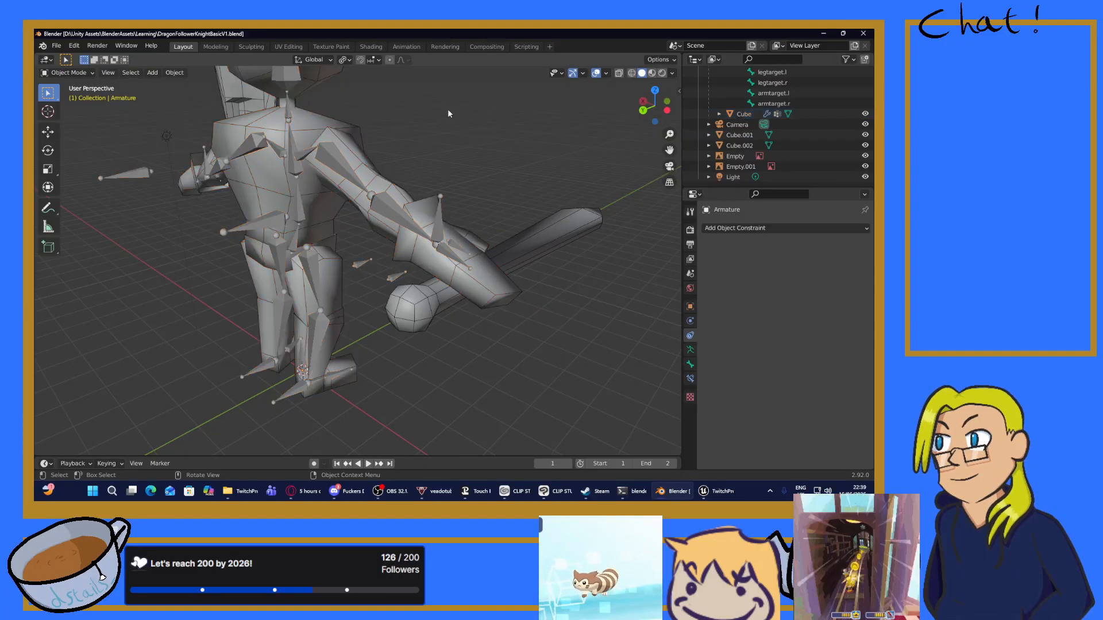
click(328, 144)
click(70, 73)
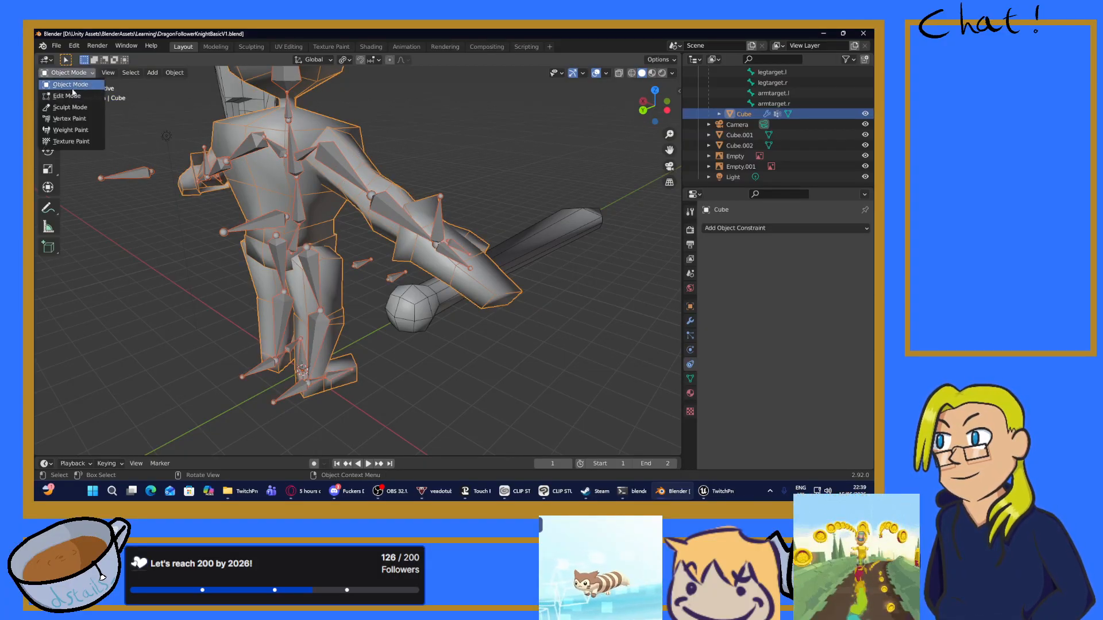
click(68, 130)
Step: Select only the hand_IK.r bone and try moving it to test the right arm, then undo the move
middle_drag(343, 339, 423, 294)
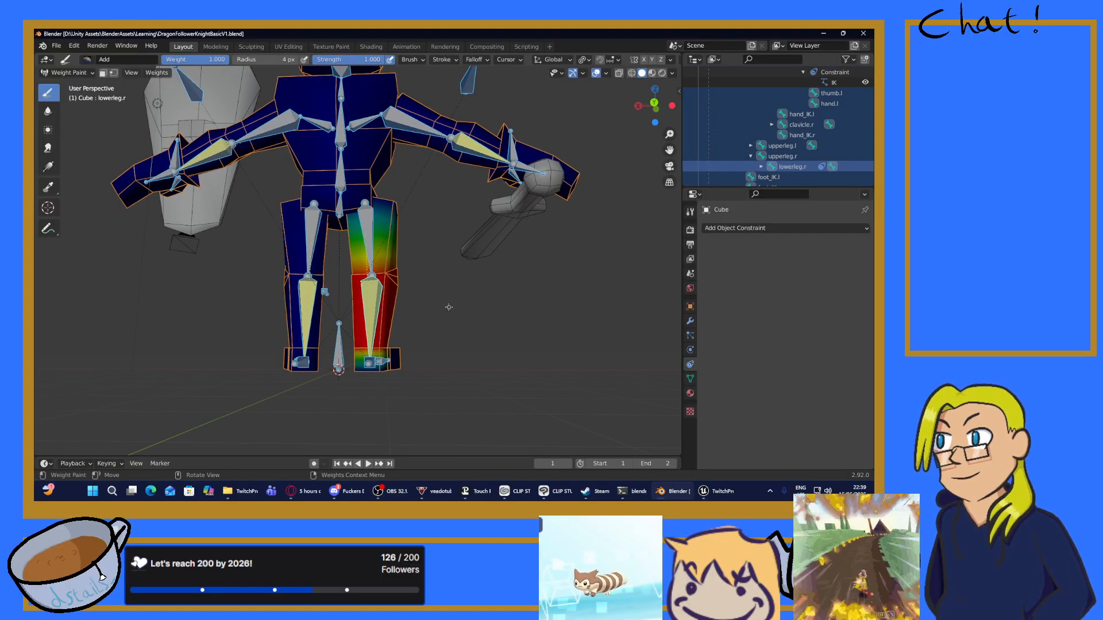
scroll(511, 236, down, 3)
scroll(535, 205, down, 1)
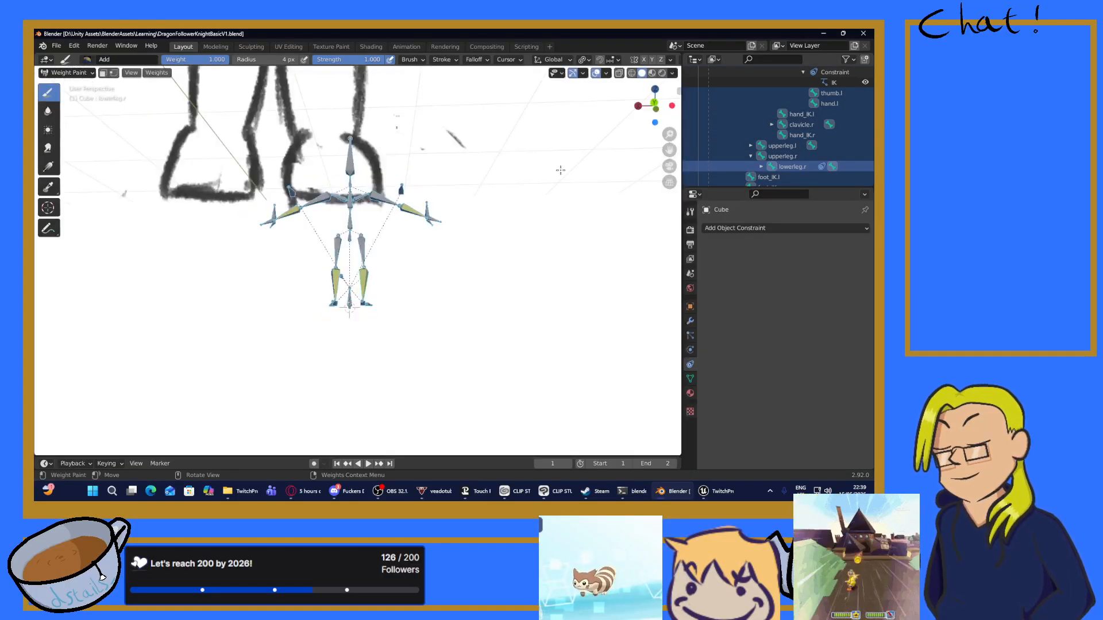
scroll(560, 170, up, 1)
scroll(752, 131, up, 6)
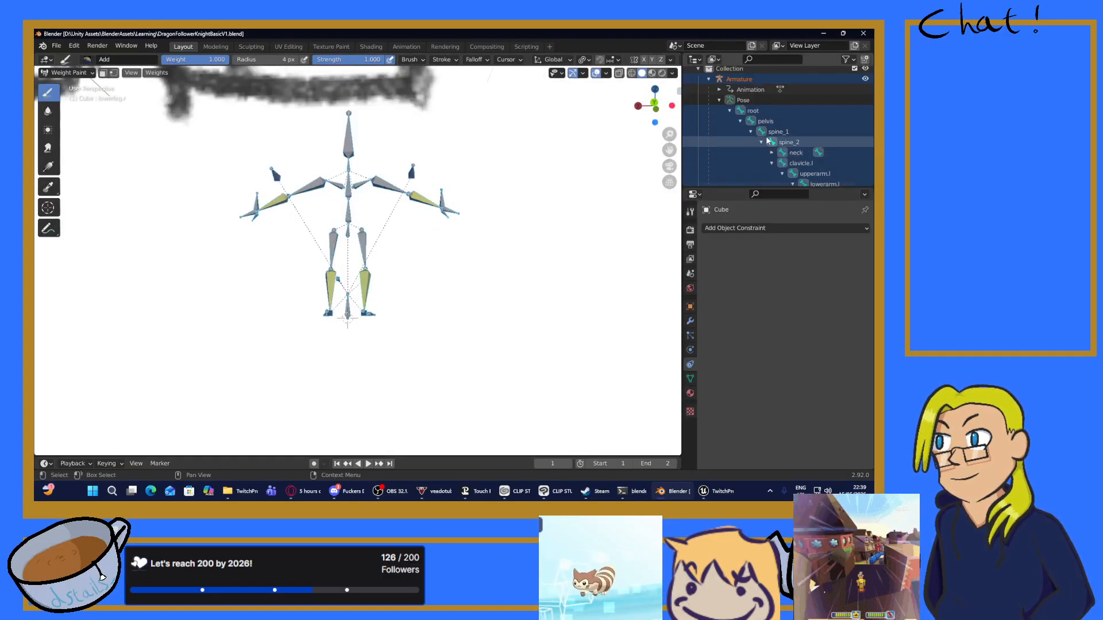
click(725, 101)
mouse_move(529, 161)
middle_down()
mouse_move(517, 179)
mouse_move(386, 217)
middle_up()
ctrl+click(386, 218)
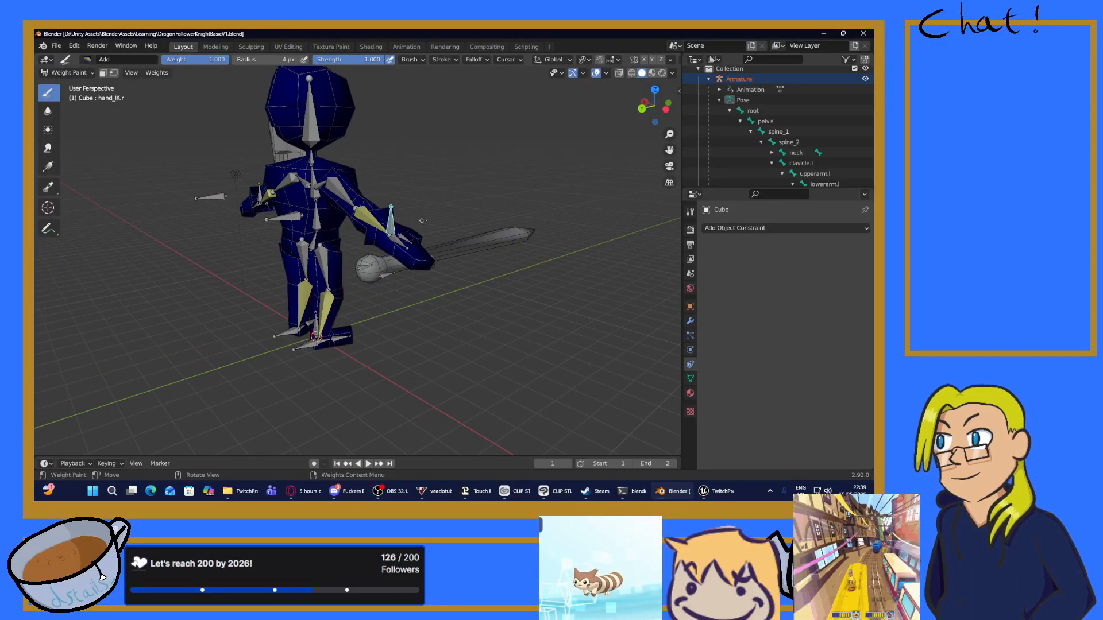
key(g)
click(445, 231)
key(ctrl+z)
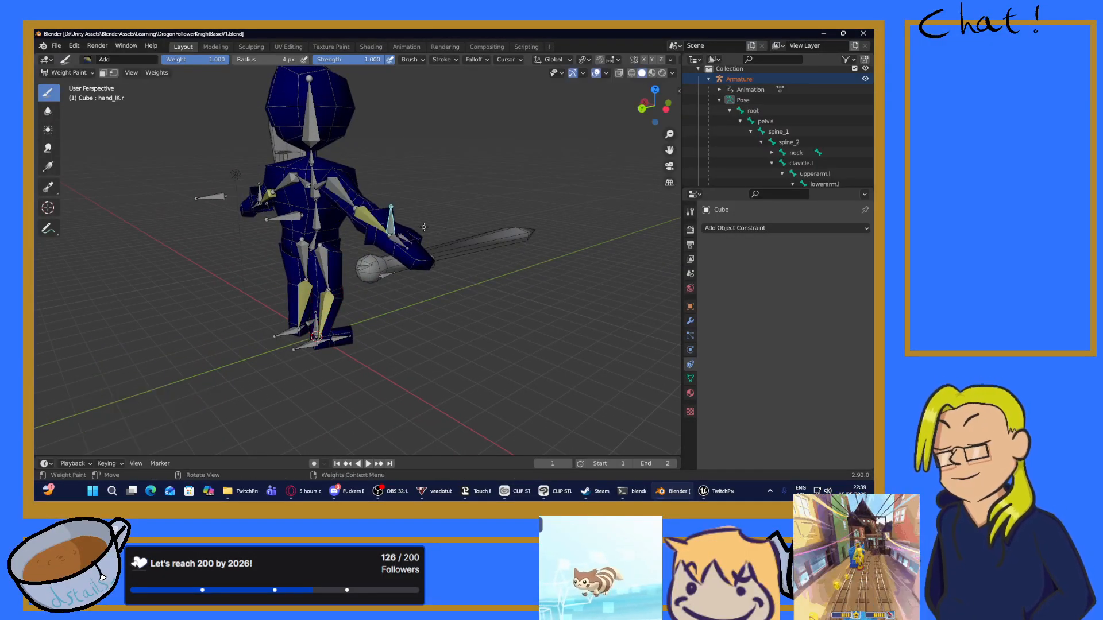
Step: Try rotating the lowerarm.r bone to test the right elbow, then undo the rotation
scroll(380, 213, up, 1)
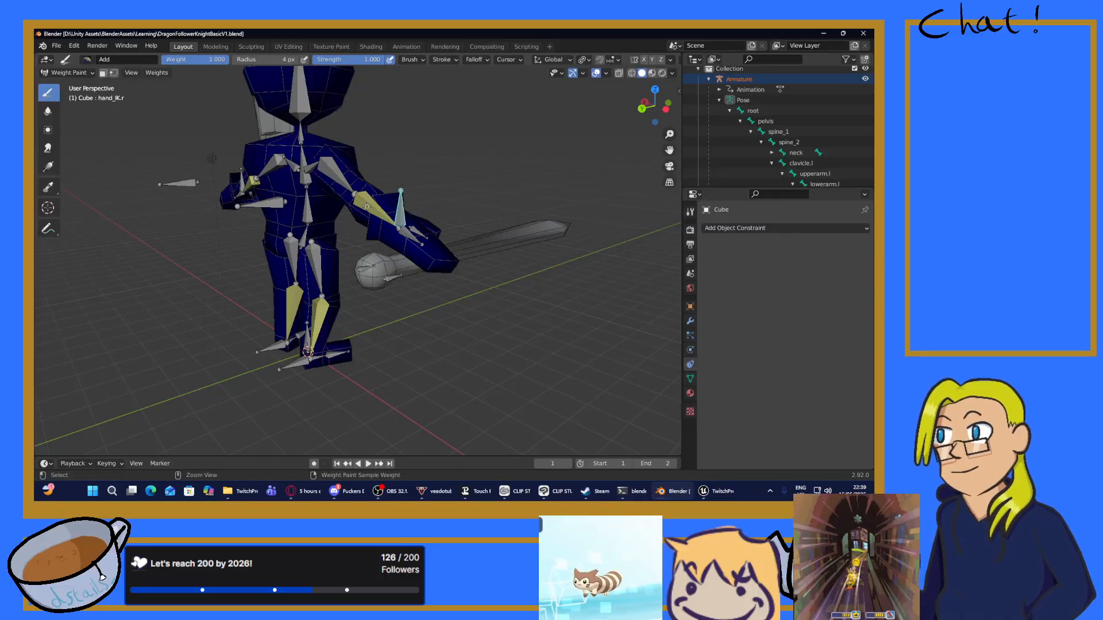
ctrl+click(367, 207)
key(r)
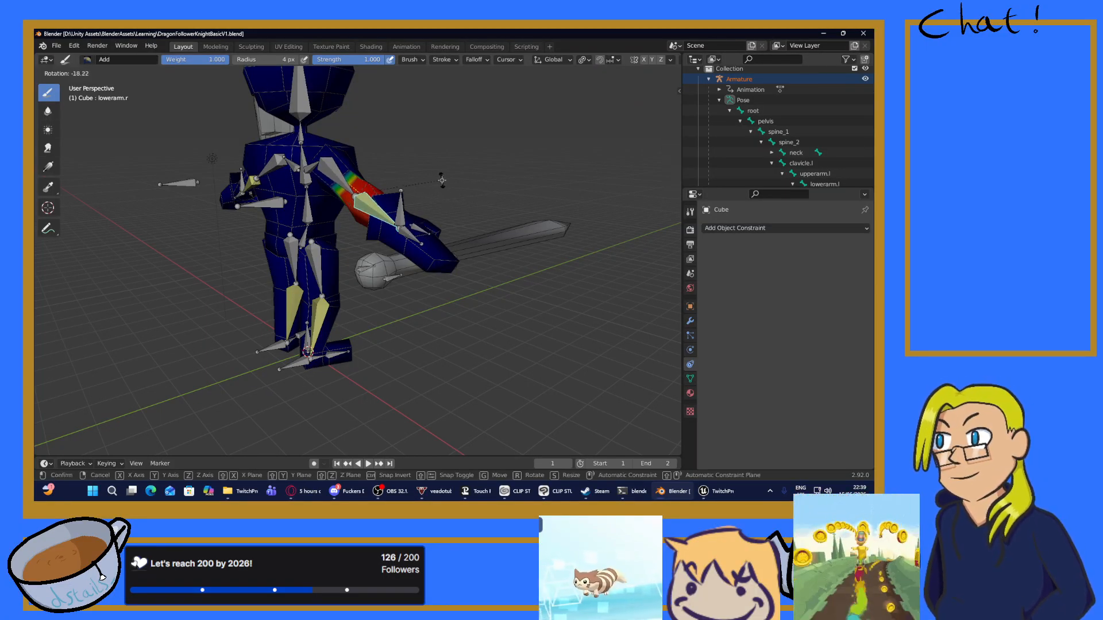
click(460, 180)
key(ctrl+z)
middle_drag(481, 187, 363, 328)
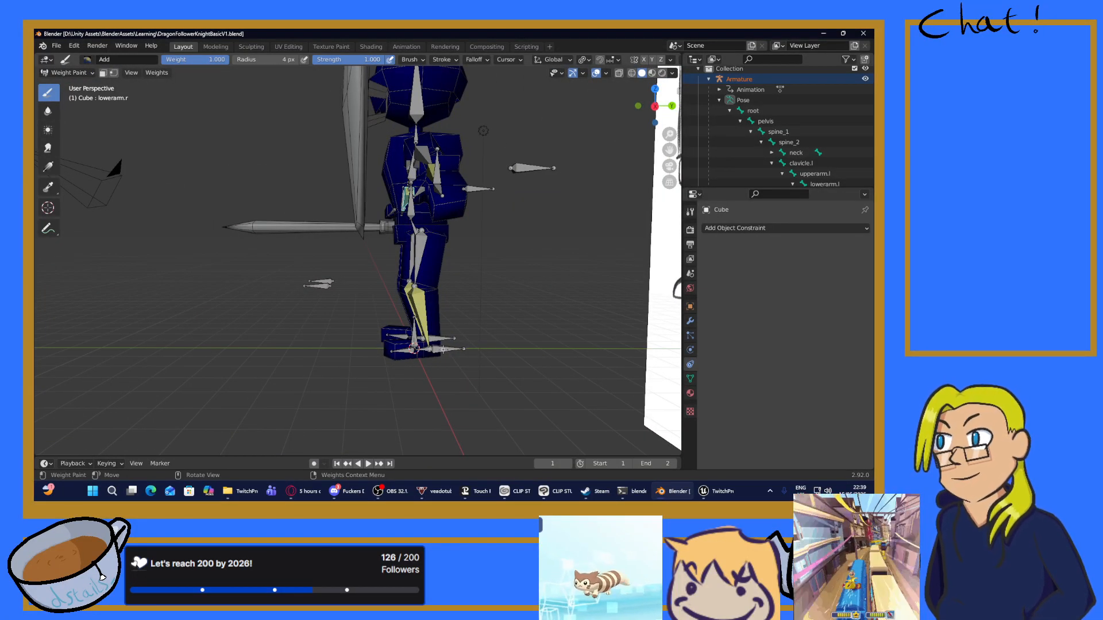
Step: Inspect the body mesh's weights for the foot_IK.l, foot_2.l, root, lowerleg.r and upperleg.l bones
scroll(451, 350, up, 5)
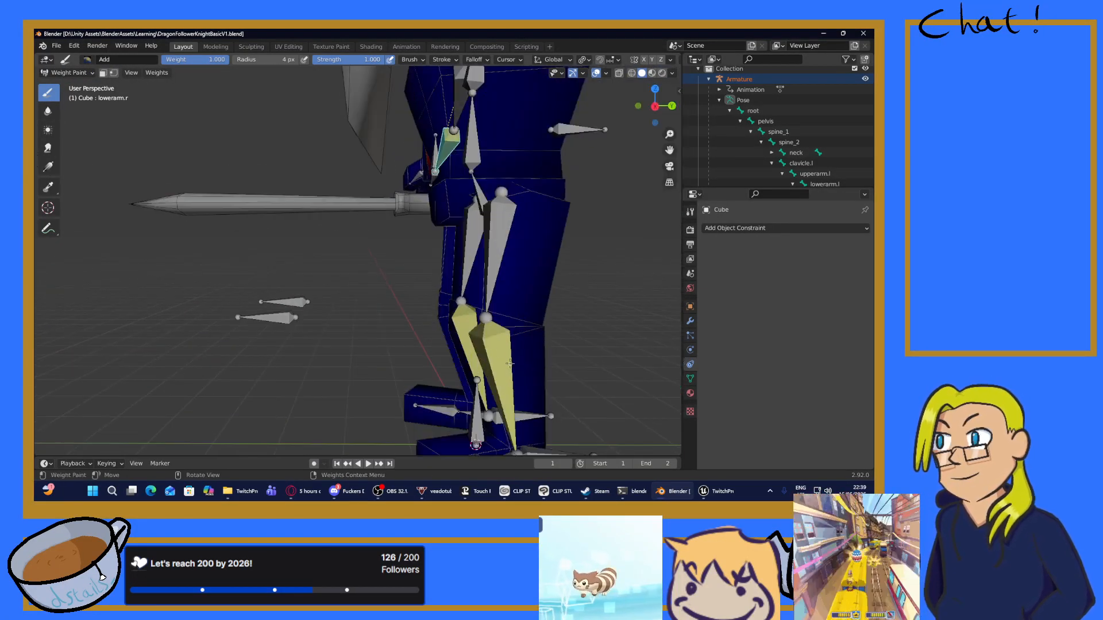
ctrl+click(435, 314)
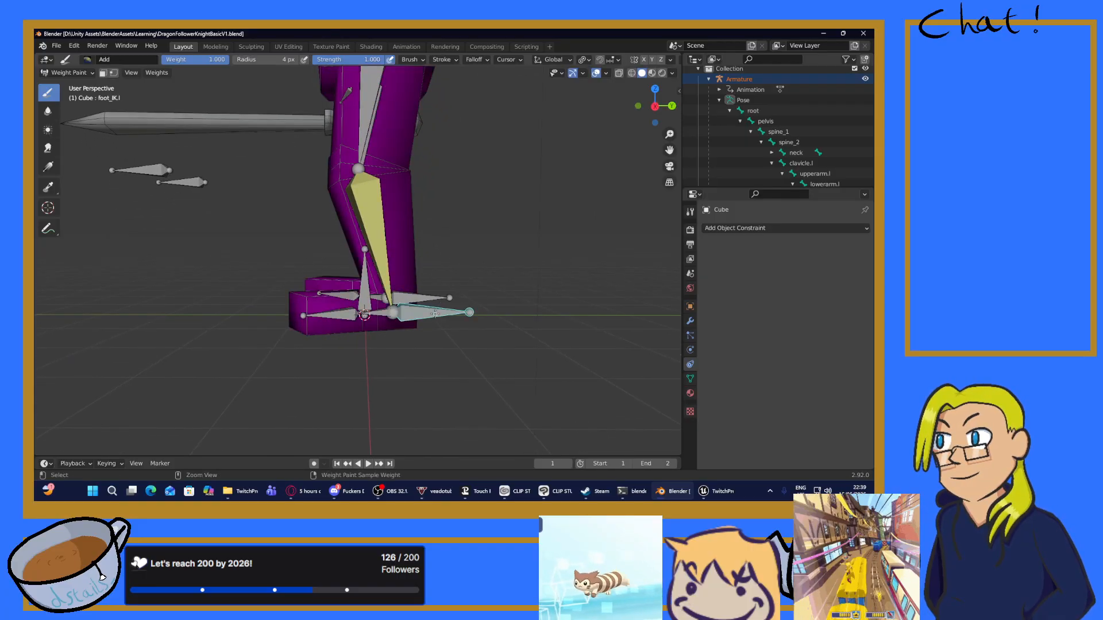
ctrl+click(380, 286)
ctrl+click(337, 316)
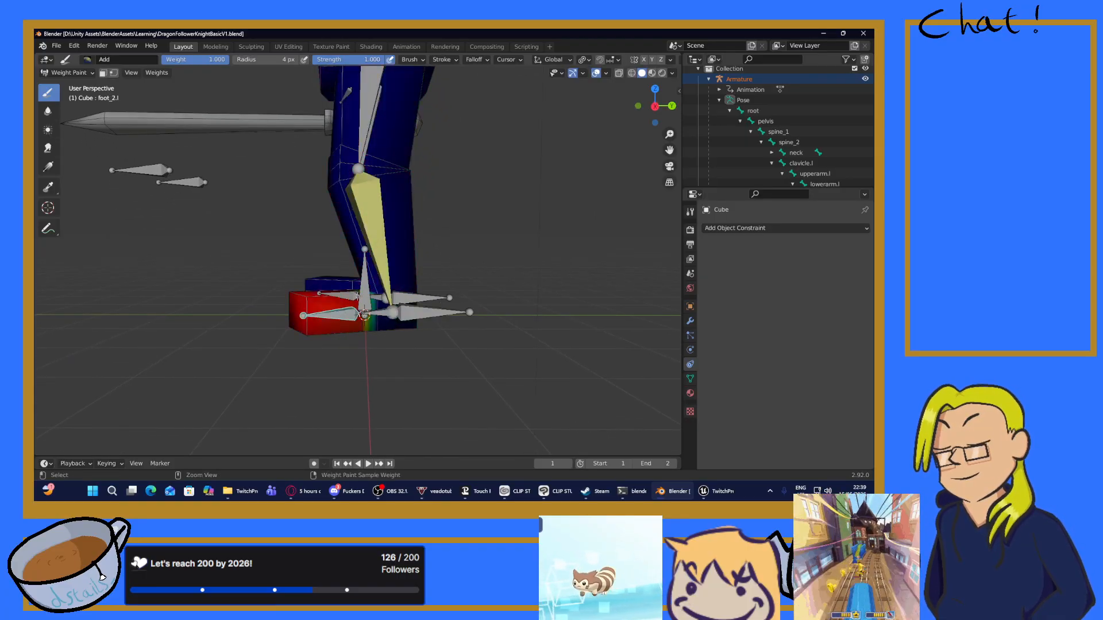
ctrl+click(366, 282)
mouse_move(367, 279)
middle_down()
mouse_move(449, 289)
mouse_move(377, 296)
middle_up()
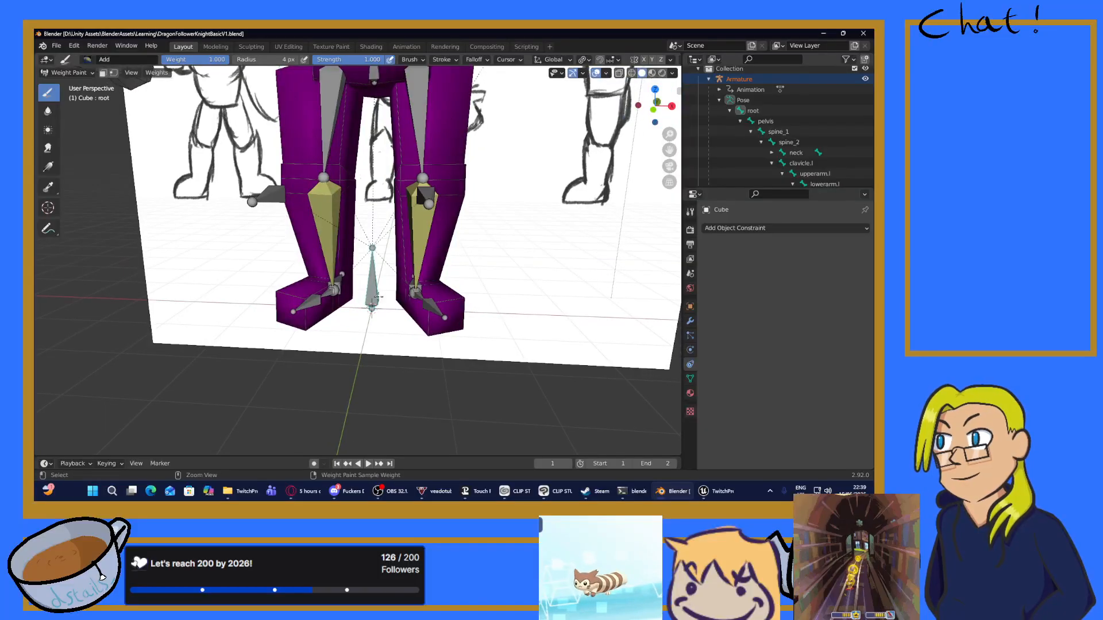
ctrl+click(308, 302)
ctrl+click(326, 233)
scroll(329, 230, down, 4)
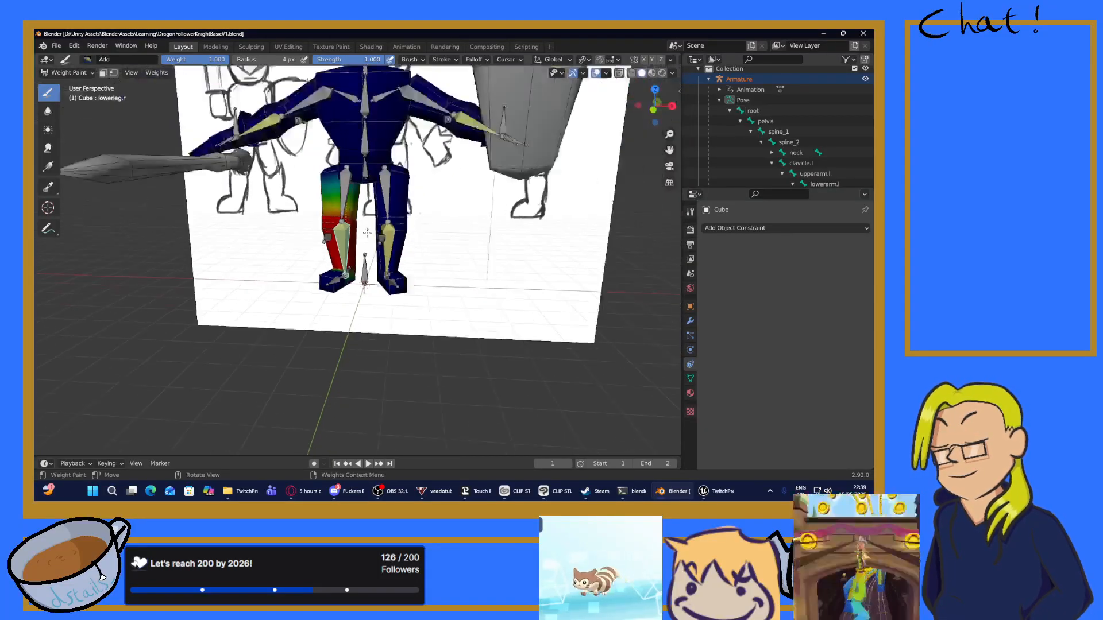
ctrl+click(388, 191)
shift+middle_drag(417, 183, 315, 285)
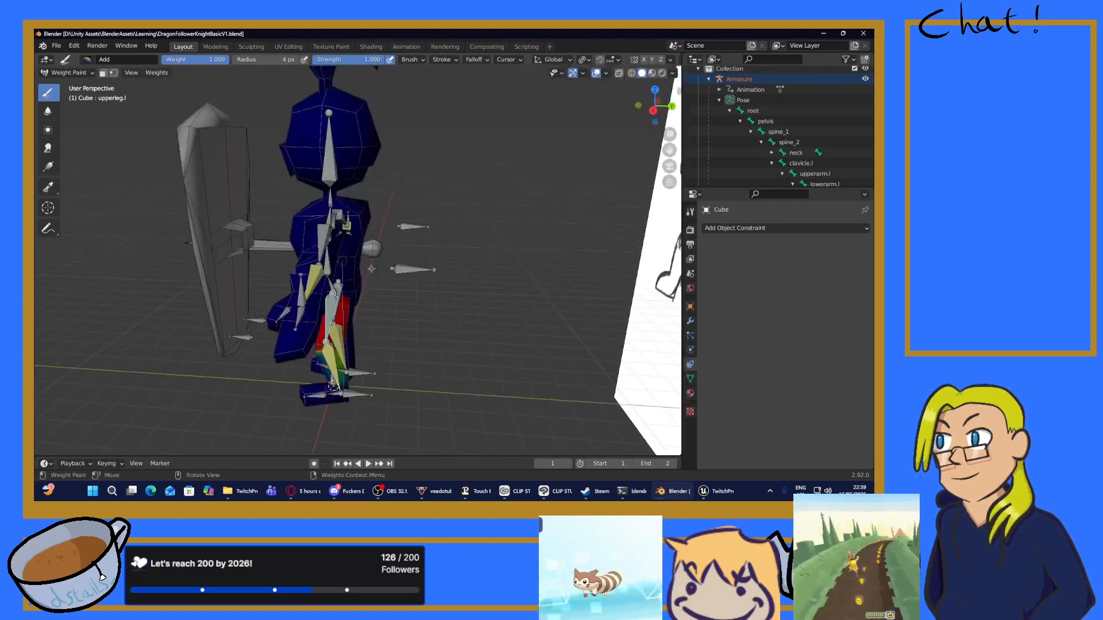
Step: Try moving the armtarget.l bone to test the left elbow's direction, then undo the move
ctrl+click(408, 269)
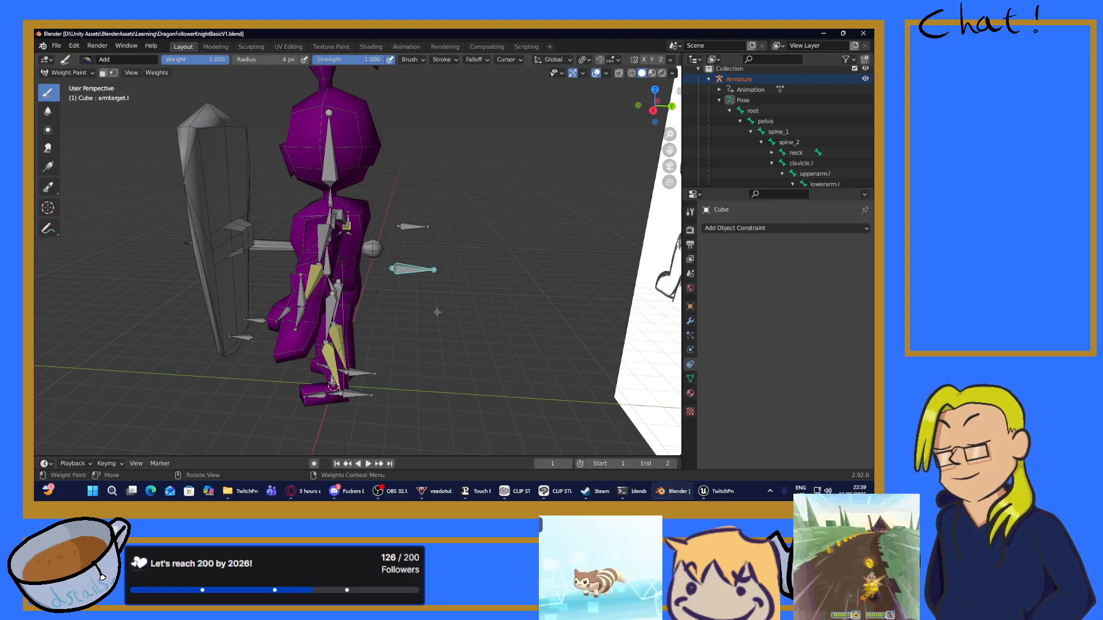
key(g)
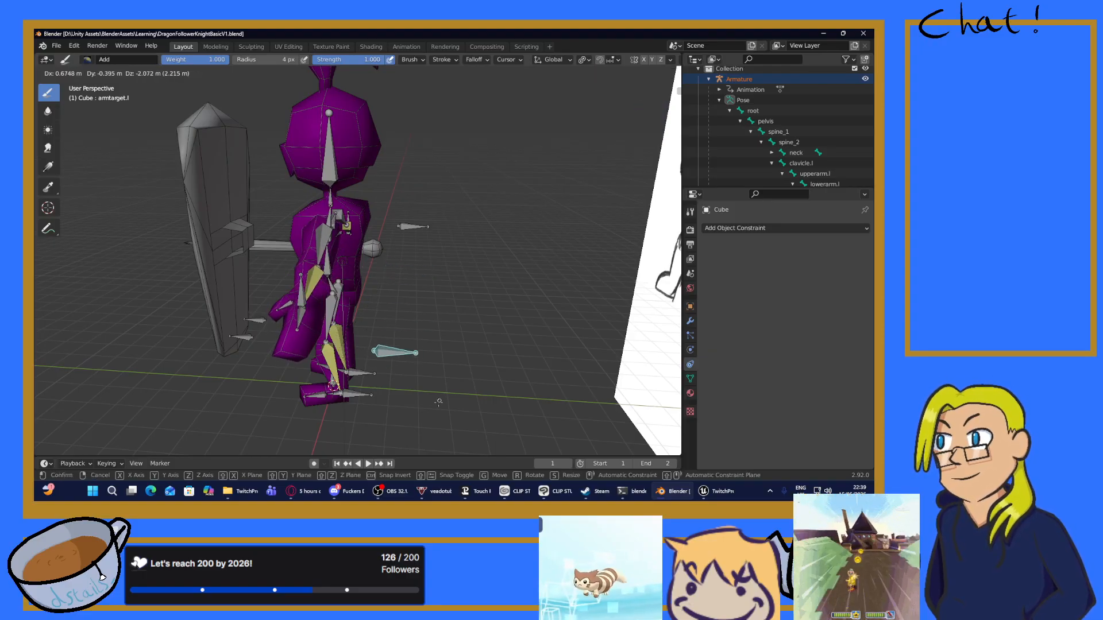
click(425, 290)
key(ctrl+z)
middle_drag(529, 250, 456, 262)
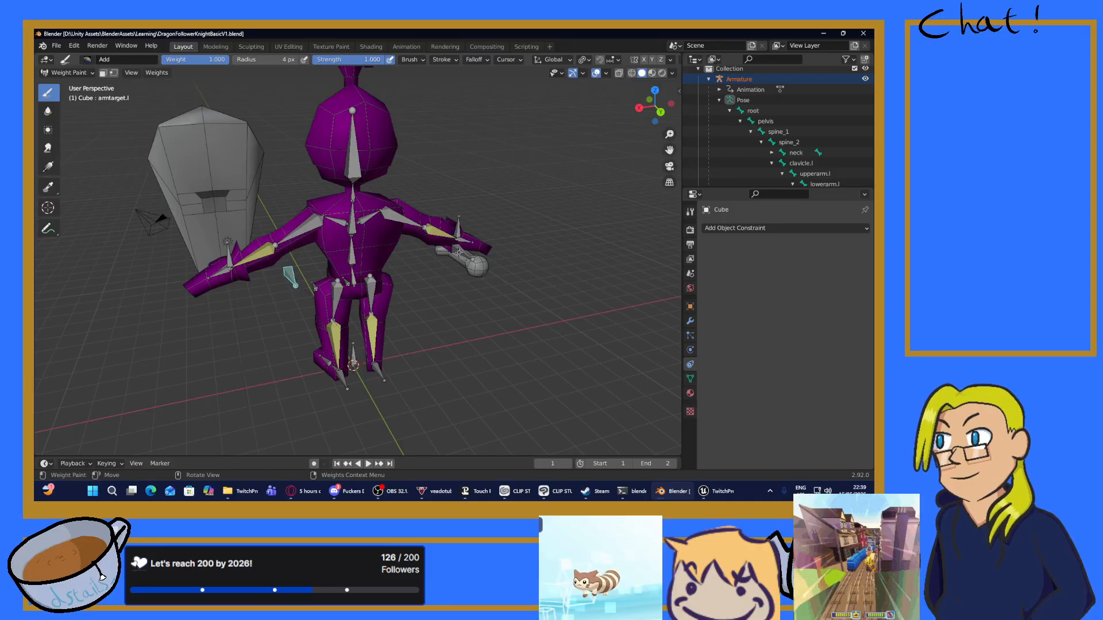
Step: Try moving the armtarget.r bone to test the right elbow's direction
ctrl+click(459, 252)
ctrl+click(461, 252)
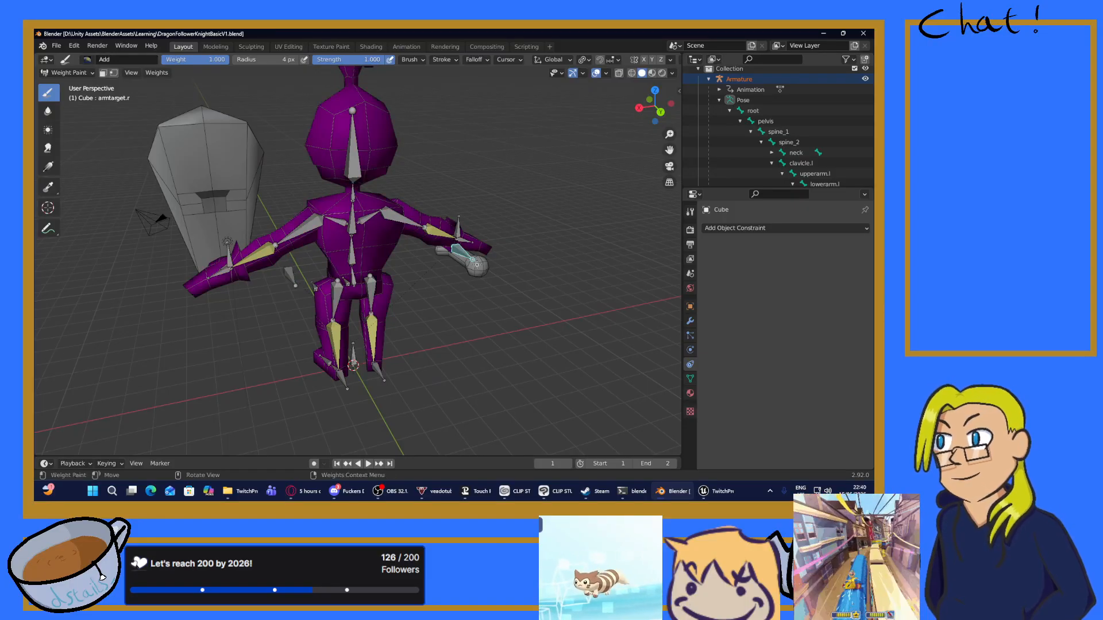
key(g)
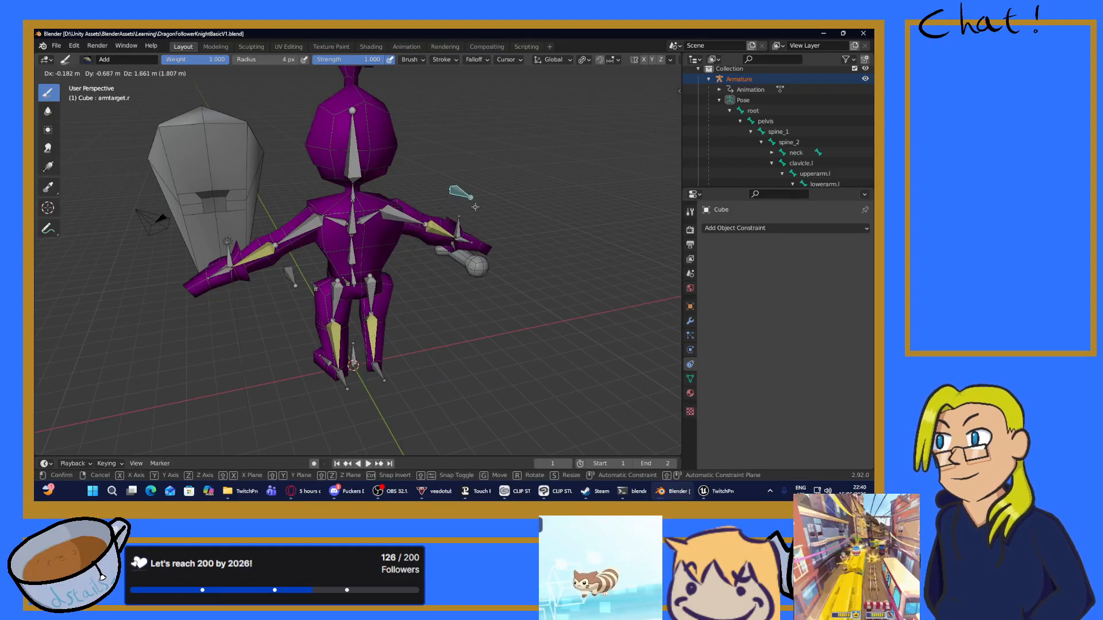
click(454, 307)
middle_drag(453, 307, 580, 270)
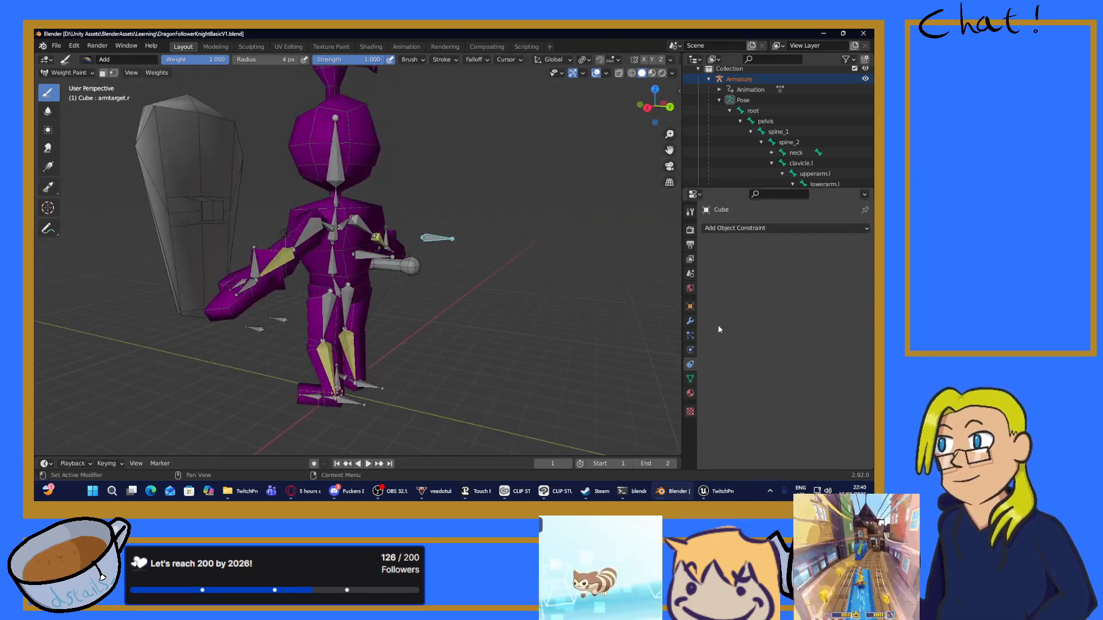
Step: Review the body mesh's modifiers and compare its weights for the two arm target bones
click(690, 323)
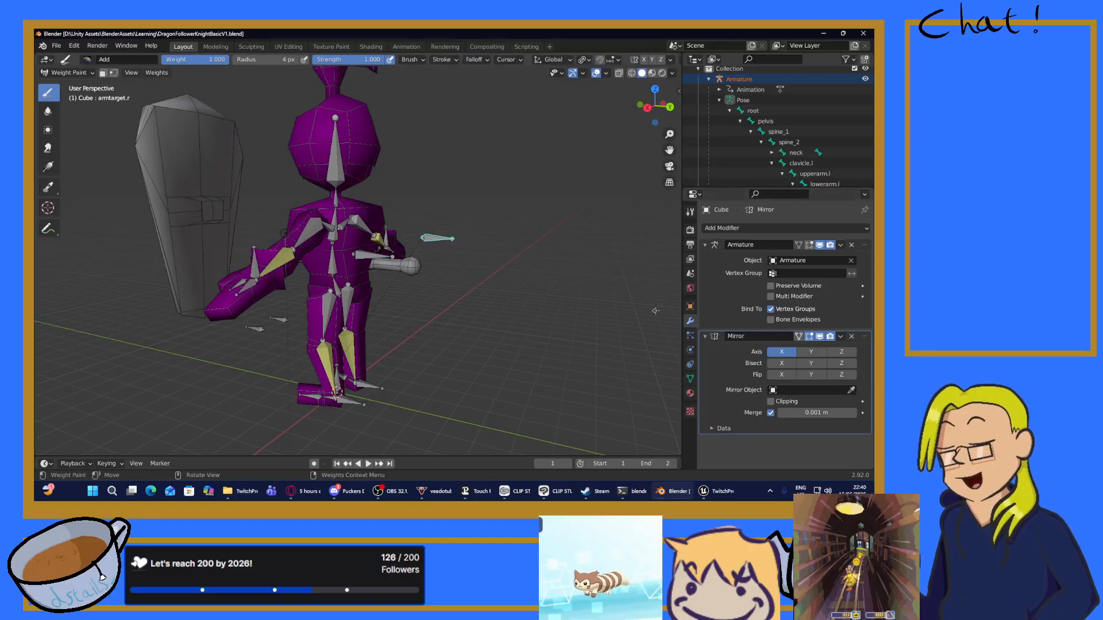
middle_drag(423, 274, 448, 296)
ctrl+click(425, 287)
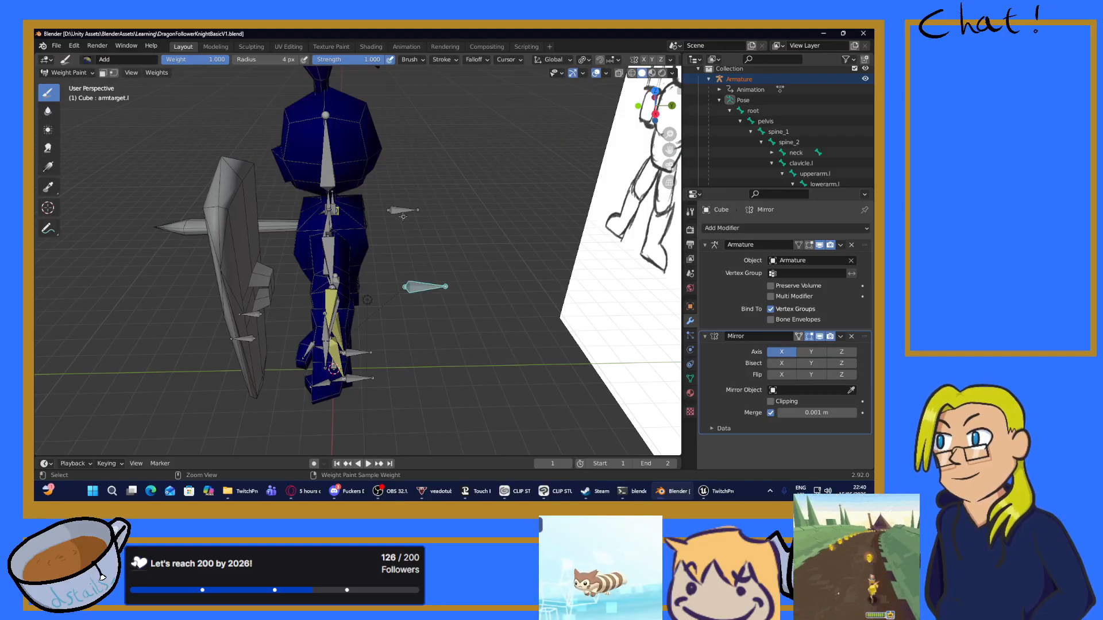
ctrl+click(401, 212)
ctrl+click(430, 294)
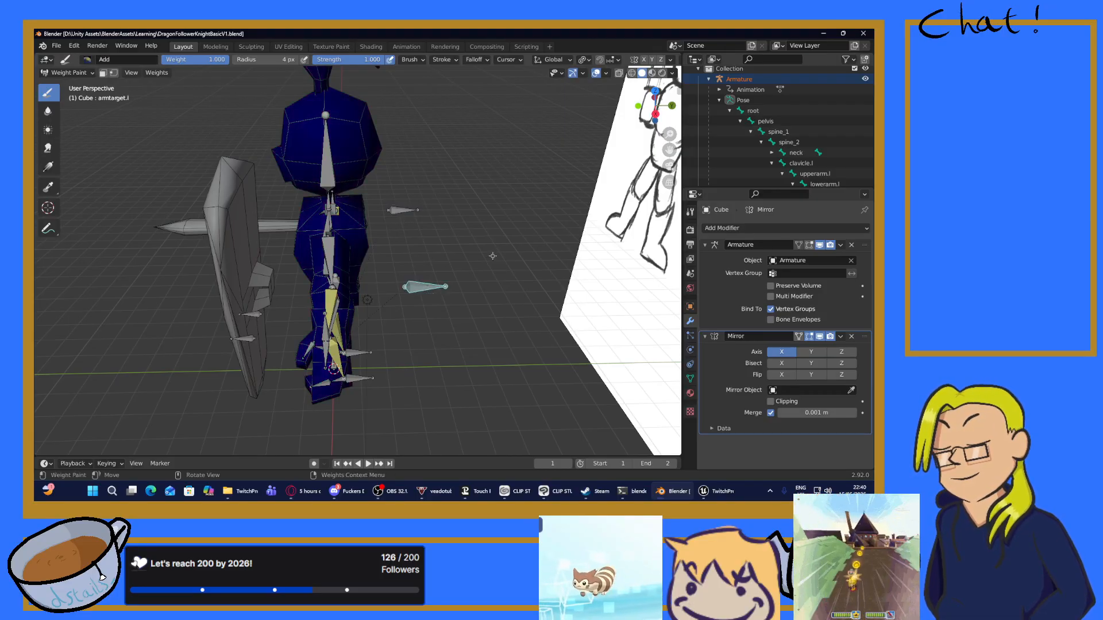
mouse_move(492, 256)
middle_down()
mouse_move(388, 234)
mouse_move(389, 217)
middle_up()
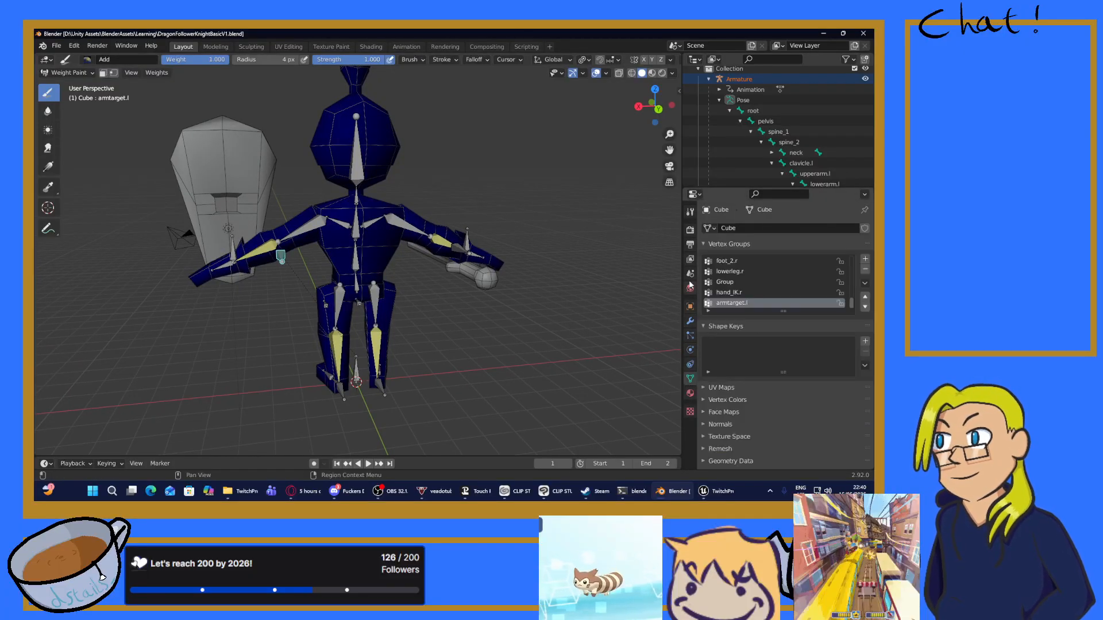
Step: Look through the body mesh's brush, modifier, particle, physics, constraint, vertex group, material and texture properties
click(690, 212)
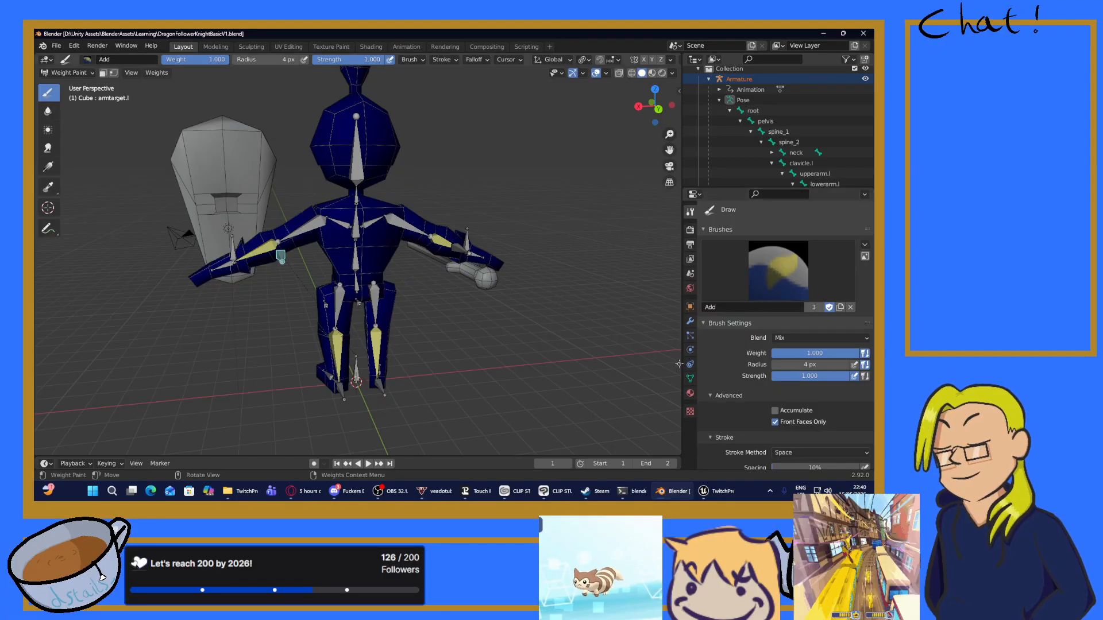
click(690, 322)
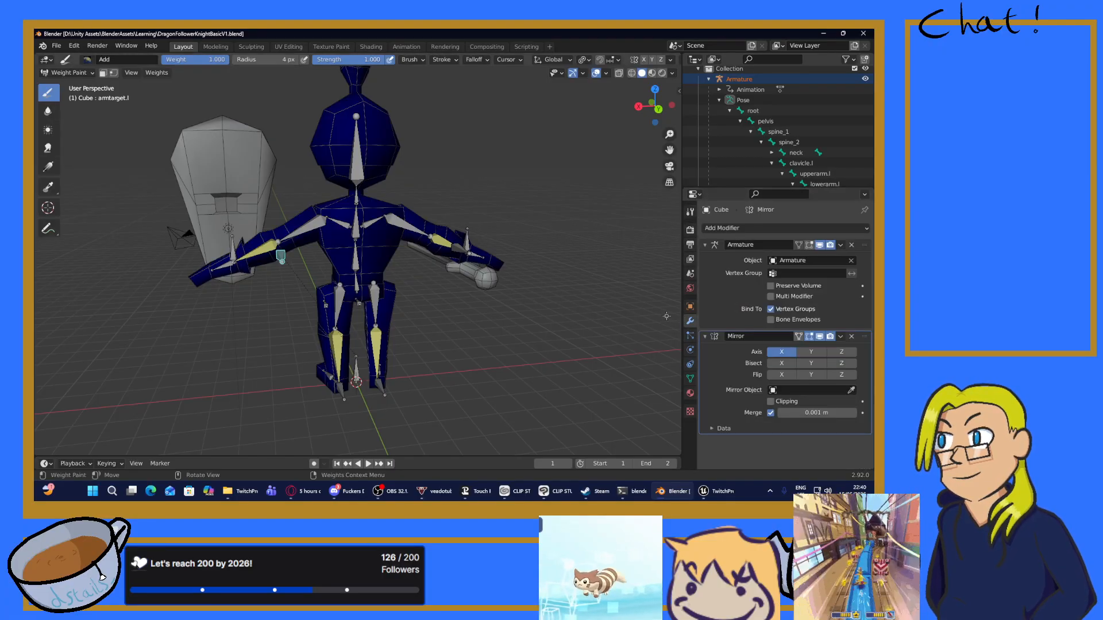
click(690, 335)
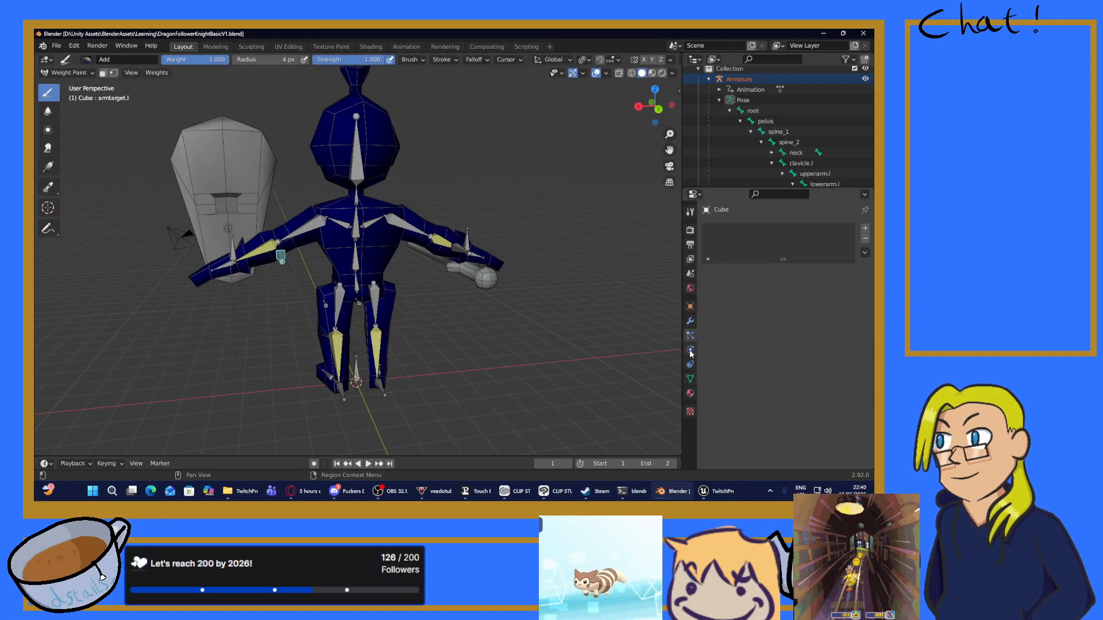
click(690, 350)
click(690, 365)
click(690, 378)
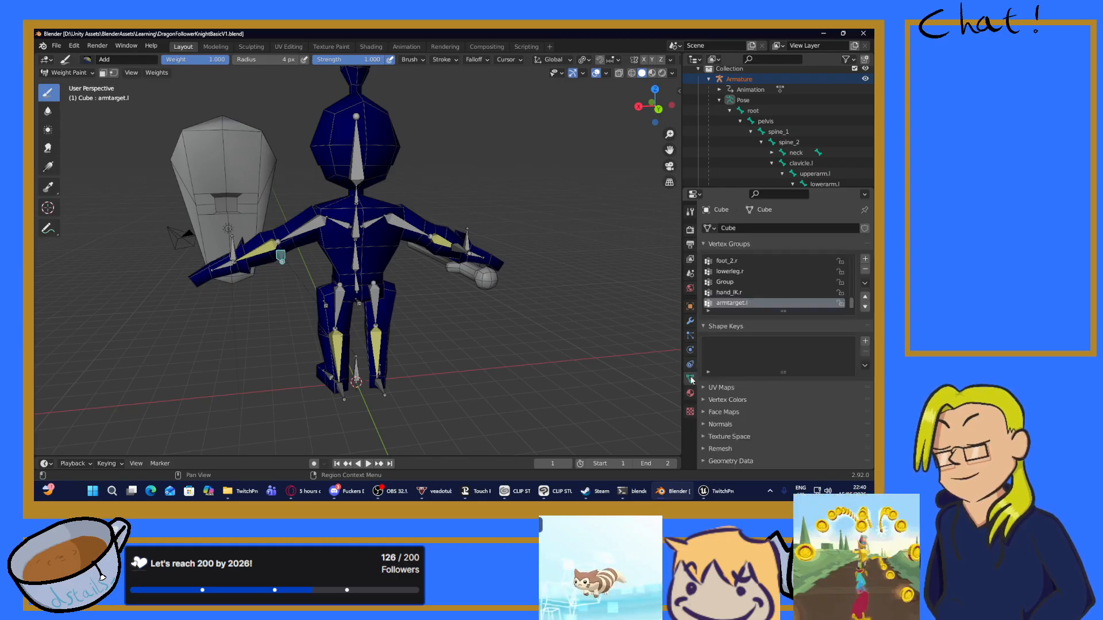
click(690, 393)
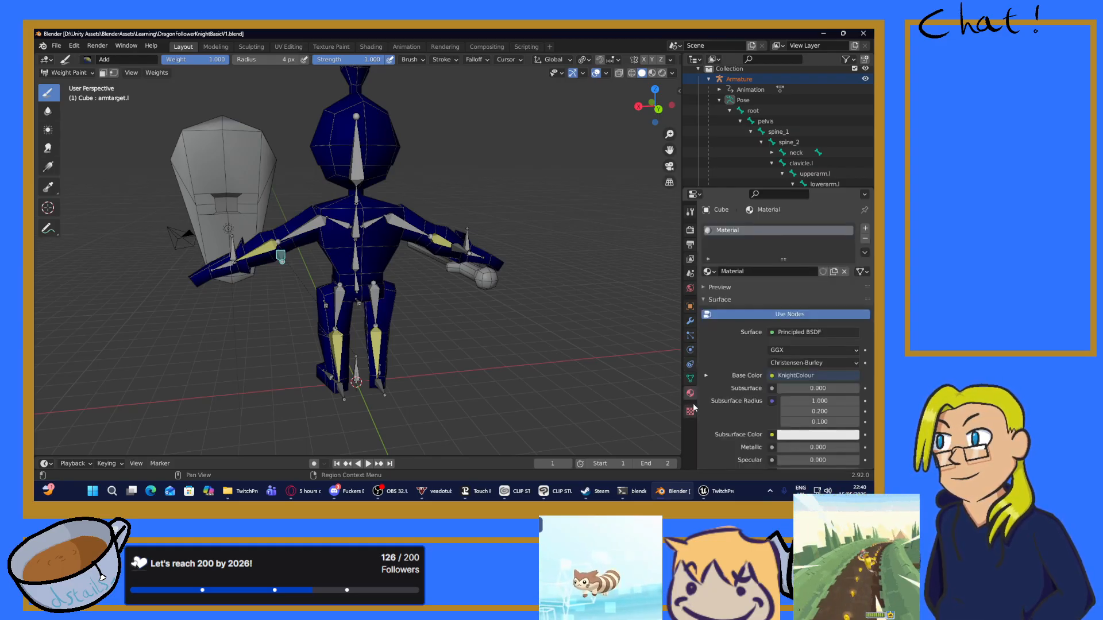
click(691, 411)
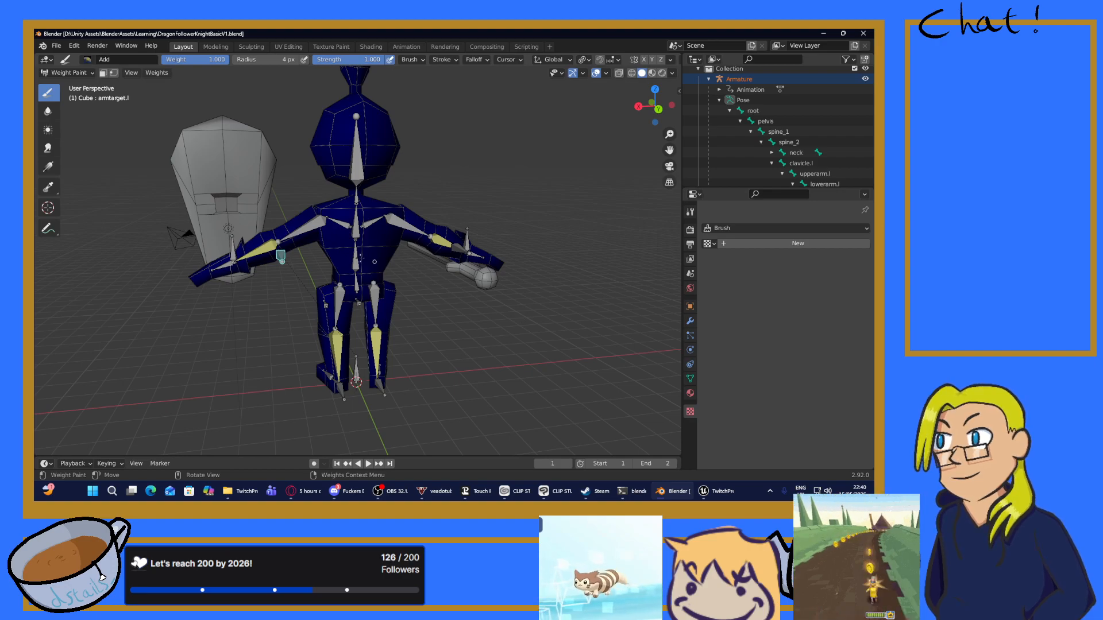
Step: Try moving the armtarget.r bone to test its effect on the right arm, then undo the move
mouse_move(356, 307)
middle_down()
mouse_move(413, 313)
mouse_move(362, 326)
middle_up()
ctrl+click(468, 260)
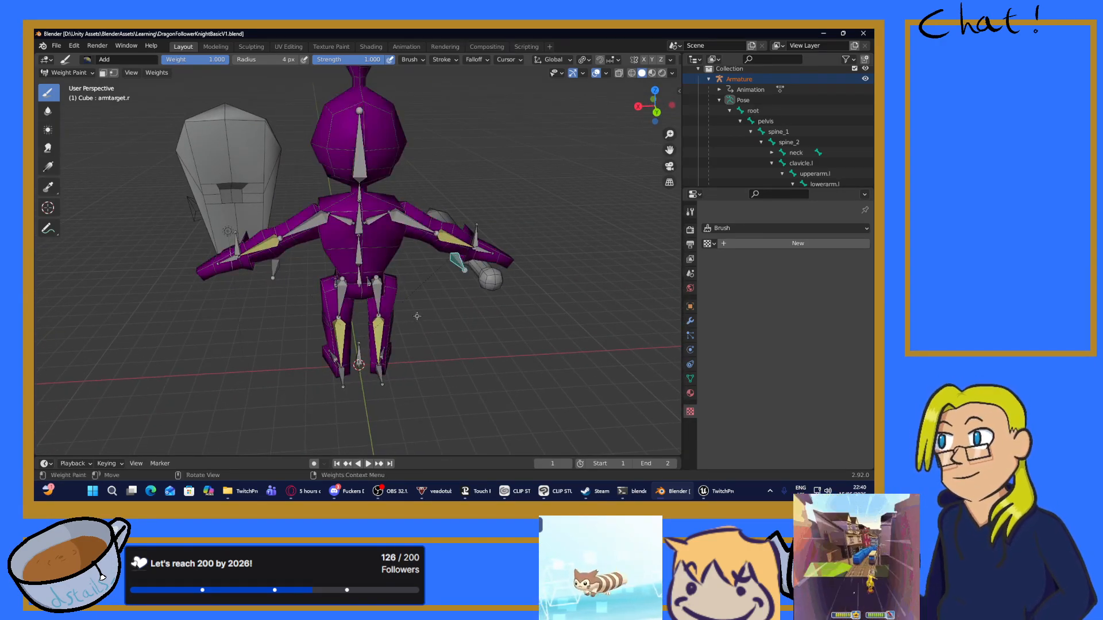
middle_drag(430, 349, 426, 299)
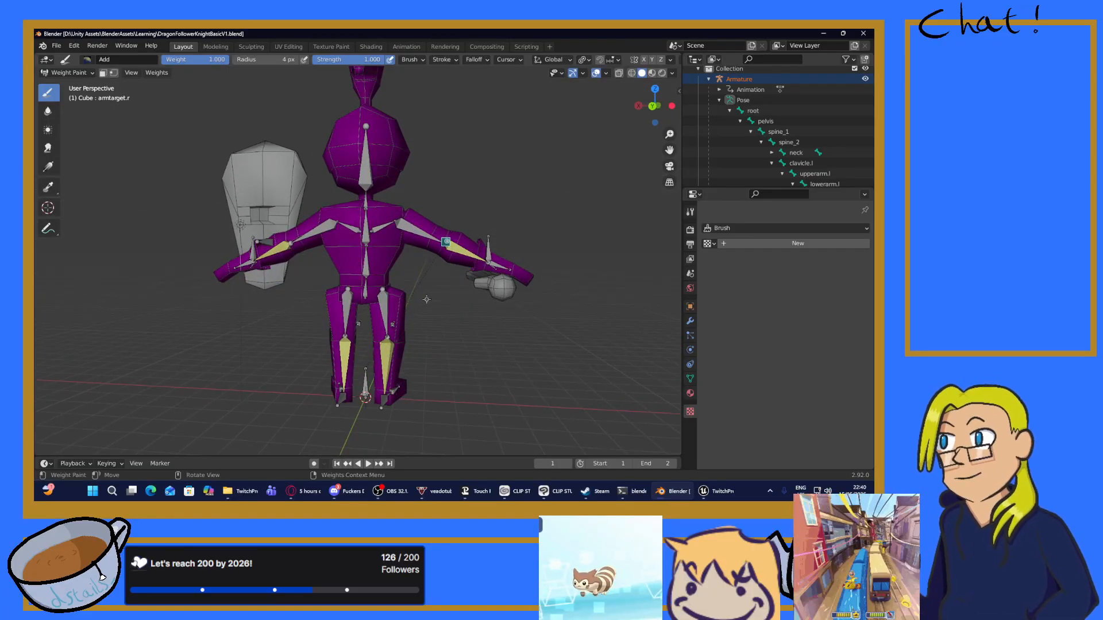
key(g)
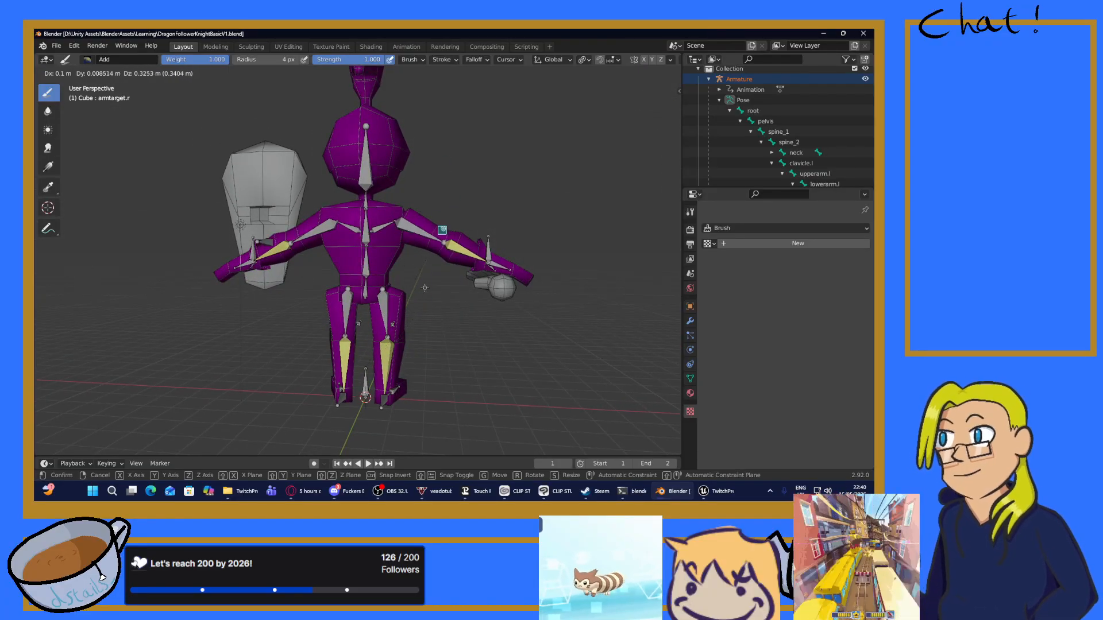
click(462, 226)
key(ctrl+z)
Step: Inspect the body mesh's weights for the left arm target and the foot IK bones
middle_drag(232, 267, 290, 289)
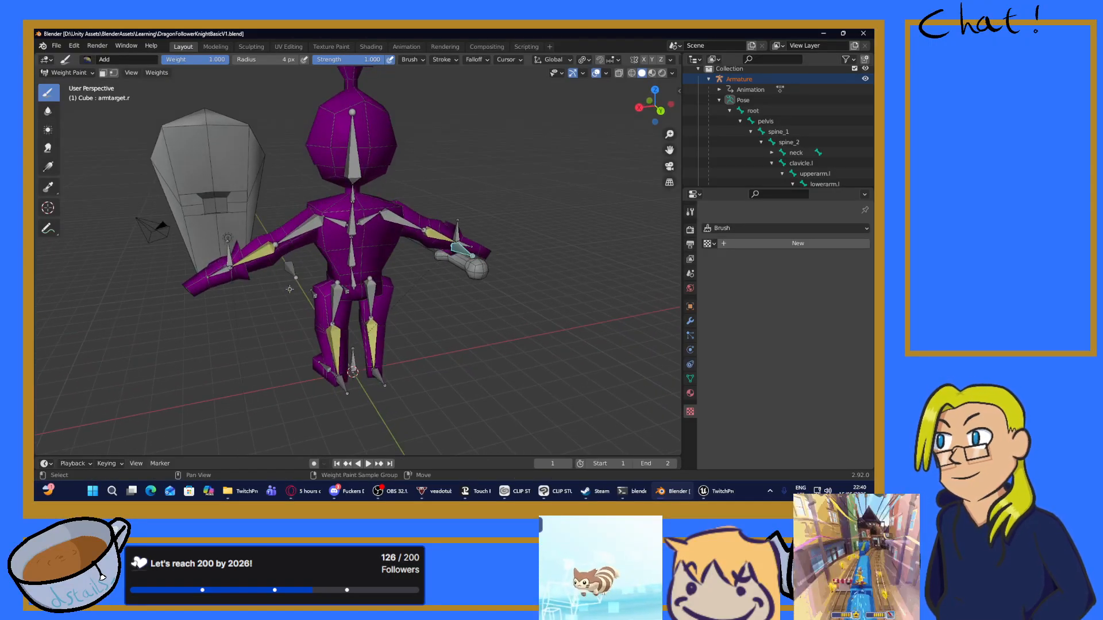
ctrl+click(288, 269)
ctrl+click(344, 386)
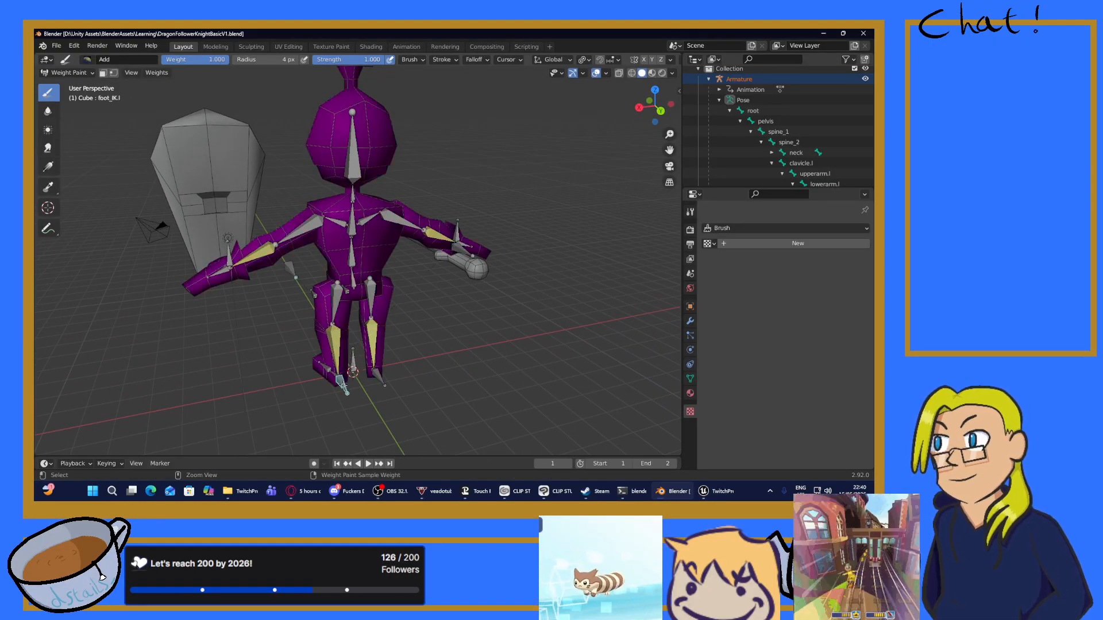
ctrl+click(380, 377)
ctrl+click(346, 391)
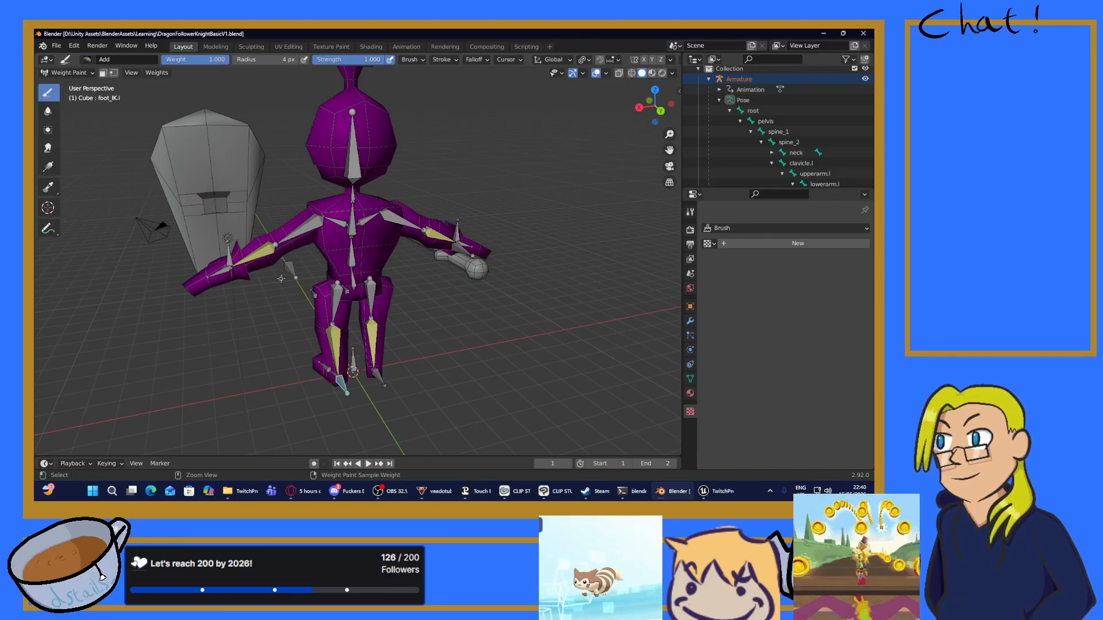
Step: Try moving the armtarget.l bone towards the feet to test the left arm, then undo the move
ctrl+click(288, 269)
key(g)
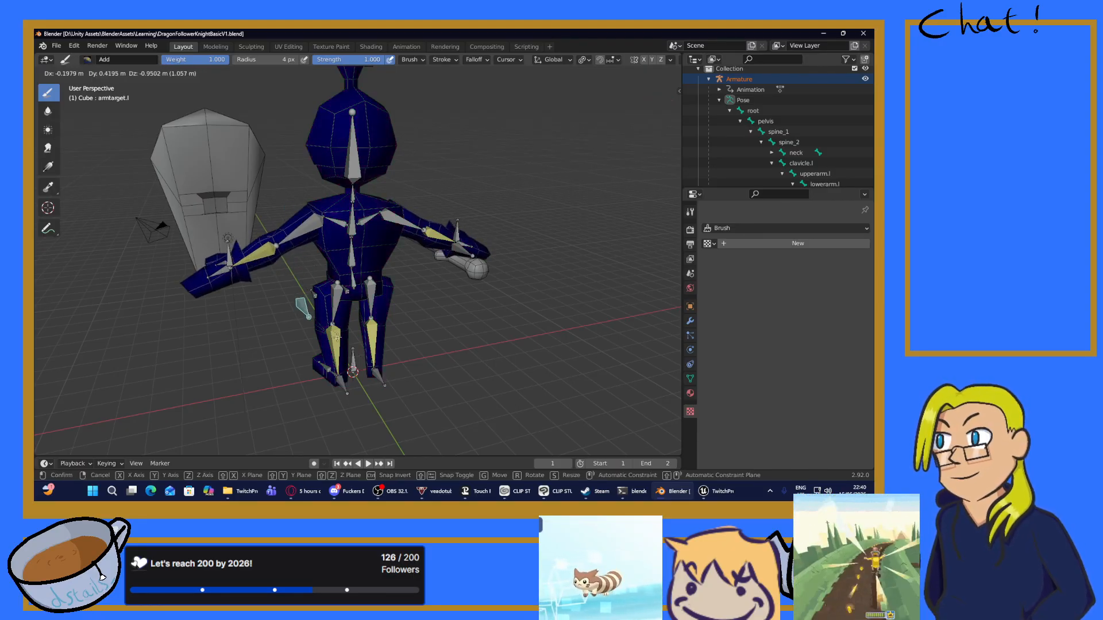
right_click(330, 259)
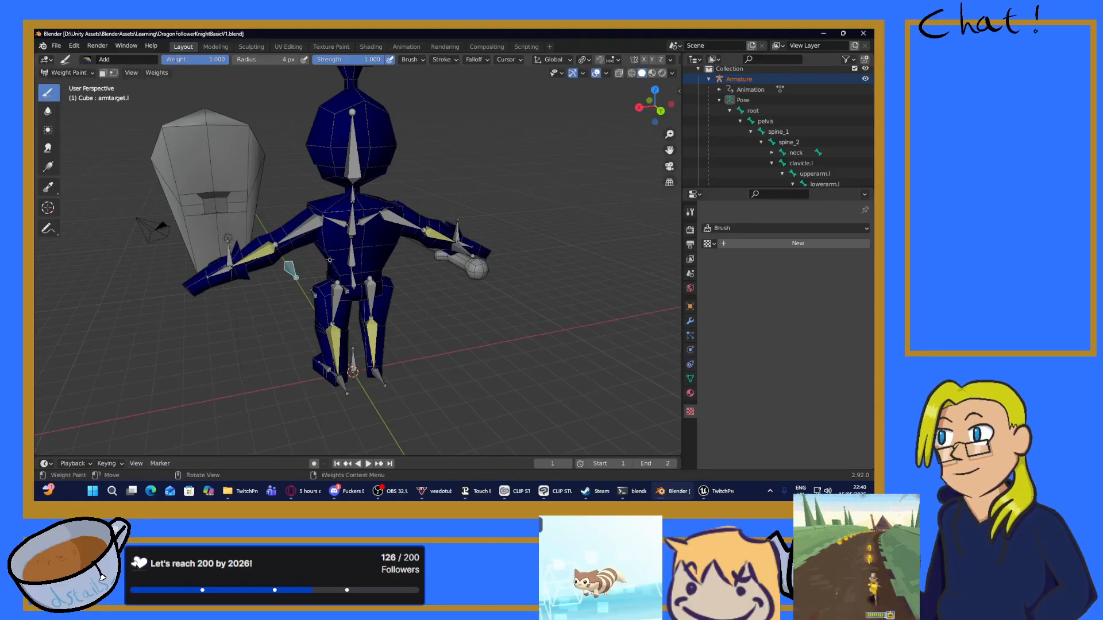
middle_drag(343, 236, 394, 248)
key(g)
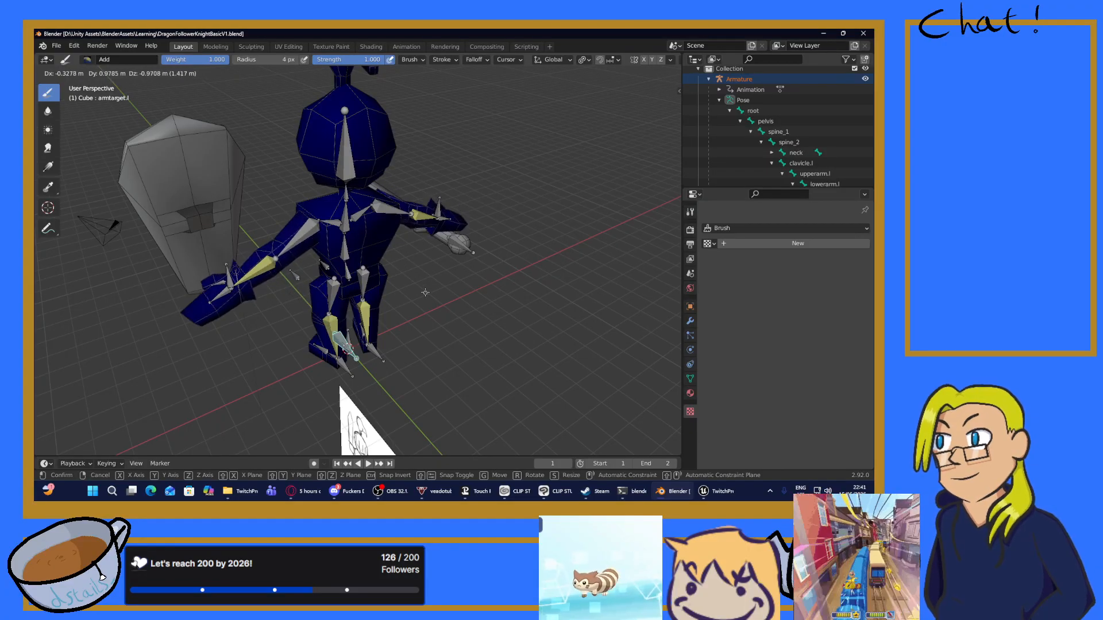
click(425, 293)
key(ctrl+z)
Step: Try moving the hand_IK.l bone closer to the body to test the left arm's IK, then undo it
ctrl+click(232, 281)
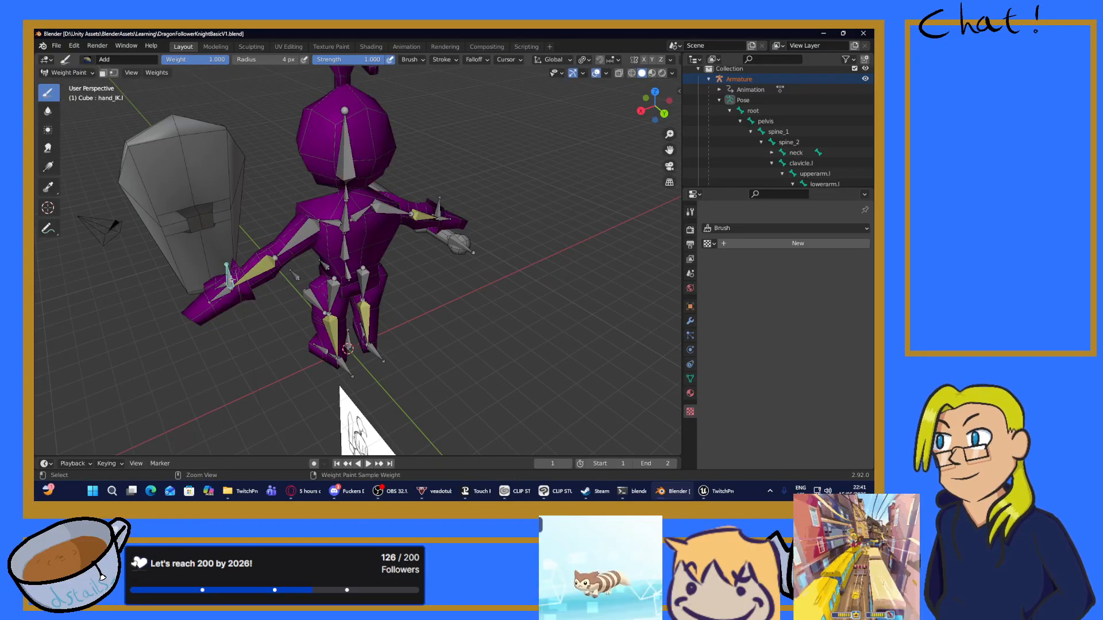
key(g)
click(256, 286)
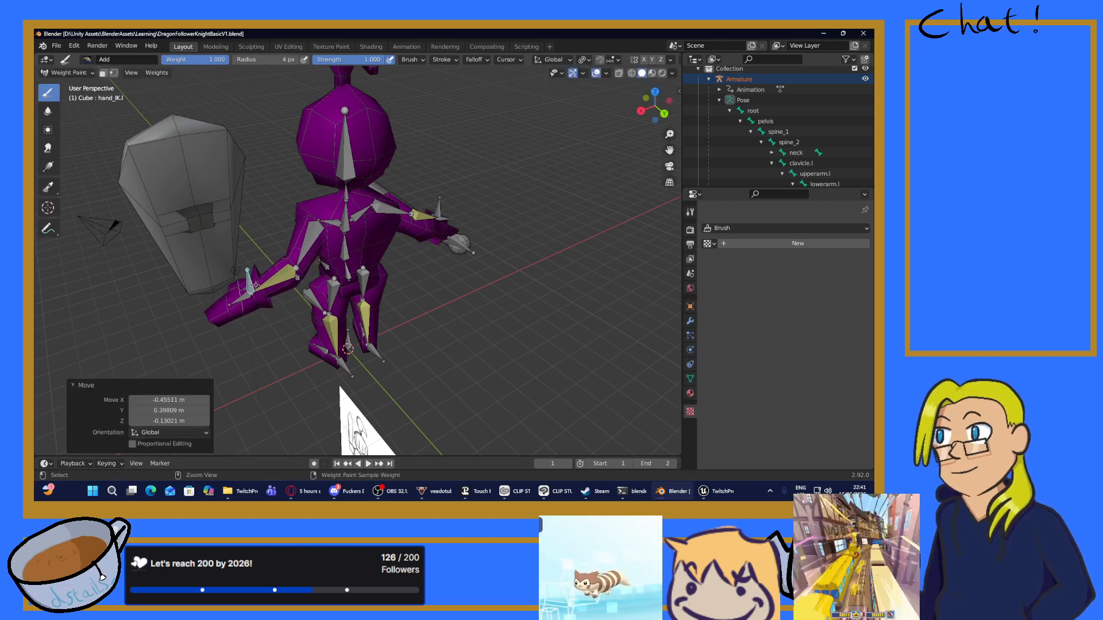
key(ctrl+z)
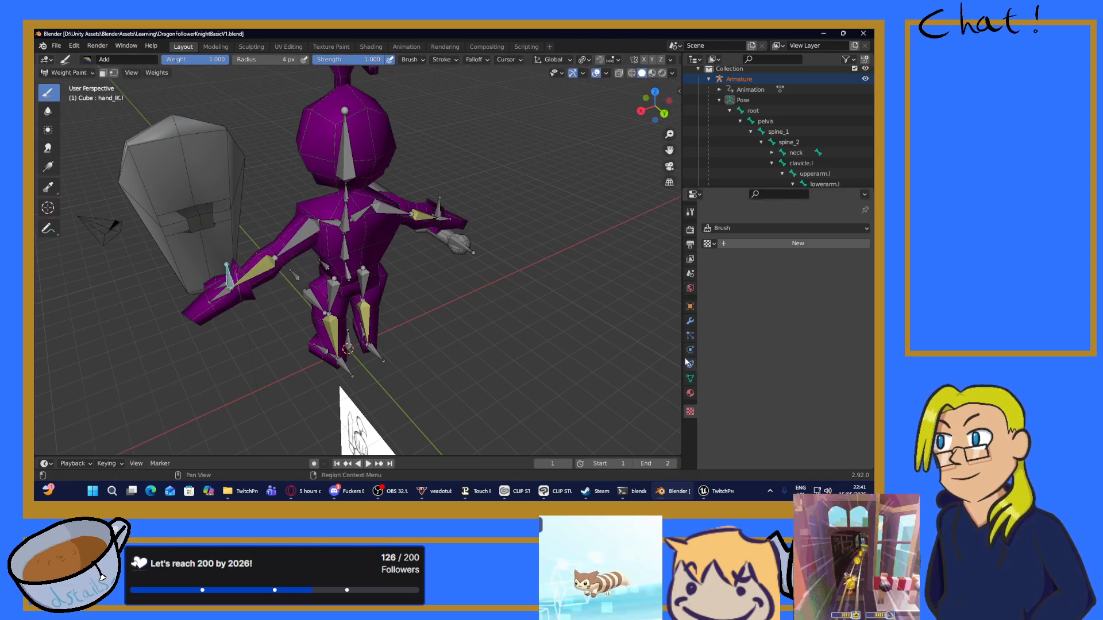
Step: Review the body mesh's Armature and Mirror modifiers and the arm and hand IK bones in the armature hierarchy
click(688, 324)
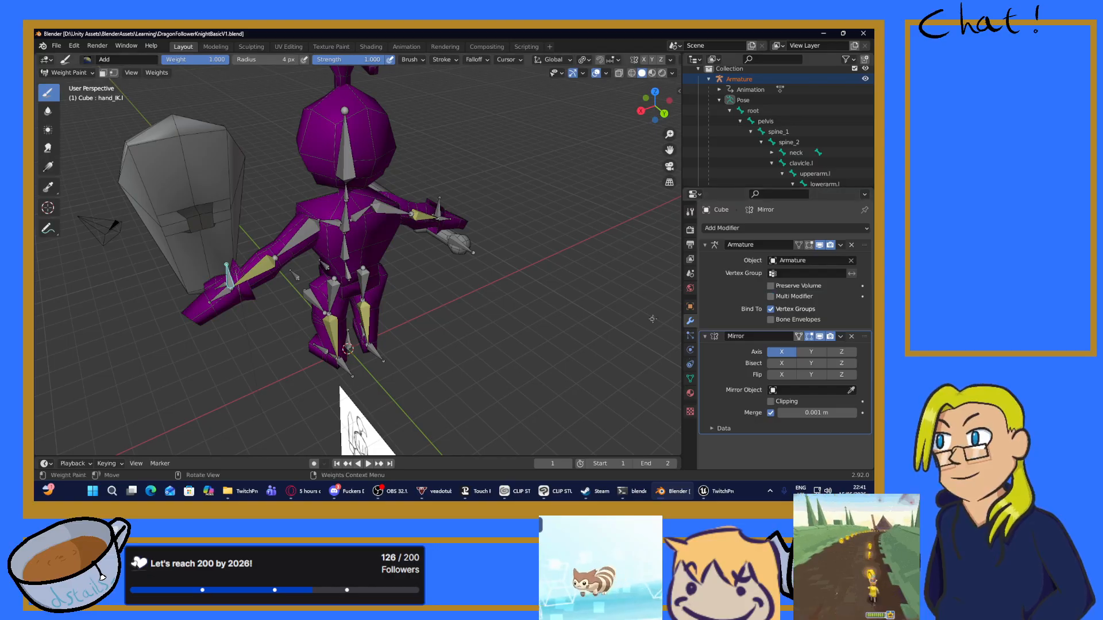
scroll(799, 159, down, 5)
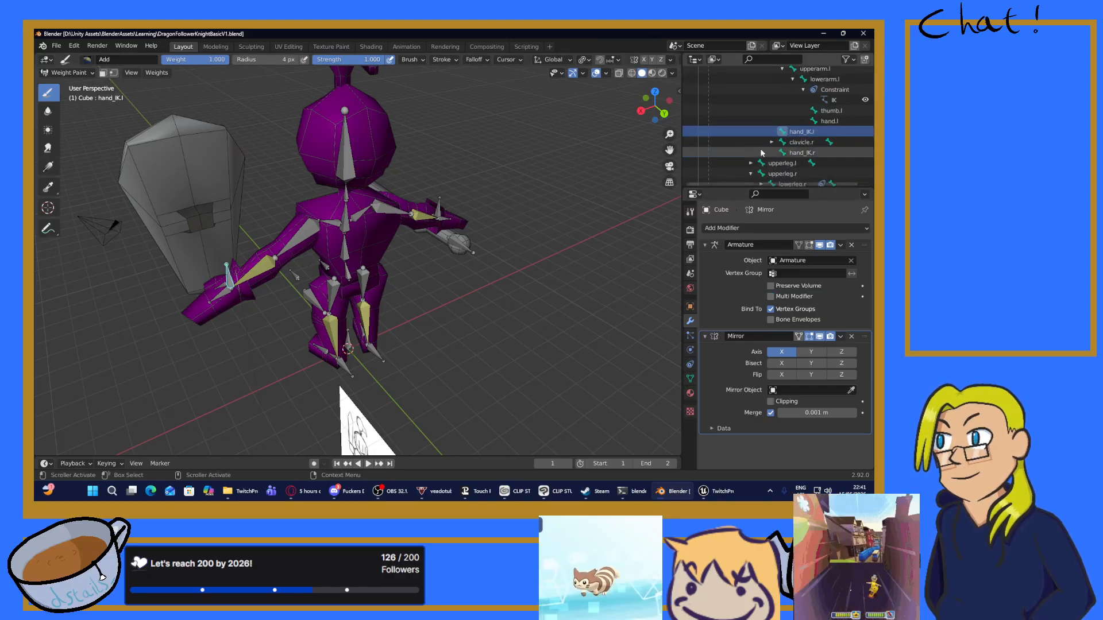
click(302, 491)
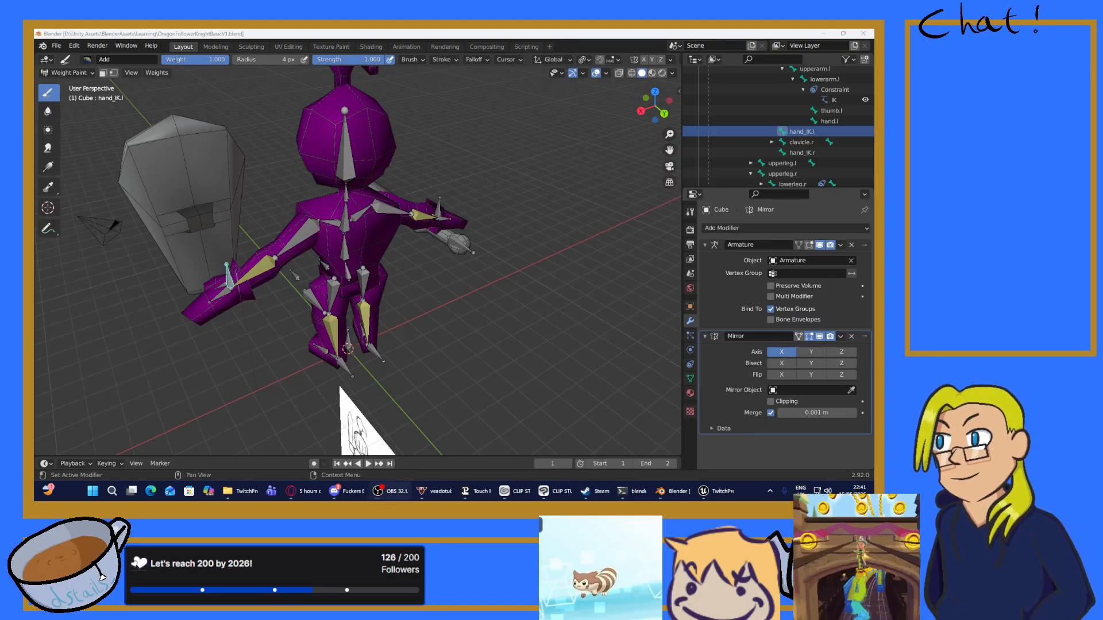
Step: Try moving the foot_IK.l bone to test the left leg's IK, then undo the move
middle_drag(301, 227, 350, 206)
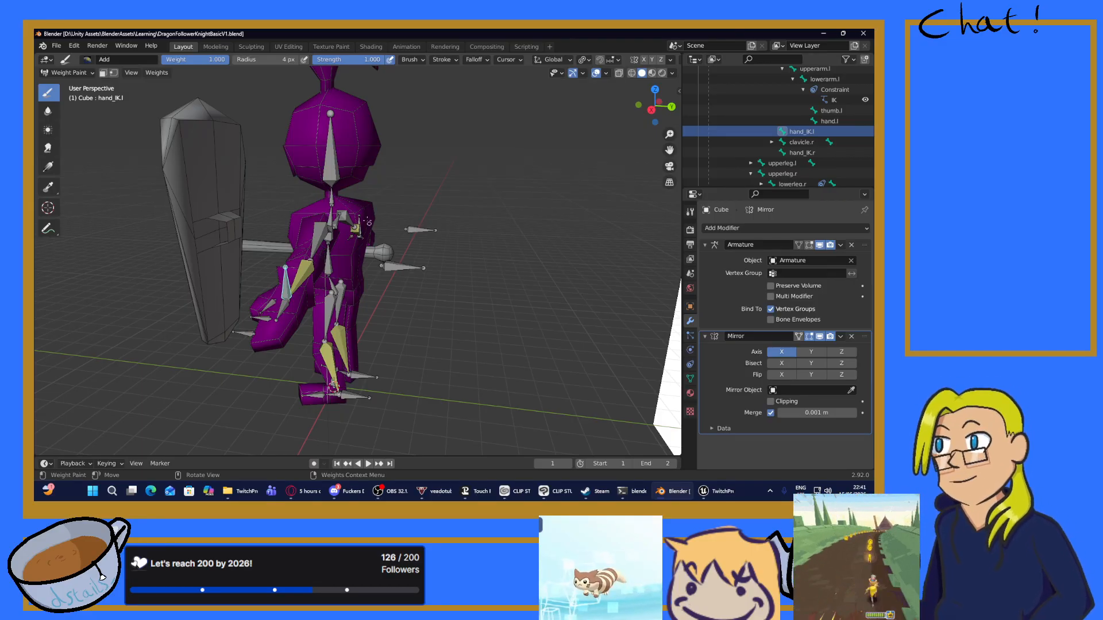
middle_drag(404, 293, 368, 284)
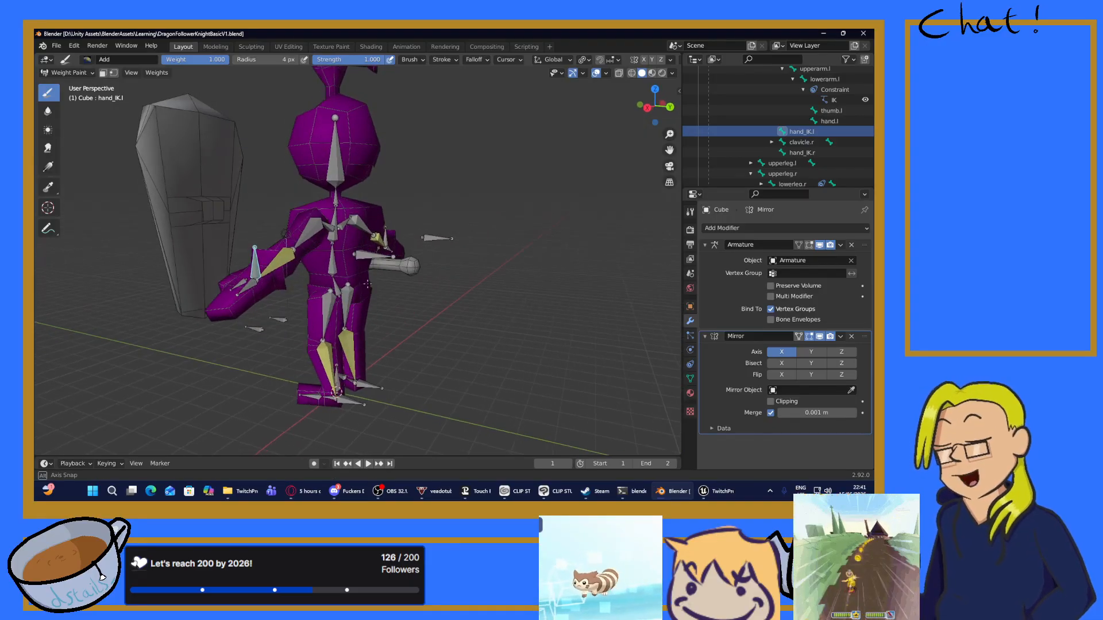
click(349, 403)
ctrl+click(349, 403)
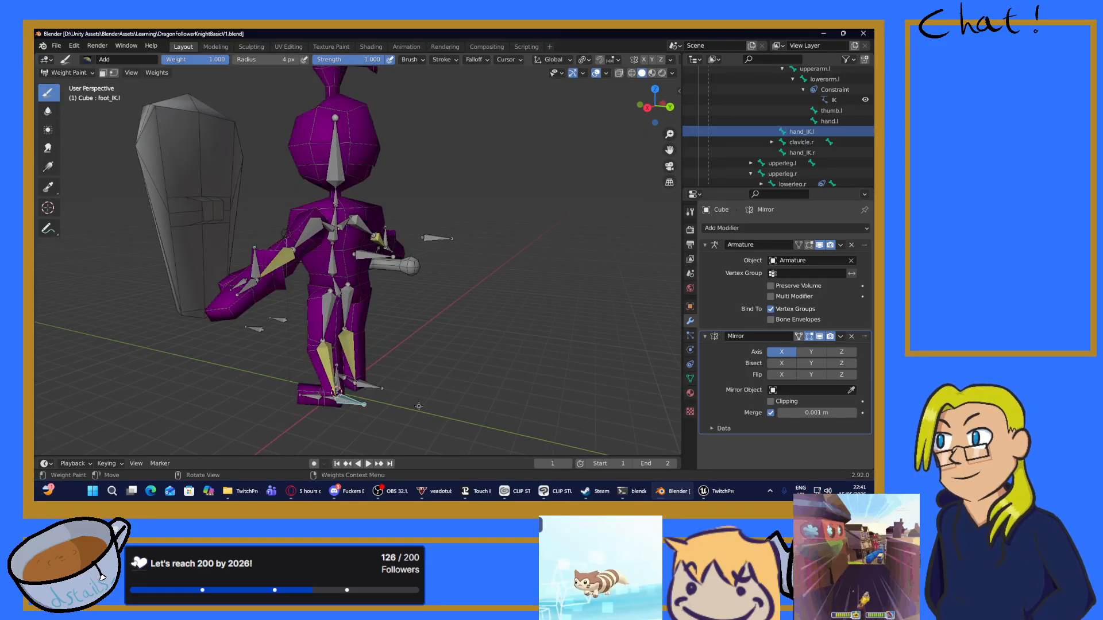
key(g)
click(382, 397)
key(ctrl+z)
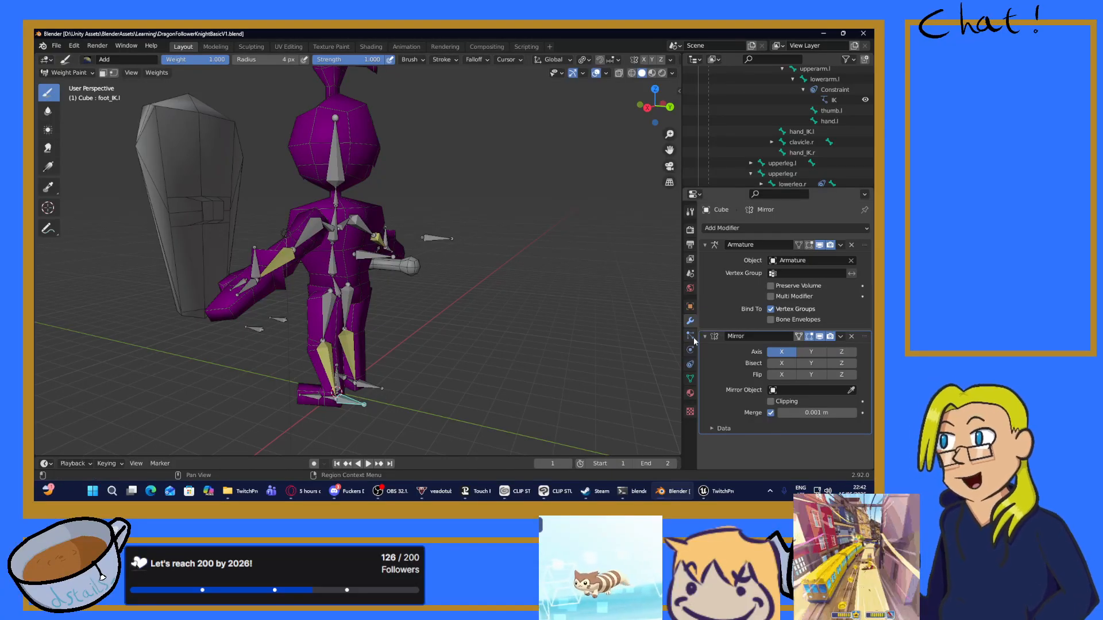
Step: Leave weight painting on the body mesh, select the armature and put it into Pose Mode
click(68, 72)
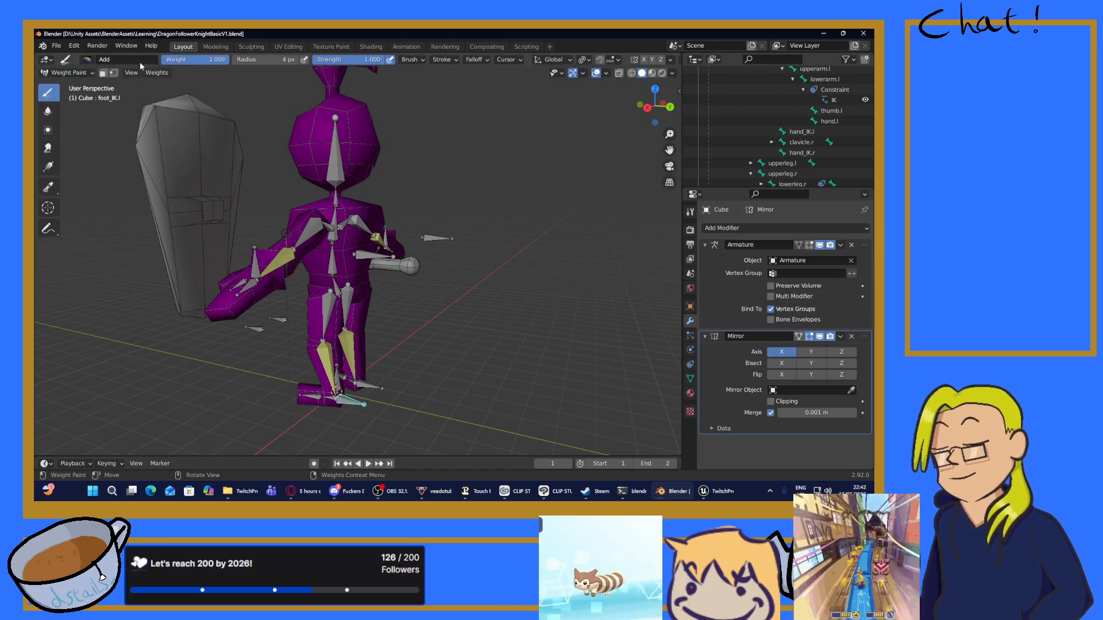
click(64, 72)
click(62, 86)
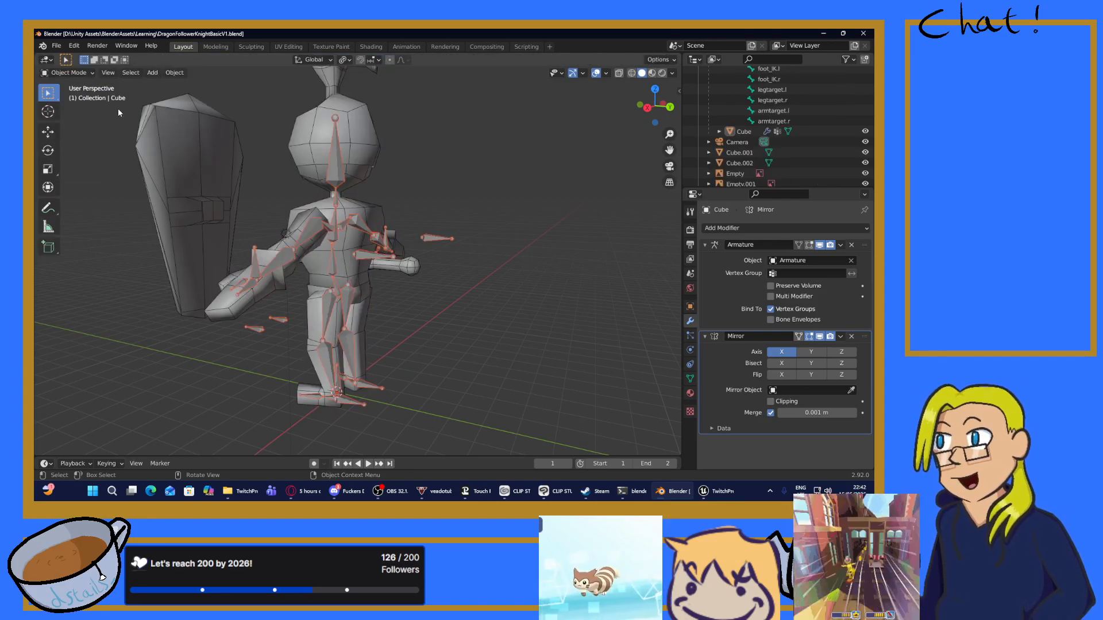
click(65, 73)
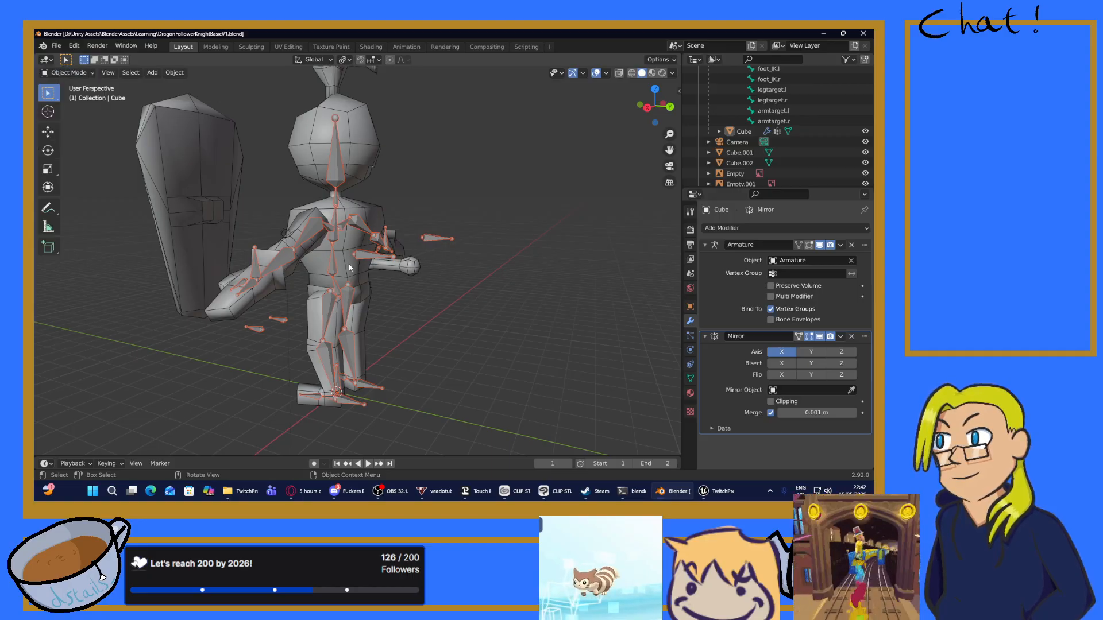
click(439, 237)
click(67, 73)
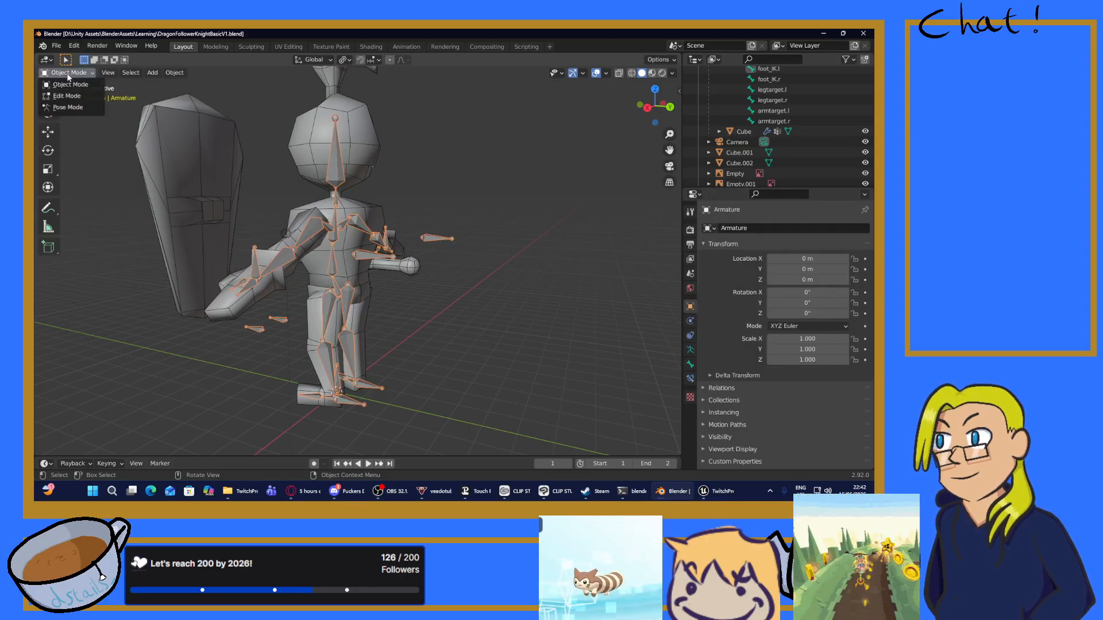
click(69, 107)
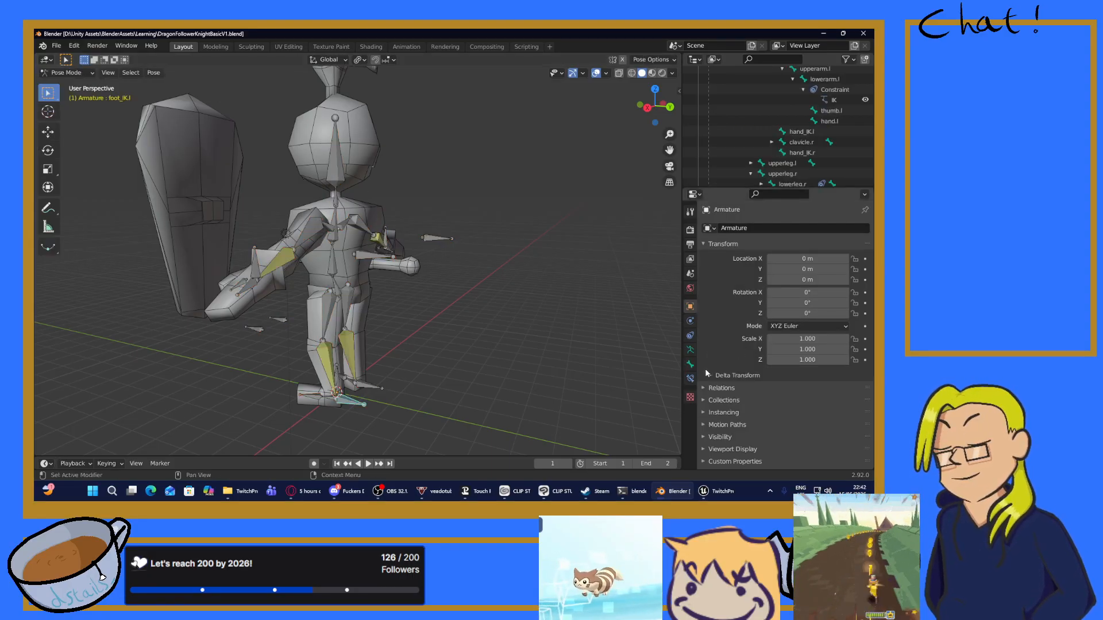
Step: Review the foot_IK.l bone's properties, the armature's skeleton and display settings, and the foot IK bone's constraints
click(690, 364)
scroll(729, 361, down, 1)
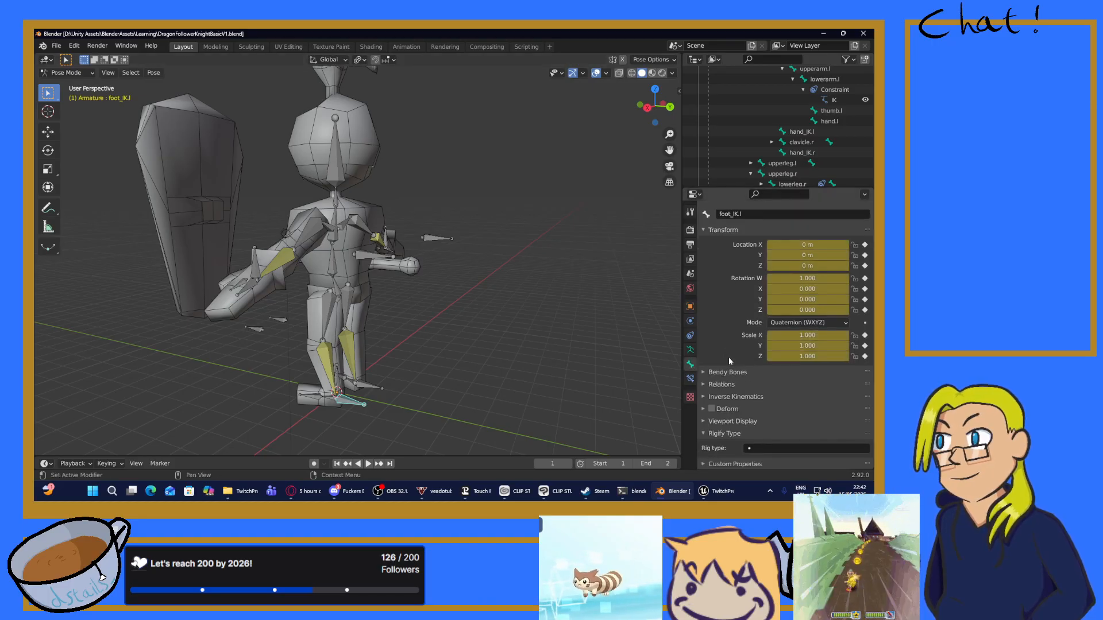
click(690, 349)
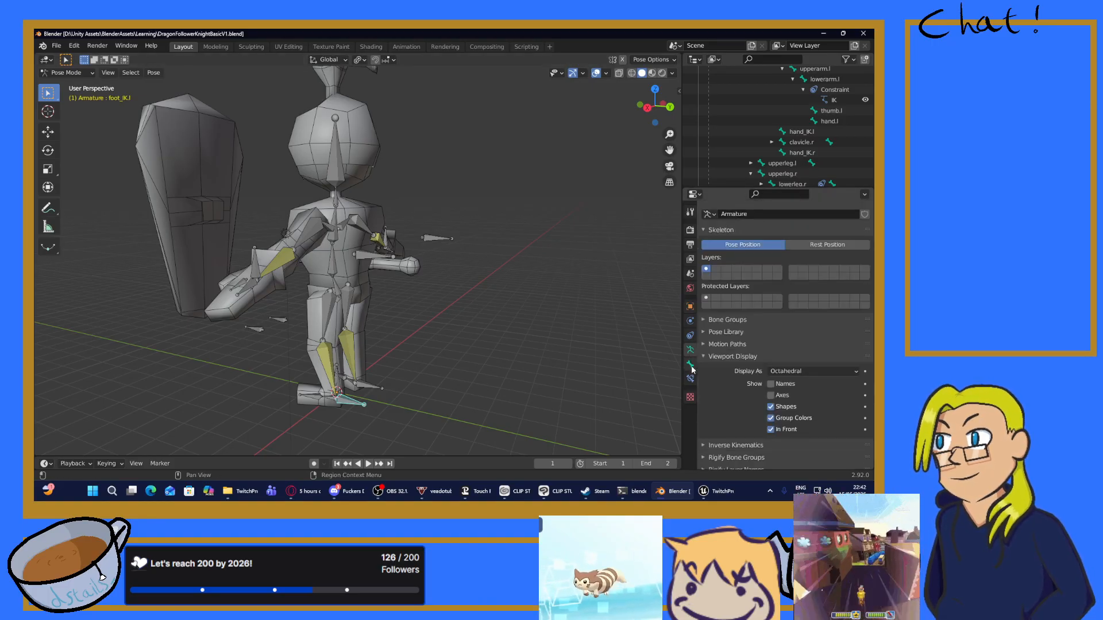
click(691, 367)
click(690, 379)
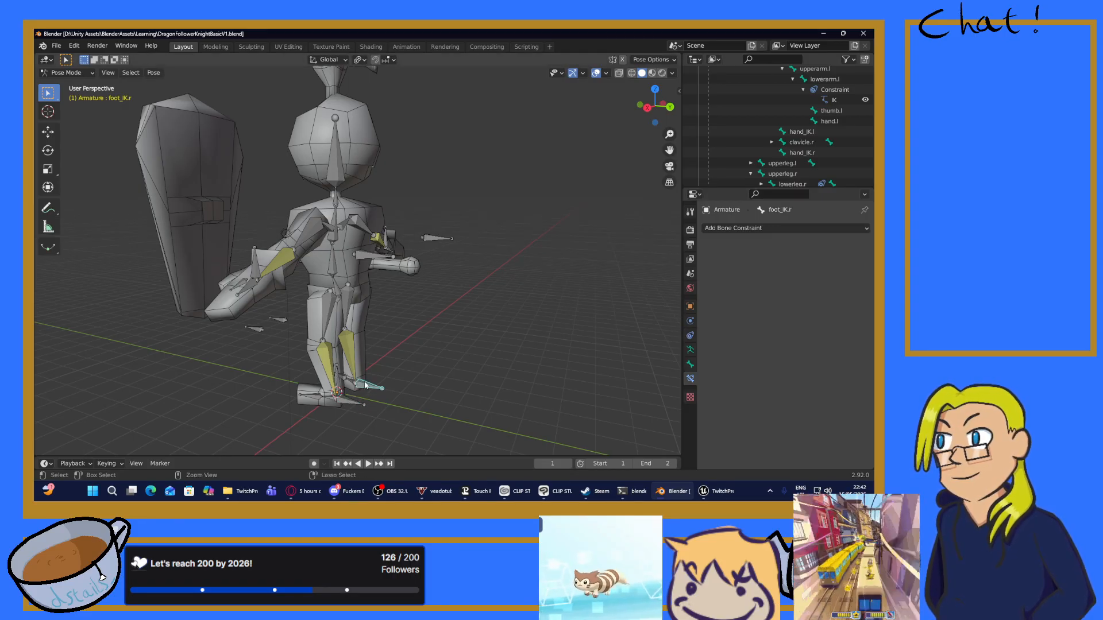
Step: Check the bone constraints of hand_IK.l, the arm target bone and the two leg target bones
click(248, 272)
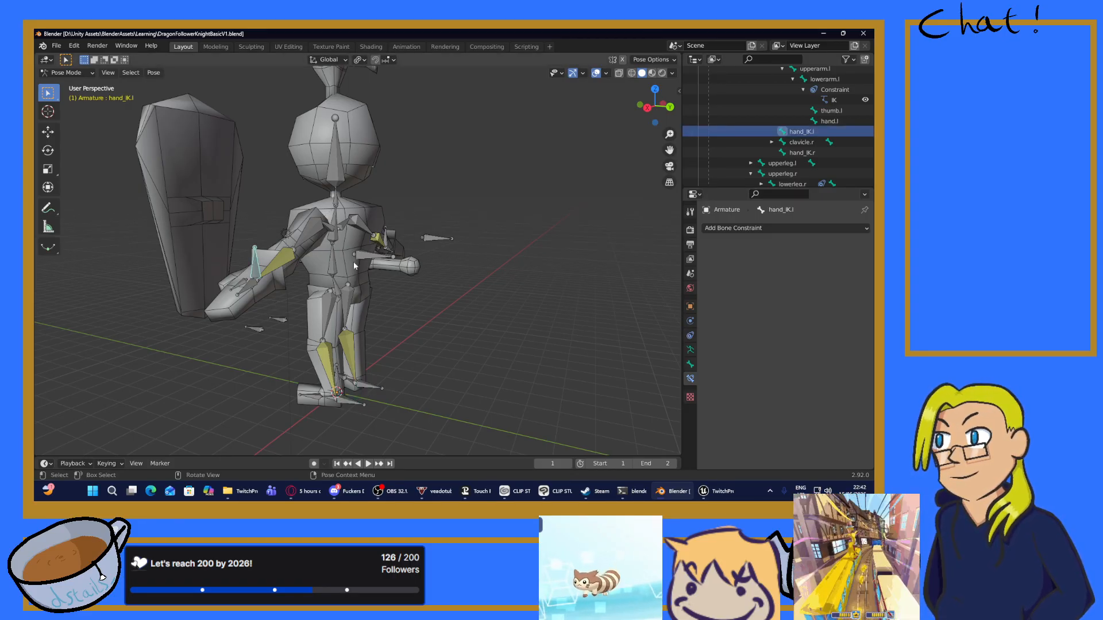
click(427, 239)
mouse_move(354, 297)
middle_down()
mouse_move(435, 258)
mouse_move(310, 325)
middle_up()
click(299, 310)
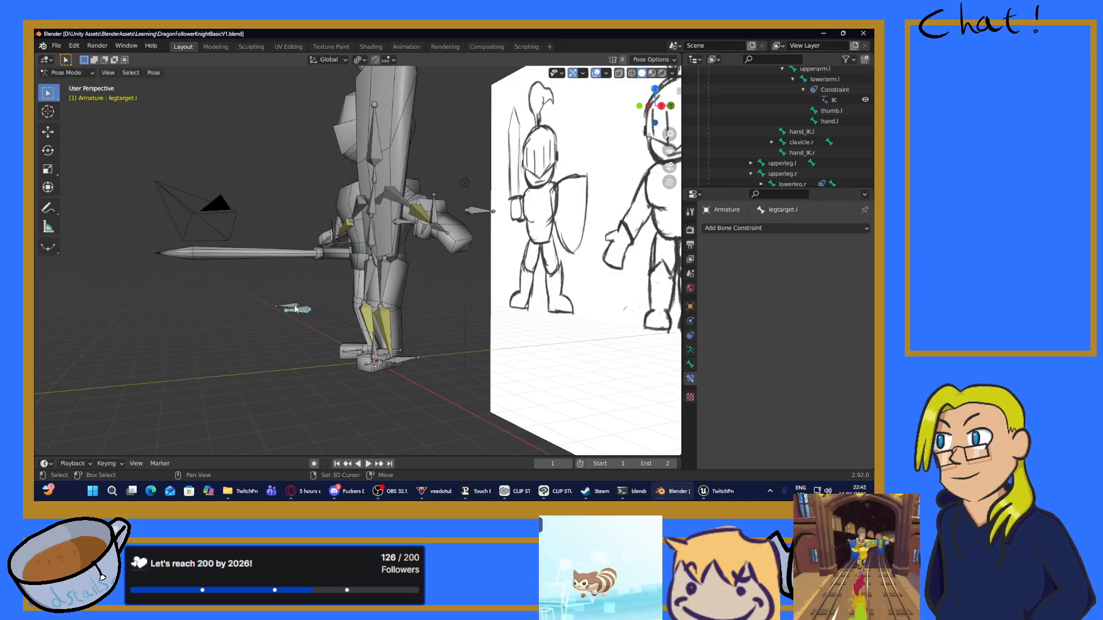
shift+click(286, 305)
middle_drag(453, 303, 418, 259)
click(417, 258)
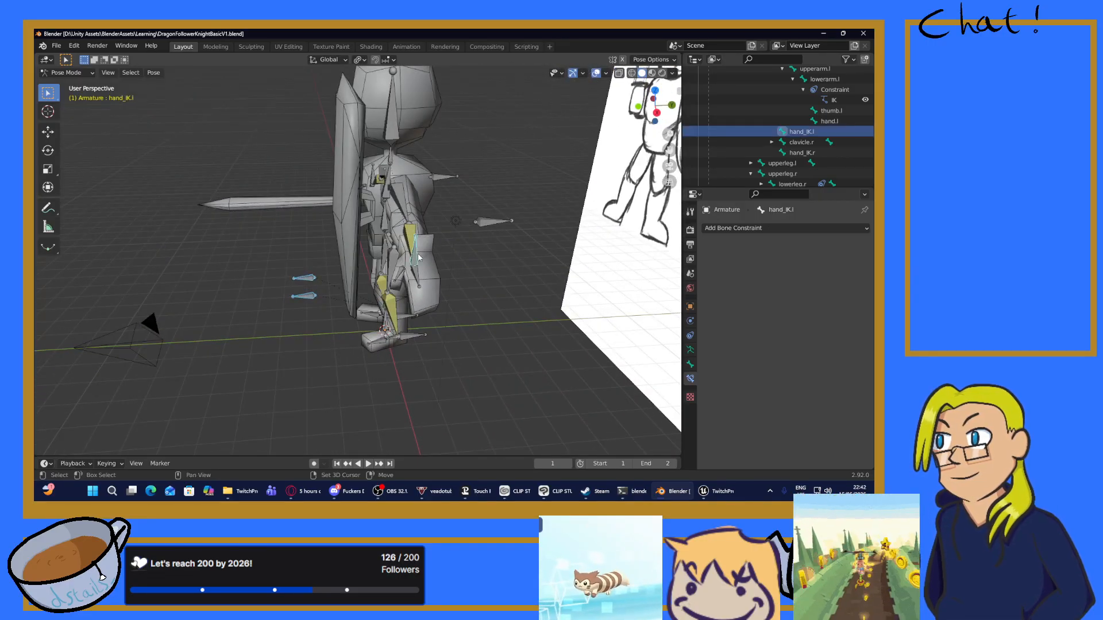
Step: Look through the available bone constraint types for the hand_IK.l bone without adding one
click(735, 228)
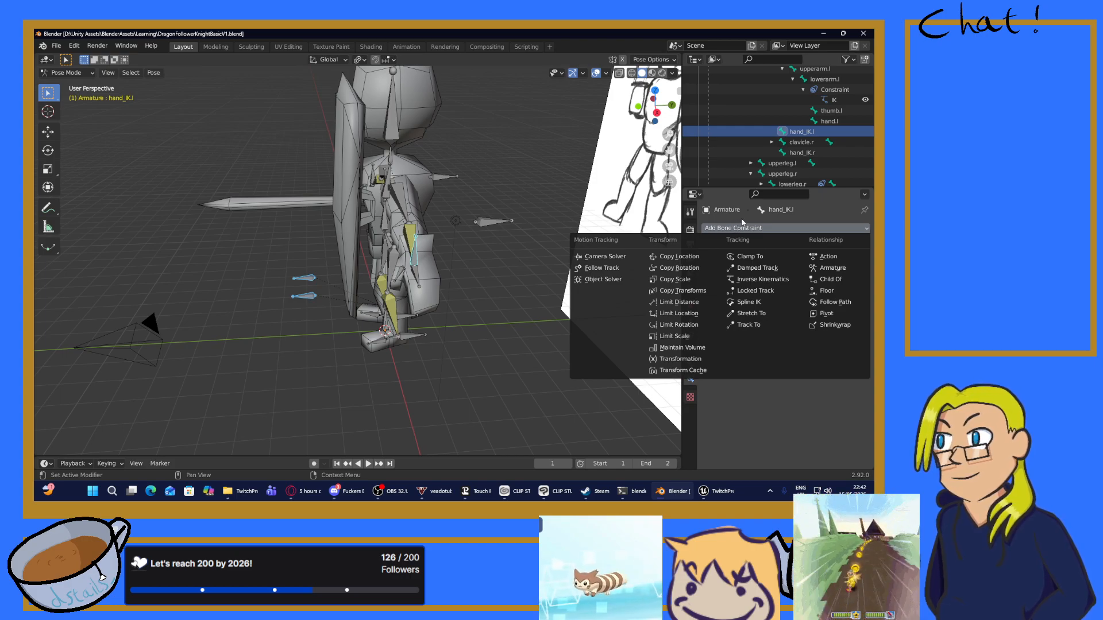
click(741, 223)
click(736, 228)
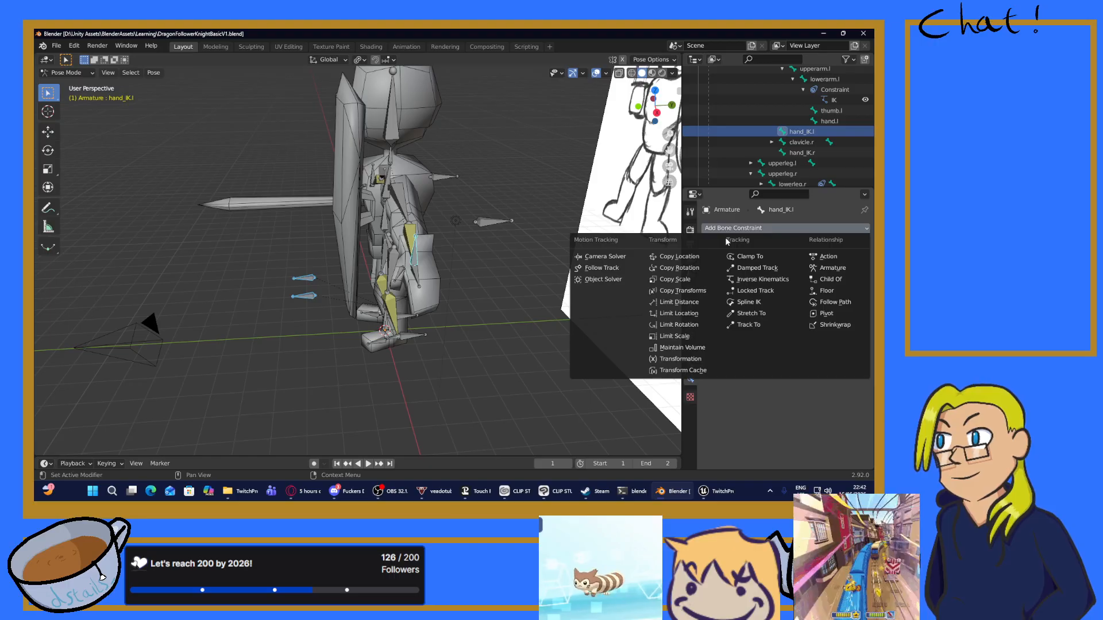
middle_drag(365, 240, 421, 246)
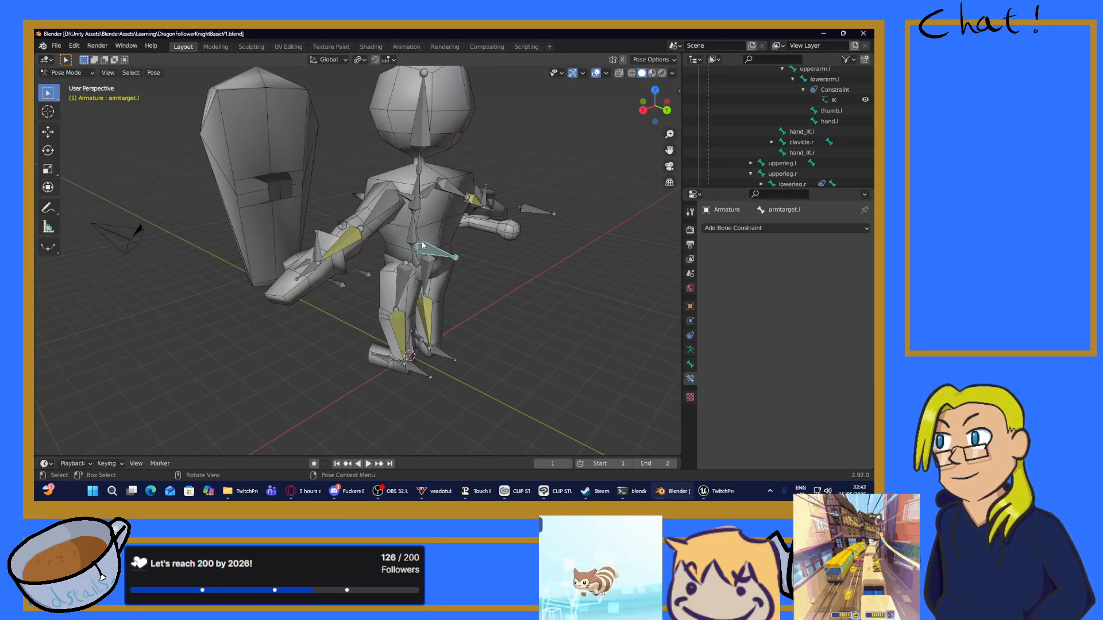
Step: Try moving the armtarget.l bone away from behind the body to test the left elbow, then undo the move
click(424, 246)
key(g)
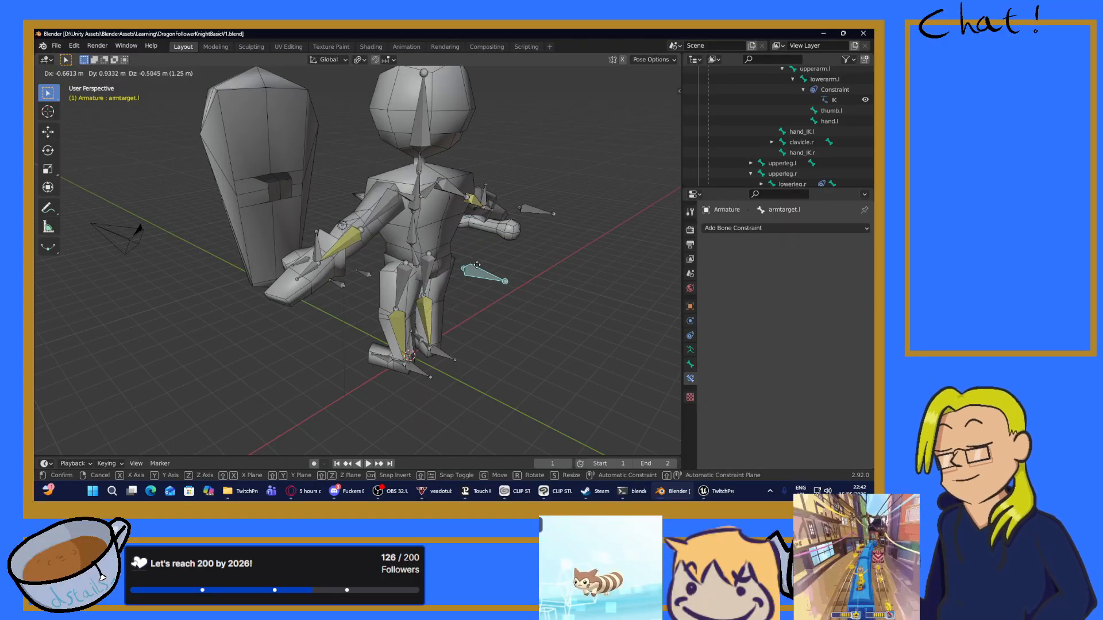
click(479, 267)
key(ctrl+z)
Step: Try moving the armtarget.r bone to test the right elbow, then cancel the move
middle_drag(586, 259, 544, 246)
click(550, 242)
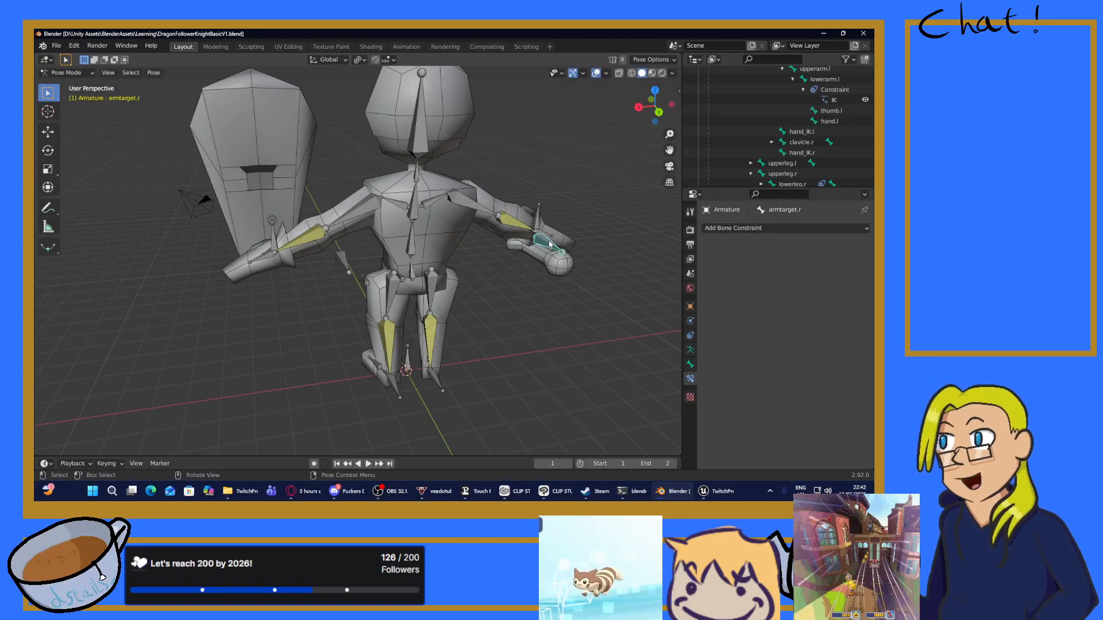
key(g)
right_click(543, 273)
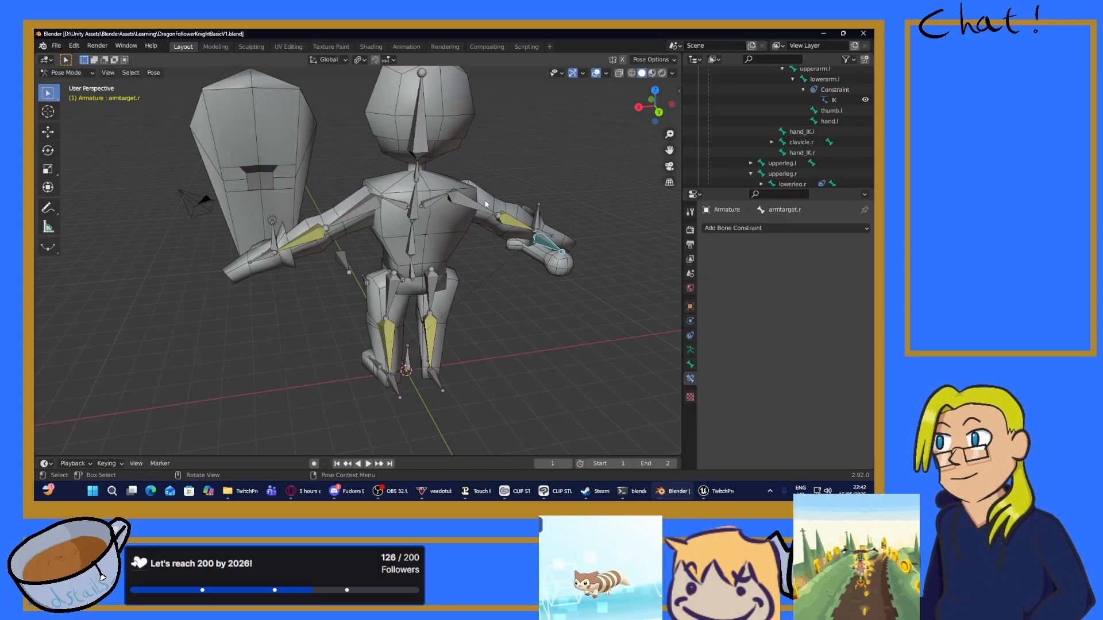
Step: Try moving the armtarget.l bone down toward the feet and around the left arm, then undo the move
click(347, 257)
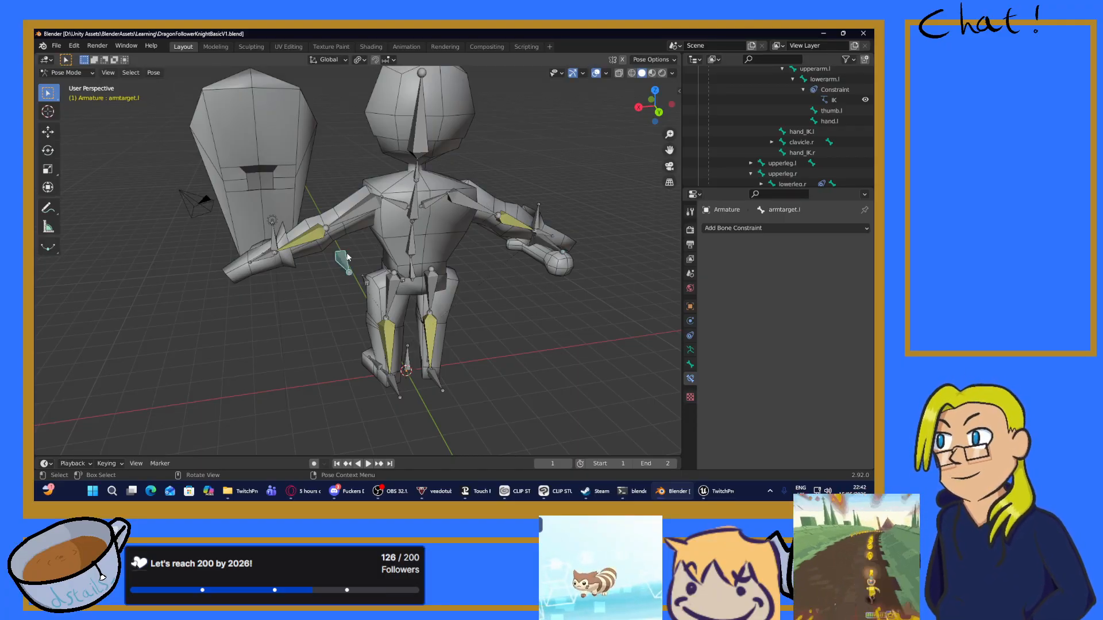
key(g)
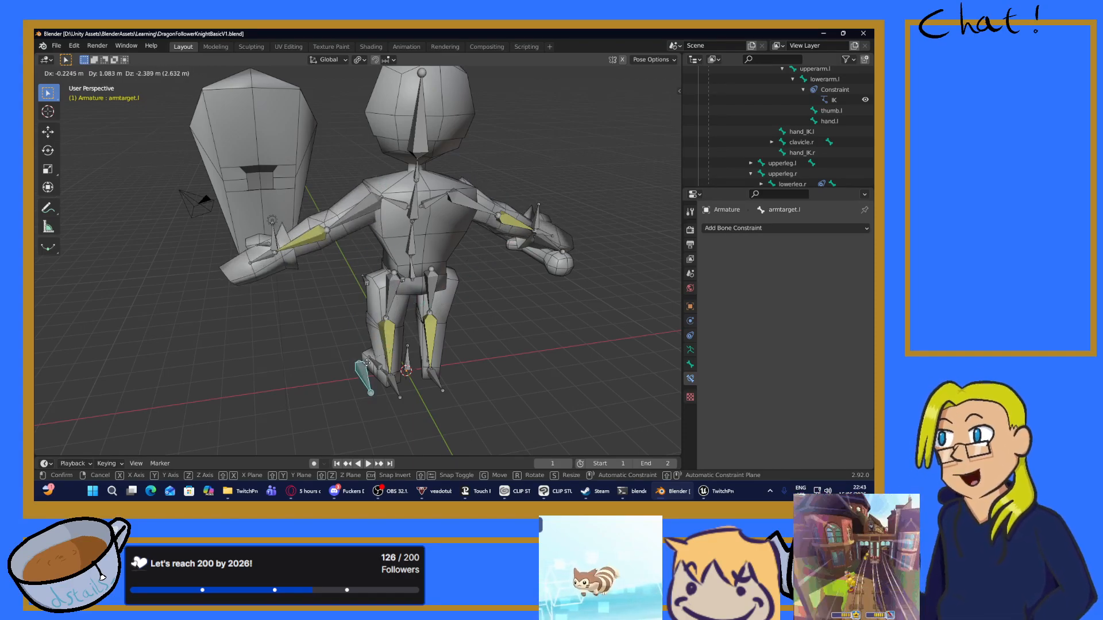
click(388, 173)
key(ctrl+z)
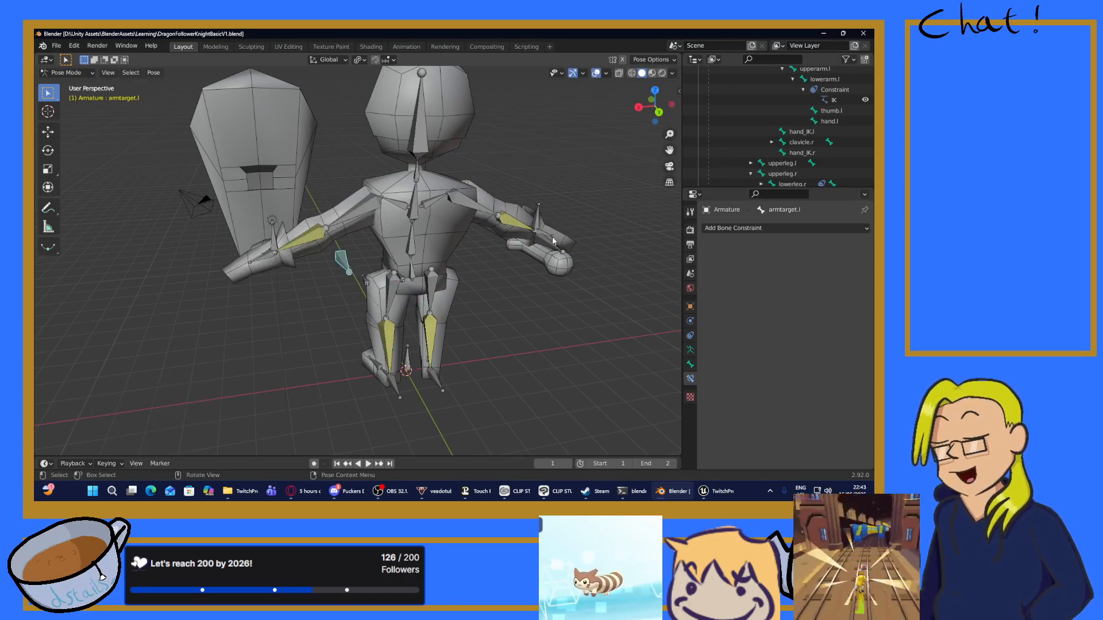
Step: Try moving the armtarget.r bone around the right forearm to test the arm's IK, then undo the move
middle_drag(553, 236, 535, 258)
click(535, 259)
key(g)
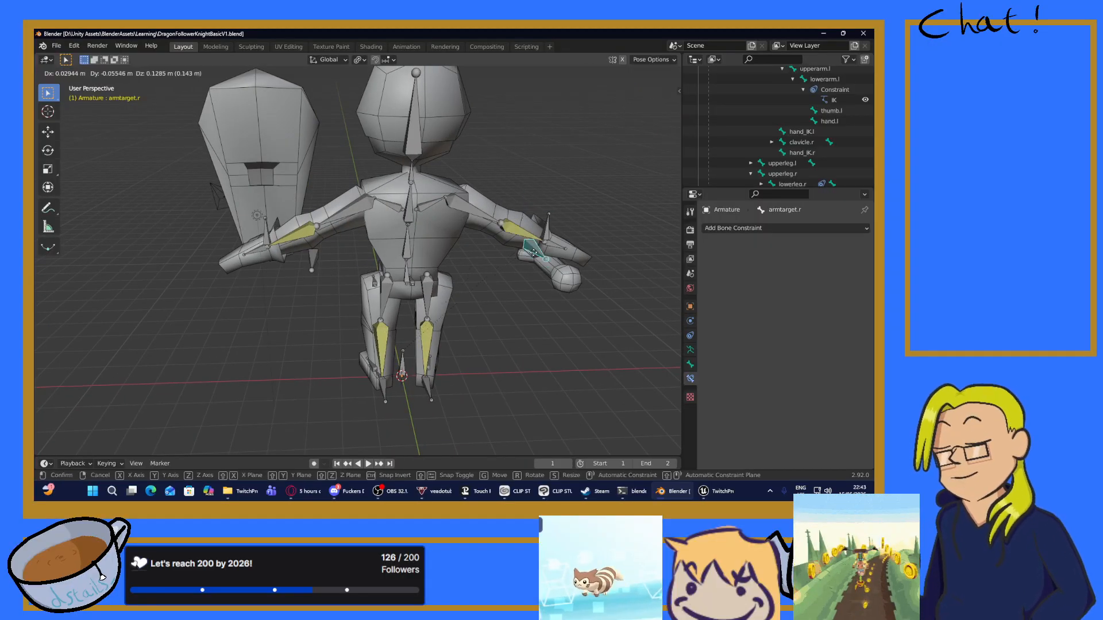
click(515, 265)
key(ctrl+z)
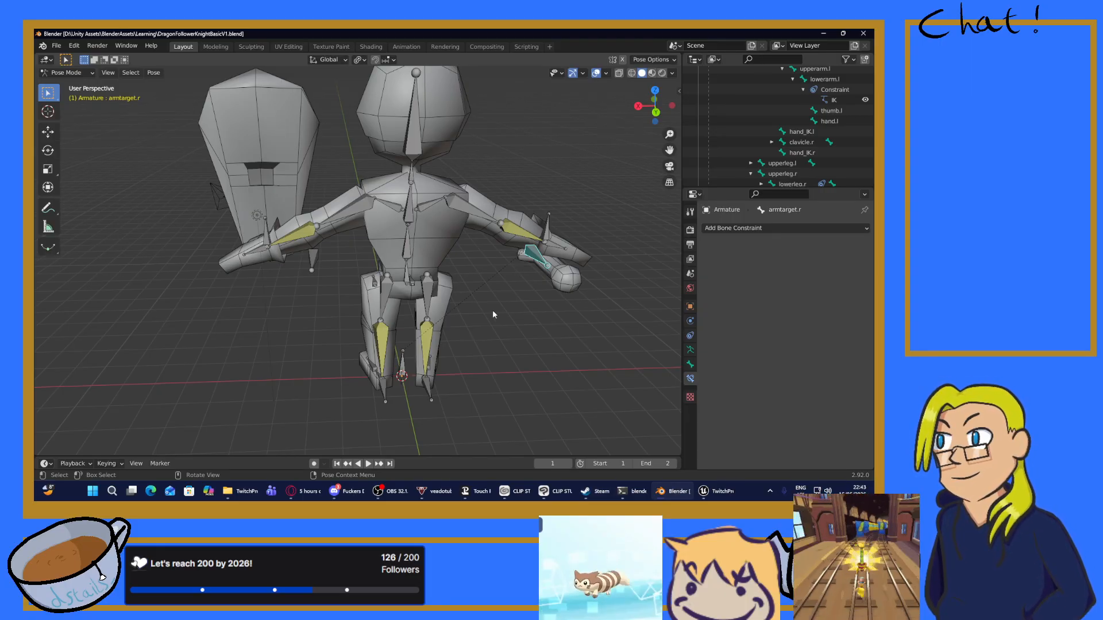
Step: Try raising the foot_IK.r bone to test the right leg's IK, leaving the foot in its original position
click(438, 397)
key(g)
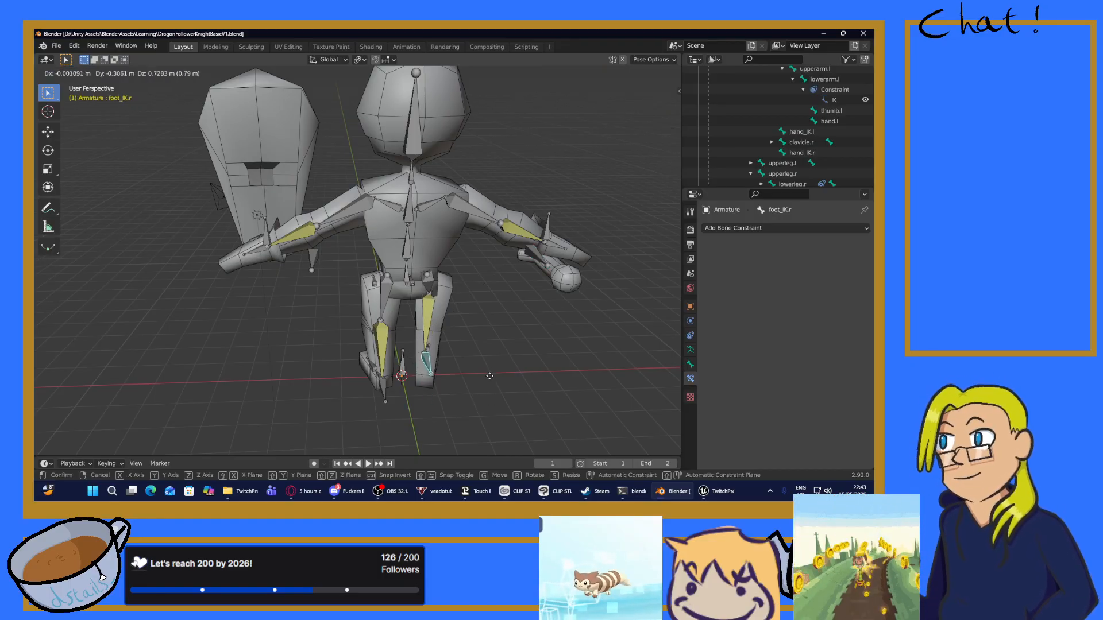
click(490, 397)
middle_drag(490, 391, 442, 362)
Step: Try moving the foot_IK.l bone up and across the other leg to test the left knee, then undo the move
click(336, 394)
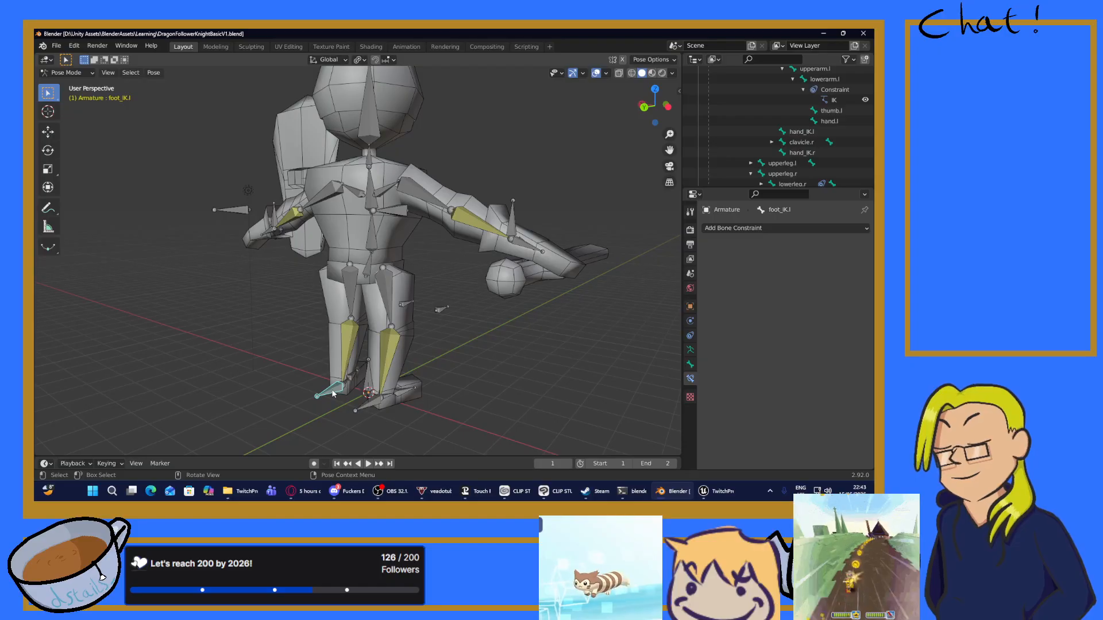
key(g)
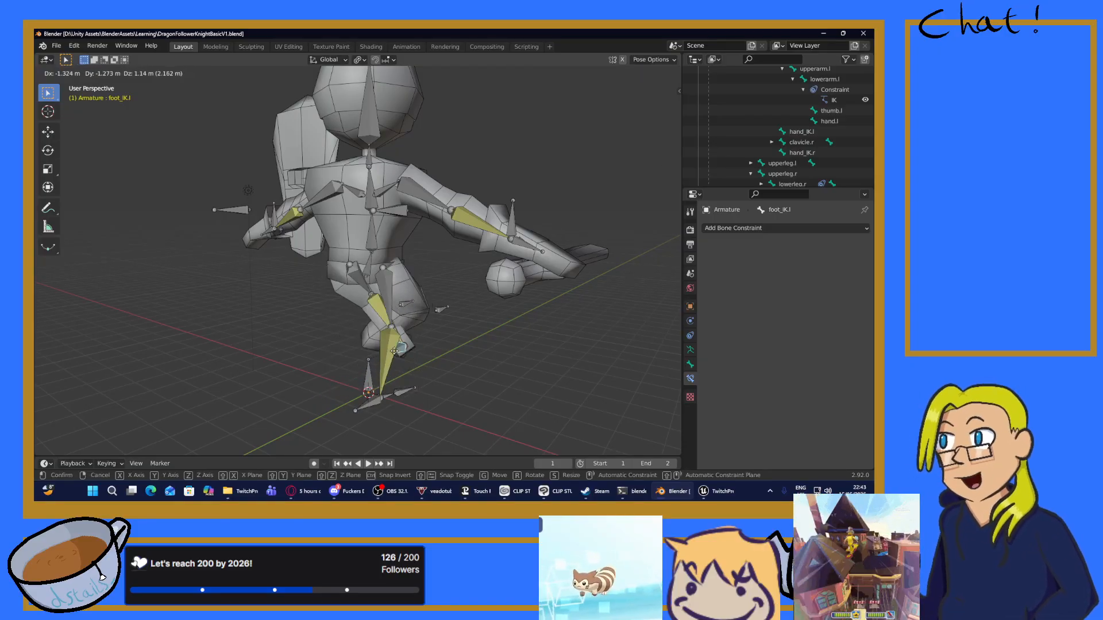
click(357, 360)
key(ctrl+z)
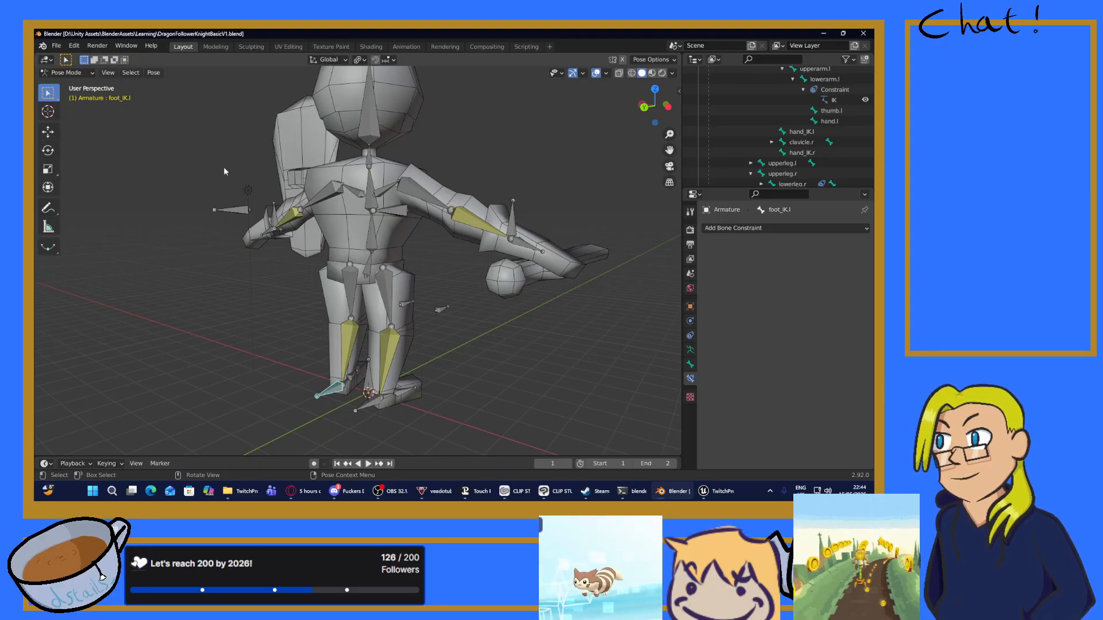
middle_drag(418, 291, 481, 287)
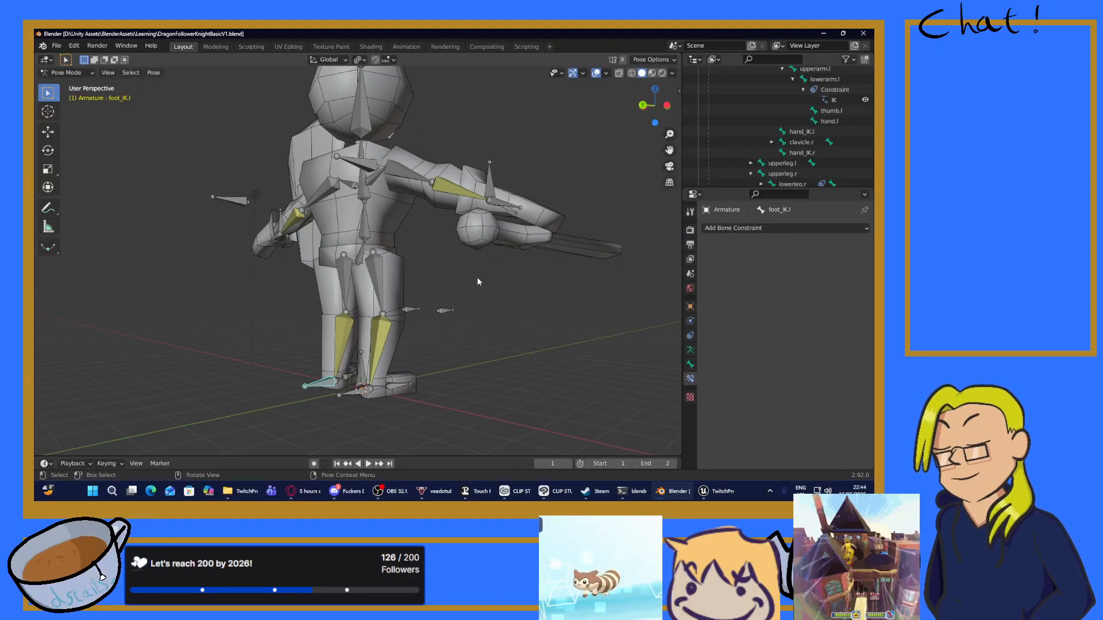
middle_drag(416, 269, 481, 214)
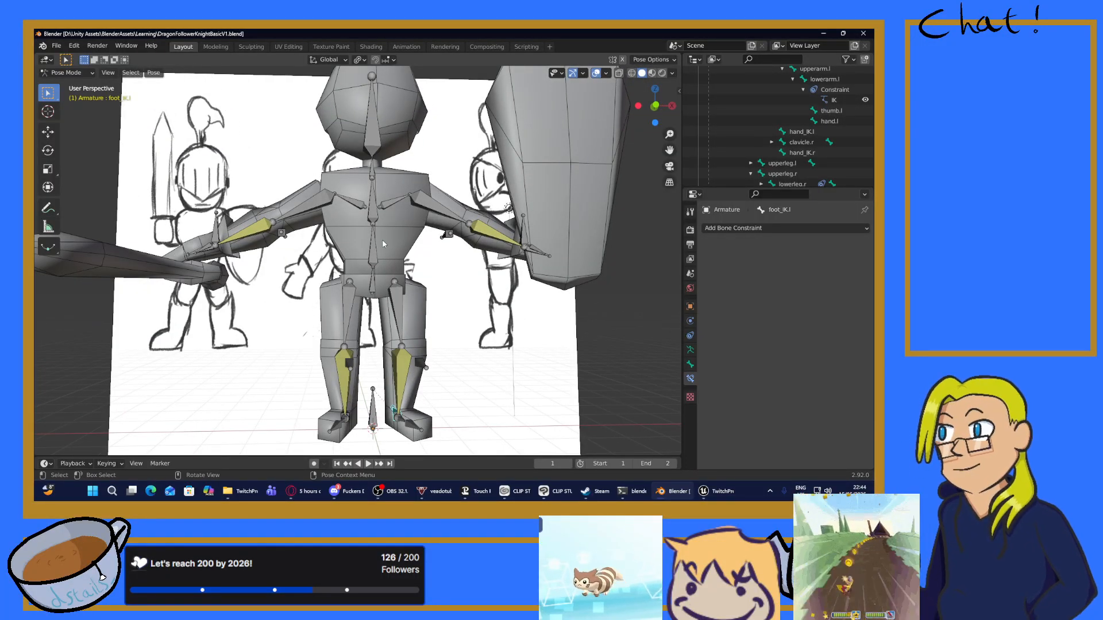
middle_drag(382, 240, 383, 263)
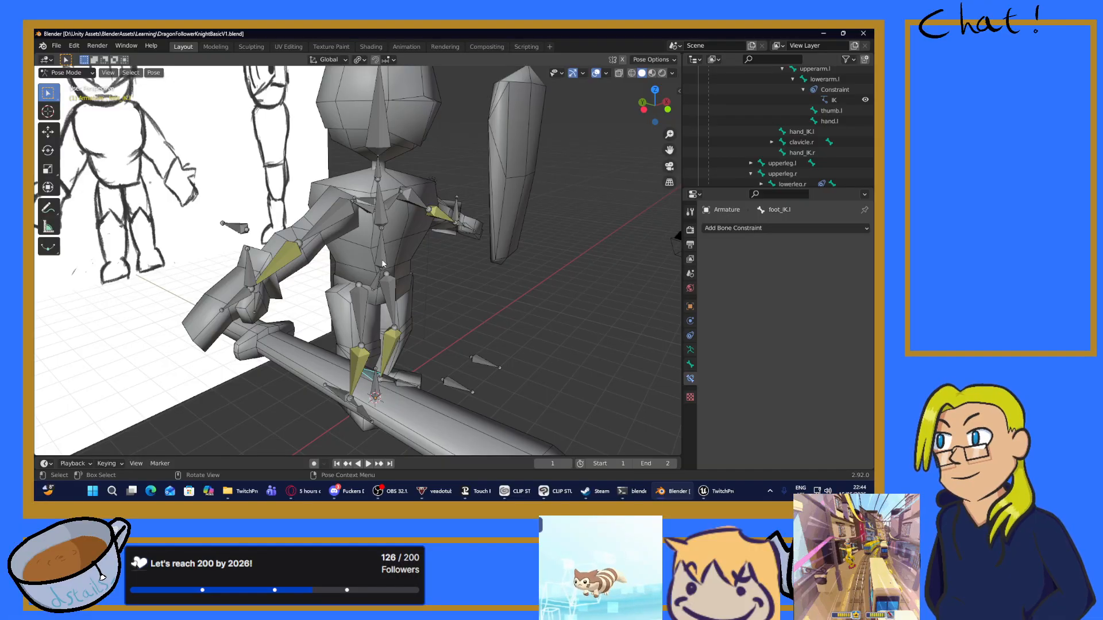
Step: Switch to the web browser window
click(307, 494)
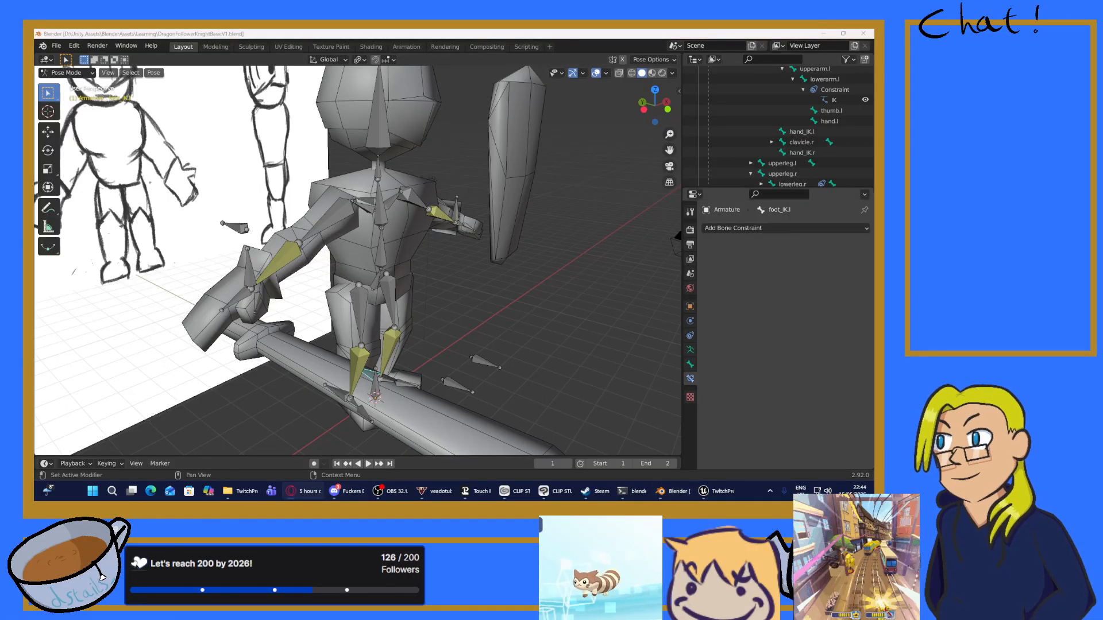